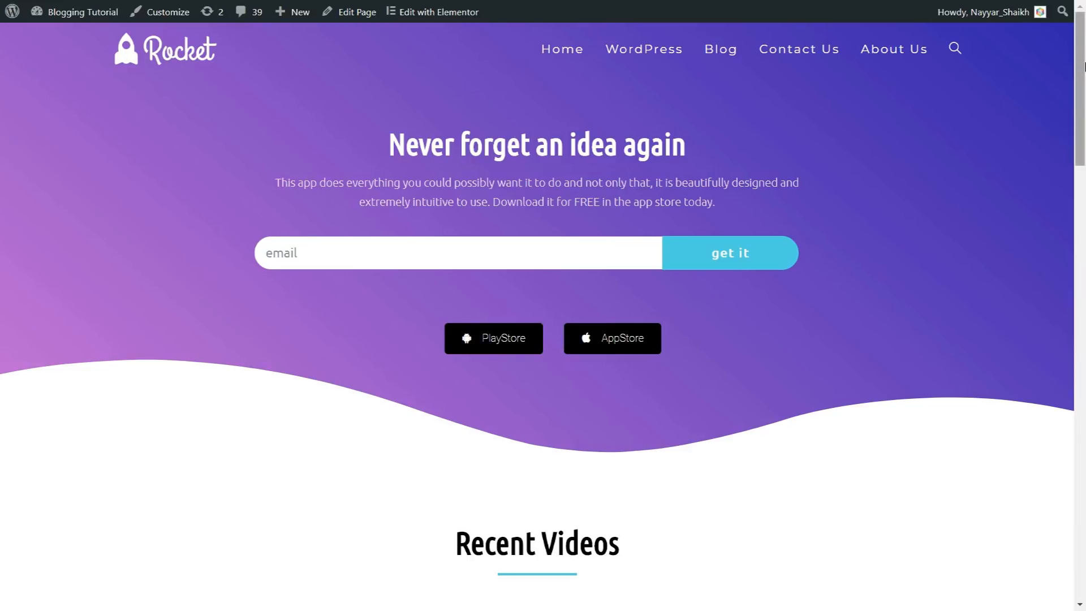
scroll(1082, 89, down, 3)
drag(1082, 89, 1084, 59)
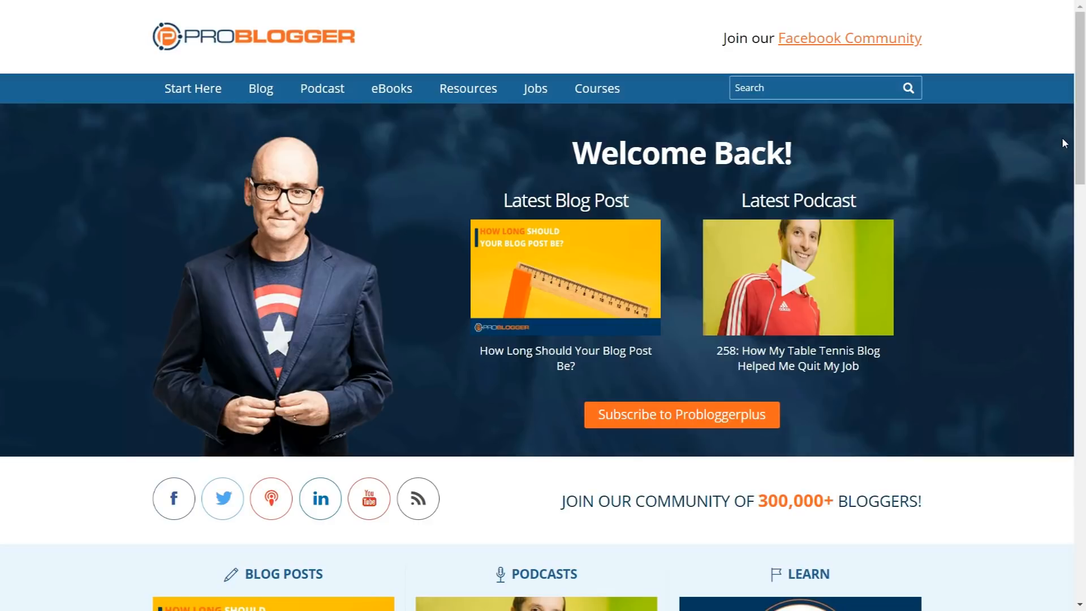
Step: Examine the ProBlogger homepage from the welcome banner down to the topics under "I need help to..."
drag(1078, 134, 1082, 111)
drag(1084, 92, 1084, 264)
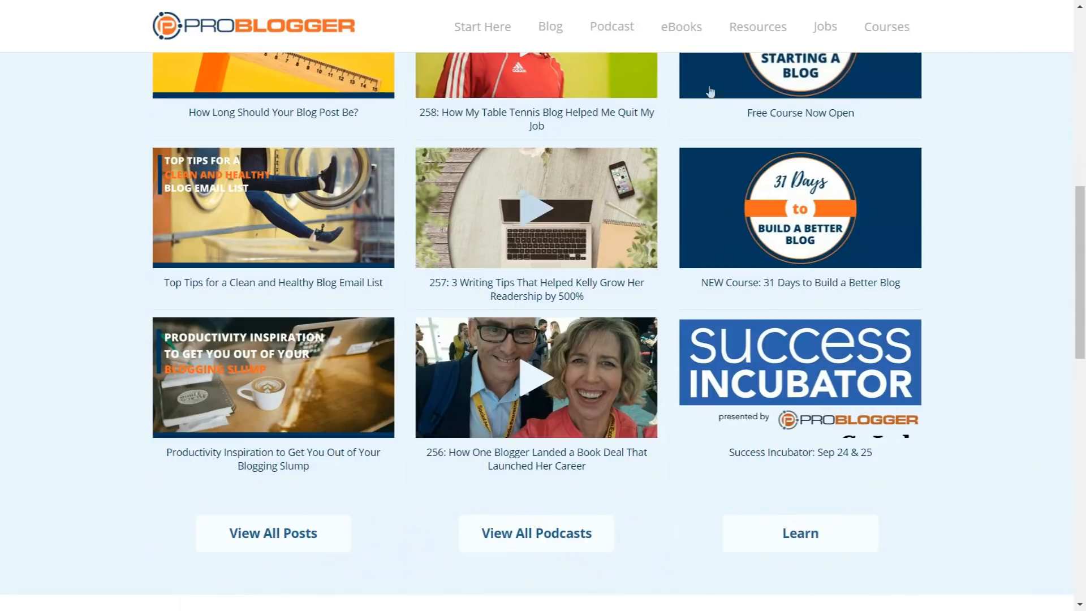
scroll(1003, 236, down, 4)
scroll(1005, 239, down, 4)
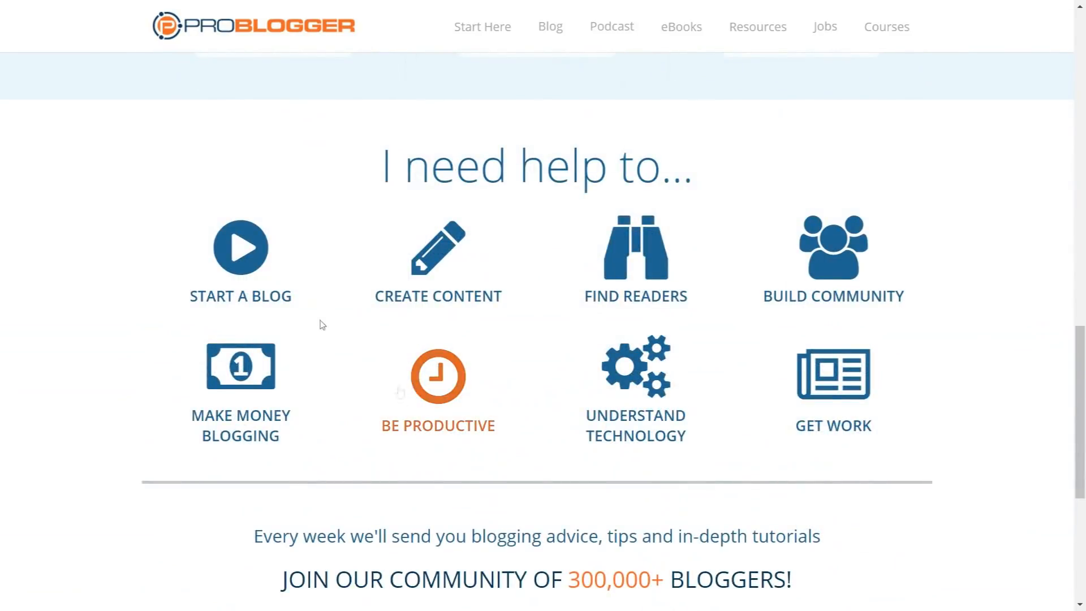
scroll(981, 395, down, 6)
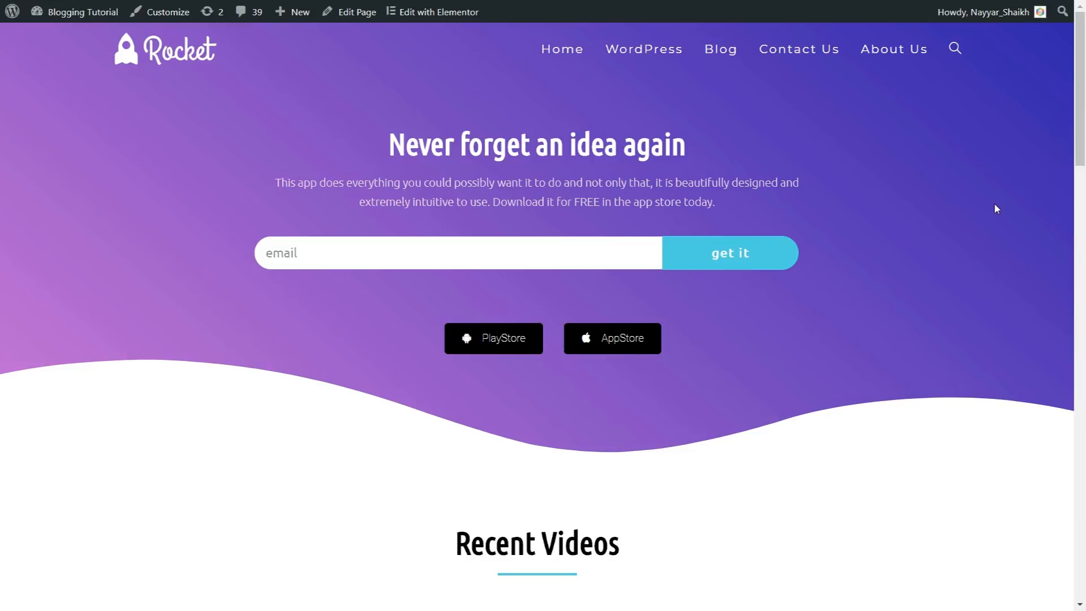
Step: Examine the Rocket homepage's hero headline "Never forget an idea again" and the description beneath it
drag(1084, 76, 1084, 23)
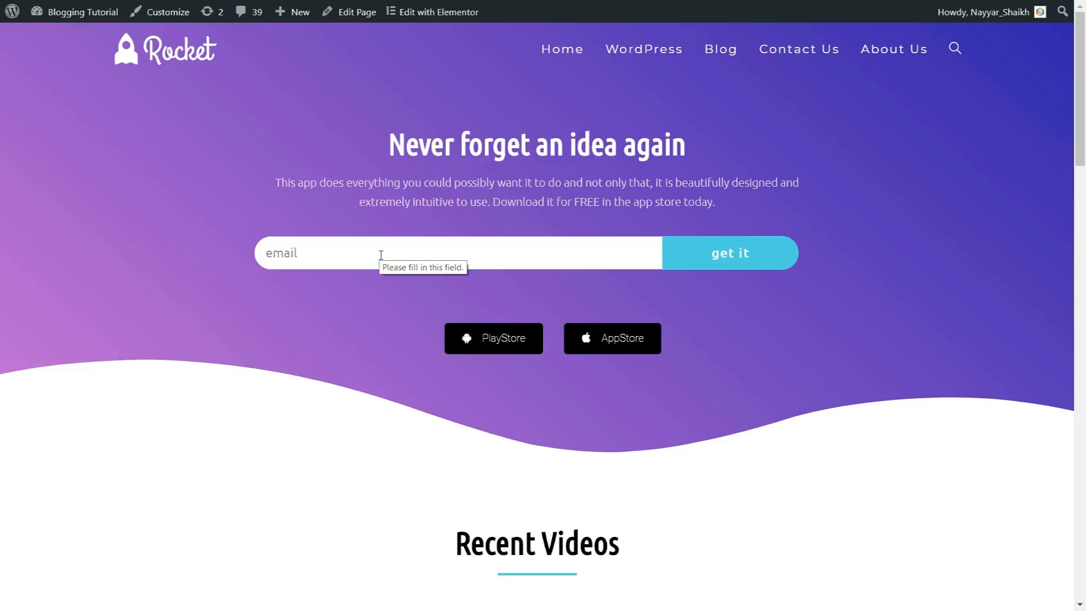
drag(378, 135, 736, 146)
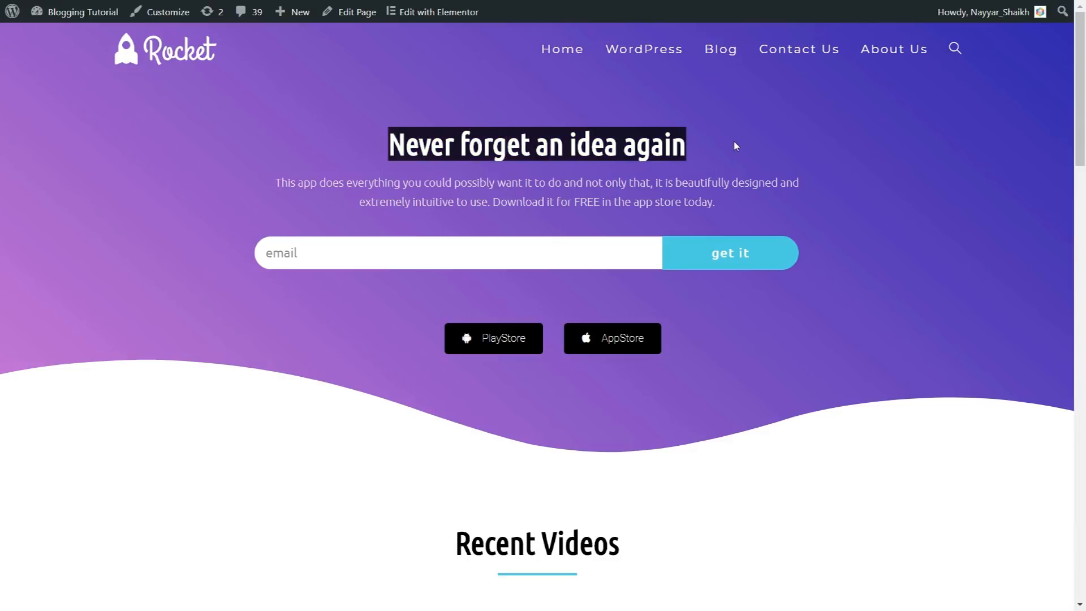
drag(276, 185, 725, 207)
click(723, 203)
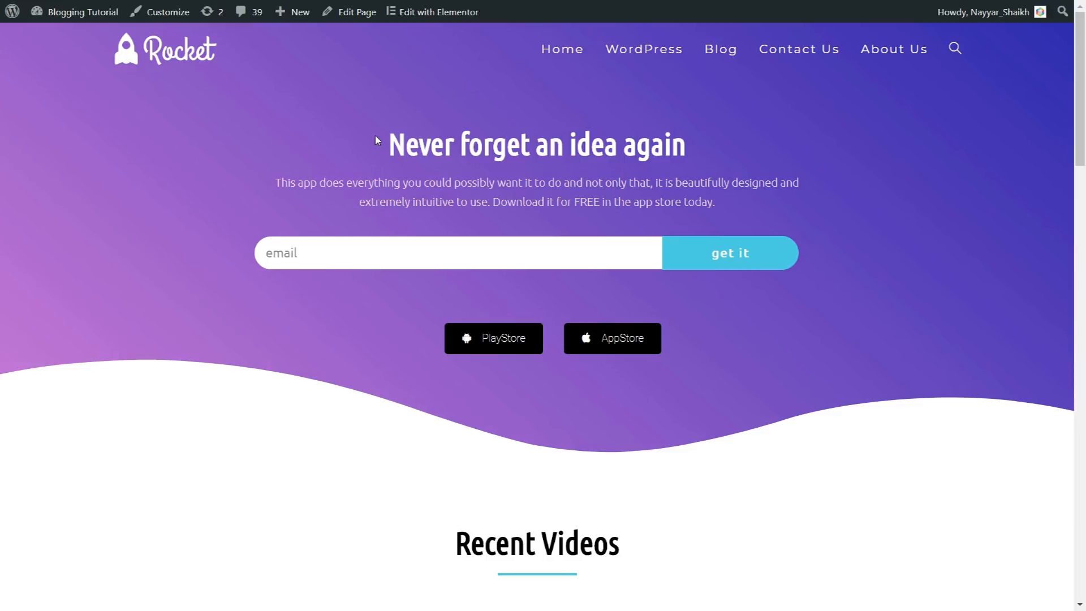
drag(386, 144, 732, 176)
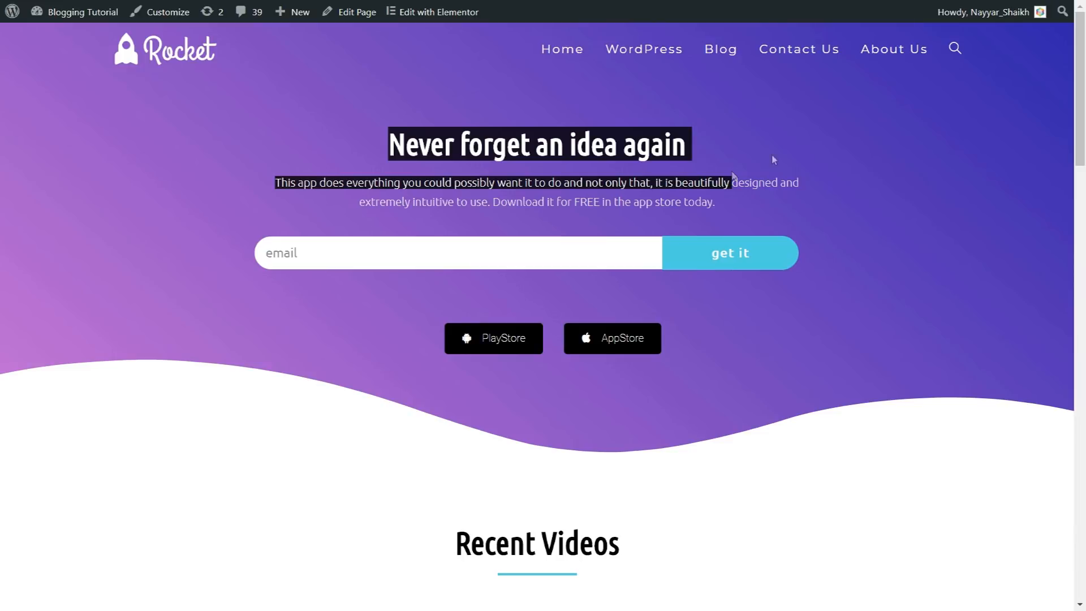
Step: Enter an email address in the homepage's hero opt-in form and submit it
click(577, 249)
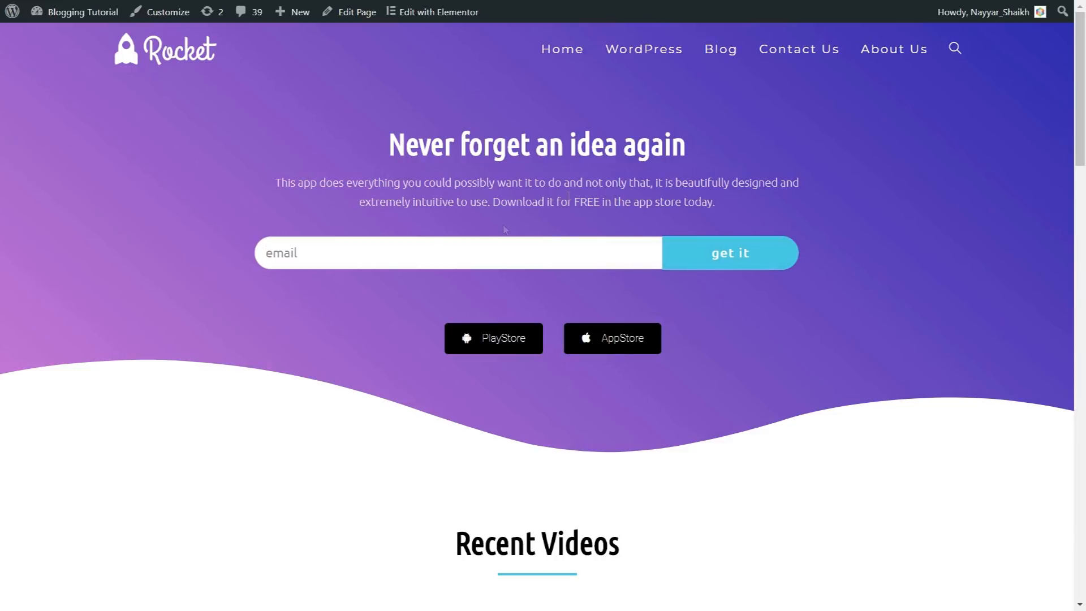
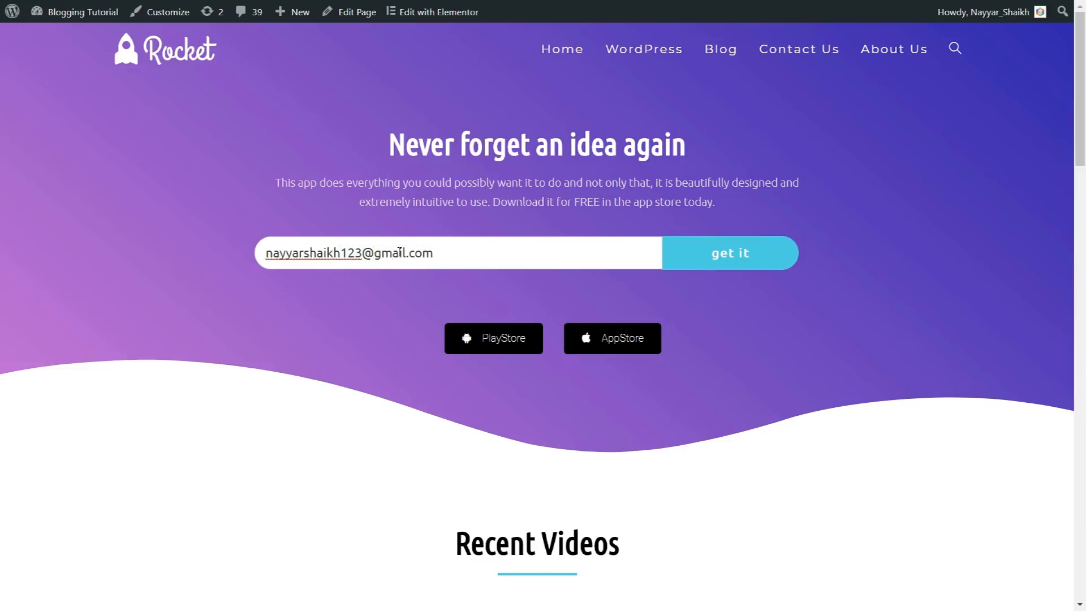
drag(485, 252, 267, 243)
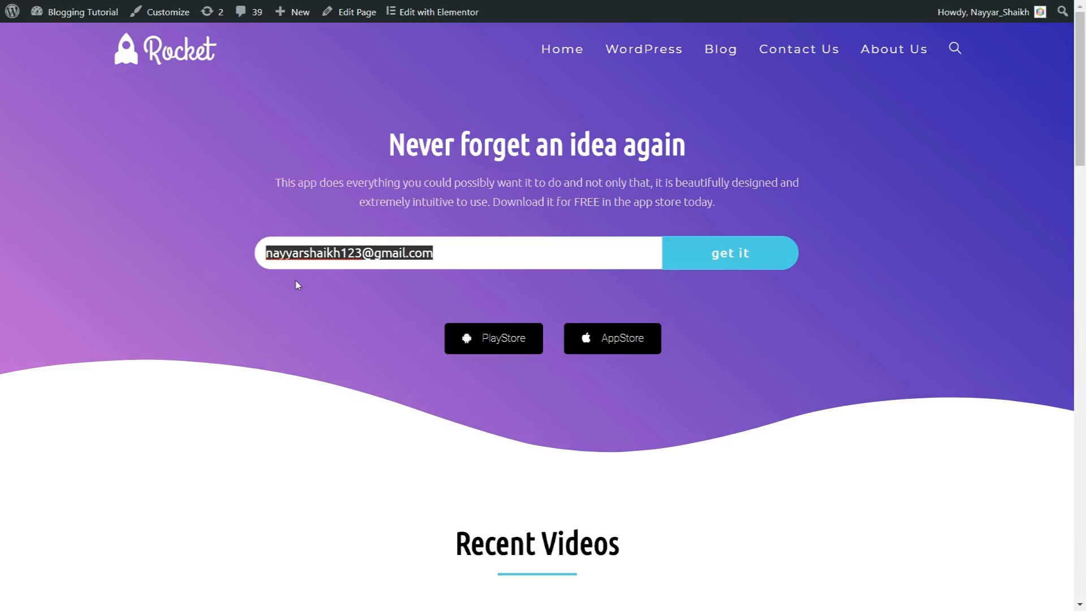
click(720, 264)
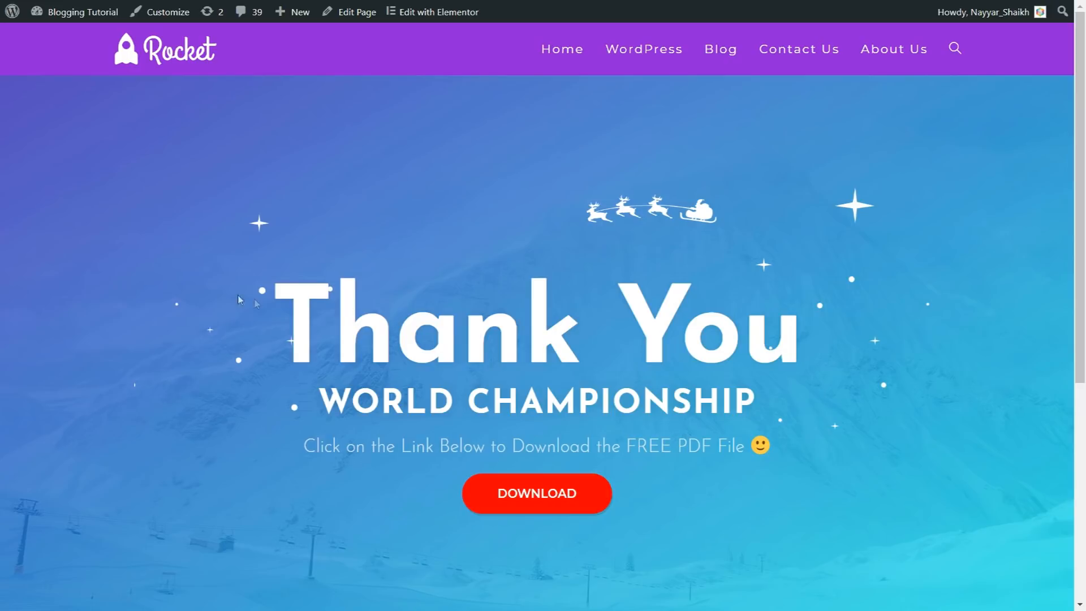
Step: Preview the file behind the thank-you page's download link and return to the Rocket homepage
scroll(1009, 219, down, 1)
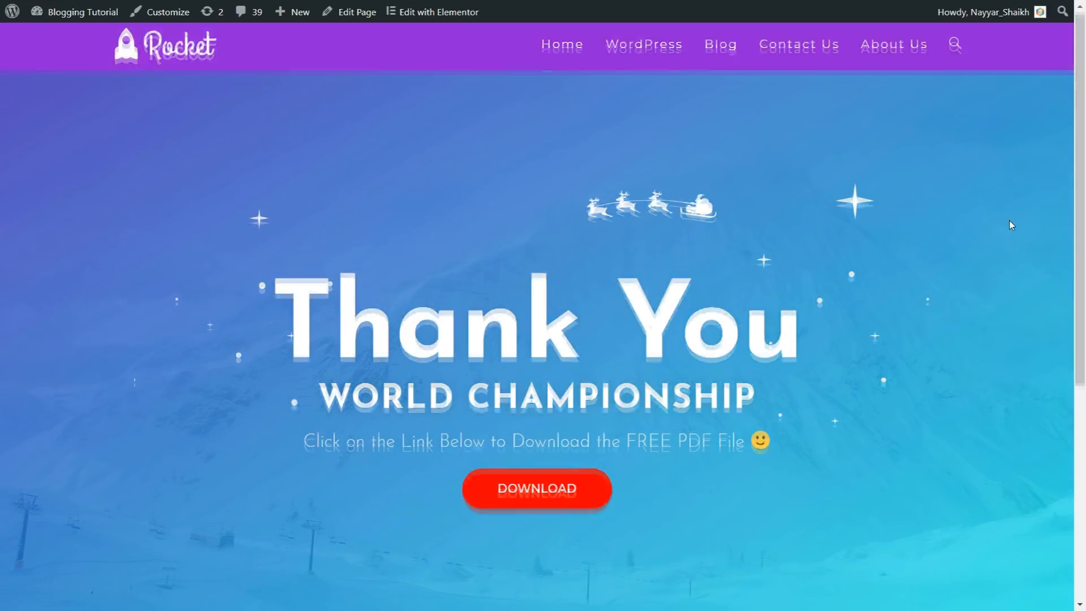
drag(271, 254, 806, 249)
click(808, 251)
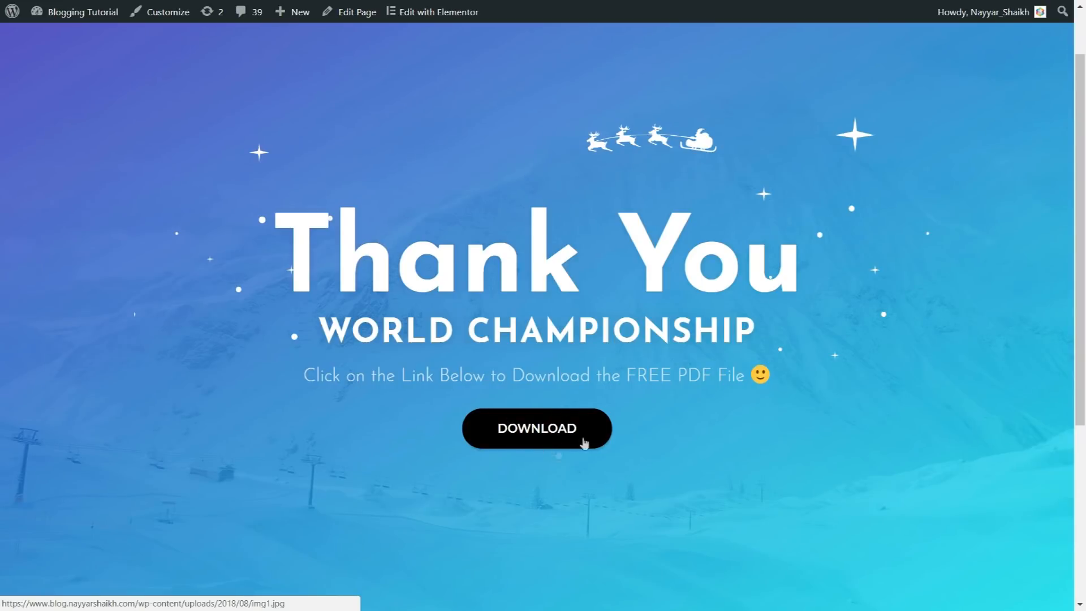
click(542, 450)
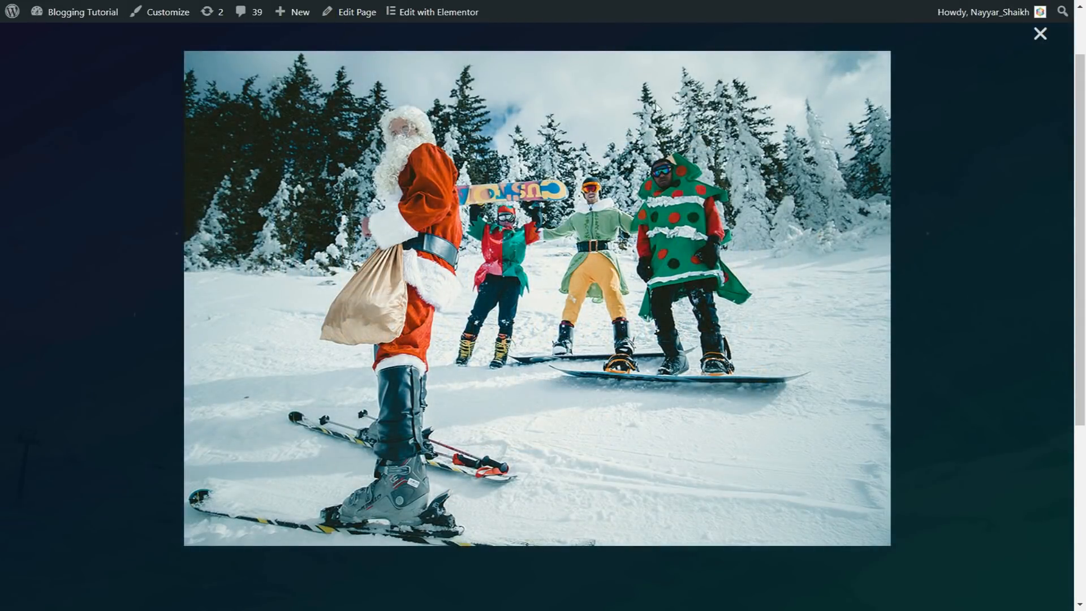
click(1040, 34)
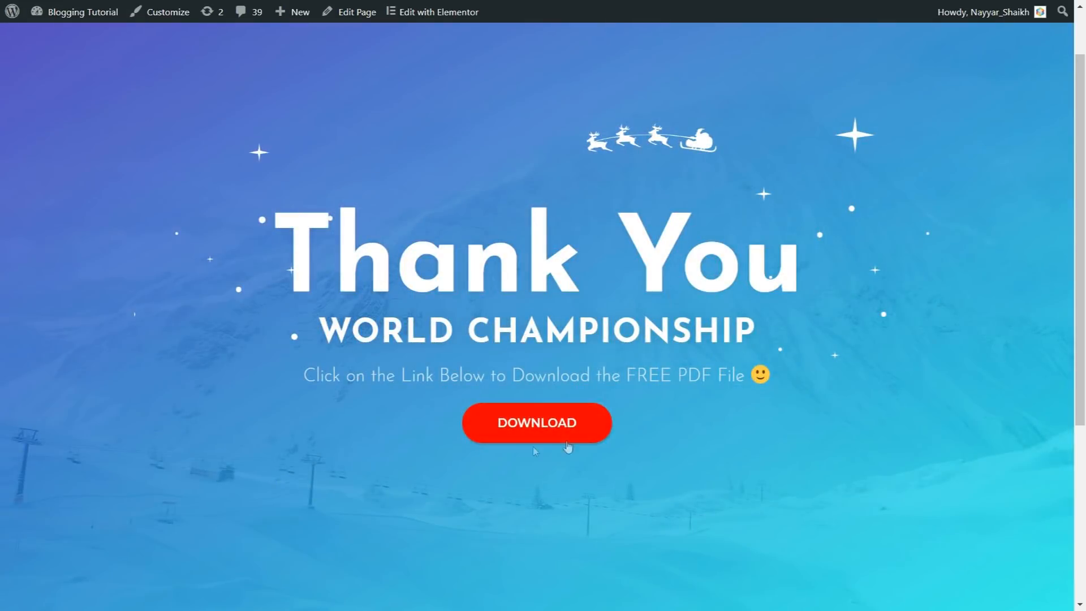
scroll(756, 348, up, 2)
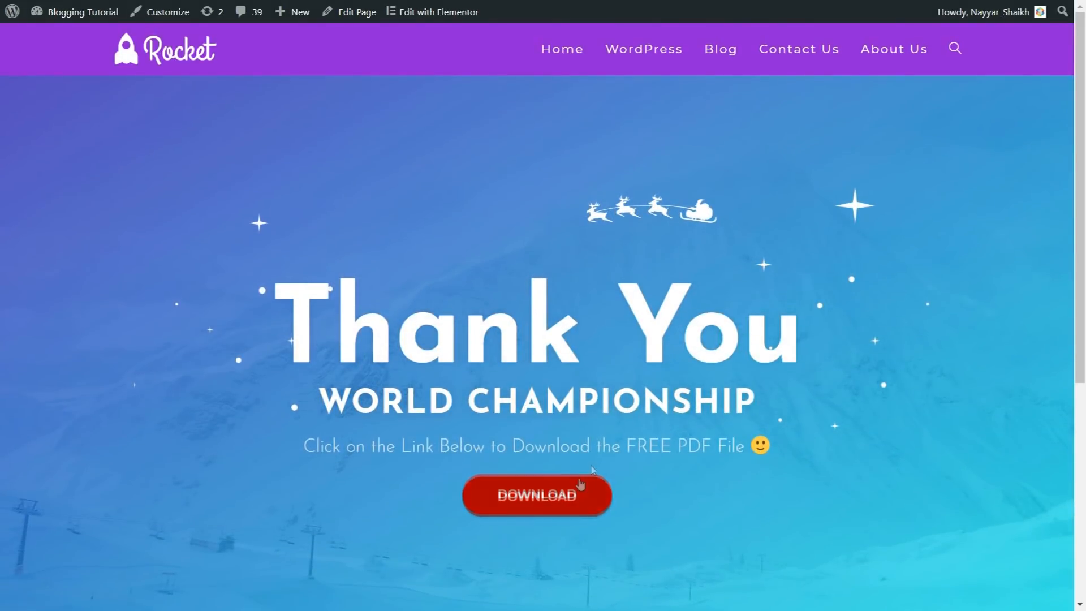
click(160, 56)
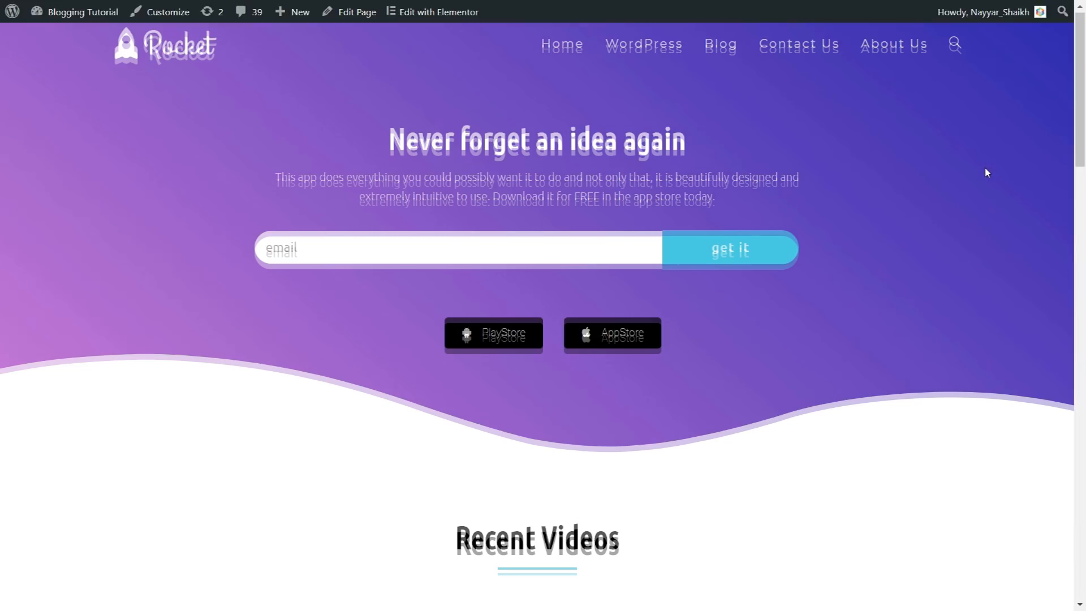
Step: Examine the homepage's Recent Videos, All Deals & Discounts and footer sections, ending back at the page's beginning
scroll(984, 172, down, 7)
scroll(968, 141, down, 1)
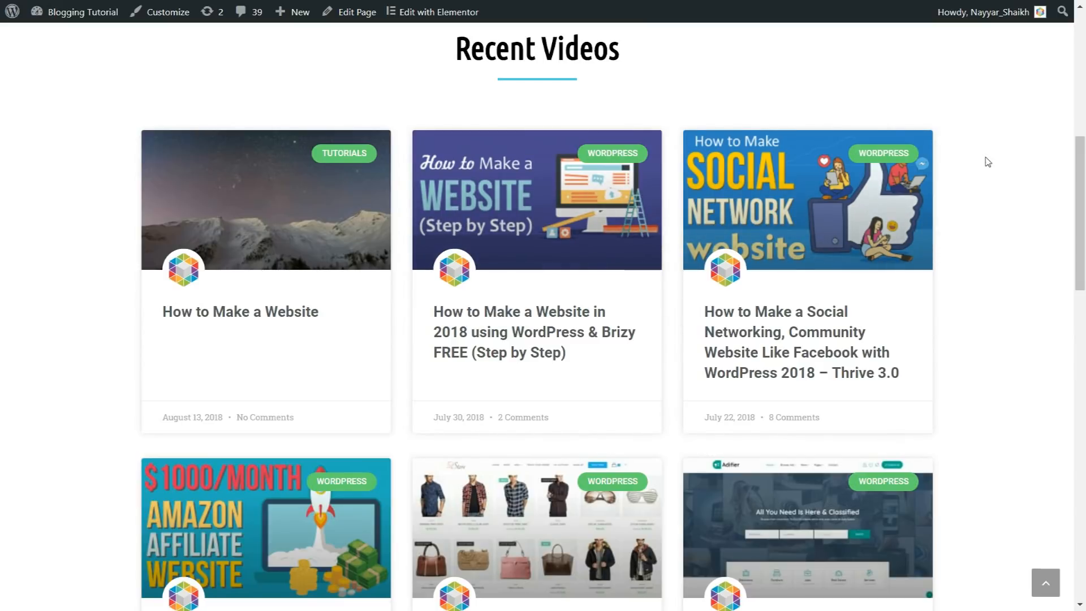
scroll(987, 161, down, 3)
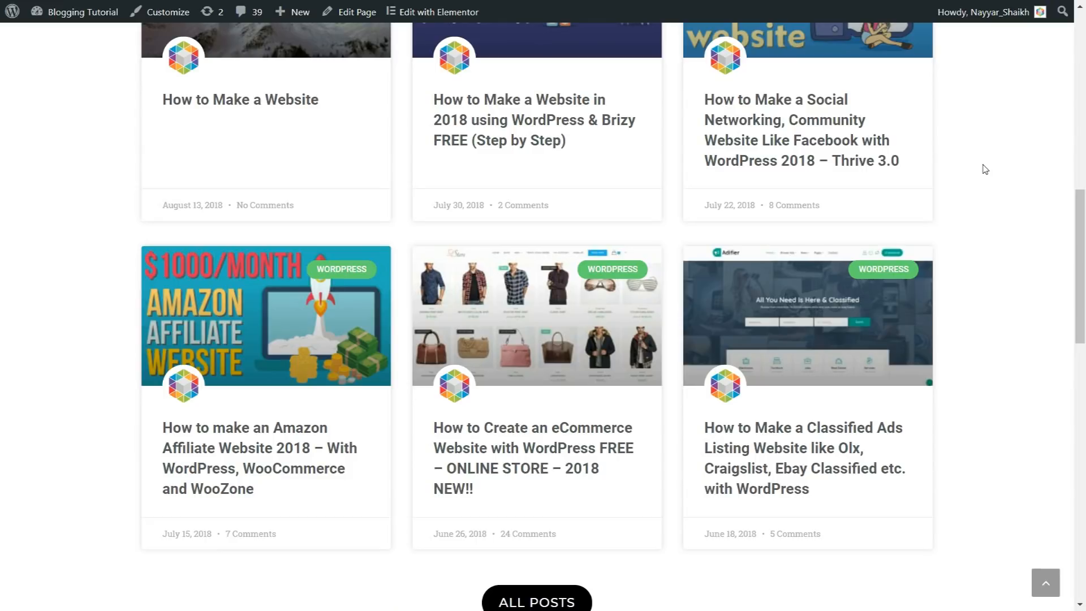
scroll(985, 169, down, 10)
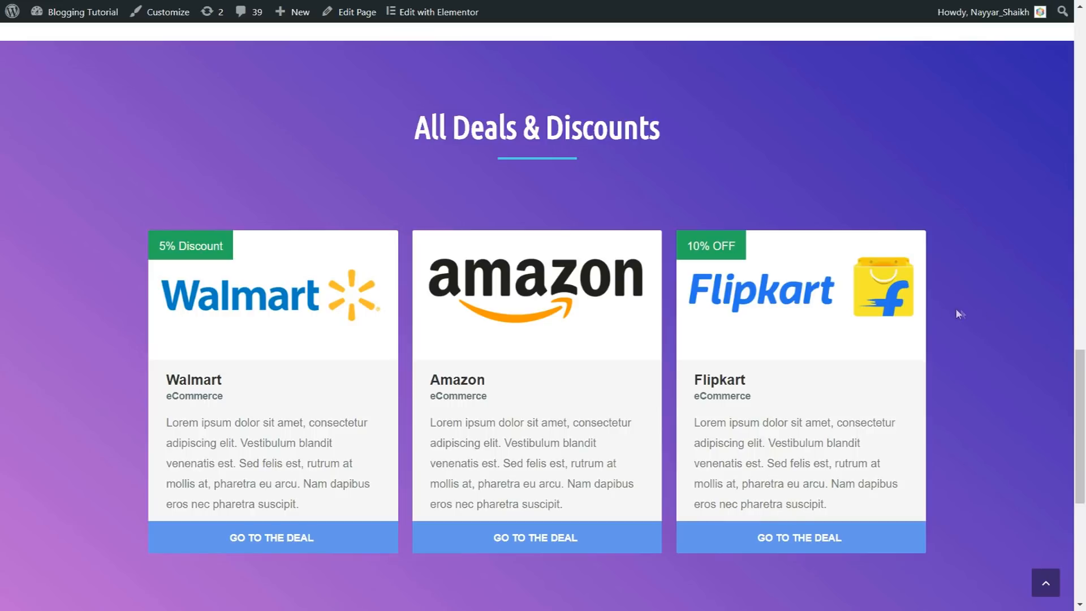
scroll(960, 314, down, 2)
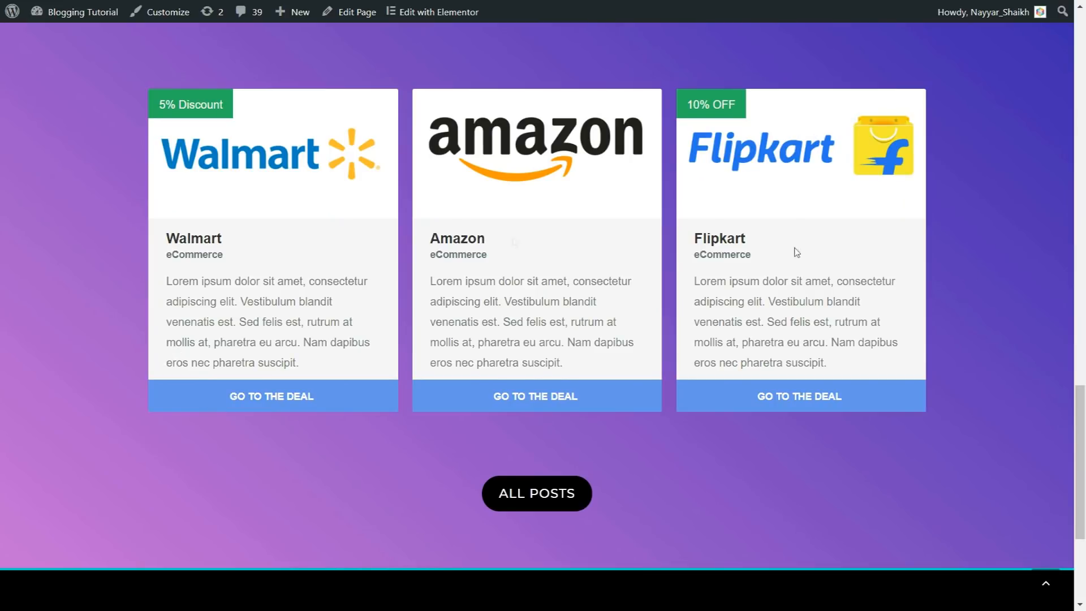
scroll(843, 339, down, 3)
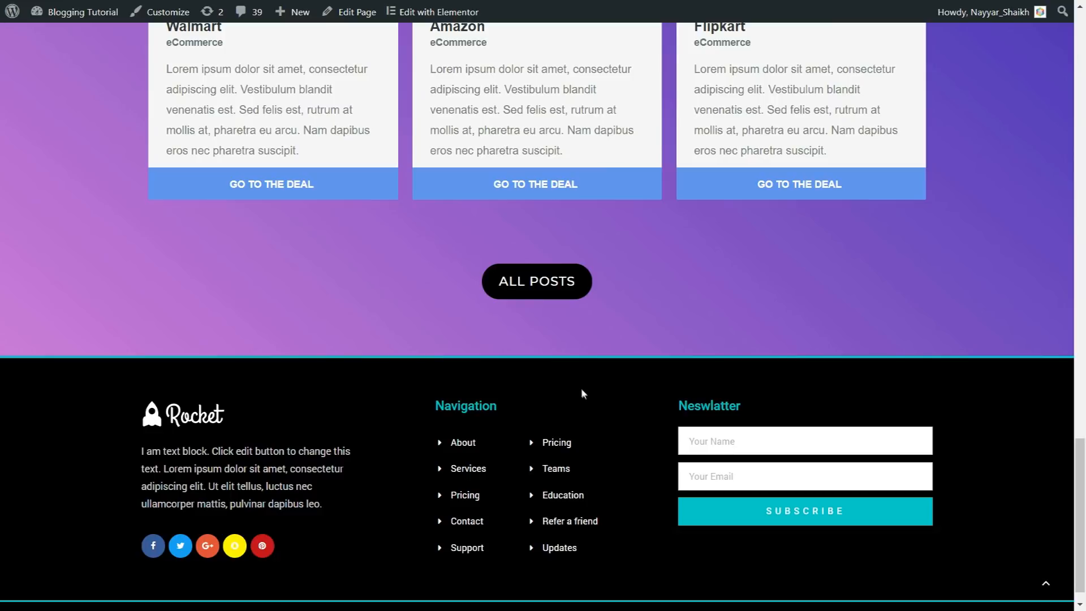
scroll(581, 390, down, 1)
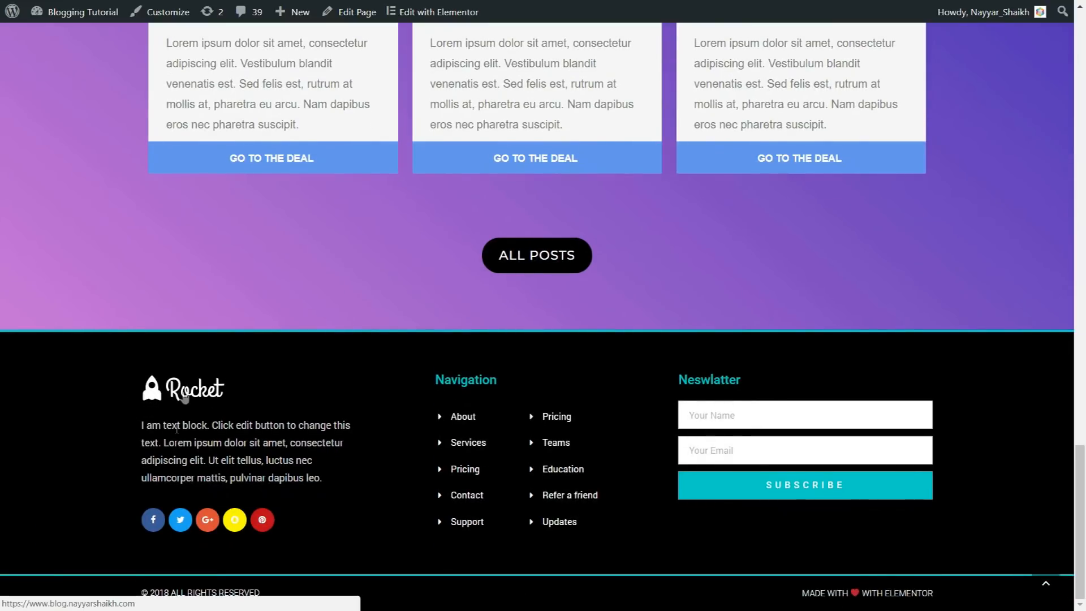
drag(133, 422, 324, 476)
click(324, 477)
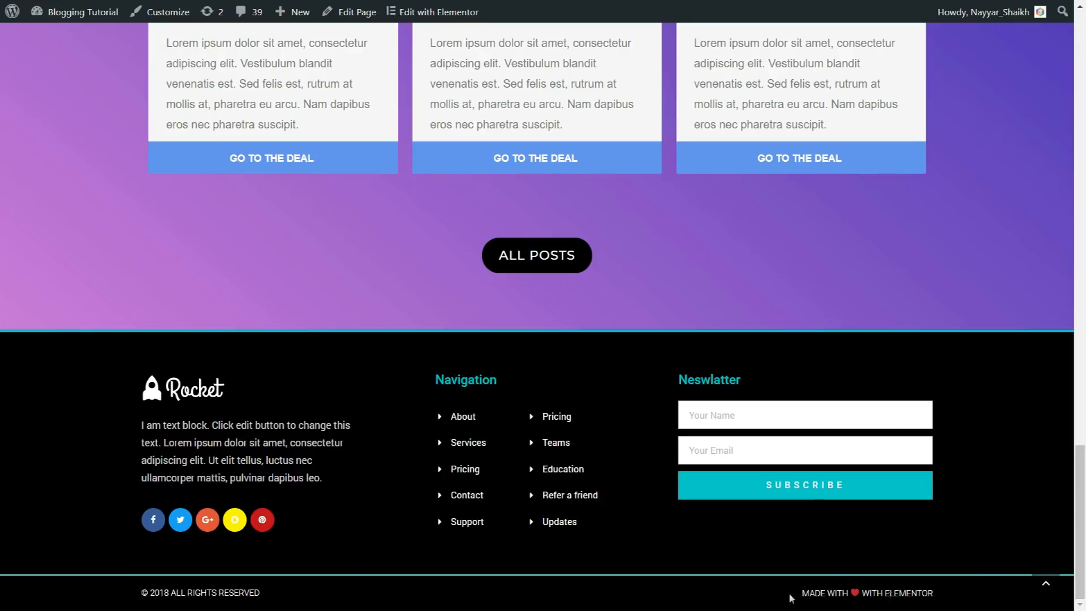
click(1047, 588)
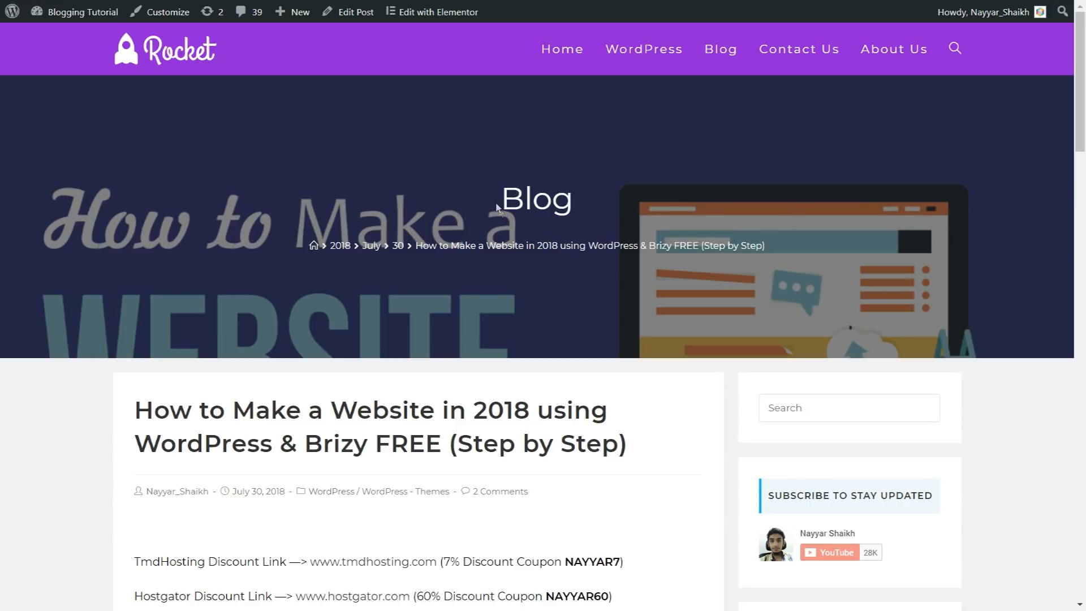
Step: Examine the banner heading, breadcrumb trail and title of the "How to Make a Website in 2018" blog post
drag(498, 212, 613, 199)
click(618, 199)
drag(293, 242, 811, 235)
click(896, 264)
scroll(969, 310, down, 5)
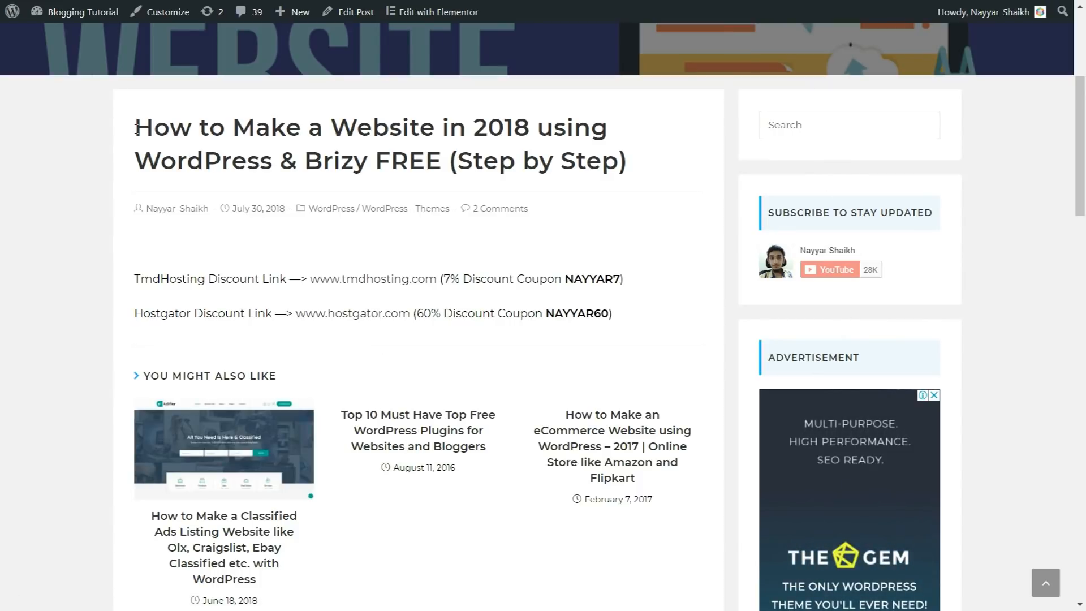
drag(134, 125, 649, 174)
click(282, 232)
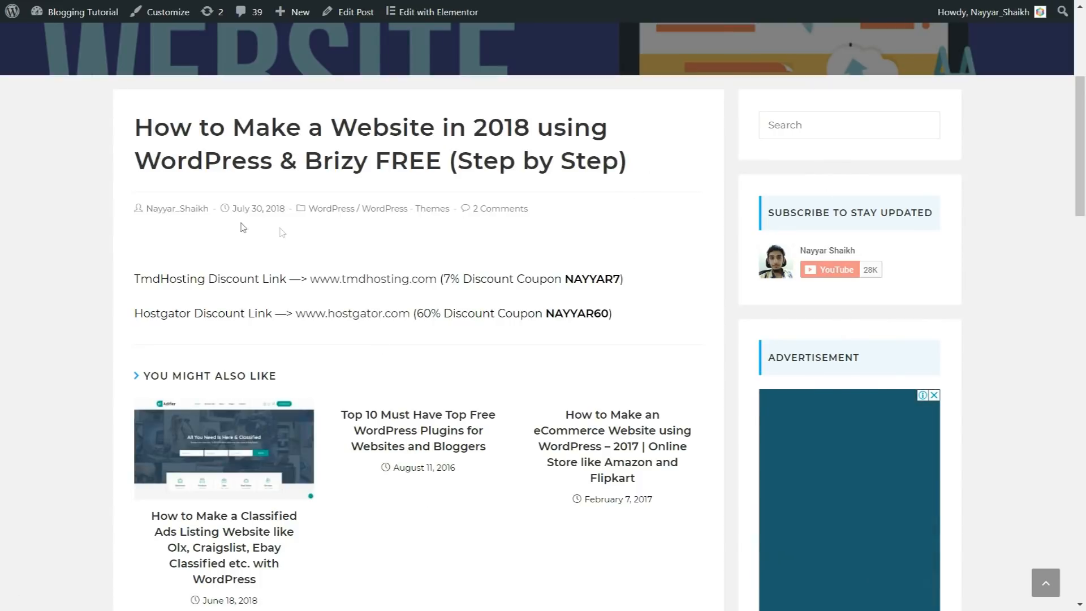
Step: Review the blog post's discount links, related posts and comments, and return to its title
scroll(134, 247, down, 1)
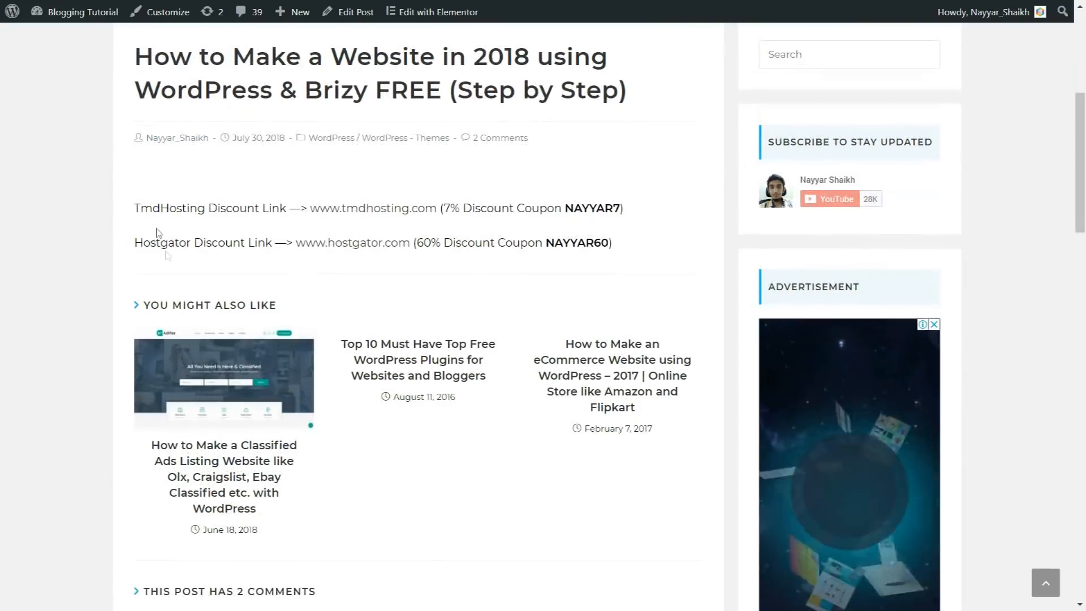
drag(129, 209, 601, 256)
click(277, 289)
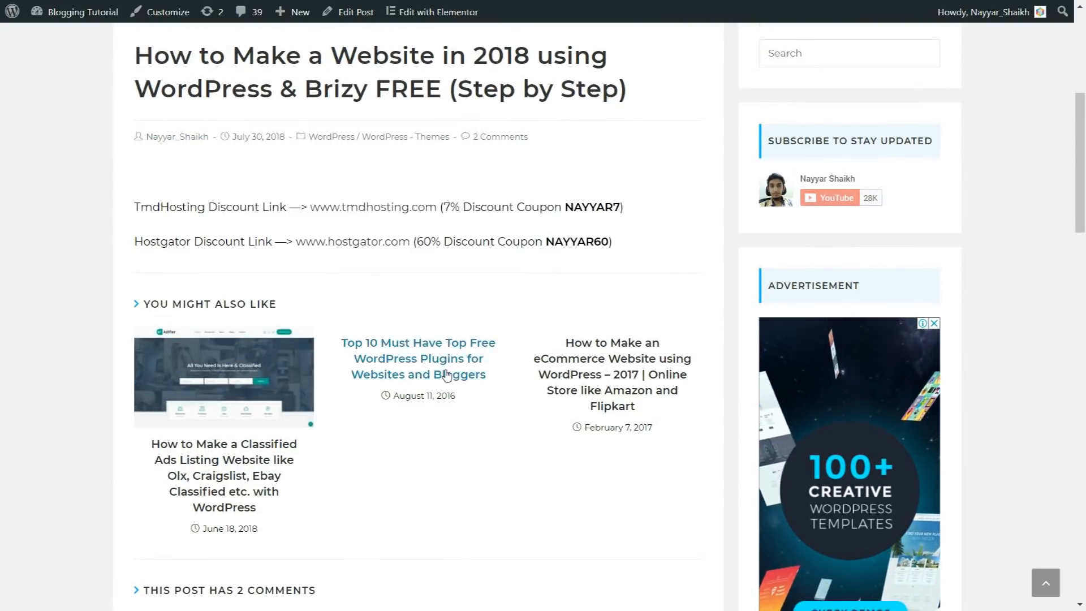
scroll(377, 208, down, 2)
scroll(362, 237, down, 8)
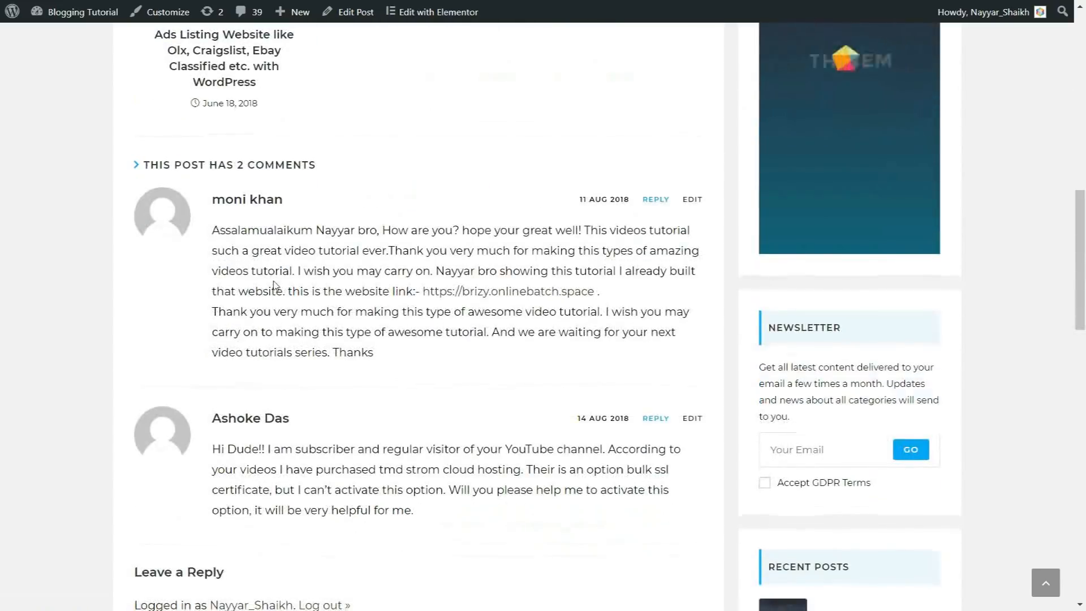
scroll(521, 394, down, 6)
scroll(520, 390, up, 19)
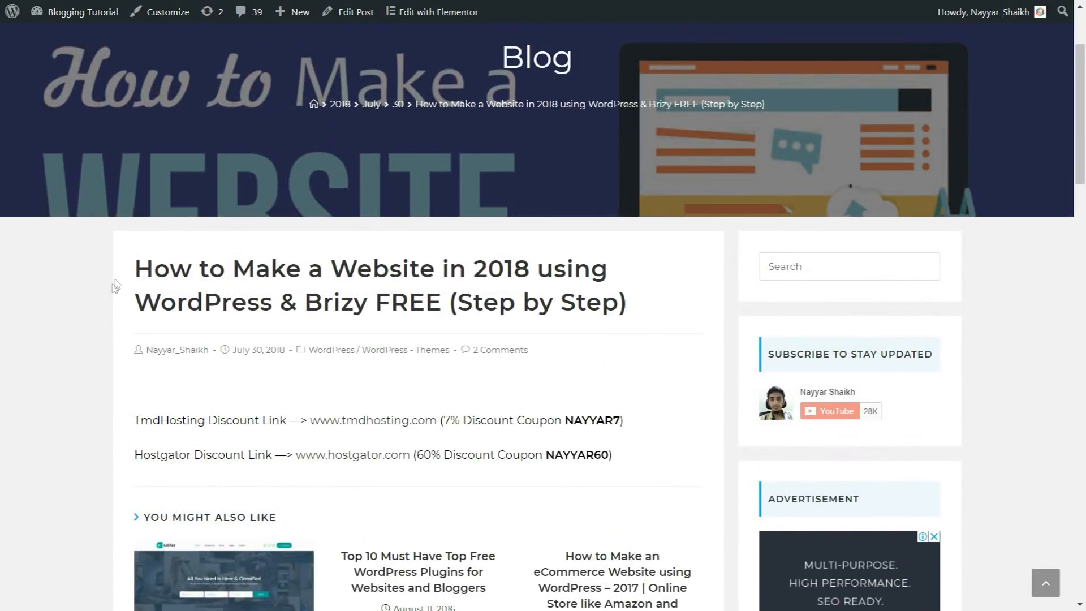
drag(134, 266, 635, 307)
click(637, 313)
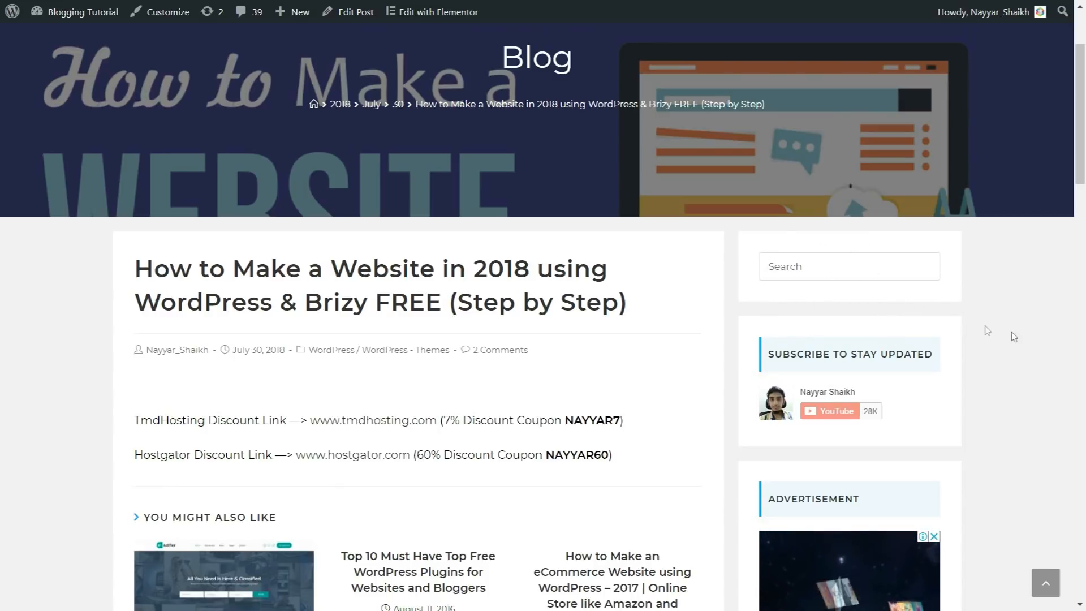
Step: Examine the blog post's sidebar widgets from Subscribe to Stay Updated through Categories, plus the footer, and return to the page's beginning
scroll(1014, 336, down, 1)
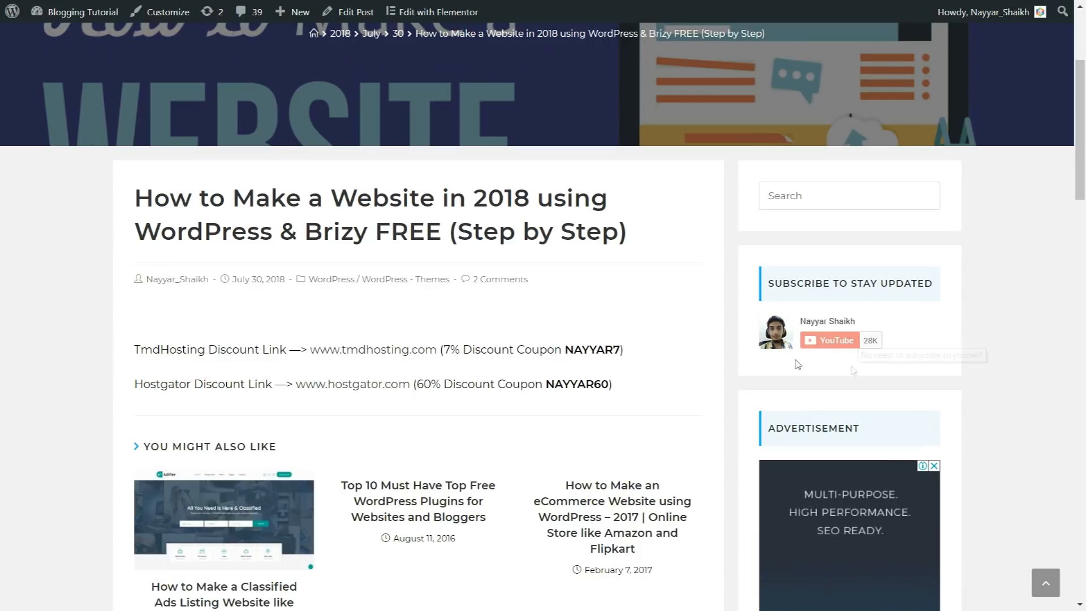
scroll(922, 334, down, 5)
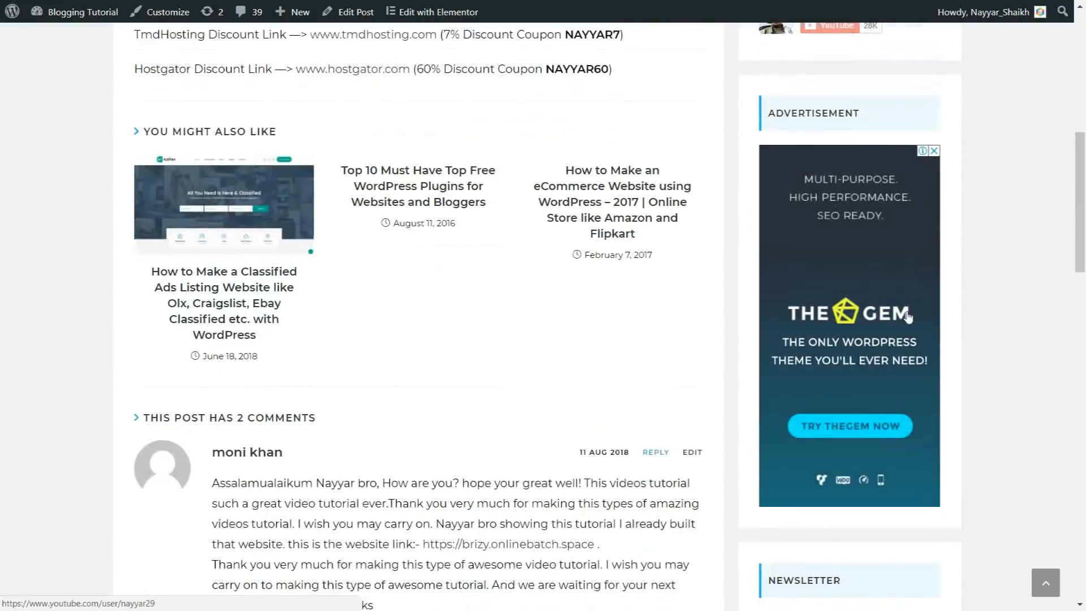
scroll(907, 316, down, 1)
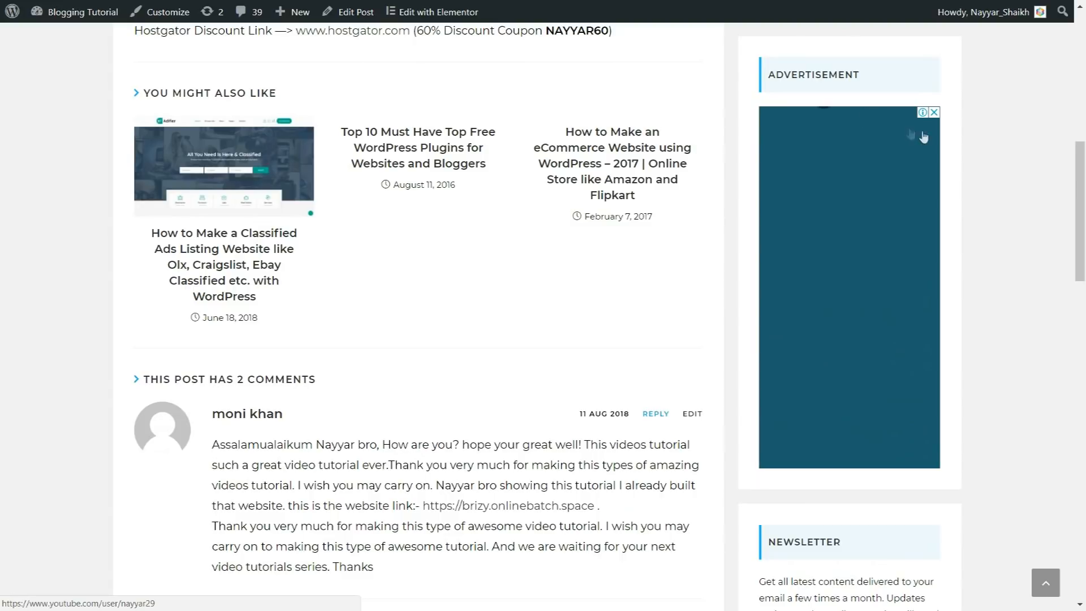
scroll(1017, 310, down, 4)
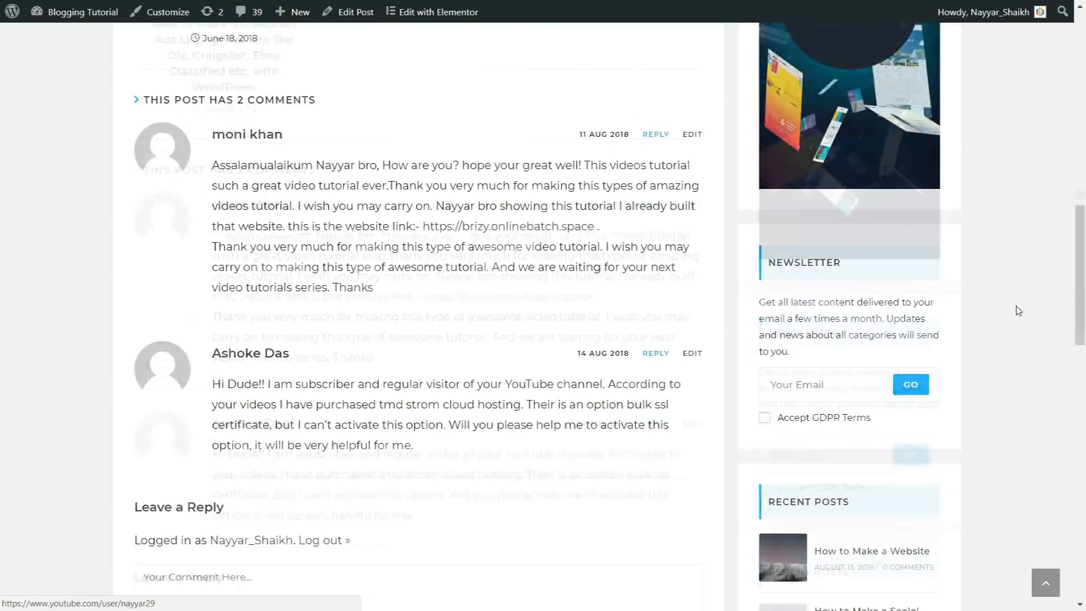
scroll(1018, 310, down, 3)
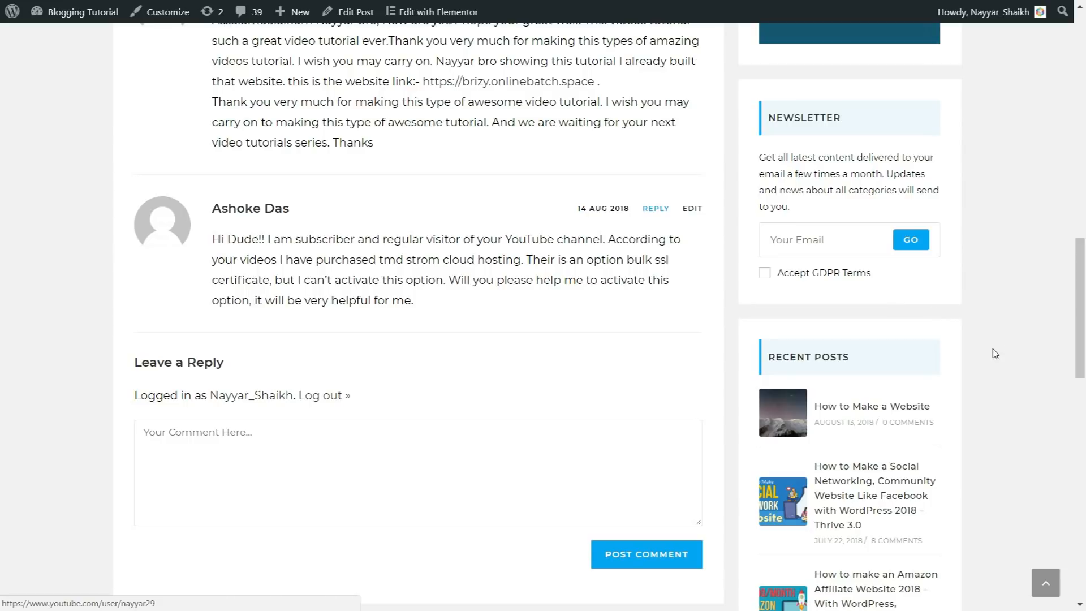
scroll(995, 353, down, 3)
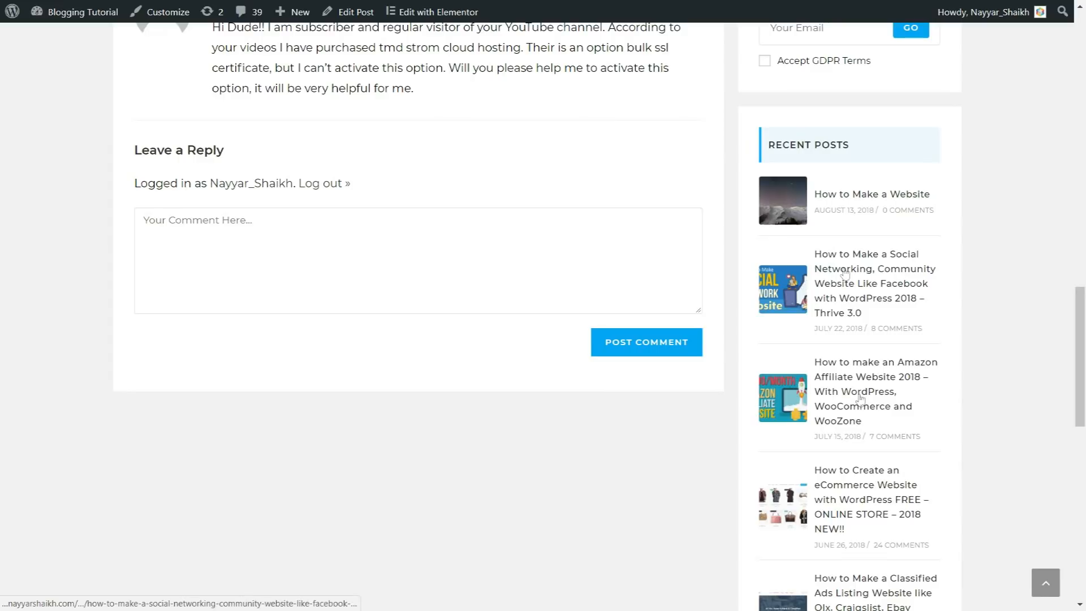
scroll(828, 394, down, 1)
scroll(828, 394, down, 7)
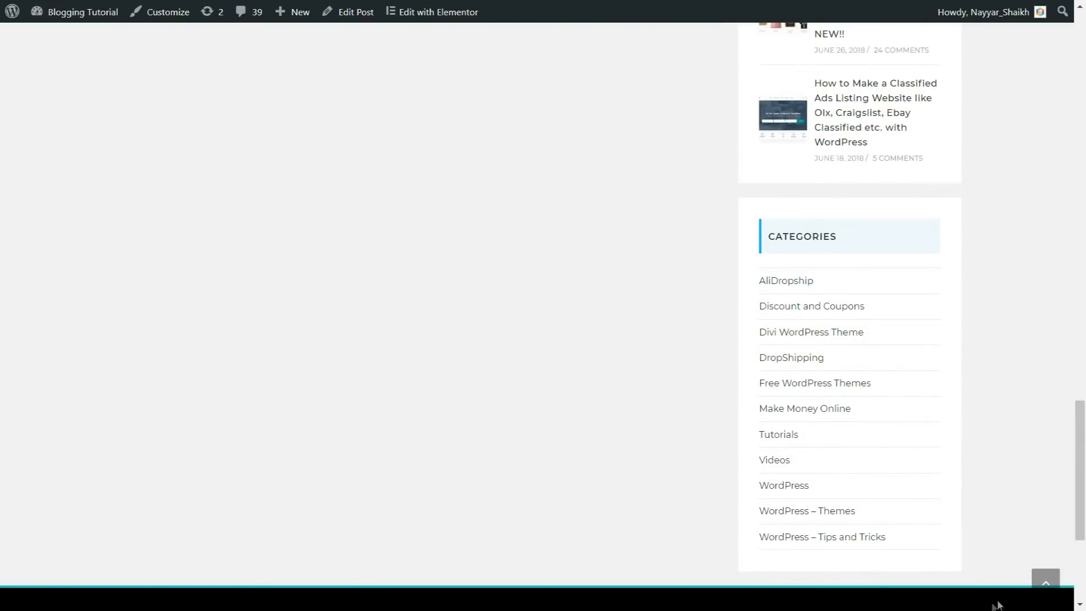
scroll(355, 441, down, 4)
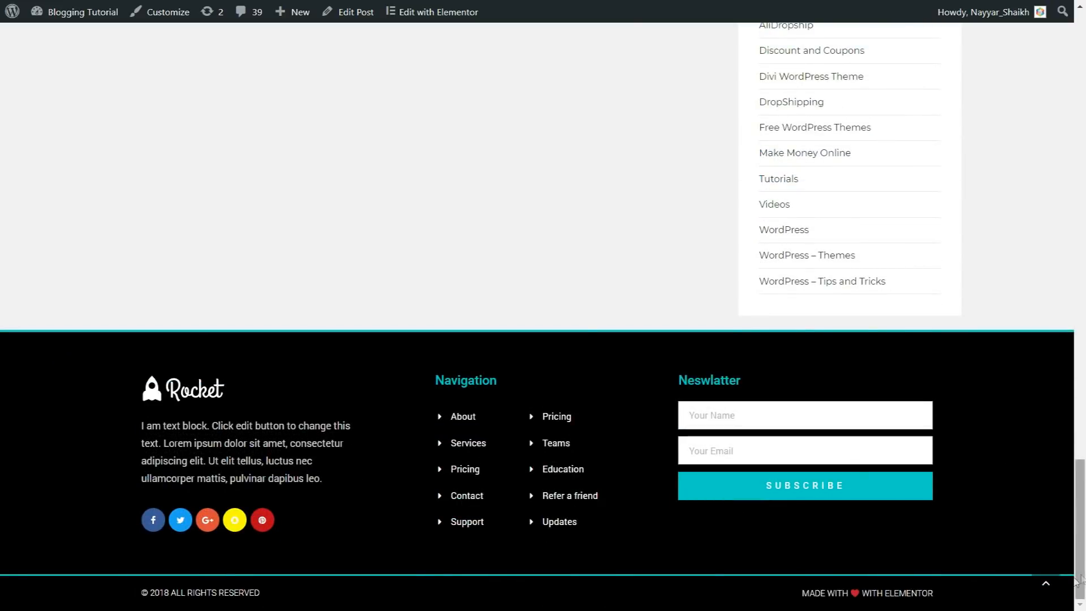
click(1043, 585)
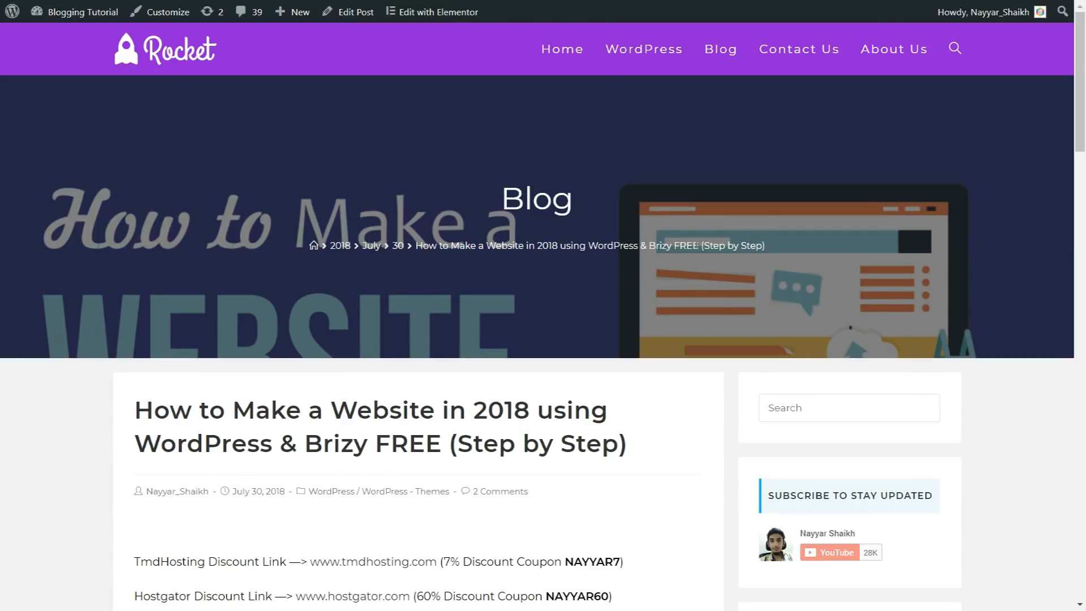
Step: Open the Blog page, look through its list of posts and return to the first one
click(694, 248)
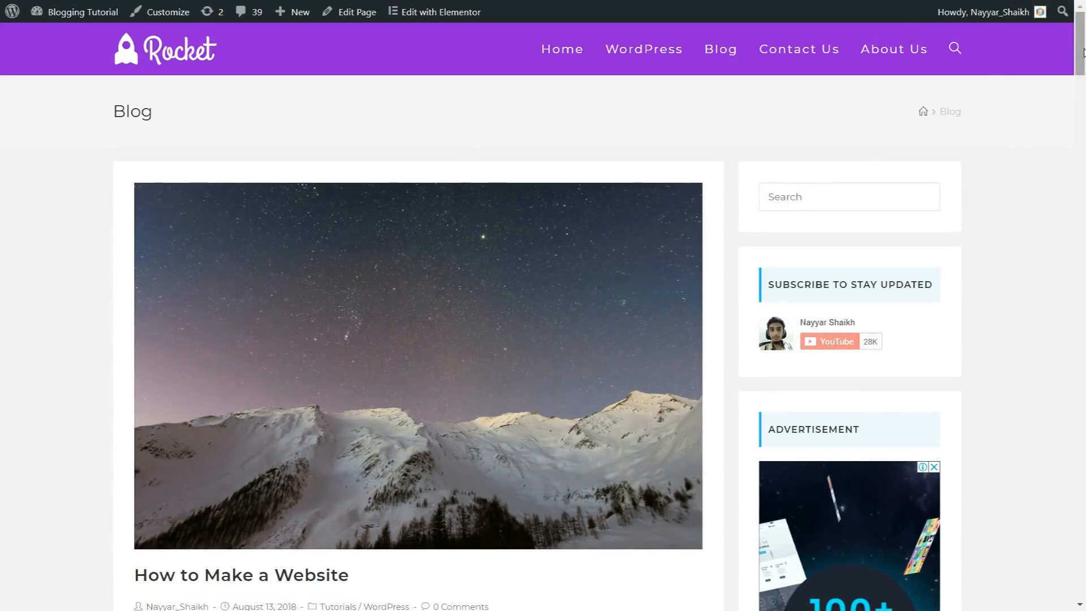
scroll(972, 181, down, 10)
scroll(506, 261, up, 10)
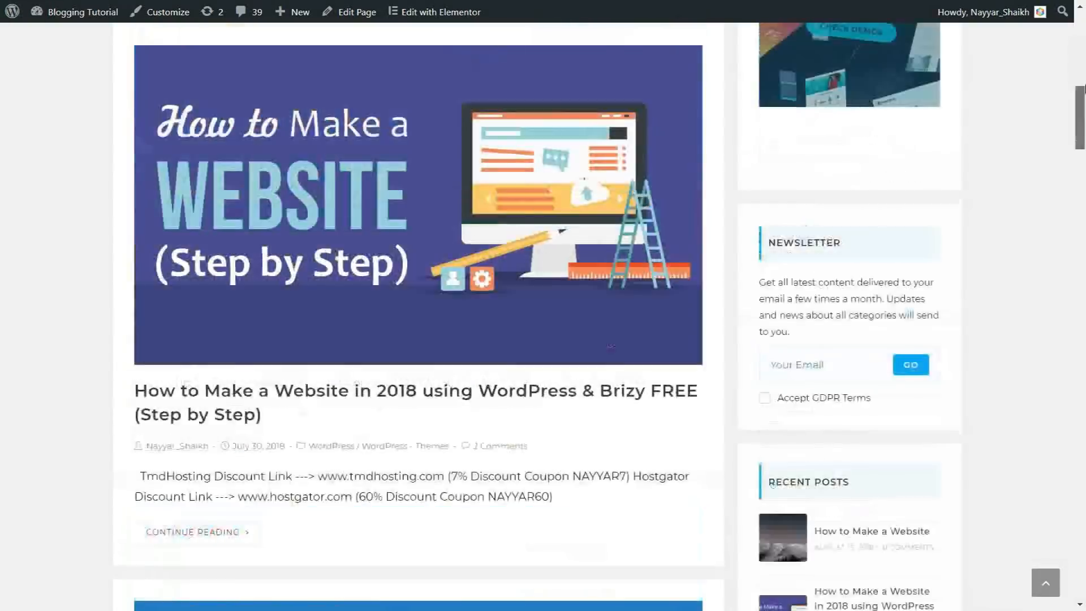
scroll(349, 280, down, 8)
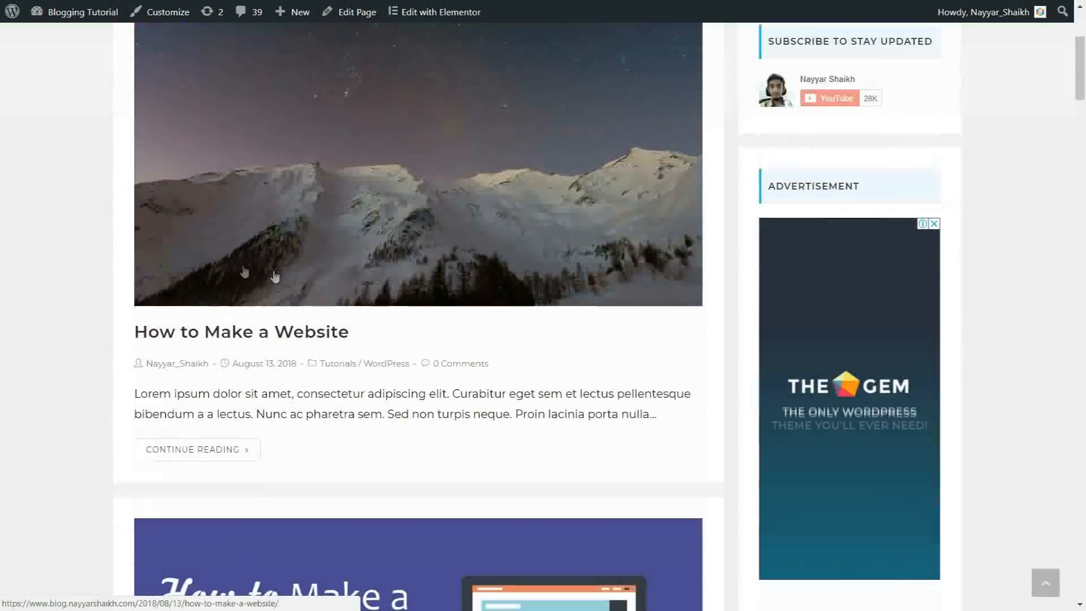
scroll(349, 281, down, 15)
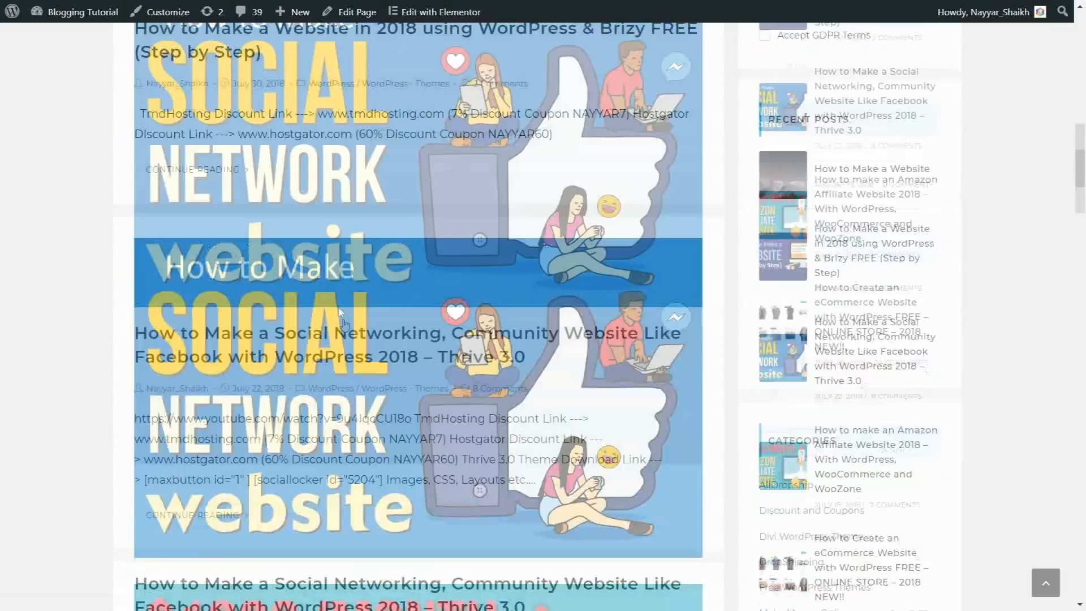
scroll(346, 330, down, 15)
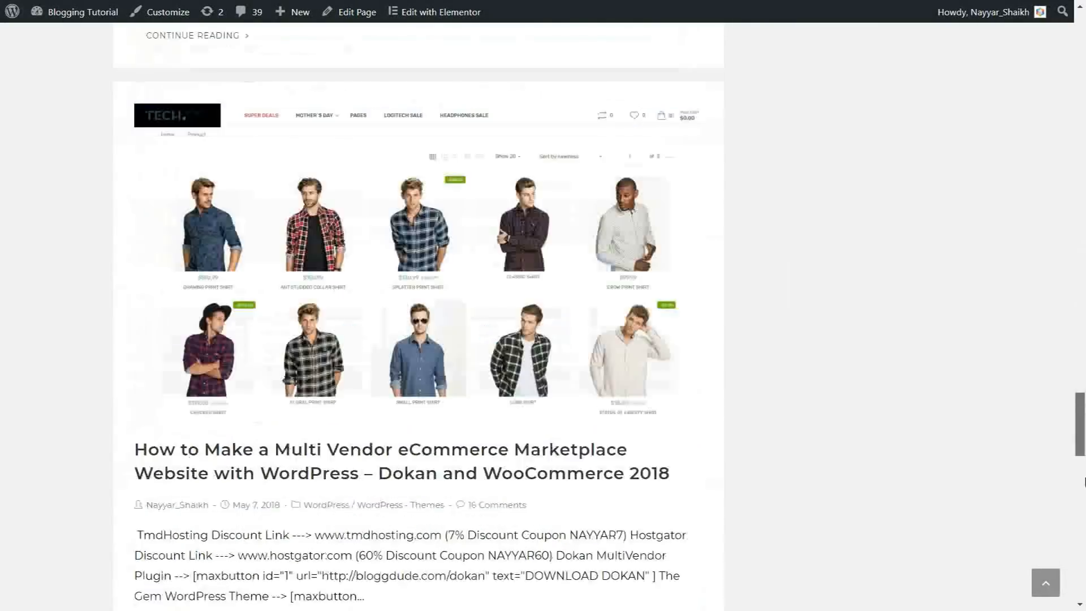
drag(1085, 482, 1085, 140)
scroll(1010, 223, up, 20)
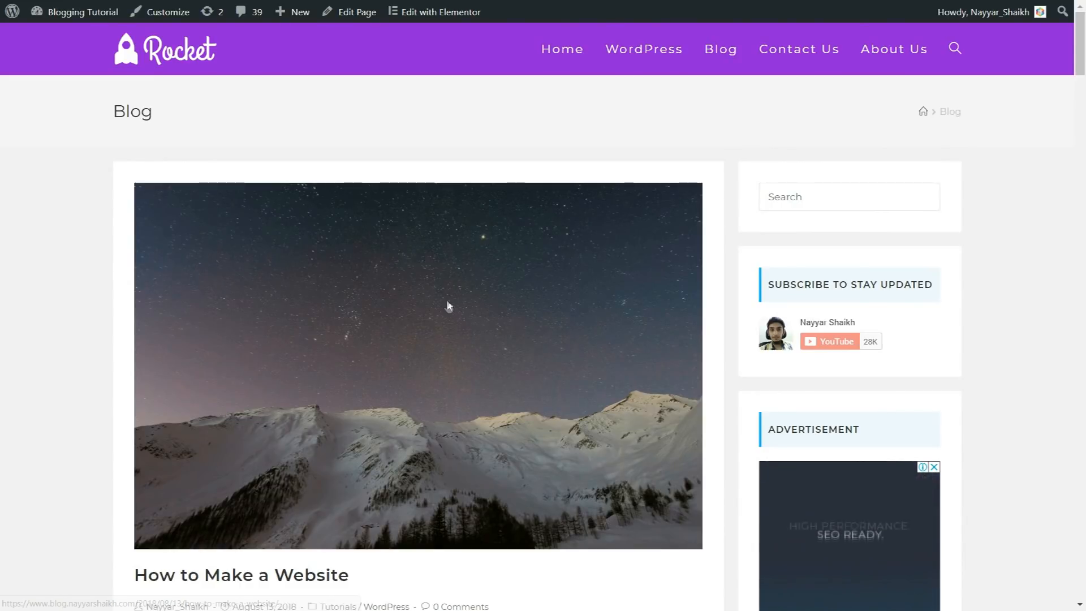
Step: Open the Contact Us page and review its Write Us form, map, opening hours and Call Us Now sections
click(449, 306)
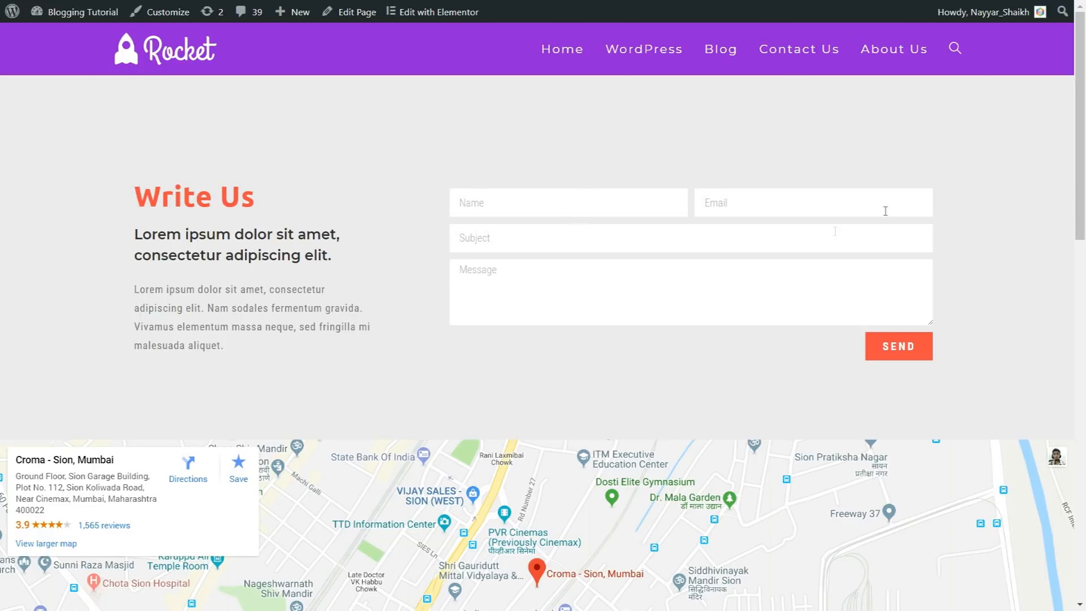
scroll(834, 232, down, 5)
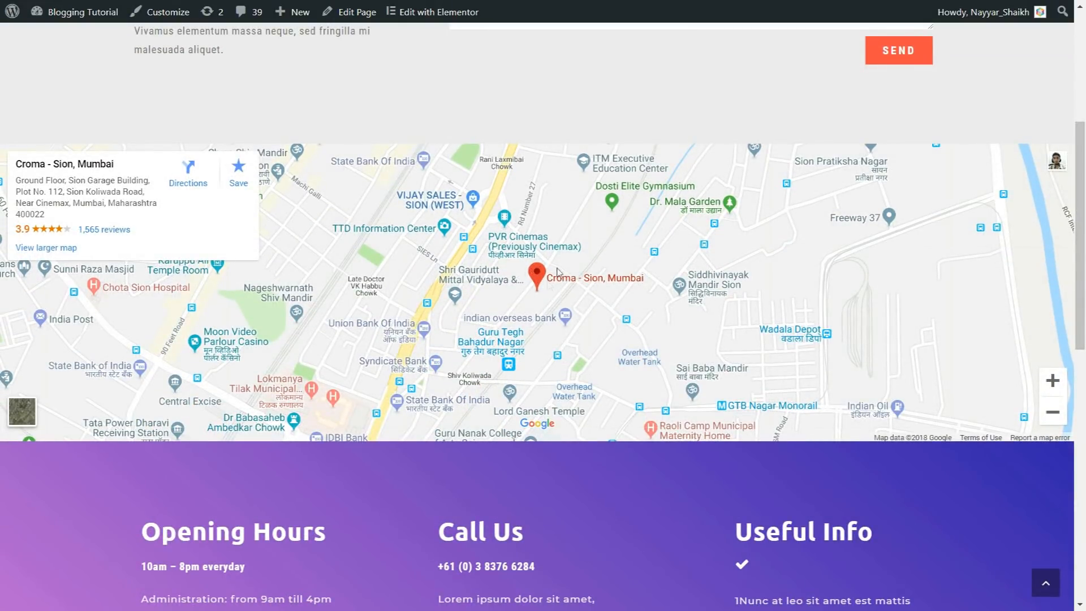
scroll(618, 326, down, 5)
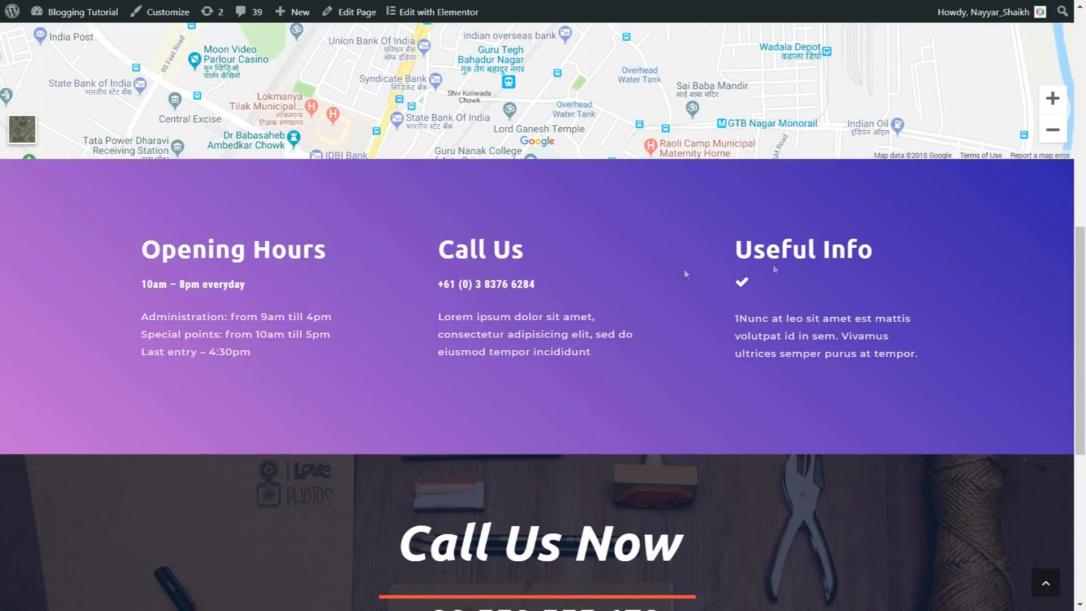
scroll(955, 346, down, 6)
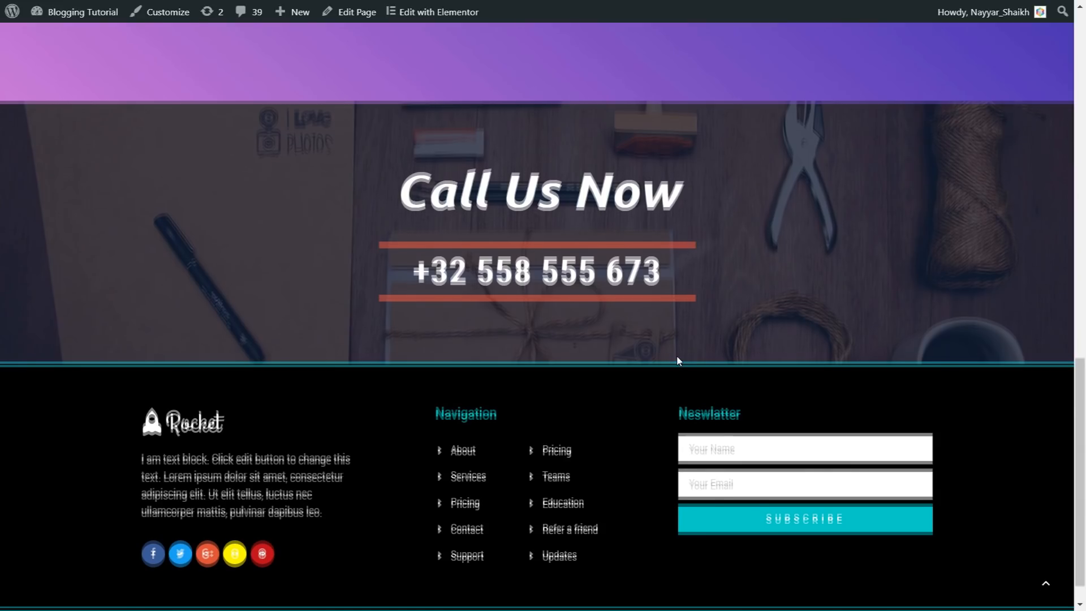
scroll(675, 339, up, 8)
scroll(505, 395, up, 8)
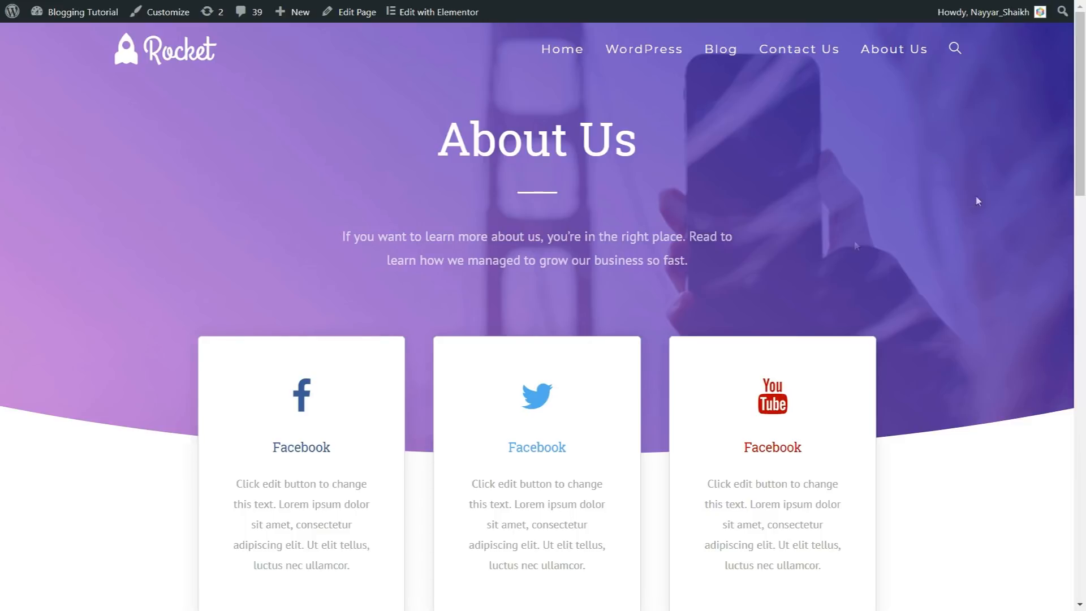
Step: Look over the About Us page, and highlight the blog's web address on the homepage
drag(1084, 105, 1084, 195)
scroll(1057, 371, up, 5)
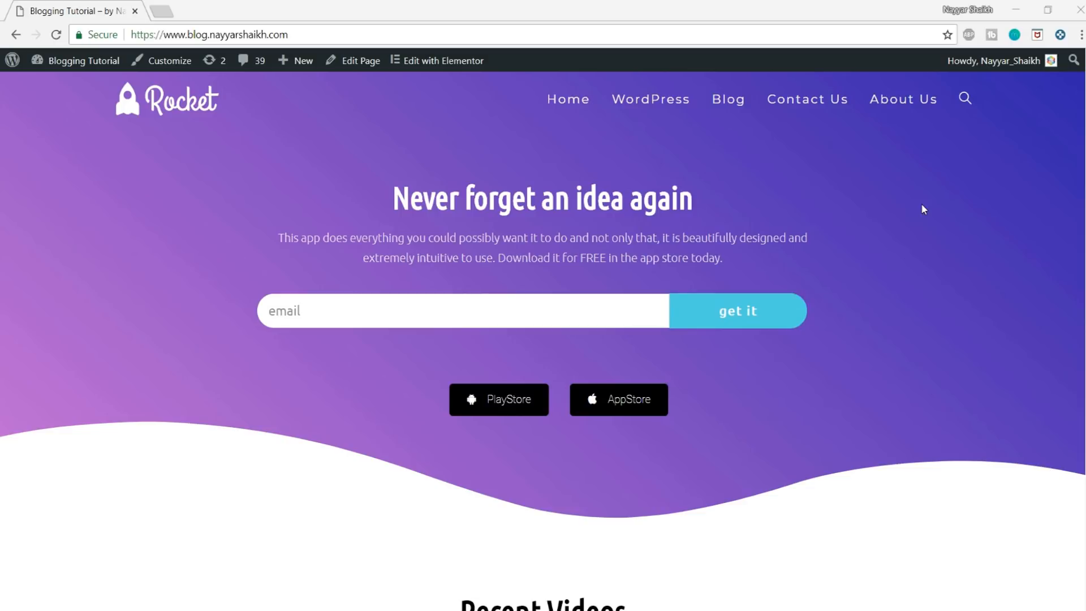
drag(309, 35, 119, 34)
click(165, 202)
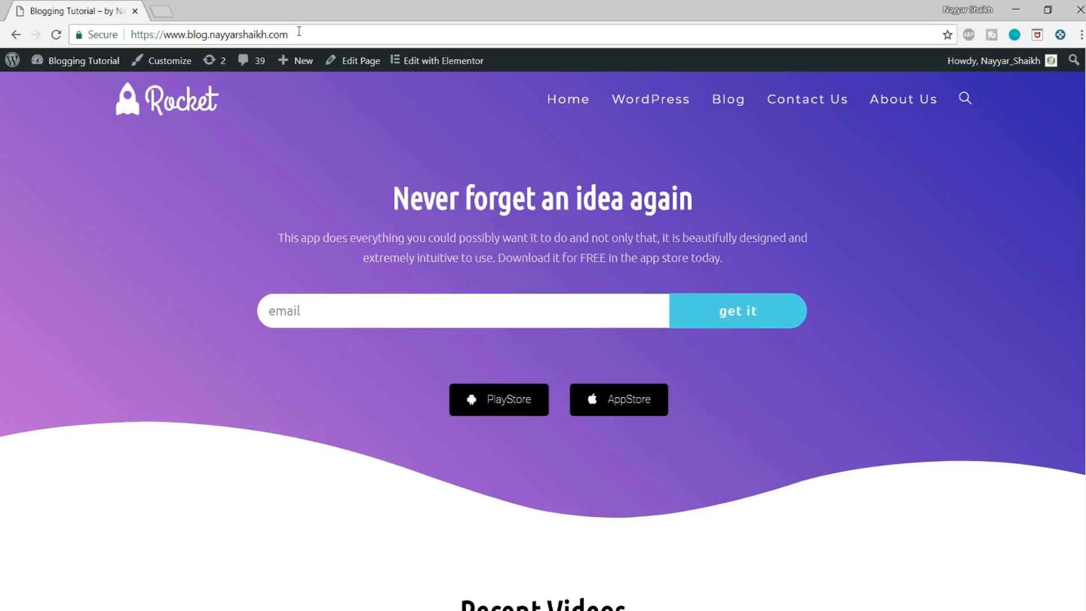
Step: Open bloggdude.com/tmd in a new browser tab and minimize the sales chat window on the TMDHosting page
click(161, 8)
text(bloggdude.com)
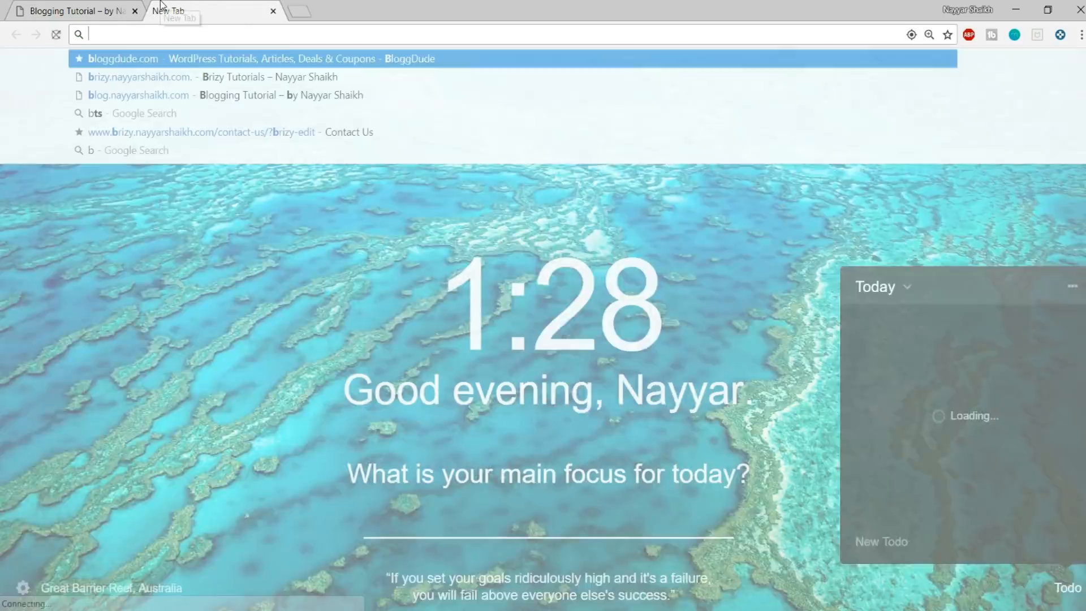
text(/tmd)
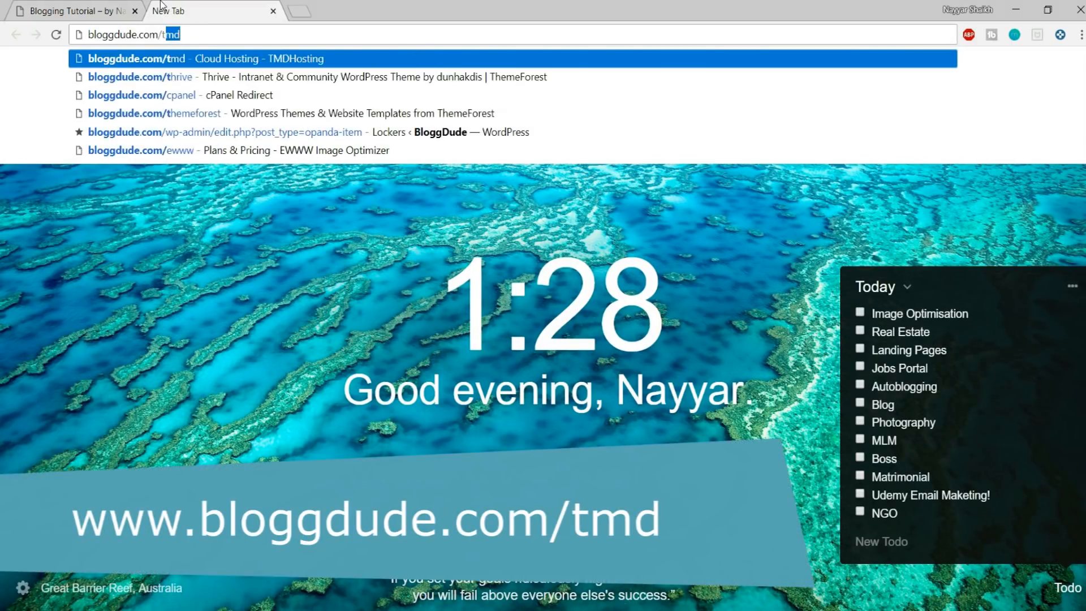
key(Return)
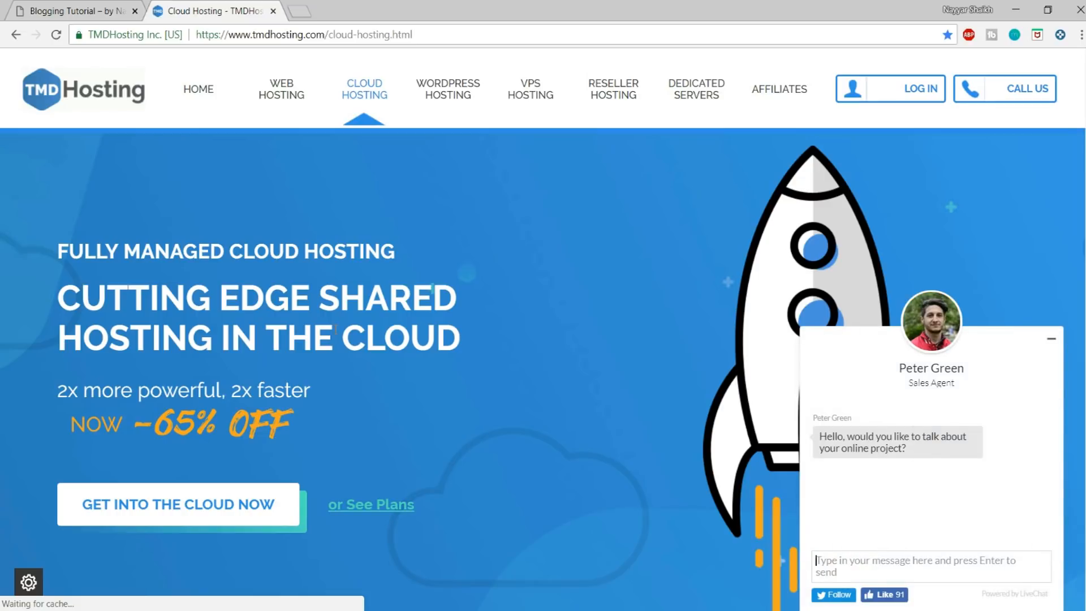
click(1050, 338)
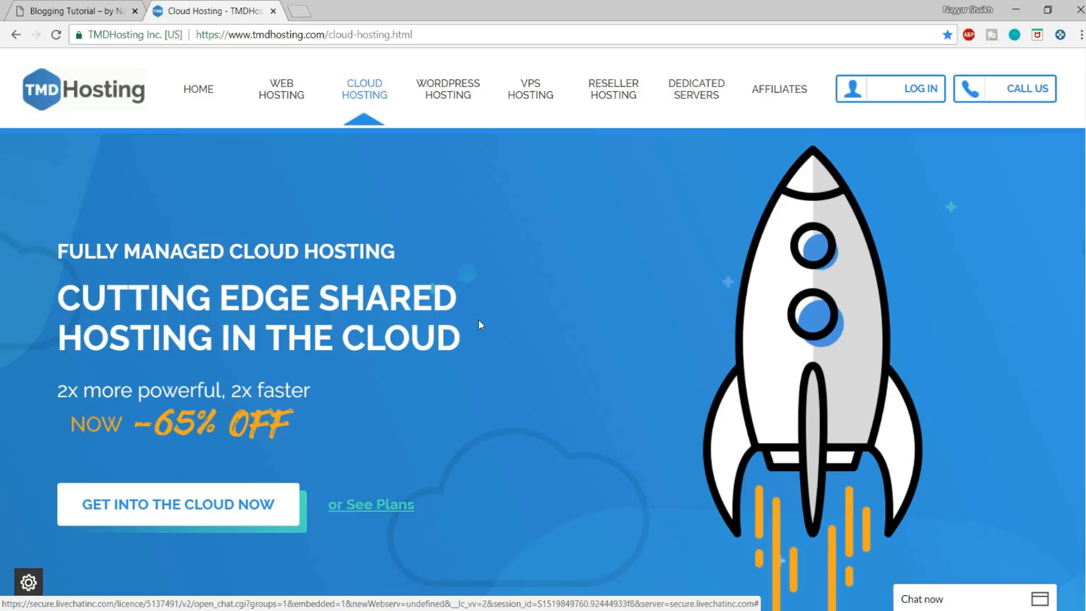
Step: Compare the cloud hosting plans, highlighting the monthly prices of Starter Cloud and Enterprise Cloud
scroll(446, 307, down, 10)
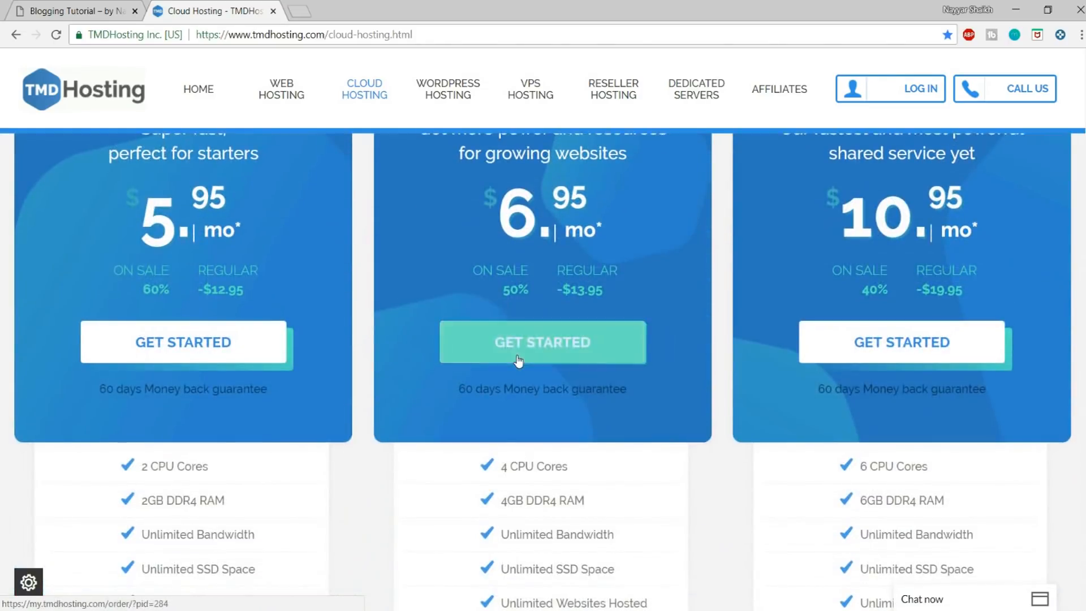
click(518, 360)
scroll(518, 360, up, 3)
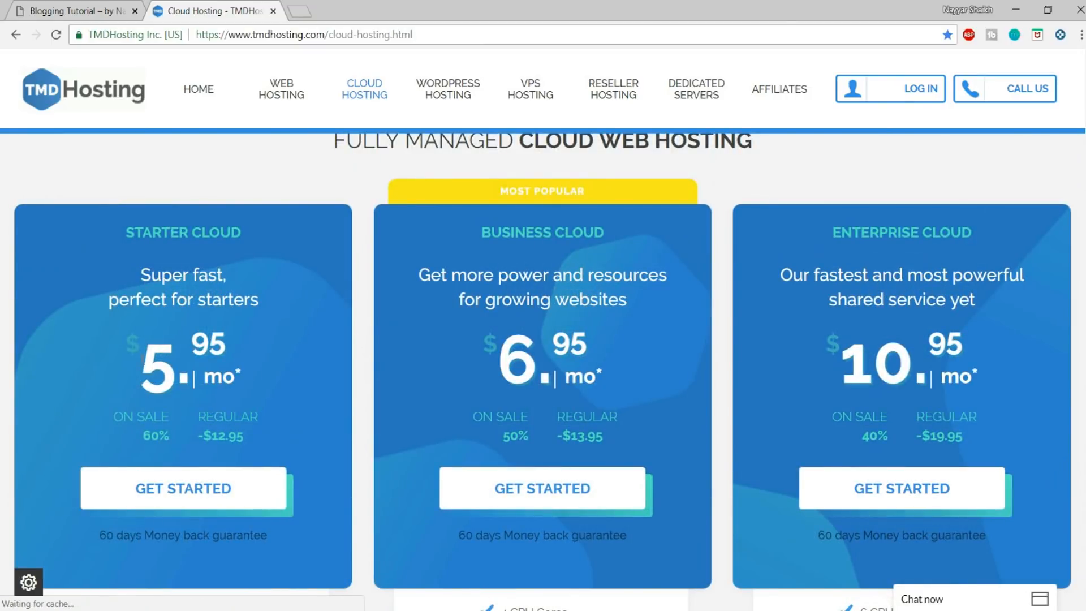
drag(142, 358, 286, 345)
click(286, 345)
drag(839, 354, 992, 354)
click(992, 354)
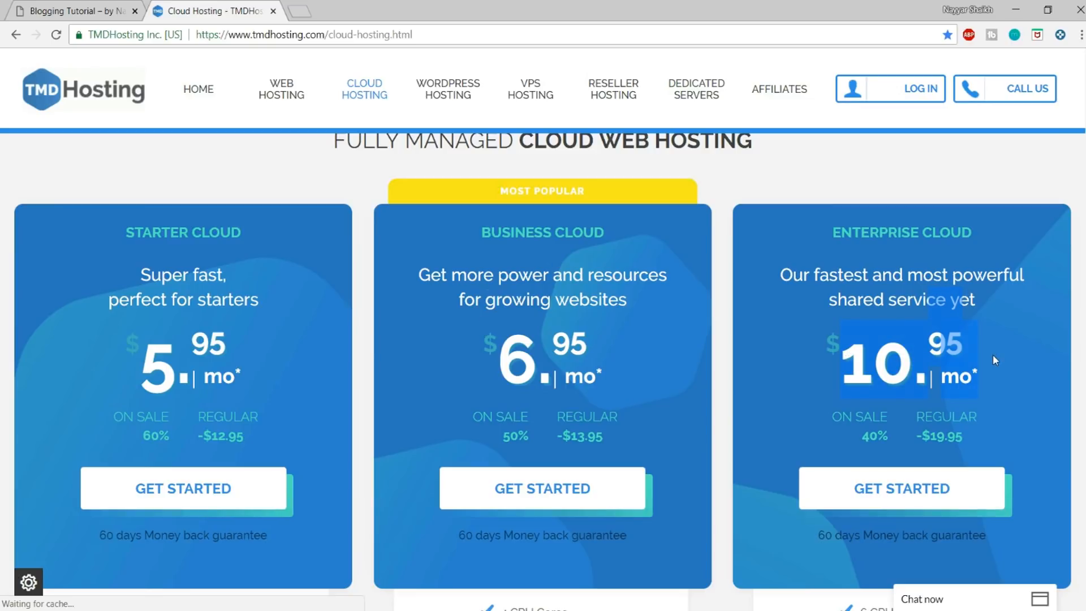
scroll(994, 360, down, 1)
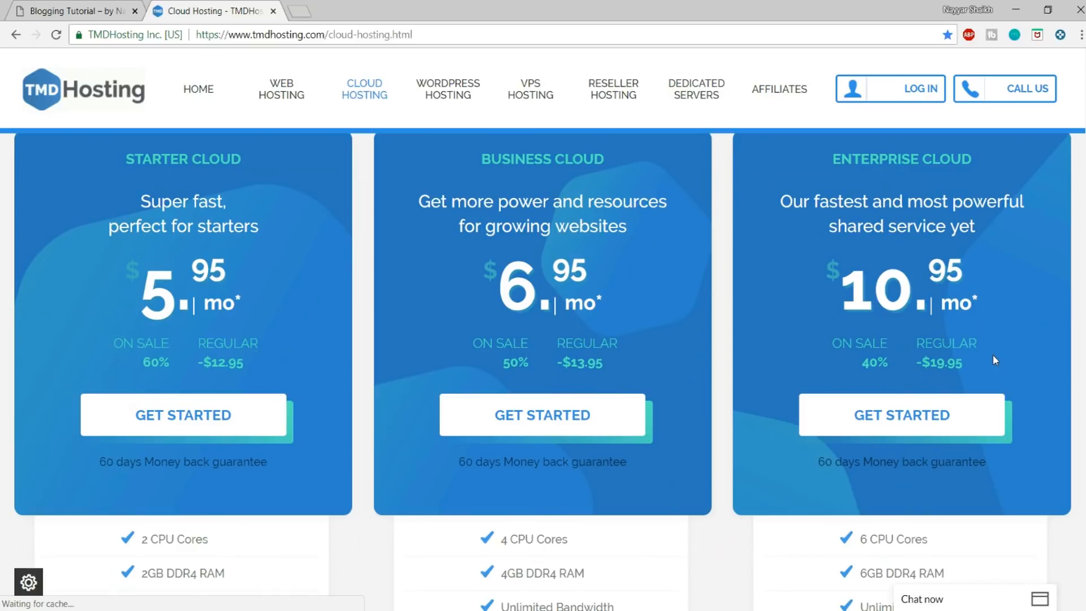
scroll(481, 326, up, 2)
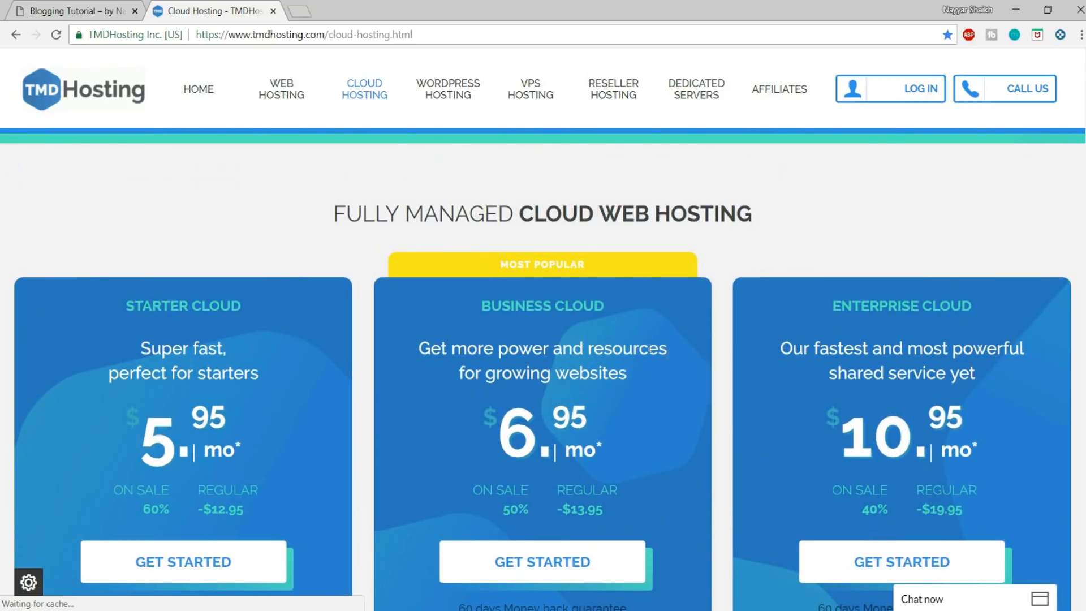
Step: Highlight the CPU cores and DDR4 RAM entries in the Enterprise Cloud feature list
scroll(650, 370, down, 6)
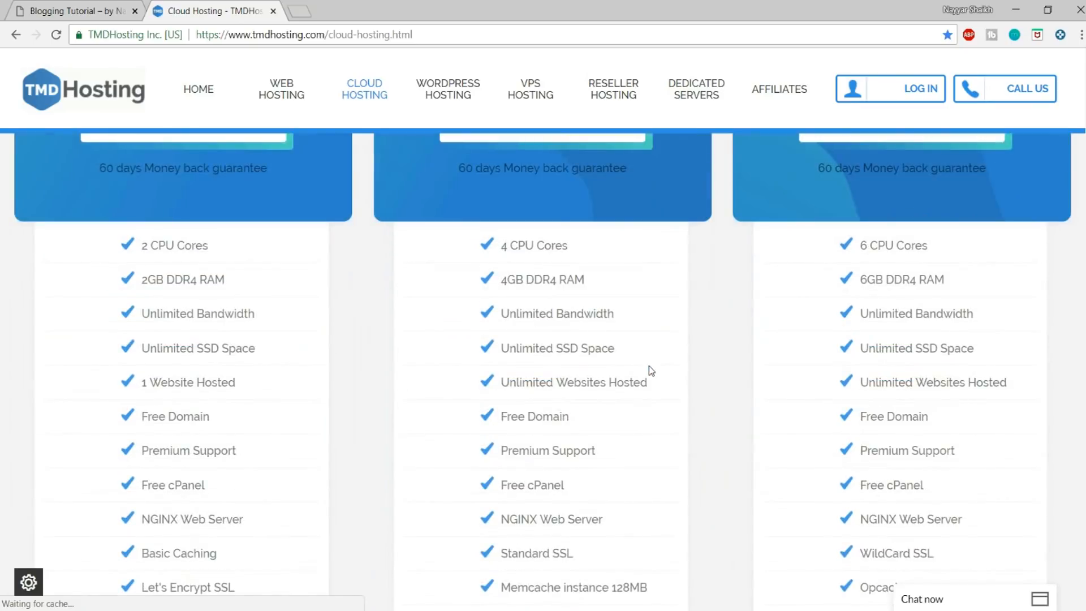
drag(856, 245, 975, 290)
click(976, 290)
drag(930, 251, 831, 254)
drag(944, 280, 853, 284)
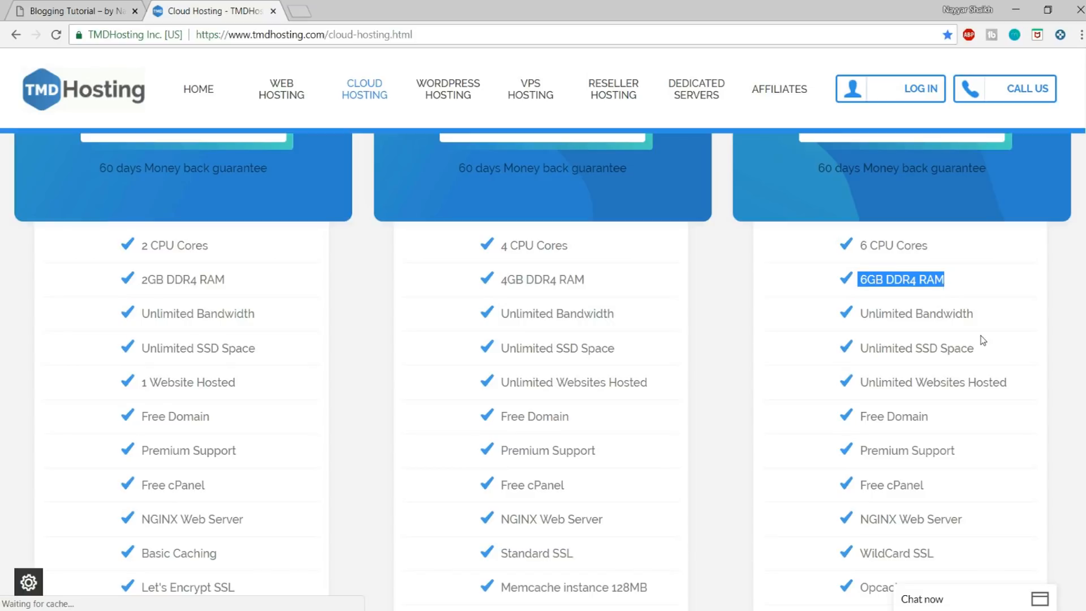
Step: Highlight the Unlimited Bandwidth and Unlimited SSD Space features of the Enterprise Cloud plan
drag(994, 318, 857, 314)
click(990, 318)
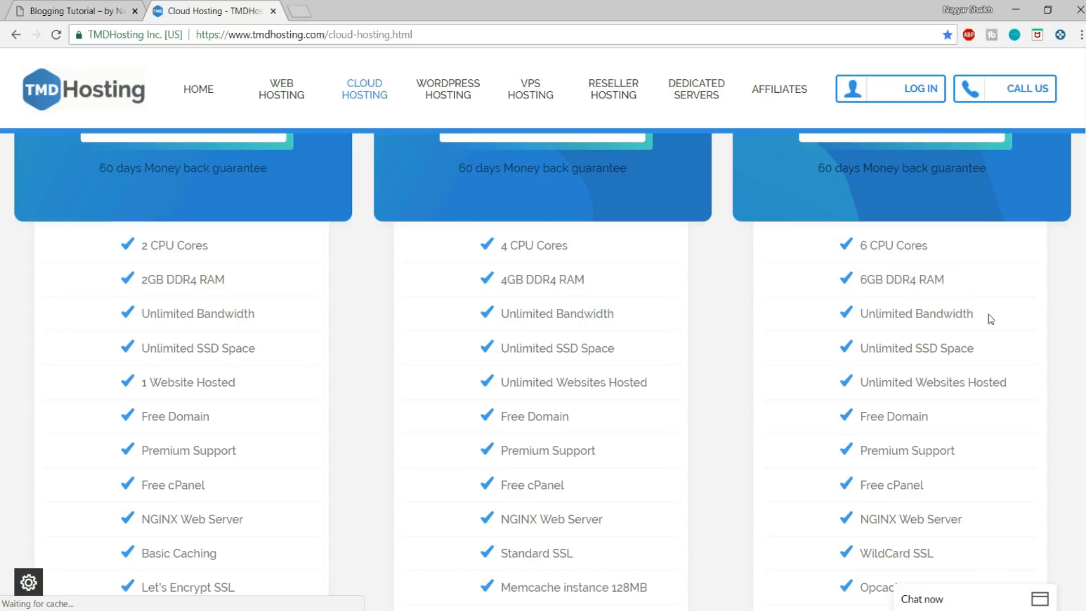
drag(987, 351, 857, 349)
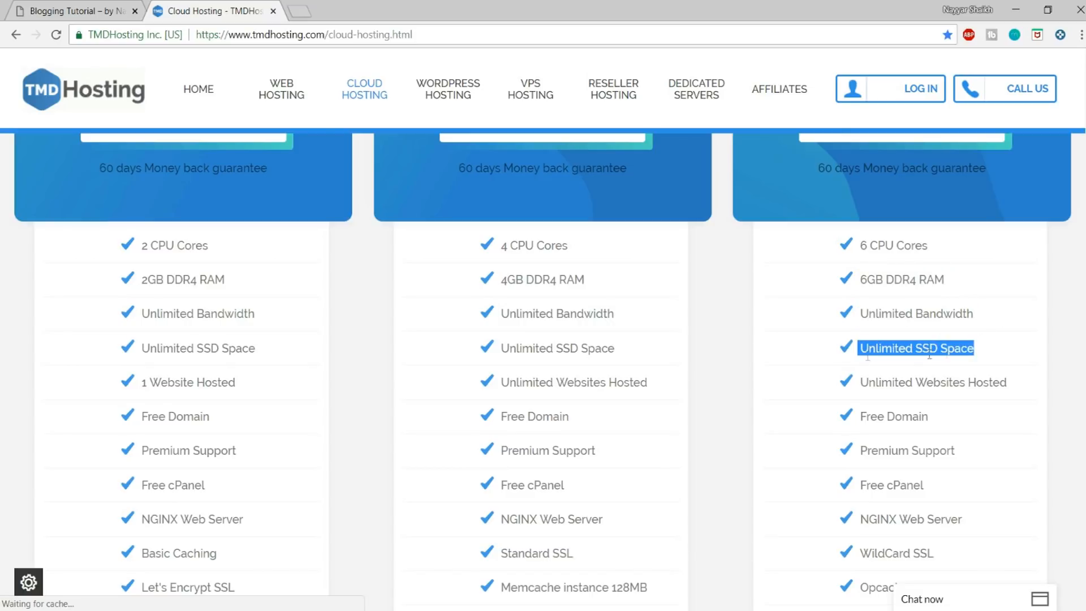
click(998, 348)
drag(988, 352, 915, 349)
click(990, 347)
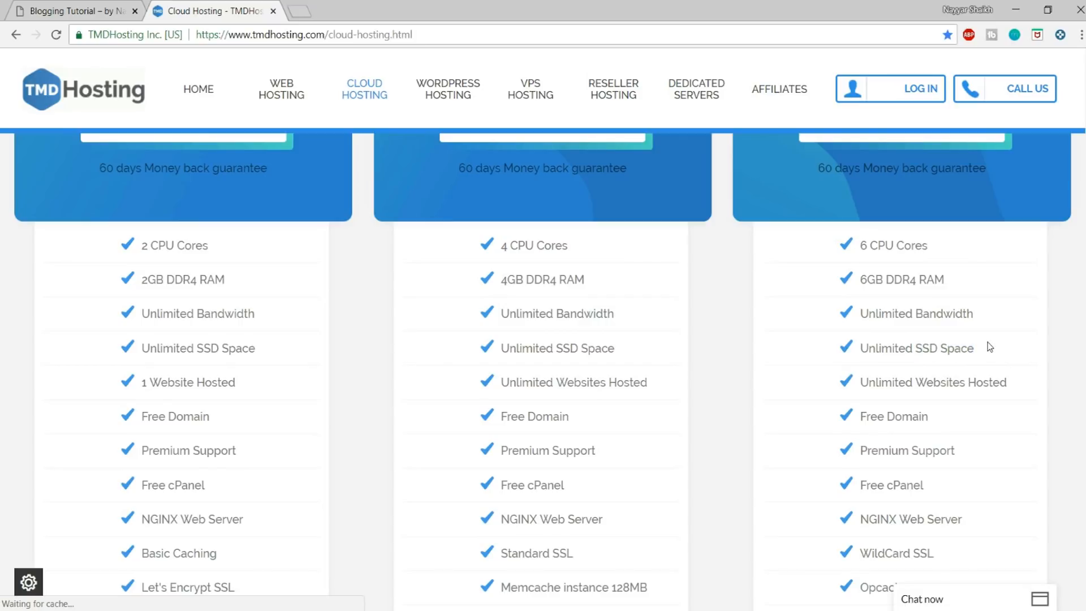
drag(989, 347, 905, 349)
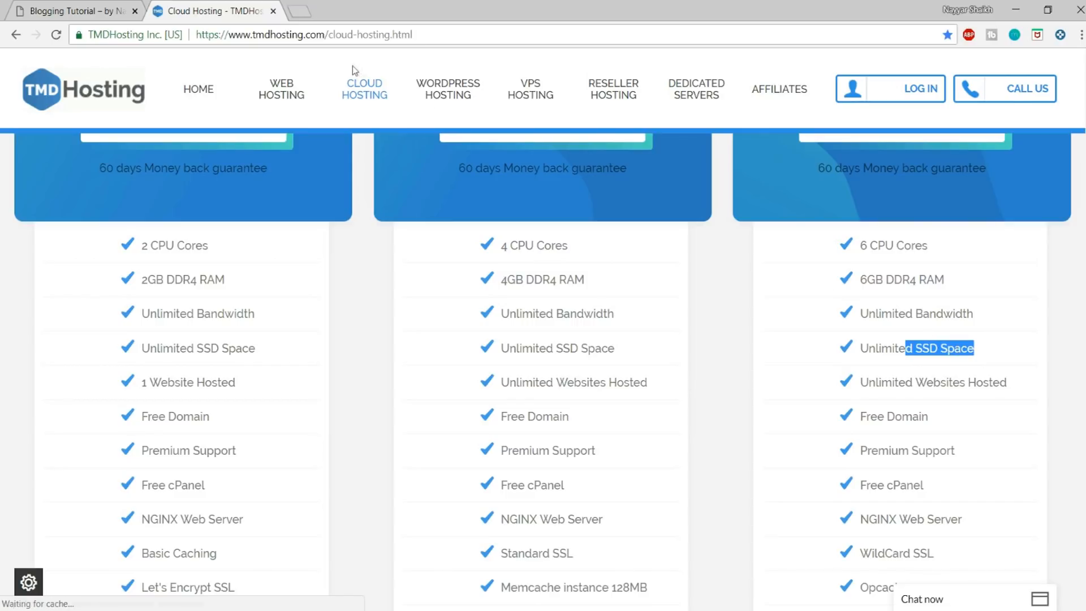
Step: Search Google for "ssd vs hdd web hosting" in a new browser tab and skim the results
click(298, 6)
text(ssd)
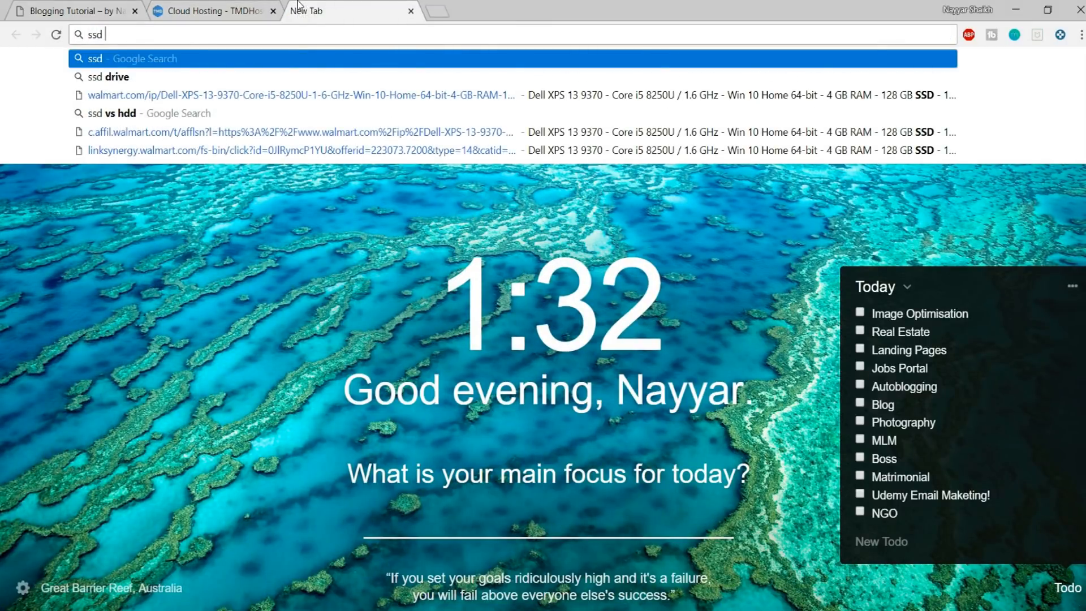
text( vs hdd)
key(Down)
key(Return)
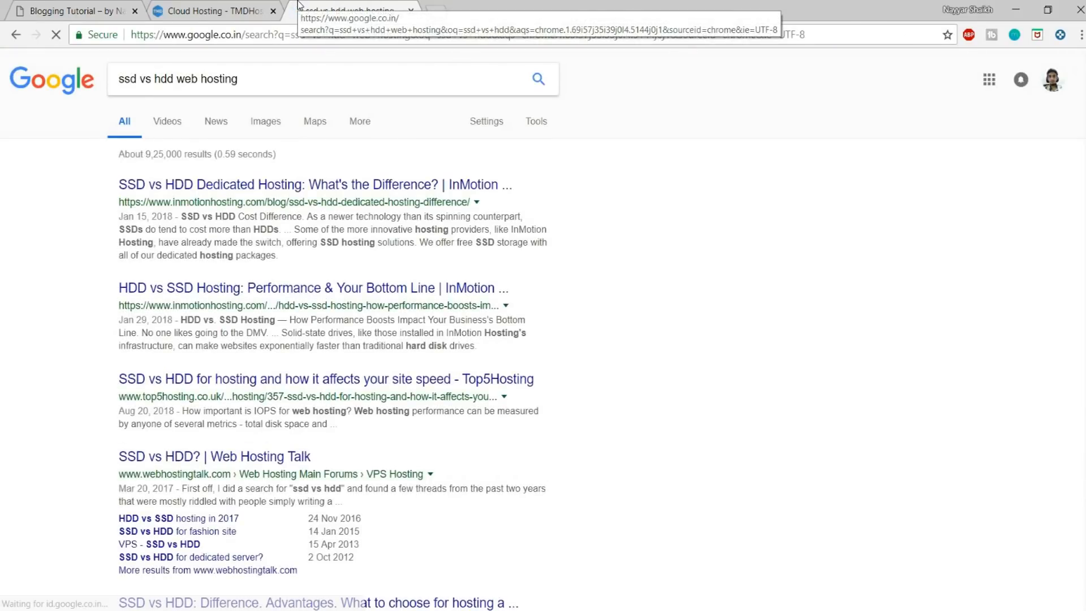
scroll(537, 406, down, 13)
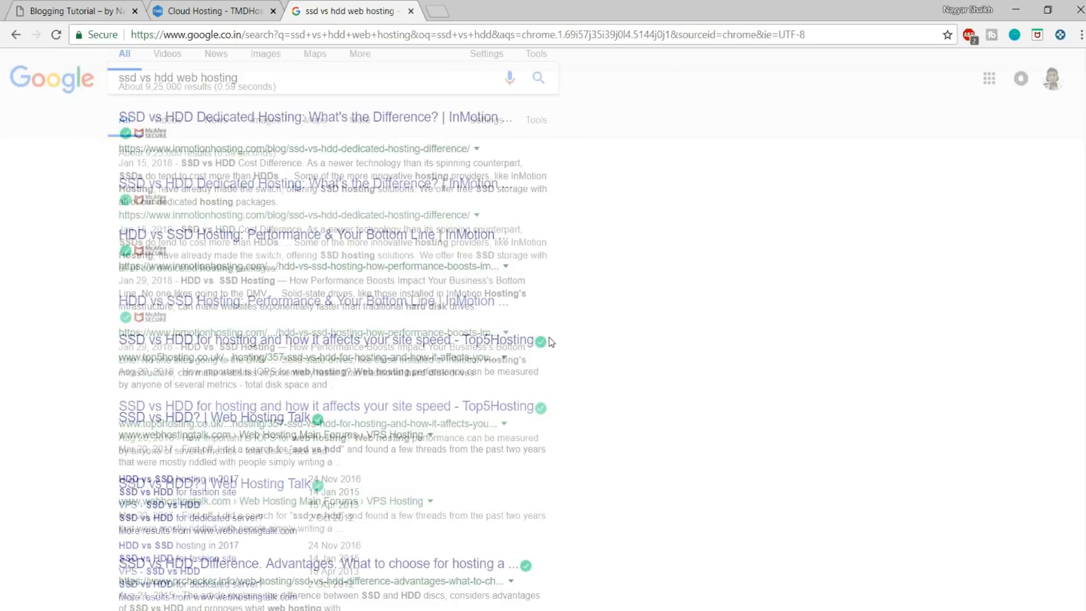
scroll(563, 358, up, 9)
scroll(572, 379, up, 5)
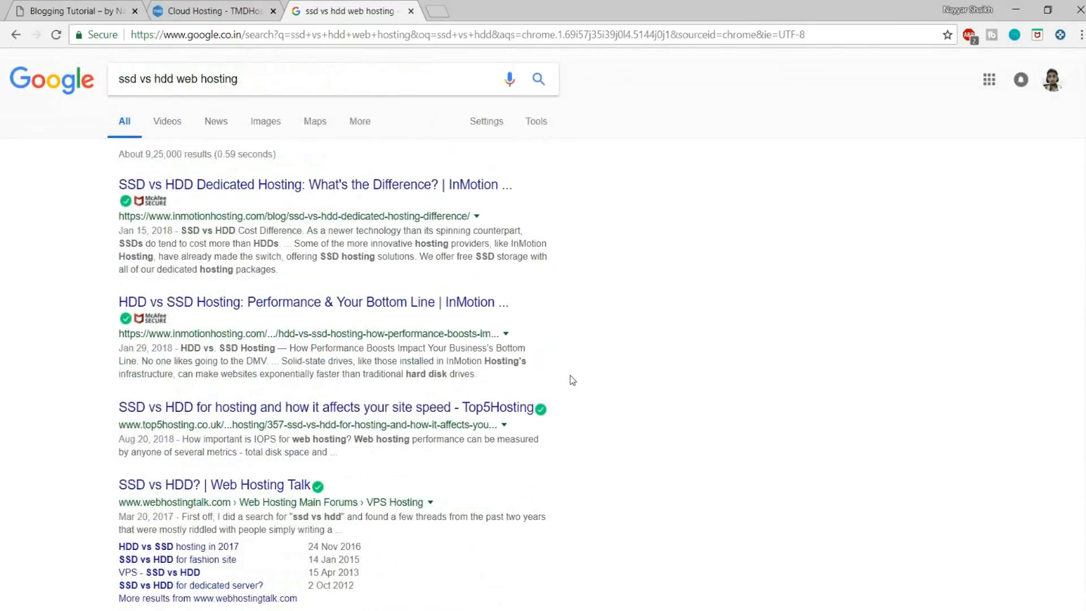
Step: Enlarge the HDD and SSD speed, IOPS and latency chart from the image results, and close the search tab after viewing it
click(282, 125)
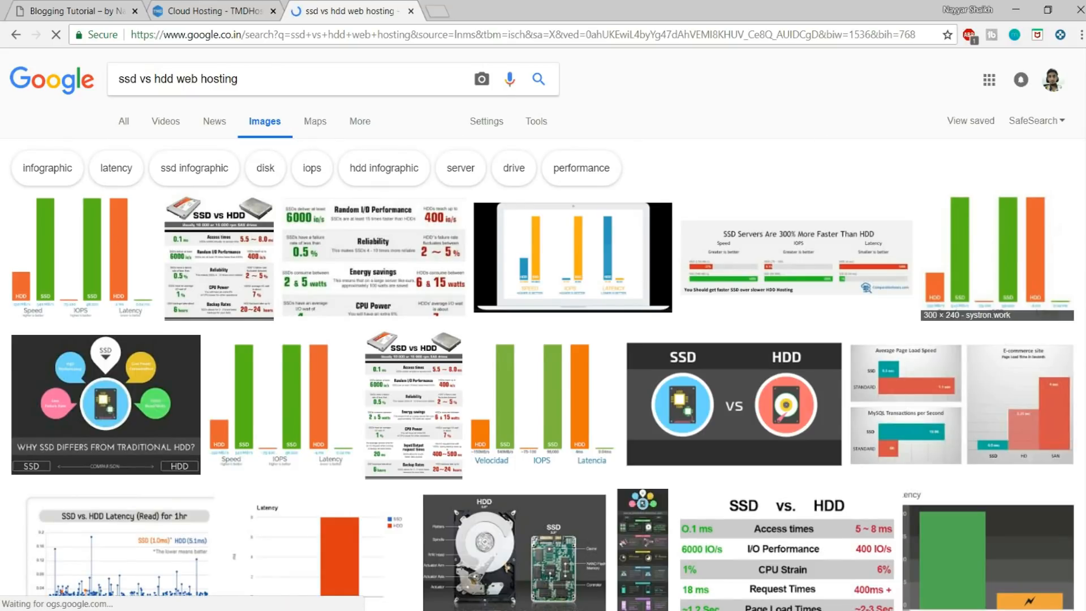
scroll(735, 396, down, 6)
scroll(868, 453, up, 6)
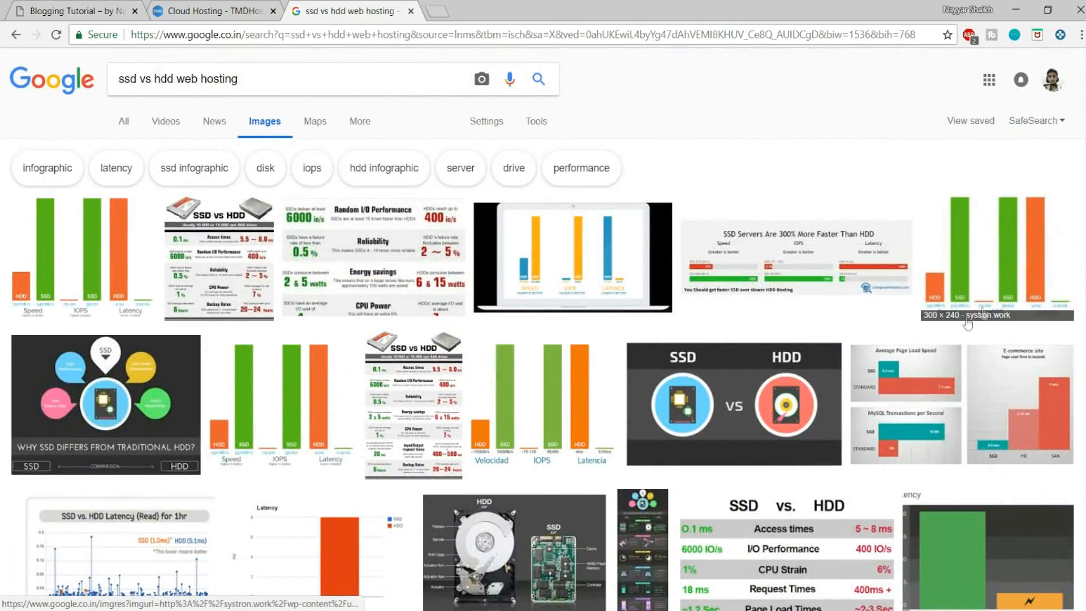
click(61, 236)
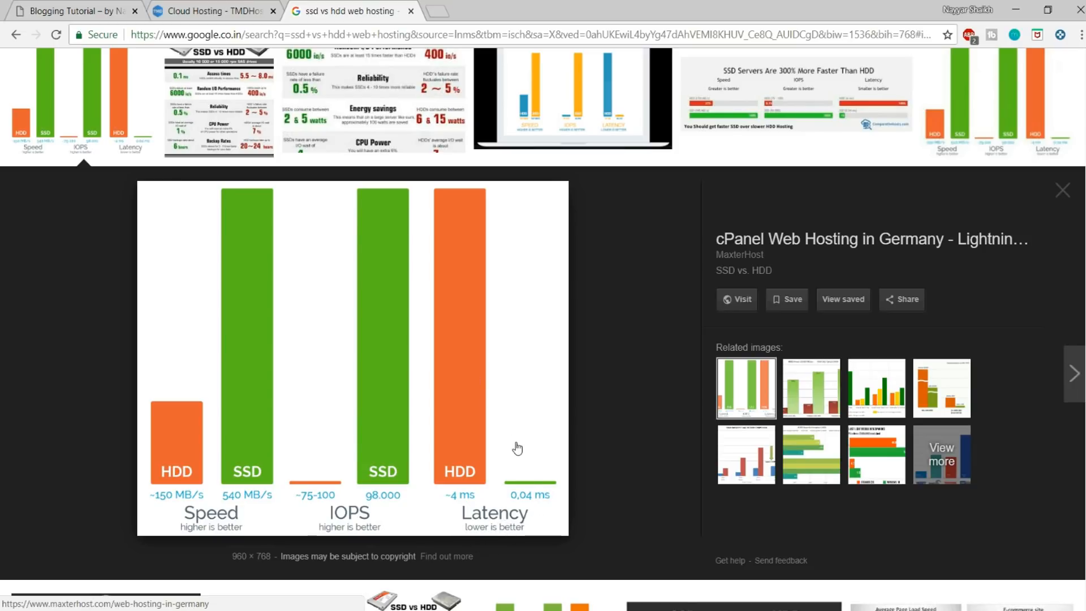
click(412, 12)
Step: Highlight Unlimited SSD Space and Unlimited Websites Hosted in the Enterprise Cloud list, and compare the hosted website allowances across the plans
drag(1032, 365, 862, 359)
scroll(1029, 419, down, 1)
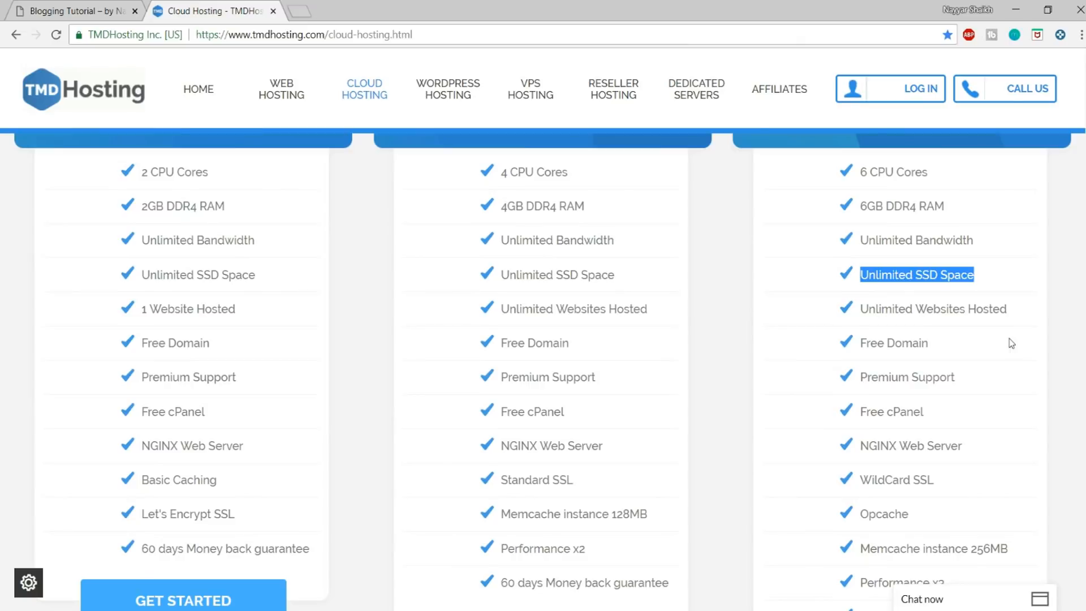
drag(1021, 315, 877, 325)
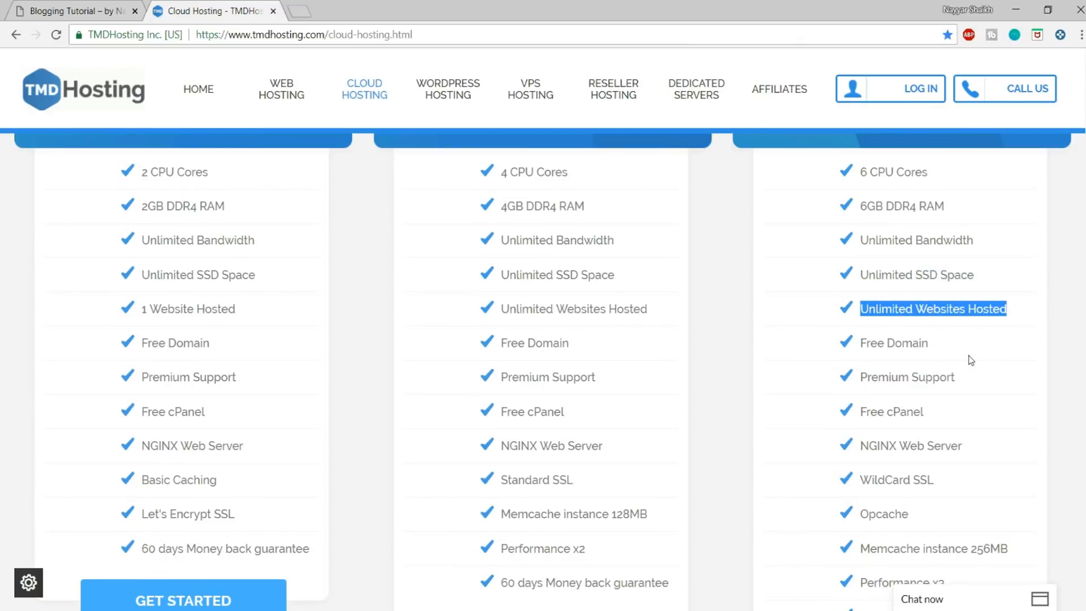
scroll(998, 453, up, 2)
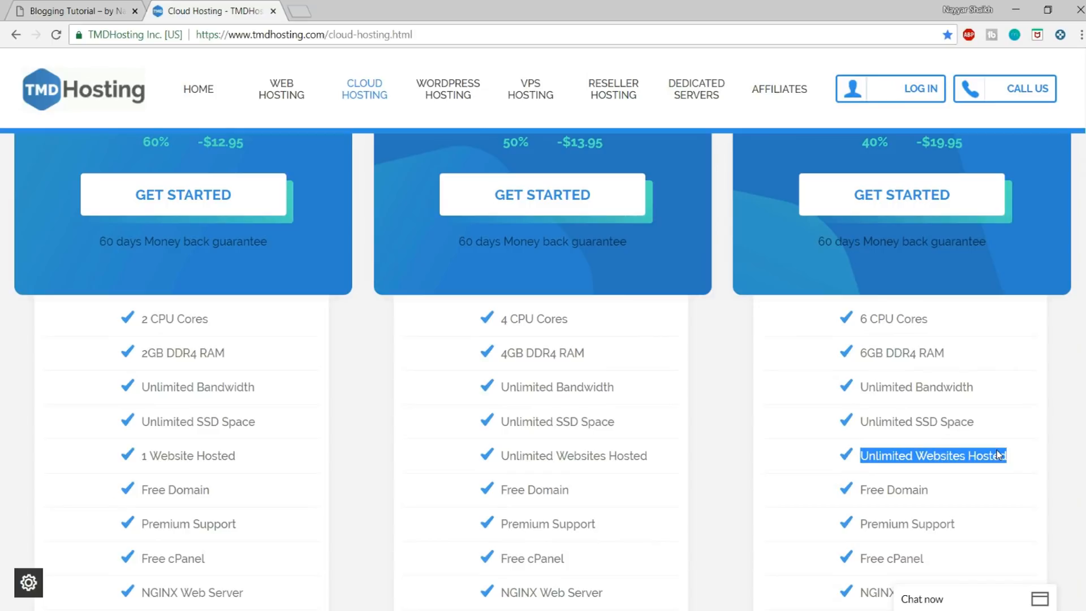
scroll(995, 478, up, 3)
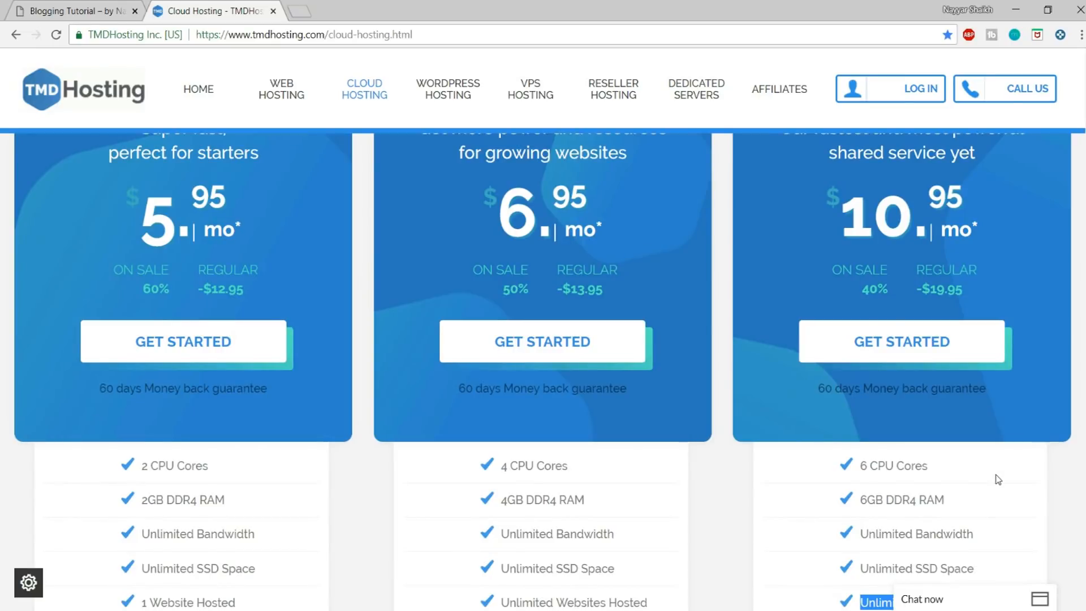
scroll(996, 479, down, 3)
scroll(1000, 479, down, 3)
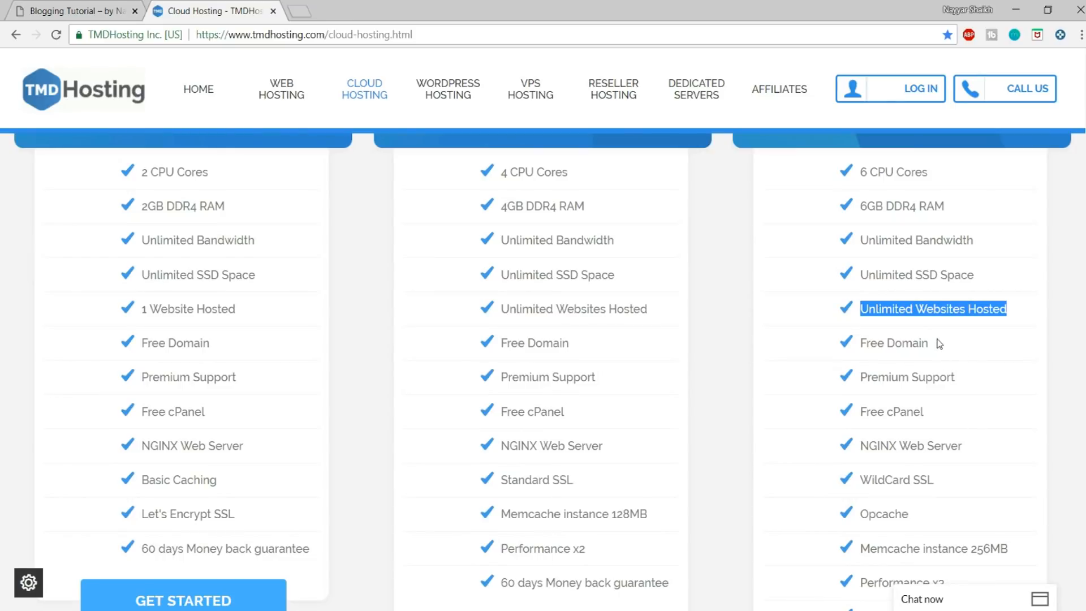
Step: Highlight the Free Domain and Premium Support features of the Enterprise Cloud plan
drag(935, 343, 859, 342)
click(882, 343)
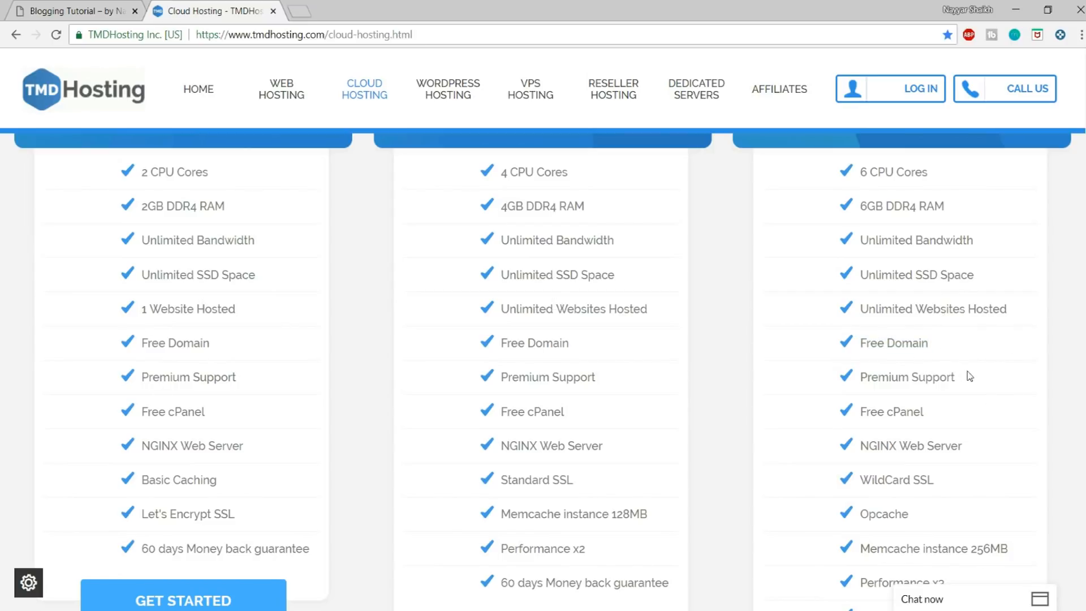
drag(957, 378, 855, 389)
click(987, 389)
drag(974, 378, 852, 377)
click(961, 429)
Step: Highlight the WildCard SSL feature further down the Enterprise Cloud list
scroll(962, 430, down, 3)
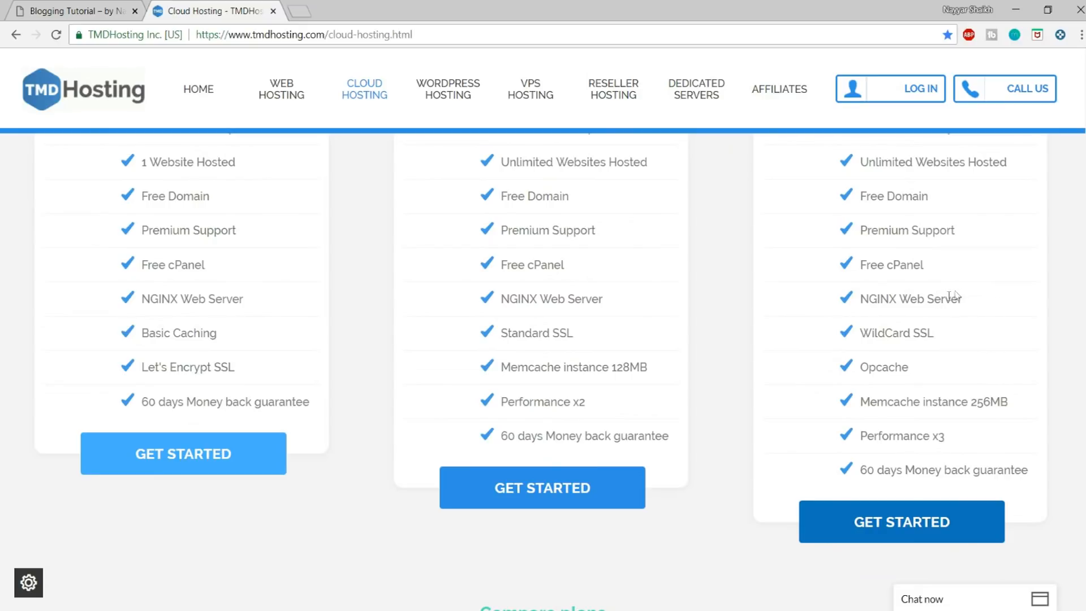
drag(944, 333, 862, 334)
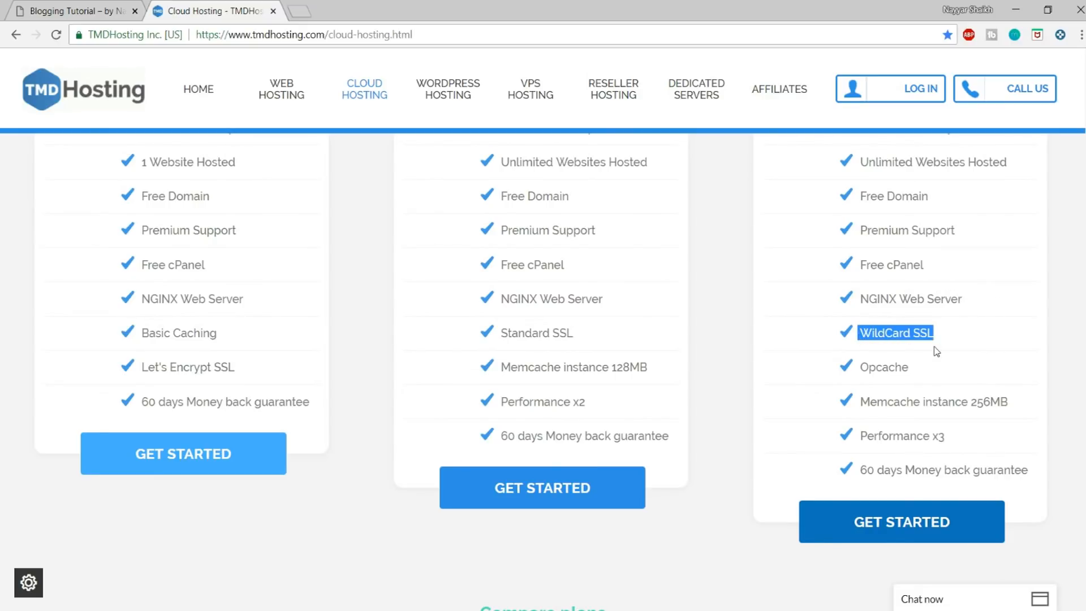
click(777, 259)
Step: View the connection security details of the finished blog in its browser tab, and return to the TMDHosting page
click(74, 11)
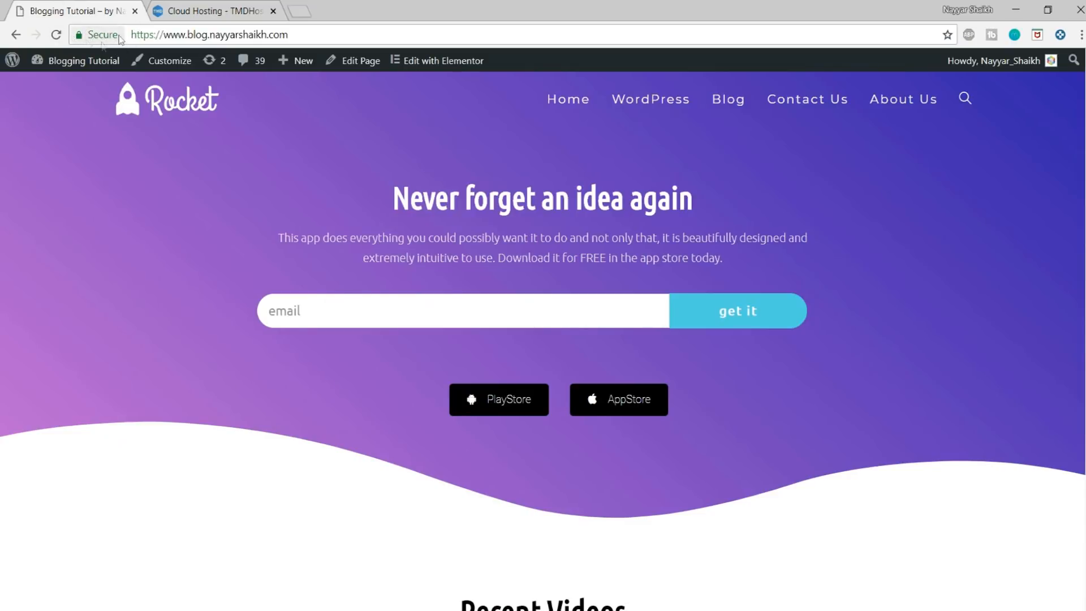
click(96, 35)
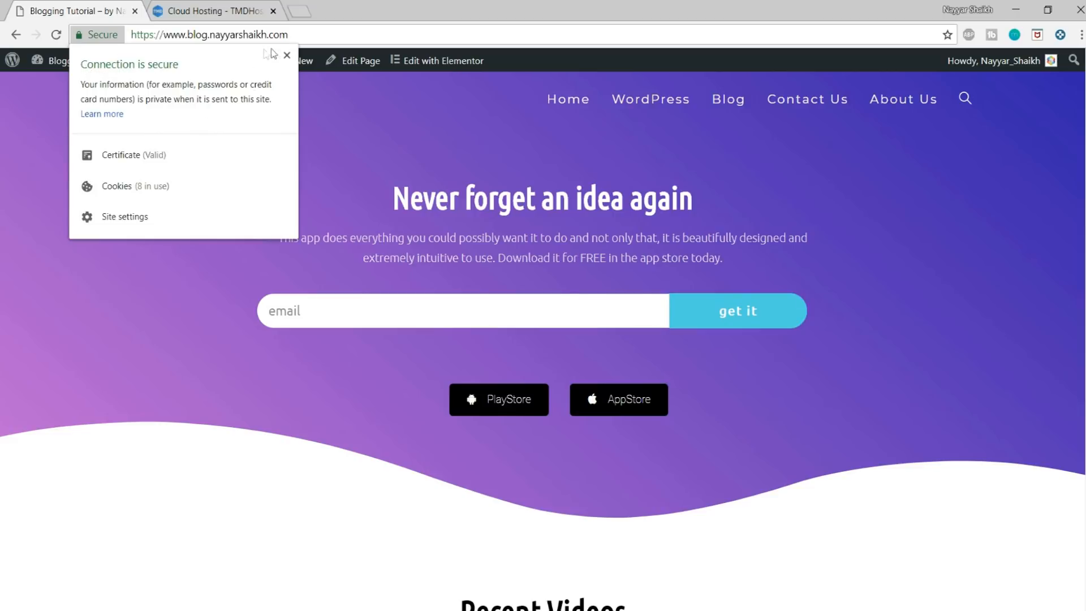
click(287, 56)
key(ctrl+Tab)
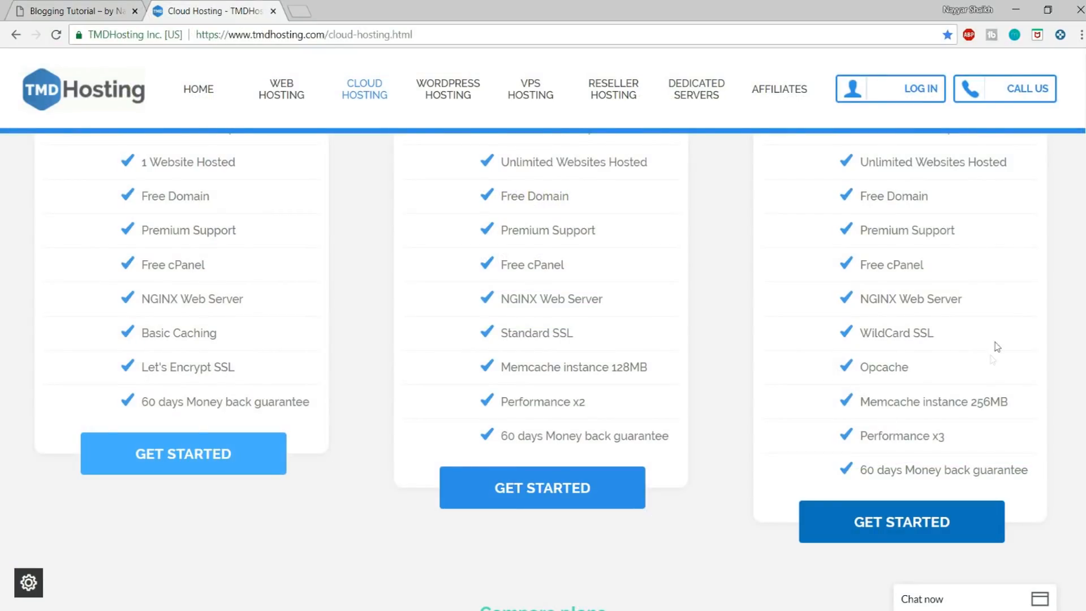
Step: Highlight WildCard SSL again and the Opcache feature in the Enterprise Cloud list
drag(935, 338, 856, 339)
click(878, 354)
drag(945, 338, 856, 339)
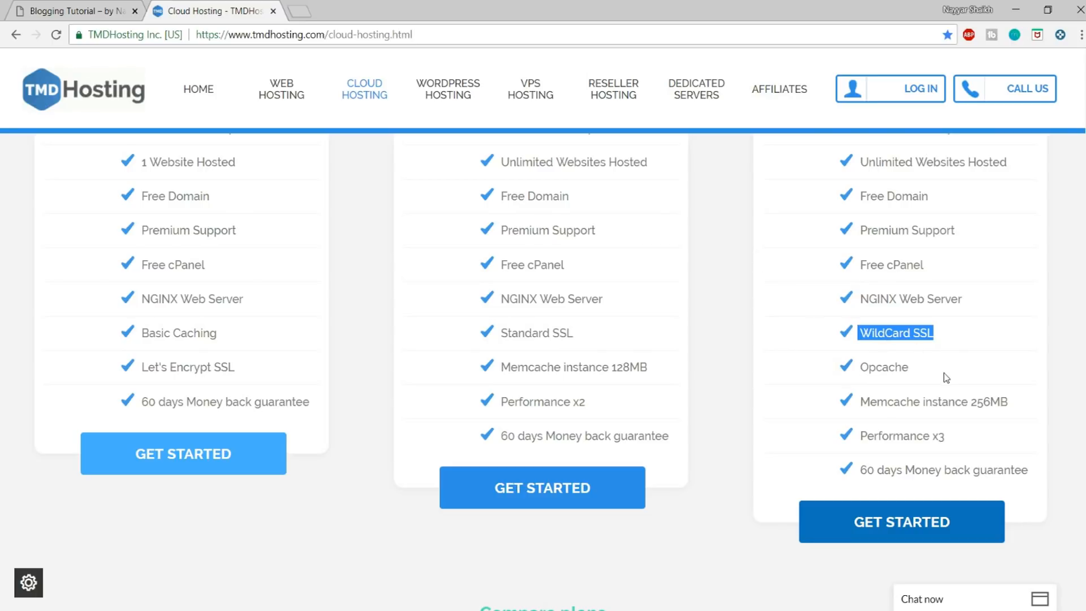
drag(928, 371, 855, 370)
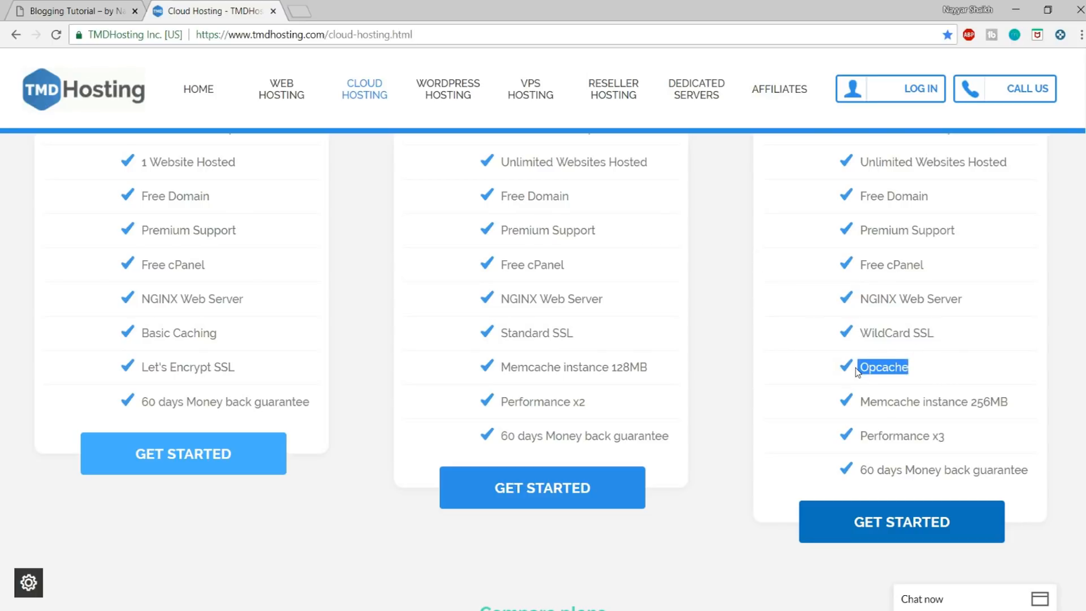
click(911, 373)
Step: Highlight the Enterprise Cloud plan's Memcache instance 256MB, Performance x3 and 60 days Money back guarantee entries
drag(1016, 399, 858, 401)
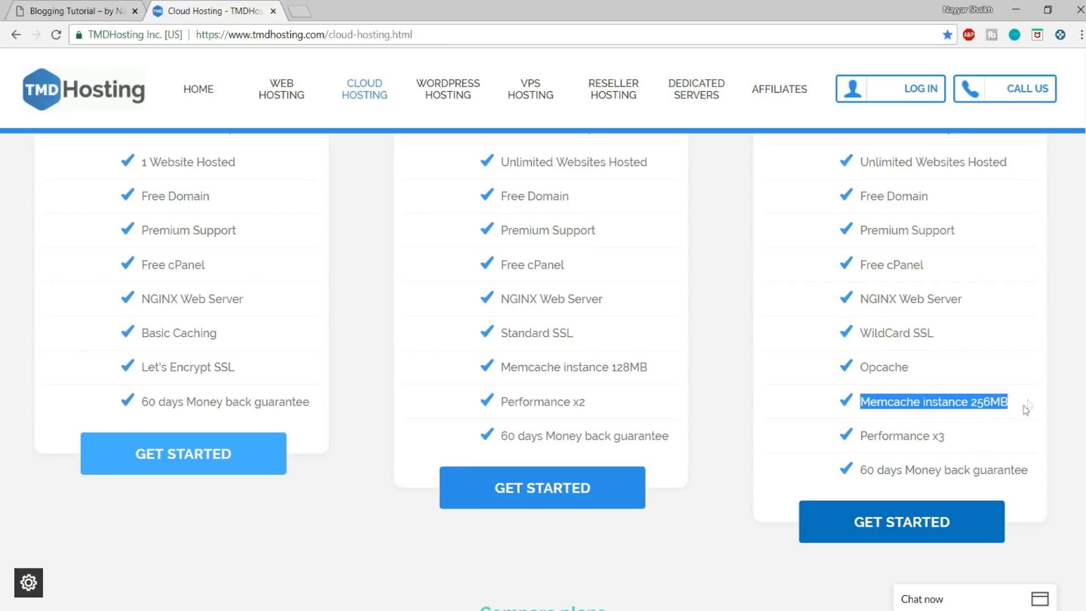
drag(961, 444, 856, 445)
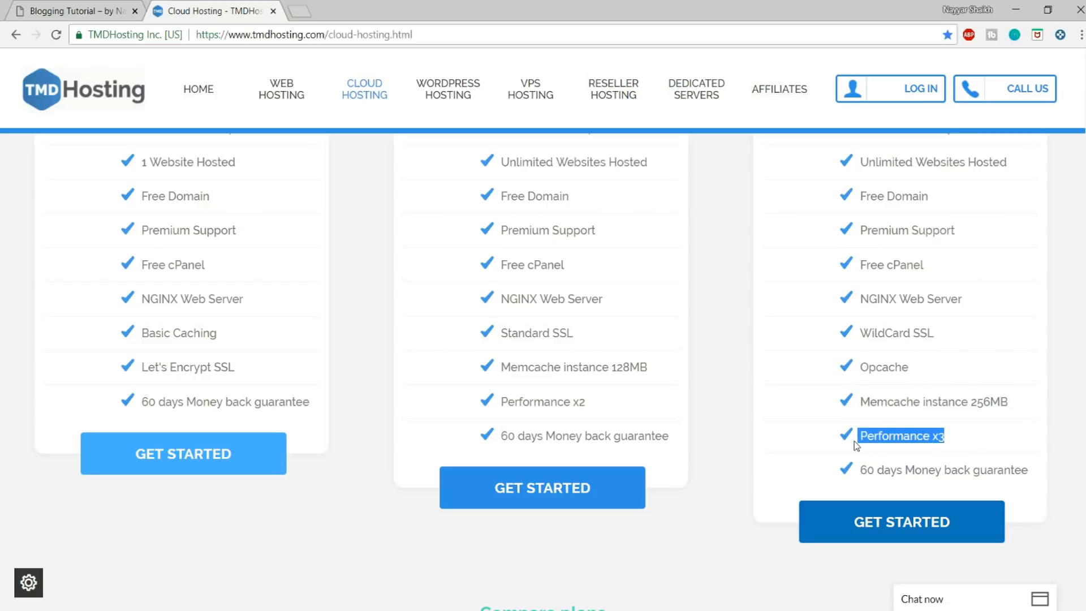
drag(1033, 470, 844, 473)
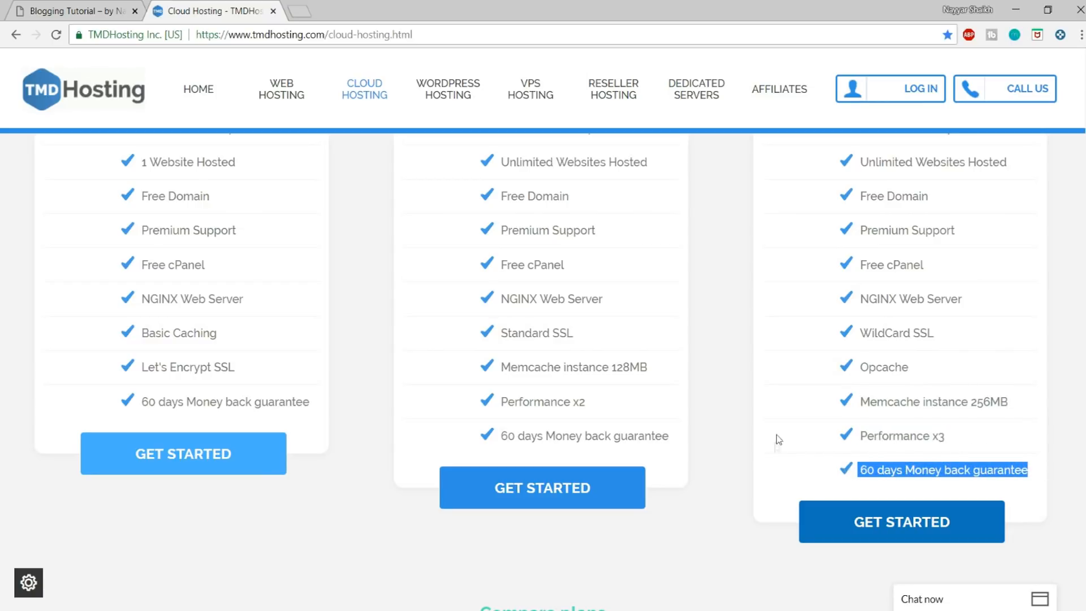
Step: Highlight the 1 Website Hosted limit in the Starter Cloud feature list
scroll(776, 457, up, 6)
scroll(777, 458, down, 4)
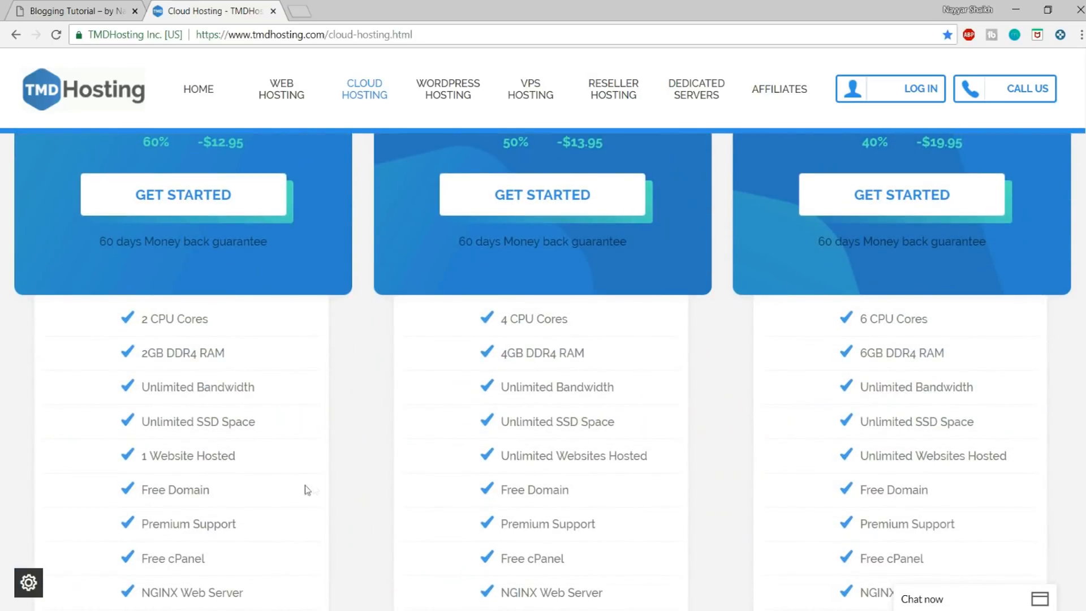
drag(244, 456, 139, 456)
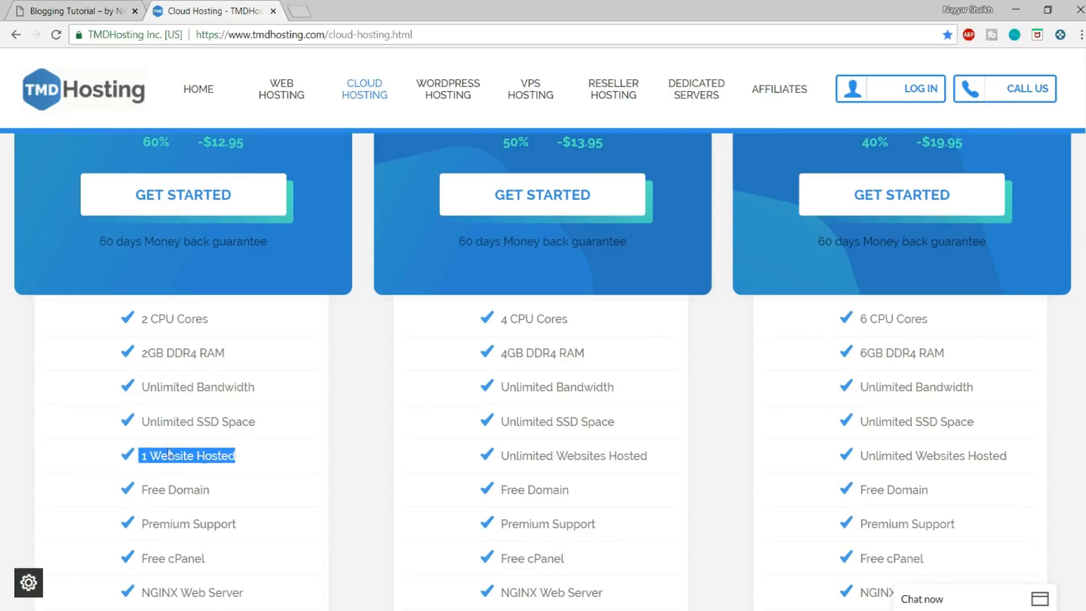
scroll(290, 494, up, 6)
scroll(366, 388, down, 6)
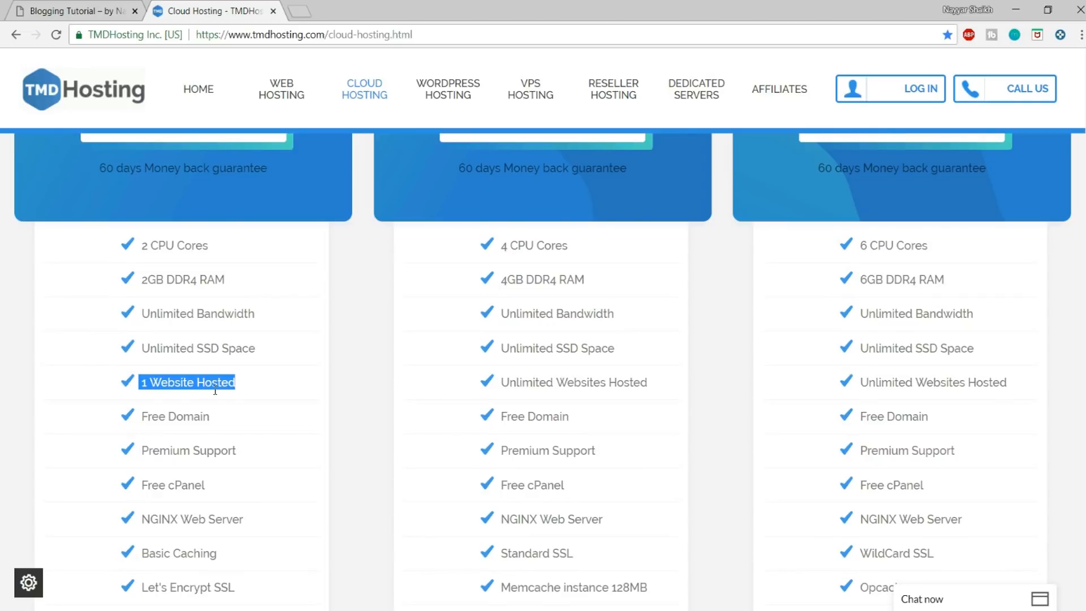
Step: Highlight the Business Cloud plan's name and its description for growing websites
scroll(249, 449, up, 8)
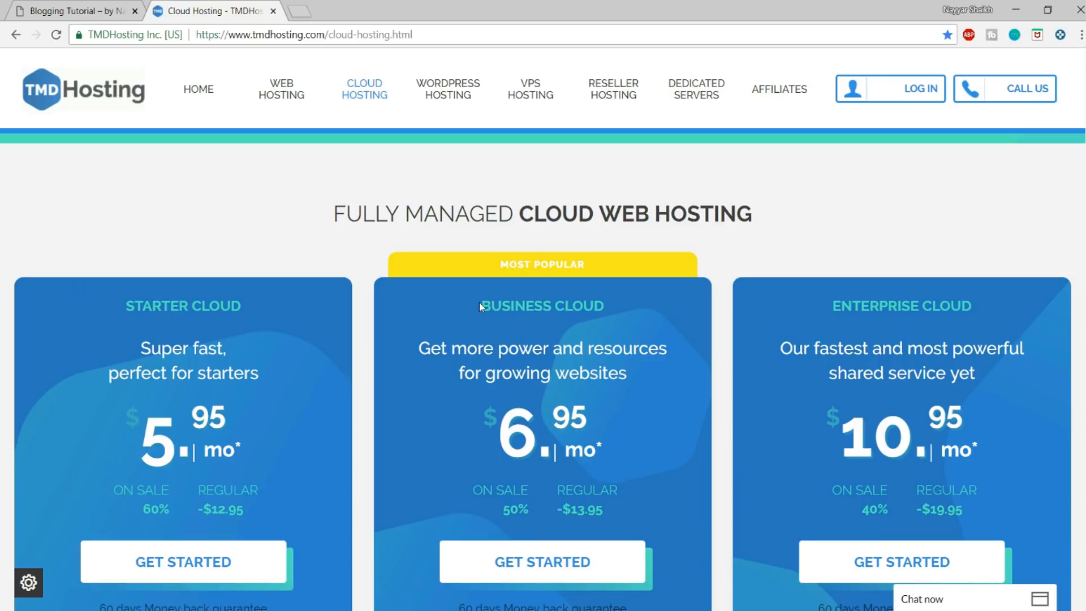
drag(480, 302, 622, 301)
click(509, 328)
drag(416, 343, 619, 378)
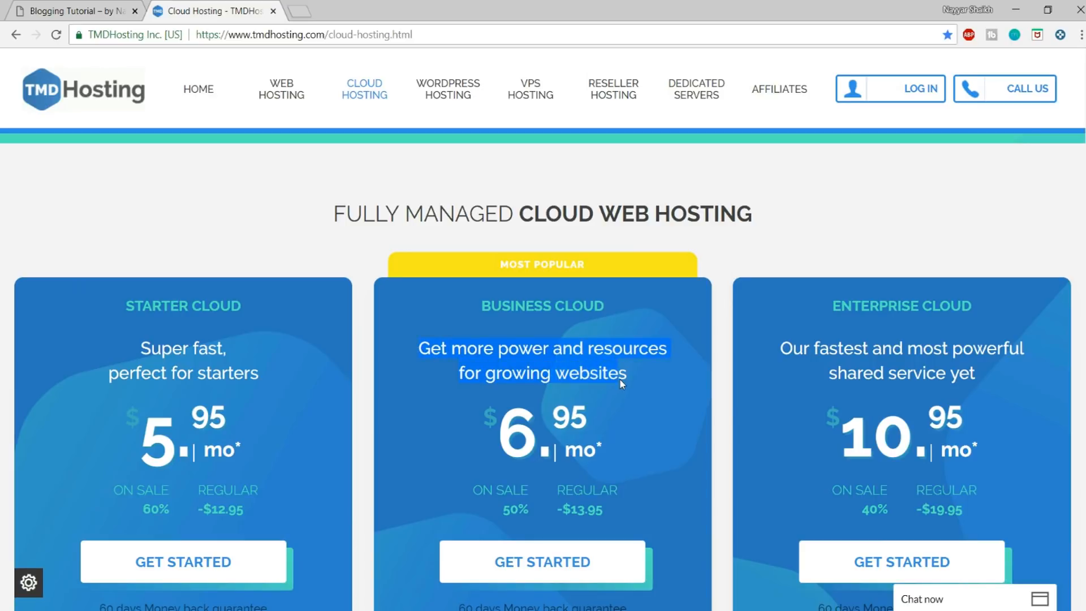
Step: Compare the feature lists and prices of the three cloud plans, then highlight the Business Cloud plan's name
scroll(633, 372, down, 8)
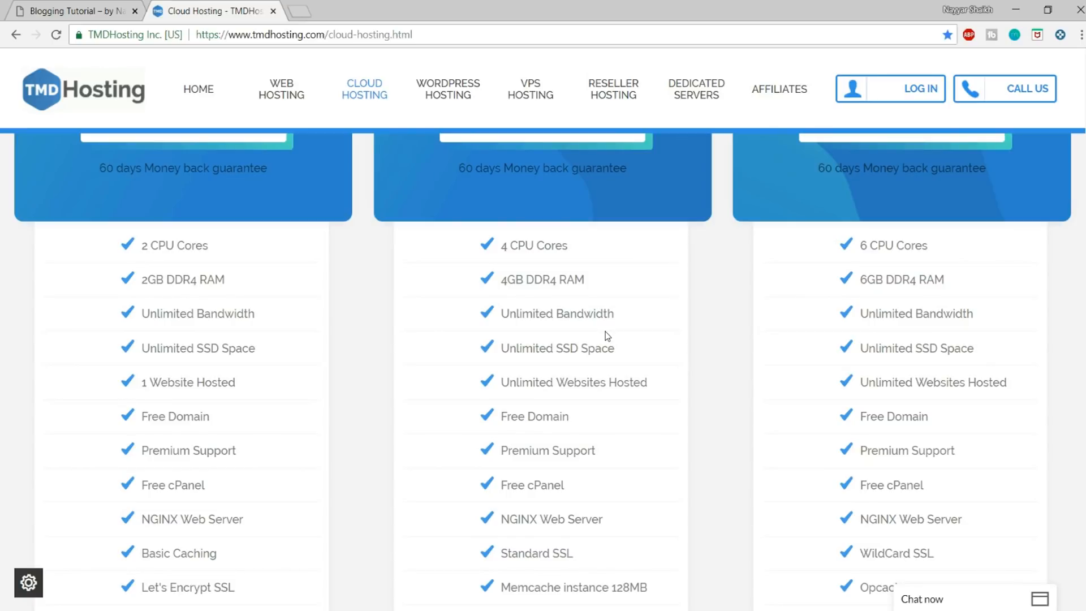
scroll(565, 356, up, 10)
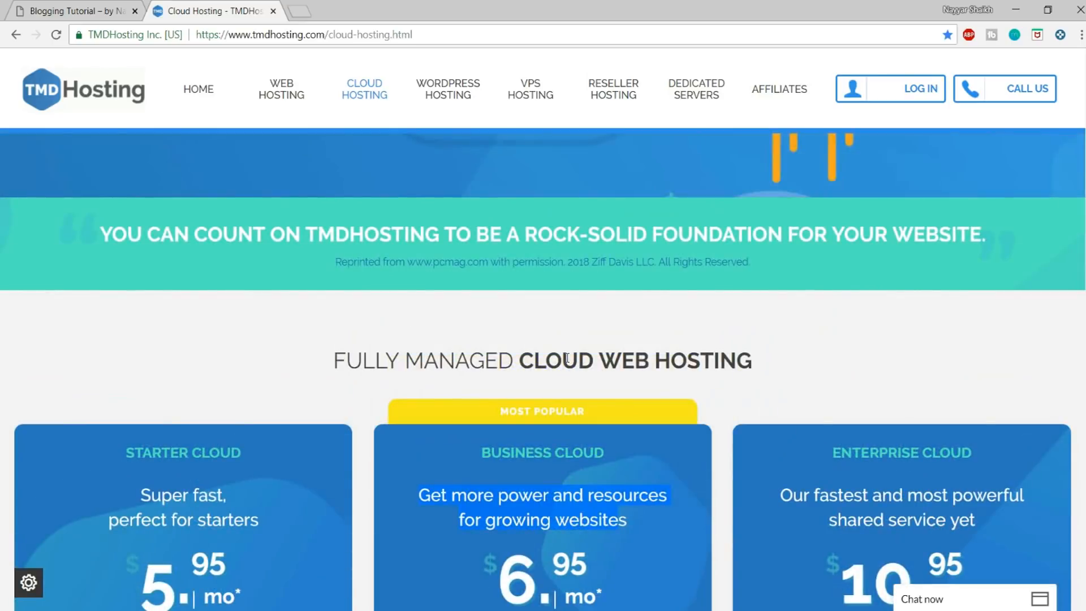
scroll(567, 358, down, 5)
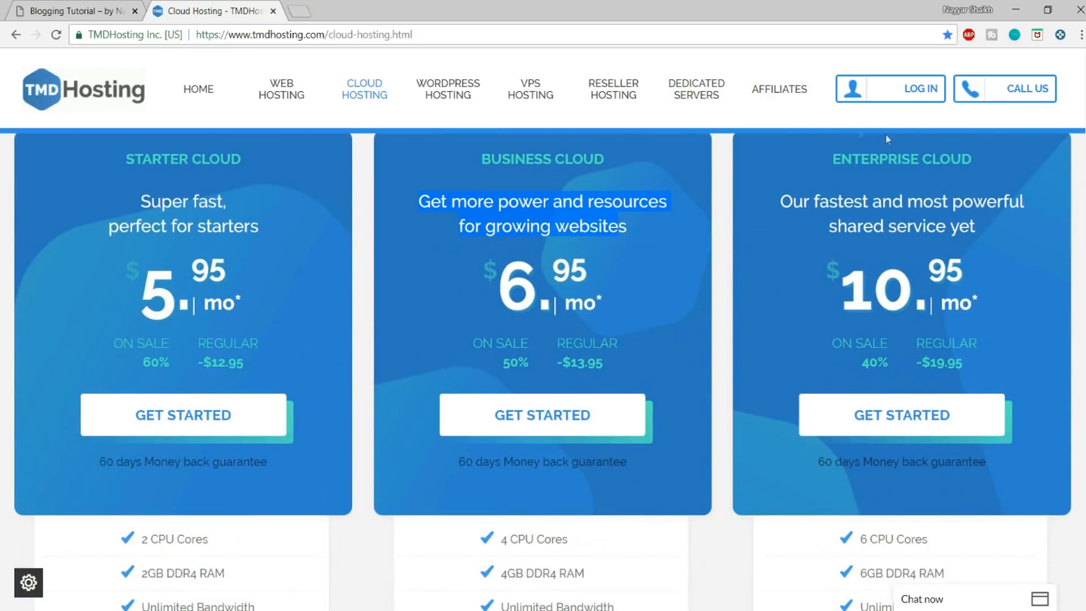
scroll(758, 317, down, 8)
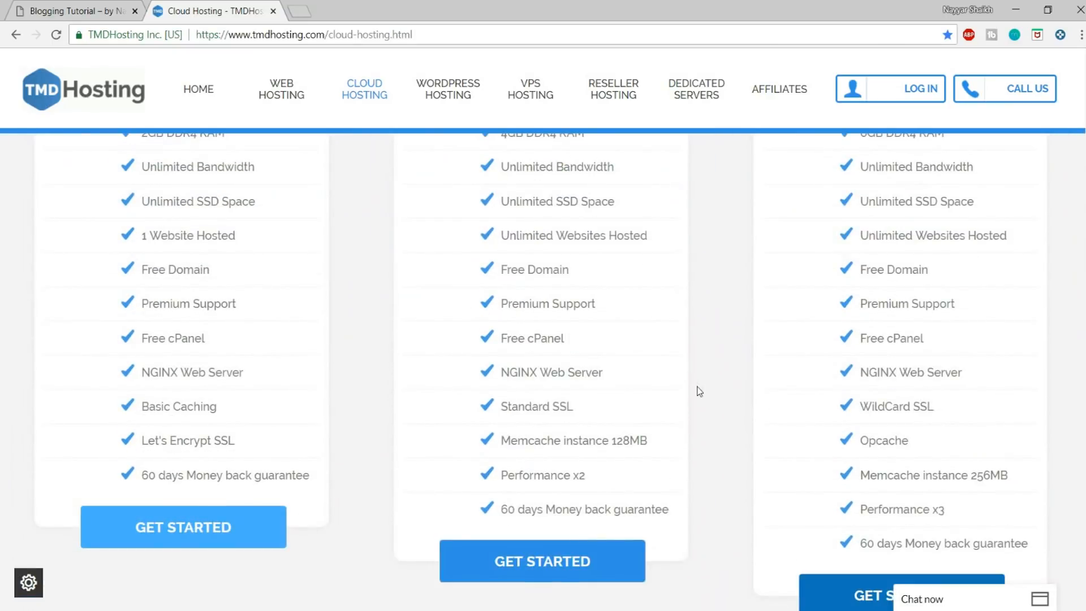
scroll(697, 388, up, 7)
scroll(696, 386, up, 5)
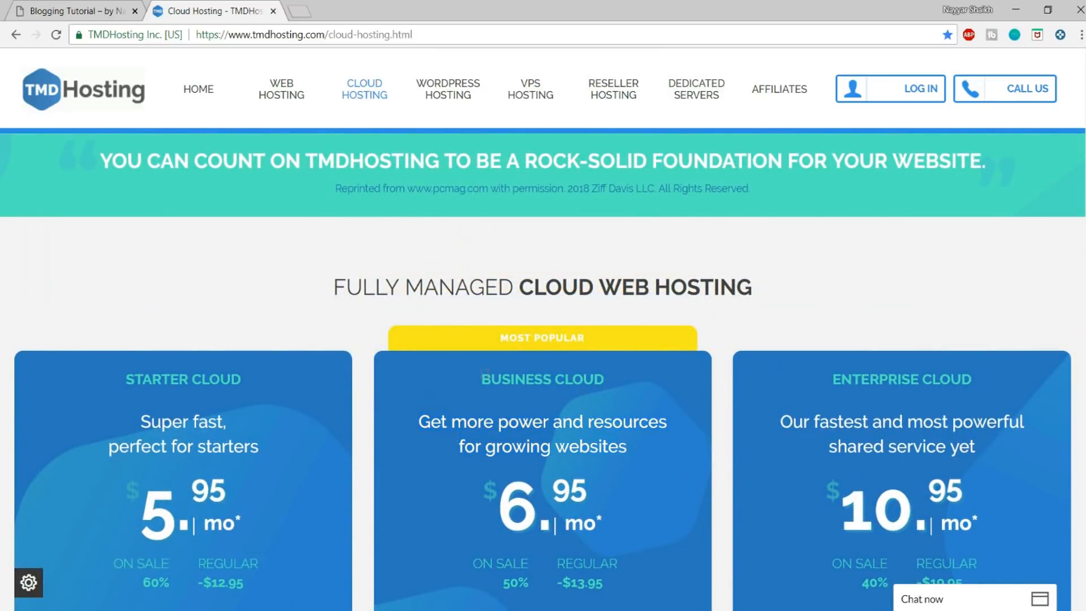
drag(479, 380, 622, 378)
click(622, 374)
Step: Start an order for the Business Cloud plan from the end of its feature list
scroll(623, 378, down, 10)
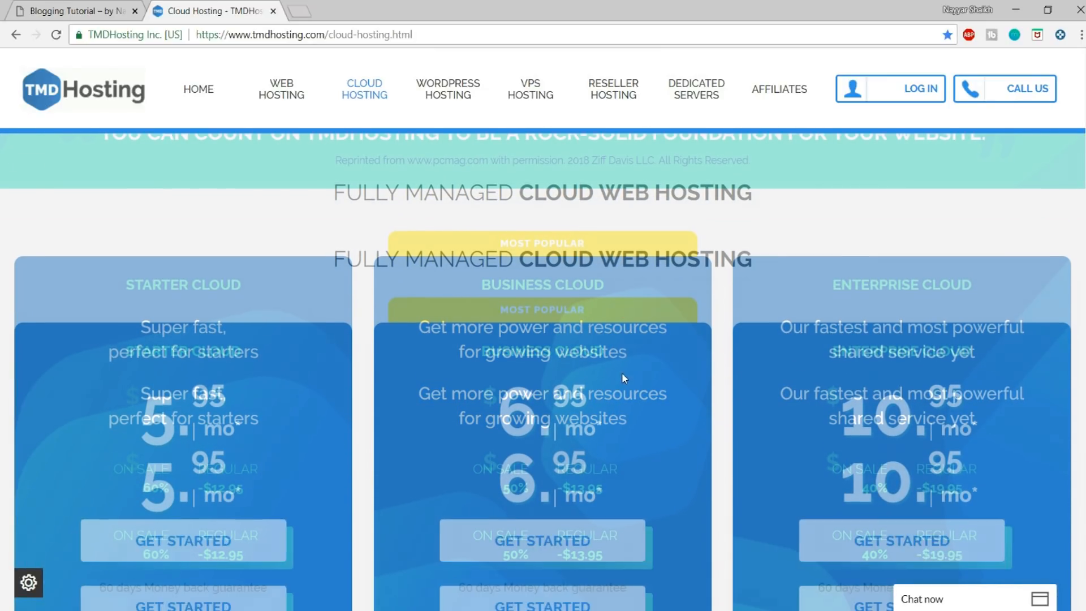
scroll(616, 390, down, 4)
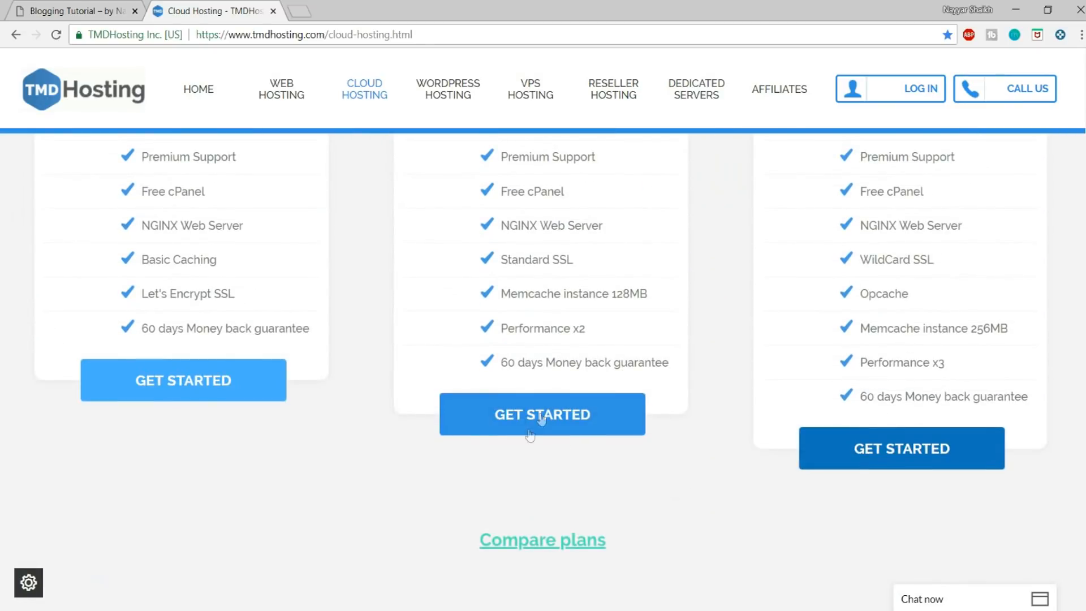
click(531, 434)
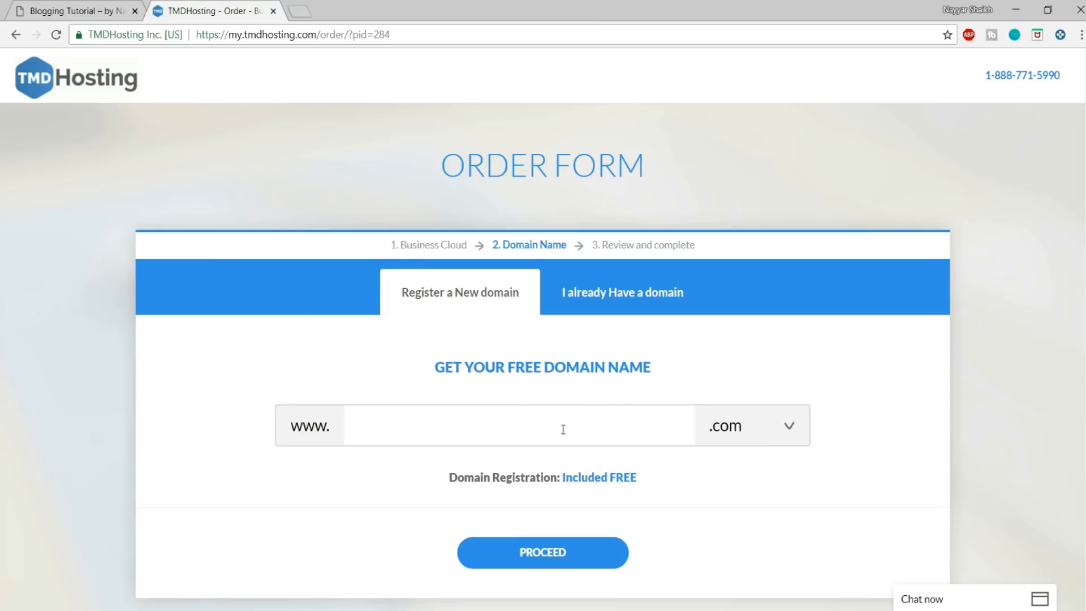
Step: Enter the desired domain name for free registration in the order form
click(536, 424)
scroll(628, 407, down, 1)
text(nayyarsh)
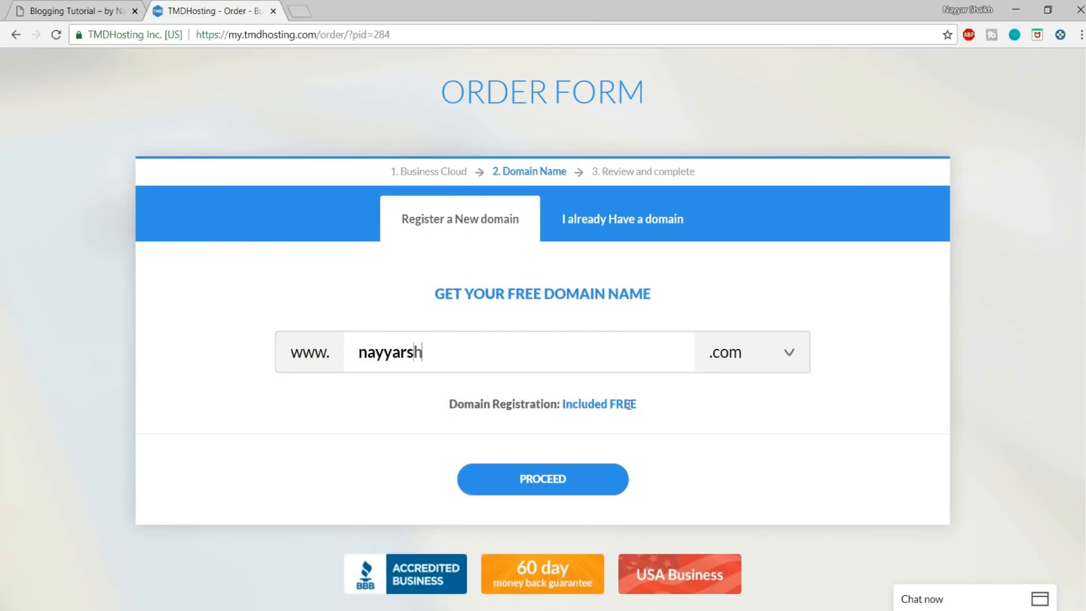
text(aikhshaikh)
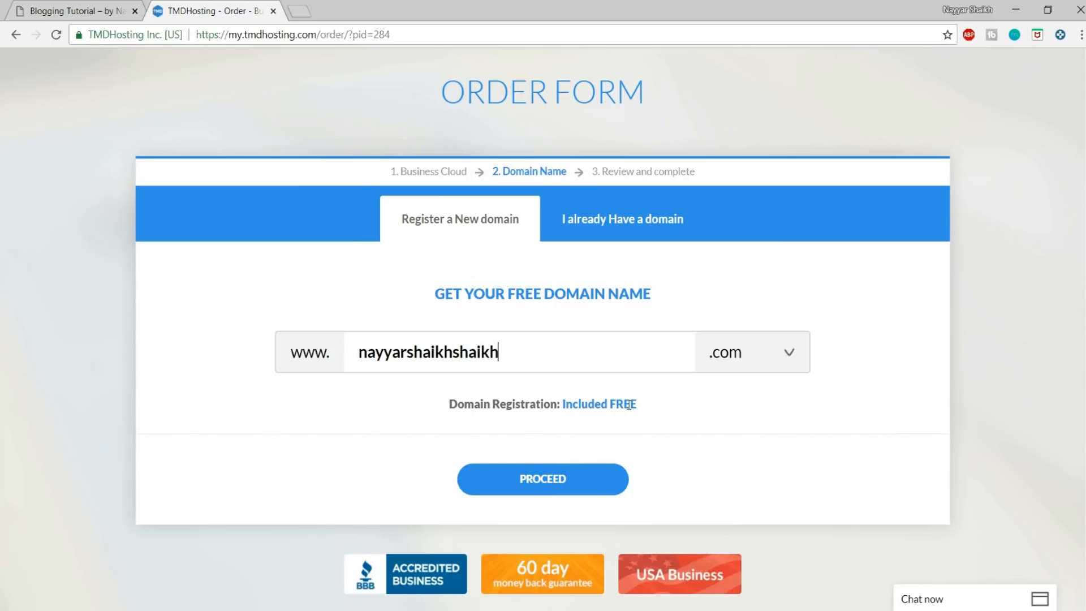
Step: Choose .com as the extension for the entered domain name and submit it for registration
drag(529, 344, 355, 345)
click(714, 405)
click(752, 362)
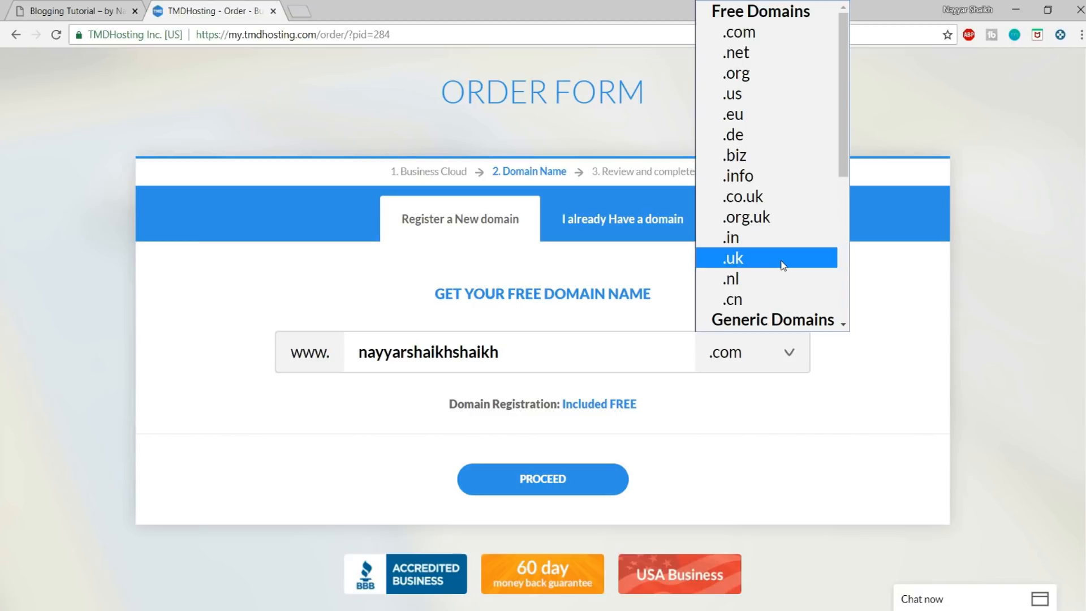
click(757, 33)
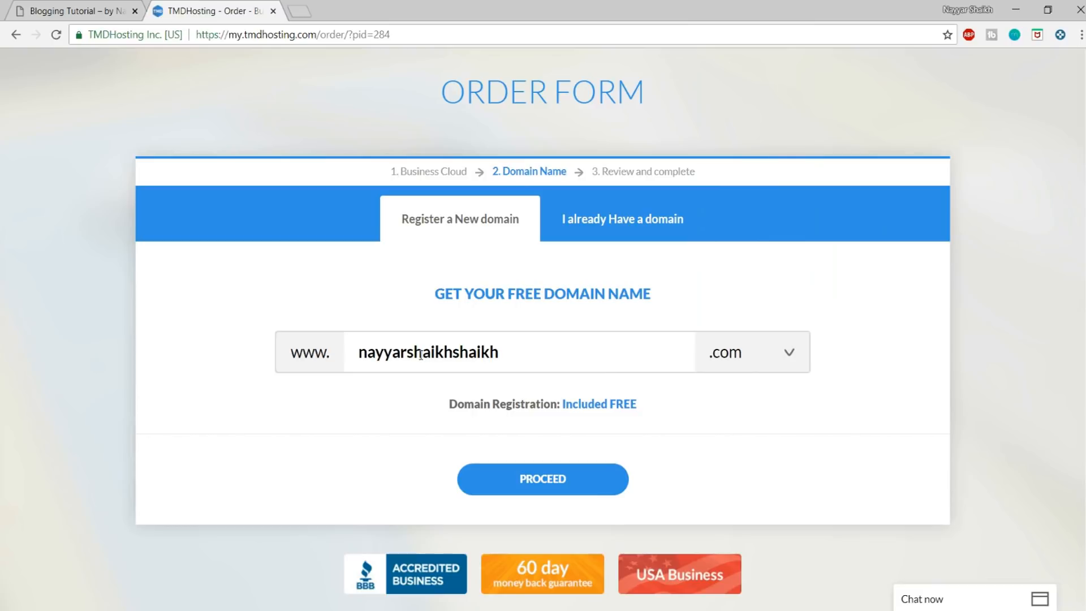
drag(497, 352, 346, 350)
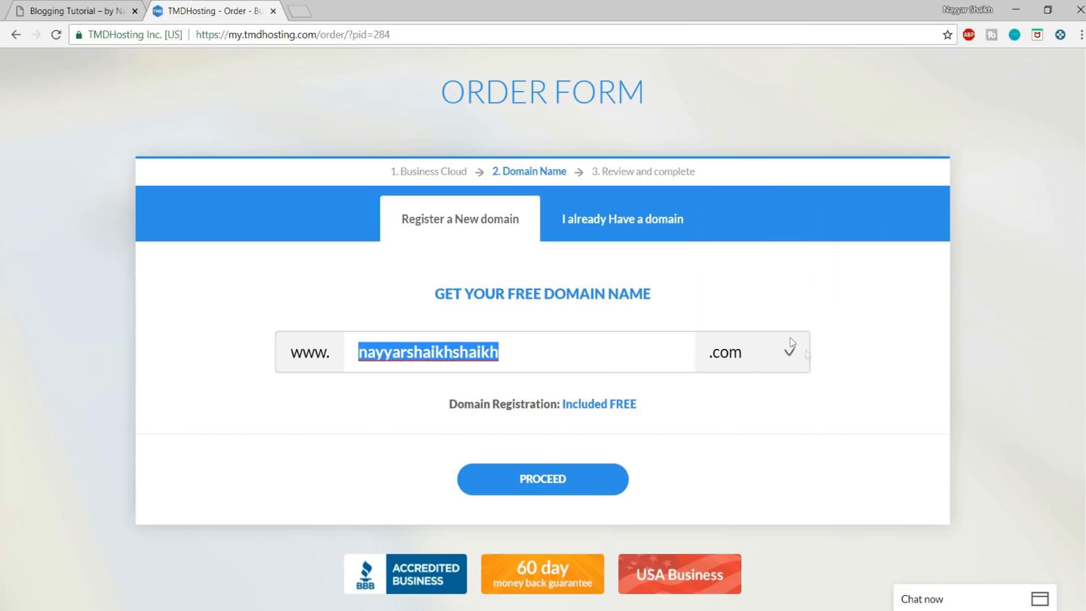
click(546, 479)
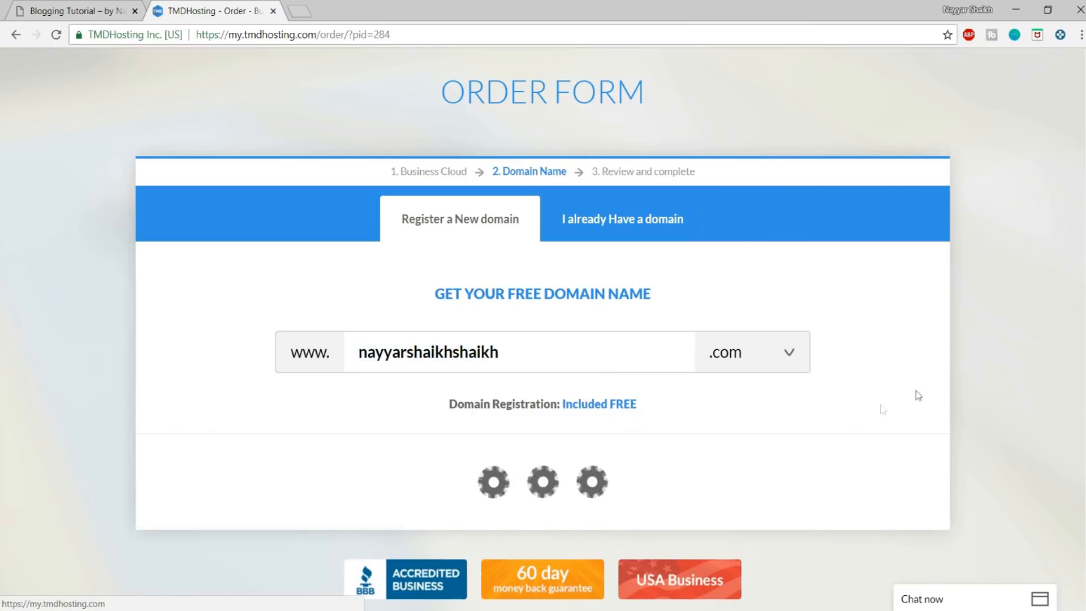
Step: Look over the new customer contact information fields and continue to the payment information
scroll(917, 374, down, 4)
scroll(918, 374, up, 2)
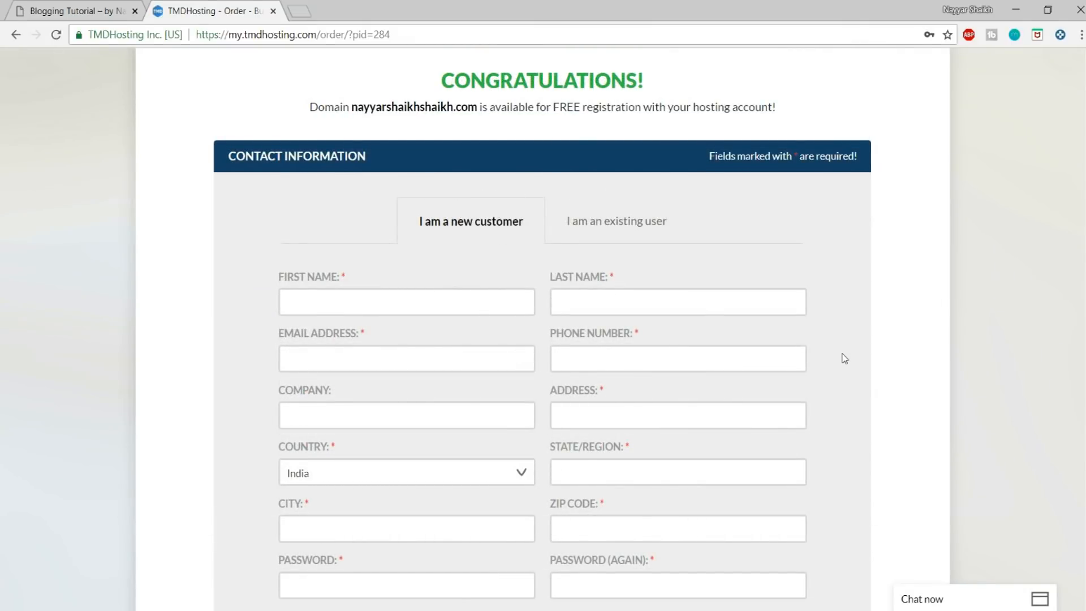
scroll(843, 358, down, 4)
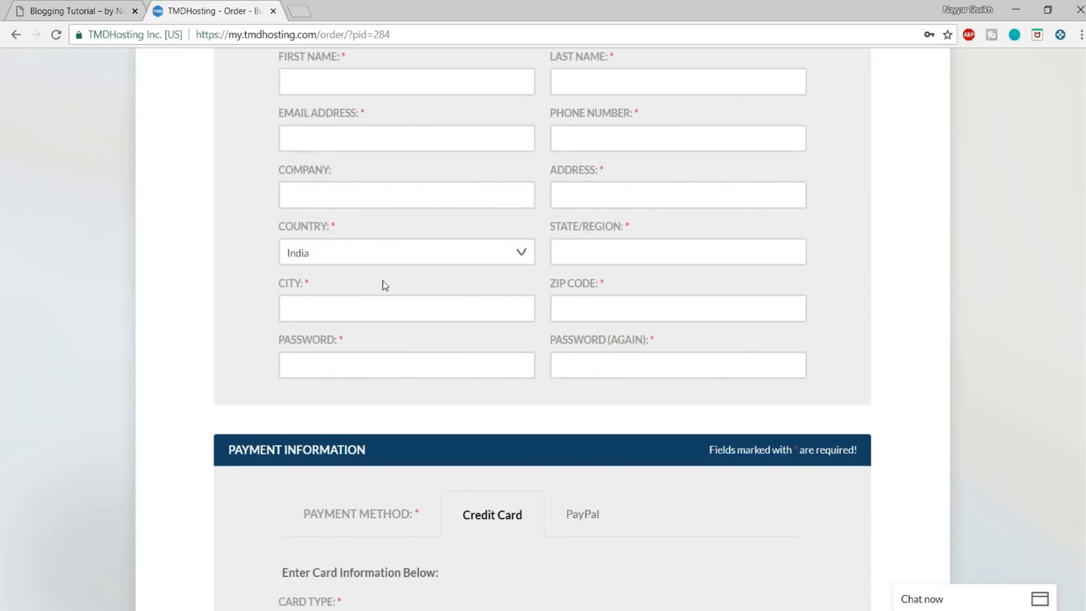
scroll(1068, 305, down, 5)
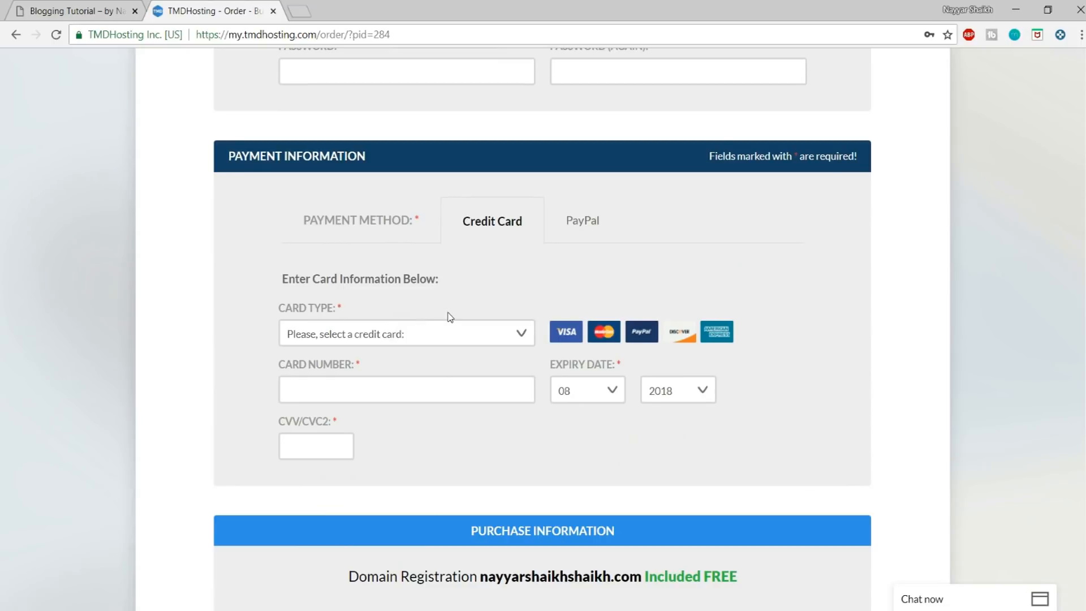
Step: Examine the selectable credit card types and the PayPal payment option, ending with Credit Card as the payment method
click(417, 338)
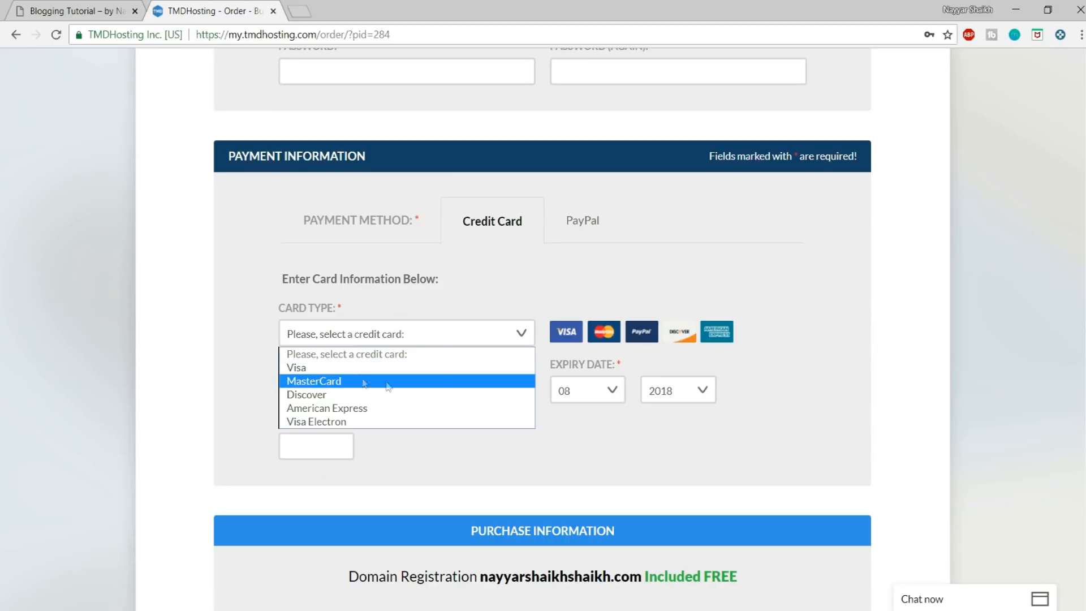
click(739, 359)
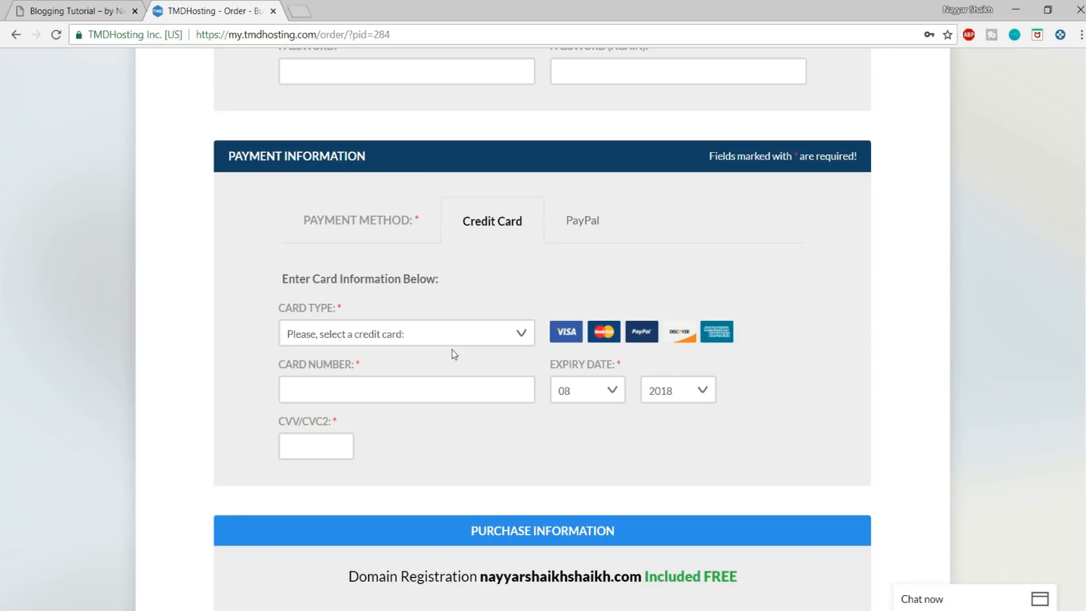
click(454, 330)
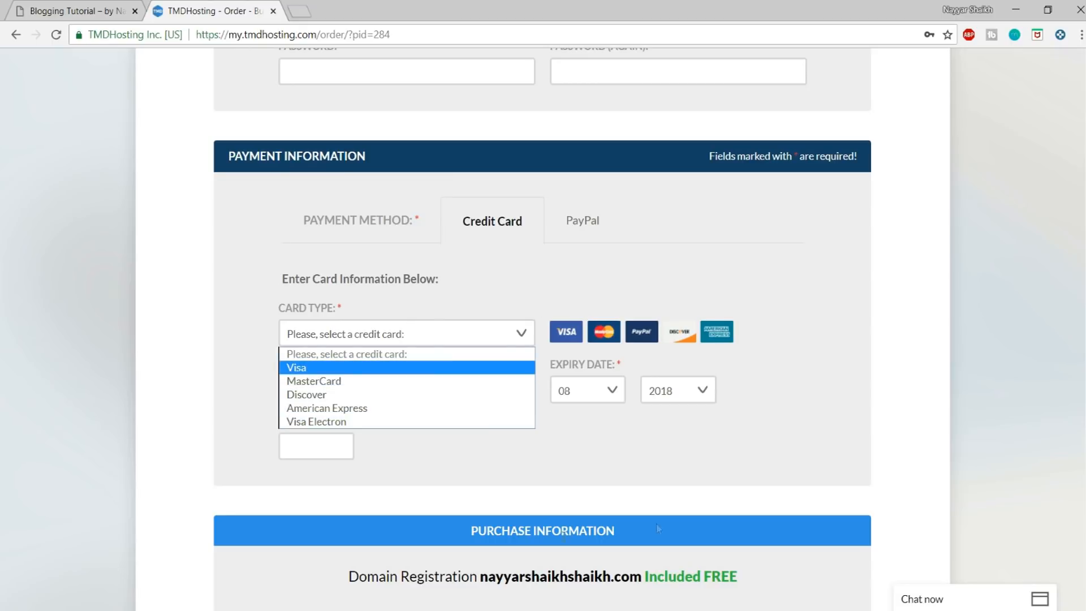
click(815, 256)
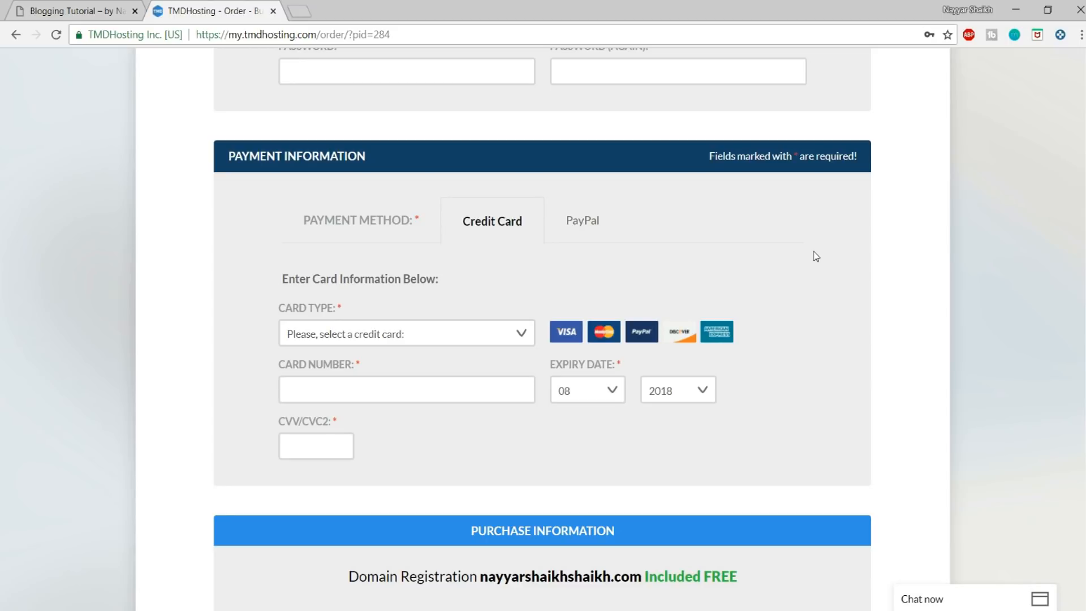
click(473, 334)
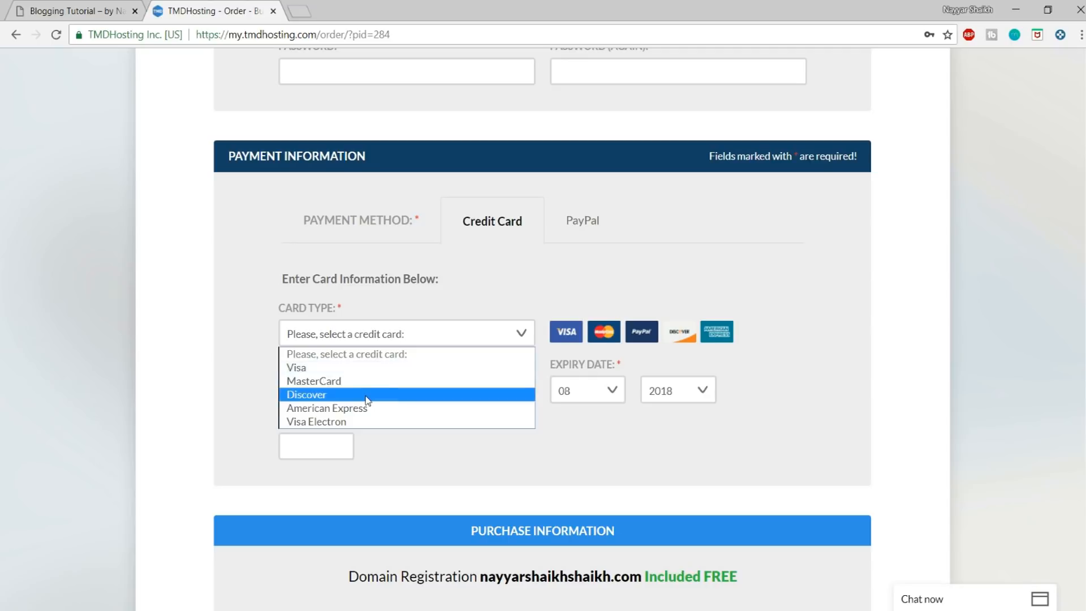
click(467, 270)
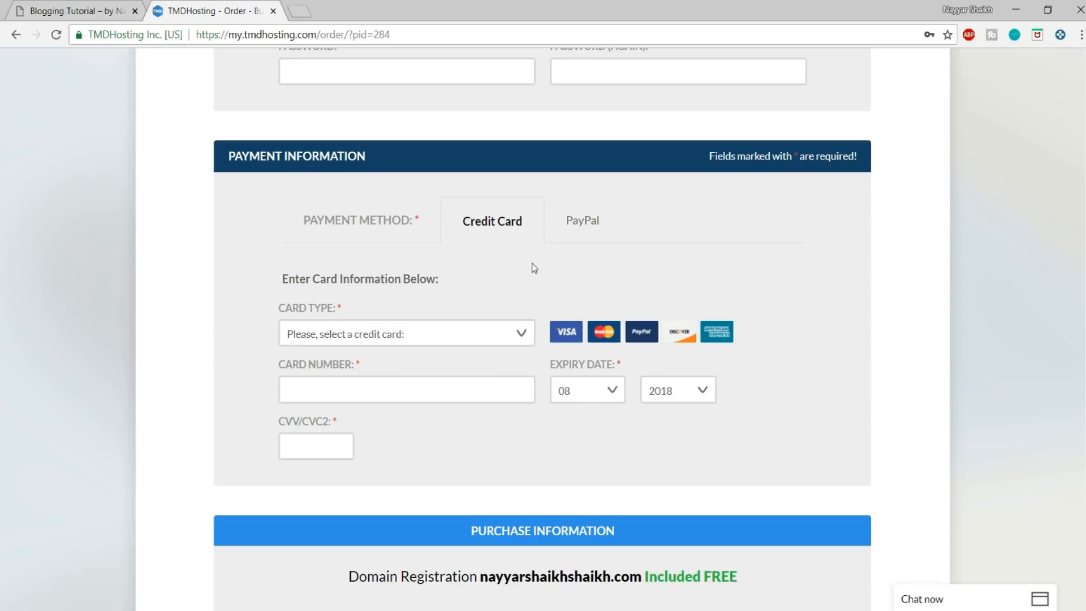
click(451, 338)
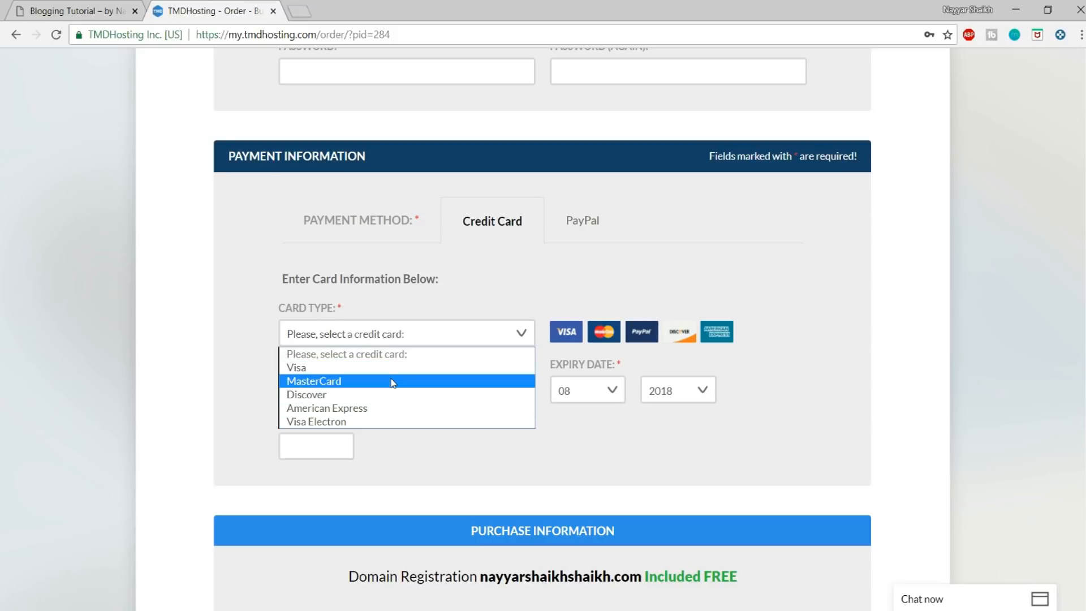
click(538, 287)
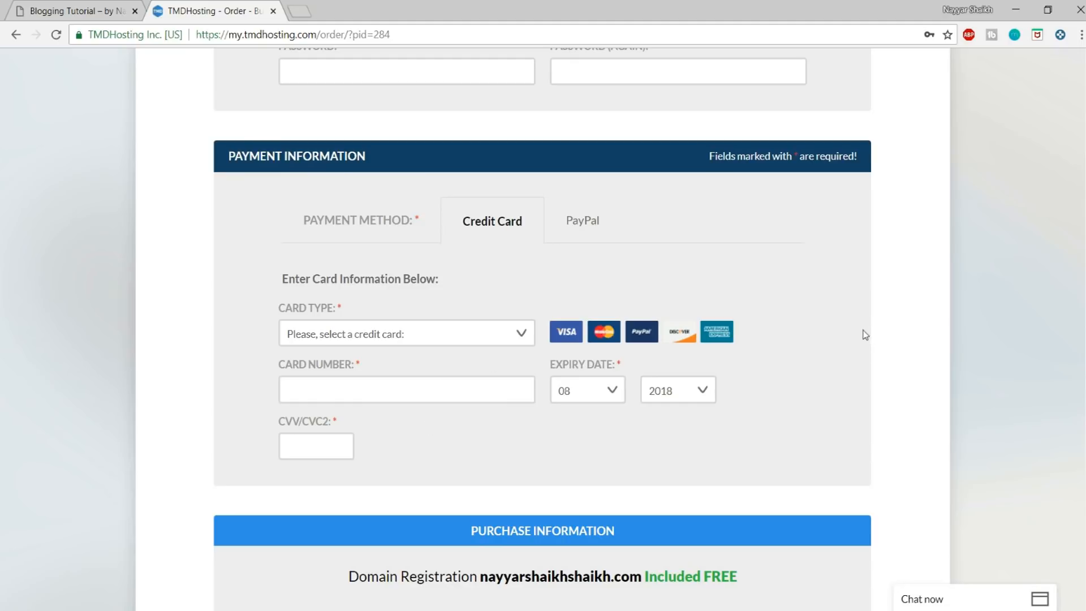
click(583, 228)
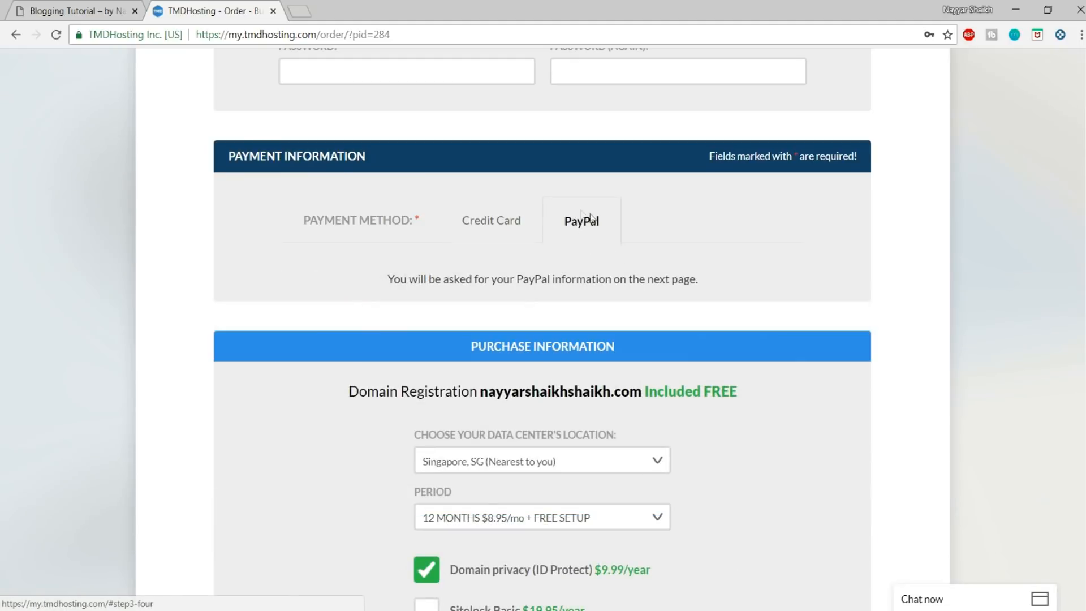
click(514, 229)
Step: Choose Singapore, SG (Nearest to you) as the data center's location in the purchase information
scroll(820, 311, down, 8)
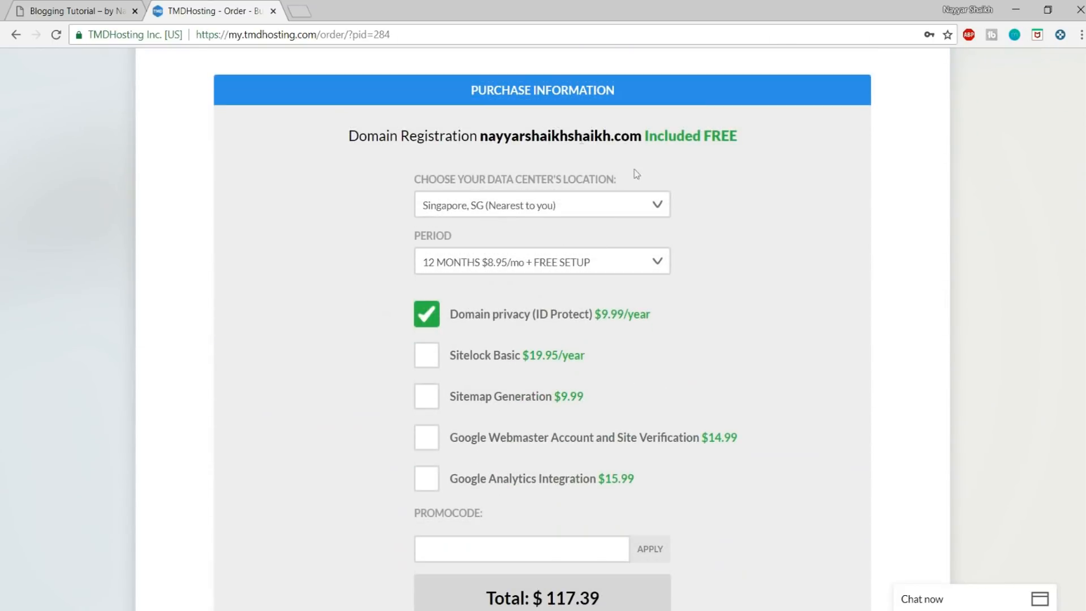
click(498, 209)
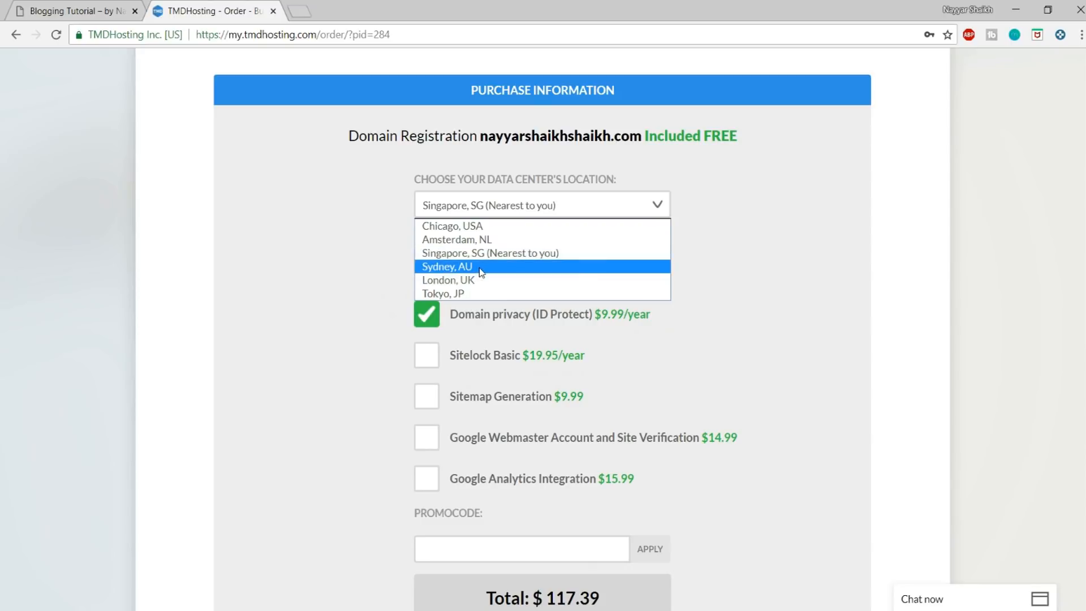
click(446, 257)
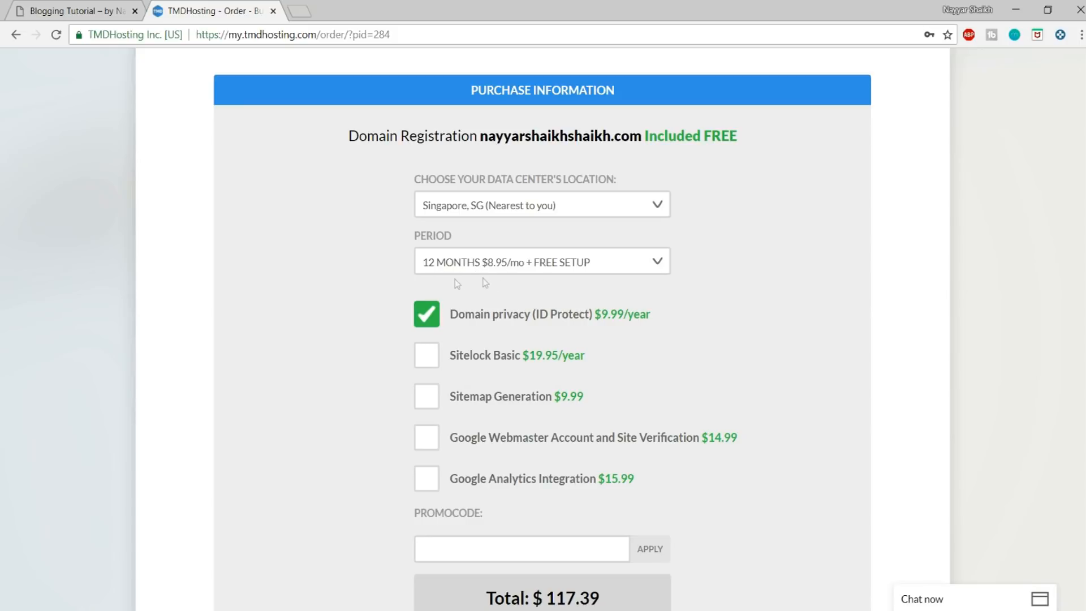
Step: Highlight the price of the Domain privacy (ID Protect) option in the purchase information
scroll(855, 302, down, 1)
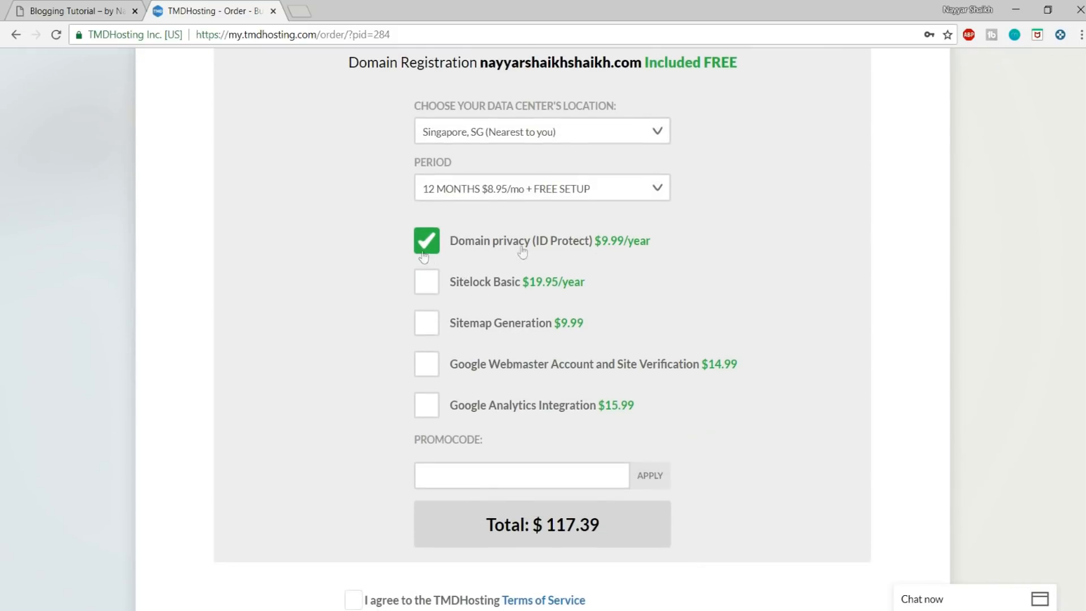
drag(657, 240, 577, 245)
click(616, 258)
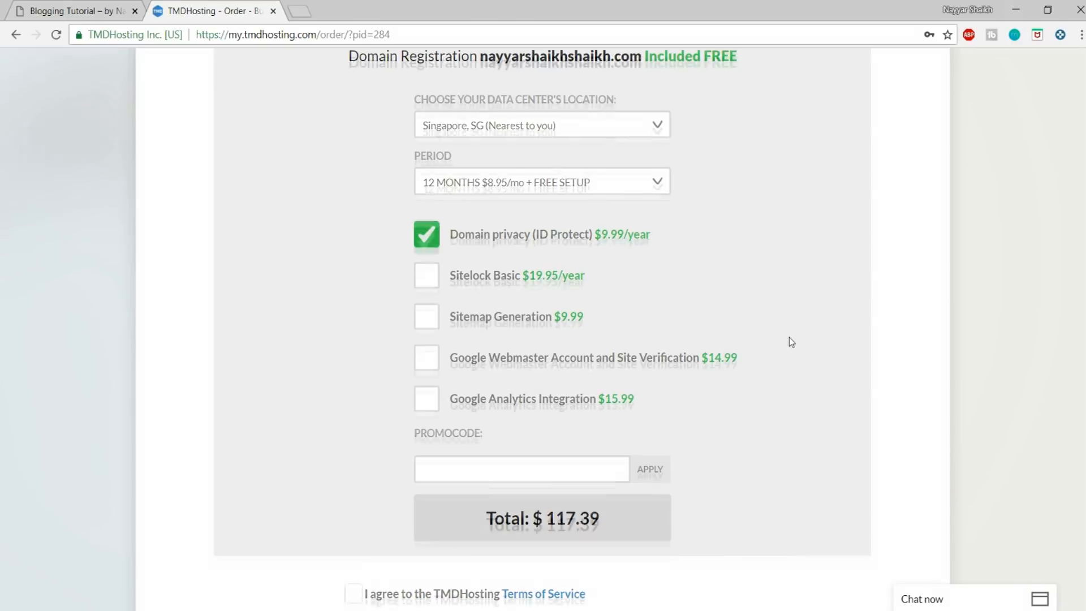
Step: Apply the promo code NAYYAR7 to the hosting order and review the purchase details down to the terms agreement
scroll(788, 337, down, 2)
click(512, 335)
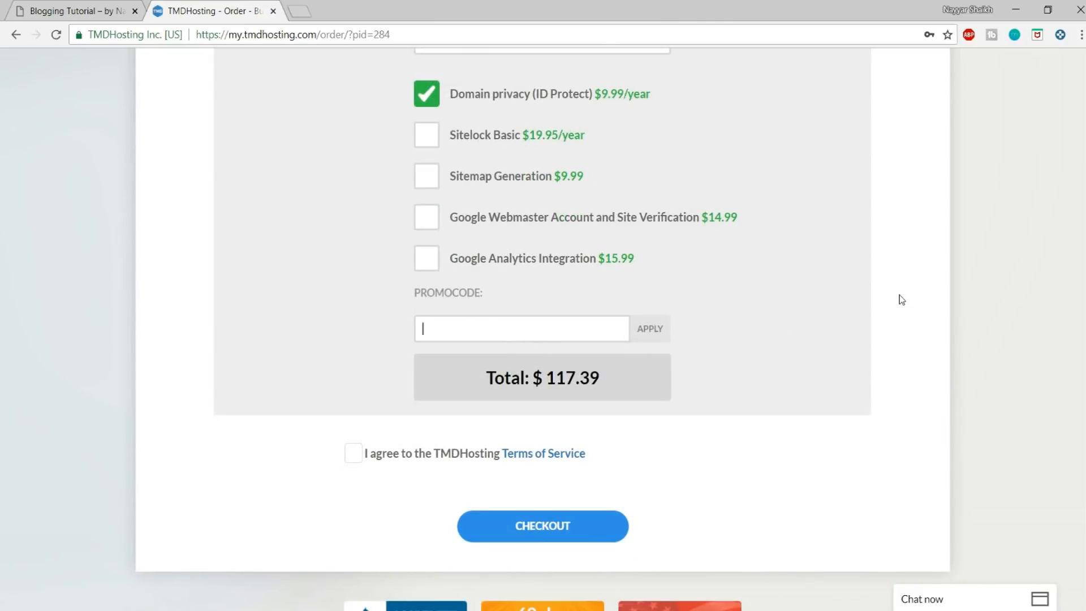
text(NAYYAR7)
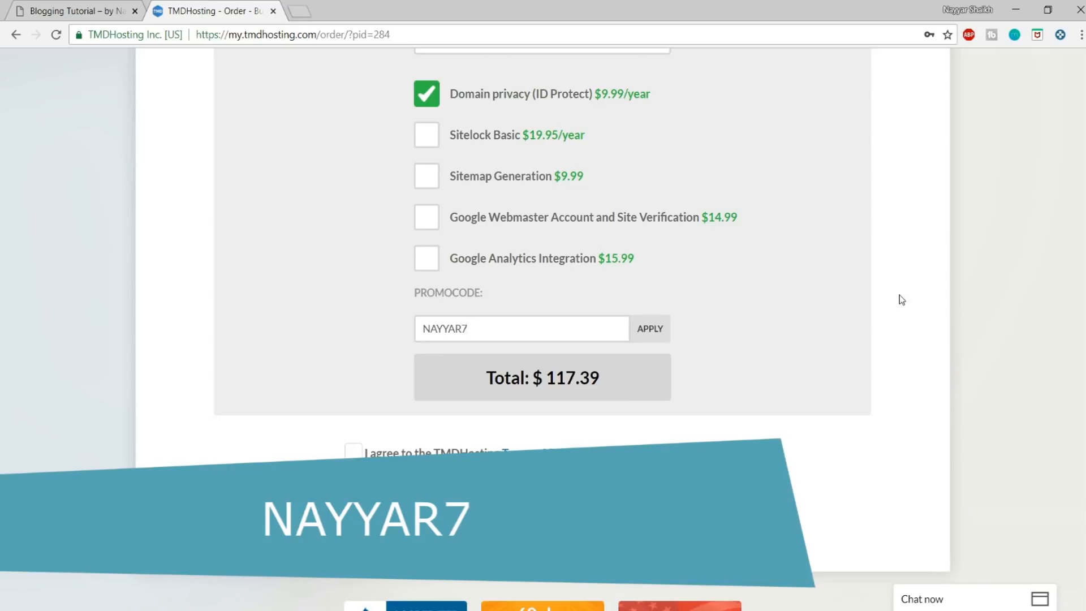
click(656, 332)
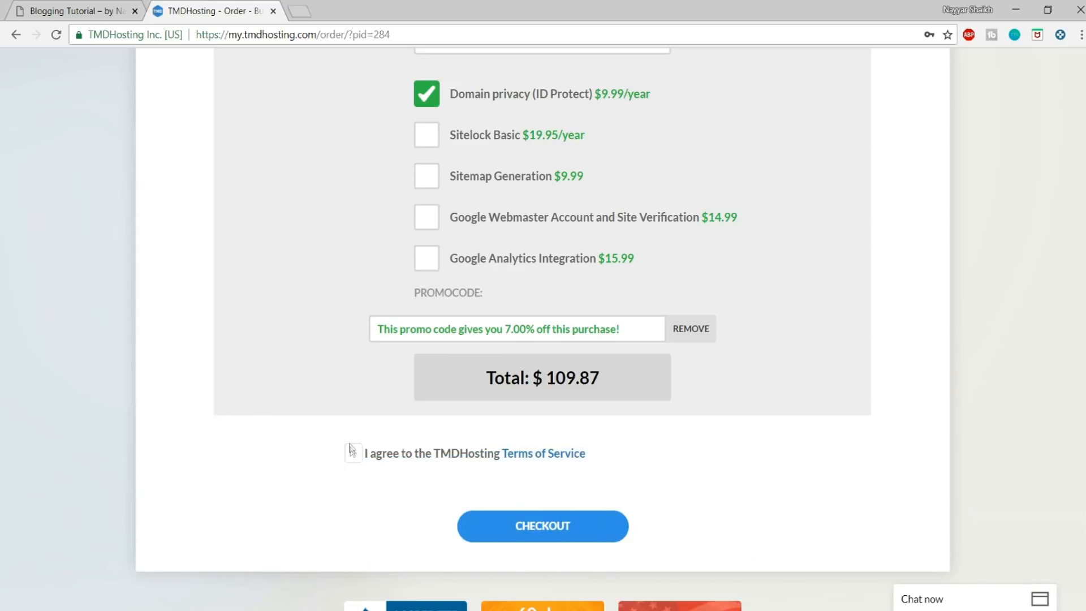
scroll(848, 345, up, 5)
scroll(848, 367, up, 10)
scroll(769, 330, down, 15)
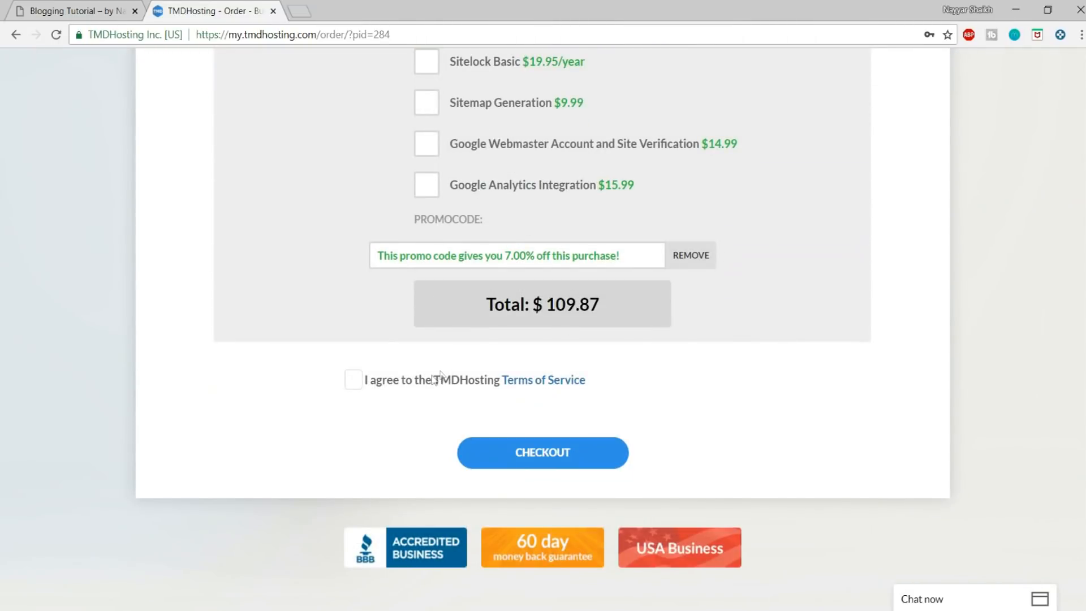
Step: Agree to the TMDHosting Terms of Service for the hosting order
click(363, 382)
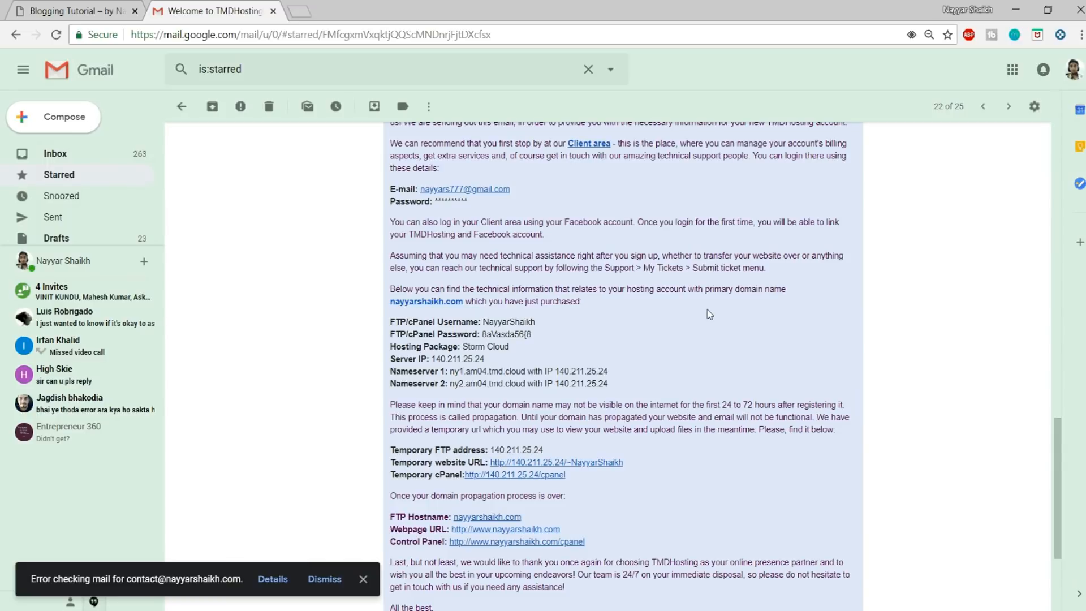
Step: Open the control panel link from the TMDHosting welcome e-mail in a new tab and log in to cPanel
drag(389, 323, 485, 321)
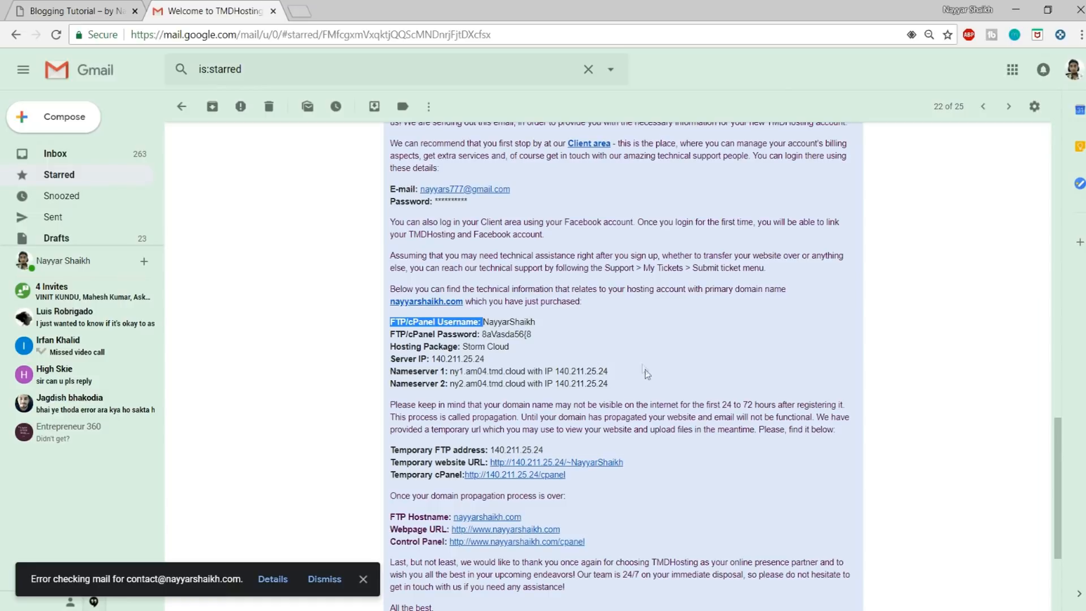
scroll(647, 375, down, 3)
scroll(645, 375, up, 1)
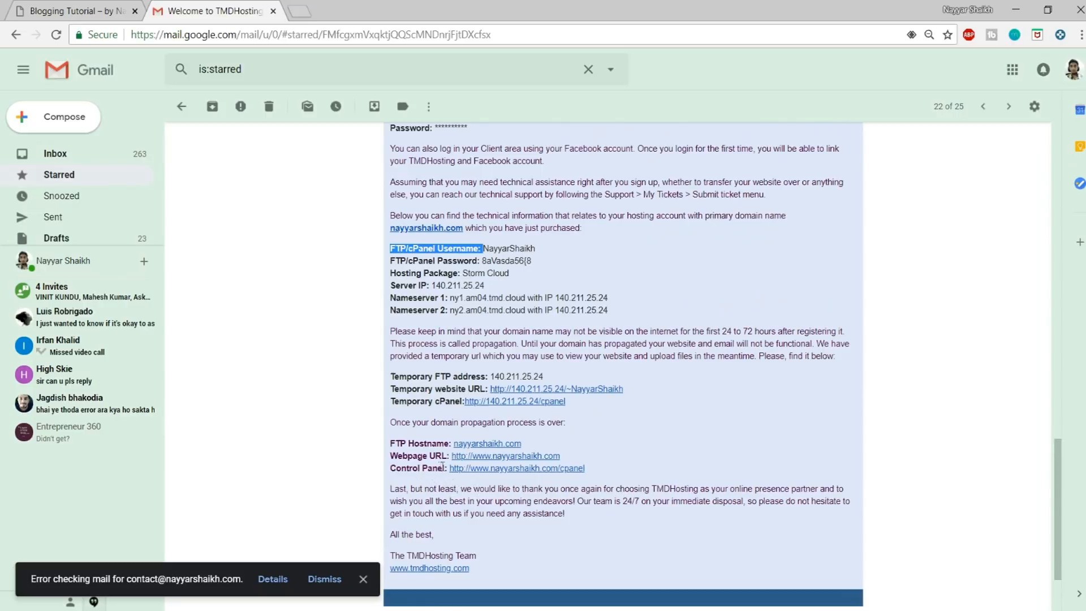
right_click(523, 468)
click(537, 481)
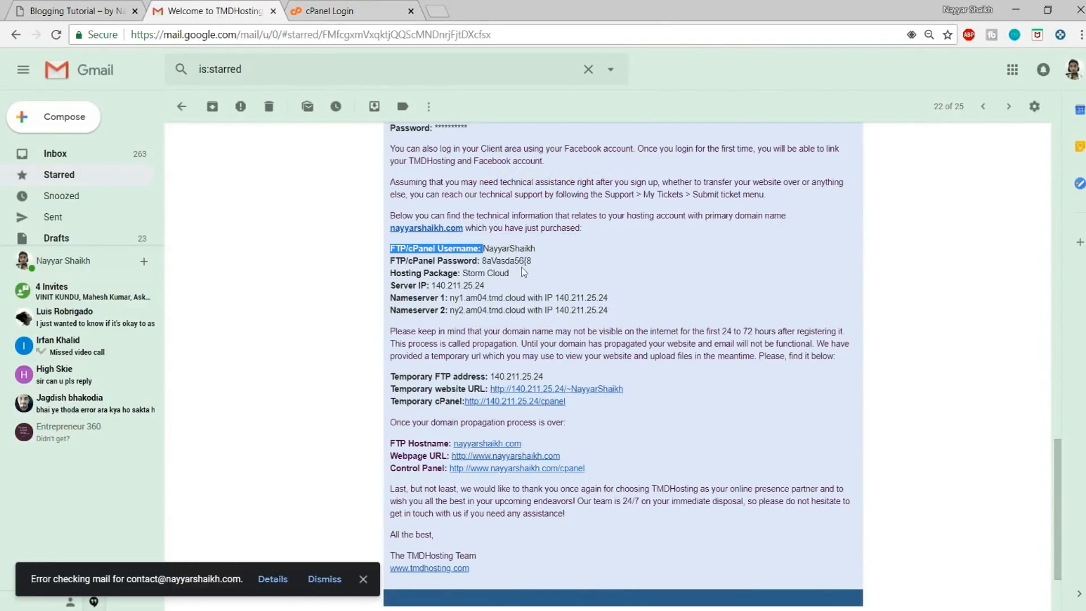
click(378, 7)
click(537, 374)
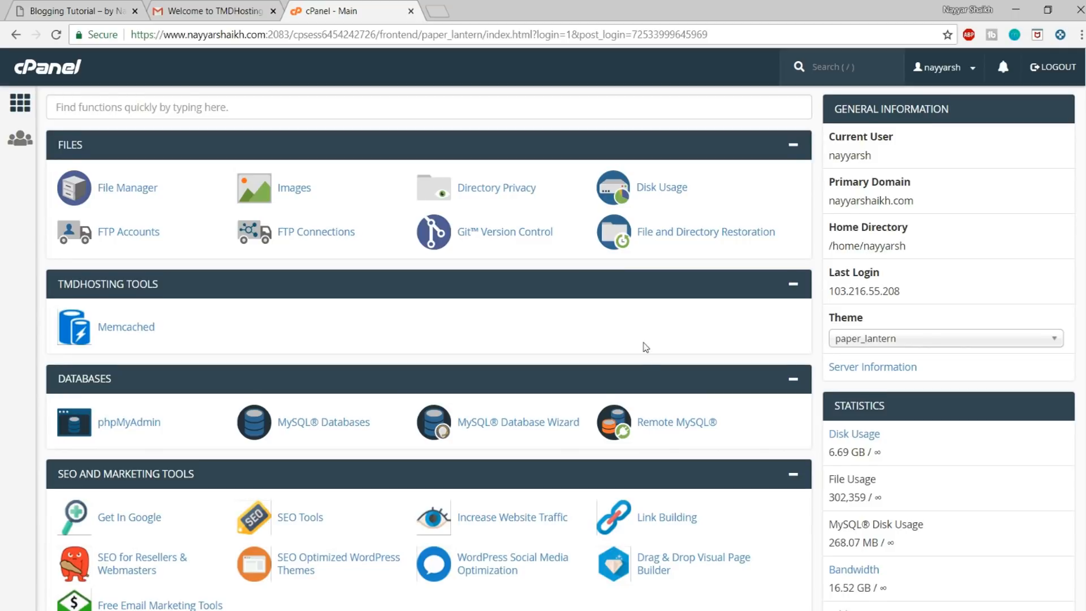
Step: Open the WordPress installation form from cPanel's Softaculous Apps Installer
scroll(636, 346, down, 15)
scroll(653, 355, down, 3)
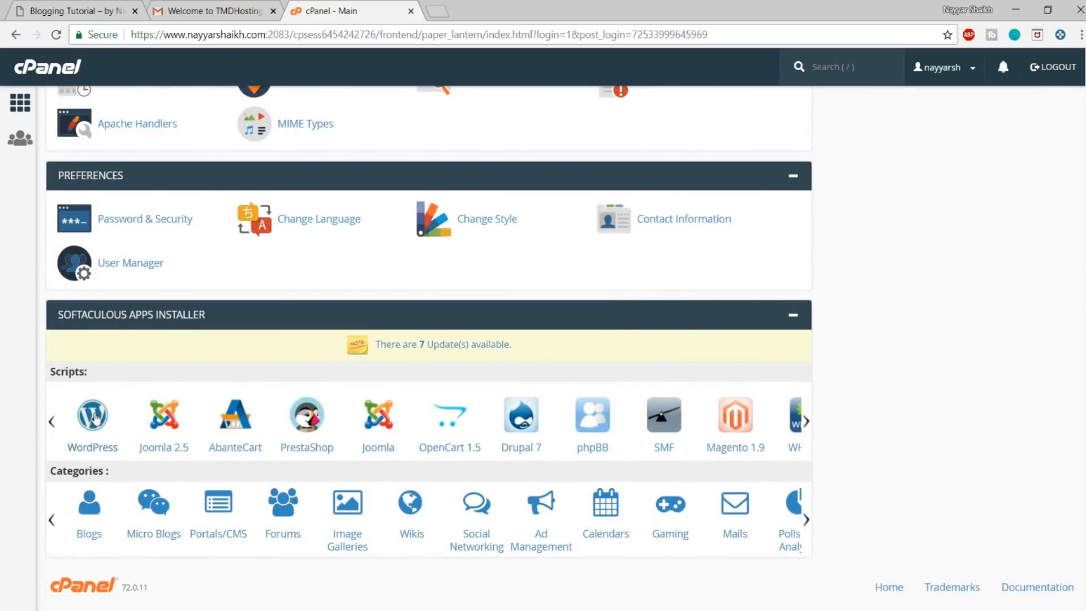
click(93, 413)
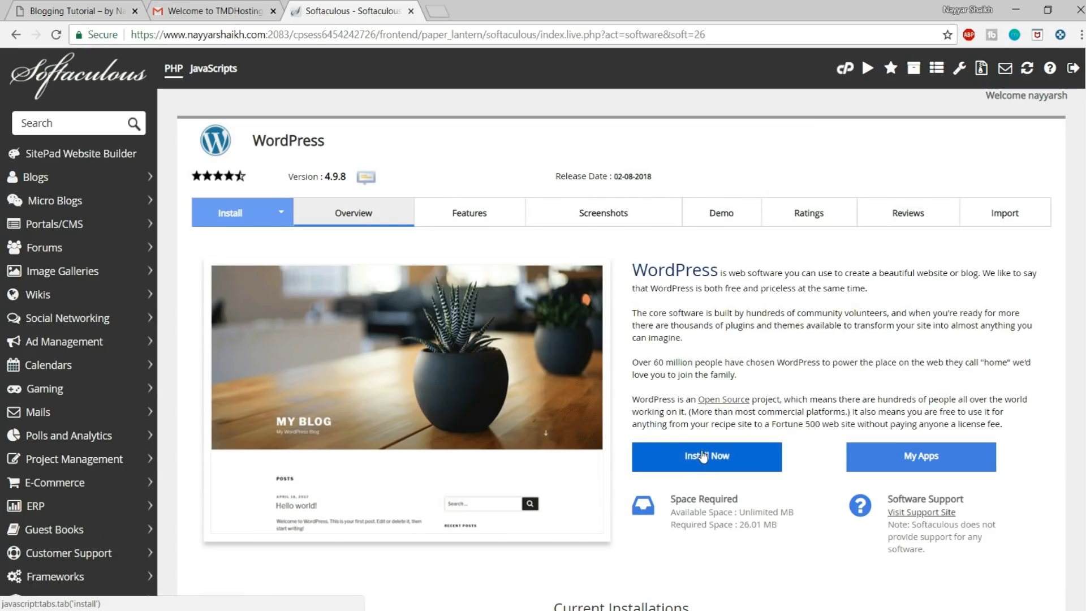
click(703, 455)
Step: Choose the blog2 subdomain as the domain for the WordPress installation
click(644, 375)
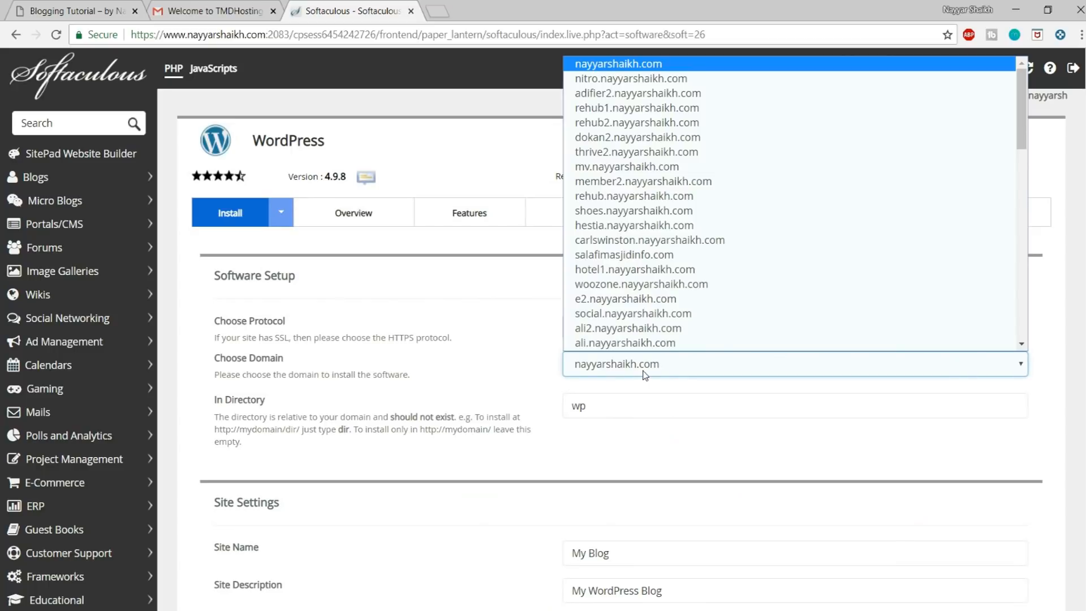
text(blog)
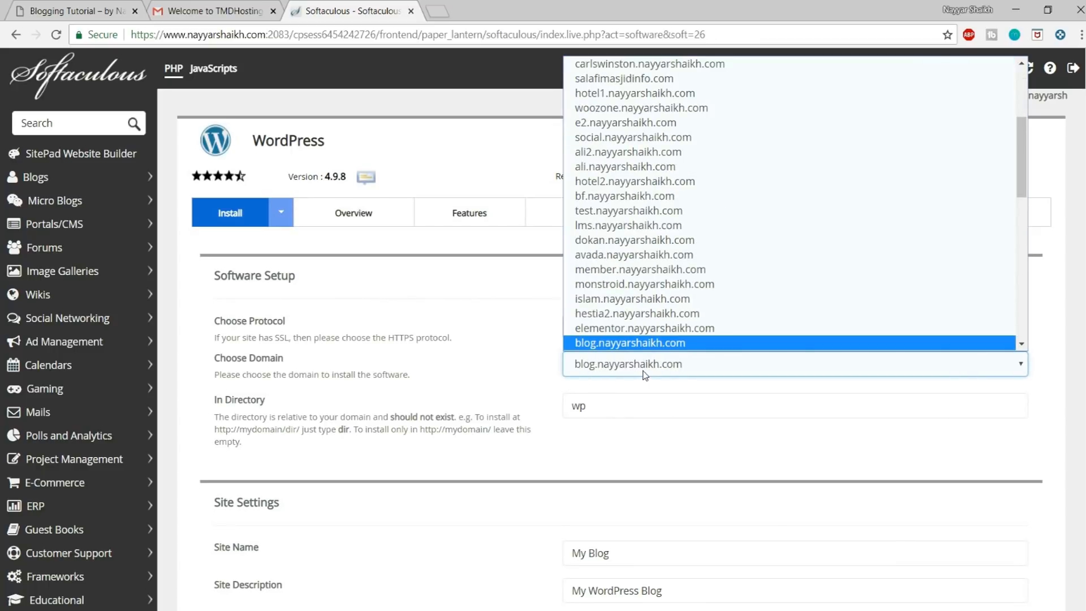
text(2)
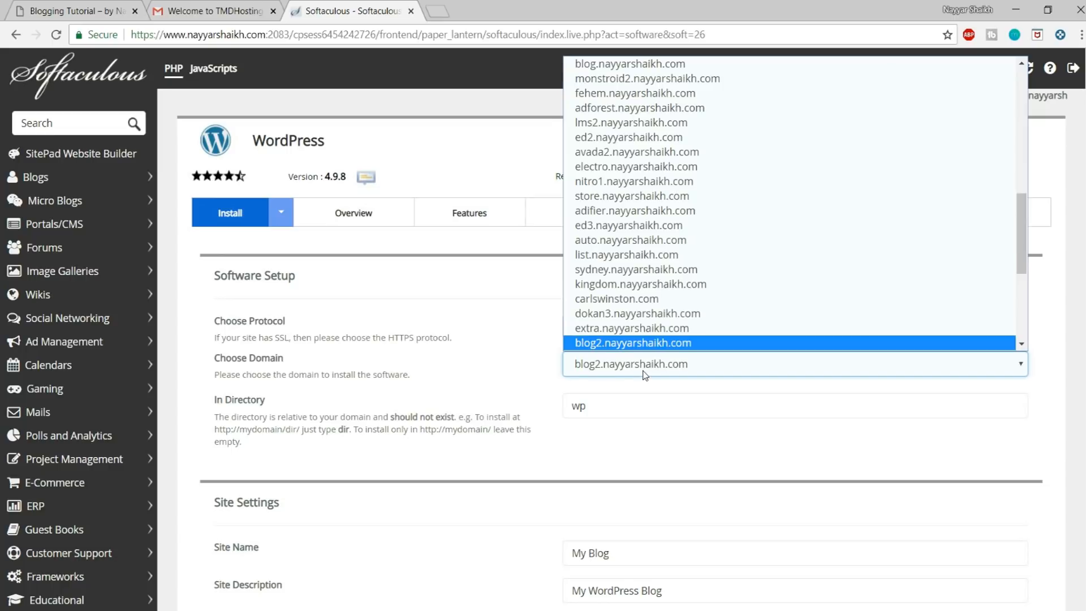
key(Return)
click(637, 406)
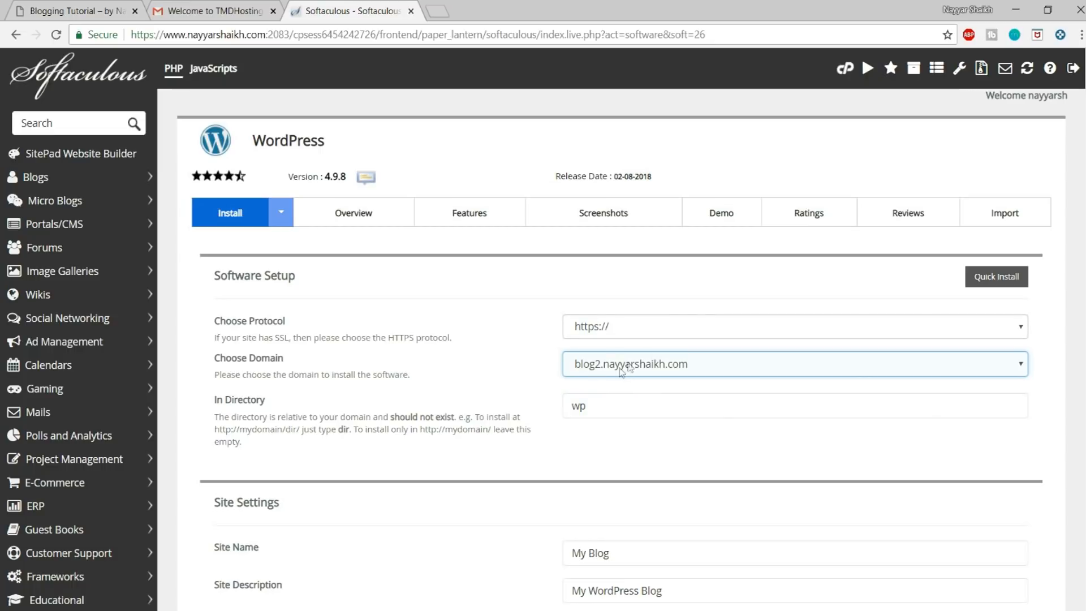
drag(621, 402, 552, 403)
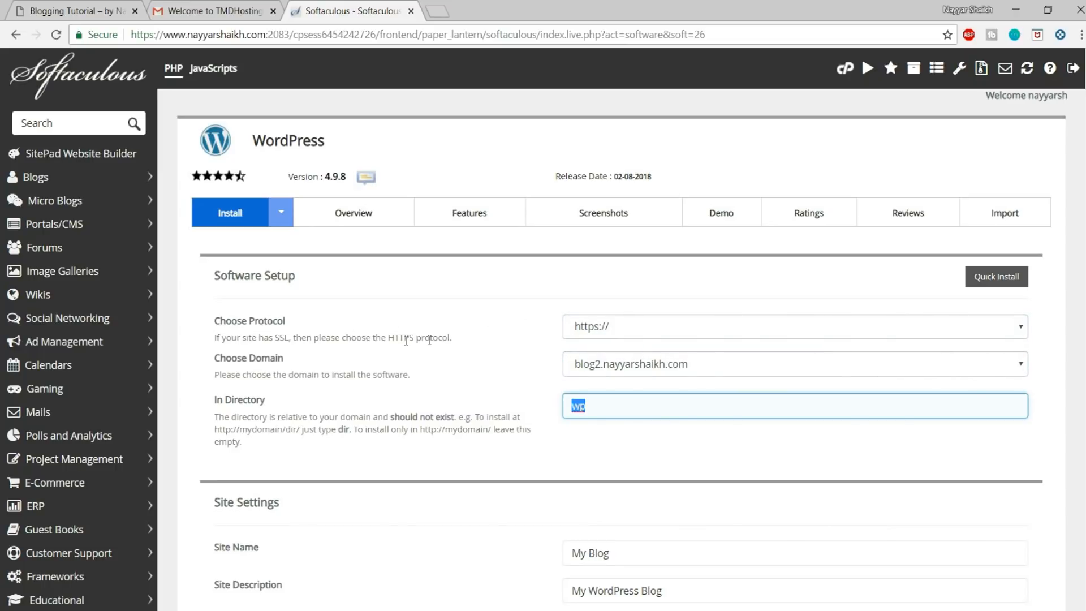
drag(388, 338, 415, 338)
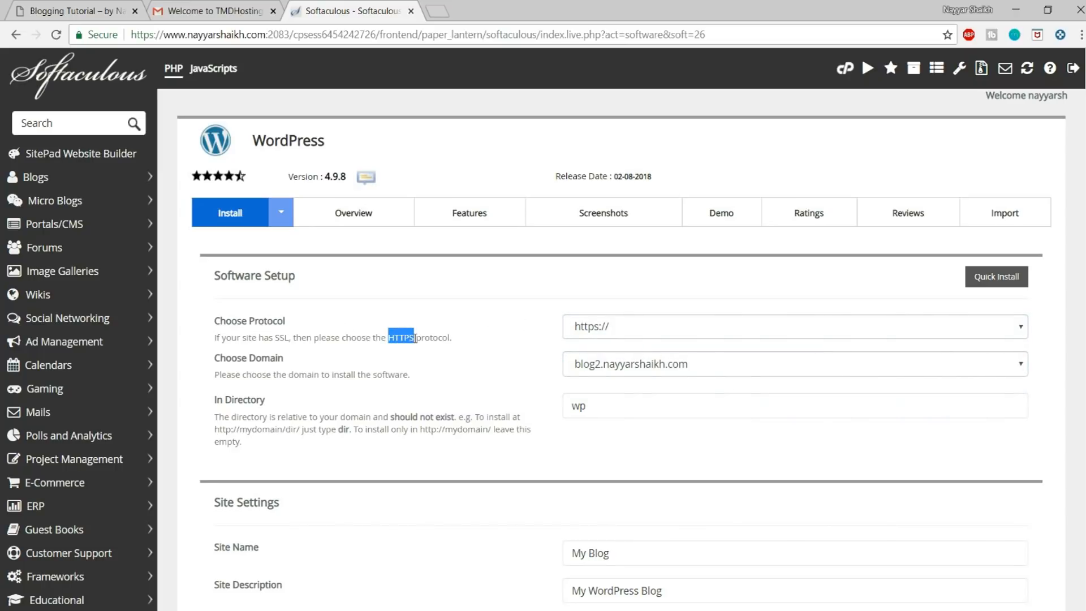
click(453, 337)
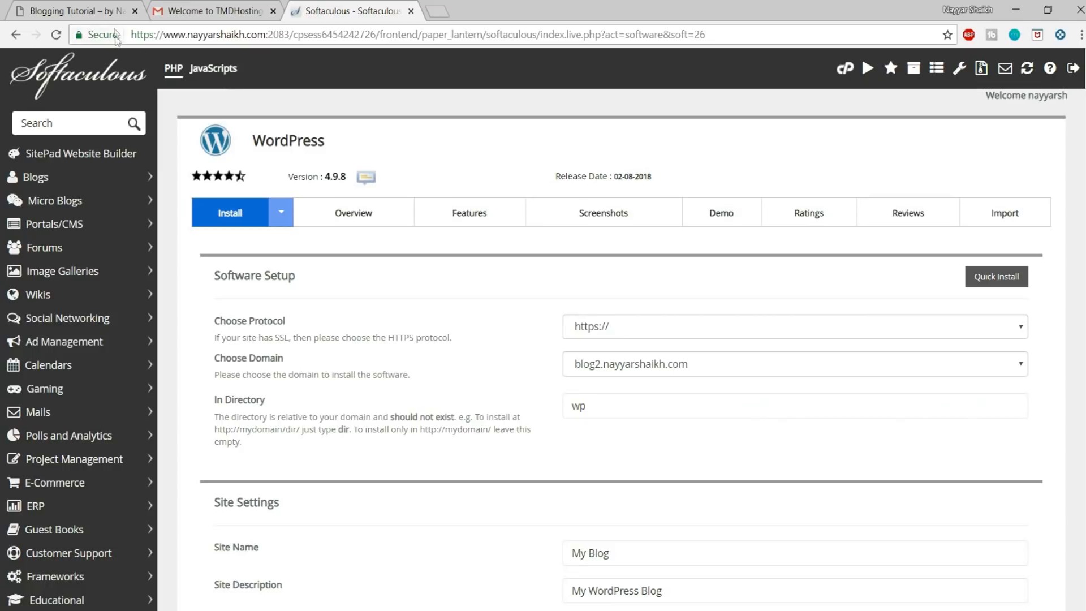
click(633, 335)
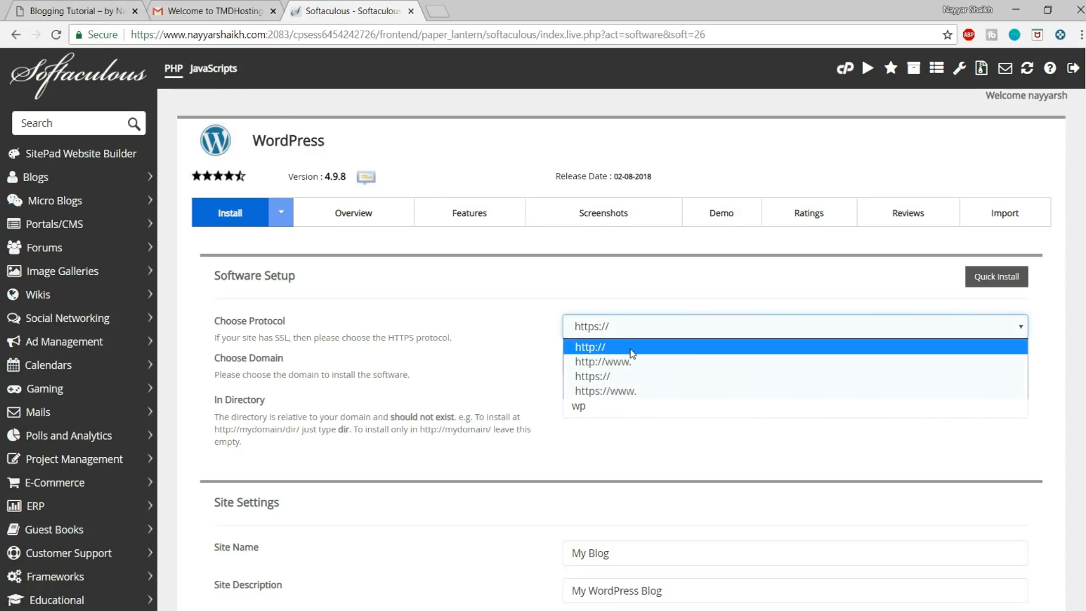
click(622, 391)
drag(619, 405, 554, 411)
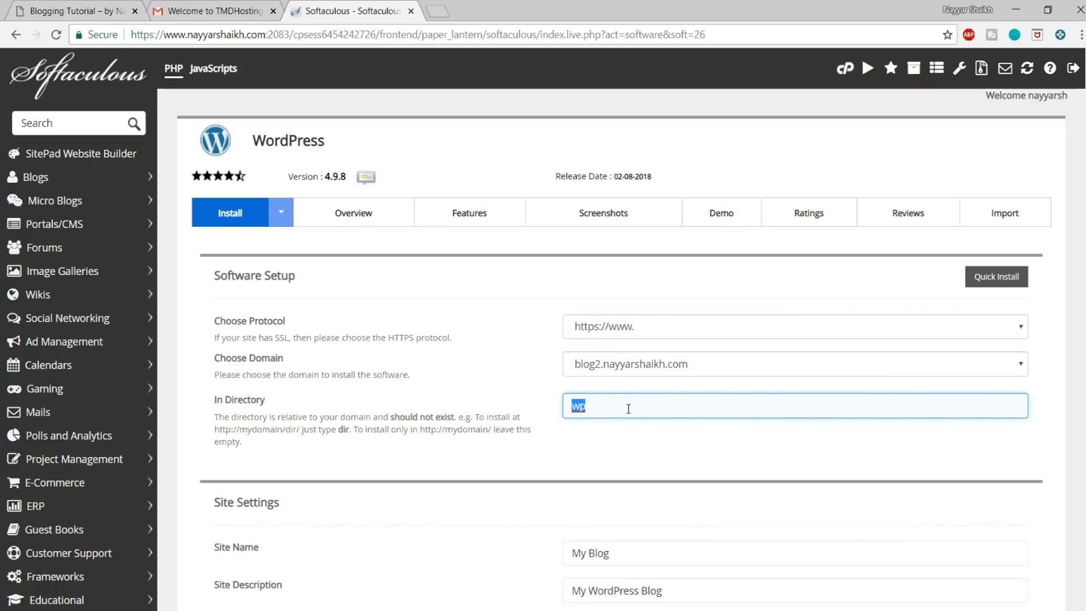
key(BackSpace)
Step: Set the site name to BloggDude in the site settings
scroll(780, 406, down, 4)
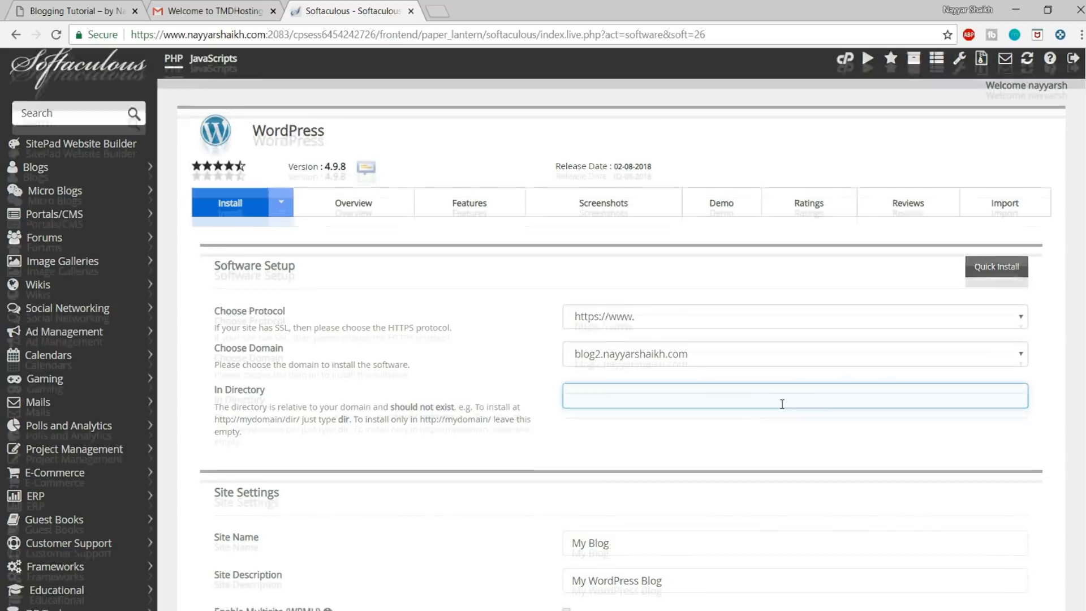
scroll(783, 409, down, 3)
click(658, 182)
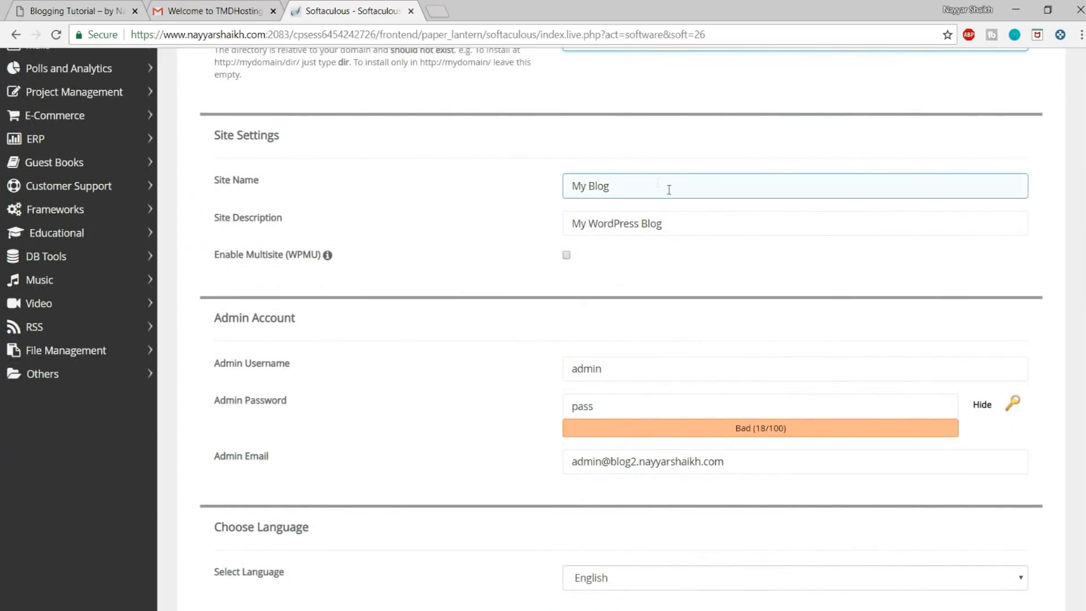
click(751, 218)
drag(665, 191, 534, 197)
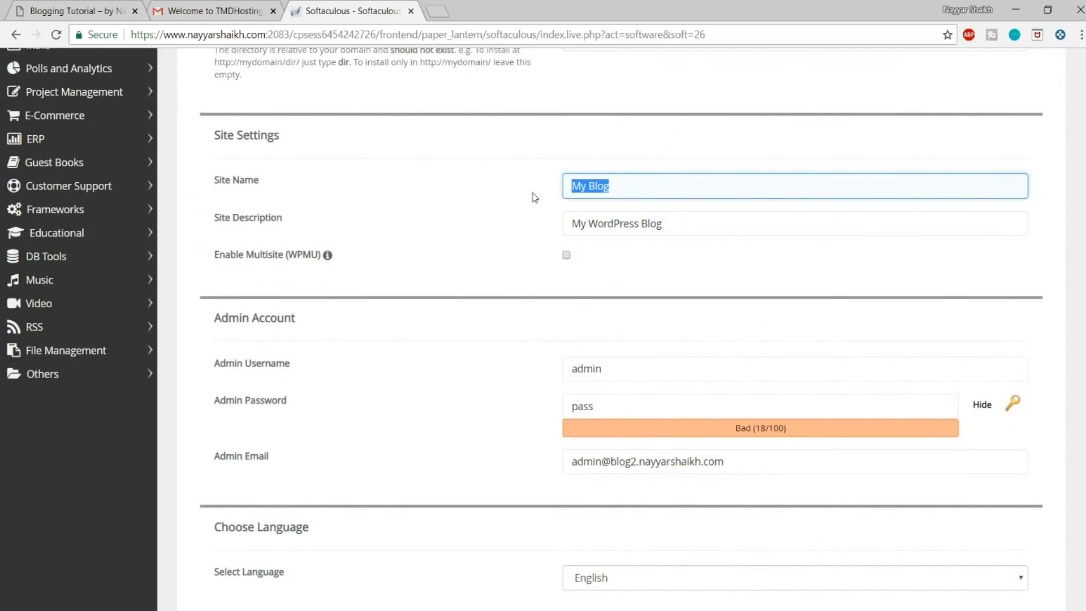
text(BlogDude)
Step: Replace the site description with Blog Tutorial
click(696, 223)
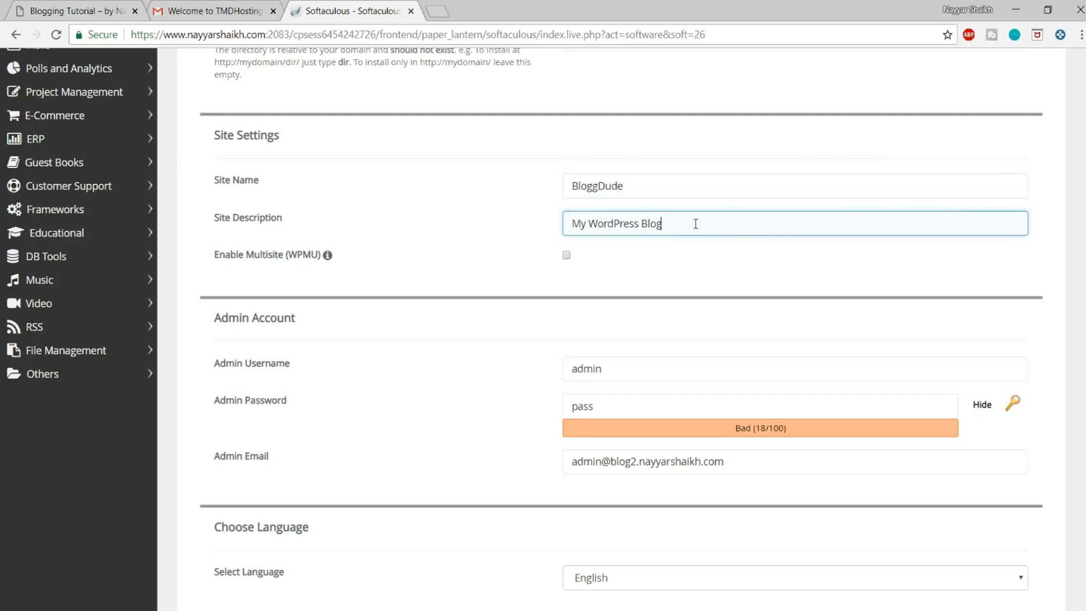
key(ctrl+a)
key(BackSpace)
scroll(800, 283, down, 3)
click(773, 312)
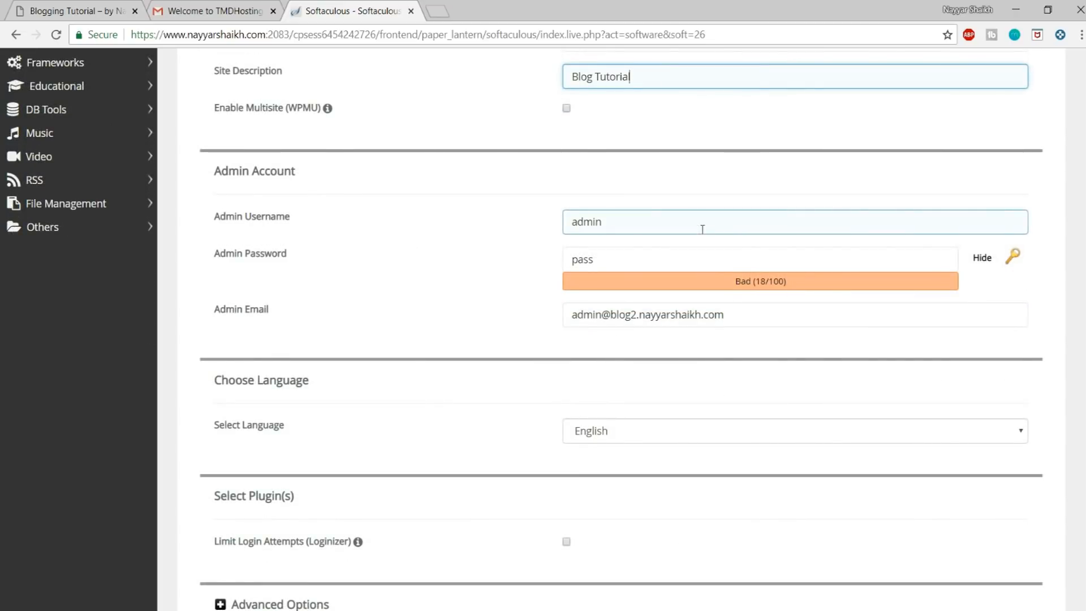
Step: Fill in the admin account's username, password and e-mail, keeping the password characters hidden
drag(674, 219, 534, 222)
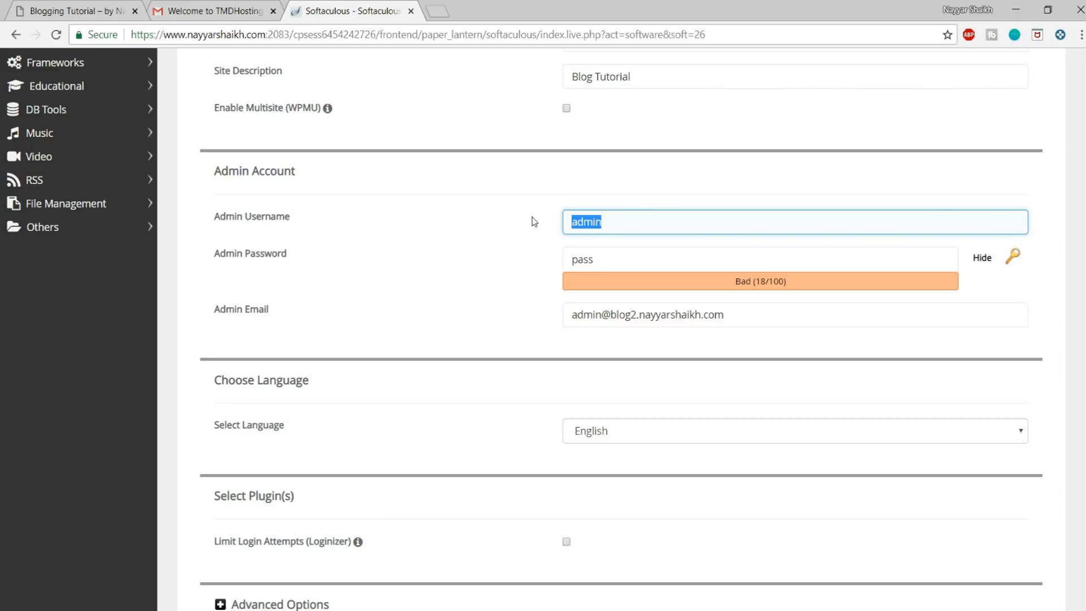
text(Nayyar_Shaikh)
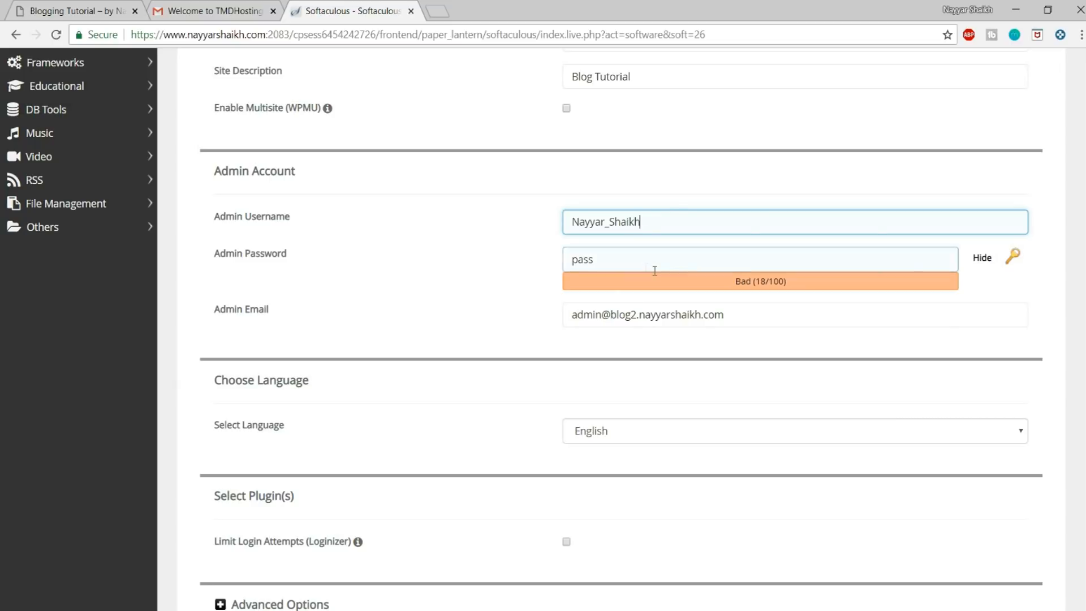
click(987, 267)
click(732, 260)
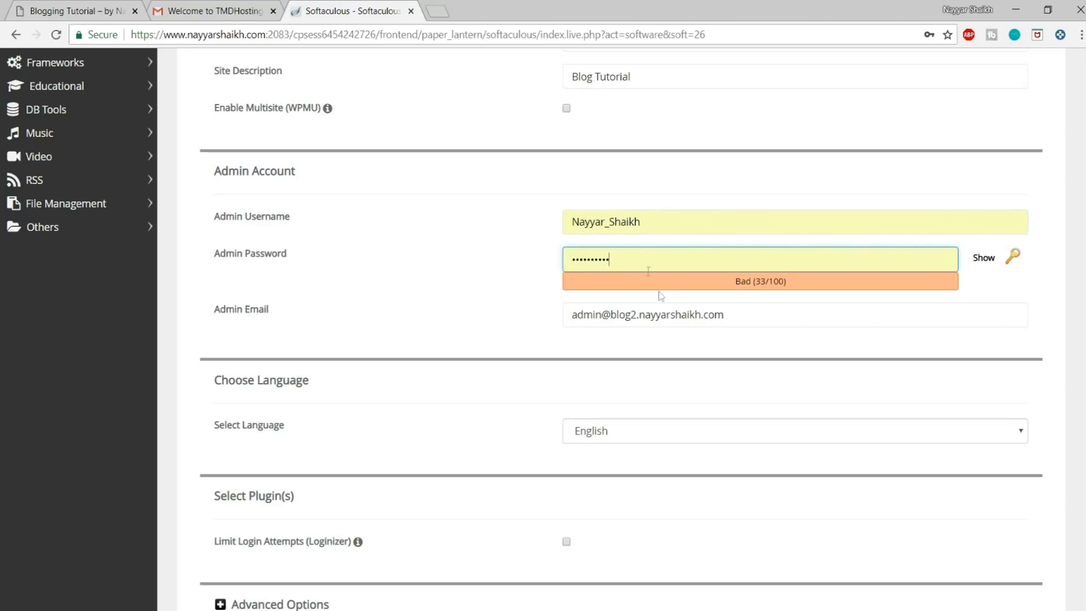
drag(728, 314, 520, 308)
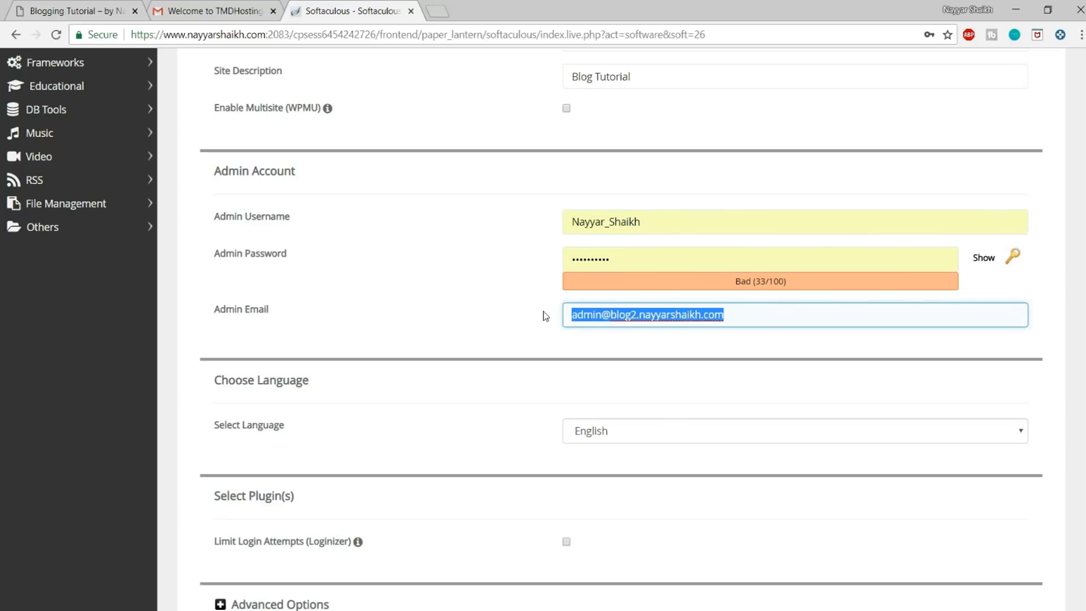
text(re)
click(613, 338)
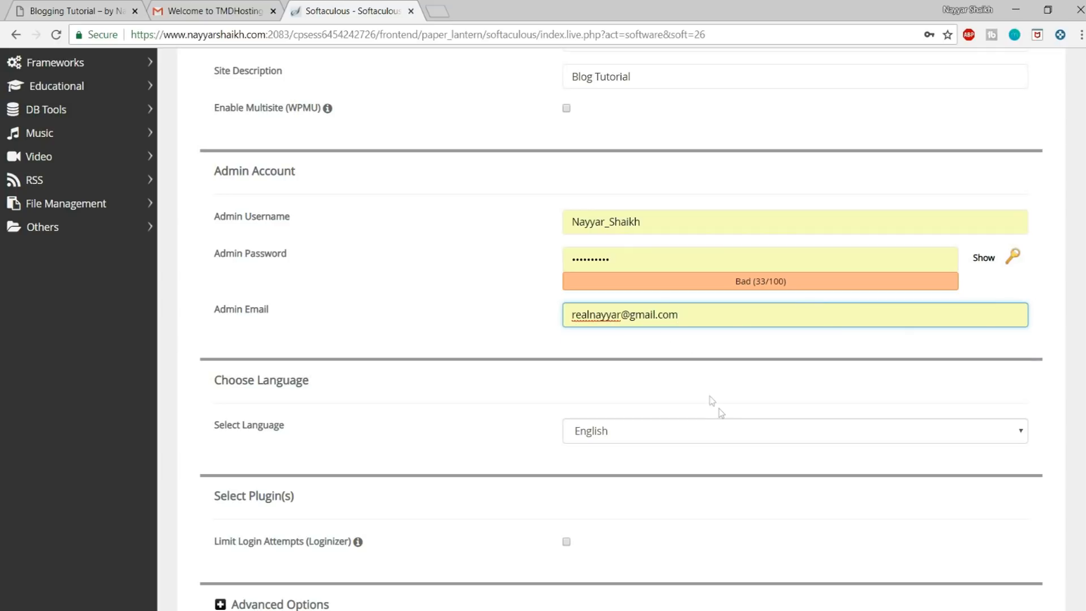
Step: Start the WordPress installation with the entered settings
scroll(739, 395, down, 10)
click(629, 425)
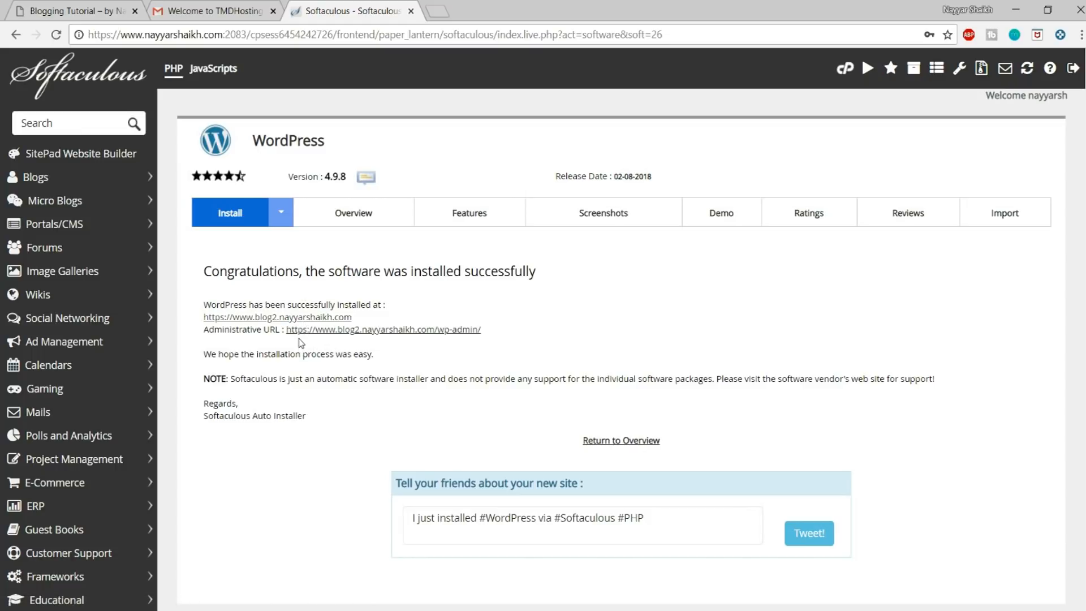
Step: Open the administrative URL and the new site in separate tabs, and close the Softaculous and Gmail tabs
right_click(345, 330)
click(373, 340)
right_click(319, 324)
click(351, 332)
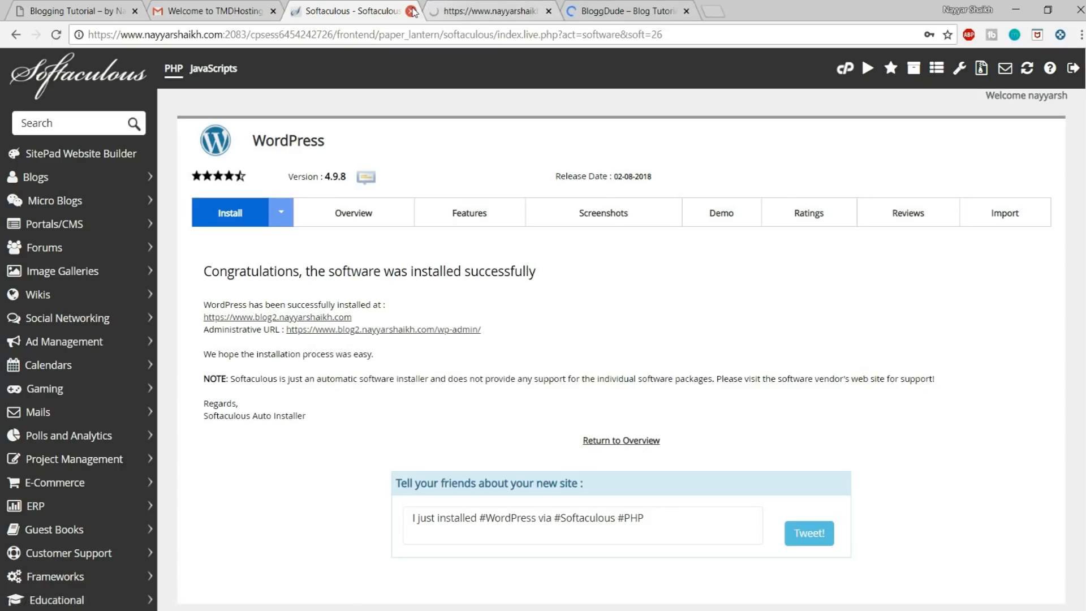
click(411, 10)
click(273, 11)
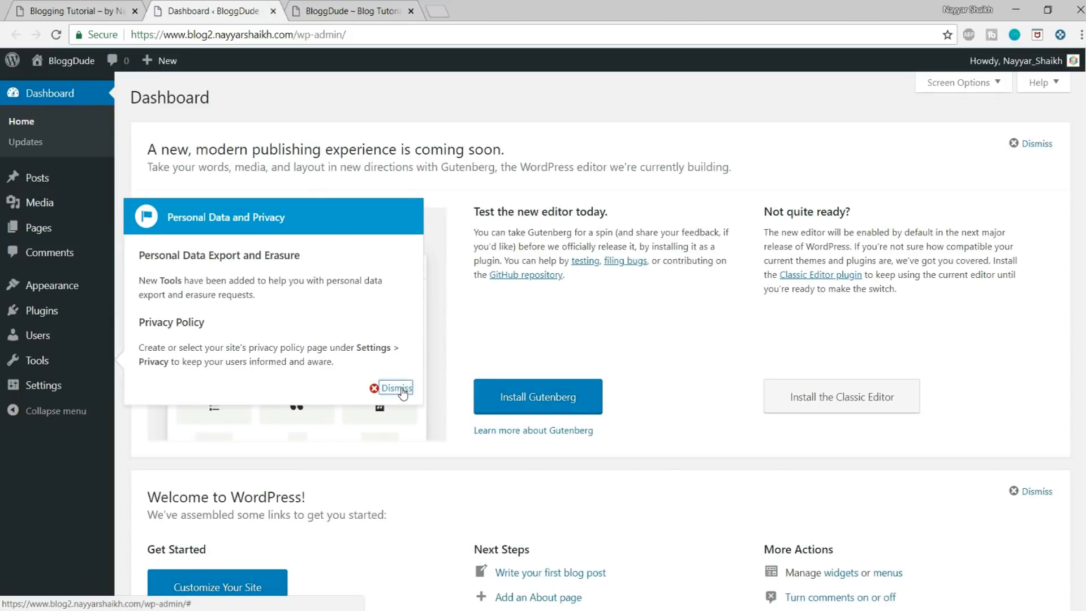
Step: Dismiss the Personal Data and Privacy notice and look over the WordPress dashboard and its address
click(394, 388)
scroll(480, 390, down, 10)
scroll(528, 425, up, 10)
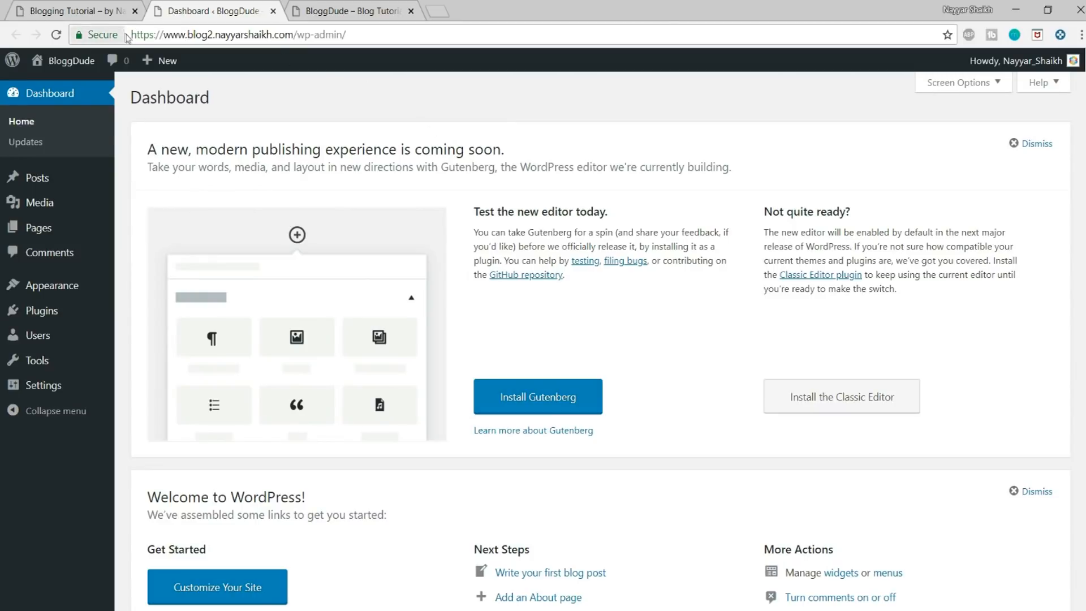
drag(133, 34, 294, 34)
click(517, 247)
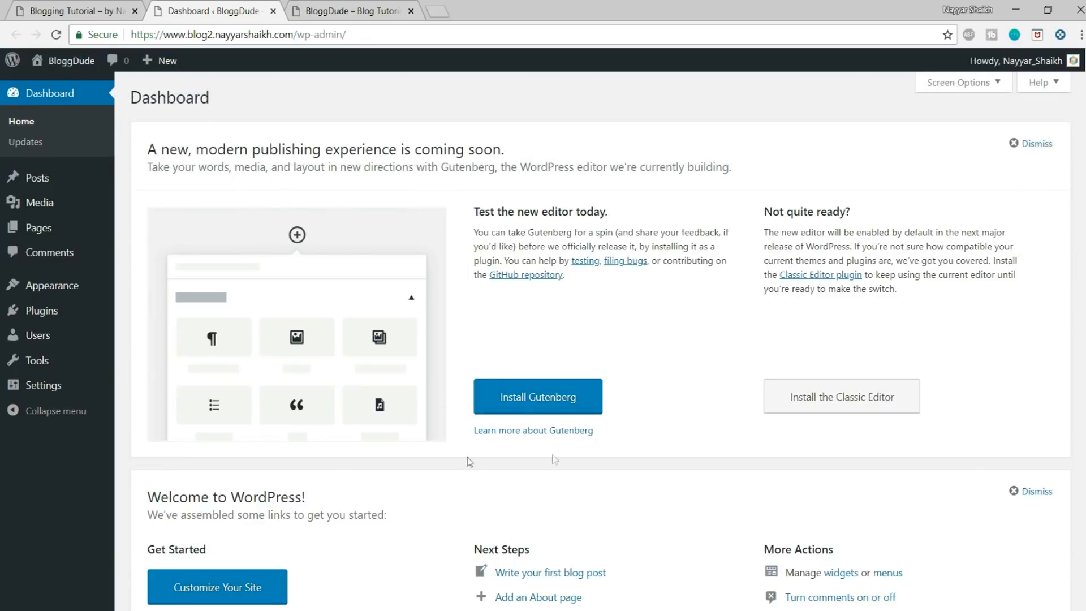
scroll(715, 354, down, 3)
scroll(735, 449, up, 3)
Step: Examine the new BloggDude site's home page from the header image down to the posts and sidebar
click(357, 6)
scroll(429, 272, down, 10)
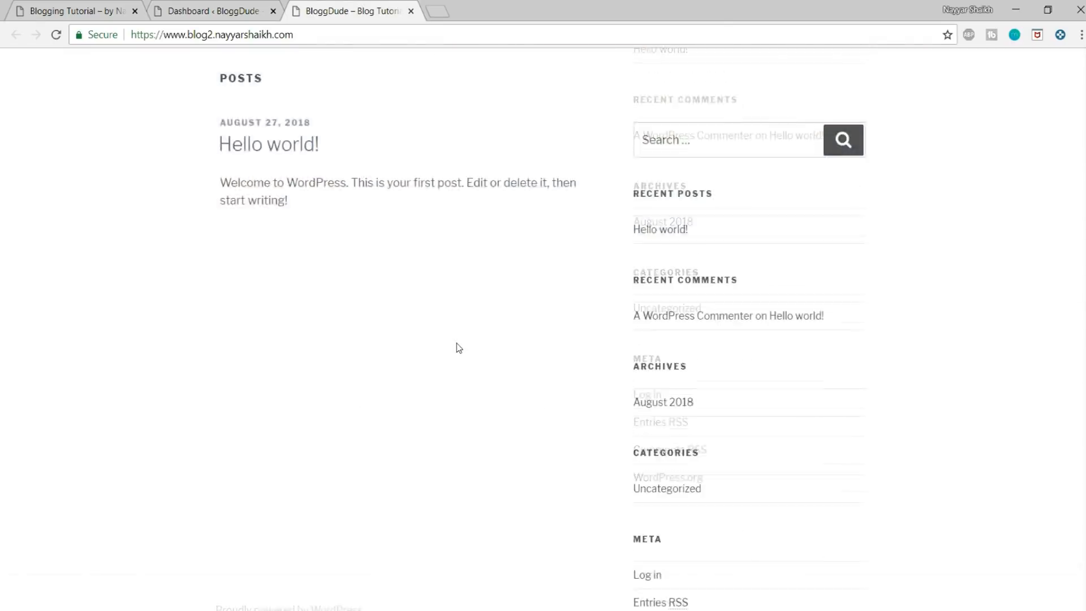
scroll(459, 347, up, 10)
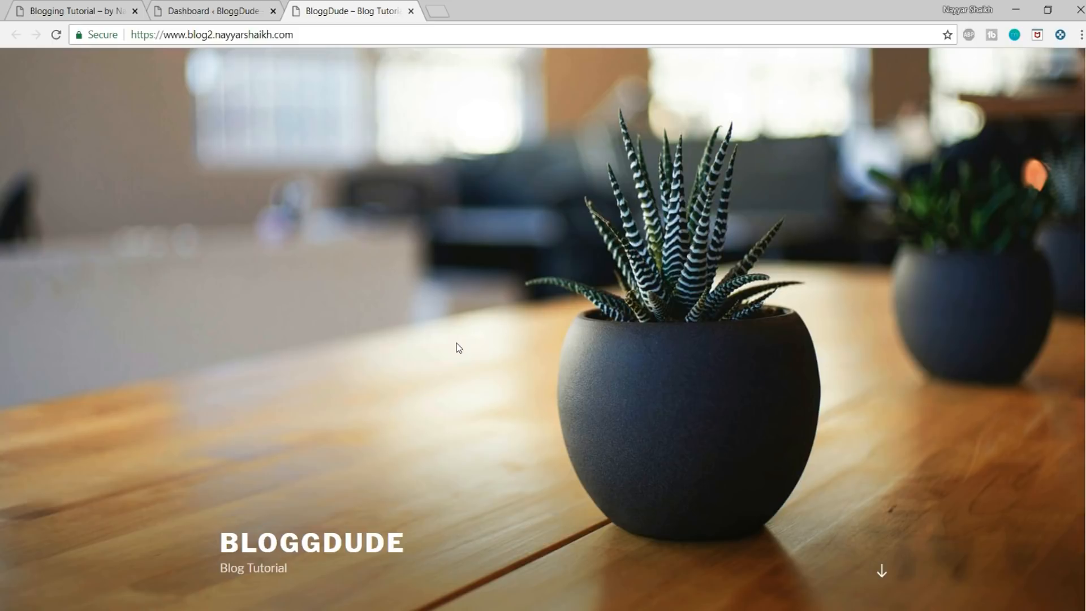
scroll(543, 329, down, 12)
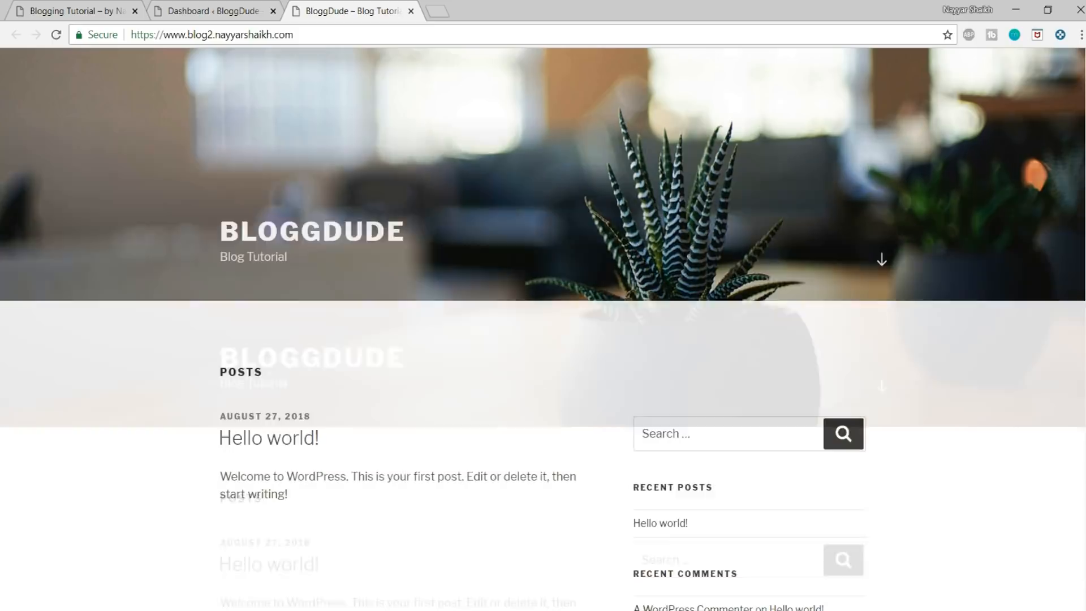
scroll(542, 329, up, 12)
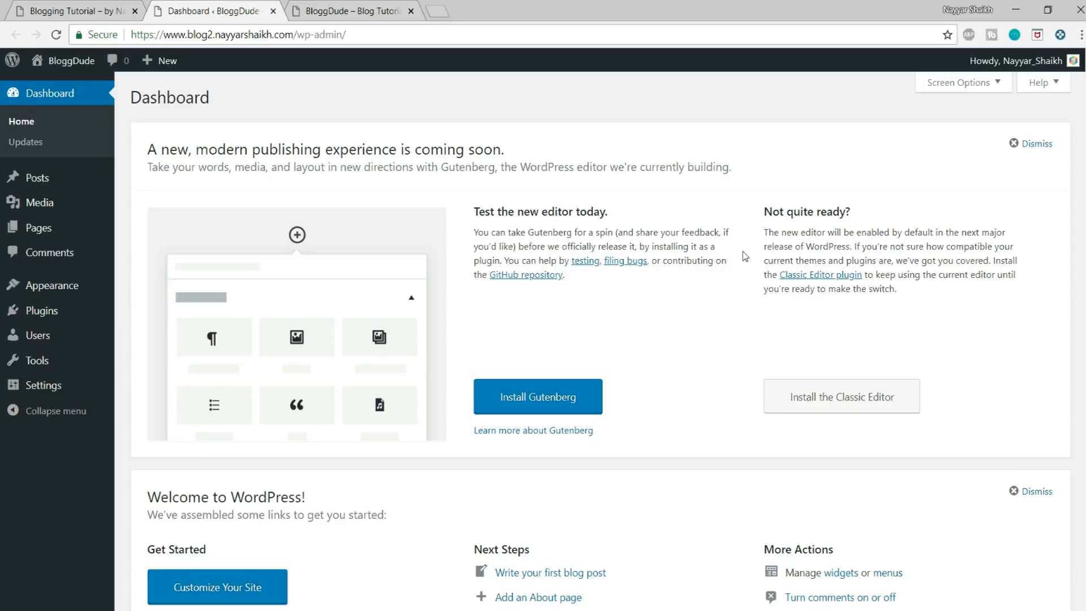
click(373, 11)
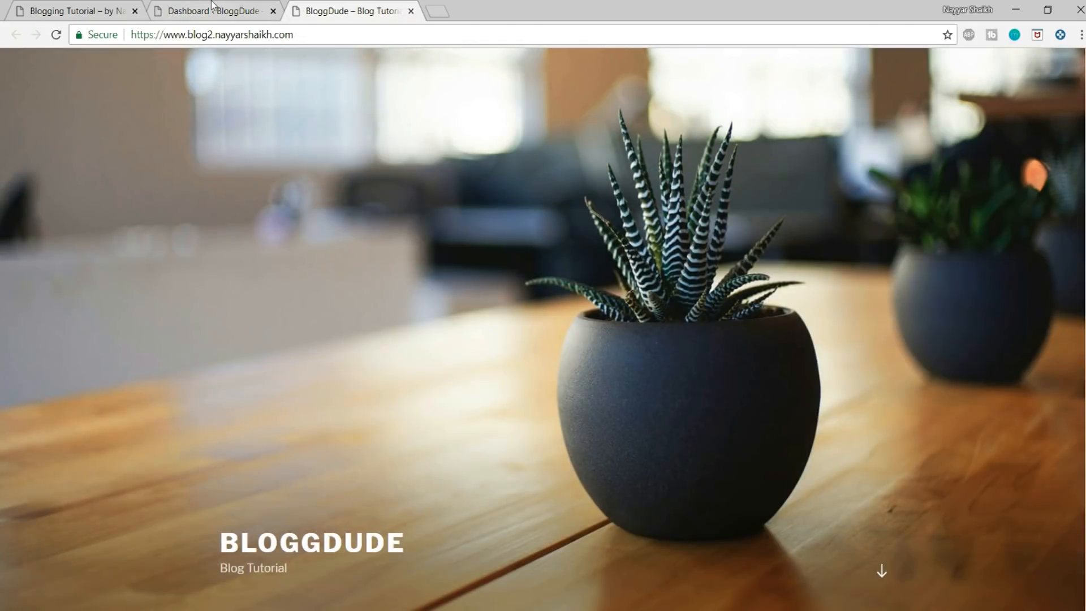
Step: Return to the WordPress dashboard and open the theme management page
click(213, 7)
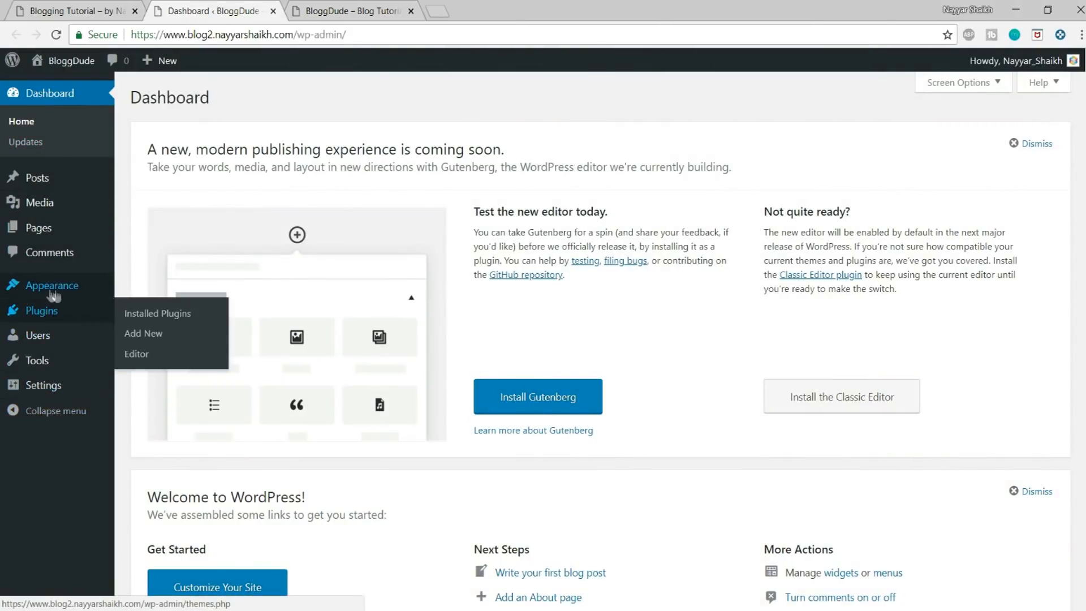
click(35, 291)
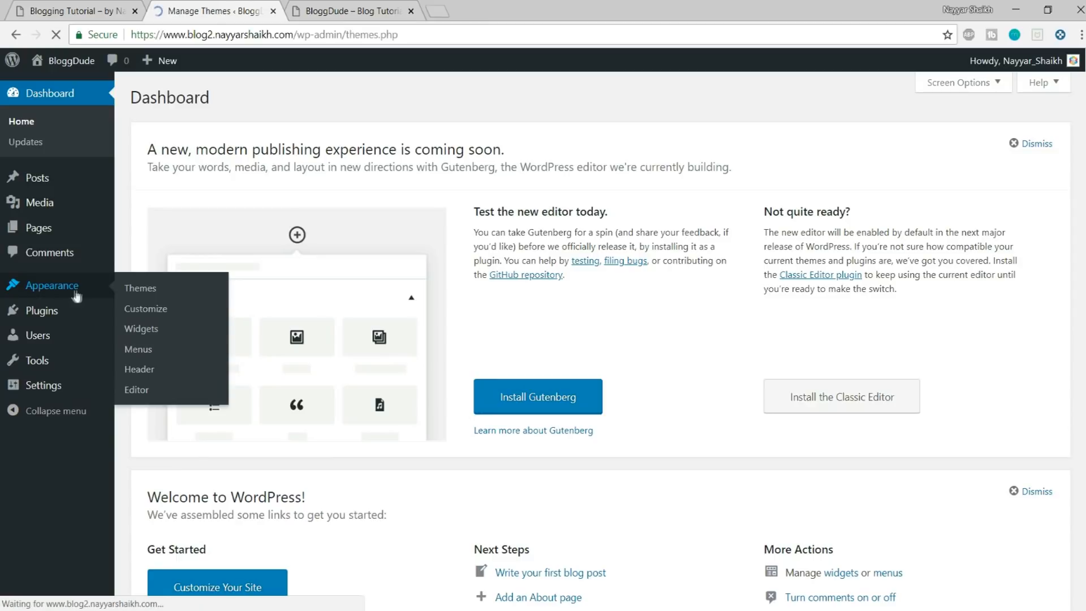
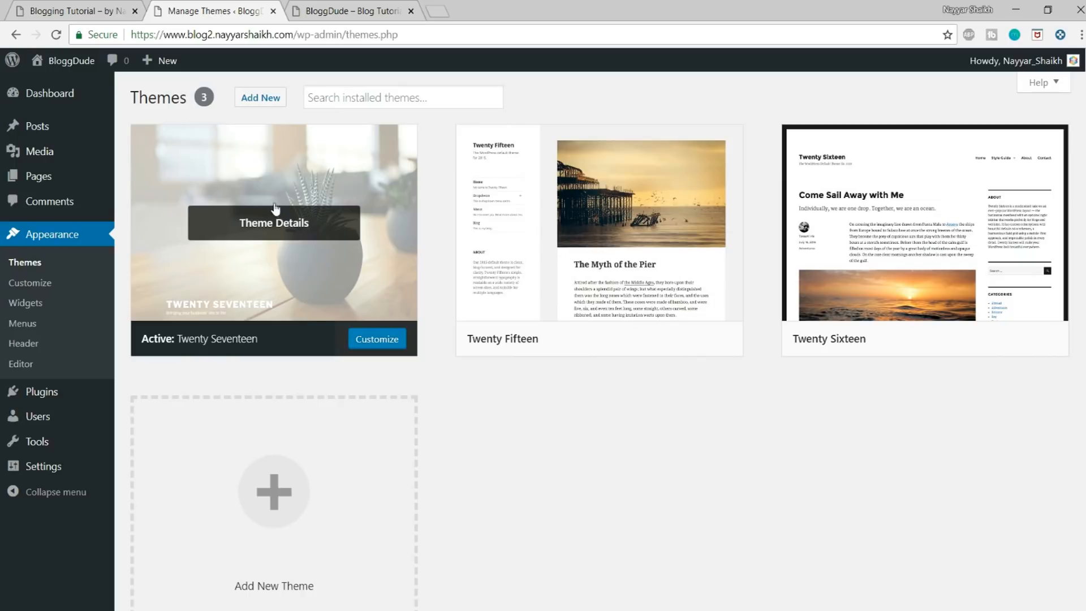
Step: Compare the current BloggDude home page with the finished demo blog, and return to the theme management page
click(331, 6)
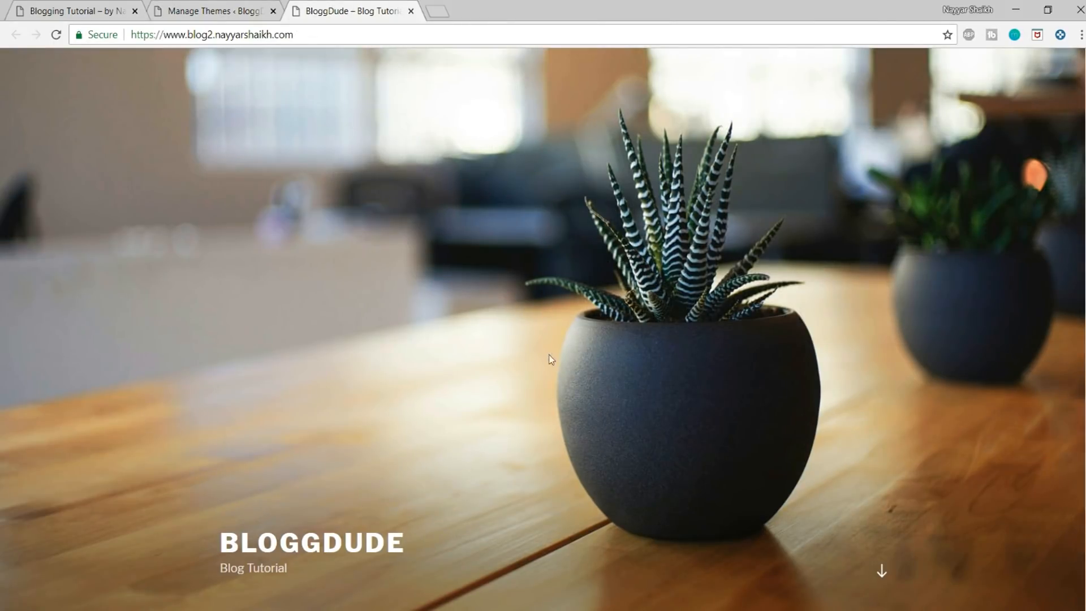
click(231, 6)
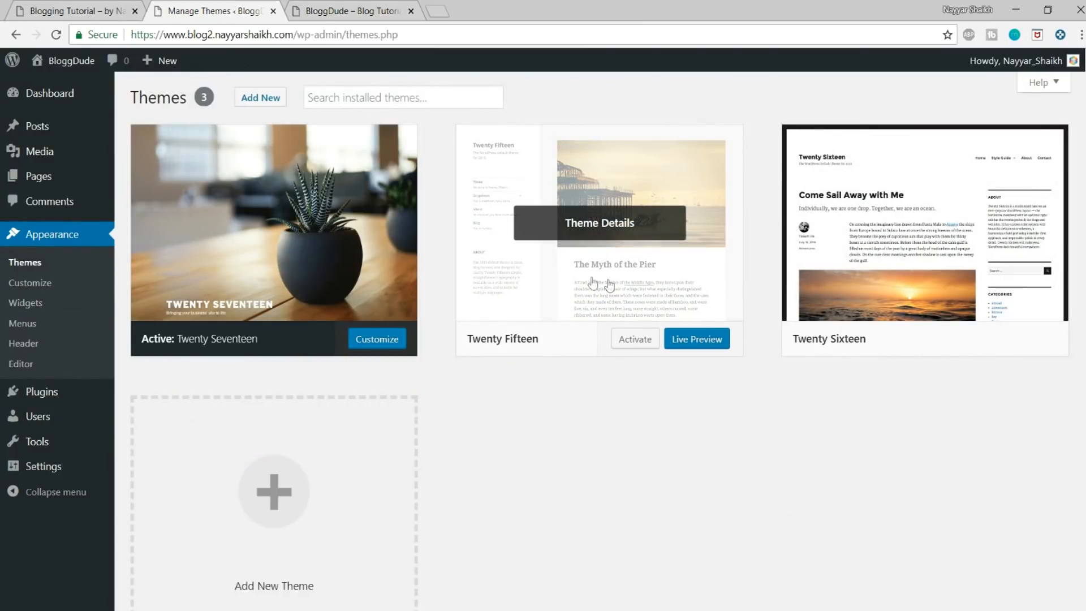
click(85, 8)
mouse_move(1084, 82)
mouse_down()
mouse_move(1084, 526)
mouse_move(1084, 78)
mouse_up()
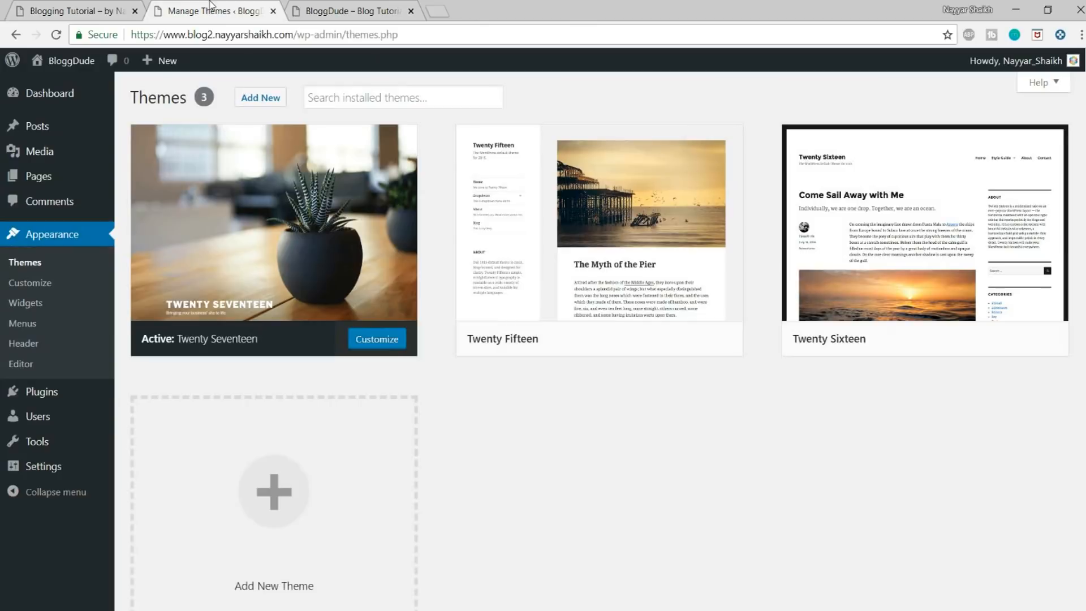
click(214, 10)
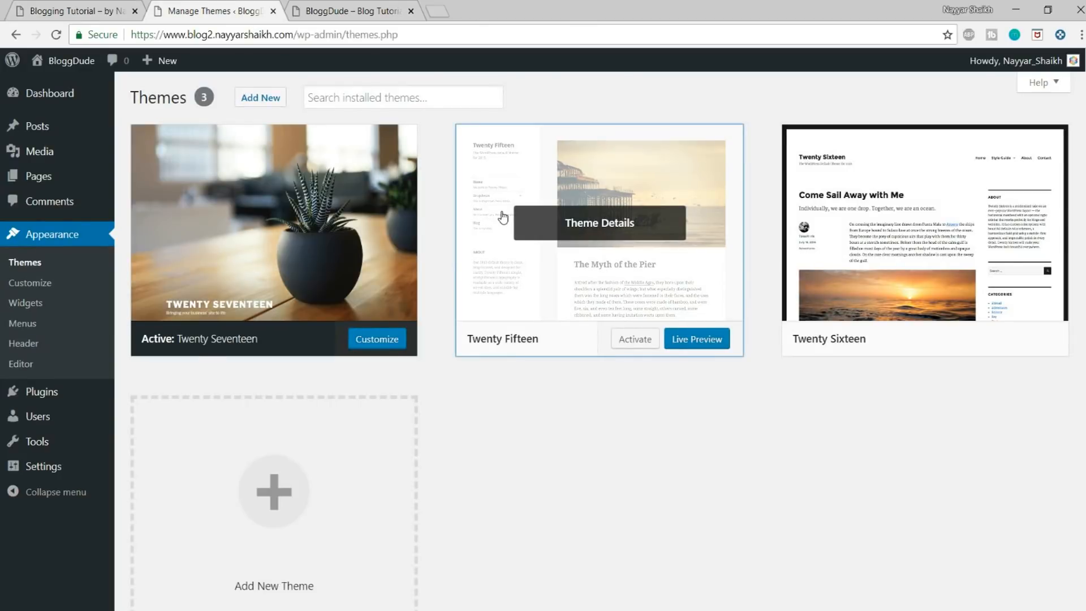
Step: Delete the unused Twenty Fifteen and Twenty Sixteen themes from the site
click(502, 217)
click(1053, 588)
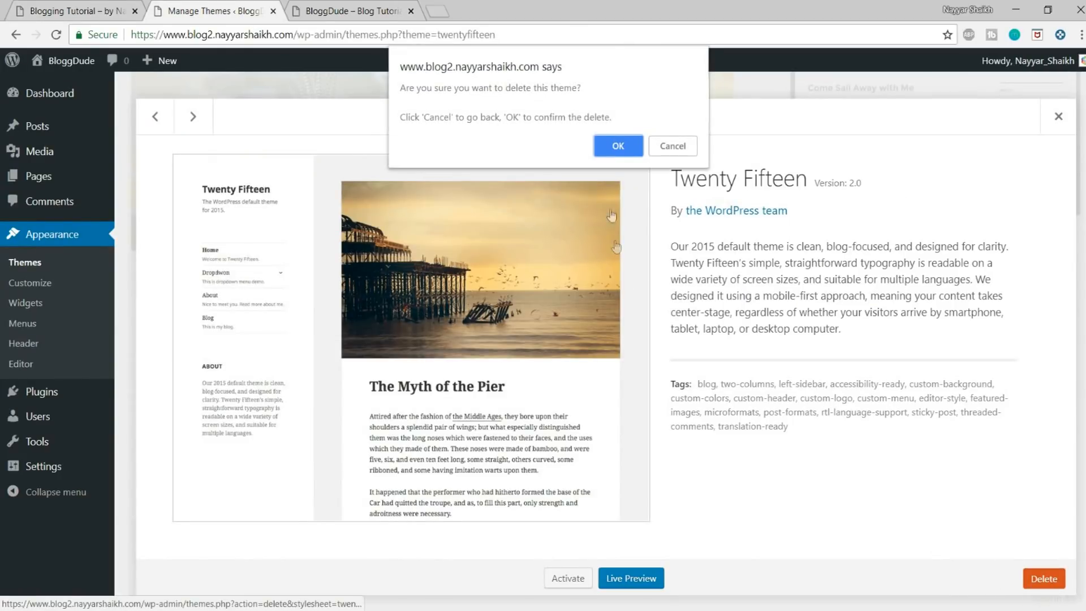
click(618, 145)
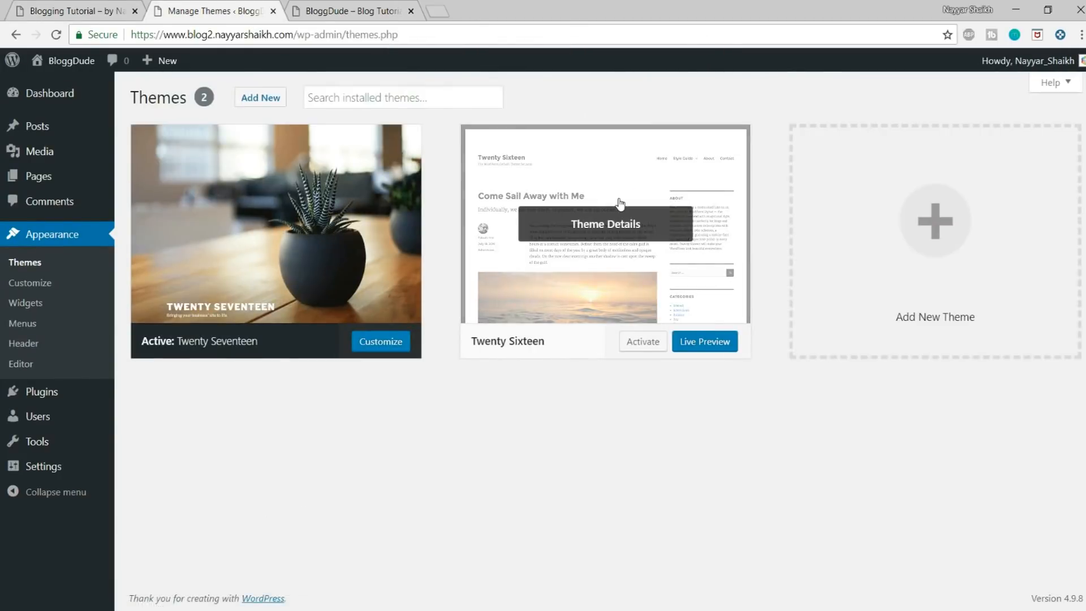
click(618, 206)
click(1044, 578)
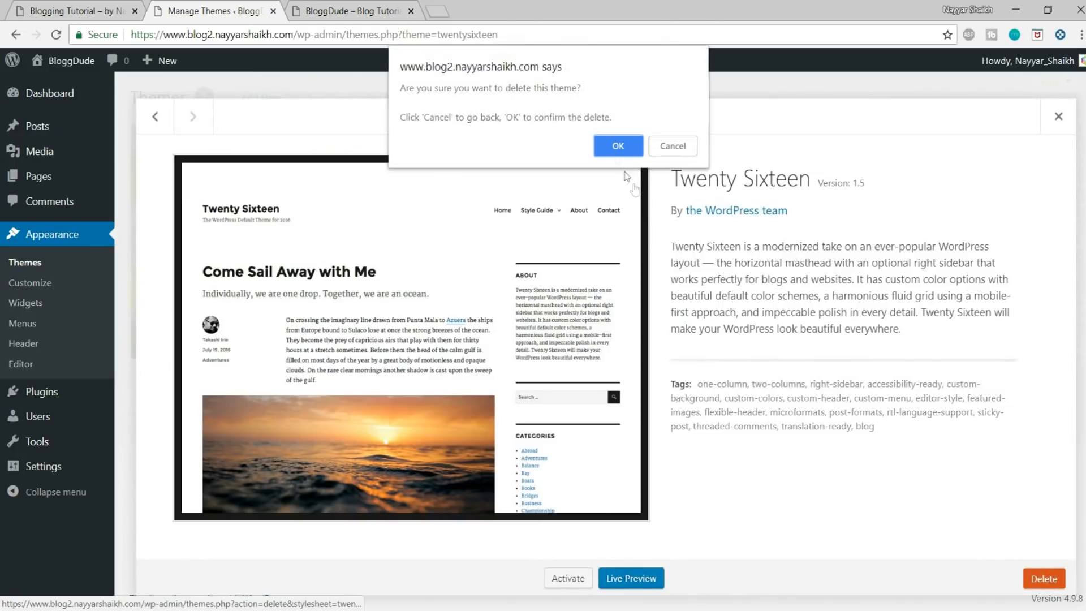
click(616, 143)
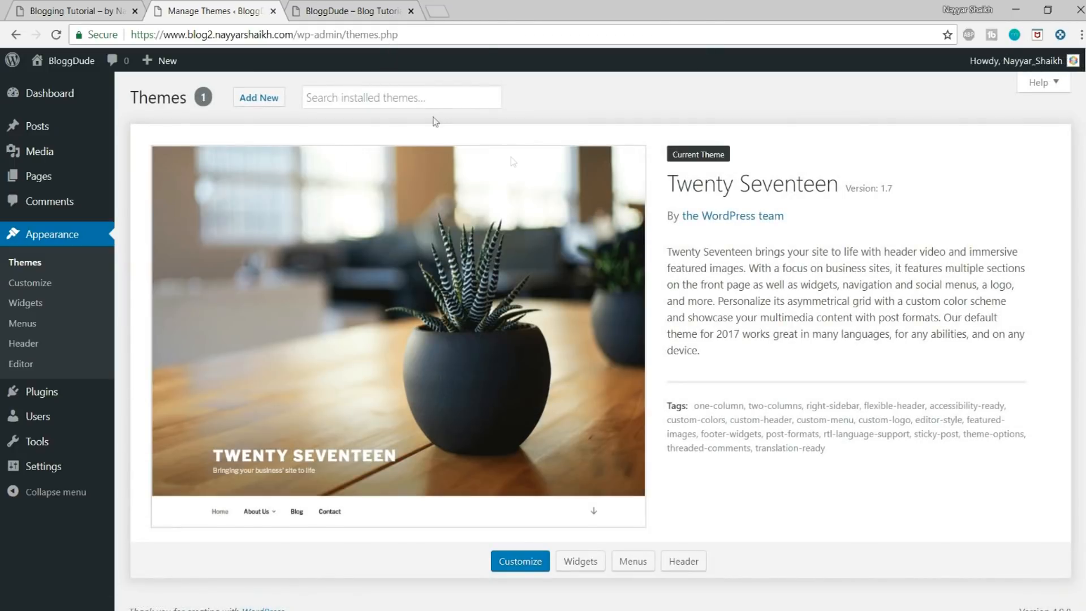
Step: Find the OceanWP theme in the WordPress theme directory, install it and activate it
click(247, 99)
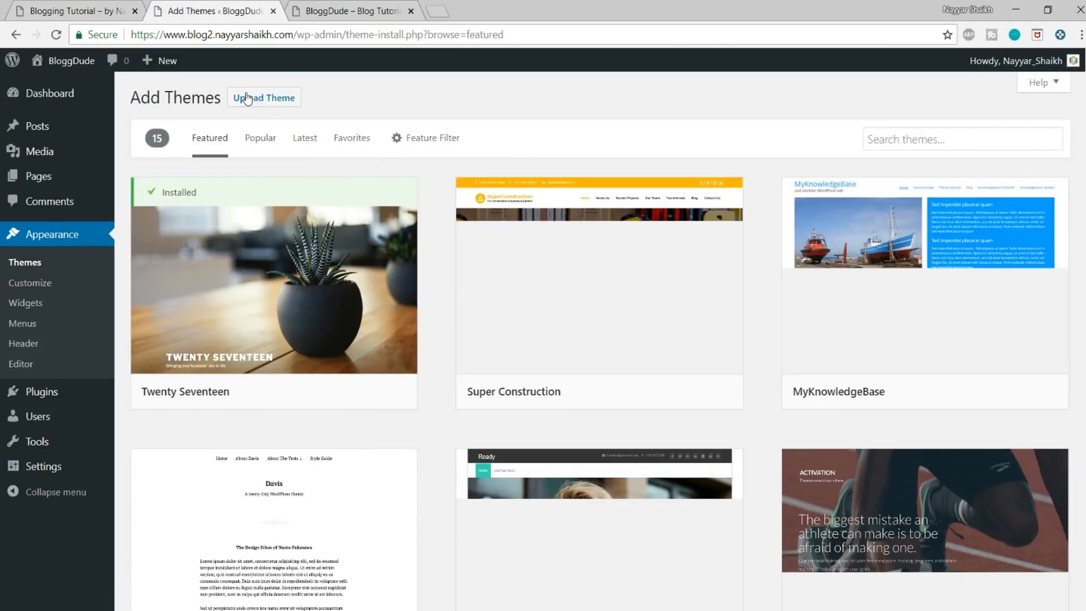
click(897, 138)
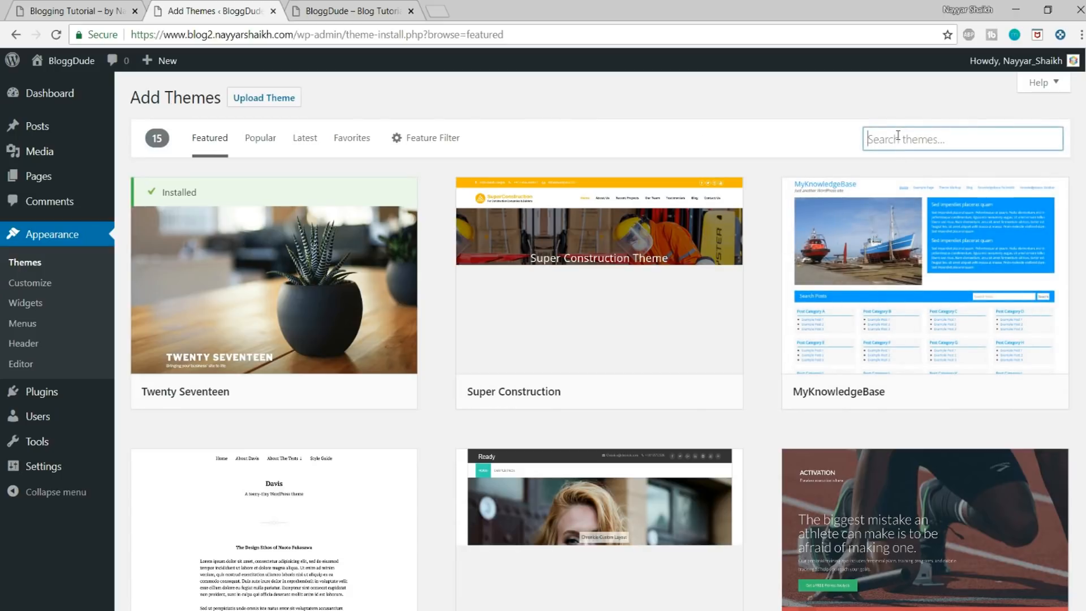
text(oceanwp)
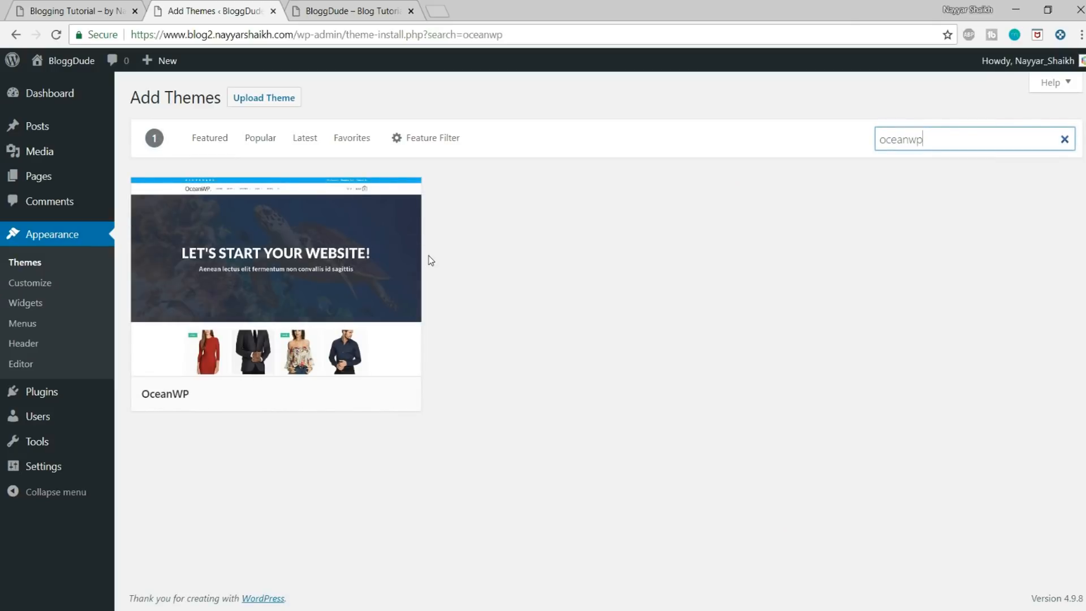
click(338, 396)
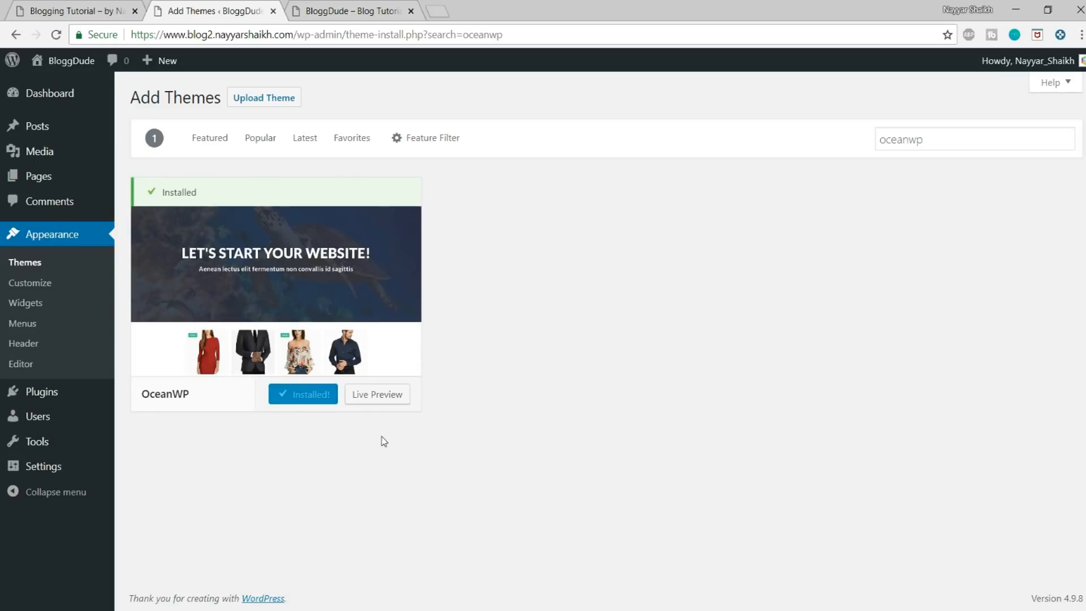
click(328, 394)
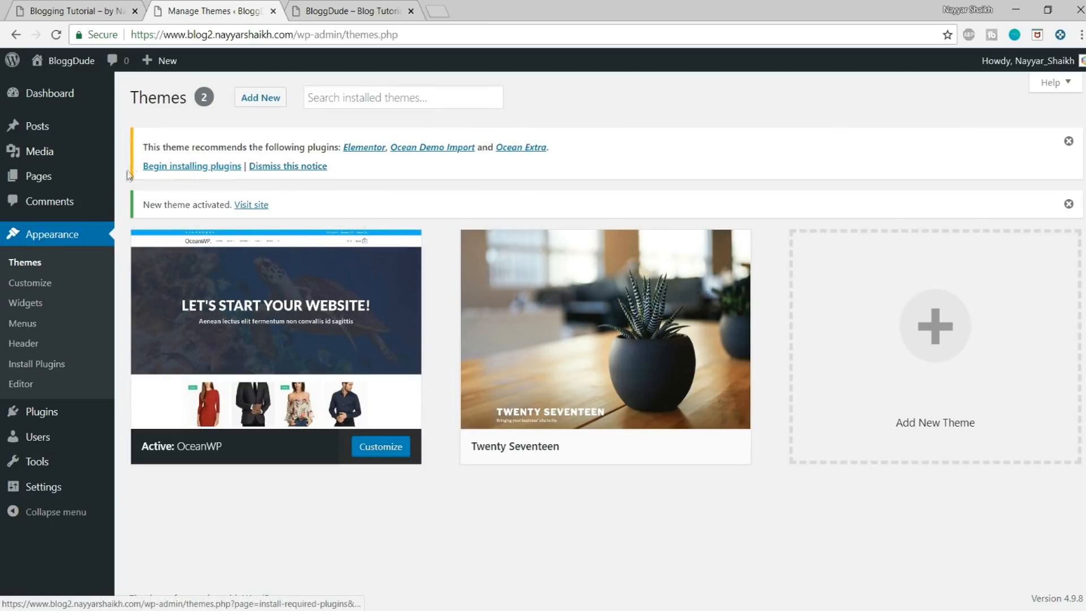
Step: Install the theme's recommended plugins Elementor, Ocean Demo Import and Ocean Extra in bulk, and return to the dashboard
drag(141, 147, 331, 142)
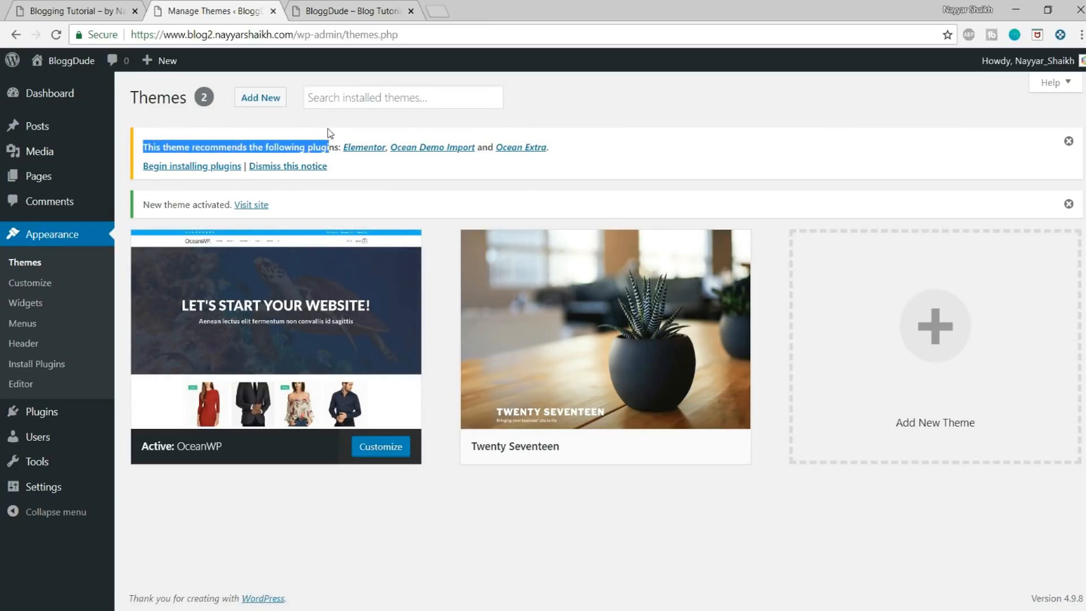
click(330, 133)
click(187, 168)
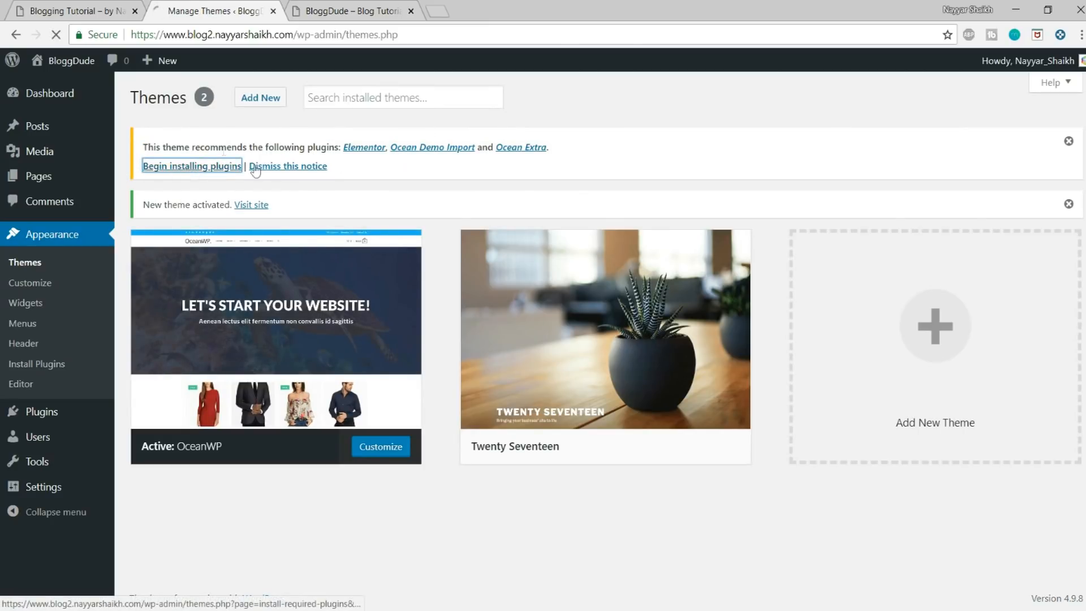
click(144, 174)
click(168, 151)
click(168, 180)
click(237, 145)
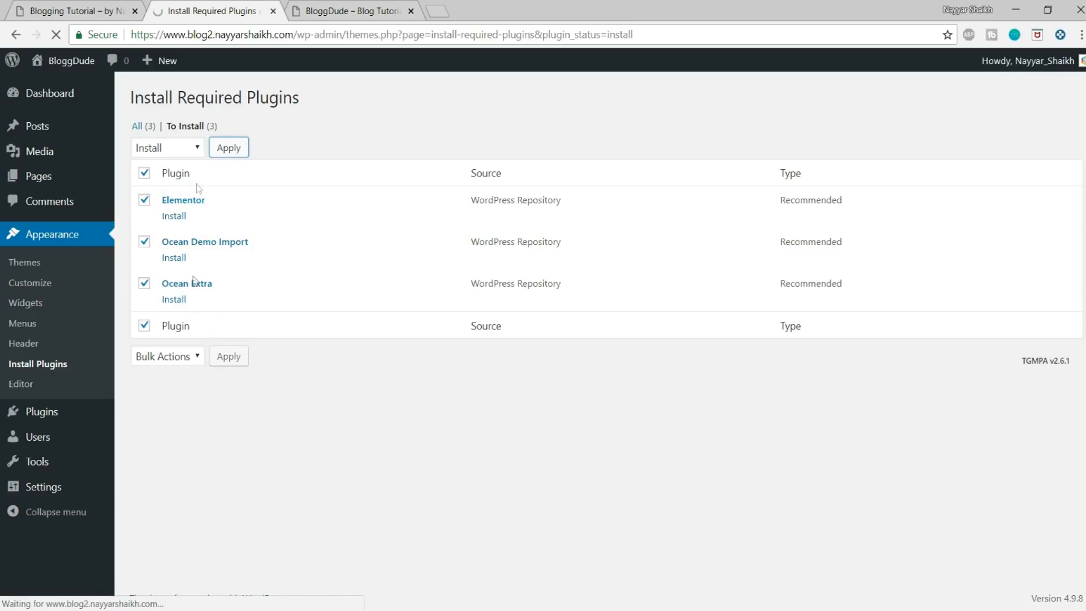
click(351, 368)
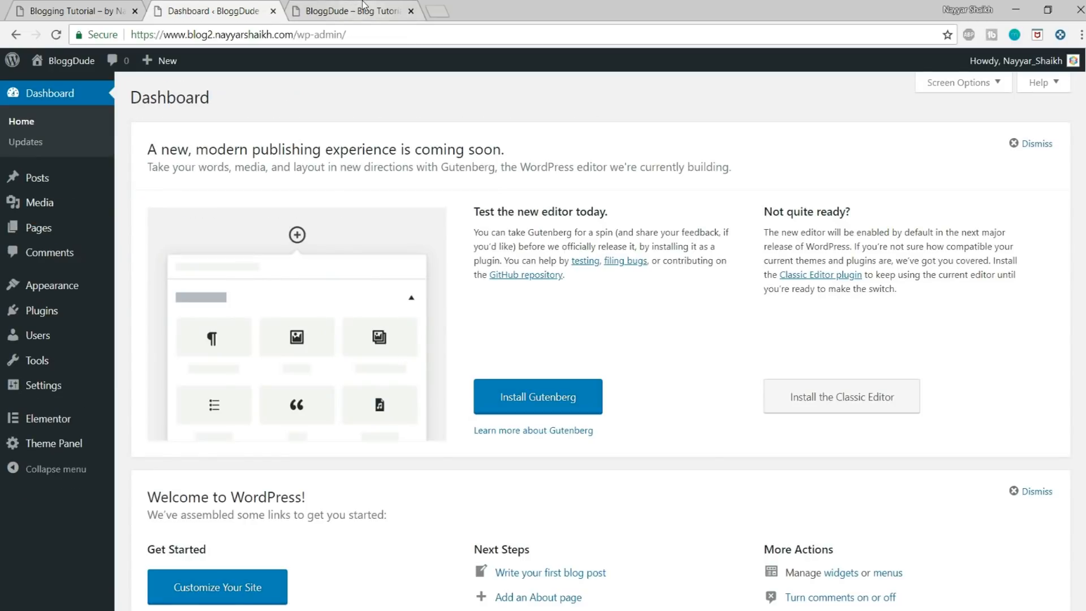
Step: Reload the BloggDude home page to see it in the OceanWP theme, and compare it with the demo blog
click(351, 10)
click(56, 35)
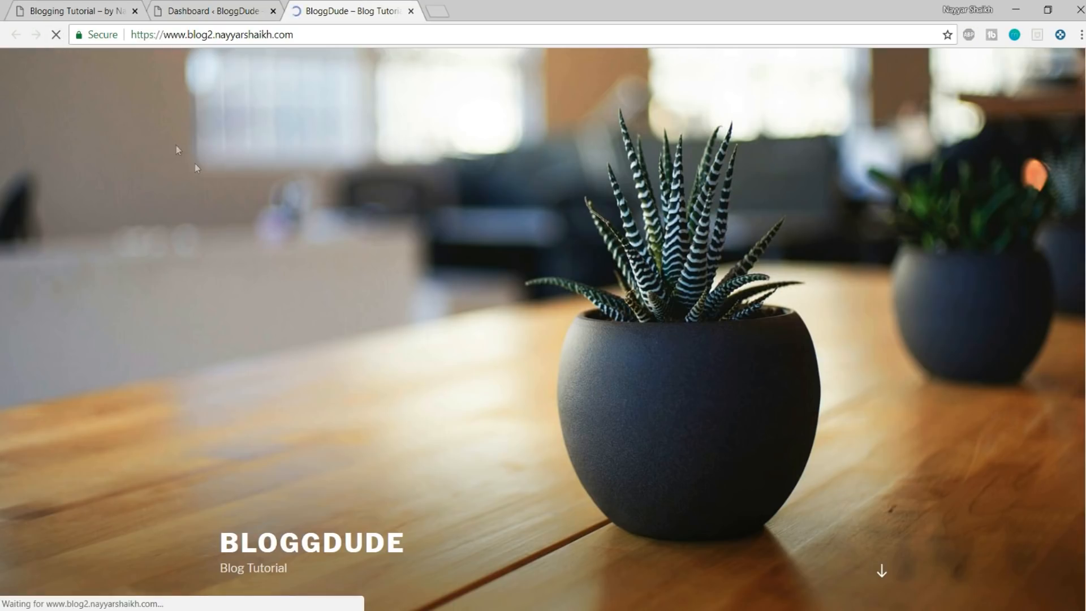
scroll(586, 379, down, 5)
scroll(585, 379, up, 5)
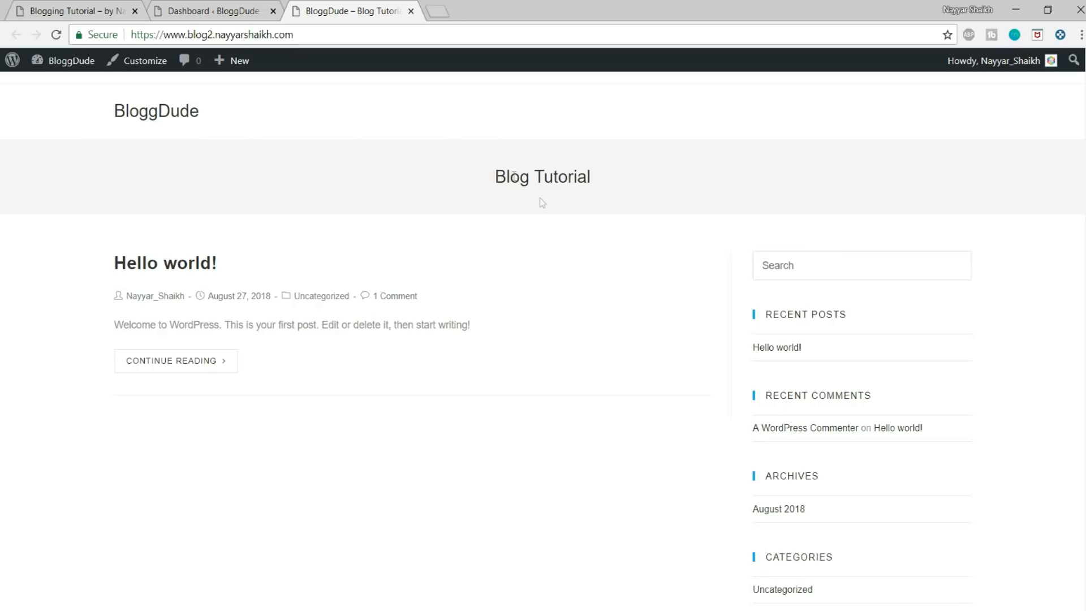
click(85, 11)
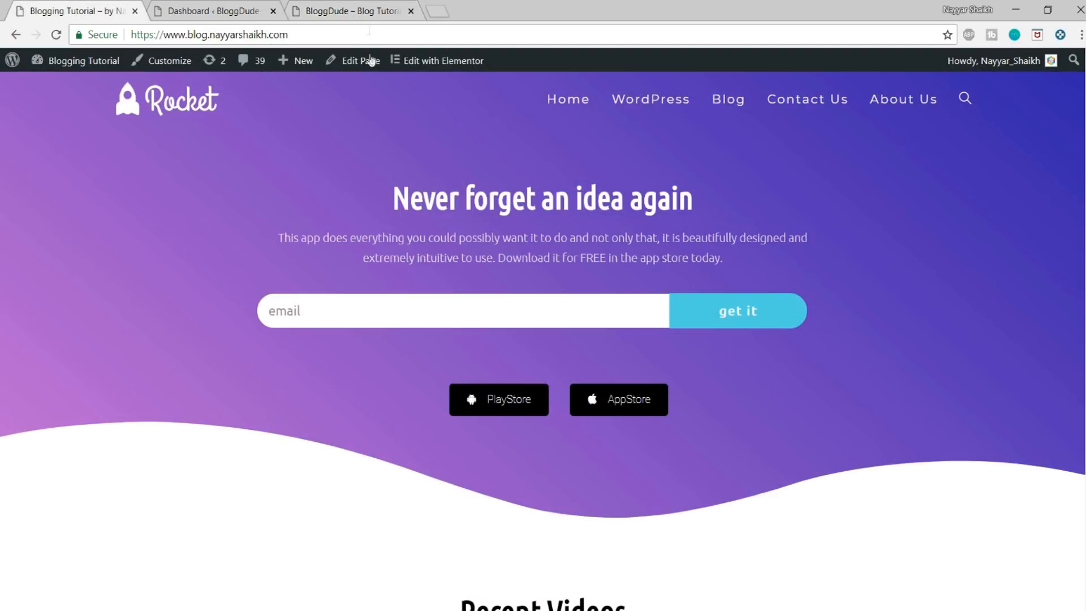
click(364, 11)
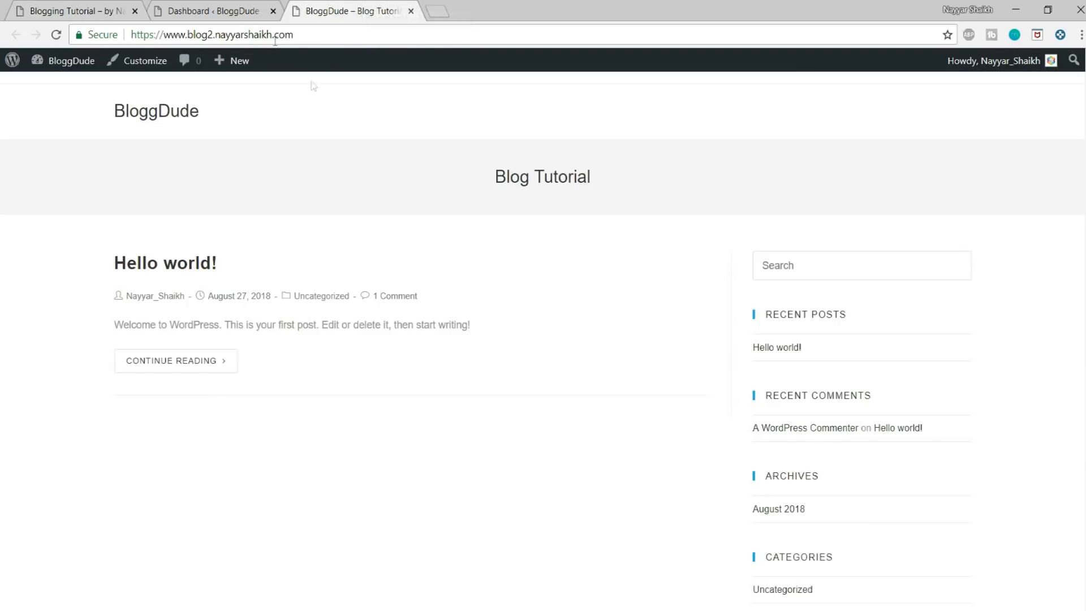
Step: Review the list of installed plugins on the BloggDude site, and return to the dashboard
click(232, 12)
click(62, 317)
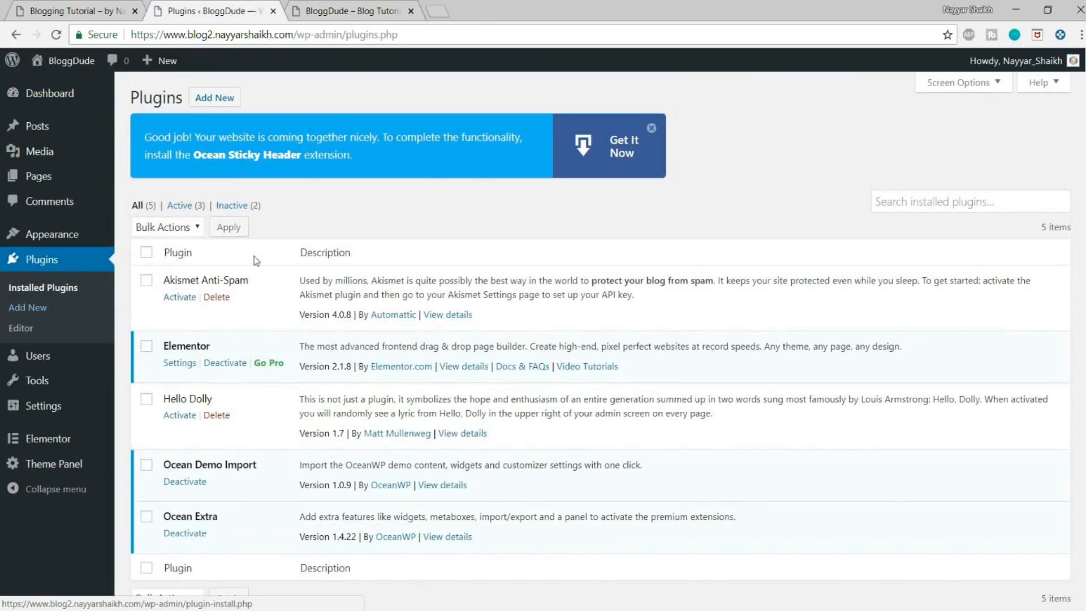
scroll(171, 295, down, 1)
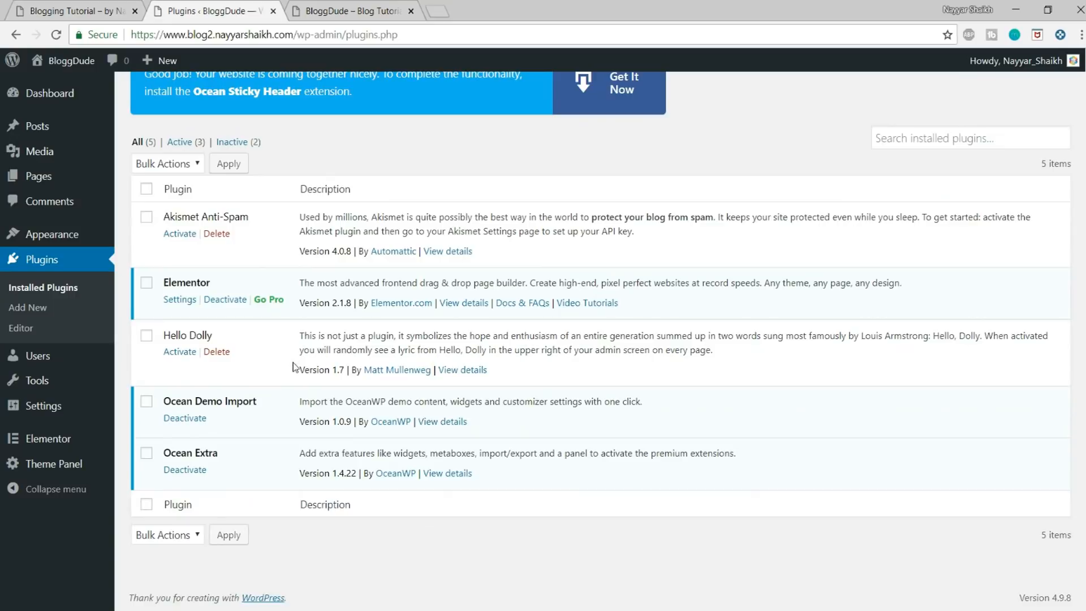
scroll(272, 333, up, 1)
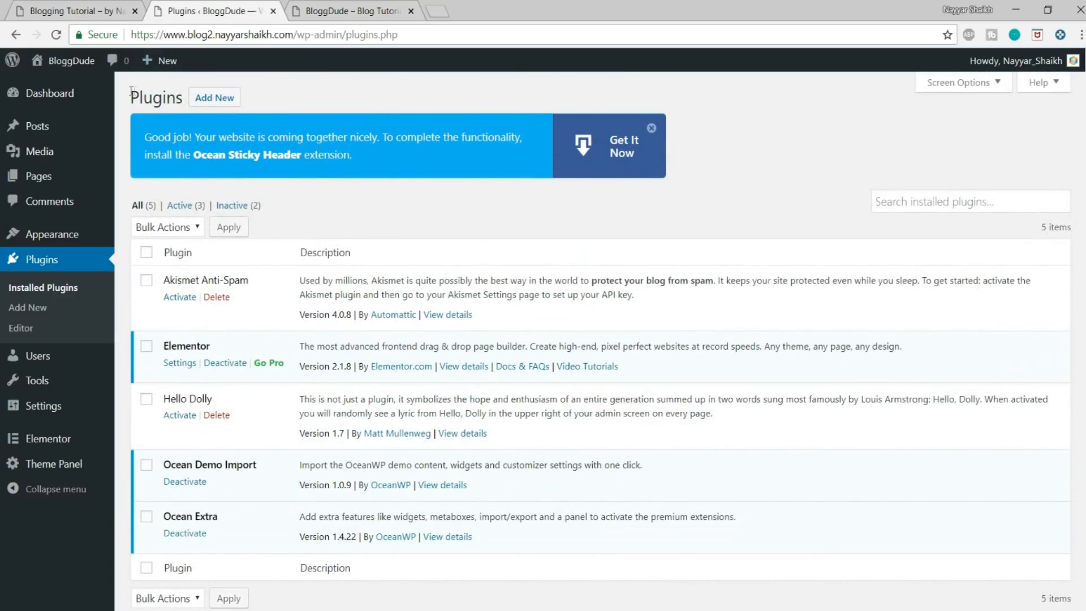
click(51, 94)
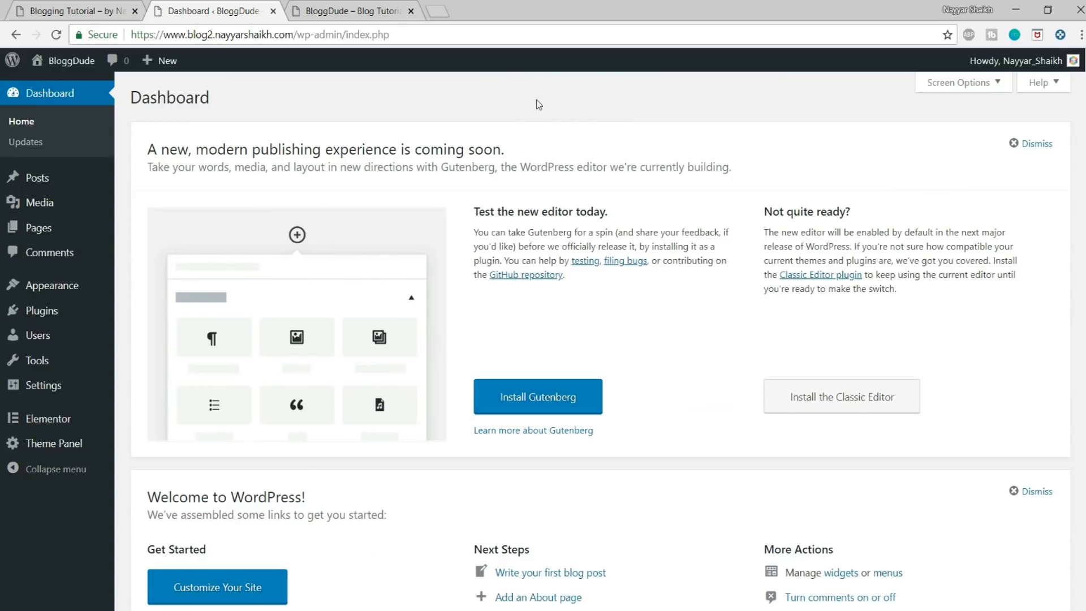
Step: Look over the top of the demo blog's home page, and return to the BloggDude dashboard
click(29, 6)
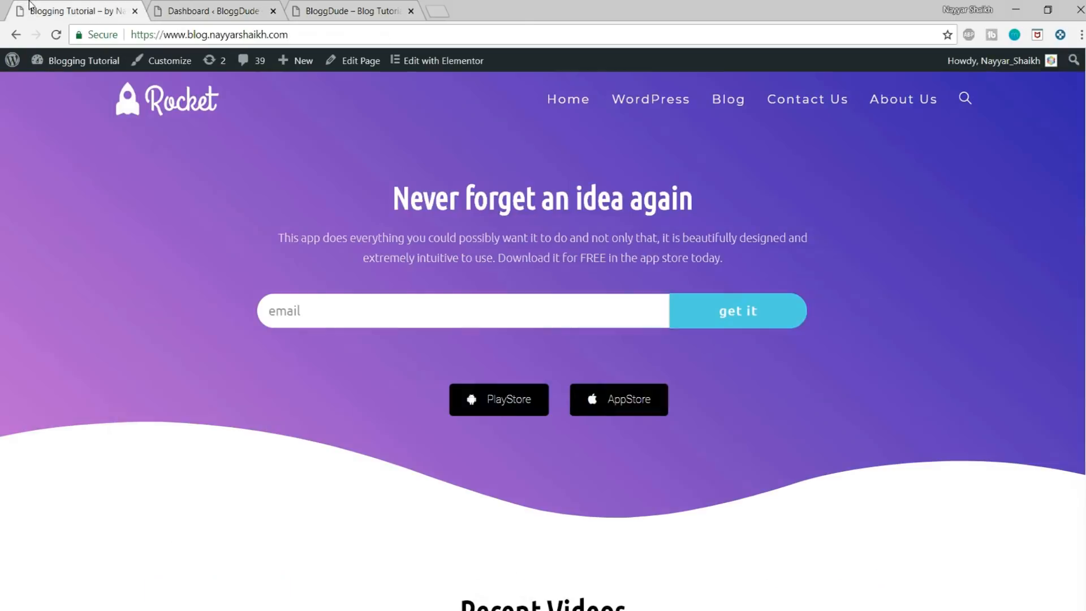
click(188, 7)
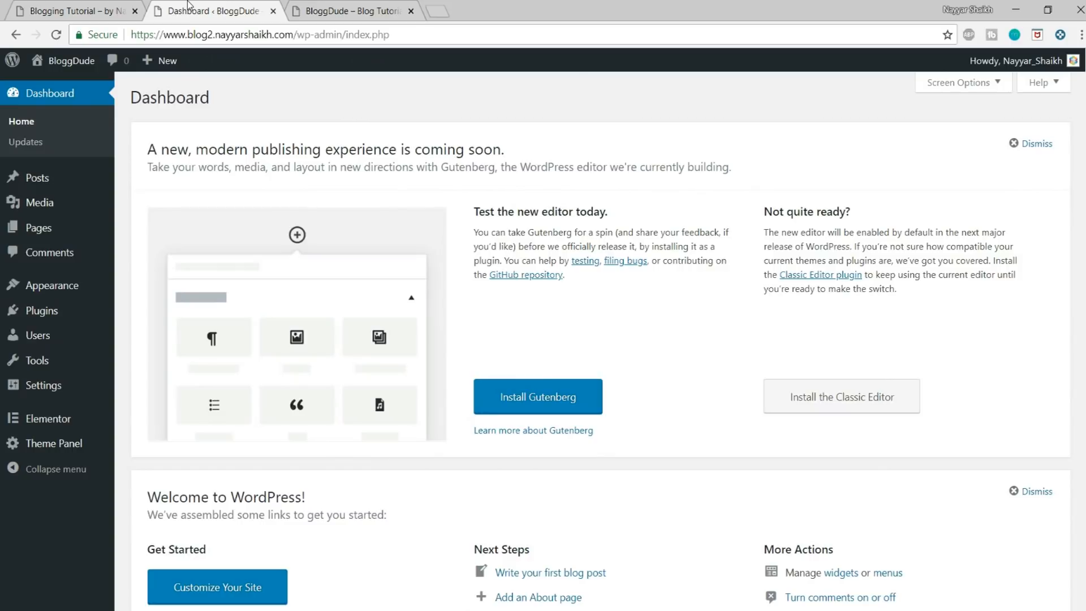
click(102, 10)
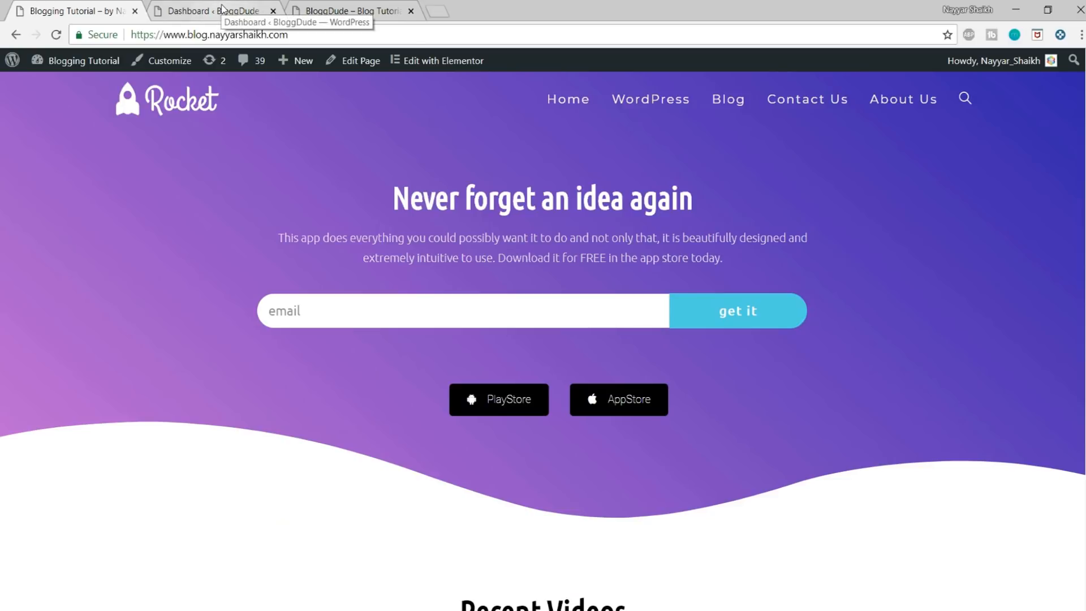
click(222, 10)
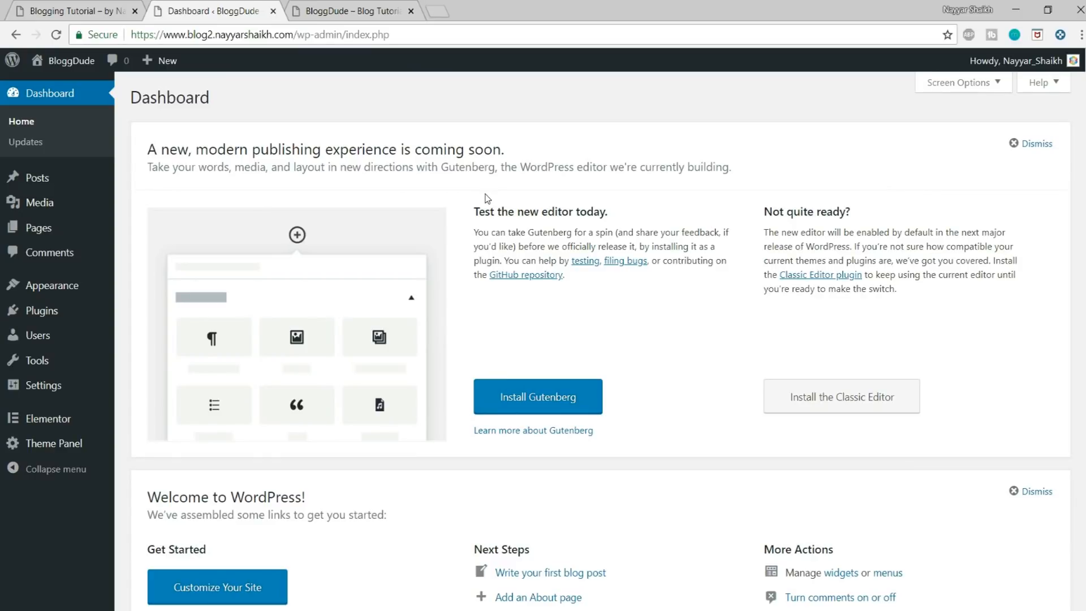
Step: Open bloggdude.com/elementor in a new tab and go to the Elementor Pro pricing plans
click(439, 10)
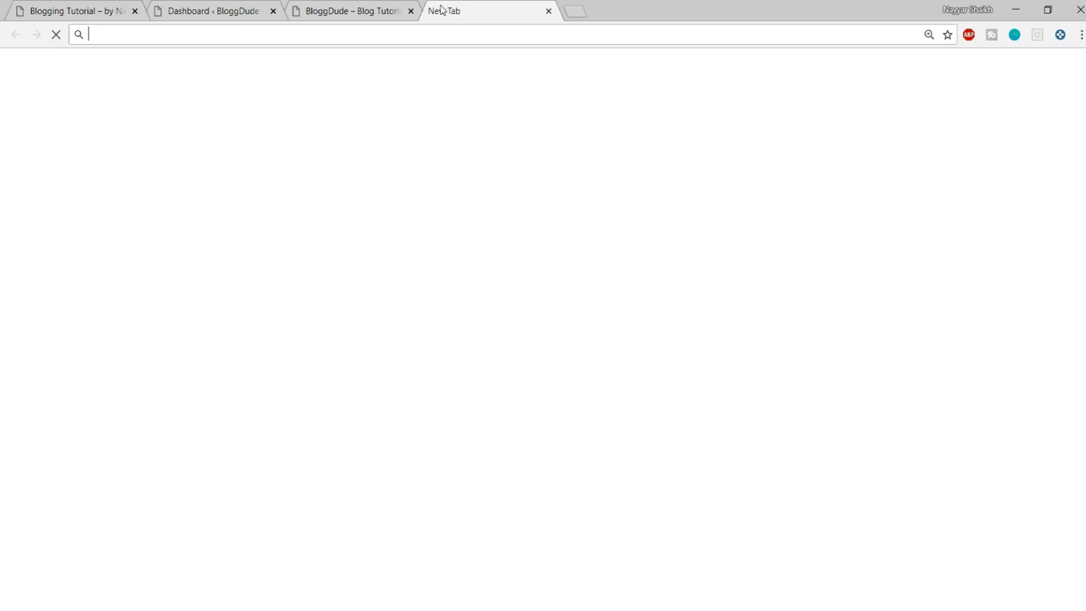
text(bloggdude.com/e)
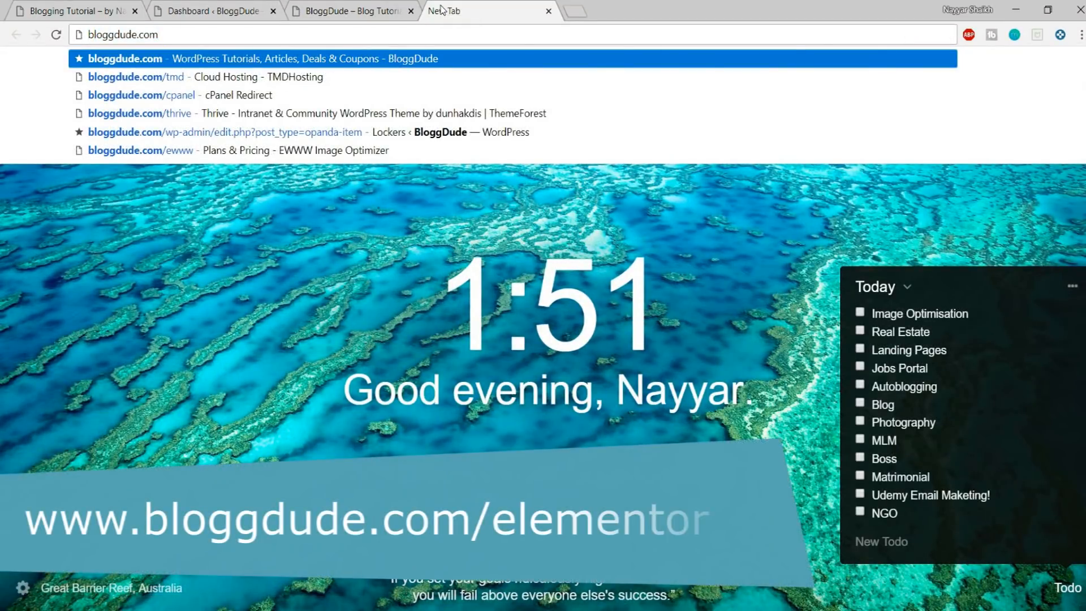
text(l)
key(Return)
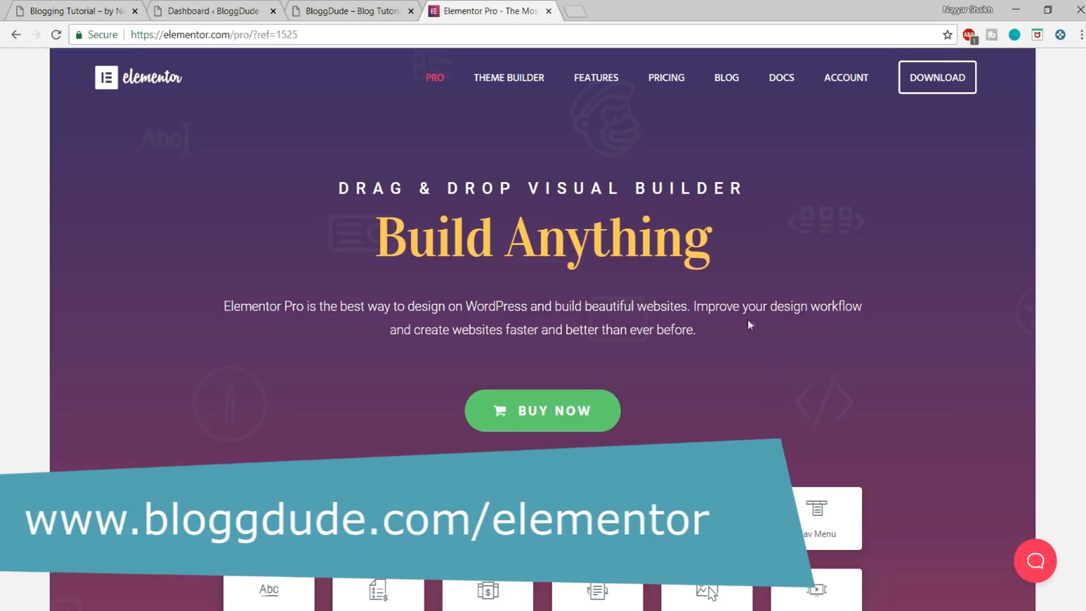
click(575, 408)
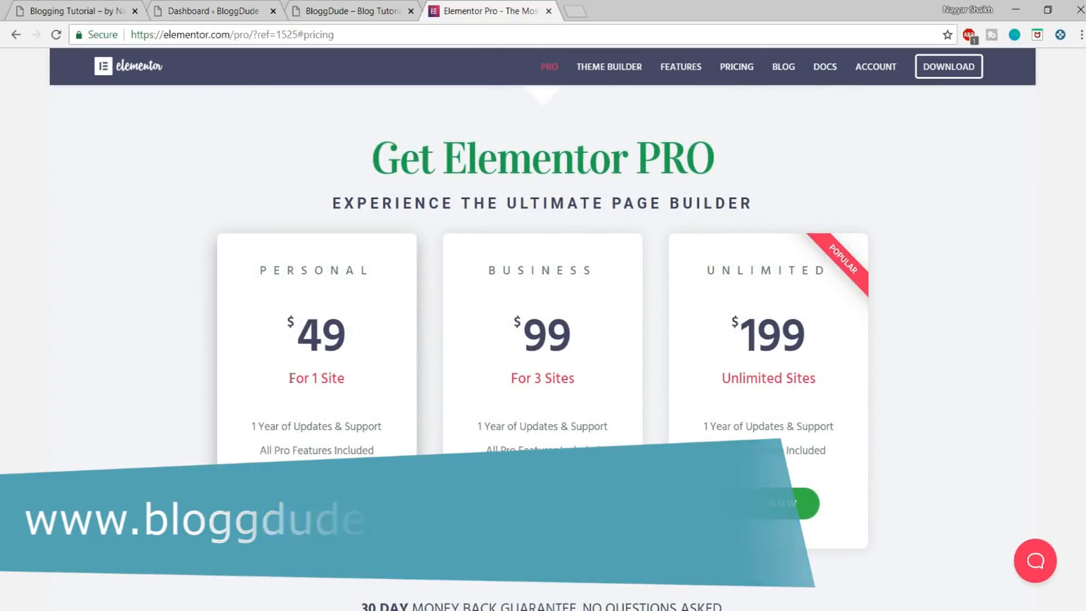
Step: Compare the prices and site limits of the Personal, Business and Unlimited Elementor Pro plans
drag(289, 378, 359, 376)
click(359, 376)
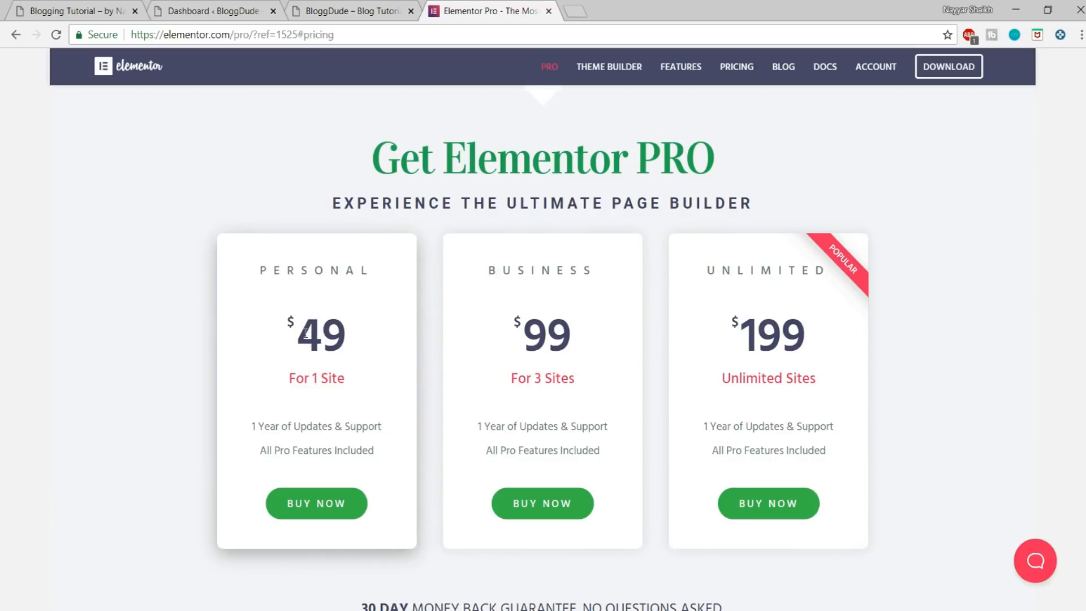
drag(262, 274, 371, 286)
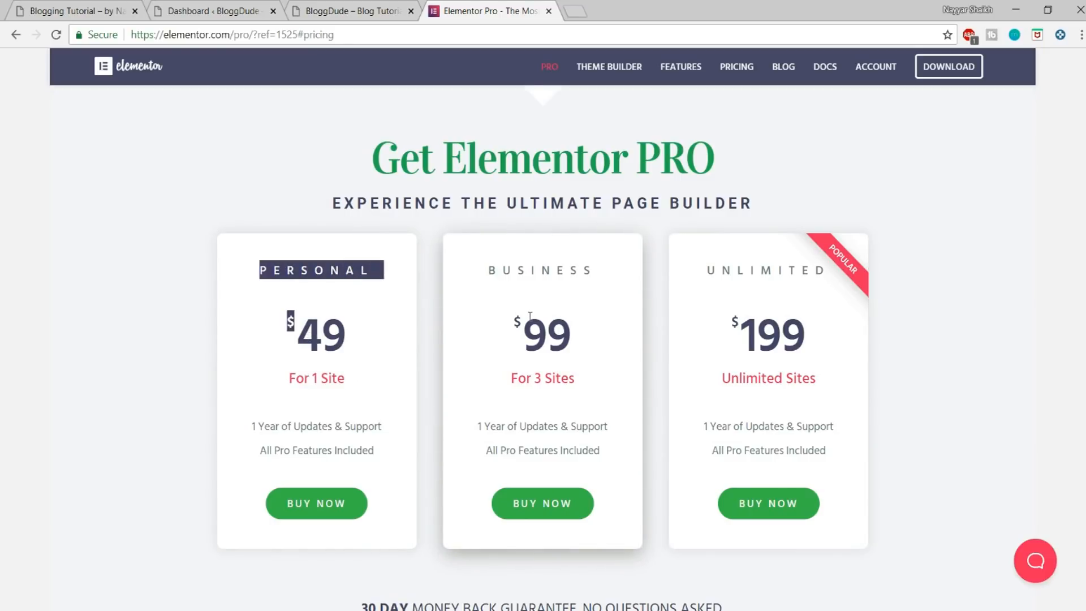
drag(527, 317, 574, 372)
click(574, 371)
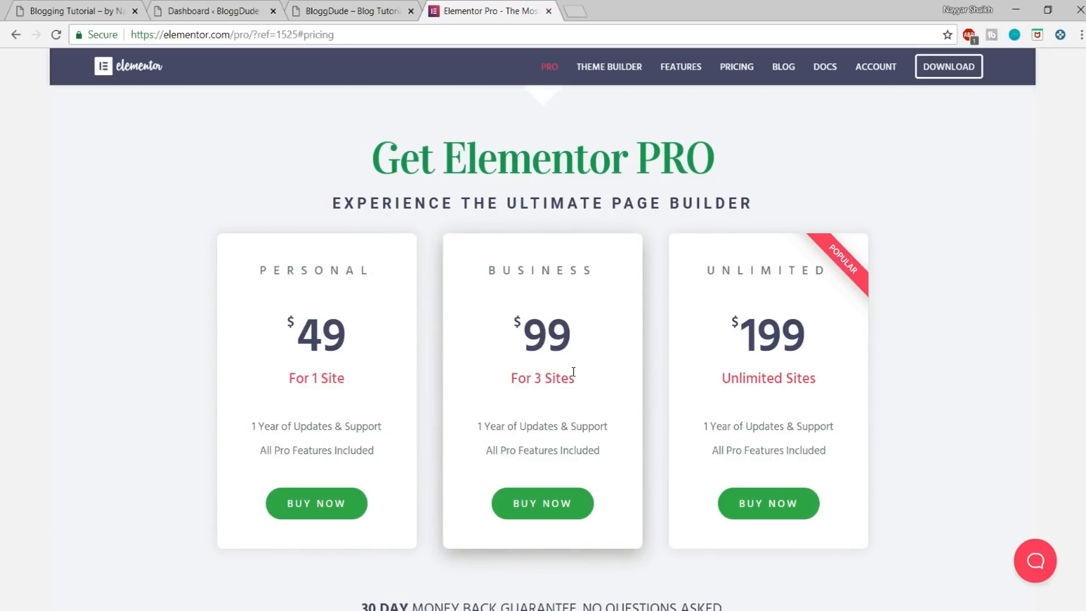
drag(525, 322, 570, 322)
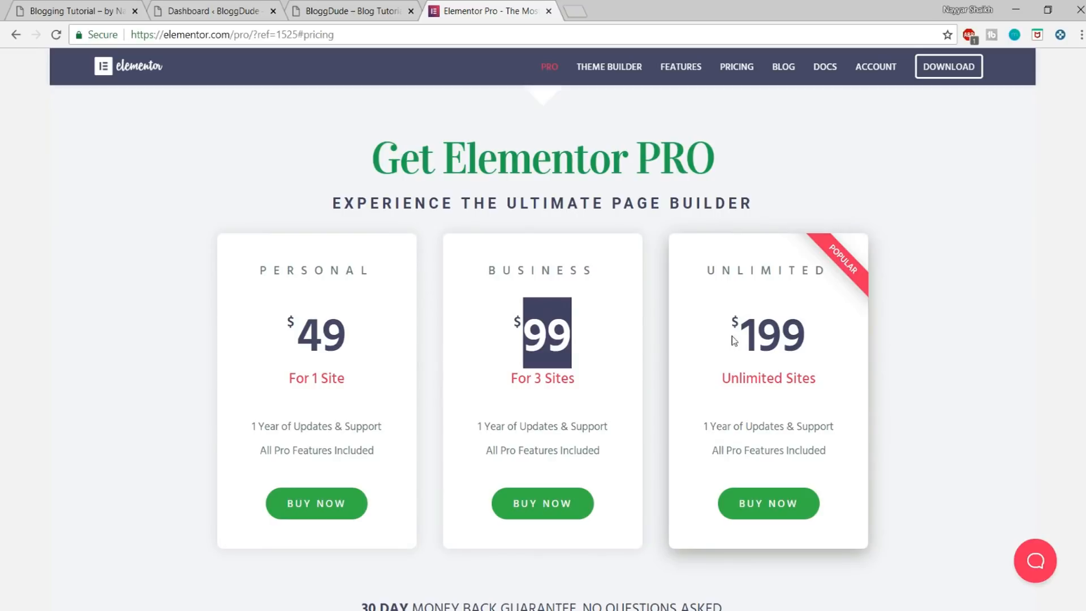
drag(731, 336, 758, 503)
click(839, 344)
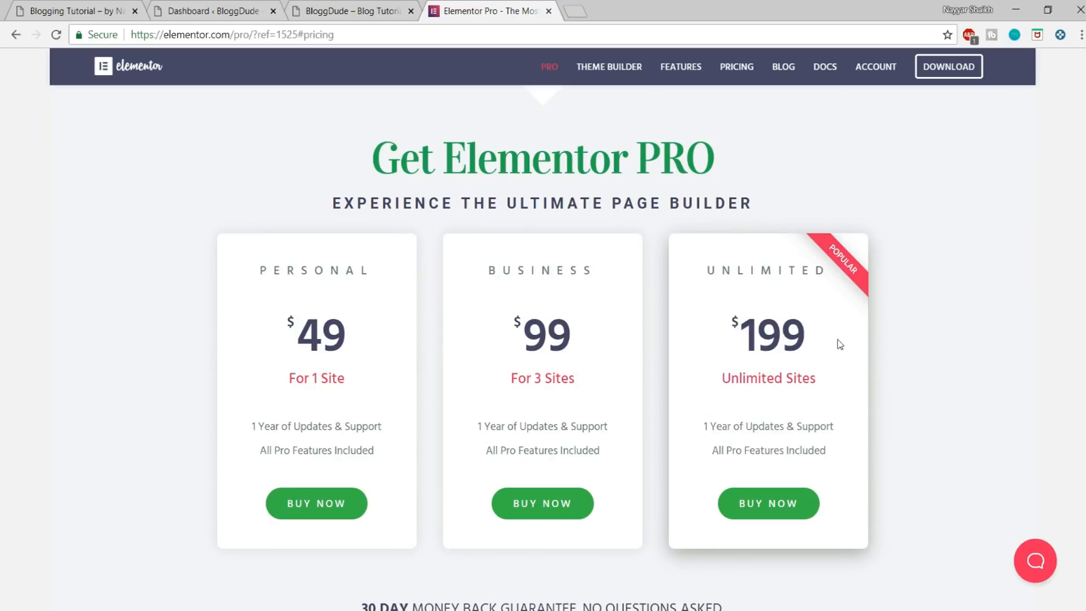
drag(823, 343, 738, 344)
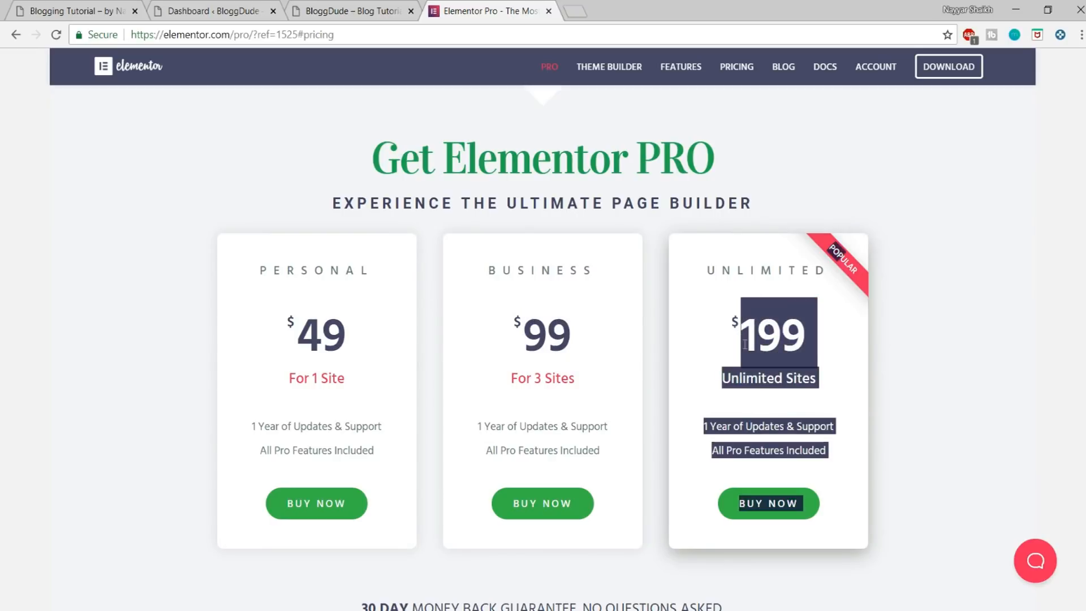
click(815, 336)
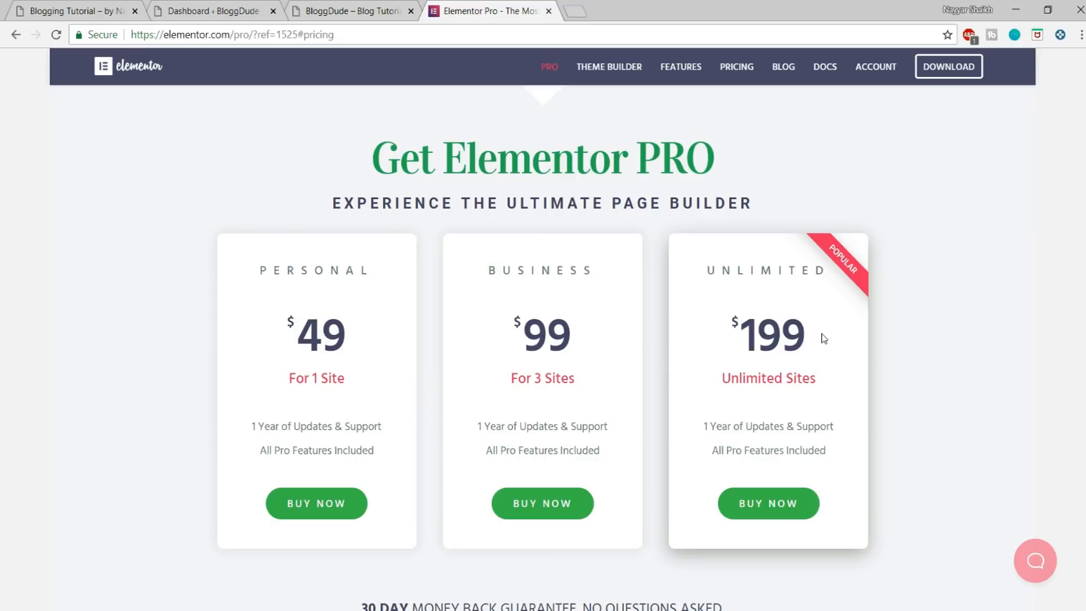
drag(805, 338, 738, 329)
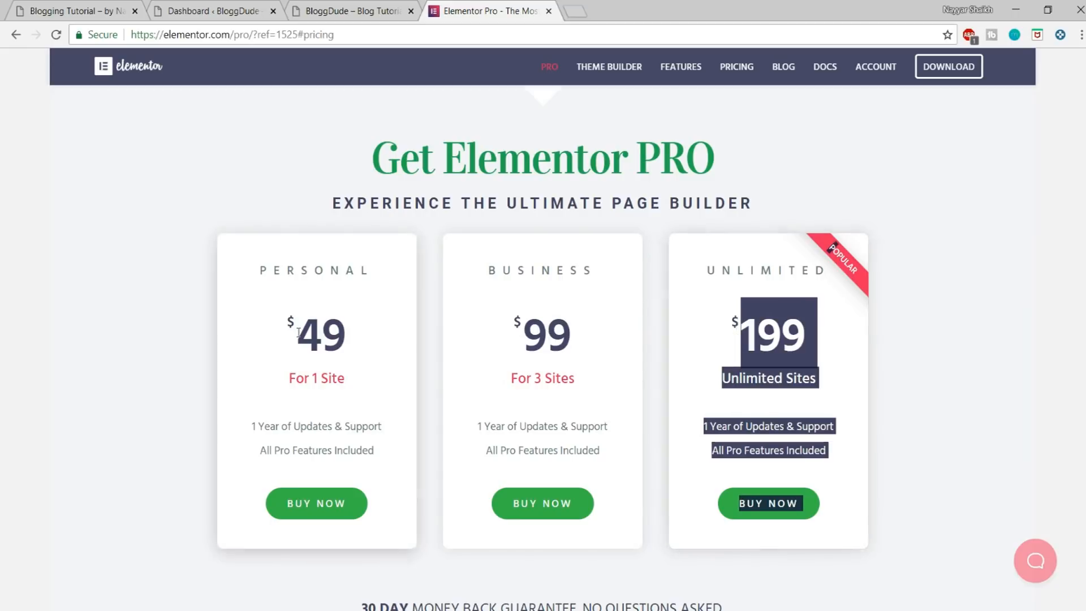
click(316, 339)
drag(343, 338, 279, 345)
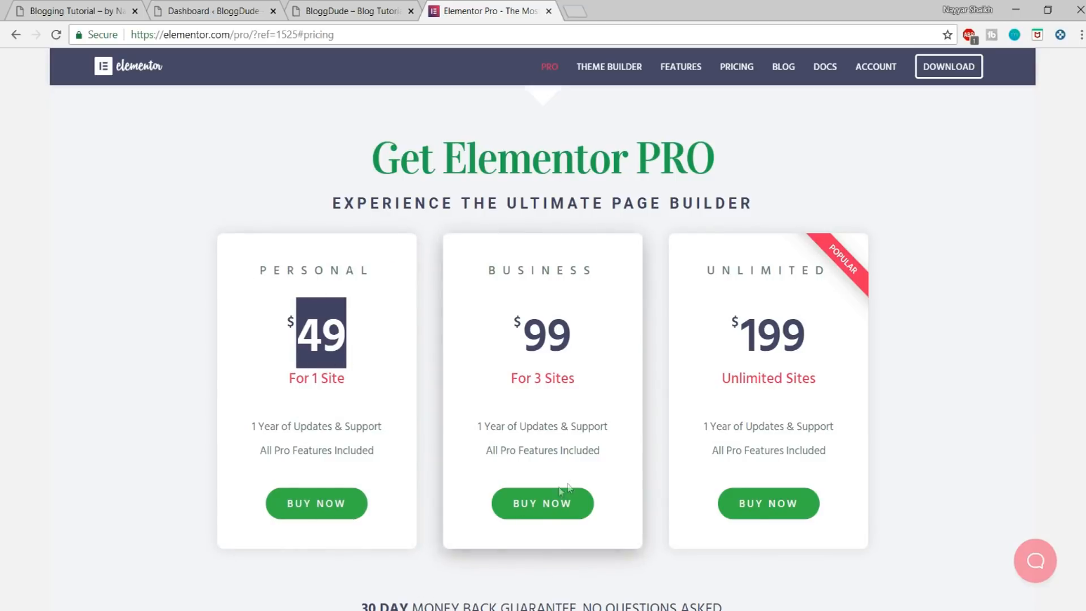
Step: Open the checkout for the Elementor Pro Personal plan and review its order summary, payment methods and personal info form
click(316, 509)
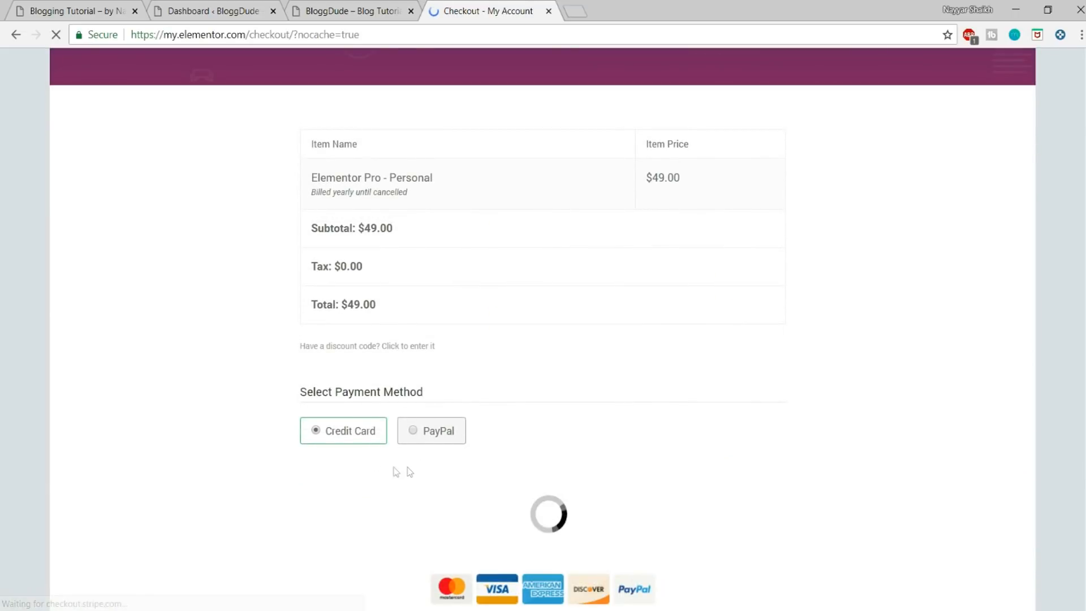
scroll(337, 440, down, 3)
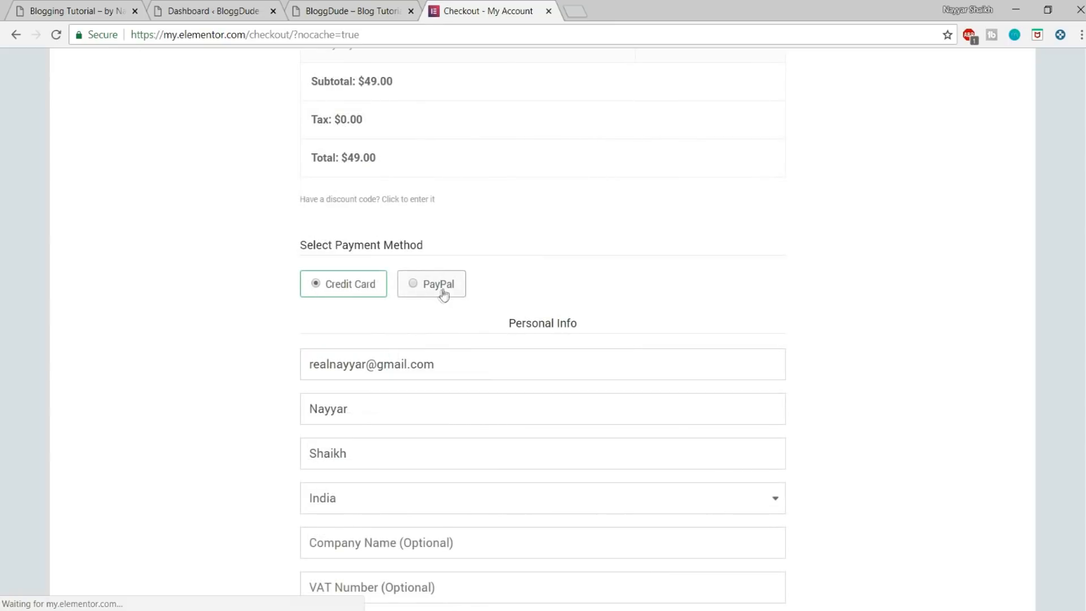
scroll(674, 434, up, 3)
scroll(701, 376, down, 8)
scroll(699, 392, up, 10)
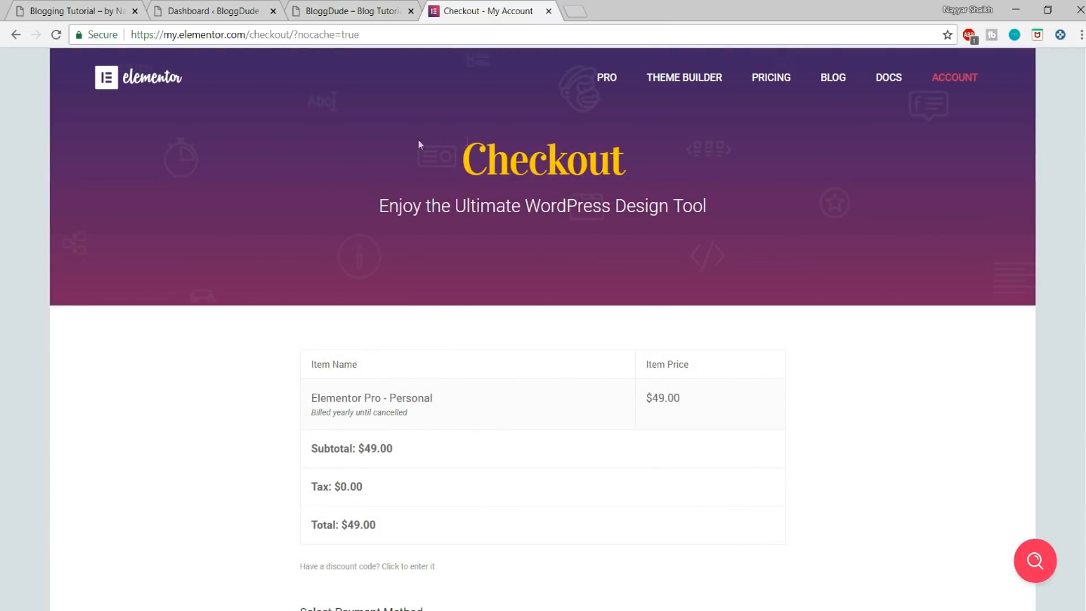
Step: Go to the my.elementor.com account page and view the plan and license details
drag(249, 35, 361, 35)
key(BackSpace)
key(Return)
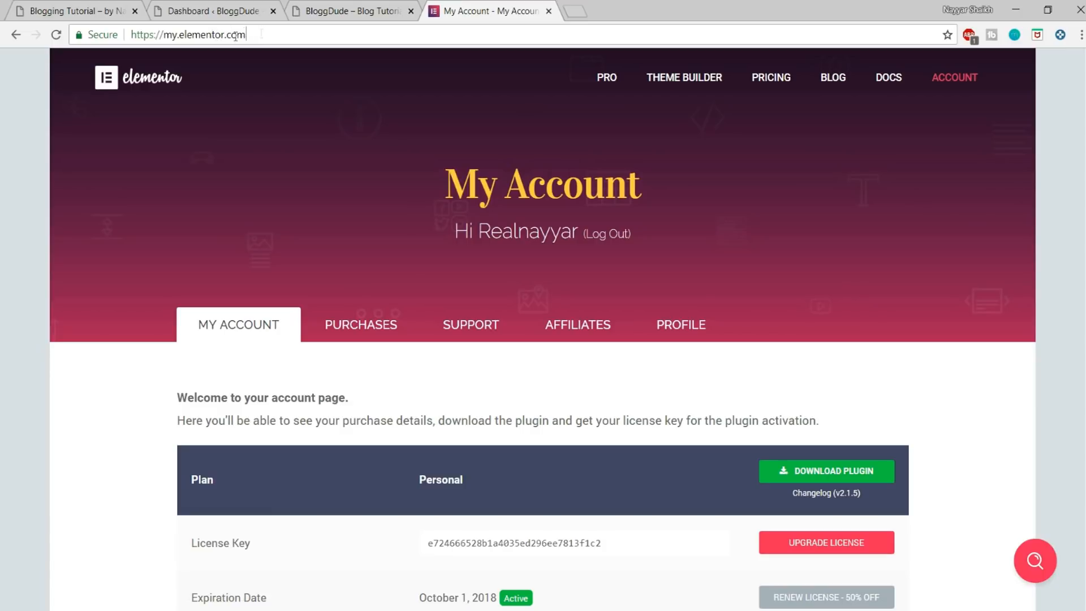
click(261, 34)
click(151, 212)
scroll(972, 257, down, 6)
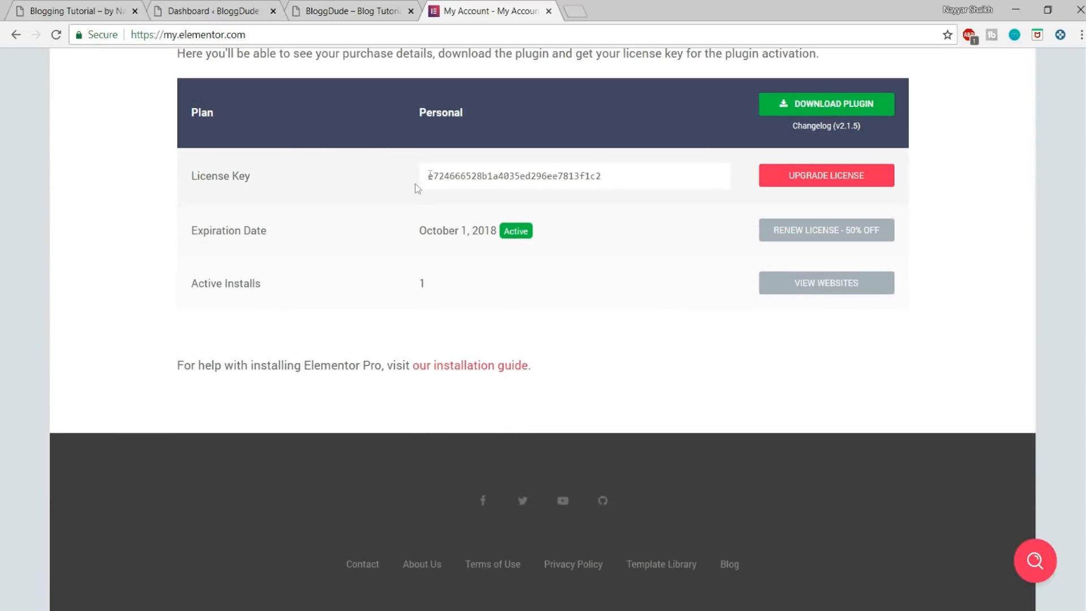
Step: Open the websites activated under the Elementor Pro license and deactivate the listed blog site
click(445, 177)
click(473, 307)
click(801, 288)
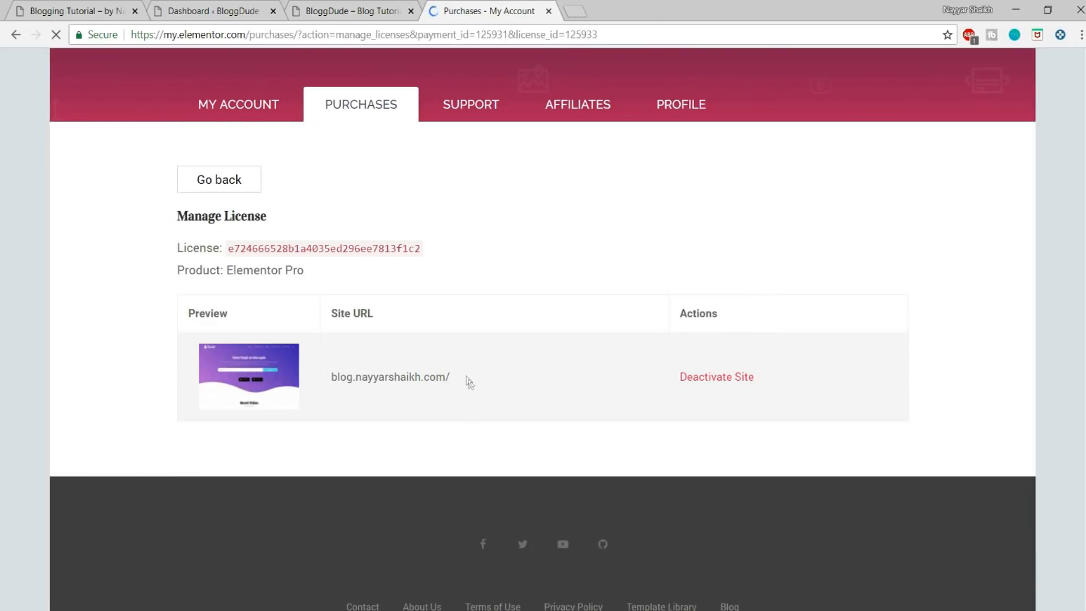
drag(467, 380, 317, 376)
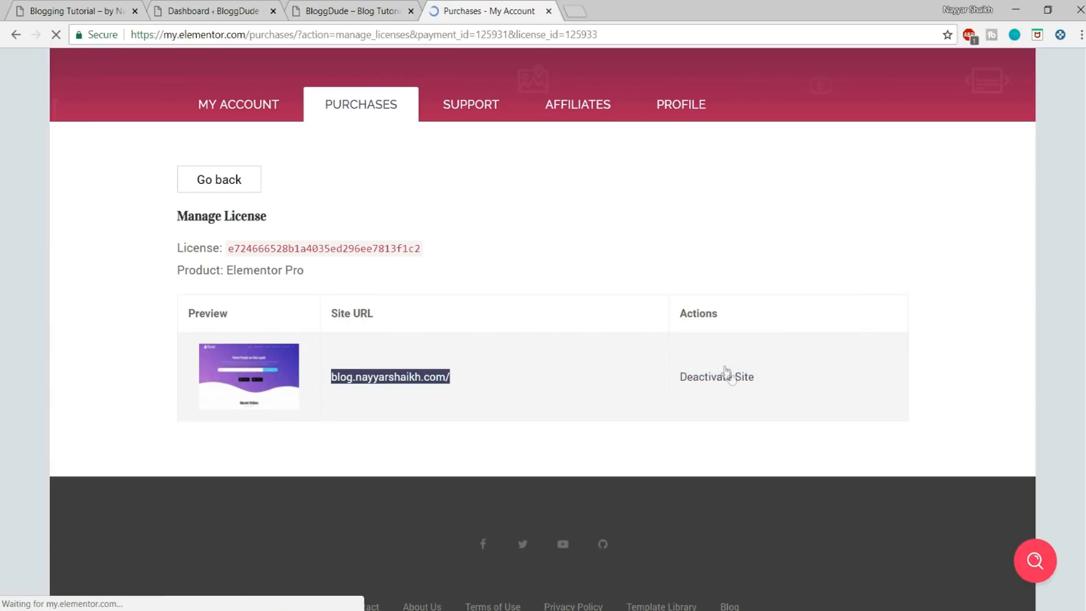
Step: Copy the BloggDude site's root URL from its dashboard address and add it as an authorized site for the Elementor Pro license
click(212, 6)
drag(297, 34, 131, 35)
key(ctrl+c)
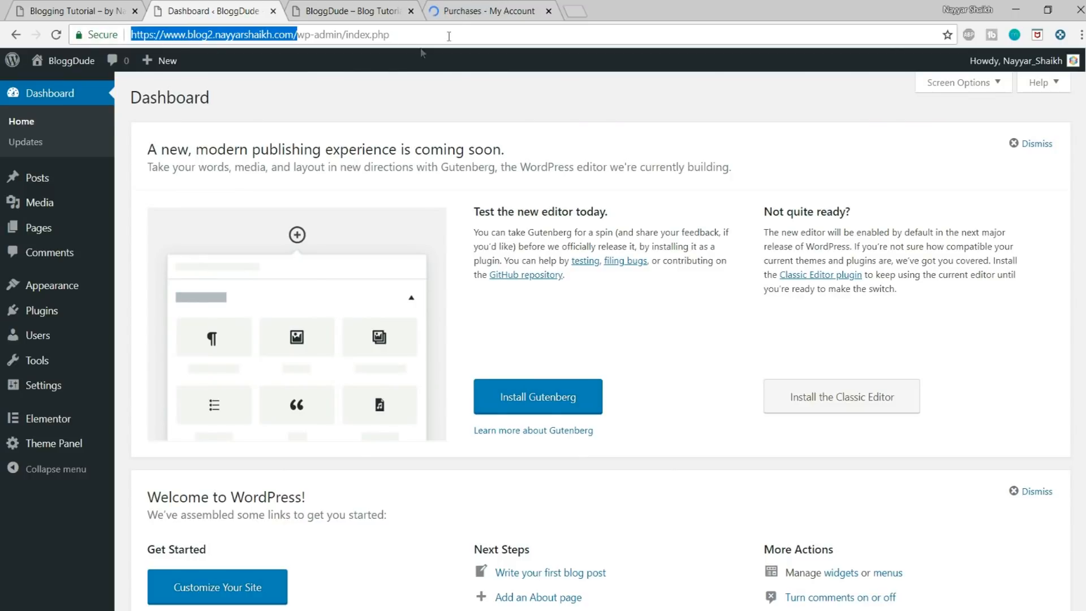
click(475, 7)
scroll(498, 418, down, 5)
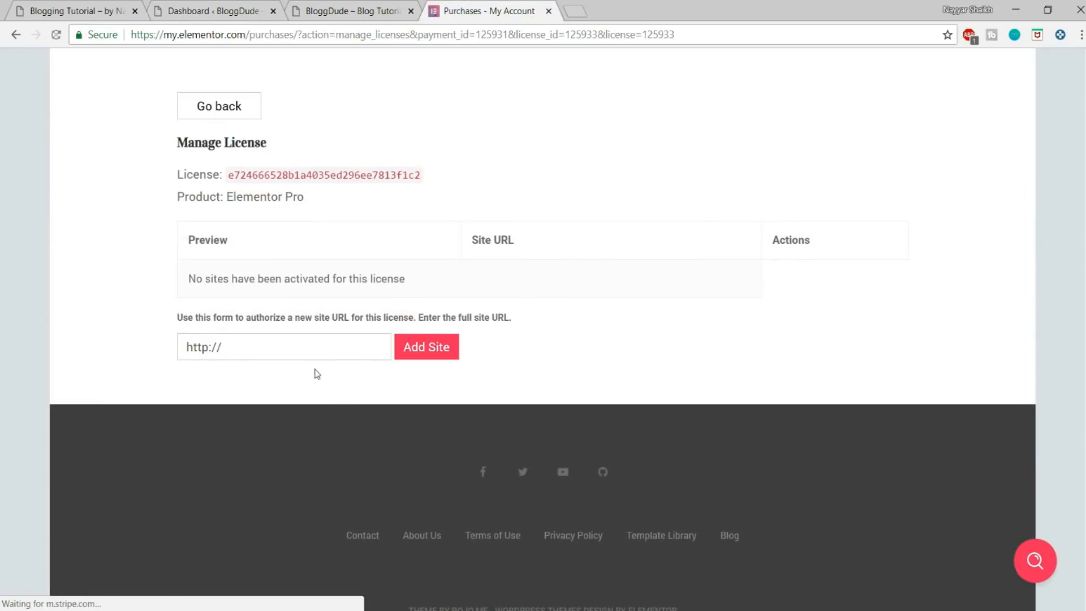
click(313, 354)
key(ctrl+a)
key(ctrl+v)
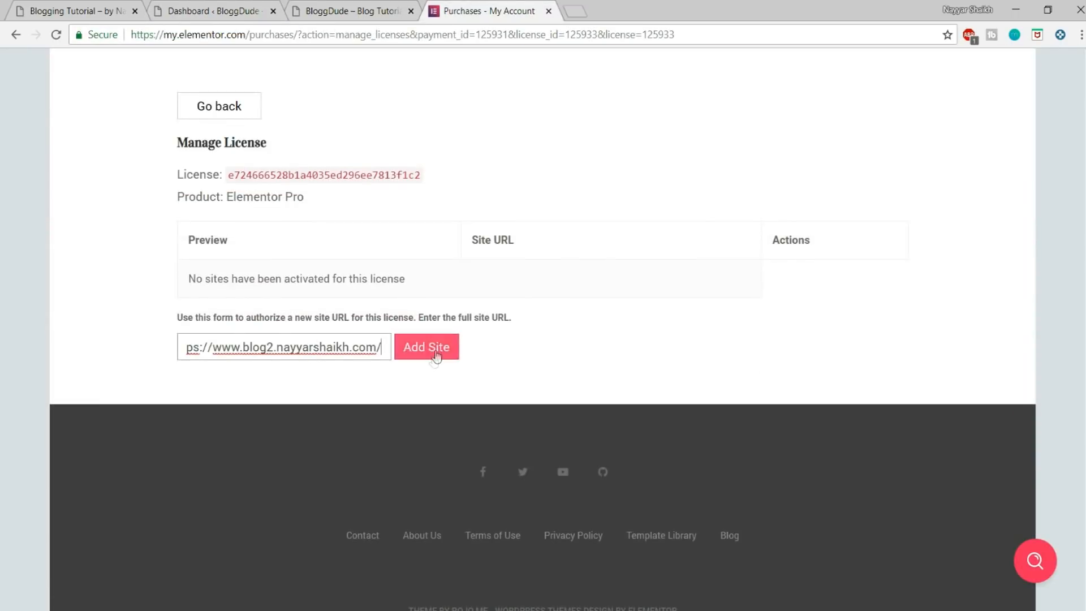
click(434, 359)
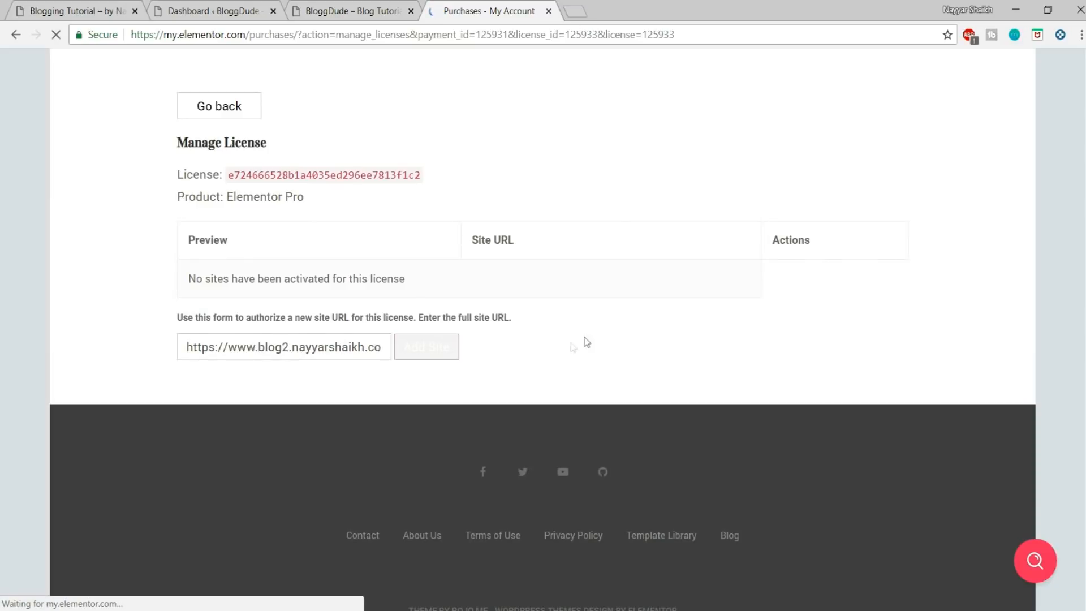
scroll(340, 334, up, 4)
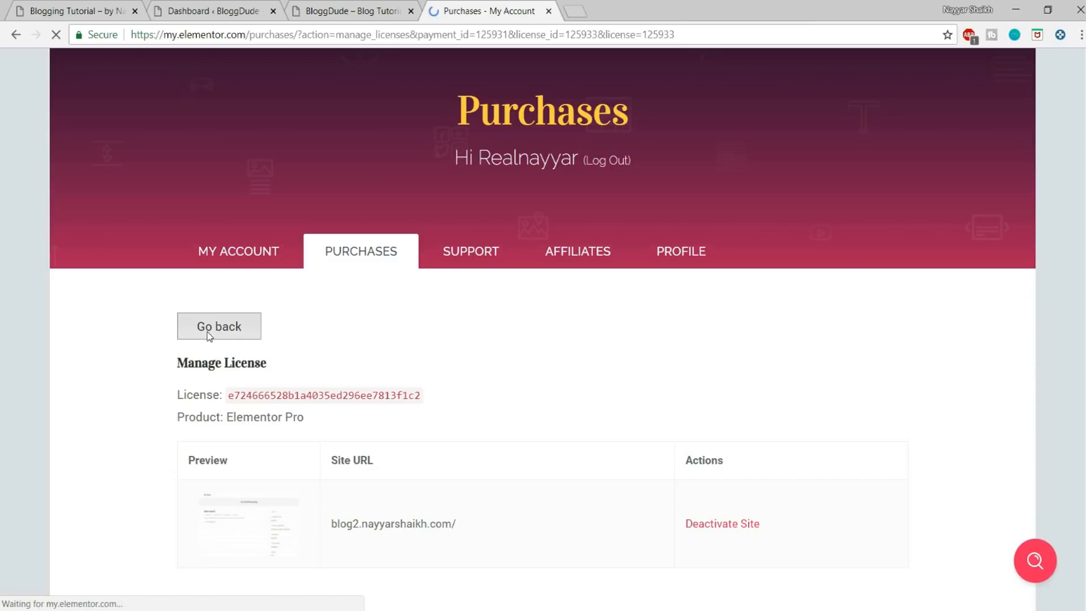
Step: Return to the Elementor account overview and start downloading the Elementor Pro plugin
click(209, 336)
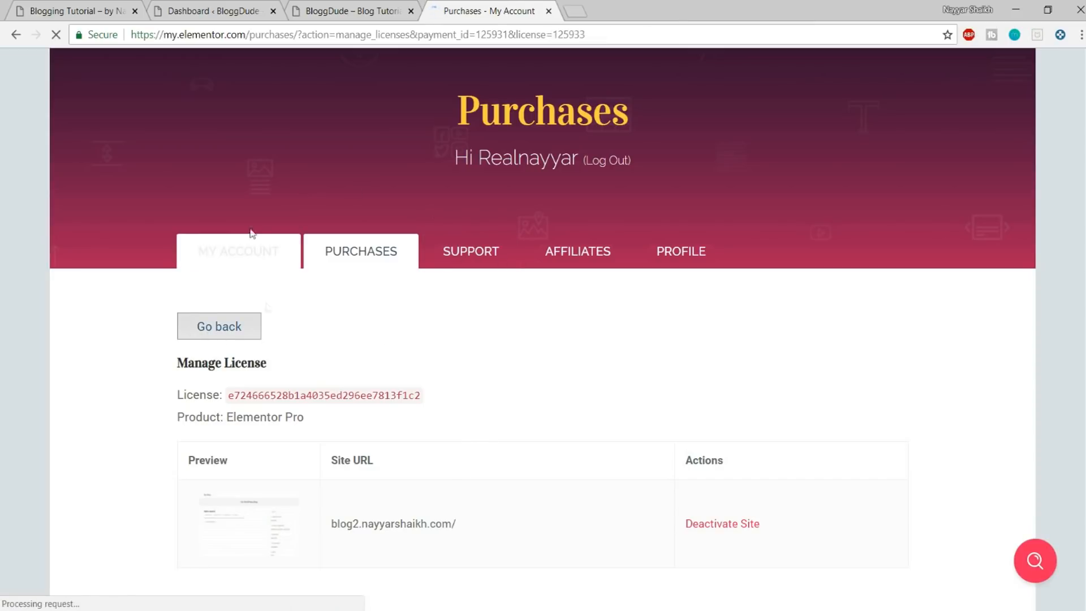
scroll(383, 323, down, 1)
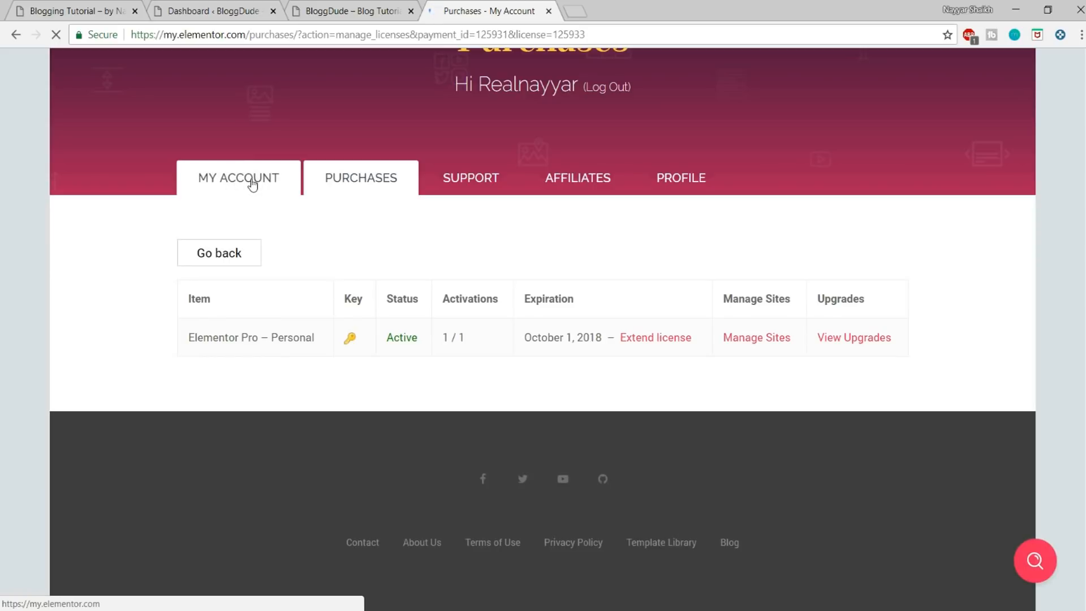
click(229, 191)
scroll(878, 376, down, 3)
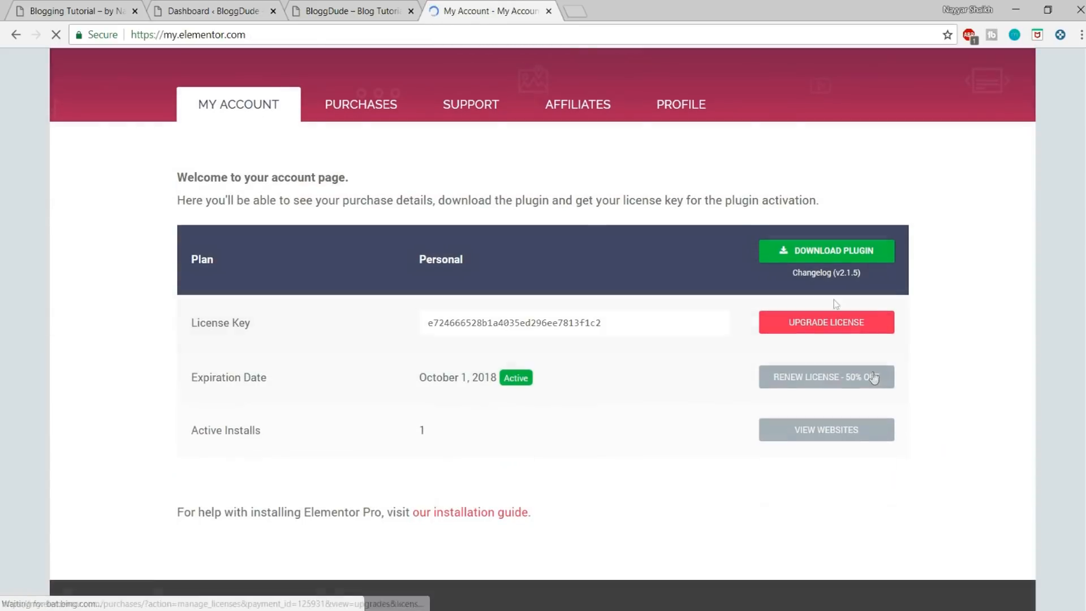
click(794, 256)
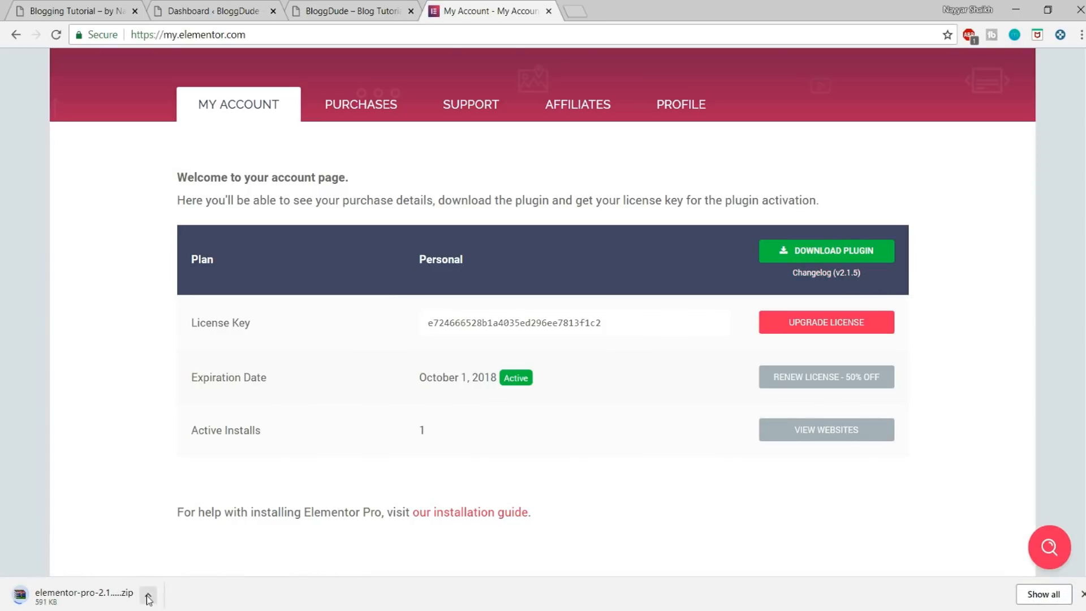
Step: Cancel the Elementor Pro plugin download and dismiss the browser's download bar
click(148, 594)
click(189, 568)
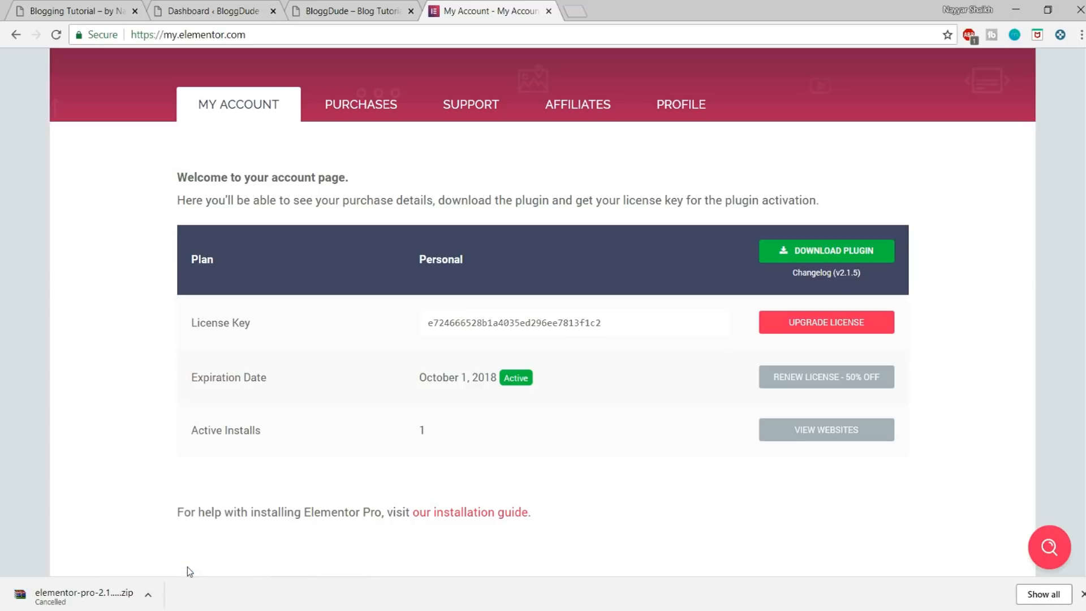
click(1081, 594)
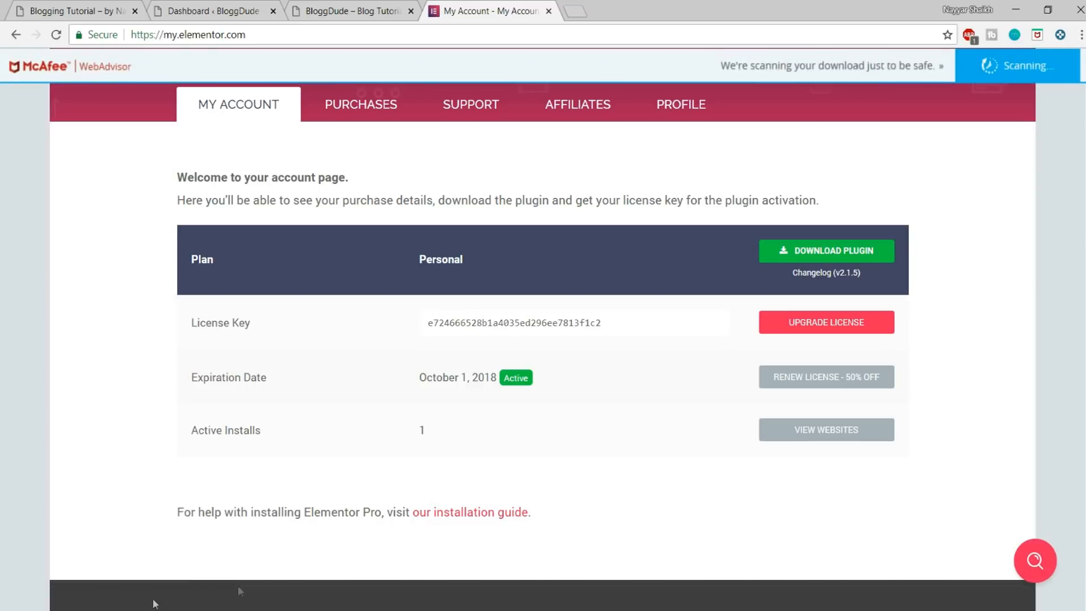
Step: Switch to File Explorer, locate the elementor-pro-2.1.5 archive in the Blog folder, and return to Chrome
key(alt+Tab)
click(192, 237)
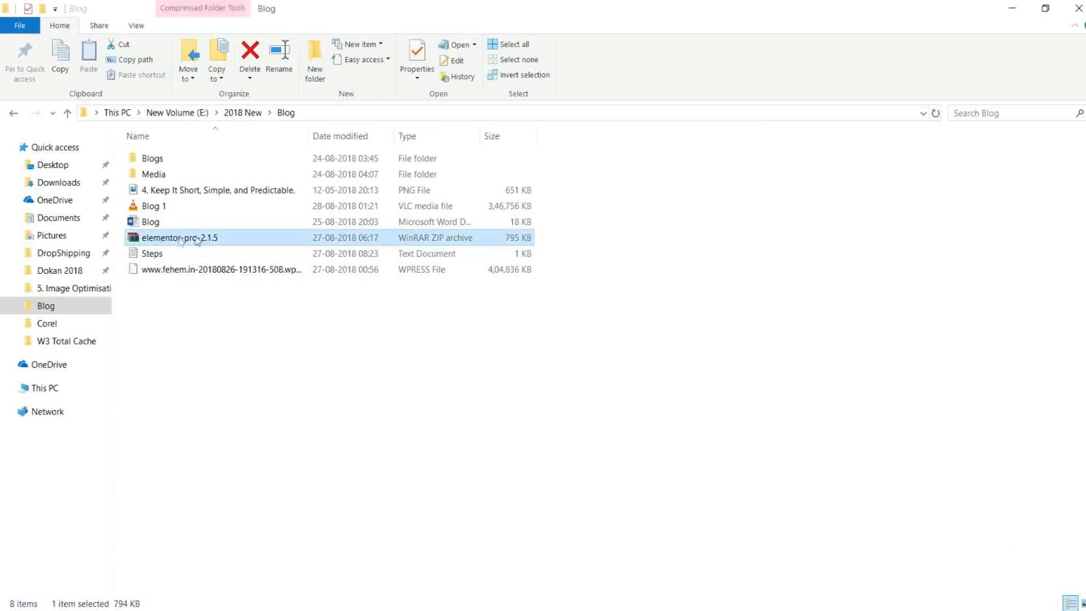
key(alt+Tab)
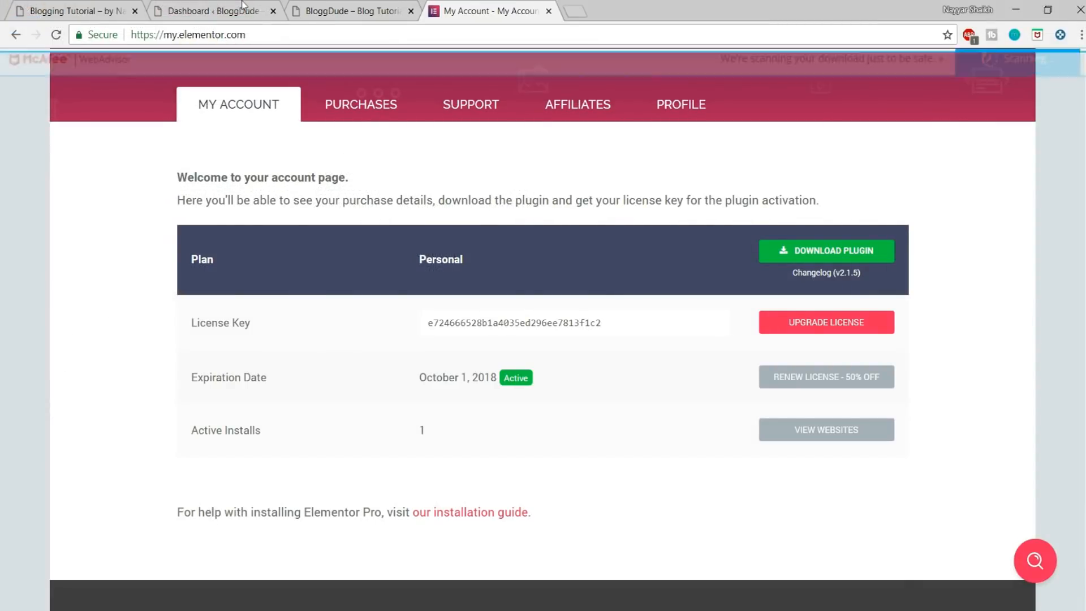
Step: Go to the Add Plugins page of the BloggDude dashboard and open the form for uploading a plugin zip
click(232, 6)
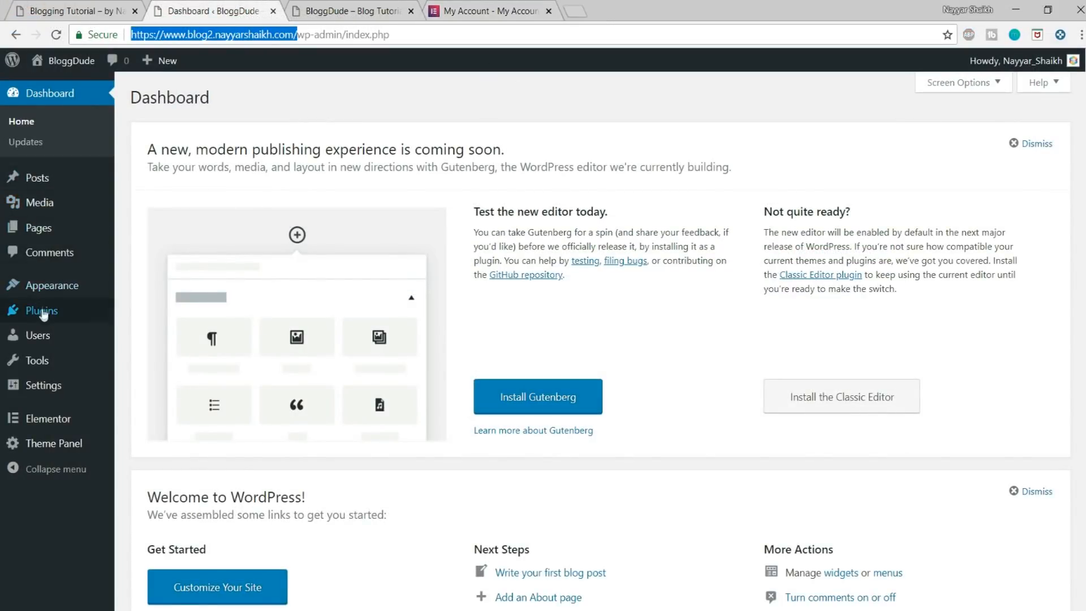
mouse_move(56, 310)
click(164, 336)
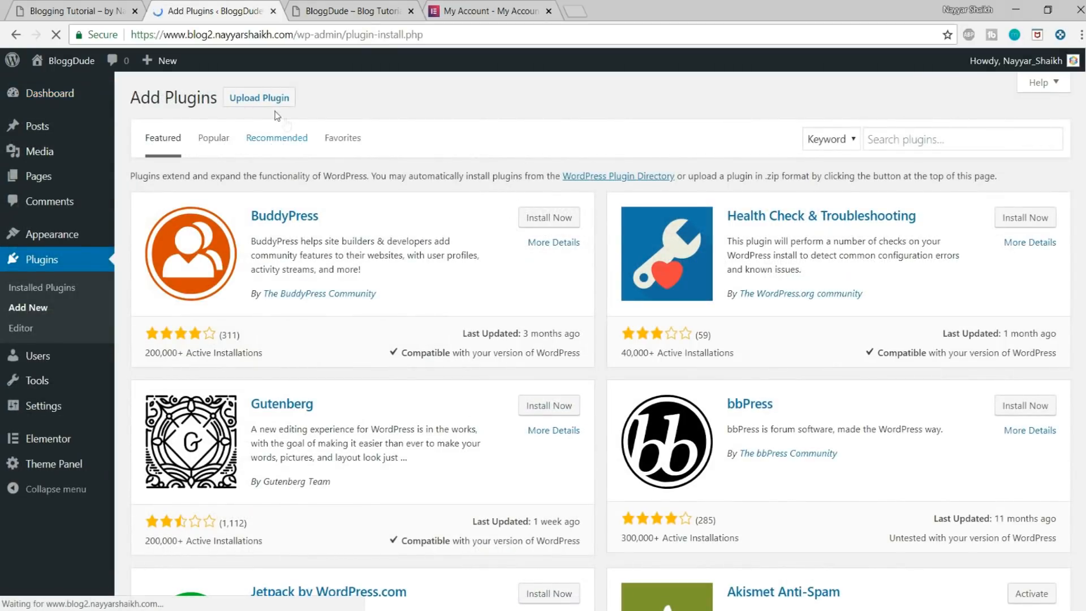
click(885, 138)
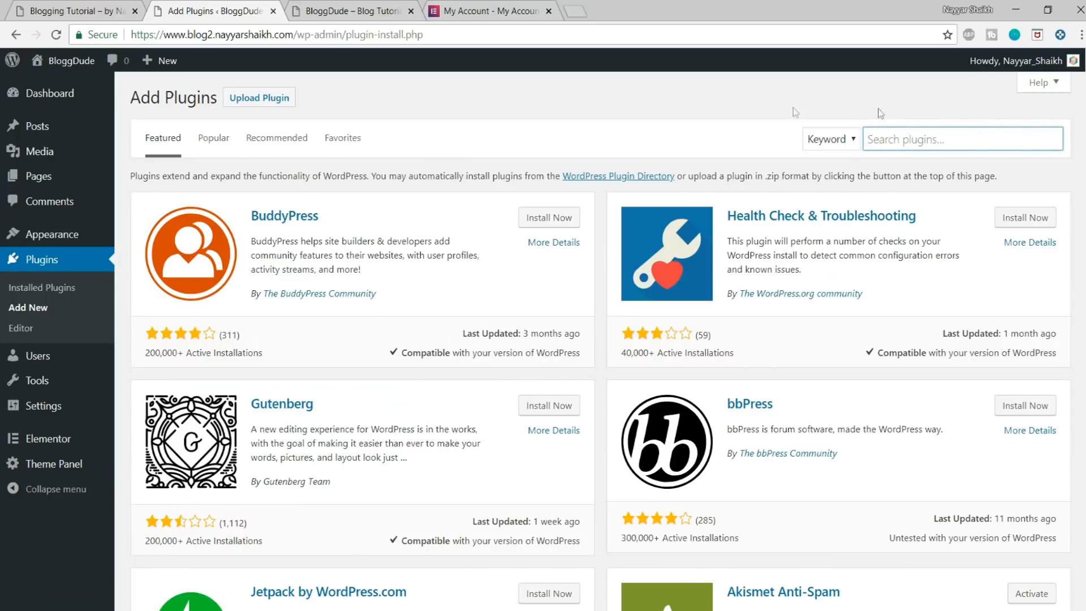
click(275, 108)
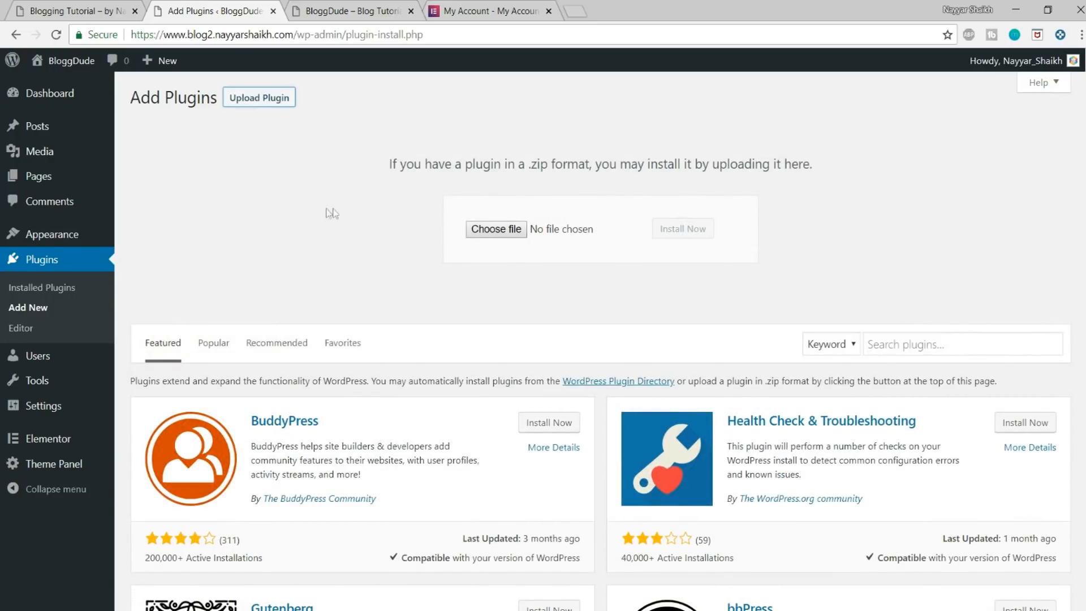
Step: Upload the elementor-pro-2.1.5 archive from the Blog folder, then install and activate the plugin
click(511, 237)
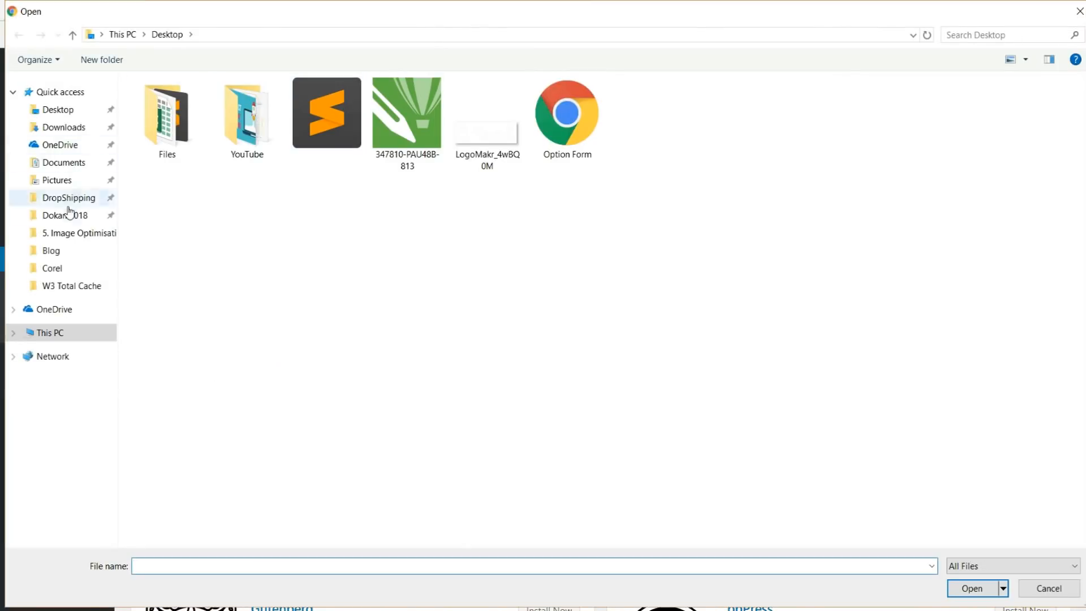
click(57, 251)
click(223, 181)
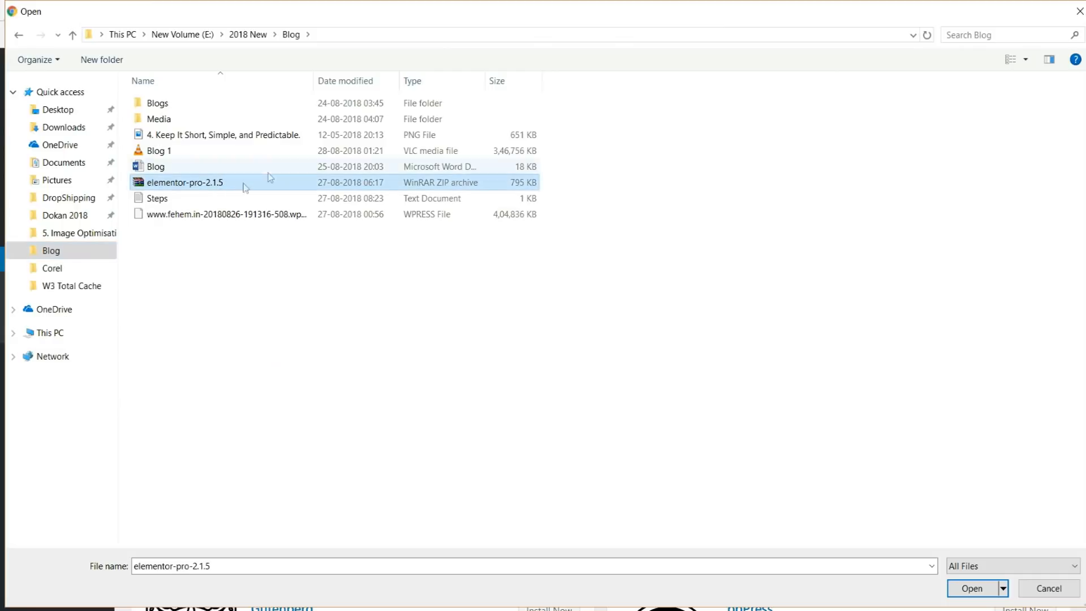
click(964, 595)
click(685, 229)
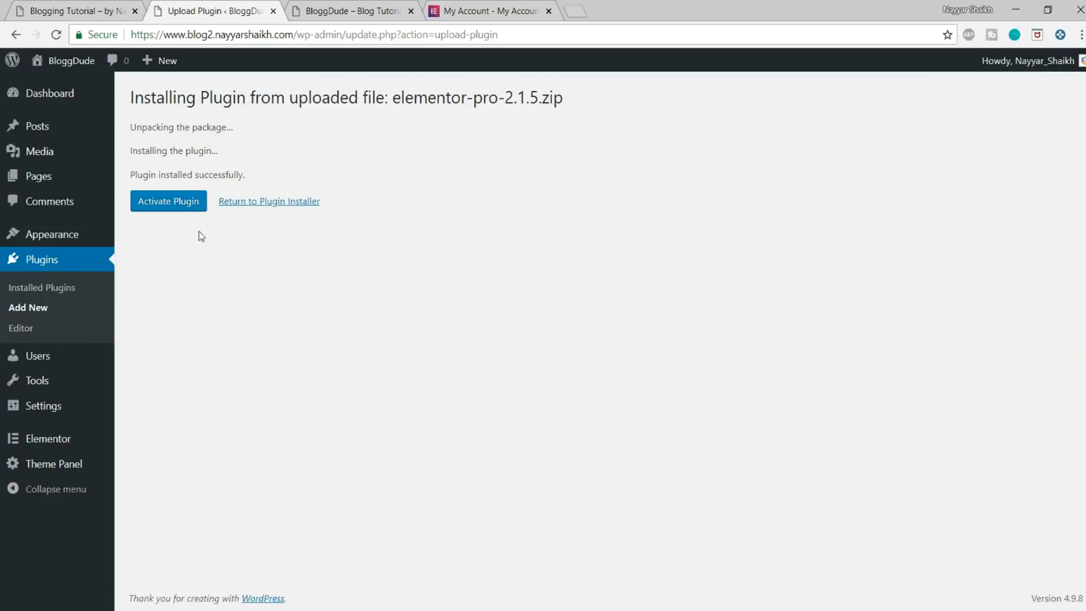
click(180, 204)
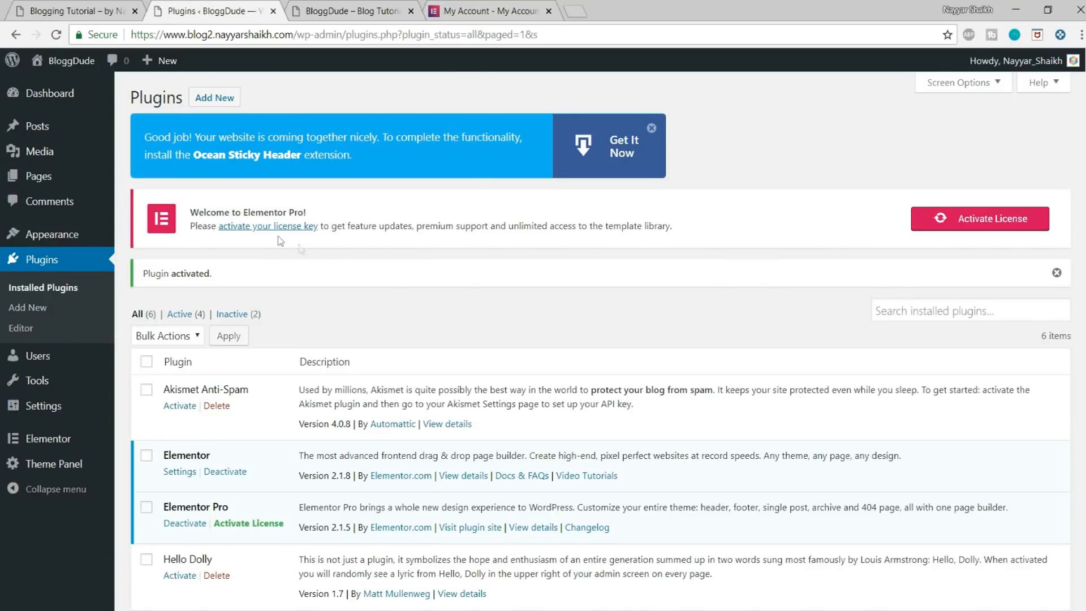
Step: Copy the license key from the Elementor account page into the Elementor Pro license settings and activate it
click(976, 225)
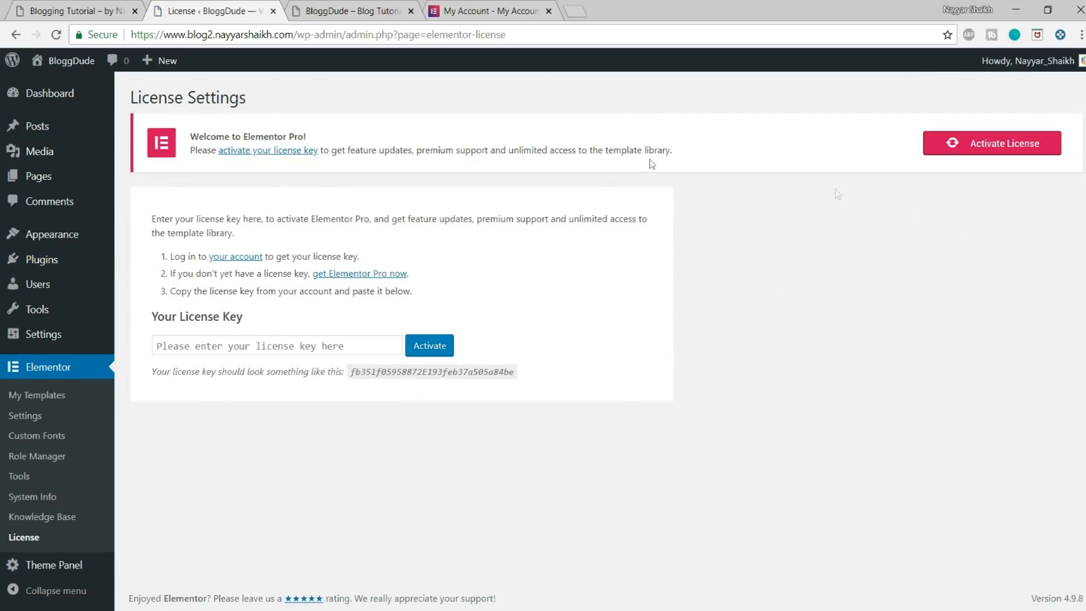
click(491, 7)
drag(616, 323, 412, 311)
key(ctrl+c)
click(237, 11)
click(317, 345)
key(ctrl+v)
click(418, 355)
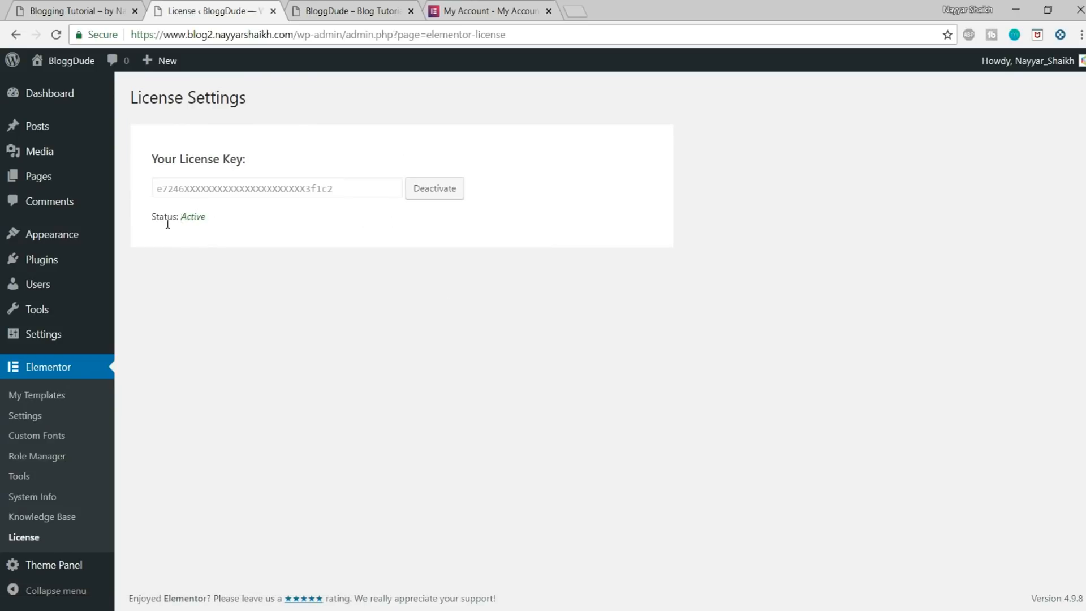
Step: Check the license status, review the license key on the Elementor account page, and close that account page
mouse_move(152, 216)
mouse_down()
mouse_move(225, 219)
mouse_move(164, 217)
mouse_up()
click(222, 218)
click(181, 218)
click(521, 8)
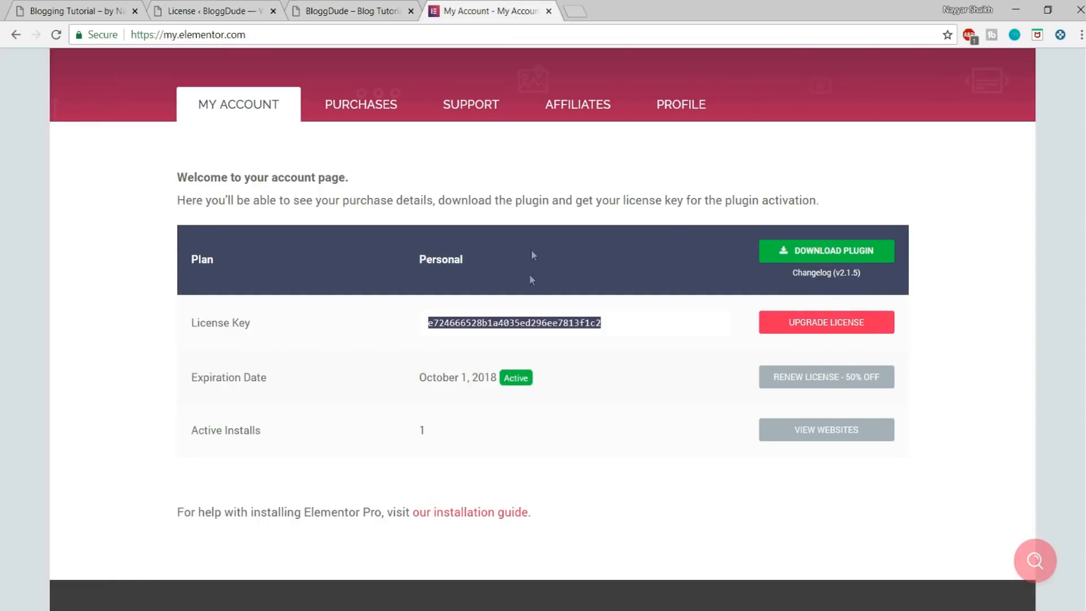
click(524, 294)
drag(417, 322, 600, 323)
click(642, 320)
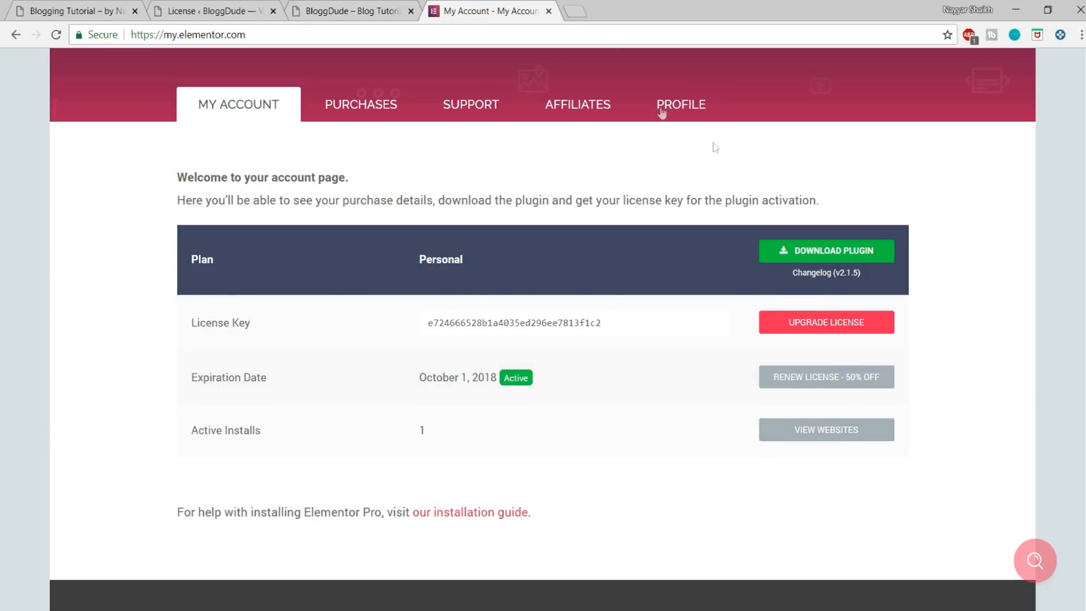
key(ctrl+w)
click(219, 9)
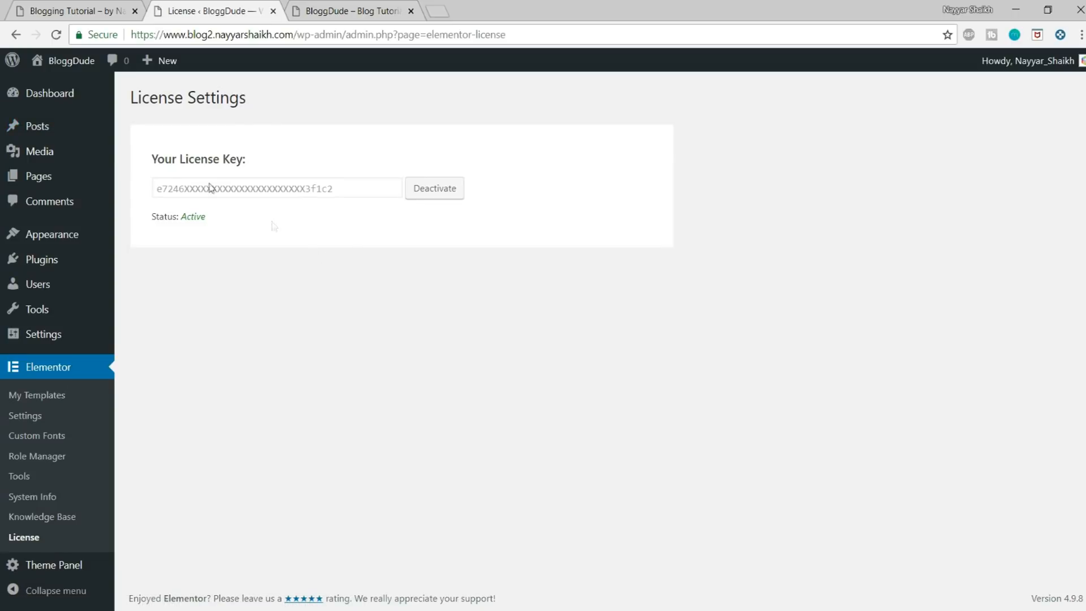
Step: Look over the Blogging Tutorial reference site's home page and return to the BloggDude dashboard
click(51, 7)
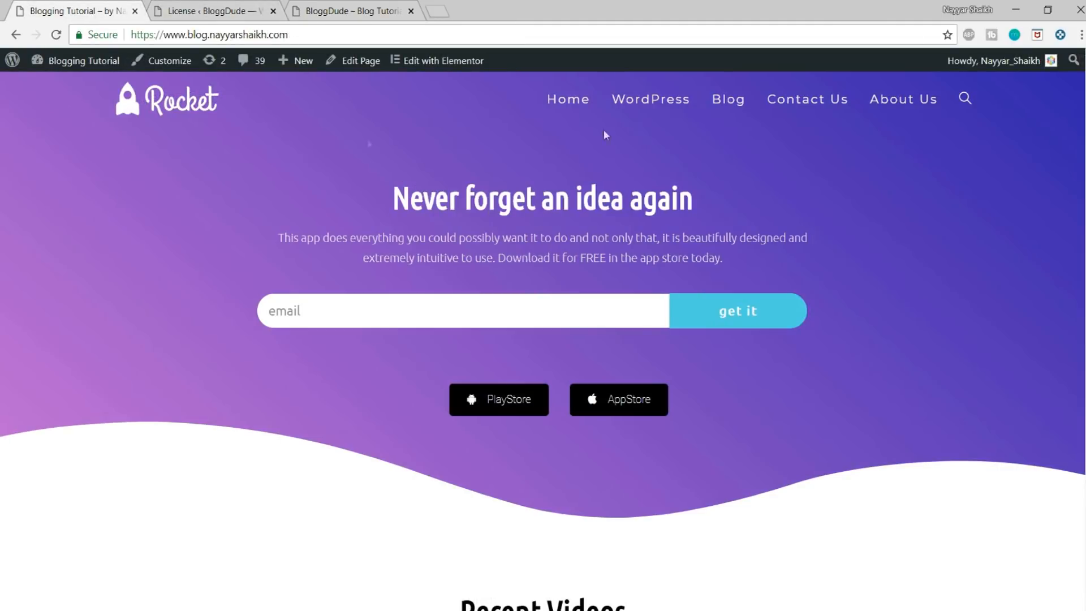
scroll(543, 339, down, 20)
scroll(543, 339, up, 20)
click(226, 11)
Step: Create a new page titled Home and publish it
mouse_move(42, 182)
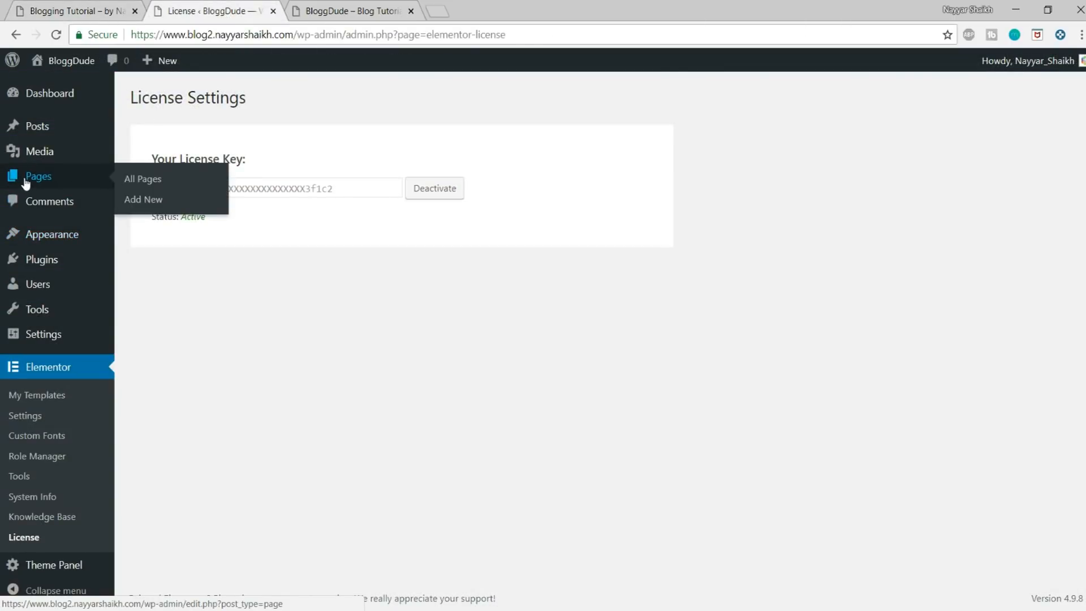
click(150, 201)
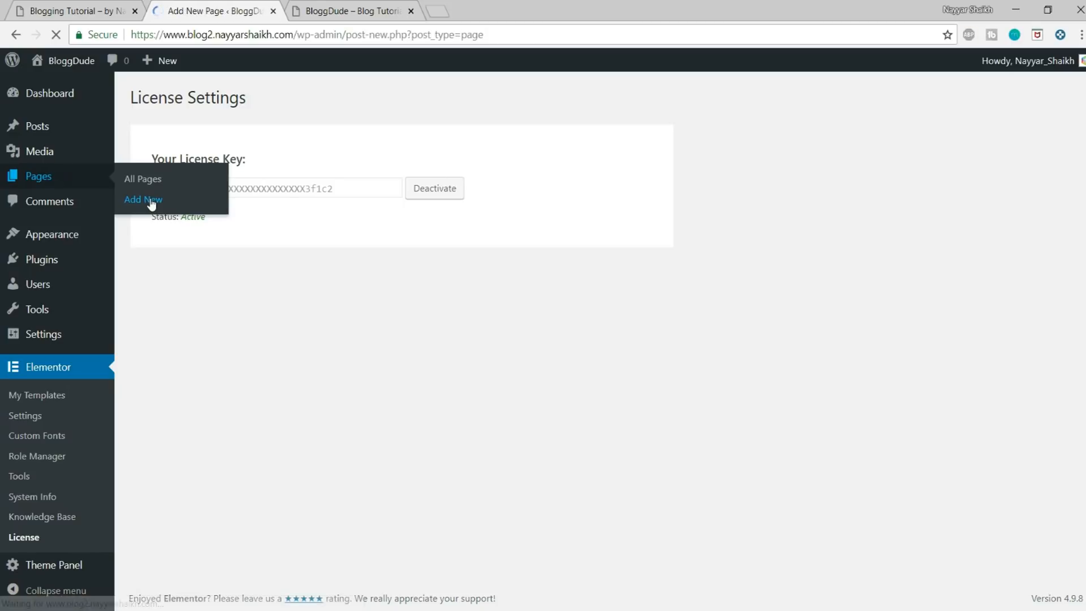
text(Home)
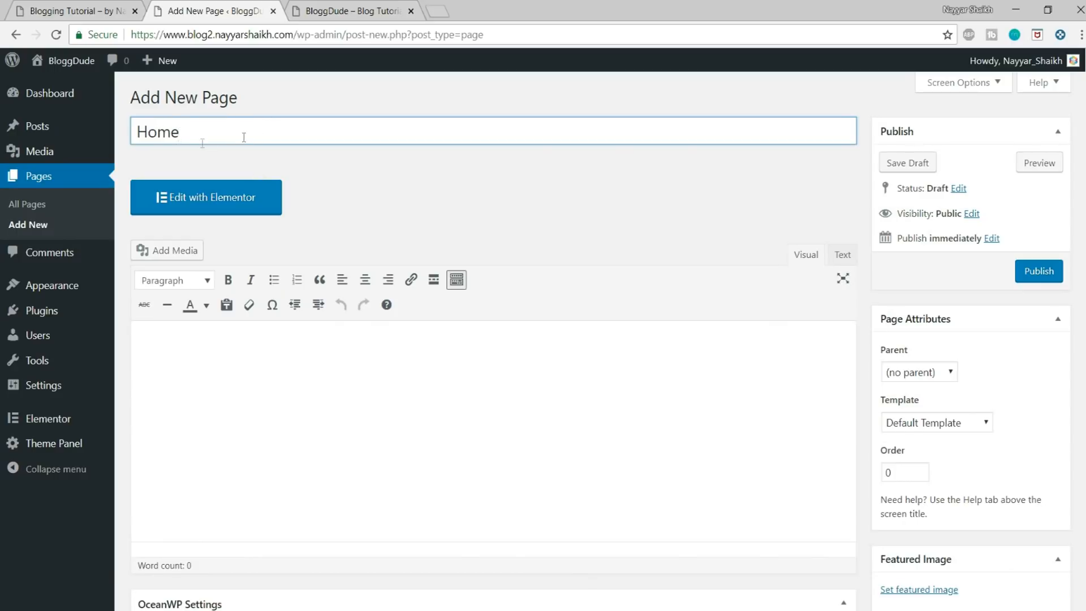
click(1031, 278)
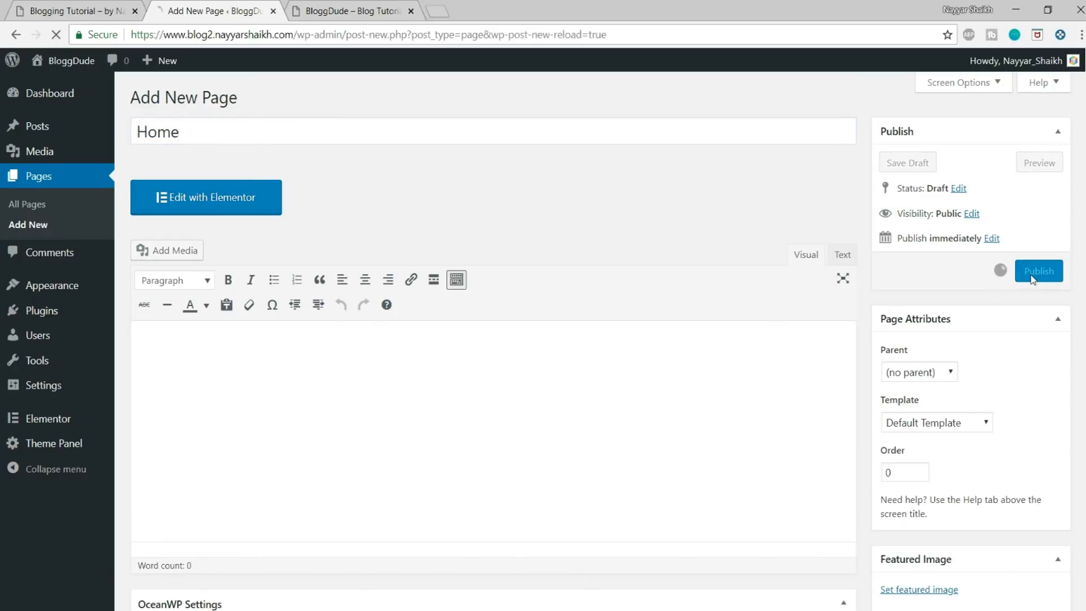
Step: Open the published Home page in a new tab, look through it, and return to the page editor
right_click(243, 137)
click(266, 143)
click(396, 6)
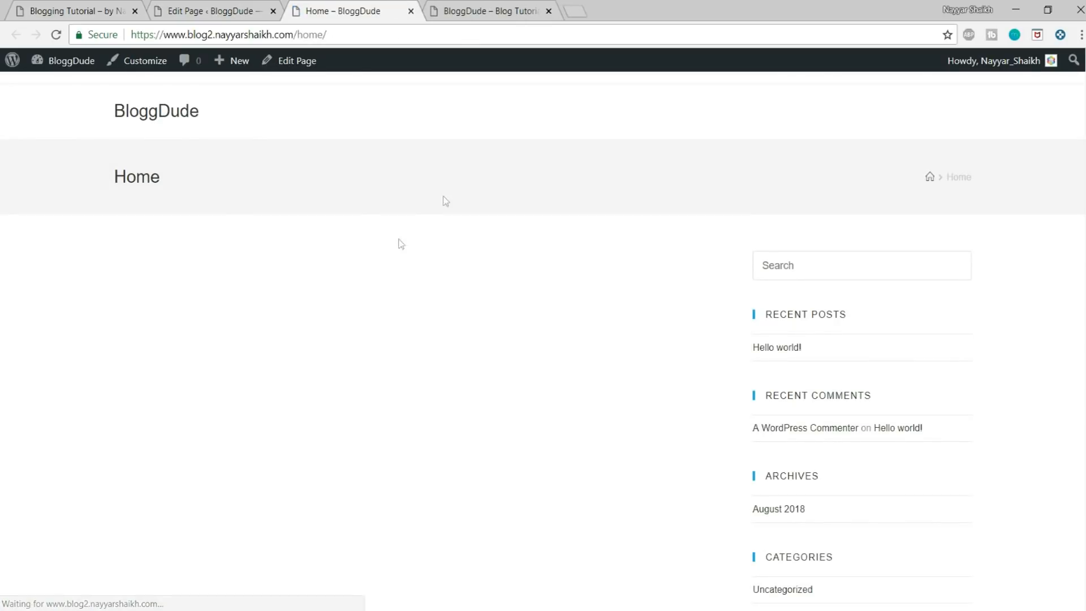
scroll(642, 289, down, 4)
scroll(651, 347, up, 4)
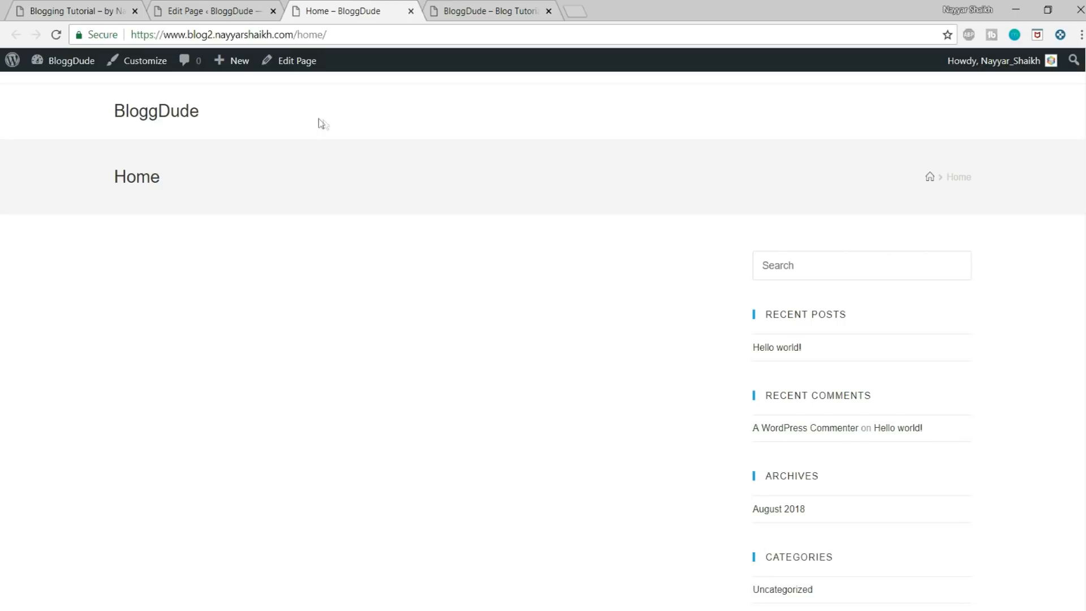
click(234, 5)
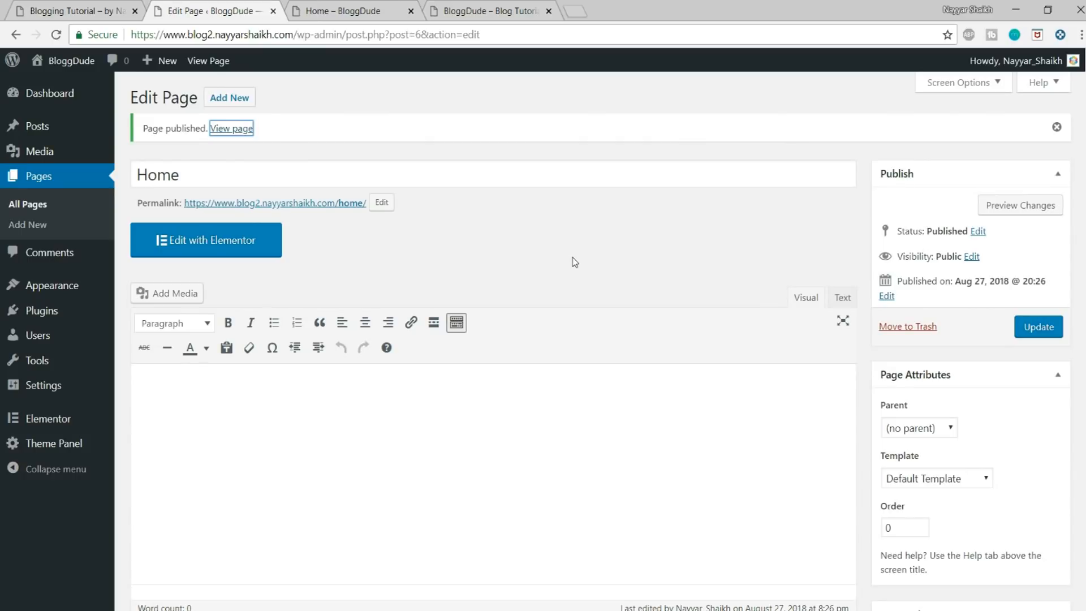
Step: Examine the page's OceanWP settings and compare the live Home page's sidebar and title with the Blogging Tutorial reference site
scroll(624, 352, down, 3)
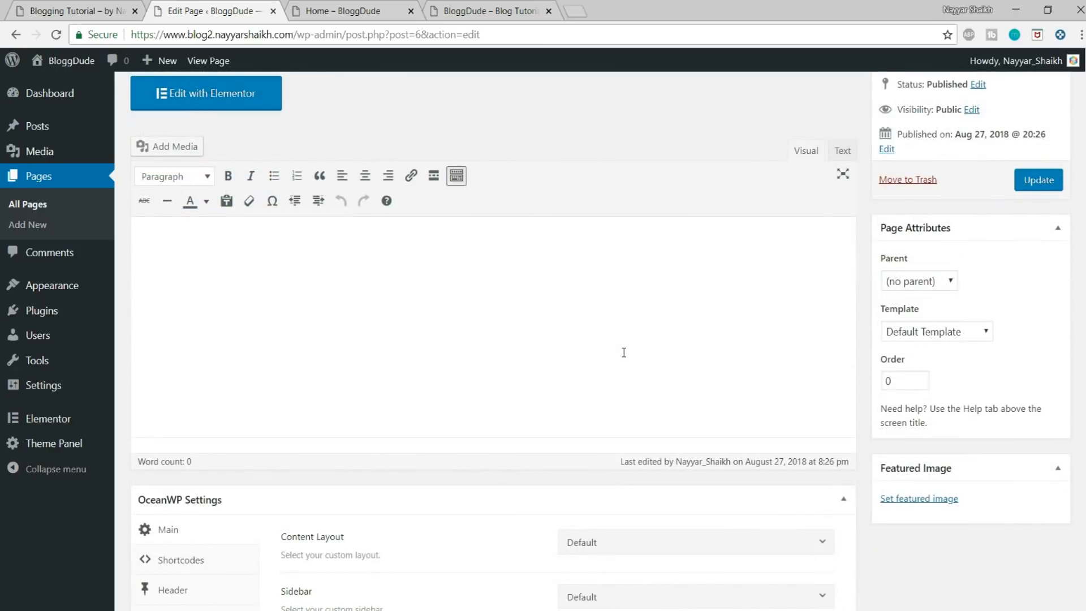
scroll(626, 355, down, 4)
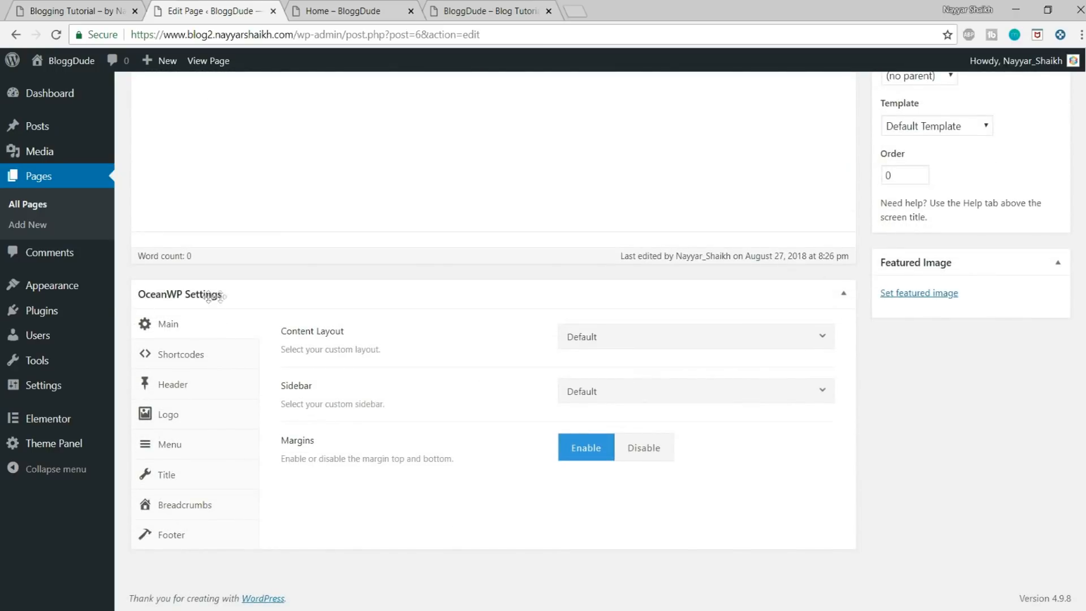
click(378, 8)
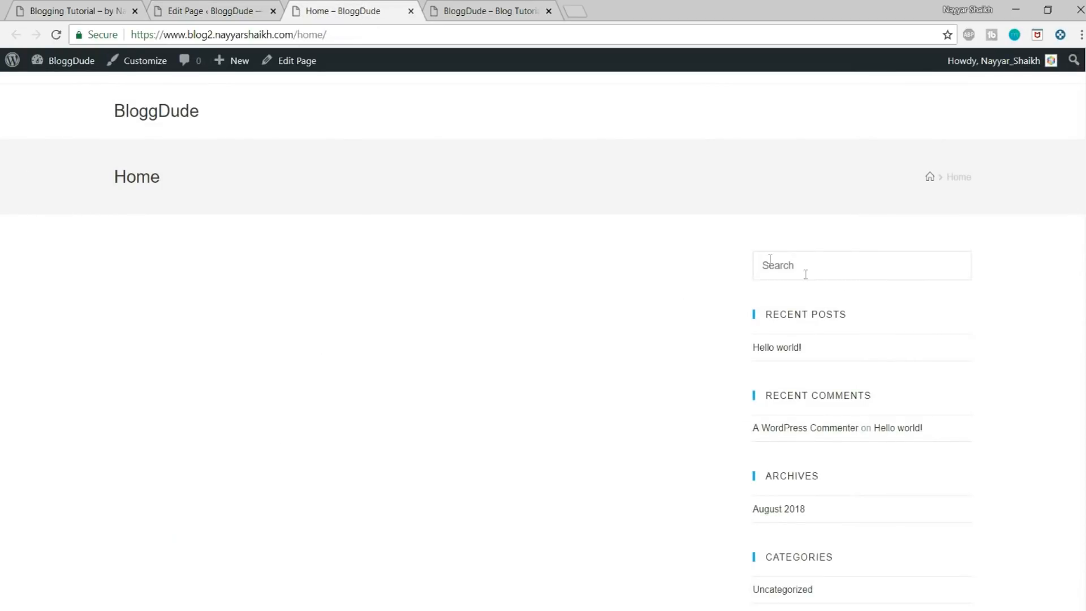
scroll(894, 312, down, 4)
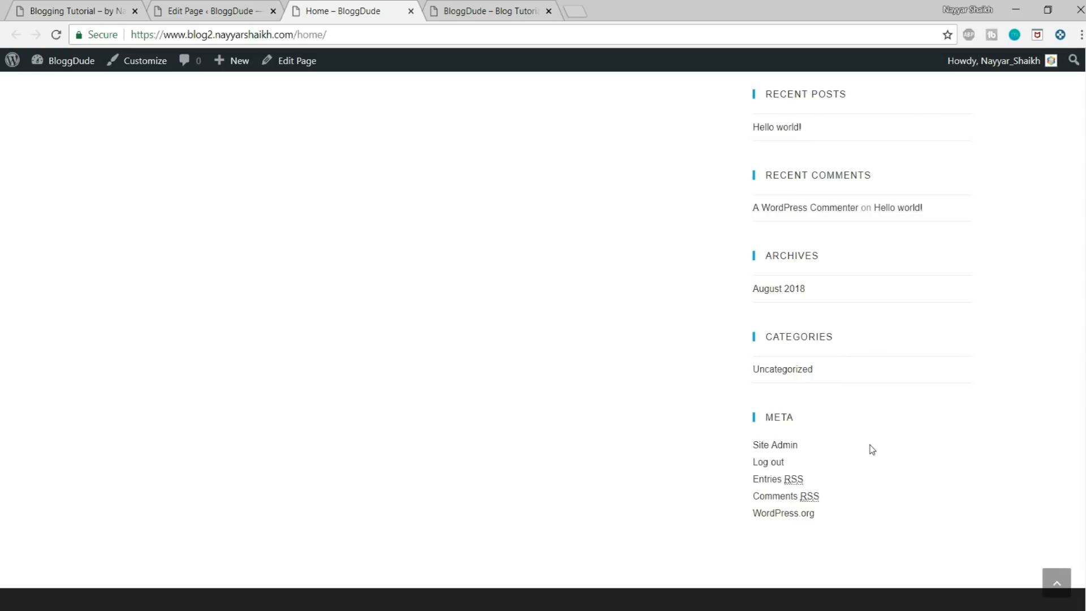
scroll(854, 361, up, 4)
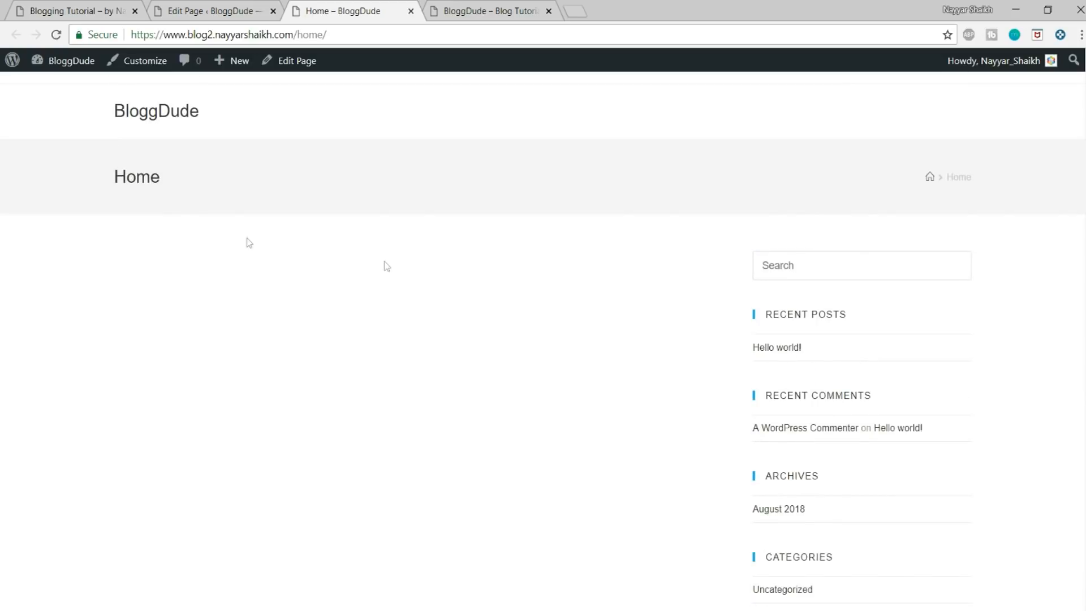
drag(107, 177, 173, 171)
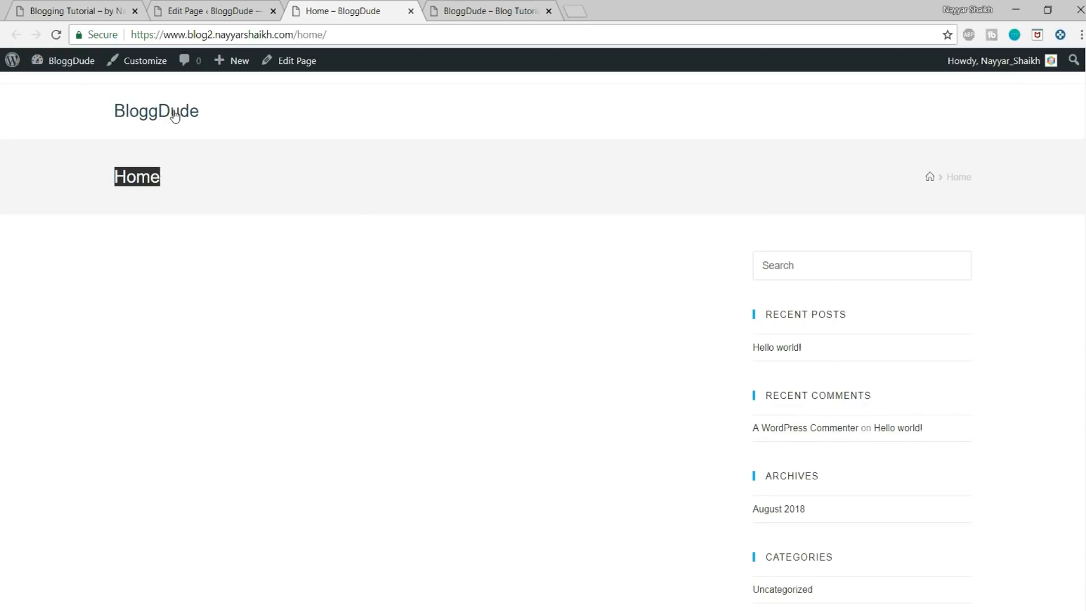
click(85, 6)
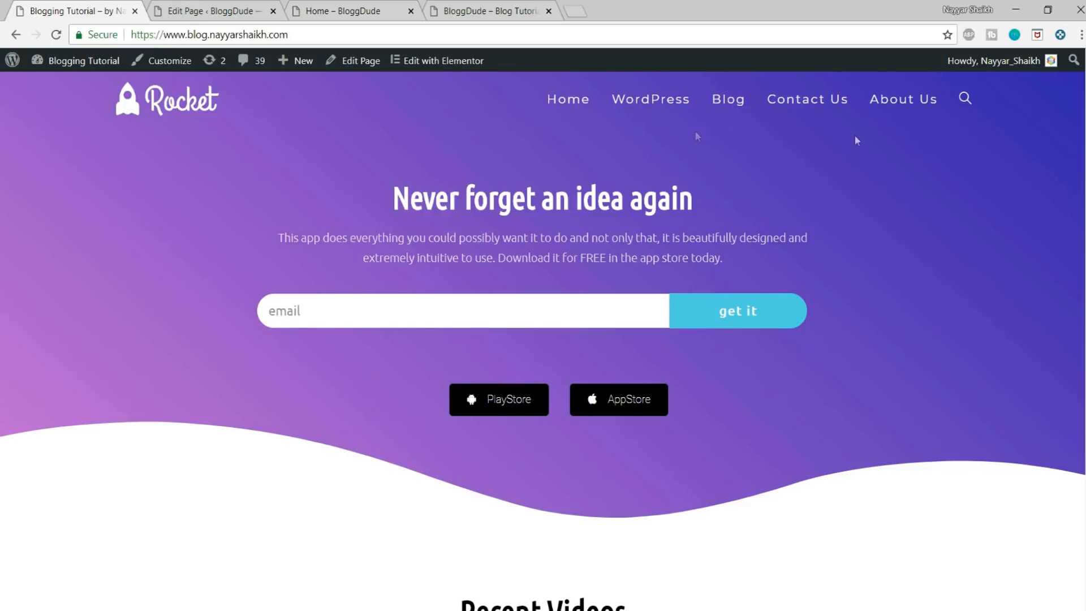
click(176, 8)
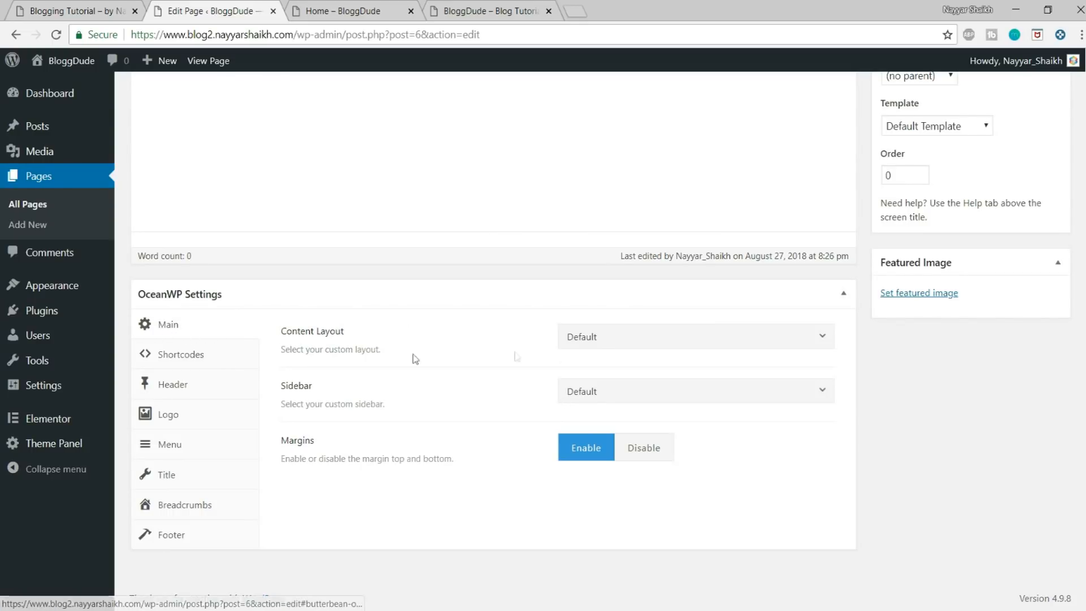
Step: Set the Home page's content layout to 100% Full Width and check the sidebar area on the live page
drag(282, 339, 425, 335)
click(659, 336)
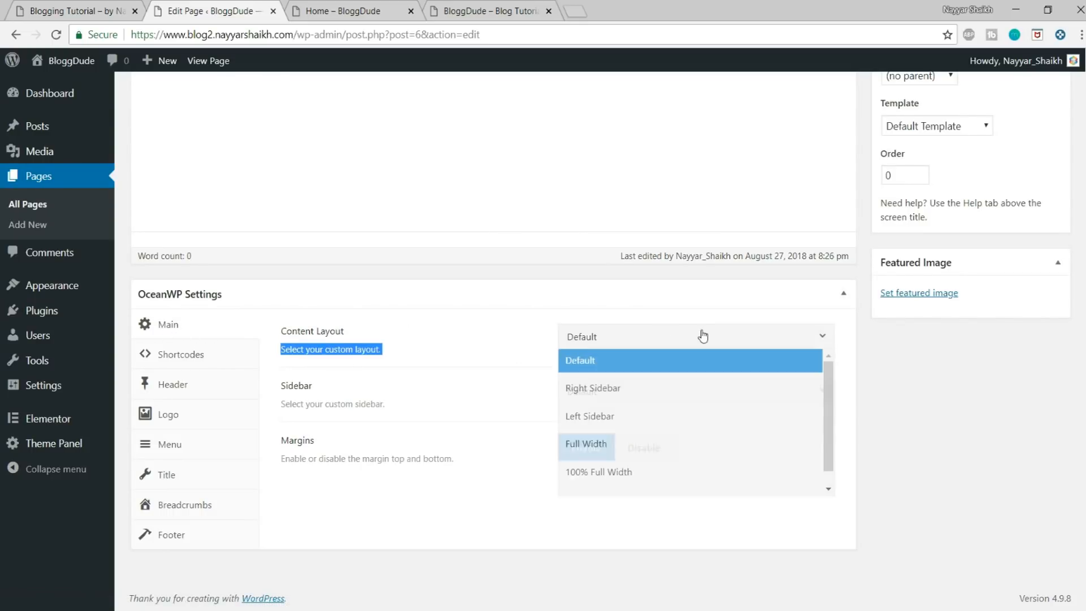
click(655, 475)
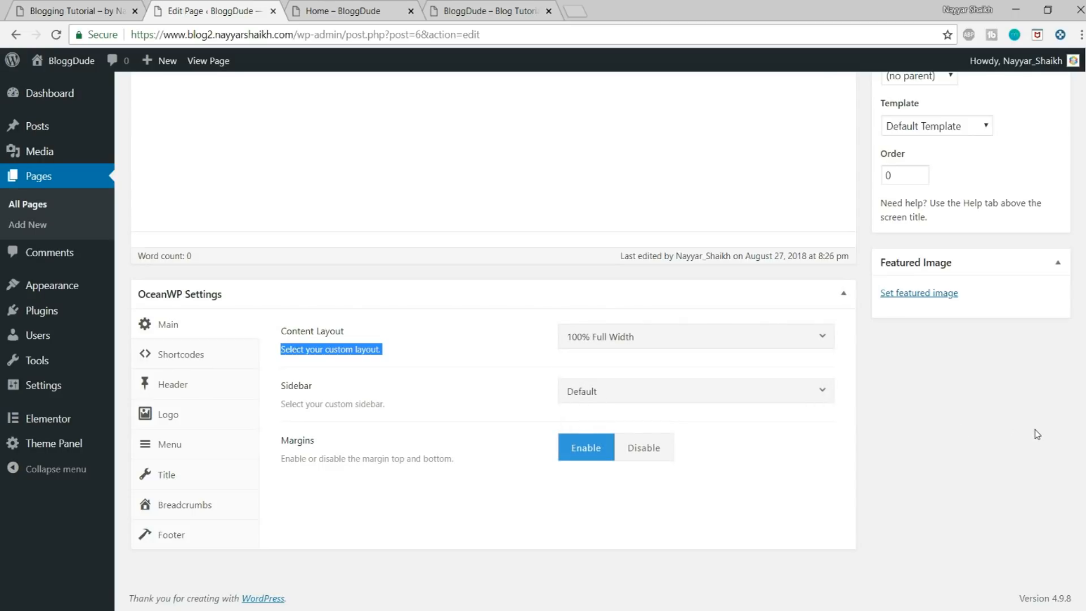
click(396, 11)
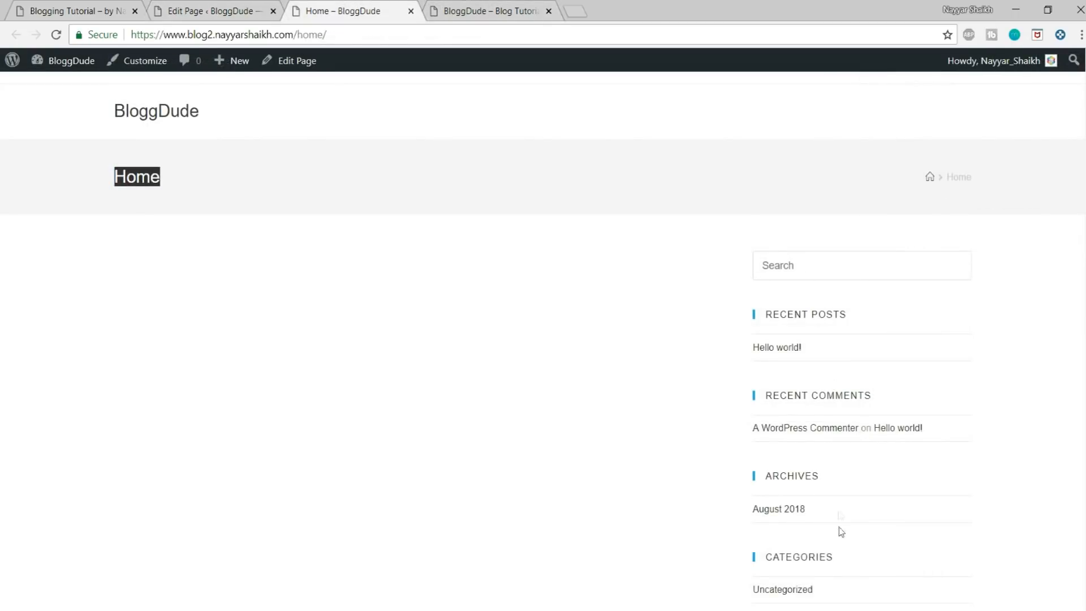
click(215, 11)
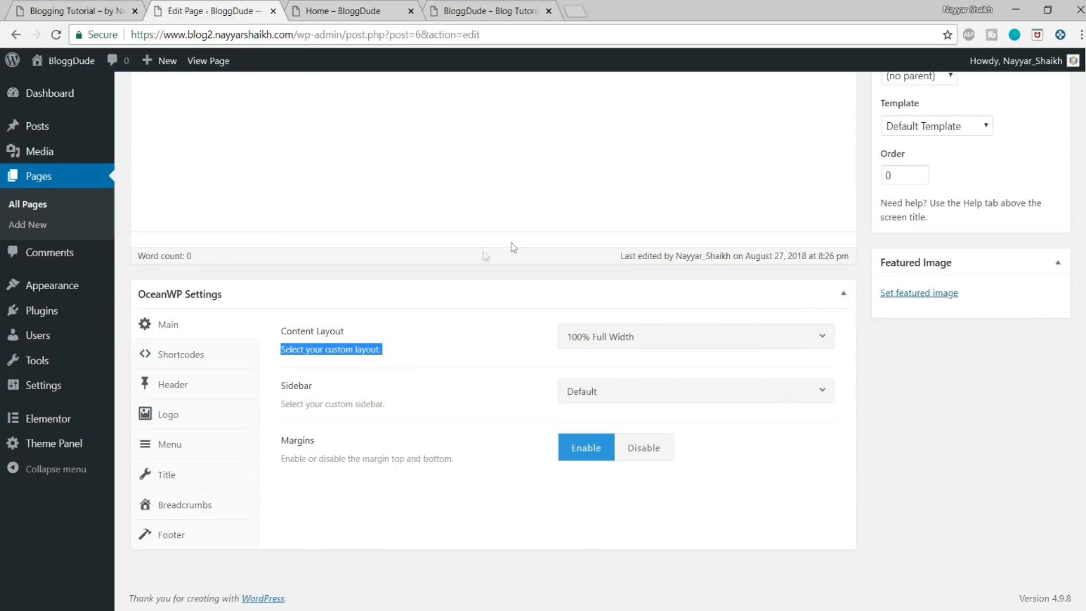
Step: Set the Home page's header style to transparent, check the site title link on the live page, and return to the editor
click(167, 390)
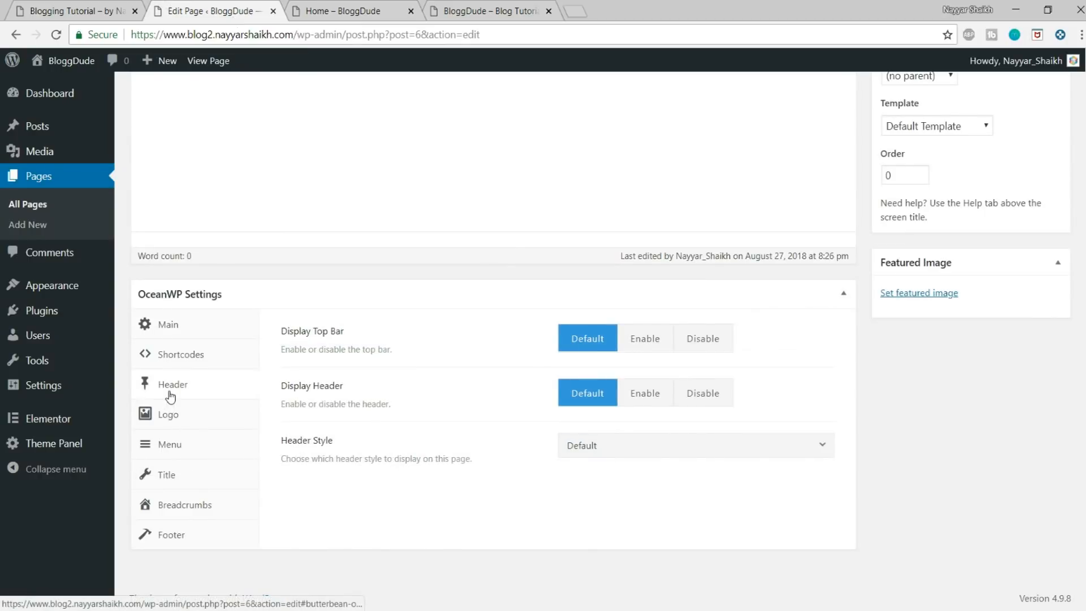
click(614, 453)
click(611, 526)
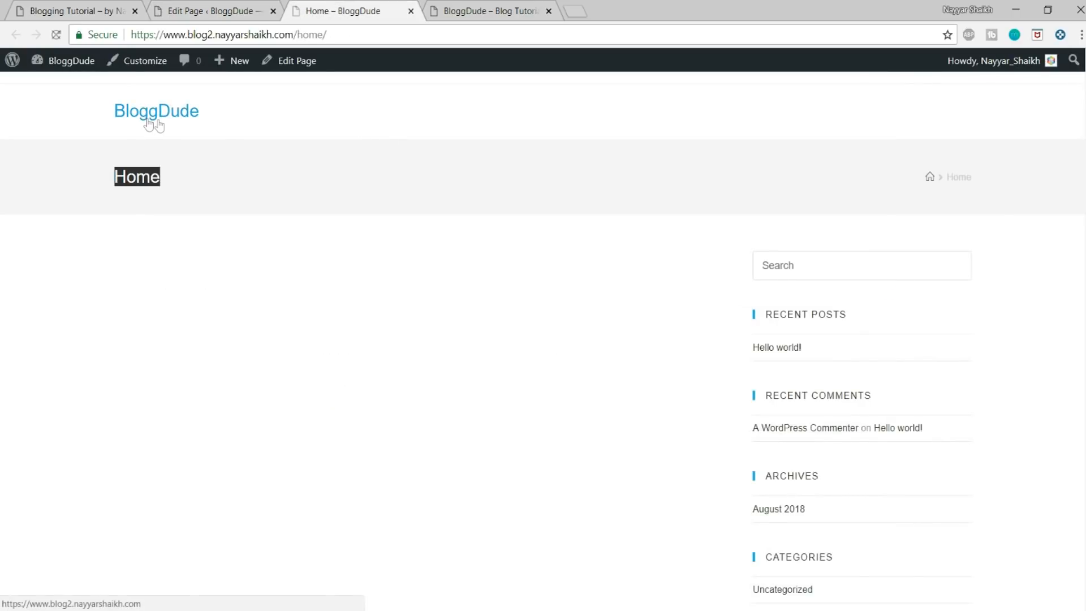
click(156, 110)
click(17, 35)
click(223, 8)
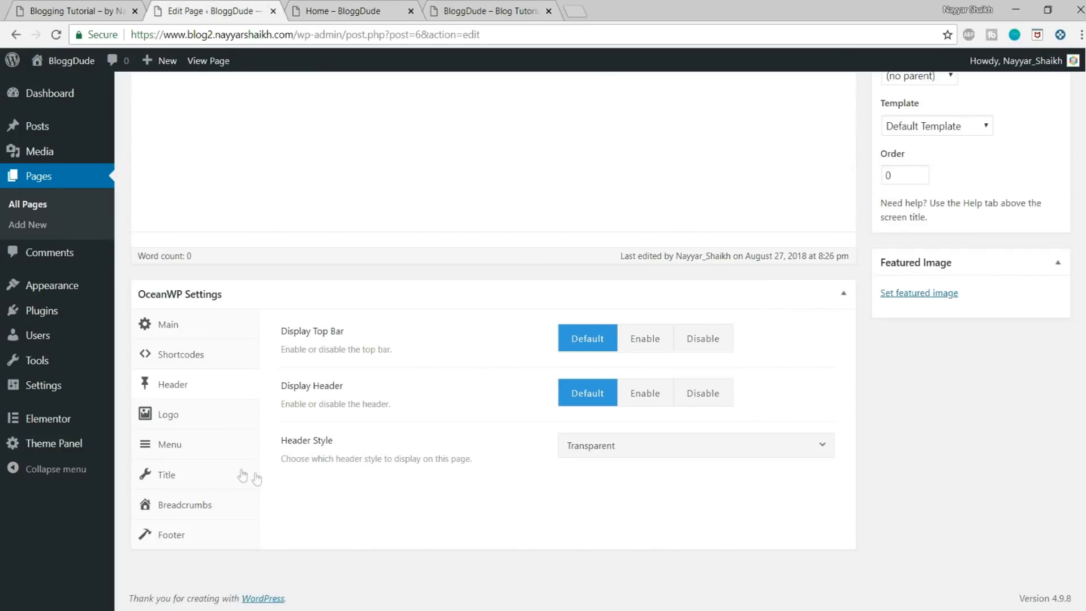
Step: Disable the page title display for the Home page and check the title bar on the live page
click(203, 480)
click(718, 353)
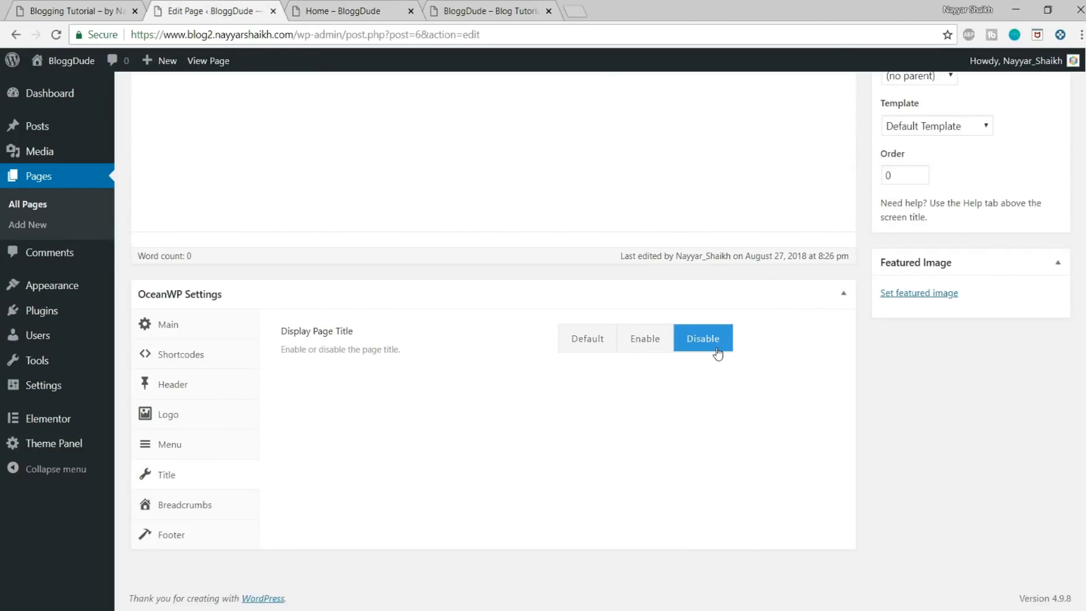
click(321, 7)
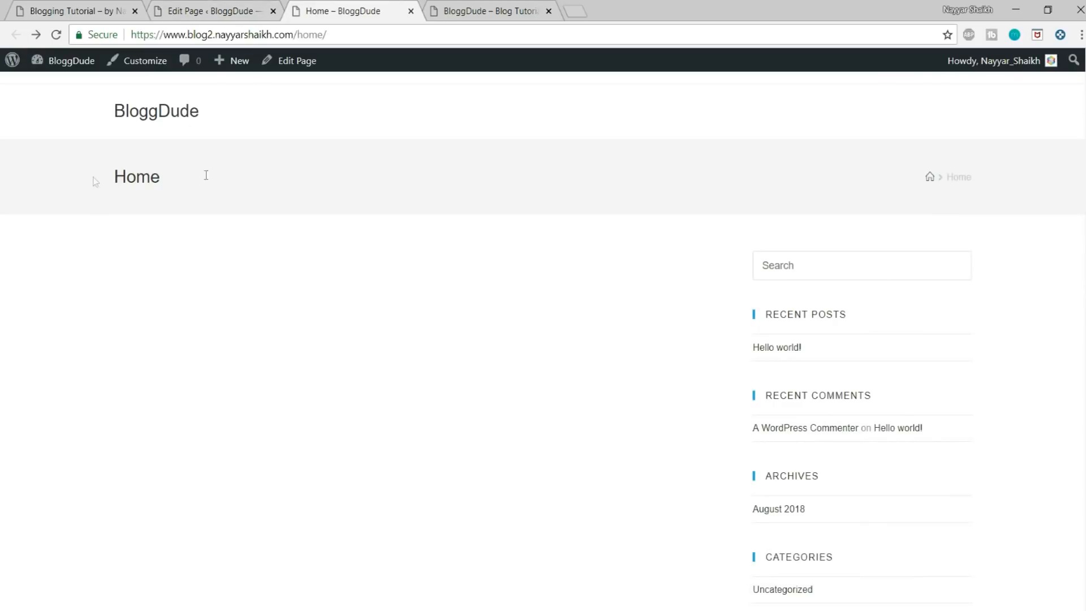
drag(95, 181, 960, 176)
click(253, 4)
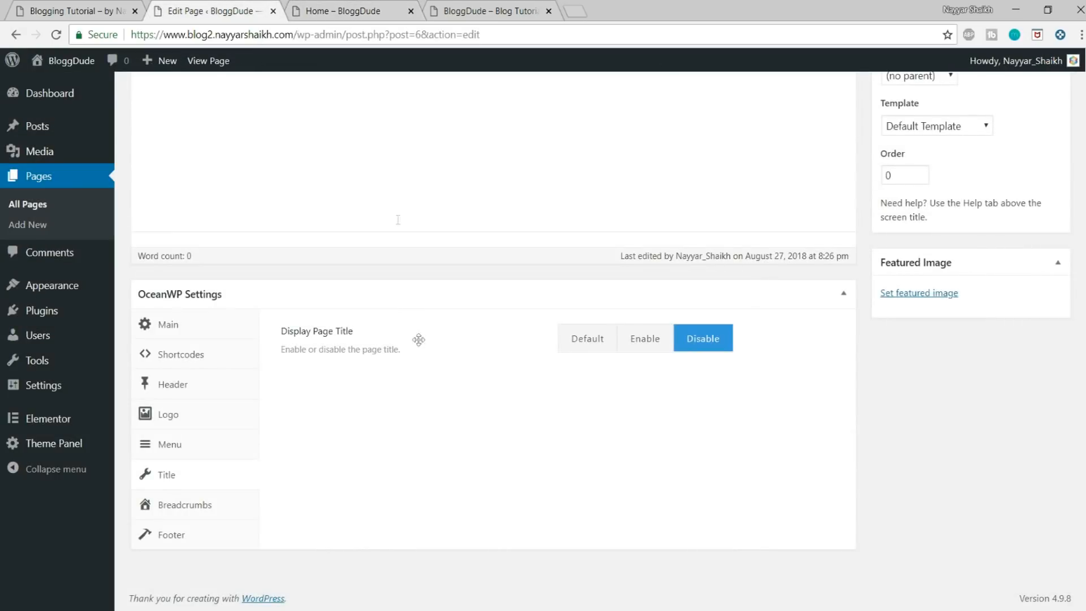
Step: Update the Home page and reload its live view
scroll(842, 486, up, 6)
click(1038, 326)
click(342, 11)
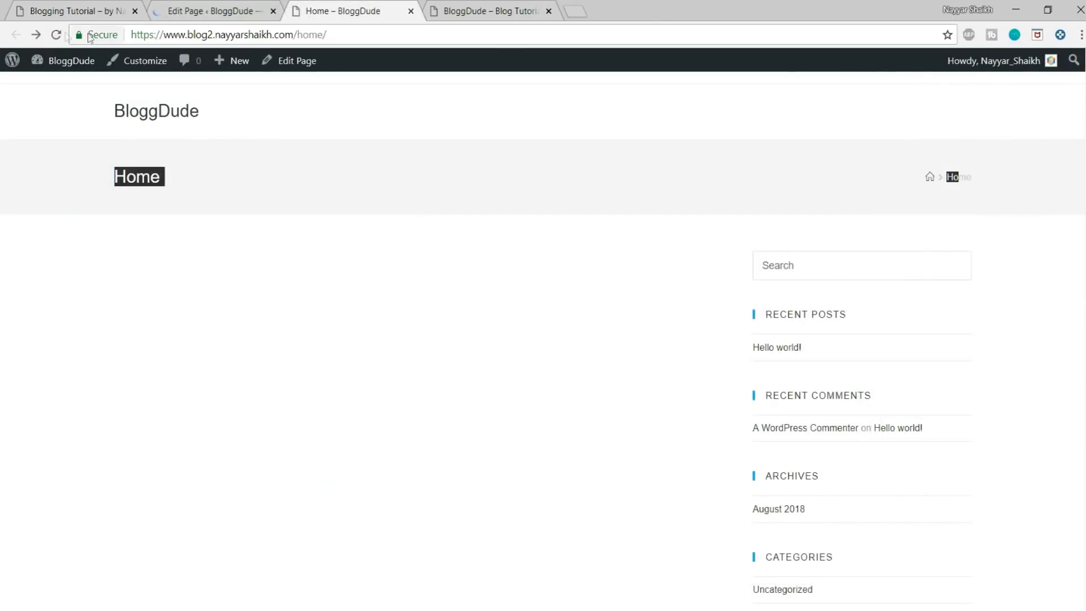
click(55, 35)
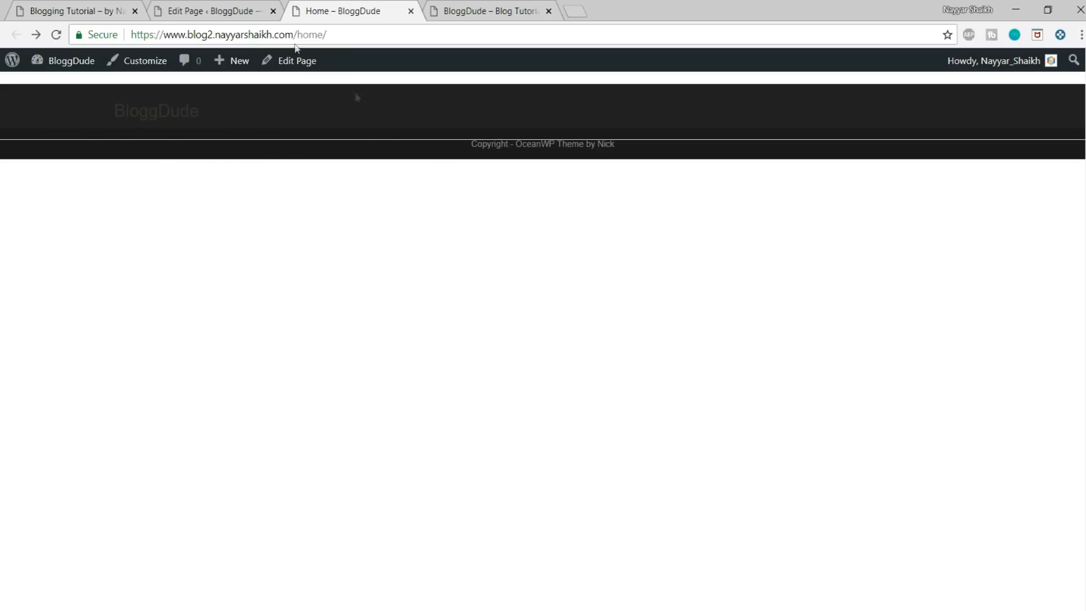
Step: Open the Home page for editing in Elementor and bring up the page template library
click(226, 11)
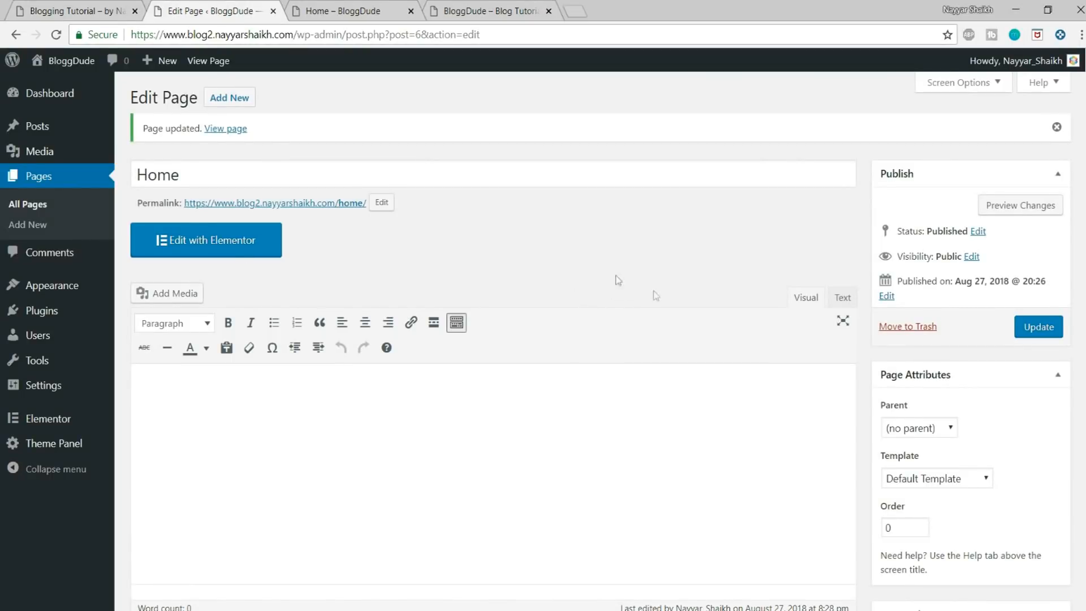
click(226, 251)
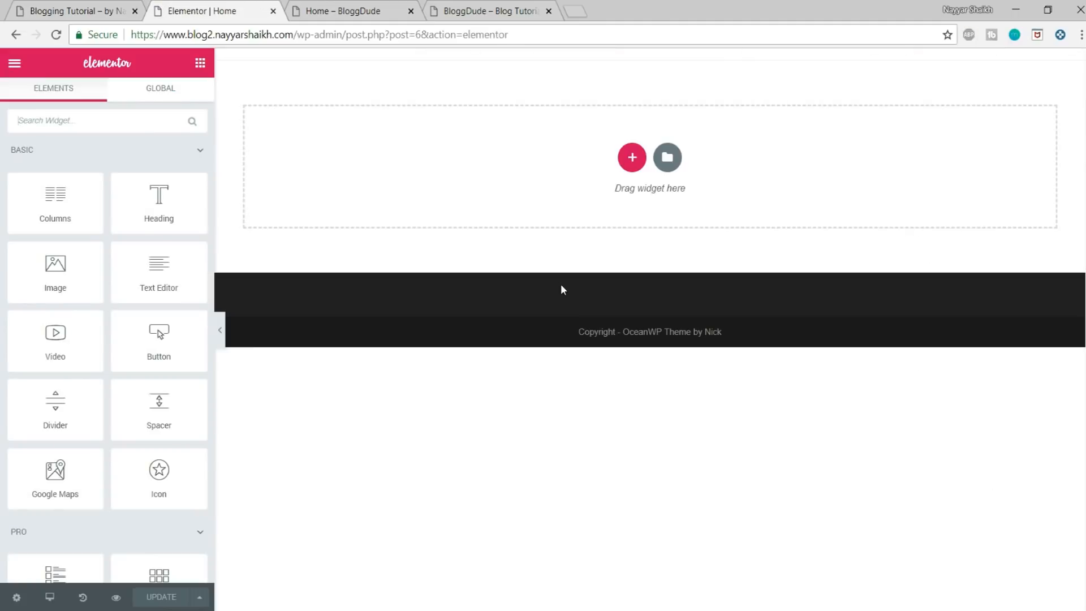
click(669, 161)
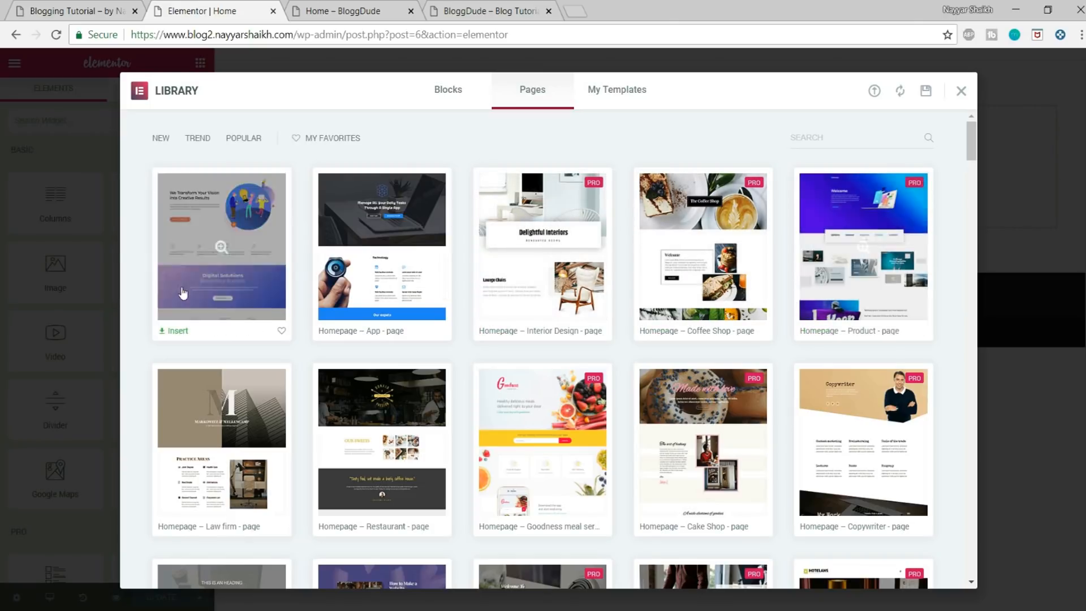
Step: Browse the page templates and insert the purple mobile app landing page placed between Mobile App 1 and Mobile App 3
scroll(720, 416, down, 3)
scroll(720, 412, up, 3)
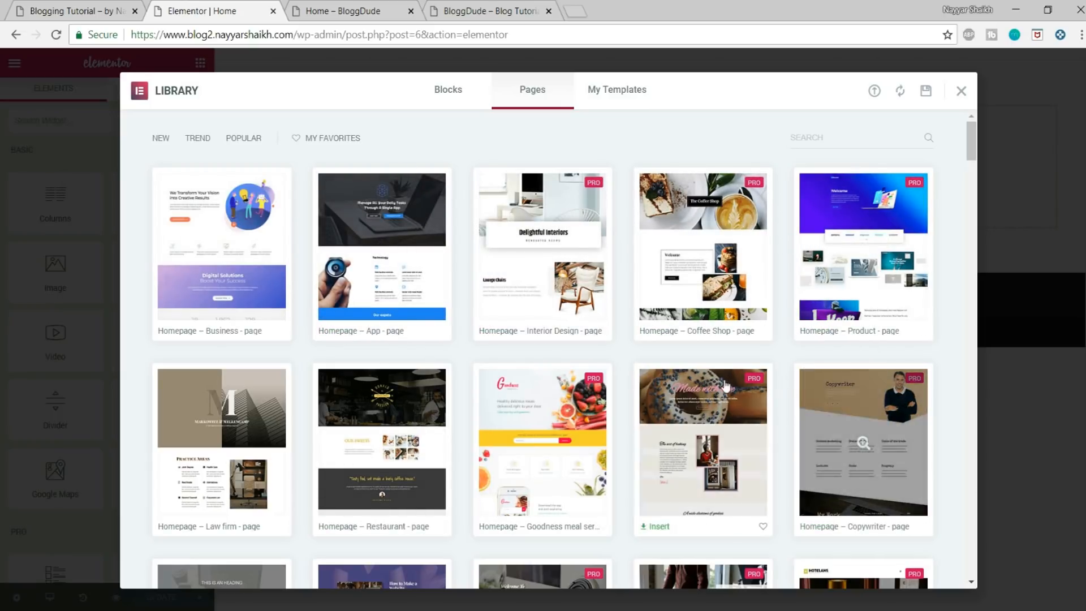
scroll(891, 360, down, 10)
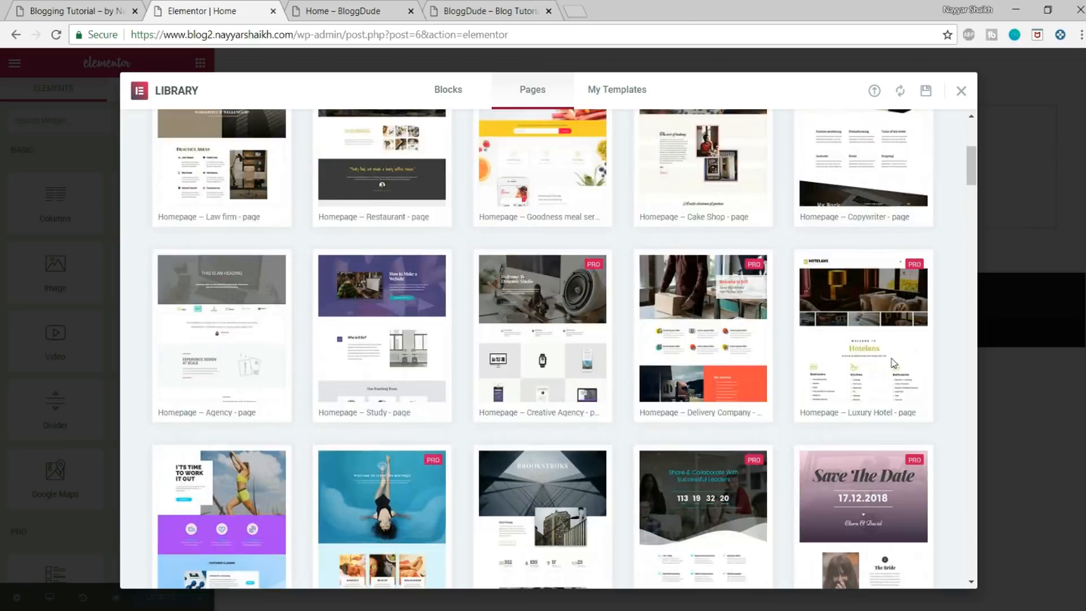
scroll(892, 363, down, 4)
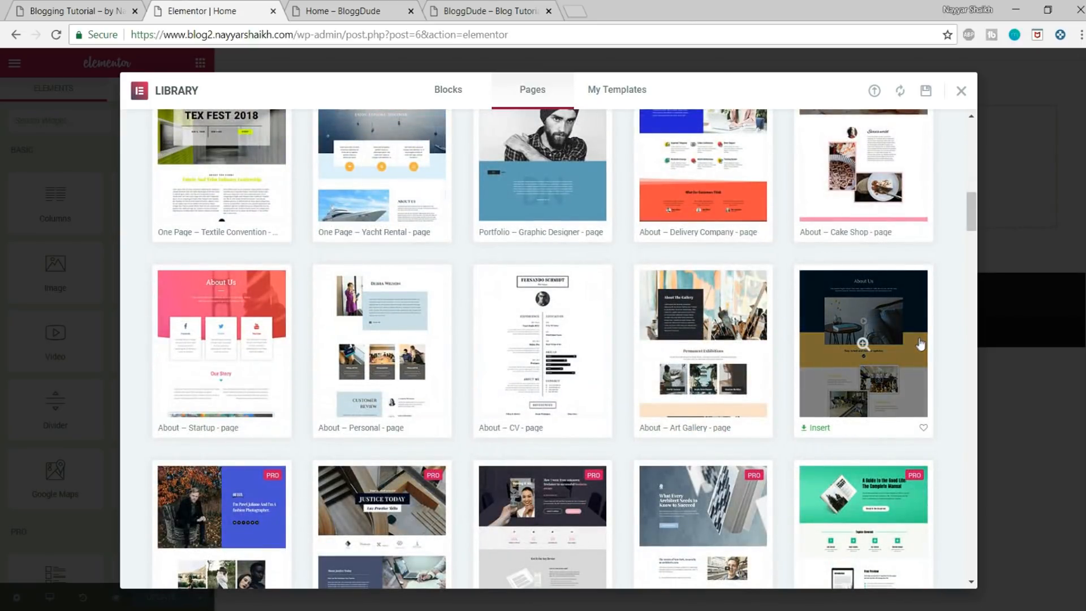
scroll(965, 343, down, 9)
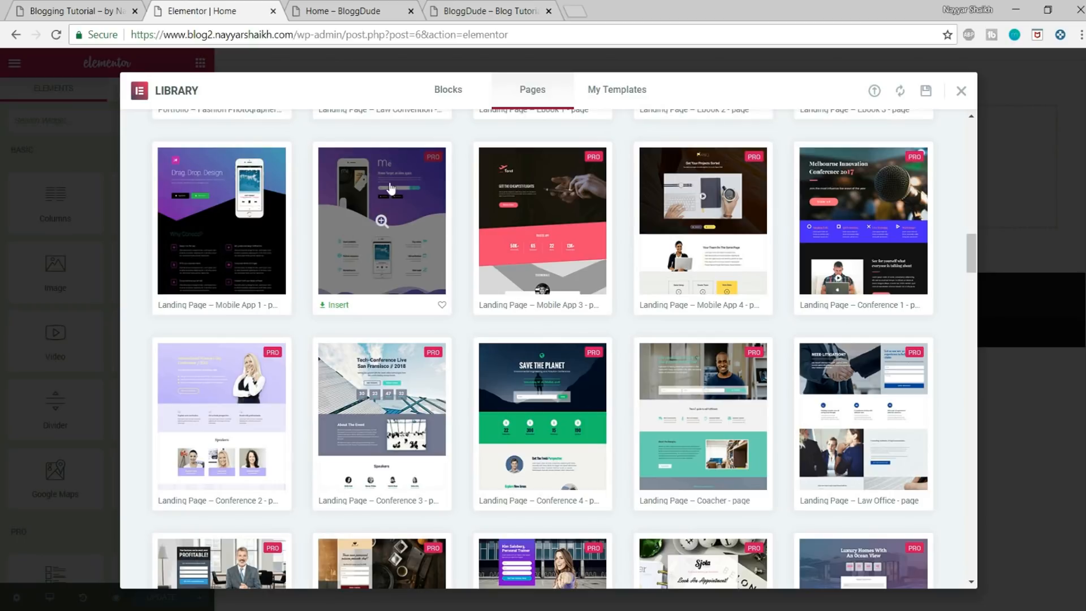
click(337, 306)
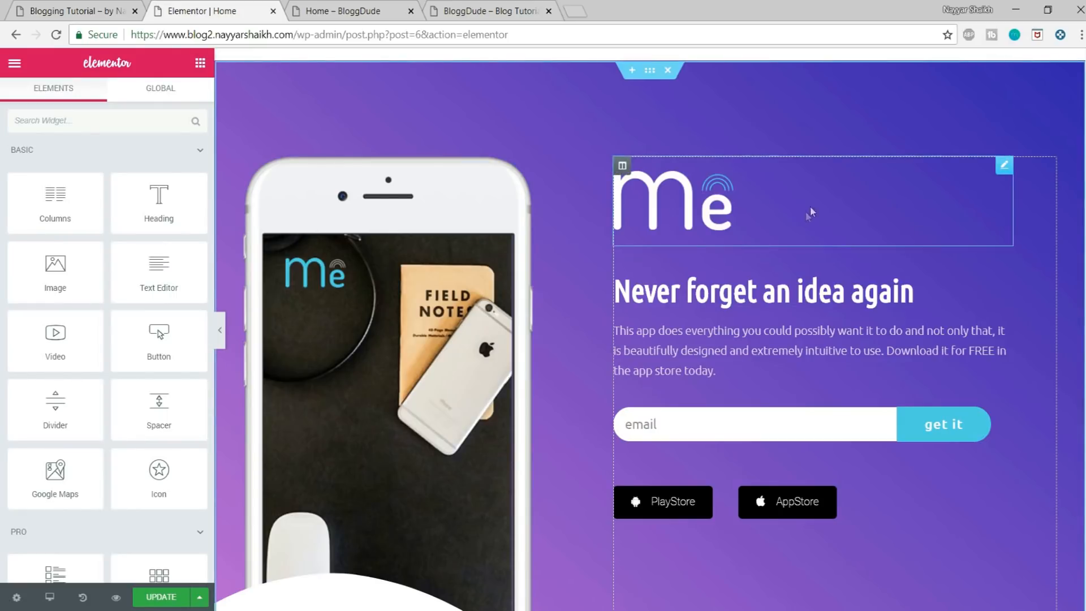
Step: Compare the inserted template with the reference blog's home page and look over its sections
mouse_move(1084, 104)
mouse_down()
mouse_move(1078, 531)
mouse_move(1066, 105)
mouse_up()
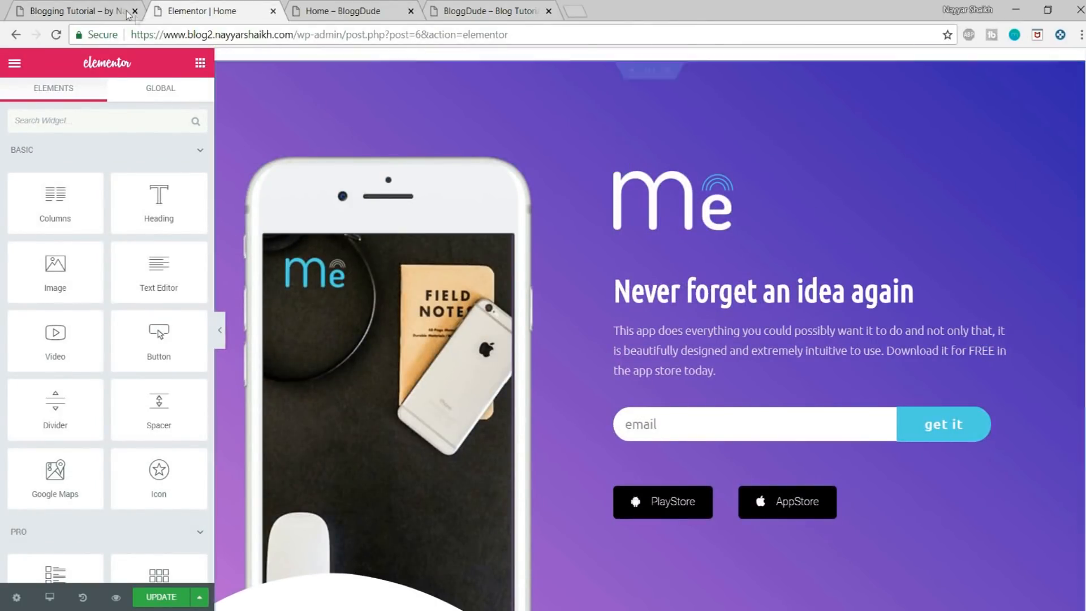
click(90, 11)
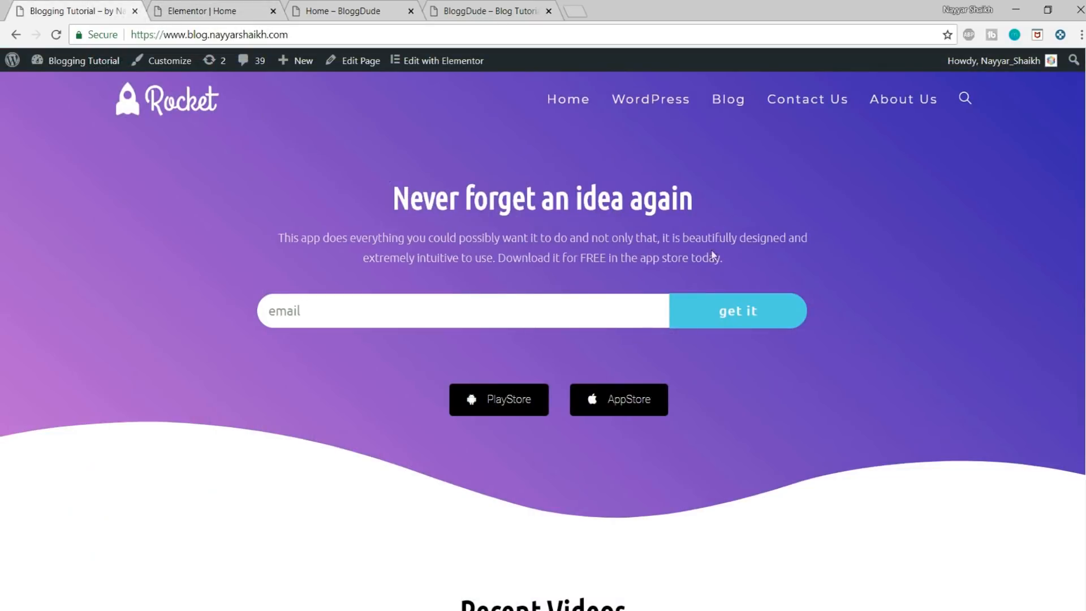
click(203, 10)
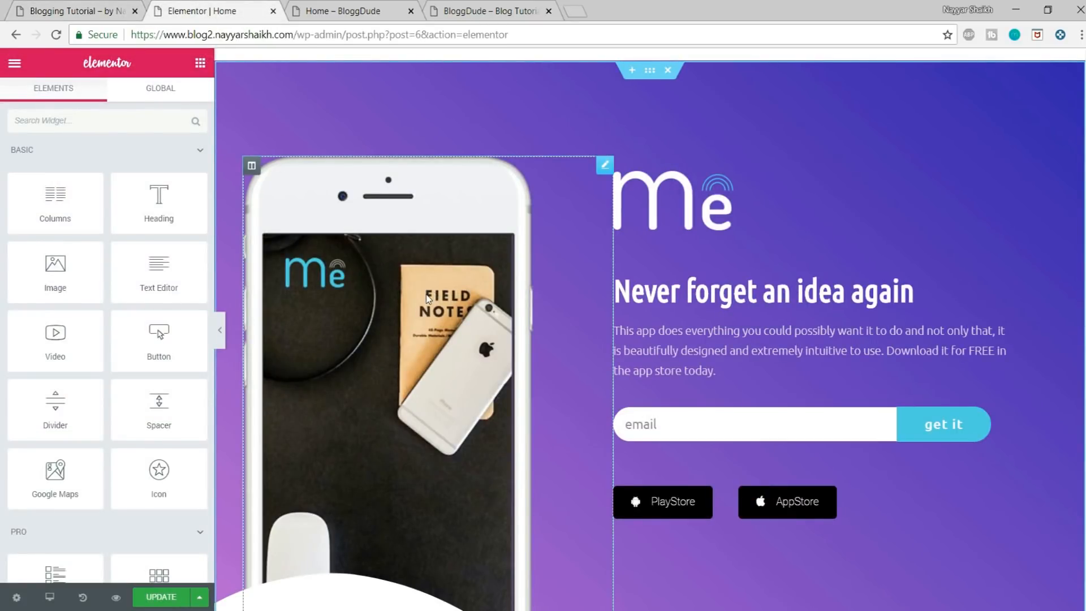
scroll(427, 299, down, 3)
scroll(368, 272, up, 3)
Step: Inspect the settings of the hero section's phone image, logo image and heading
click(380, 259)
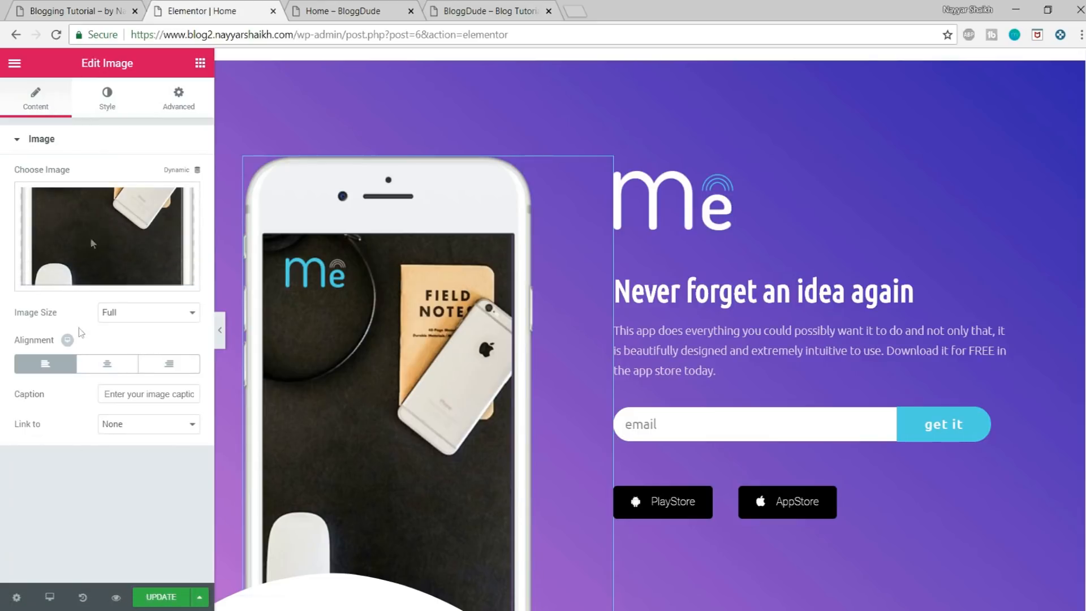
click(657, 223)
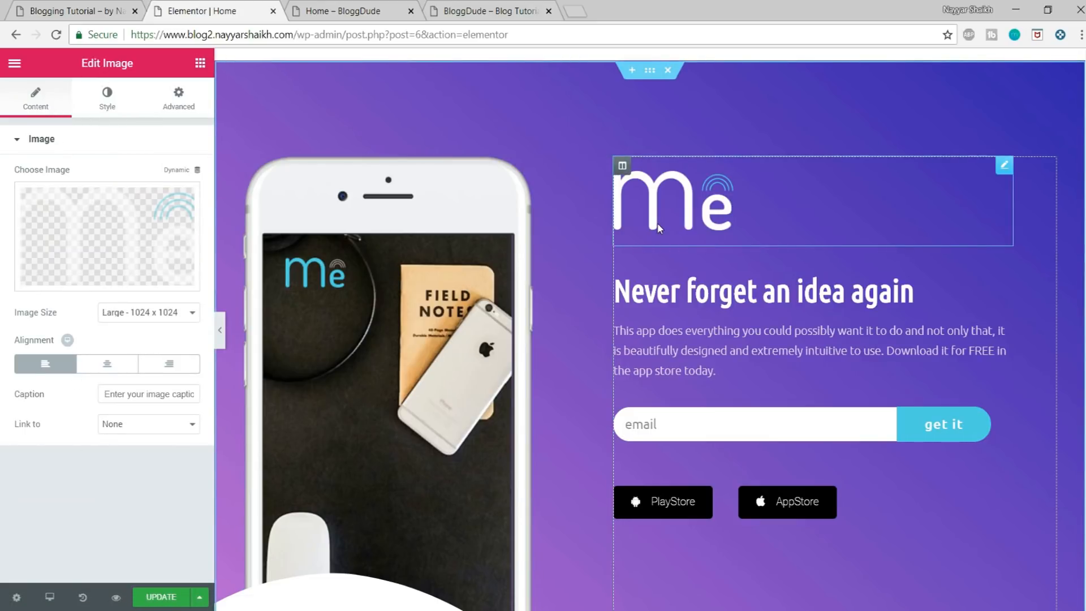
click(751, 286)
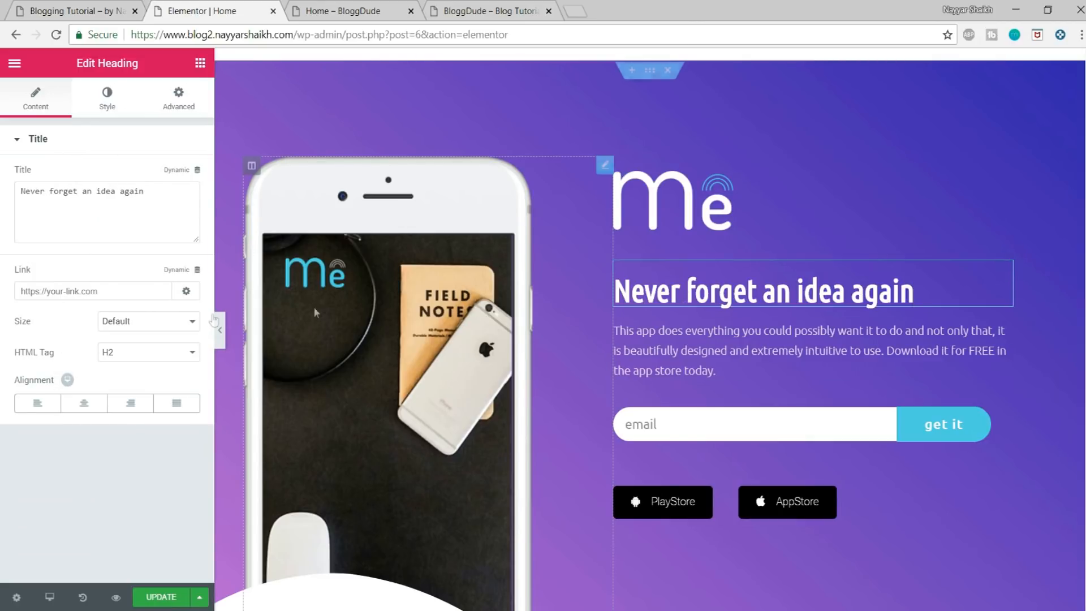
Step: Replace the hero section's phone image with madrin-3.png from the media library
click(350, 301)
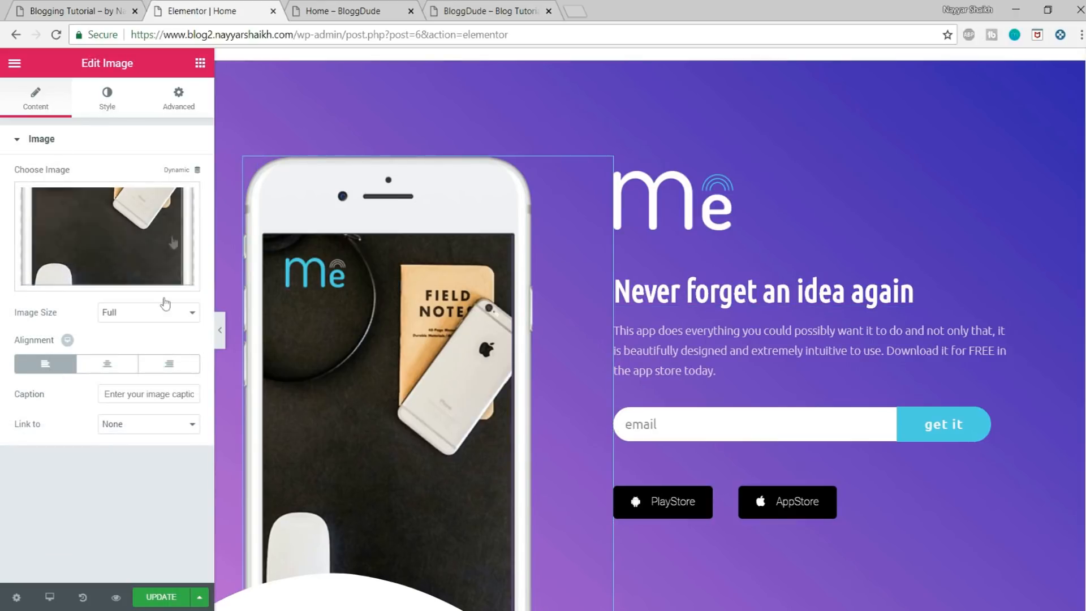
click(103, 278)
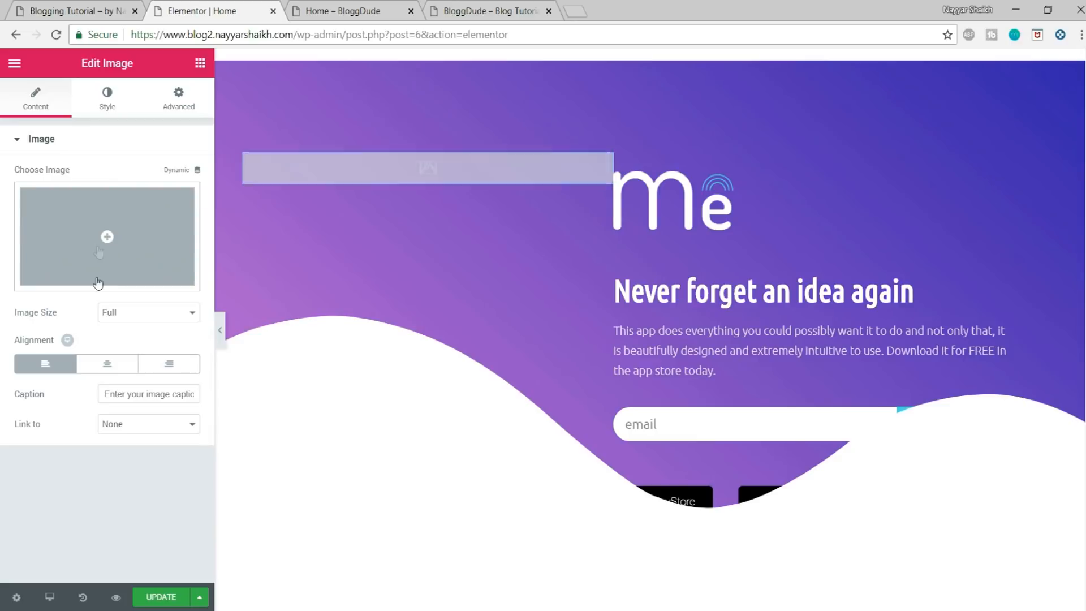
click(99, 247)
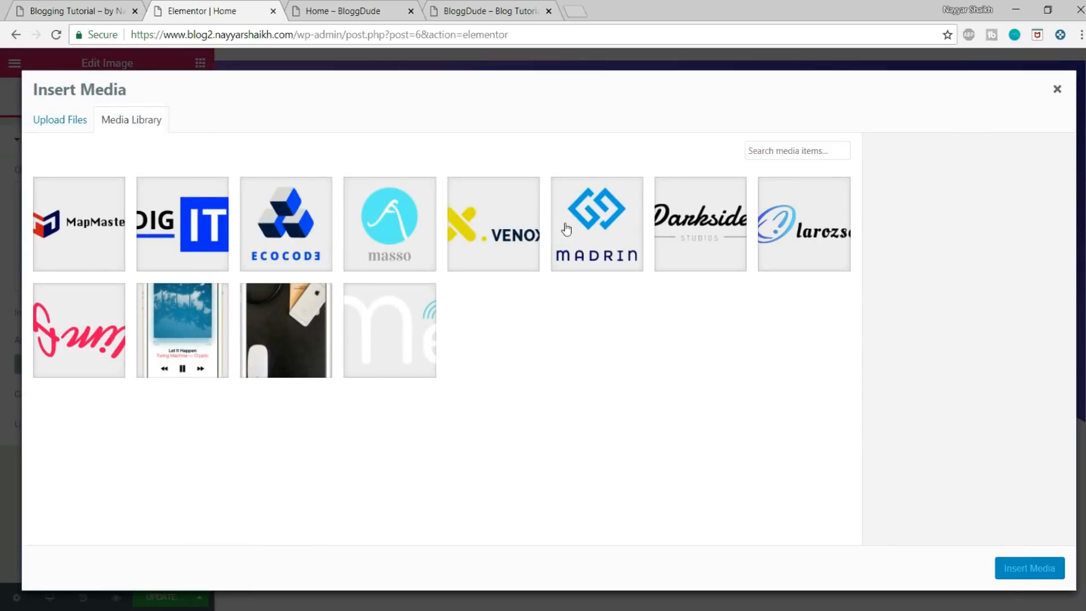
click(585, 244)
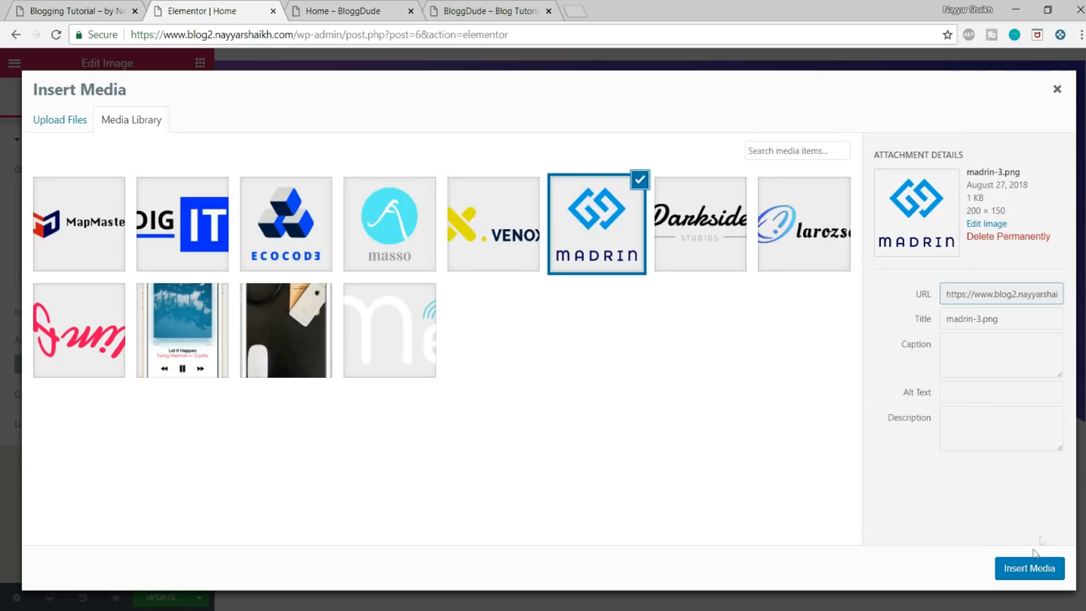
click(1029, 567)
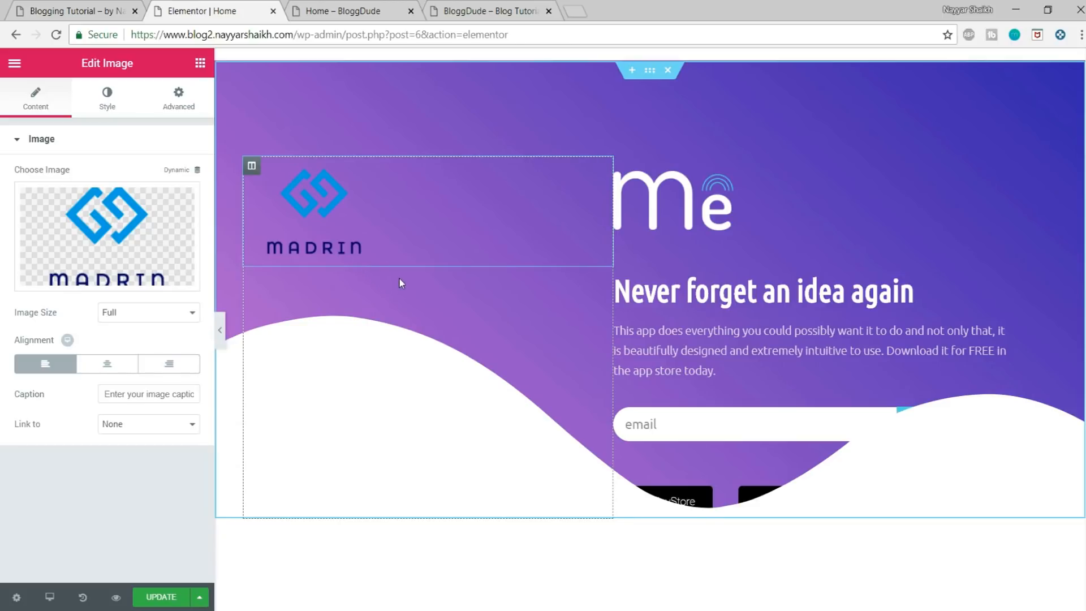
Step: Delete the hero section's image column and the Me logo, and compare the layout with the reference blog's home page
right_click(252, 168)
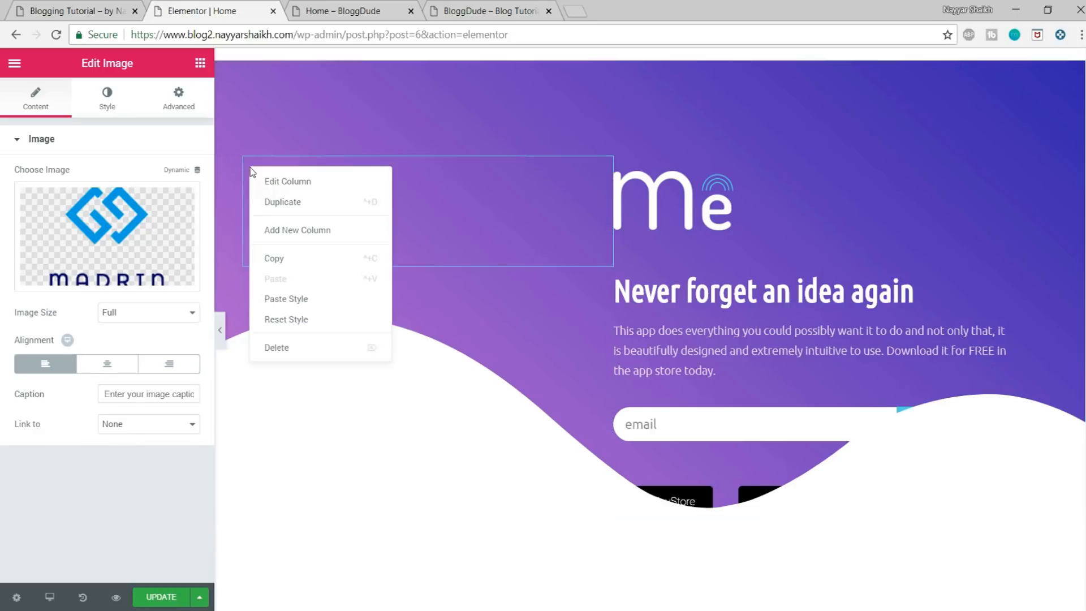
click(306, 349)
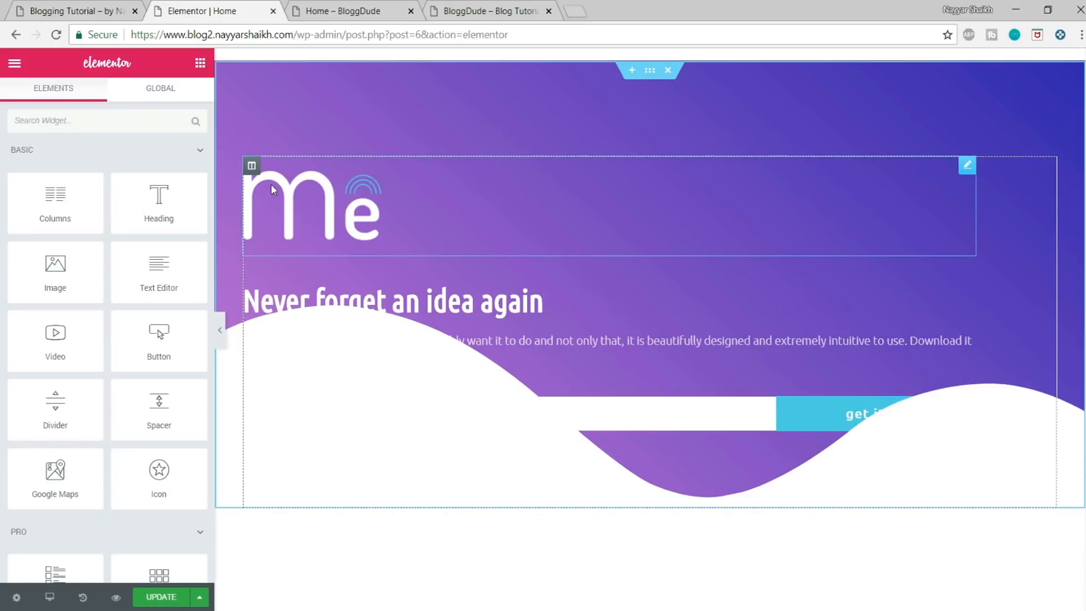
right_click(314, 197)
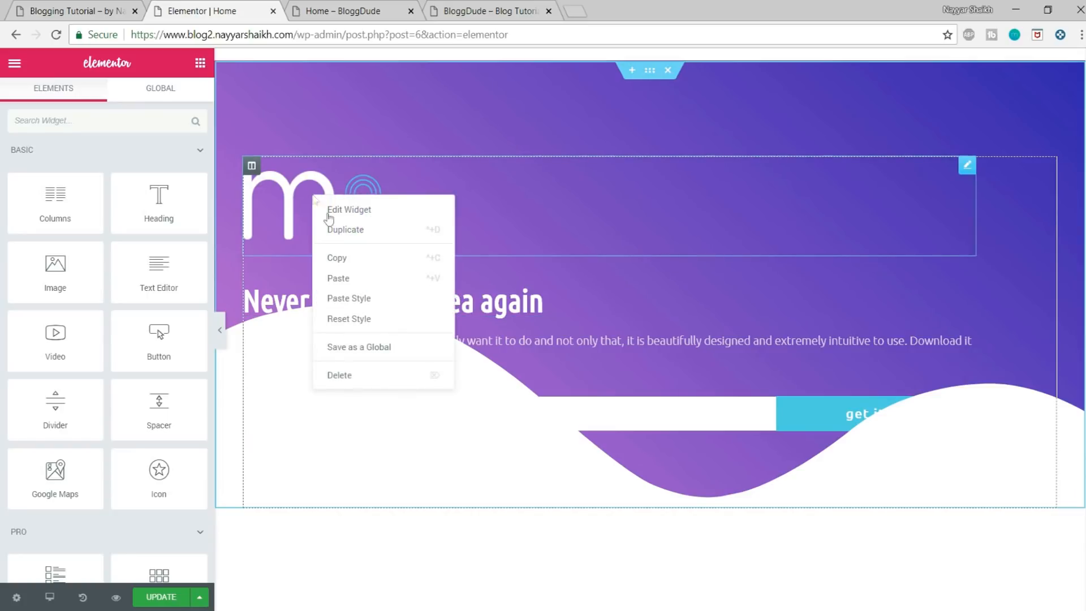
click(366, 373)
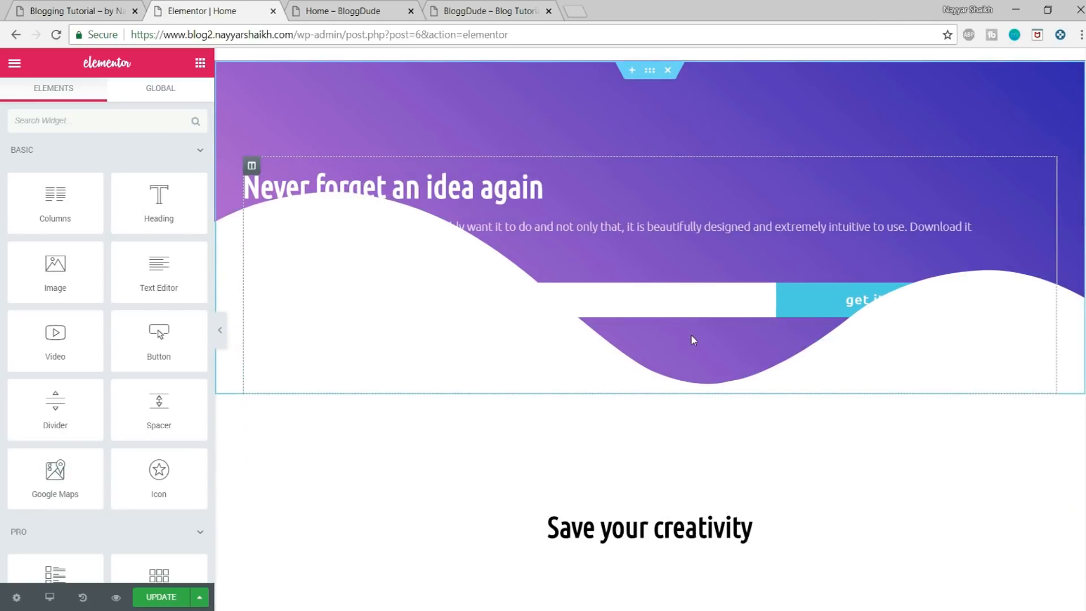
click(112, 6)
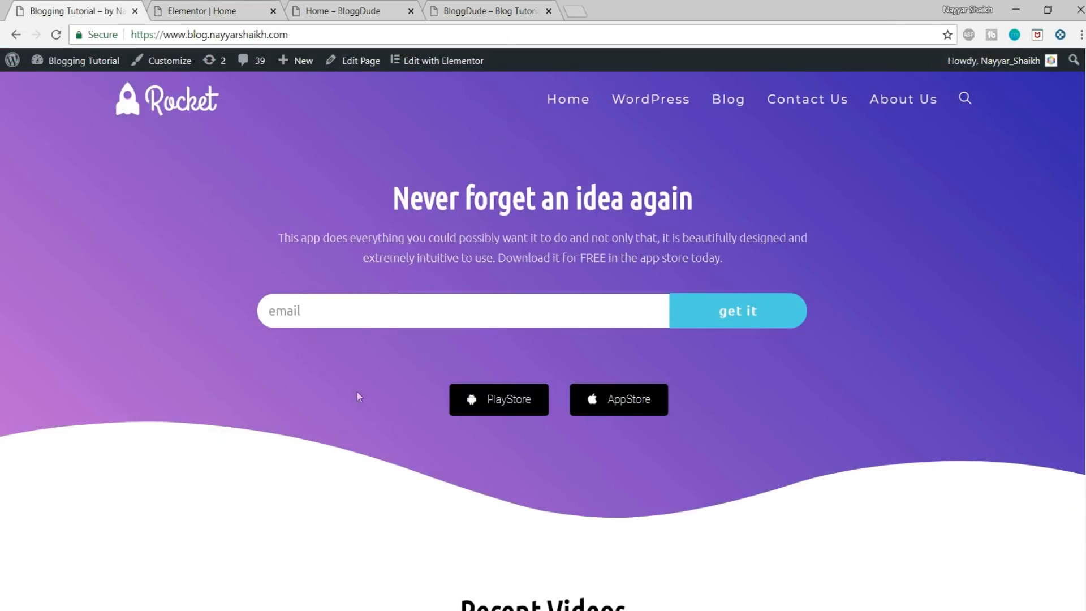
click(207, 7)
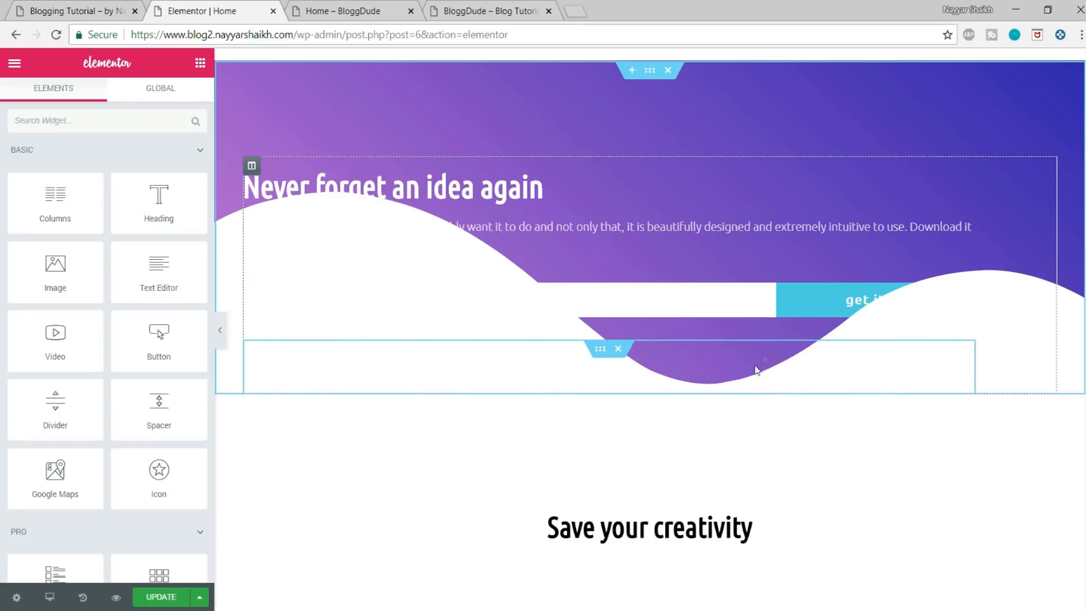
Step: Dismiss the editing tip and set the hero section's bottom padding to 150 px
click(649, 73)
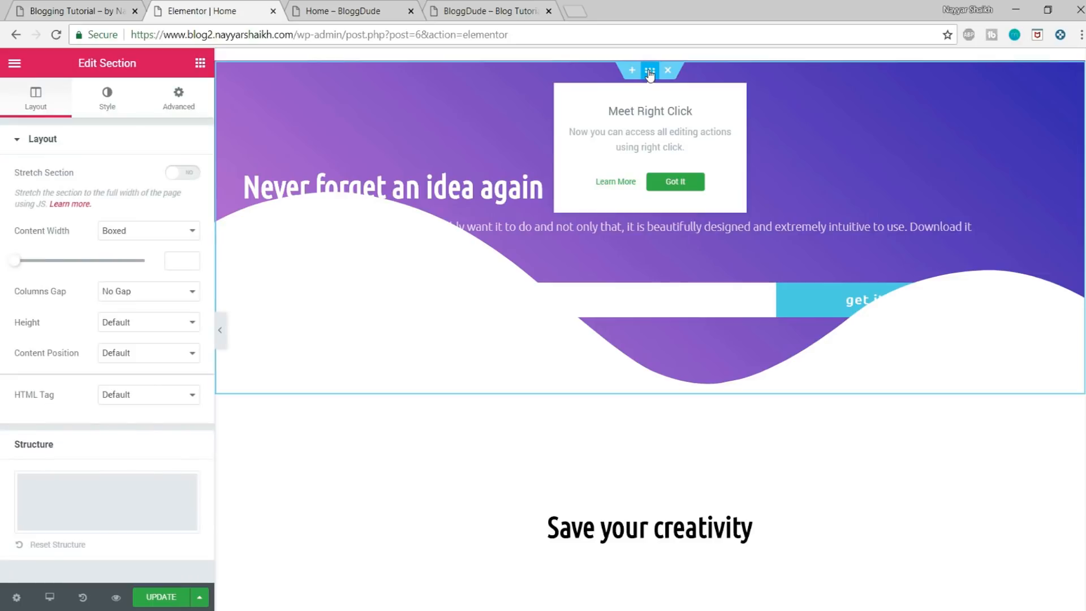
click(677, 191)
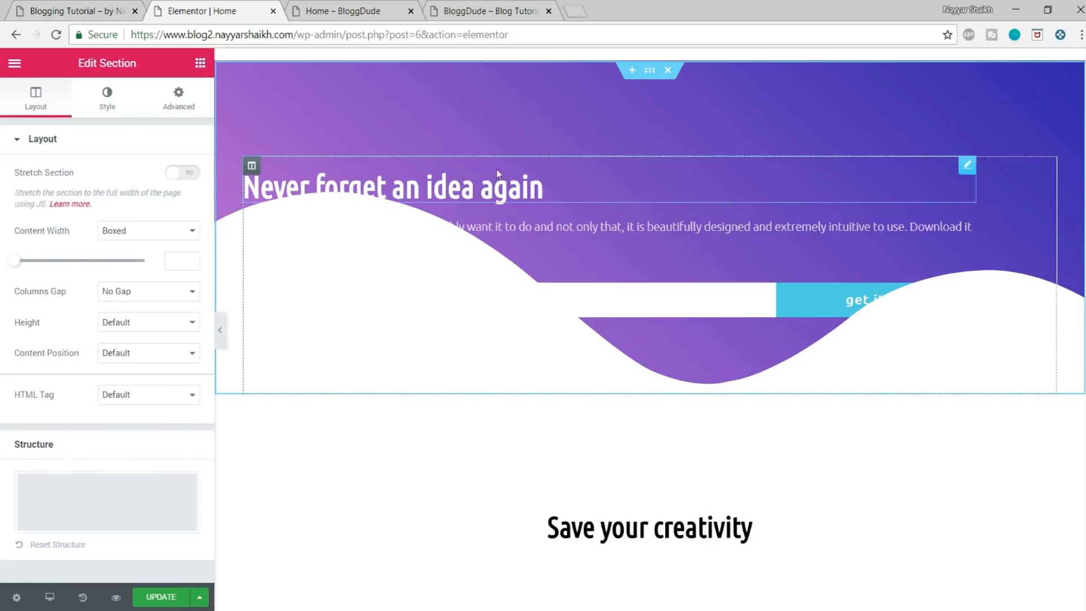
click(180, 105)
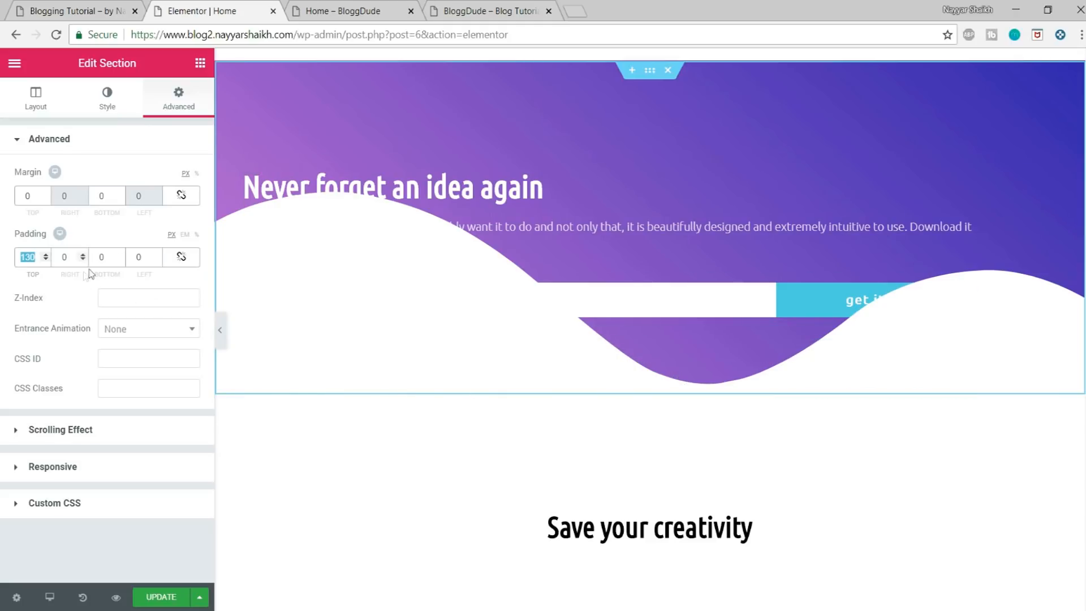
double_click(108, 257)
text(150)
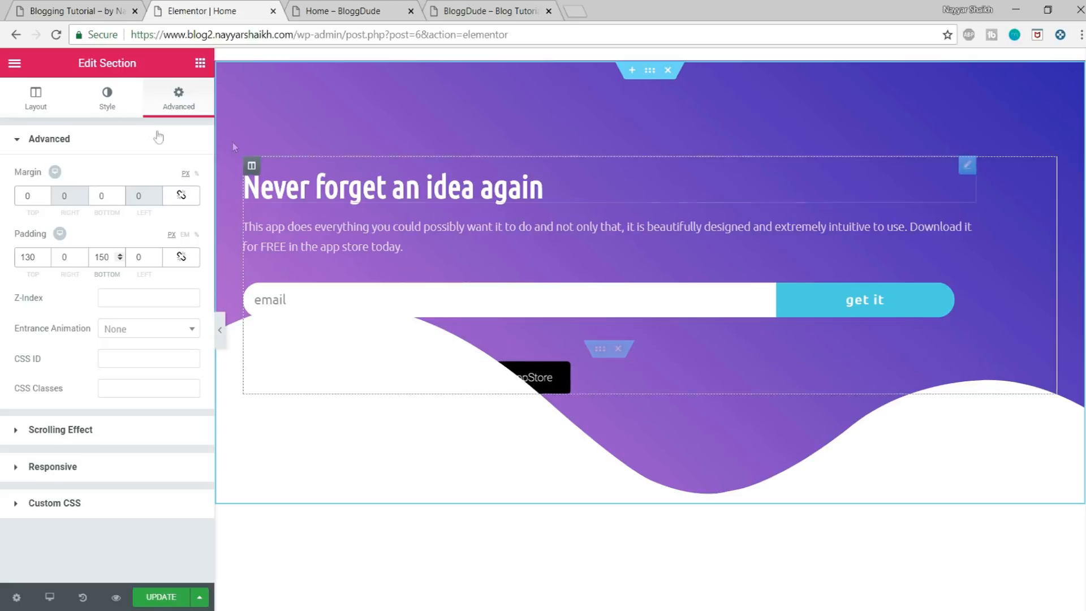
Step: Set the height of the hero section's bottom shape divider to 140
click(106, 102)
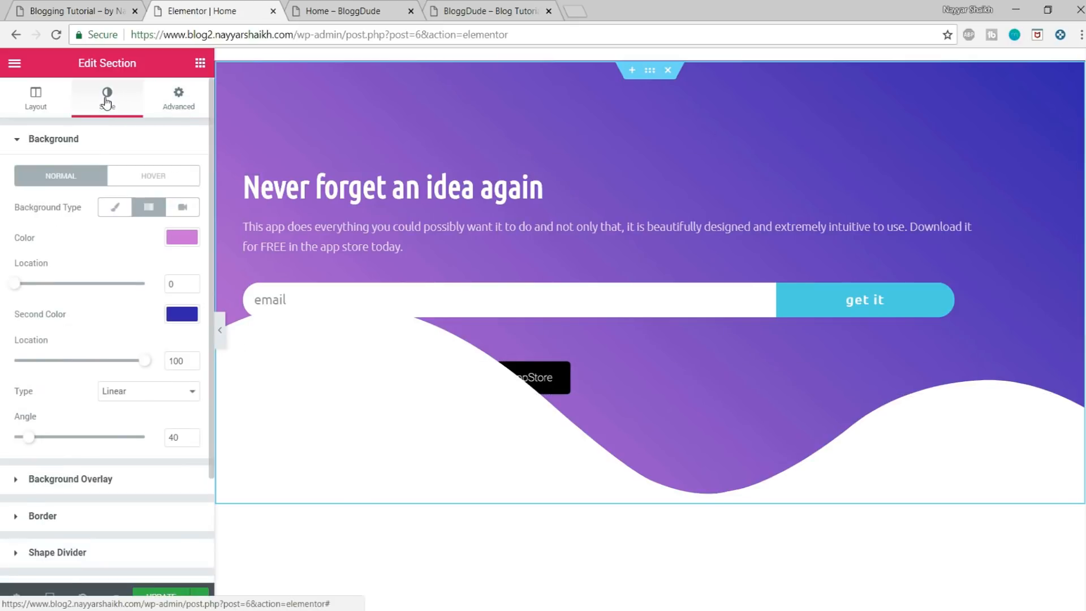
scroll(135, 322, down, 1)
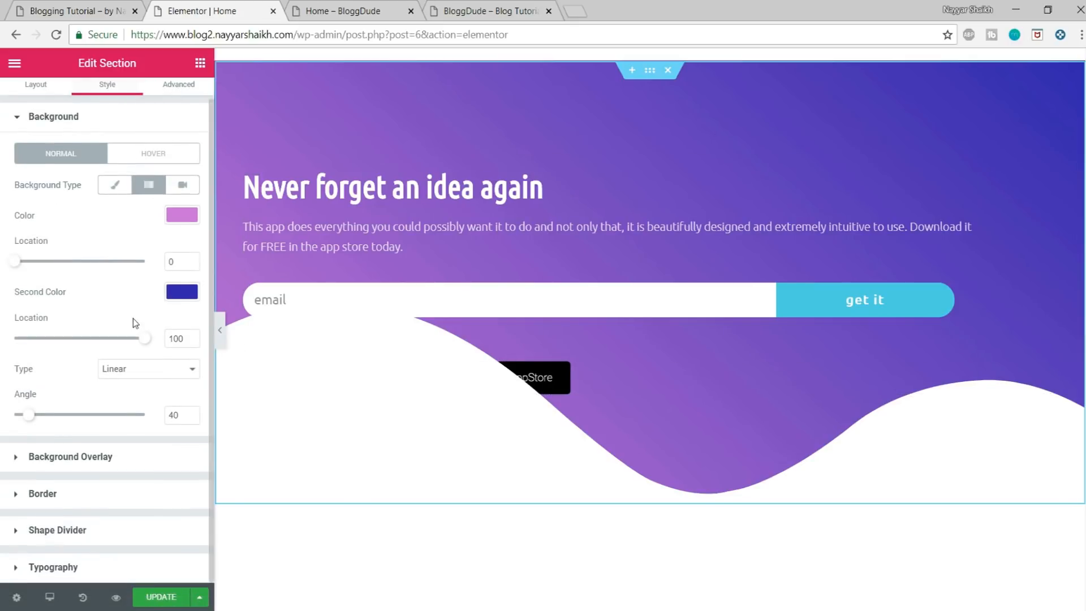
click(101, 531)
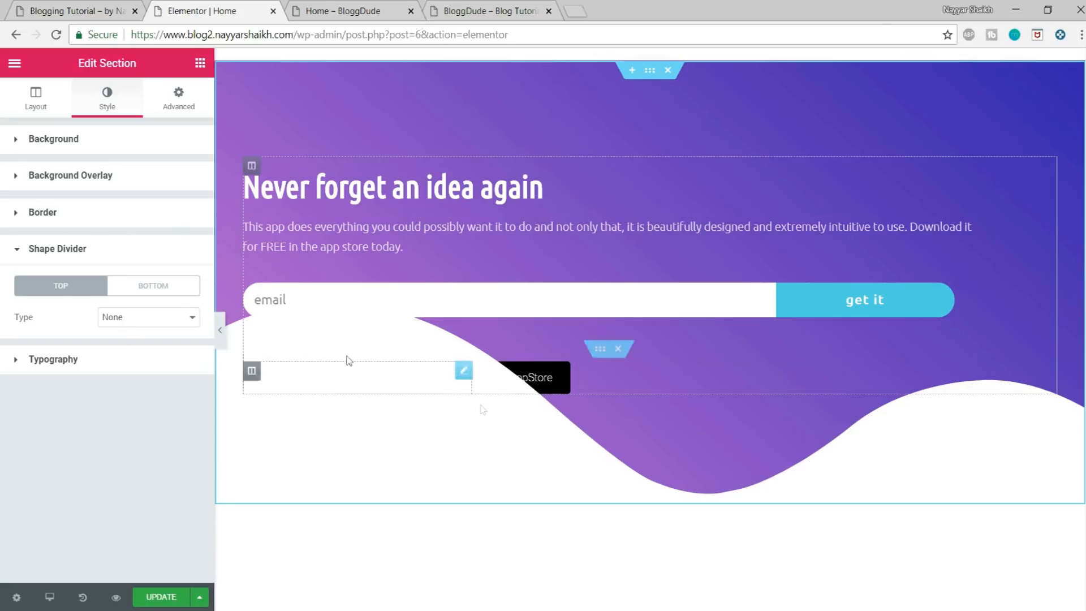
click(152, 287)
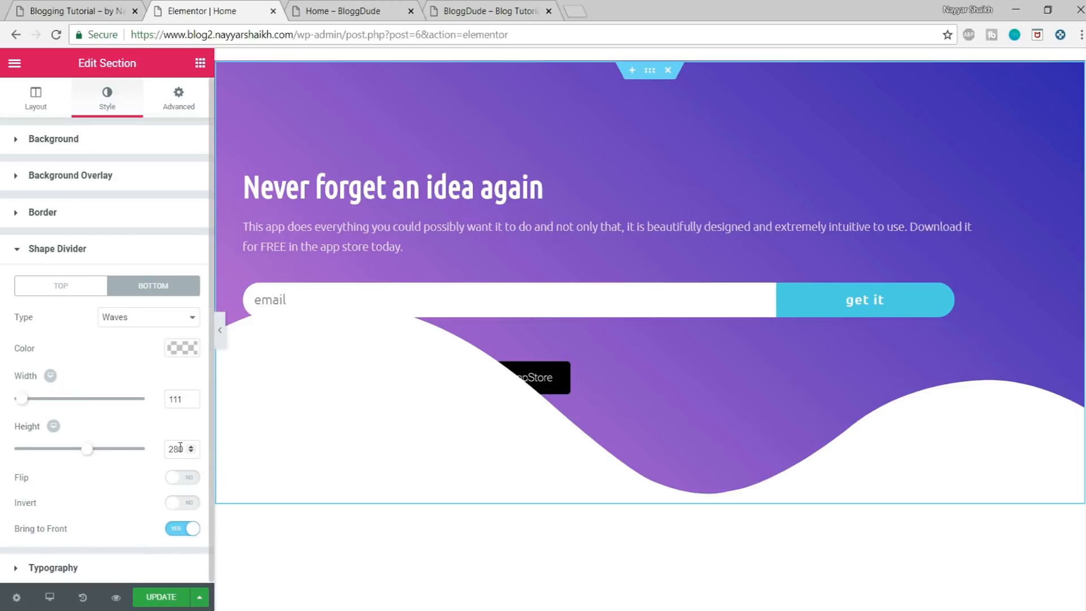
drag(184, 448, 162, 452)
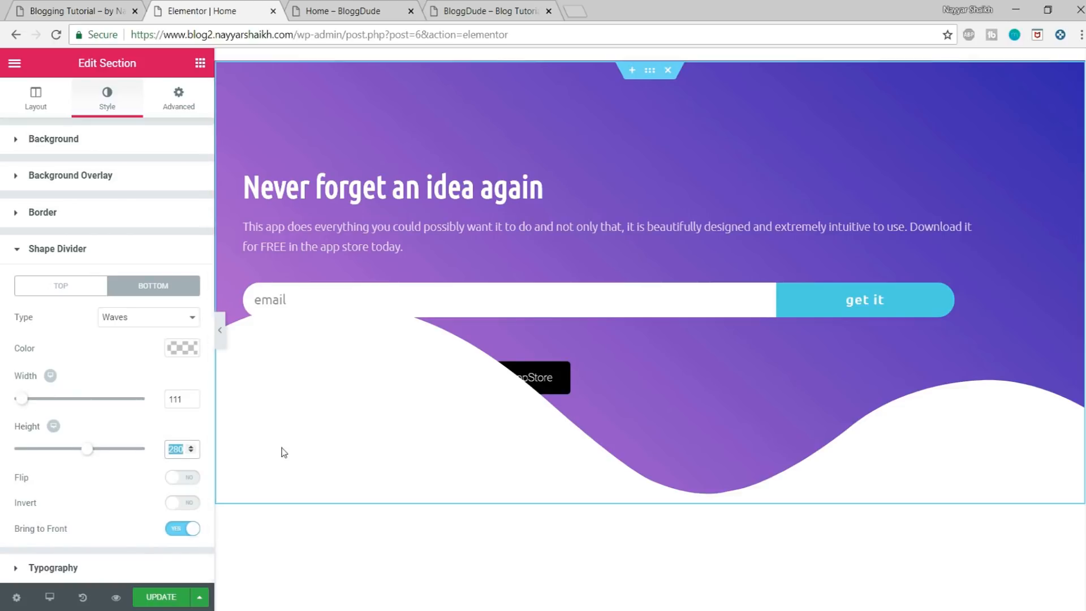
text(140)
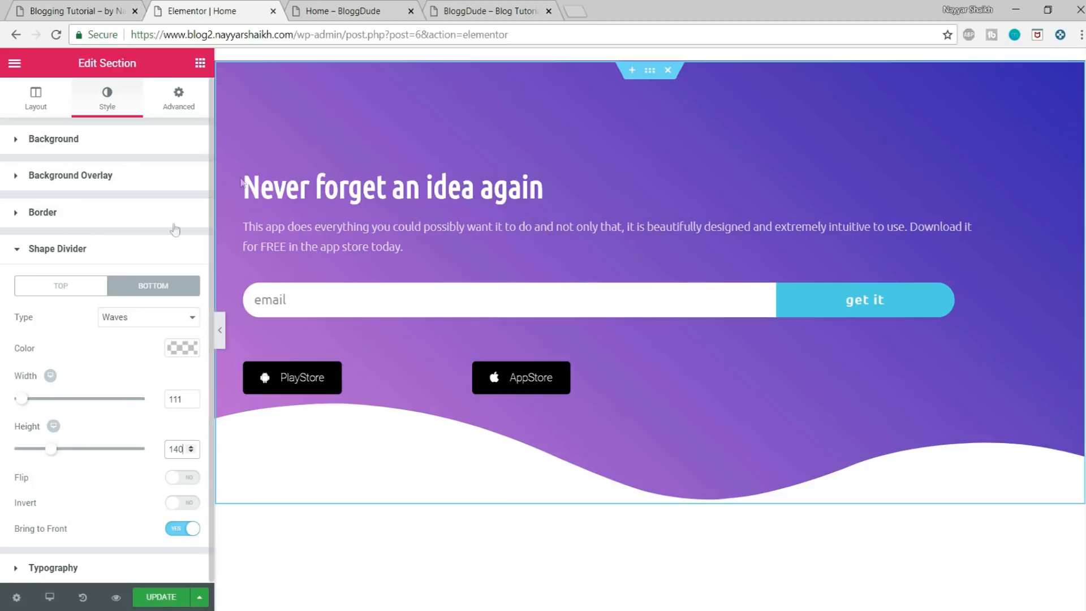
Step: Save the page and center the hero heading "Never forget an idea again"
click(156, 597)
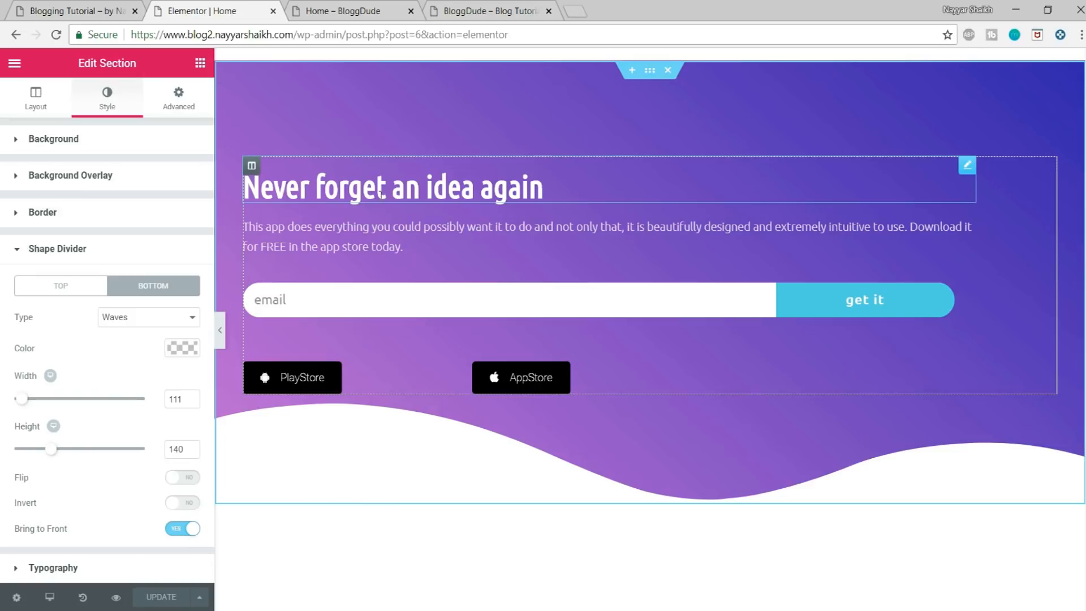
click(967, 165)
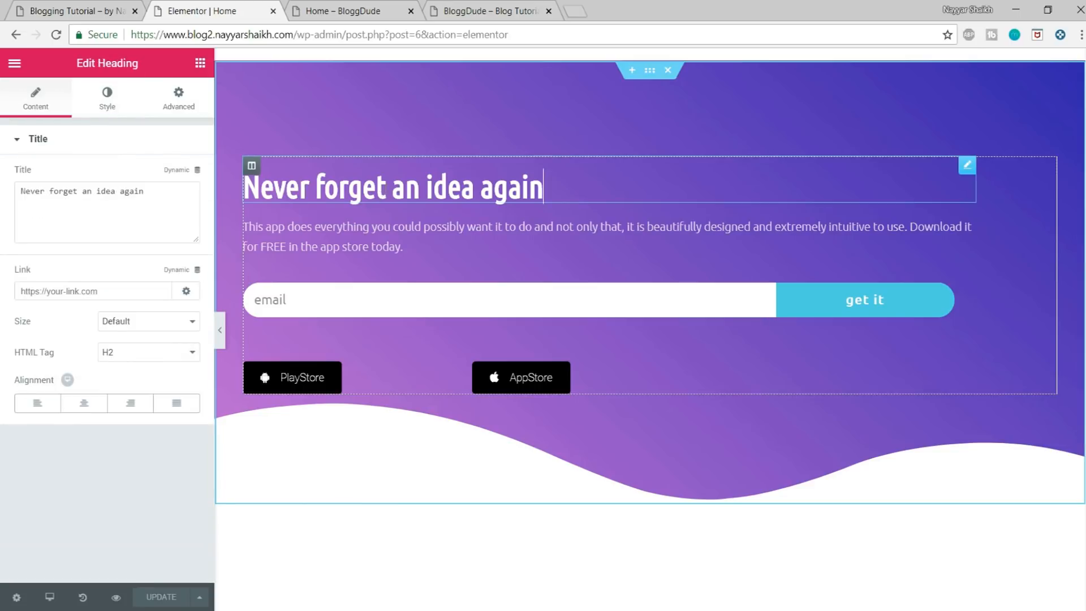
click(88, 408)
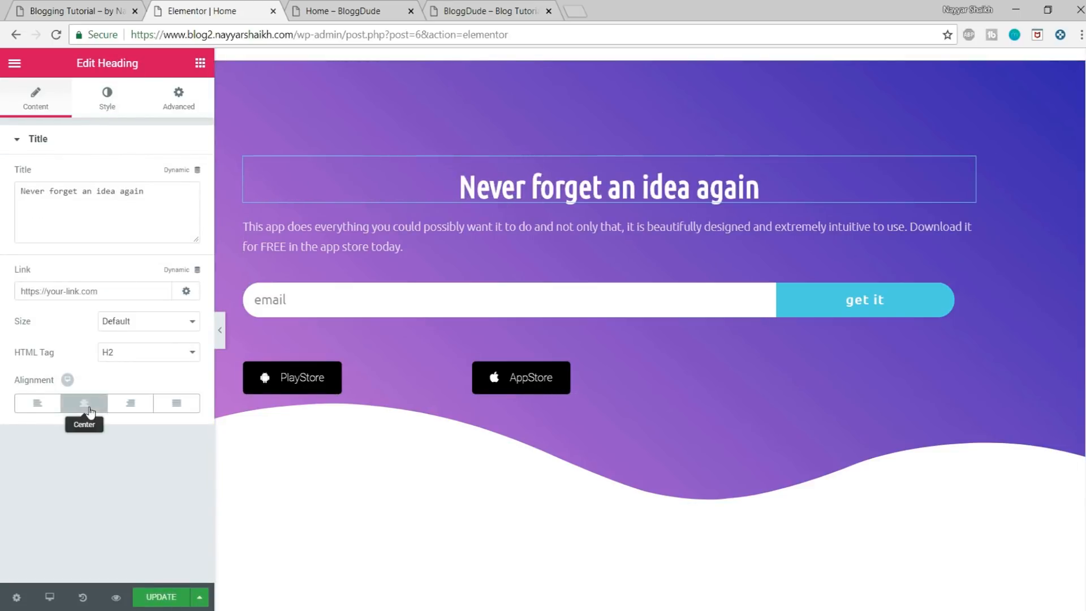
Step: Center the hero's description paragraph, both in its text formatting and in the widget's alignment style
click(394, 229)
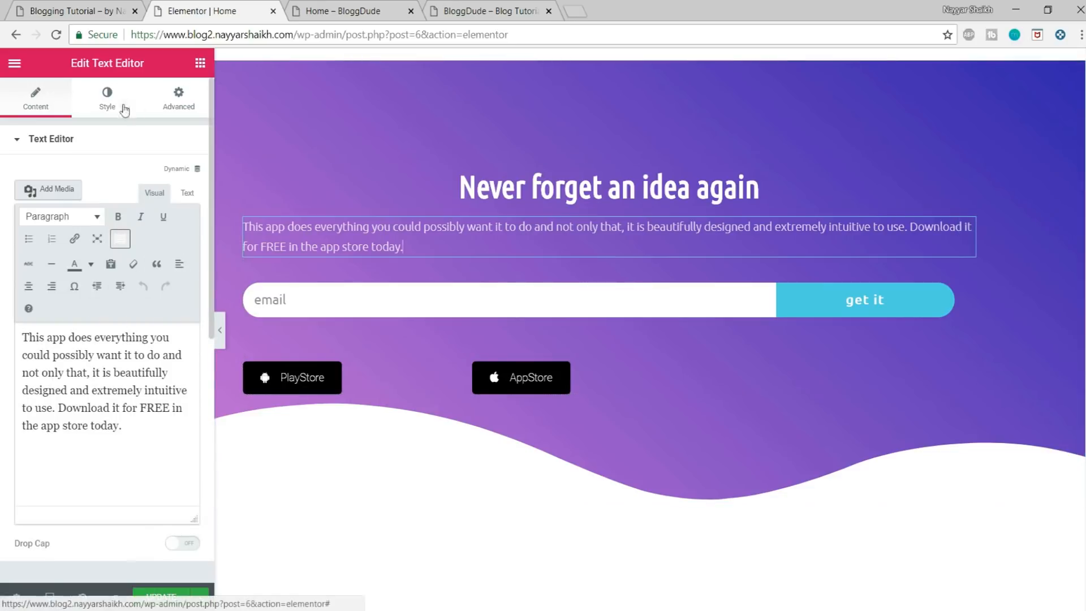
click(32, 290)
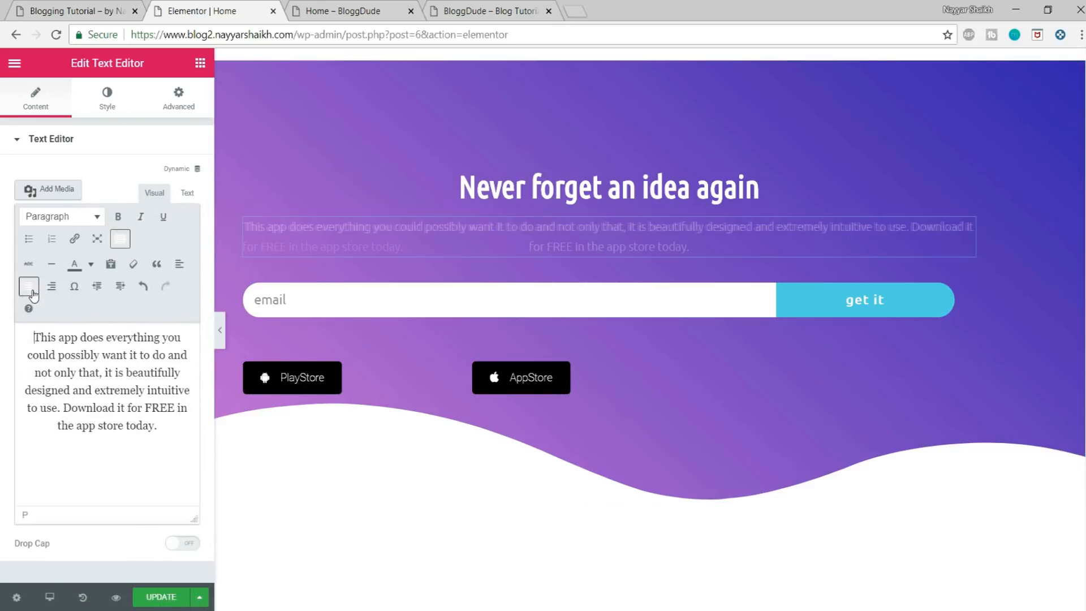
click(111, 95)
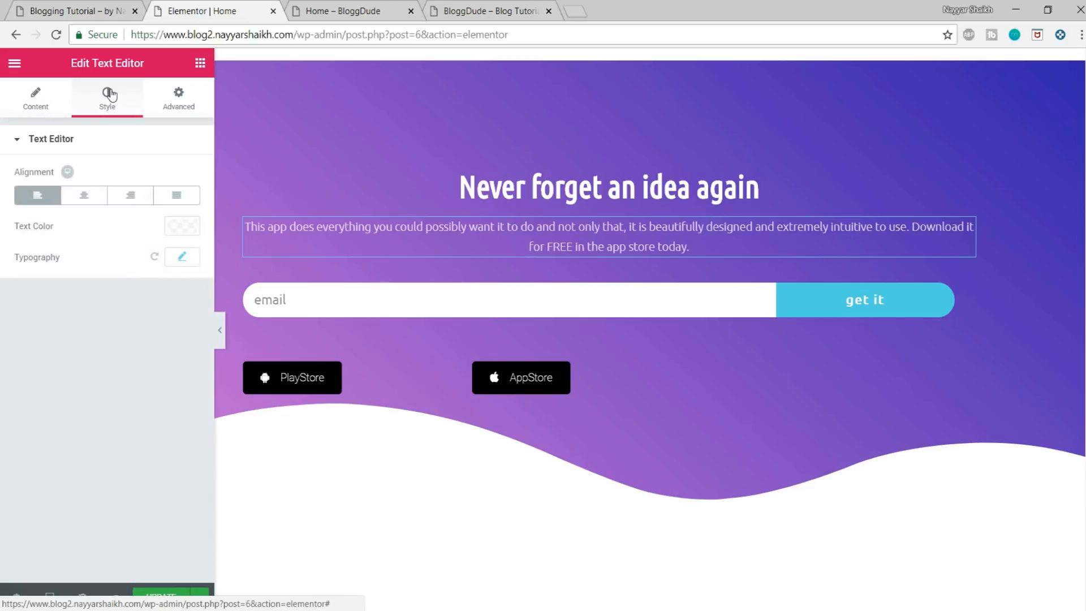
click(89, 198)
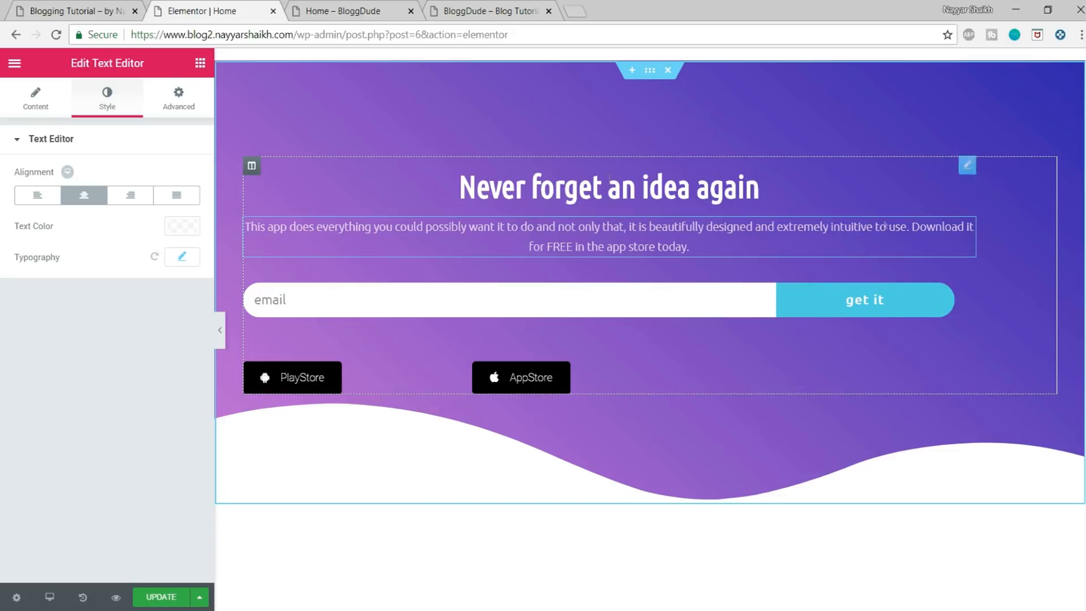
Step: Set the right padding of the hero section's column to 0
click(252, 169)
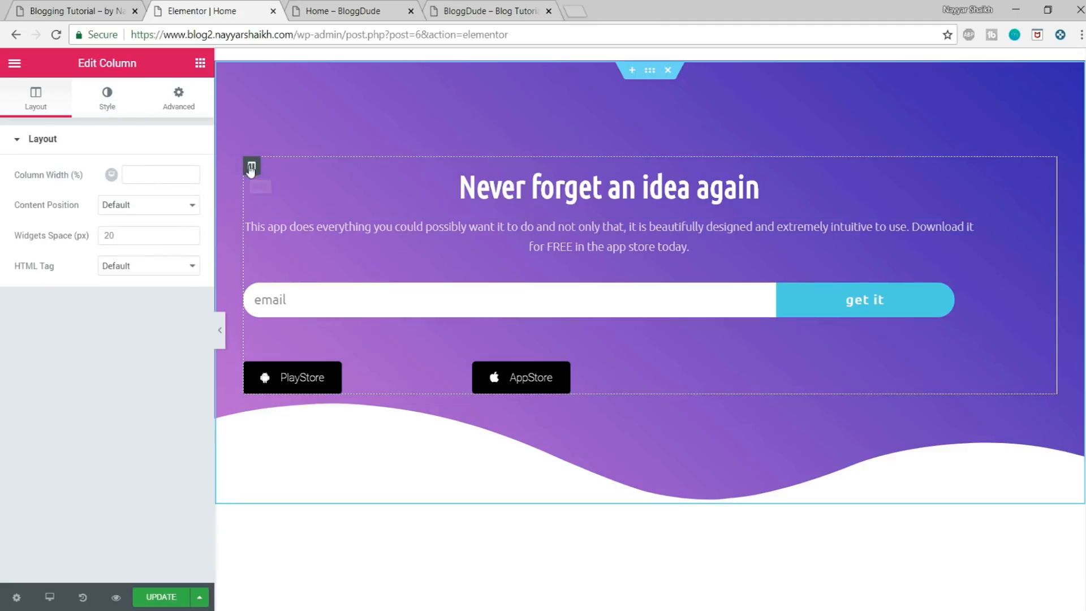
click(177, 99)
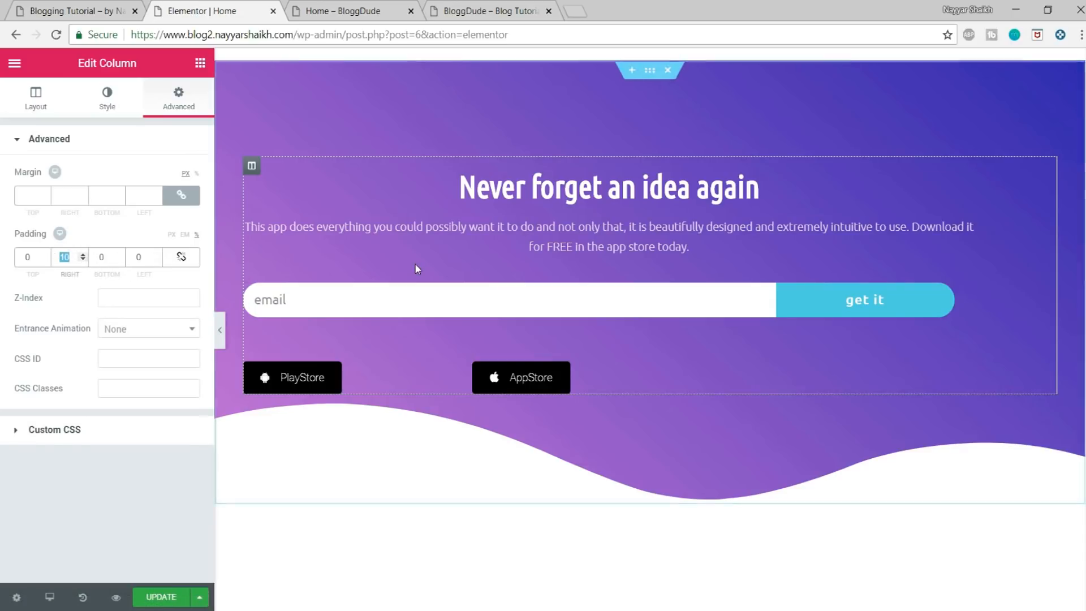
text(0)
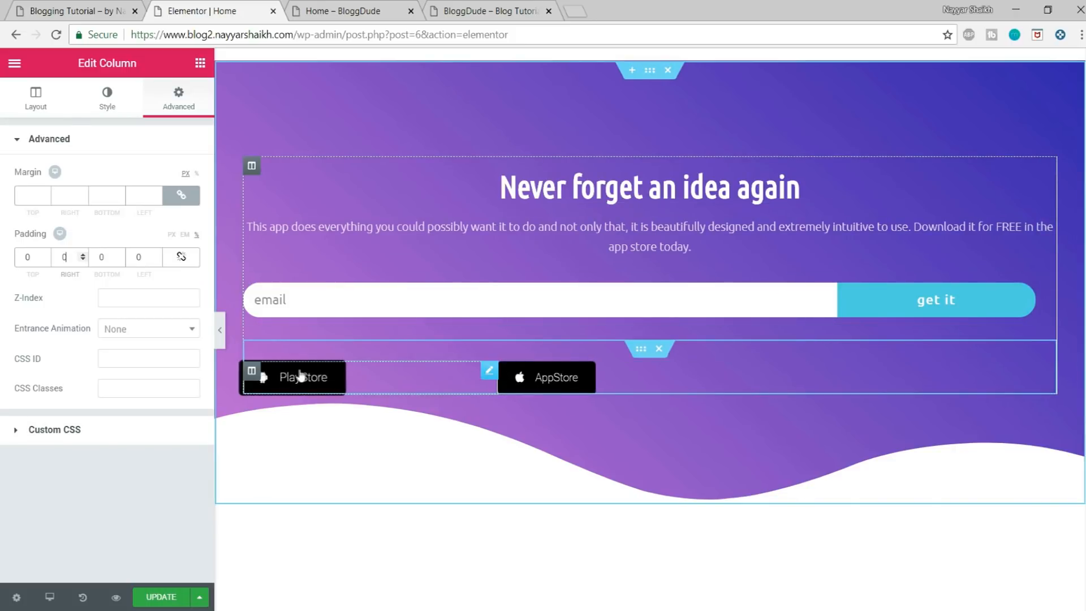
Step: Right-align the PlayStore button and resize its column so the two store buttons meet at the middle of the hero section
drag(497, 377, 696, 389)
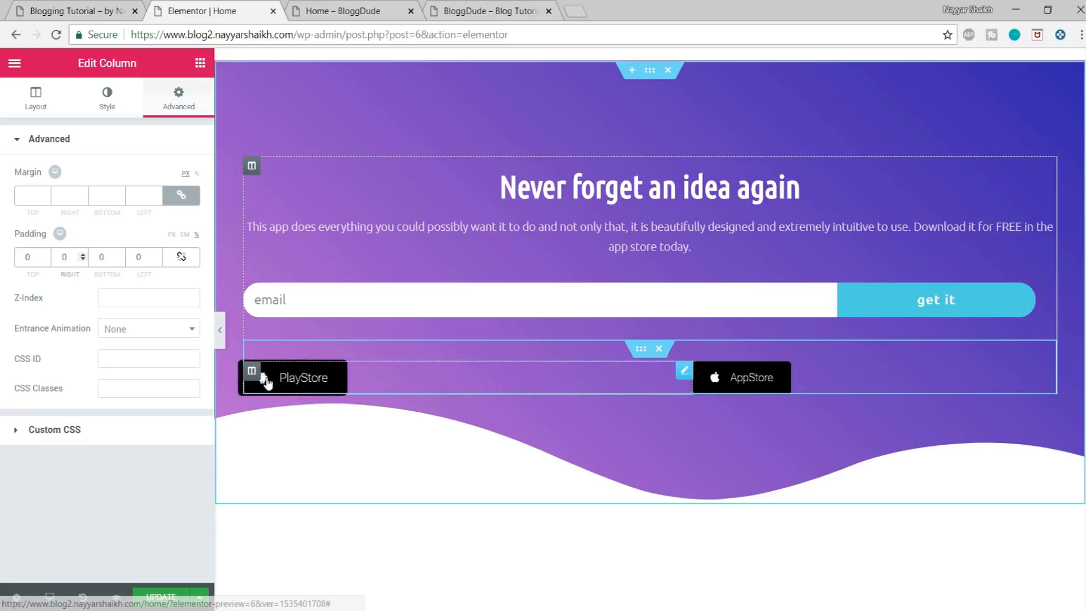
click(320, 379)
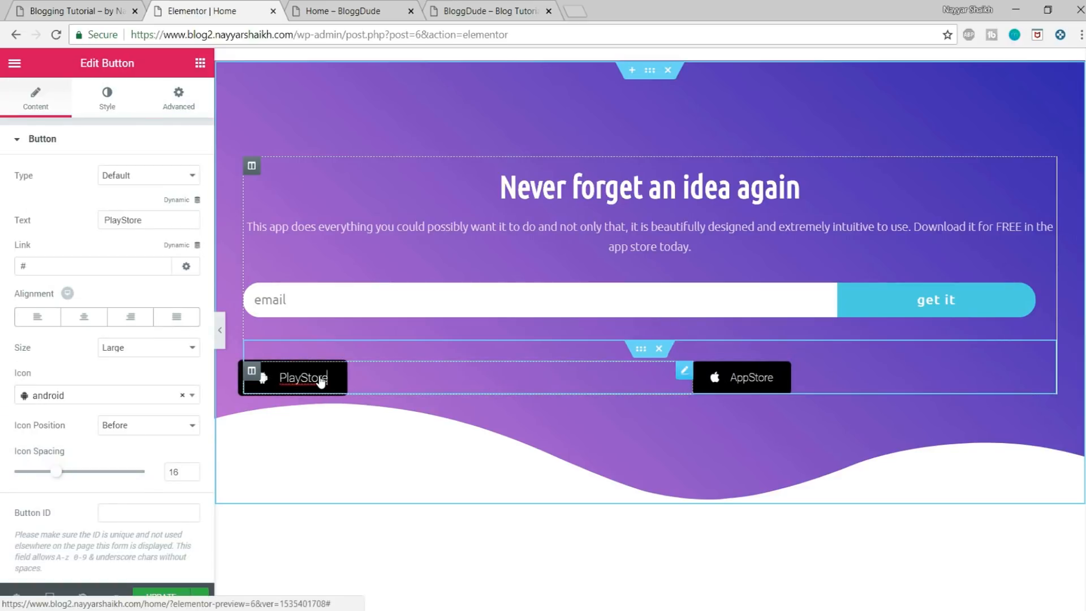
click(132, 324)
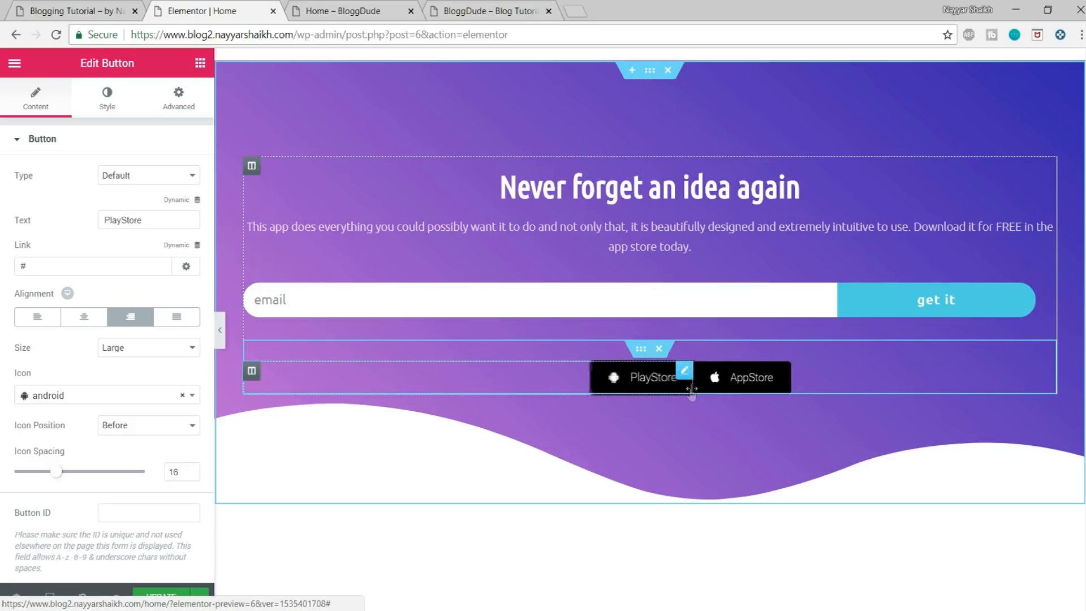
drag(693, 385, 651, 376)
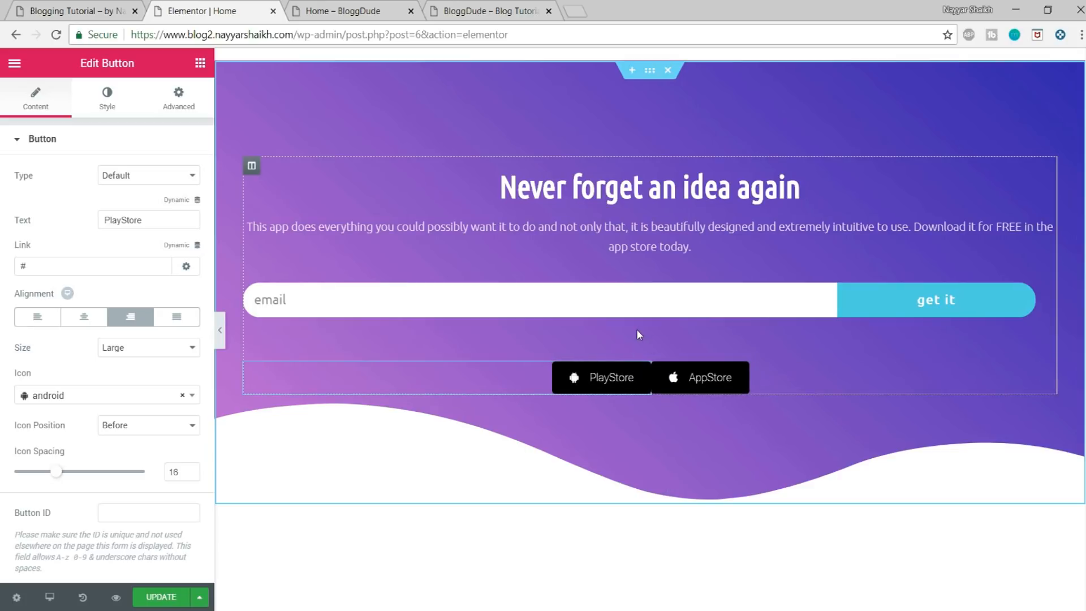
Step: Set the columns gap of the store buttons' inner section to Extended and save the page
click(640, 350)
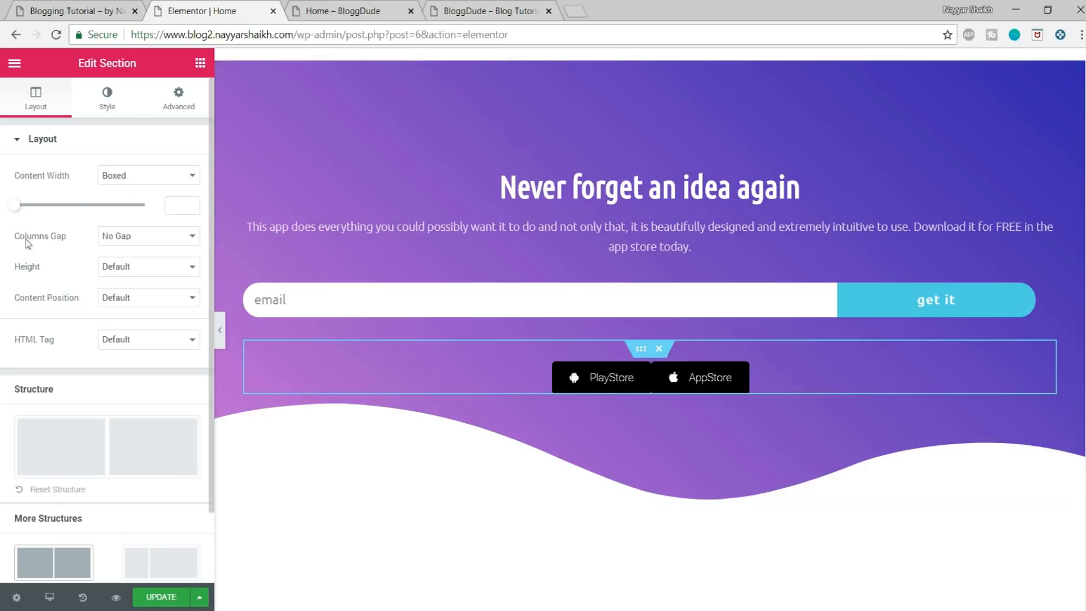
click(158, 243)
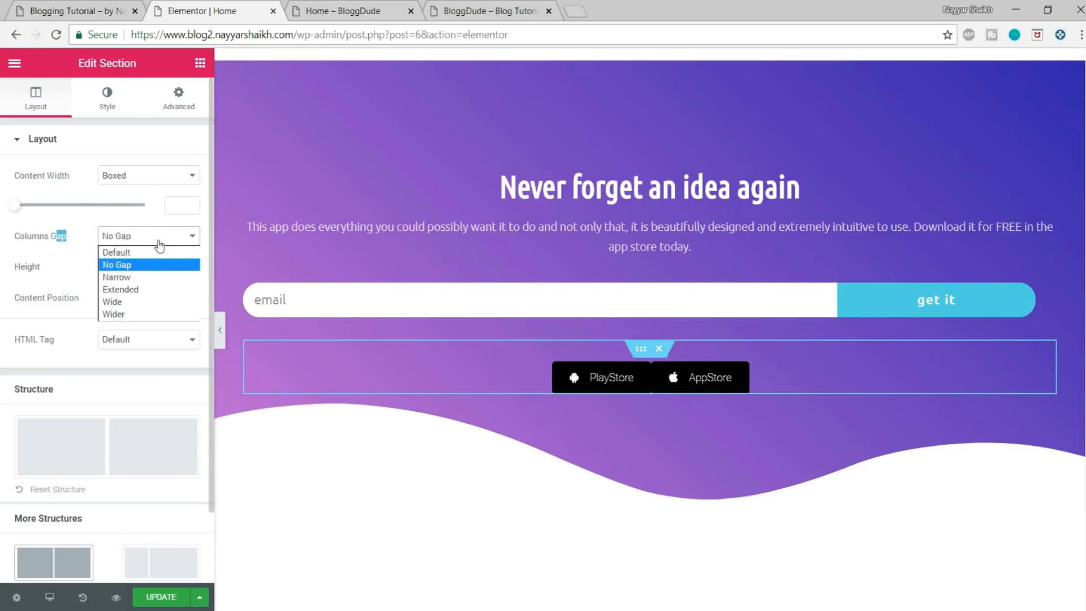
click(145, 289)
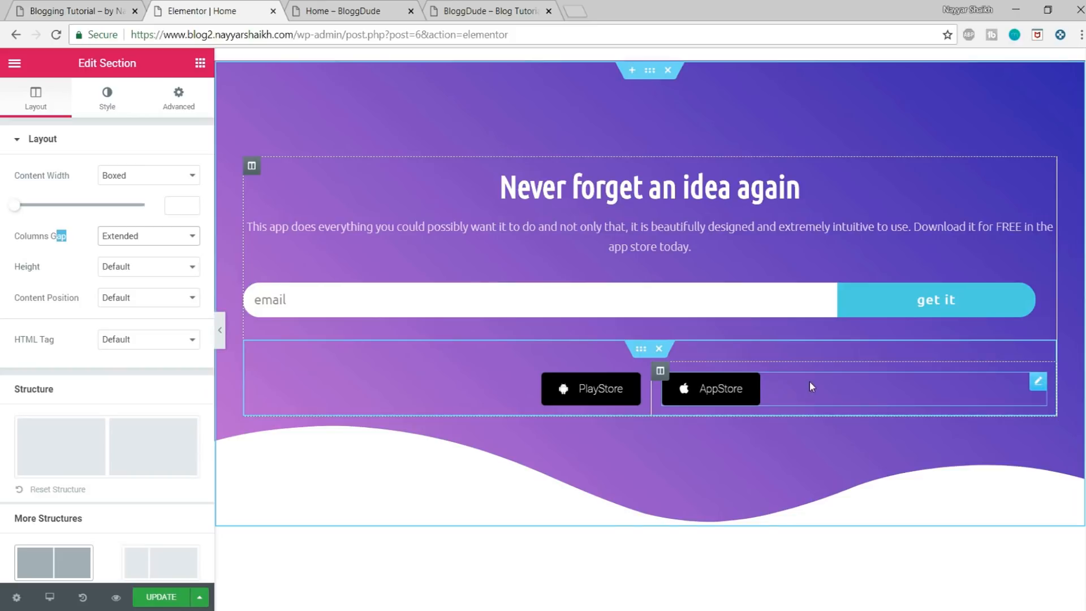
click(162, 598)
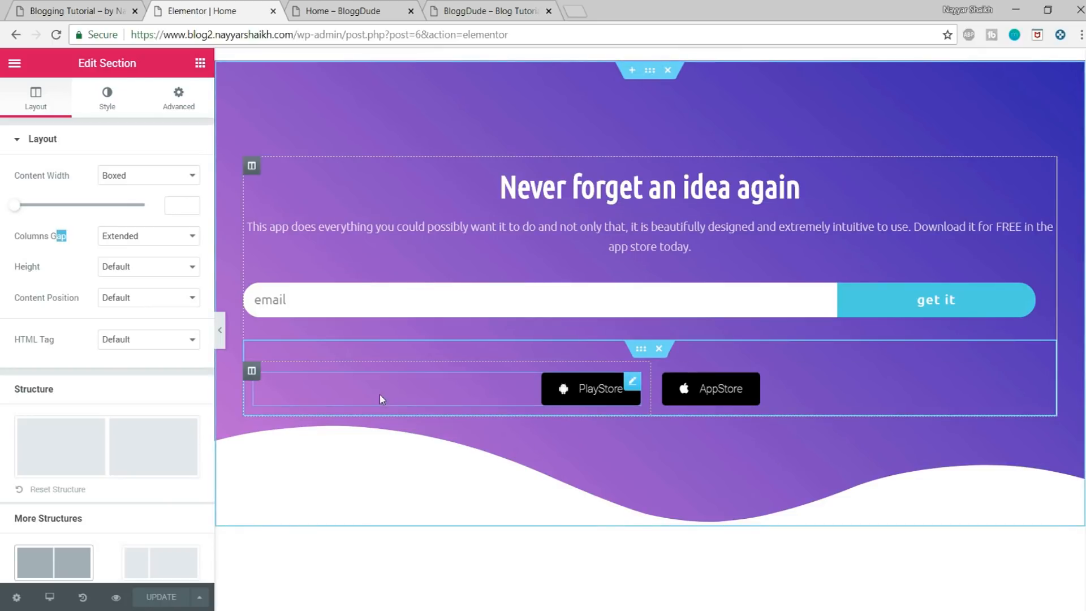
Step: Preview the hero section without the editing panel and compare its content width with the reference blog's home page
click(220, 334)
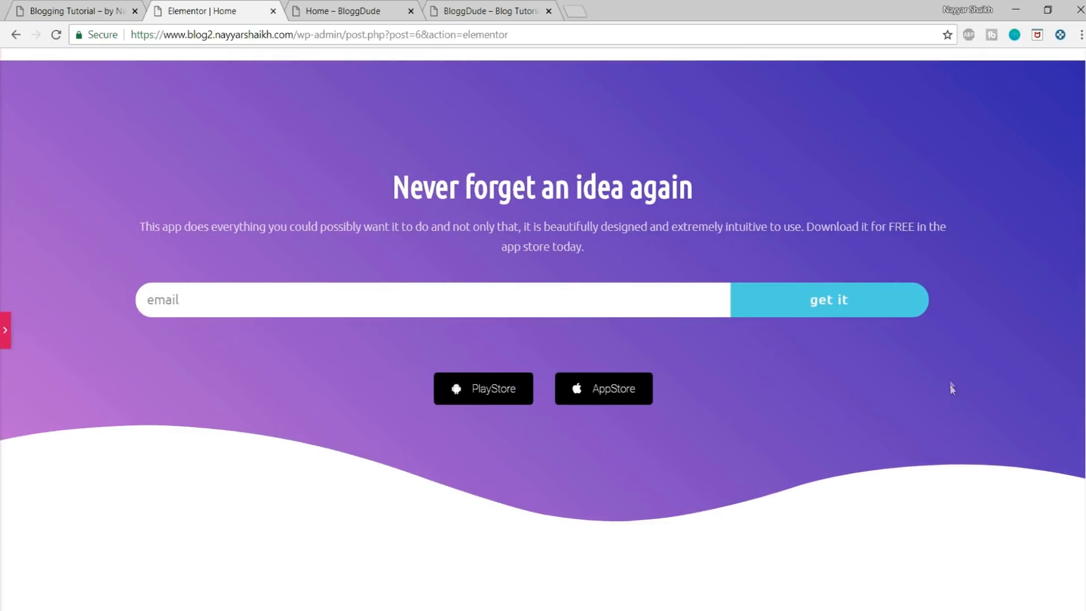
scroll(952, 407, down, 6)
scroll(954, 436, up, 6)
click(58, 7)
click(347, 9)
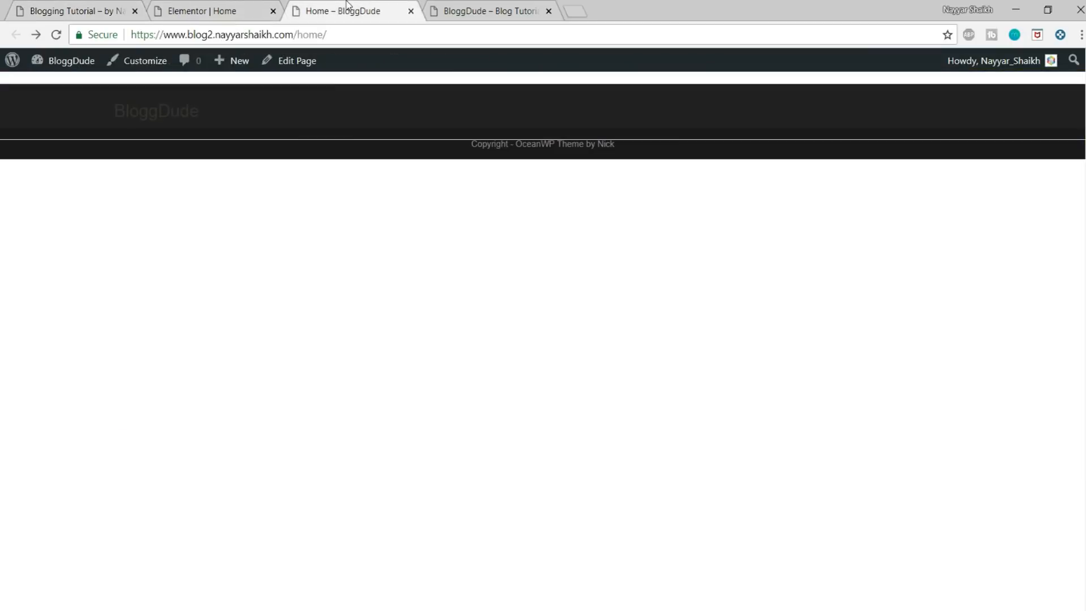
click(228, 9)
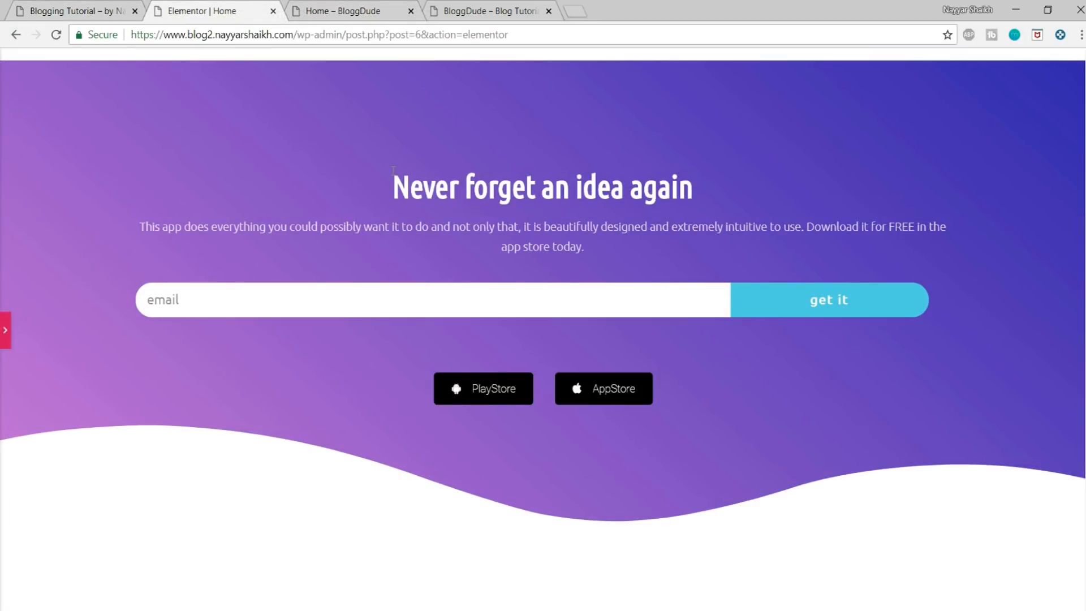
click(84, 6)
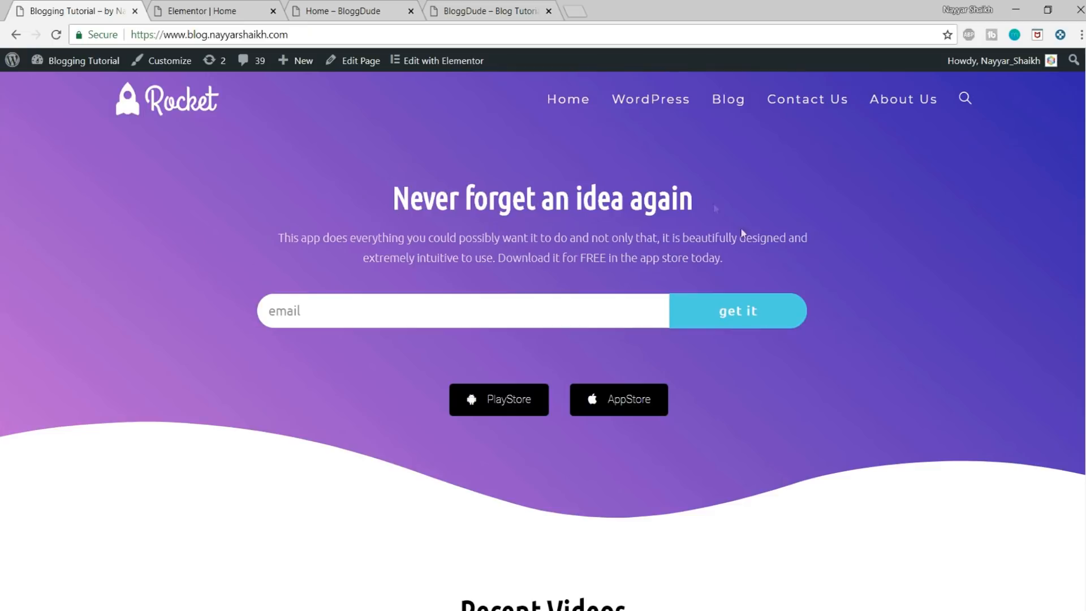
triple_click(252, 212)
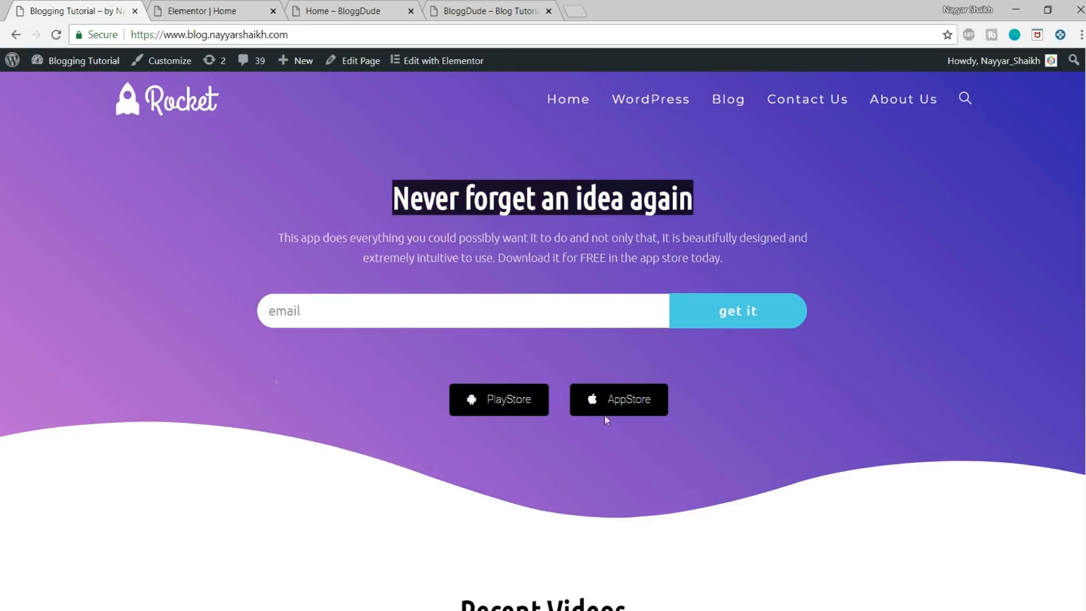
key(ctrl+Tab)
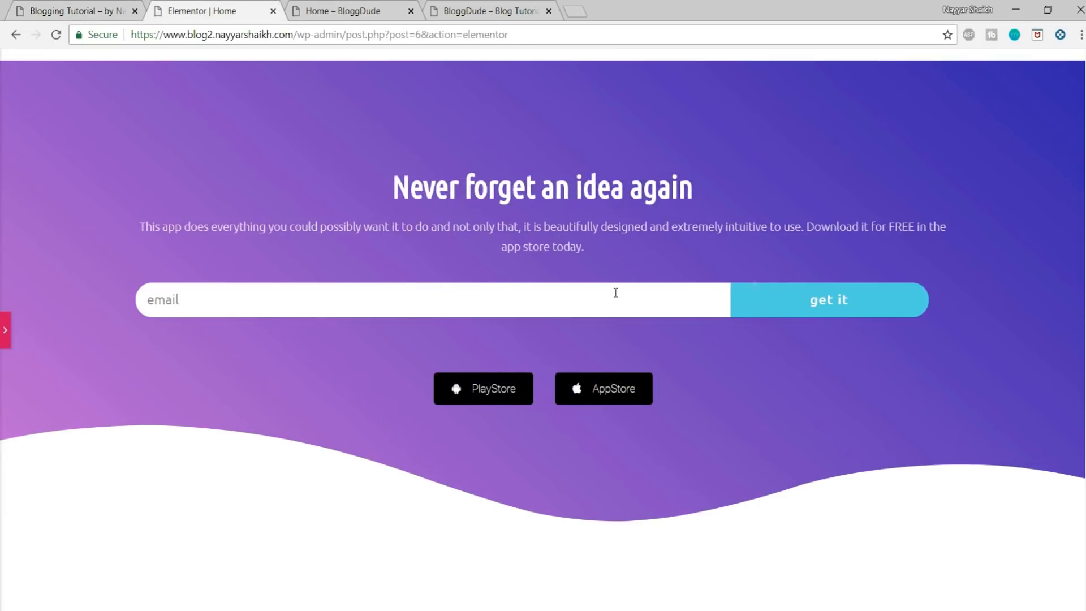
Step: Set the hero section's boxed content width to 800 and save the page
click(5, 331)
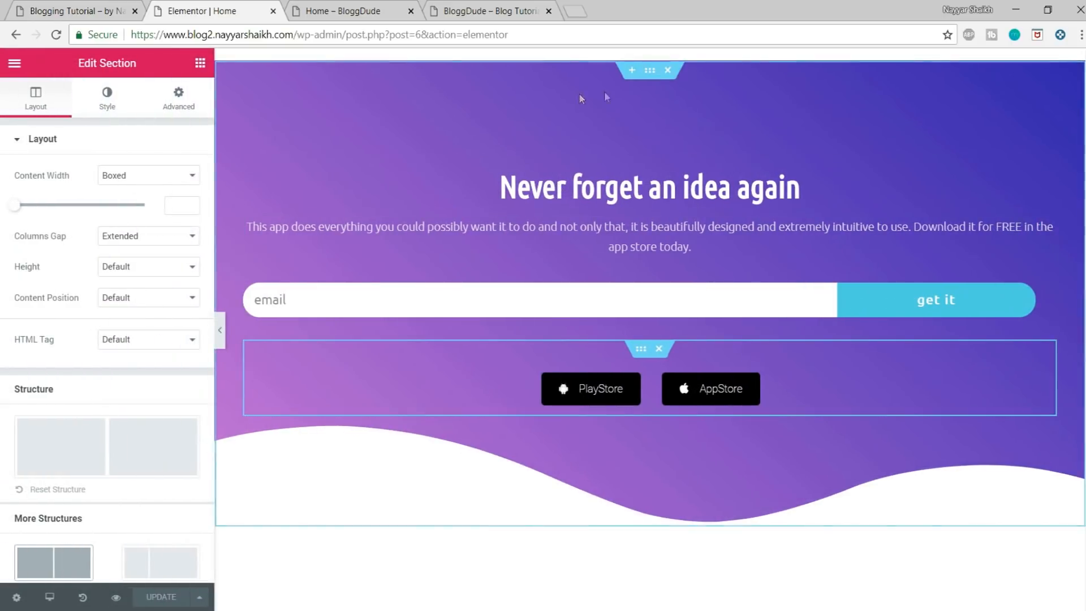
click(649, 74)
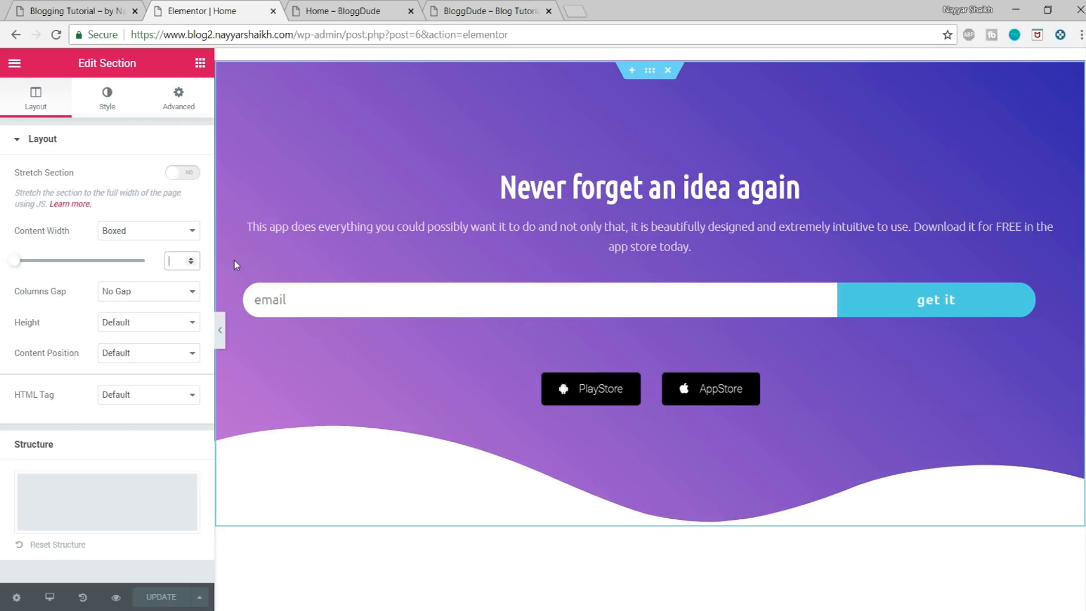
text(800)
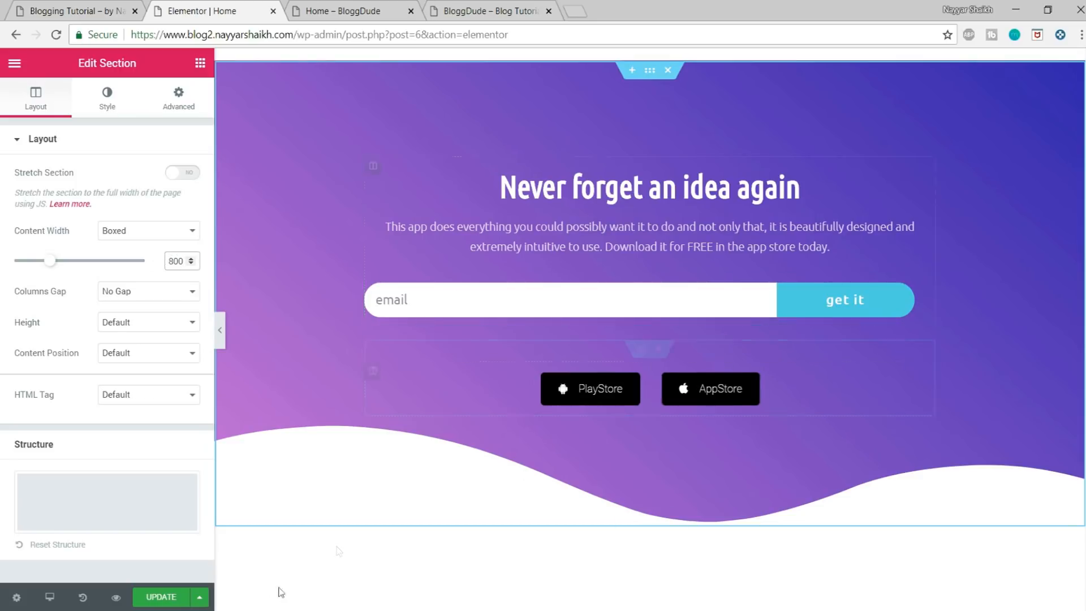
click(160, 596)
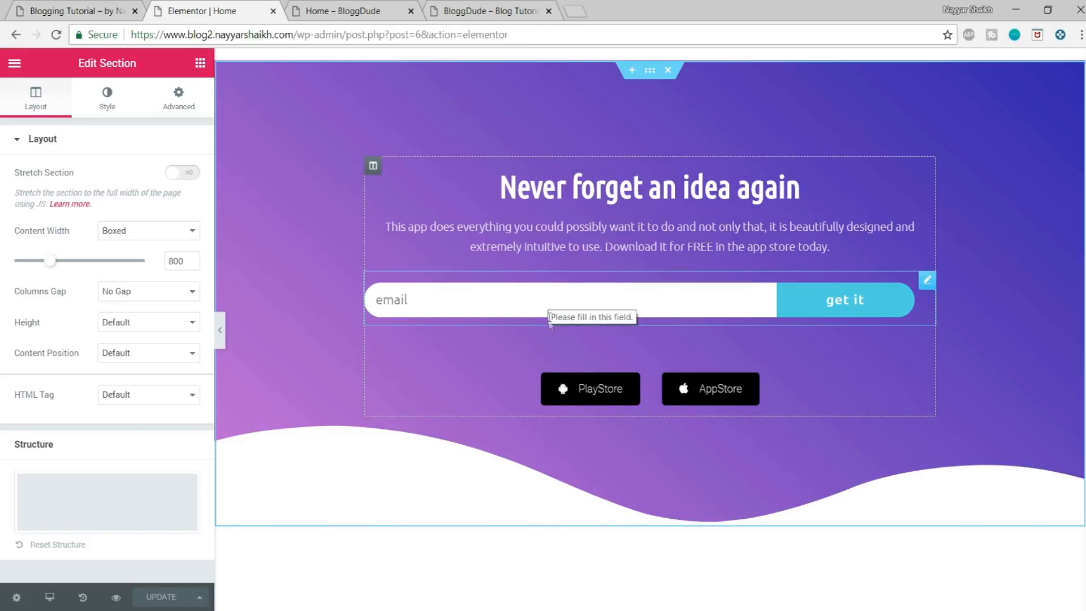
Step: Inspect the hero's email form, and review the reference blog's home page sections down to the footer
click(458, 304)
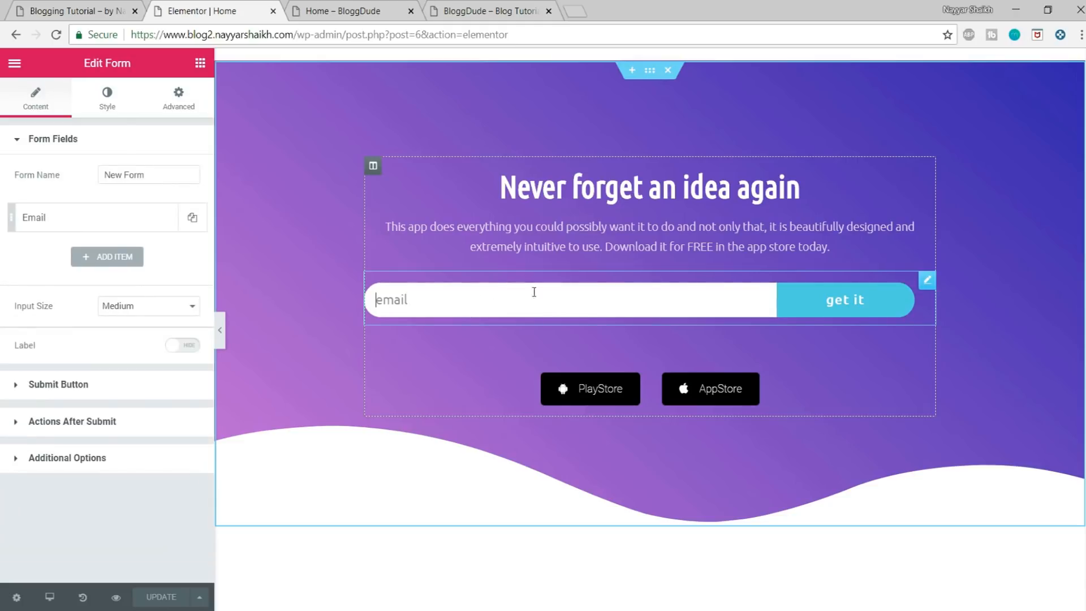
click(845, 314)
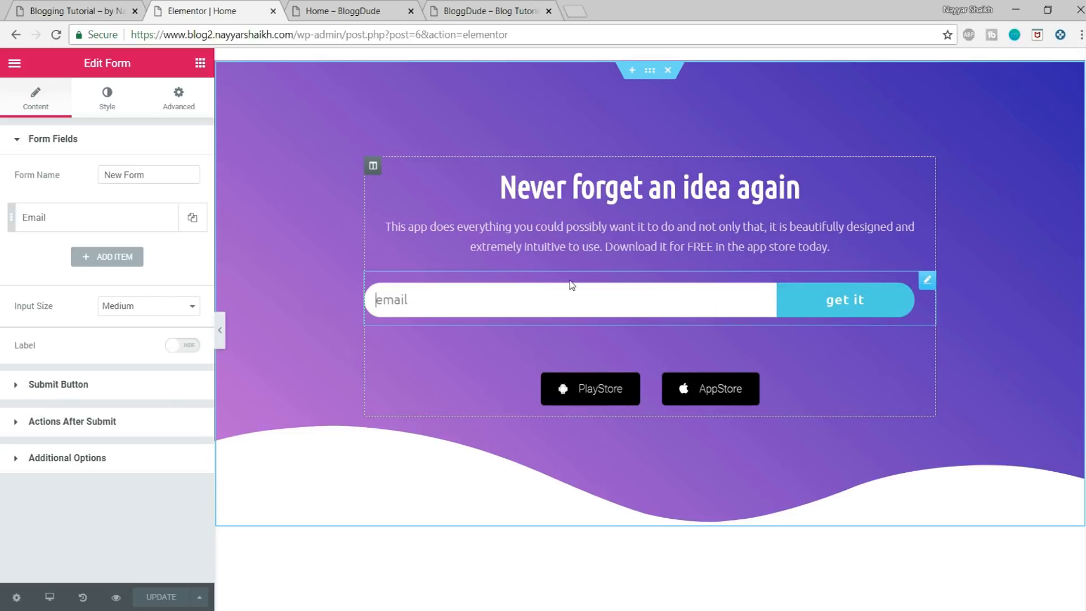
click(73, 11)
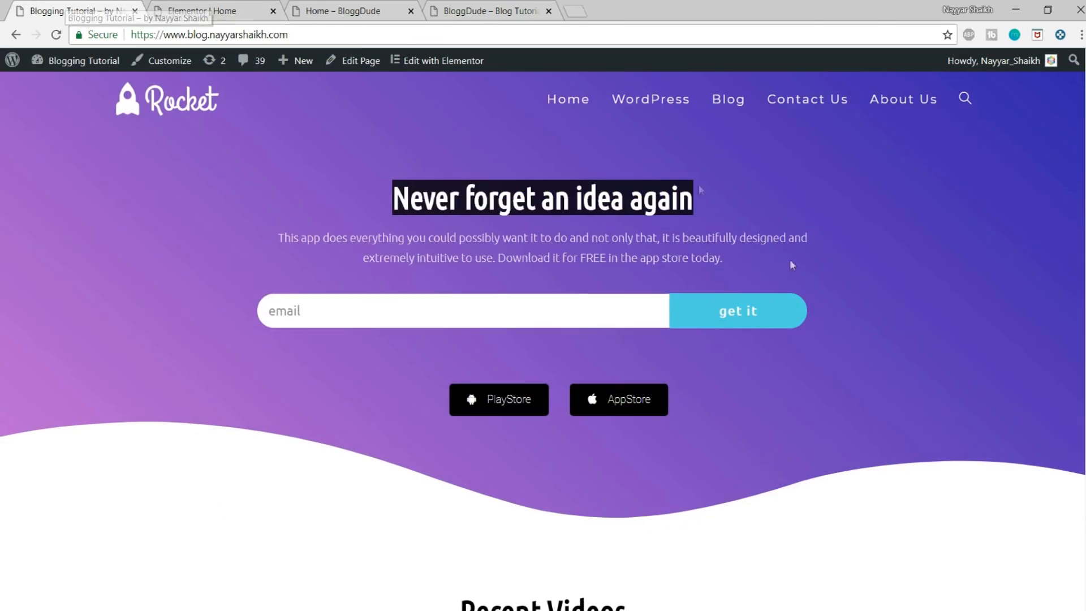
scroll(371, 279, down, 10)
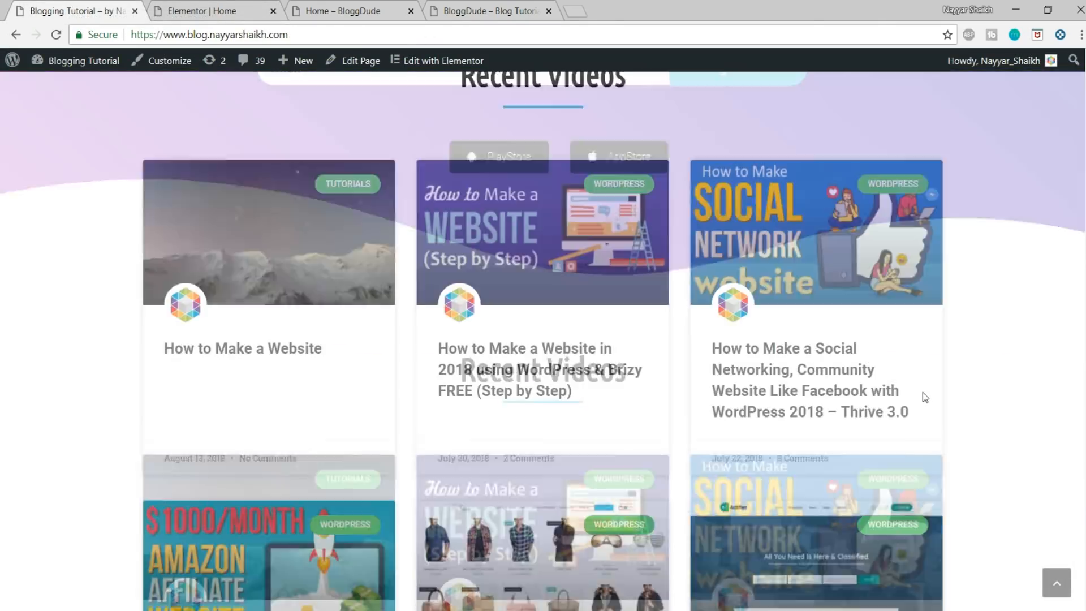
scroll(921, 397, down, 5)
scroll(922, 458, up, 10)
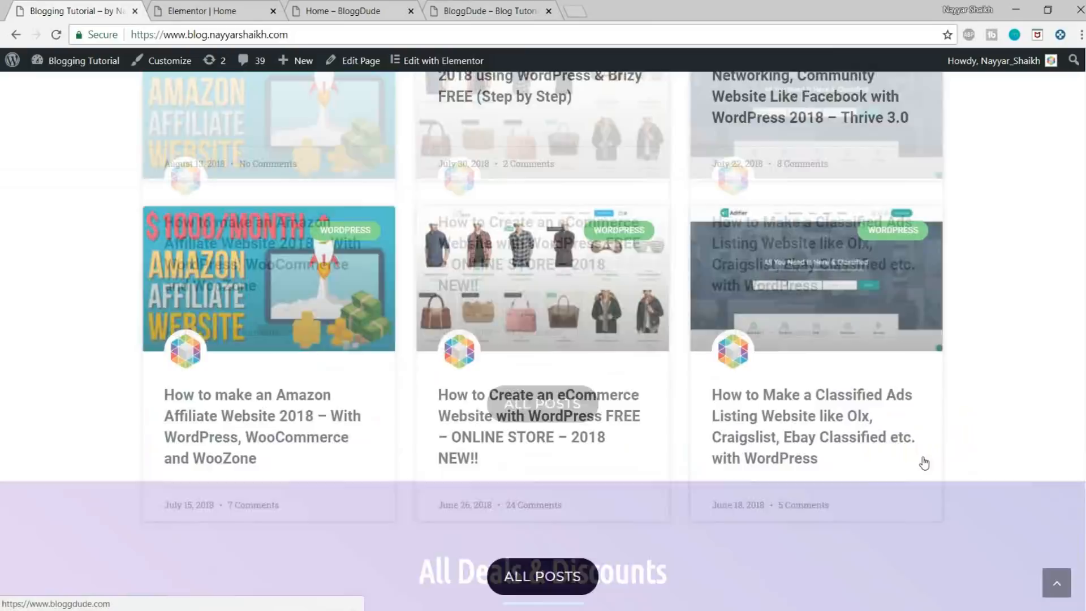
scroll(921, 456, down, 5)
scroll(1046, 315, up, 15)
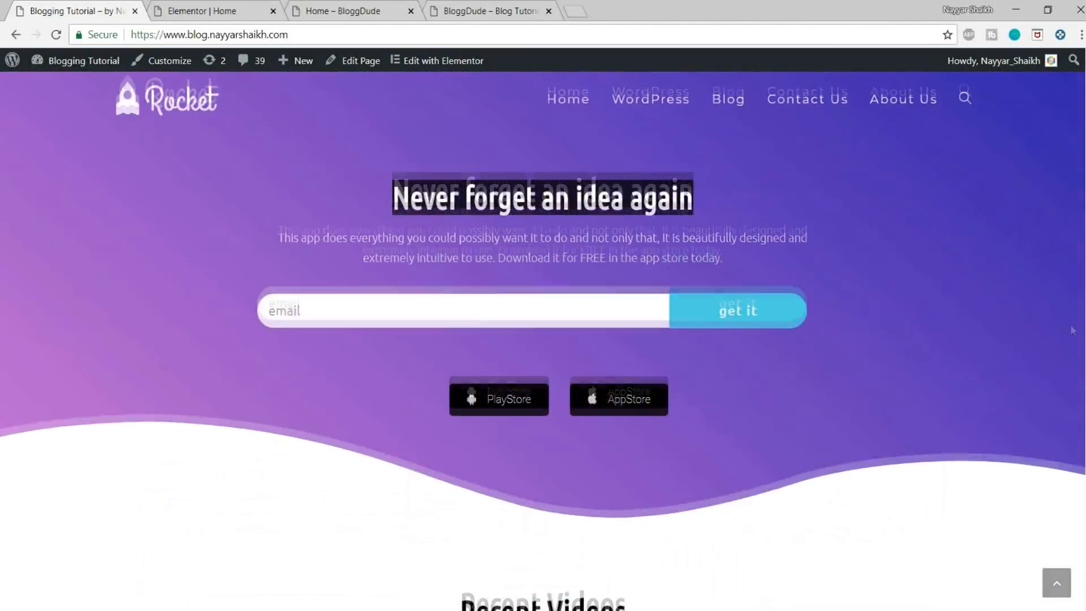
scroll(783, 380, down, 20)
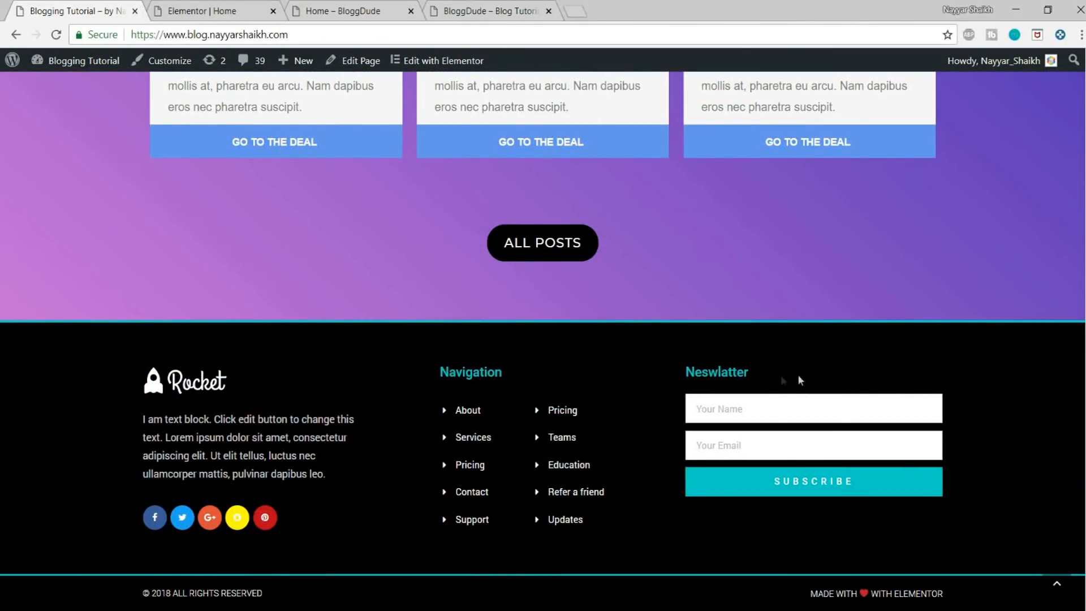
click(1056, 589)
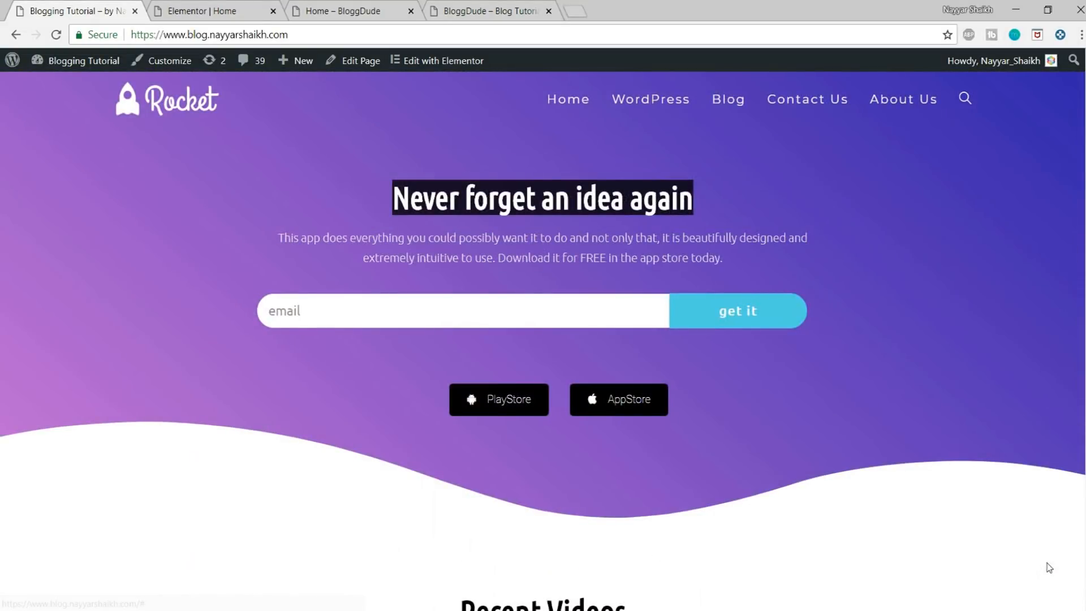
Step: Delete the leftover template sections below the hero, including the feature list with the phone and the client logos
click(192, 7)
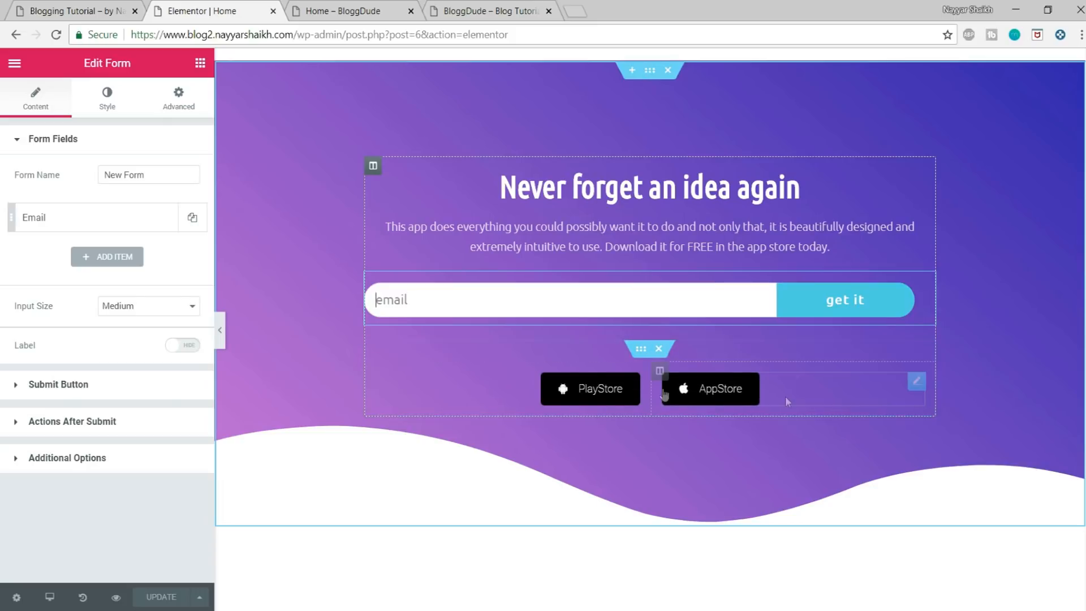
scroll(684, 399, down, 5)
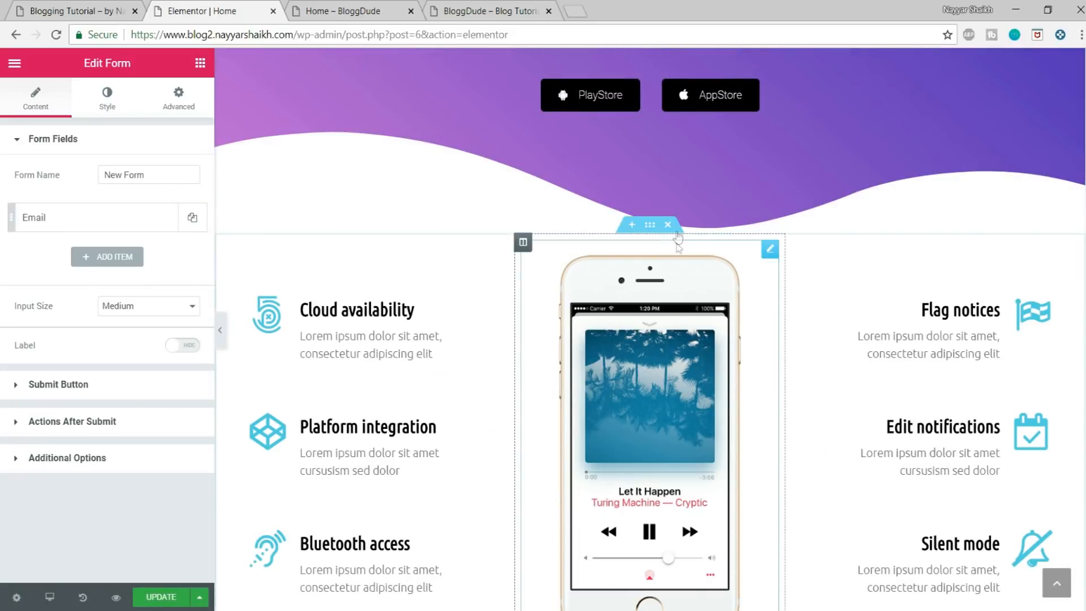
click(668, 225)
click(668, 225)
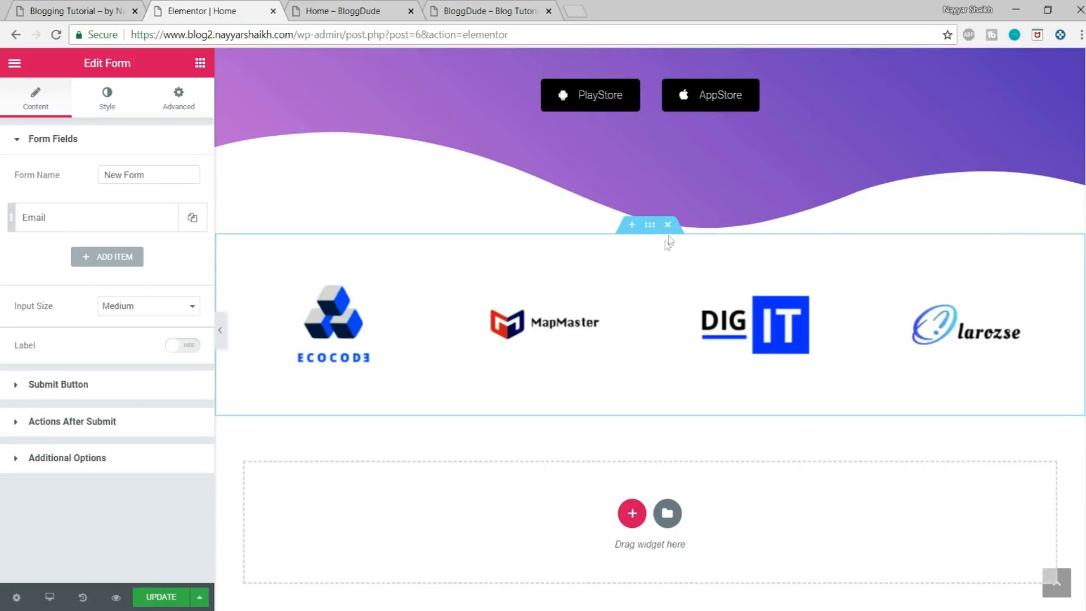
click(668, 225)
scroll(780, 420, up, 4)
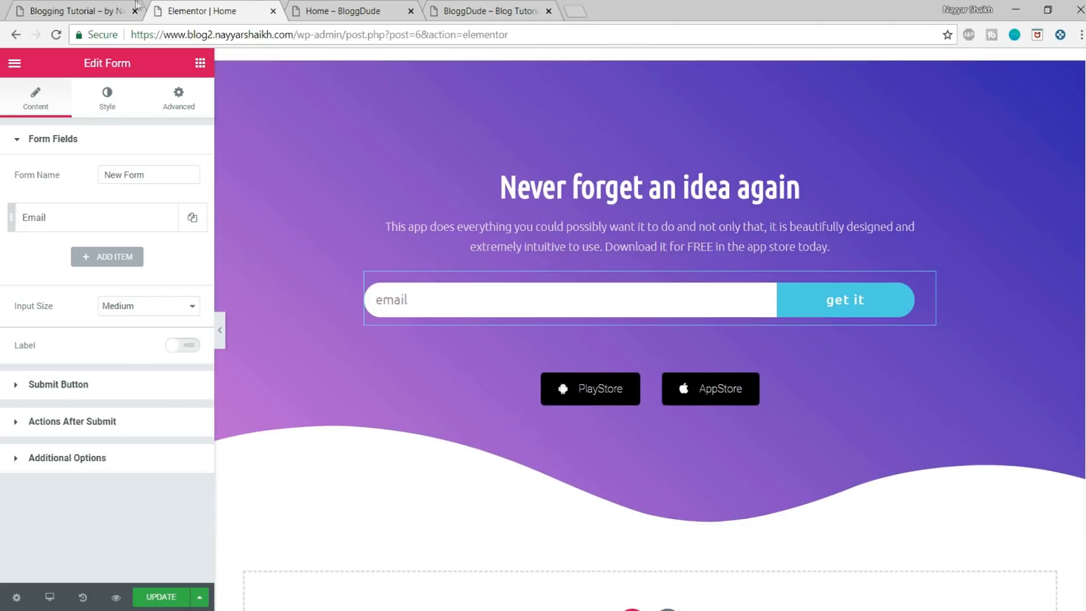
Step: Check the reference blog's Recent Videos section, and add a Spacer widget in a new section below the hero
click(73, 11)
scroll(718, 337, down, 7)
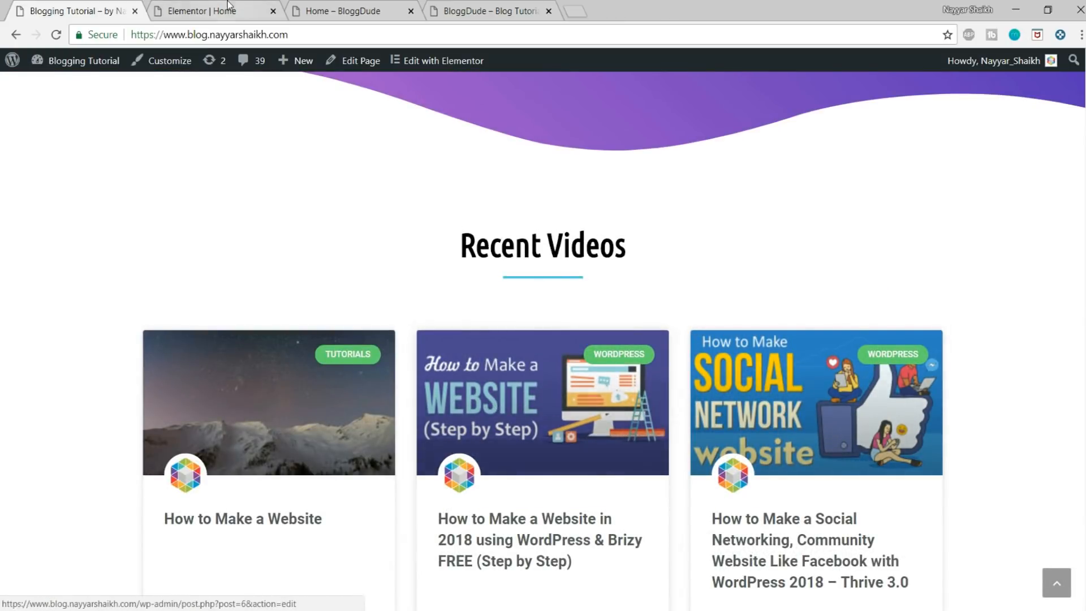
drag(454, 250, 630, 241)
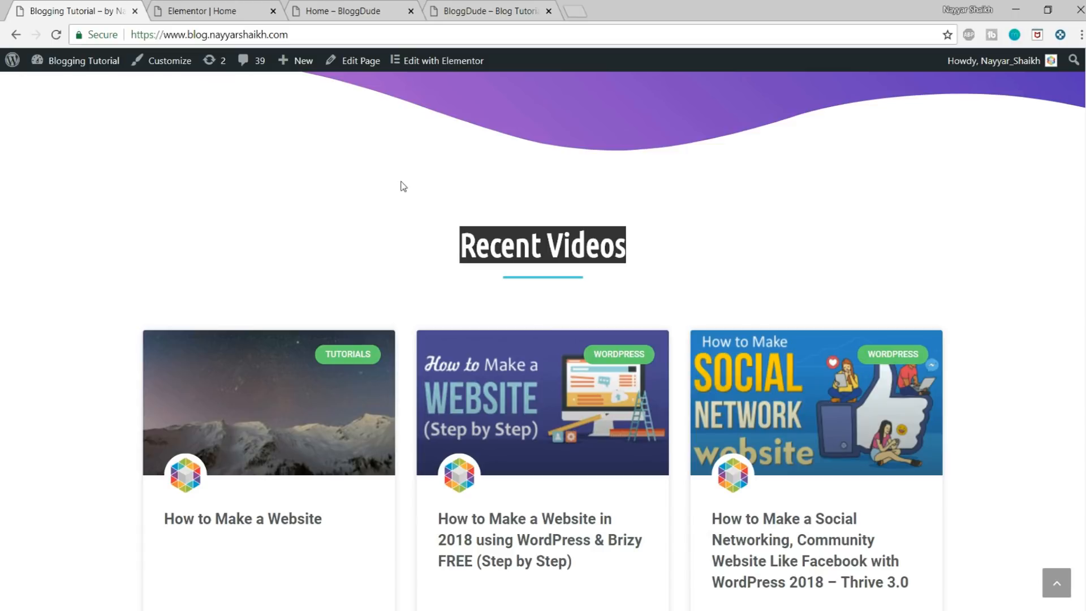
click(233, 13)
scroll(651, 317, down, 4)
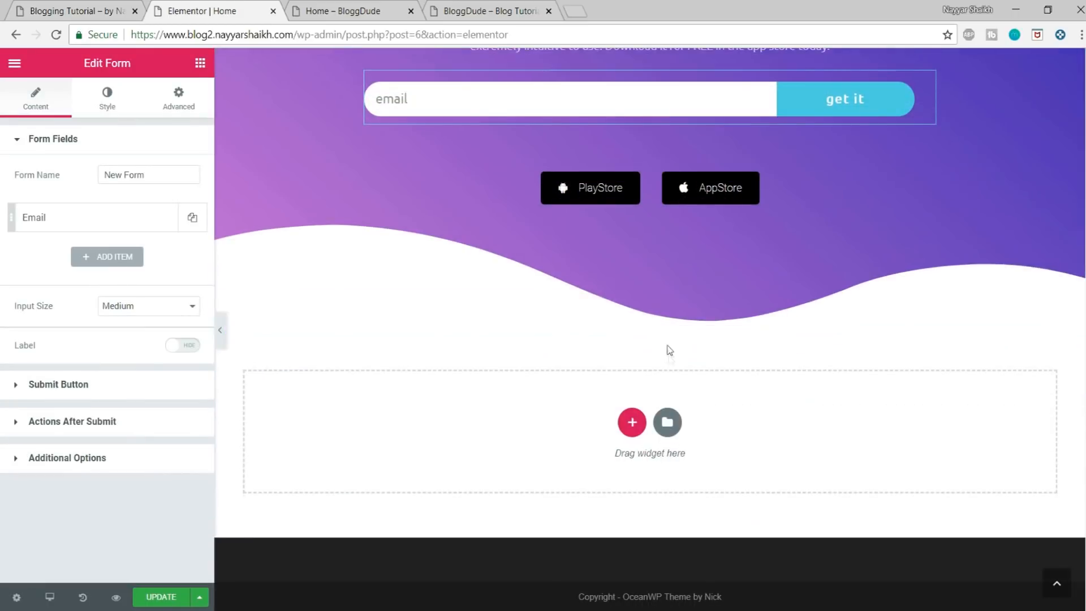
click(200, 63)
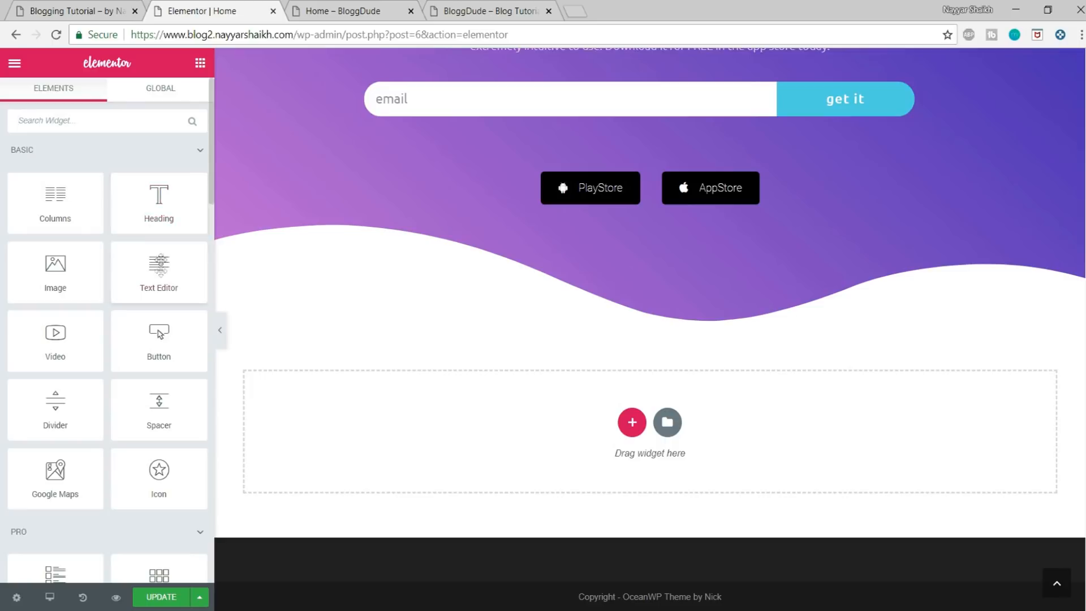
drag(170, 405, 621, 414)
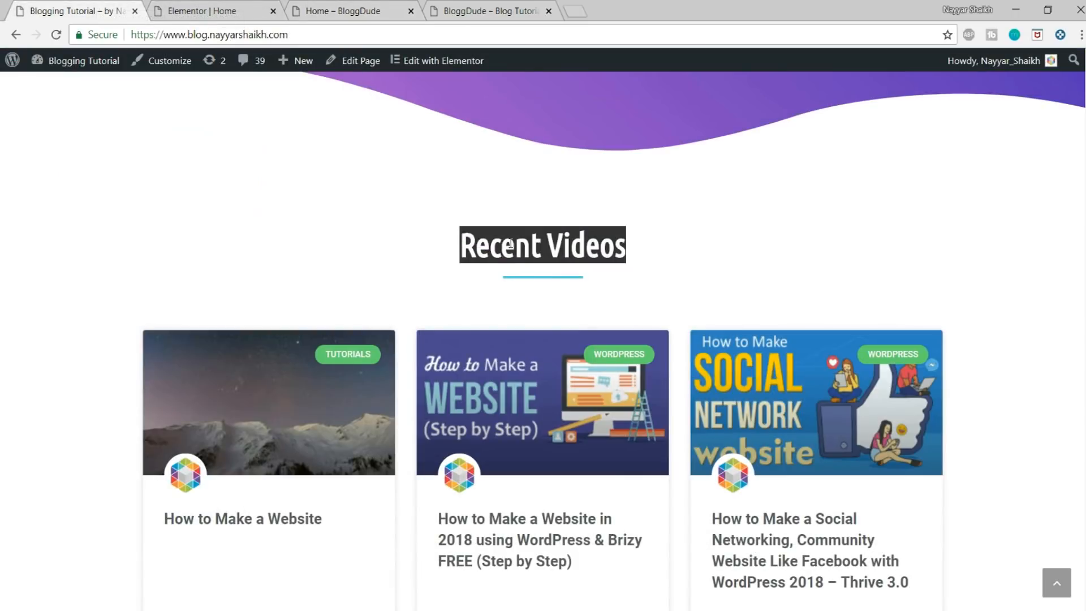
Step: Add a centered Heading widget below the spacer with the title "Recent Videos", matching the reference blog
drag(460, 244, 656, 249)
click(221, 7)
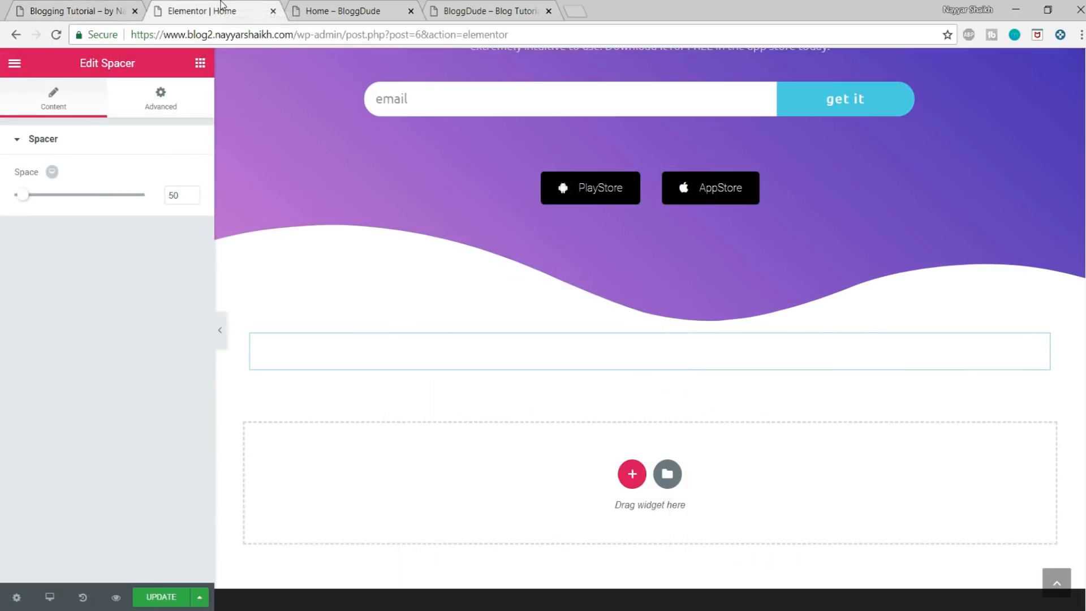
click(202, 64)
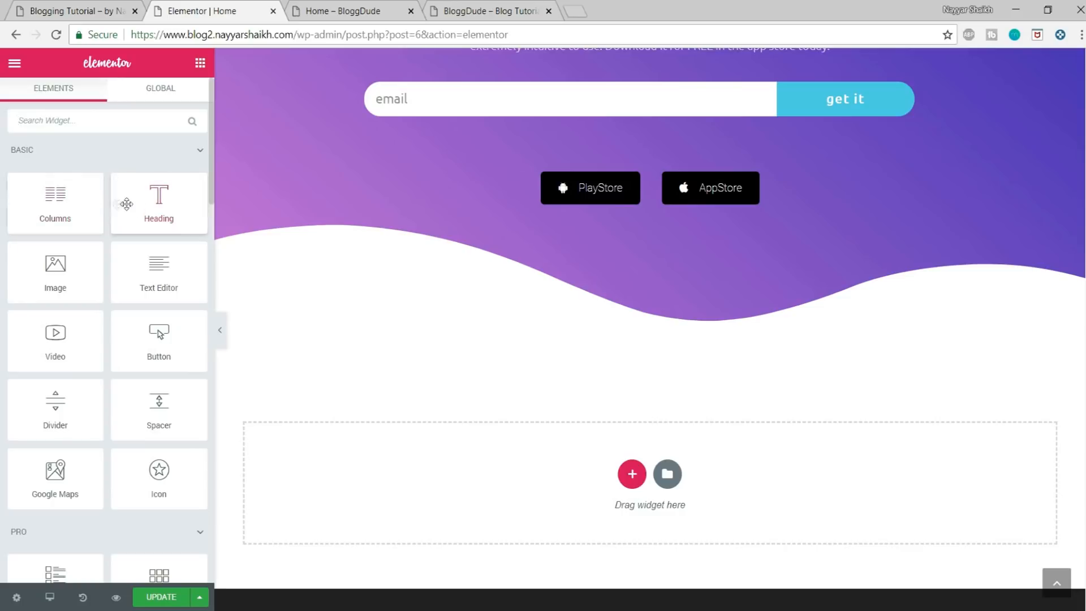
drag(140, 192, 644, 368)
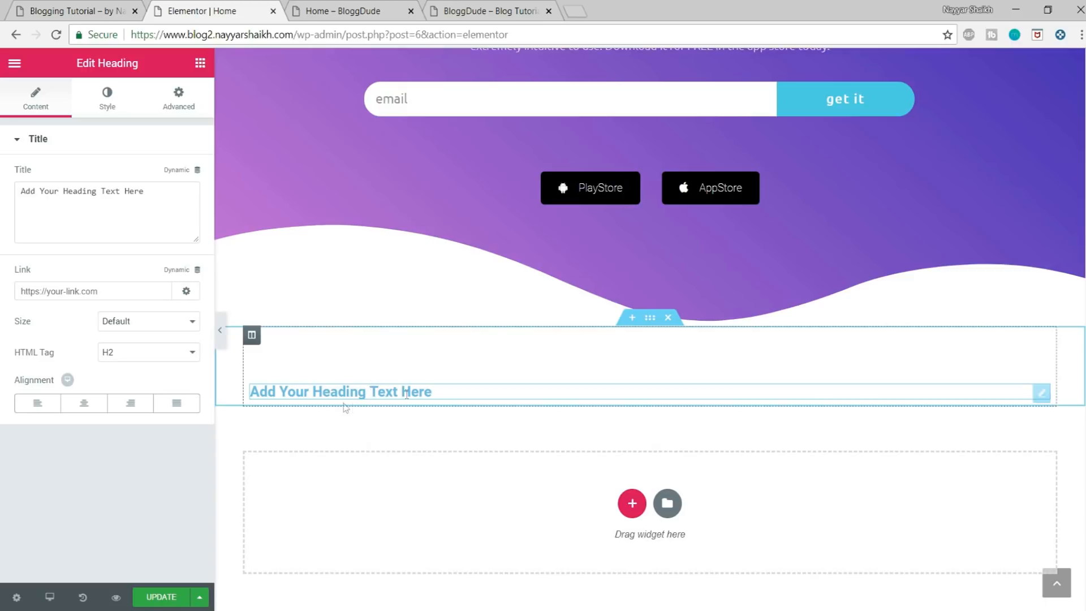
click(85, 404)
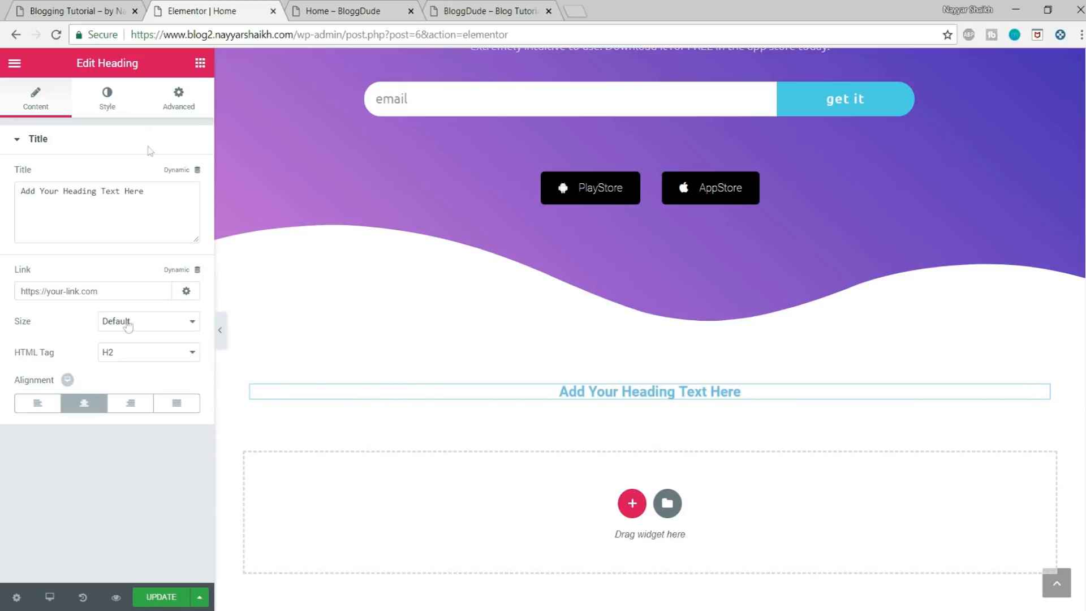
click(136, 194)
key(ctrl+a)
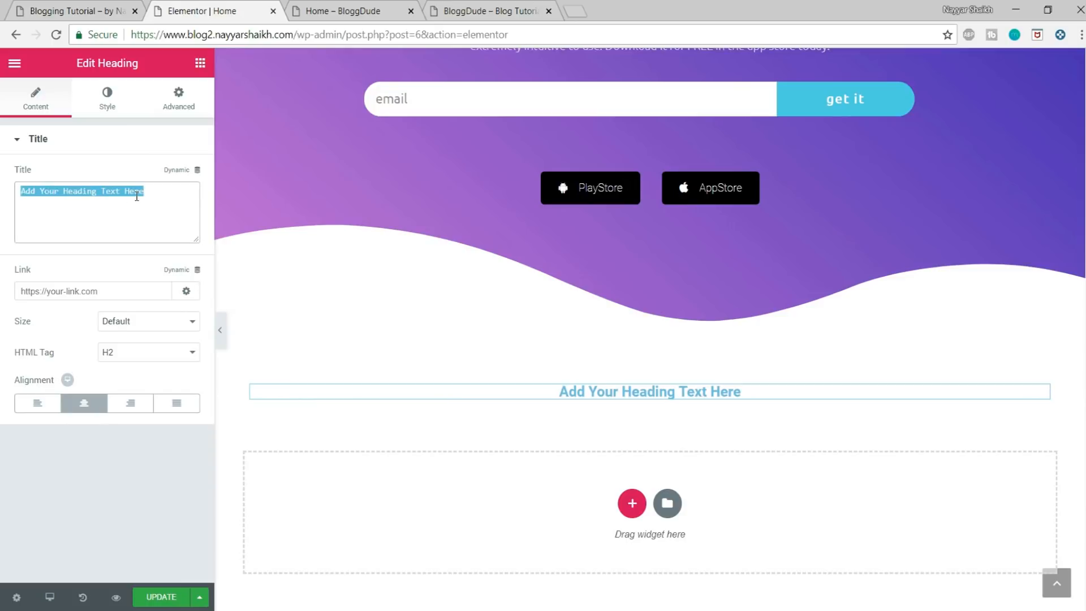
text(Recent Videos)
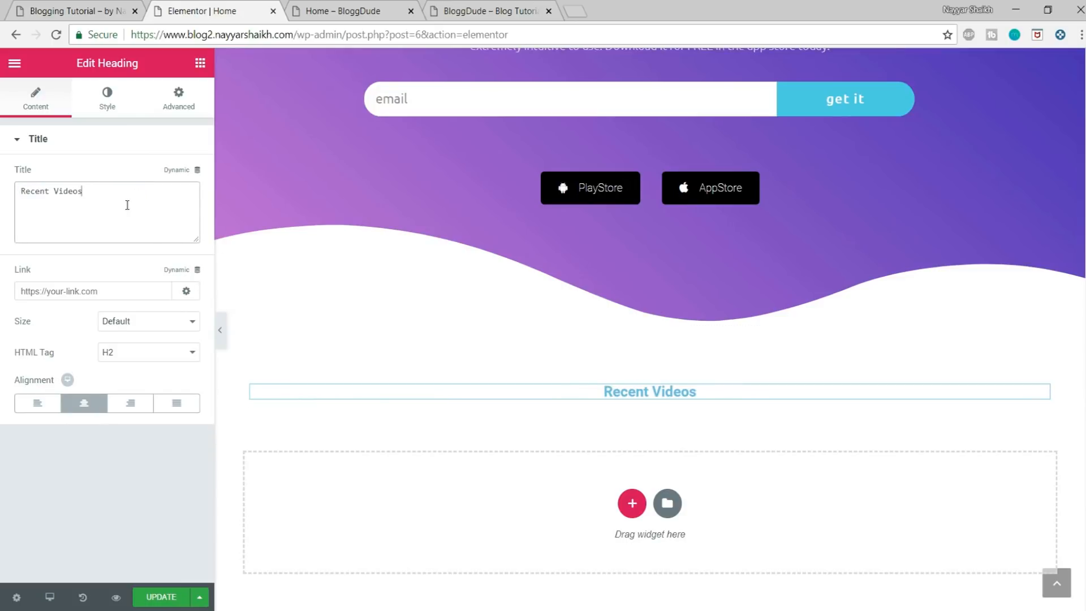
drag(94, 194, 11, 191)
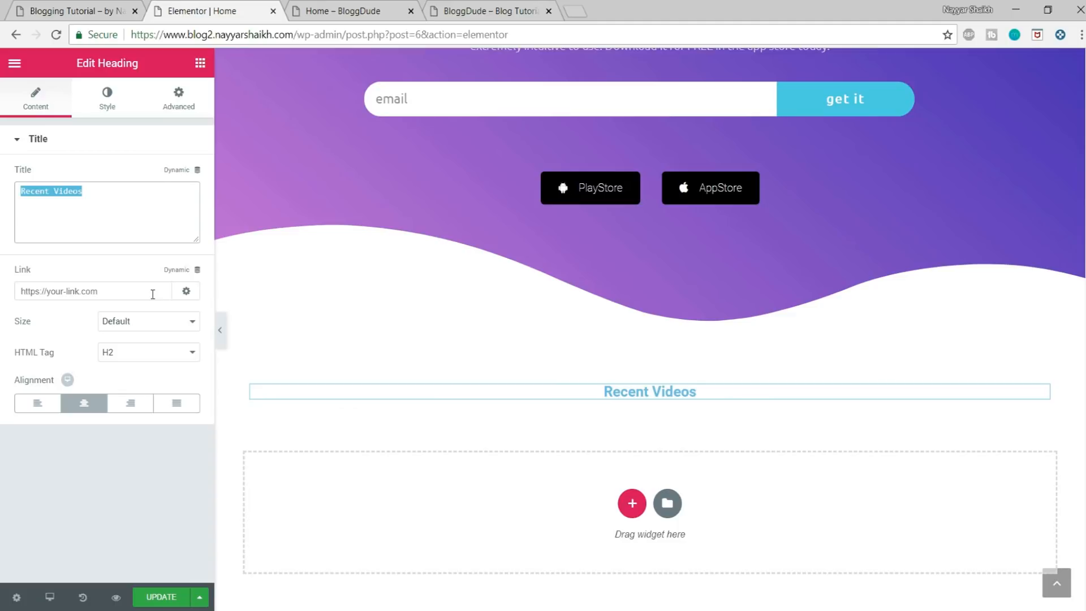
Step: Set the Recent Videos heading's text color to black and its font family to Ubuntu Condensed
click(109, 102)
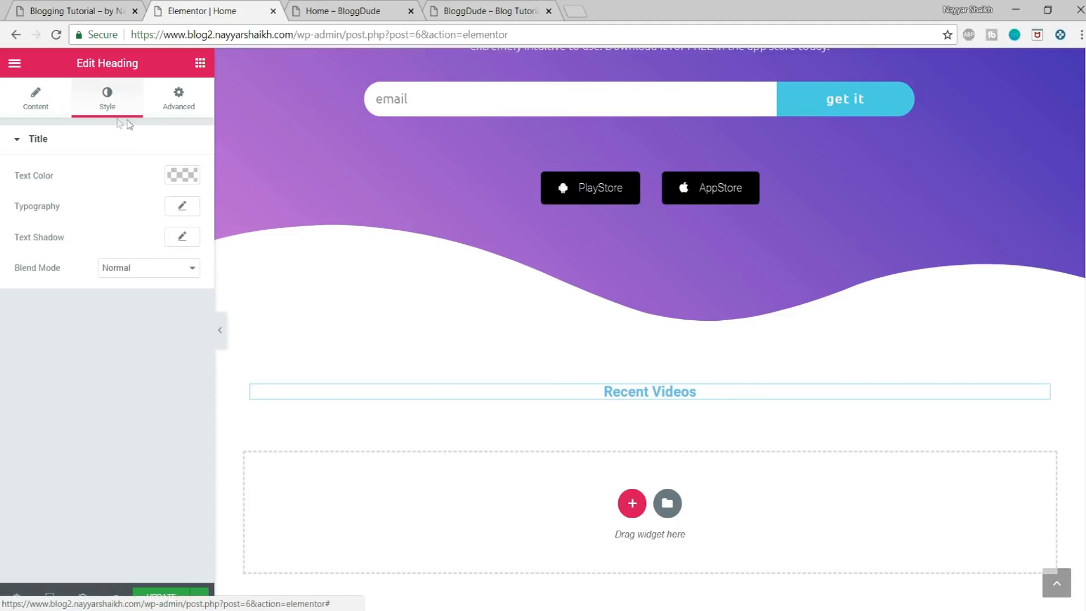
click(182, 175)
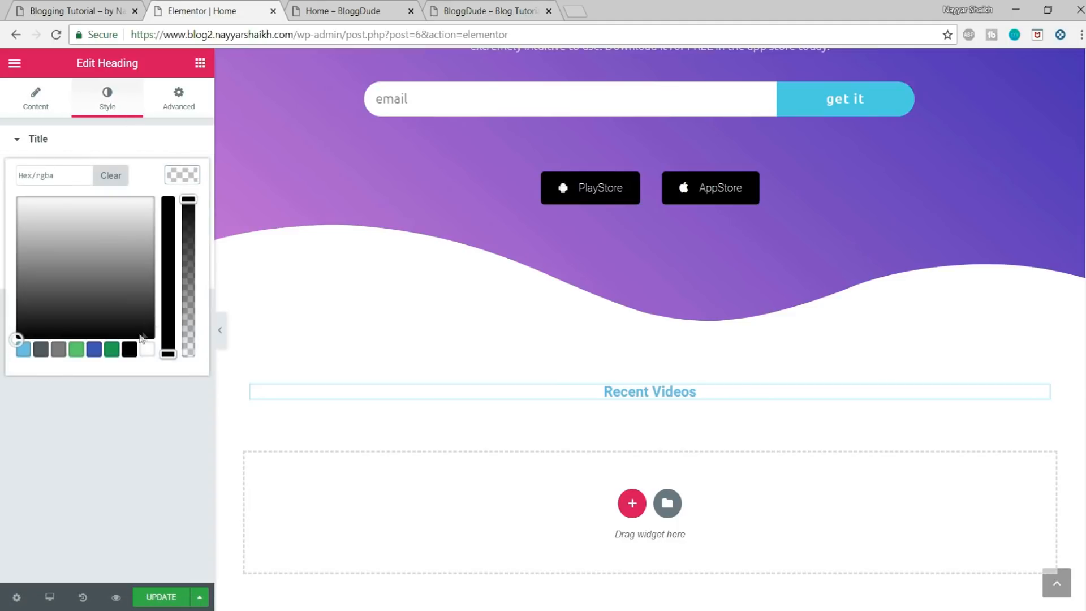
click(130, 349)
click(192, 173)
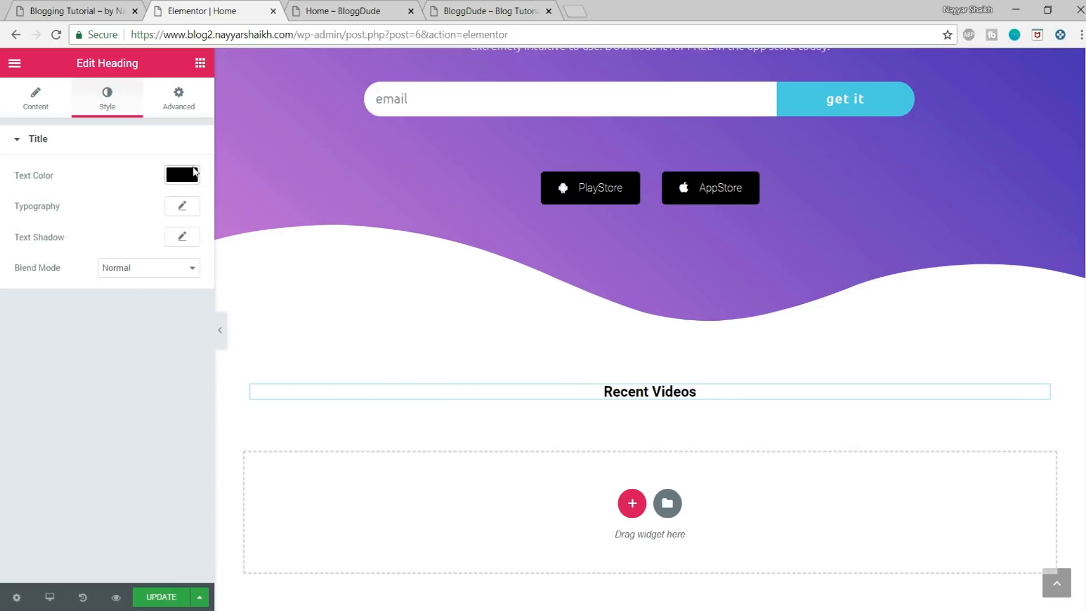
click(182, 206)
click(142, 247)
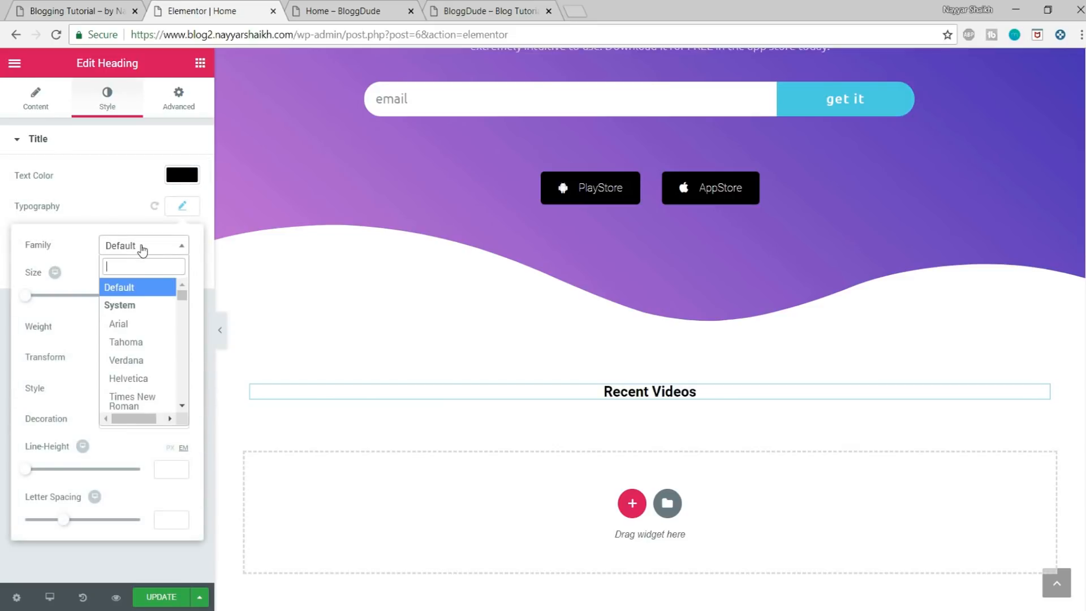
text(ubunt)
click(144, 333)
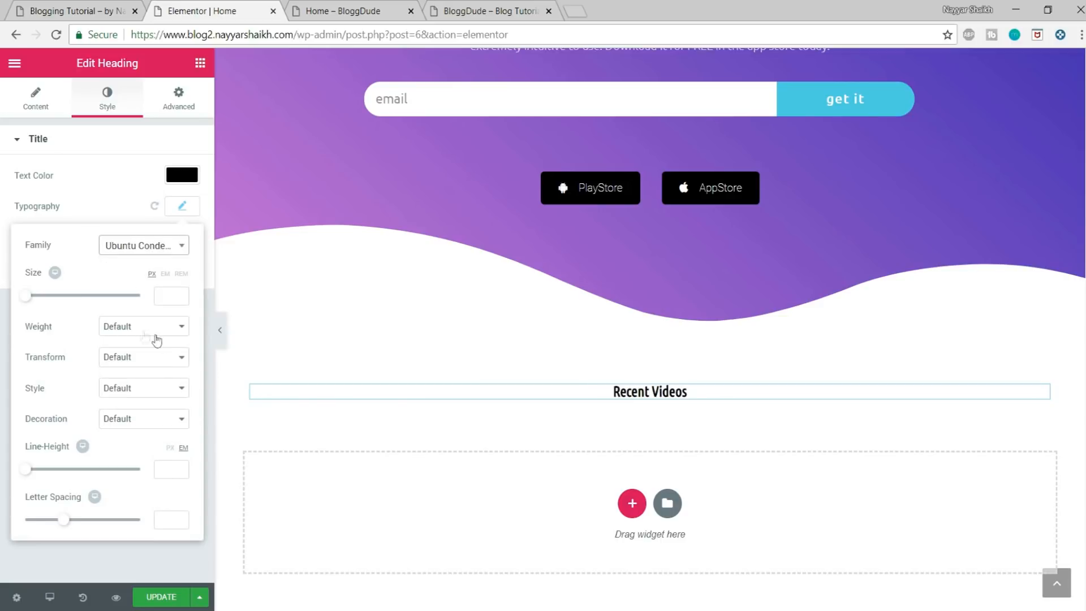
Step: Set the Recent Videos heading's font size to 45 px and weight to 600, and save the page
drag(25, 296, 48, 300)
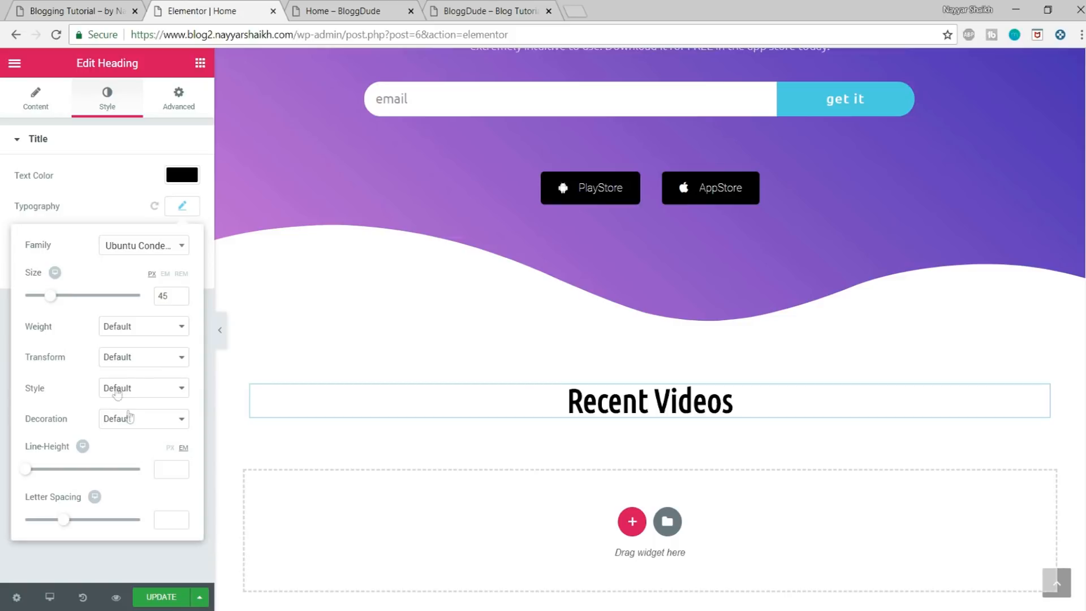
click(138, 330)
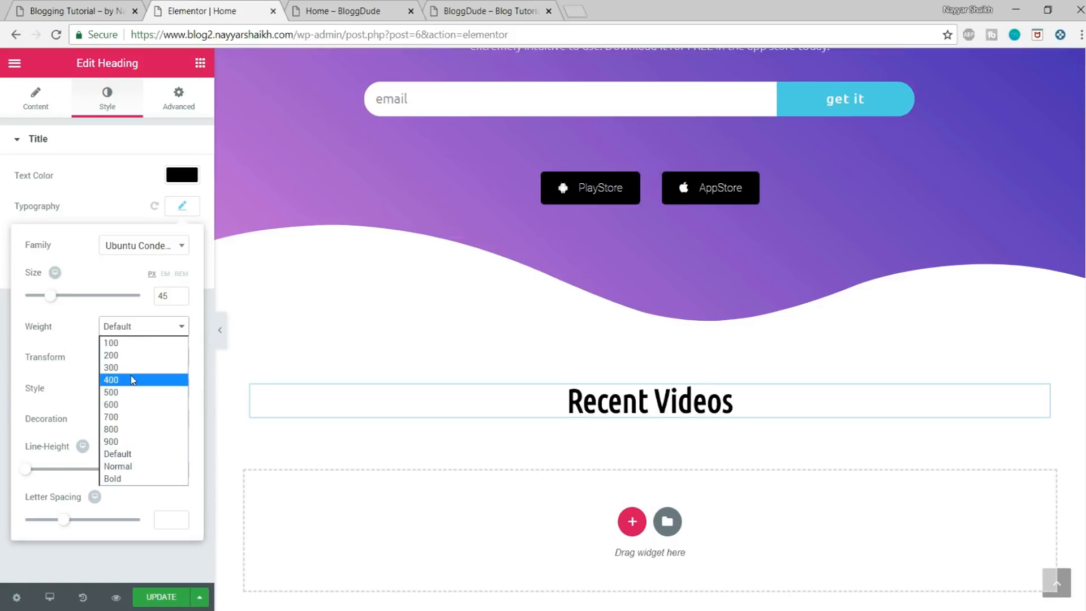
click(134, 378)
click(146, 328)
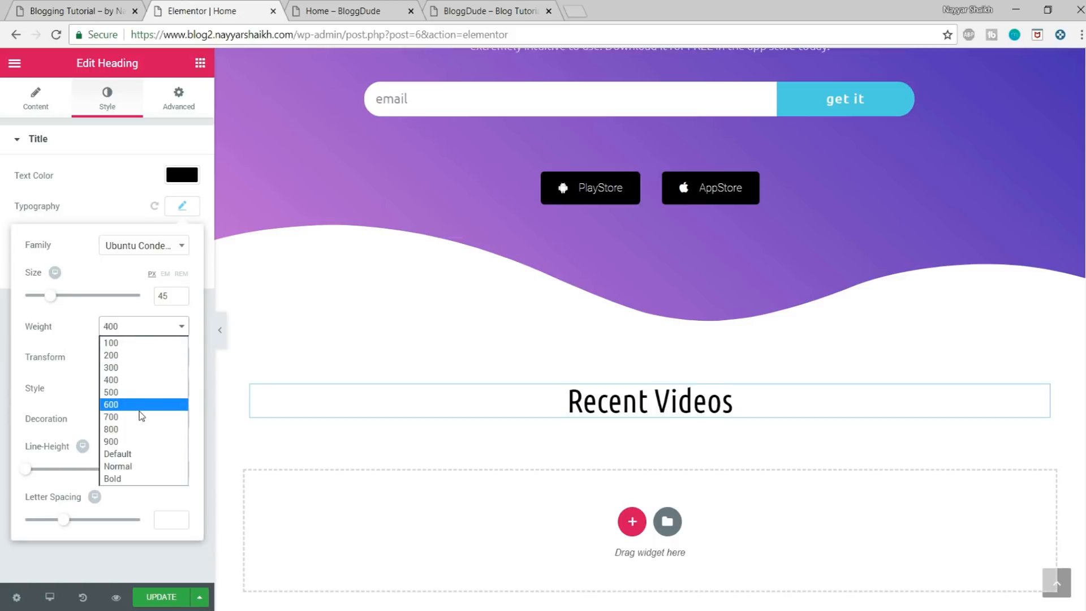
click(140, 413)
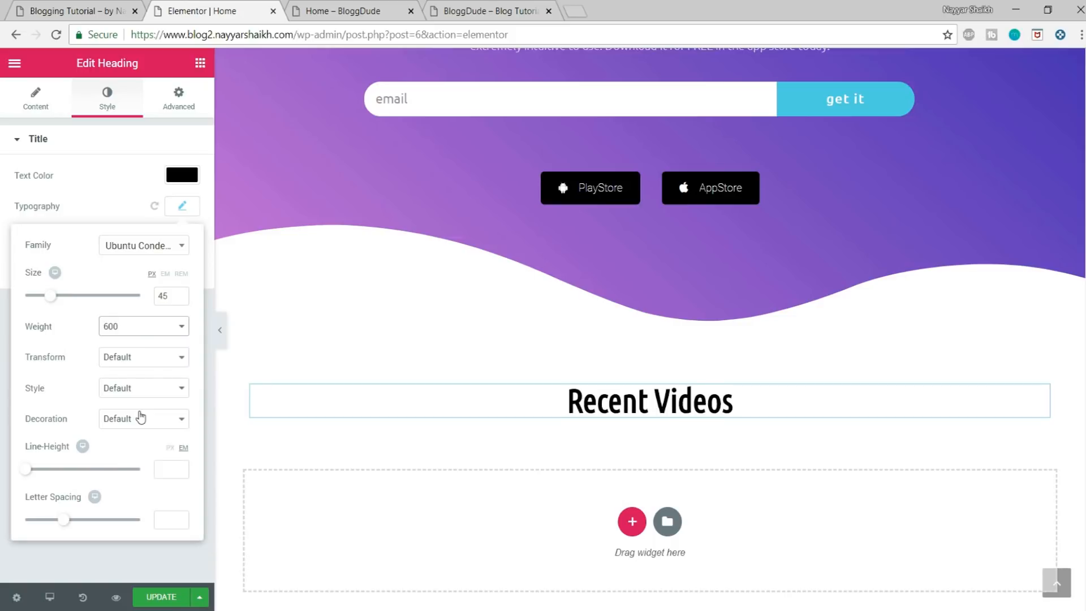
click(161, 596)
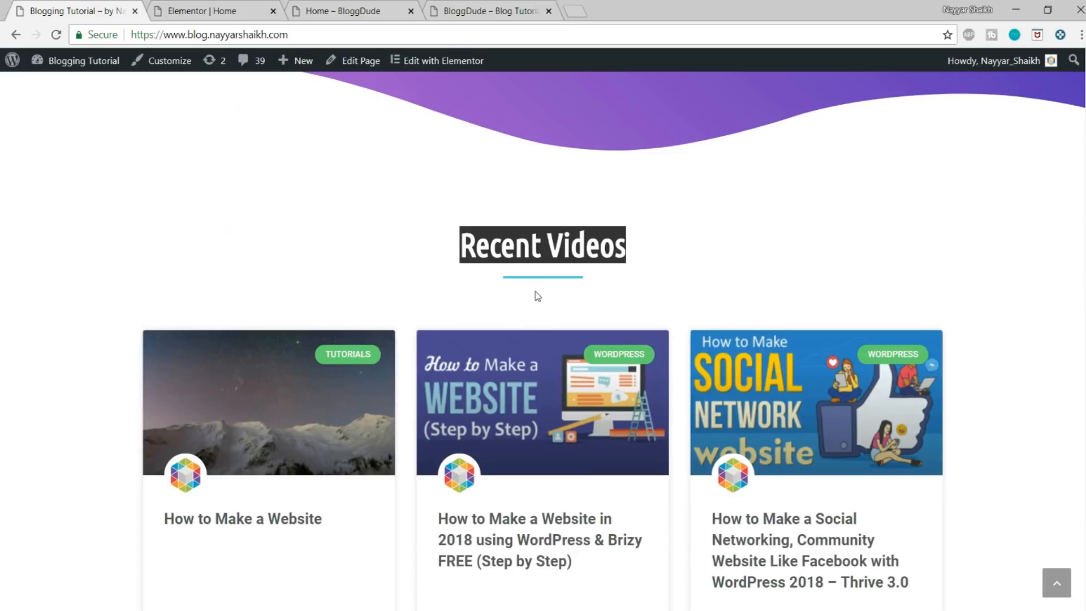
Step: Add a Divider widget under the Recent Videos heading, as on the reference blog, and set its weight to 3
click(538, 295)
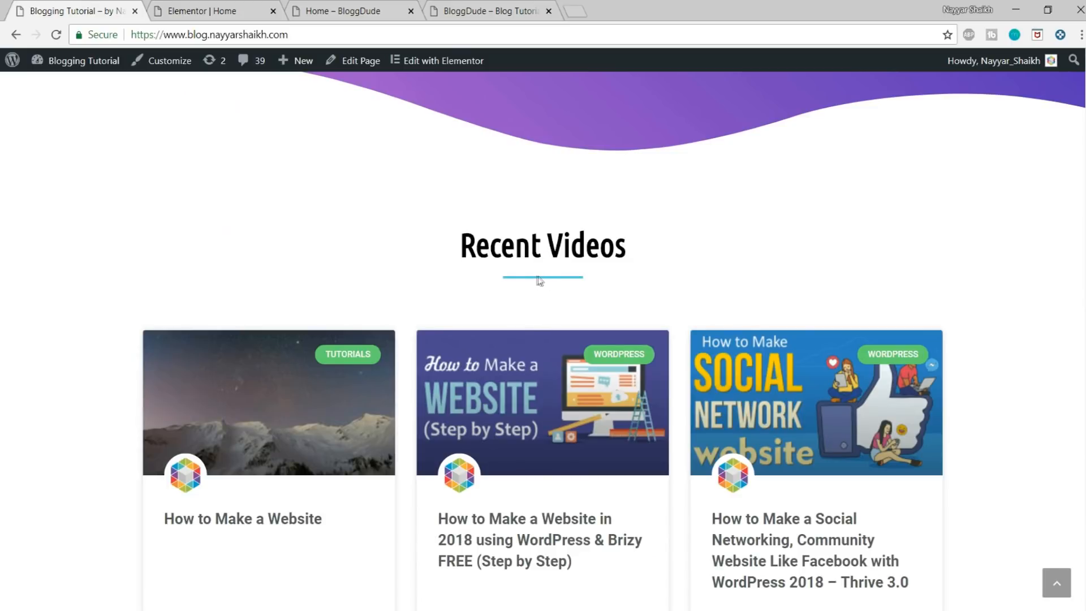
click(252, 7)
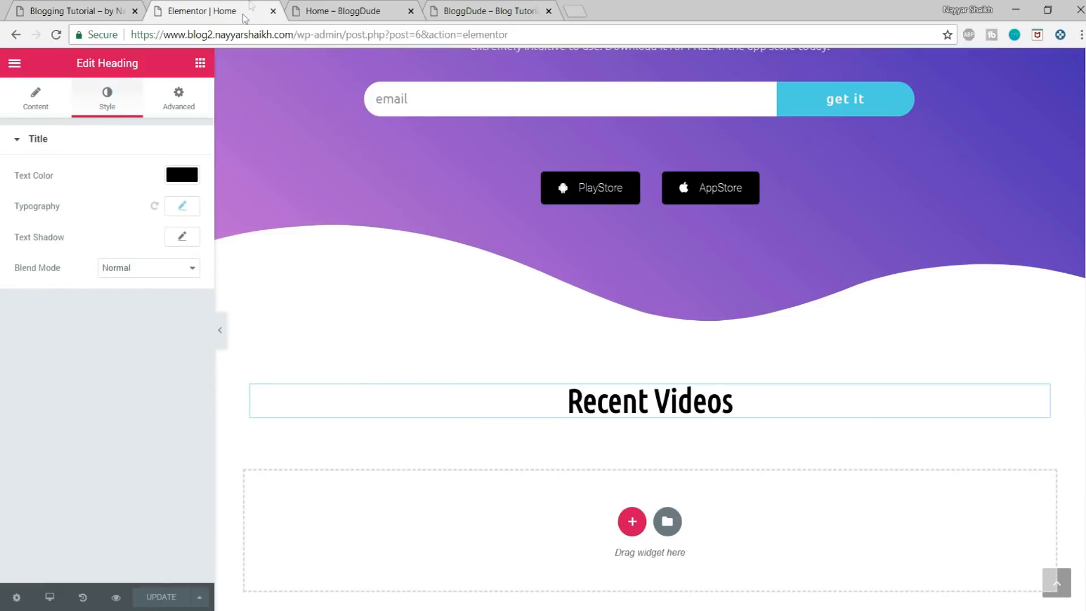
click(200, 65)
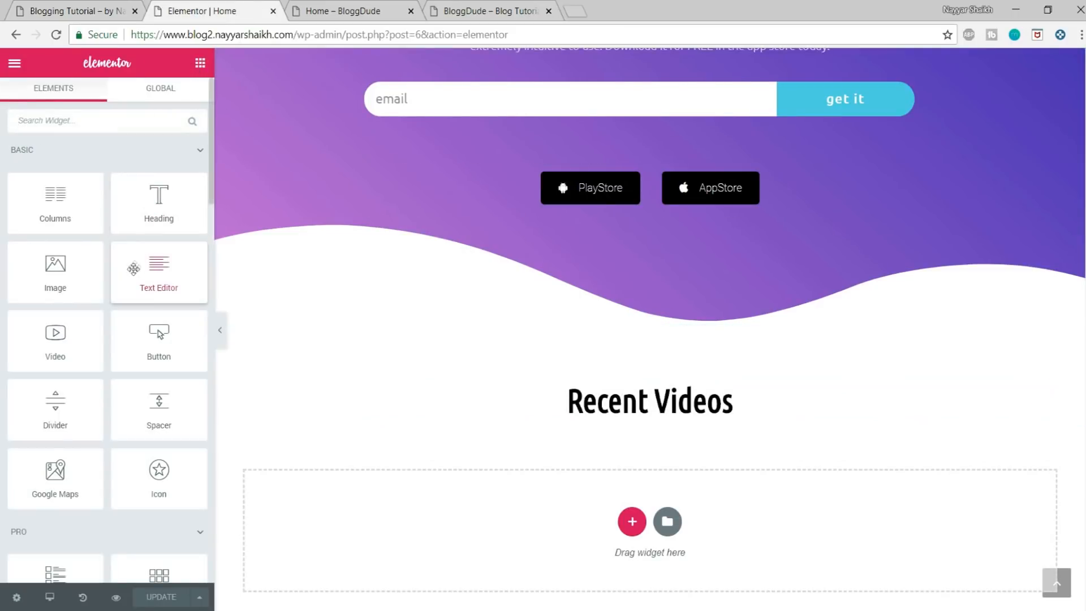
drag(48, 413, 661, 417)
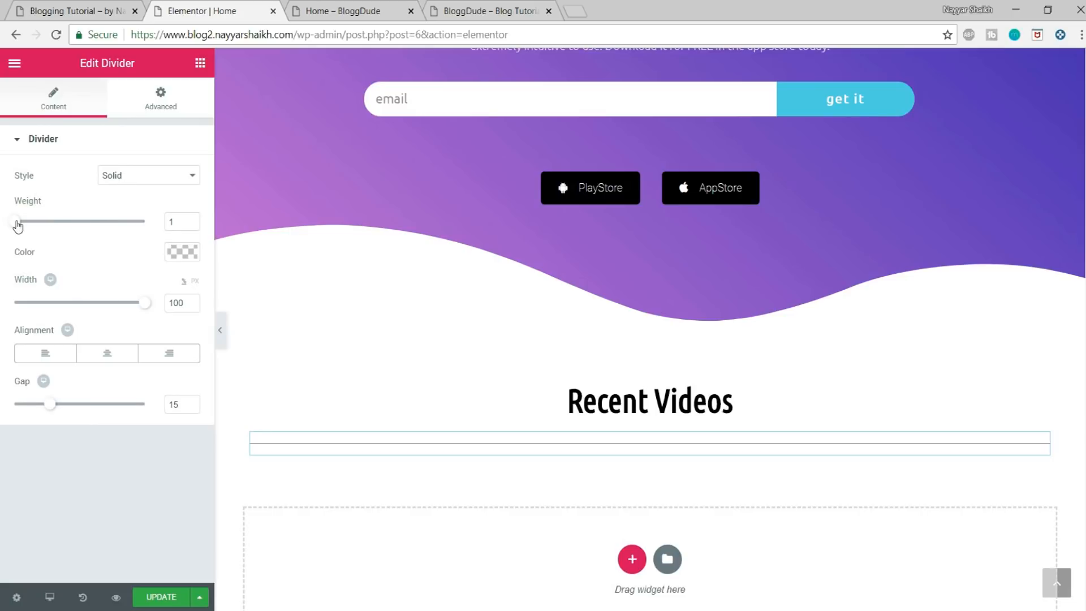
drag(24, 226, 43, 230)
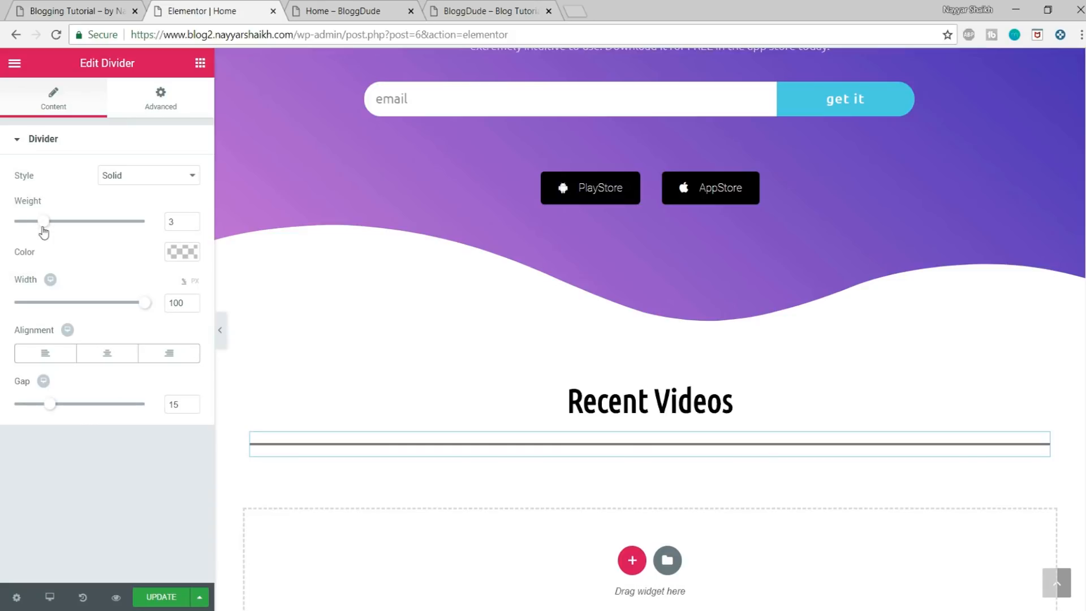
Step: Color the divider under the Recent Videos heading pink, about #d164ab
click(182, 253)
click(23, 426)
mouse_move(38, 369)
mouse_down()
mouse_move(124, 308)
mouse_move(114, 305)
mouse_move(140, 300)
mouse_up()
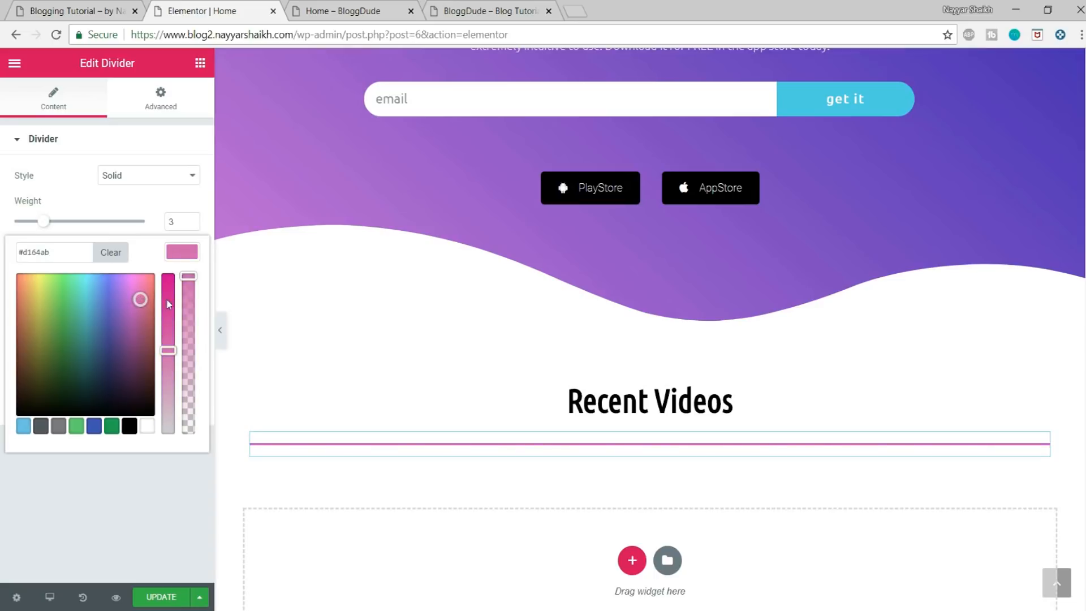
click(185, 262)
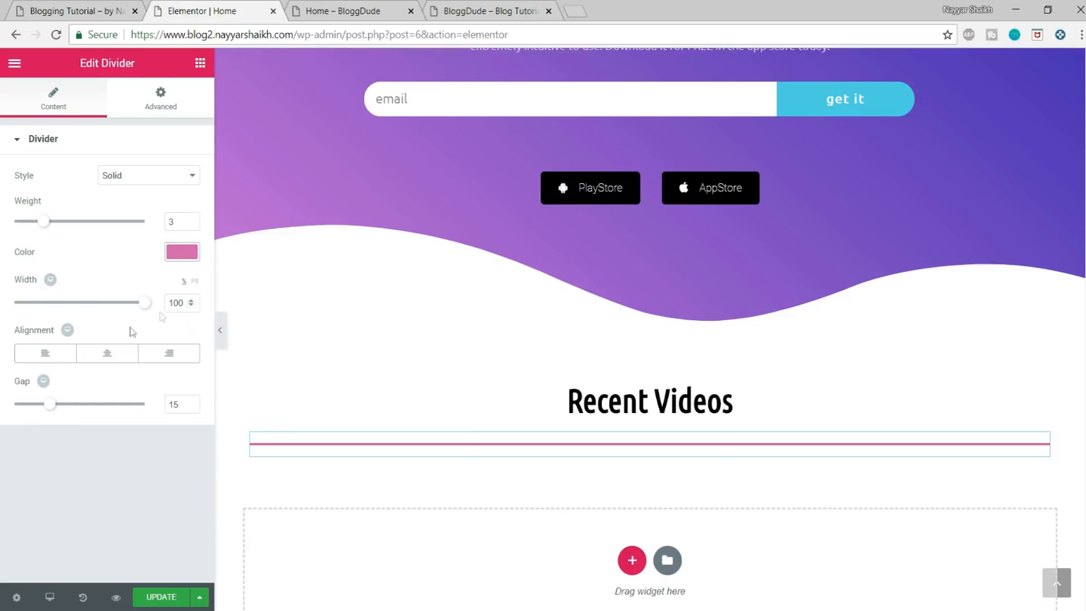
Step: Set the Recent Videos divider's width to 10%, center alignment and gap to 2, and save the page
drag(141, 308, 24, 312)
drag(182, 306, 146, 306)
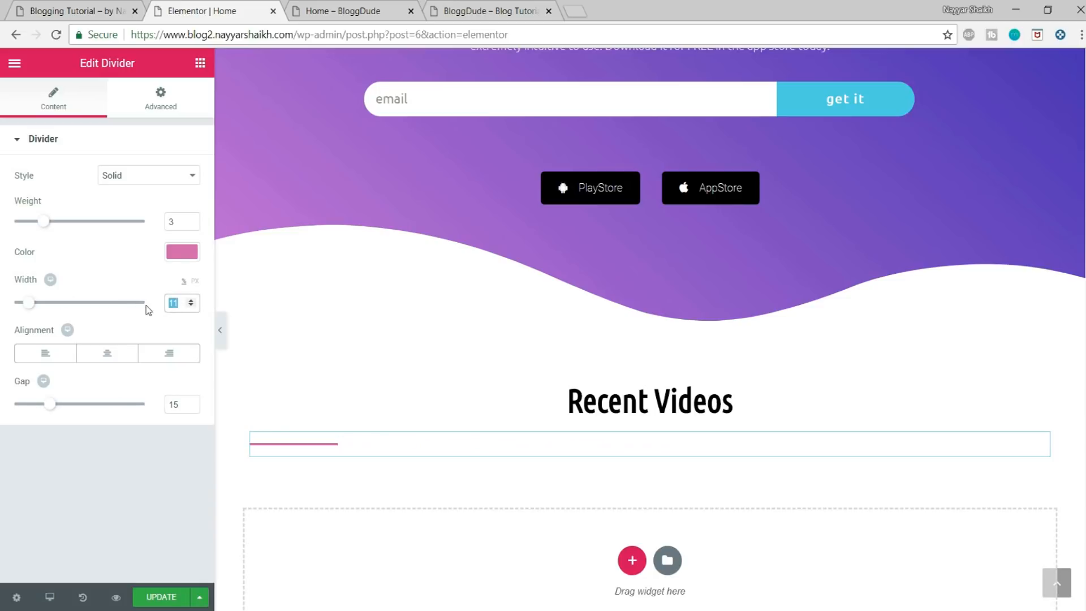
text(10)
click(105, 356)
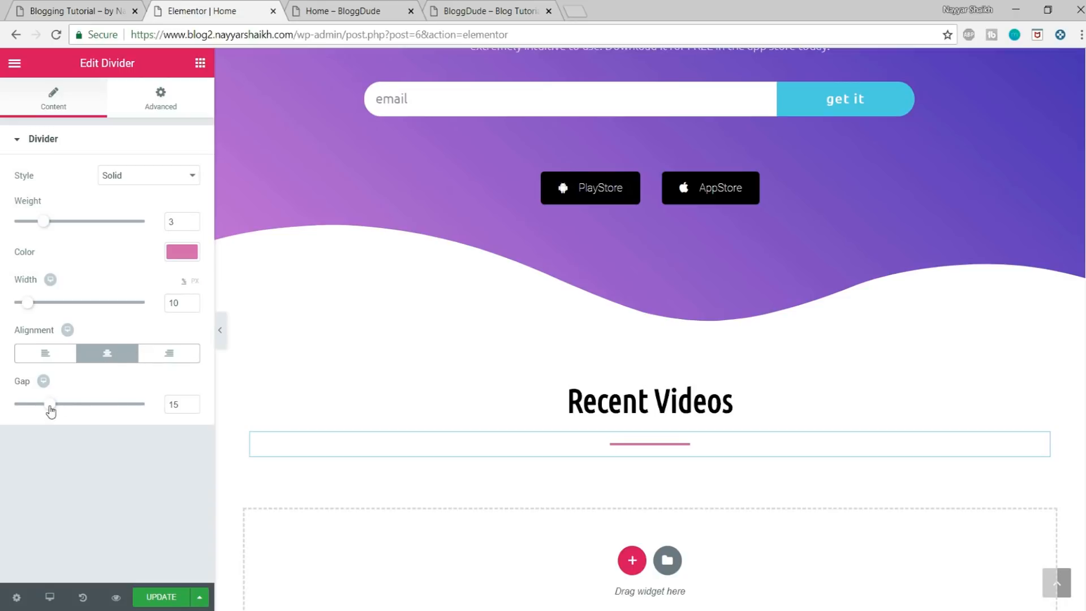
drag(51, 404, 4, 404)
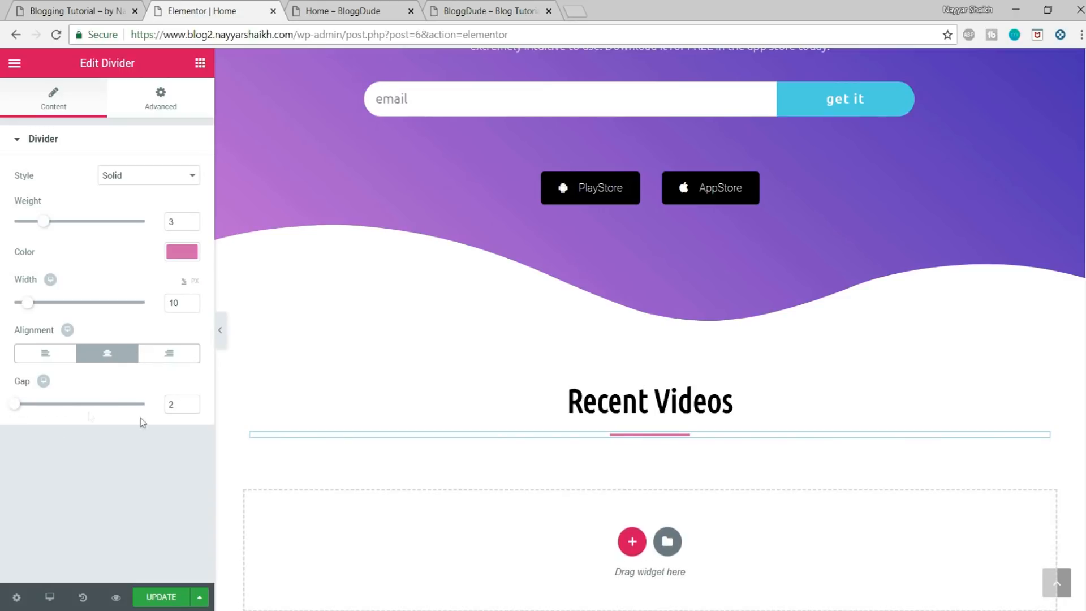
click(161, 598)
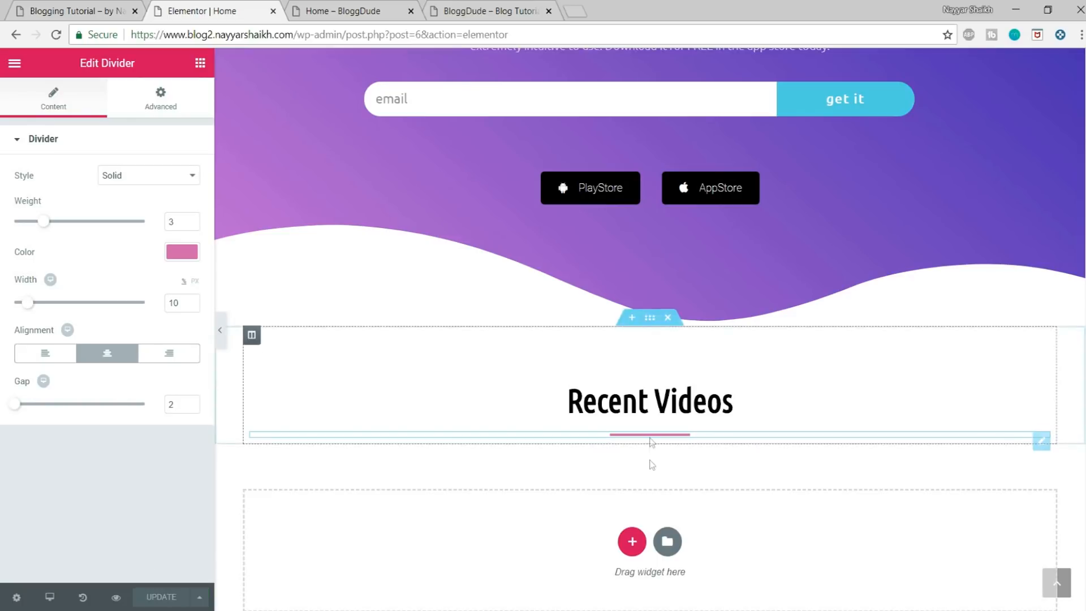
Step: Add a Spacer widget under the Recent Videos divider with its space set to 30, and save the page
click(203, 64)
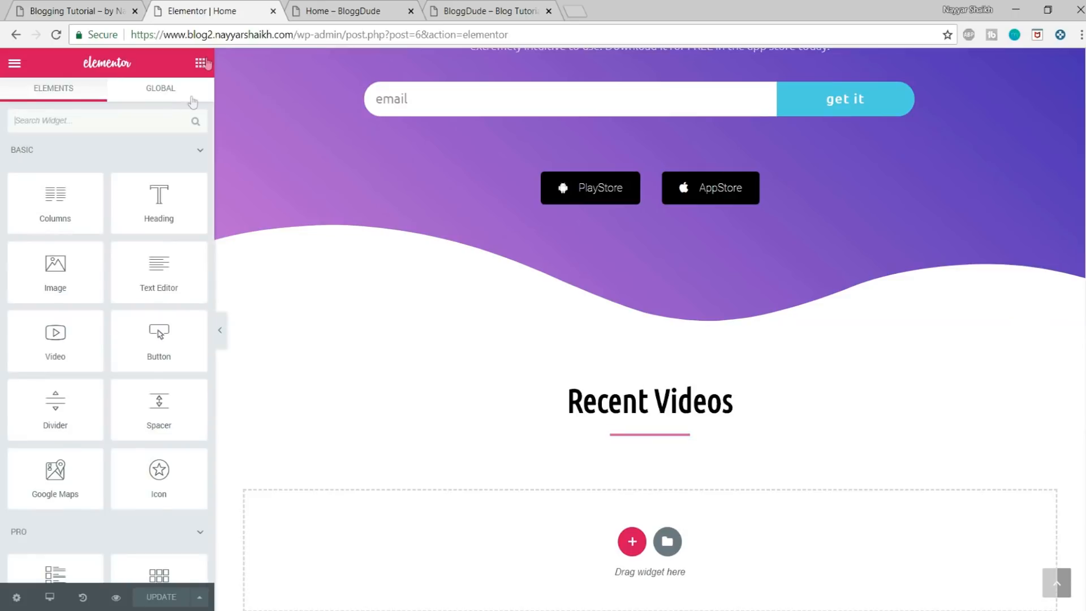
drag(158, 412, 647, 441)
drag(174, 194, 165, 196)
text(30)
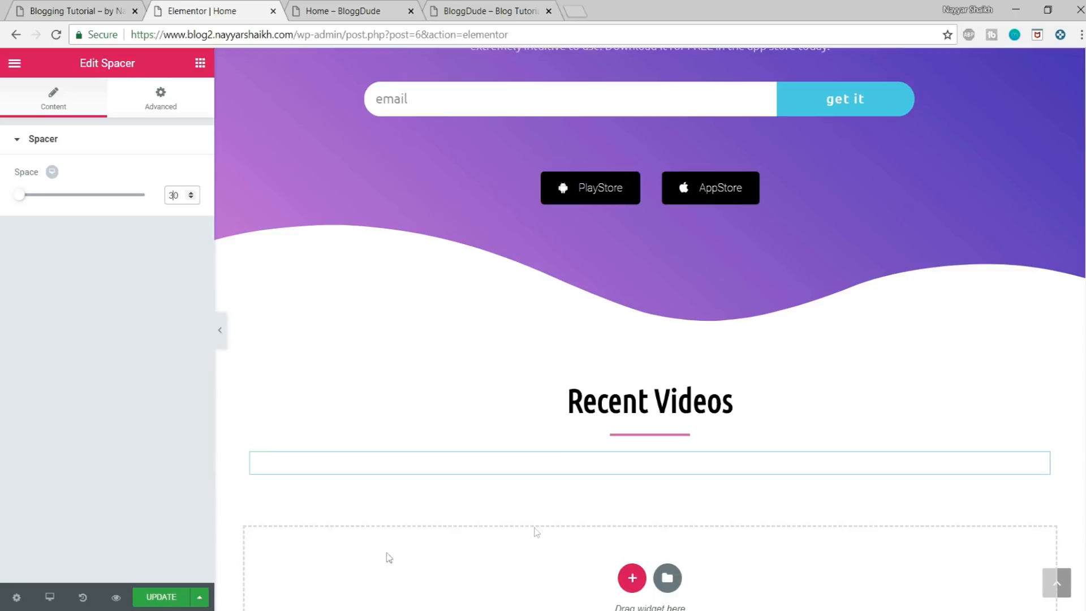
click(161, 597)
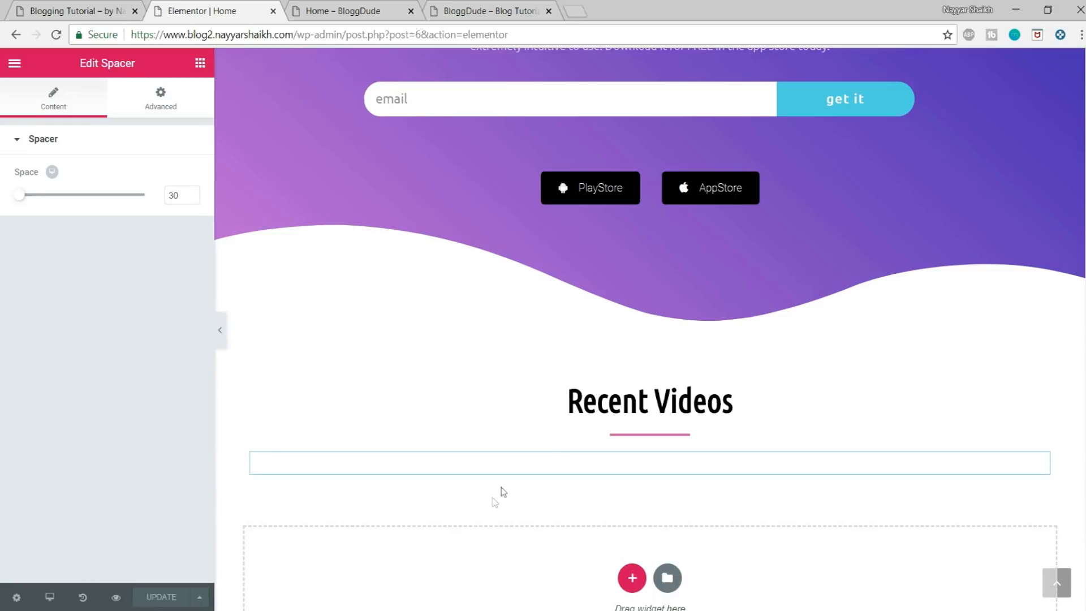
Step: Examine the post cards under the Recent Videos heading on the reference blog
click(58, 11)
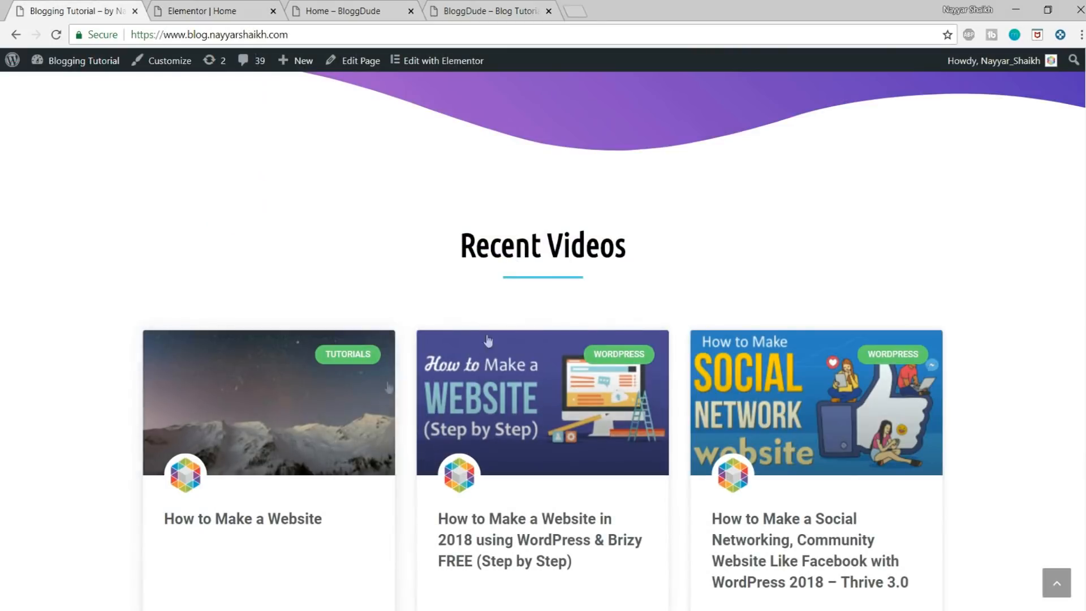
scroll(965, 437, down, 5)
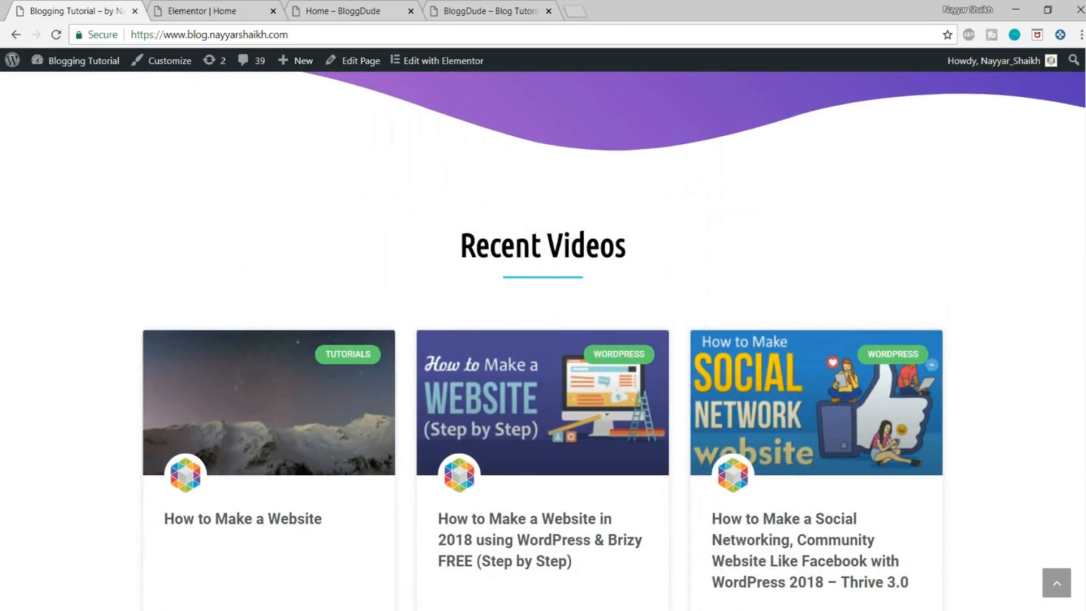
scroll(537, 368, down, 4)
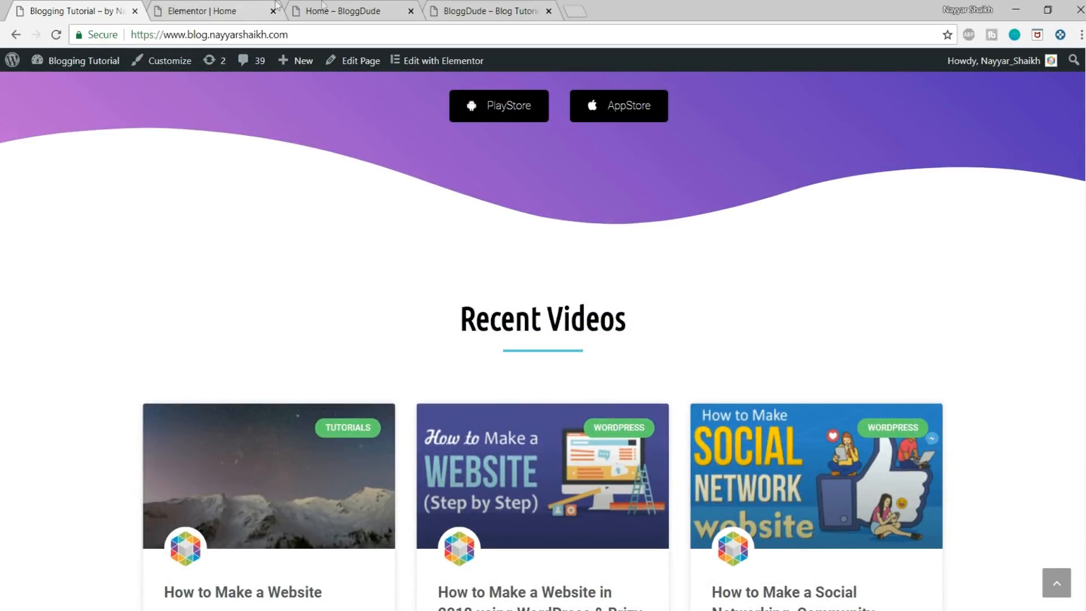
Step: Open the BloggDude site's WordPress dashboard and start a new blog post
click(356, 8)
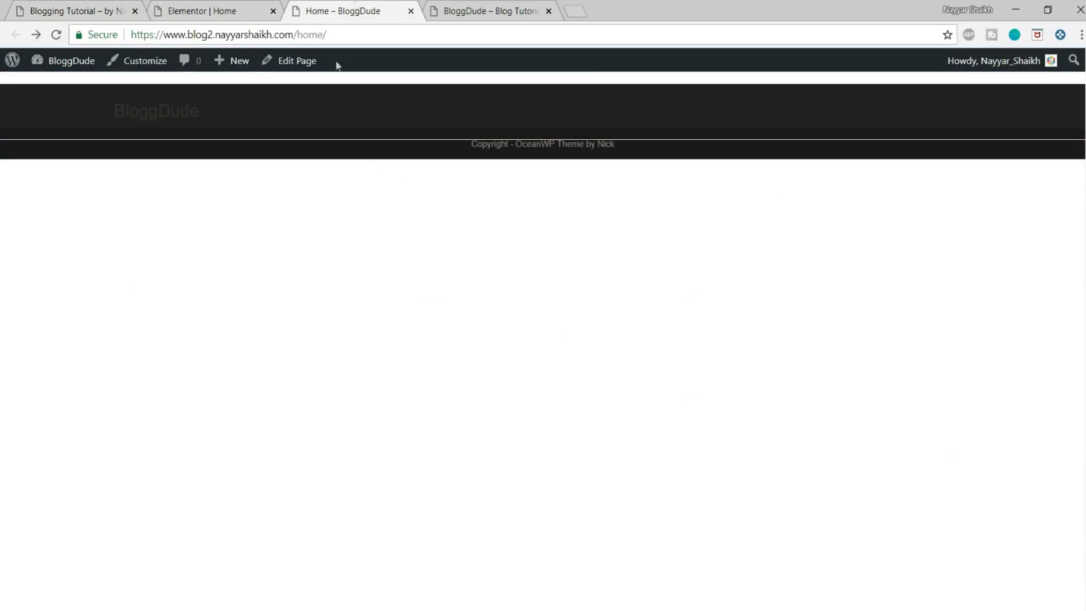
mouse_move(59, 62)
click(63, 91)
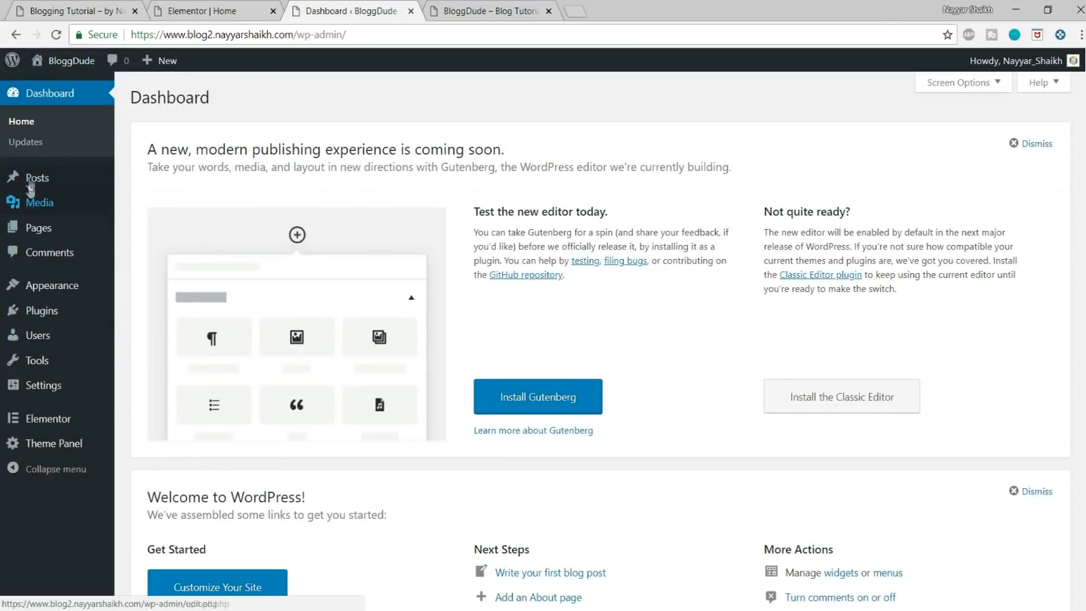
mouse_move(34, 179)
click(163, 201)
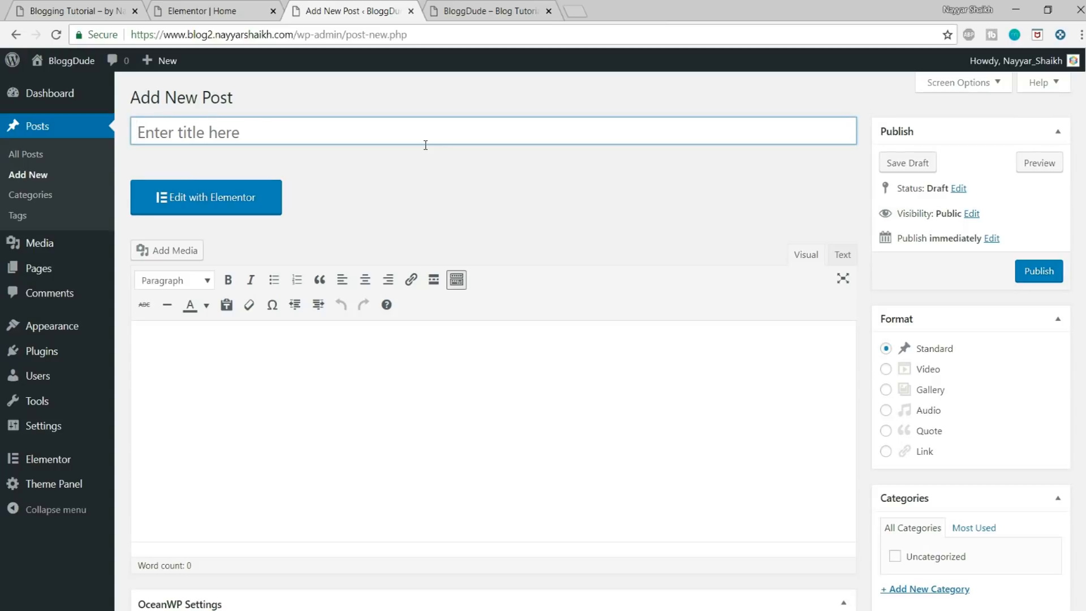
Step: Open the blog author's YouTube channel in a new browser tab and search YouTube for the author's SEO videos
click(584, 5)
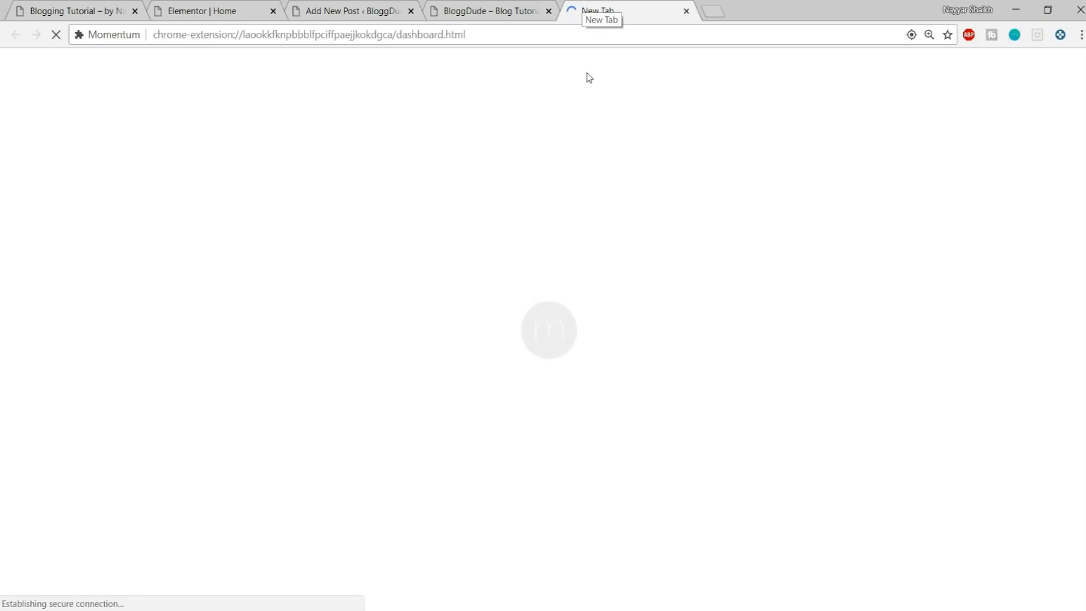
text(youtube.com/nayyarshaikh)
key(Return)
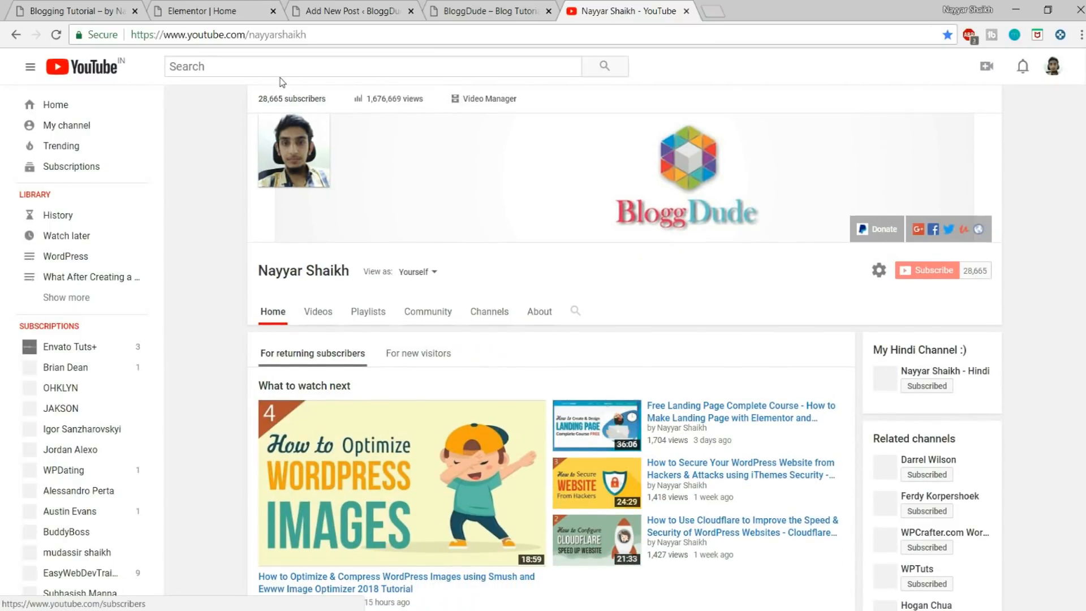
click(279, 72)
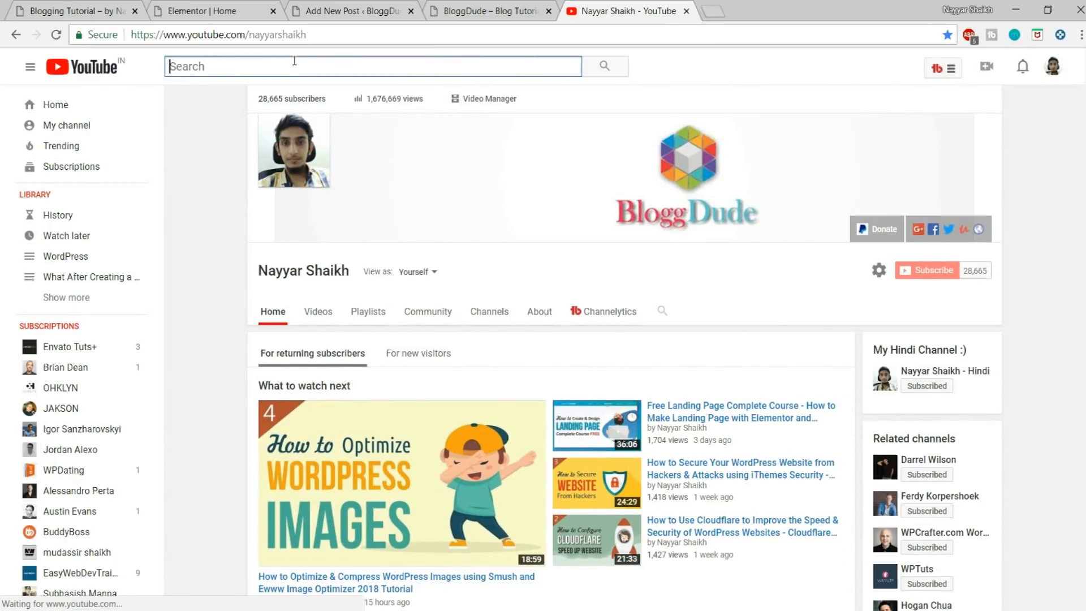
text(nayyar shaikh)
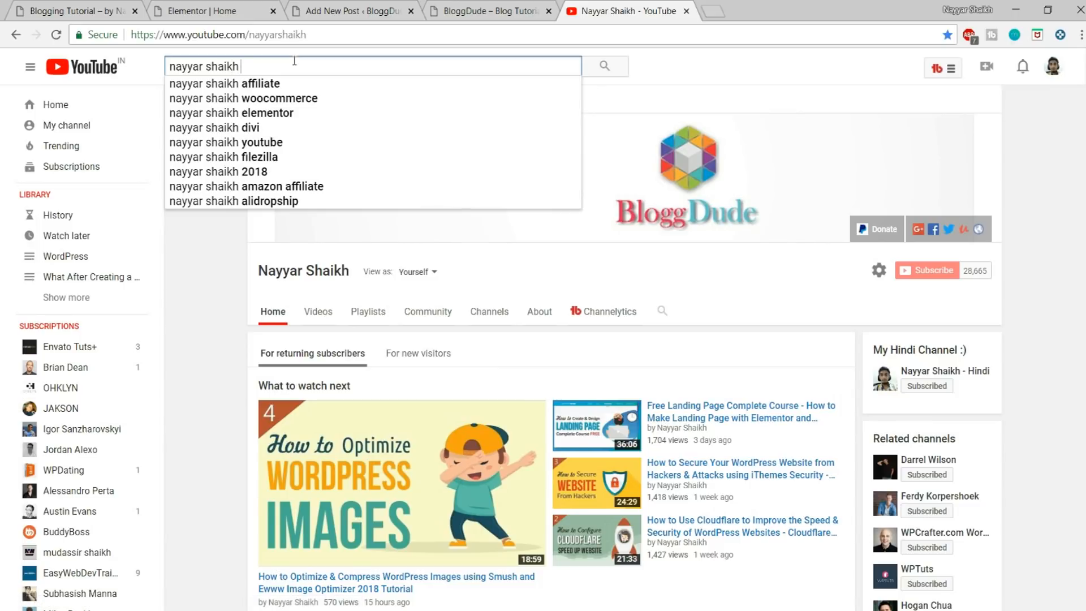
text( seo)
key(Return)
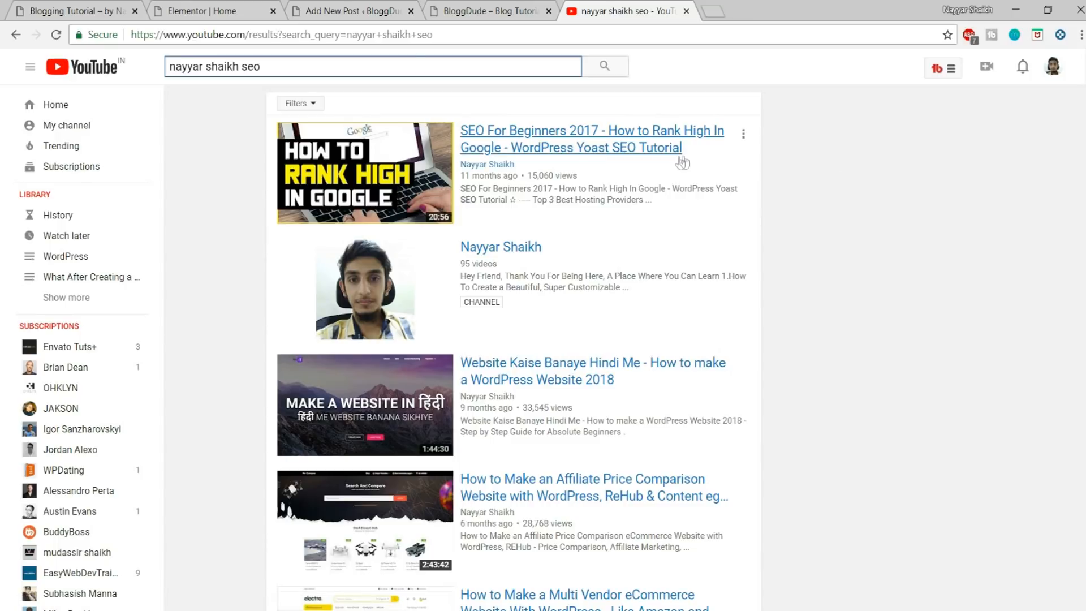
Step: Title the new post "How to Make a Website using WordPress", after checking the post titles on the reference blog
click(463, 5)
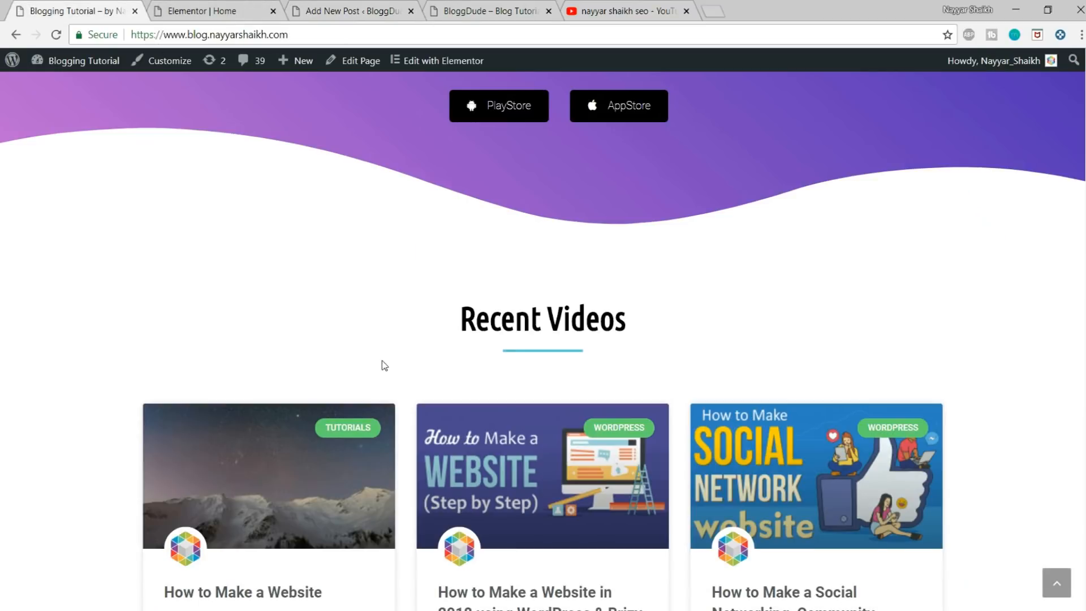
scroll(381, 363, down, 6)
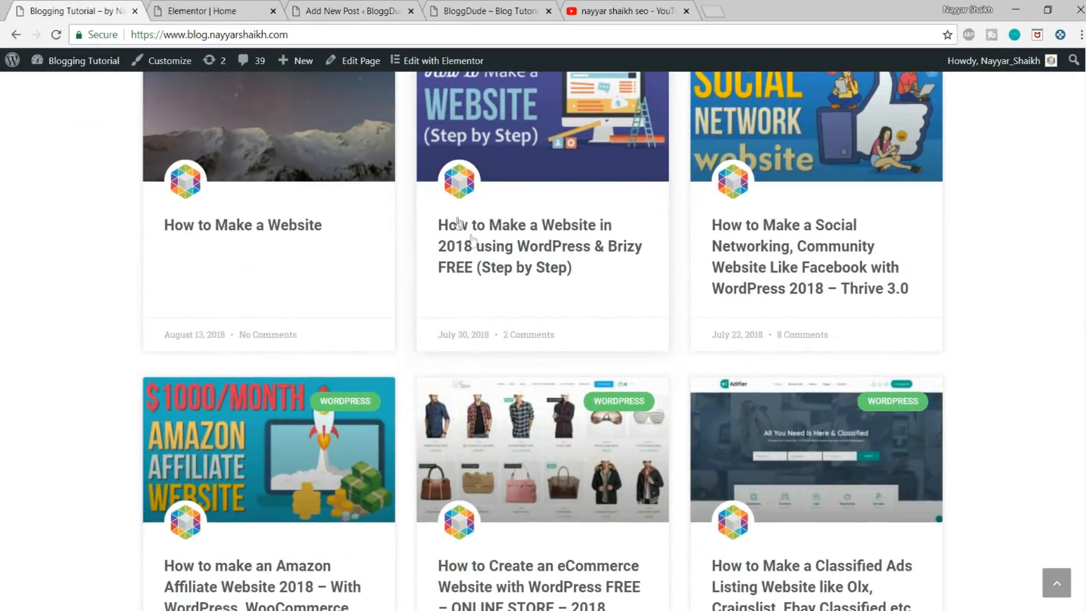
click(249, 7)
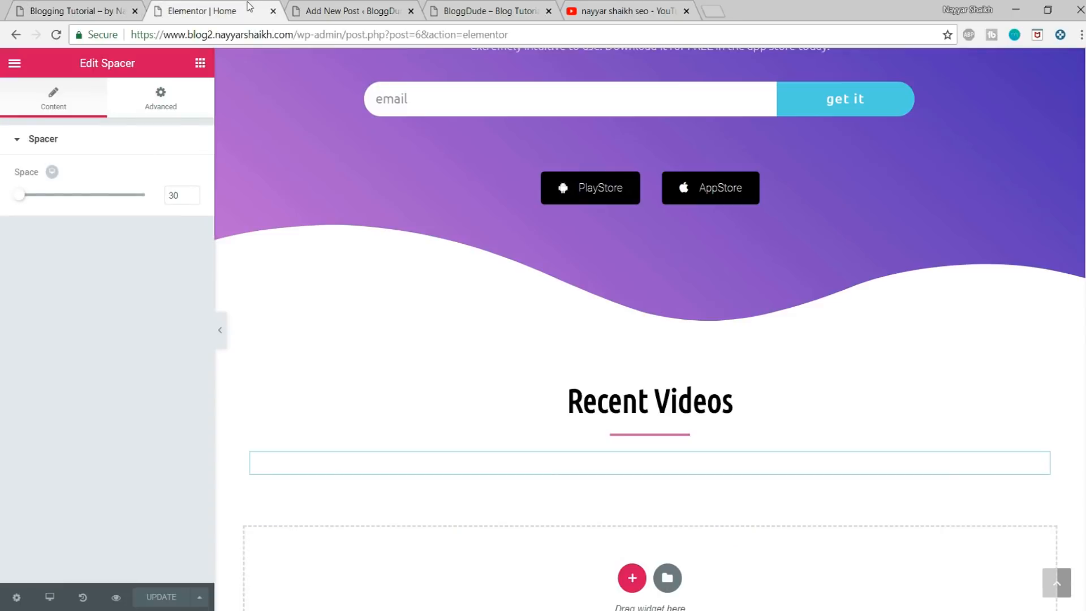
click(297, 6)
text(H)
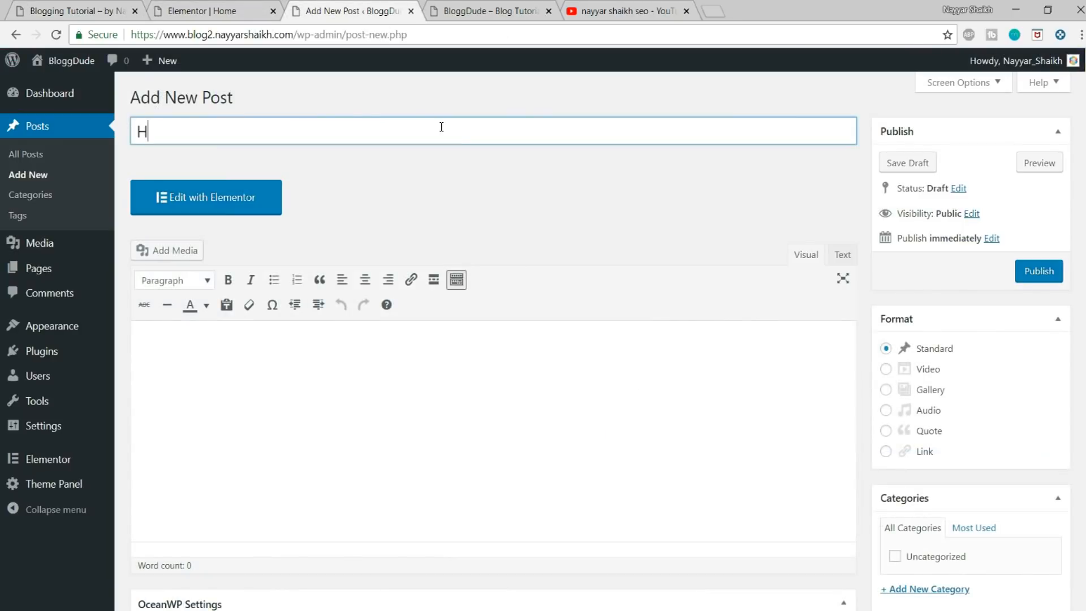
text(ow to Make a We)
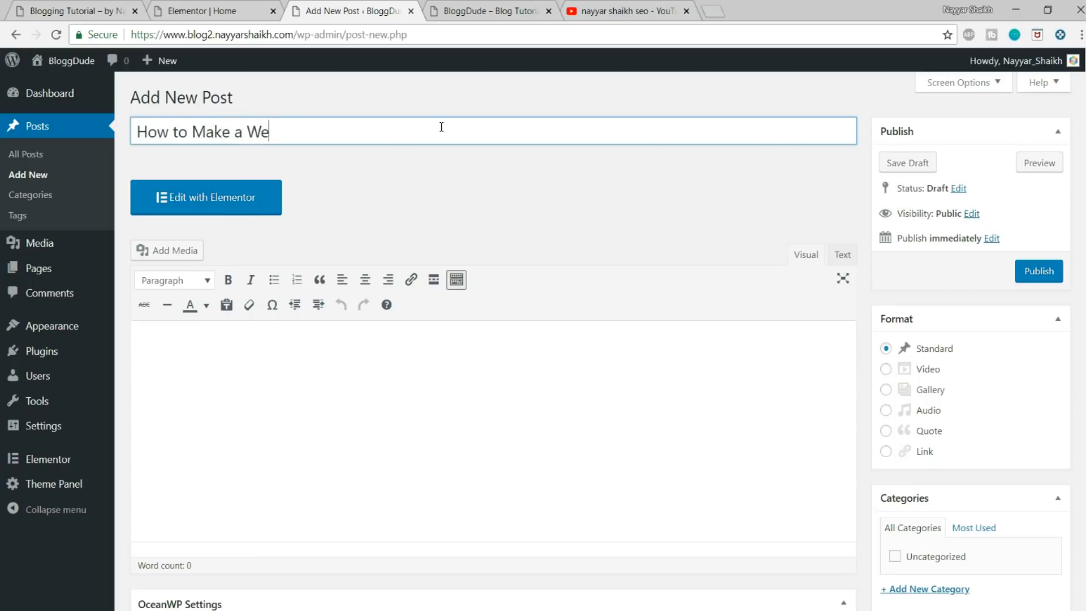
text(bsite using WordPress)
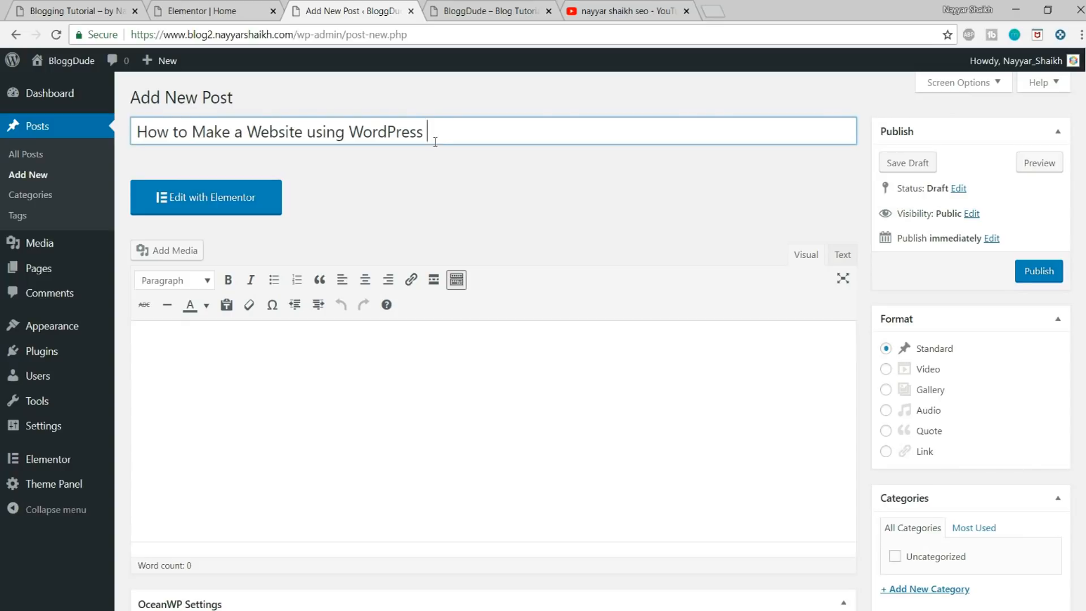
click(521, 334)
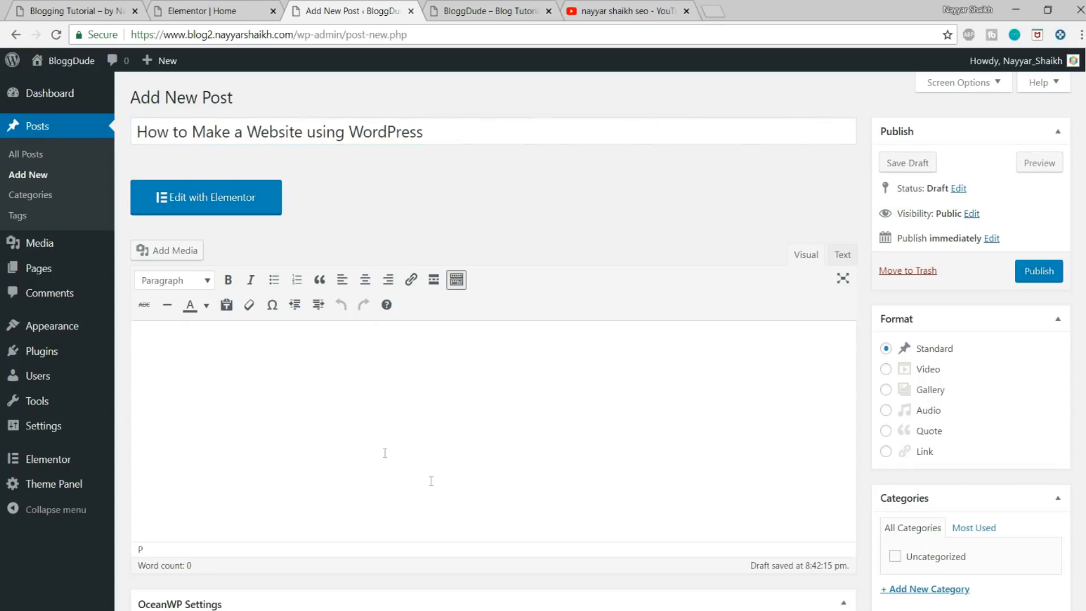
Step: Review the new post's editor alongside the reference blog's post cards and the Recent Videos section of the home page
scroll(445, 498, down, 1)
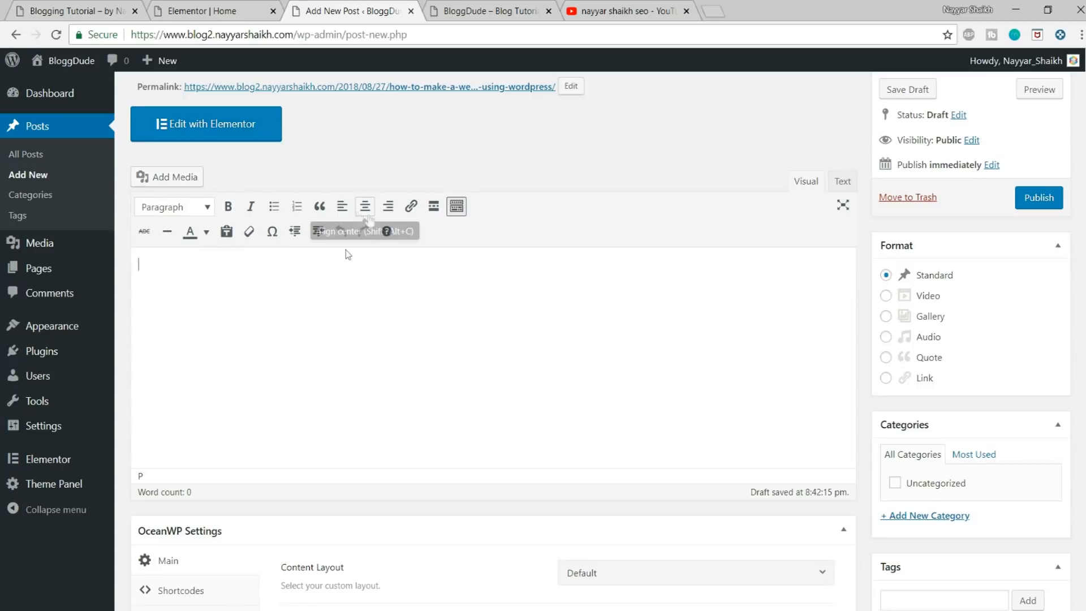
scroll(460, 369, up, 2)
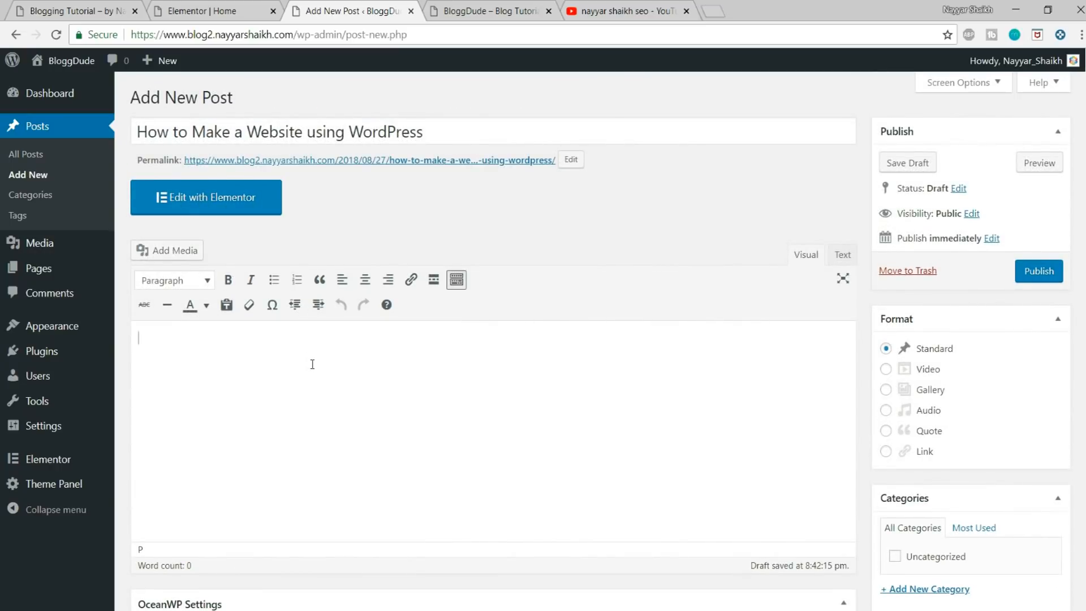
click(91, 10)
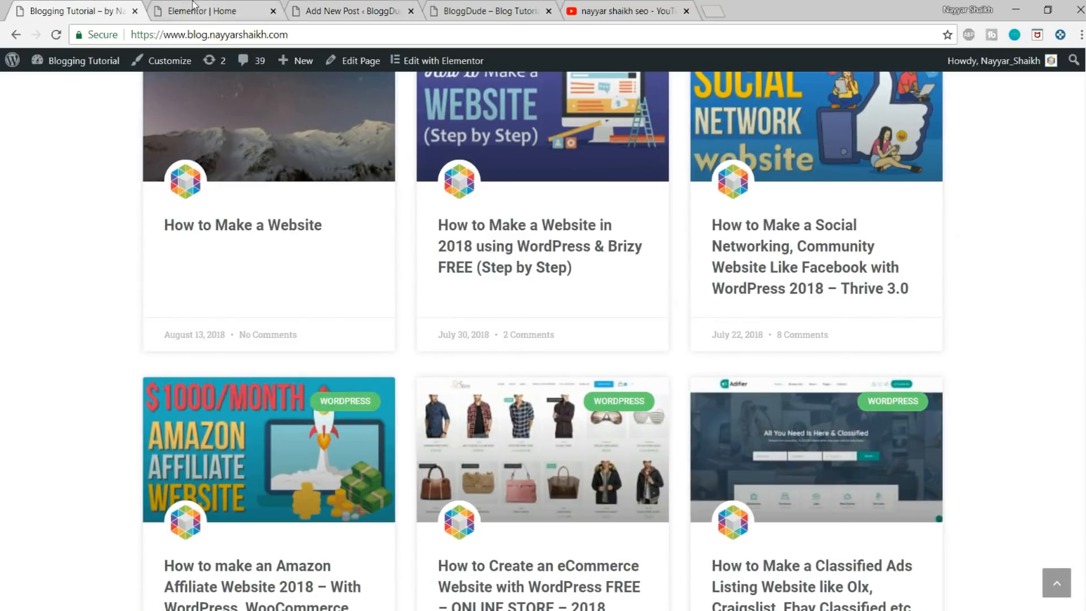
click(399, 10)
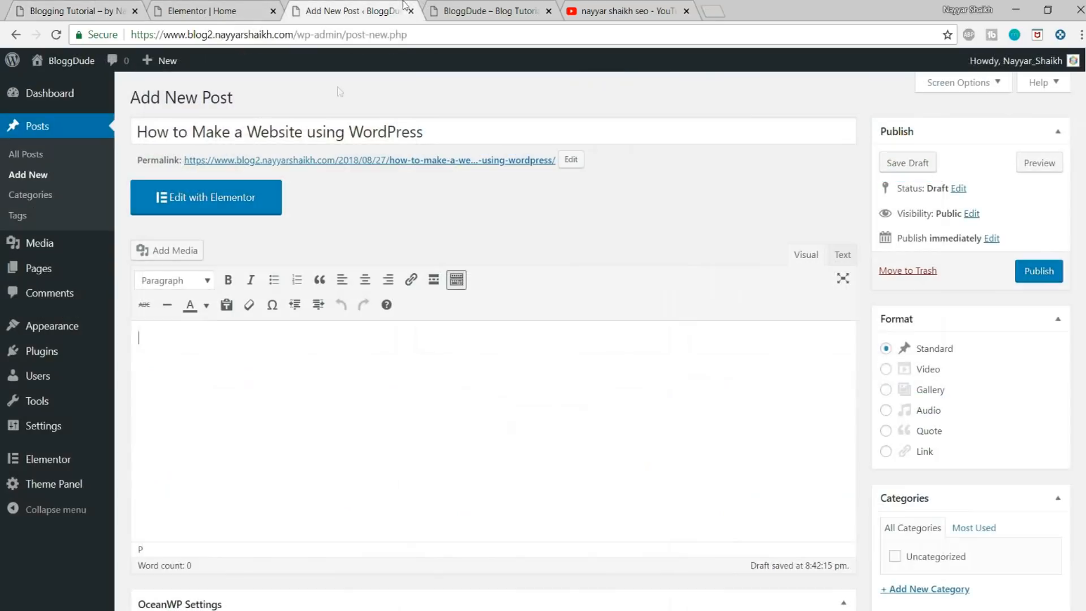
click(232, 9)
scroll(558, 484, up, 3)
scroll(559, 483, down, 3)
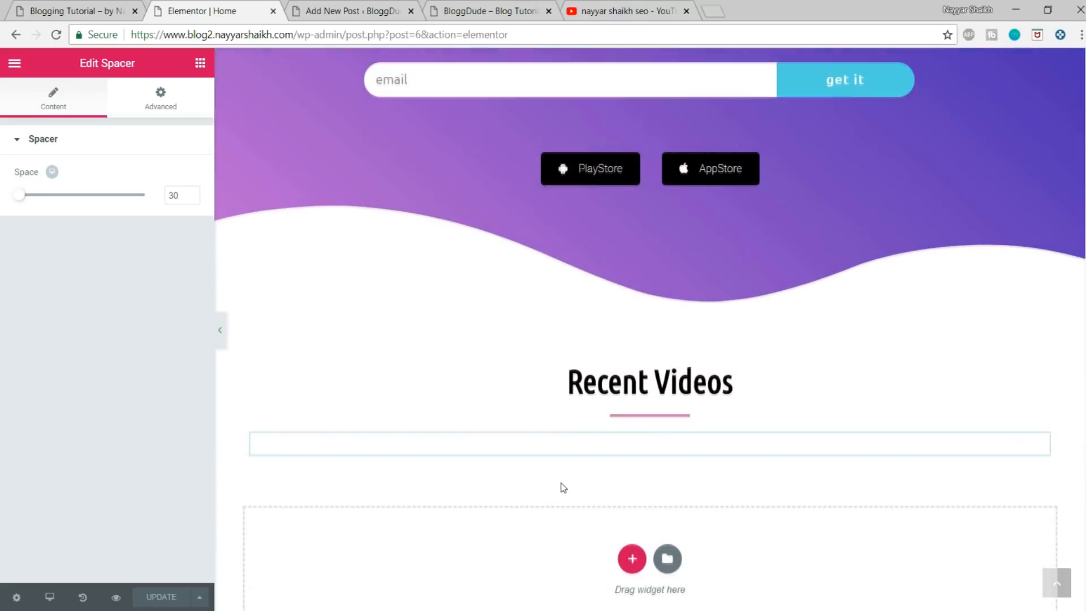
click(353, 10)
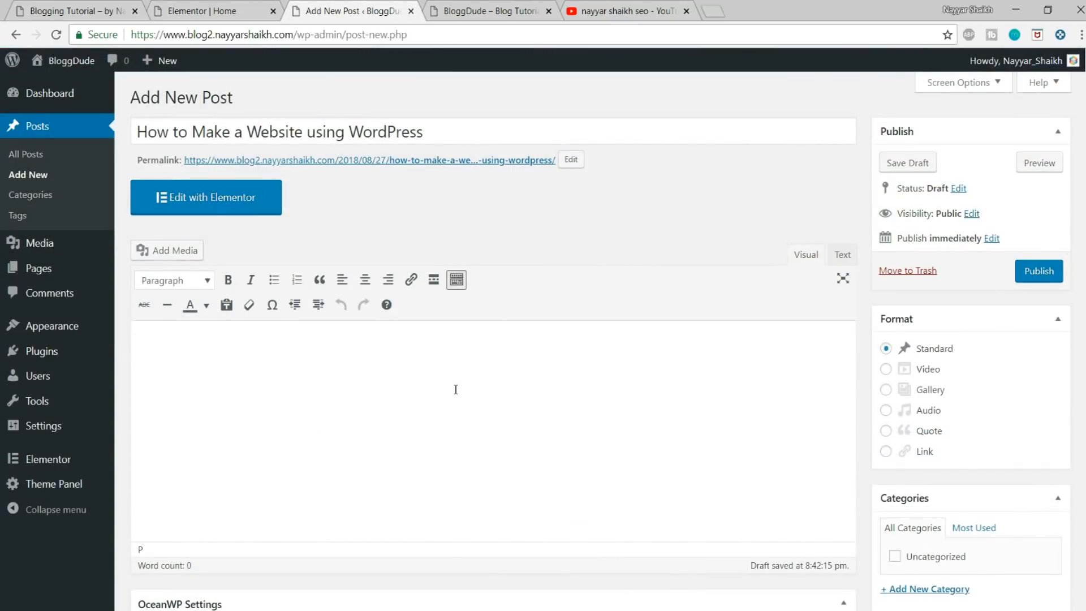
click(443, 402)
Step: Open lipsum.com in a new browser tab and generate 5 paragraphs of Lorem Ipsum placeholder text
click(714, 9)
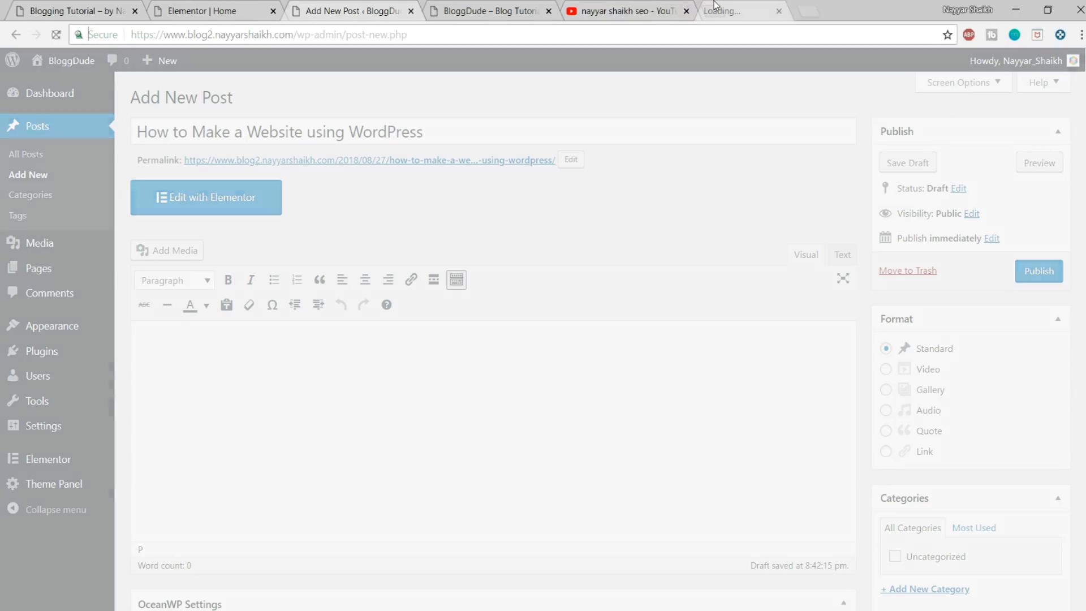
text(lipsum.com)
key(Return)
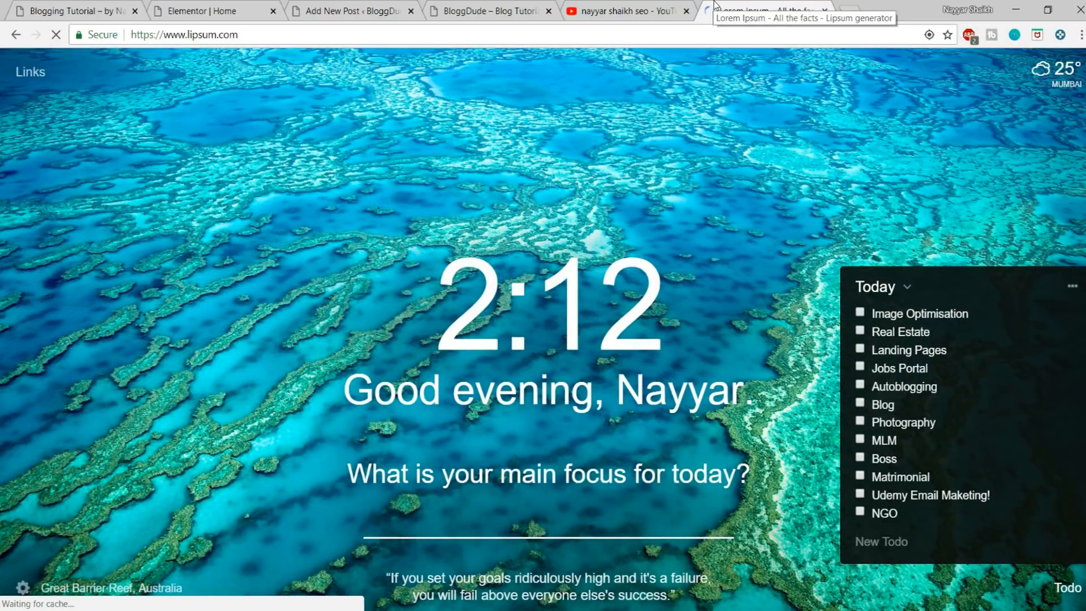
scroll(758, 145, down, 6)
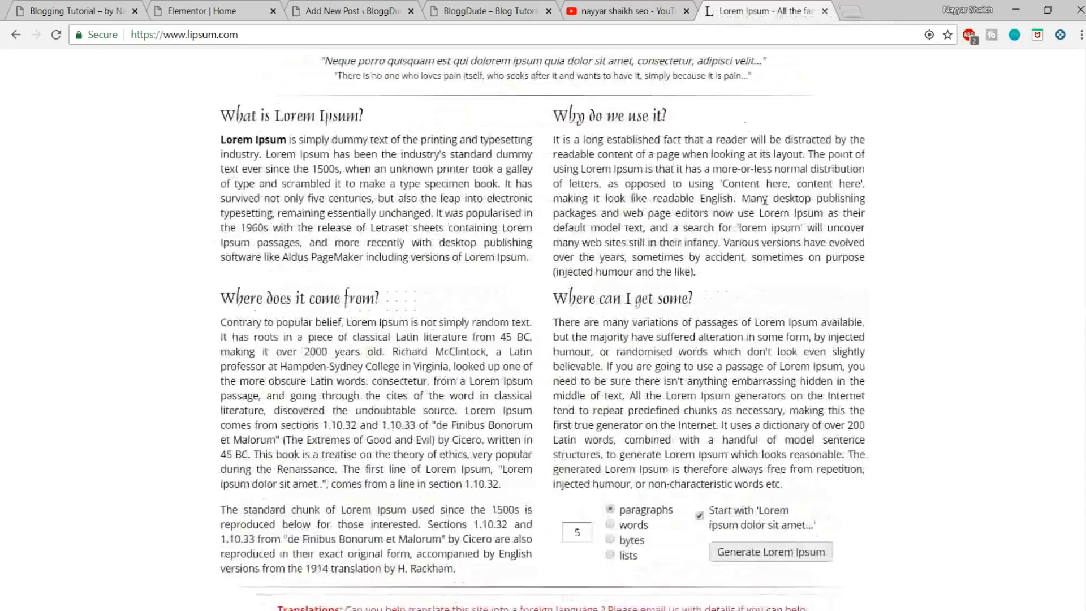
click(768, 334)
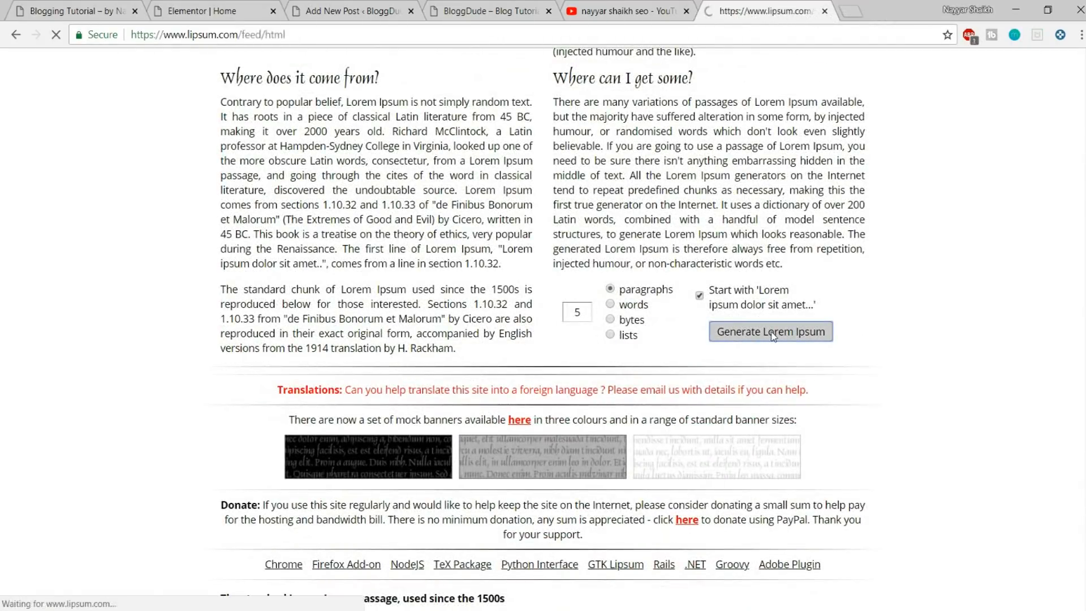
Step: Copy the first two generated Lorem Ipsum paragraphs and paste them into the body of the new post
drag(221, 257, 527, 443)
key(ctrl+c)
click(353, 11)
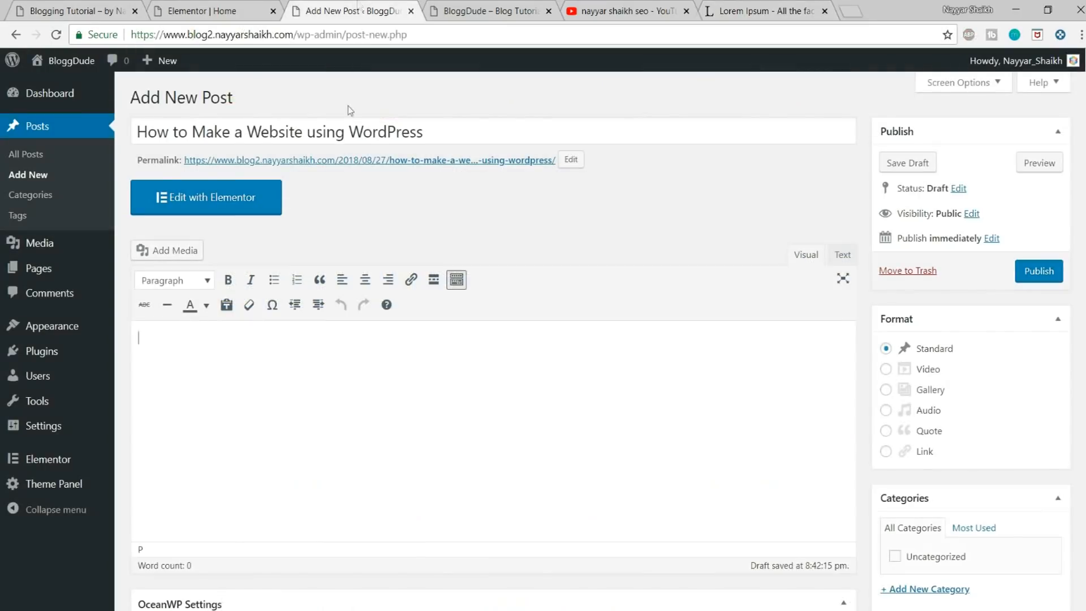
click(326, 430)
key(ctrl+v)
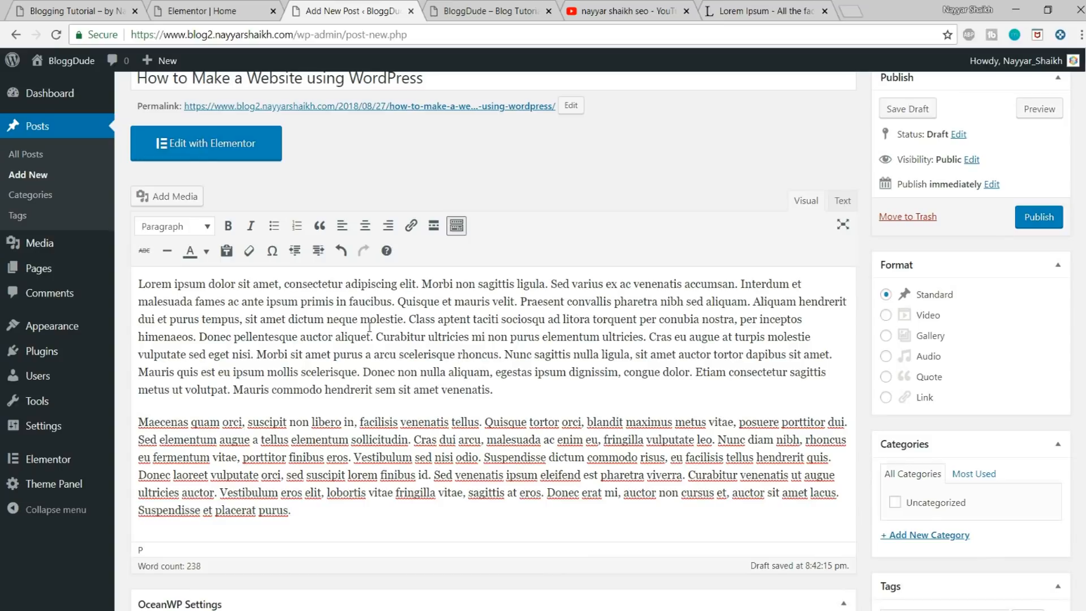
Step: Split the opening phrases of the first paragraph, through "Morbi non sagittis ligula.", into three lines and format them as a bulleted list
click(280, 286)
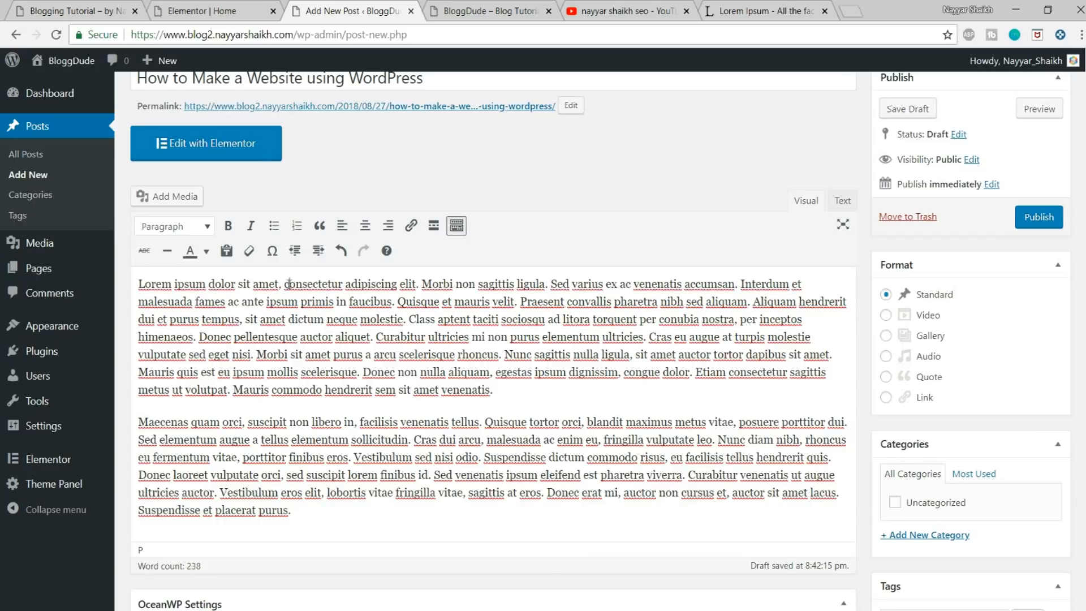
key(Return)
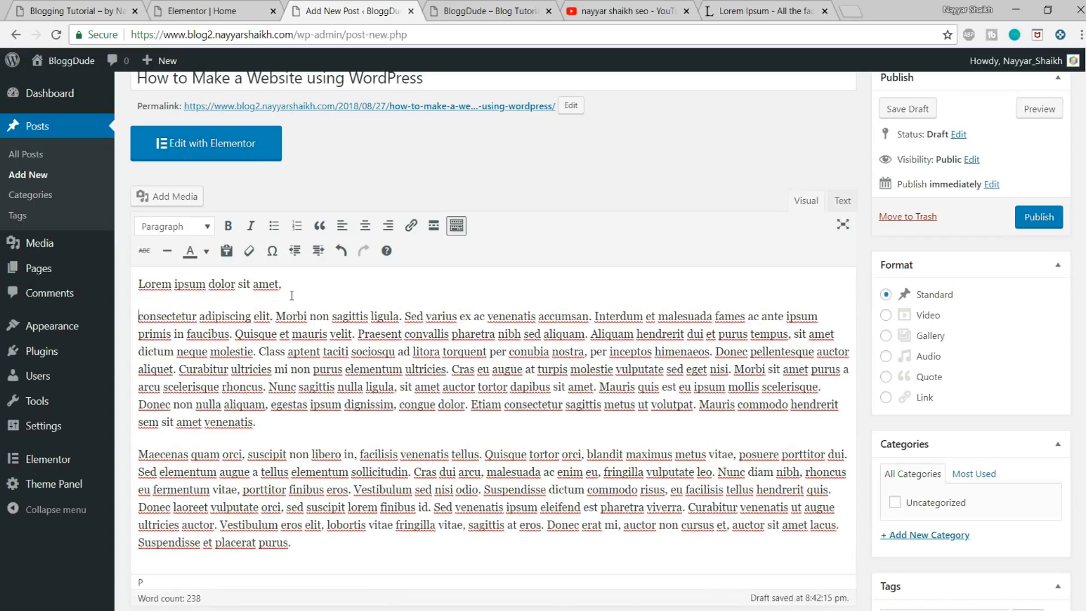
click(276, 316)
key(Return)
click(262, 333)
key(Return)
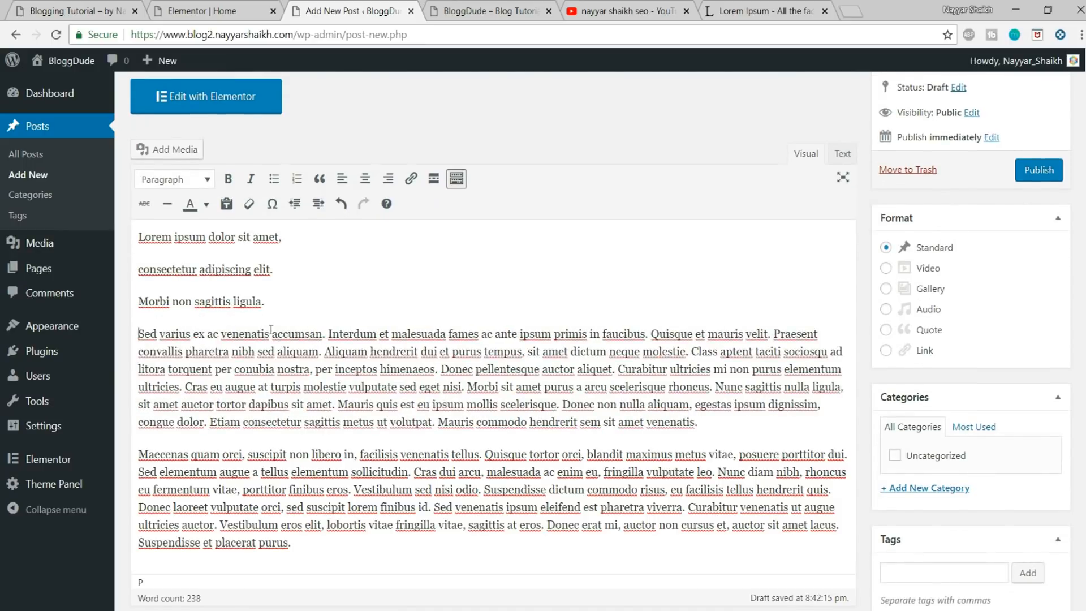
drag(266, 301, 139, 236)
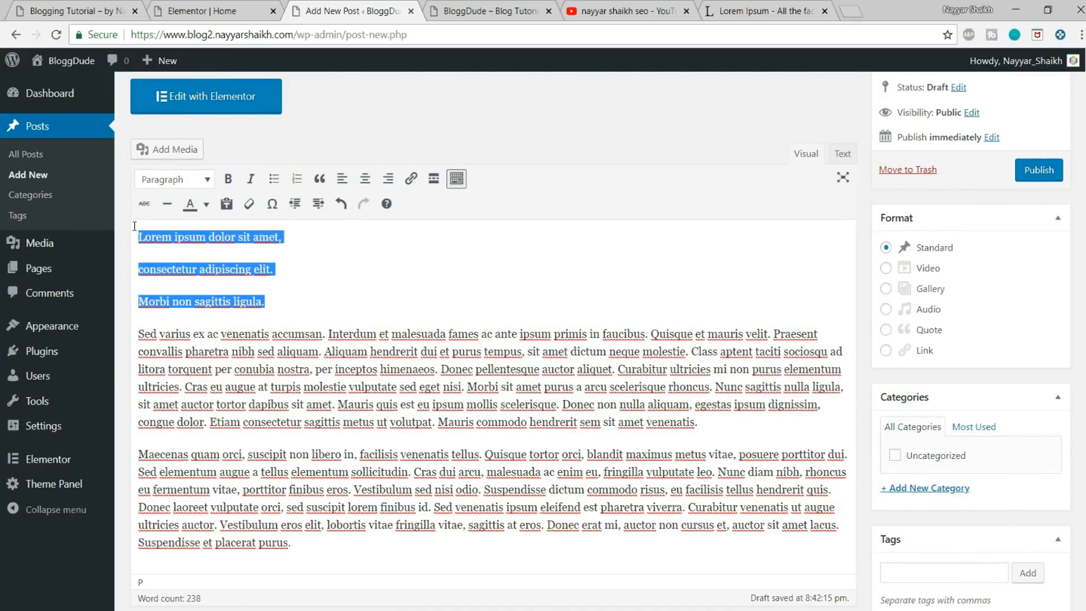
click(271, 178)
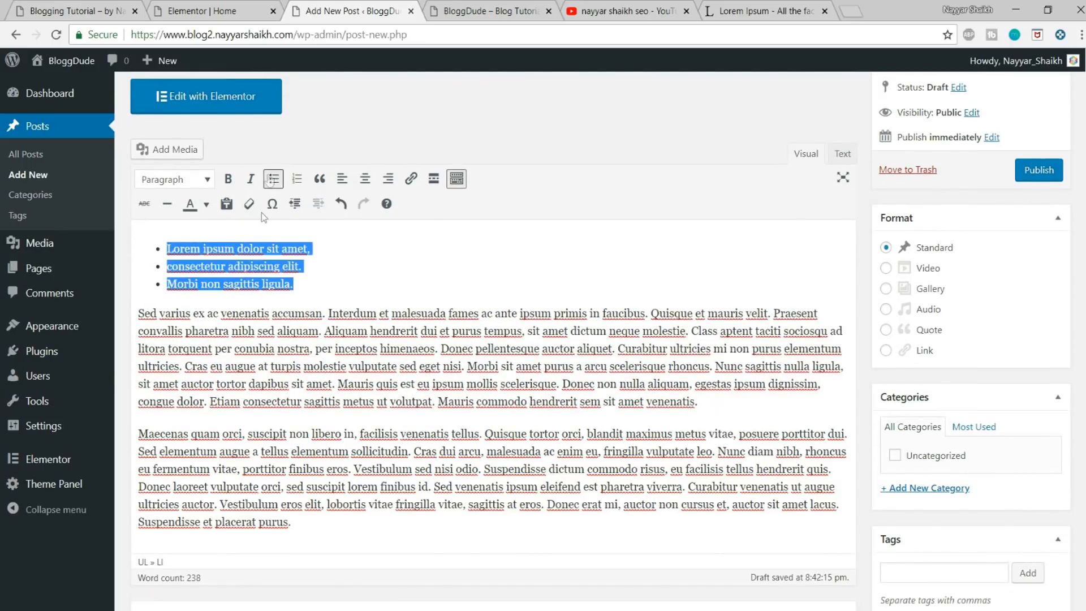
click(321, 265)
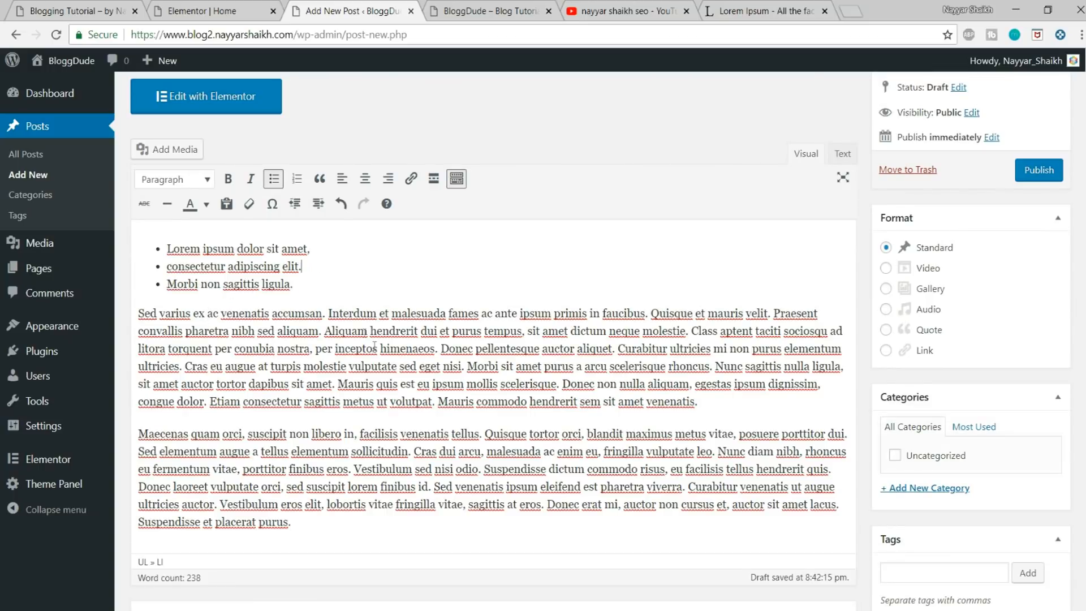
Step: Make the phrase "Interdum et malesuada fames" bold and colour its text red
drag(328, 313, 481, 313)
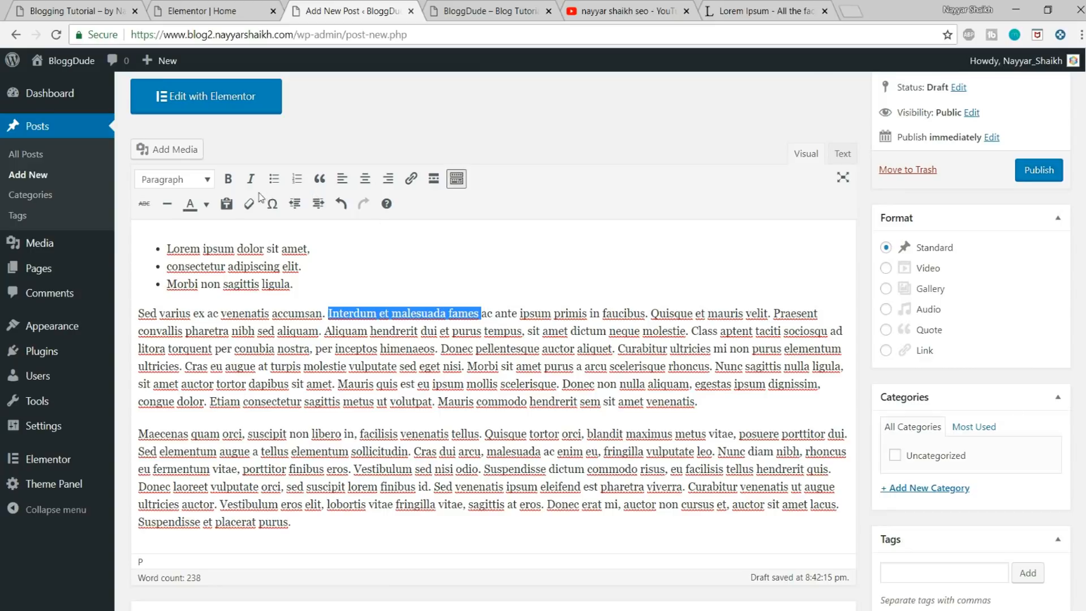
click(235, 185)
click(531, 433)
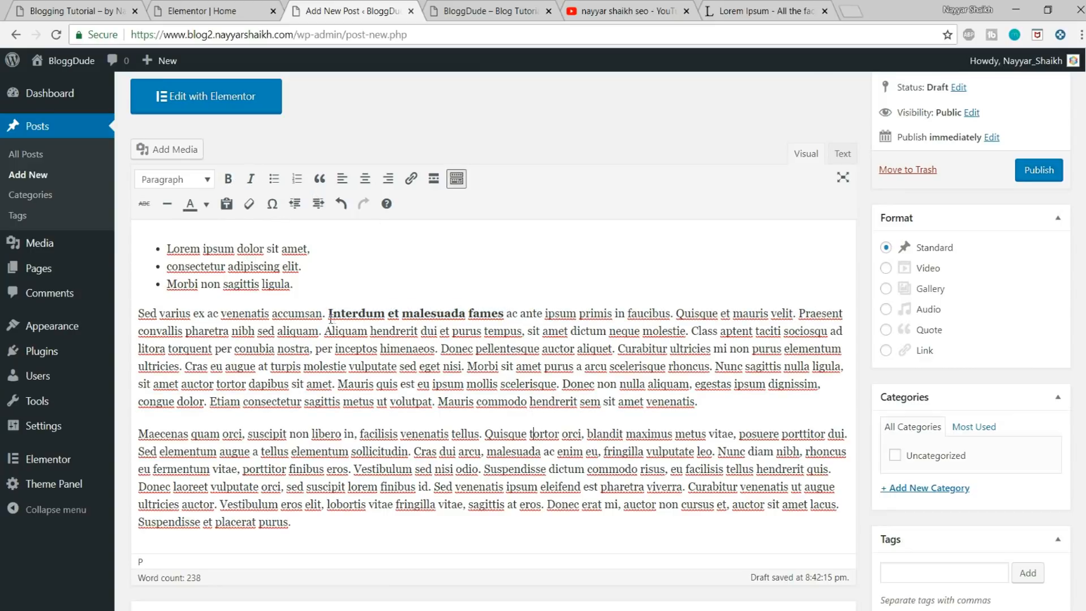
drag(357, 313, 502, 313)
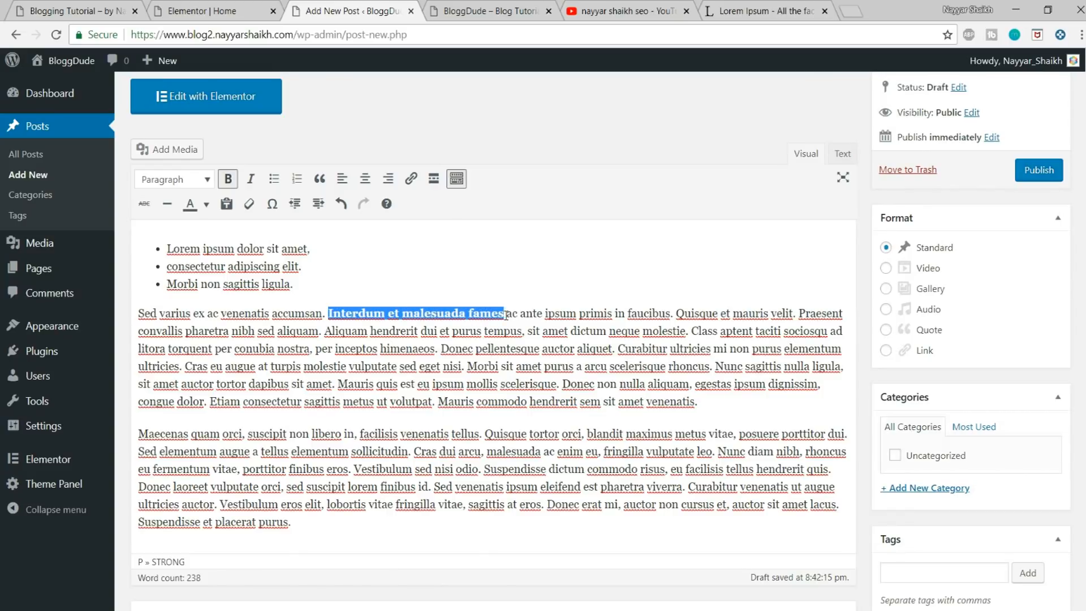
click(206, 204)
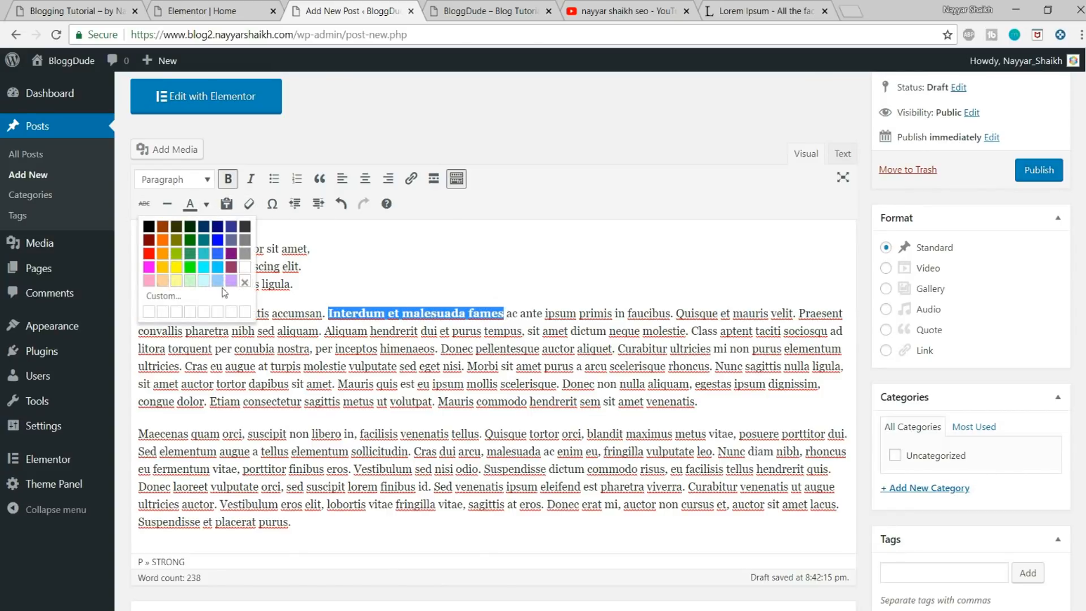
click(149, 252)
click(548, 285)
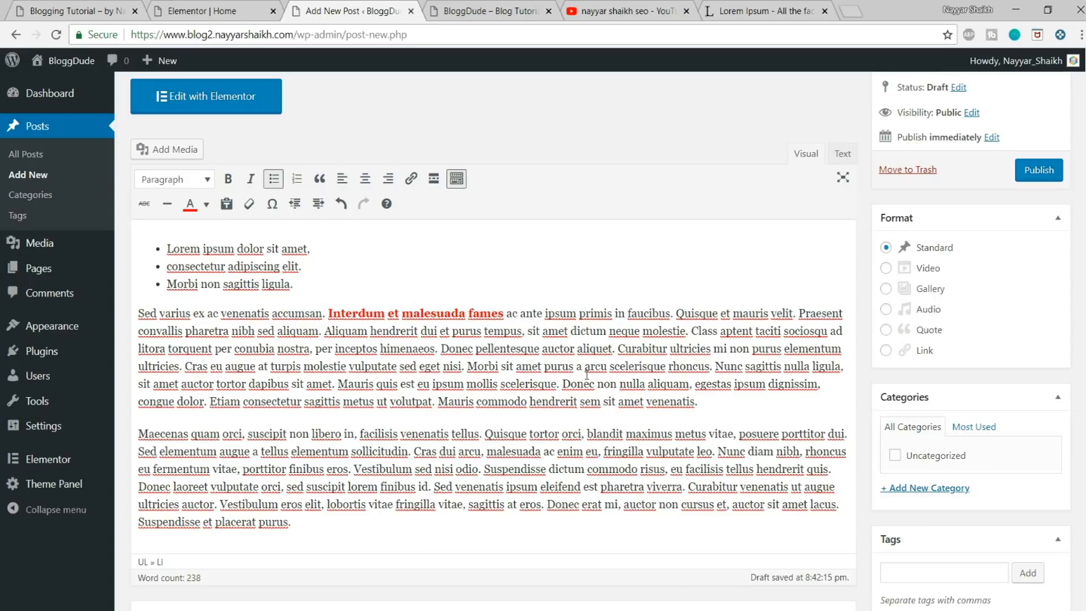
Step: Insert the madrin-3.png image from the media library on a new line before the paragraph starting "Maecenas quam orci"
click(718, 409)
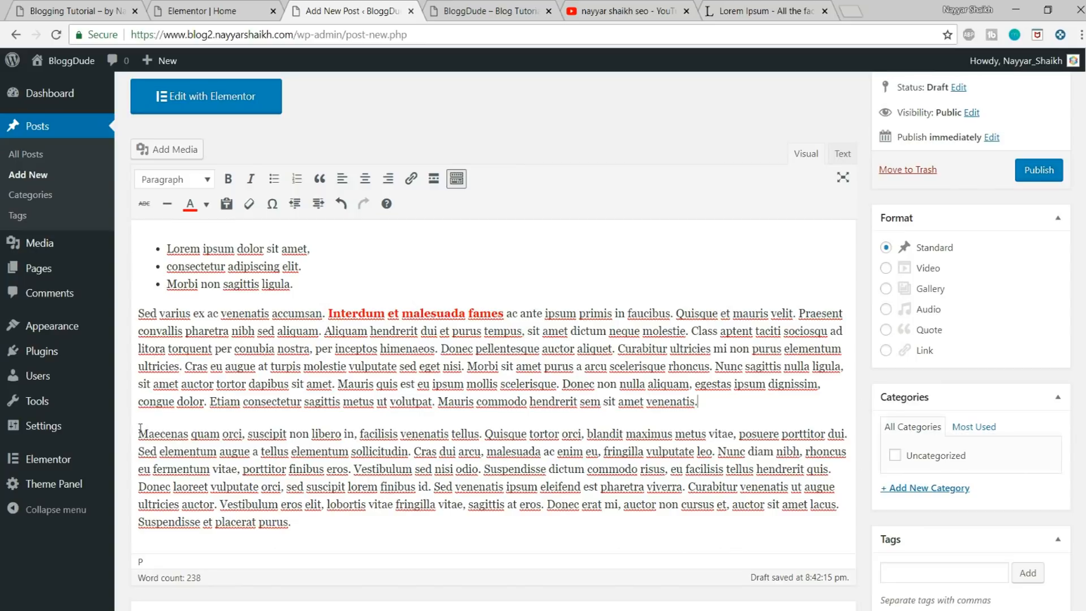
key(Return)
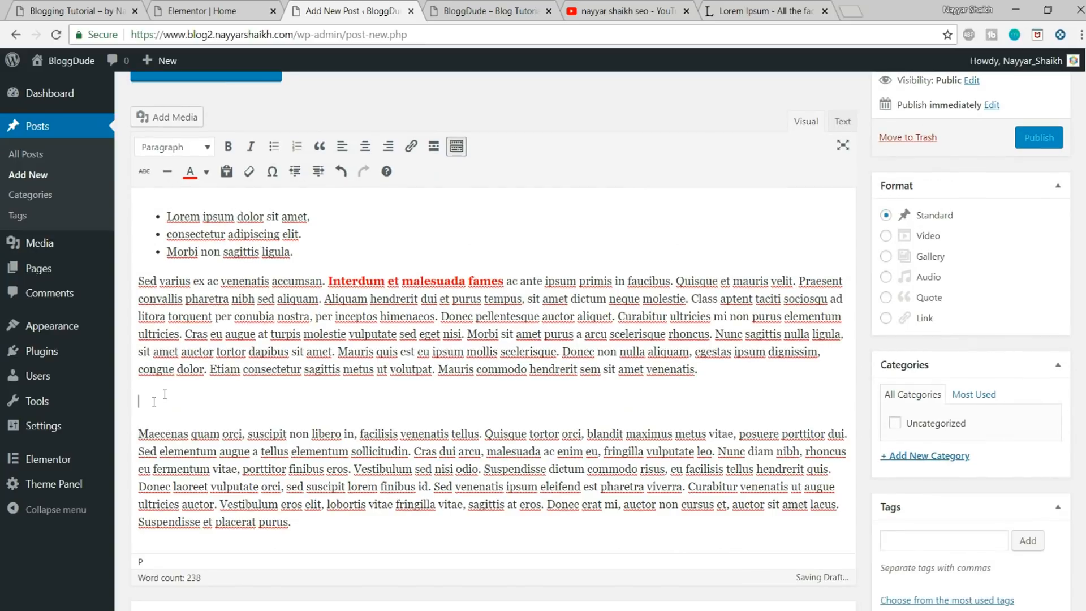
click(152, 117)
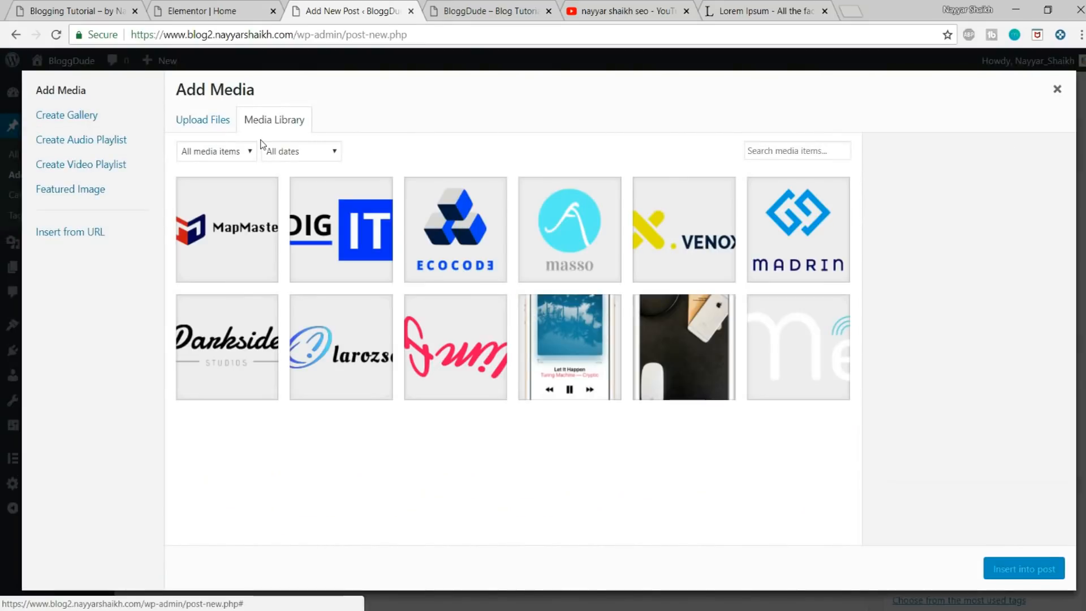
click(773, 216)
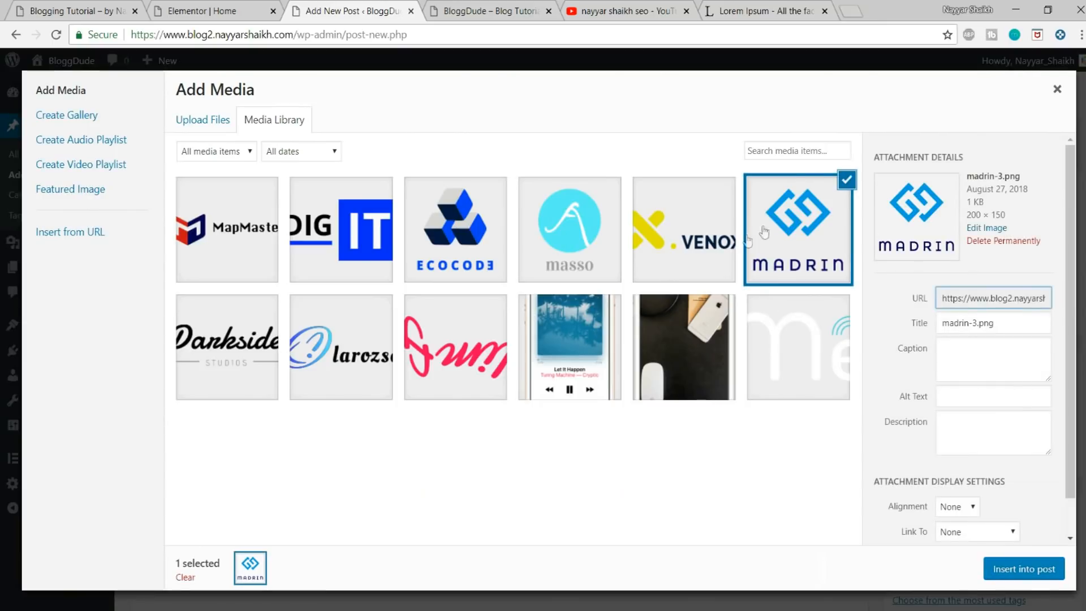
click(1046, 577)
scroll(163, 418, down, 3)
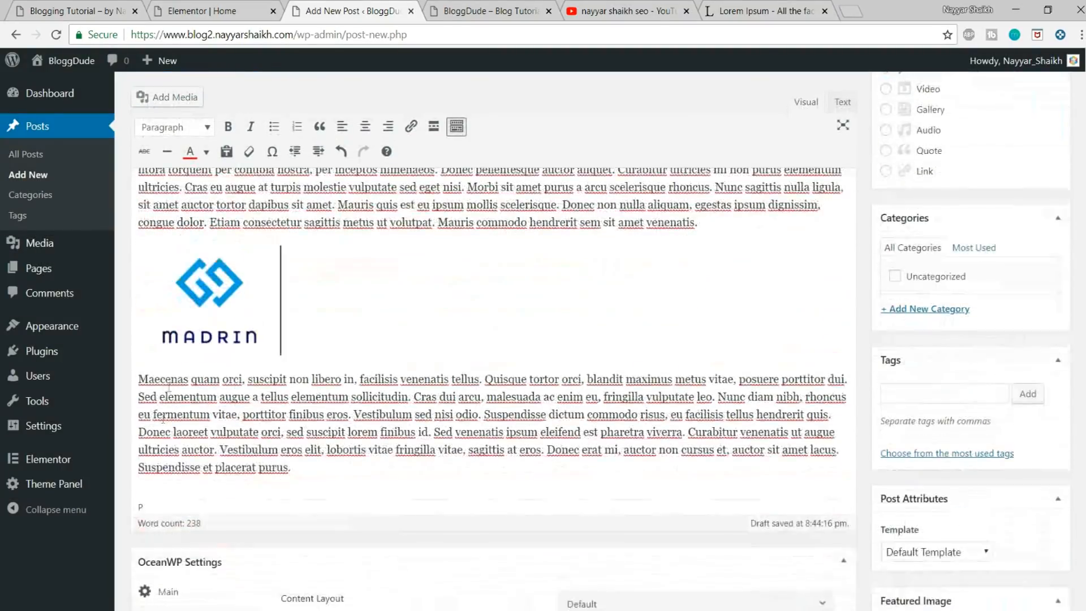
Step: Align the Madrin logo image left so the last paragraph wraps beside it
click(209, 299)
scroll(169, 294, up, 1)
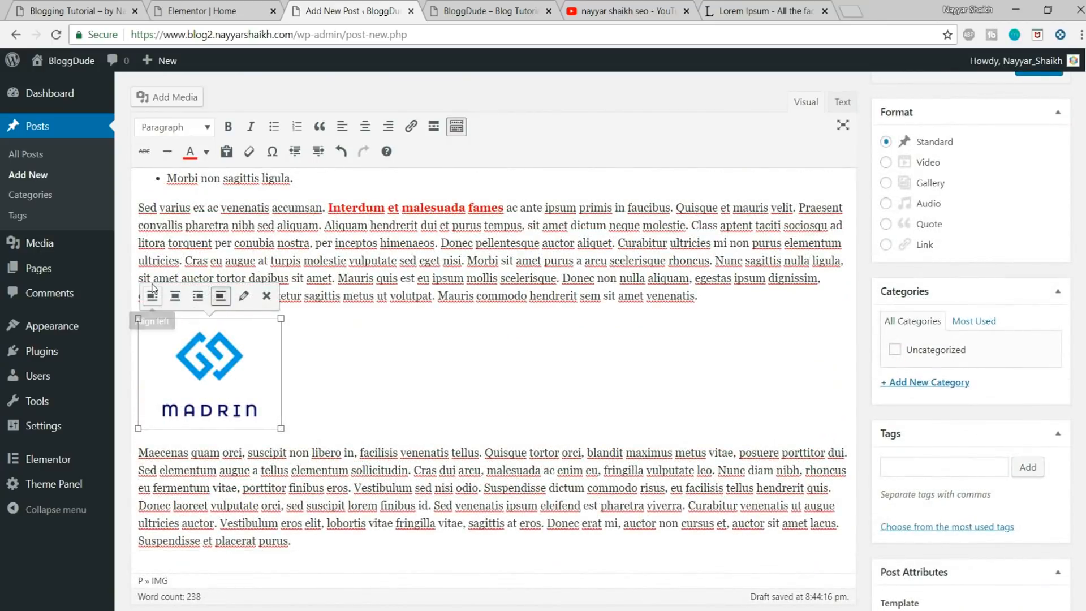
click(152, 291)
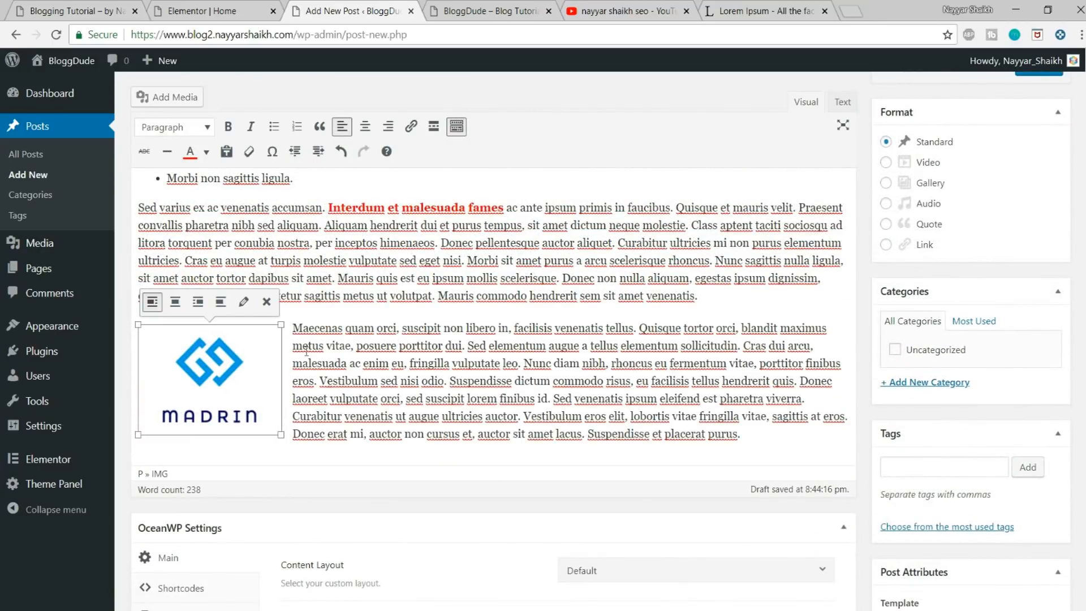
scroll(439, 360, up, 3)
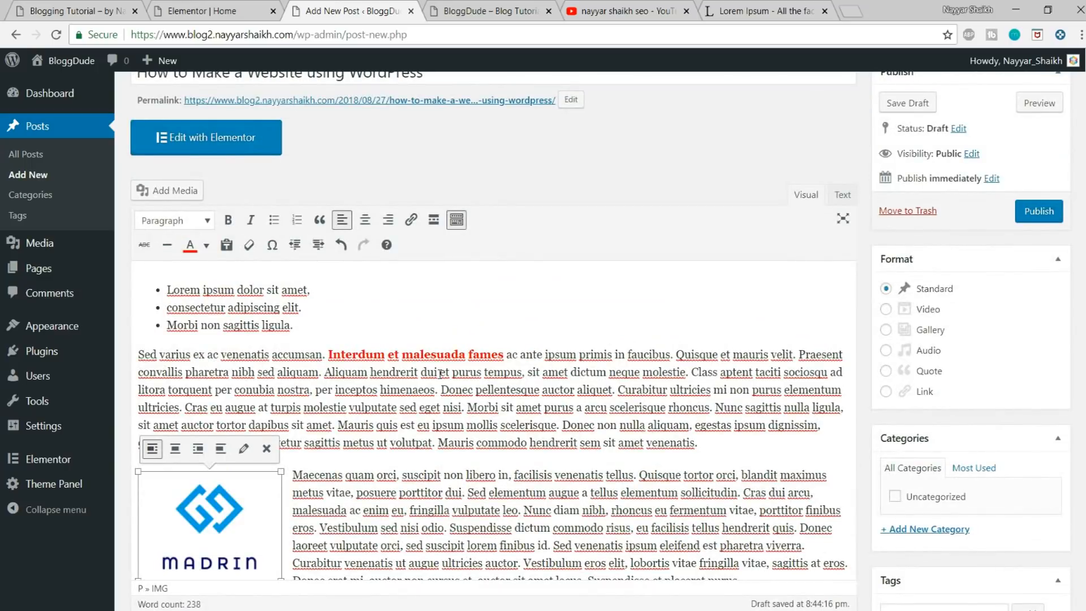
Step: Close the YouTube and Lorem Ipsum browser tabs and look over the post draft
click(686, 11)
click(686, 11)
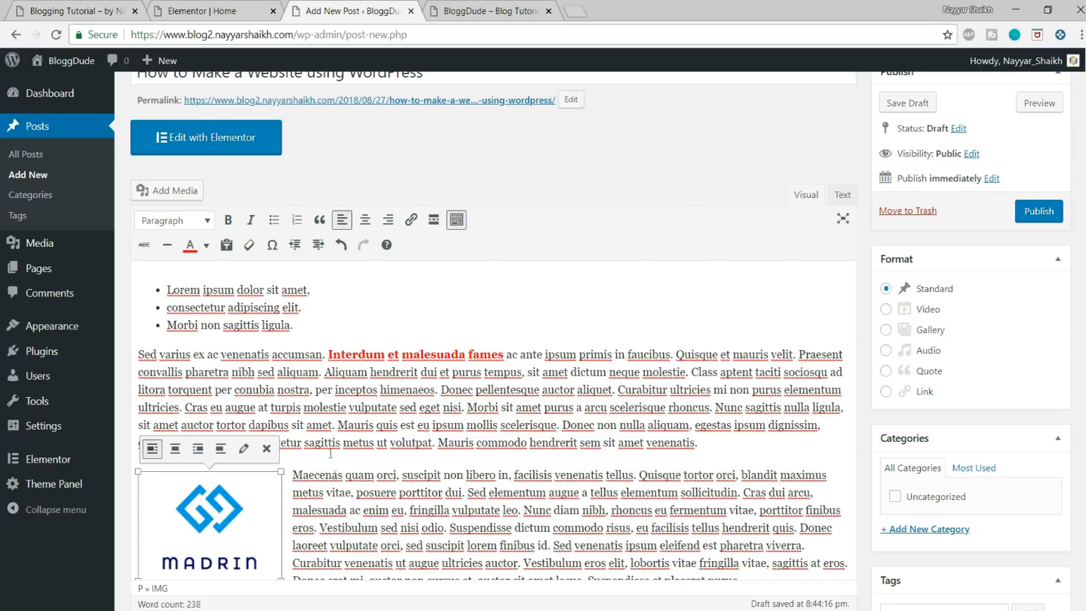
scroll(414, 463, down, 3)
scroll(413, 463, up, 3)
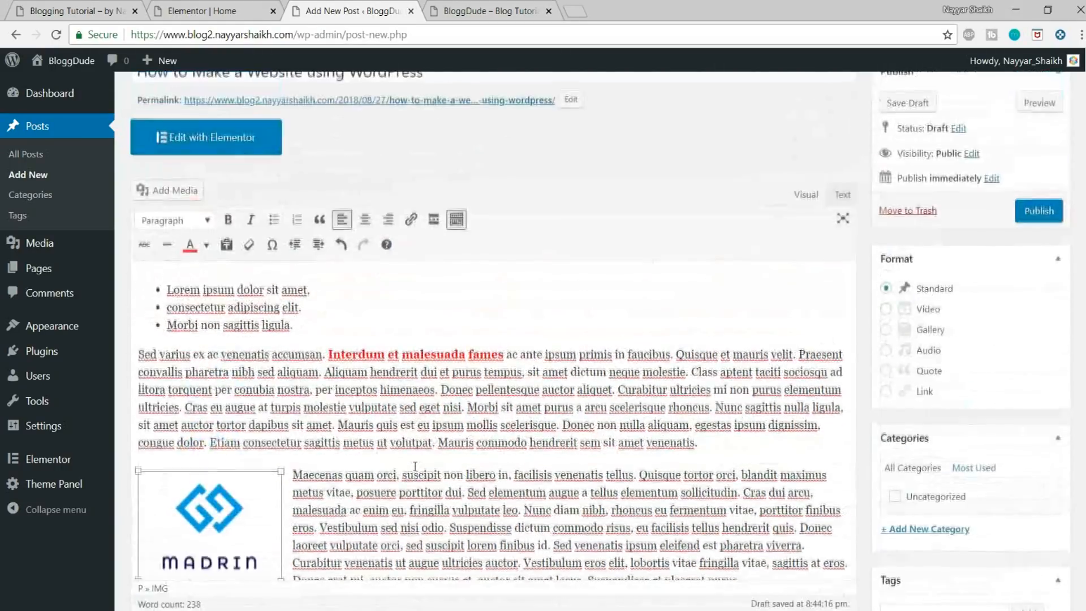
Step: Search Google for "dell xps 13 review" in a new browser tab
click(575, 10)
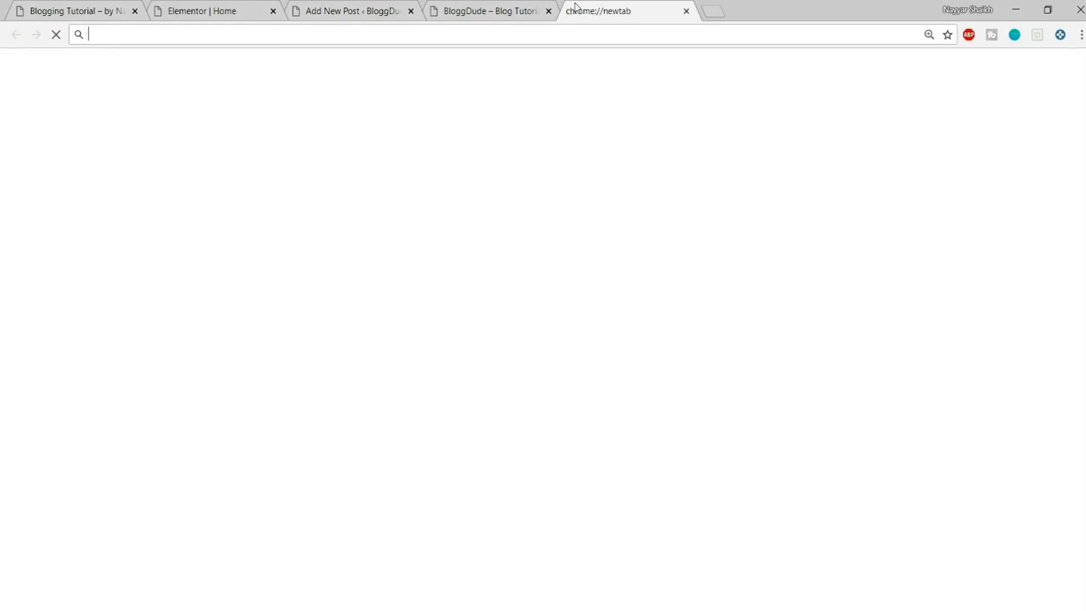
click(344, 10)
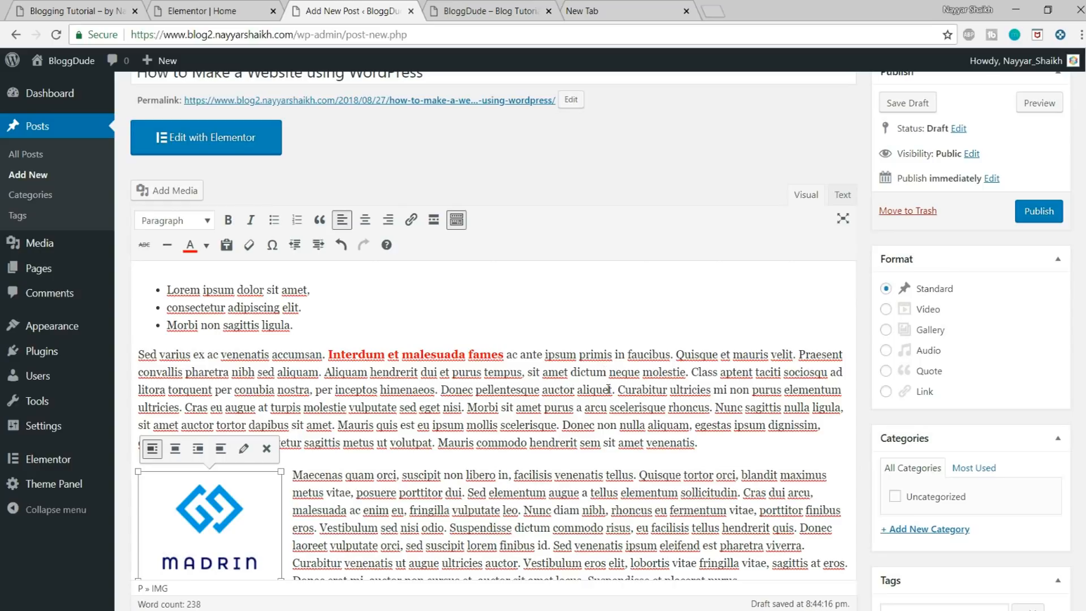
click(615, 12)
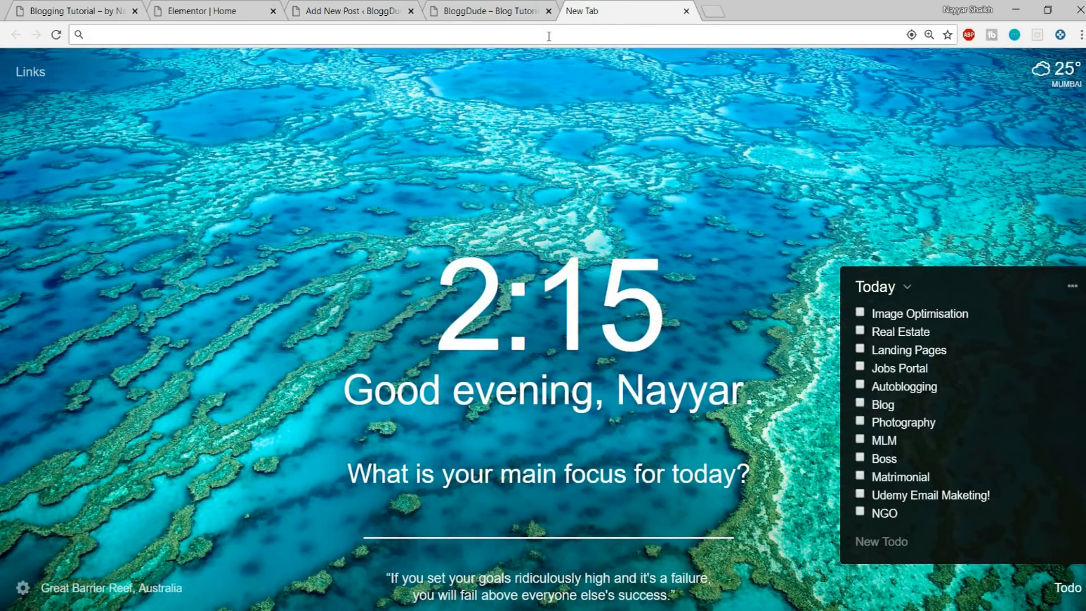
text(dell)
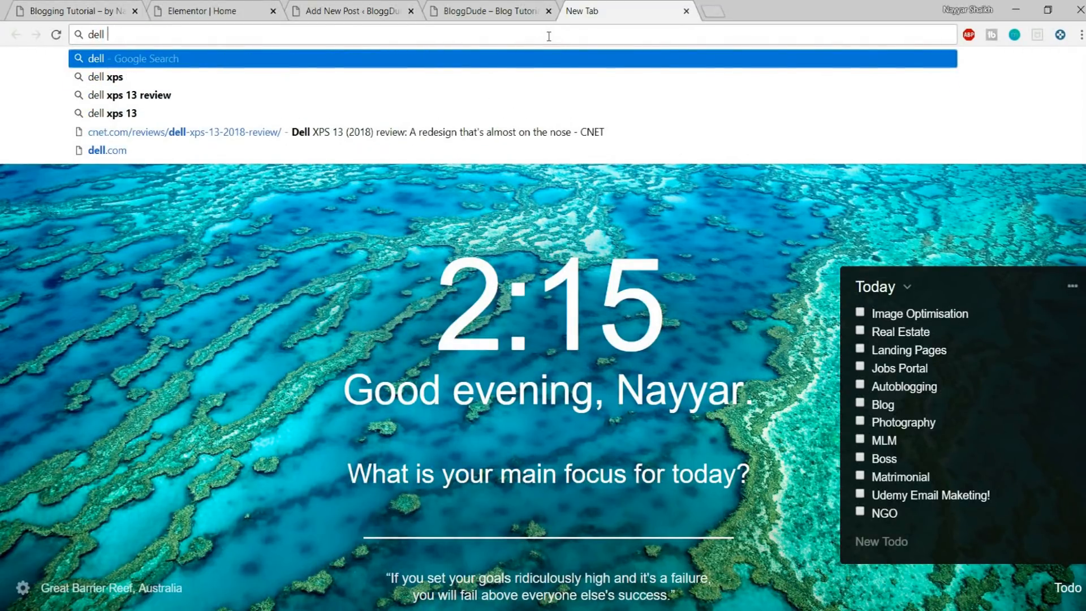
key(Down)
key(Down)
key(Return)
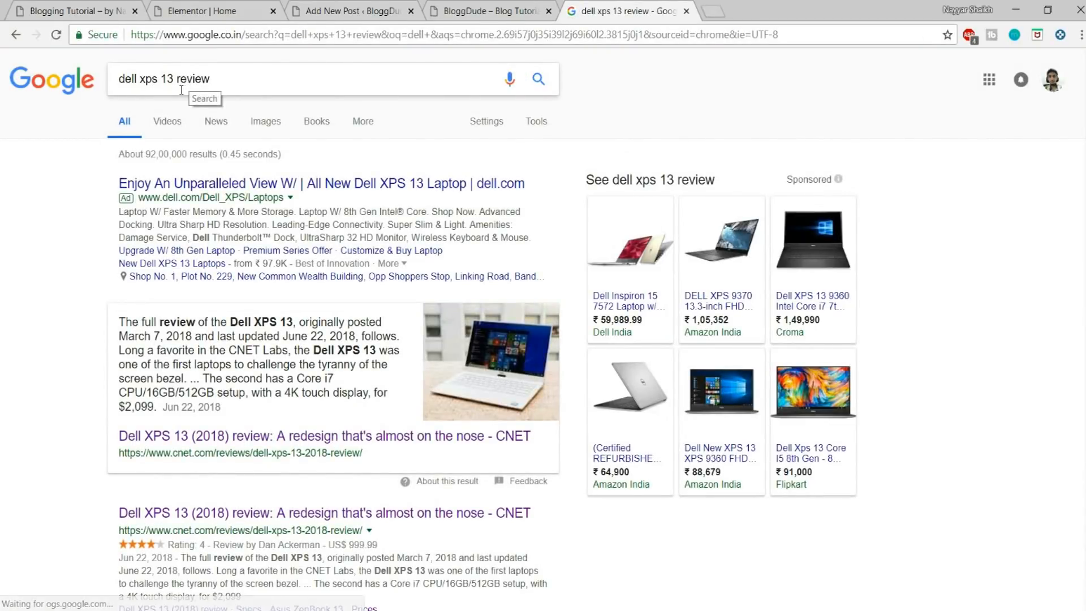
Step: Look through the search results and open CNET's Dell XPS 13 (2018) review
scroll(530, 435, down, 4)
scroll(530, 434, up, 4)
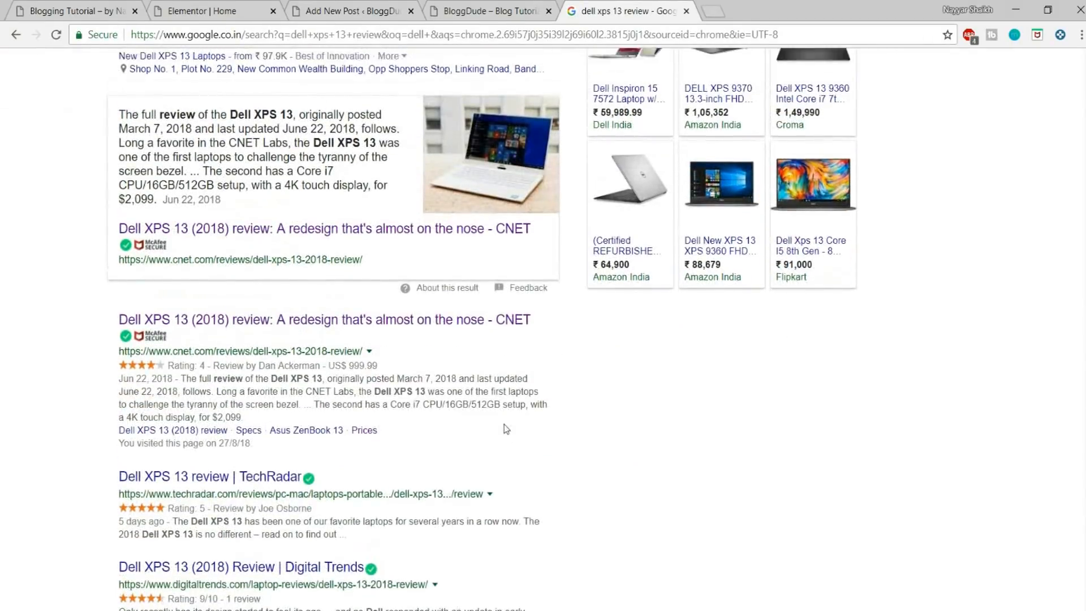
scroll(349, 340, down, 6)
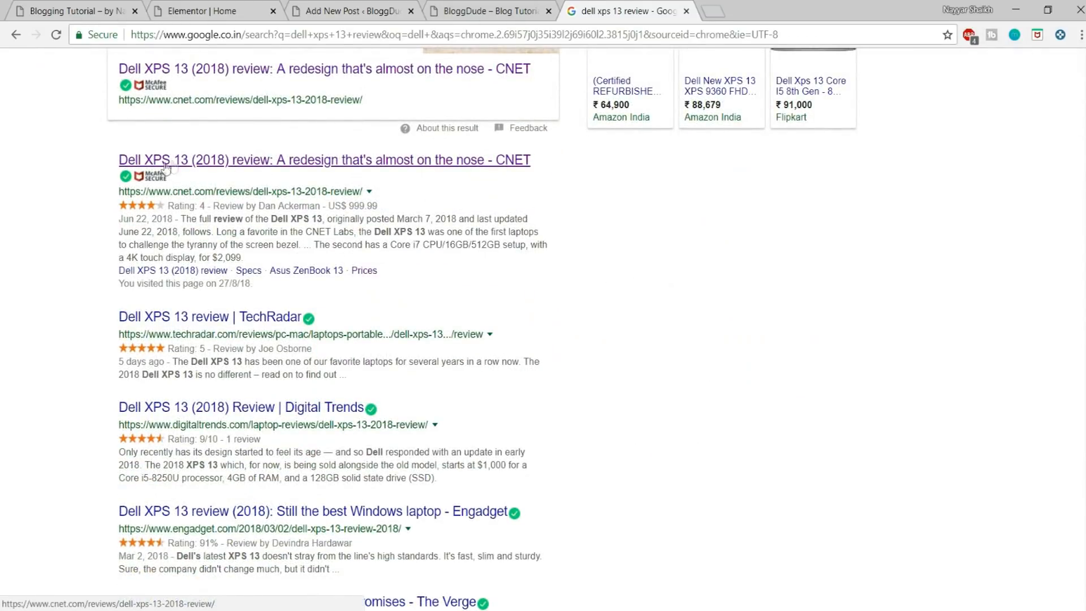
click(188, 160)
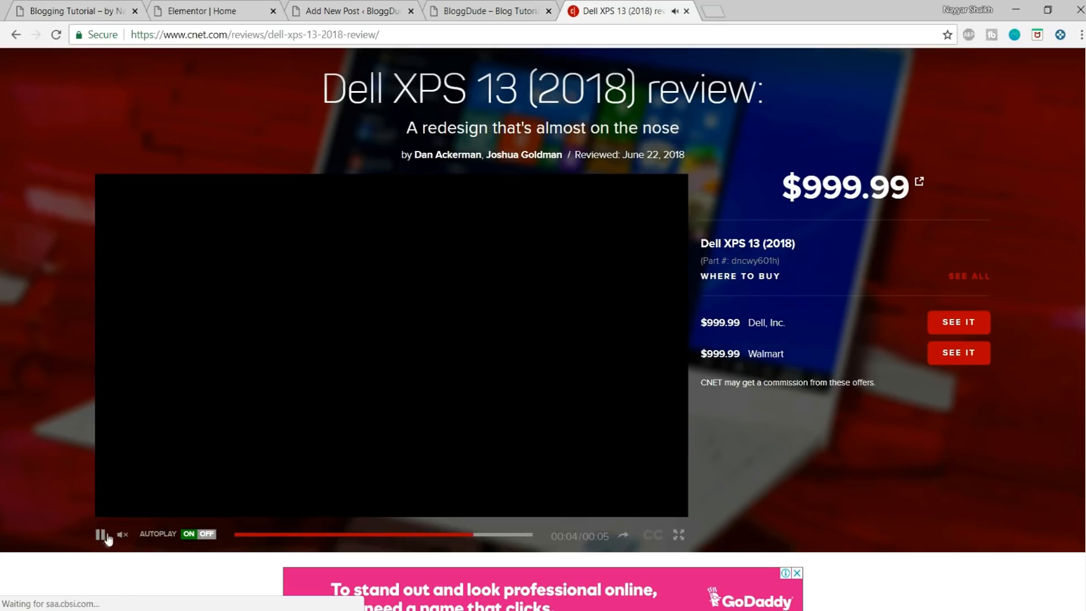
Step: Pause the video on the CNET review page and examine the headline, price and where-to-buy links
scroll(979, 444, down, 1)
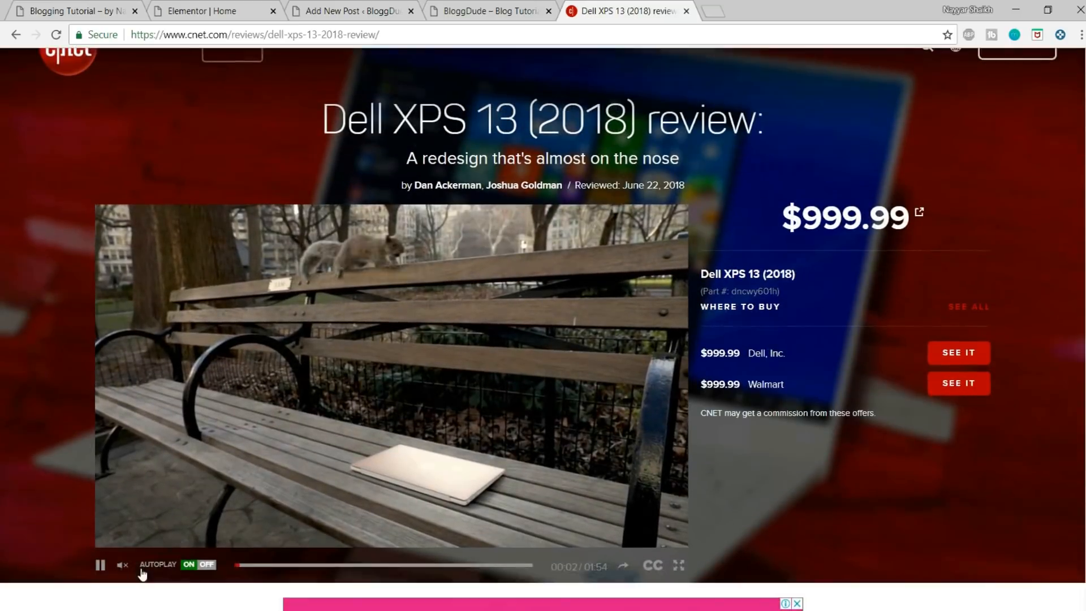
scroll(147, 576, down, 1)
click(99, 537)
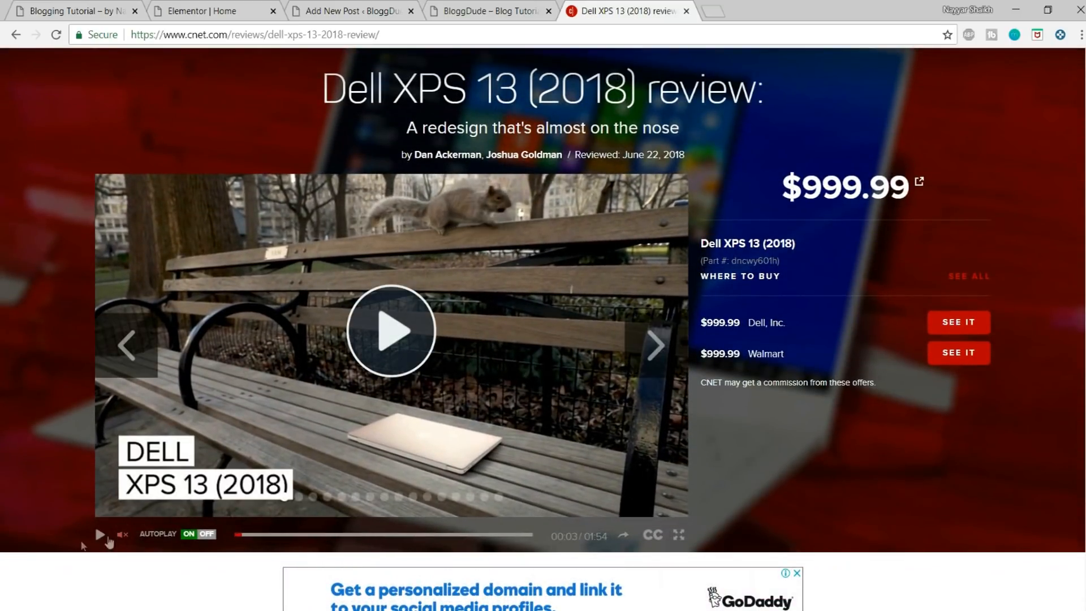
scroll(770, 461, up, 1)
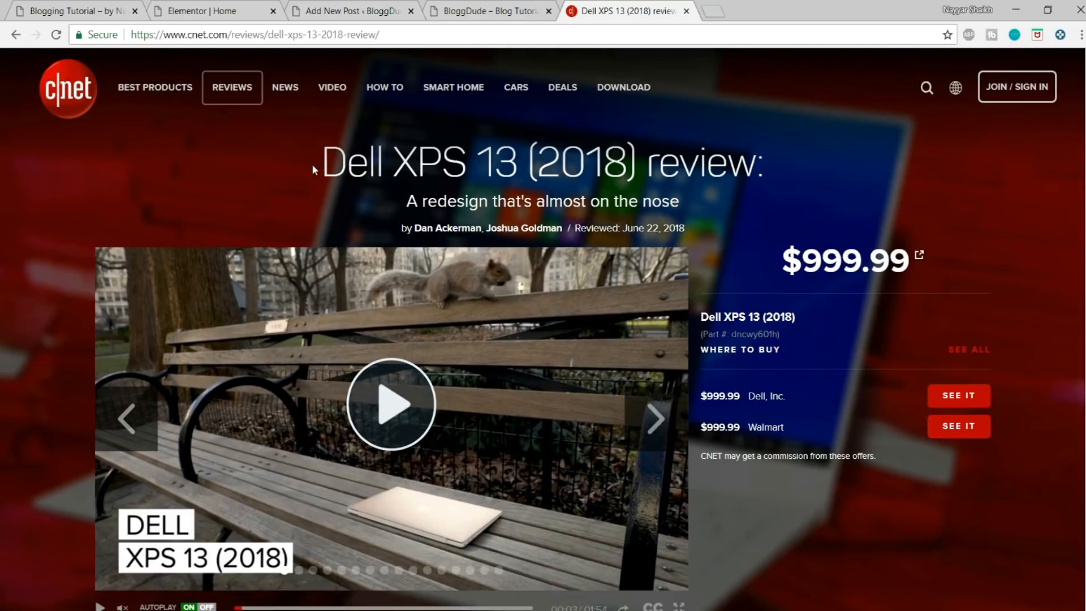
drag(315, 170, 771, 185)
click(771, 181)
scroll(949, 440, down, 1)
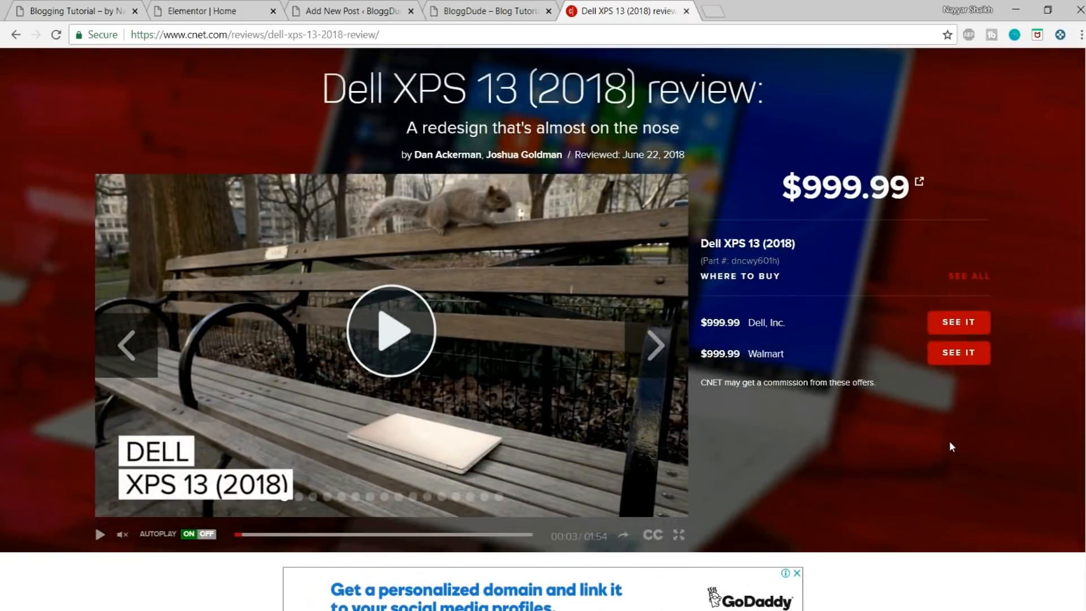
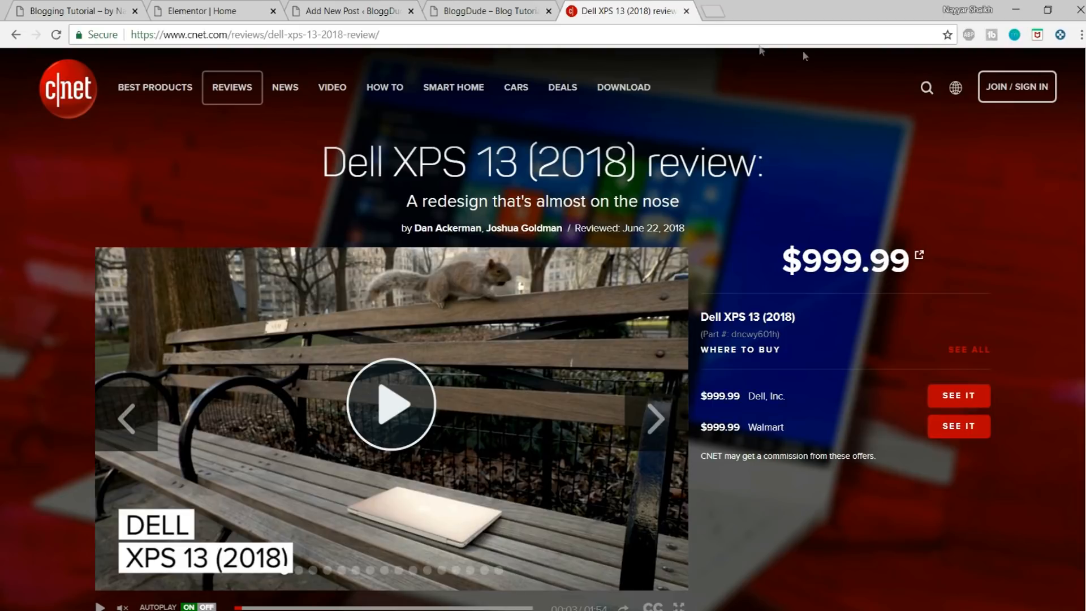
Step: Close the CNET review tab, search Google for "flipkart affiliate" in a new tab and open the Flipkart Affiliate Program site
click(686, 12)
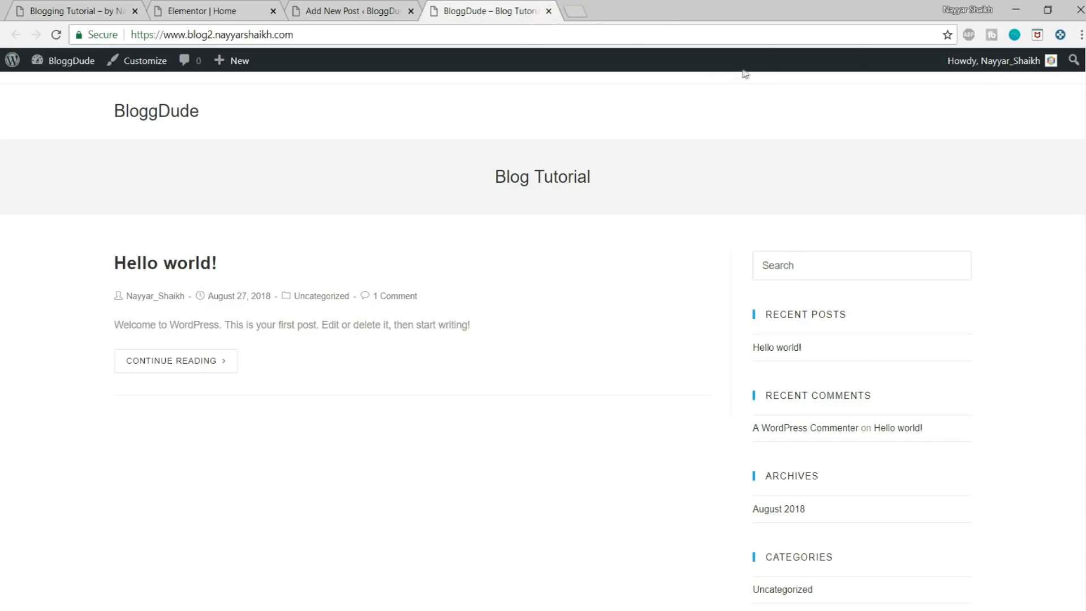
click(575, 12)
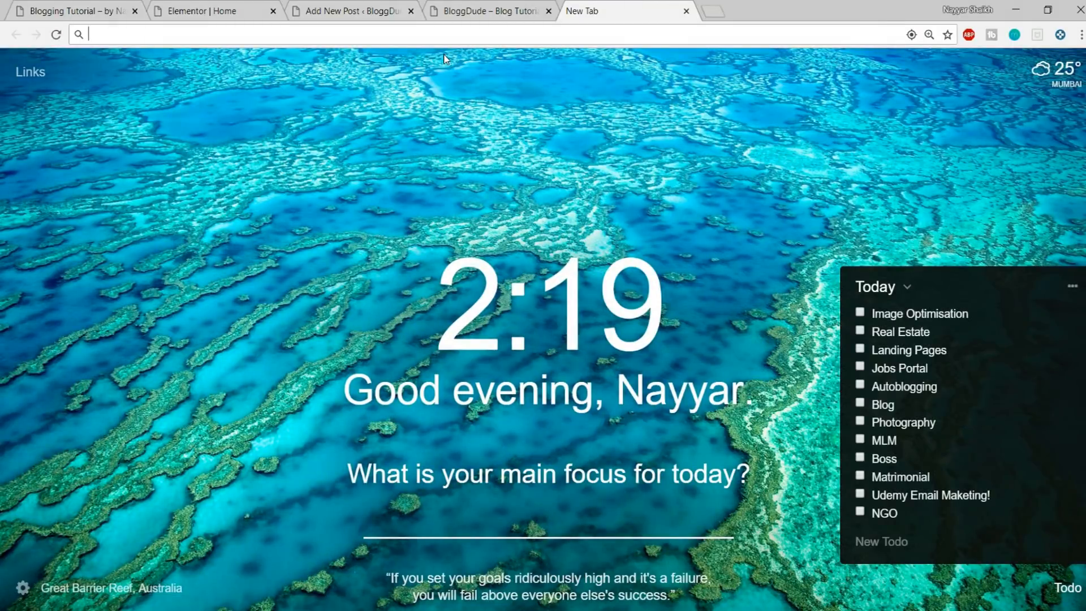
text(flipkar)
key(BackSpace)
text(t affiliate)
key(Return)
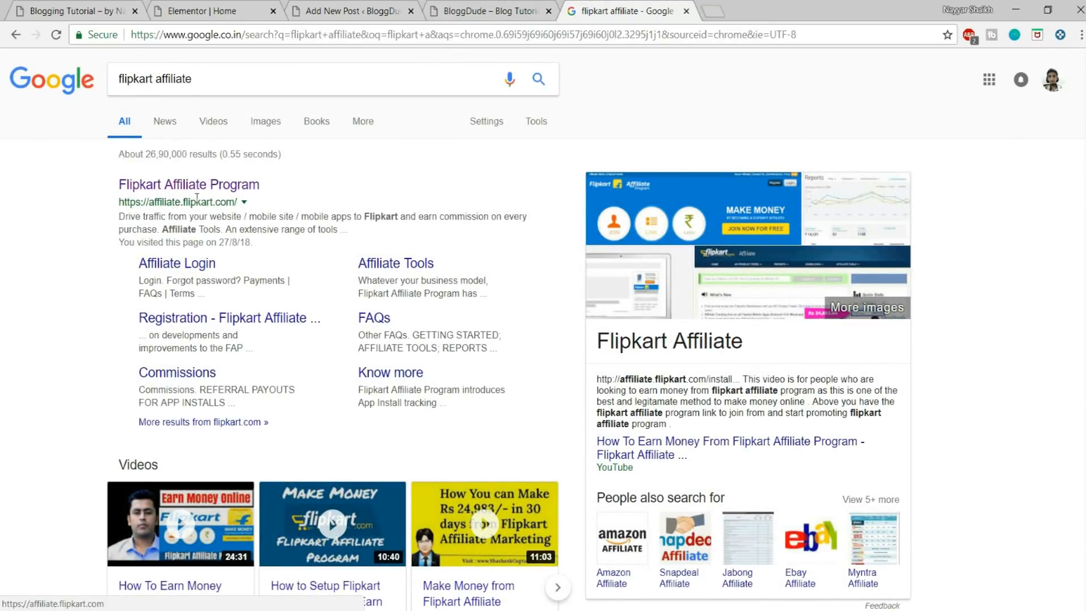
click(197, 186)
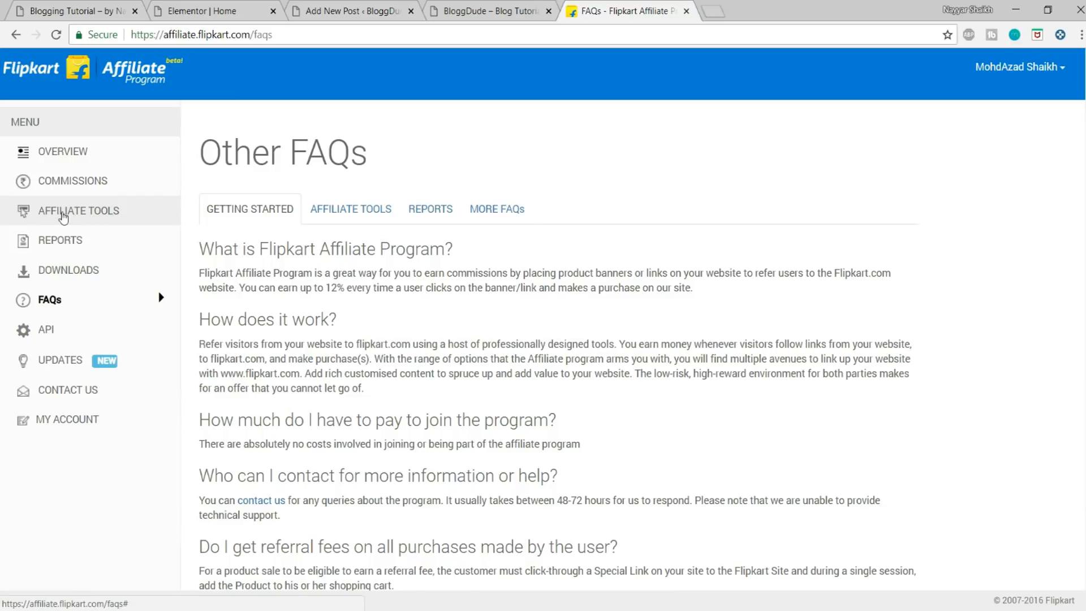
Step: Open the Product Links & Banners affiliate tool and search for "dell xps 13" in the Laptops category
click(63, 215)
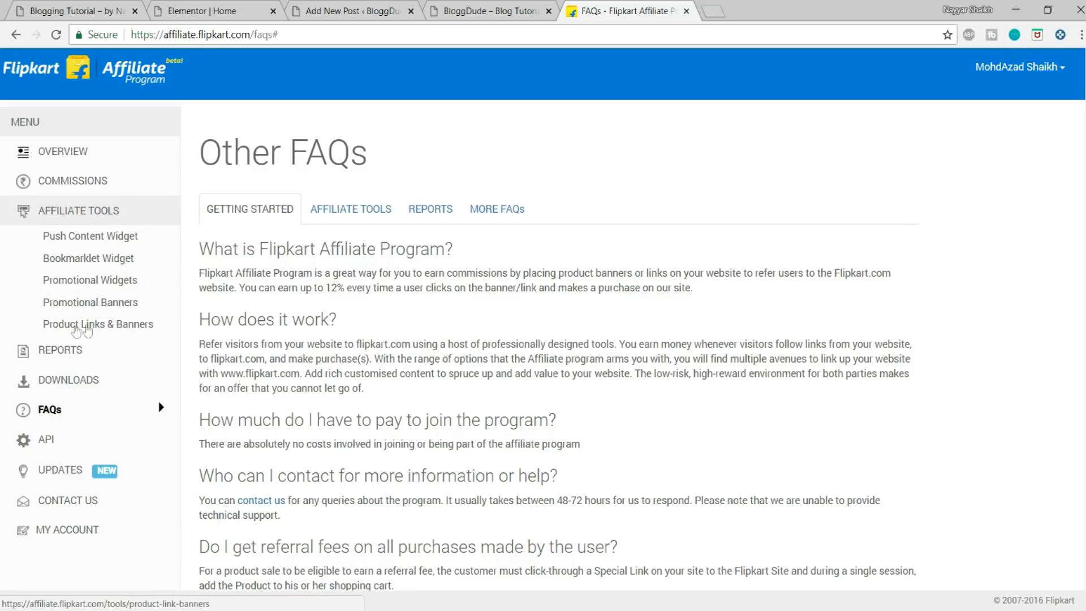
click(89, 325)
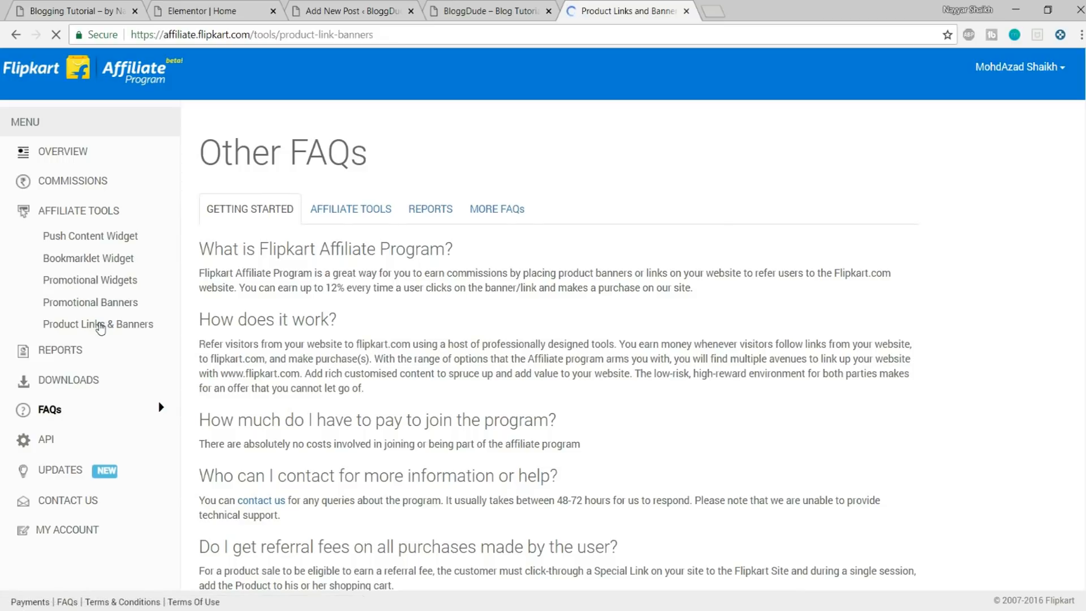
click(308, 283)
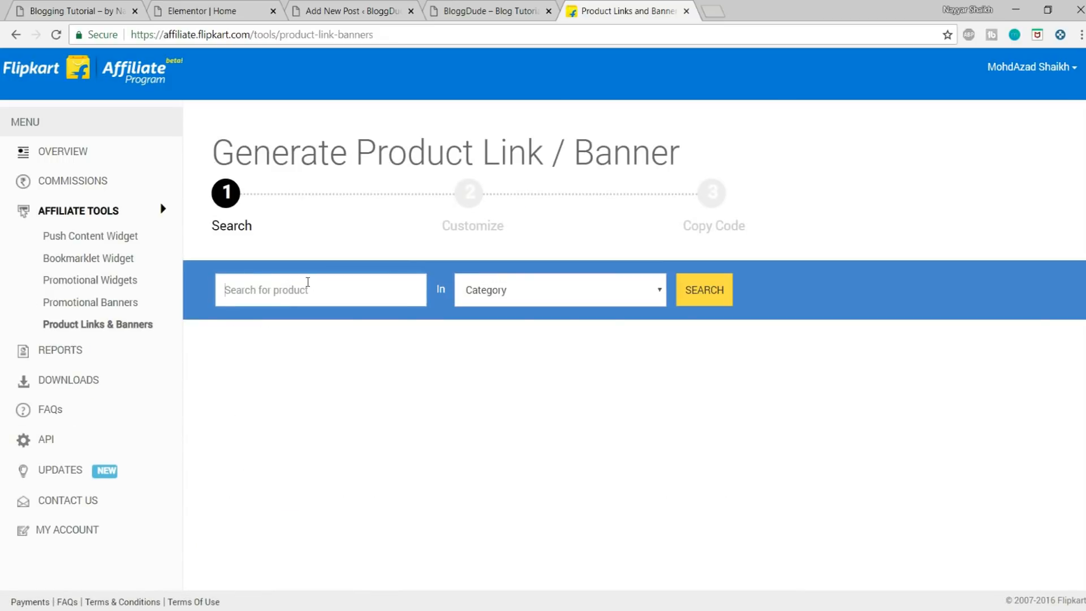
text(dell xps 13)
click(557, 291)
scroll(555, 461, down, 8)
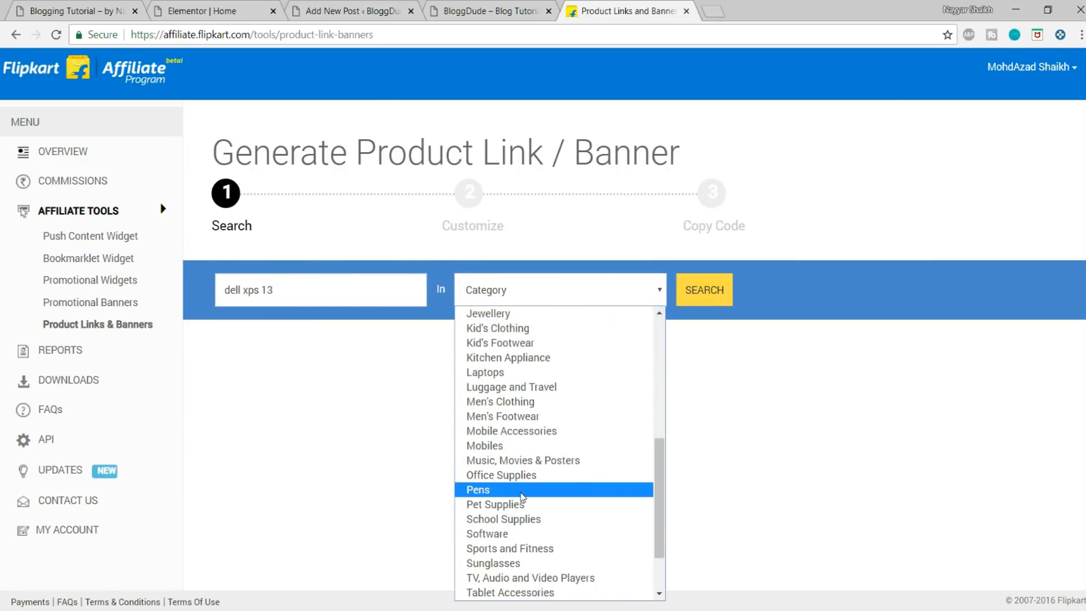
click(516, 371)
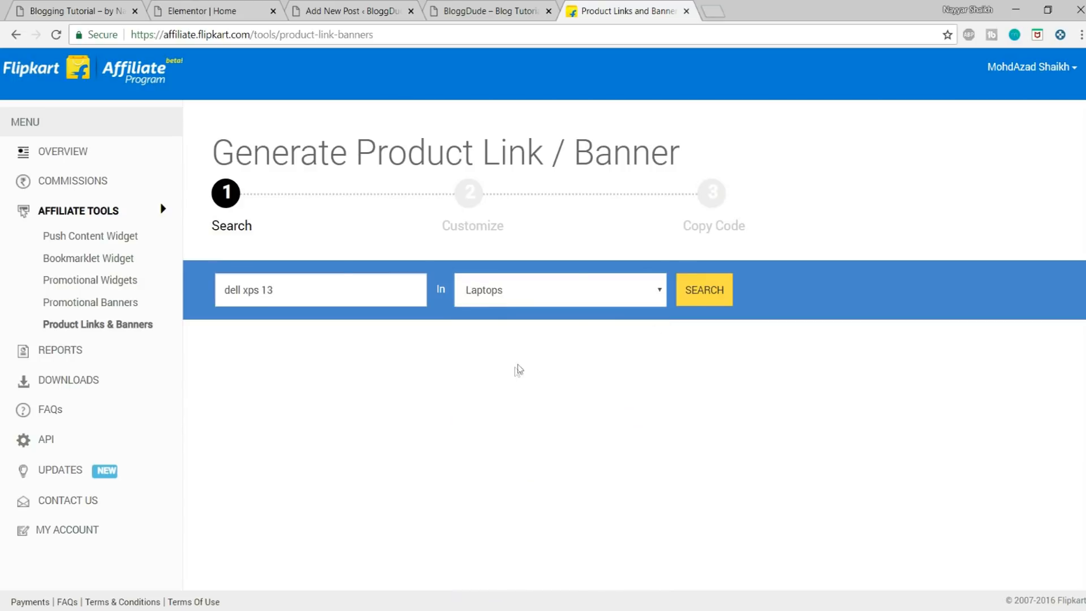
click(704, 289)
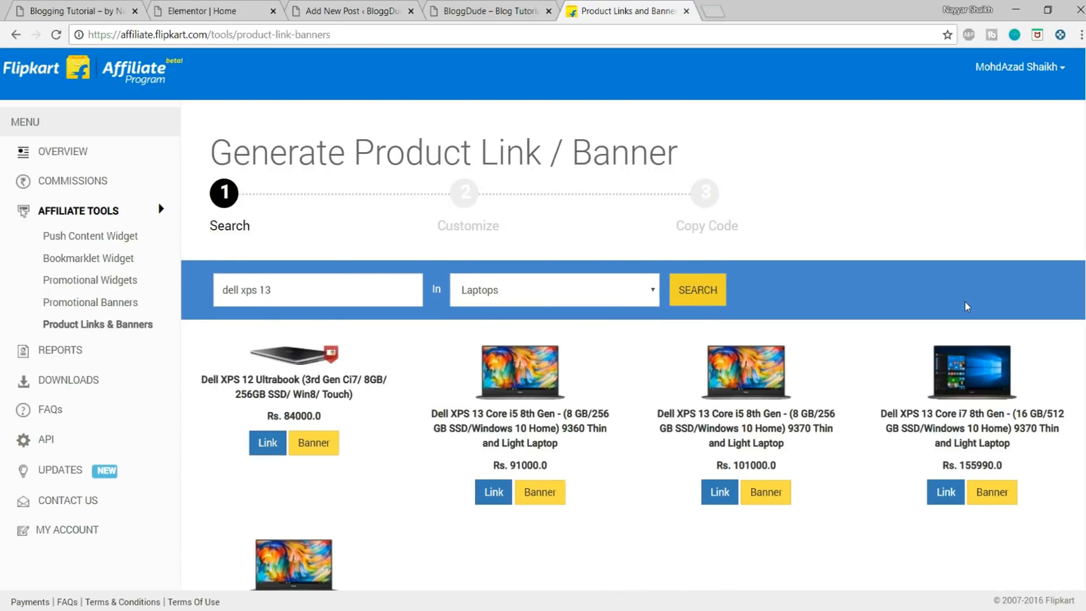
Step: Generate a Button 3 style affiliate link for the Dell XPS 13 Core i5 8th Gen 9360 laptop and copy its code
scroll(1065, 382, down, 3)
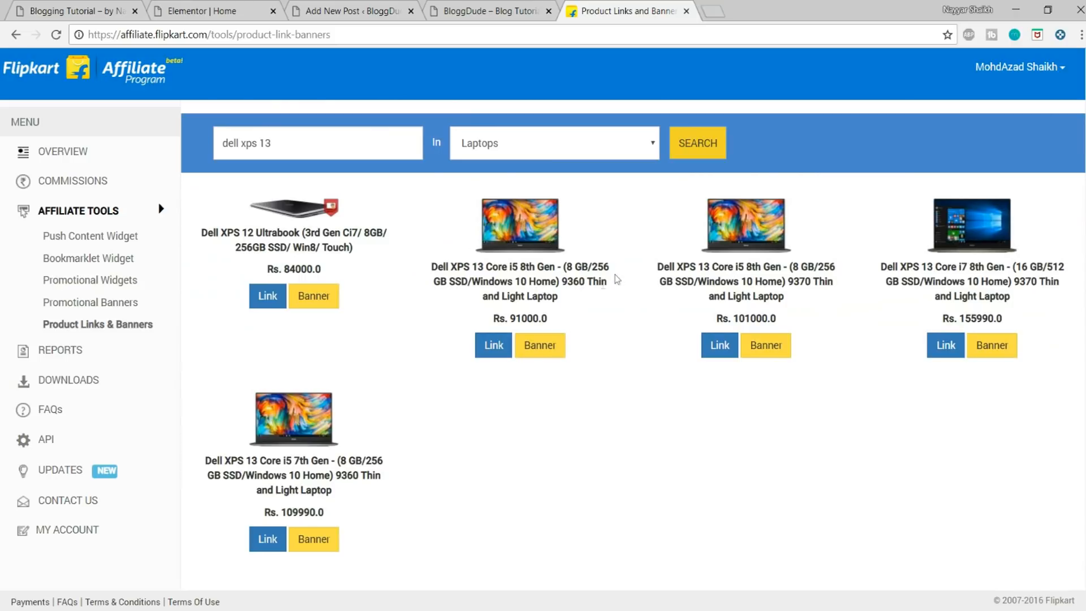
scroll(961, 347, down, 1)
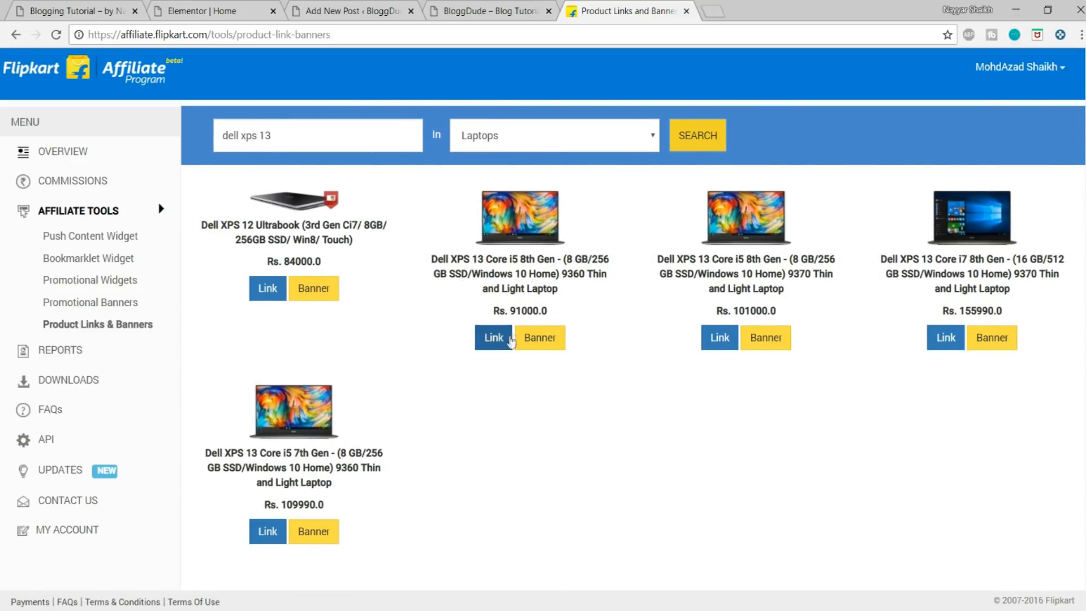
click(501, 344)
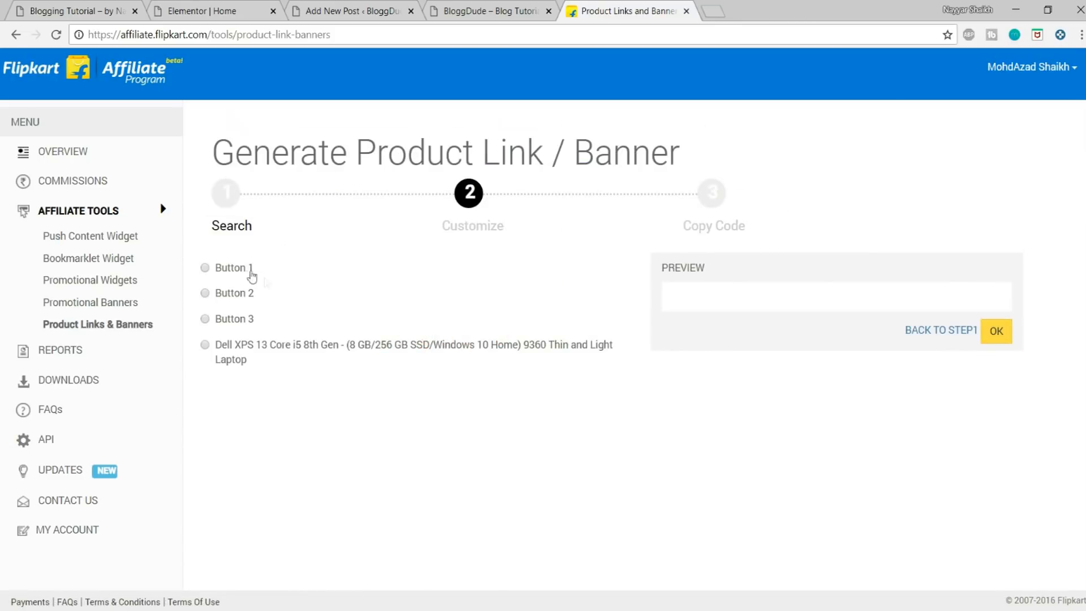
click(229, 271)
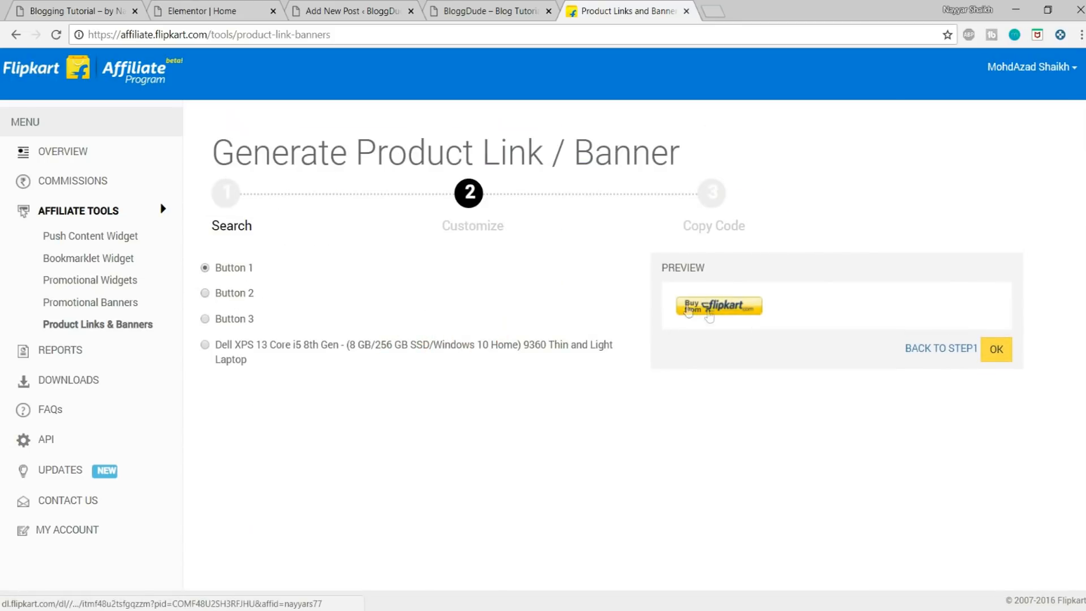
click(232, 294)
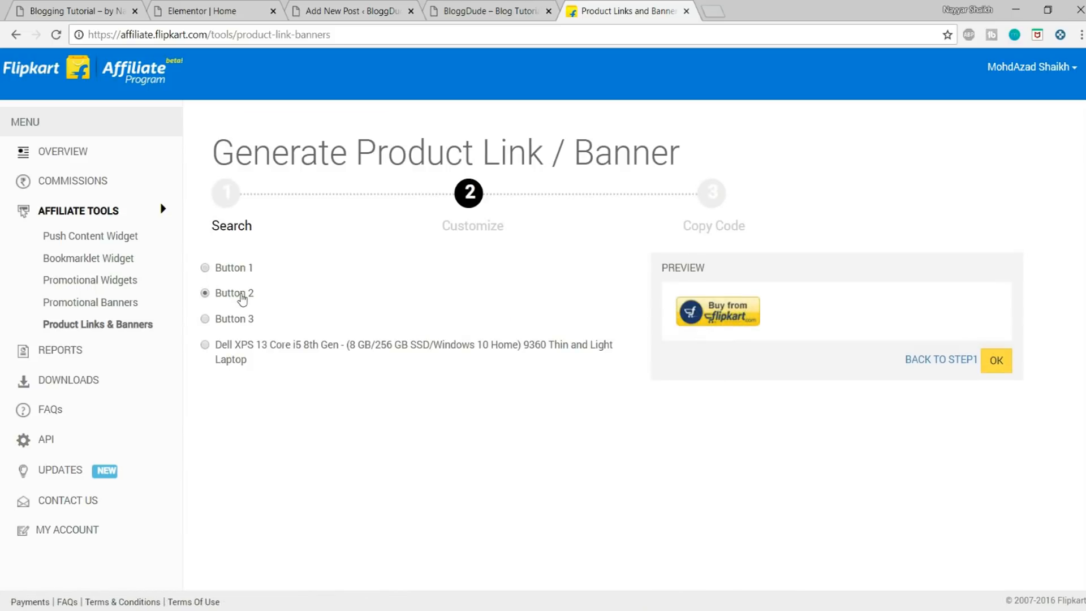
click(240, 320)
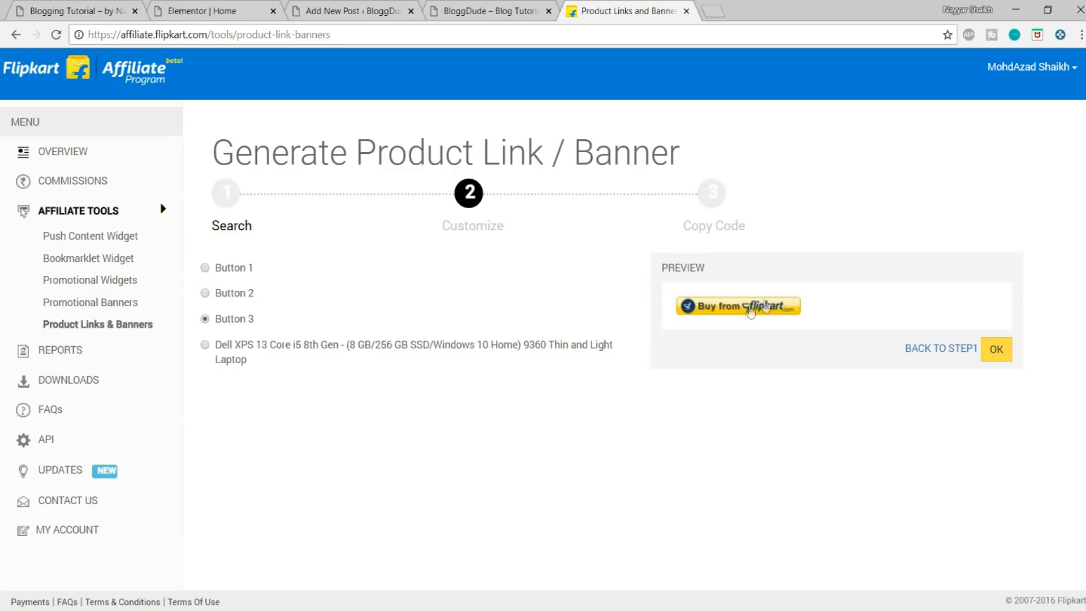
click(998, 354)
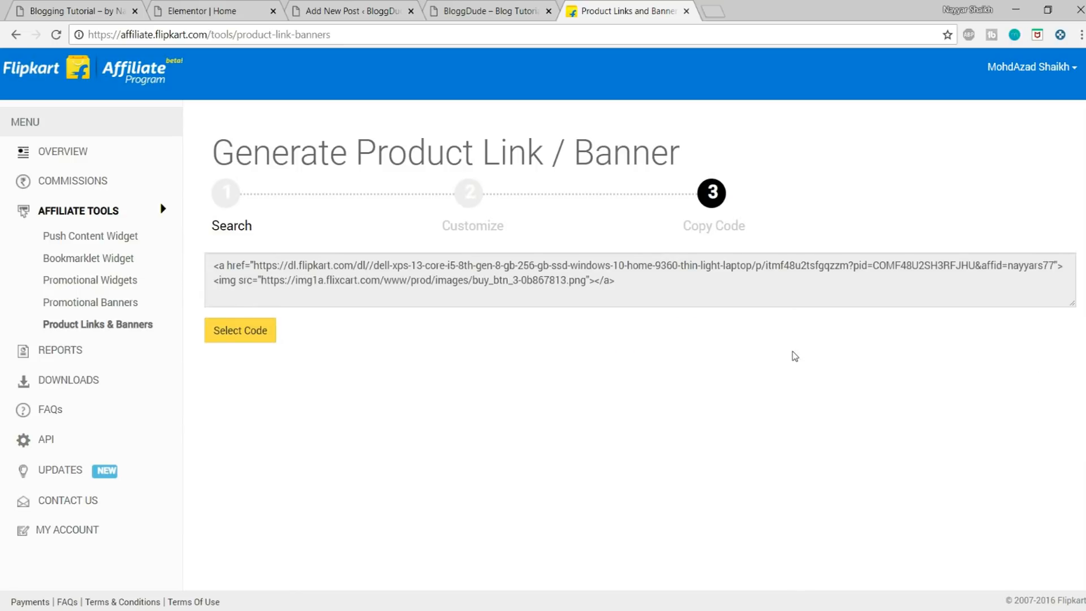
drag(631, 287, 211, 256)
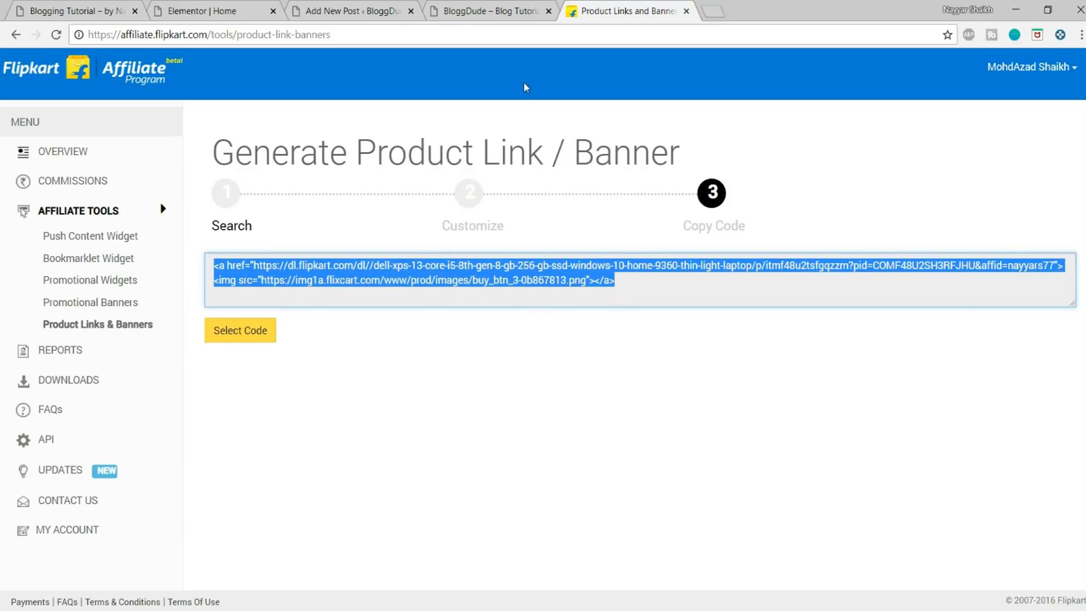
Step: Switch to the WordPress post draft and paste the affiliate code on a new line above the Madrin logo in the Visual editor
click(358, 13)
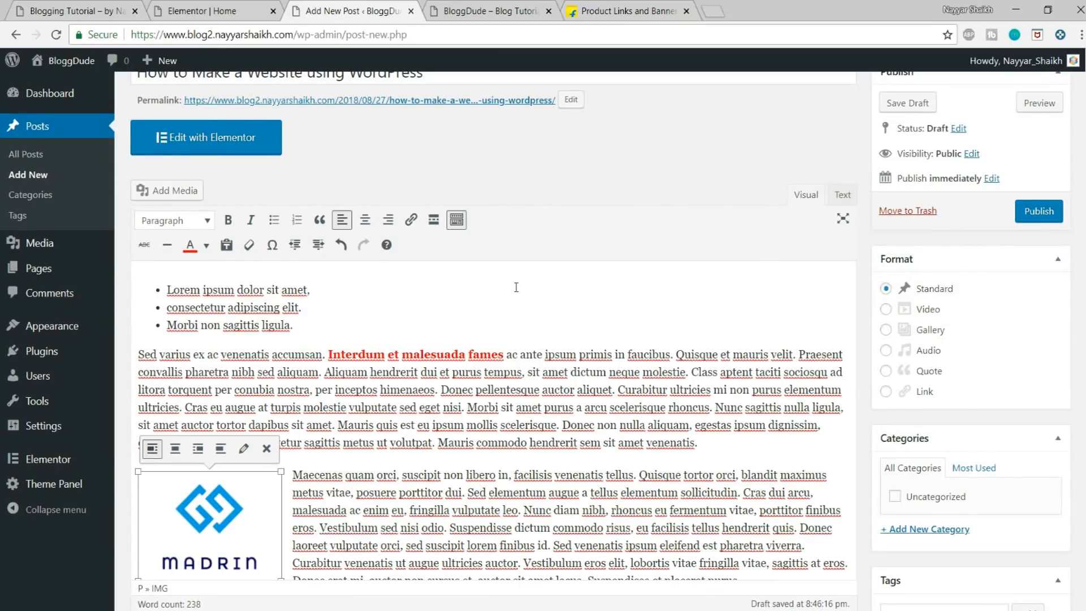
scroll(515, 287, down, 1)
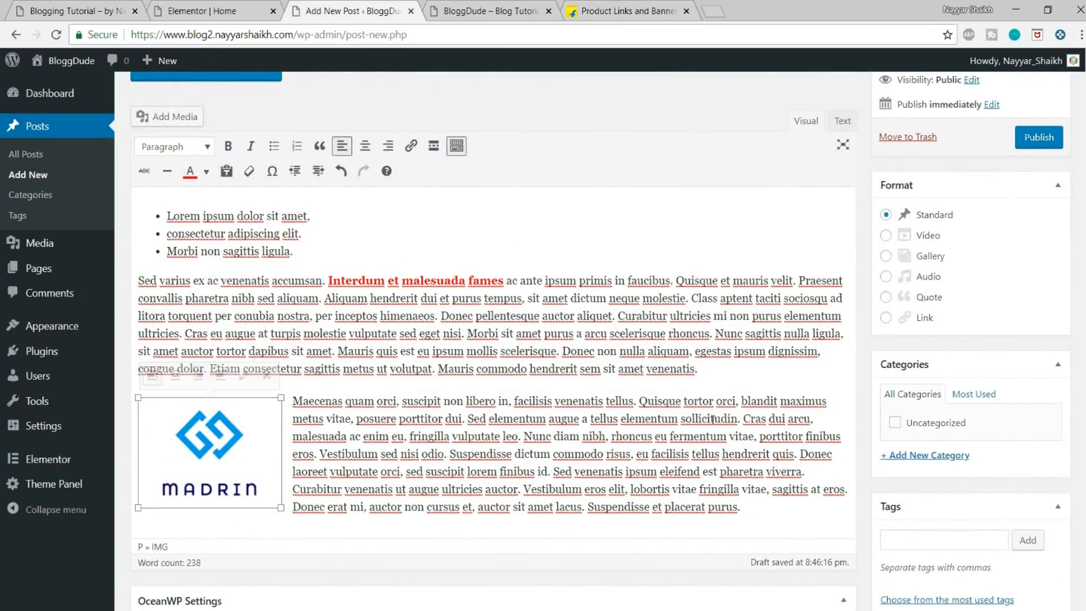
scroll(704, 414, down, 1)
click(710, 298)
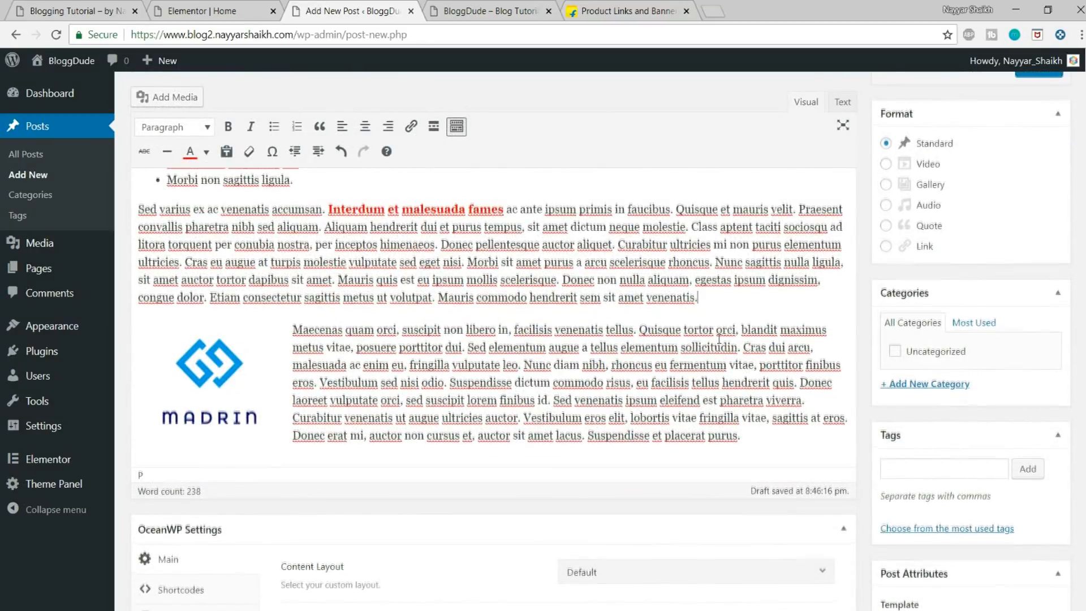
scroll(448, 152, up, 3)
drag(482, 134, 118, 143)
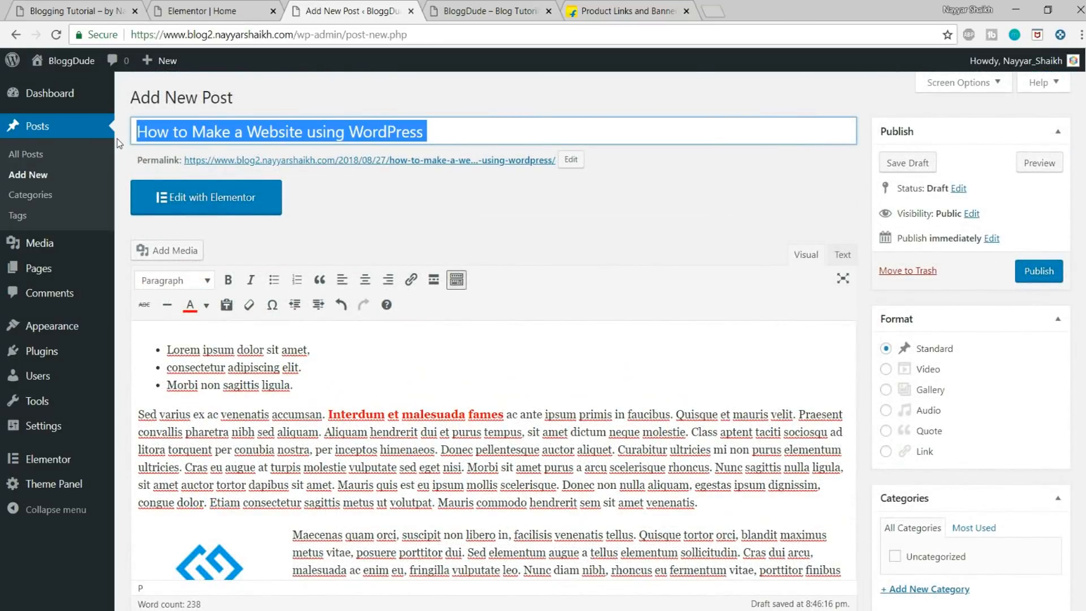
scroll(630, 360, down, 2)
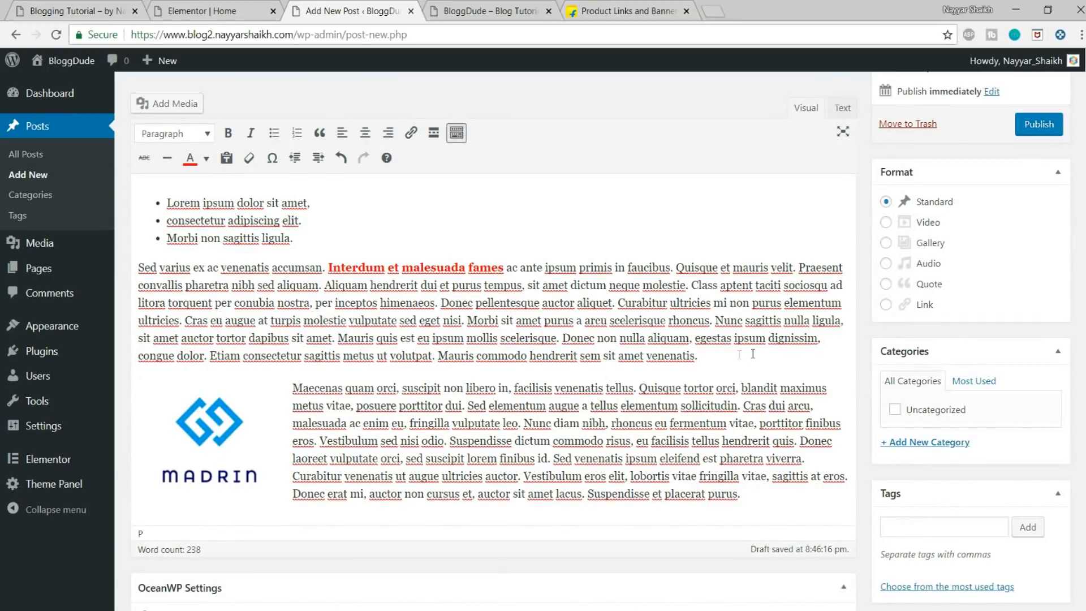
click(736, 360)
key(Return)
text(<a href="https://dl.flipkart.com/dl//dell-xps-13-core-i5-8th-gen-8-gb-256-gb-ssd-windows-10-home-9360-thin-light-laptop/p/itmf48u2tsfgqzzm?pid=COMF48U2SH3RFJHU&affid=nayyars77"><img src="https://img1a.flixcart.com/www/prod/images/buy_btn_3-0b867813.png"></a>)
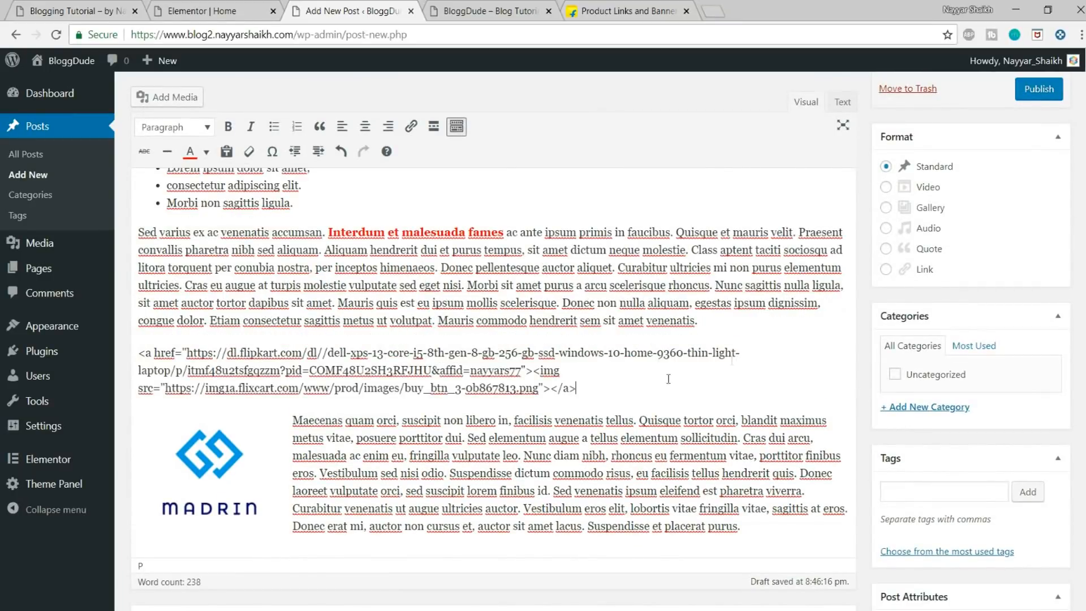
Step: Cut the pasted affiliate code, paste it over the &nbsp; placeholder in the Text editor and return to the Visual editor
drag(140, 348, 590, 396)
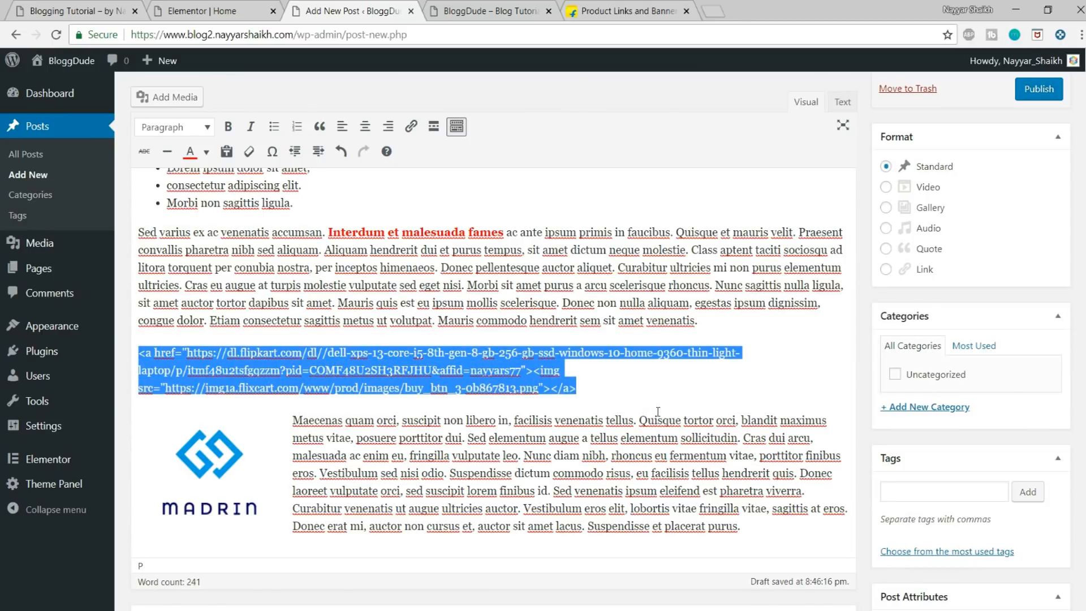
scroll(792, 307, up, 1)
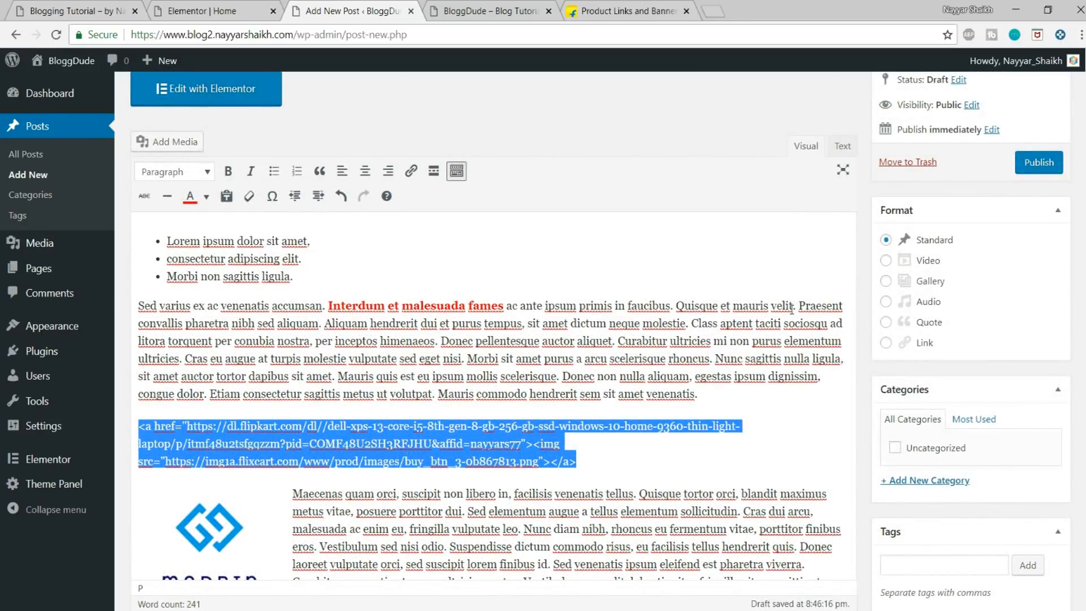
key(ctrl+x)
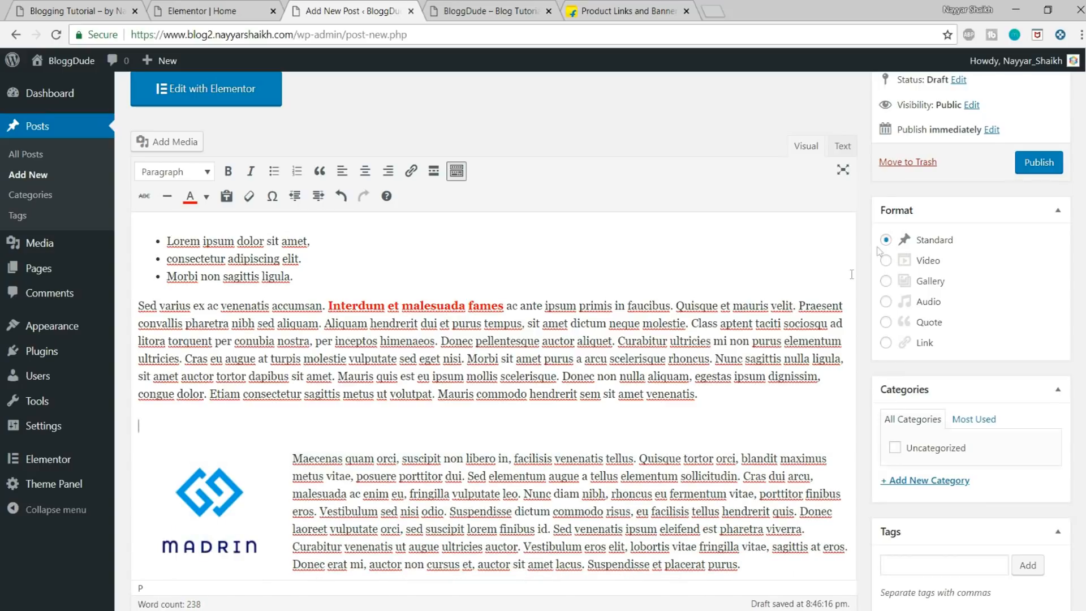
click(842, 147)
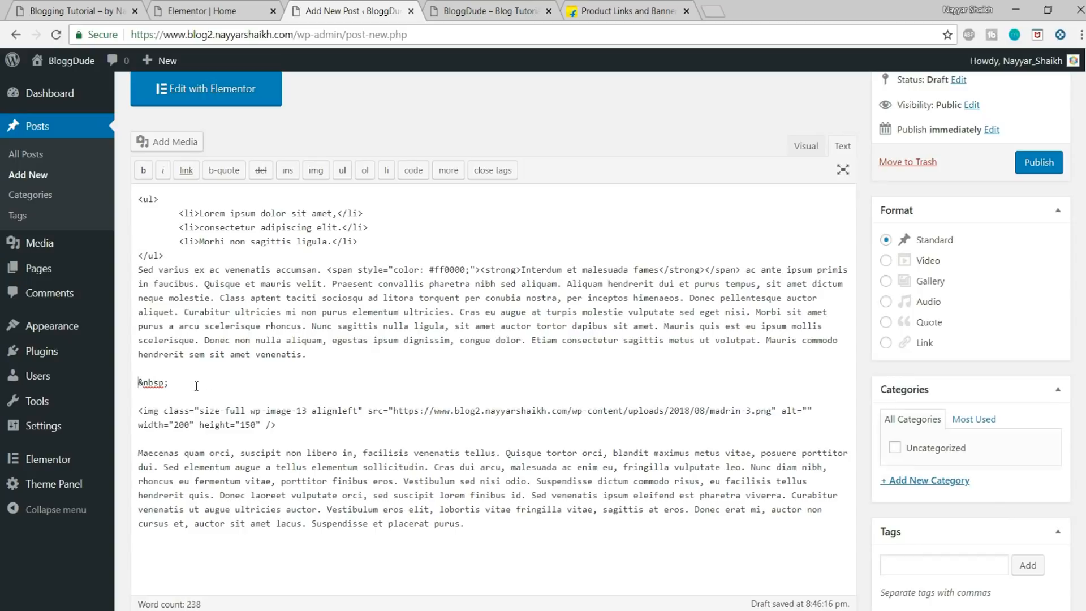
drag(197, 386, 119, 388)
key(ctrl+v)
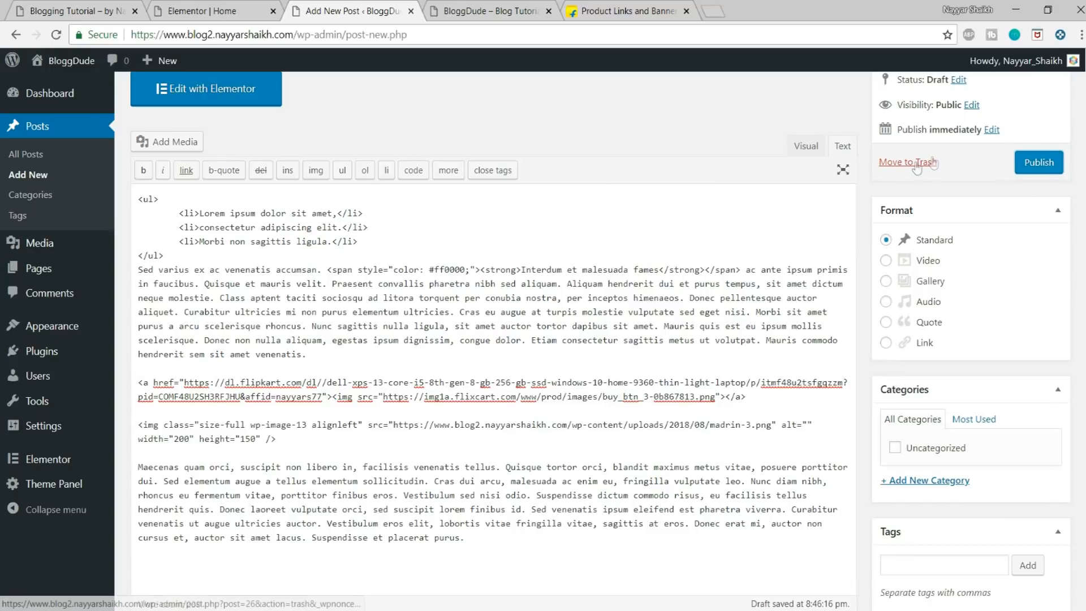
click(806, 147)
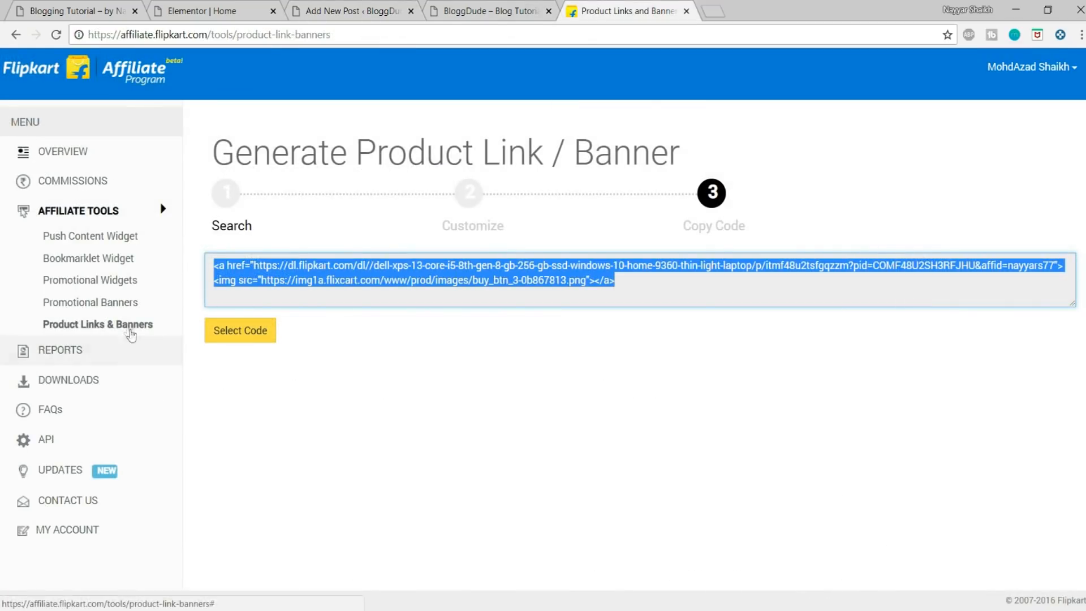
Step: Switch to the Flipkart Affiliate tab, open Promotional Banners and look through the available banners
click(125, 327)
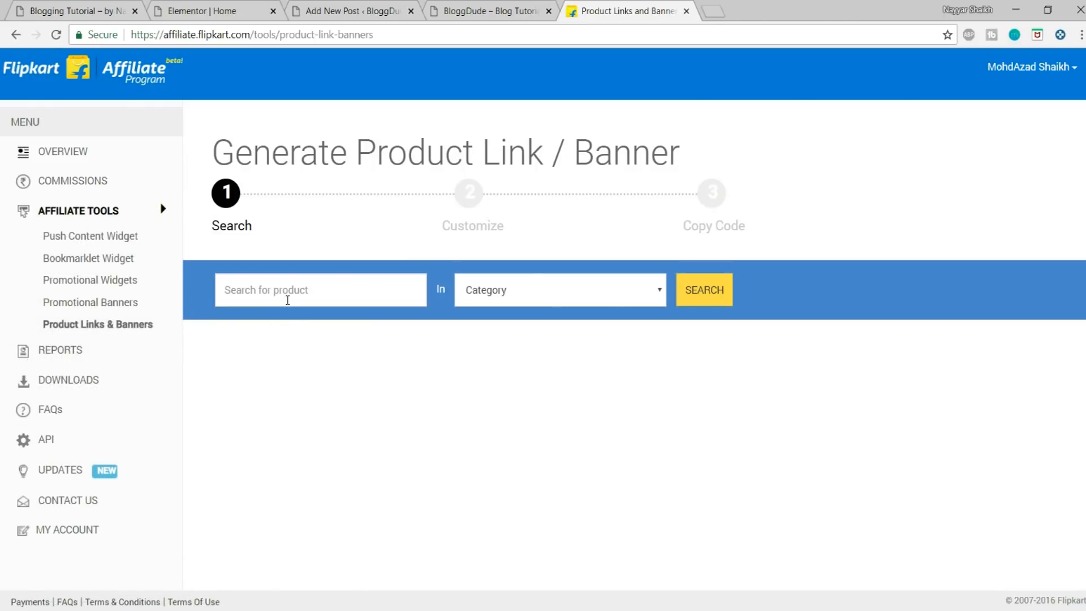
click(93, 304)
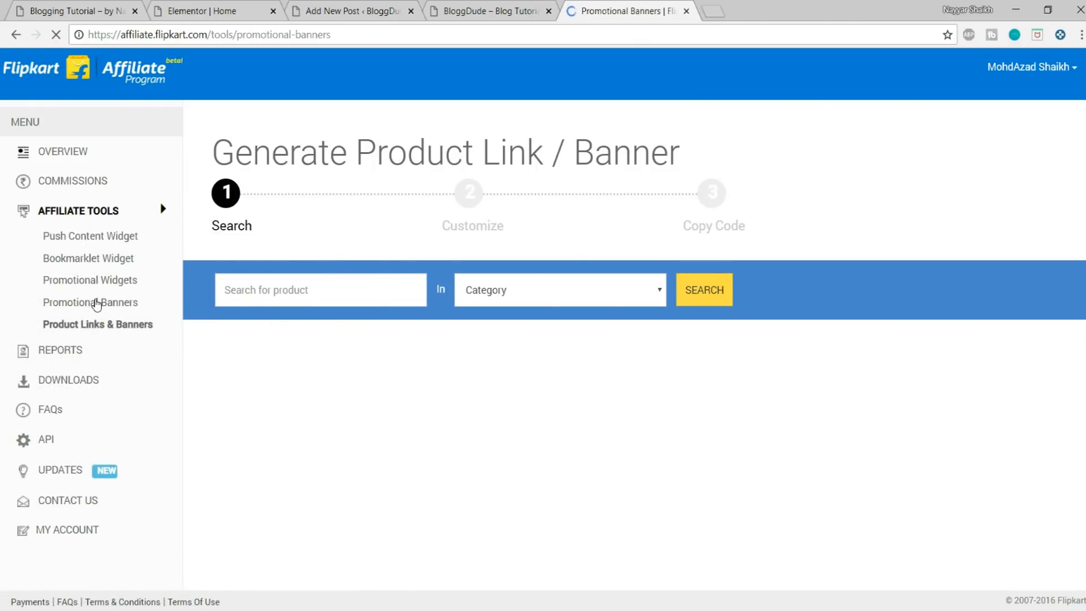
scroll(624, 496, down, 5)
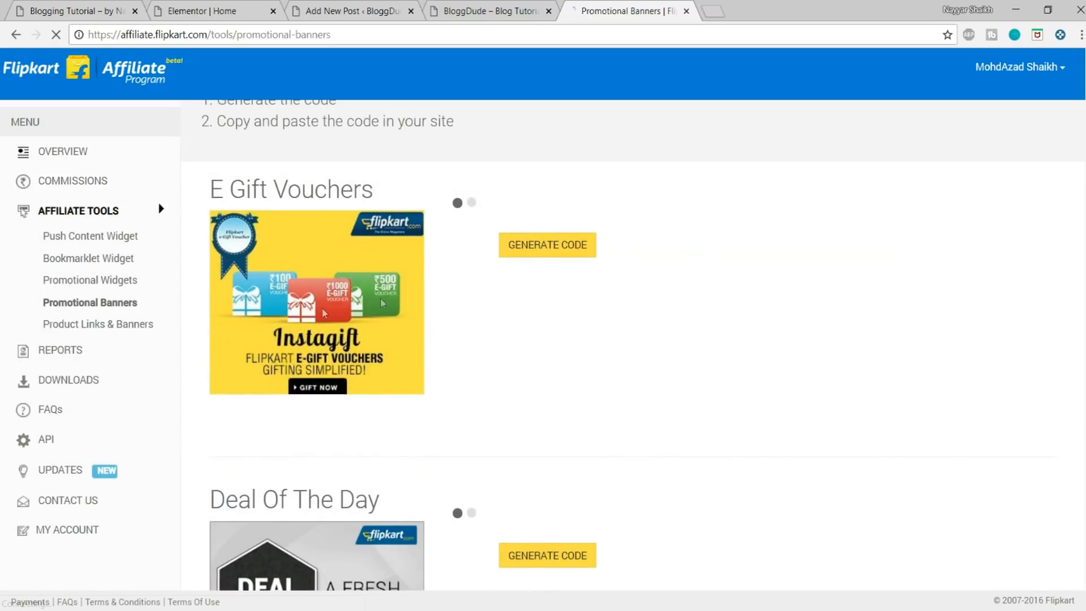
scroll(528, 399, down, 12)
scroll(407, 469, down, 6)
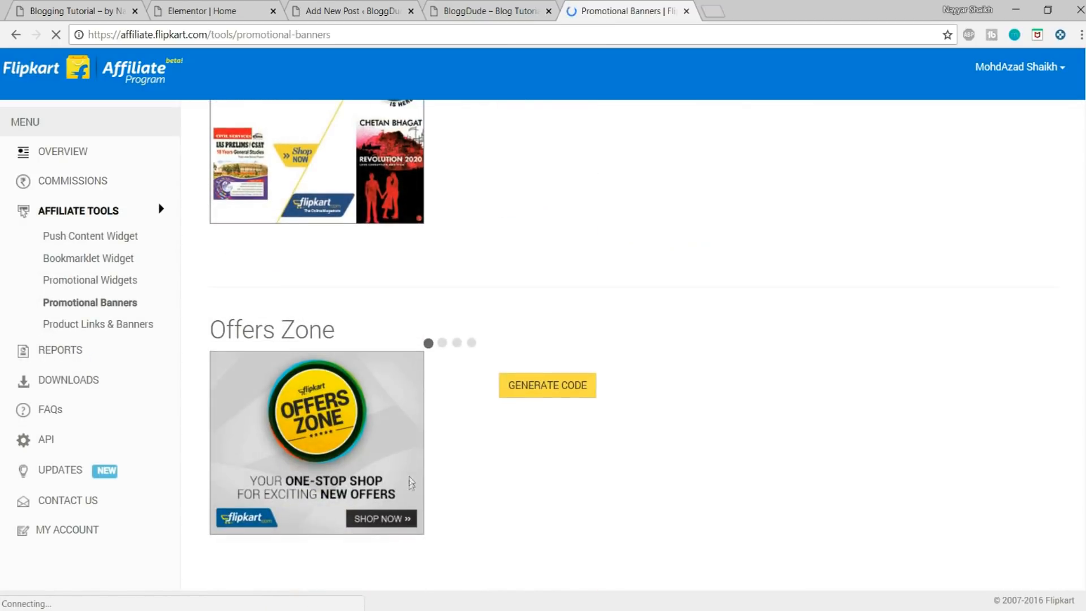
Step: Return to the WordPress post draft and look through its content, affiliate button and the settings around the editor
scroll(416, 505, up, 20)
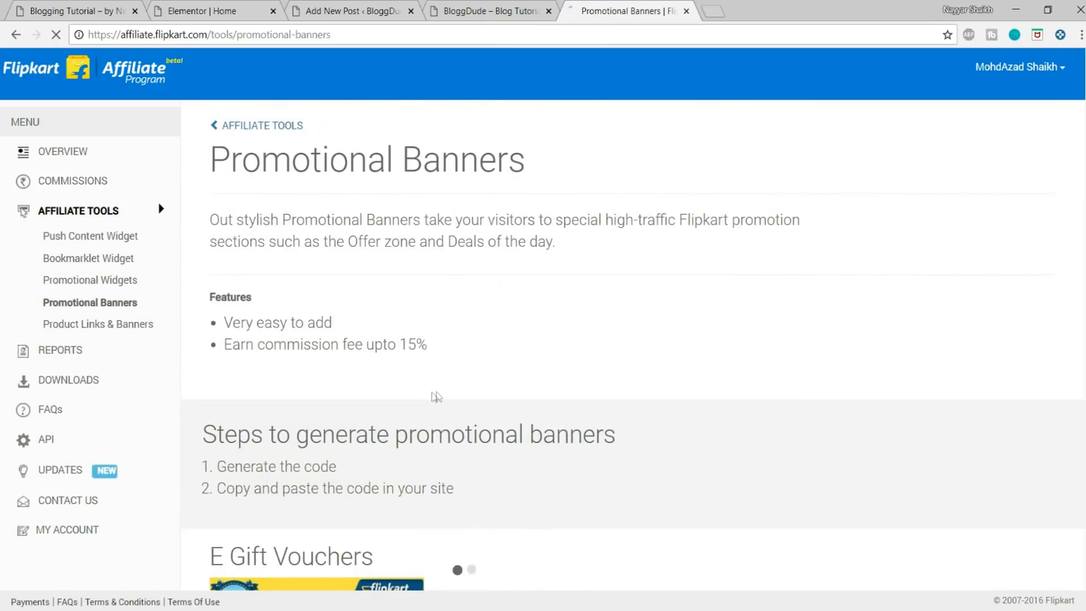
click(487, 11)
click(373, 12)
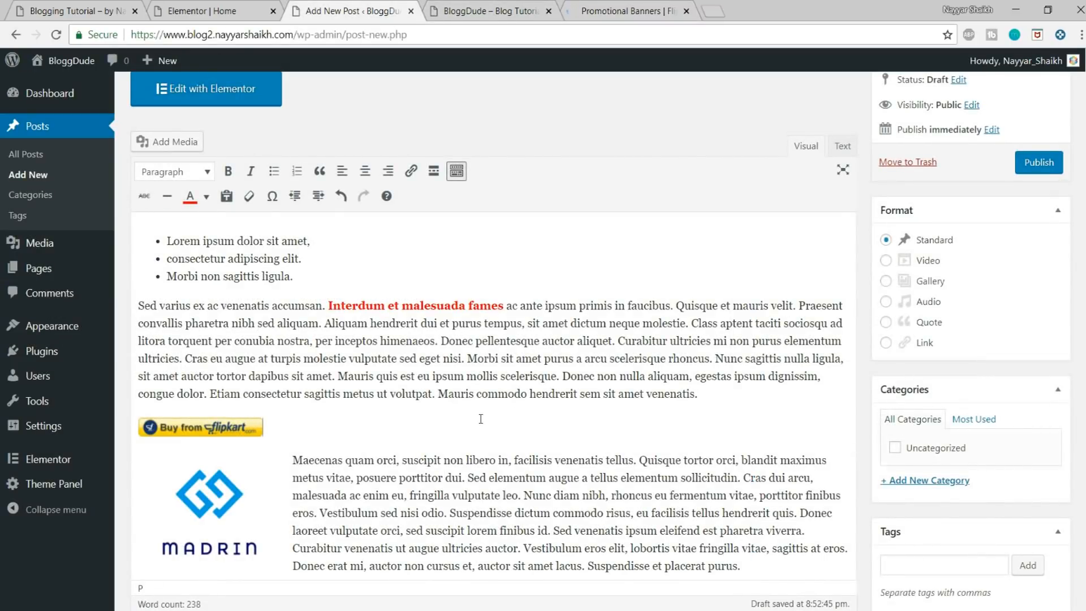
scroll(521, 416, down, 3)
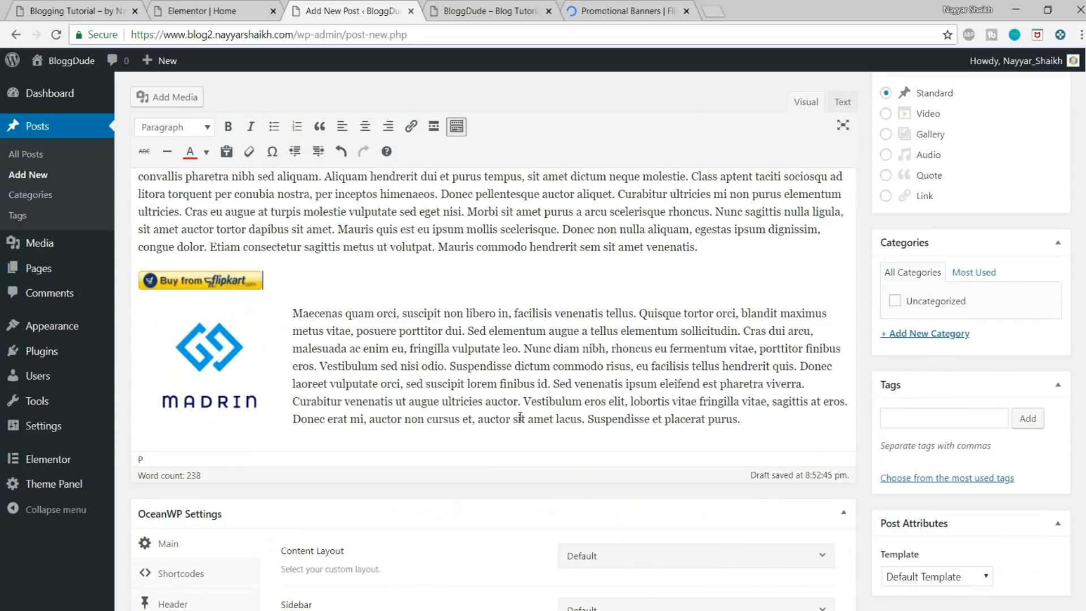
scroll(569, 444, down, 2)
scroll(565, 441, up, 7)
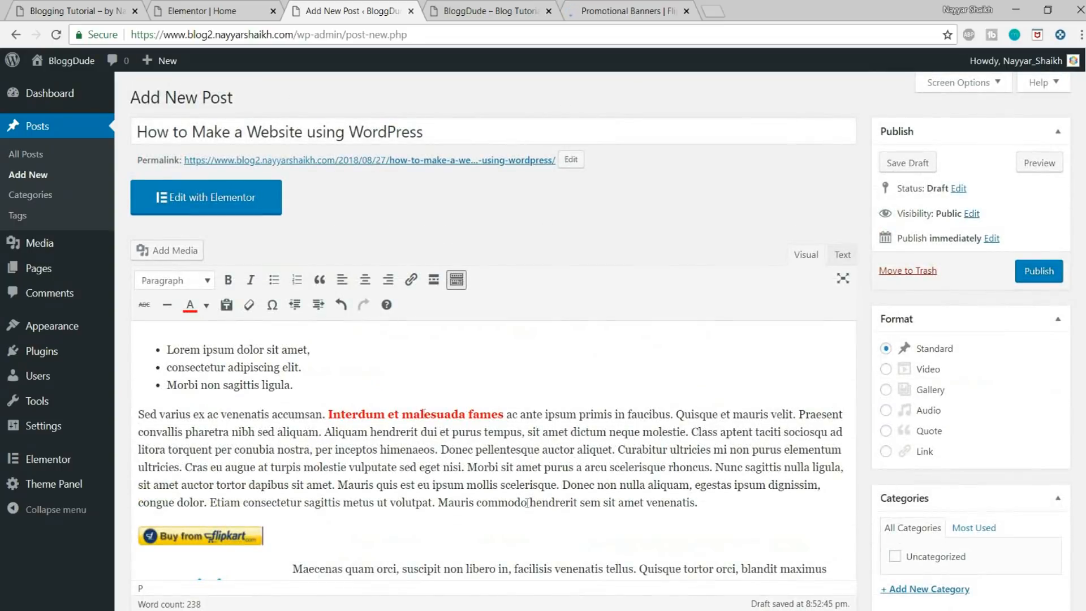
scroll(477, 458, down, 3)
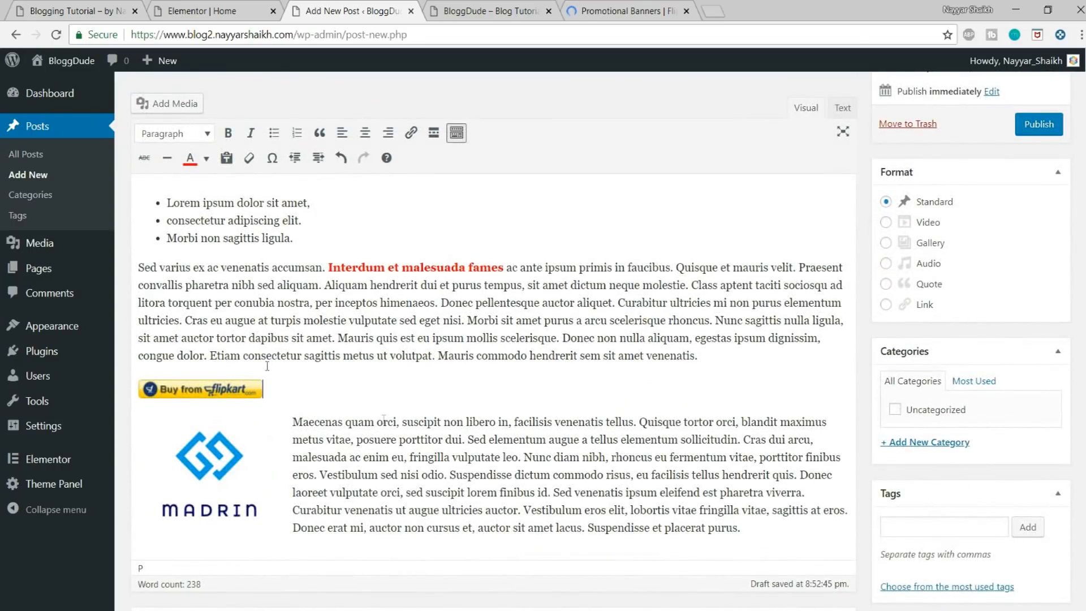
scroll(266, 308, up, 3)
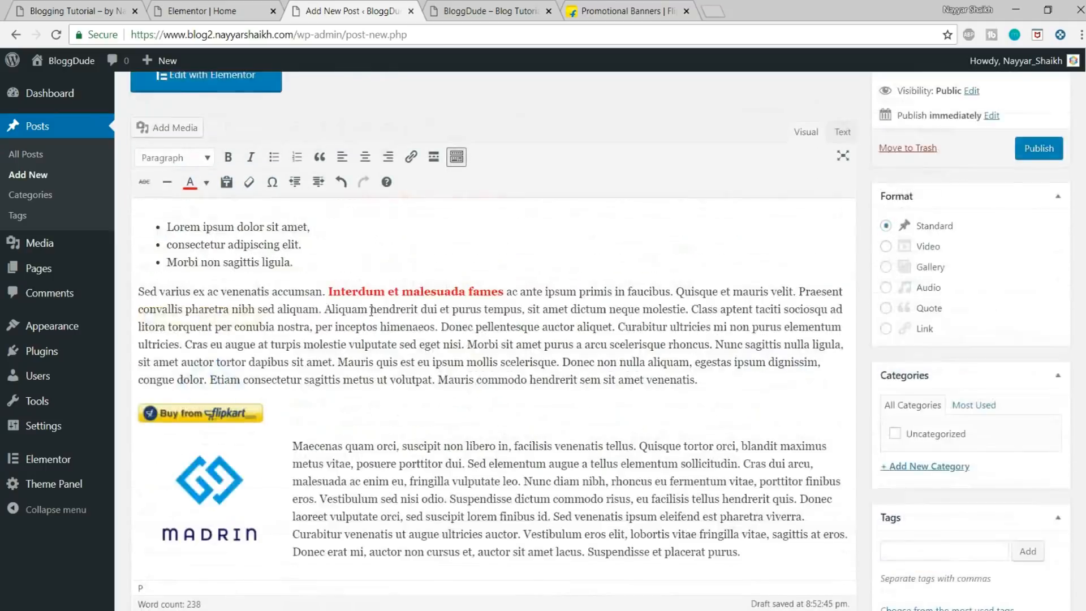
scroll(490, 249, down, 3)
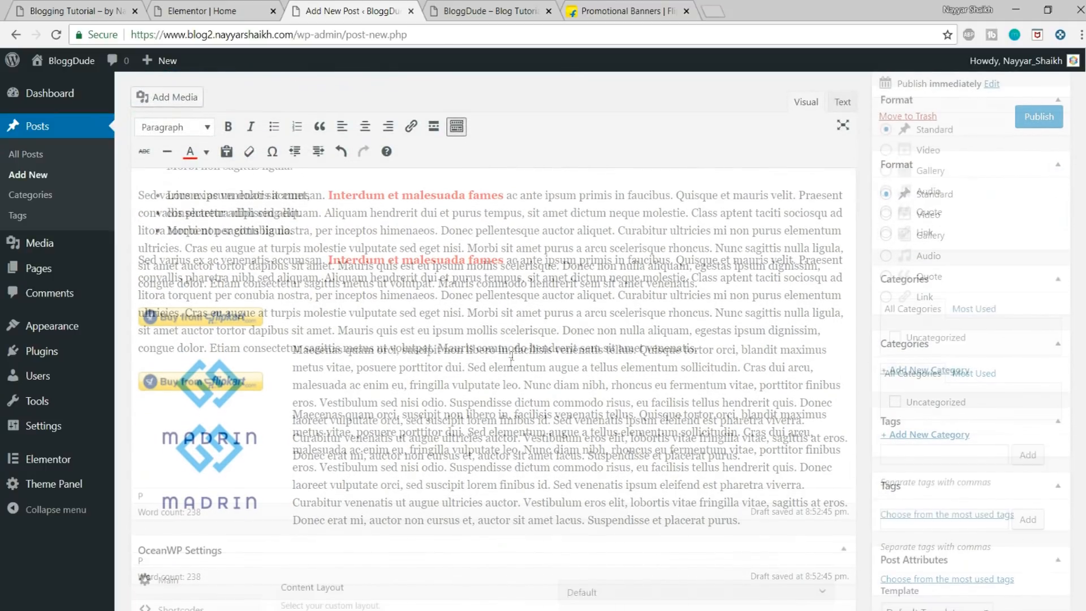
scroll(621, 251, down, 3)
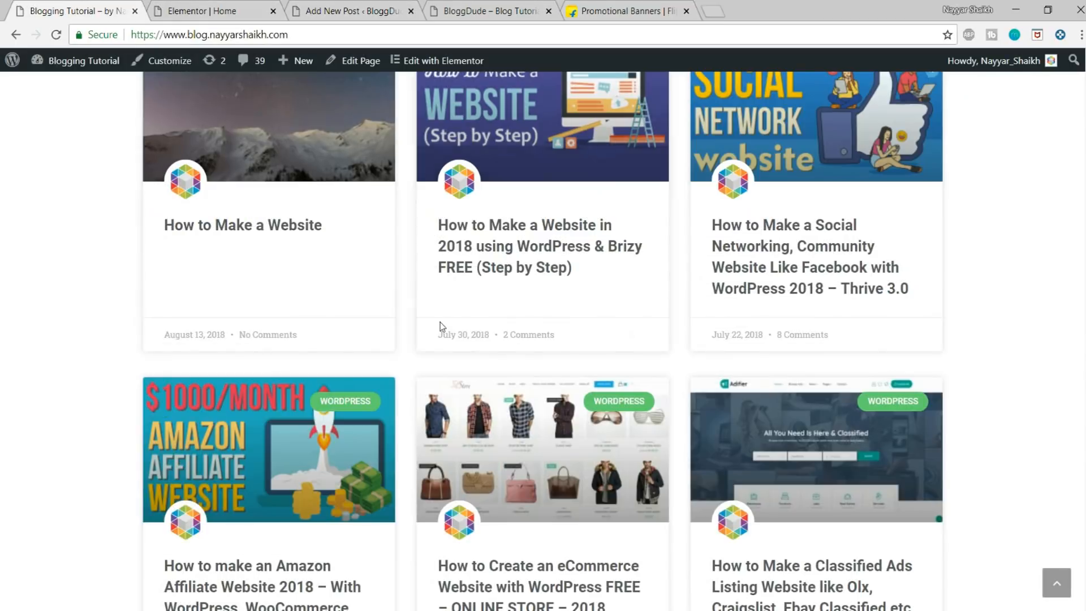
Step: Look at the post thumbnails on the demo Blogging Tutorial site and return to the post draft
scroll(440, 322, down, 3)
scroll(276, 348, up, 6)
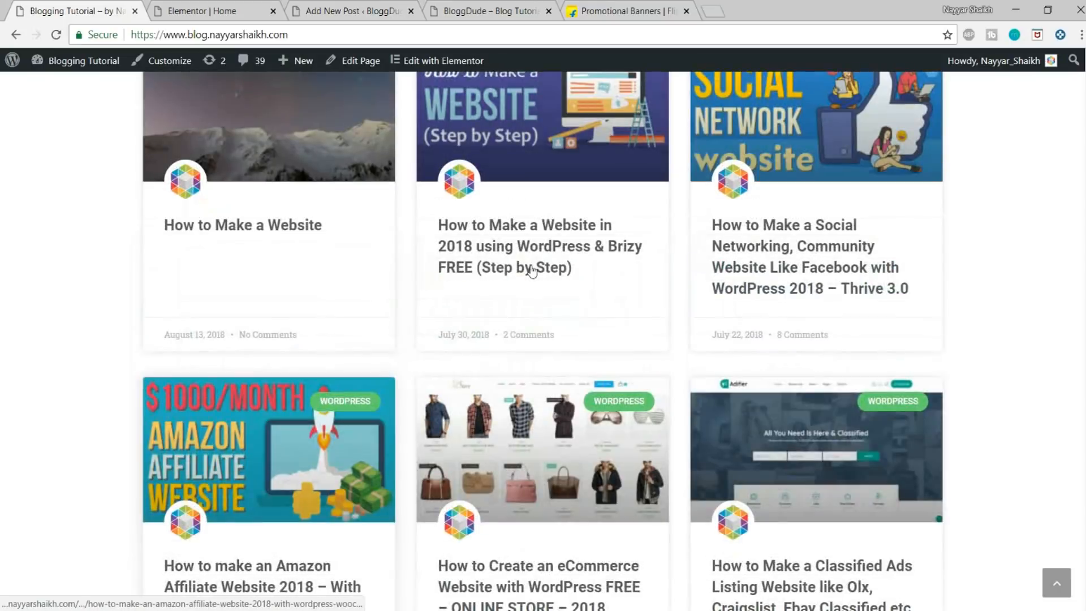
click(248, 10)
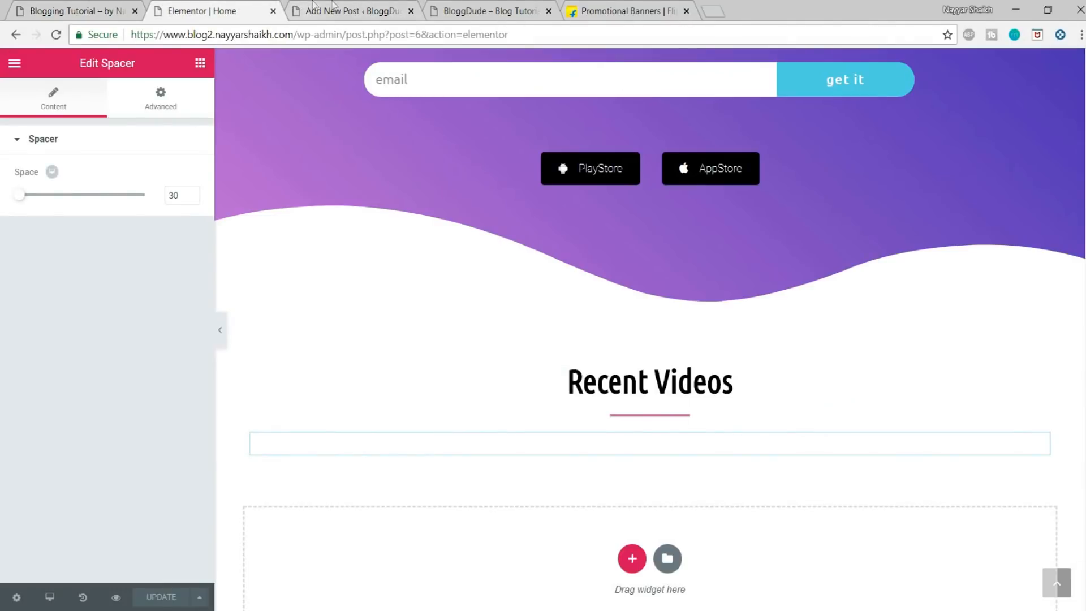
click(333, 10)
Step: Upload all the images from the Blog > Media folder through the post's featured image dialog
click(919, 470)
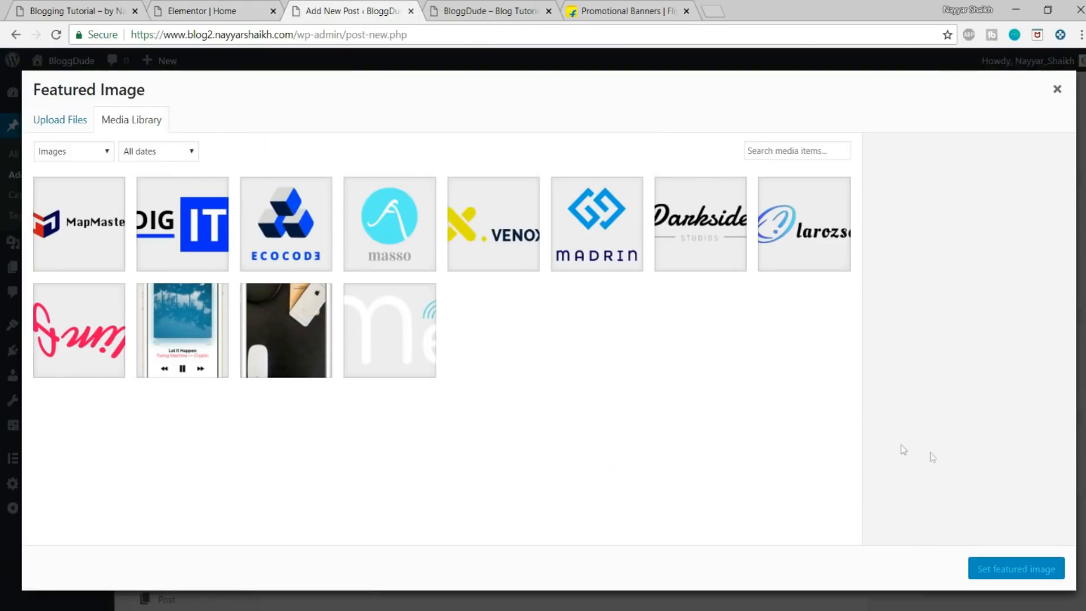
click(85, 125)
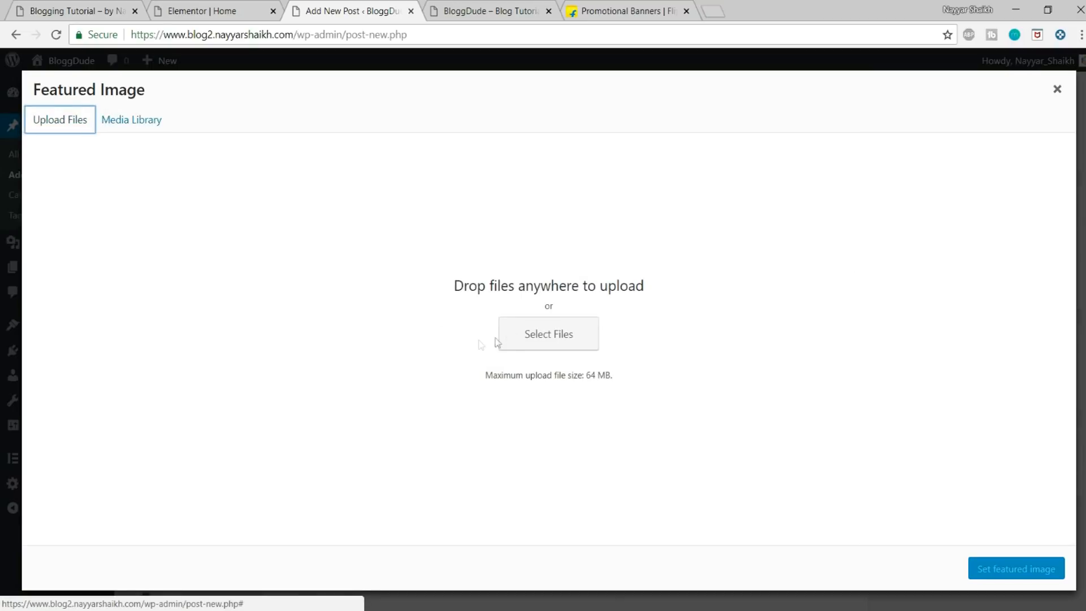
click(548, 333)
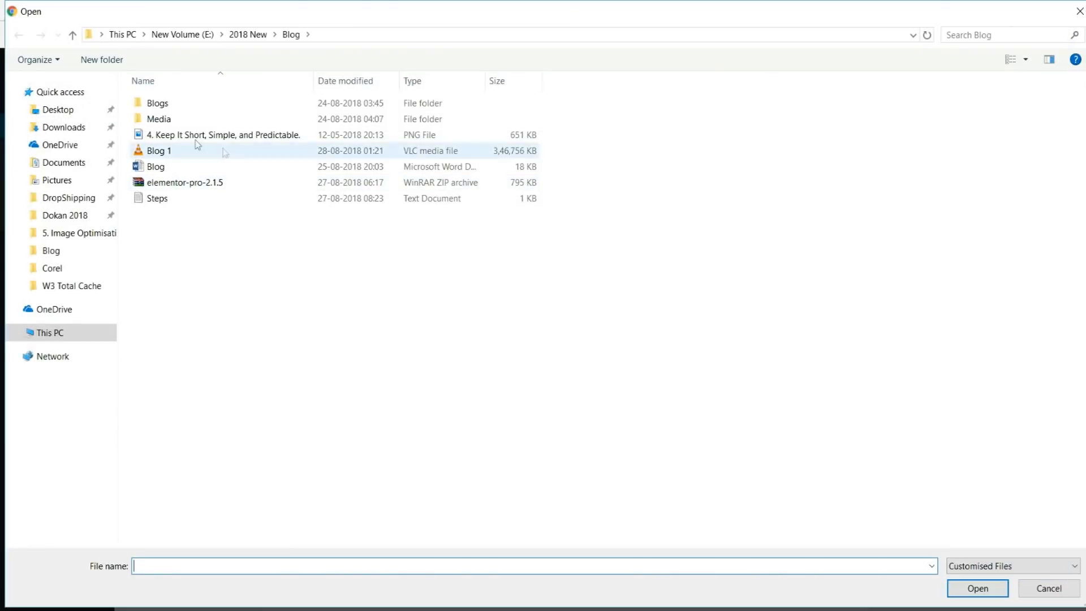
double_click(152, 116)
key(ctrl+a)
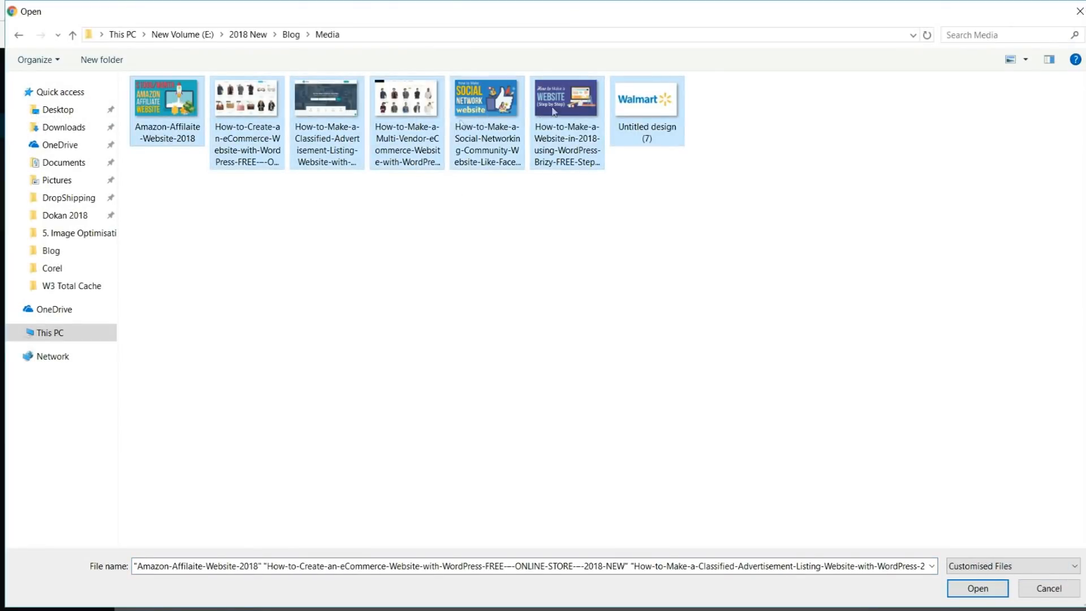
click(976, 588)
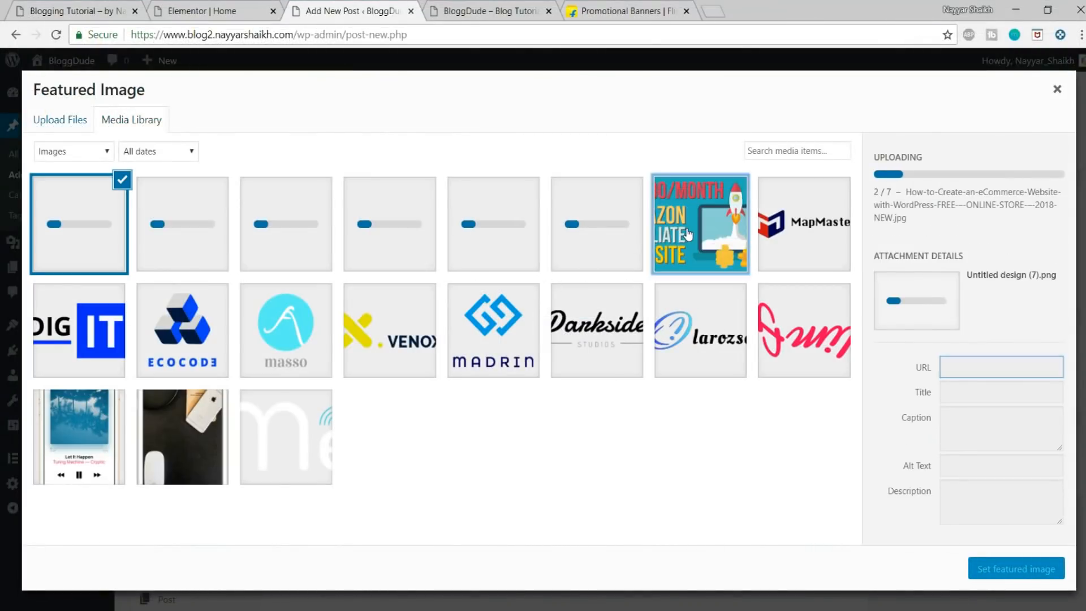
Step: Set Amazon-Affilaite-Website-2018.png as the post's featured image
click(701, 231)
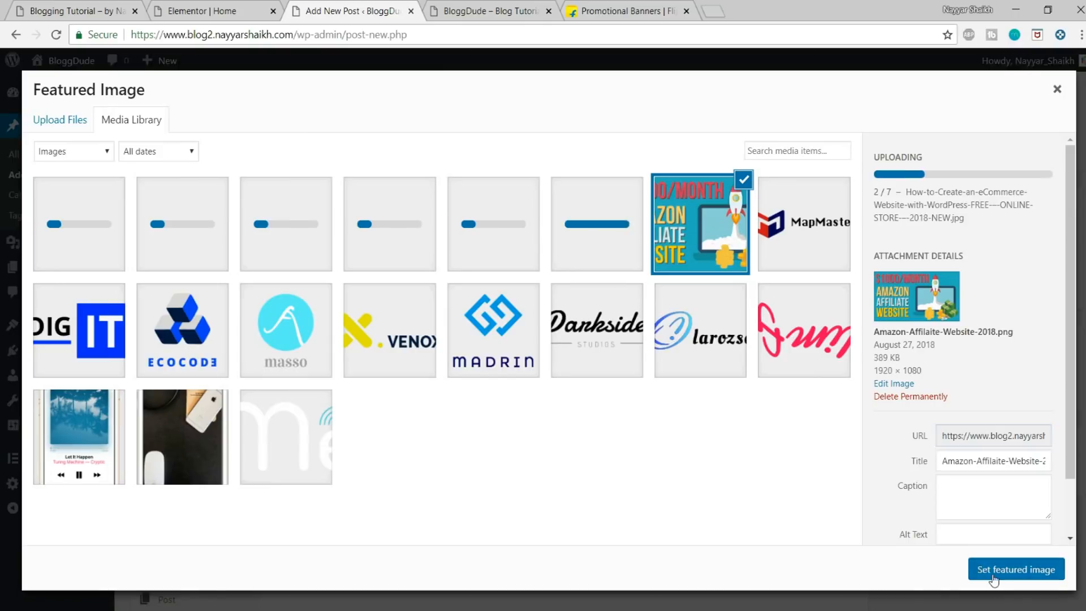
click(975, 567)
scroll(973, 517, down, 3)
scroll(972, 518, up, 12)
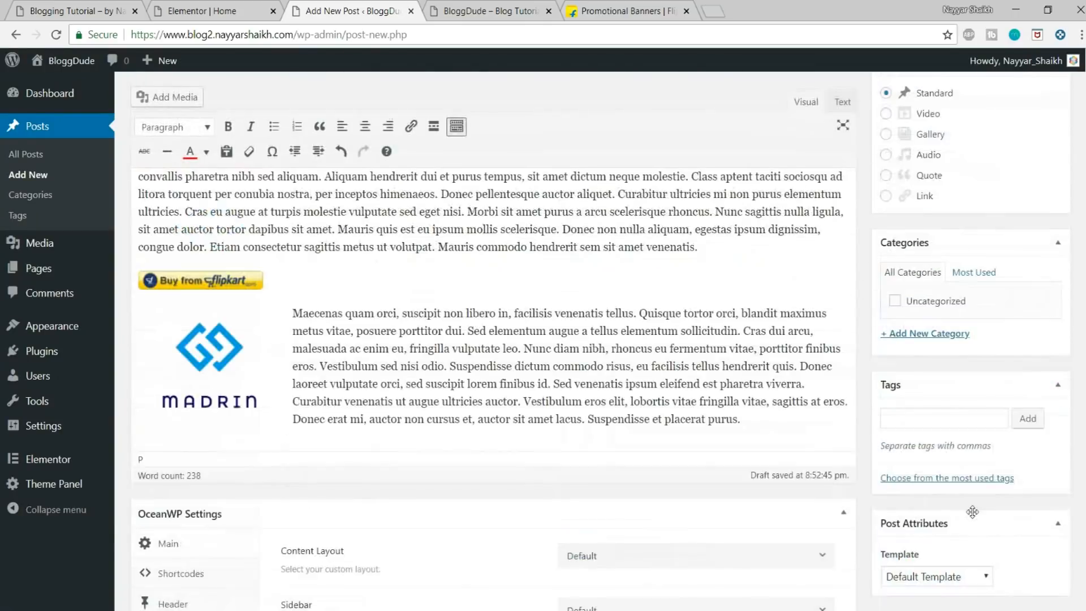
Step: Create a new category named "electronics" for the post, without a parent category
scroll(972, 511, up, 2)
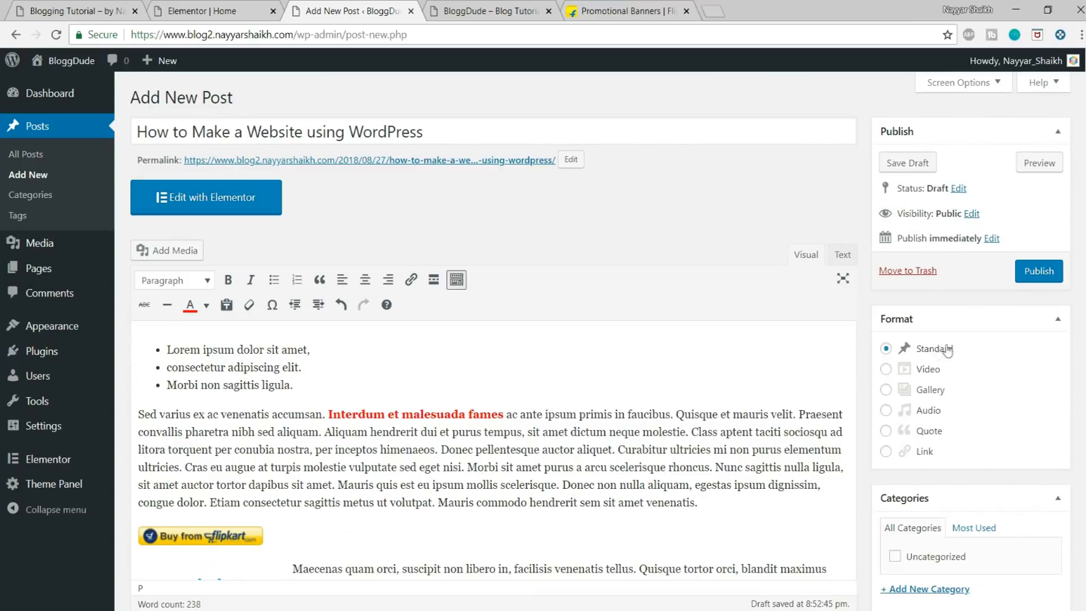
scroll(1007, 443, down, 4)
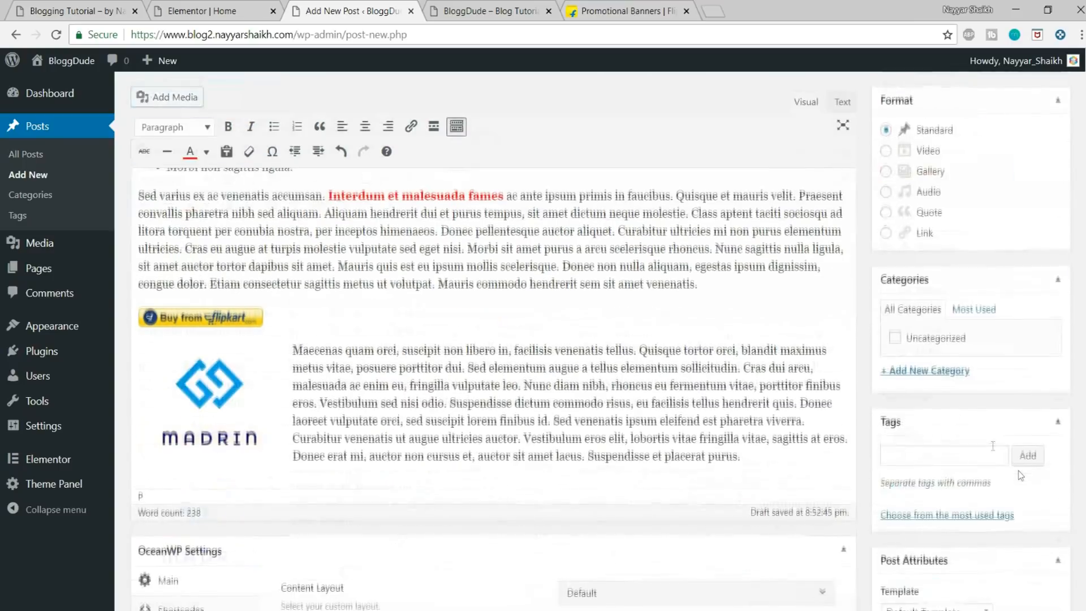
click(936, 368)
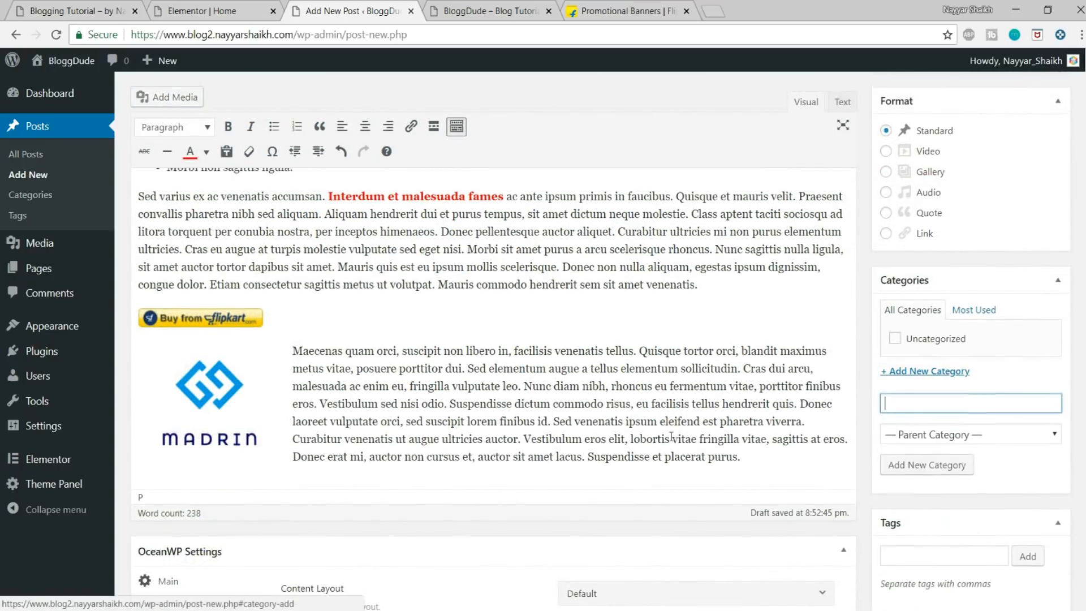
scroll(566, 339, up, 4)
scroll(824, 403, down, 1)
scroll(823, 402, down, 5)
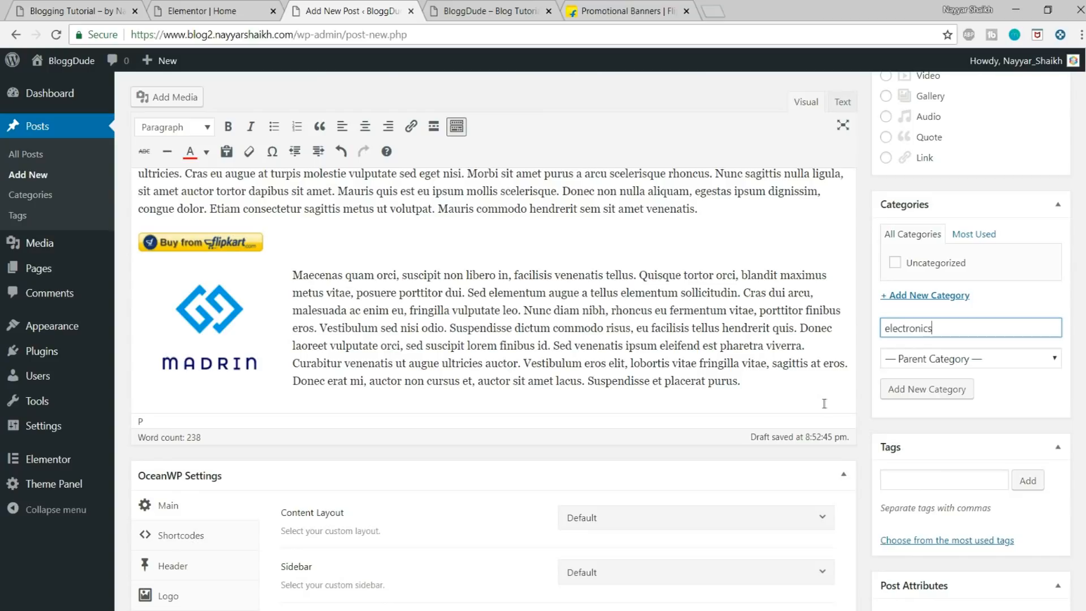
click(958, 389)
Step: Add the tags "dell", "dell xps 13" and "laptop" to the post
click(935, 501)
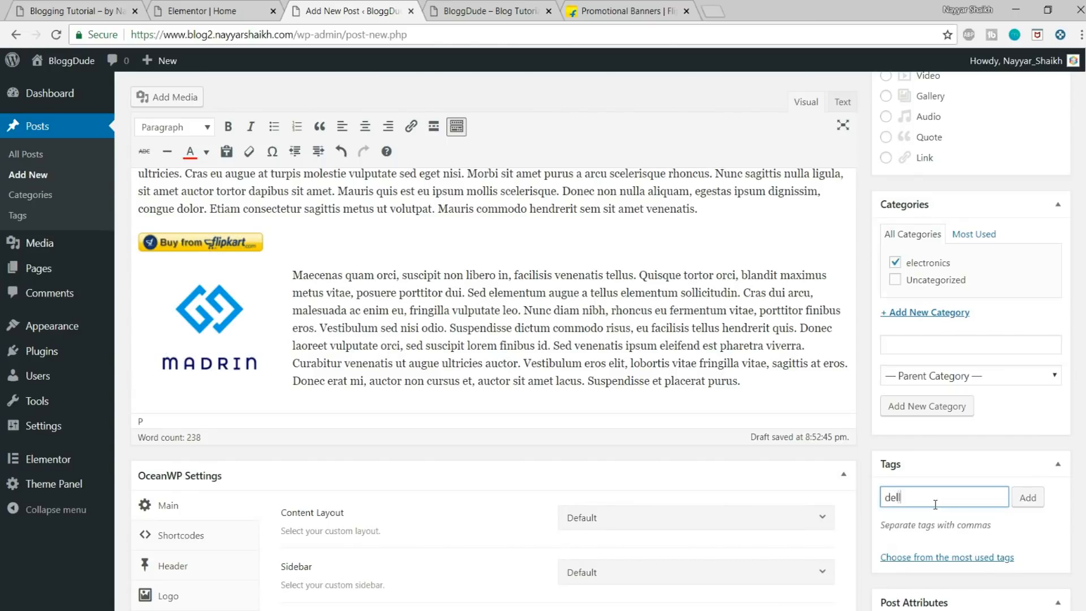
key(Return)
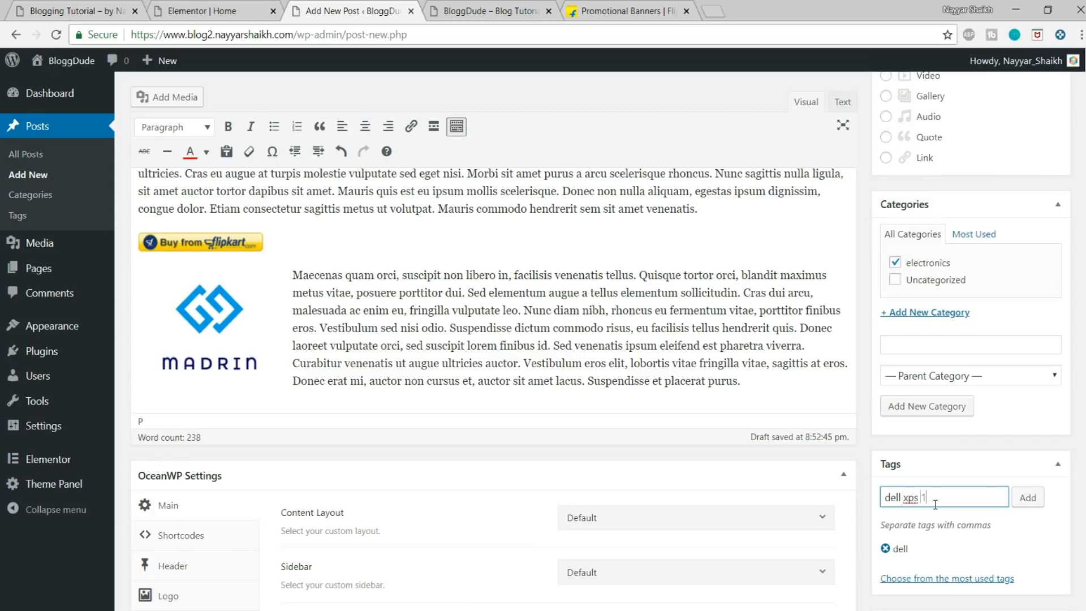
key(Return)
text(laptop)
key(Return)
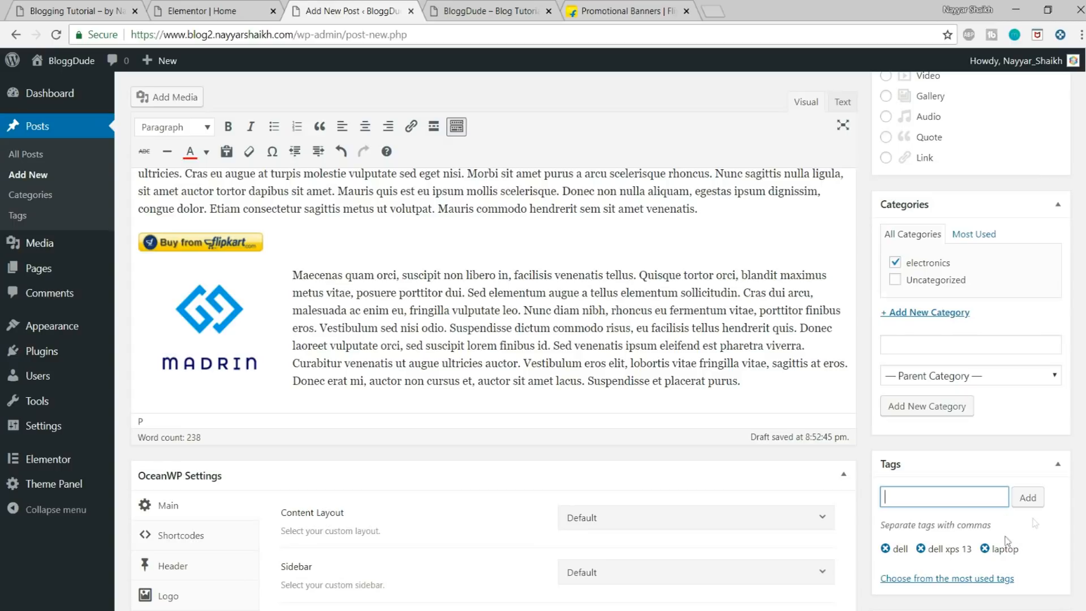
Step: Check the featured image and remaining settings, and publish the "How to Make a Website using WordPress" post
scroll(966, 546, down, 3)
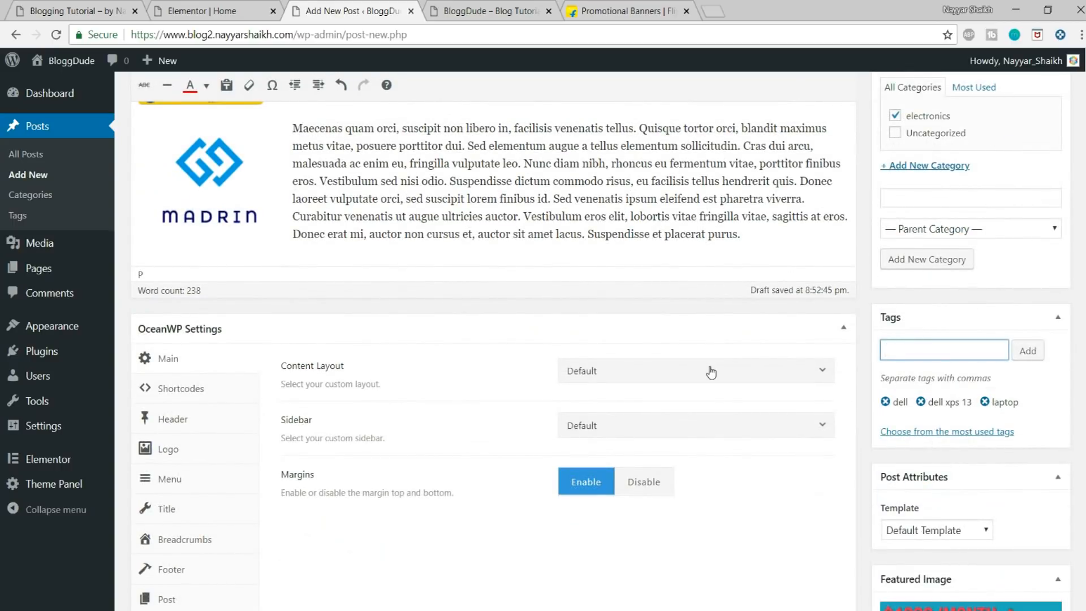
scroll(710, 371, up, 5)
scroll(904, 484, down, 7)
scroll(1040, 548, down, 3)
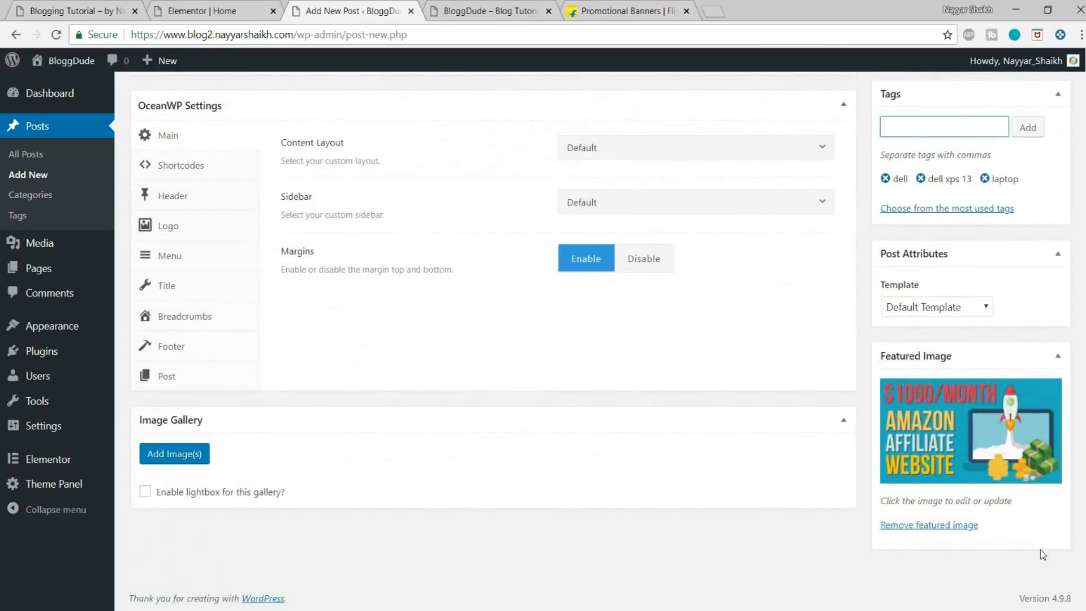
scroll(1040, 548, up, 10)
click(1048, 279)
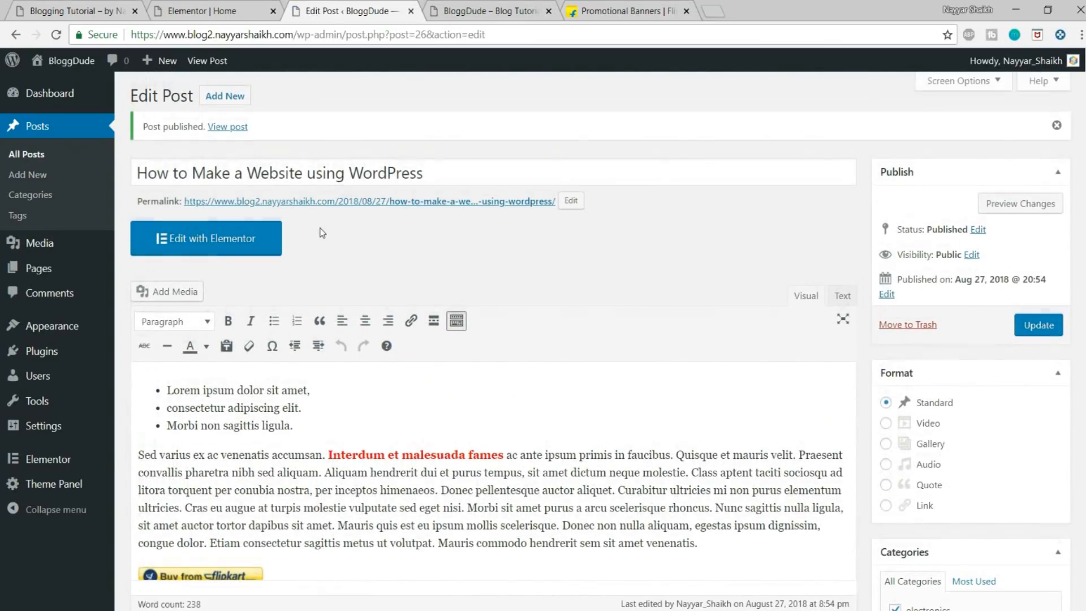
Step: Open the published post in a new tab and look through its featured image, content, affiliate button and tags
right_click(239, 130)
click(266, 141)
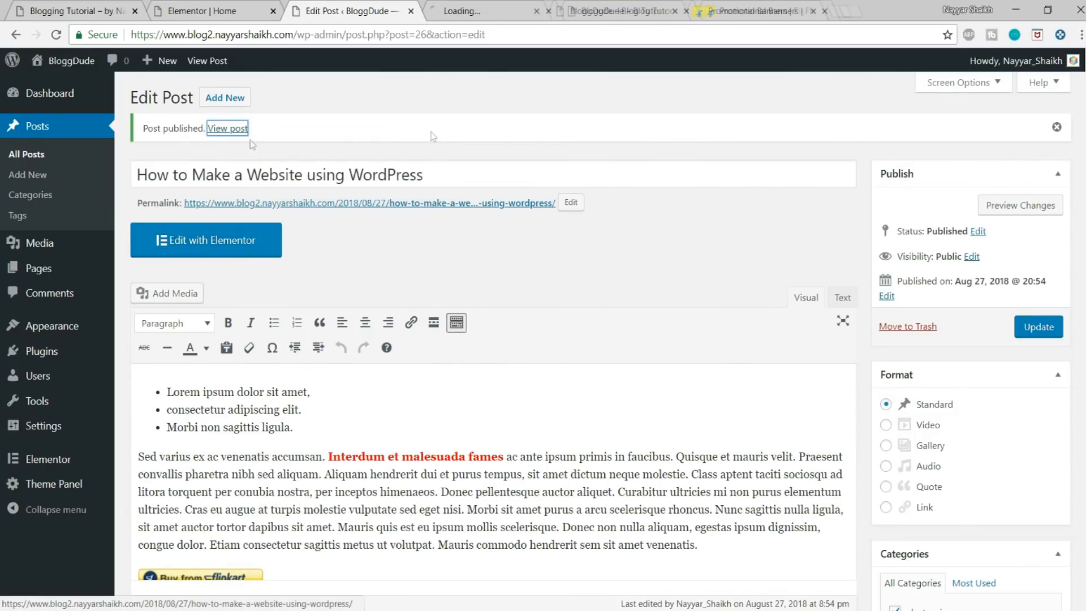
click(516, 7)
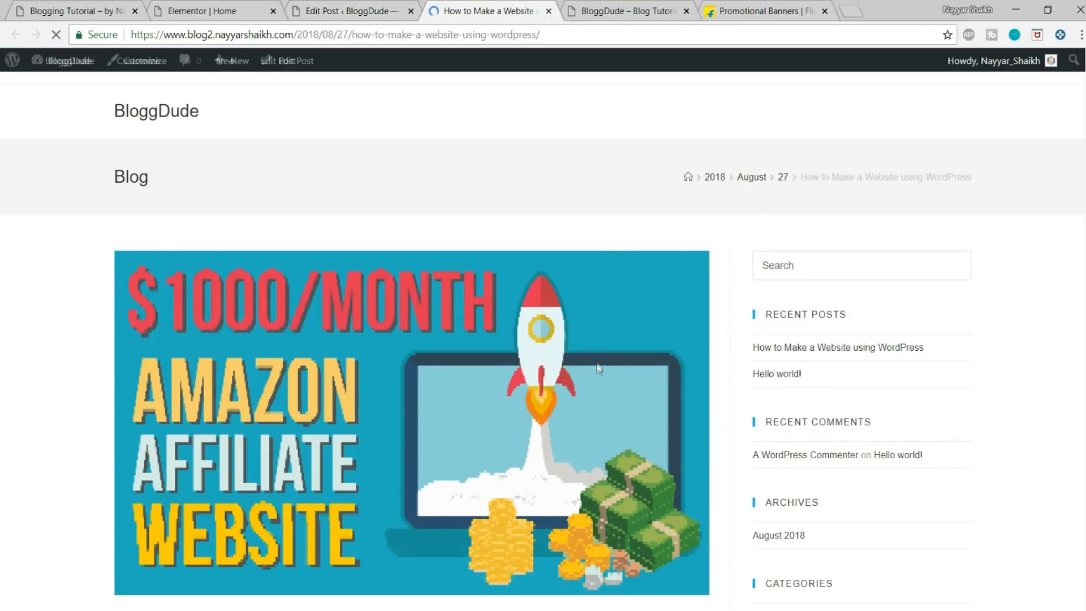
scroll(596, 364, down, 12)
scroll(598, 365, up, 12)
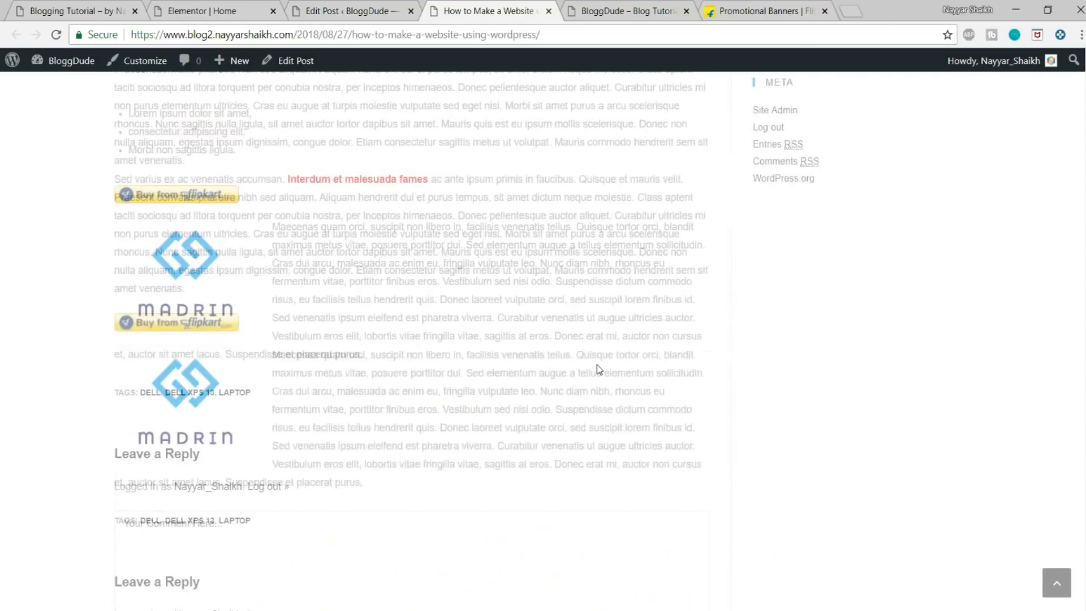
scroll(596, 364, up, 6)
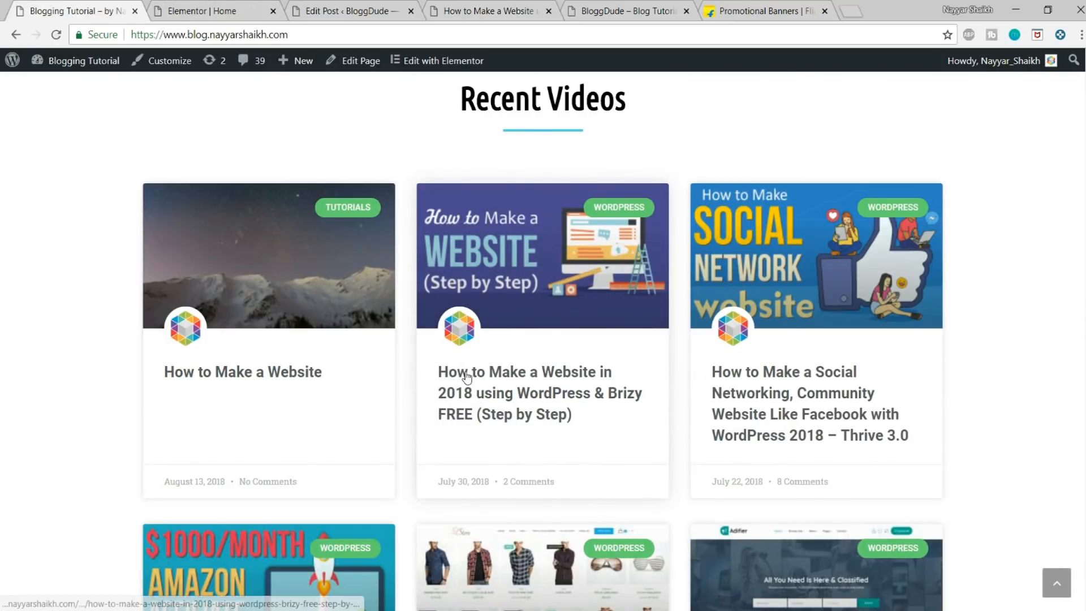
Step: Open the demo site's "How to Make a Website in 2018 using WordPress & Brizy FREE" post and compare its header and title layout with the published post
click(490, 377)
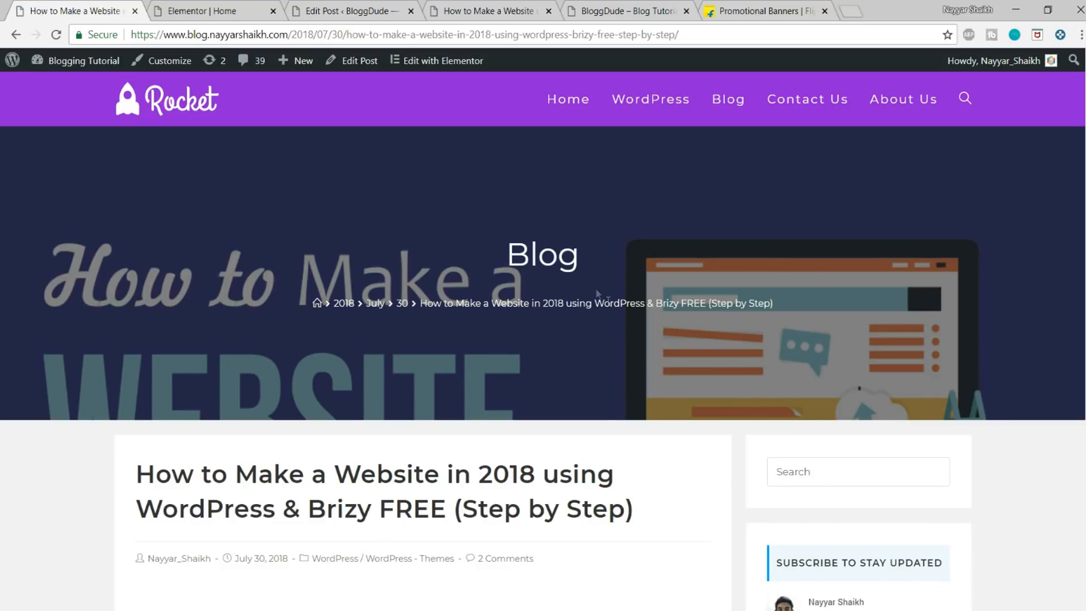
key(ctrl+4)
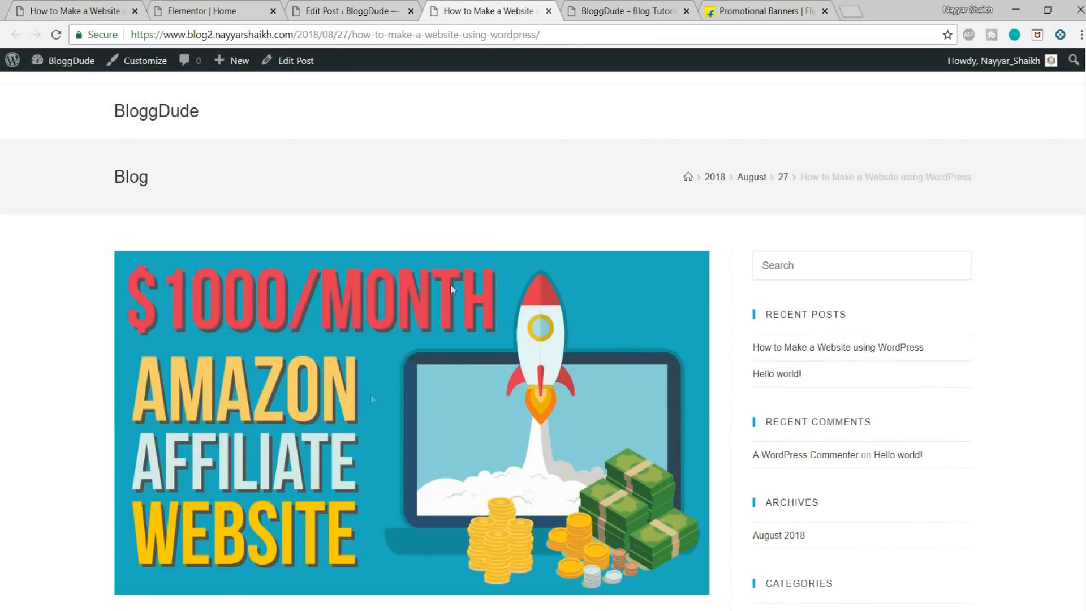
key(ctrl+1)
scroll(297, 328, down, 3)
drag(147, 318, 657, 361)
click(657, 362)
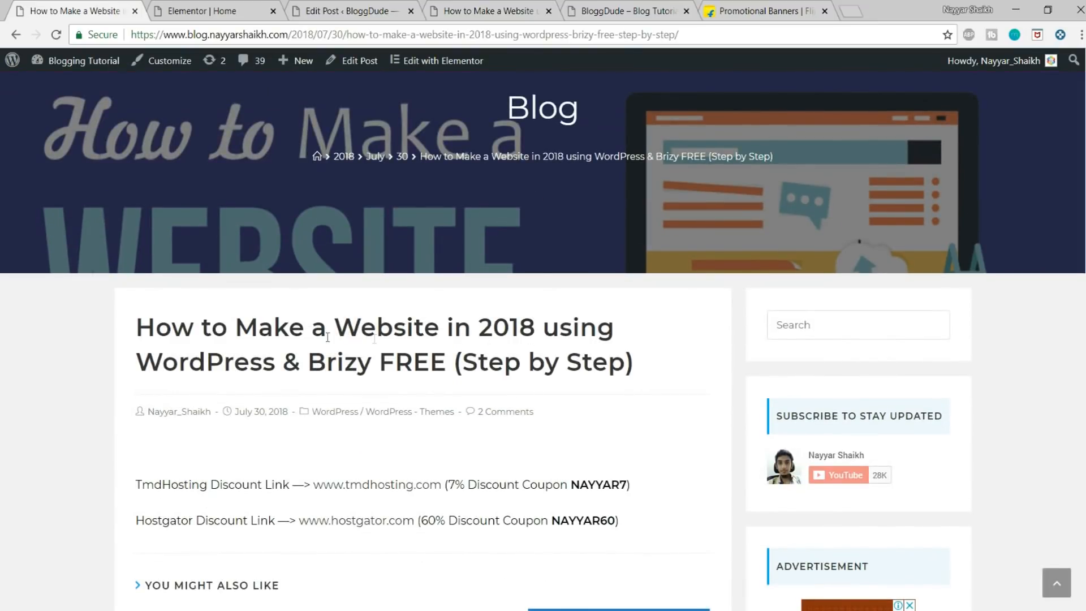
click(507, 4)
scroll(177, 189, down, 10)
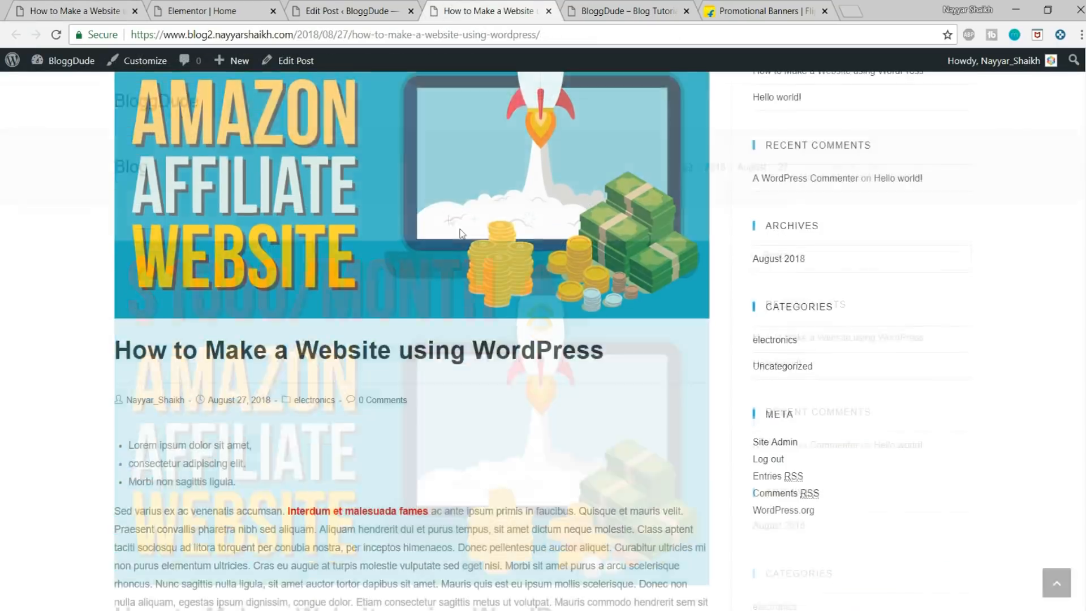
Step: Compare the published post's featured image, title, header and content layout with the demo site's Brizy post
scroll(177, 188, up, 1)
drag(114, 296, 325, 396)
click(414, 401)
scroll(494, 367, up, 8)
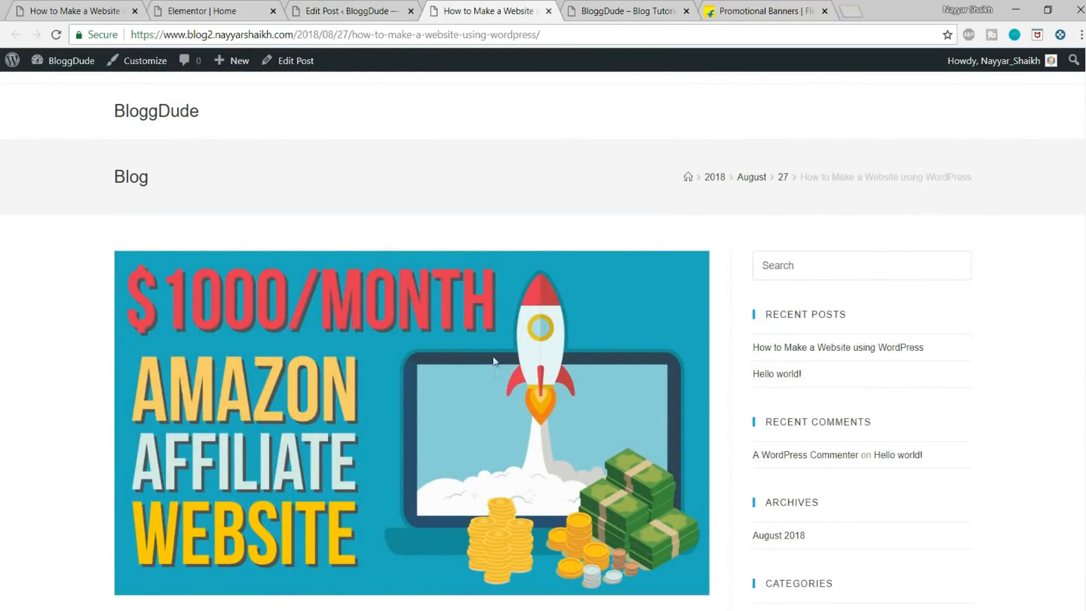
click(118, 5)
scroll(528, 318, up, 3)
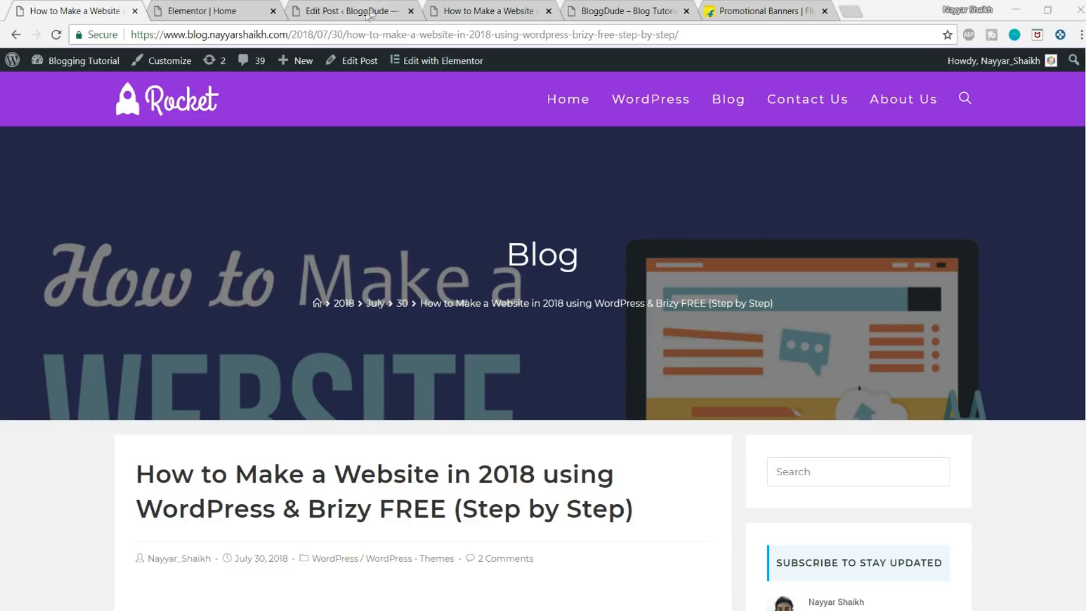
click(508, 11)
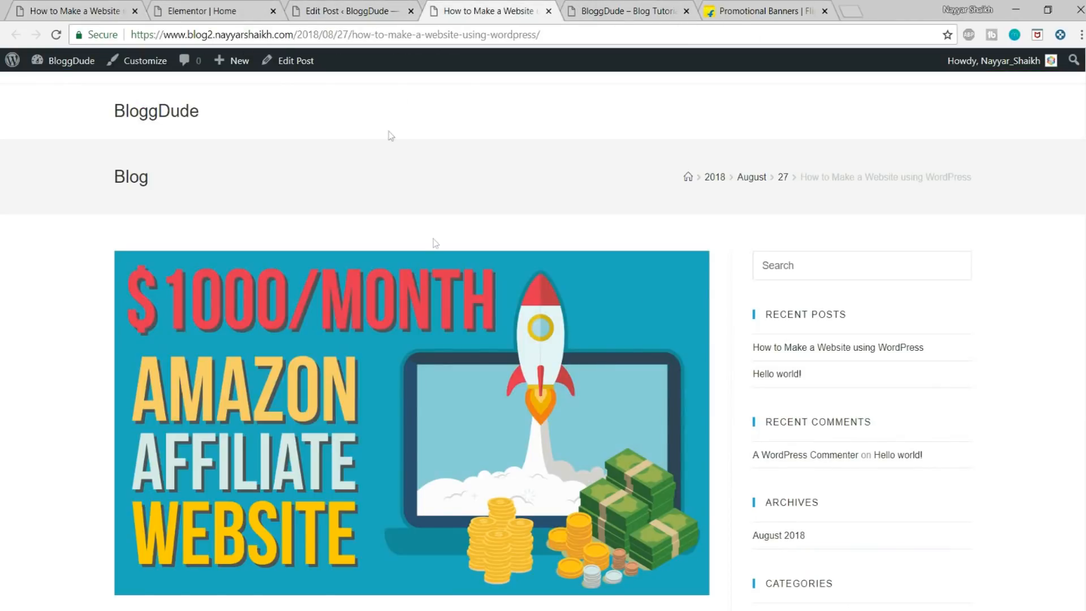
scroll(613, 451, down, 5)
scroll(616, 455, up, 5)
scroll(547, 284, down, 6)
scroll(422, 322, down, 9)
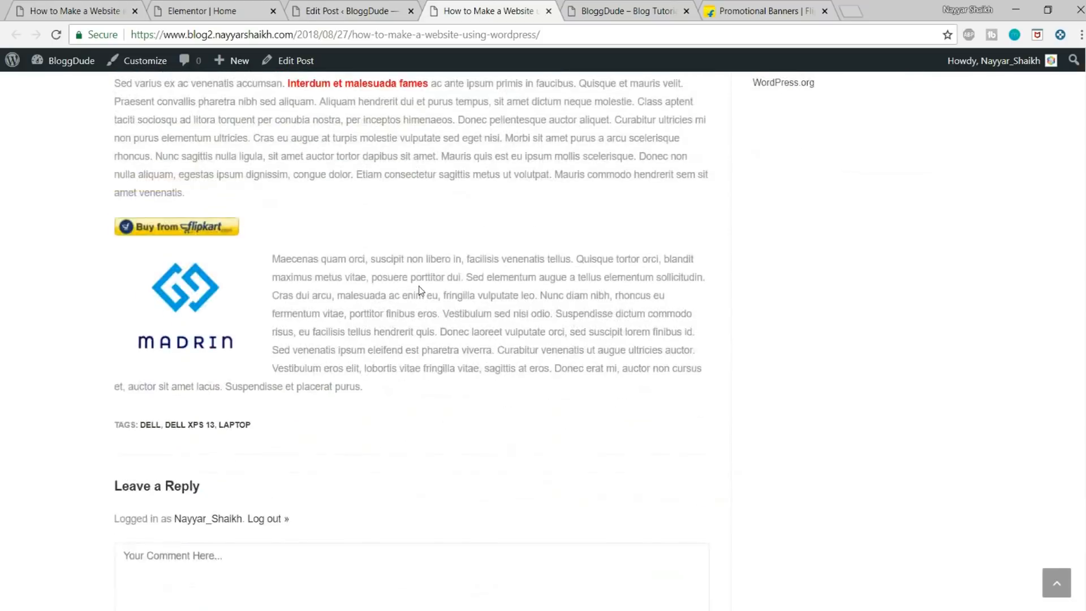
scroll(421, 322, up, 15)
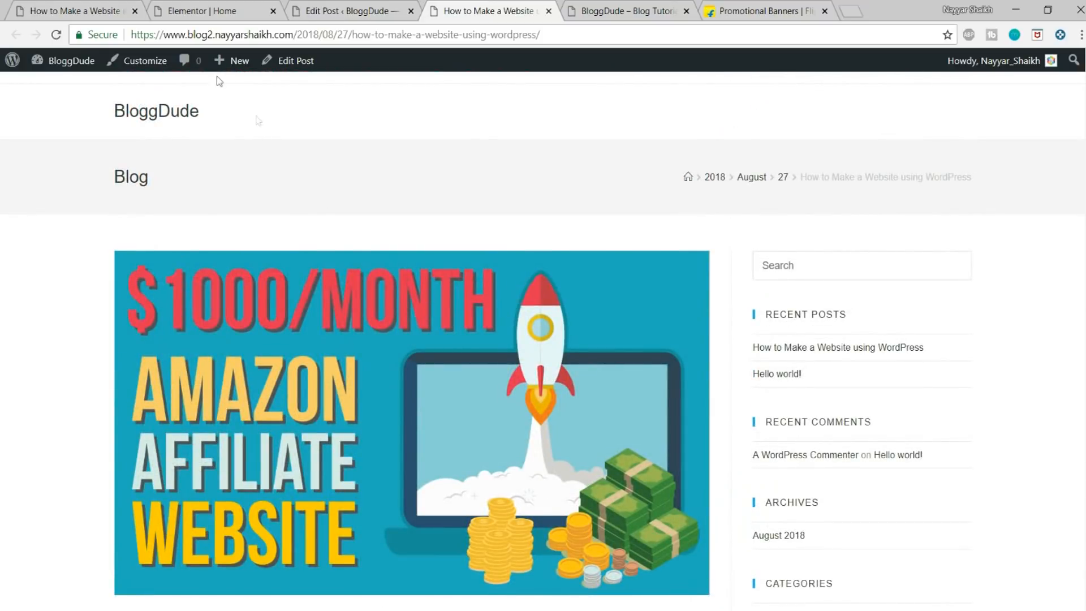
Step: Open the theme customizer for the published post, and examine the demo post's content, comments and sidebar box layout for reference
click(134, 66)
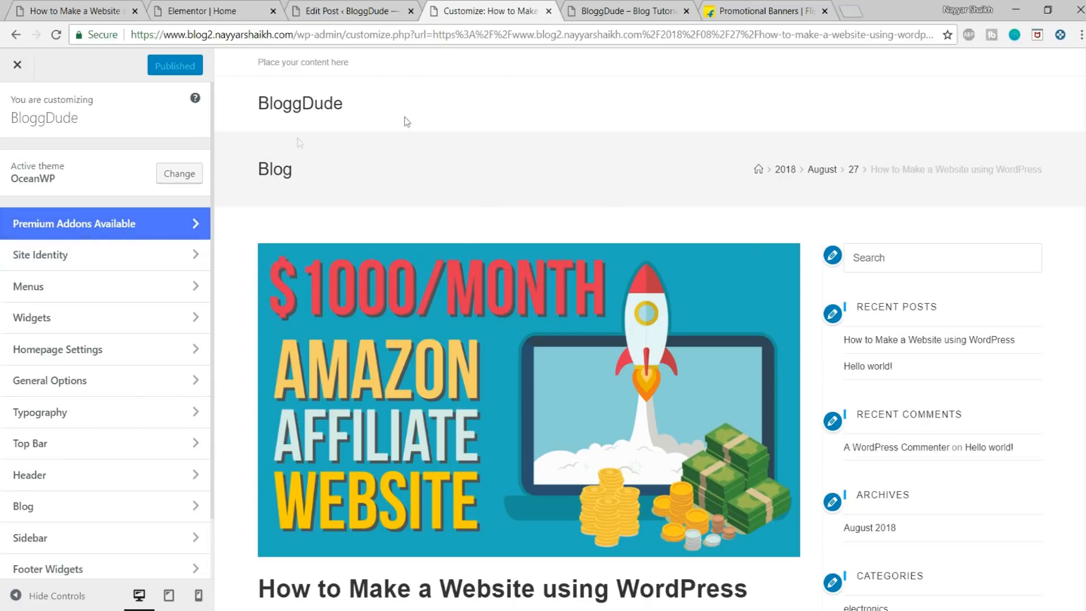
click(85, 7)
scroll(314, 224, down, 6)
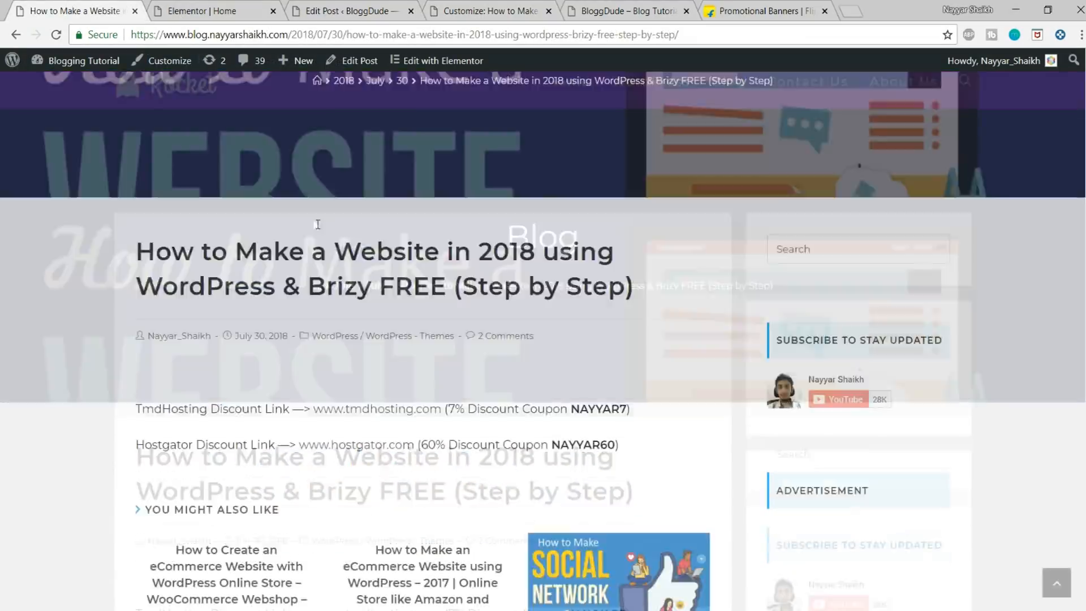
scroll(673, 252, down, 9)
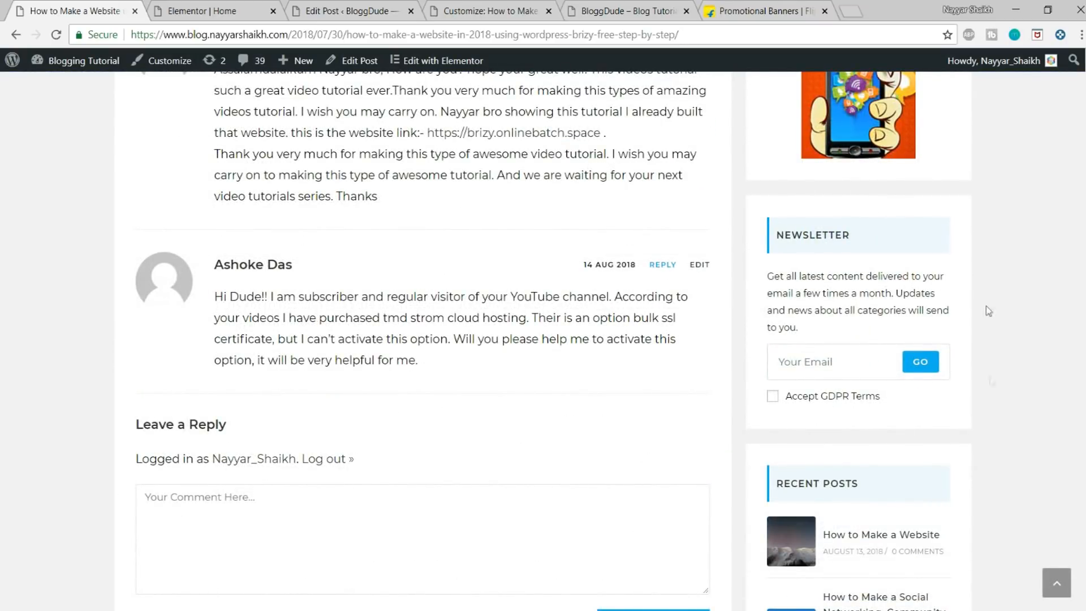
scroll(780, 414, down, 3)
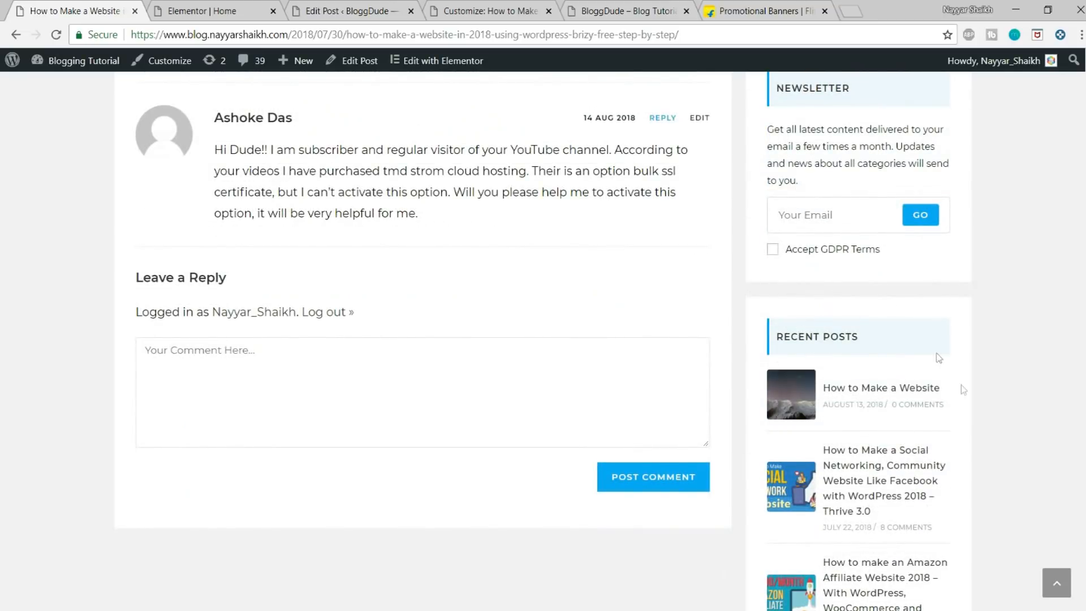
scroll(962, 388, down, 8)
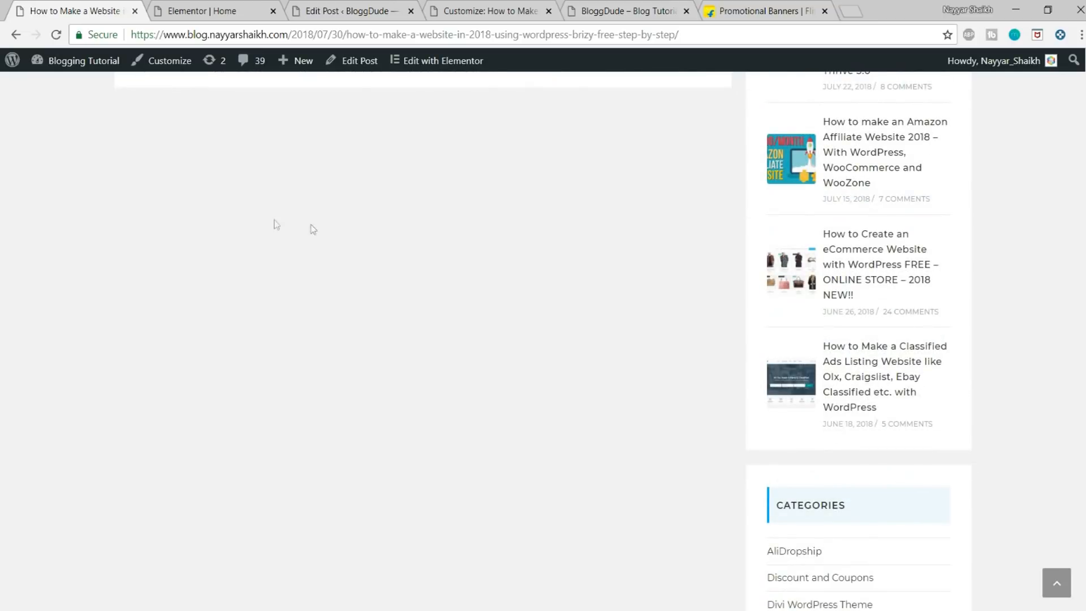
scroll(470, 285, up, 9)
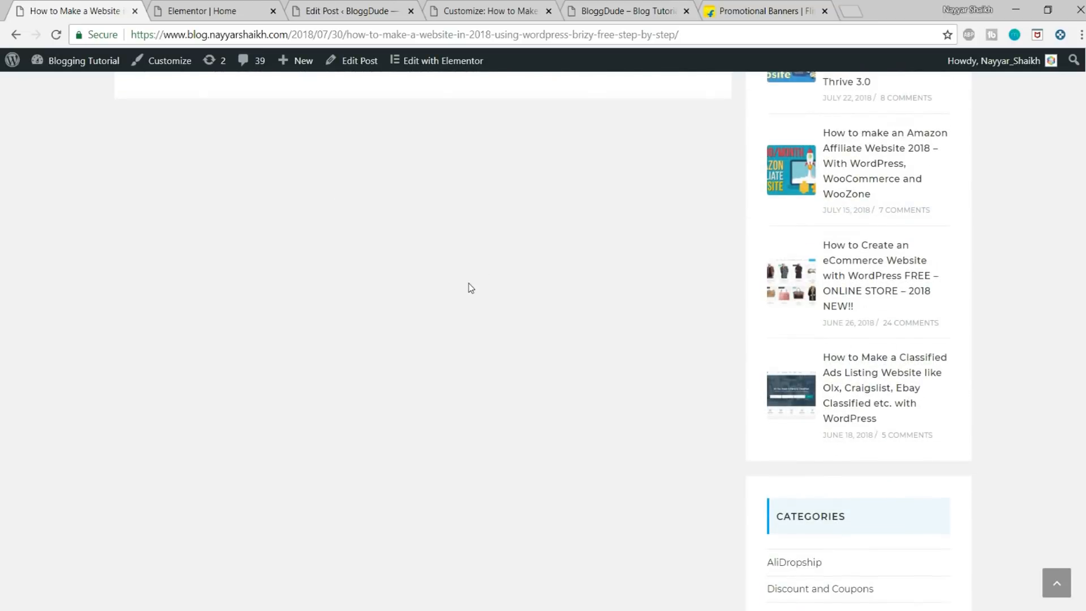
scroll(649, 290, up, 15)
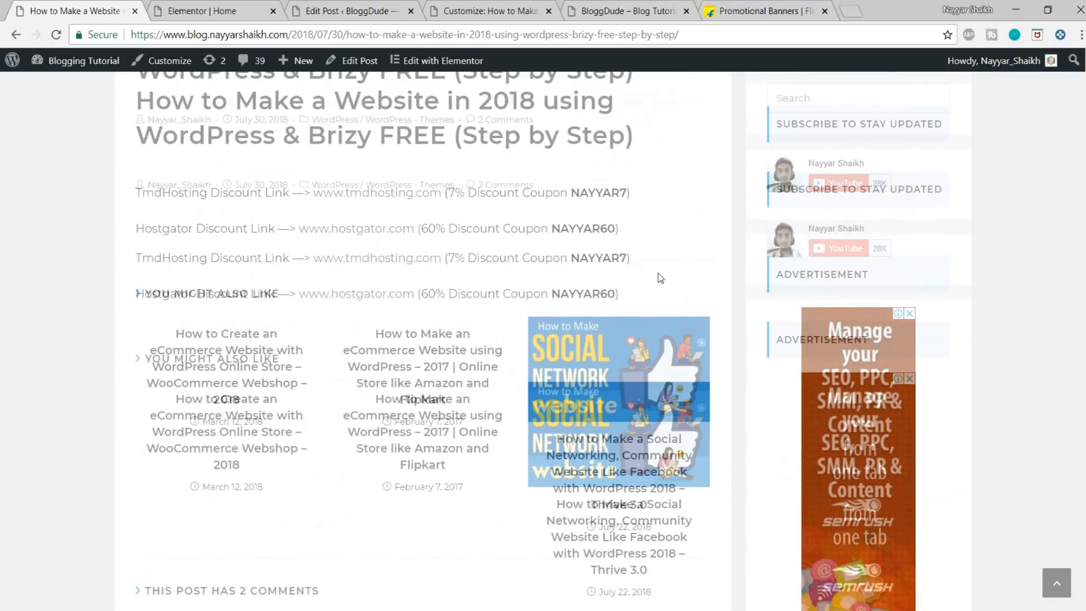
scroll(538, 279, up, 3)
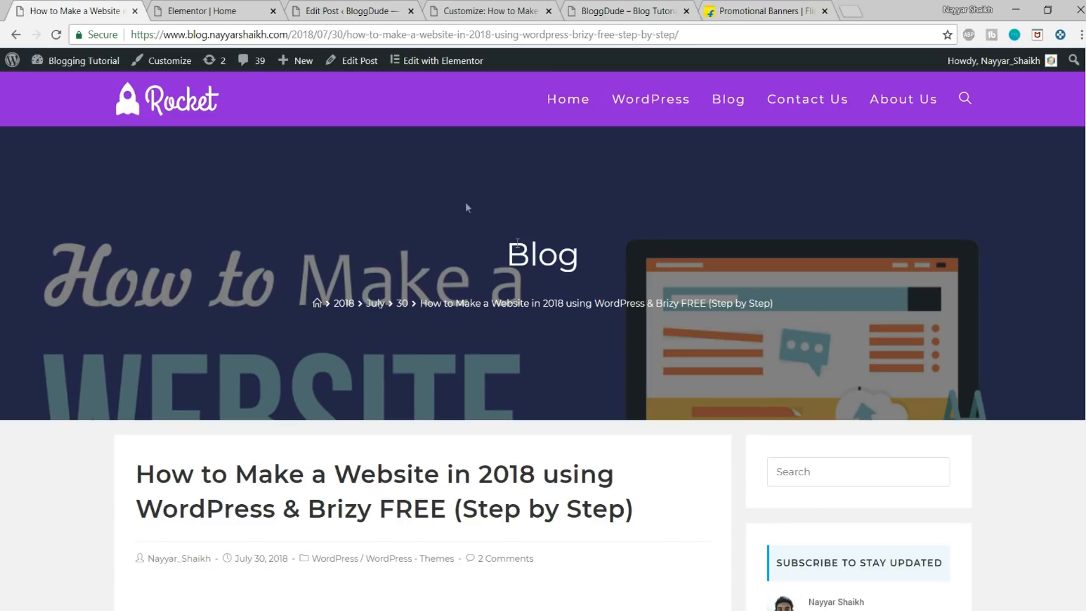
Step: Open the general settings under the general options in the BloggDude customizer
click(452, 9)
scroll(167, 279, down, 2)
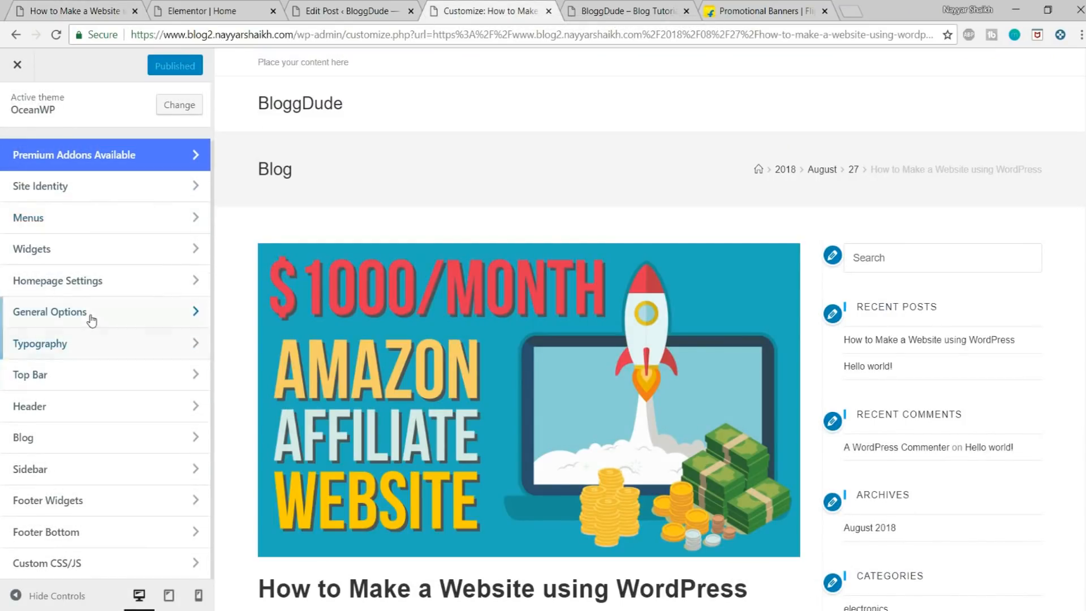
click(90, 317)
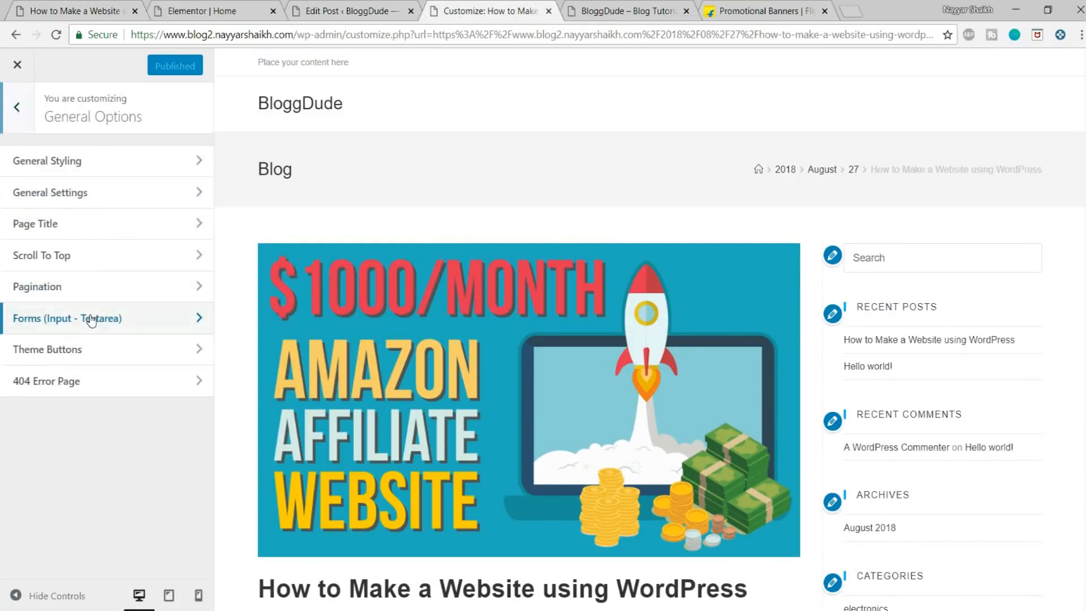
click(60, 199)
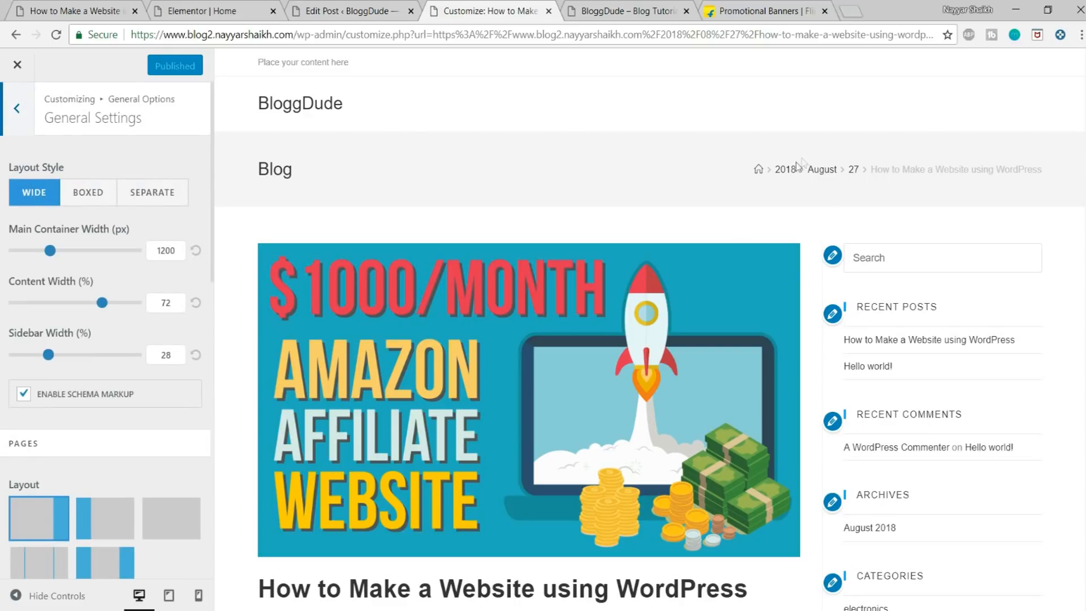
Step: Try the Boxed layout style and check the whole post in a full-width preview
click(98, 196)
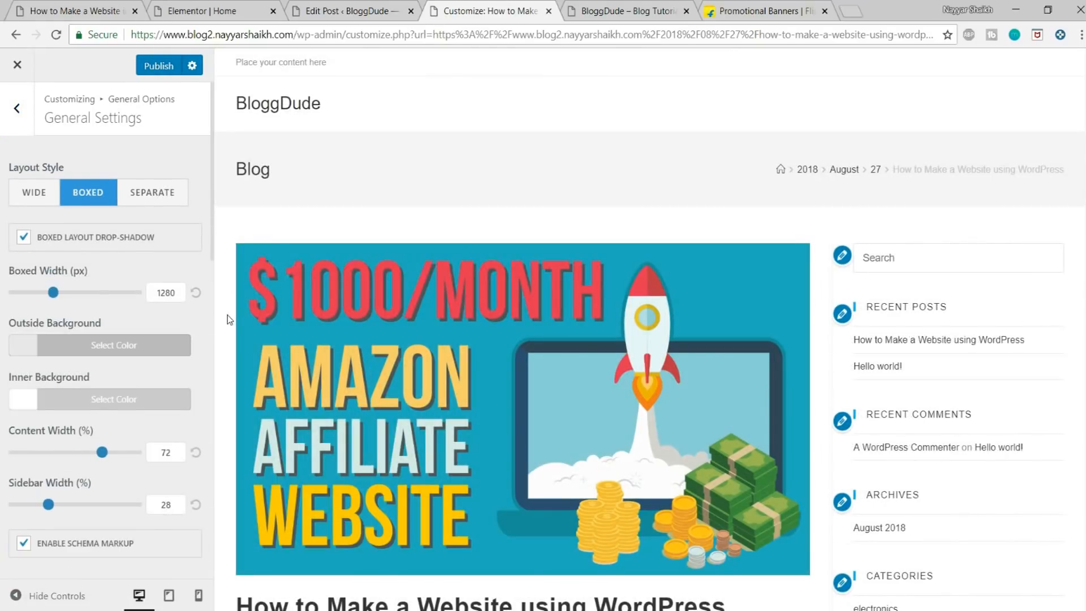
click(57, 595)
scroll(710, 373, down, 15)
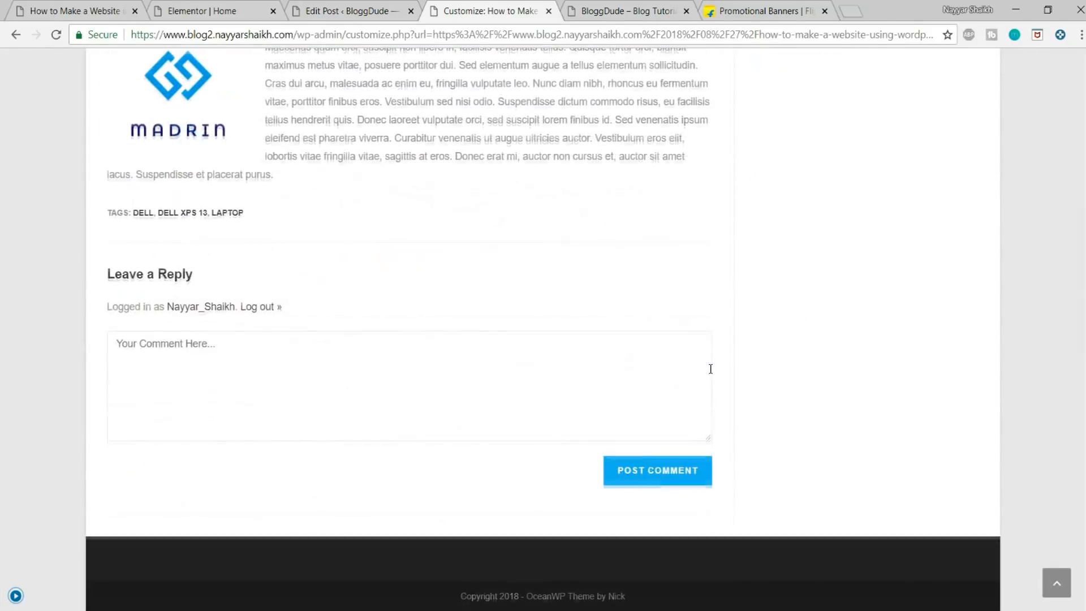
scroll(710, 368, up, 8)
scroll(710, 369, up, 10)
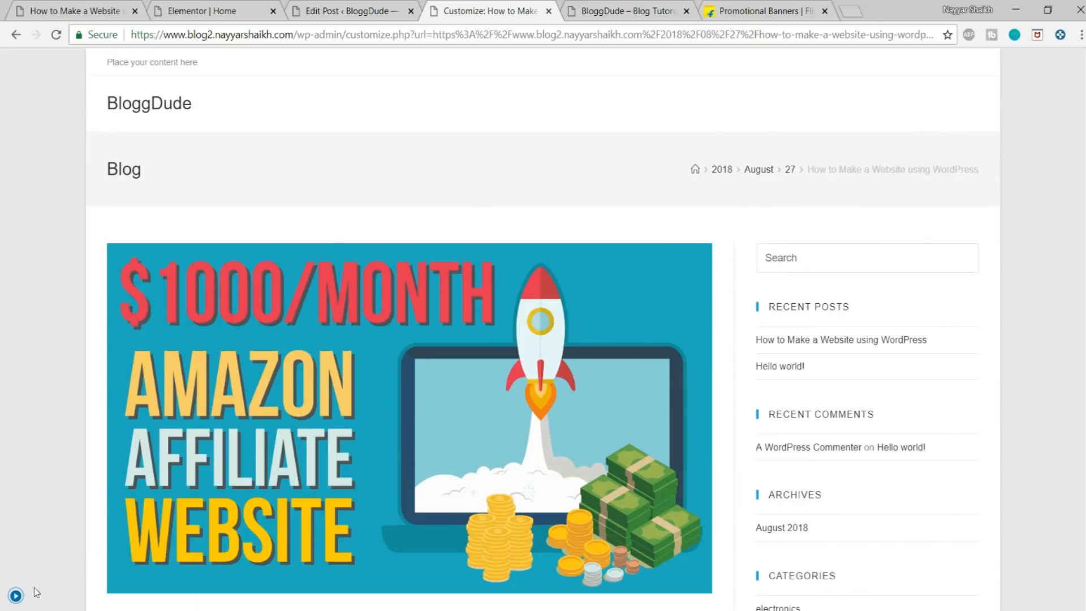
Step: Set the site's layout style to Separate and check the whole post in a full-width preview
click(15, 597)
click(158, 207)
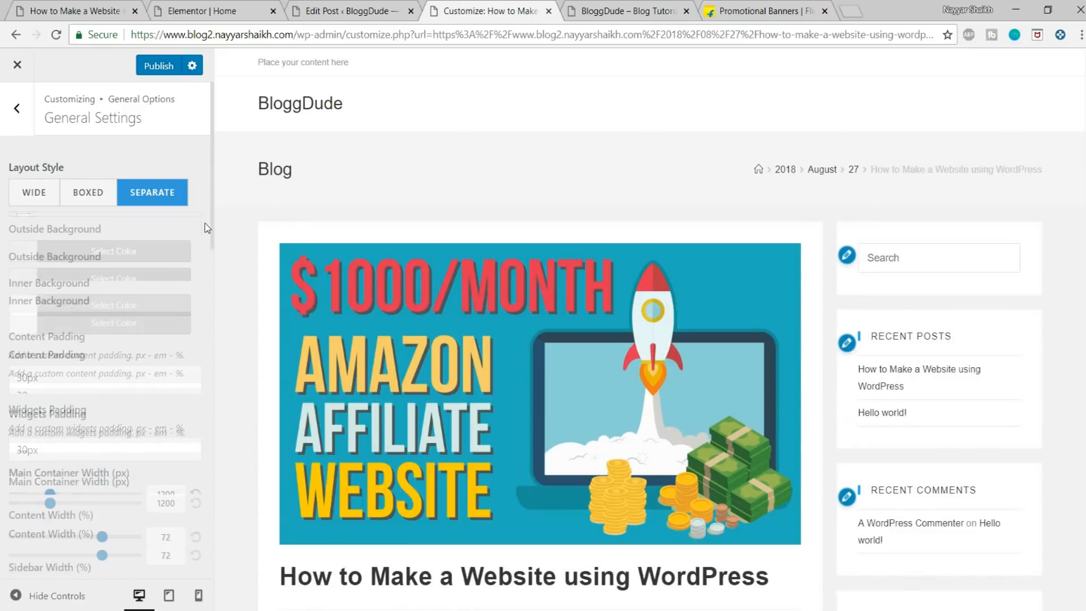
click(44, 602)
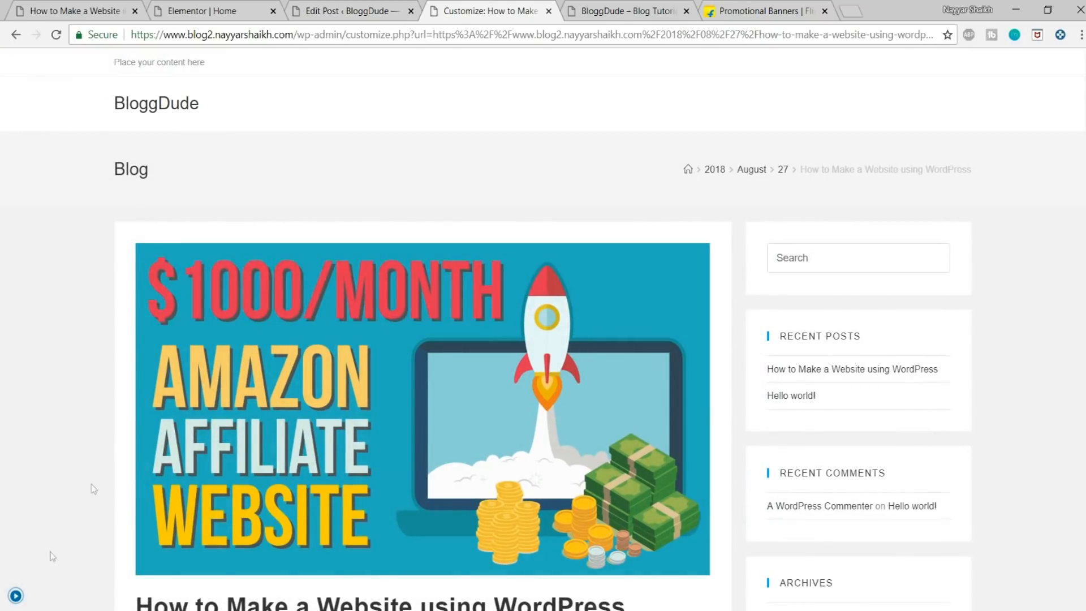
scroll(983, 329, down, 3)
scroll(982, 329, down, 10)
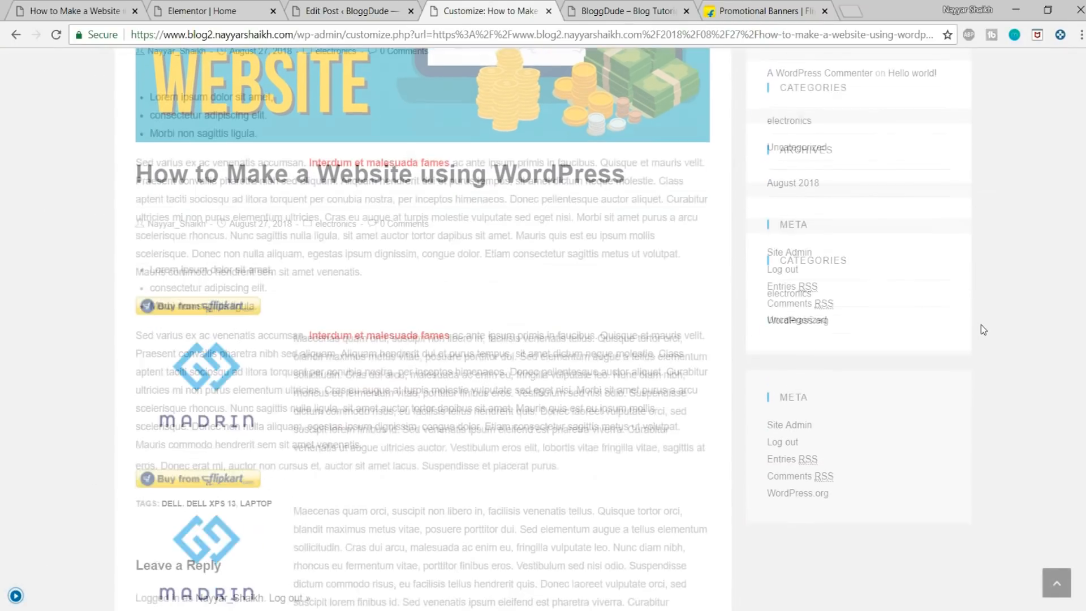
scroll(983, 407, up, 15)
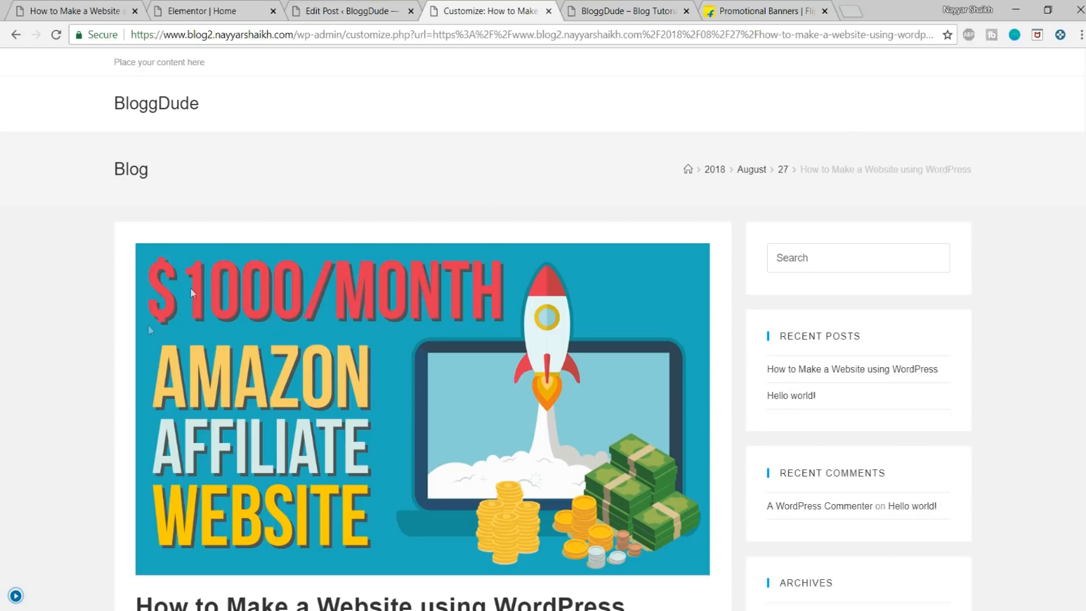
Step: Open the blog's single post settings and check the post's layout and title area in the preview
click(15, 596)
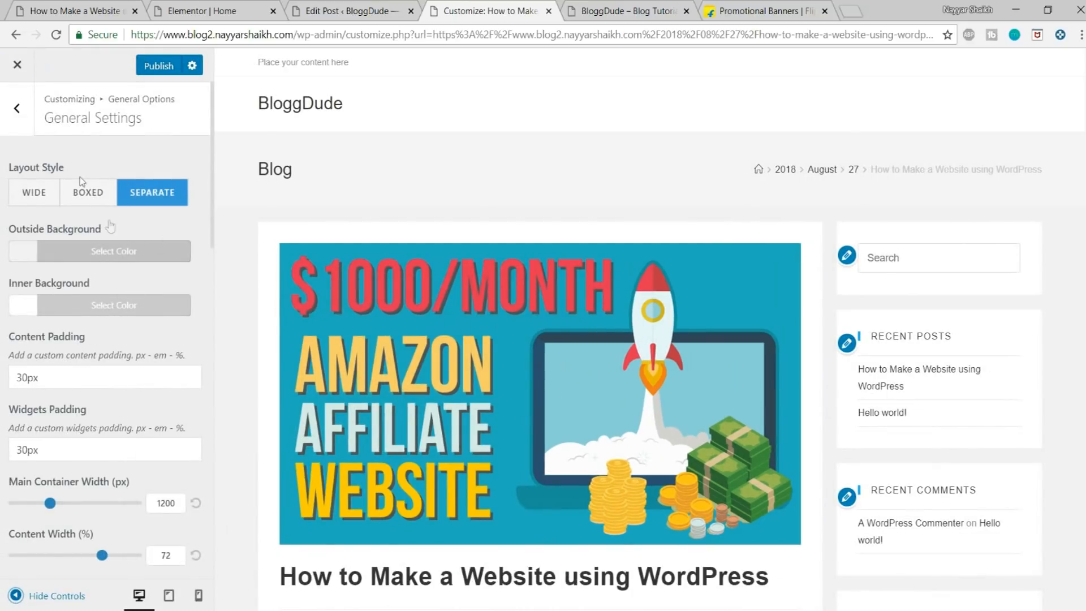
click(17, 108)
click(17, 108)
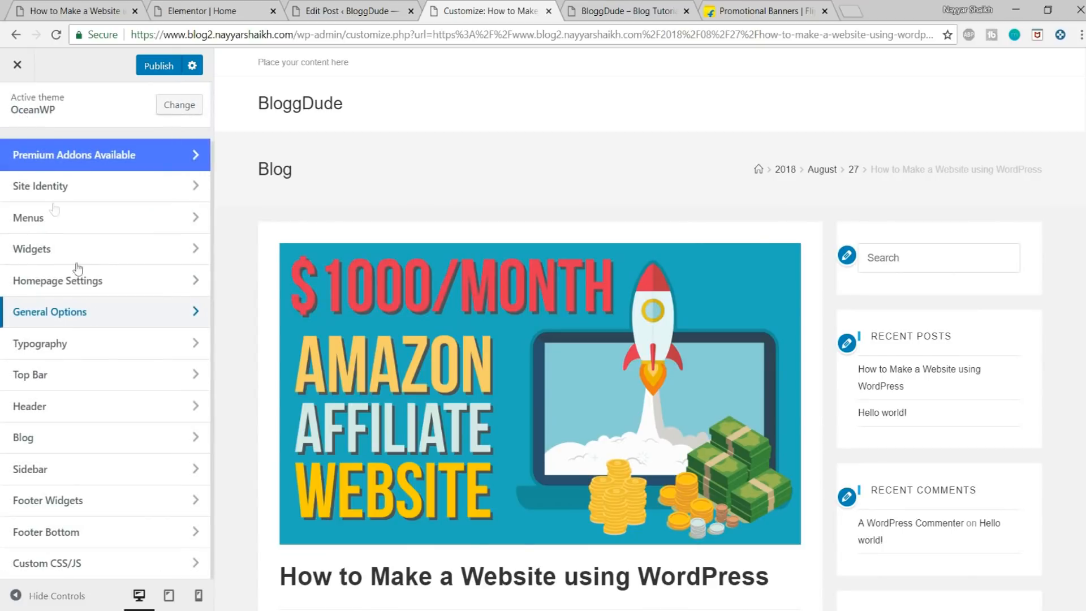
click(87, 442)
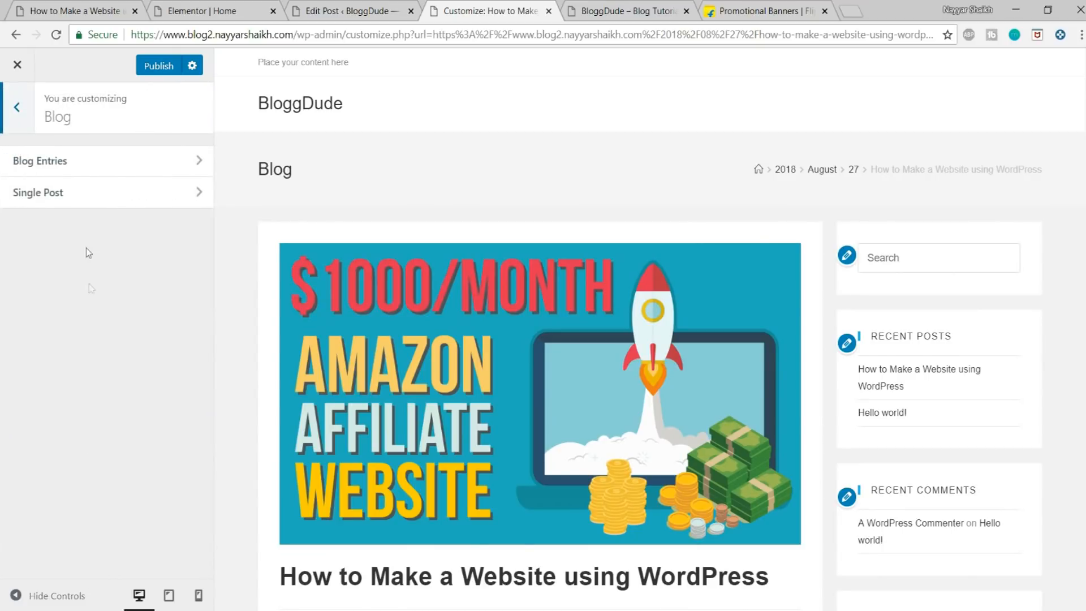
click(151, 199)
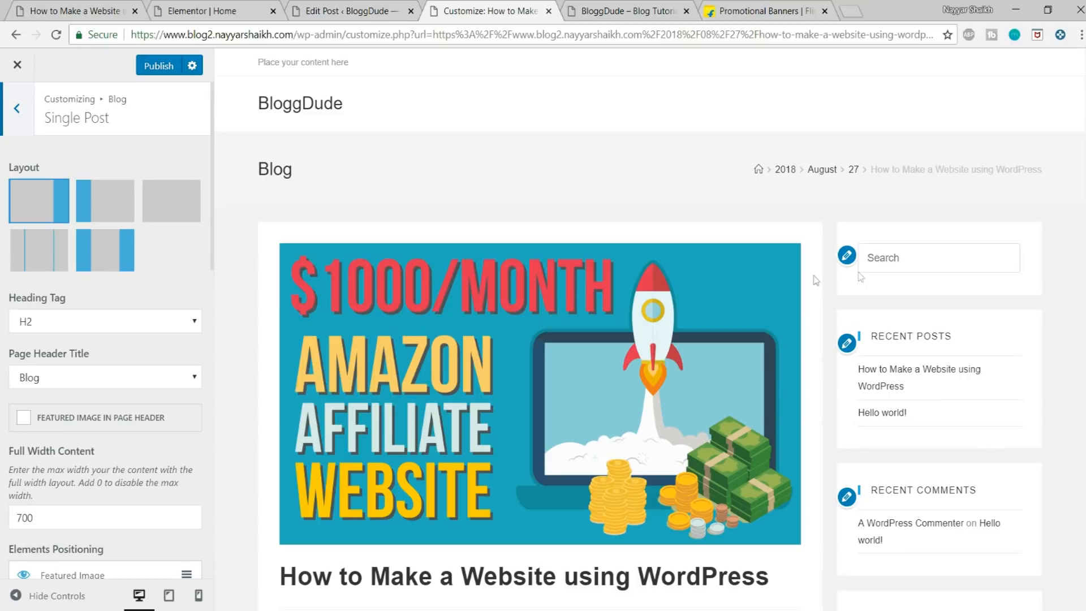
scroll(918, 260, down, 3)
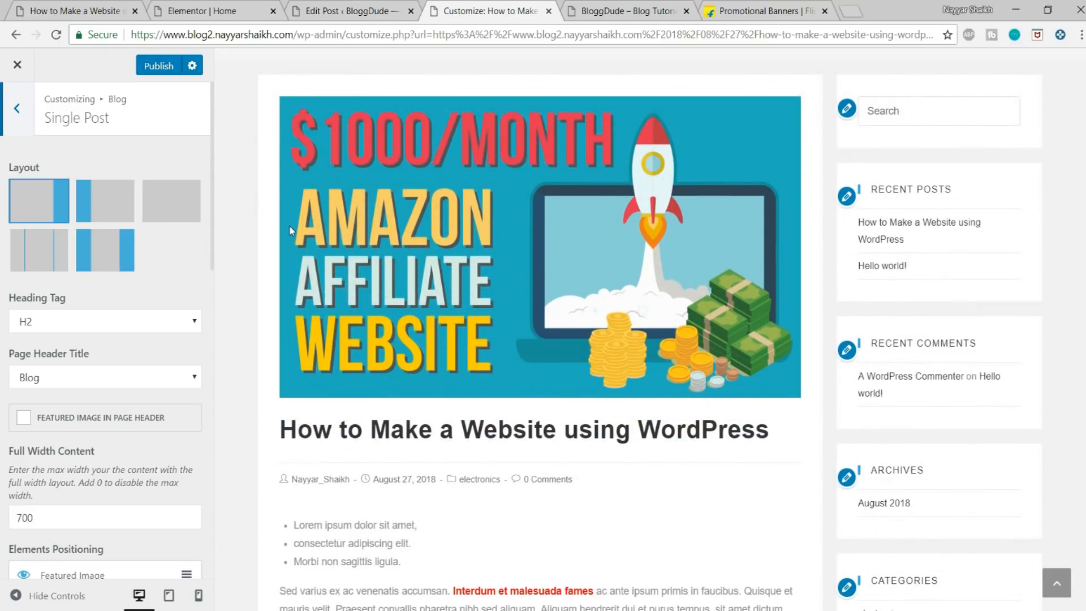
scroll(287, 230, up, 3)
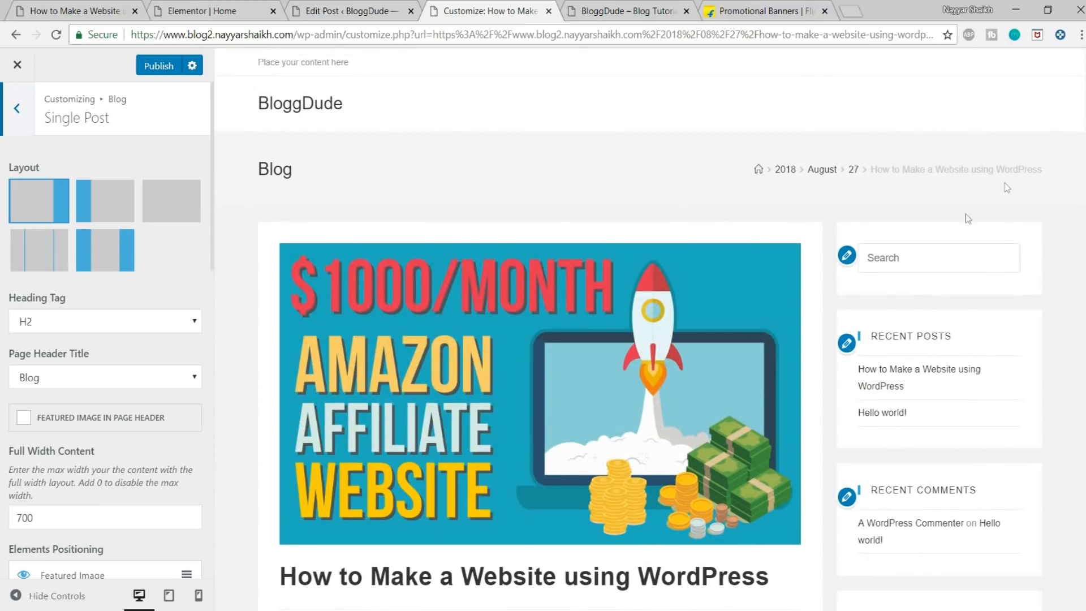
Step: Enable the featured image in the page header for single posts and check the header title in the preview
click(70, 419)
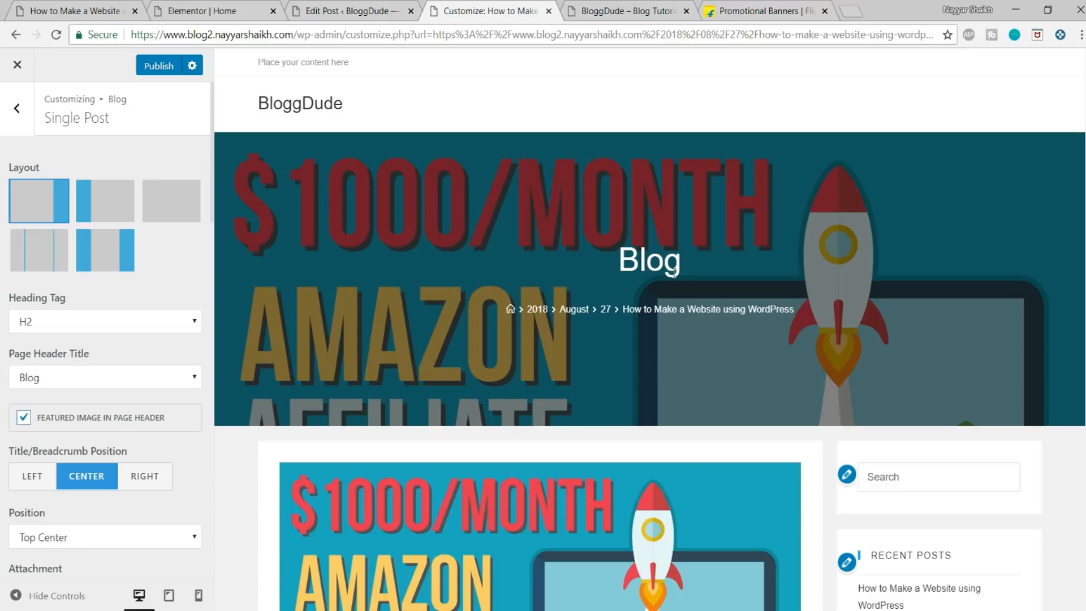
drag(622, 257, 712, 266)
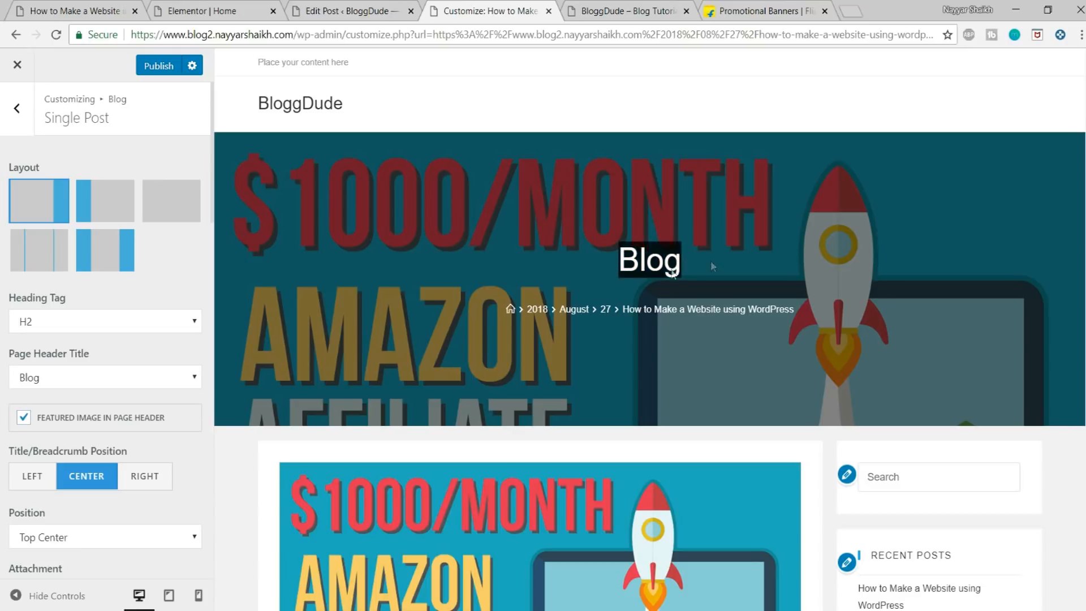
click(621, 263)
drag(622, 262, 685, 268)
drag(627, 260, 693, 270)
click(650, 261)
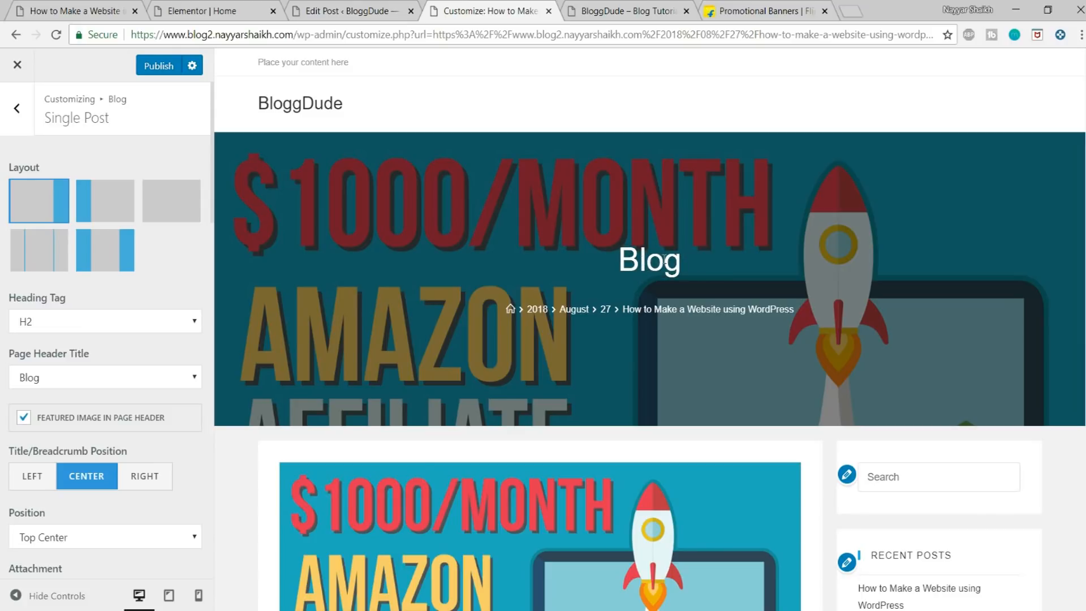
Step: Set the page header title of single posts to Post Title and check it in the preview
click(144, 384)
click(100, 411)
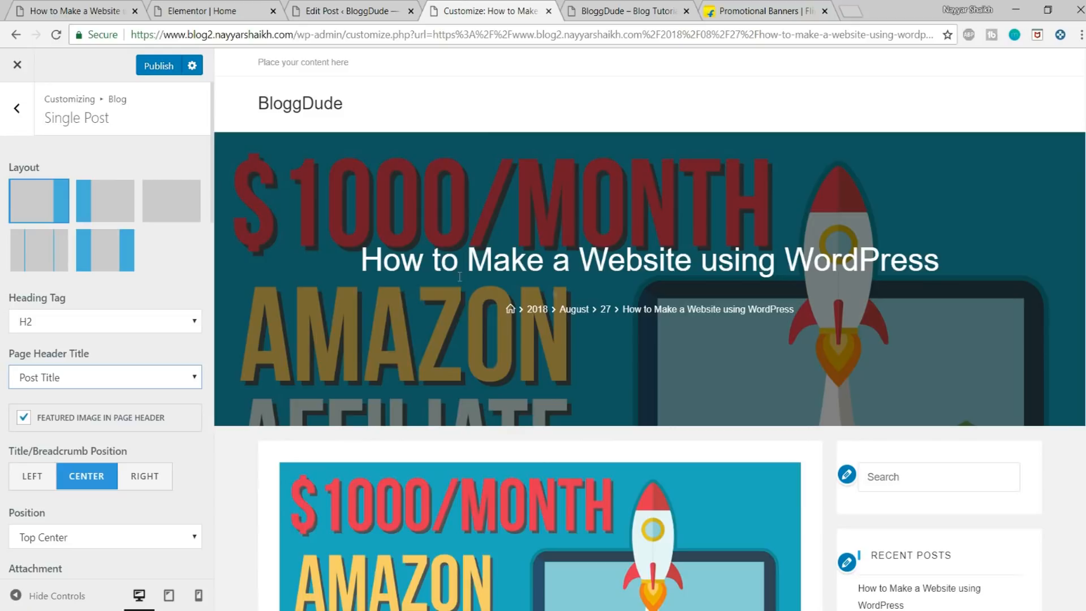
drag(365, 256, 972, 239)
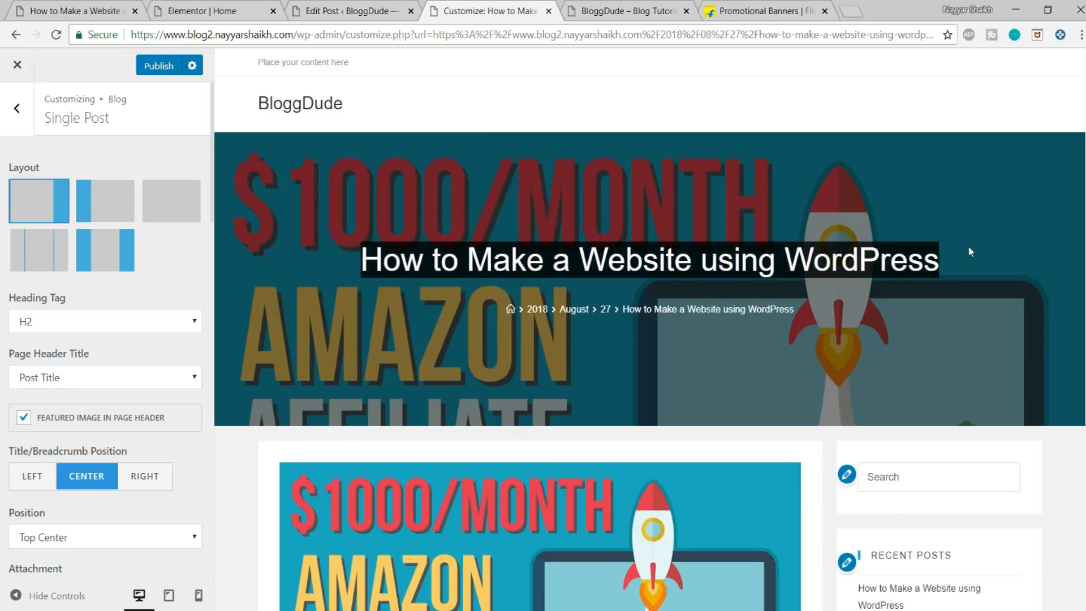
click(968, 246)
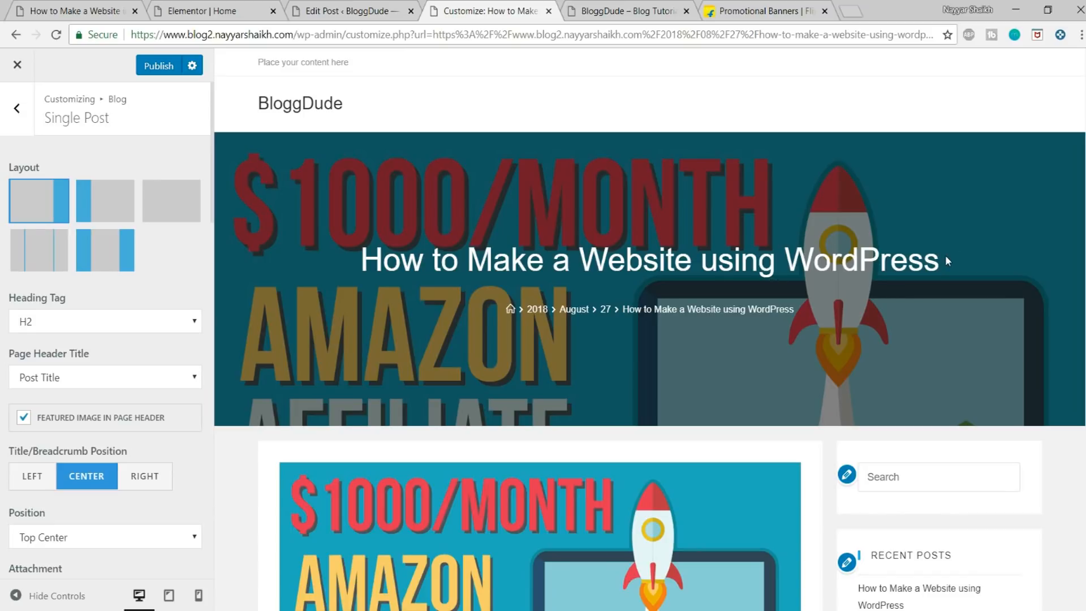
Step: Check the single post preview and hide the Featured Image element from the post's content area
scroll(946, 256, down, 5)
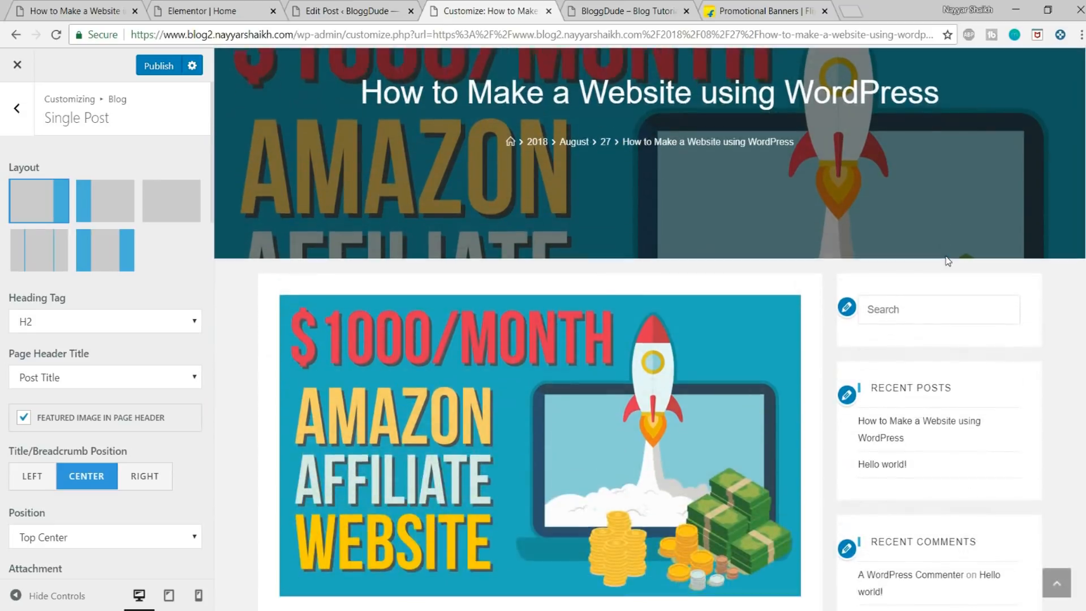
scroll(942, 263, up, 5)
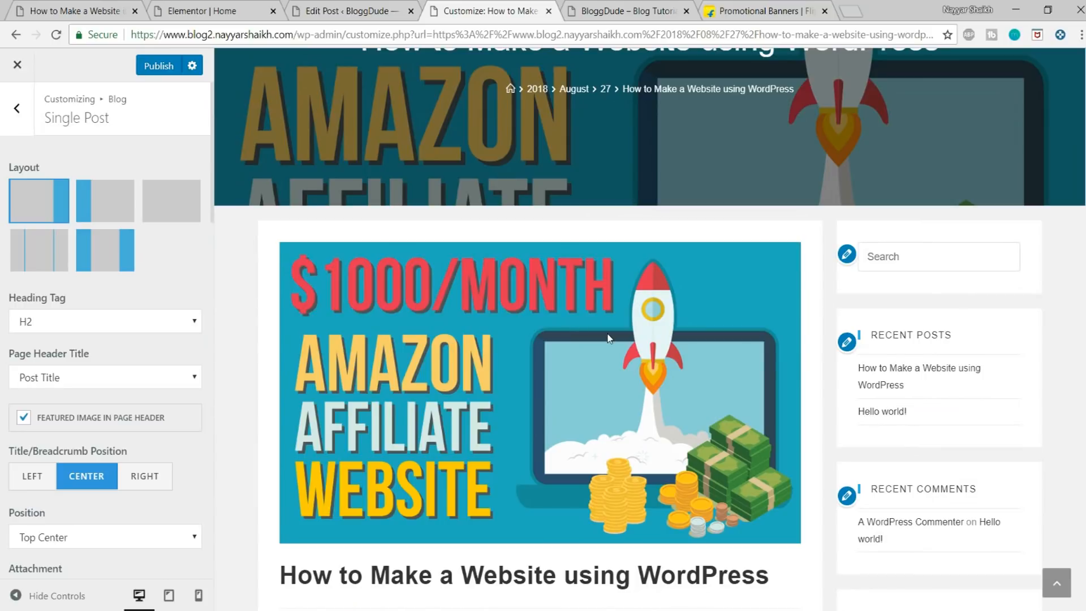
scroll(130, 322, down, 5)
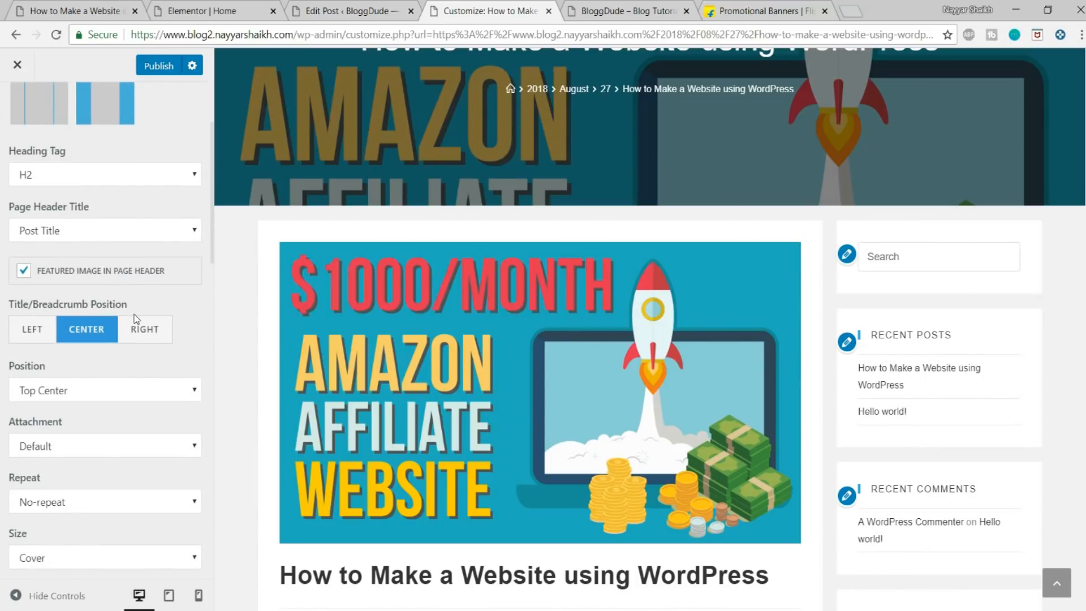
scroll(136, 319, down, 6)
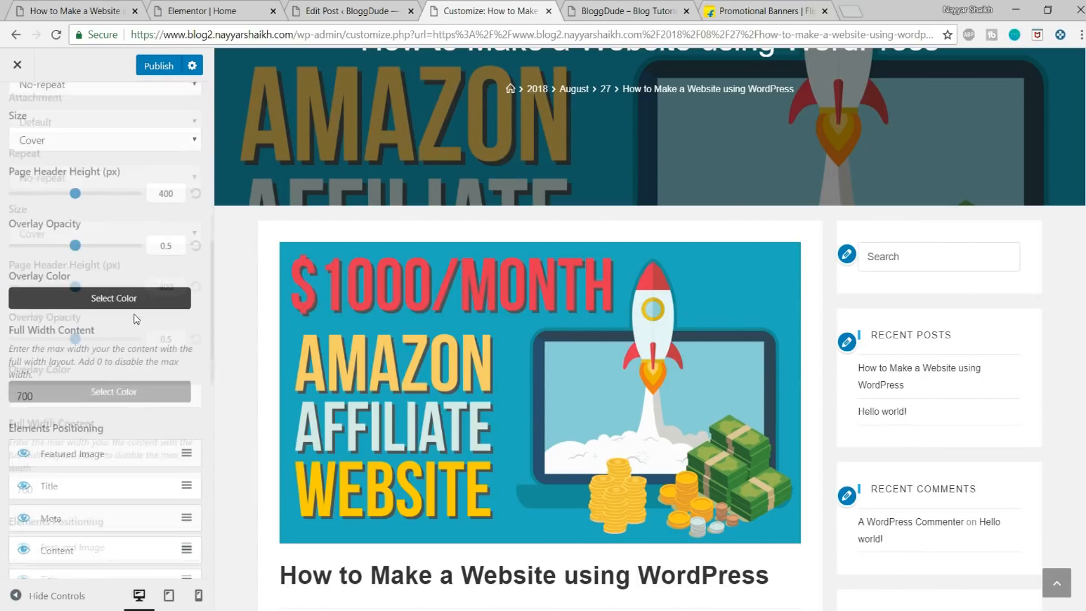
scroll(136, 319, down, 3)
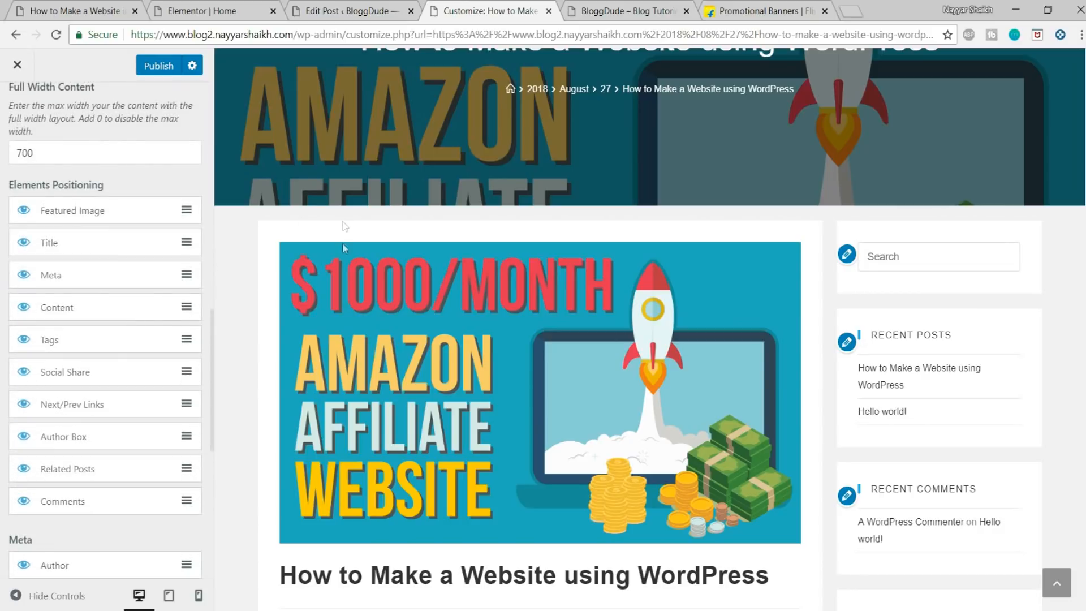
click(24, 212)
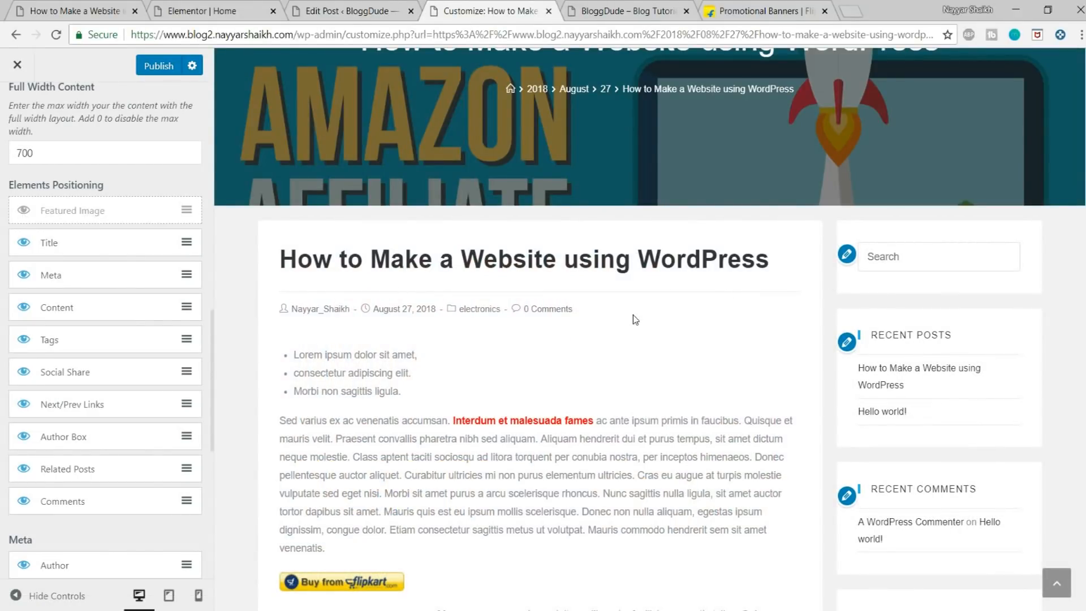
Step: Check the post's content and tags in the preview and publish the single post changes
scroll(631, 320, down, 15)
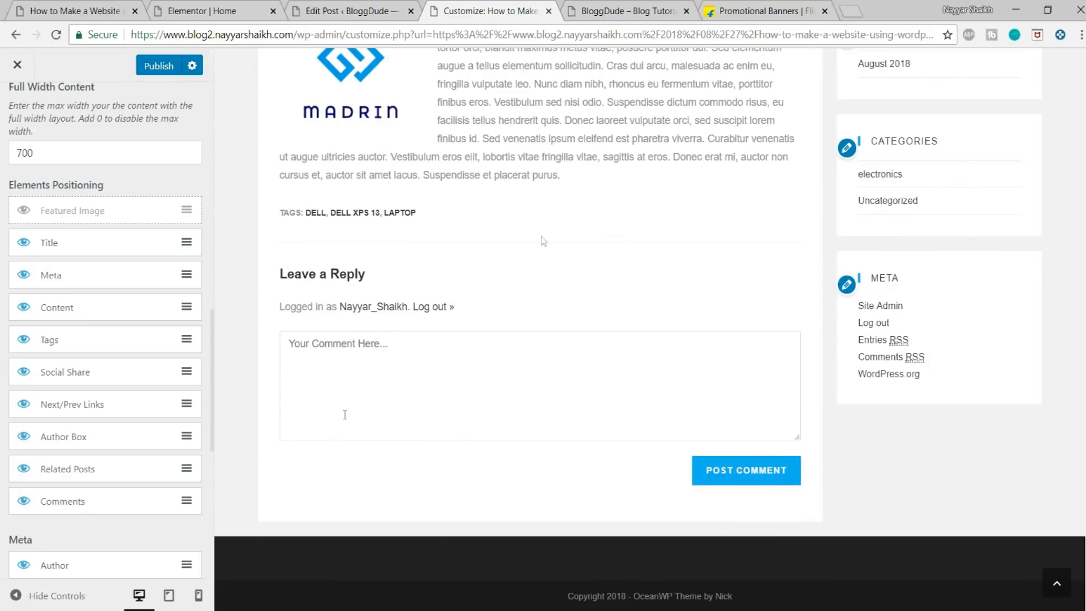
scroll(450, 327, up, 15)
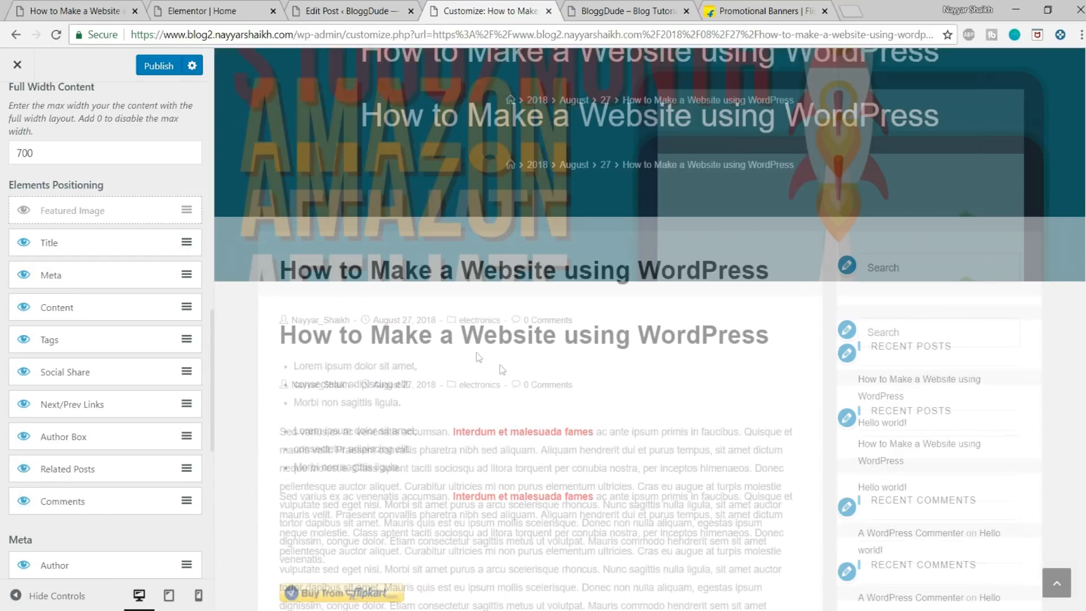
scroll(492, 407, down, 7)
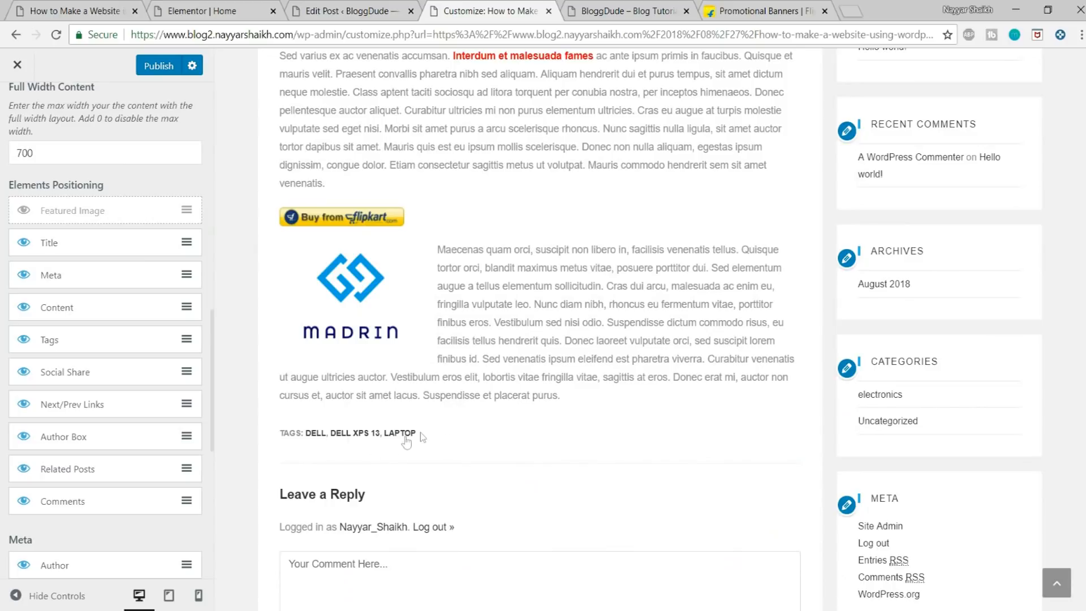
drag(437, 434, 269, 435)
click(329, 457)
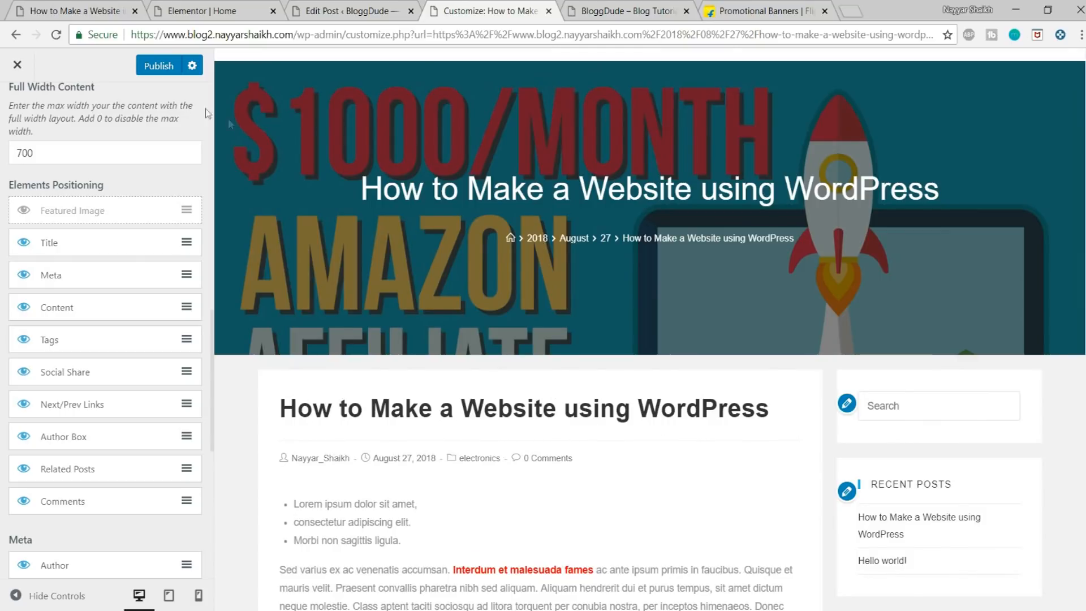
click(155, 74)
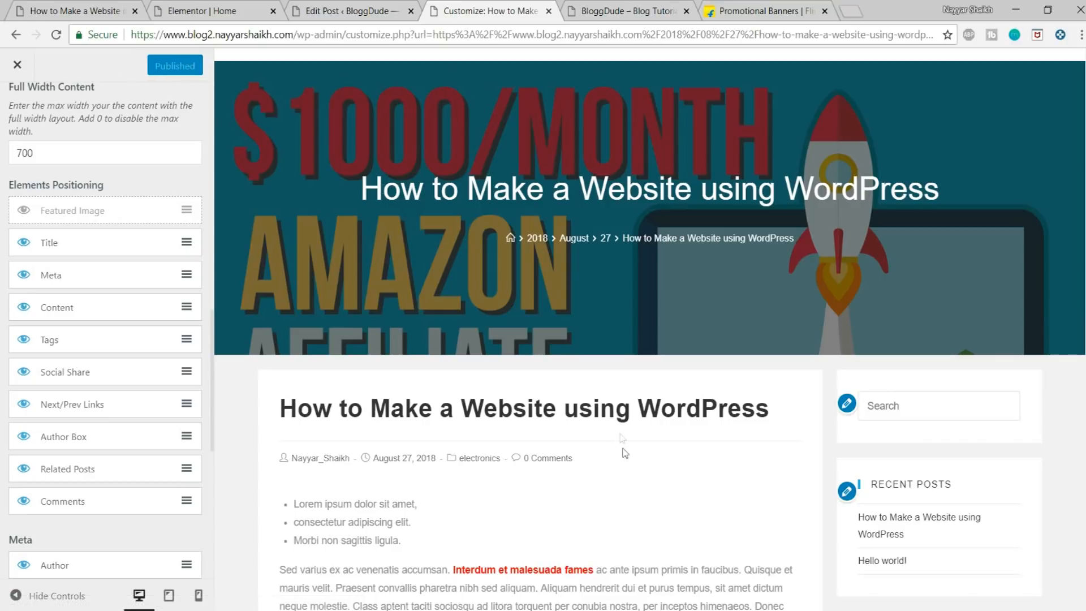
Step: Review the whole post in the preview and compare its fonts and layout with the demo site's post
scroll(623, 454, down, 10)
scroll(623, 447, up, 5)
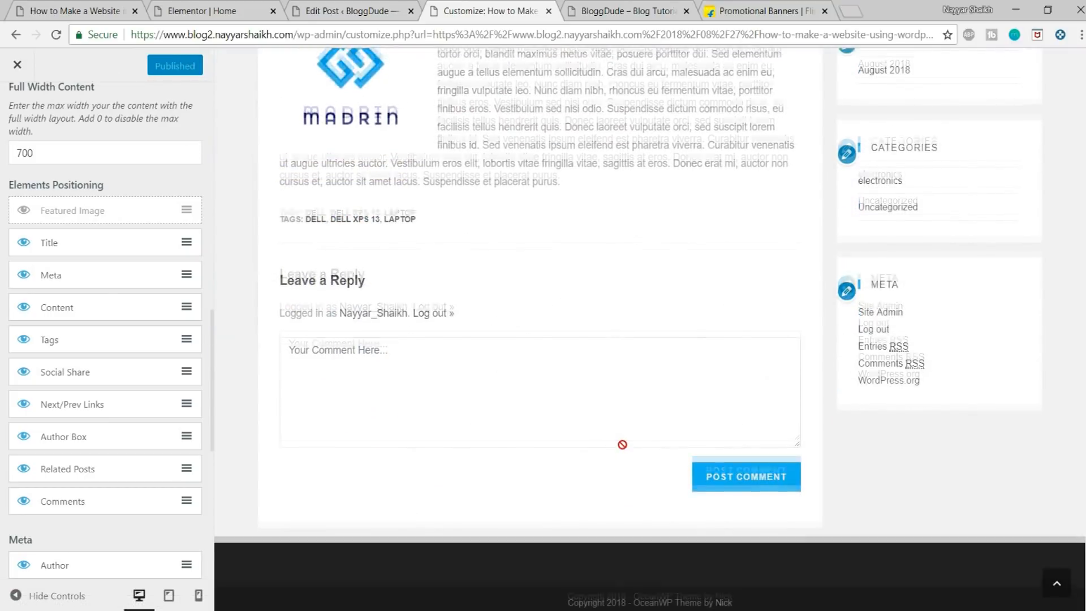
scroll(623, 450, up, 5)
scroll(622, 449, down, 4)
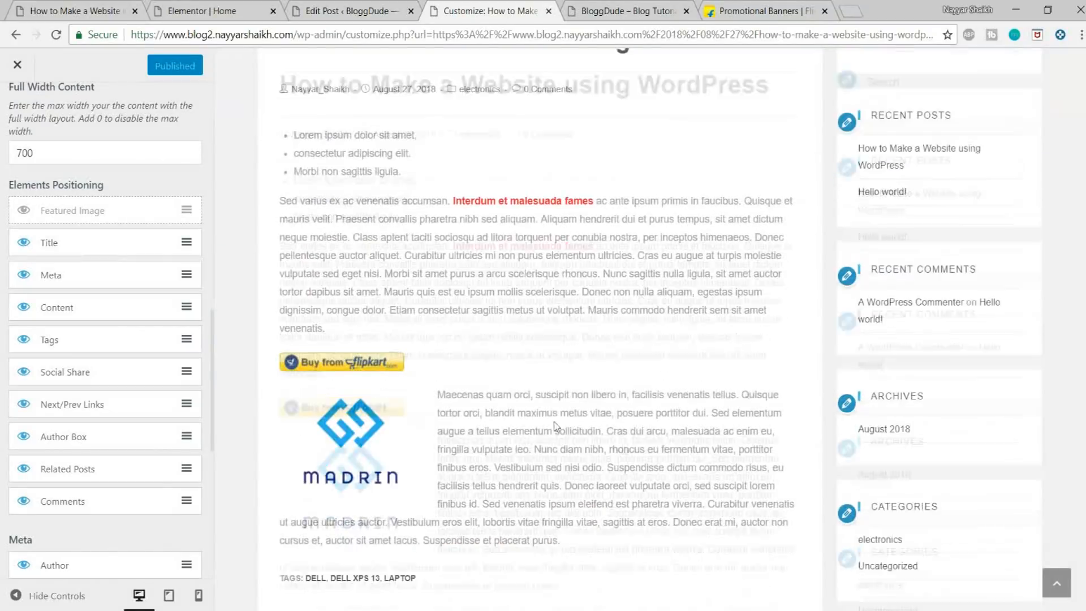
scroll(448, 353, up, 1)
scroll(384, 237, up, 1)
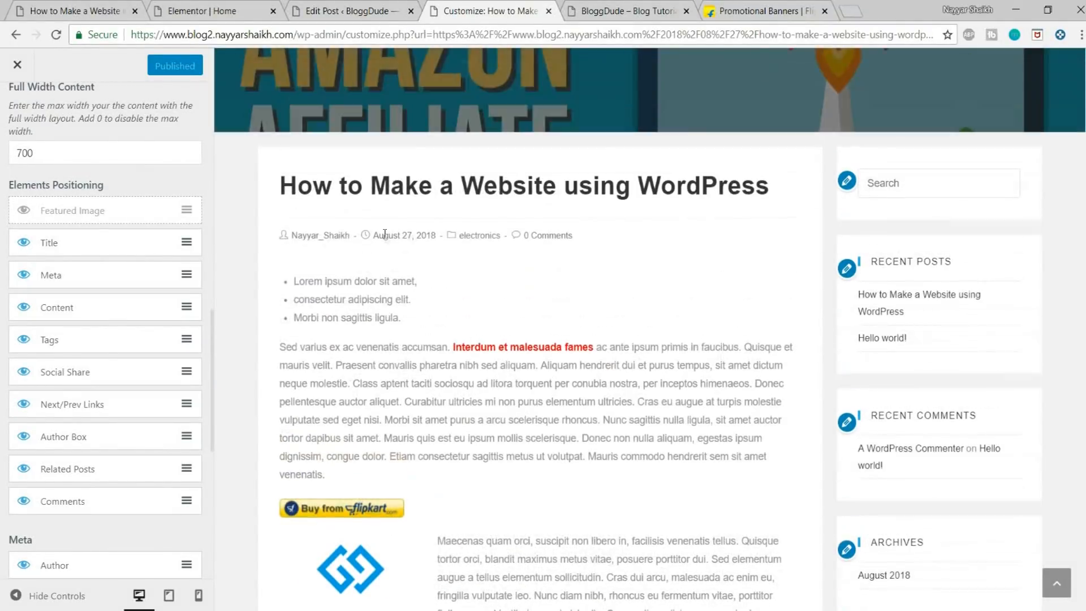
click(107, 7)
scroll(259, 169, down, 4)
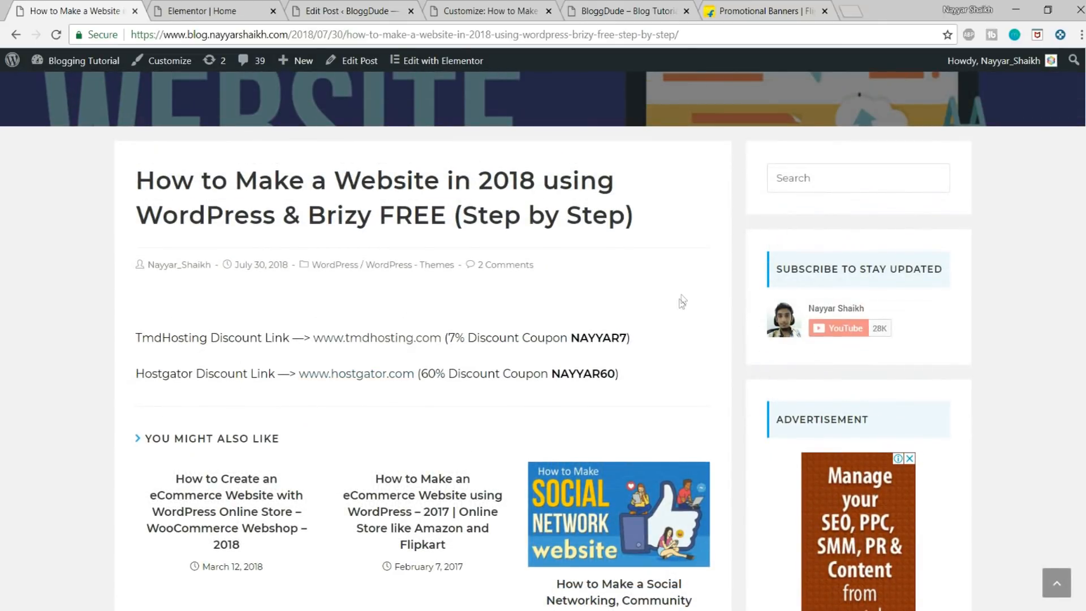
click(459, 6)
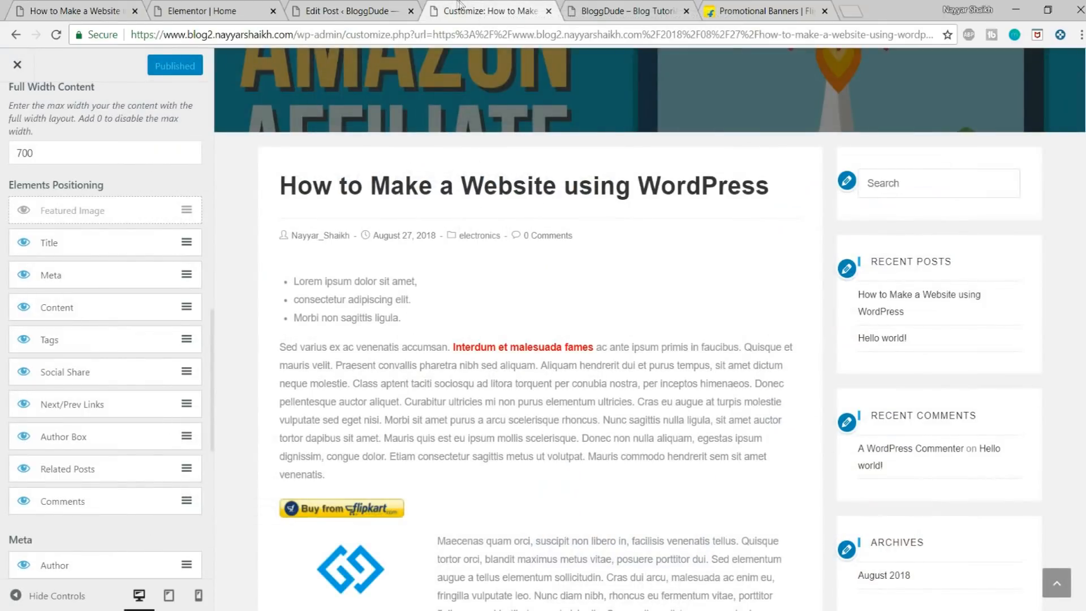
Step: Set the font family of the site's Body typography to Montserrat and check the post title in the preview
scroll(134, 198, up, 10)
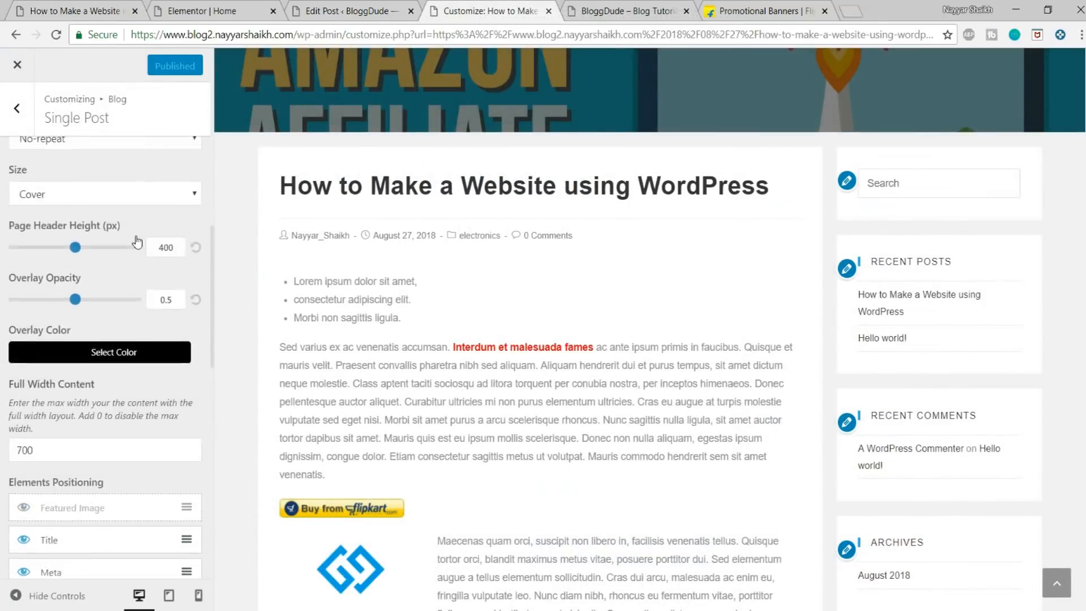
click(14, 117)
click(15, 113)
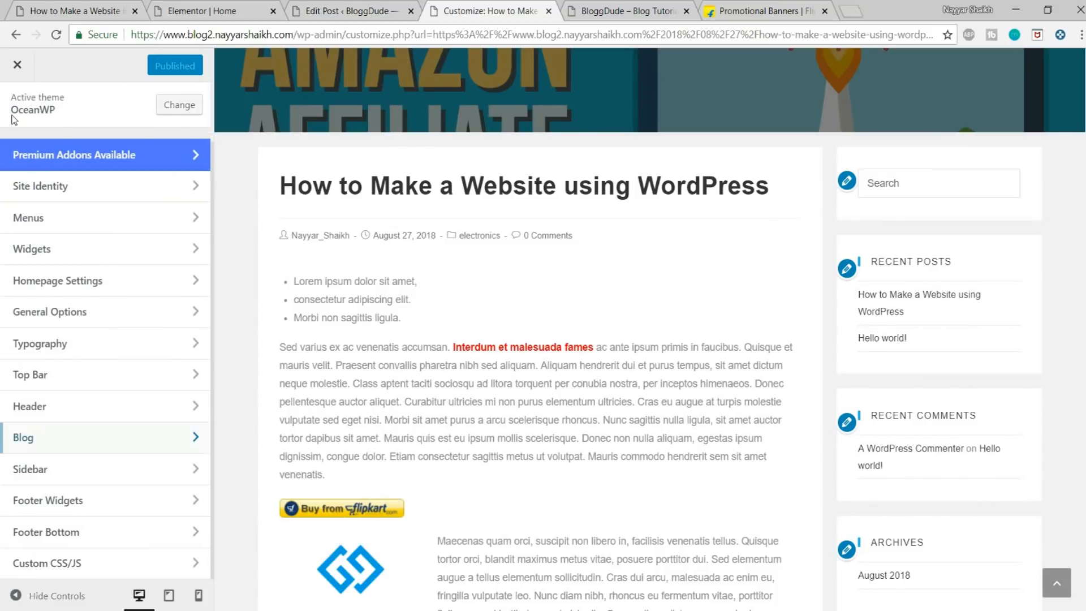
click(69, 352)
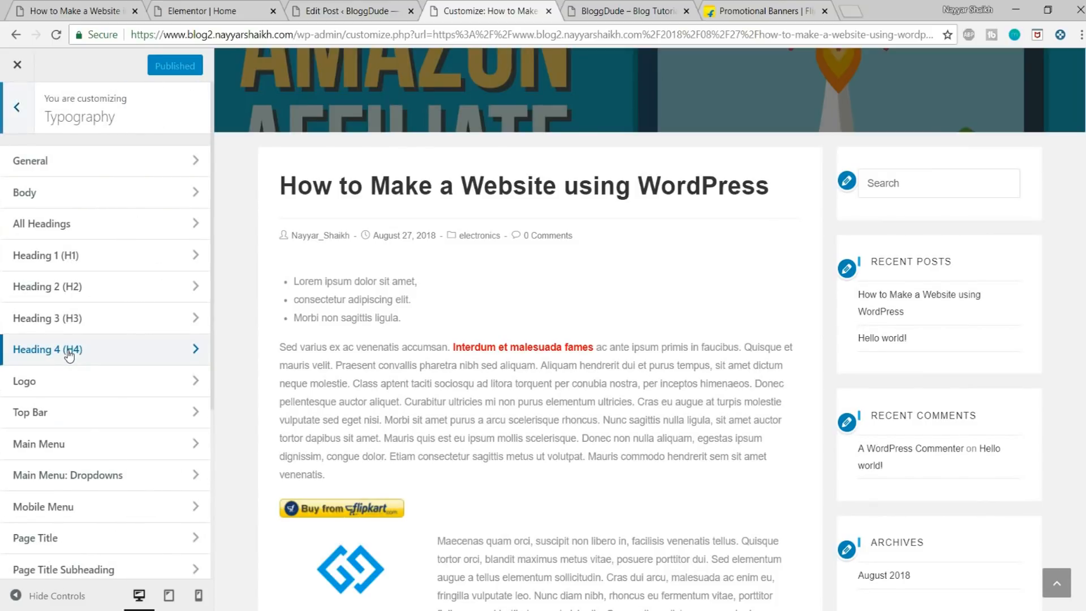
scroll(79, 435, down, 3)
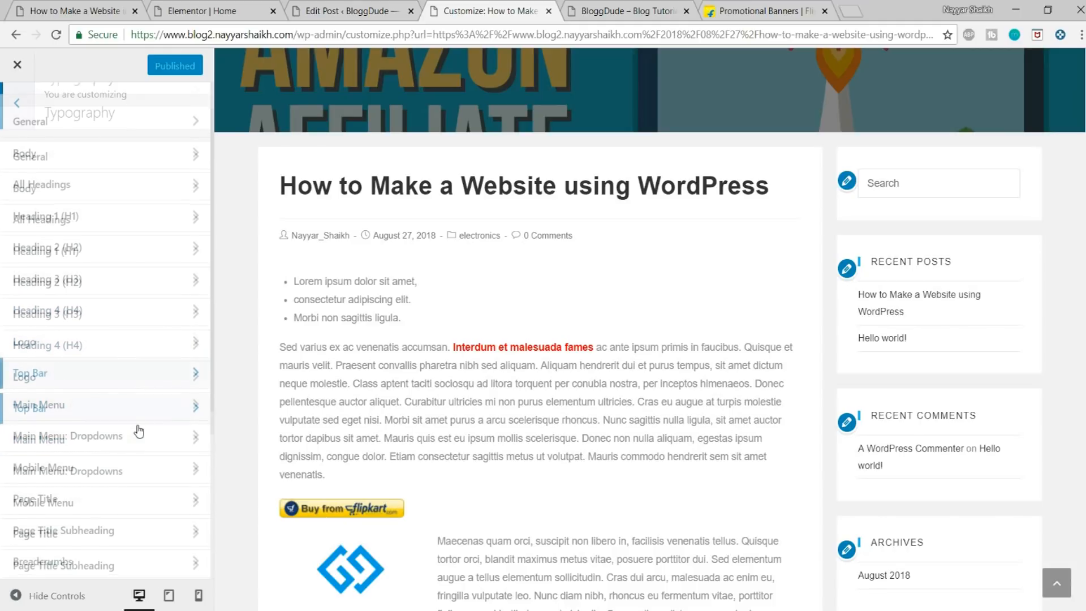
scroll(85, 373, up, 3)
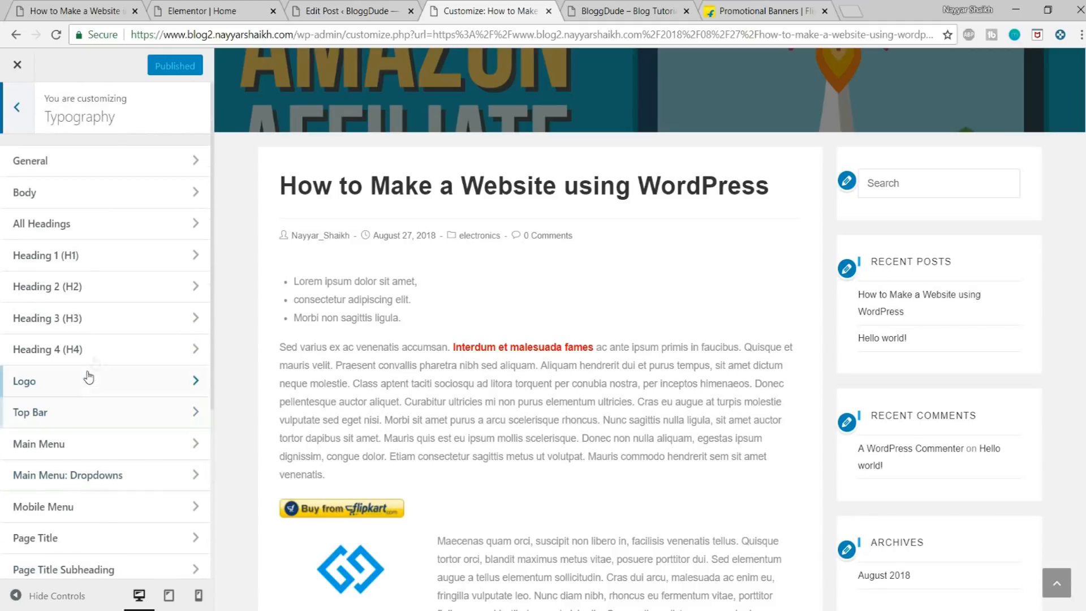
click(67, 205)
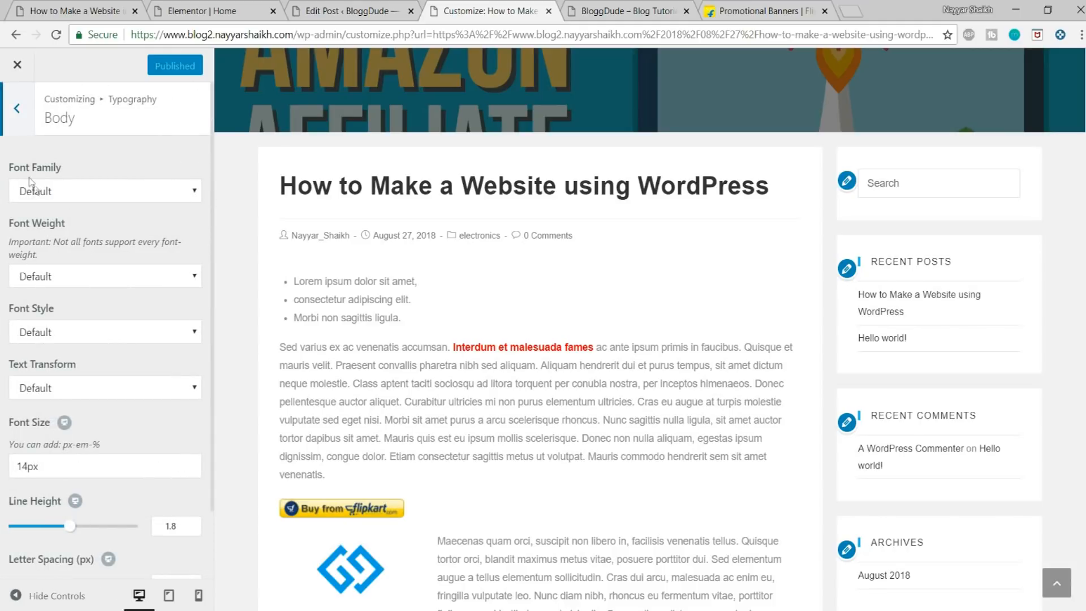
click(105, 192)
text(monts)
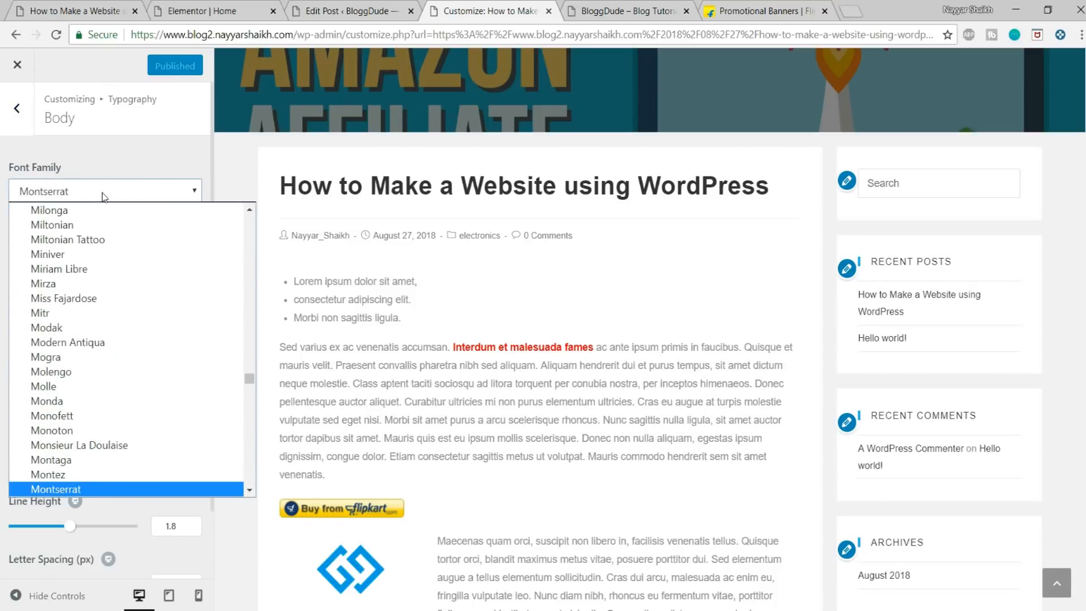
click(71, 489)
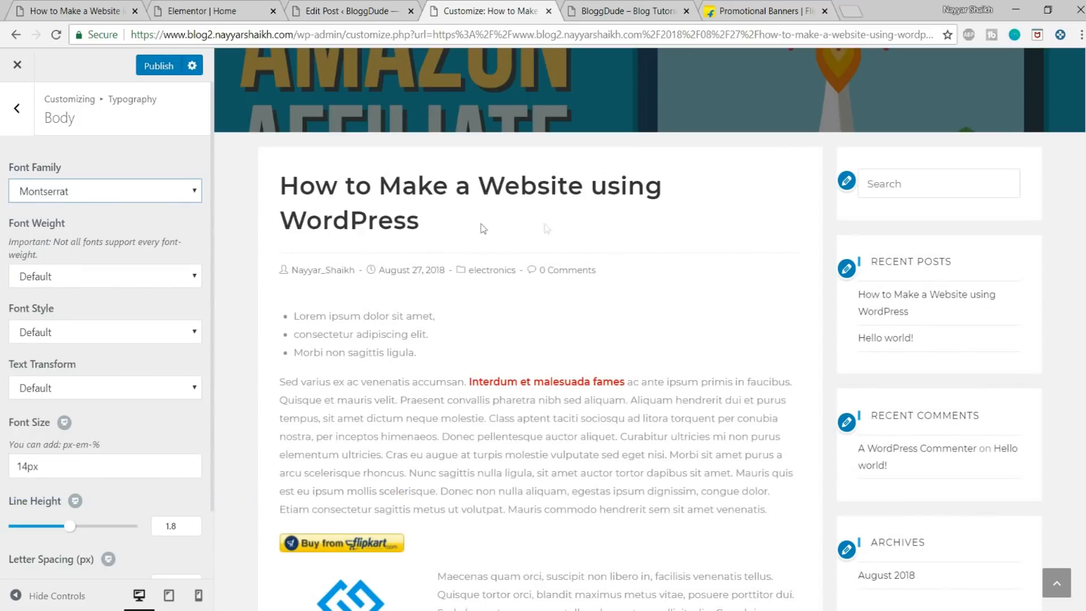
drag(418, 228, 288, 174)
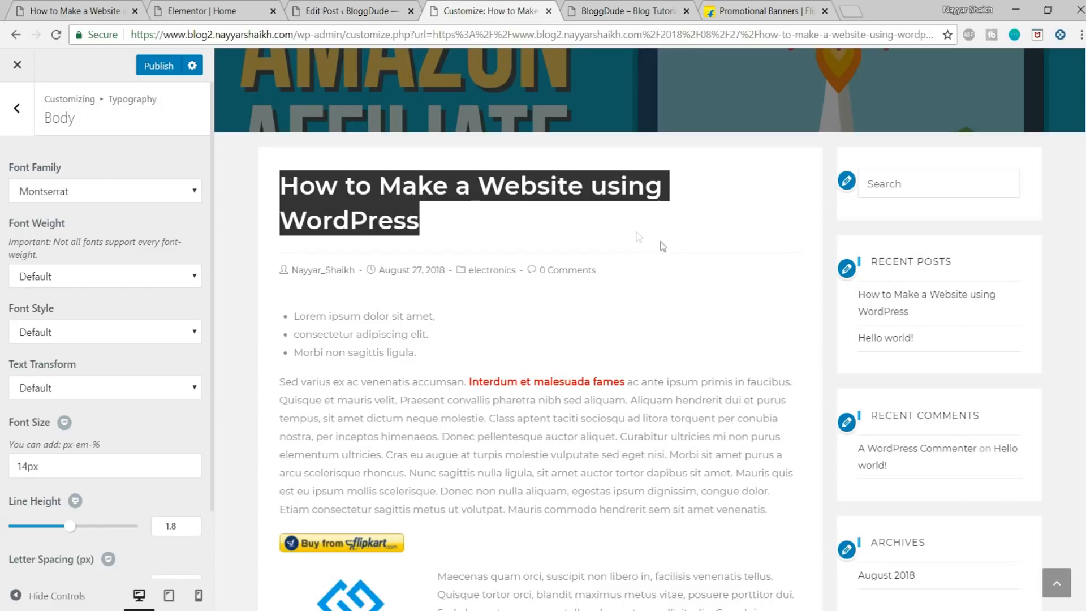
click(680, 269)
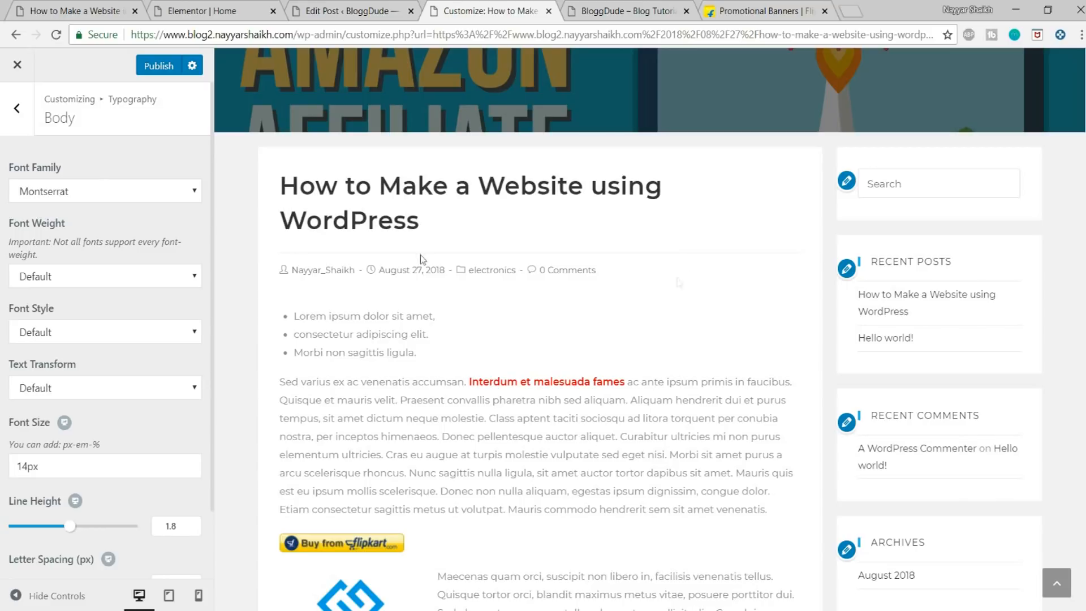
Step: Check the post's paragraph text in the preview and set the Body font color to black (#000000)
scroll(187, 282, down, 2)
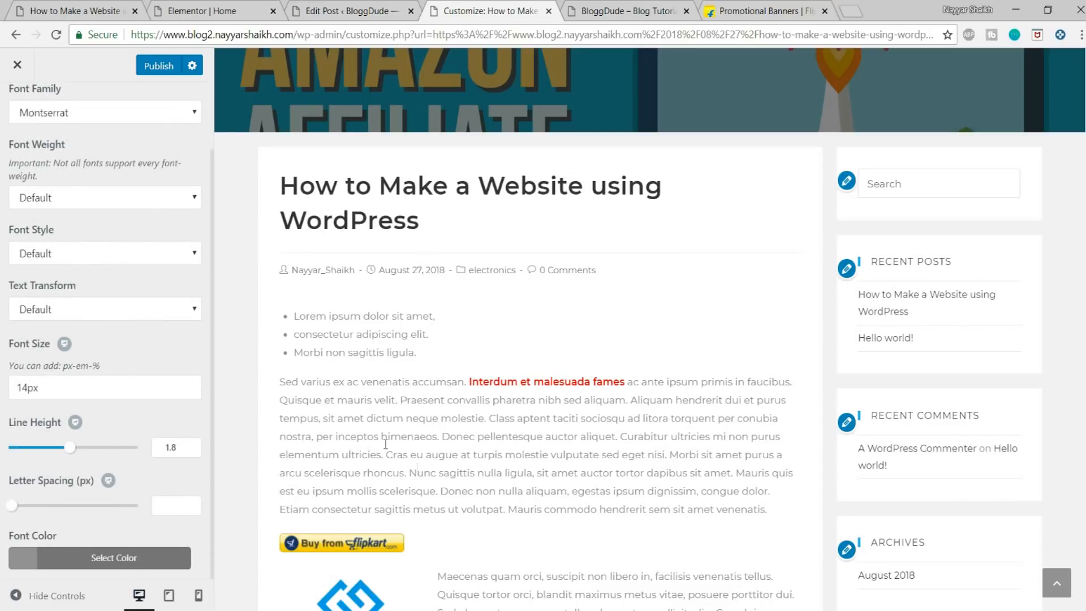
drag(315, 414, 421, 446)
click(420, 447)
scroll(473, 412, down, 2)
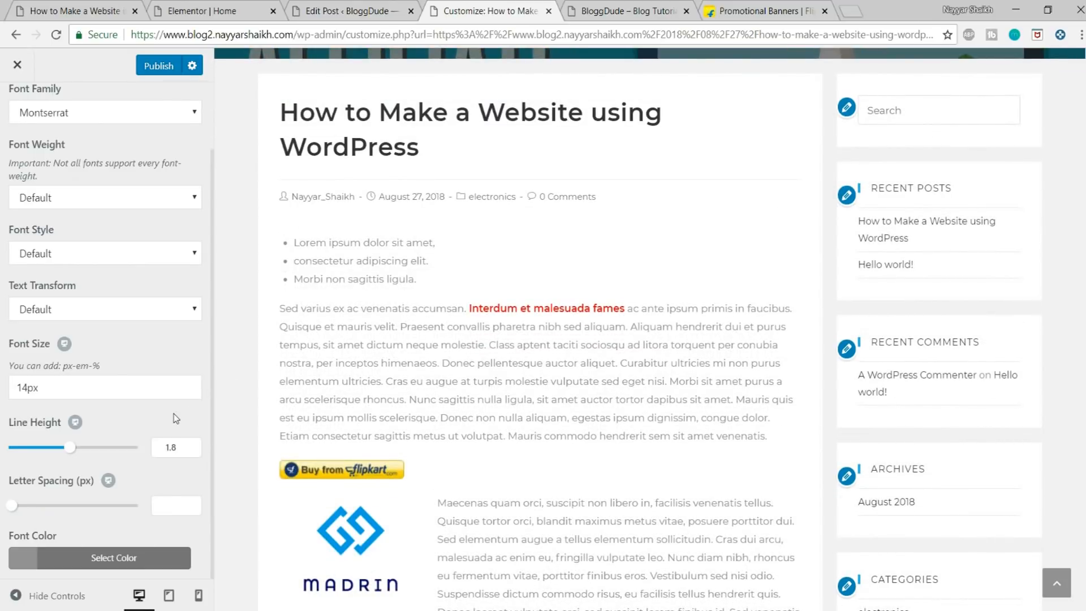
click(135, 561)
click(23, 530)
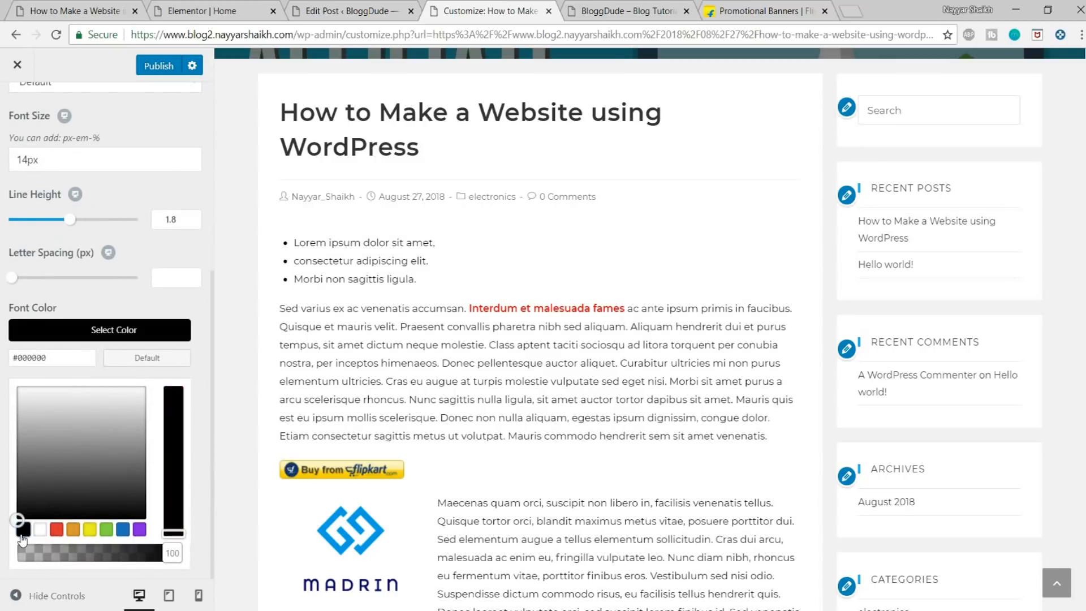
click(143, 334)
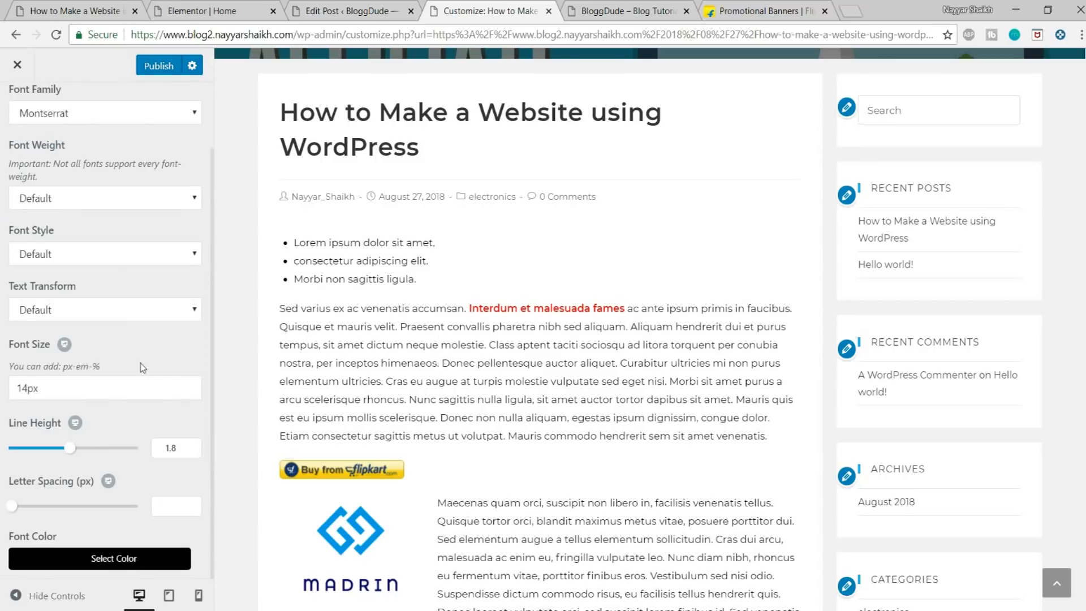
Step: Set the Body font size to 16px, check the post text in the preview and publish the typography changes
click(25, 389)
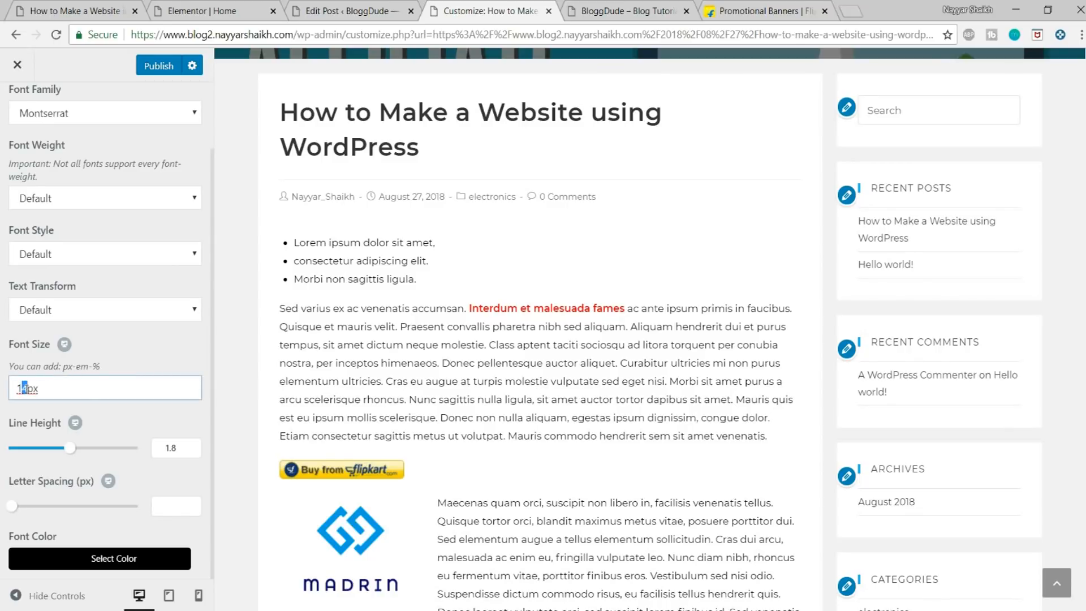
text(6)
scroll(669, 337, down, 5)
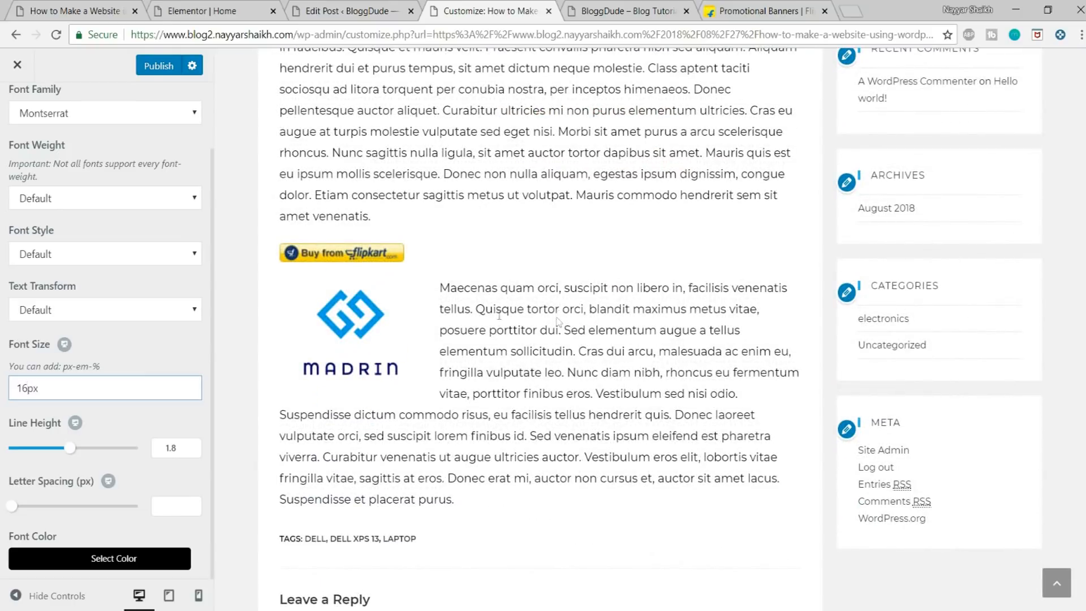
scroll(595, 346, down, 5)
scroll(620, 379, up, 15)
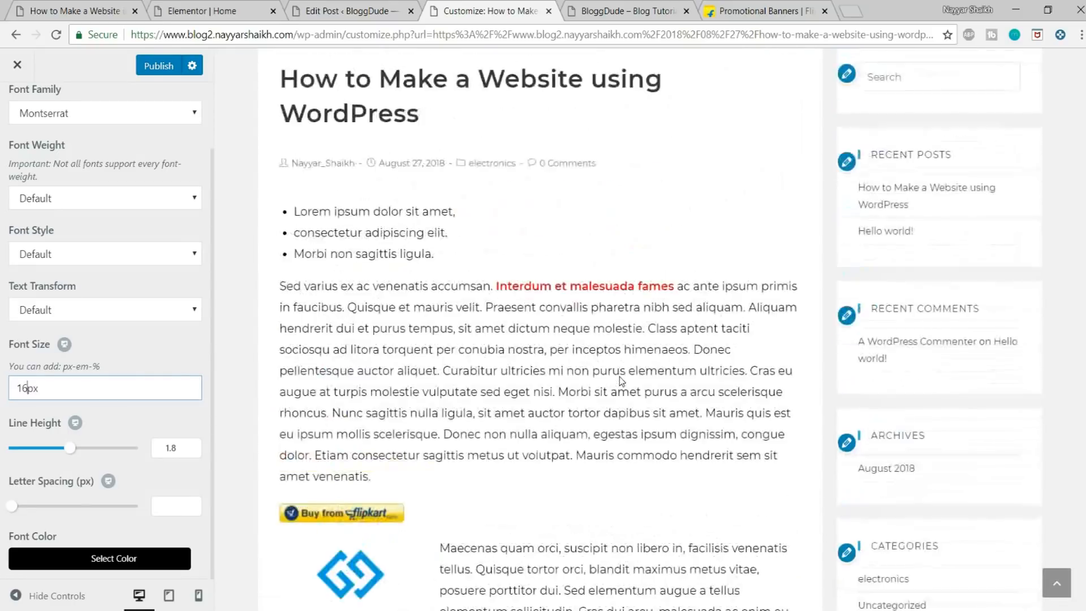
scroll(619, 377, down, 3)
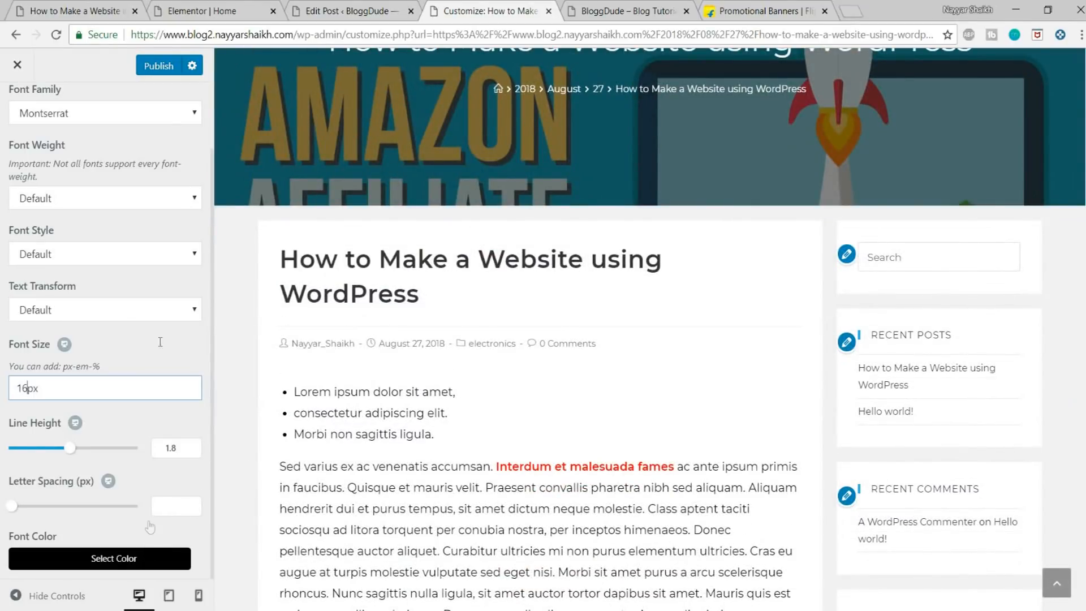
click(148, 67)
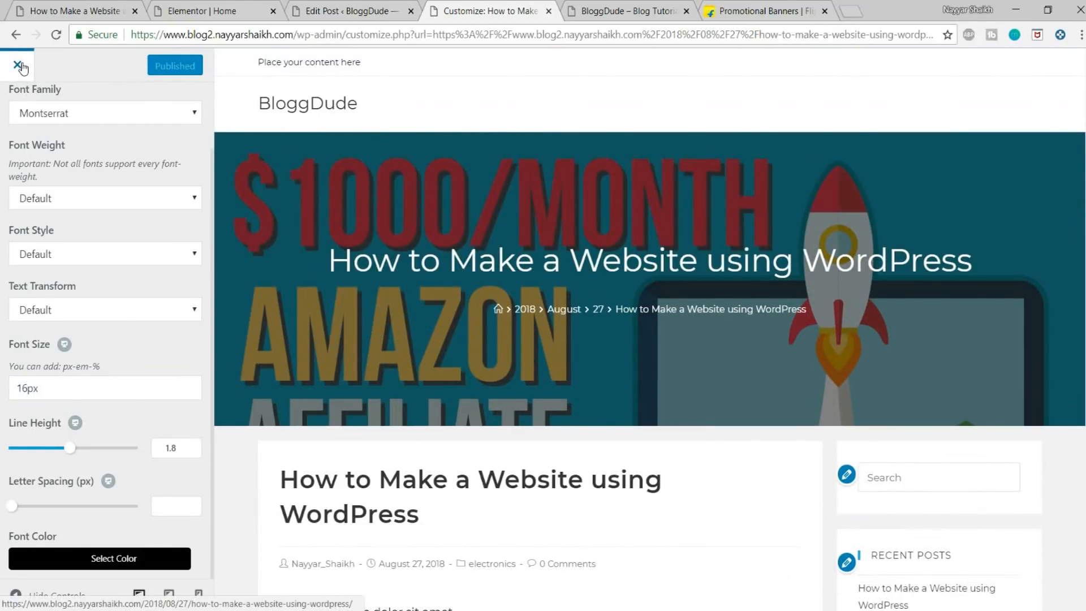
Step: Close the site customizer and review the live post's title and body text with the new typography
click(17, 64)
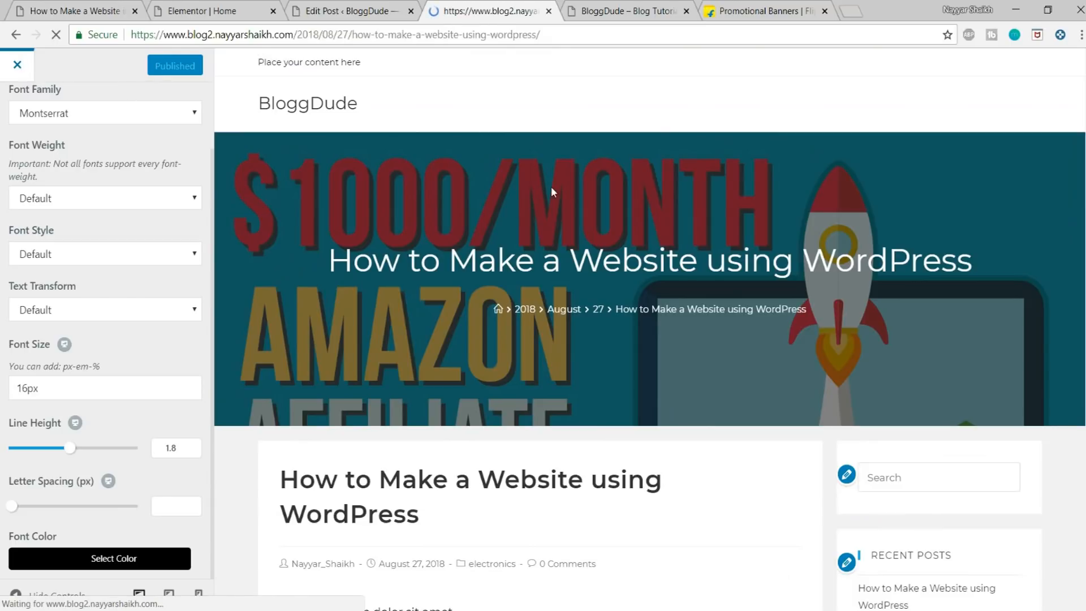
scroll(575, 389, down, 15)
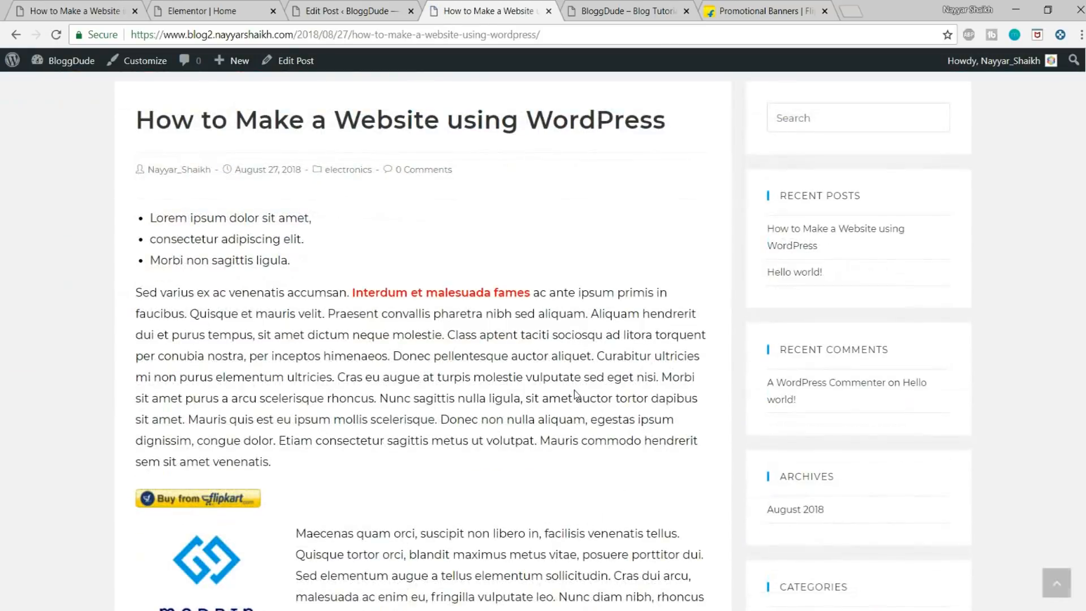
scroll(574, 394, up, 15)
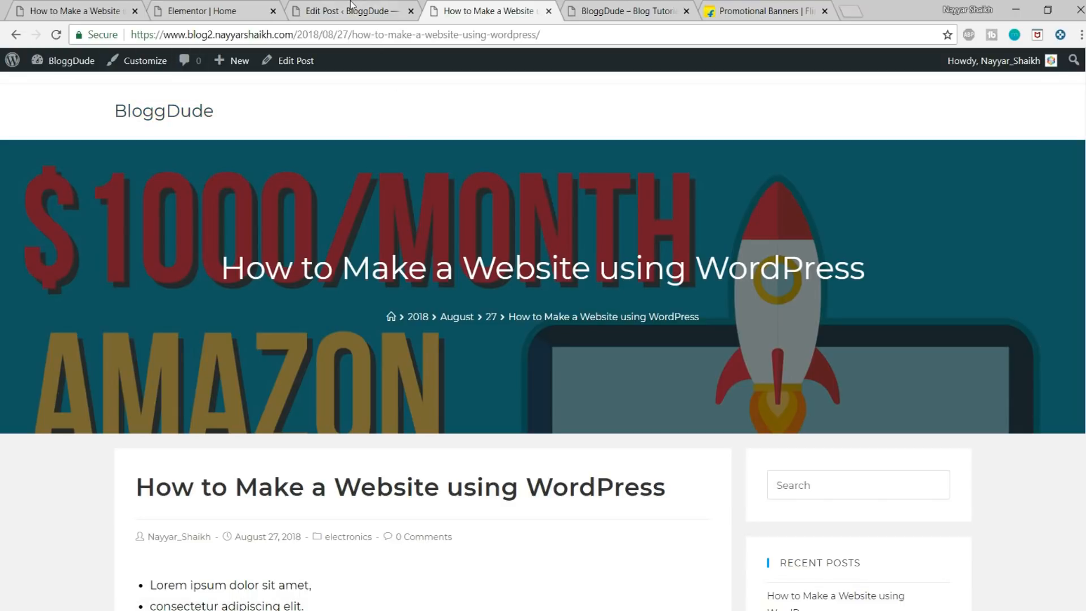
Step: Add a Posts widget below the Recent Videos heading on the home page in Elementor and set its skin to Cards
click(199, 11)
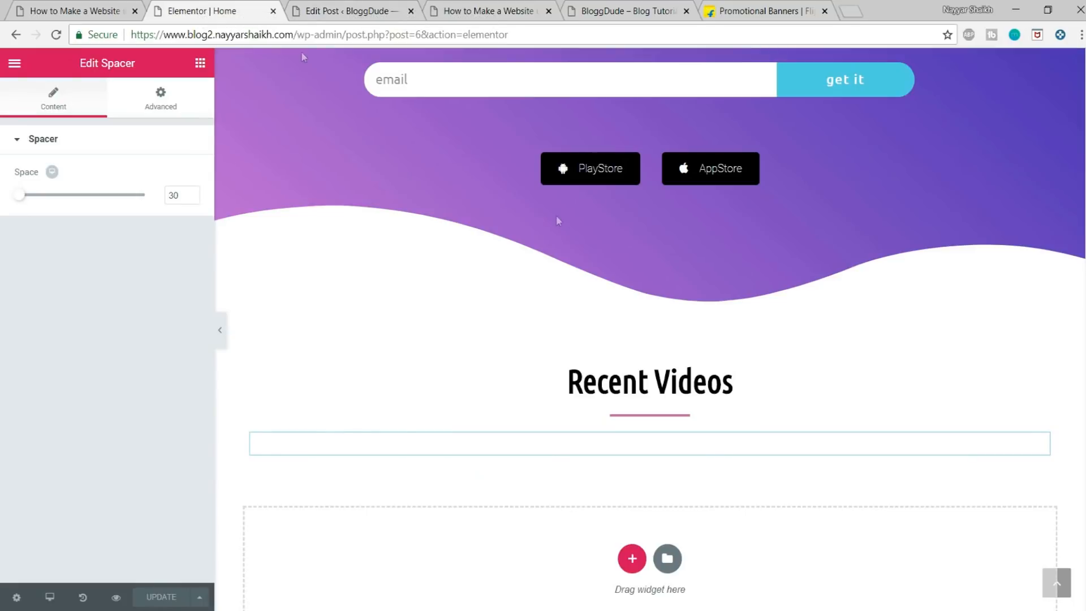
click(204, 61)
scroll(155, 249, down, 5)
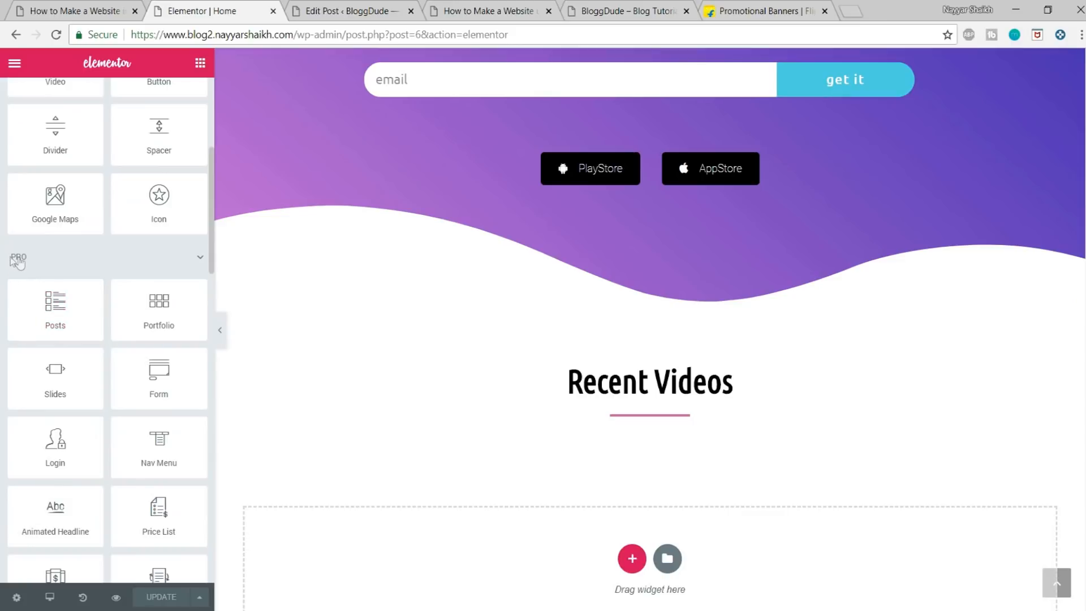
click(35, 263)
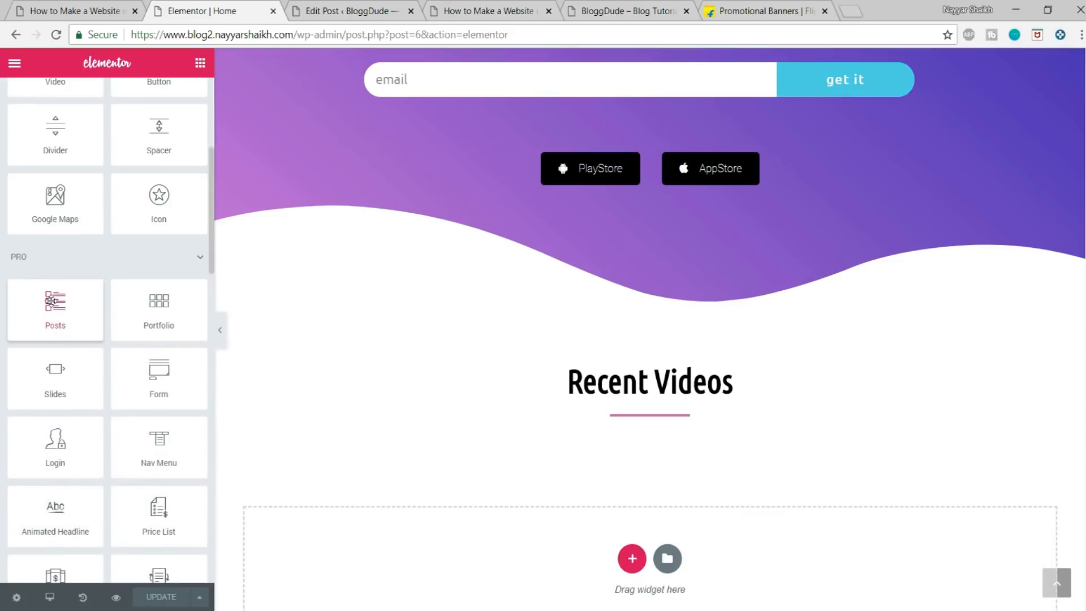
drag(50, 299, 749, 443)
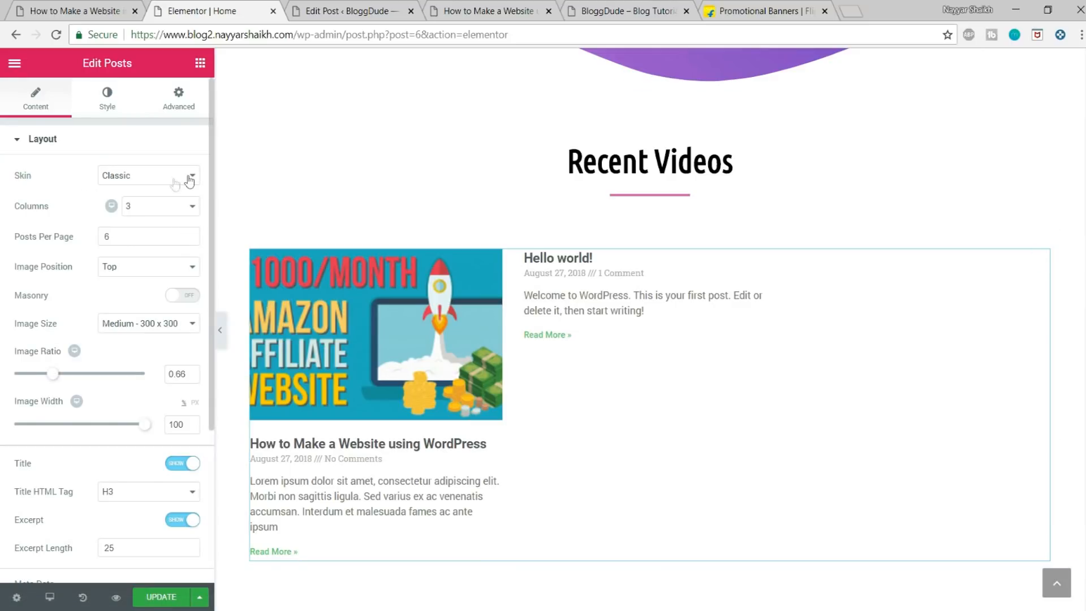
click(168, 176)
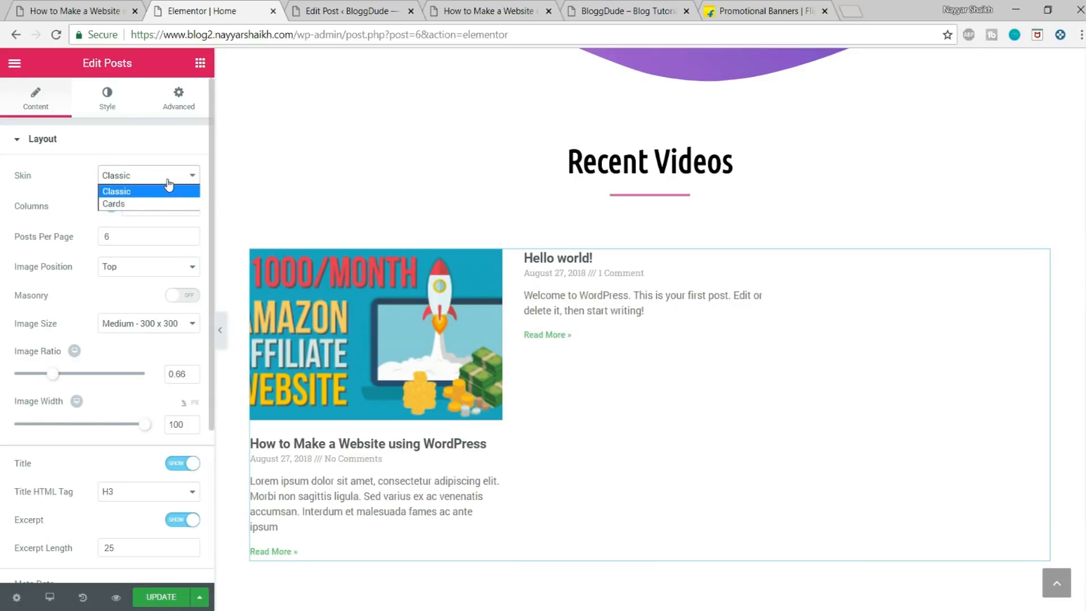
click(146, 204)
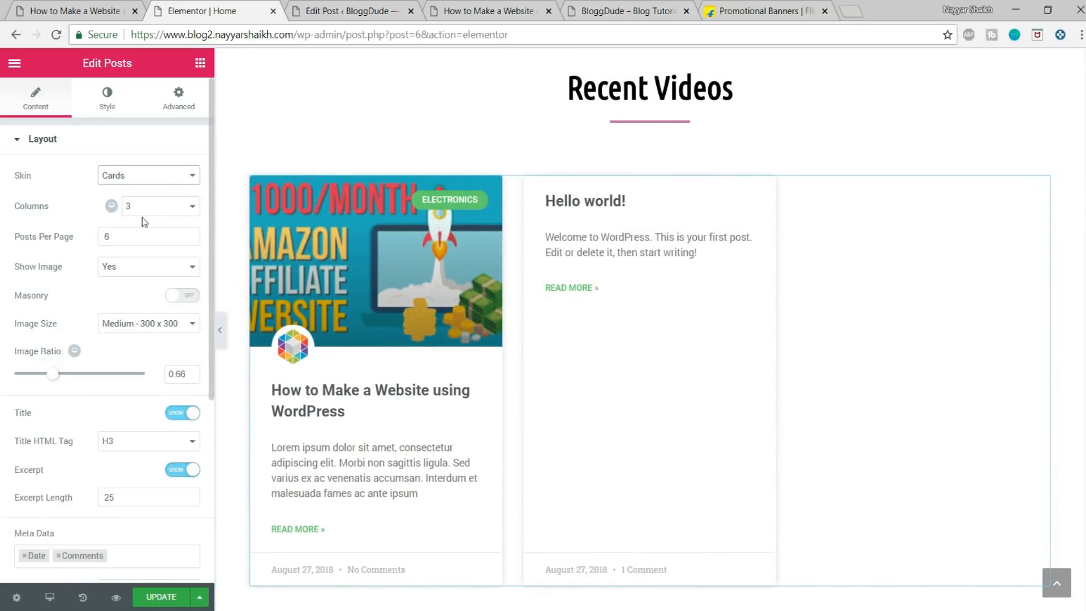
Step: Examine the post cards on the demo site's home page and compare them with the new Posts widget in Elementor
click(77, 13)
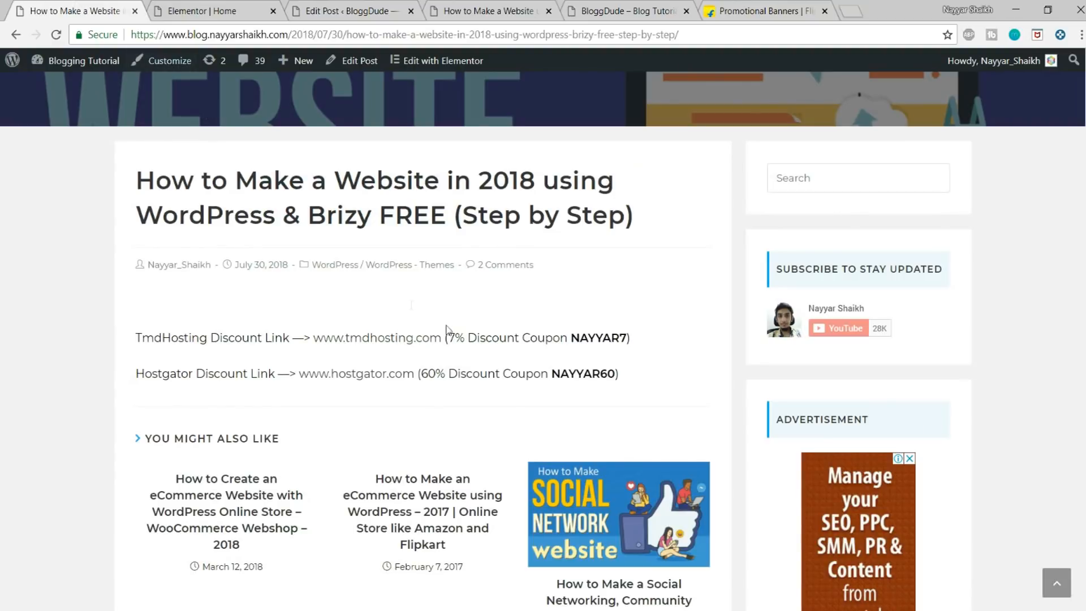
scroll(385, 242, up, 5)
click(177, 115)
scroll(274, 245, down, 10)
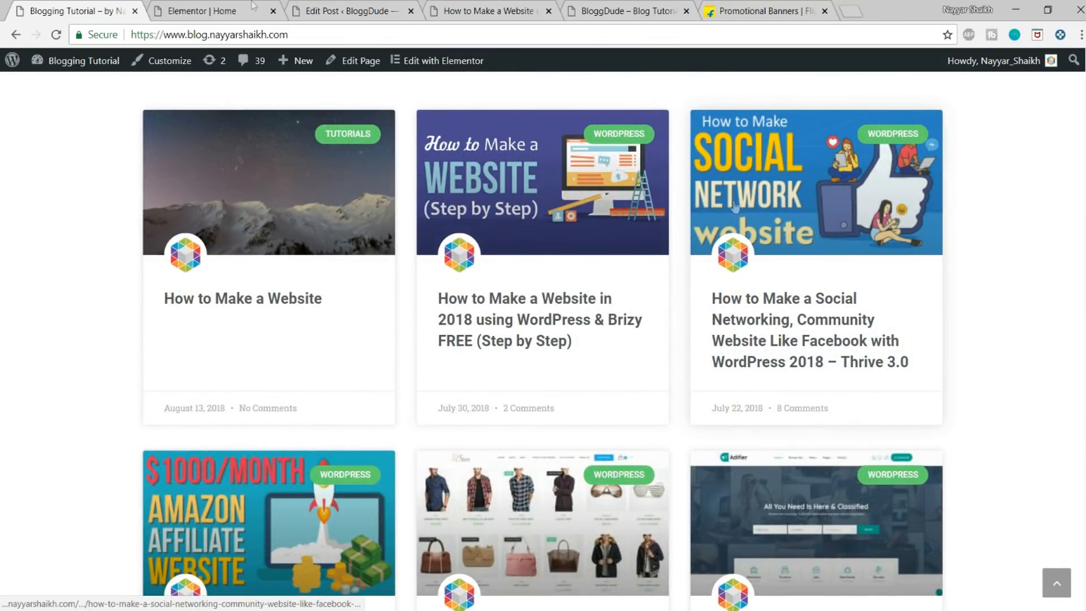
click(217, 8)
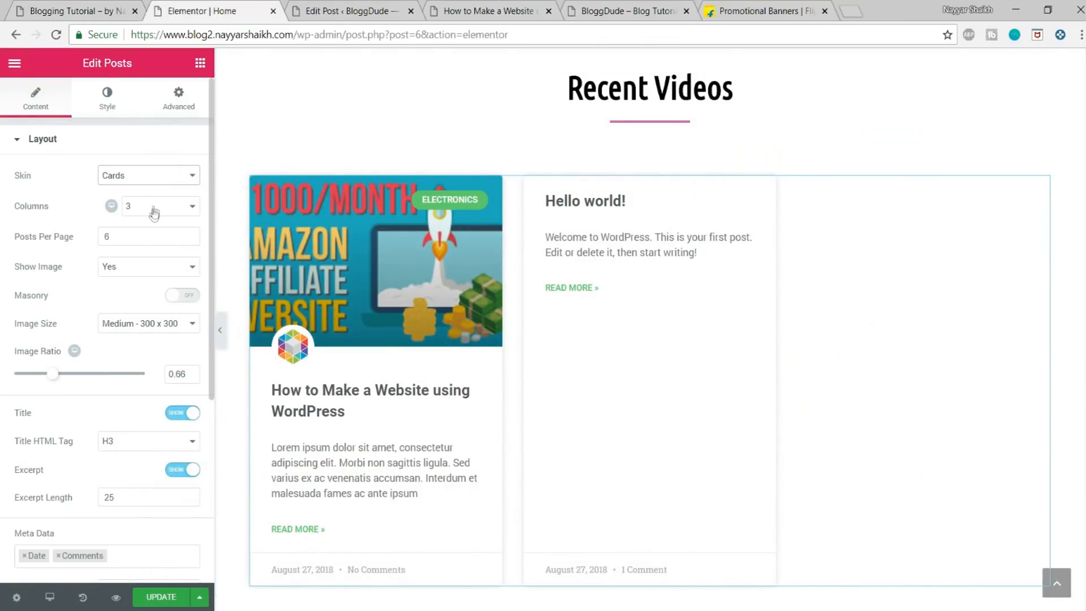
click(63, 10)
scroll(298, 382, down, 5)
scroll(298, 383, up, 4)
click(217, 8)
Step: Keep the Posts widget's image size at Medium - 300 x 300 and set its image ratio to 0.56
click(140, 330)
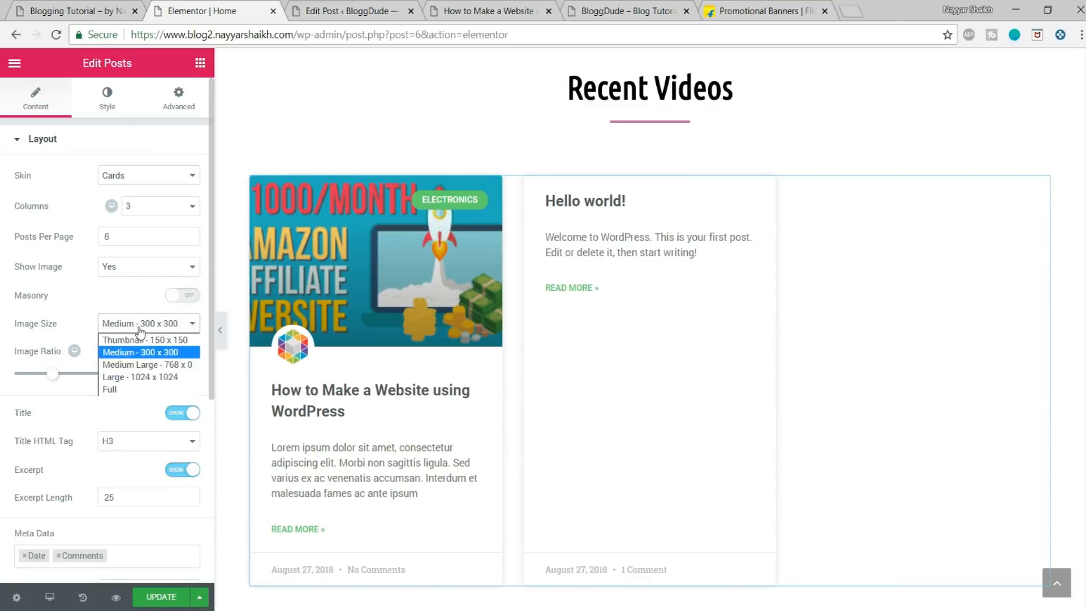
click(160, 353)
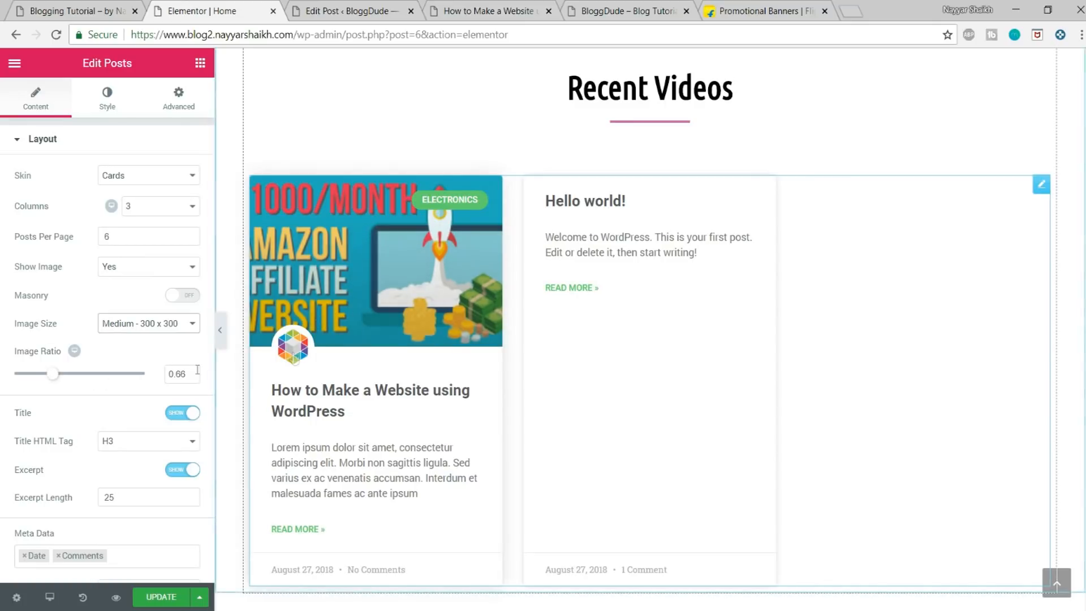
drag(188, 375, 162, 375)
drag(57, 377, 48, 378)
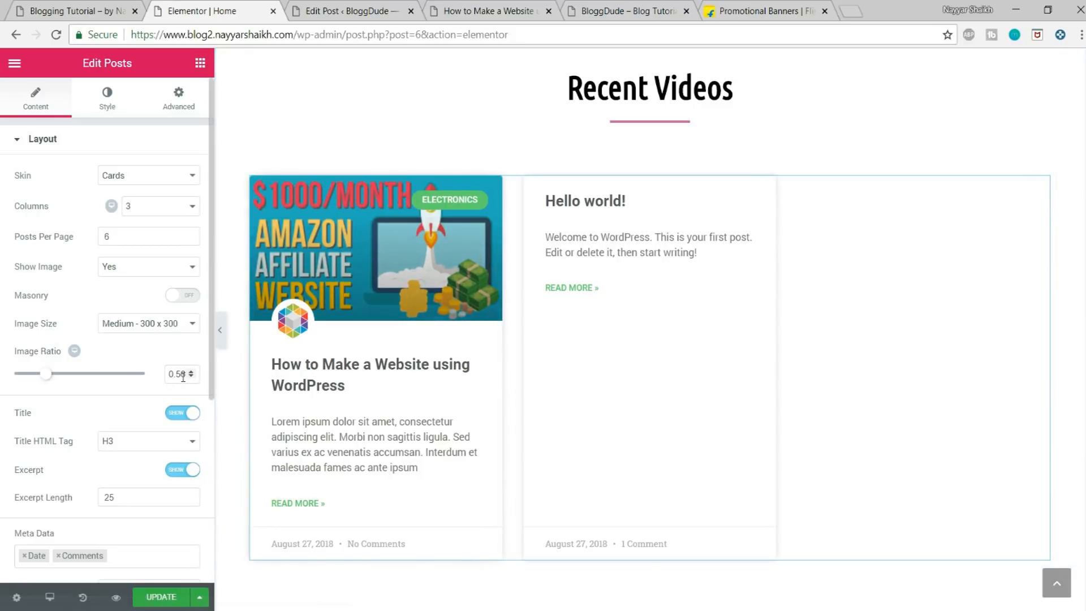
drag(185, 373, 178, 373)
click(139, 395)
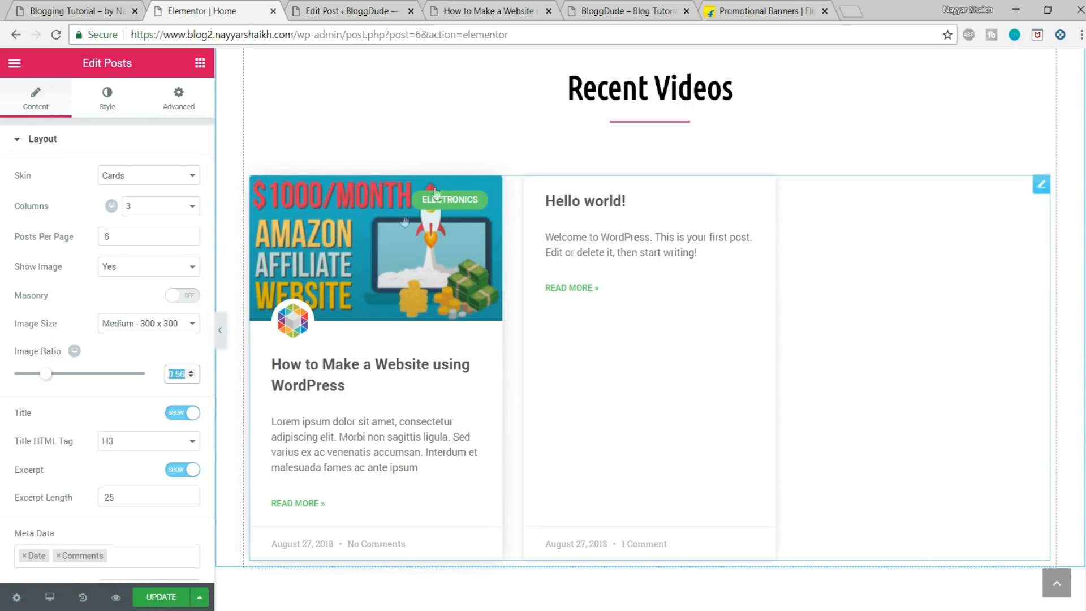
Step: Hide the excerpt and the Read More link on the post cards and update the home page
scroll(203, 335, down, 2)
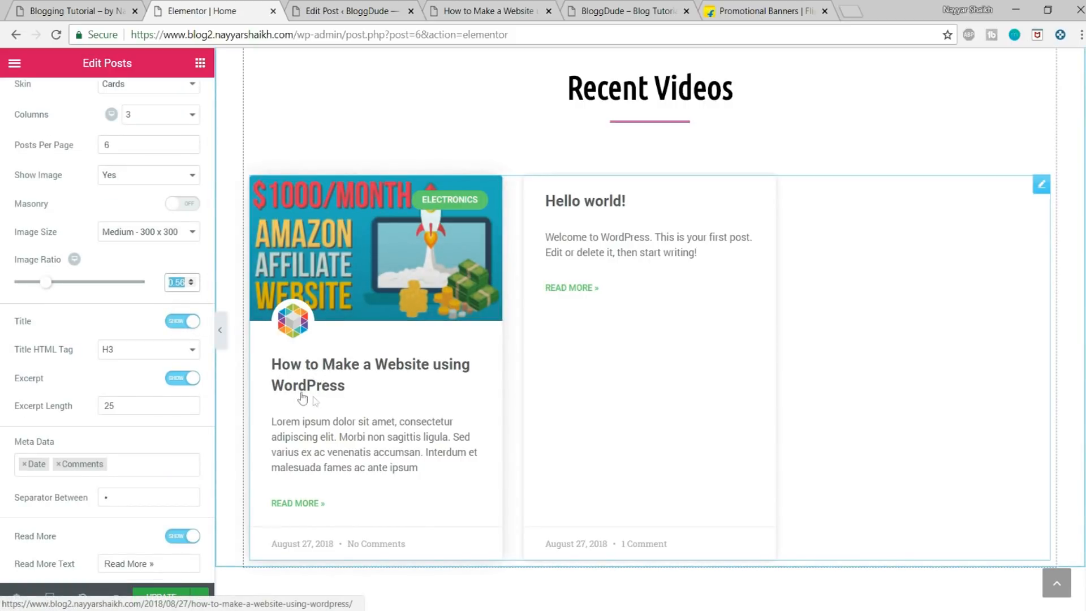
scroll(148, 388, down, 4)
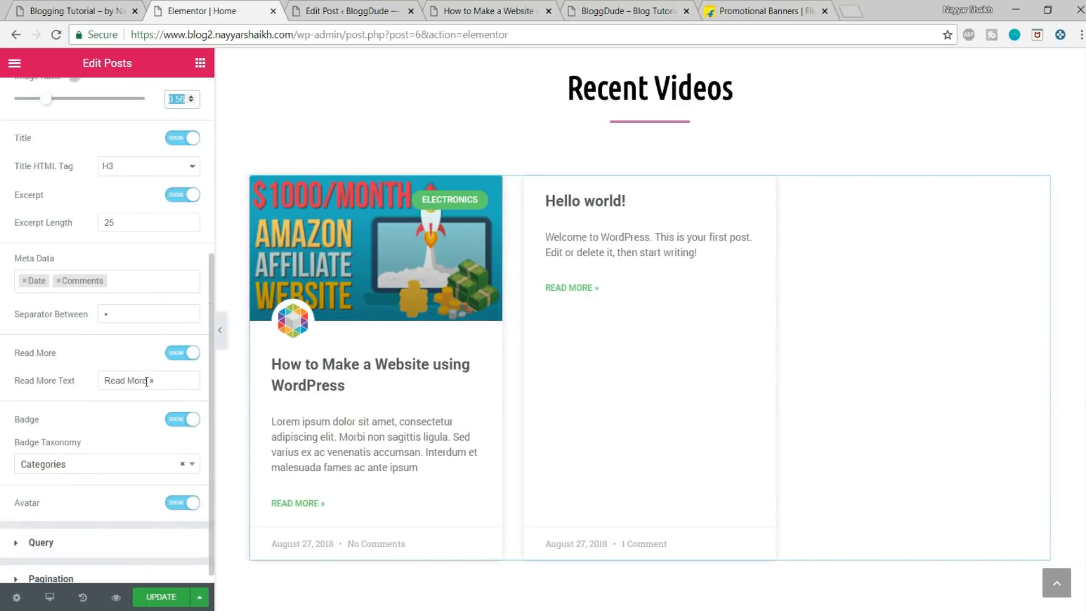
scroll(405, 460, up, 1)
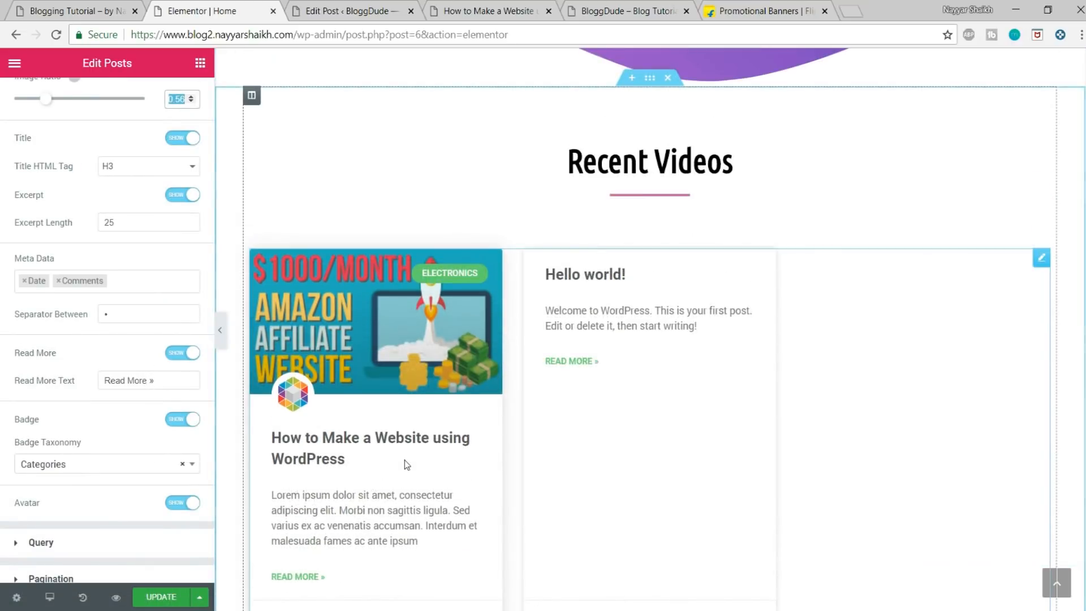
scroll(396, 464, down, 3)
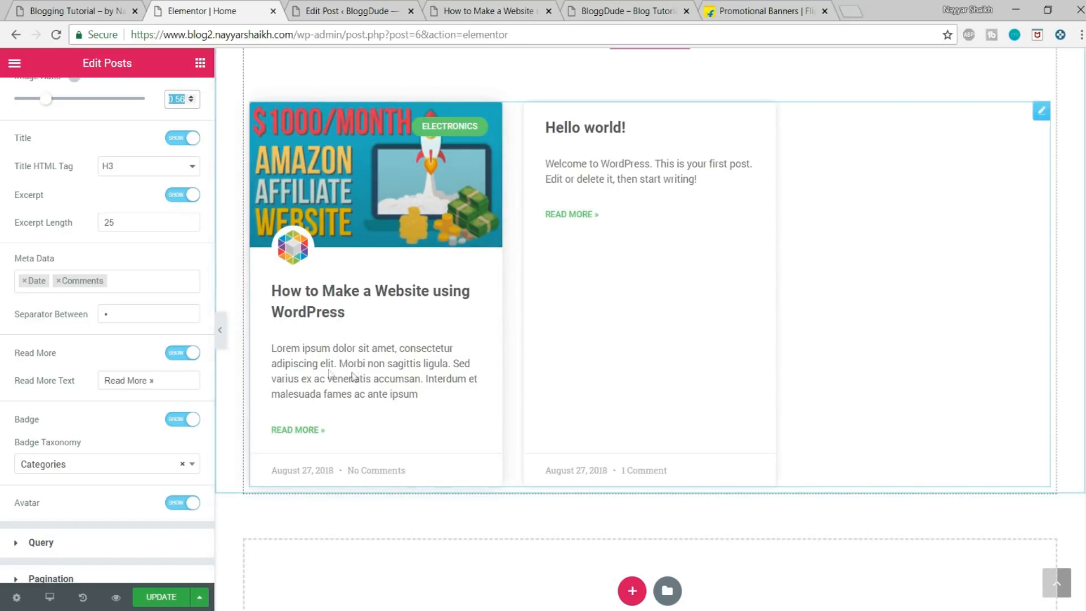
click(184, 195)
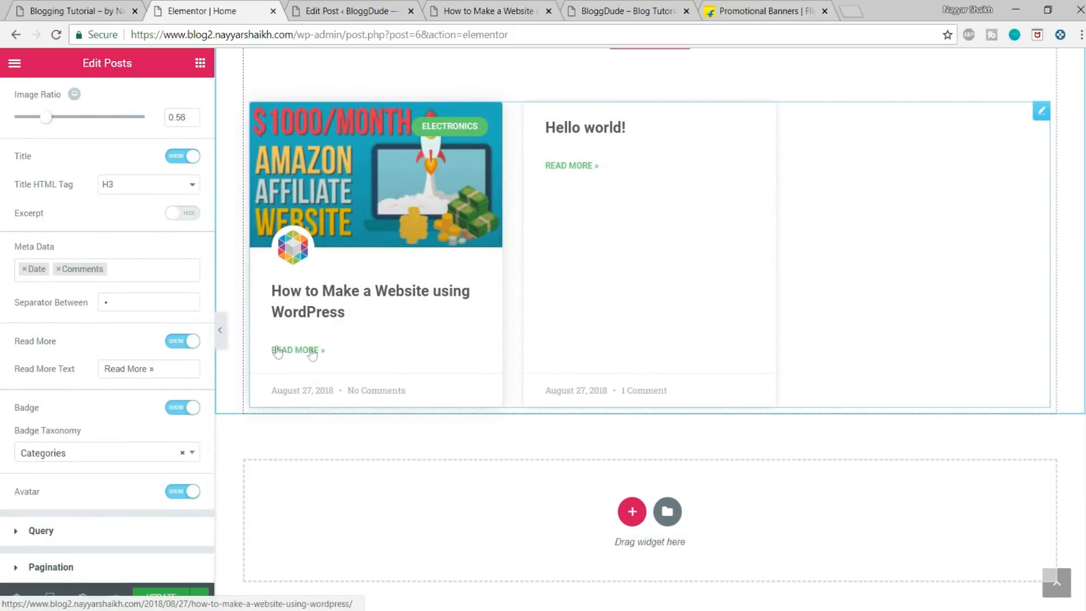
click(183, 341)
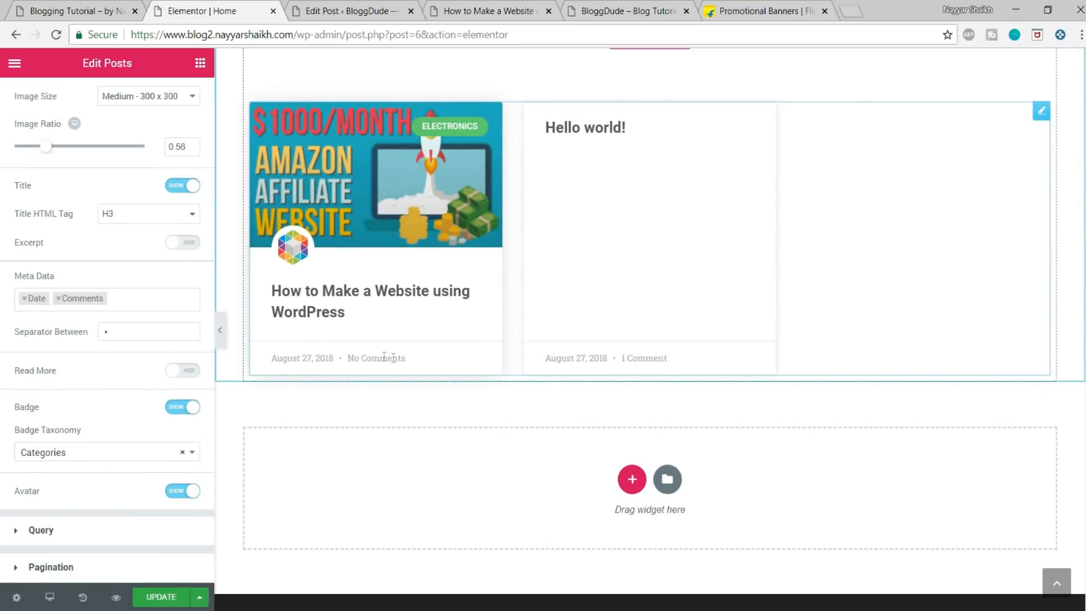
scroll(384, 357, up, 1)
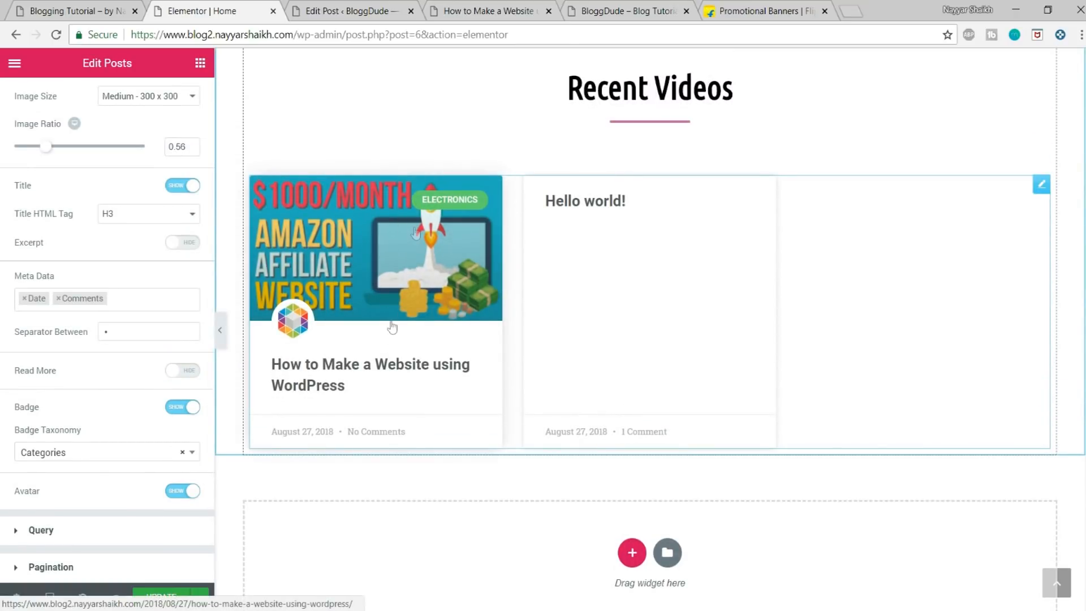
click(167, 596)
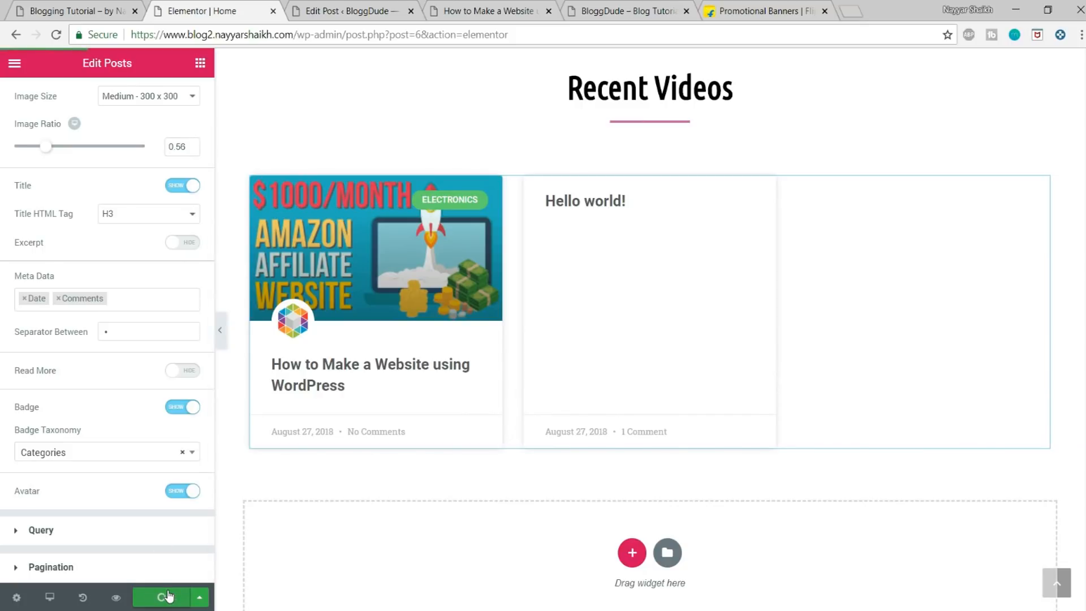
Step: Check the finished post cards, and examine the demo home page's post grid down to its All Posts button
scroll(585, 429, up, 1)
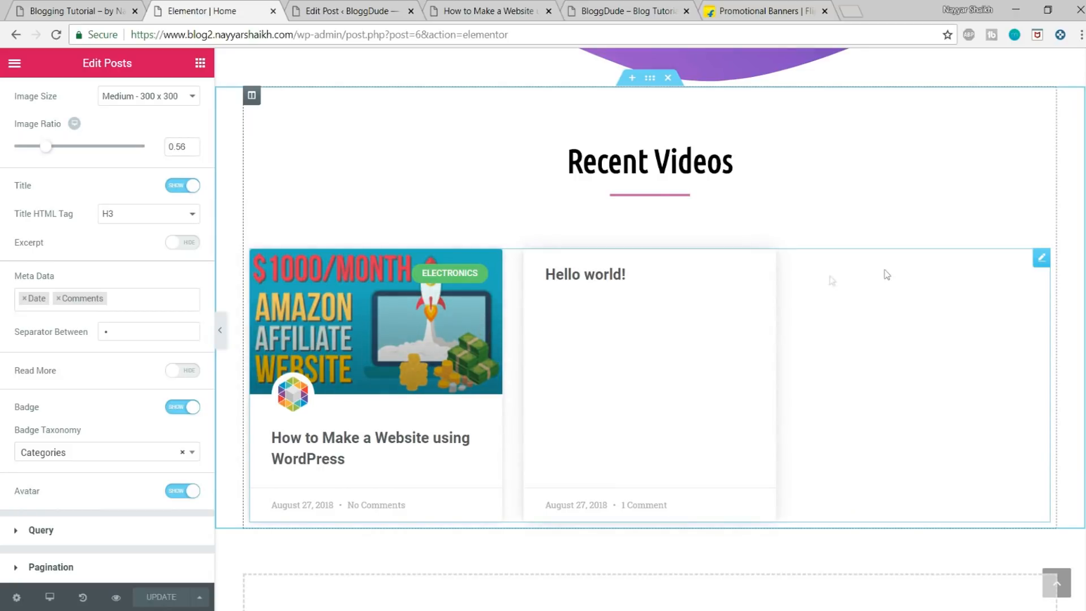
scroll(824, 345, down, 1)
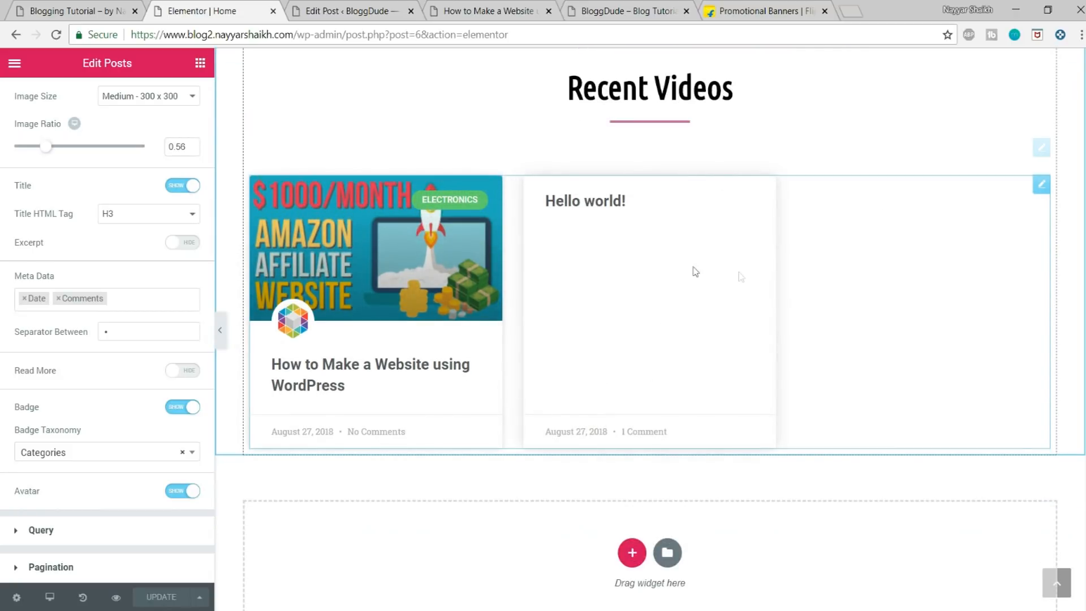
click(51, 7)
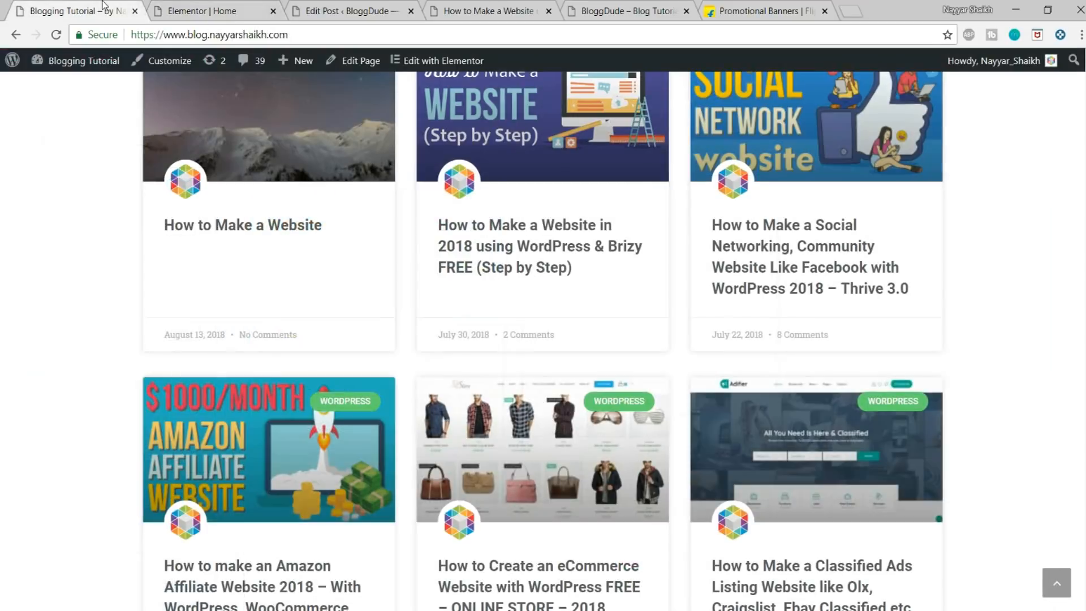
scroll(853, 285, down, 6)
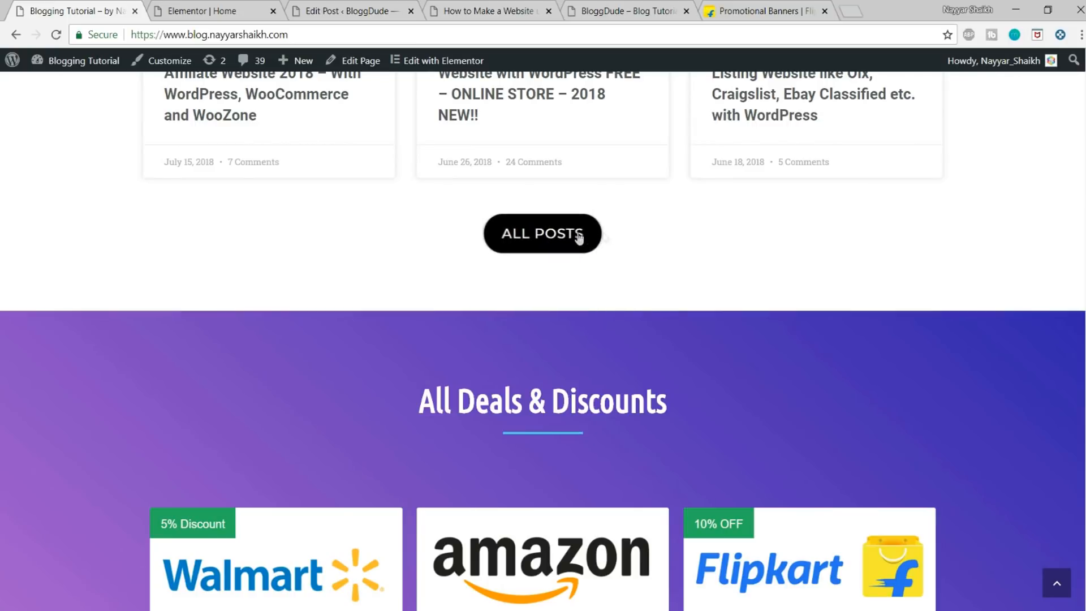
Step: Create a new WordPress page titled Blog in the site's dashboard and publish it
click(377, 7)
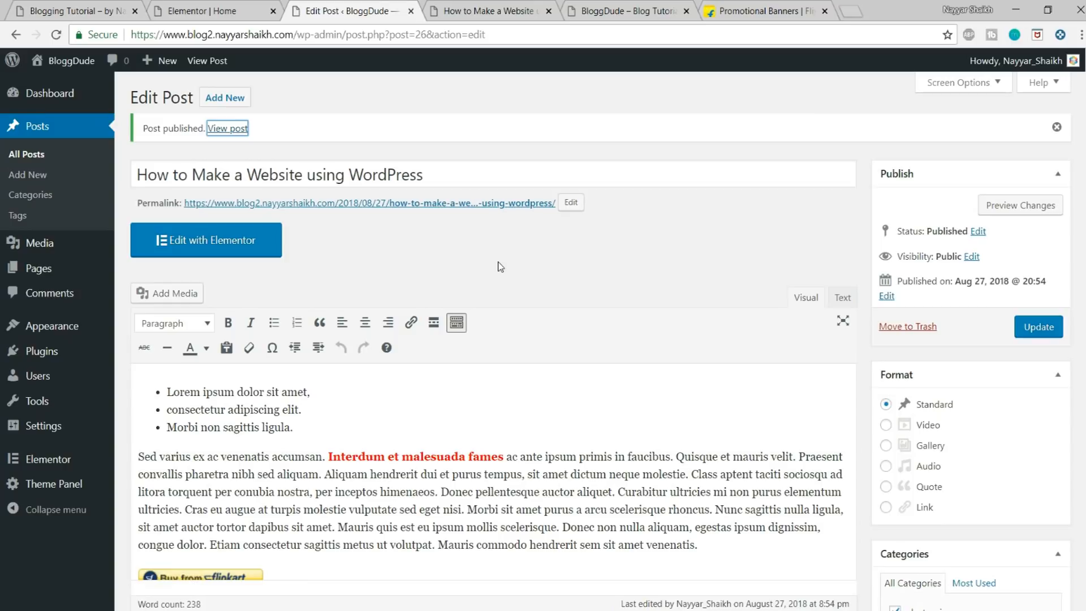
mouse_move(38, 277)
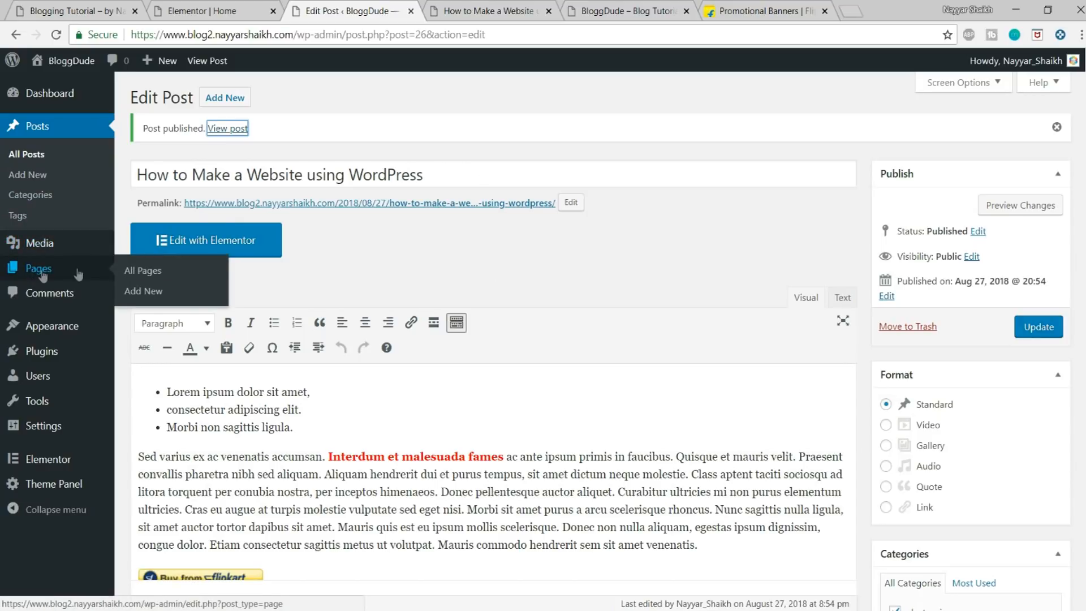
click(144, 291)
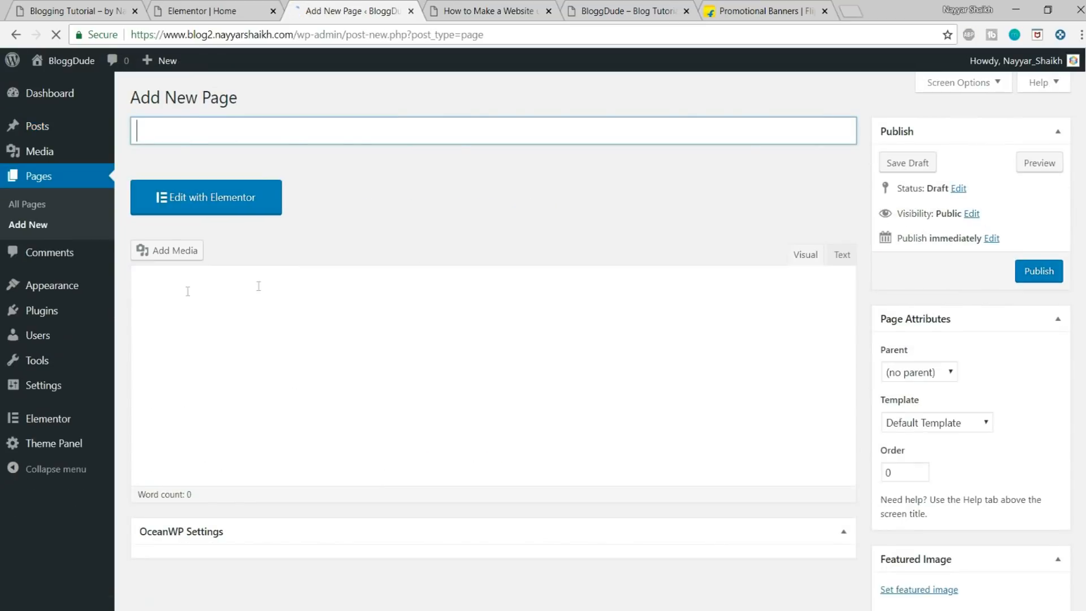
text(Blog)
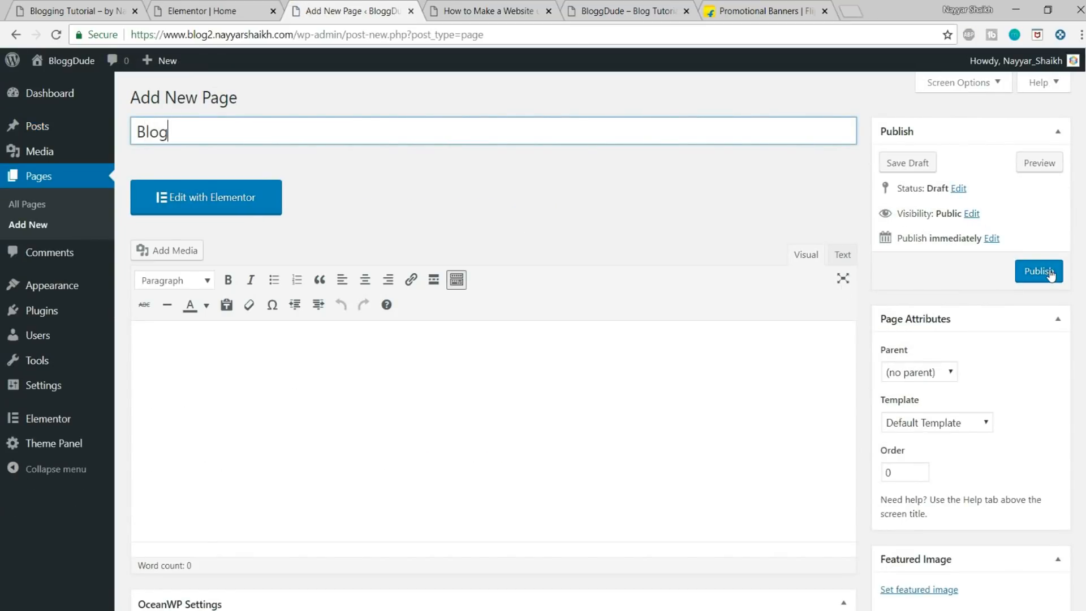
click(1048, 272)
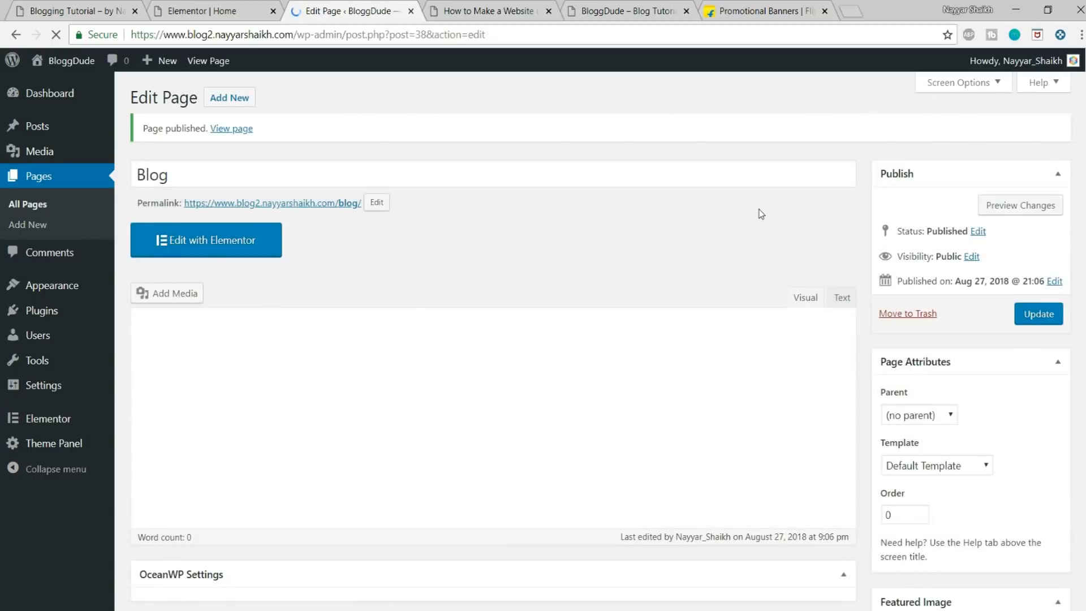
Step: Open the site's Reading settings and set the homepage to display a static page
mouse_move(70, 391)
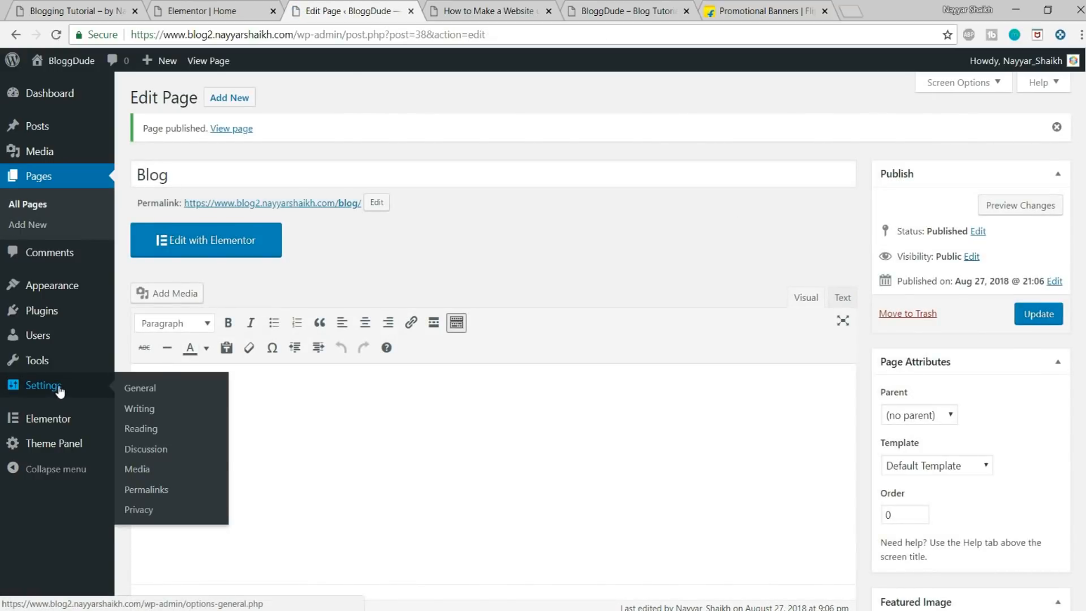
click(59, 390)
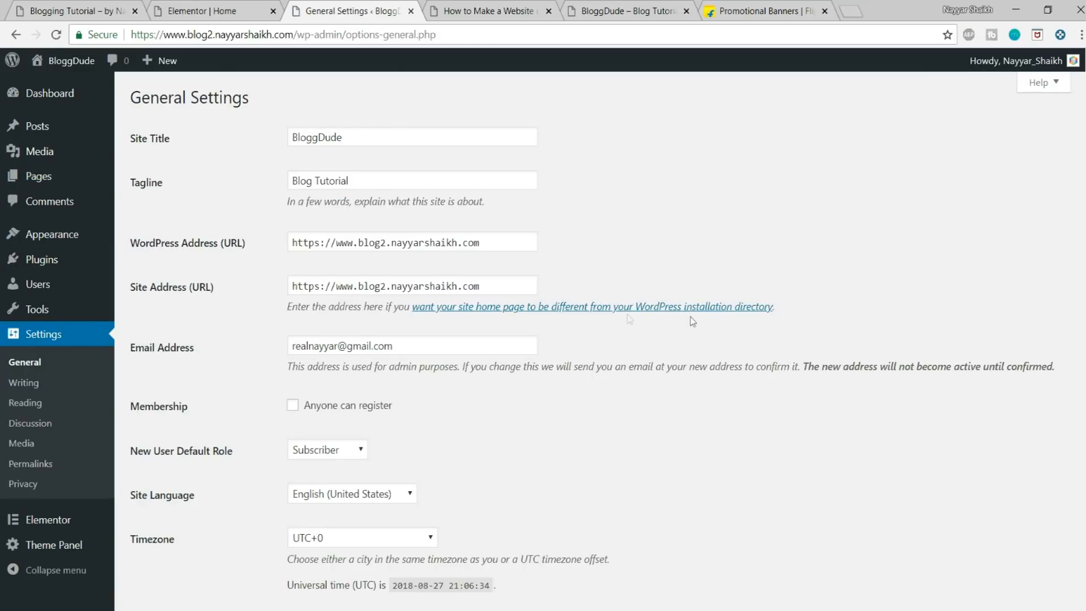
scroll(711, 318, down, 1)
scroll(711, 318, down, 1)
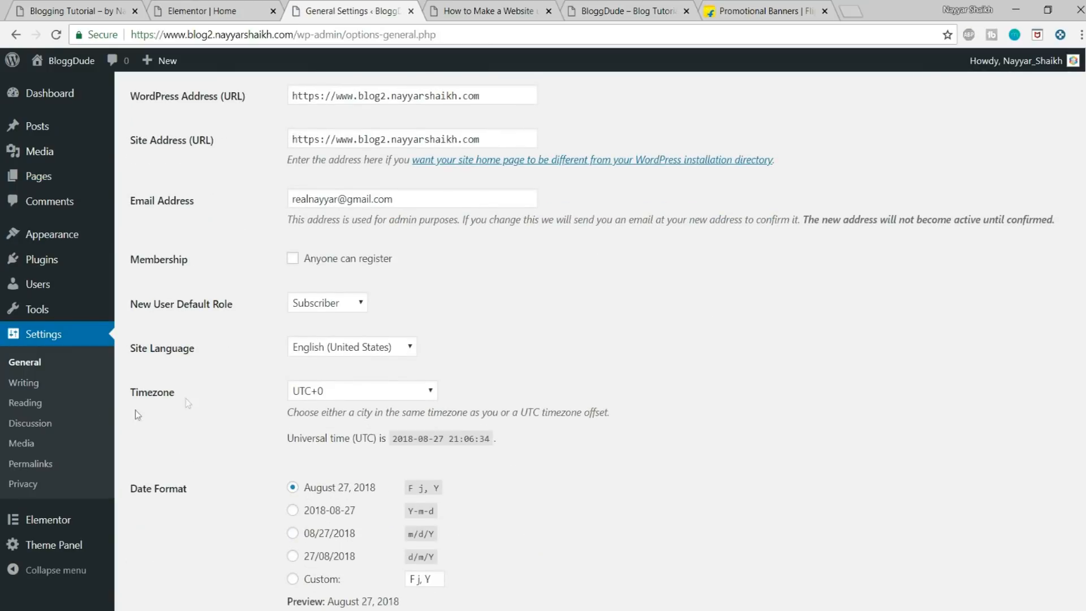
click(33, 404)
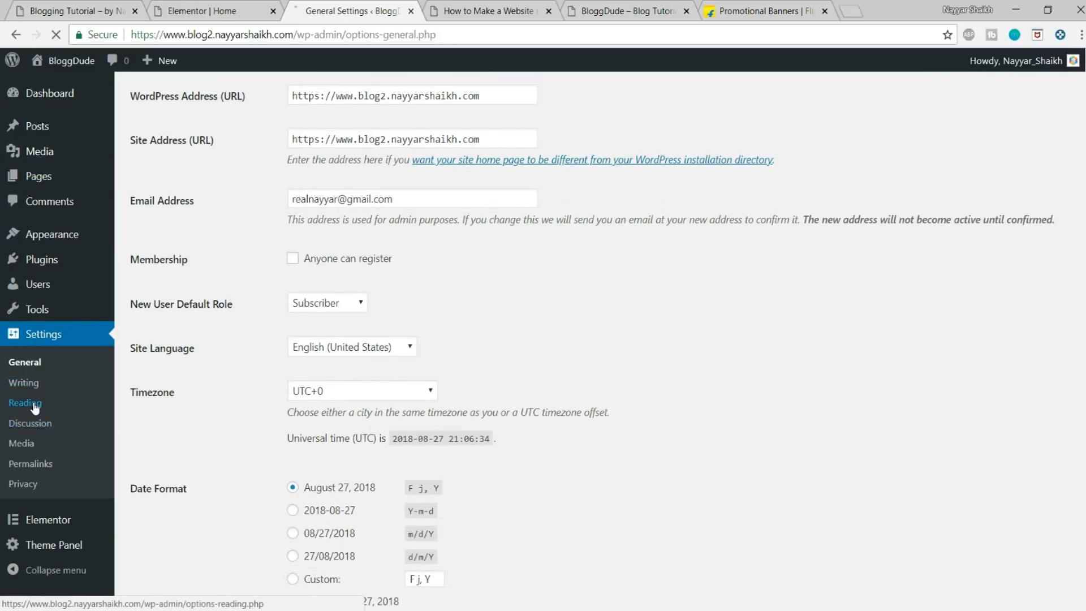
click(292, 165)
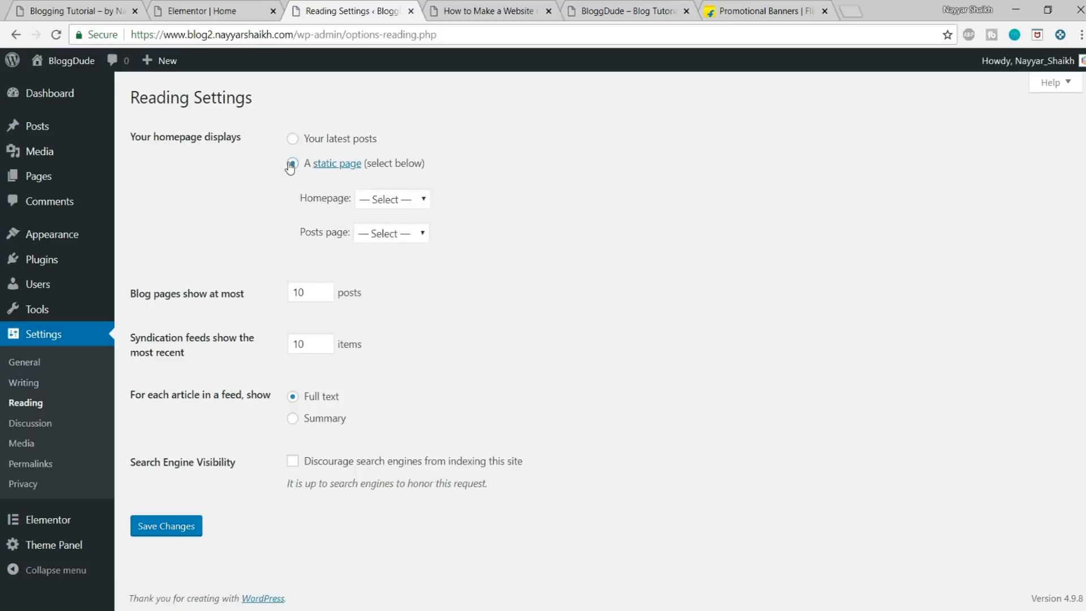
Step: Examine the site's current front page and compare it with the Home page designed in Elementor
click(525, 6)
scroll(490, 186, down, 1)
scroll(396, 141, up, 1)
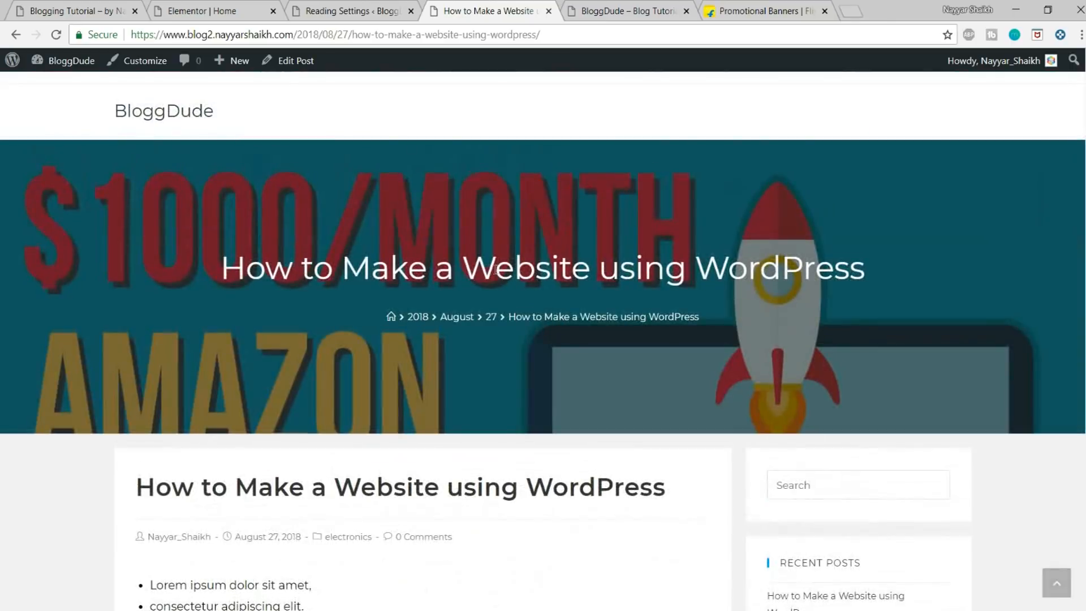
click(162, 113)
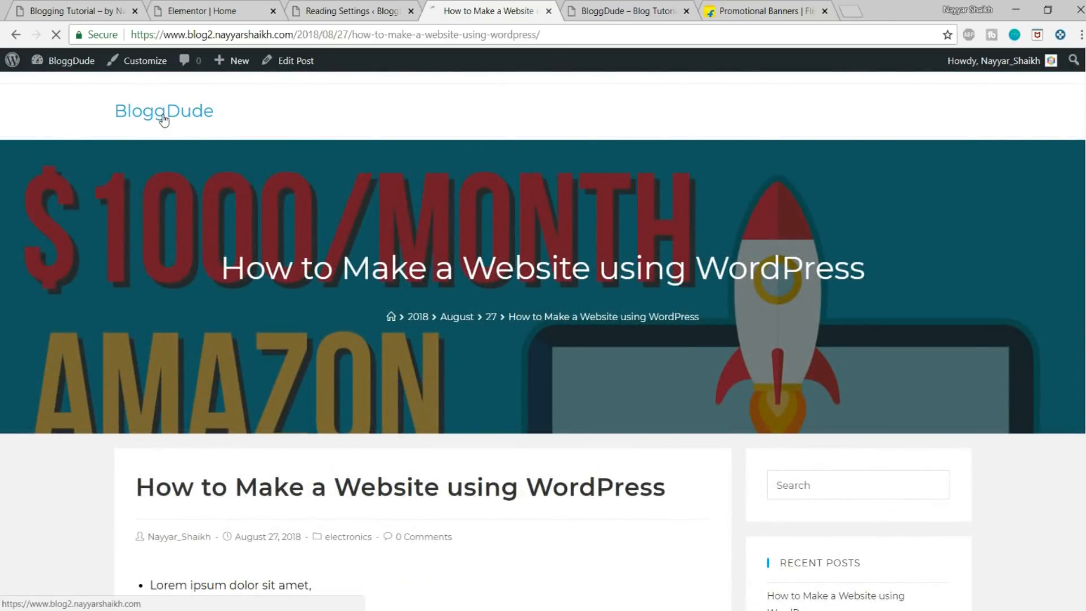
scroll(475, 298, down, 8)
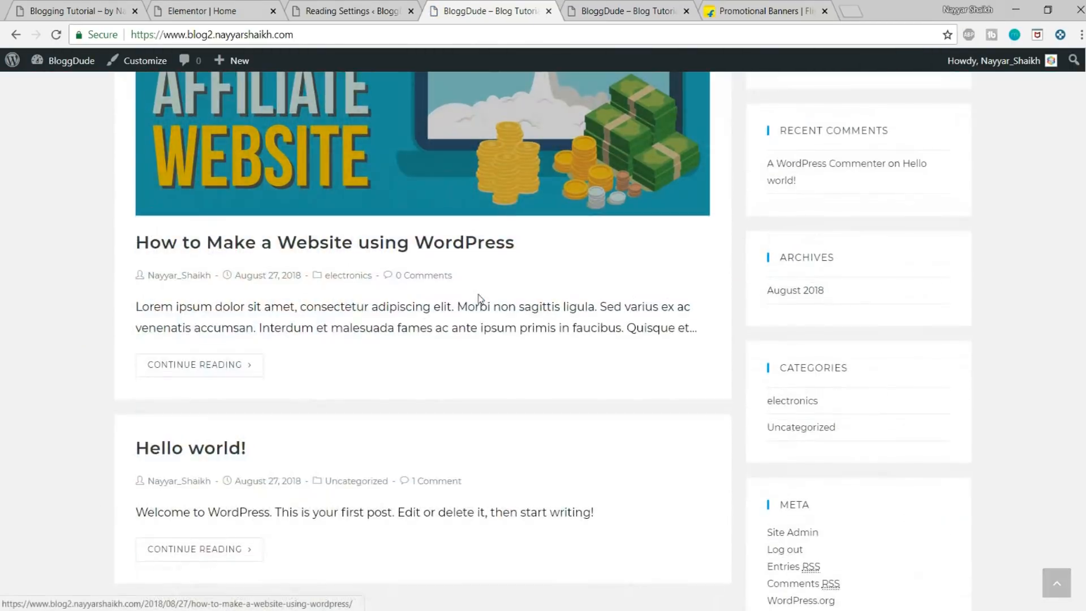
scroll(489, 346, up, 8)
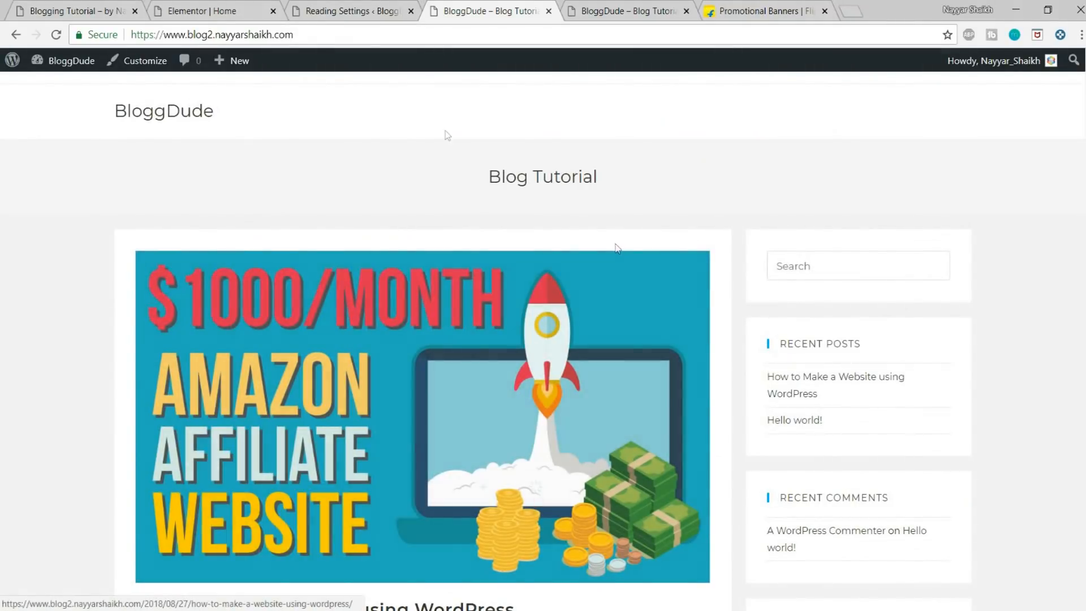
click(226, 10)
scroll(339, 125, up, 9)
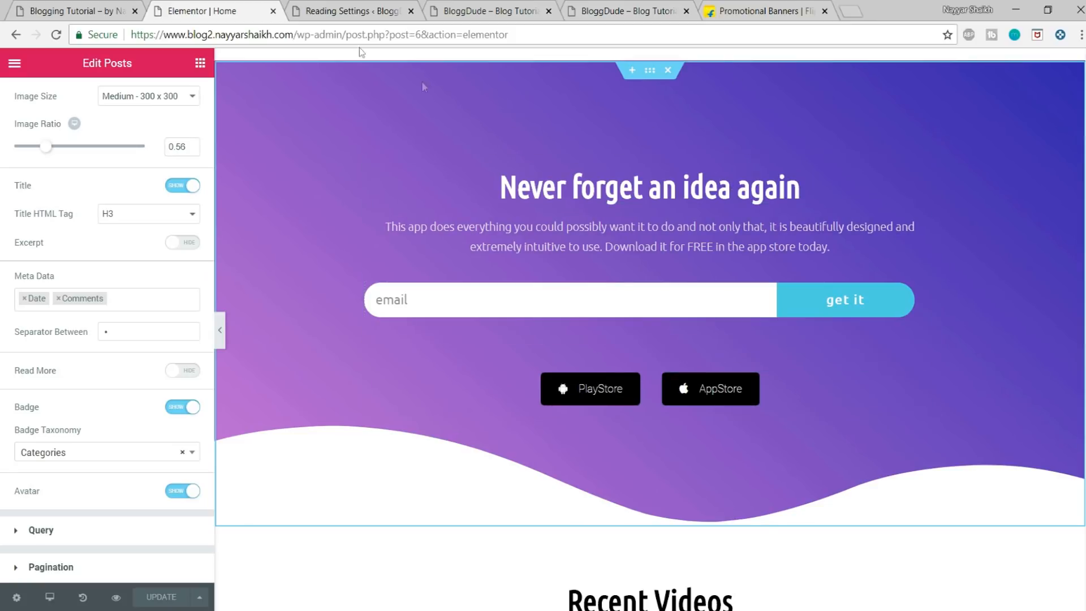
Step: In the Reading settings, choose Home as the homepage and Blog as the posts page, and save the changes
click(302, 7)
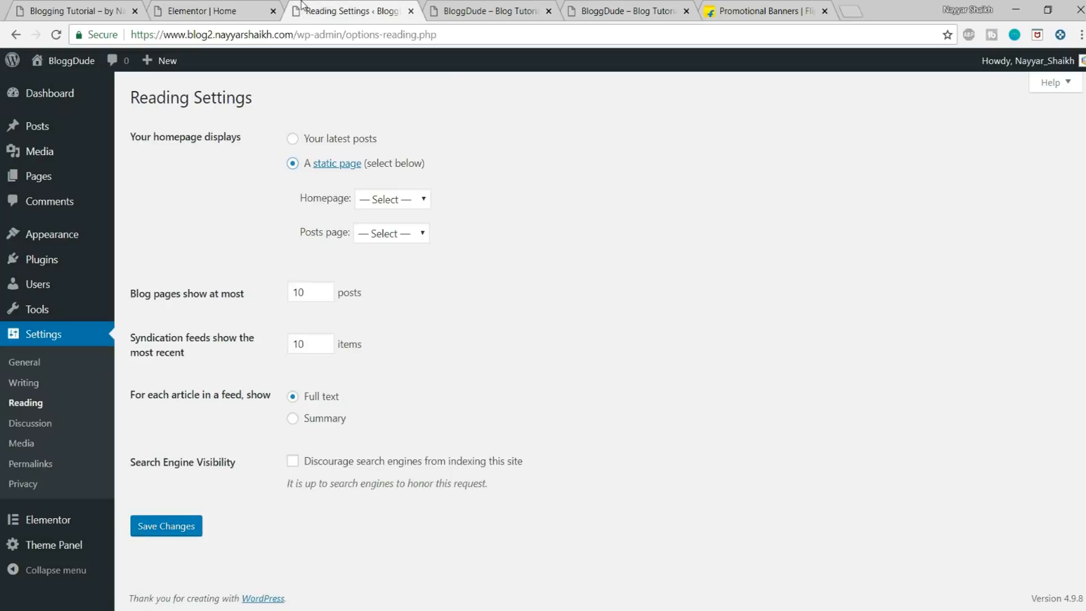
click(394, 200)
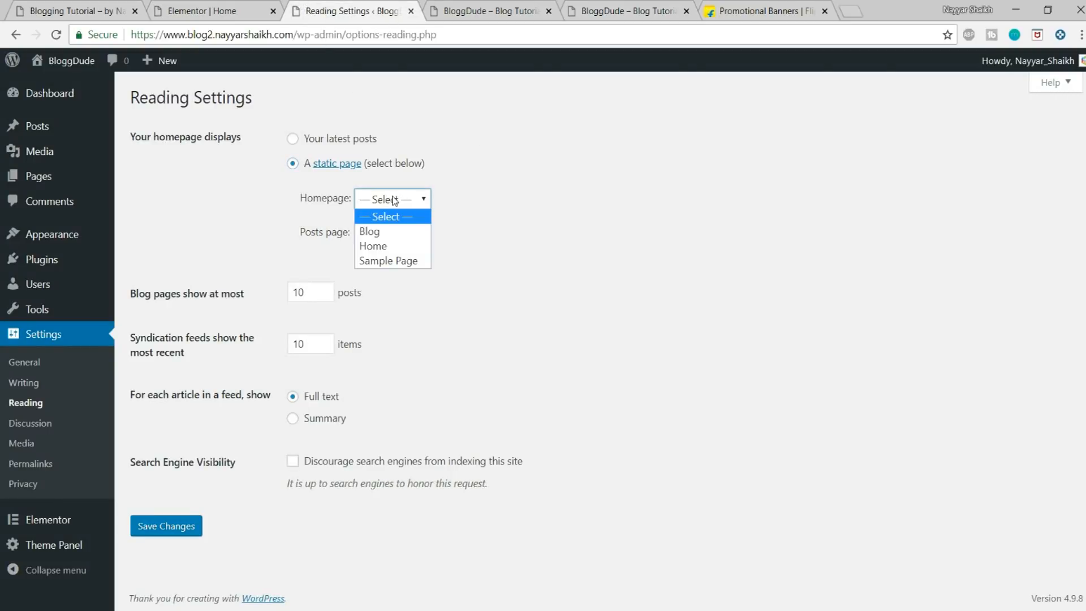
click(402, 247)
click(411, 244)
click(417, 264)
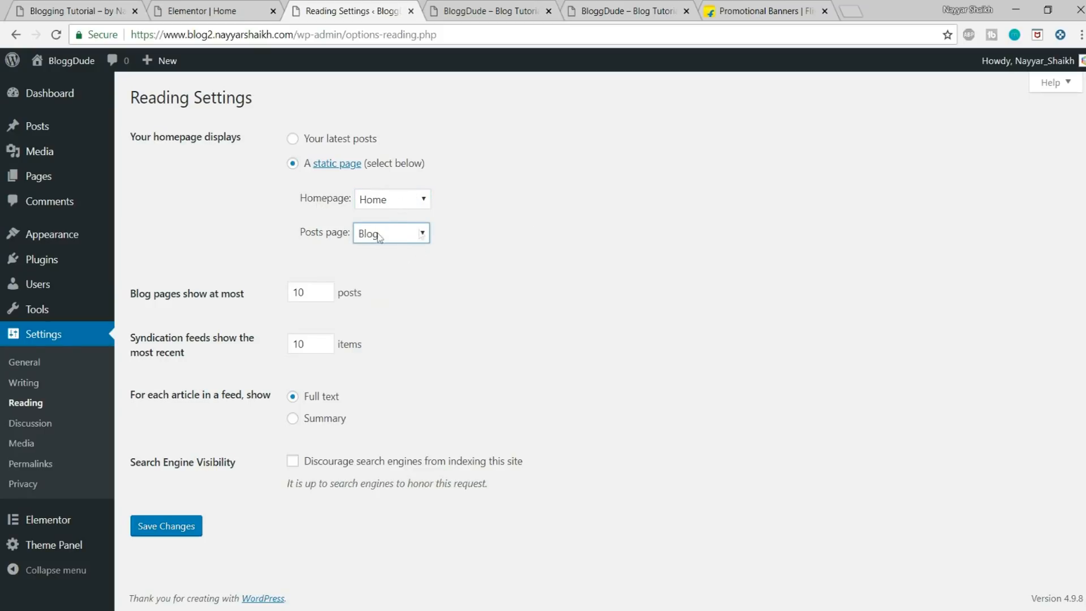
click(164, 526)
Step: Reload the live site's front page and check its hero section and Recent Videos post grid
click(538, 6)
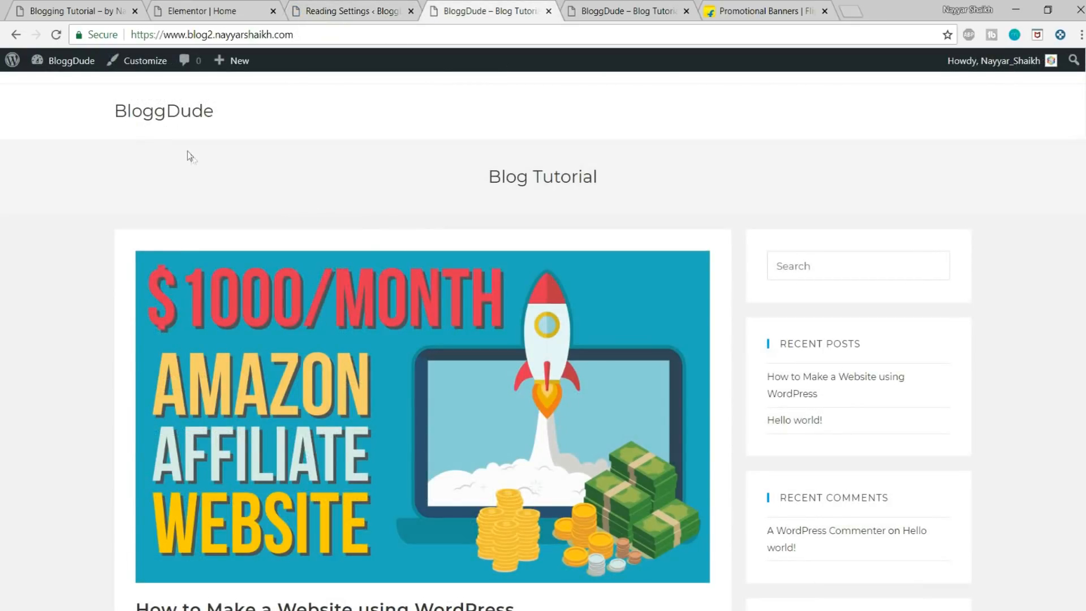
click(164, 119)
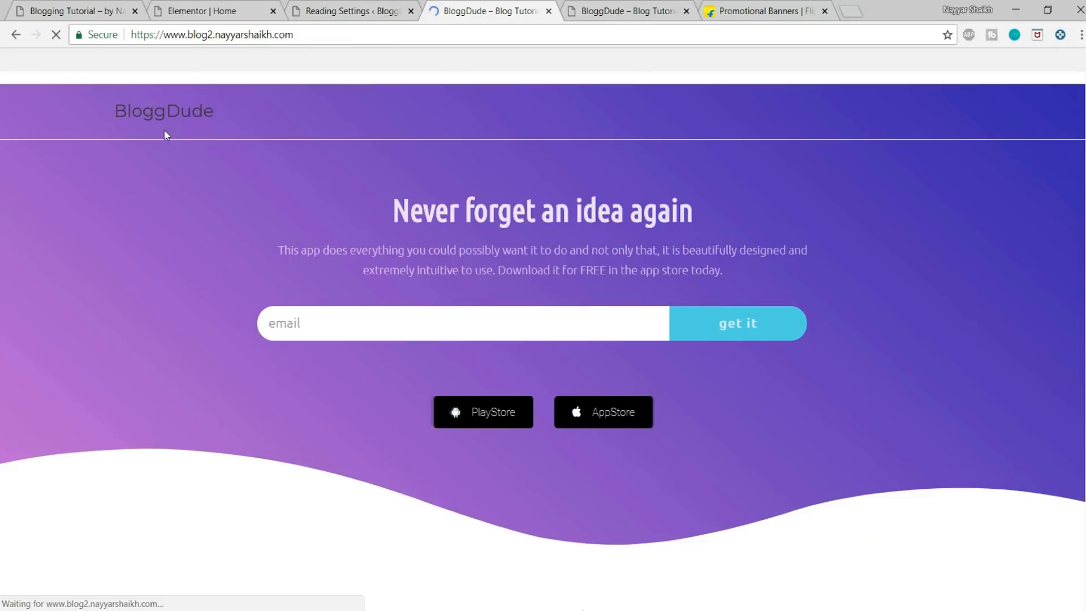
scroll(801, 347, down, 8)
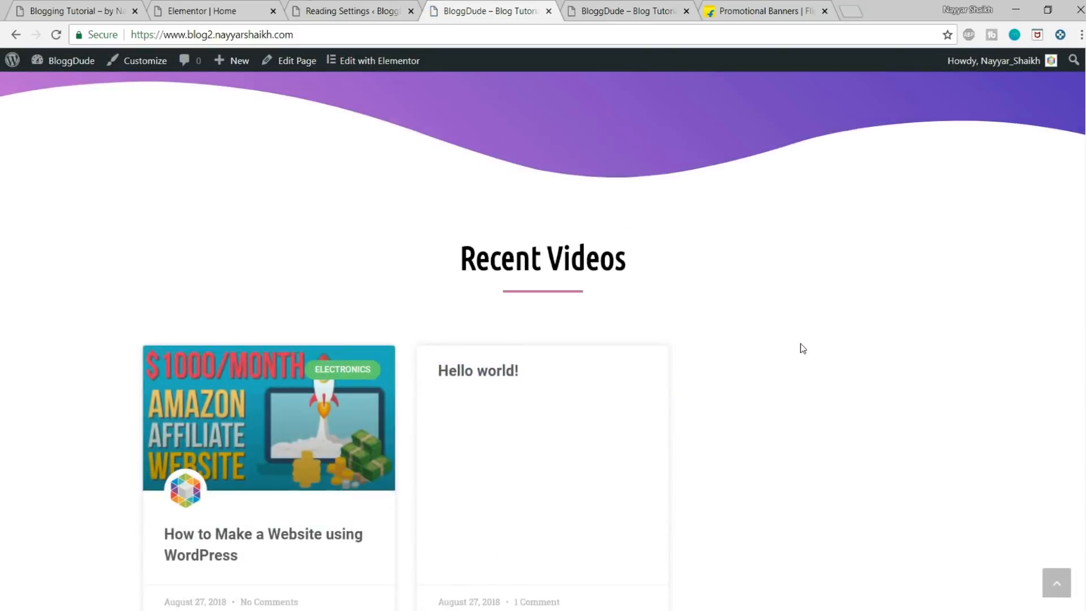
scroll(812, 398, up, 8)
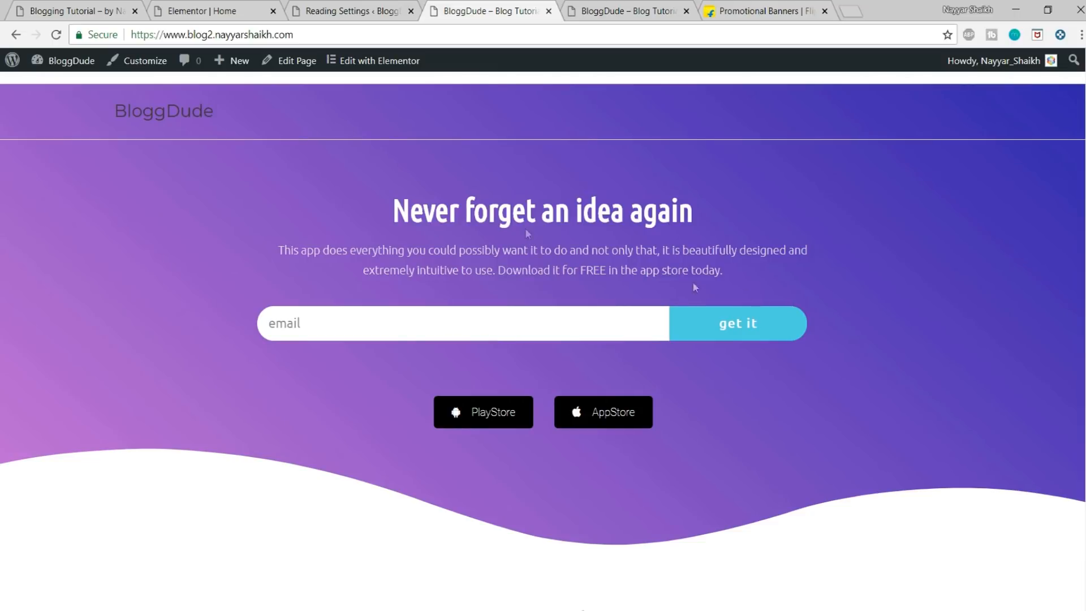
Step: Visit the site's /blog address and look through the posts listed on the Blog page
click(326, 34)
click(337, 34)
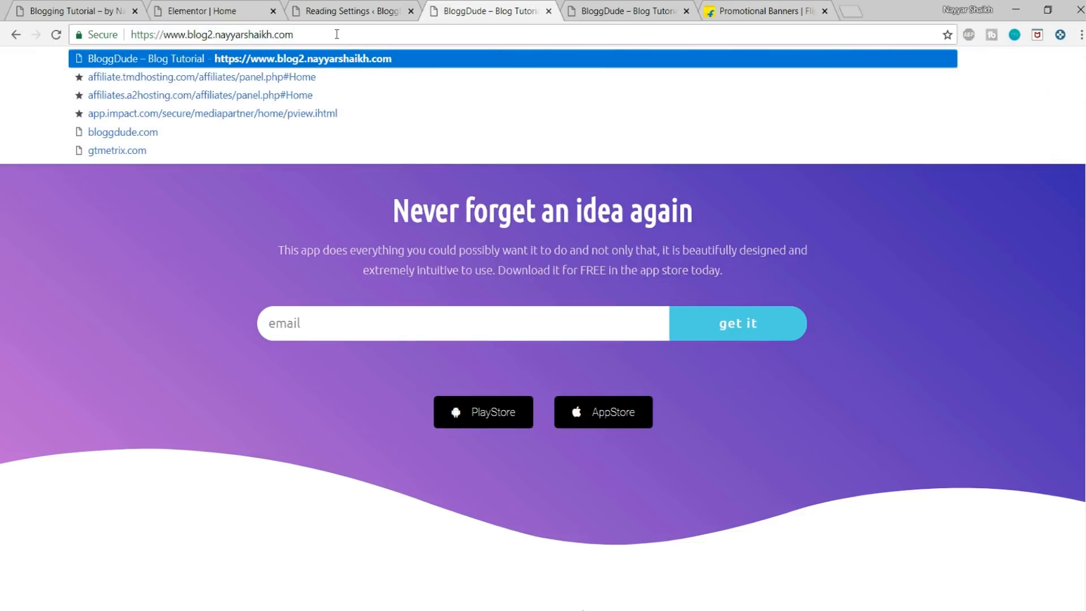
text(/blog)
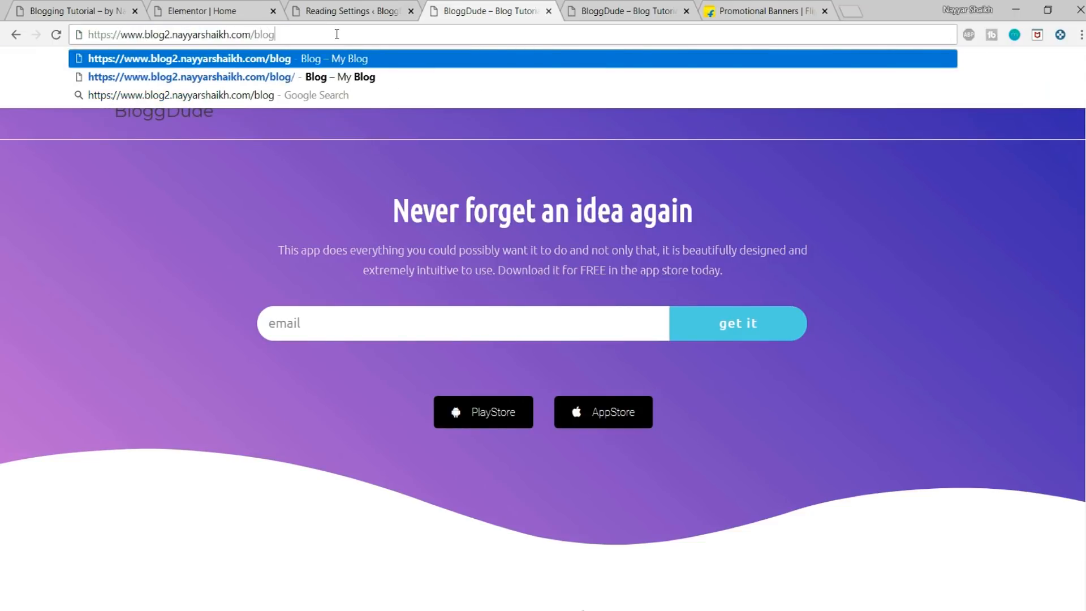
key(Return)
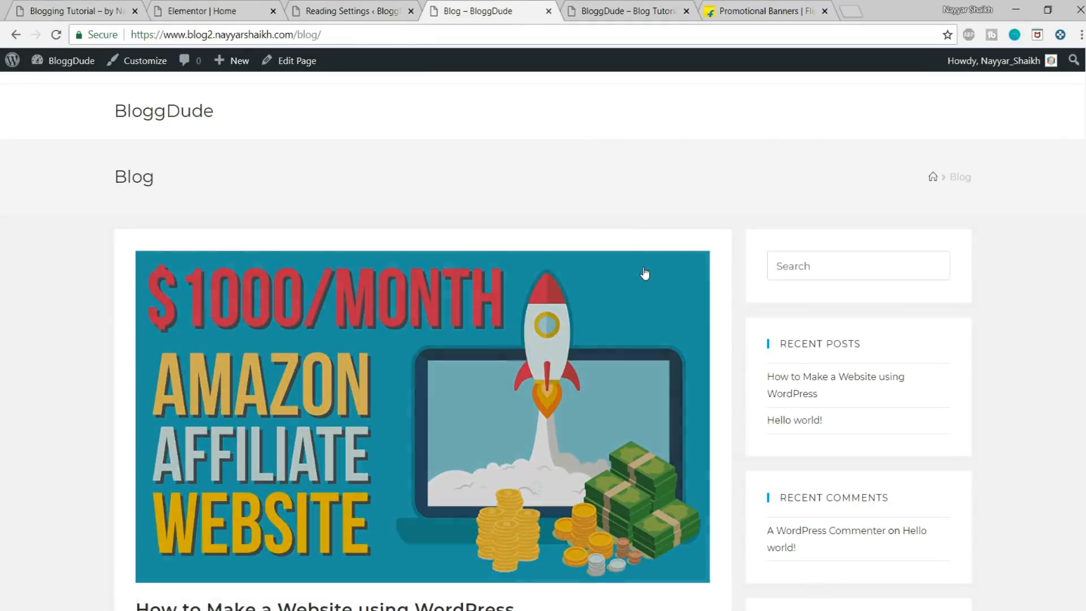
scroll(645, 310, down, 6)
scroll(640, 322, up, 7)
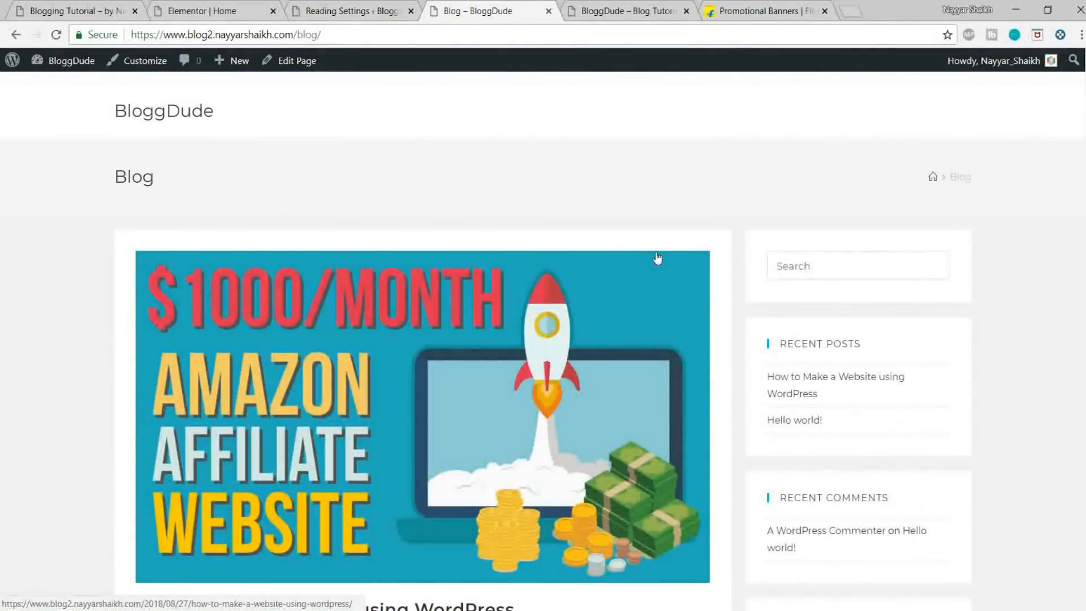
scroll(656, 256, down, 7)
scroll(656, 251, up, 8)
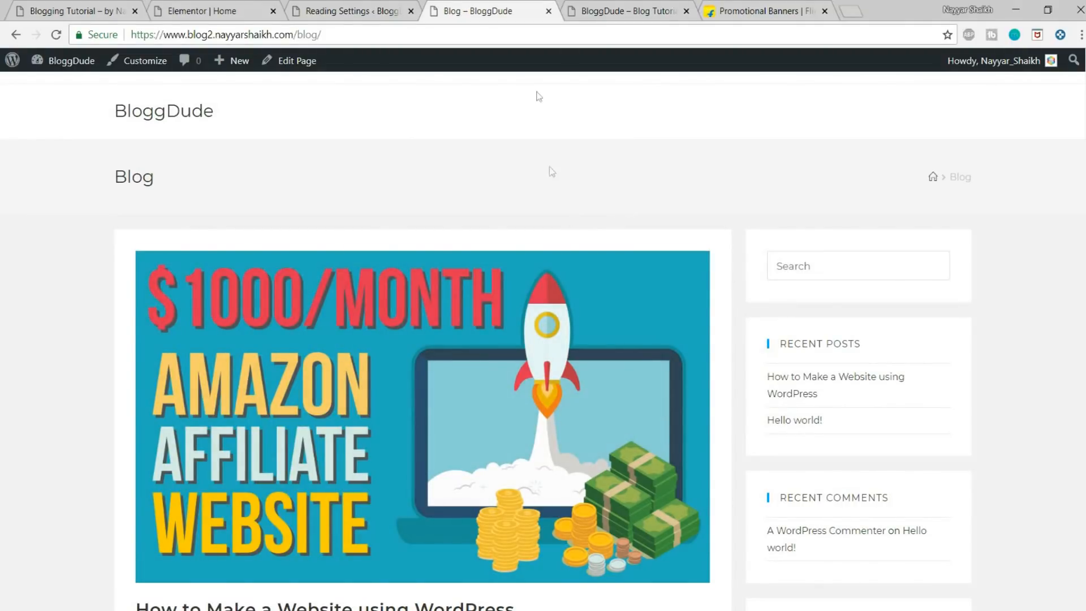
Step: Add a Button widget below the post grid on the Elementor home page, centre it and set its size to Medium
click(243, 10)
scroll(559, 146, down, 10)
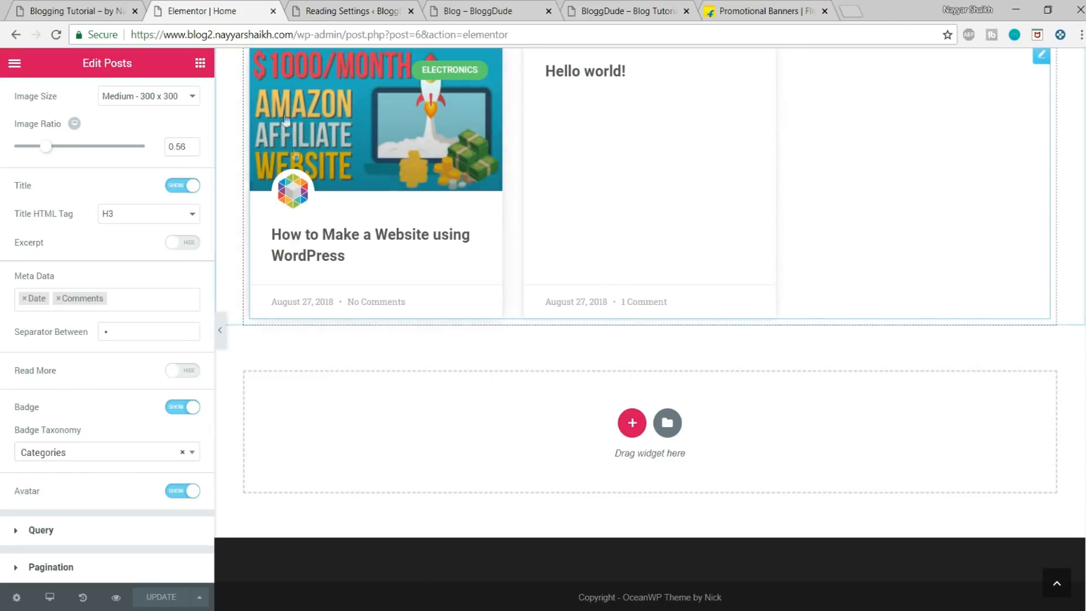
click(201, 64)
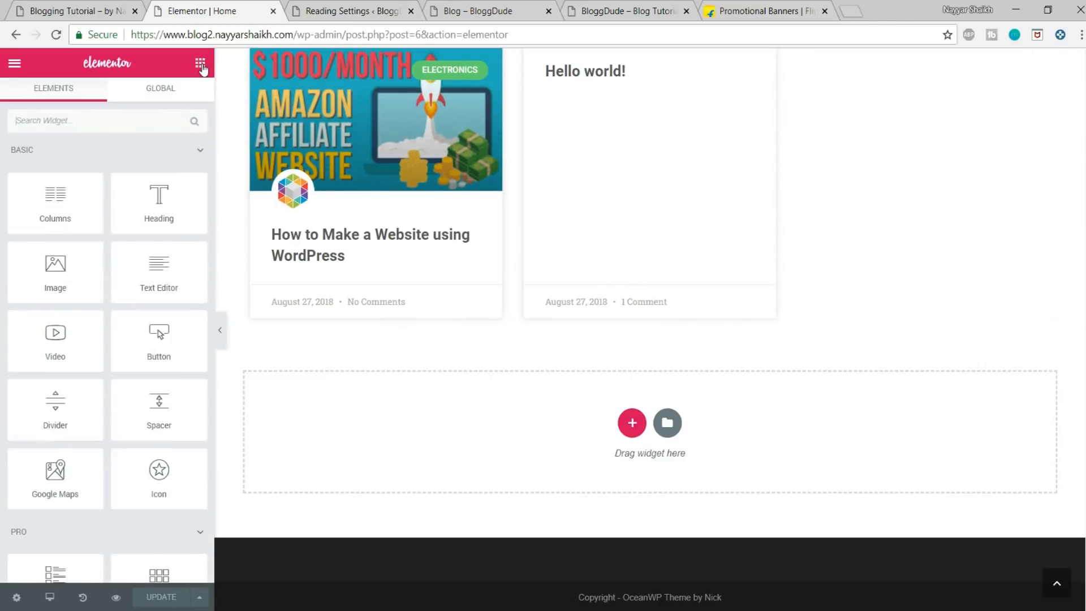
drag(154, 351, 657, 314)
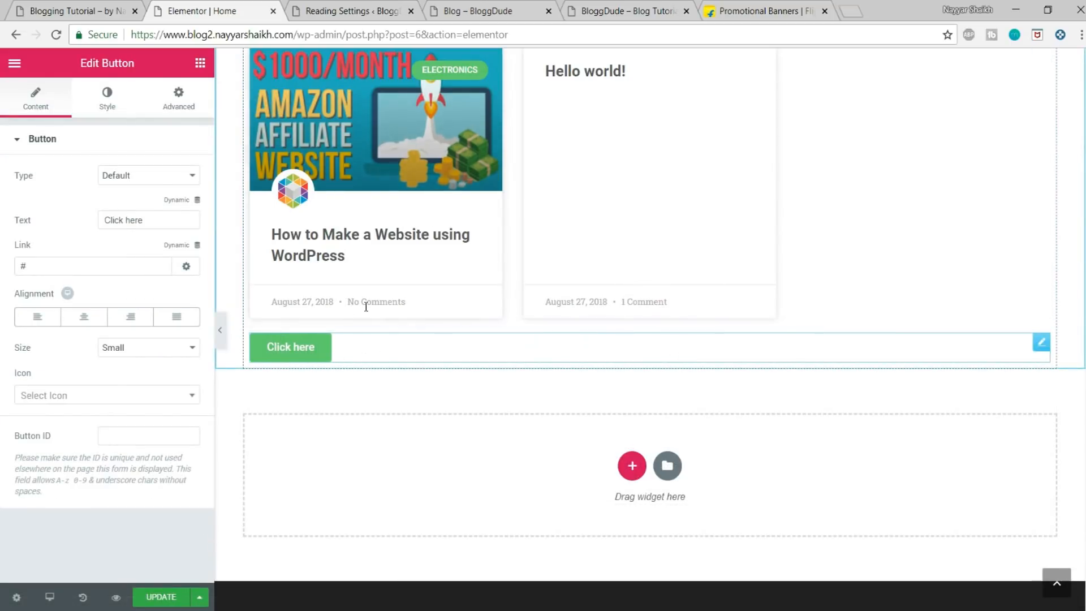
click(93, 325)
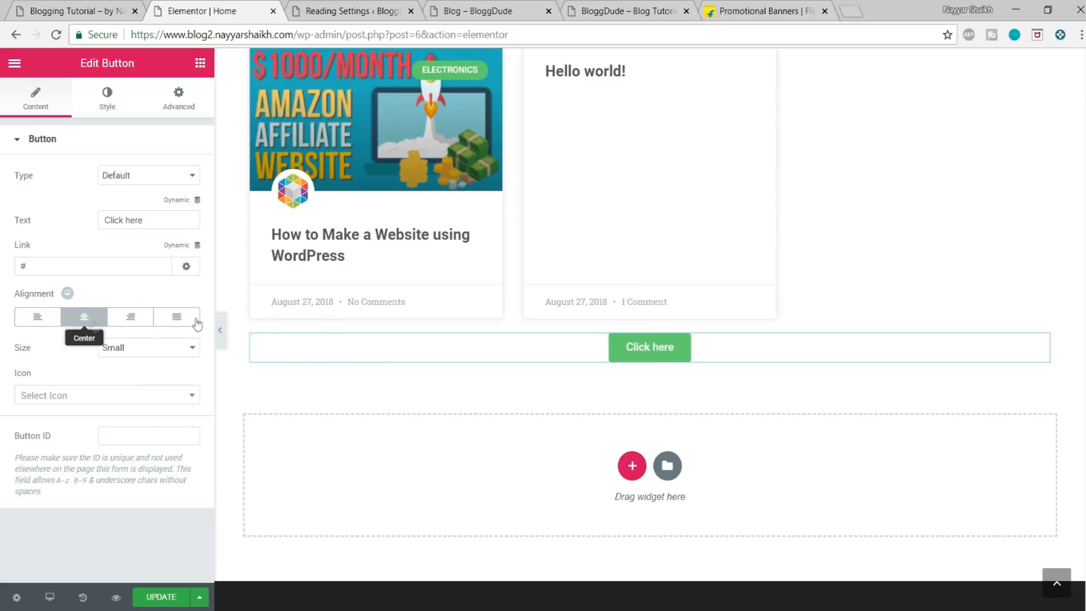
click(119, 352)
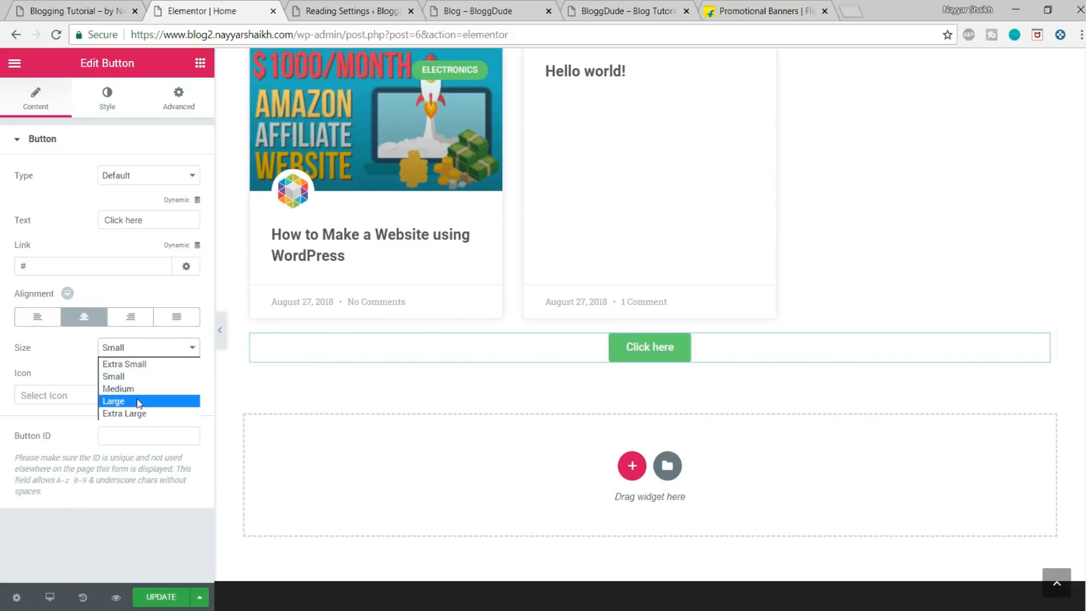
click(138, 388)
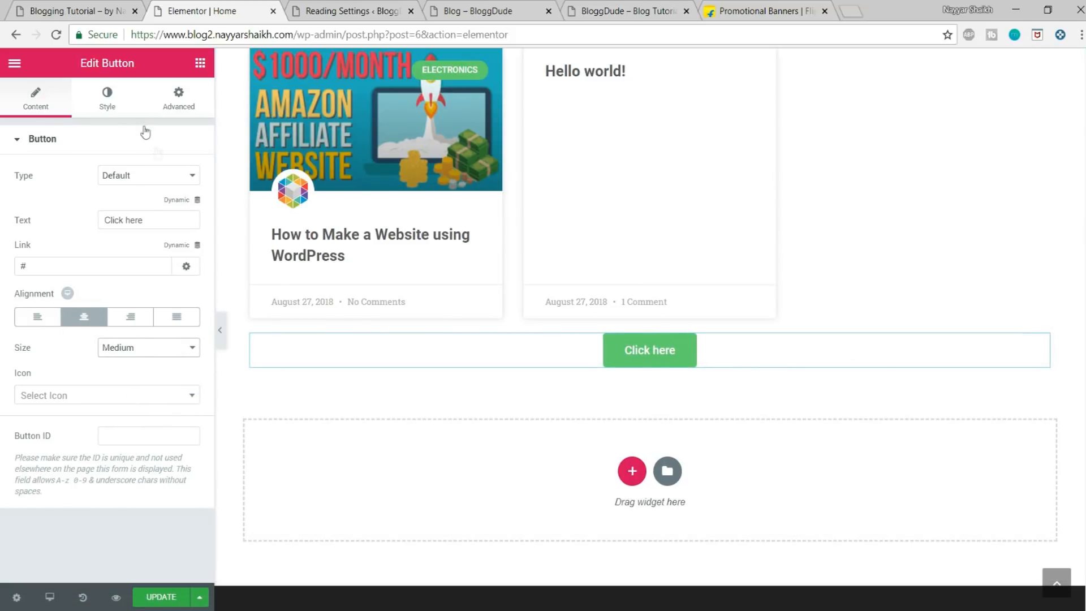
Step: Change the new button's text to ALL POSTS
click(108, 105)
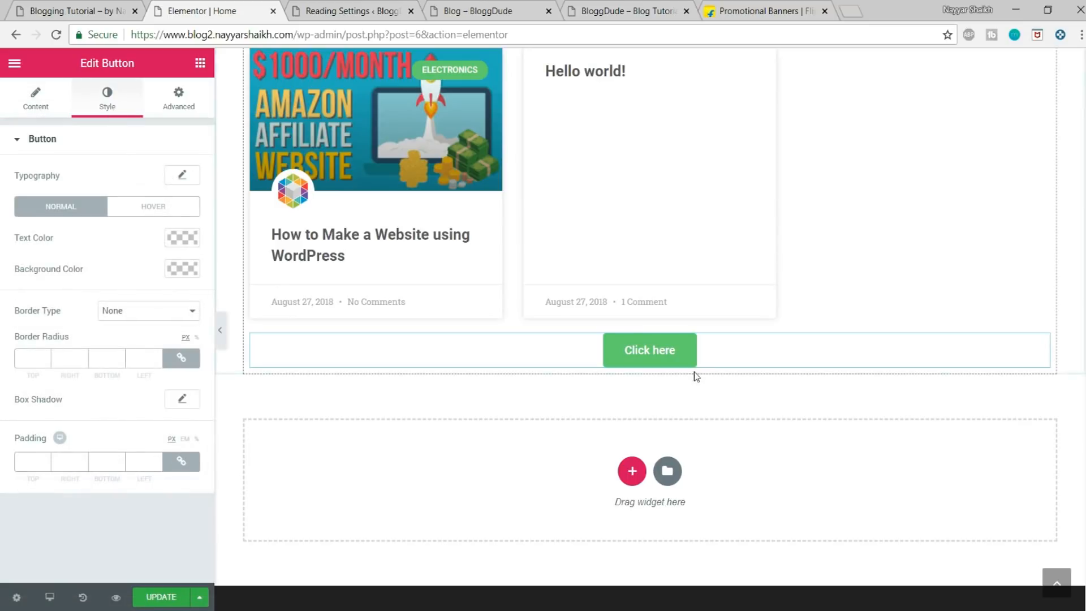
click(36, 100)
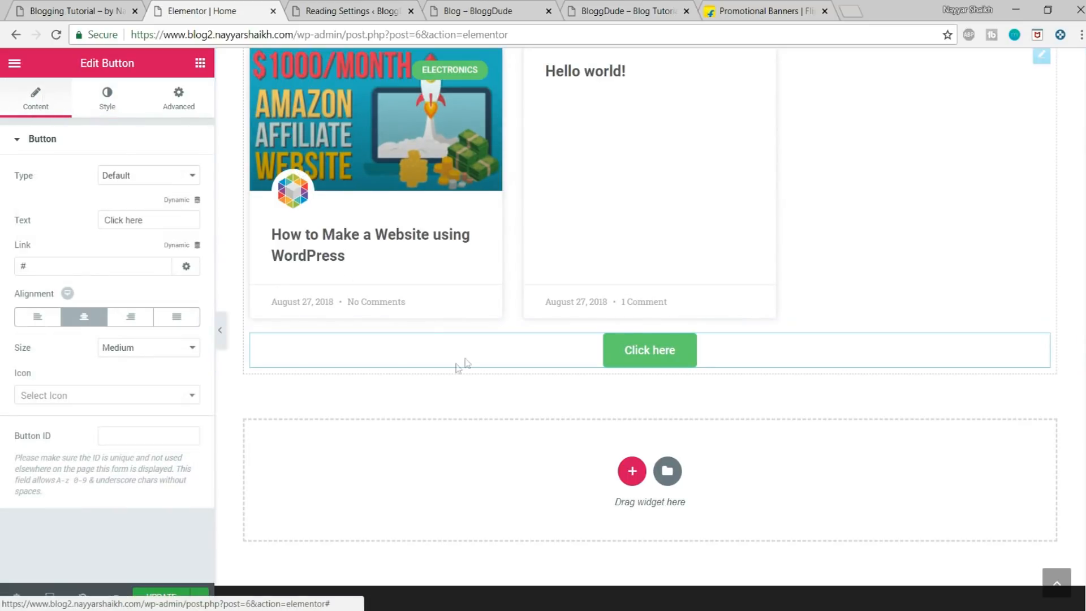
drag(148, 220, 86, 215)
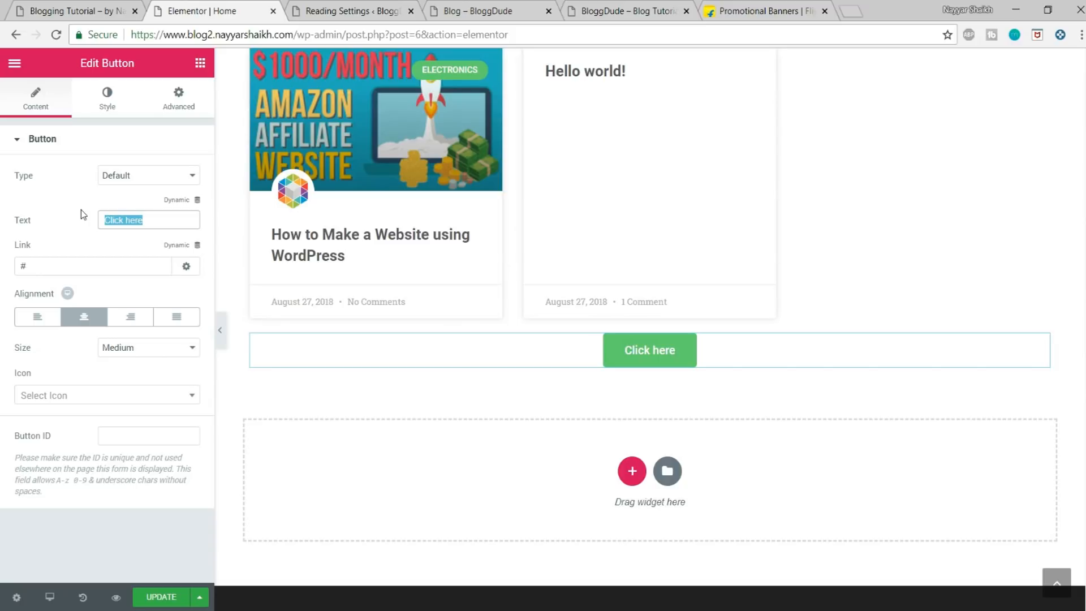
text(ALL POSTS)
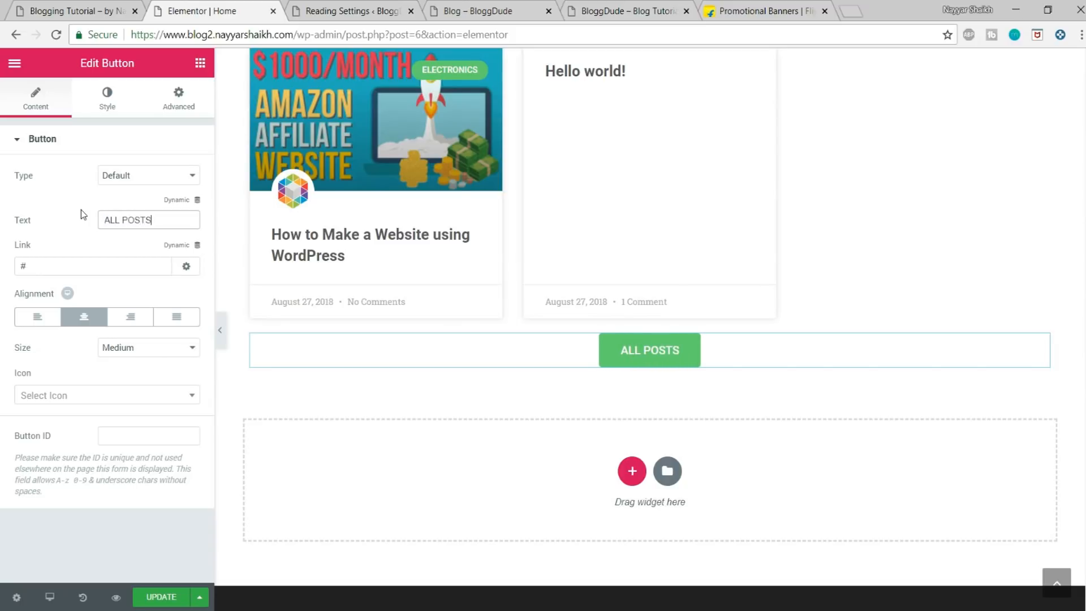
Step: Set the ALL POSTS button's font family to Montserrat
click(96, 99)
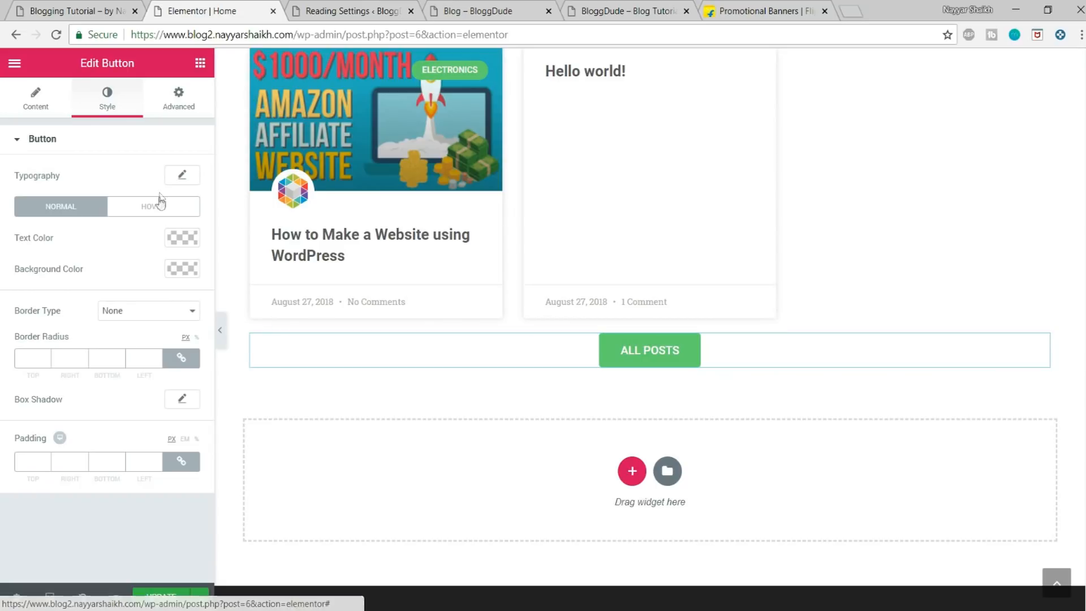
click(180, 175)
click(129, 218)
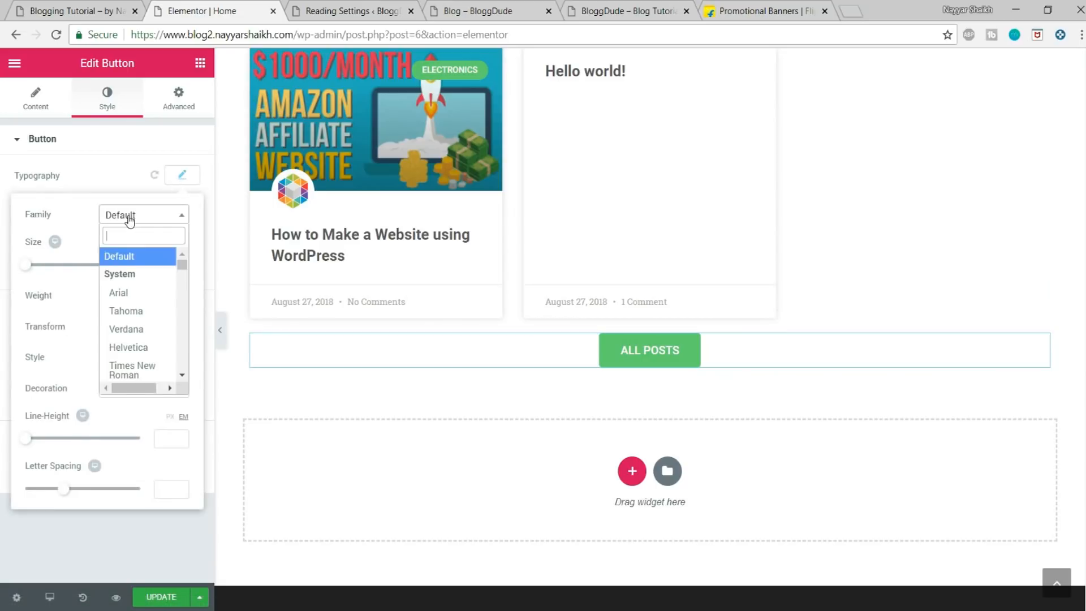
text(monts)
key(Return)
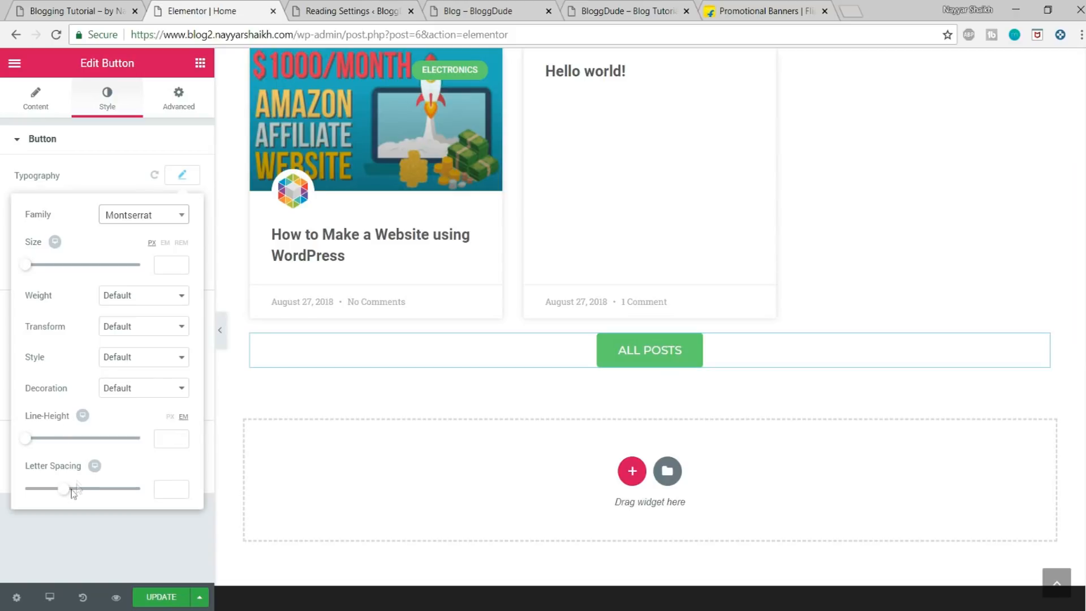
Step: Set the ALL POSTS button's letter spacing to 1.2 and its text colour to white (#ffffff)
drag(64, 489, 74, 491)
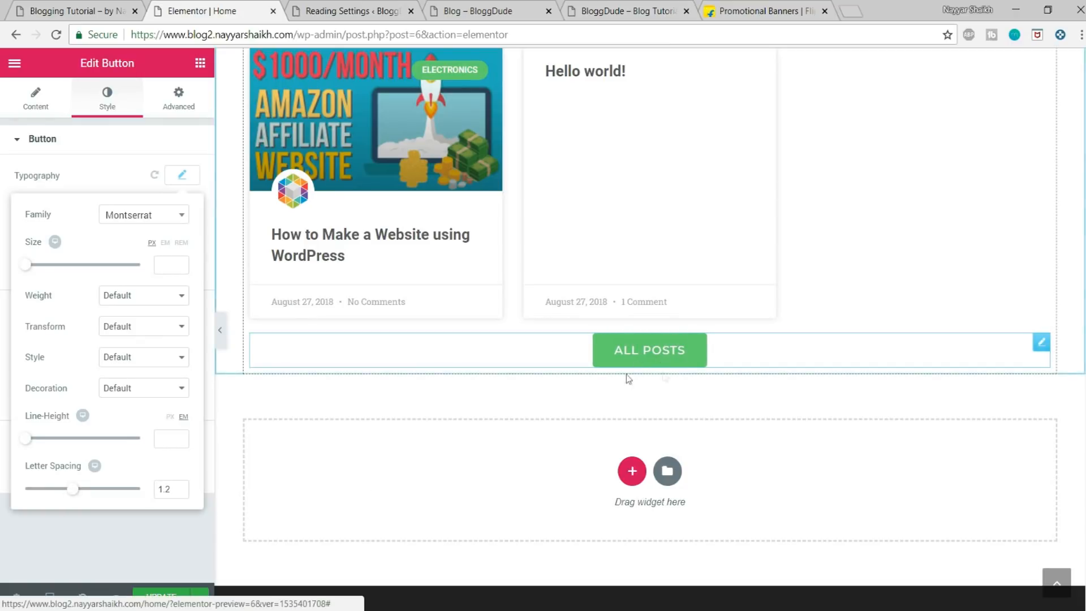
click(182, 175)
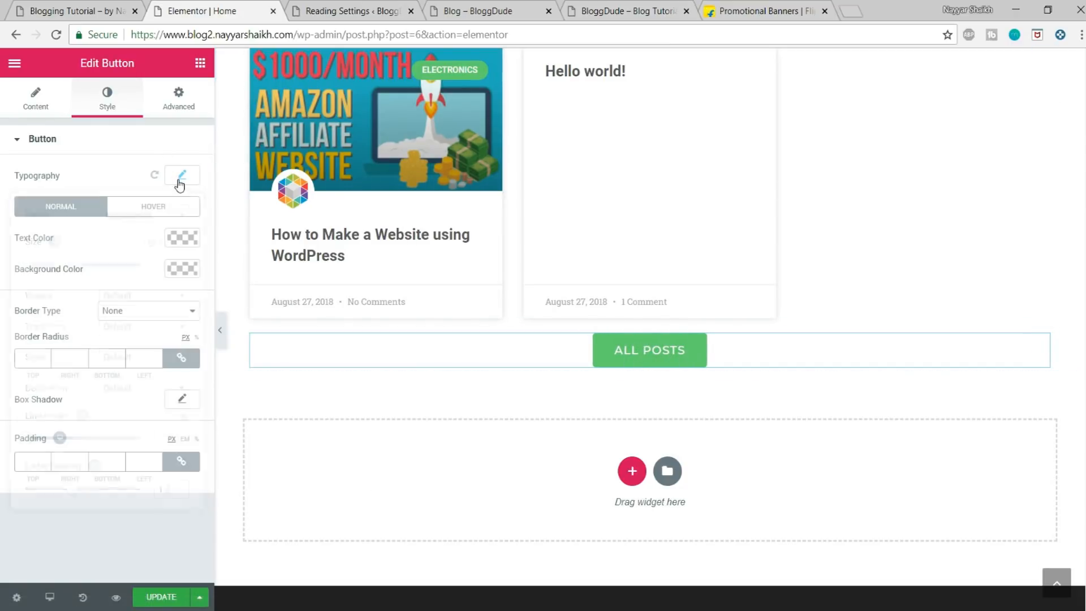
click(179, 243)
click(148, 412)
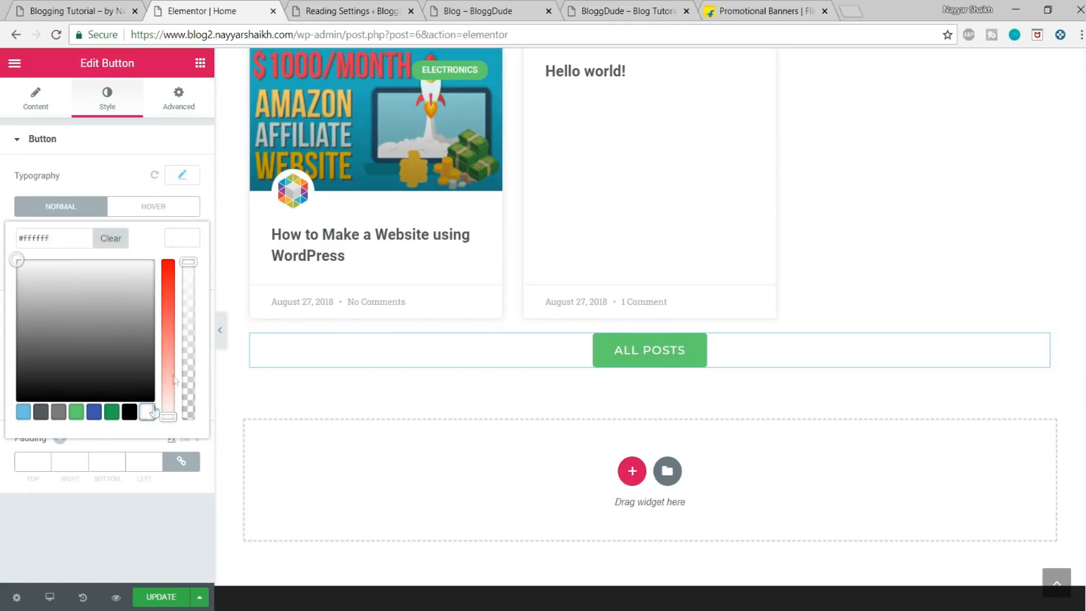
click(188, 246)
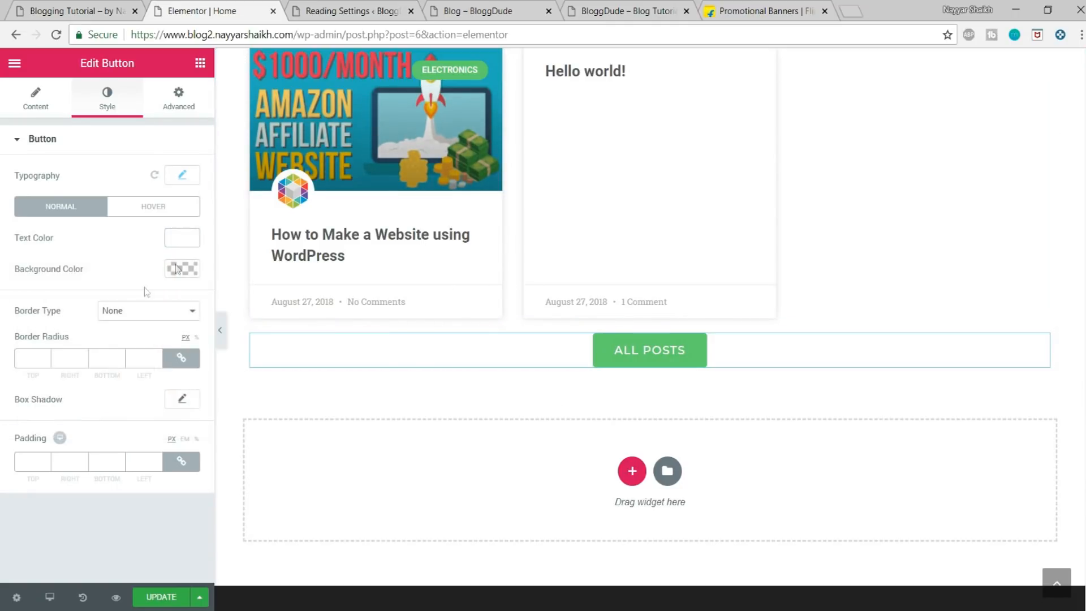
Step: Set the ALL POSTS button's background colour to black (#000000)
click(189, 272)
click(129, 443)
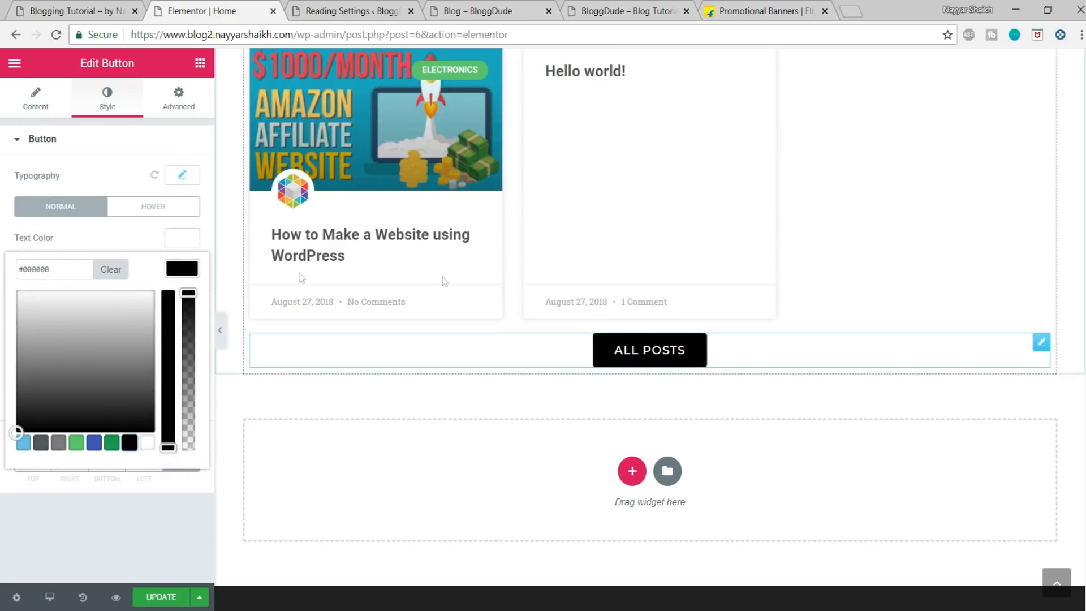
click(186, 269)
Step: Give the ALL POSTS button a solid black border with a width of 2 and a border radius of 50 px on all sides
click(161, 321)
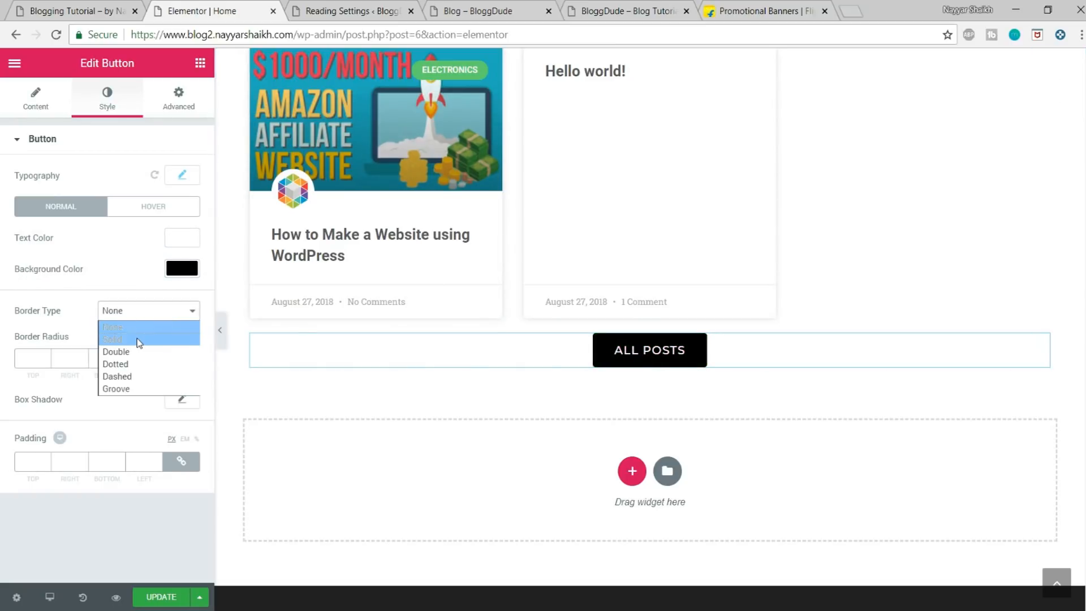
click(138, 338)
click(41, 364)
text(2)
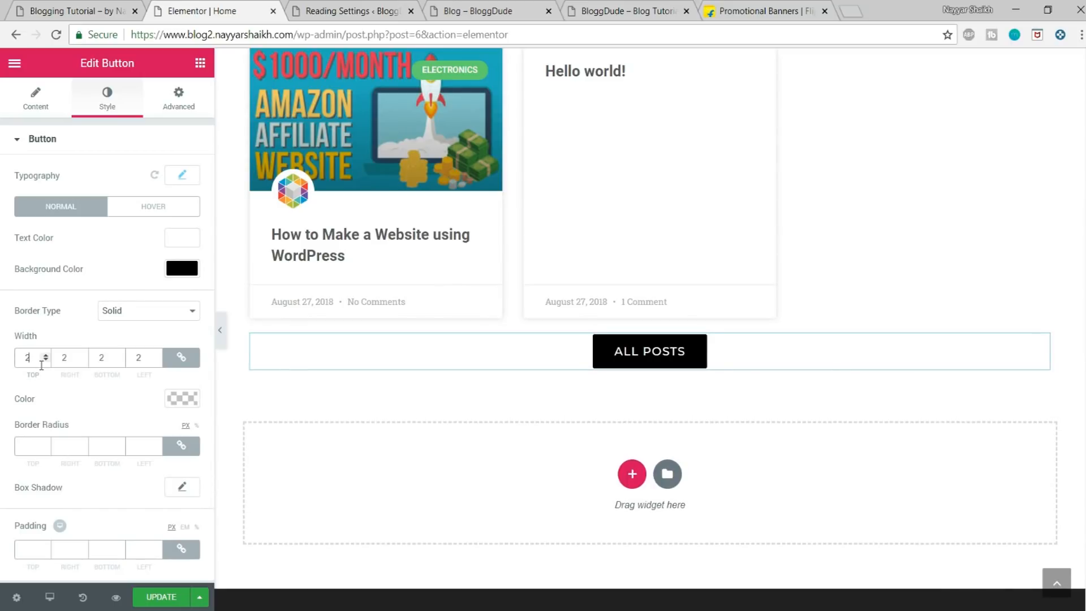
click(182, 398)
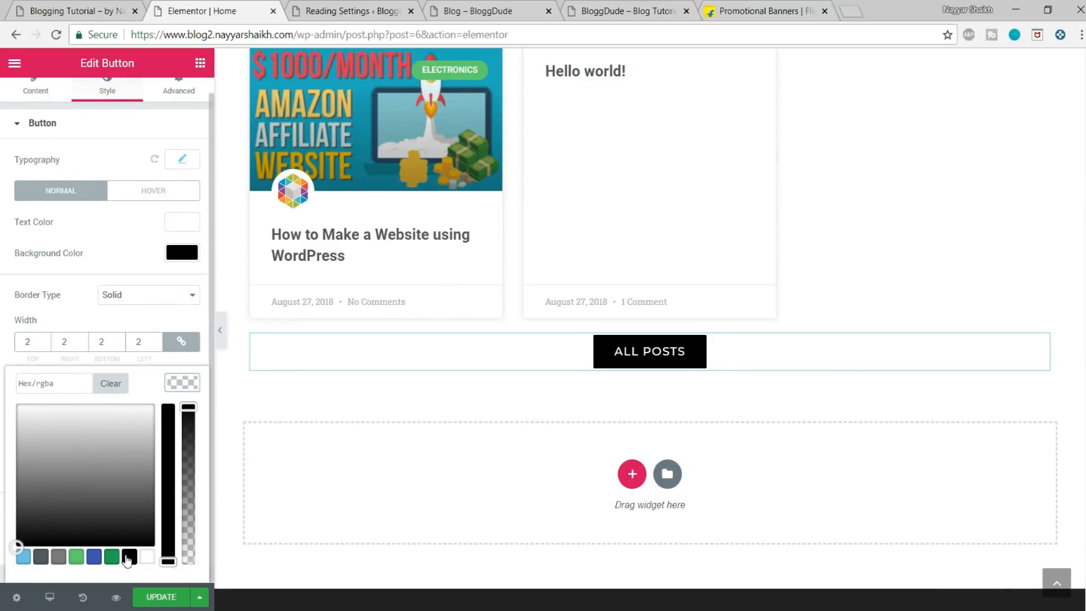
click(126, 559)
click(183, 383)
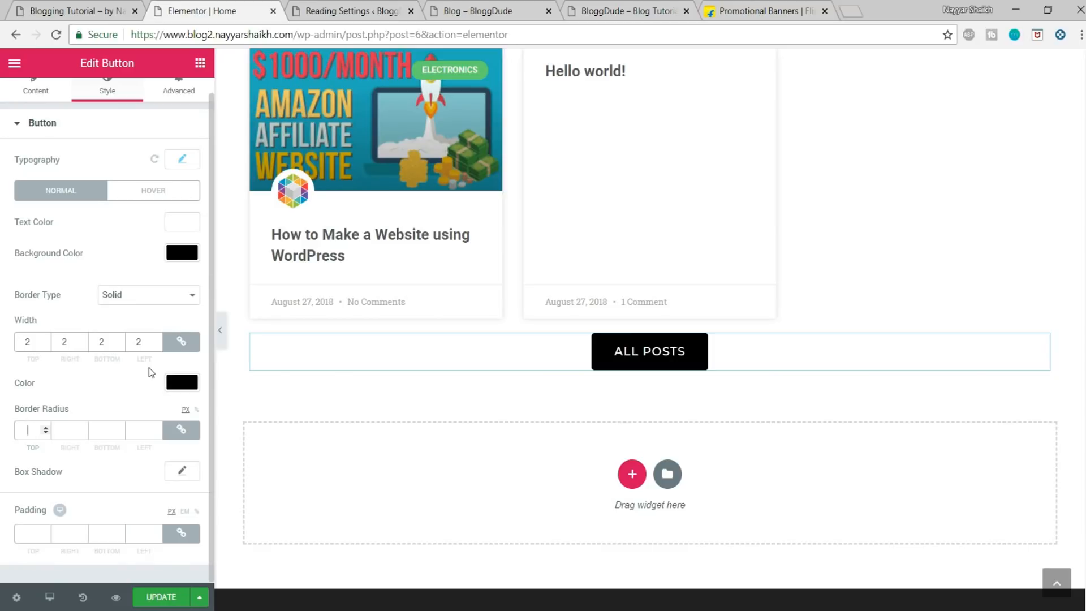
text(50)
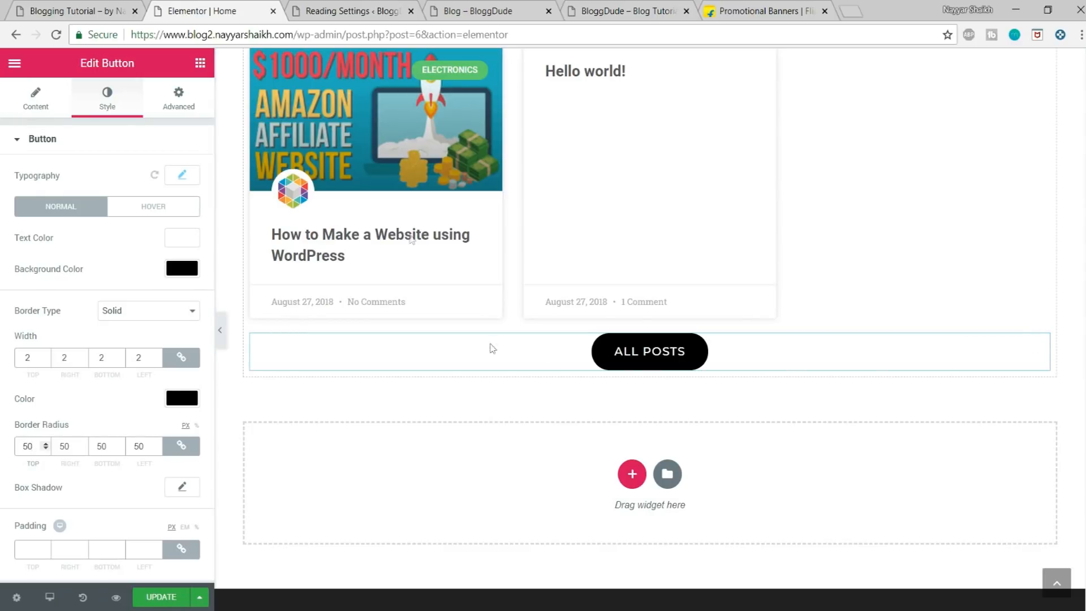
Step: Check the hover effect of the demo site's ALL POSTS button, and set the new button's hover animation to Grow
click(55, 7)
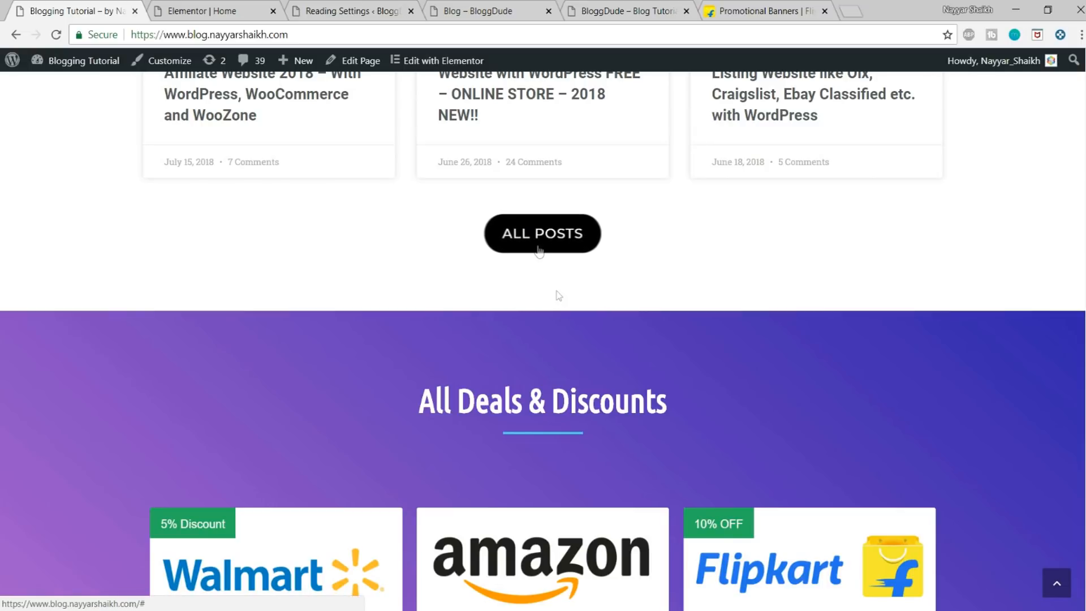
key(ctrl+Tab)
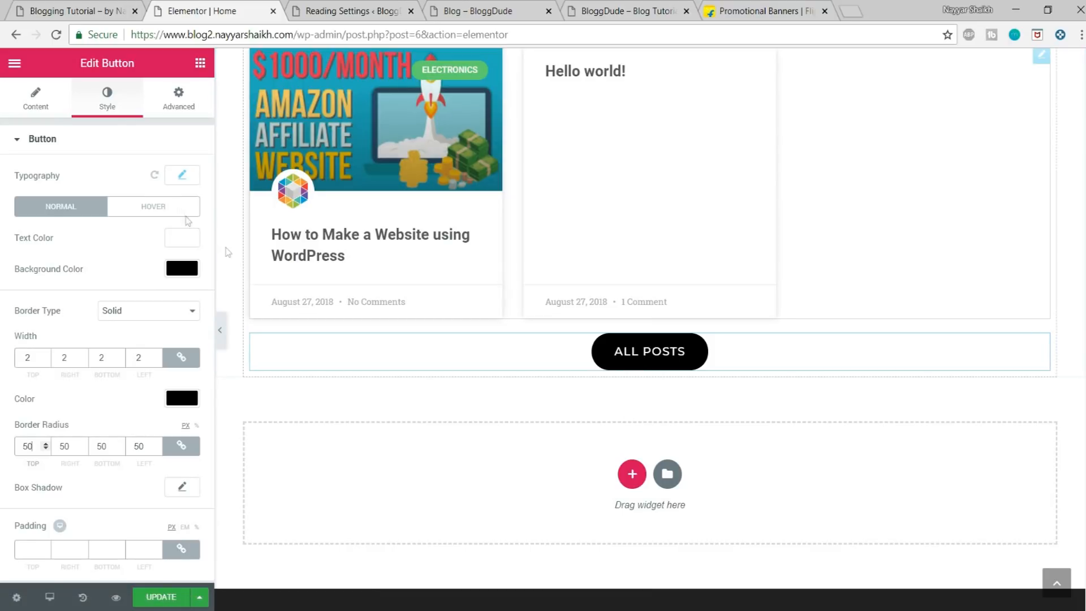
click(179, 208)
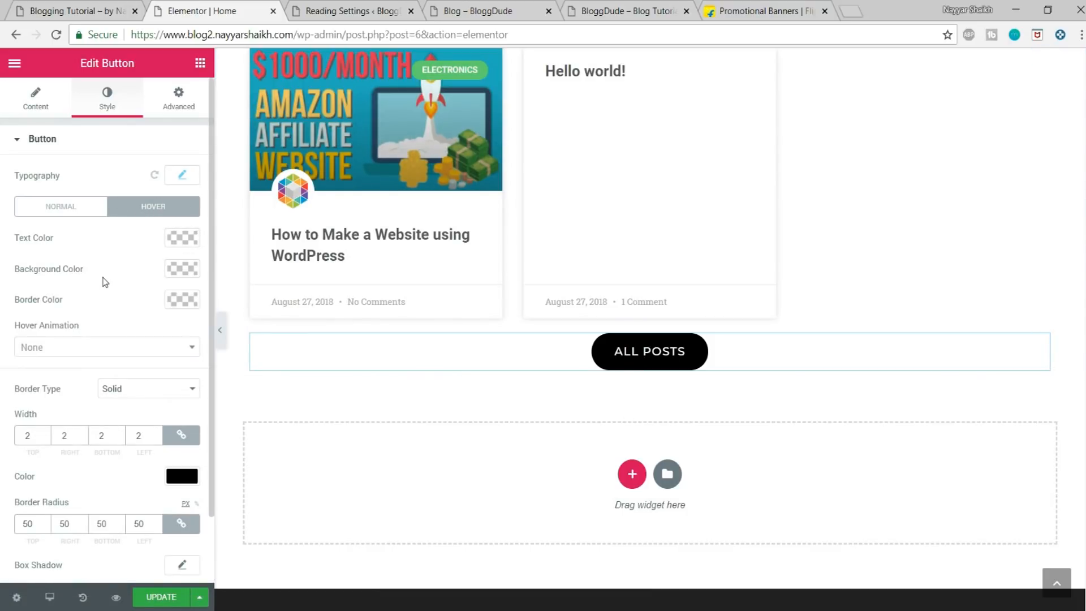
drag(8, 328, 104, 327)
click(101, 350)
click(60, 391)
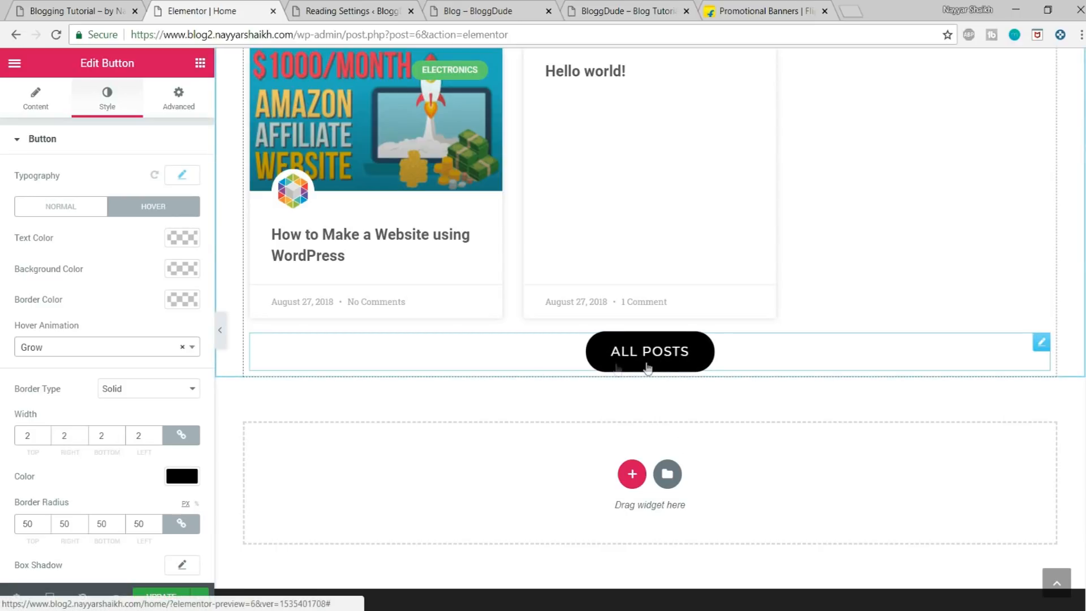
Step: Add a Spacer widget between the post grid and the ALL POSTS button and set its space to 10
scroll(678, 391, up, 1)
scroll(678, 392, up, 2)
scroll(577, 359, down, 4)
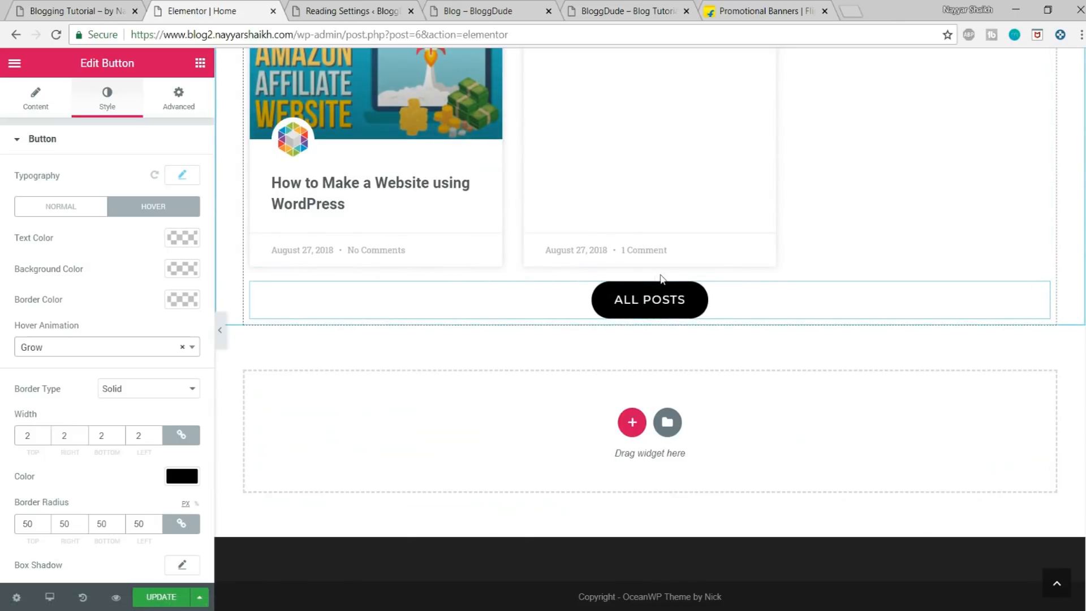
click(207, 64)
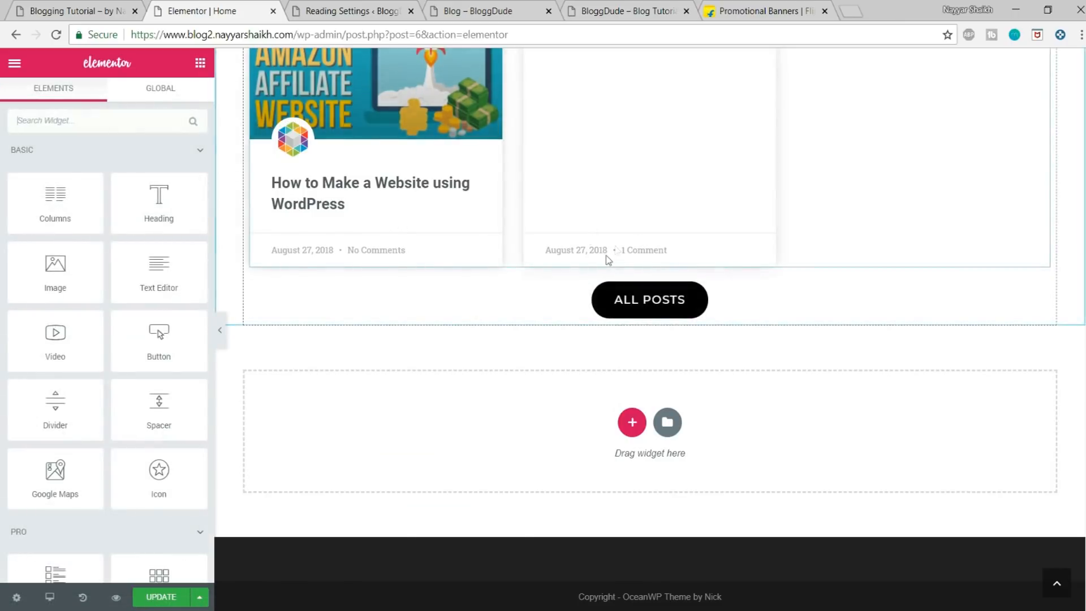
drag(159, 402, 611, 323)
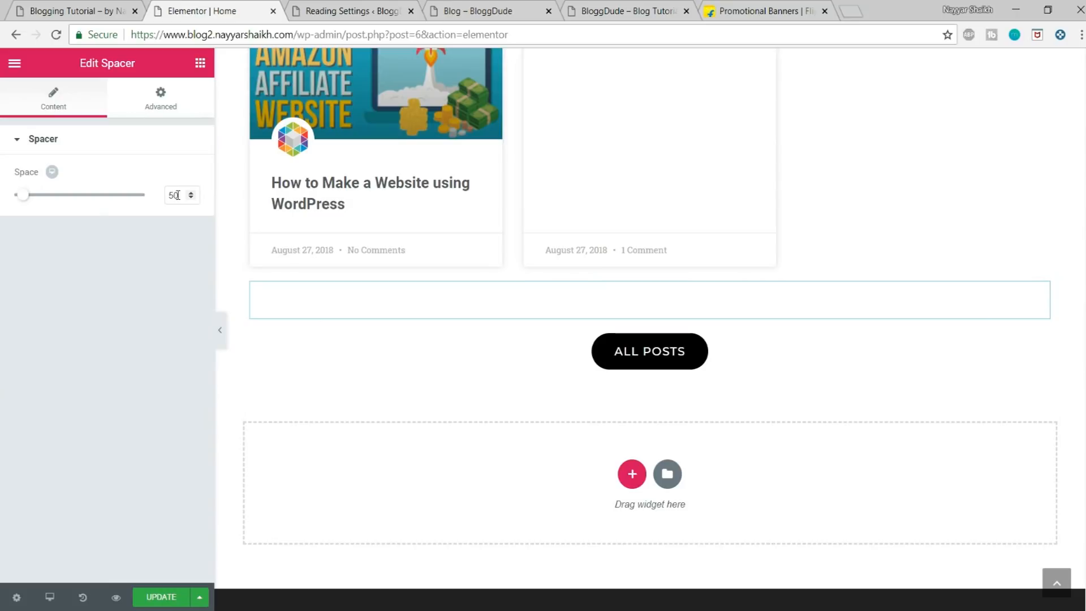
text(1)
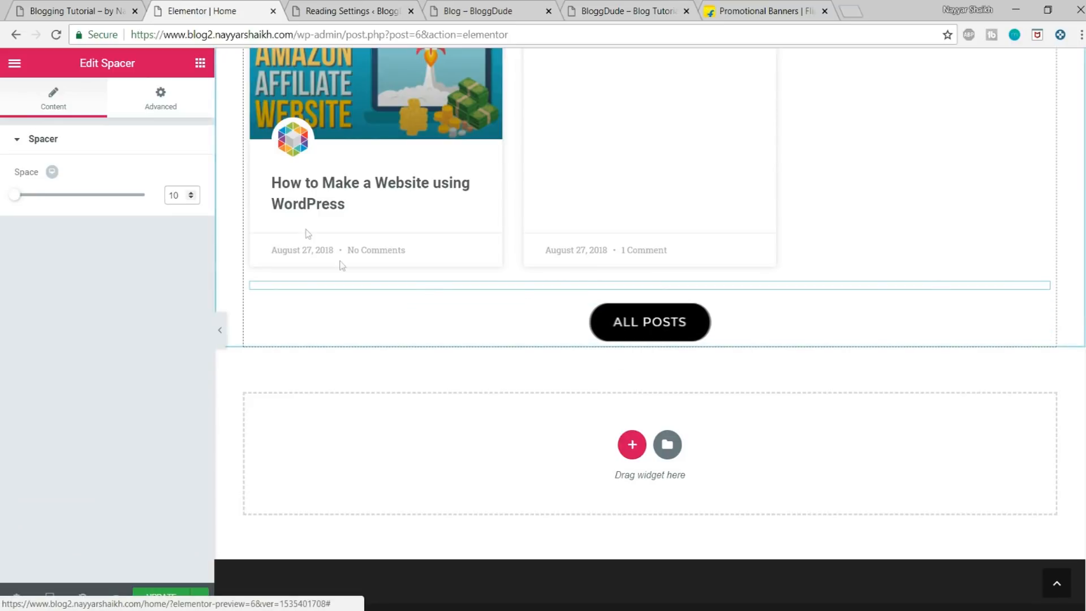
Step: Add a Spacer widget with the default space of 50 below the ALL POSTS button and update the page
click(84, 11)
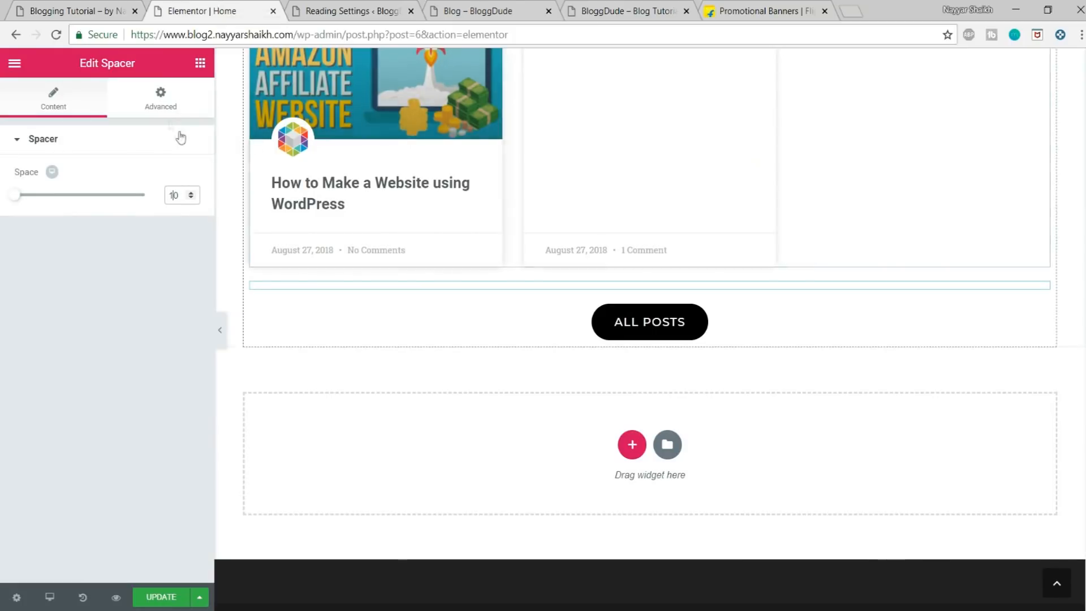
click(200, 62)
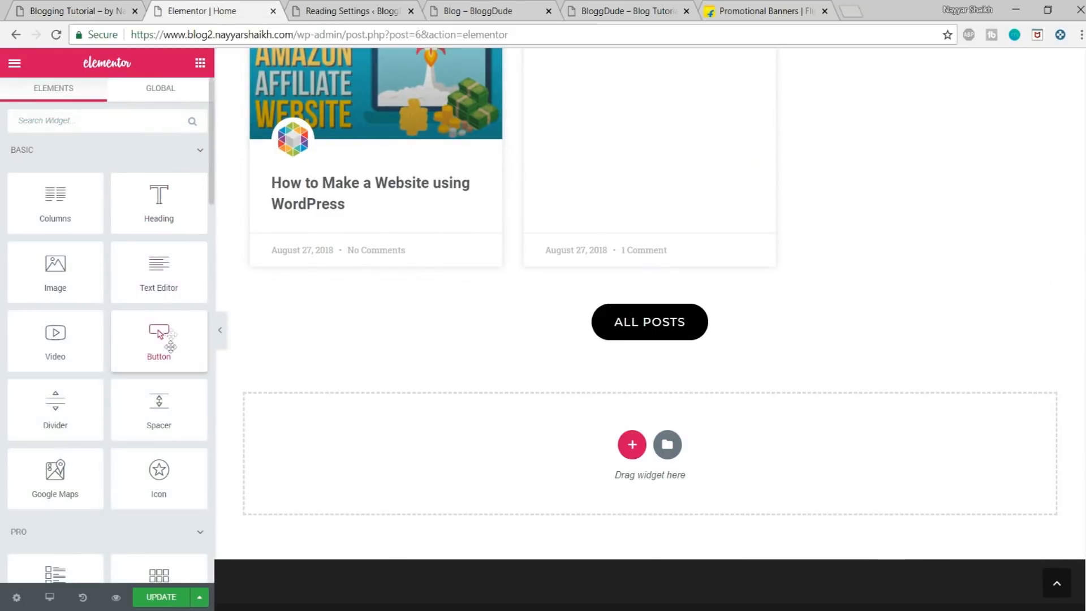
drag(176, 410, 690, 347)
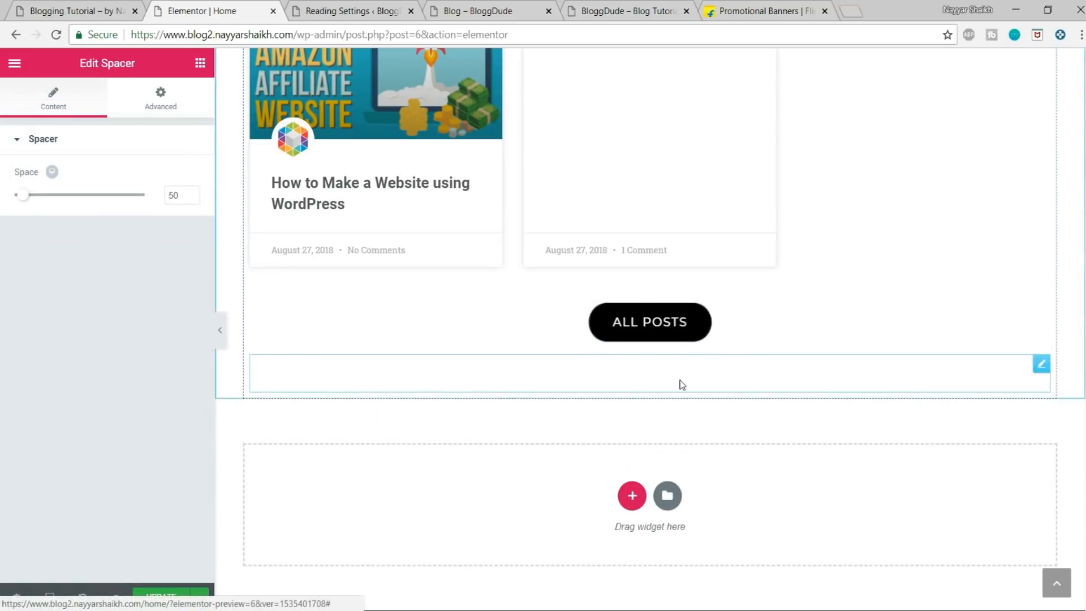
click(176, 595)
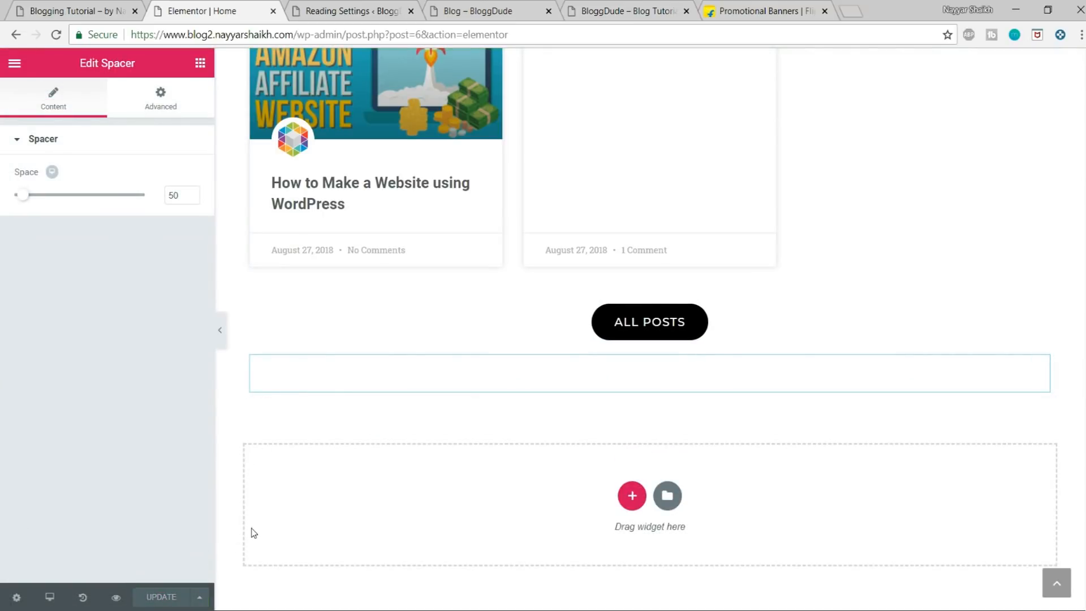
Step: Preview the home page and examine the post grid and ALL POSTS button at its end
click(118, 598)
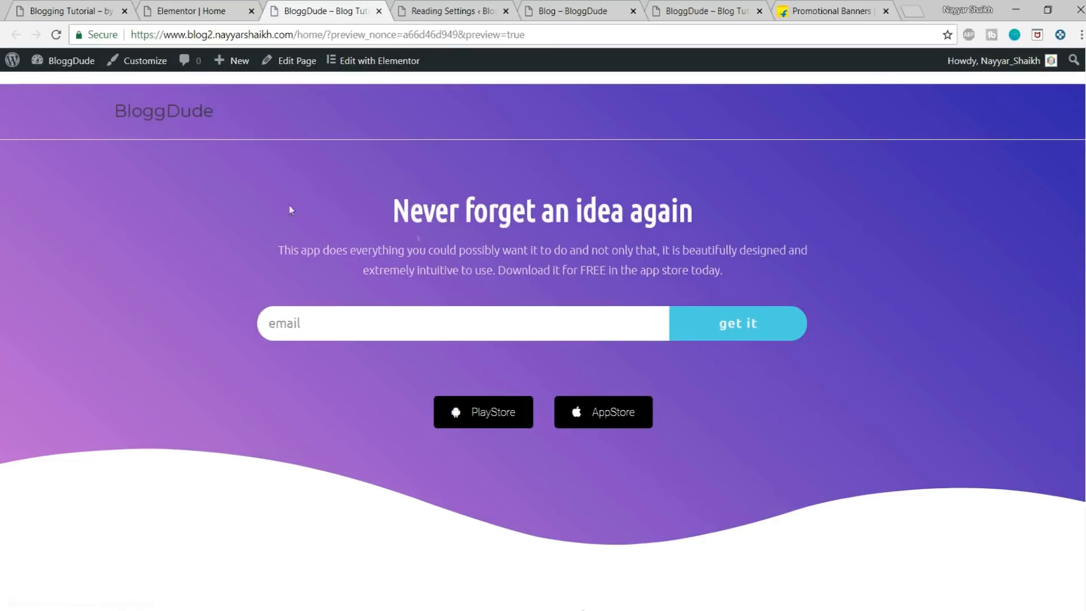
scroll(543, 339, down, 8)
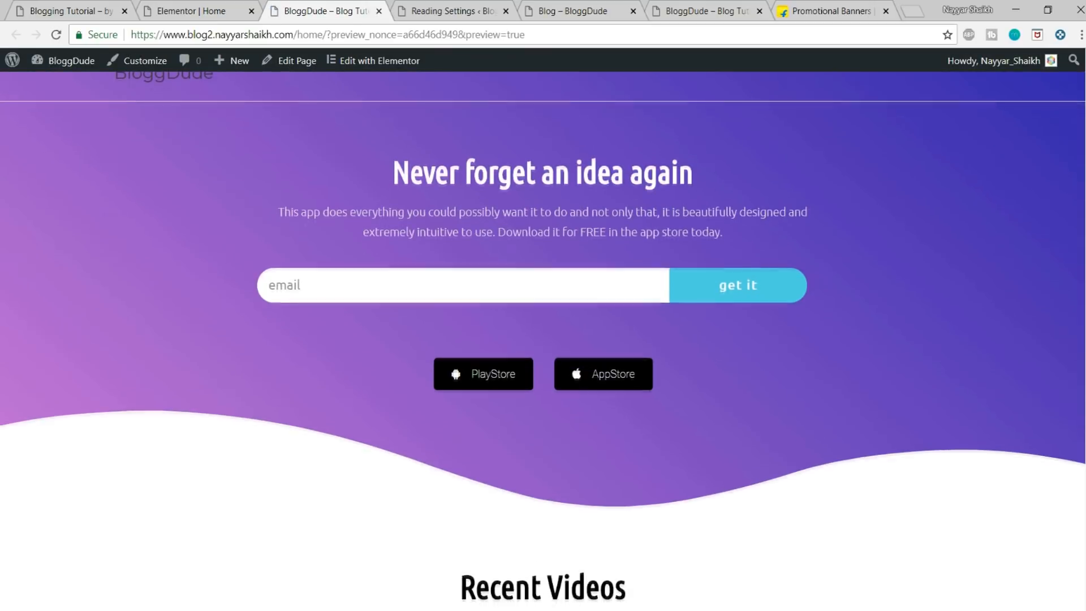
scroll(543, 340, down, 2)
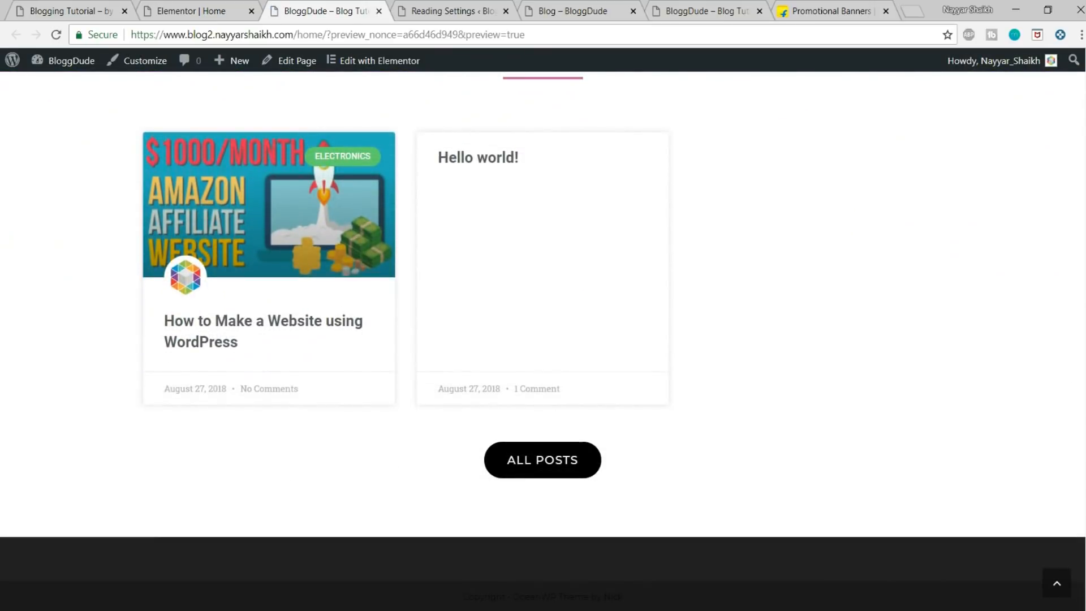
Step: Link the ALL POSTS button to the site's own base address followed by /blog and update the page
key(ctrl+shift+Tab)
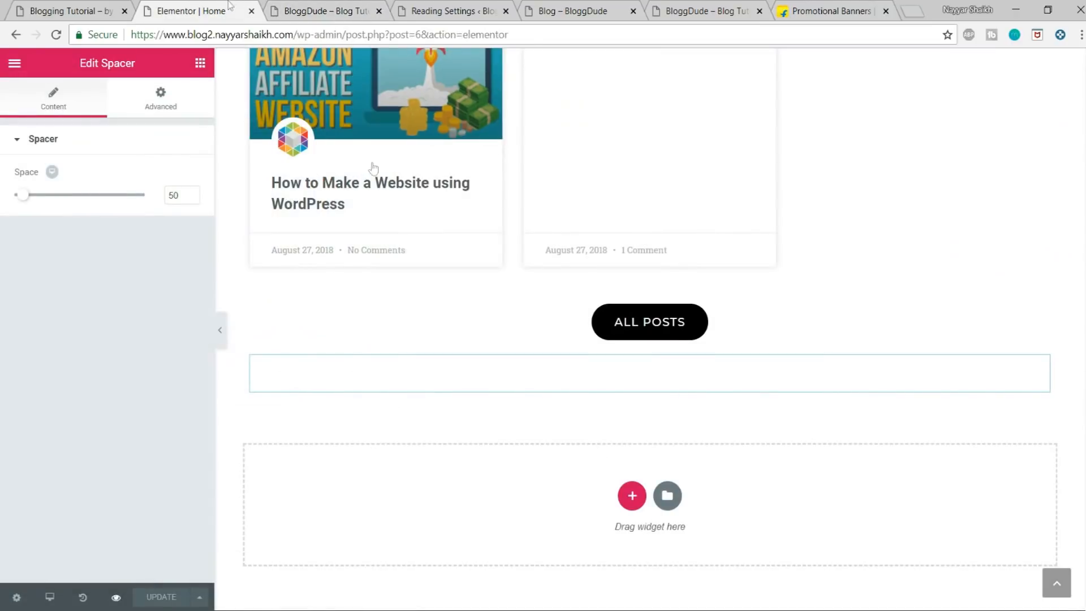
click(654, 336)
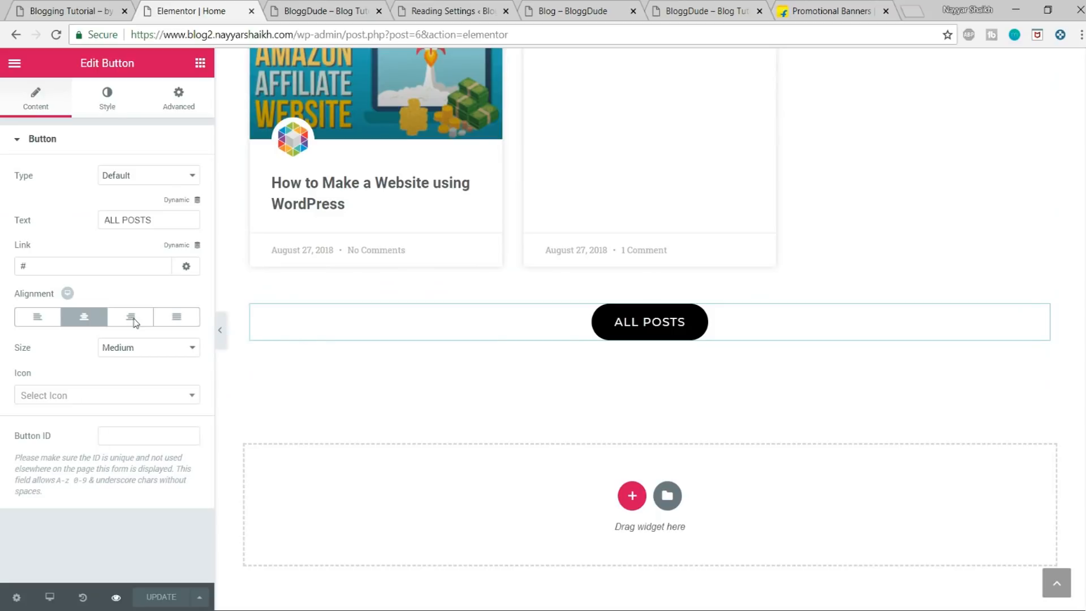
click(315, 8)
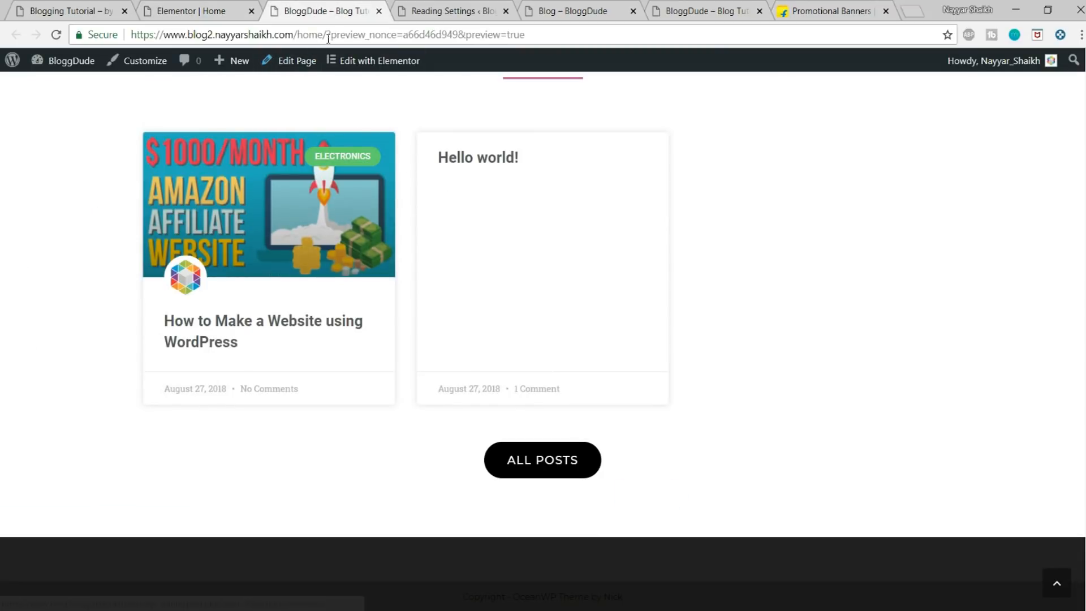
drag(295, 35, 129, 35)
key(ctrl+c)
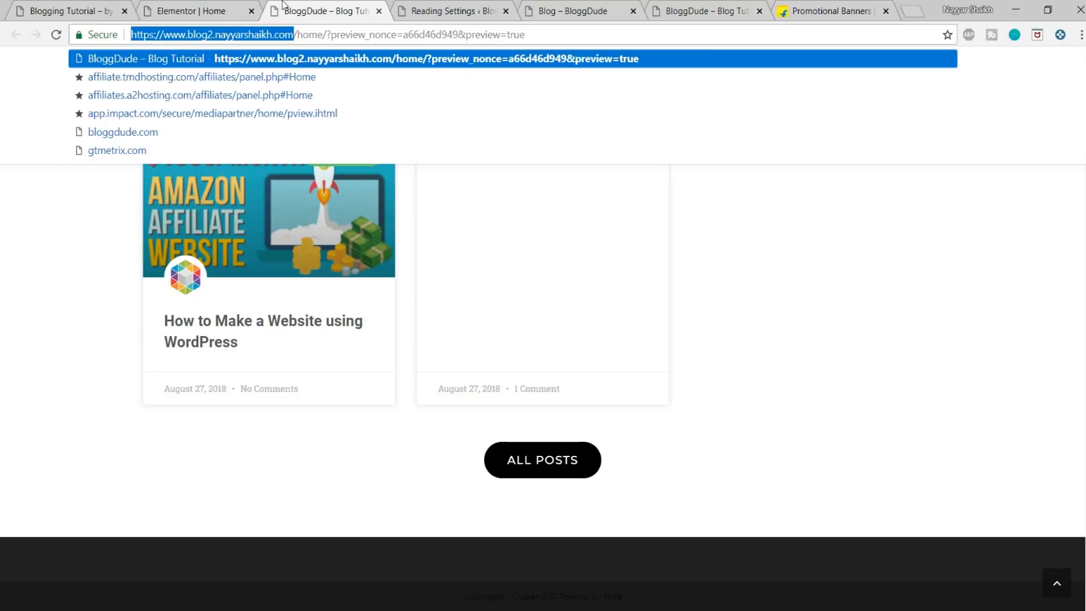
click(222, 9)
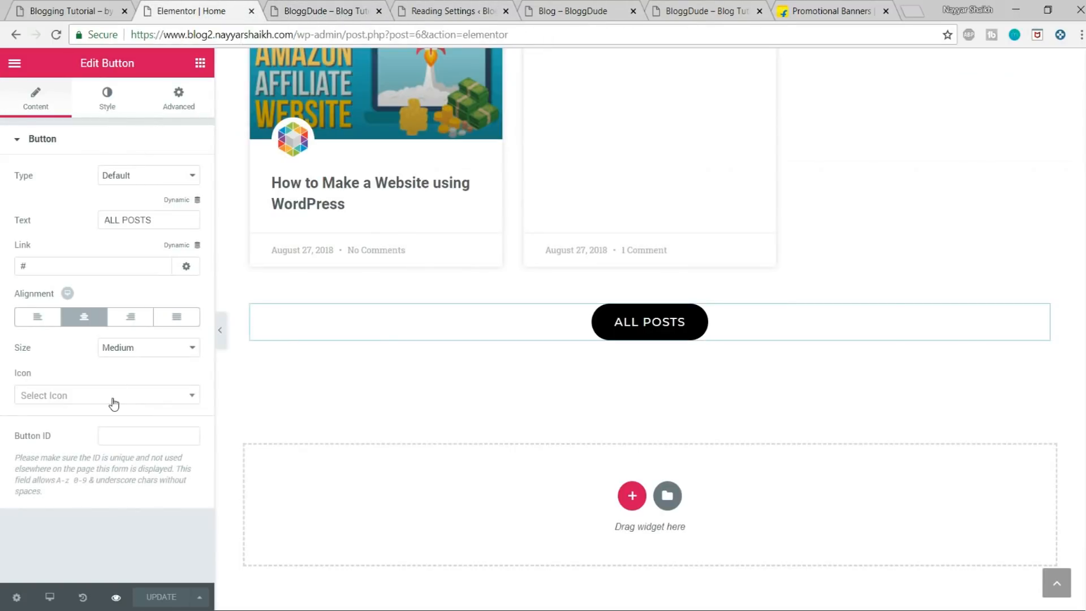
triple_click(63, 268)
key(ctrl+v)
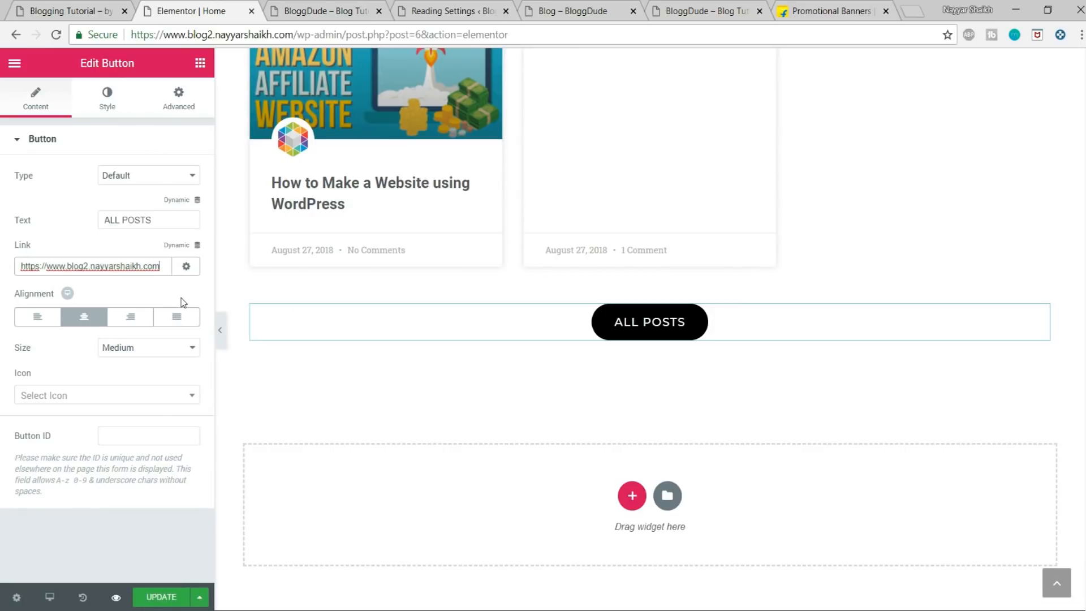
text(blog)
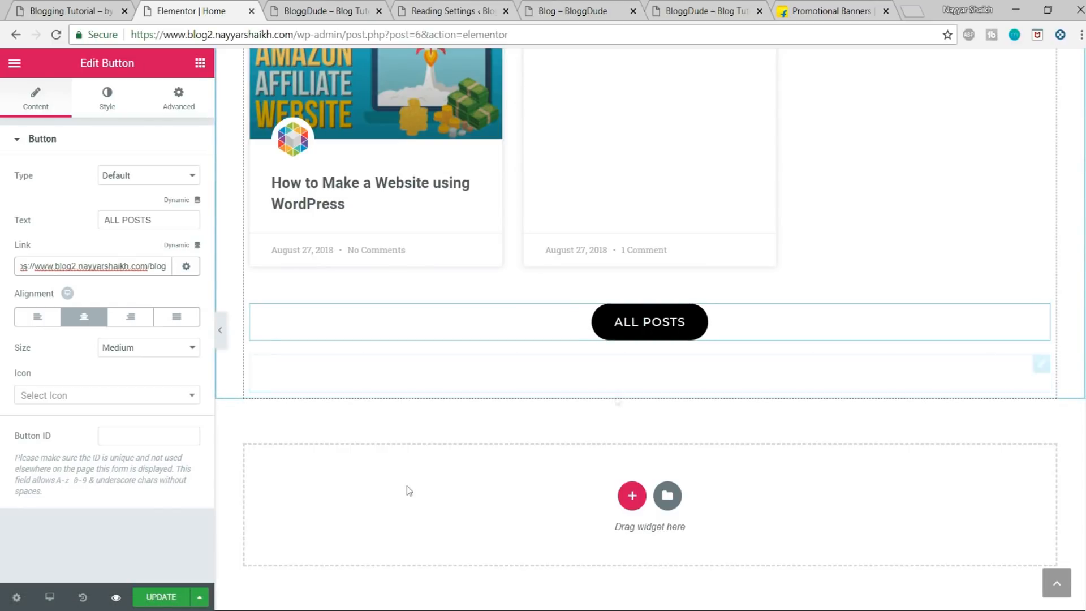
click(163, 597)
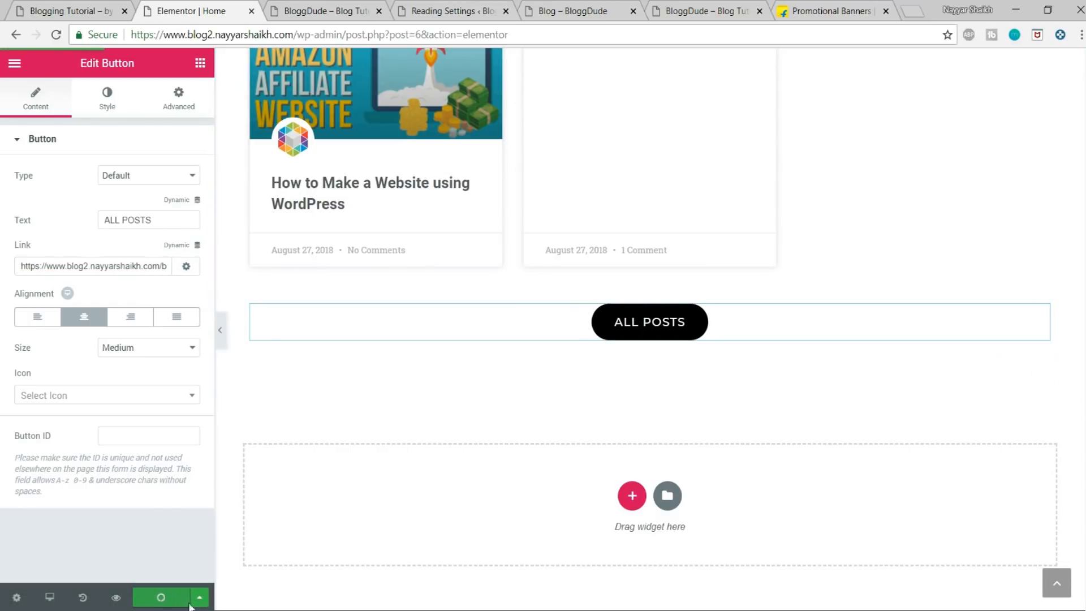
Step: Examine the heading and the Walmart, Amazon and Flipkart cards in the demo site's All Deals & Discounts section
click(85, 11)
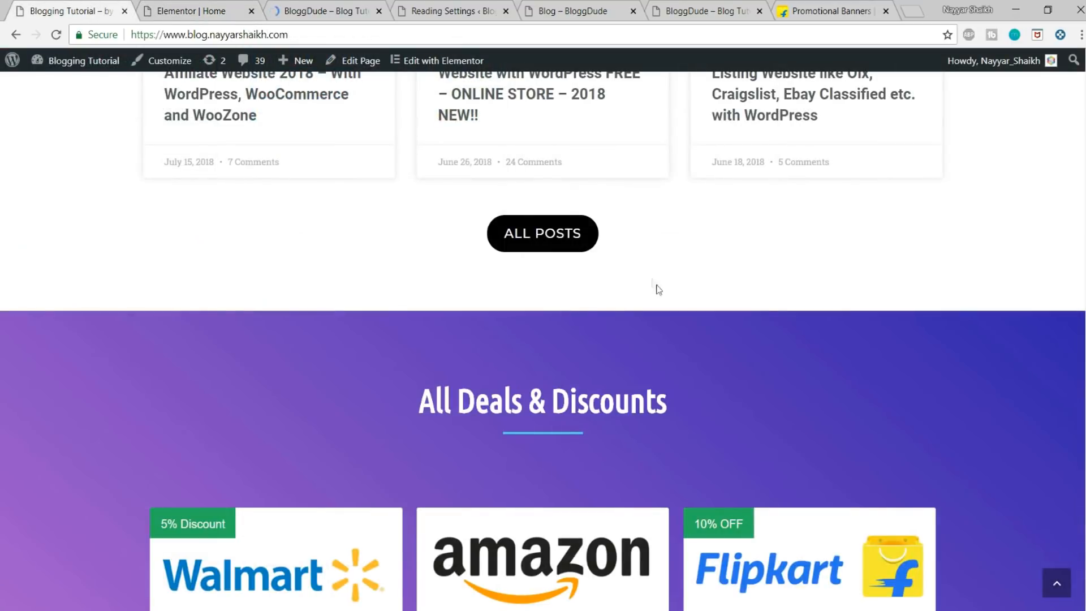
scroll(740, 355, down, 5)
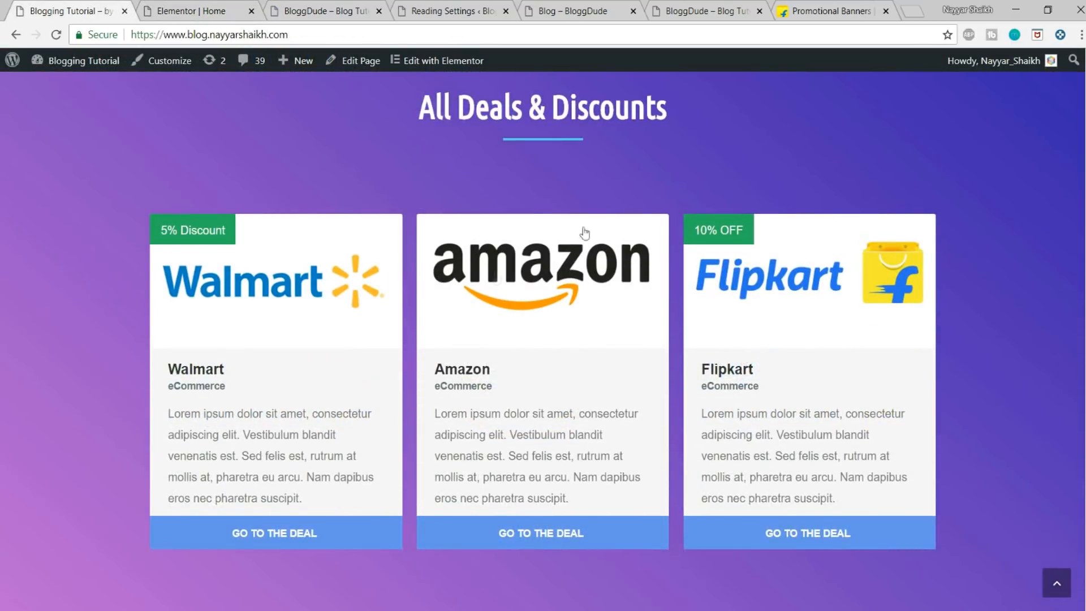
drag(411, 114, 778, 105)
click(778, 105)
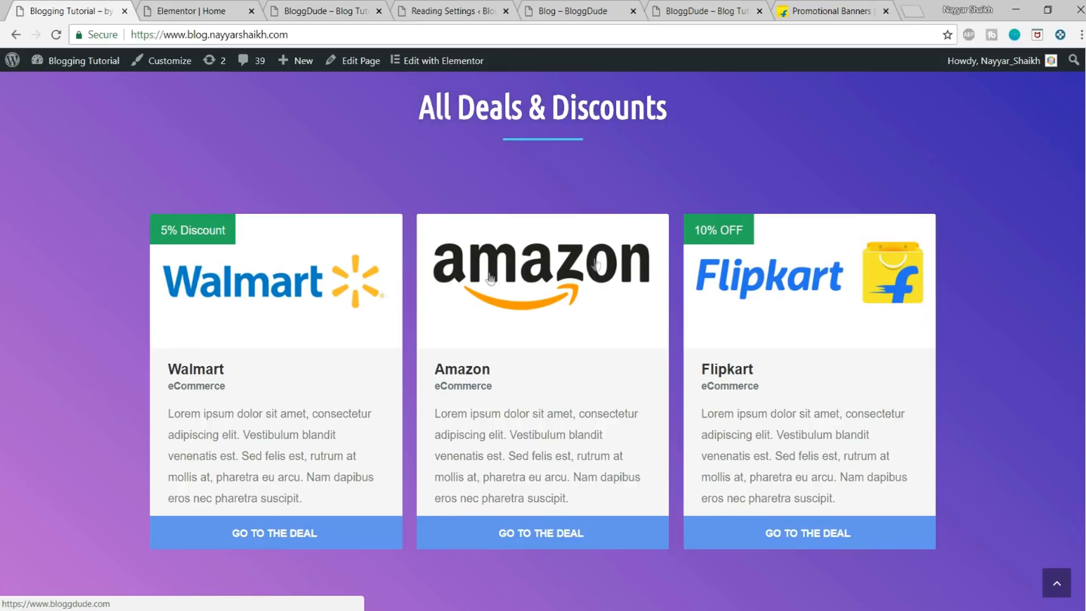
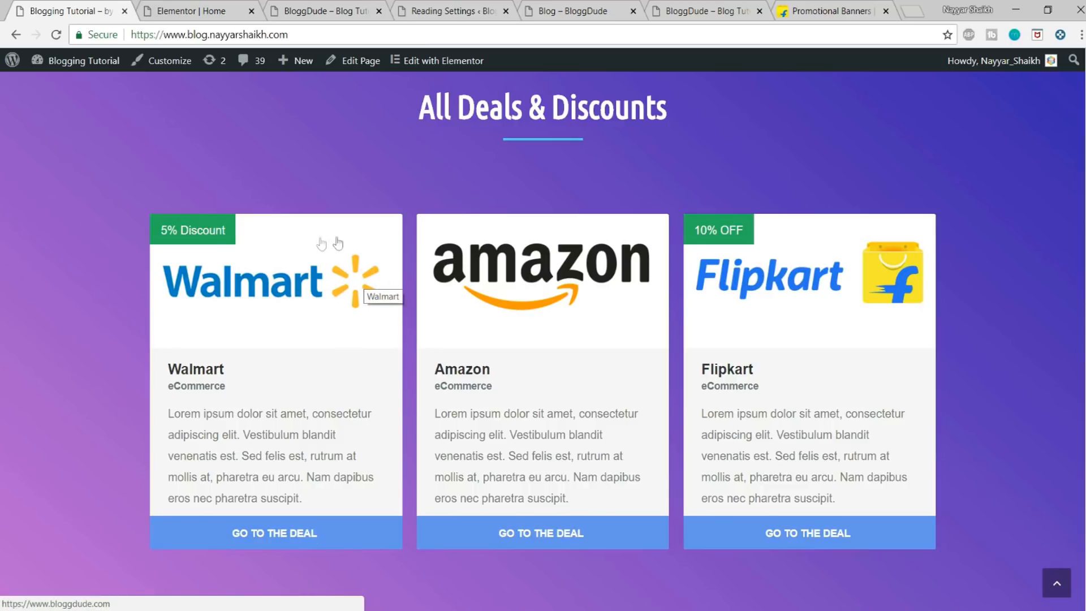
drag(150, 374, 246, 406)
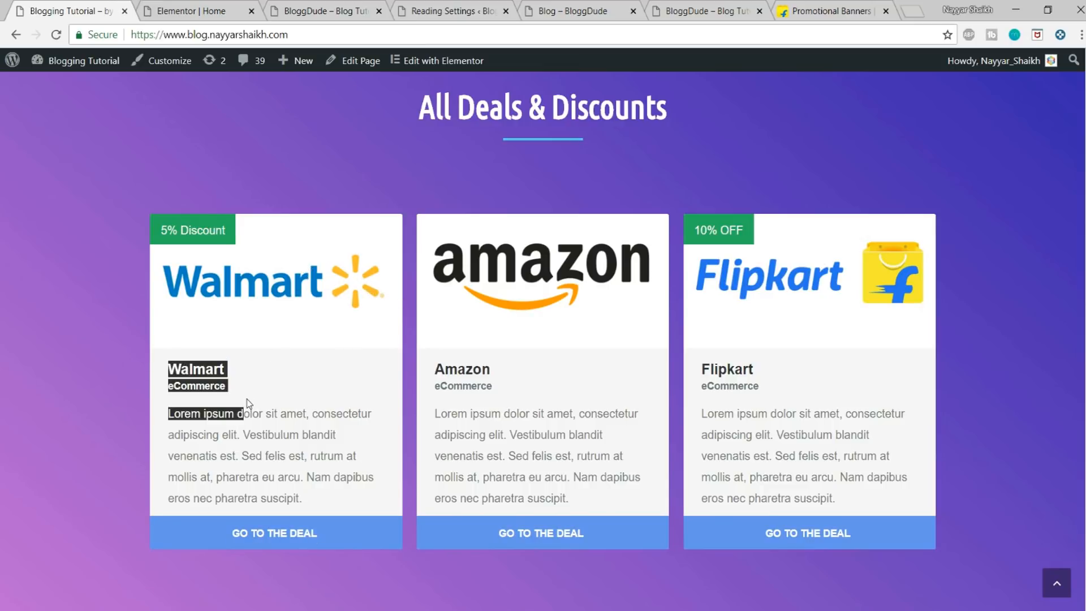
click(247, 401)
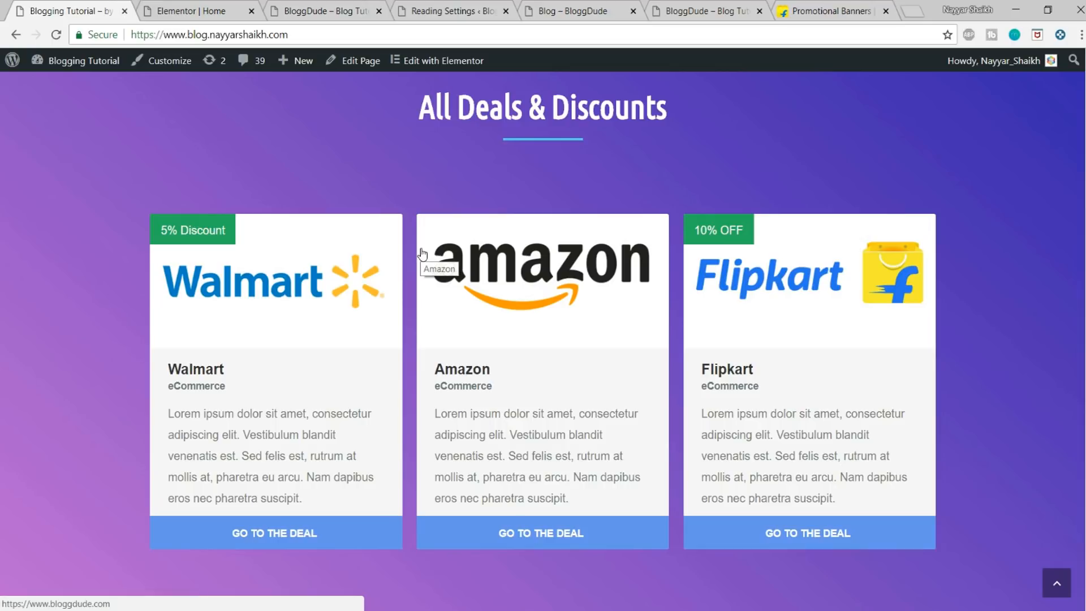
Step: Switch to the new site's WordPress admin and search the plugins available to add for "affiliate"
click(456, 6)
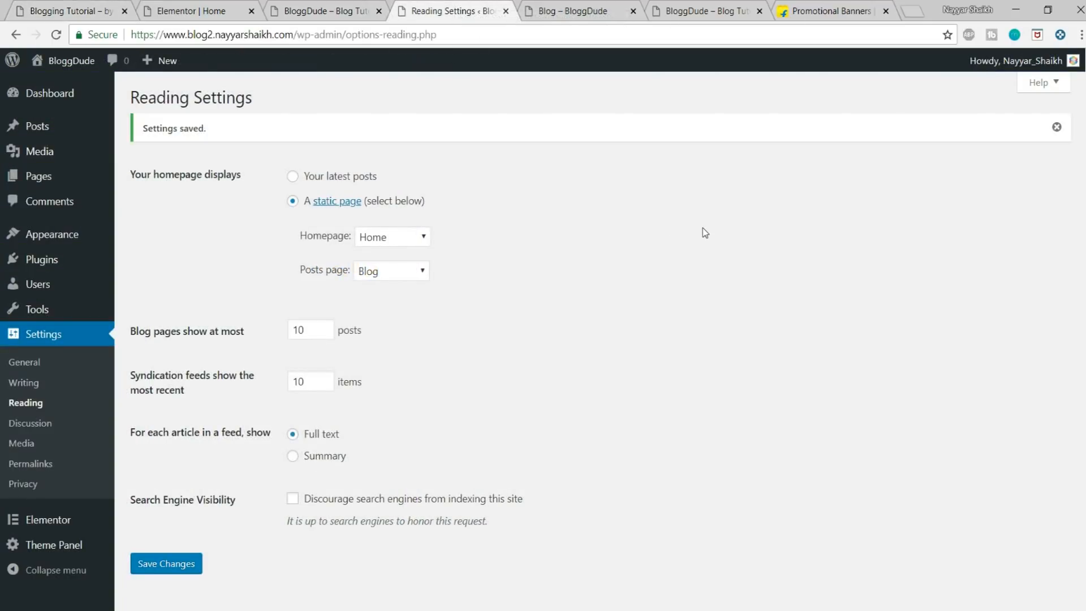
mouse_move(47, 263)
click(158, 287)
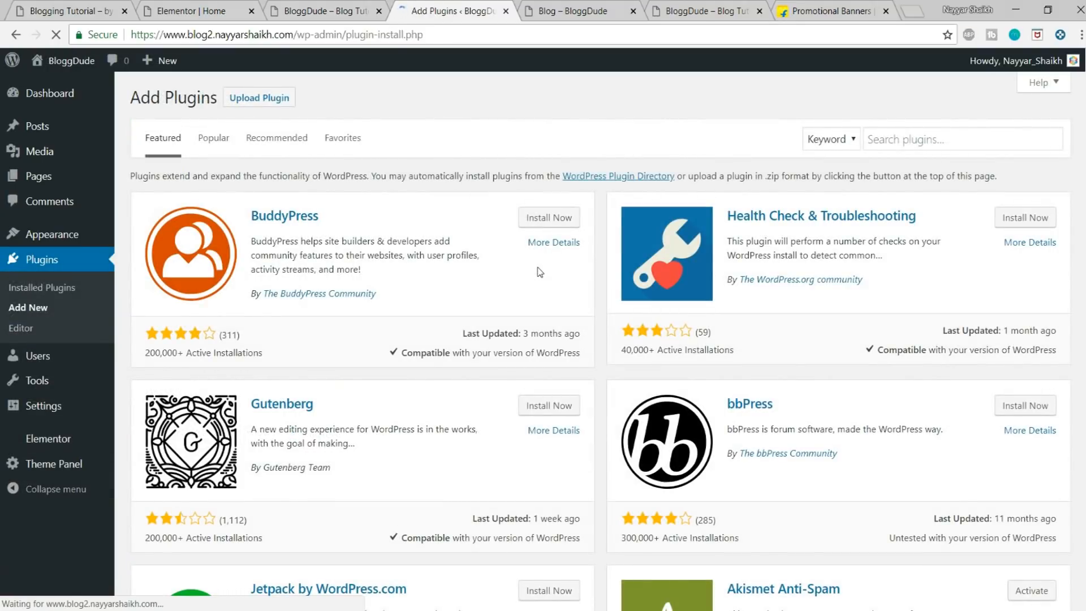
click(936, 139)
text(af)
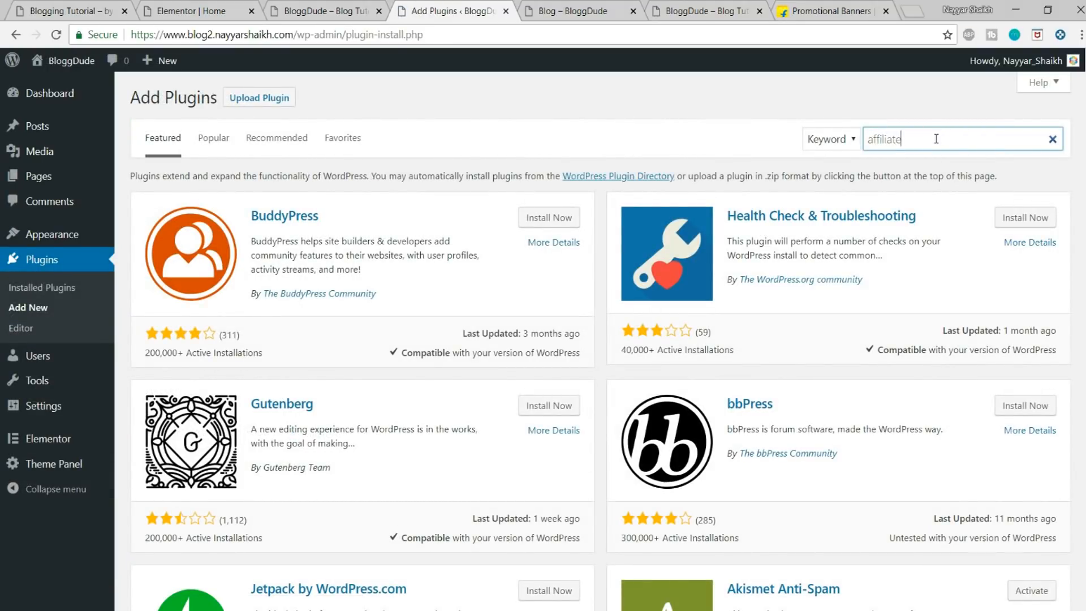
text(filiate)
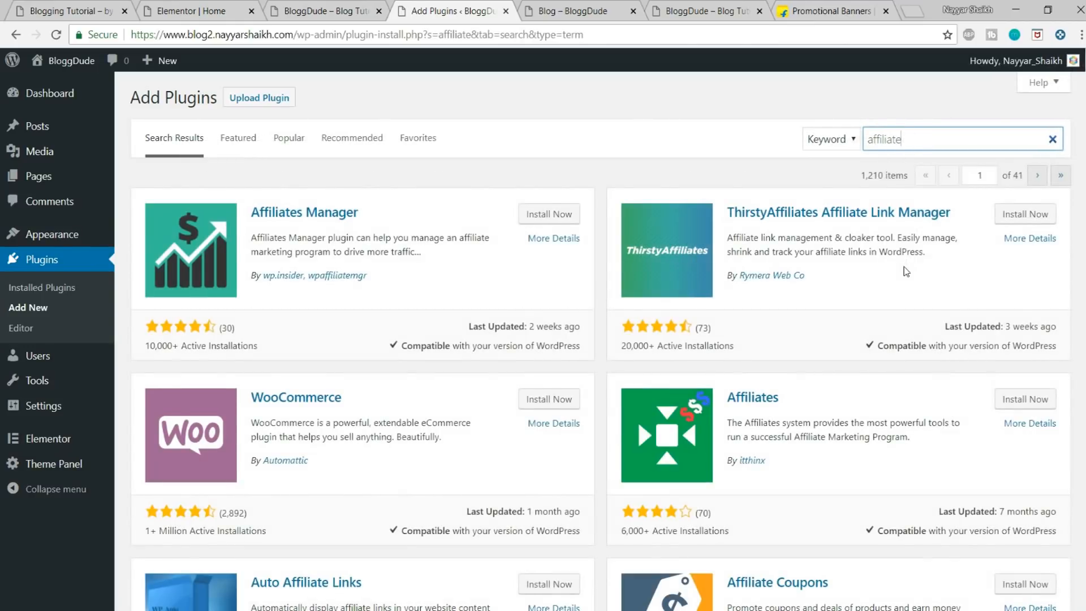
Step: Install and activate the Affiliate Coupons plugin by fdmedia
scroll(901, 271, down, 4)
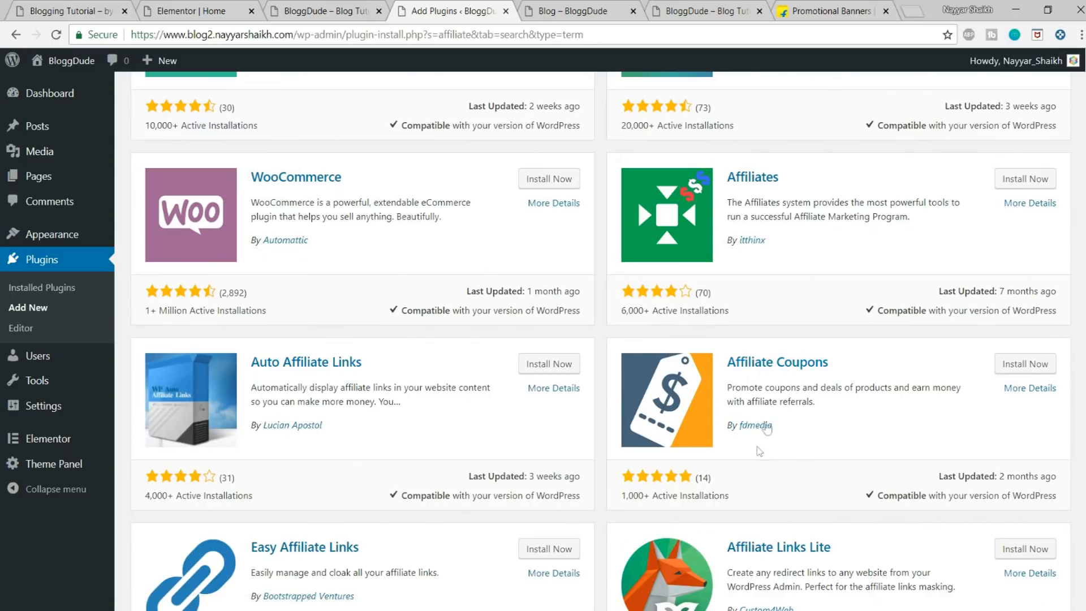
click(1027, 364)
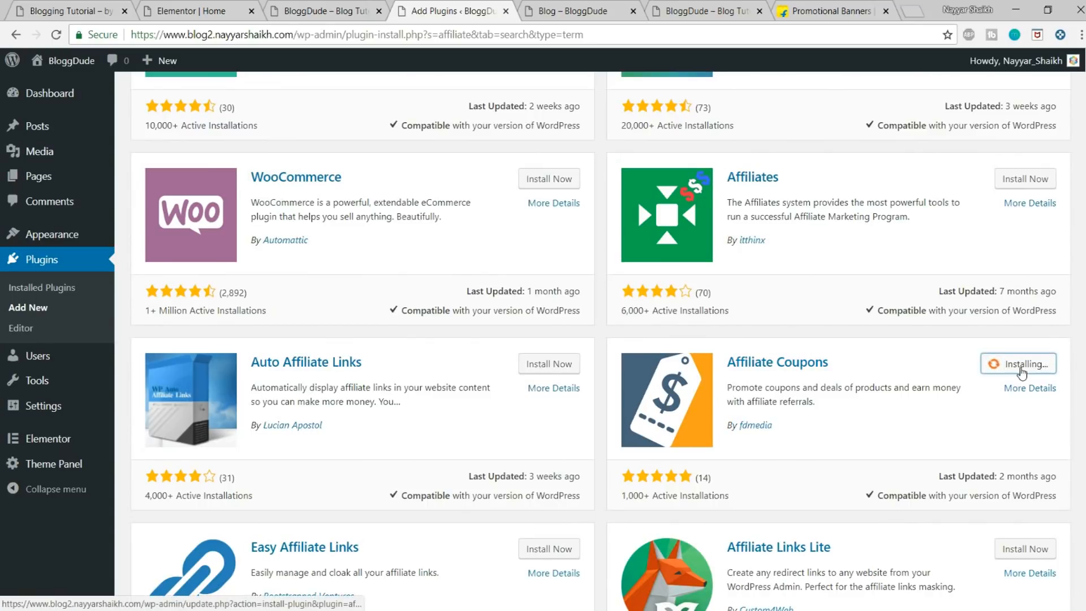
scroll(1042, 355, down, 1)
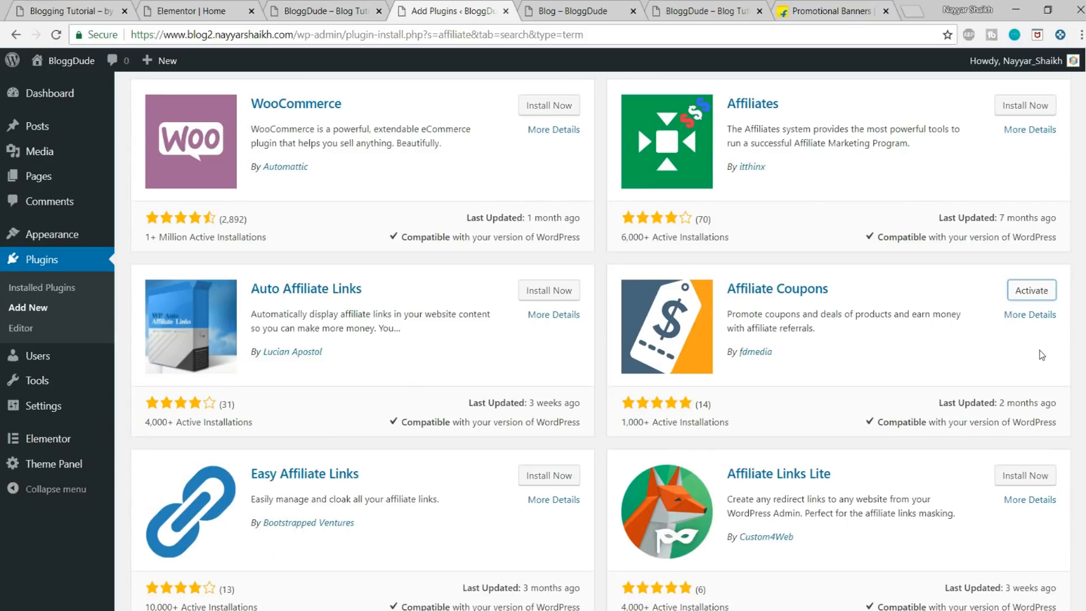
click(1020, 299)
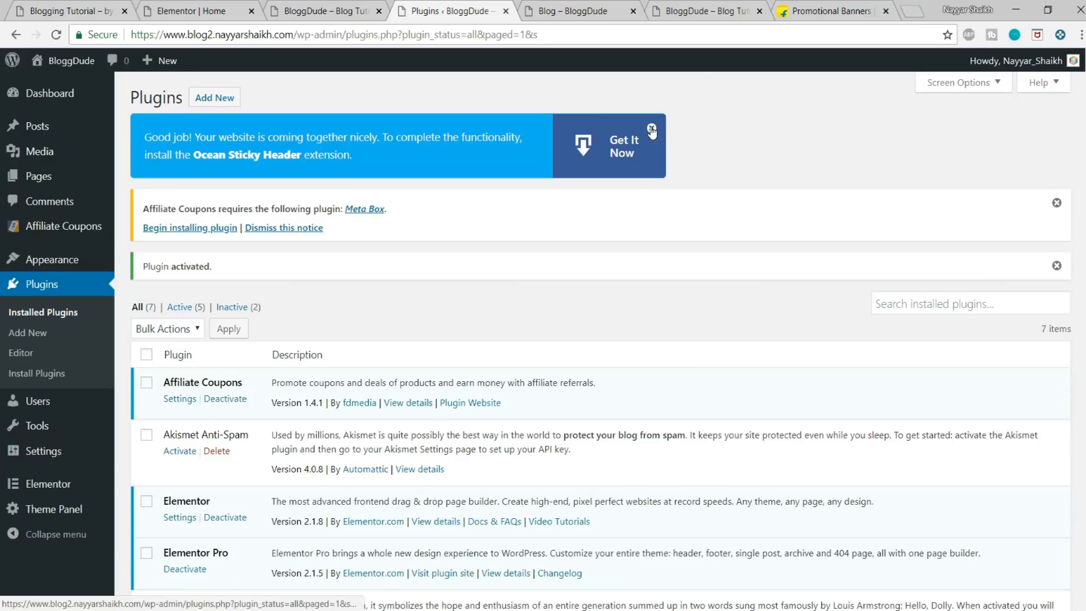
click(651, 130)
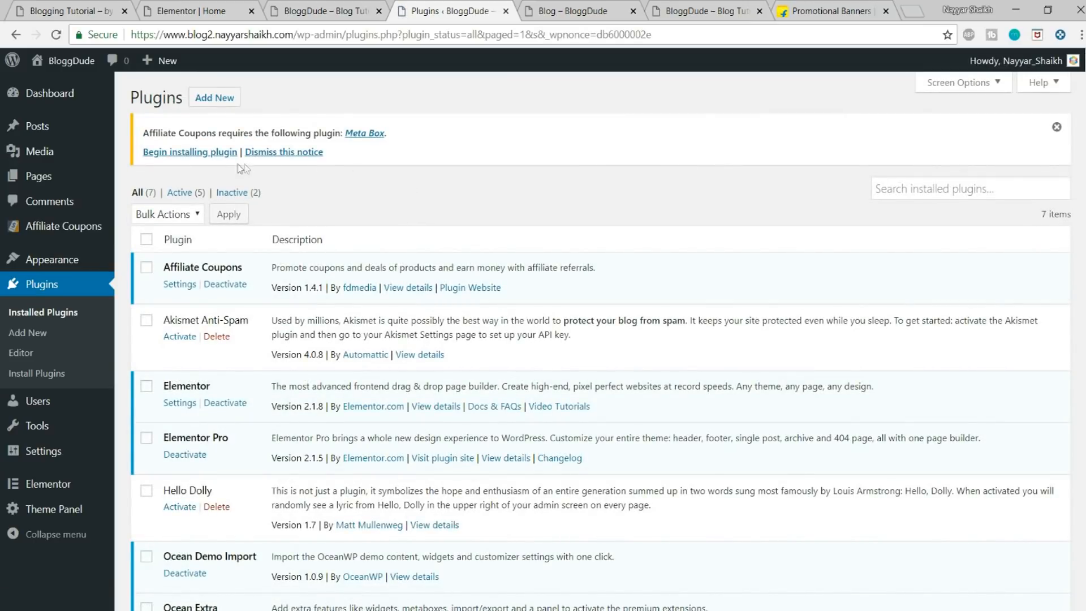
Step: Install the Meta Box plugin required by Affiliate Coupons and return to the dashboard
drag(142, 133, 330, 133)
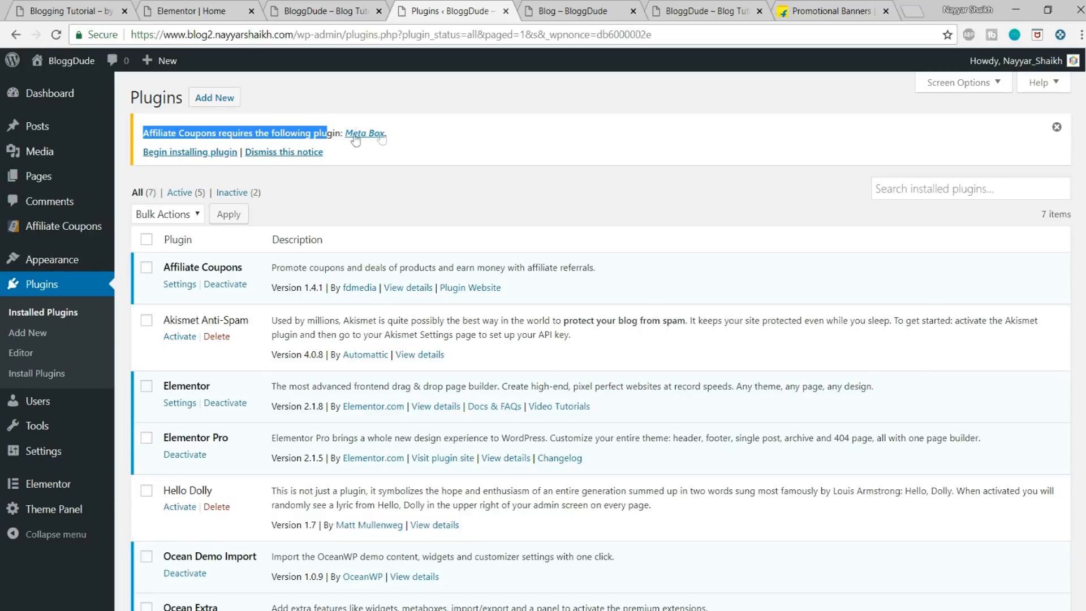
drag(447, 128, 336, 127)
click(511, 132)
click(200, 161)
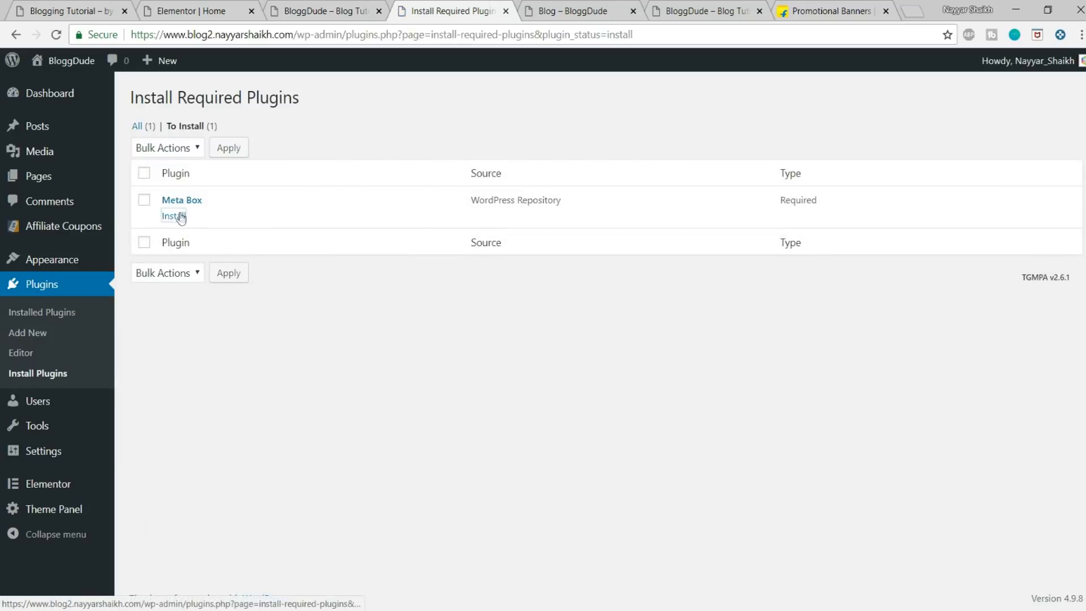
click(180, 217)
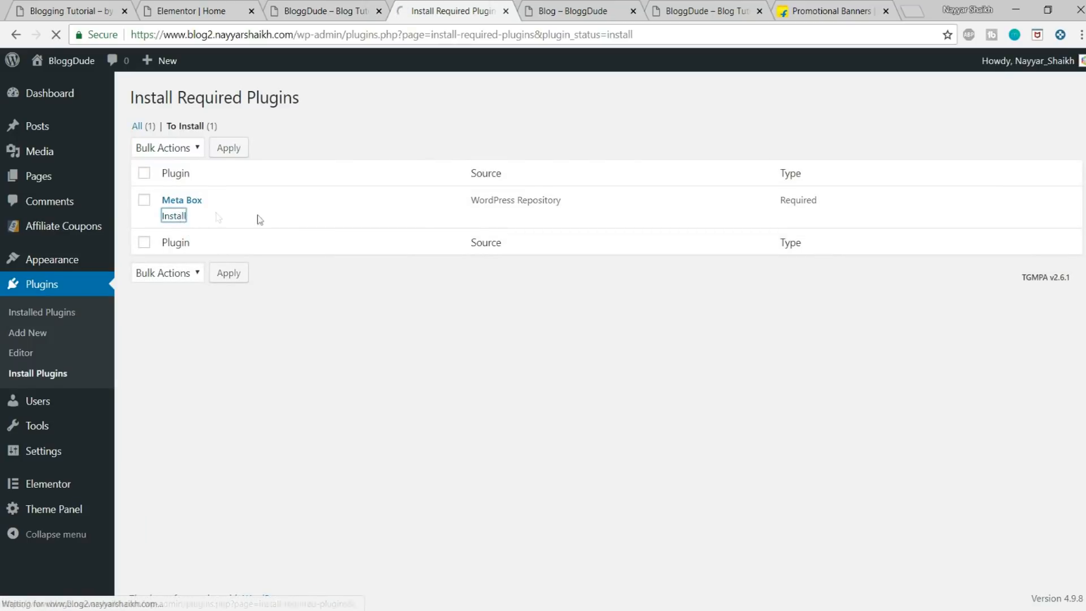
click(357, 252)
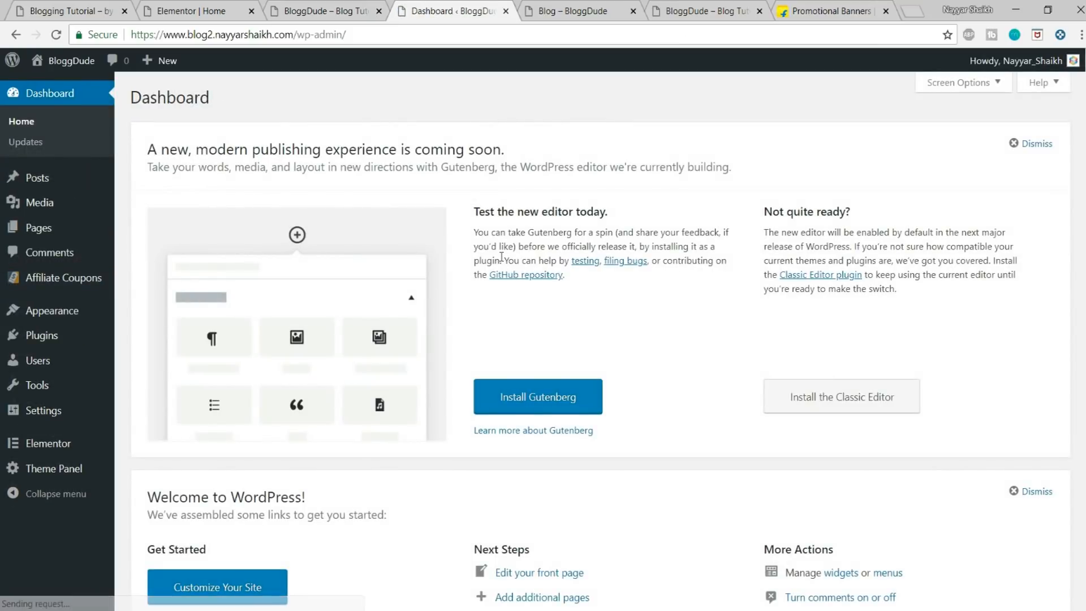
Step: Check the demo site's Walmart card and close the Blog, extra BloggDude and Promotional Banners pages
click(87, 8)
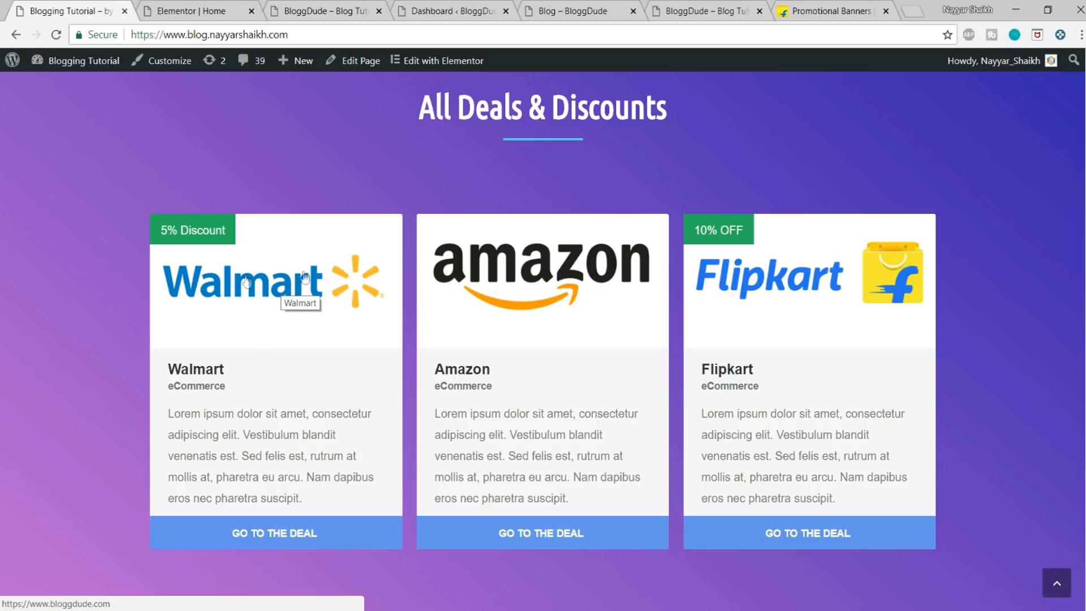
click(717, 11)
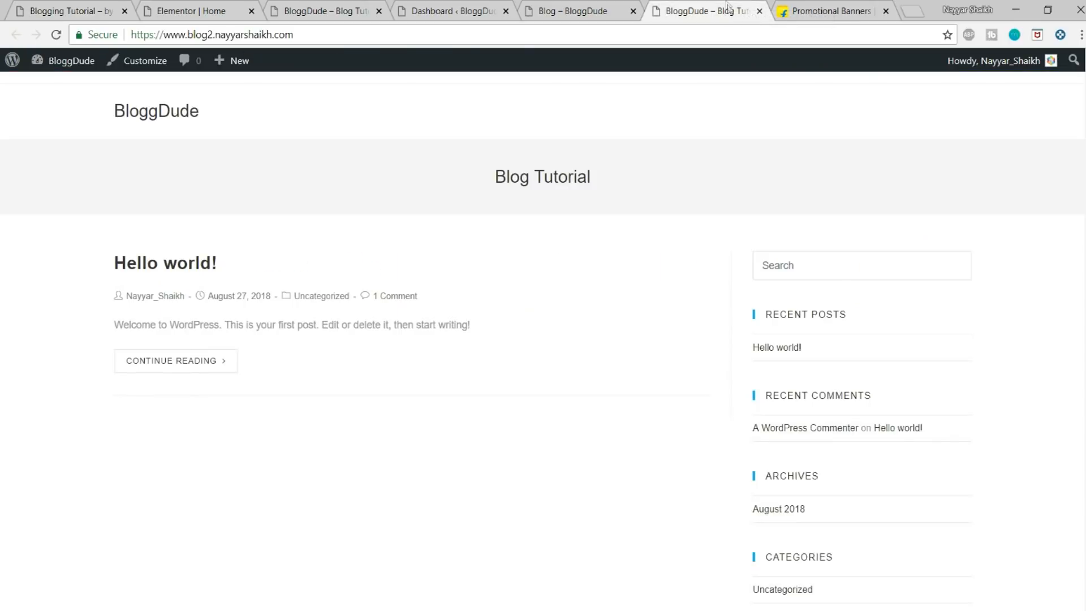
click(644, 12)
click(633, 11)
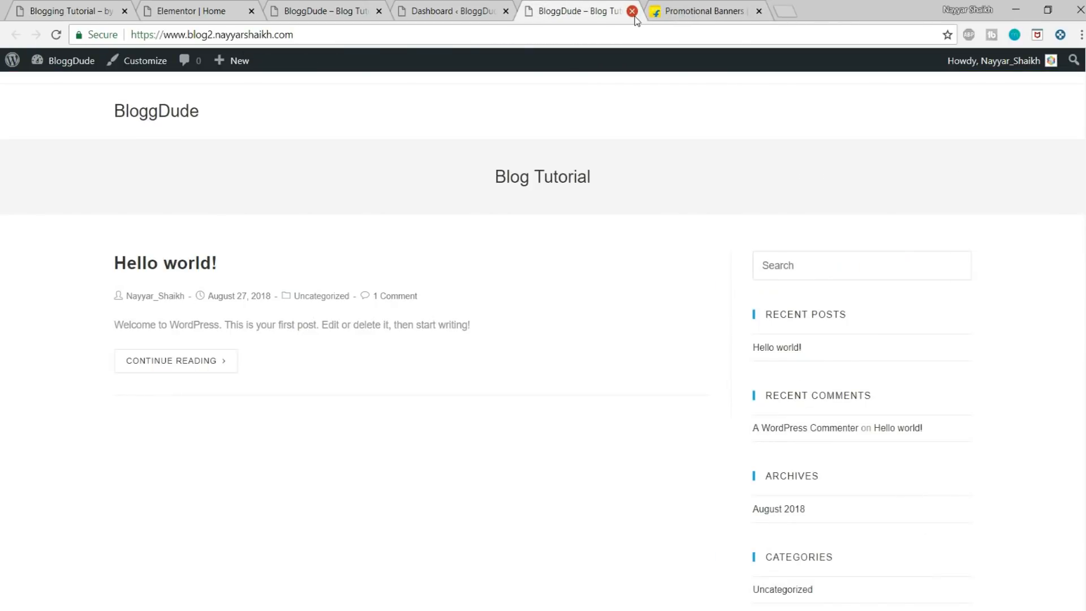
click(632, 11)
click(632, 11)
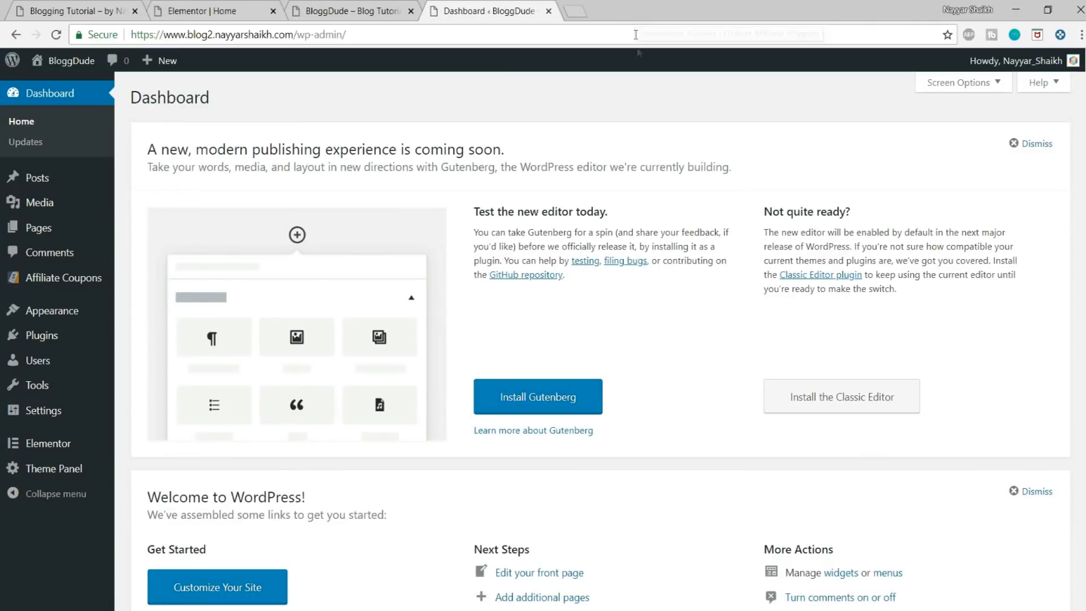
Step: Open canva.com in a new browser tab
click(577, 10)
text(canva.com)
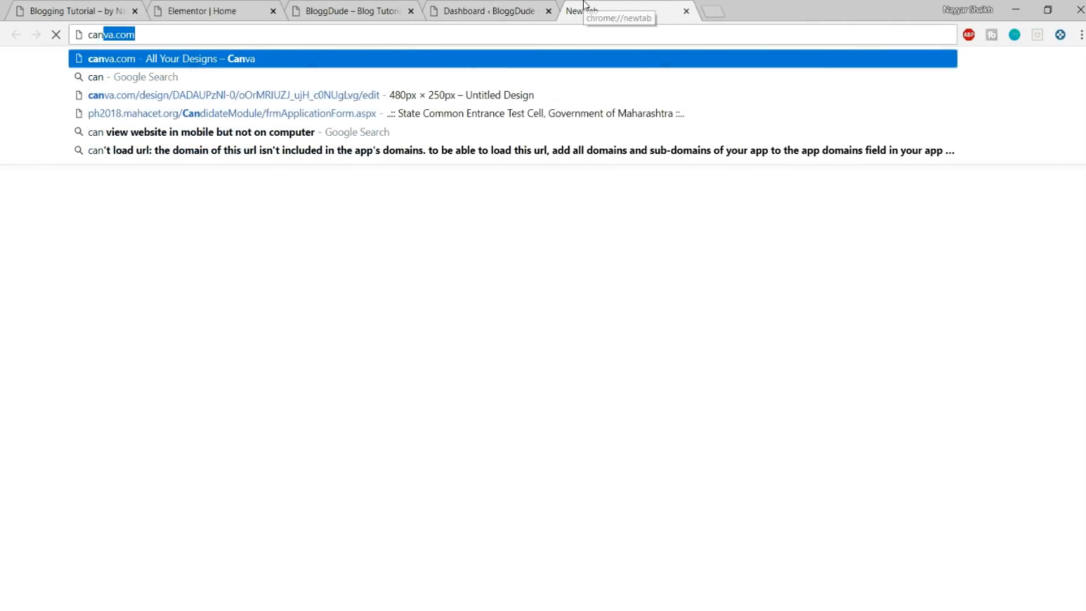
key(Return)
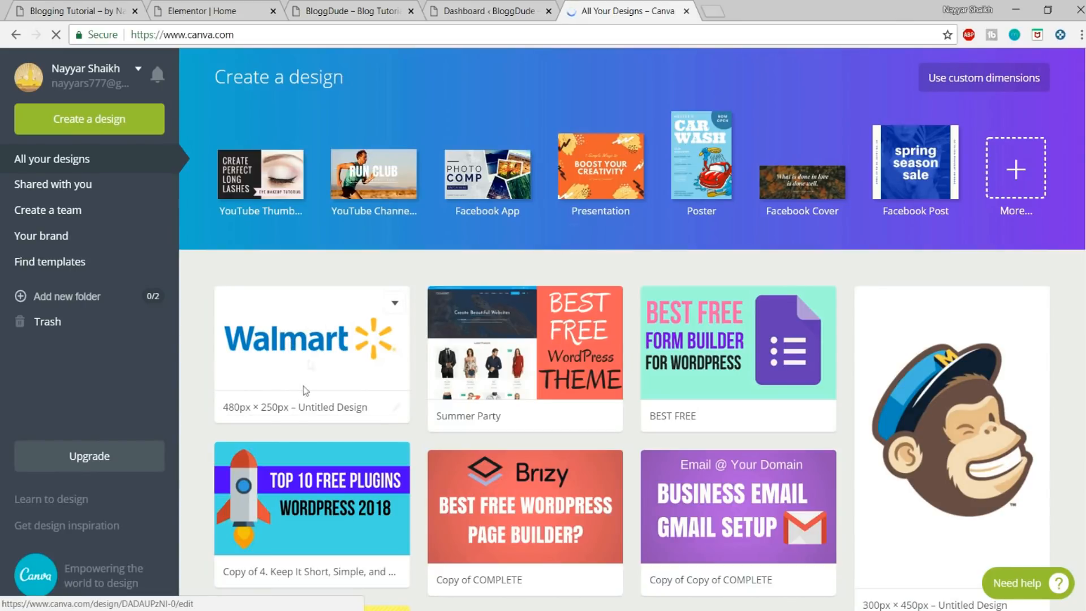
Step: Search Google Images for "walmart png" in a new browser tab and open the 1280 × 320 Wikimedia Commons Walmart logo
click(713, 8)
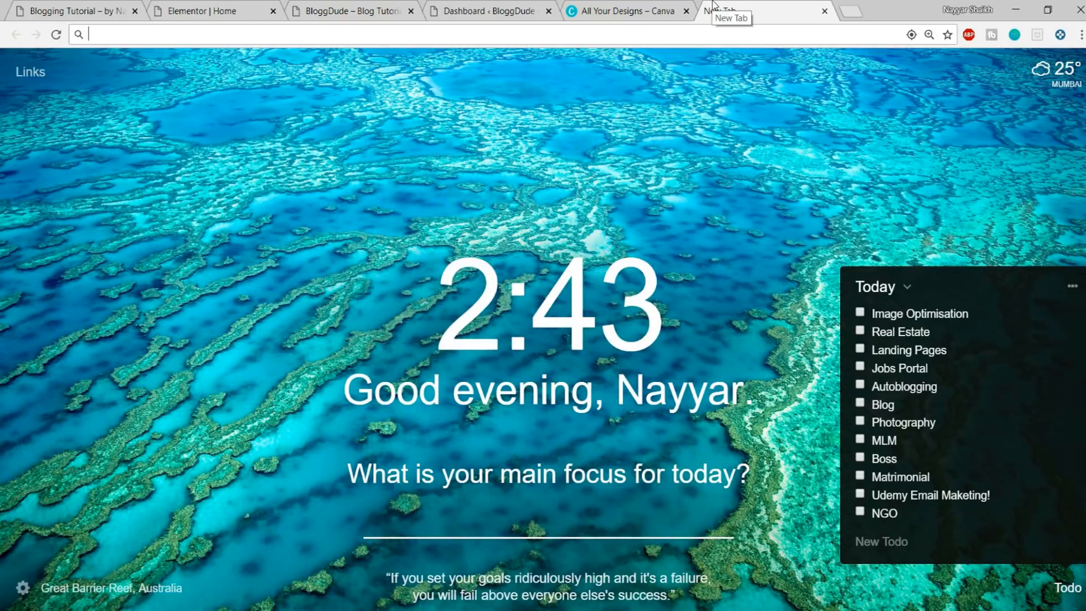
text(walm)
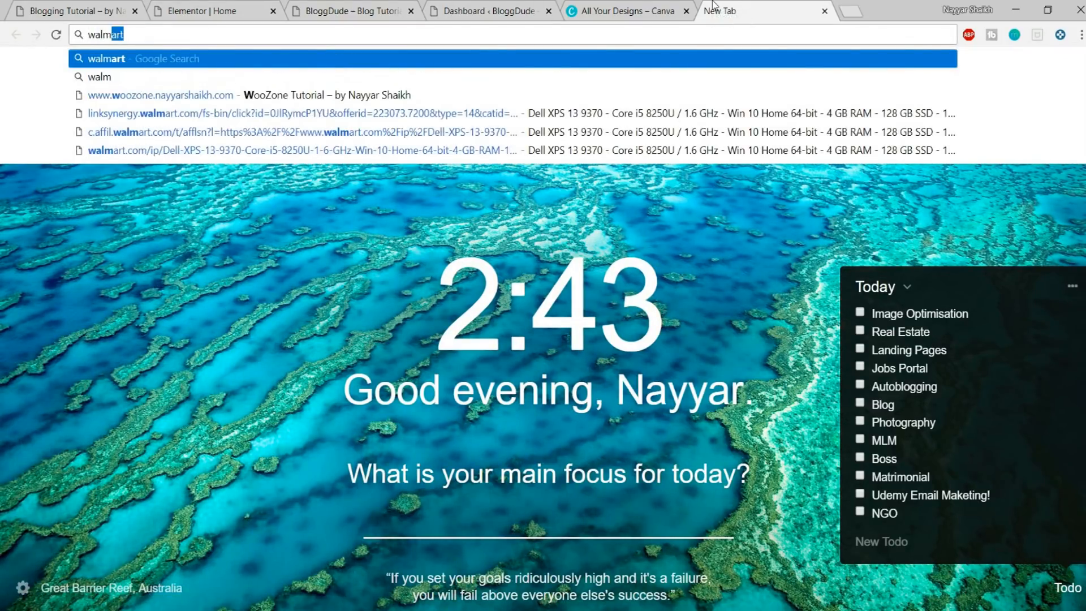
text(art png)
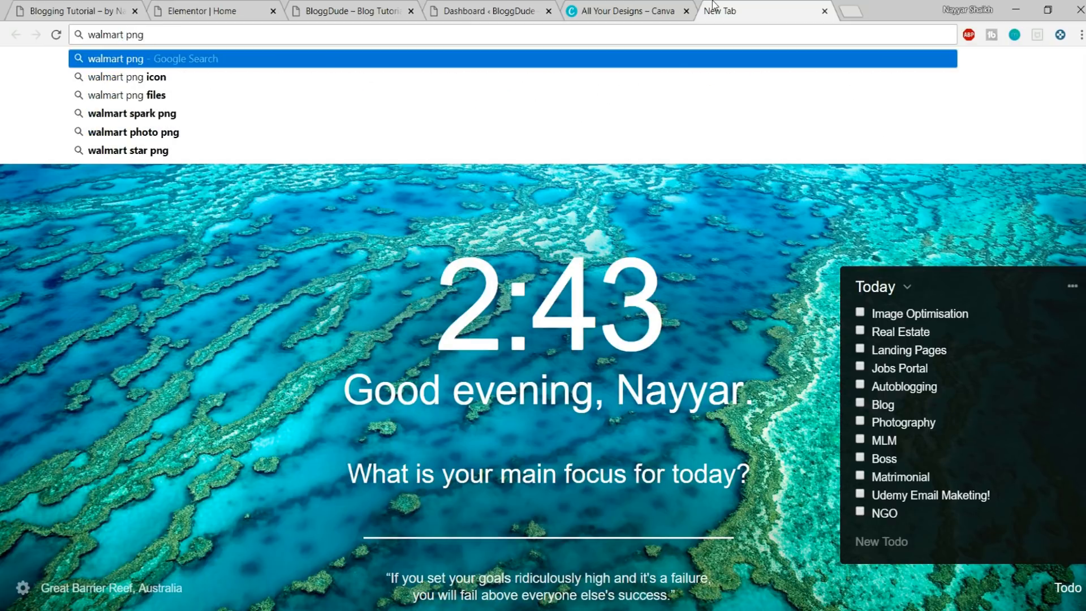
key(Return)
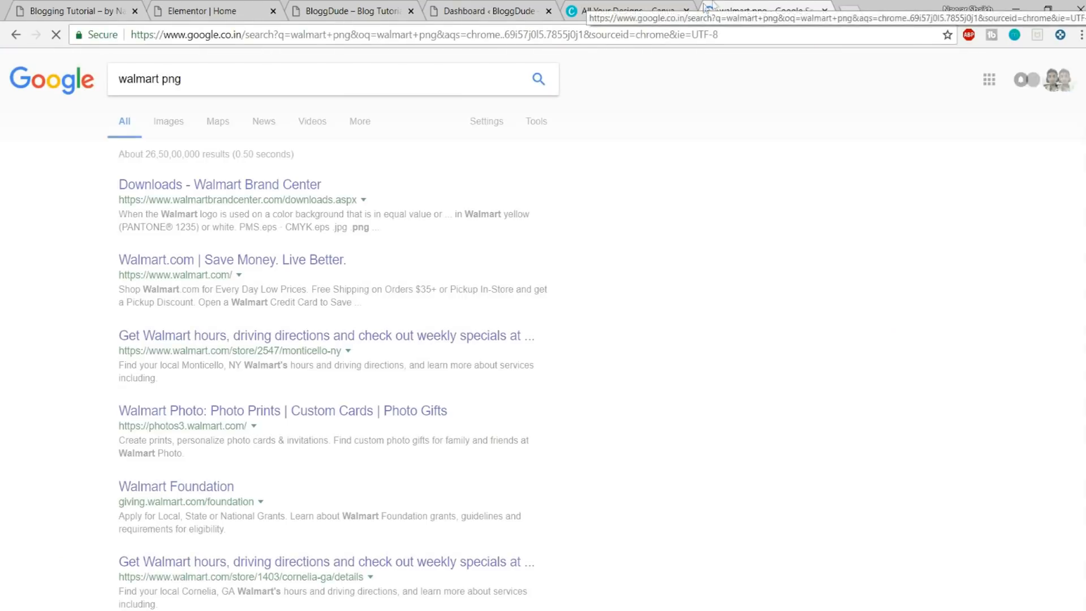
click(176, 129)
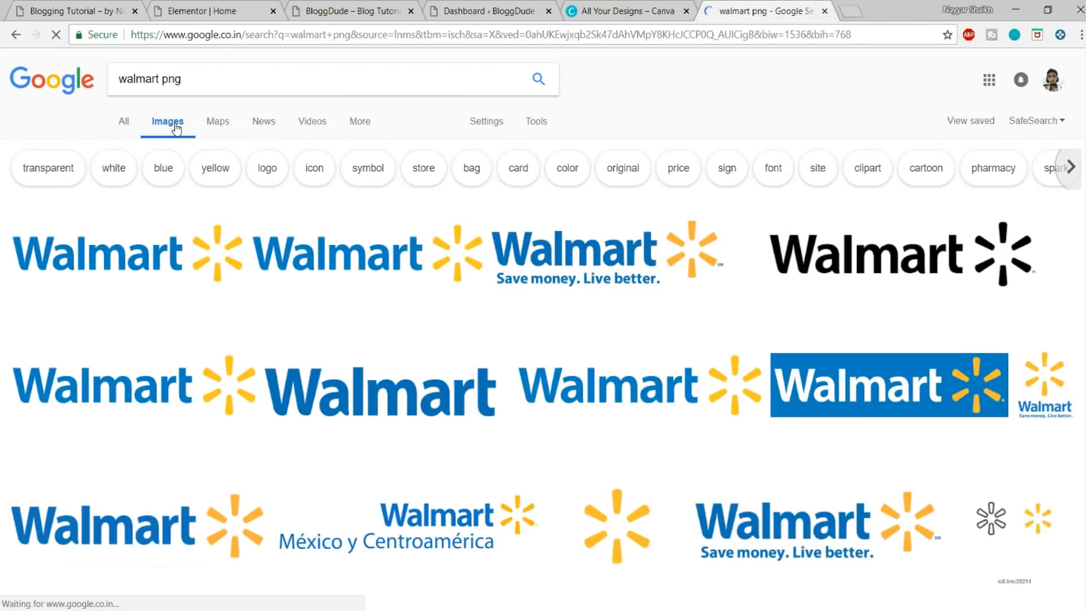
click(406, 263)
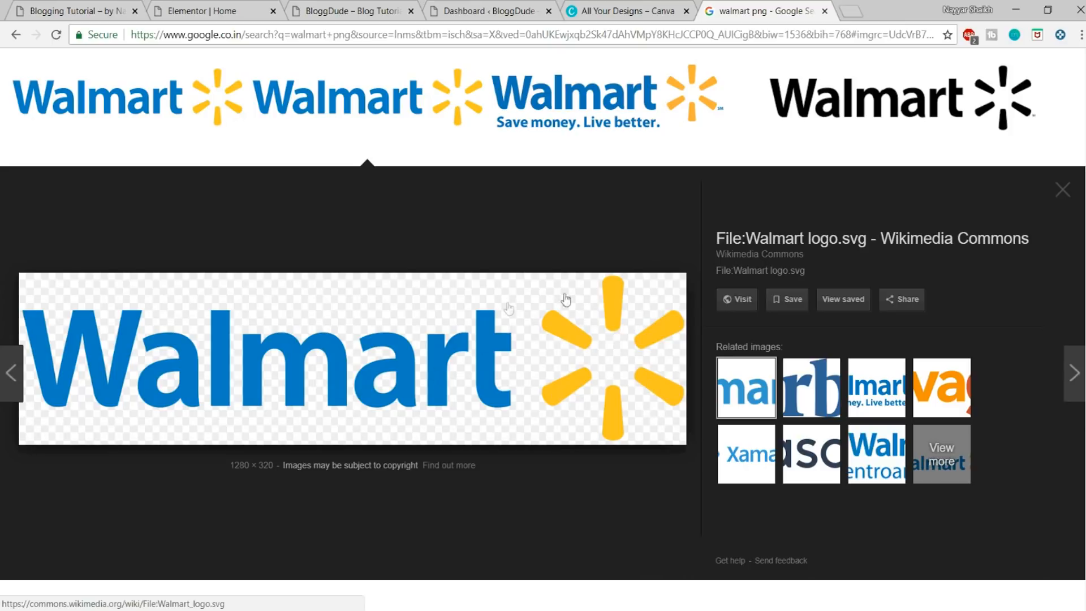
Step: Save the Walmart logo to the Desktop as the PNG image Walmart_logo.svg and close the image search page
right_click(440, 346)
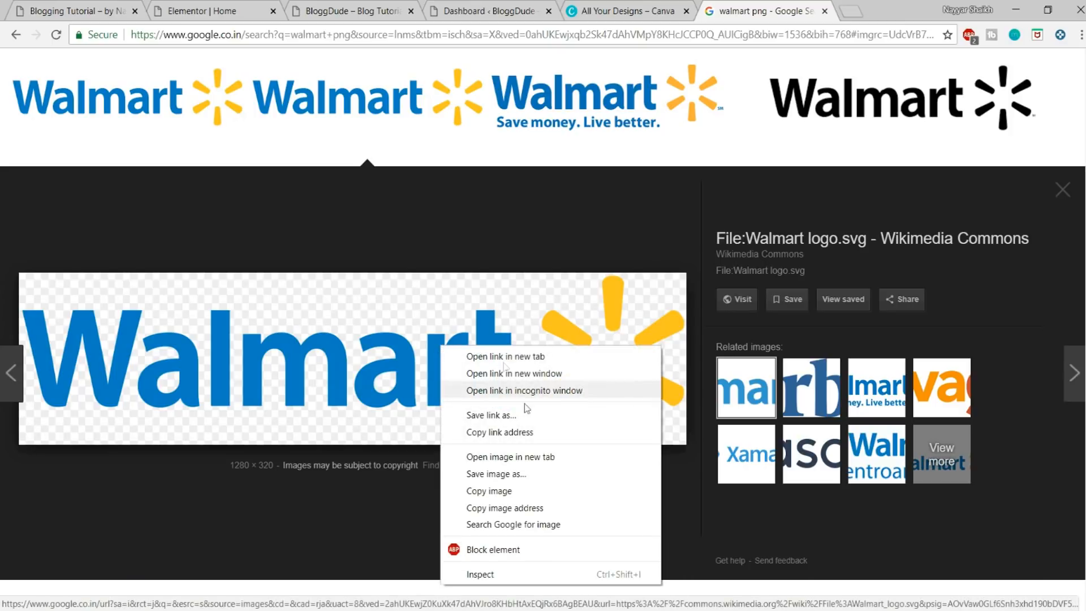
click(524, 475)
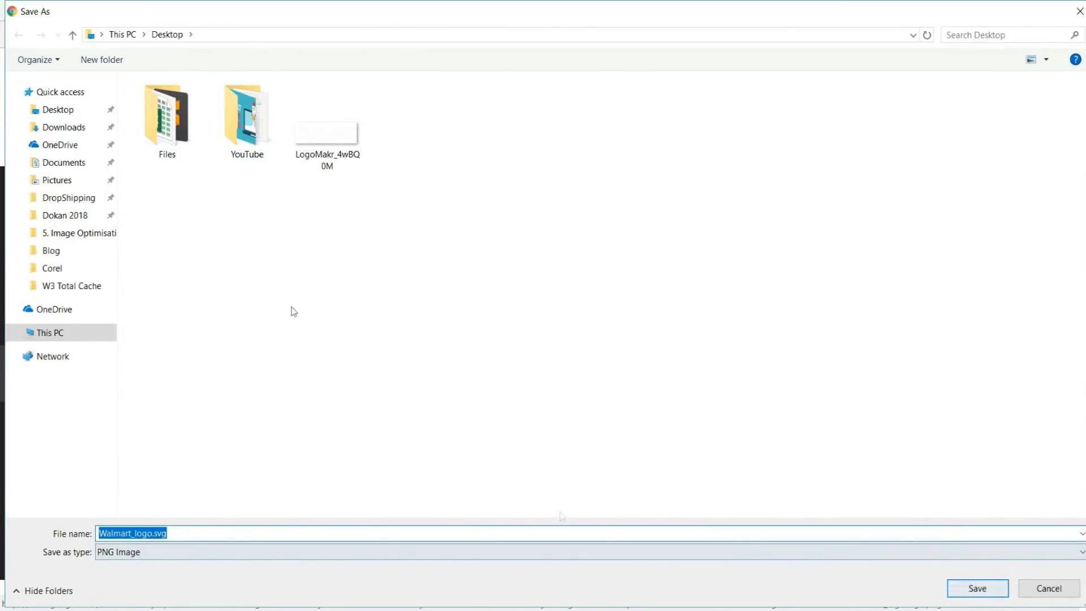
click(977, 588)
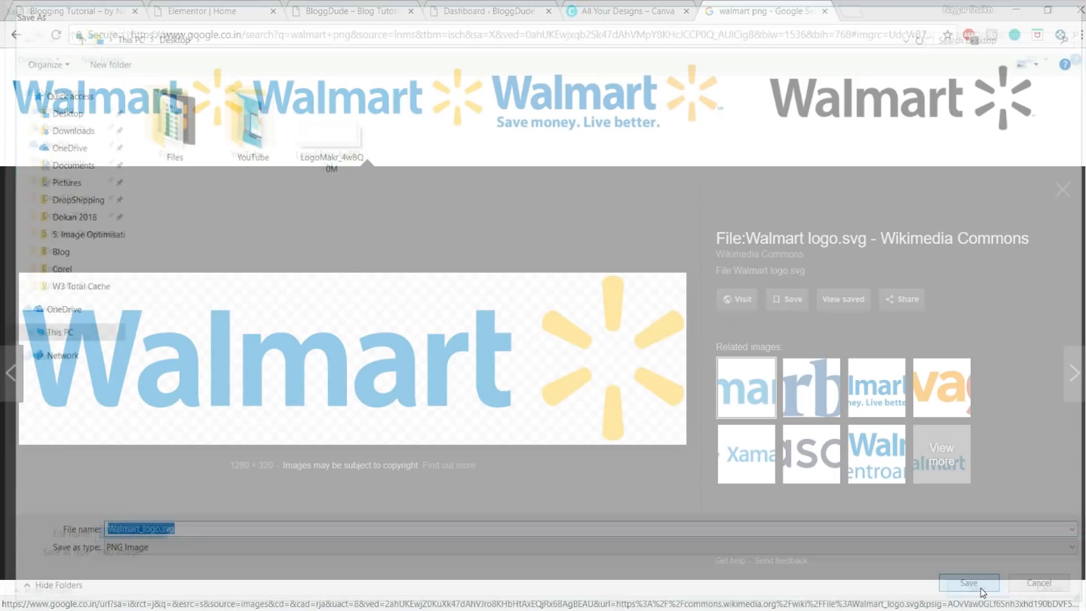
click(633, 11)
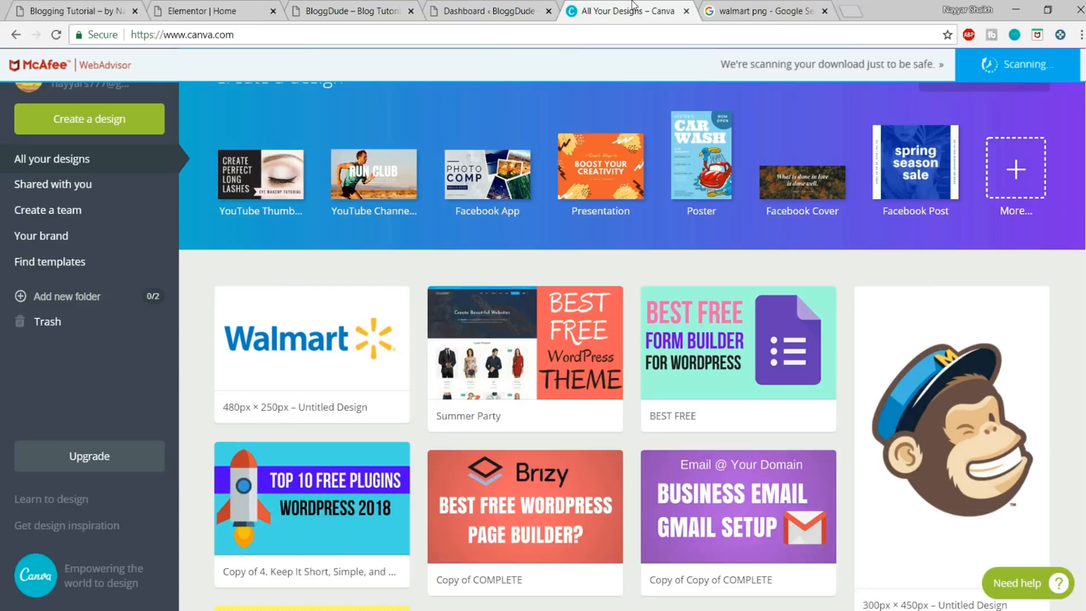
click(824, 11)
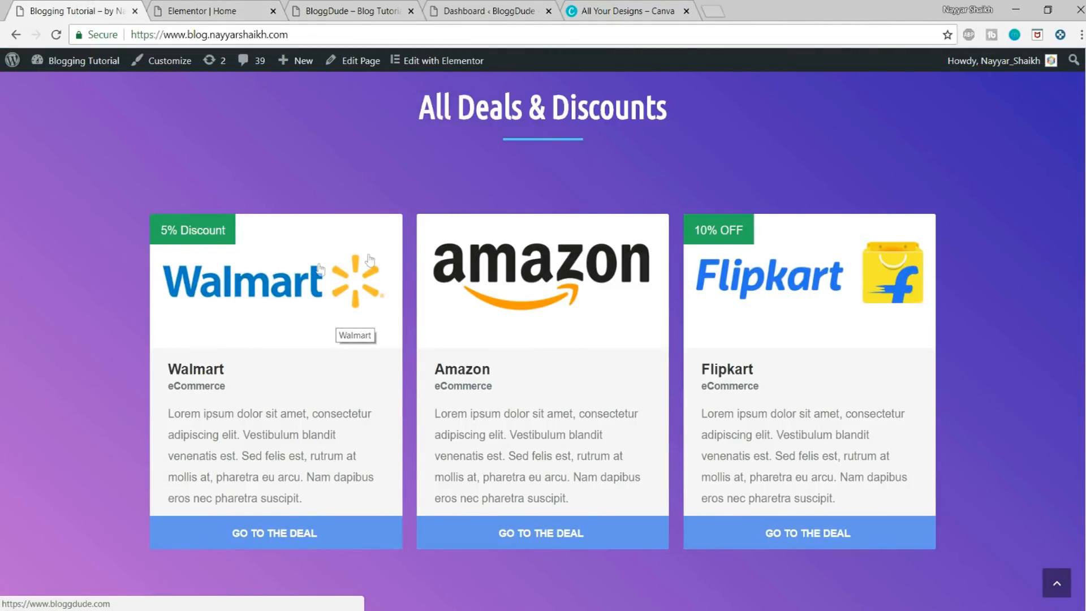
Step: Create a blank Canva design with custom dimensions of 480 × 250 px
click(625, 10)
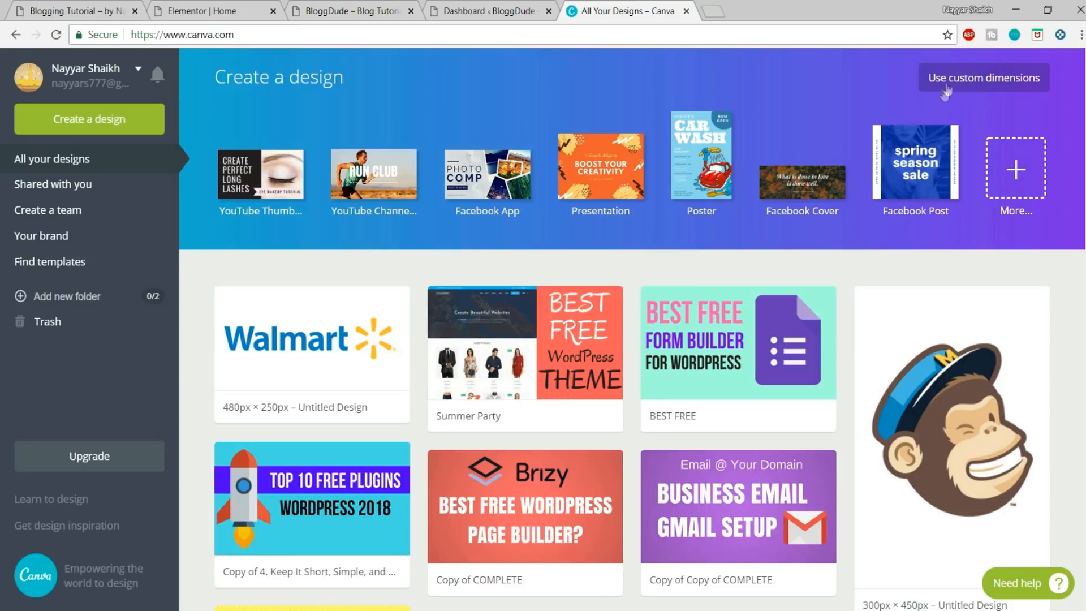
click(982, 85)
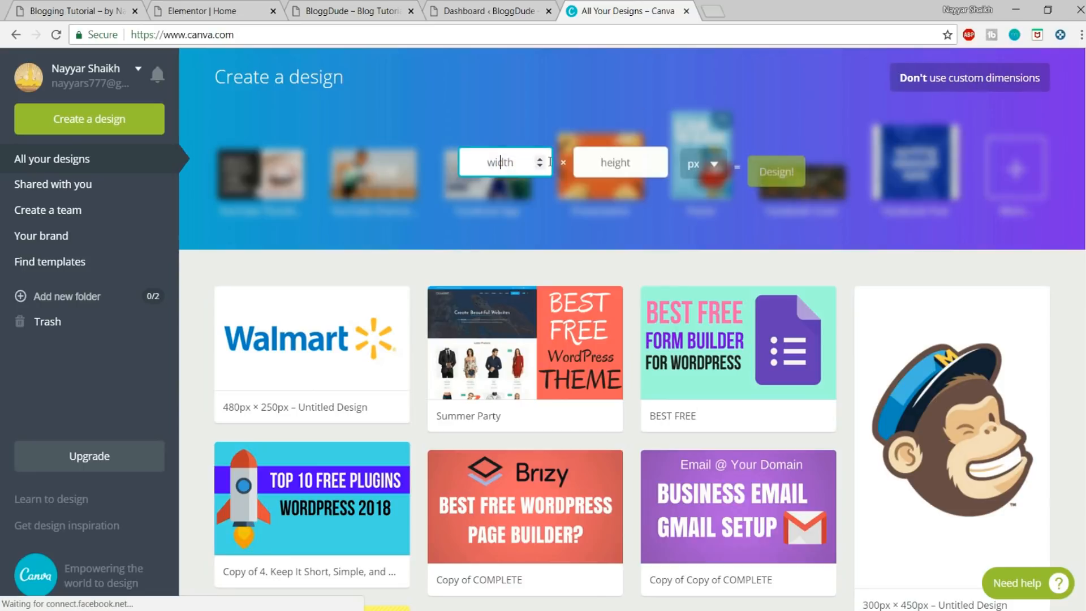
text(480)
key(Tab)
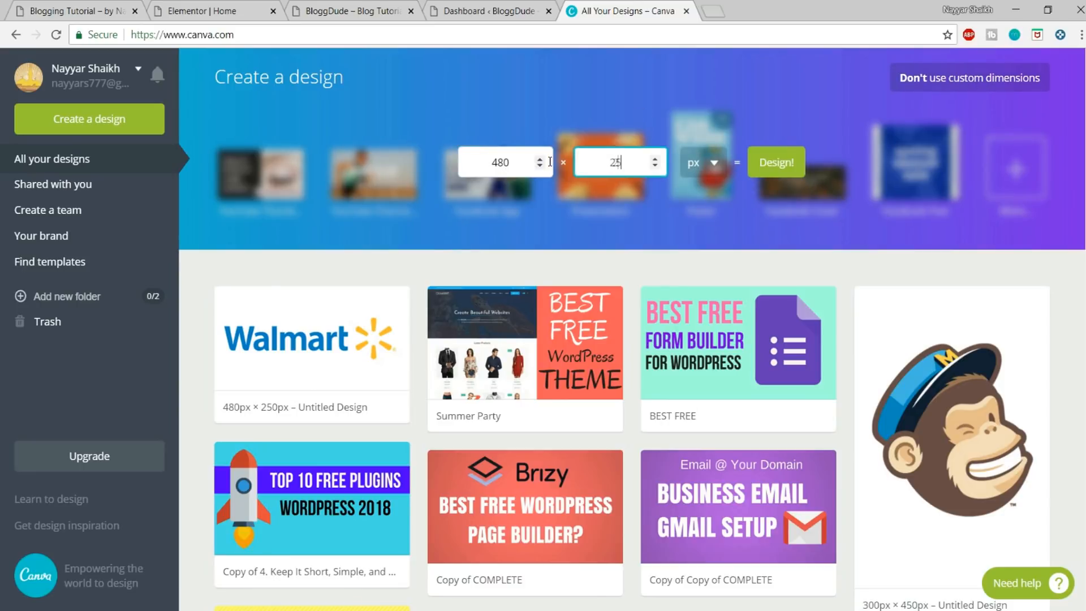
text(250)
click(775, 165)
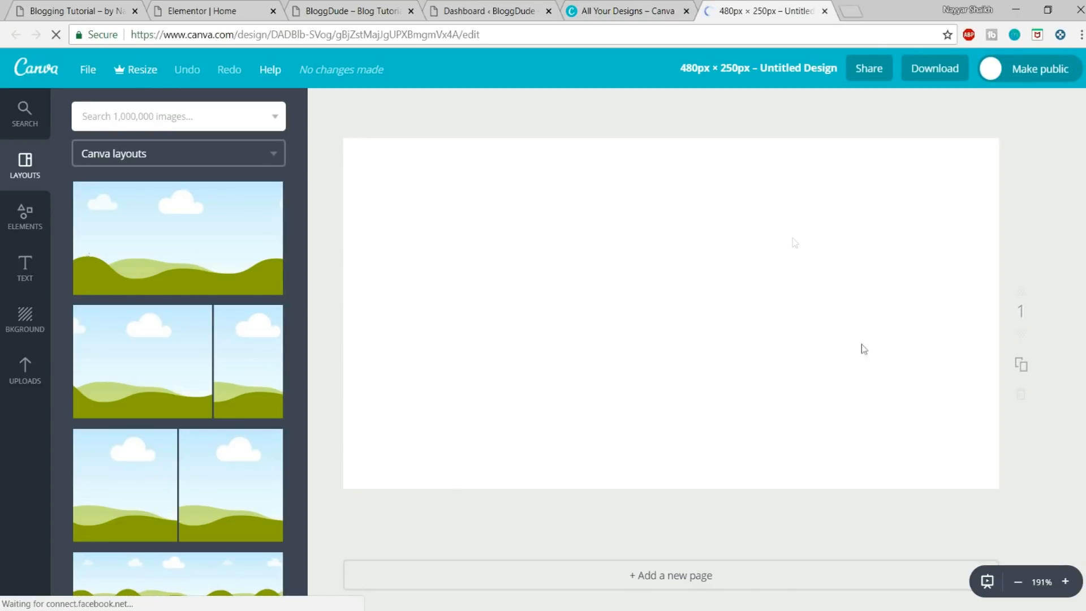
Step: Upload the Walmart_logo.svg image from the Desktop to the Canva uploads
click(17, 377)
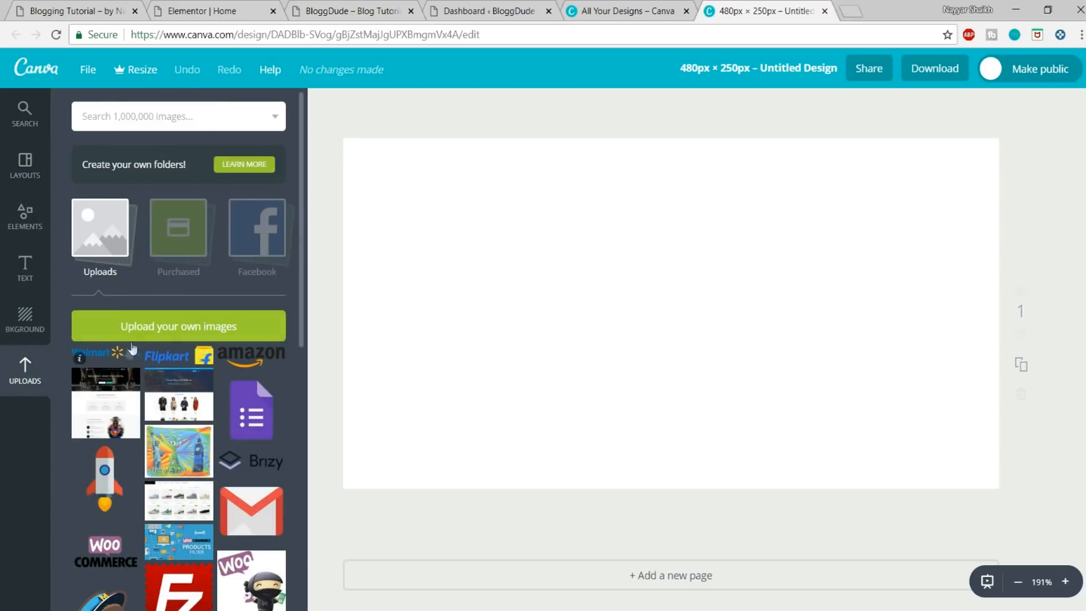
click(136, 337)
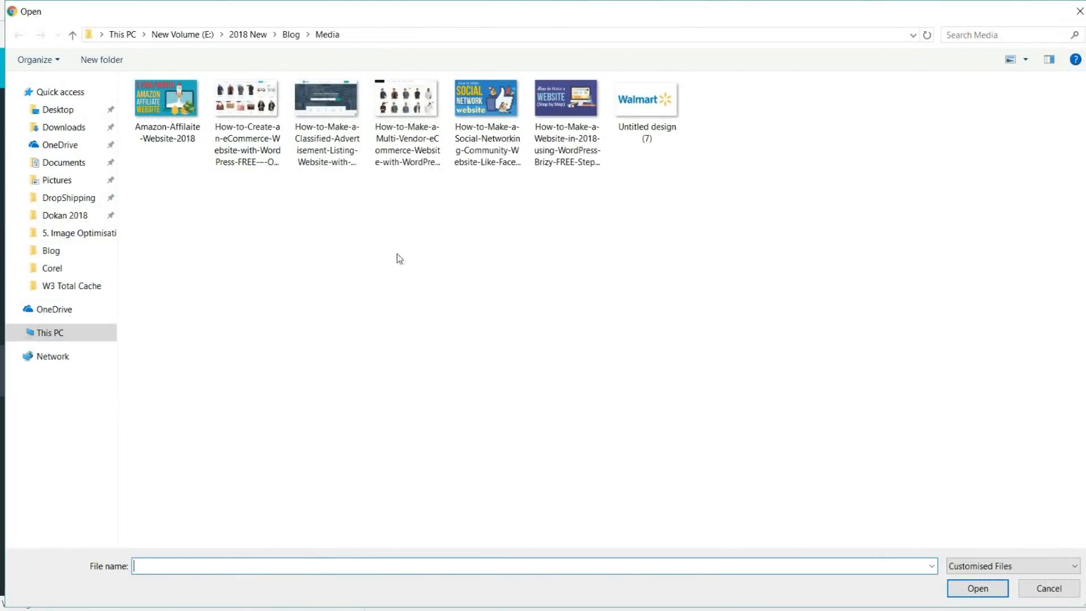
click(57, 109)
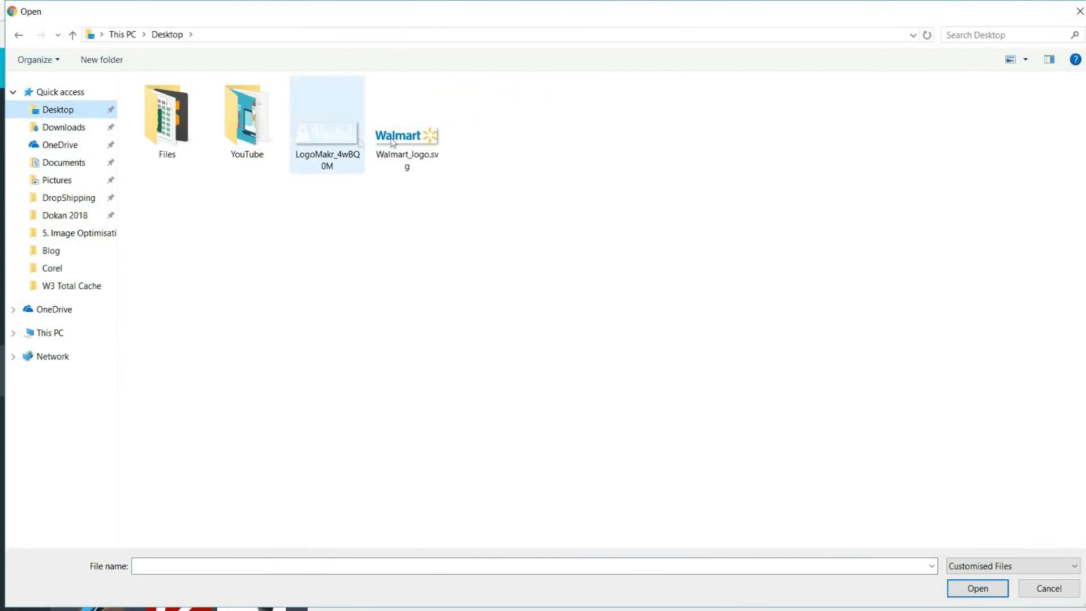
click(409, 140)
click(977, 588)
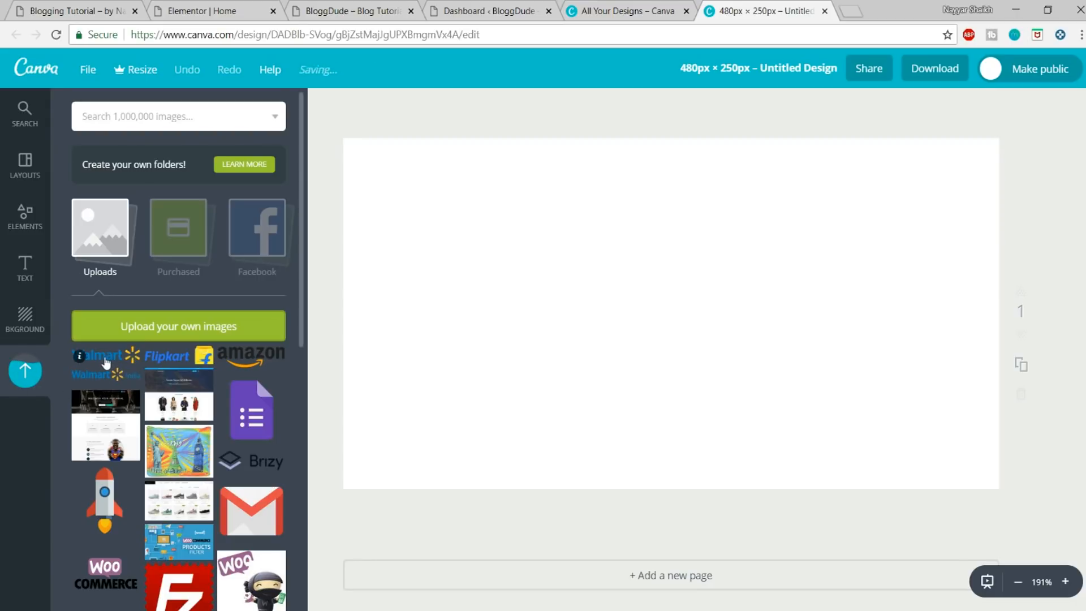
Step: Place the uploaded Walmart logo on the blank design, scale it down slightly and centre it horizontally
click(109, 362)
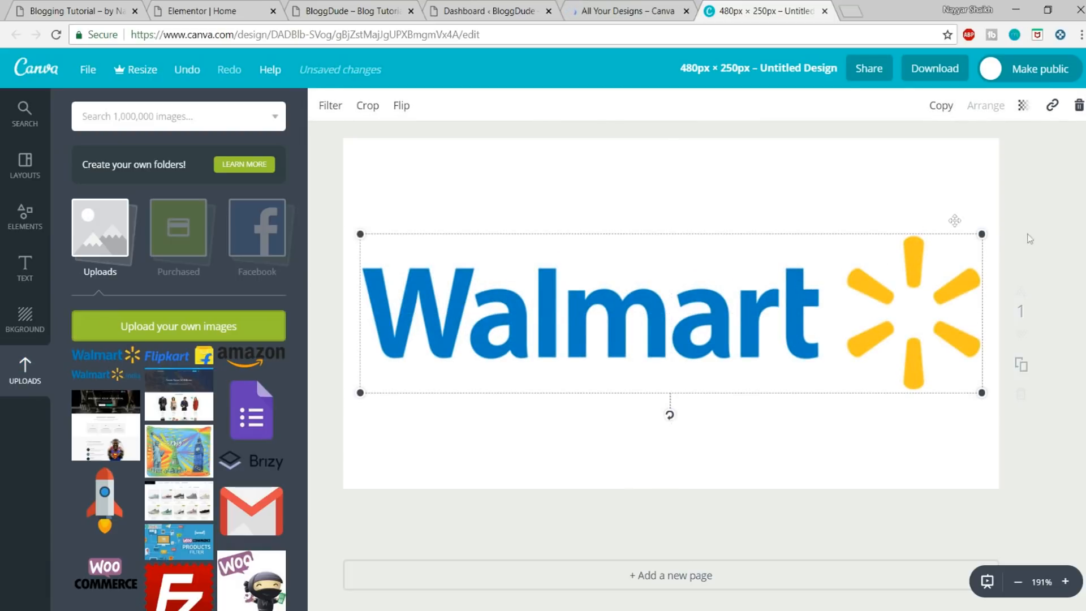
drag(972, 231, 912, 251)
drag(638, 341, 669, 322)
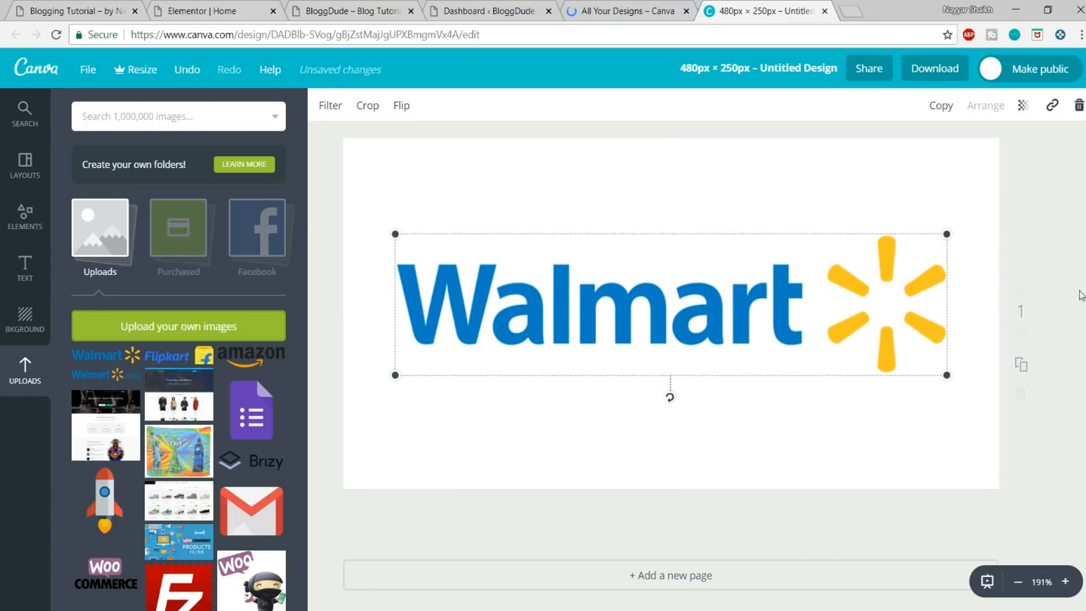
click(967, 301)
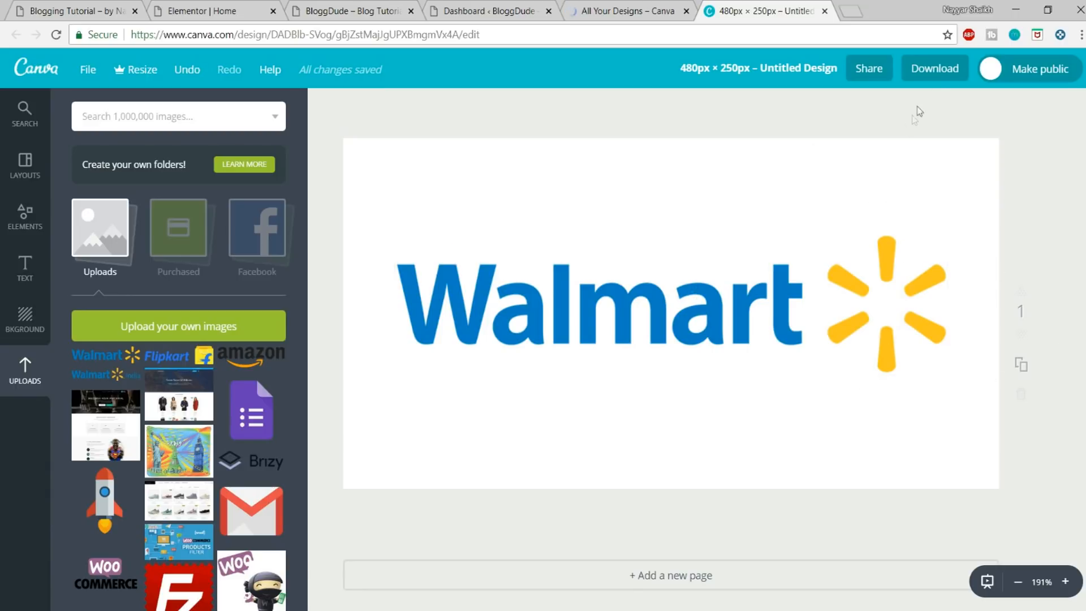
Step: Download the Walmart design as a PNG and close both Canva pages
click(936, 78)
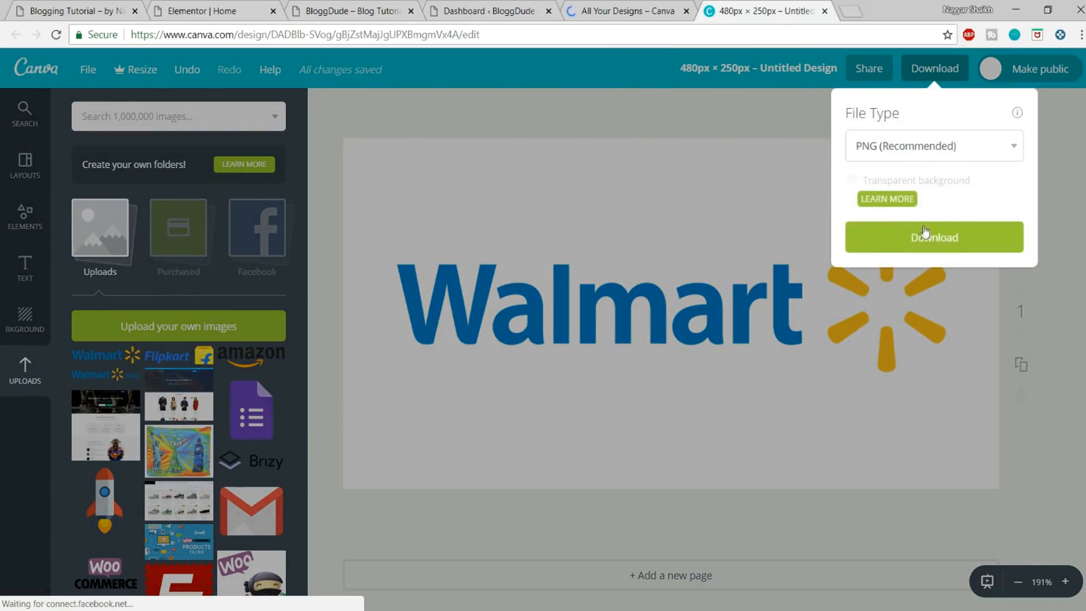
click(913, 245)
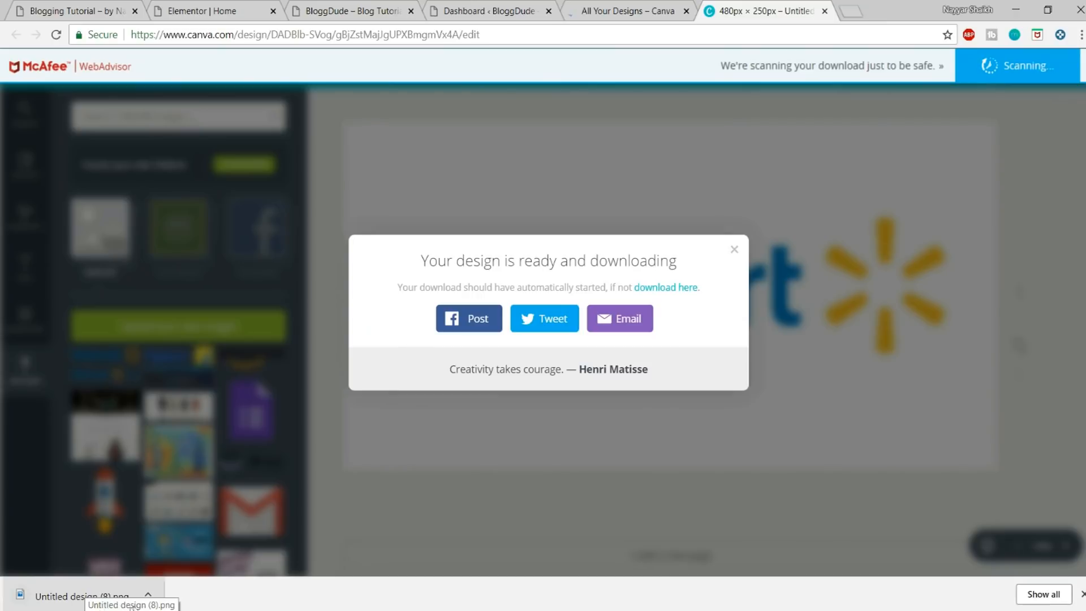
click(1082, 594)
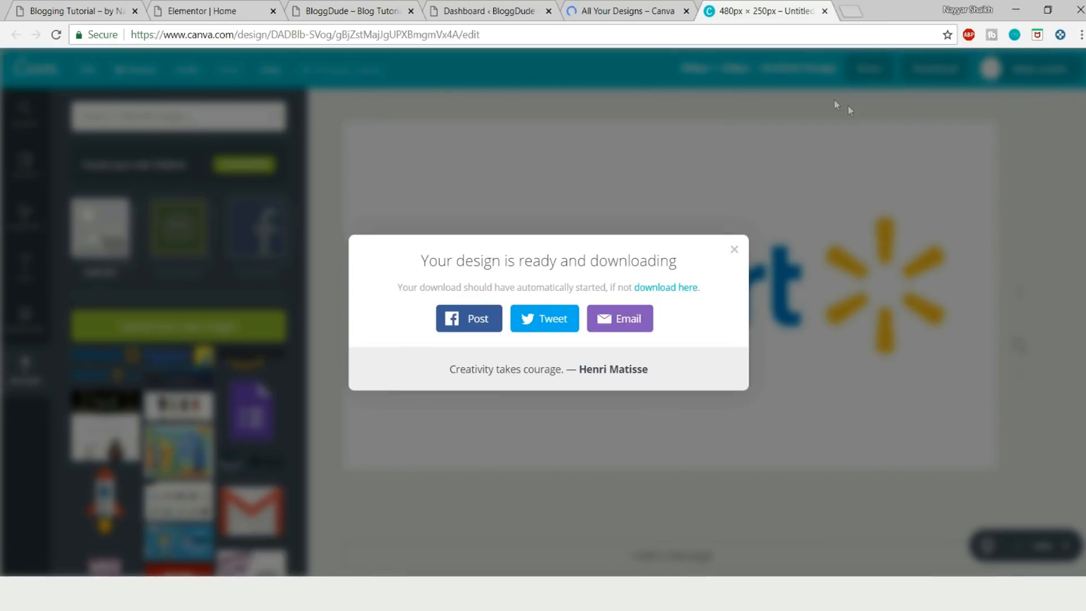
click(671, 17)
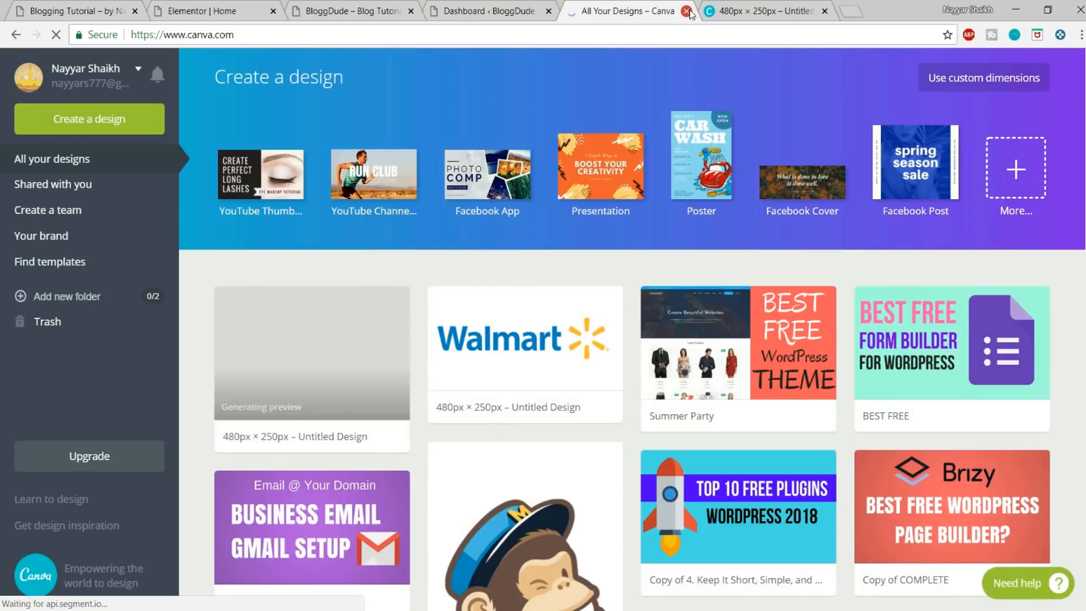
click(686, 10)
click(687, 10)
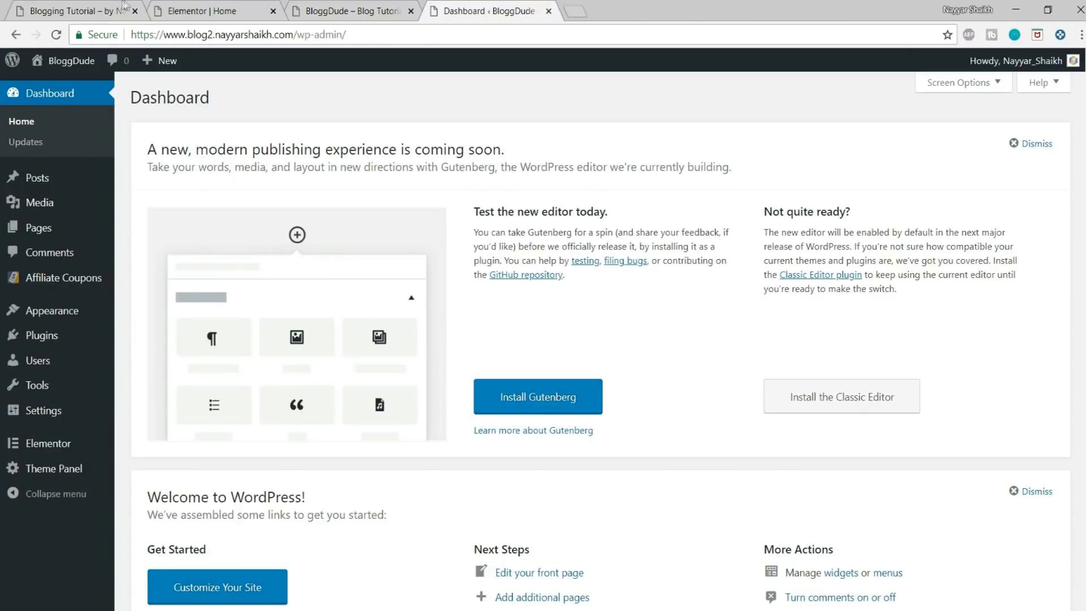
click(260, 5)
click(107, 7)
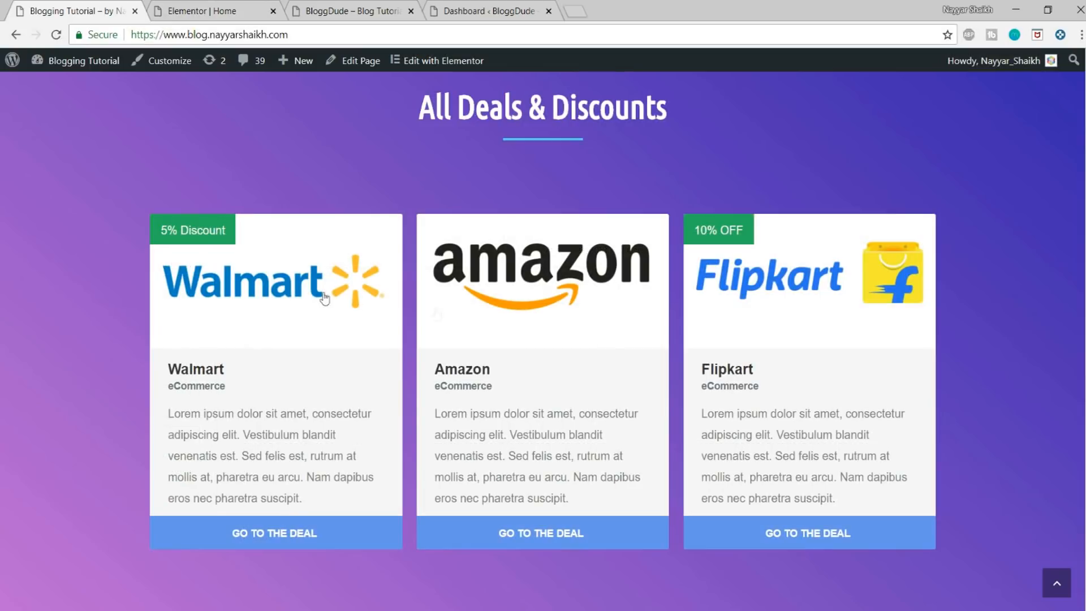
click(235, 11)
click(351, 10)
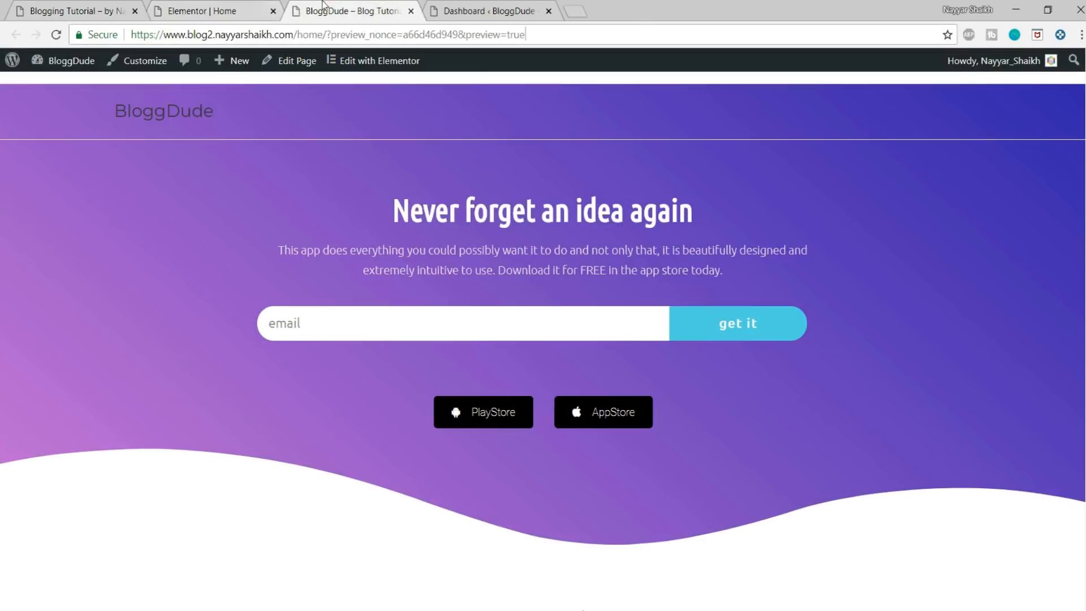
click(486, 11)
Step: Add a new Affiliate Coupons vendor titled Walmart
mouse_move(54, 285)
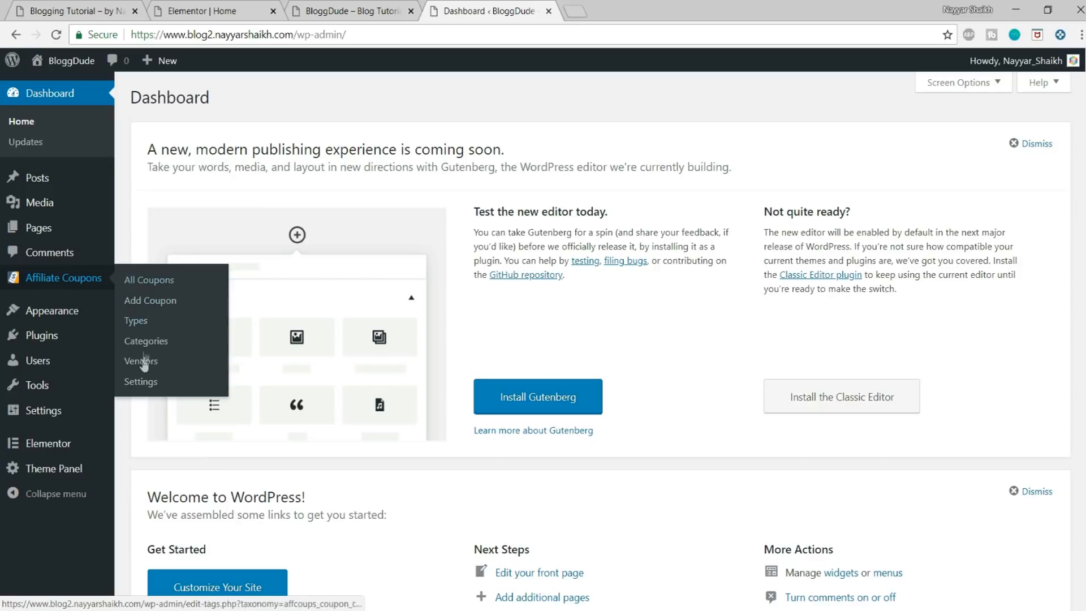
click(143, 369)
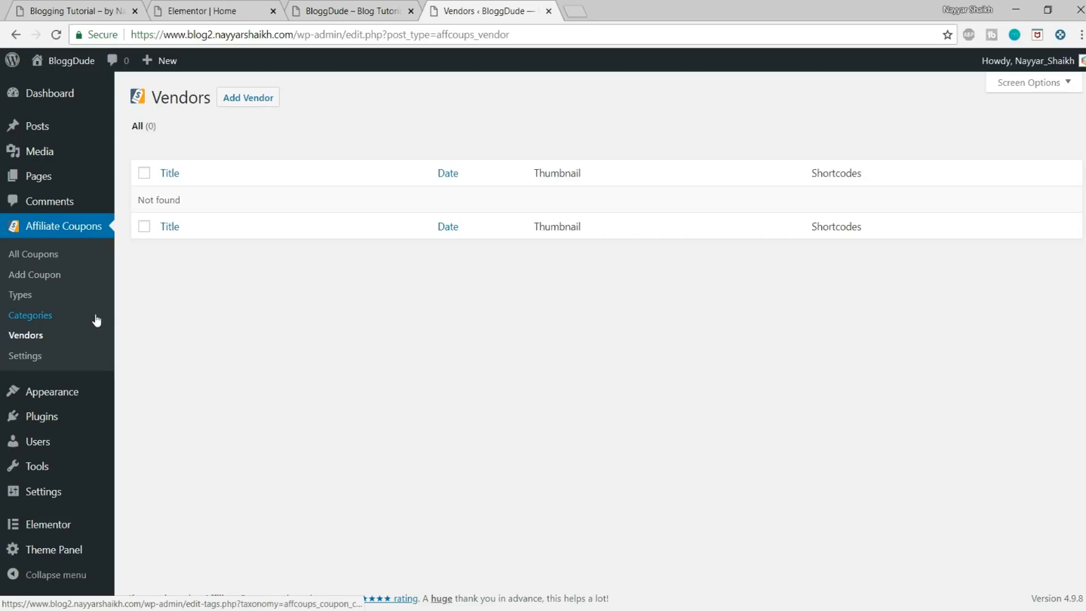
click(232, 101)
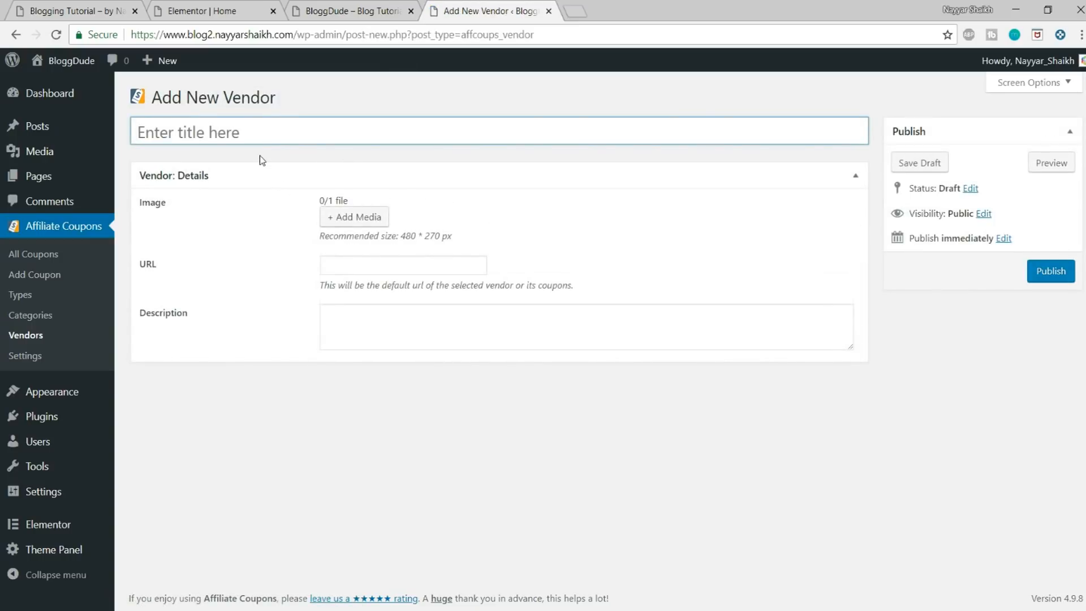
text(Walma)
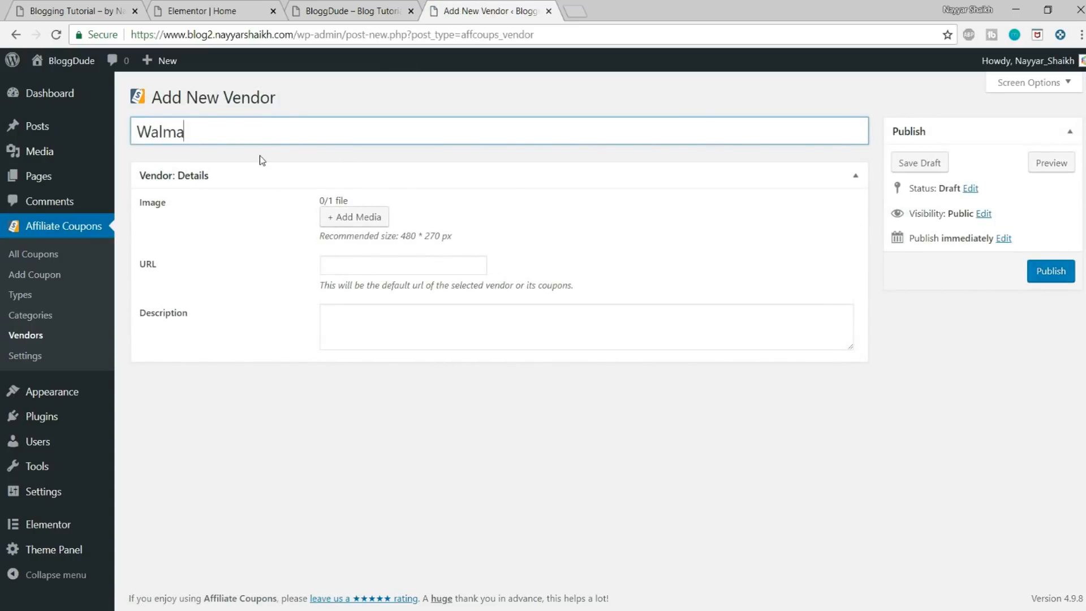
text(rt)
Step: Upload the Walmart logo file Untitled design (7) and set it as the vendor's image
click(363, 222)
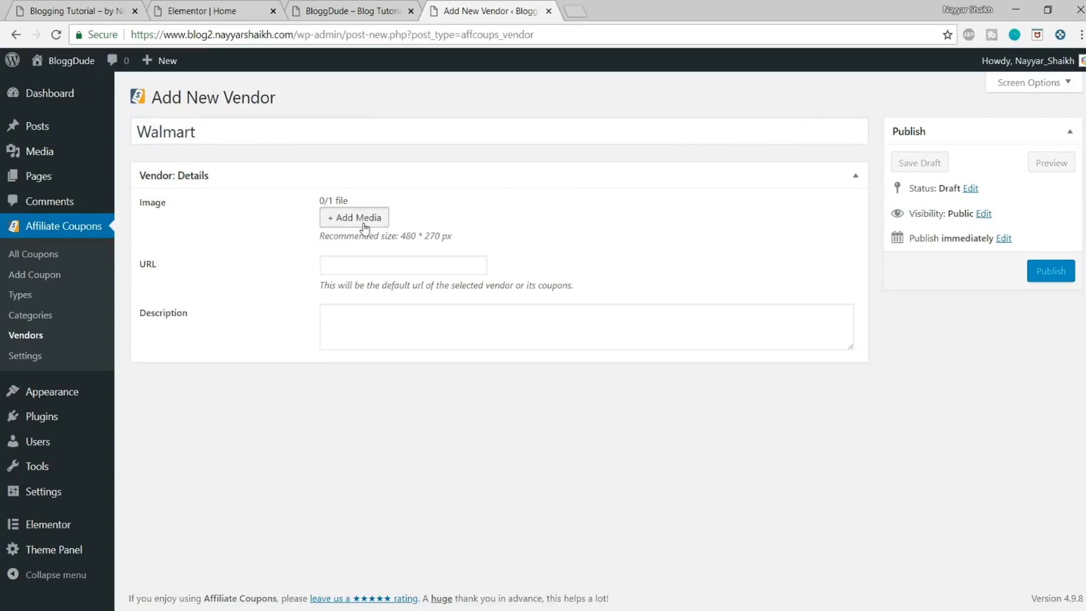
click(62, 119)
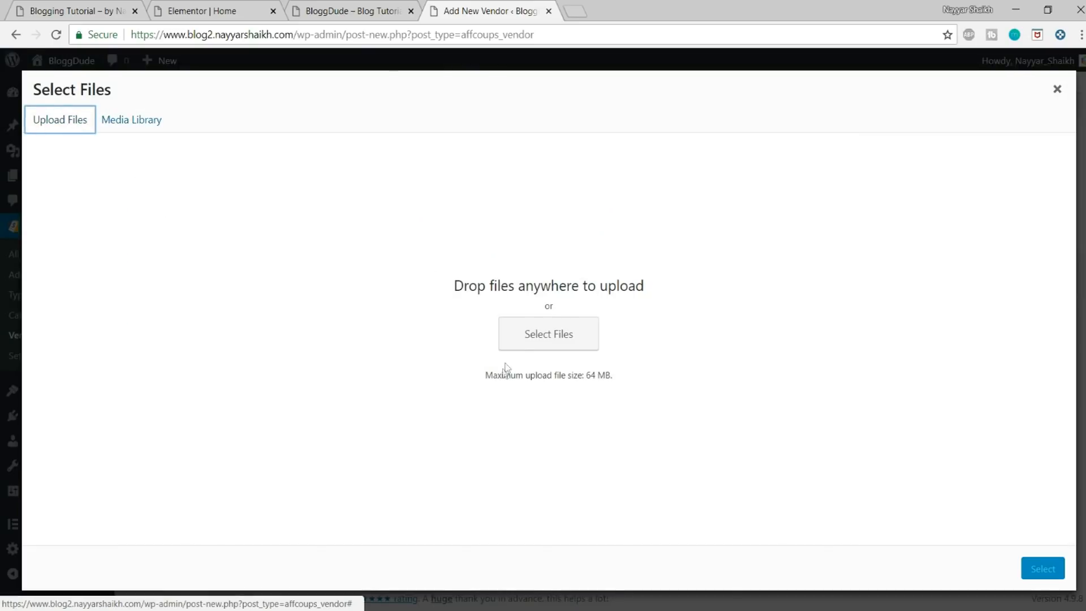
click(516, 335)
click(637, 116)
click(974, 588)
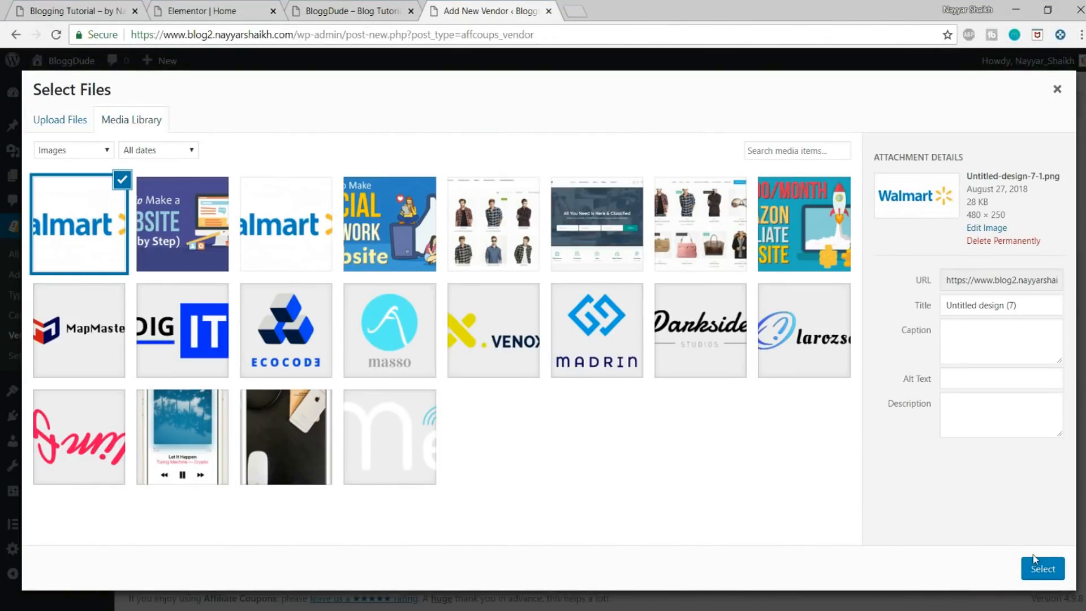
click(1039, 568)
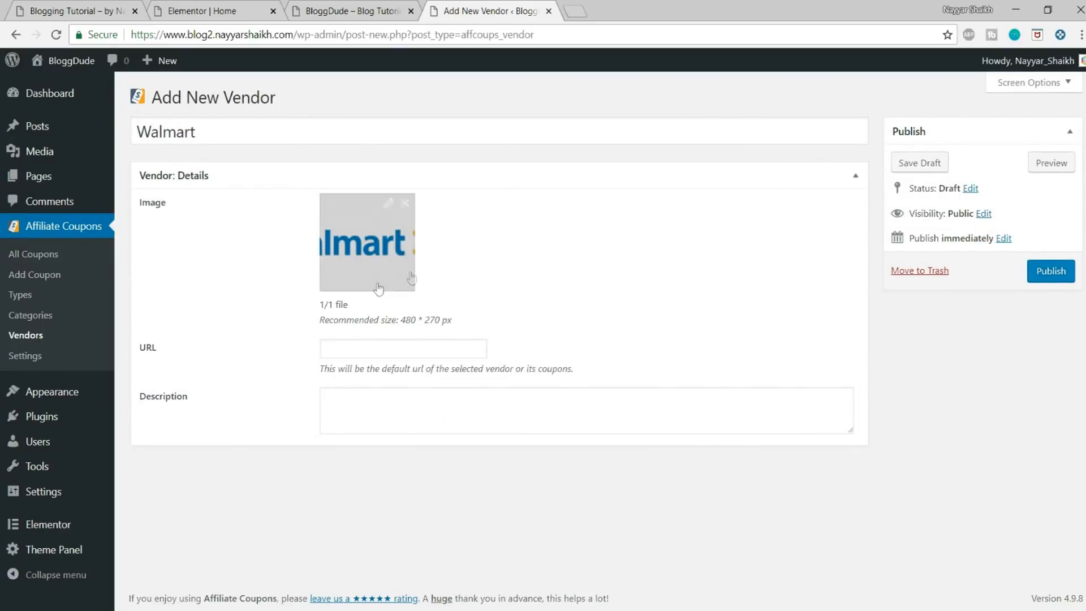
click(386, 356)
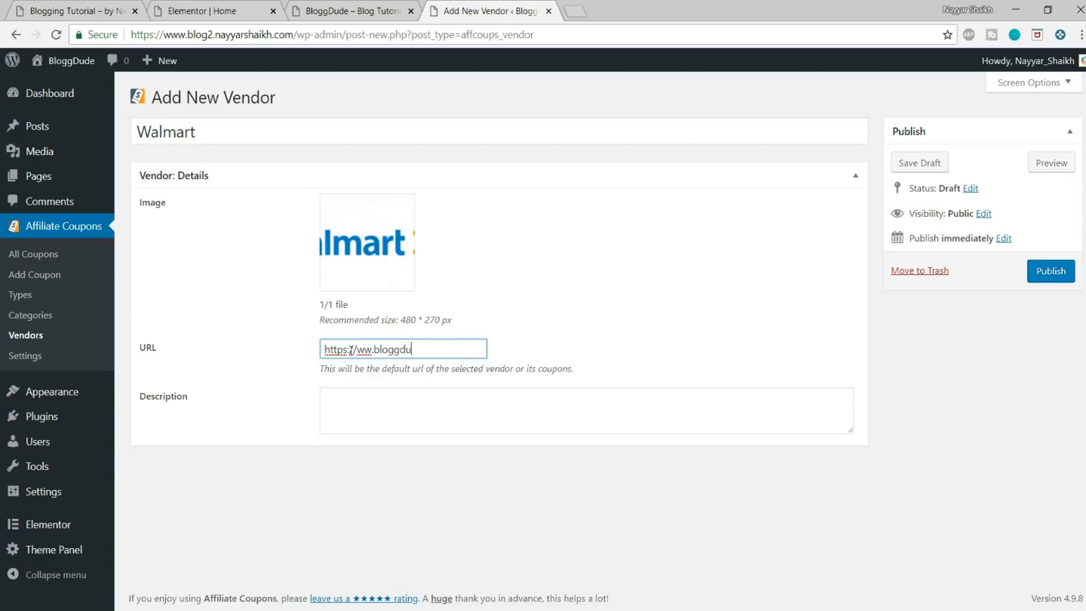
triple_click(351, 350)
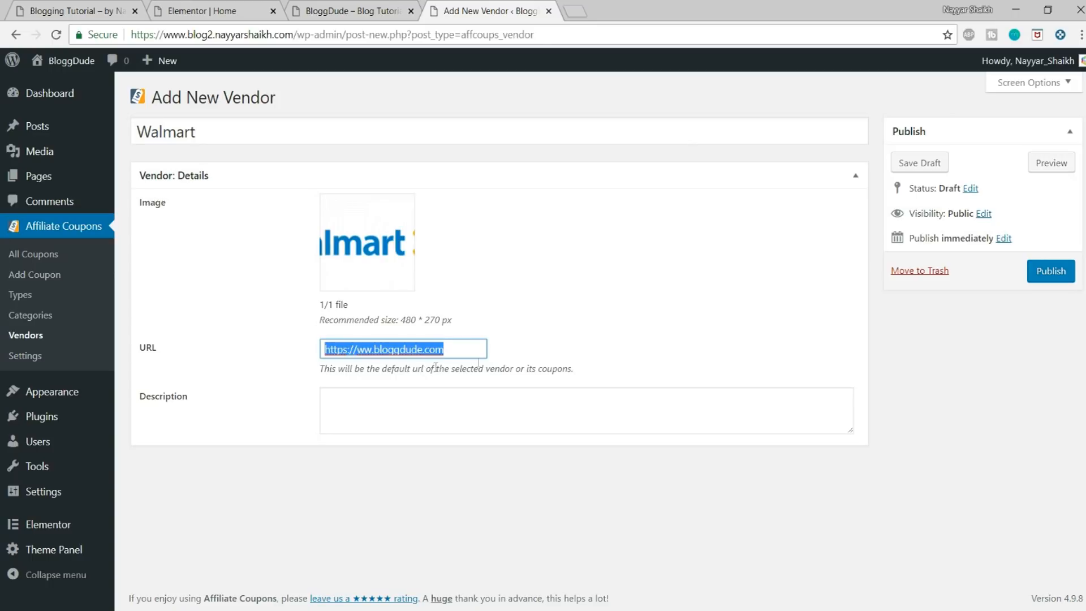
drag(573, 14, 573, 13)
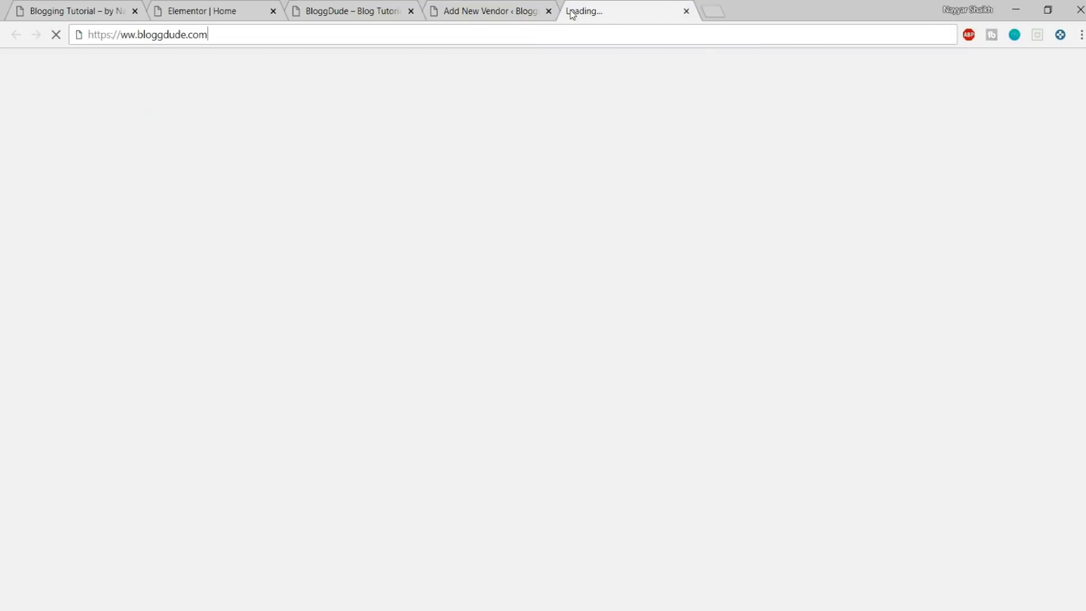
click(486, 9)
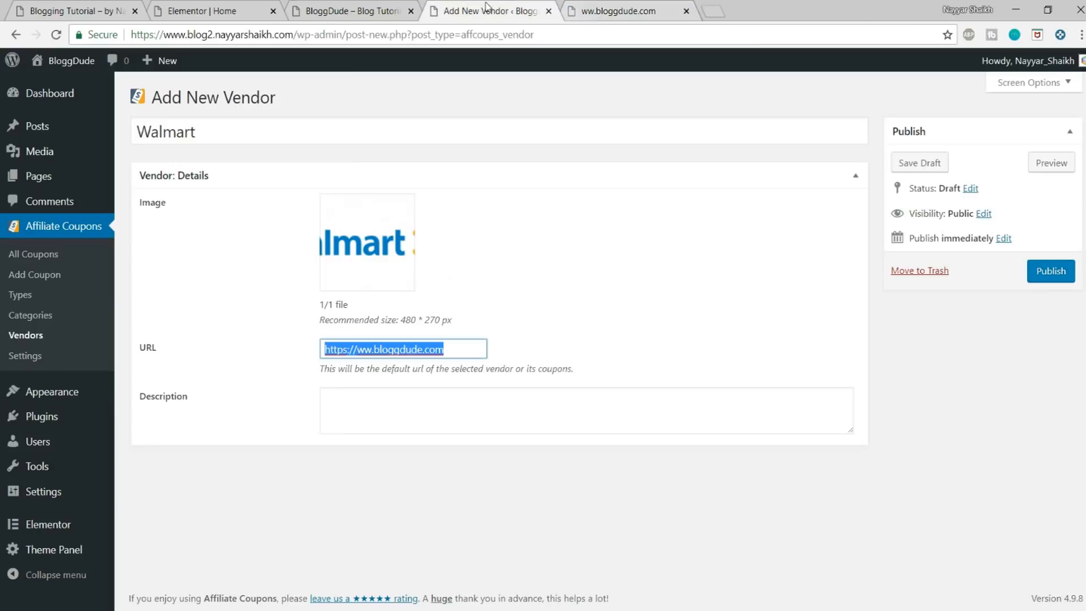
click(599, 11)
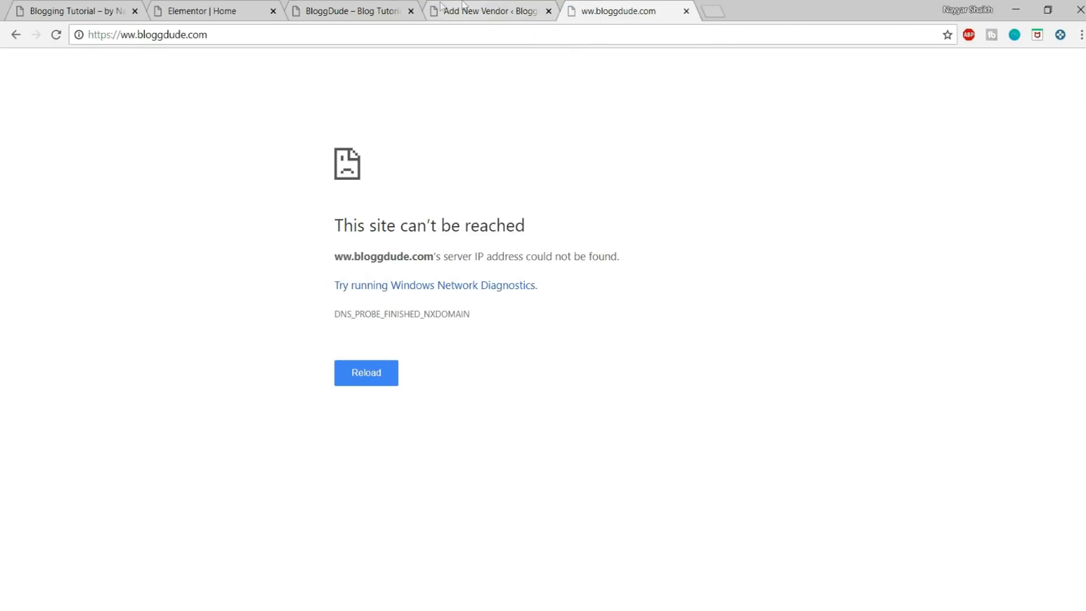
click(135, 36)
click(135, 35)
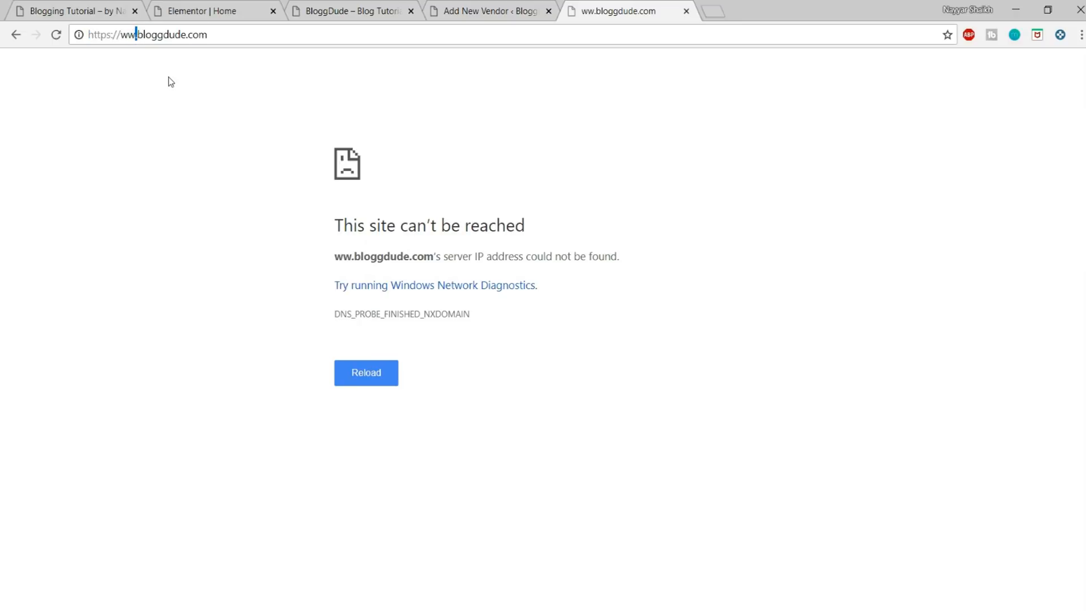
click(469, 7)
click(358, 350)
text(www.bloggdude.com)
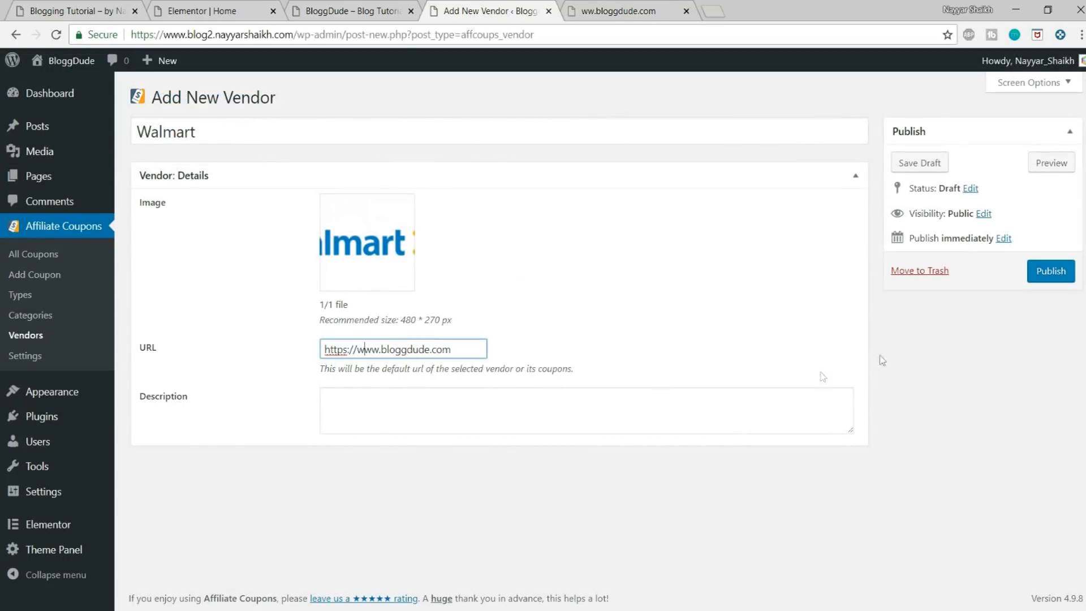
Step: Open lipsum.com in a new browser tab as a source for the vendor's description text
click(456, 418)
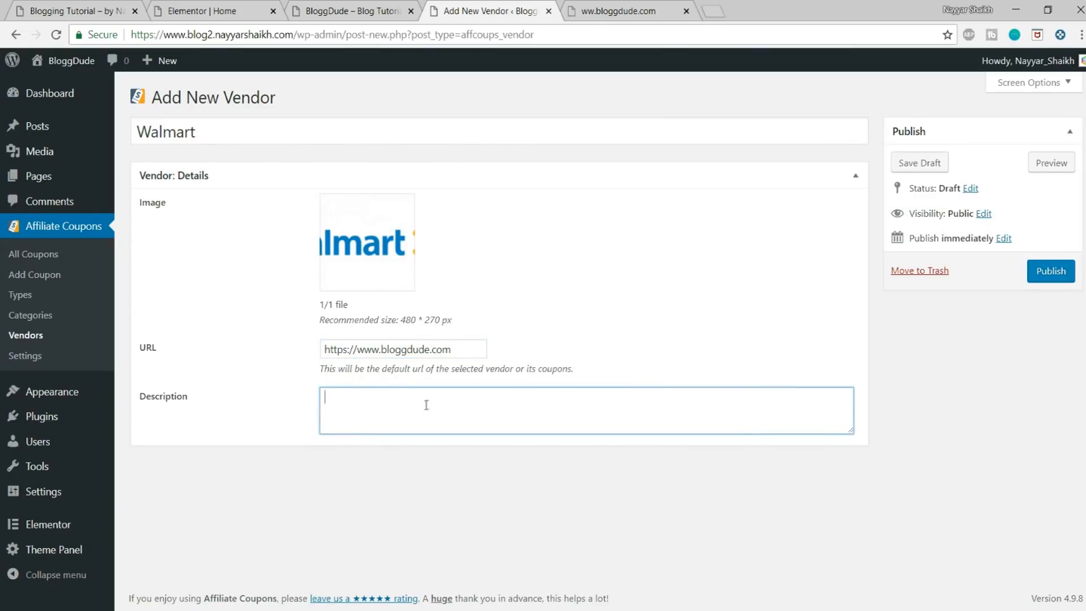
click(722, 8)
text(lip)
key(Return)
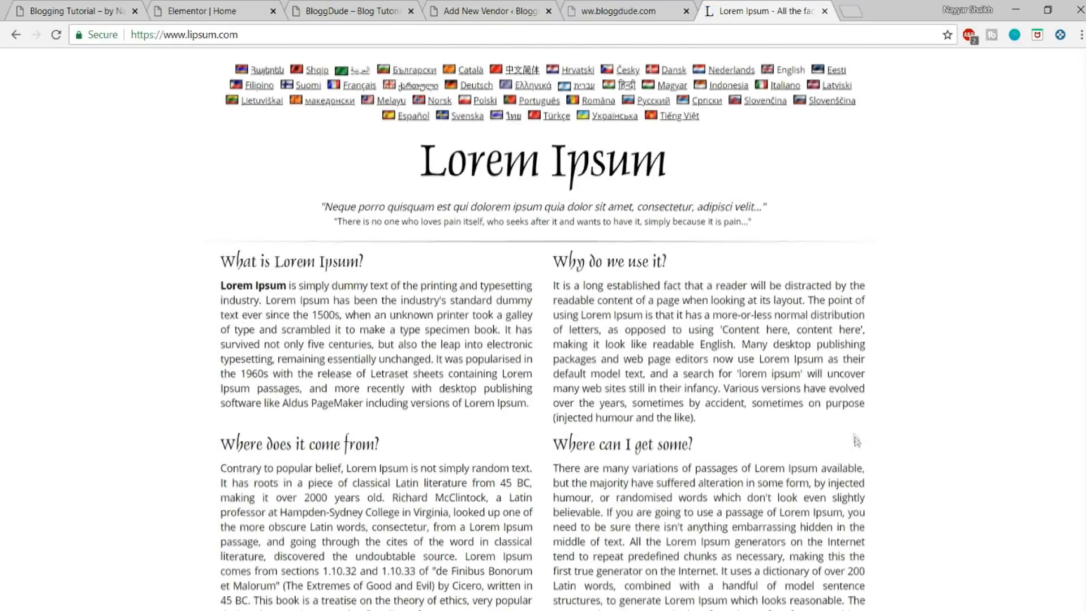
Step: Generate lorem ipsum paragraphs on lipsum.com and copy the opening sentences through "Pellentesque vitae fringilla orci."
scroll(784, 282, down, 5)
click(766, 404)
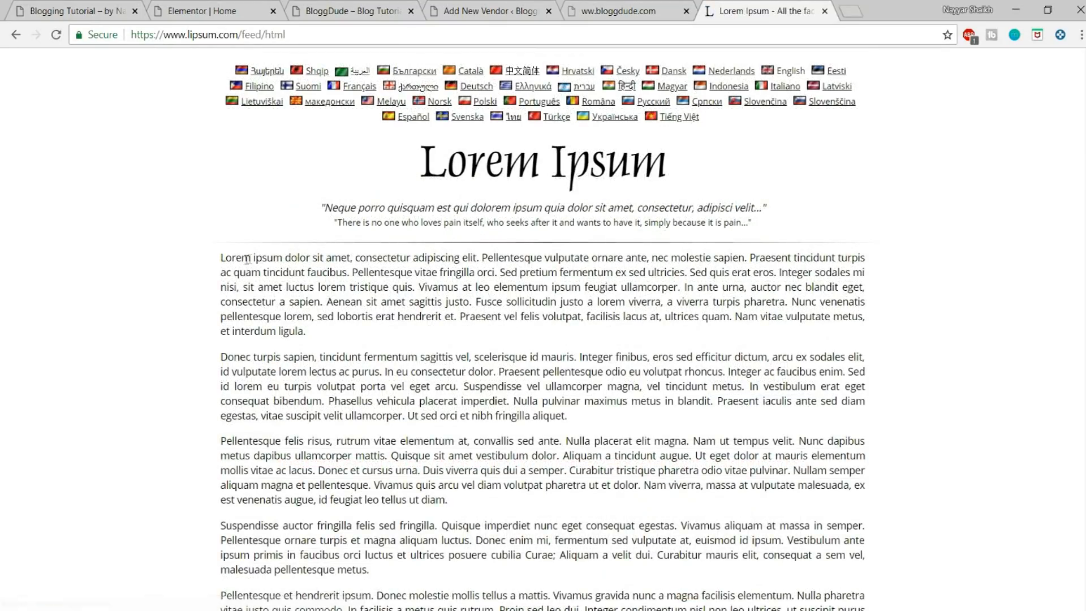
drag(221, 259, 497, 273)
key(ctrl+c)
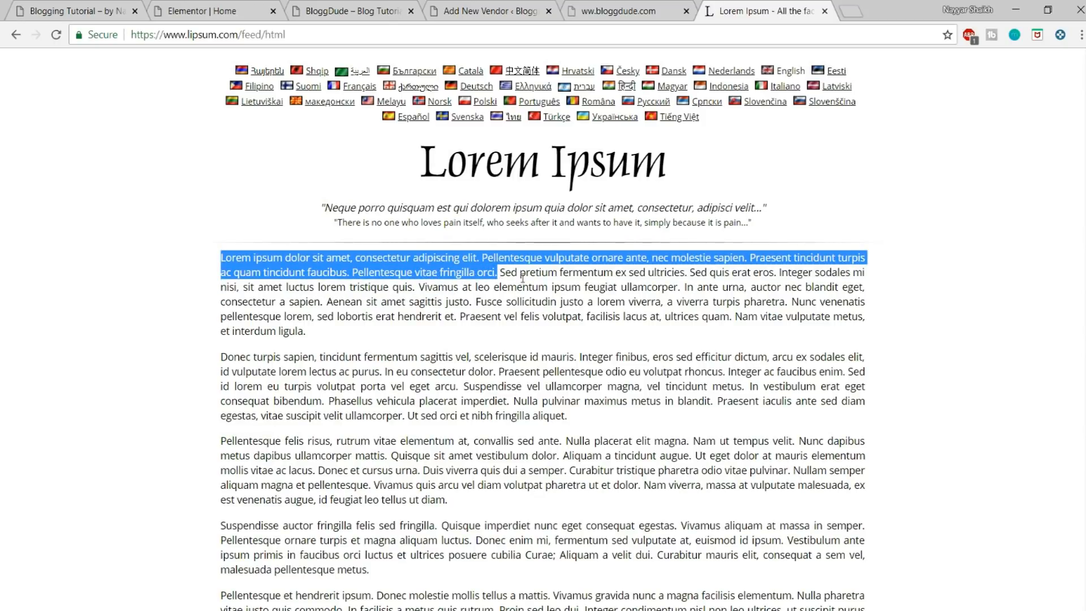
Step: Paste the copied lorem ipsum text into the Walmart vendor's description and publish the vendor
click(372, 17)
click(242, 5)
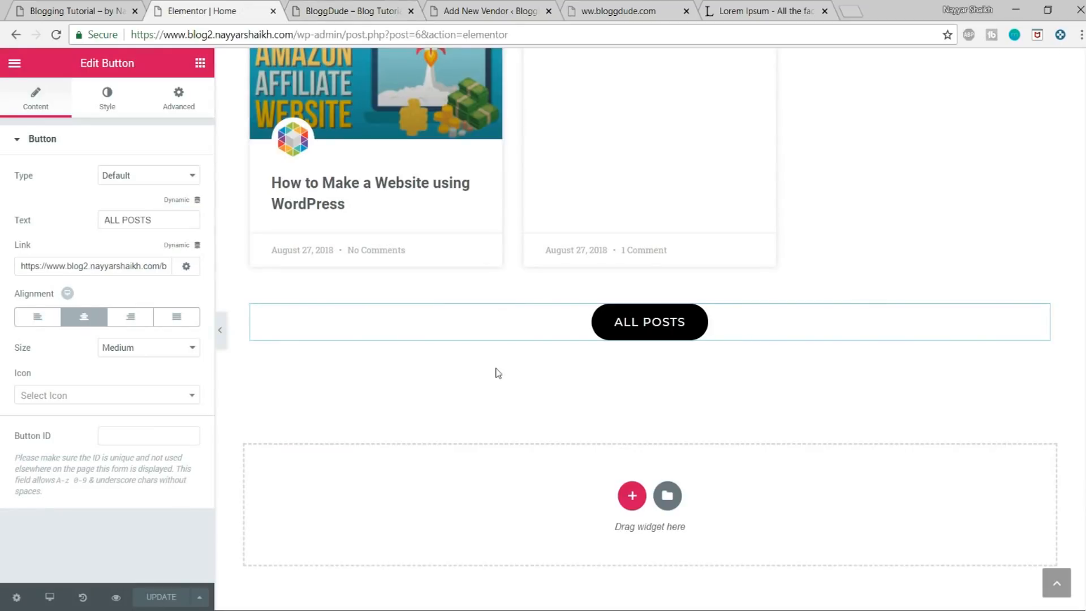
click(619, 10)
click(490, 11)
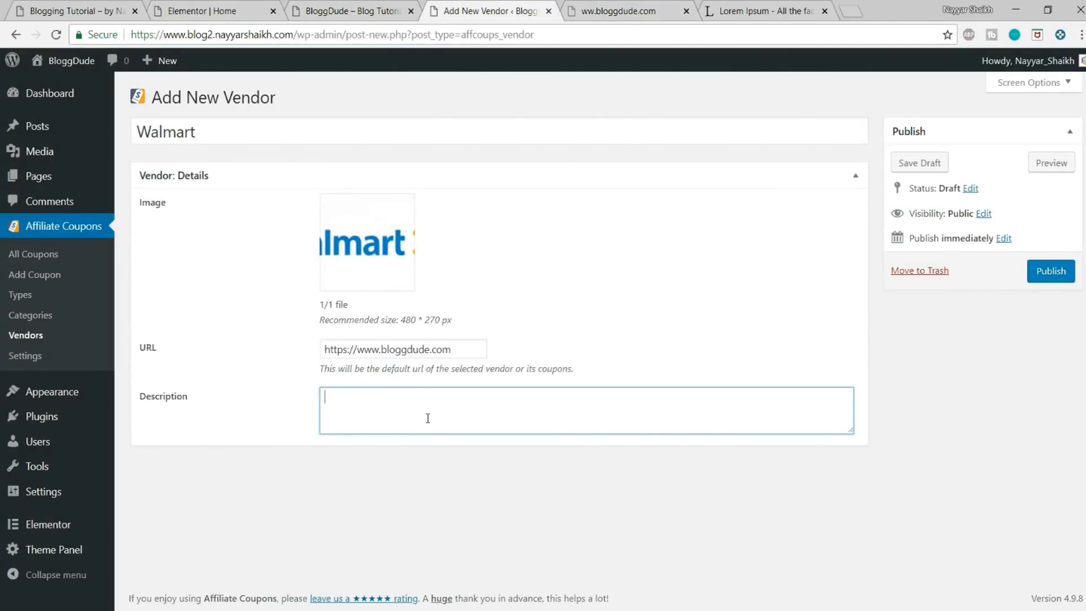
key(ctrl+v)
click(1053, 273)
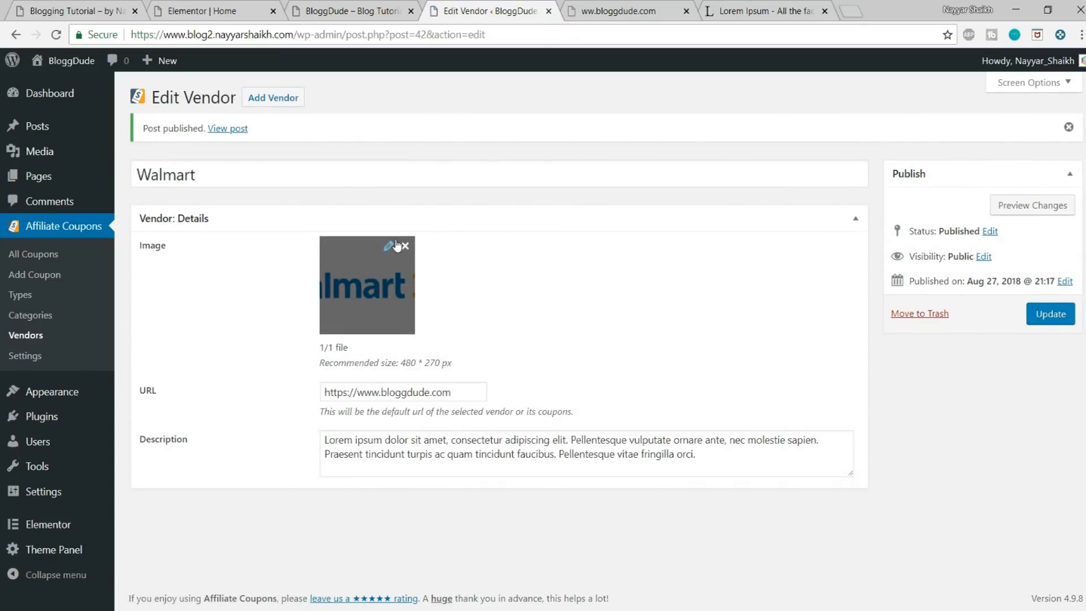
Step: Start a new affiliate coupon titled Walmart and paste the copied lorem ipsum text as its body content
click(36, 278)
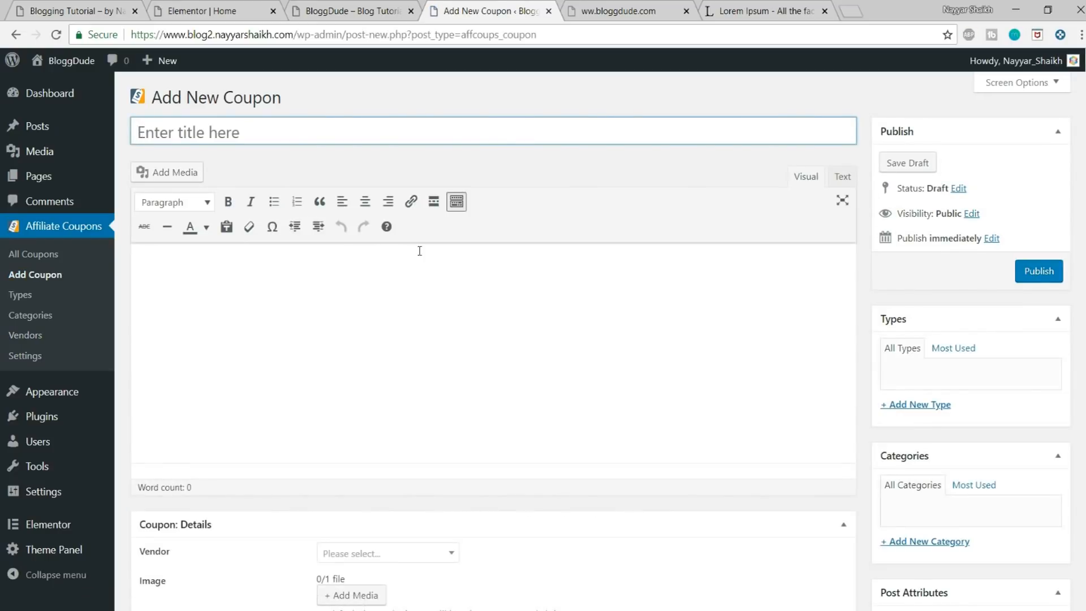
click(303, 134)
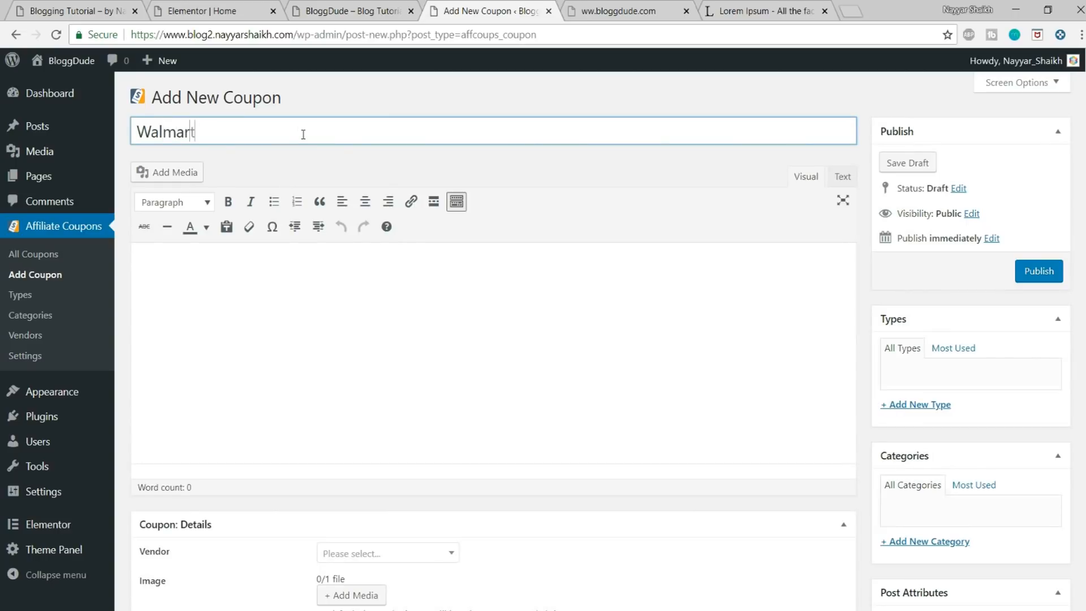
click(281, 283)
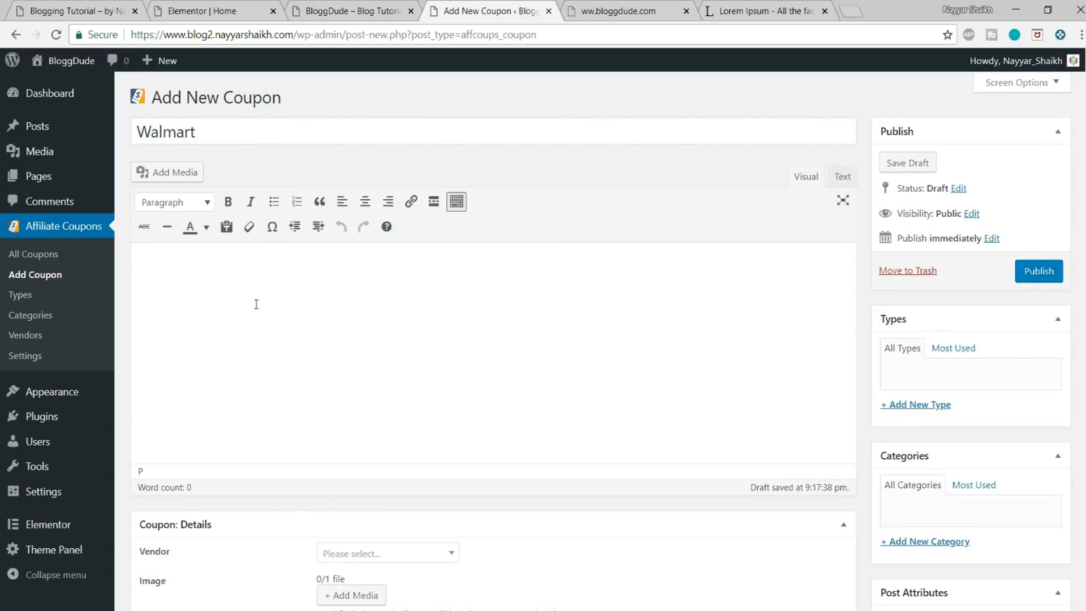
key(ctrl+v)
Step: Paste the same lorem ipsum text into the description in the coupon's details
scroll(433, 305, down, 3)
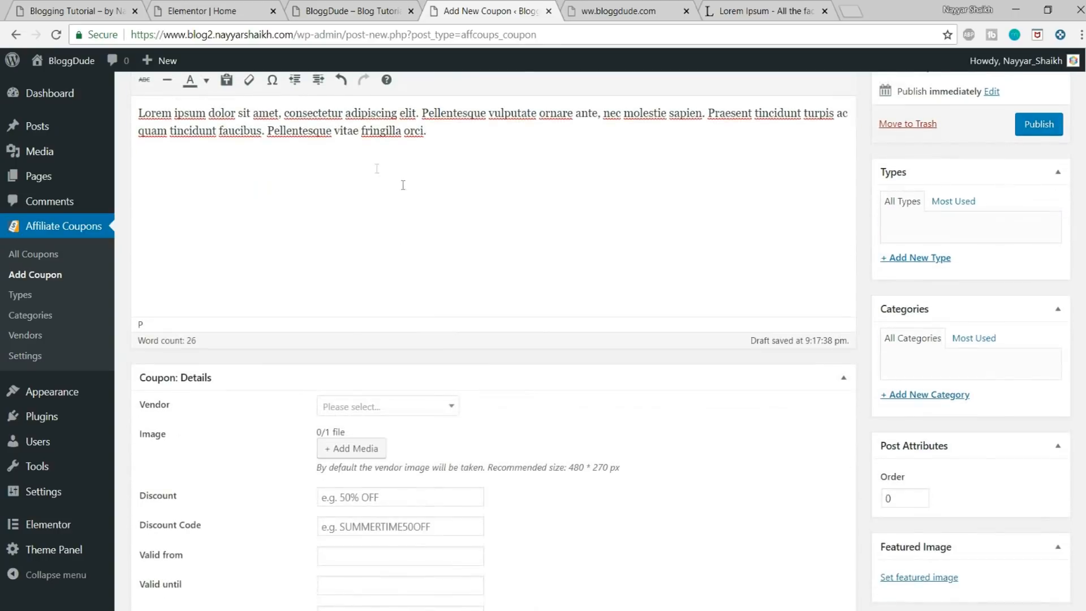
scroll(518, 225, down, 8)
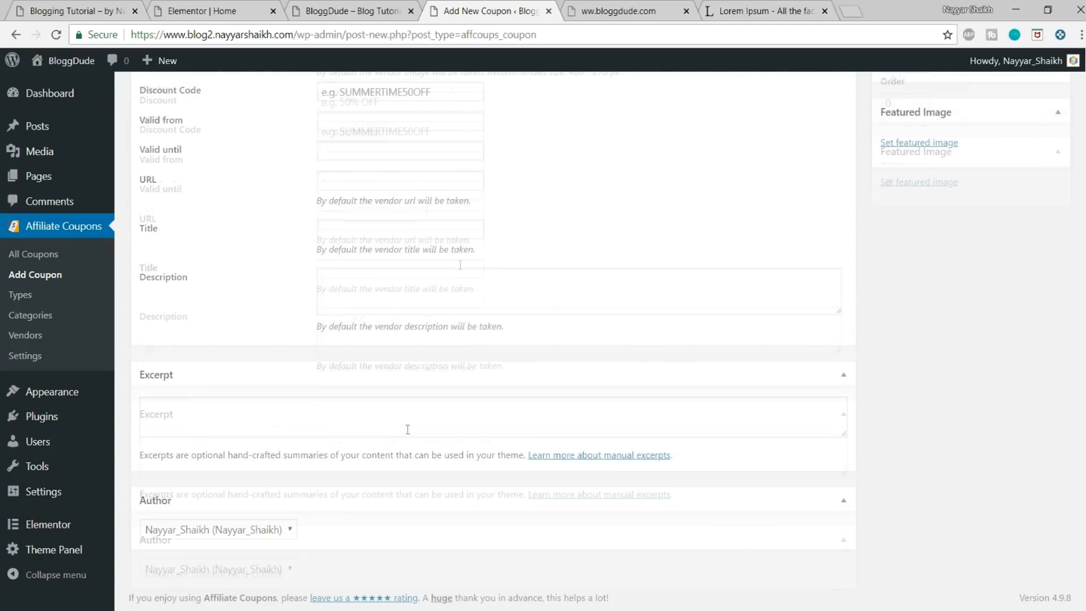
click(418, 291)
key(ctrl+v)
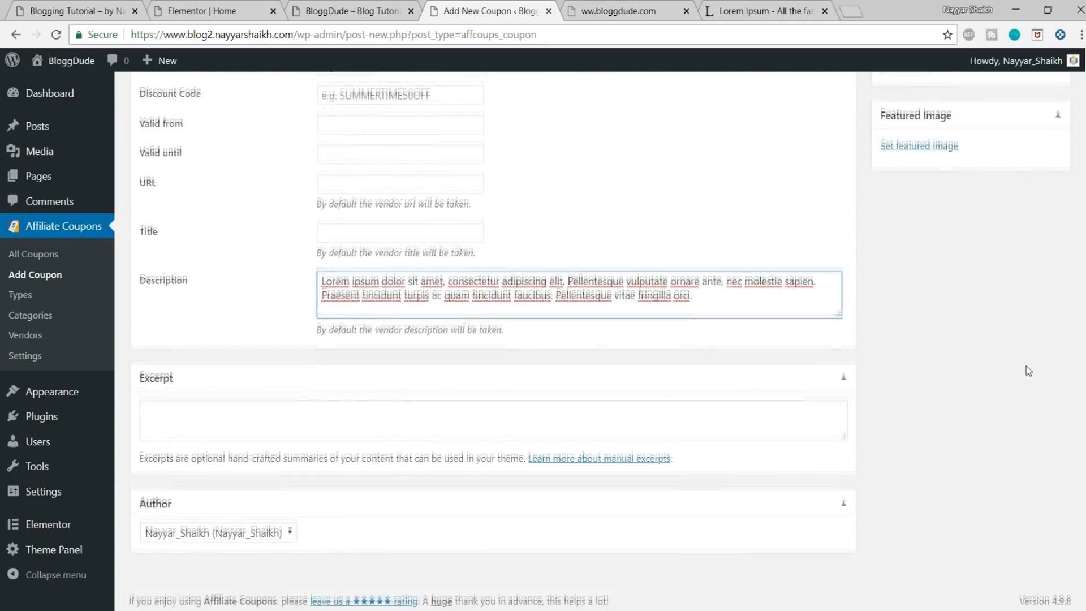
Step: Assign the Walmart vendor to the coupon and set the newest Walmart logo from the media library as its image
scroll(1021, 372, up, 5)
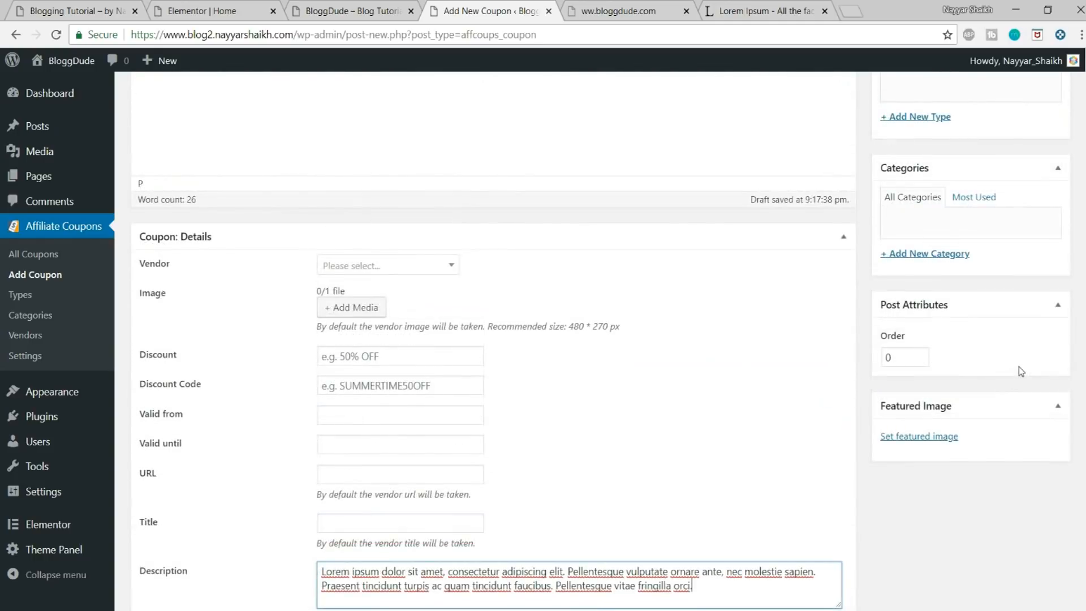
click(402, 273)
click(370, 316)
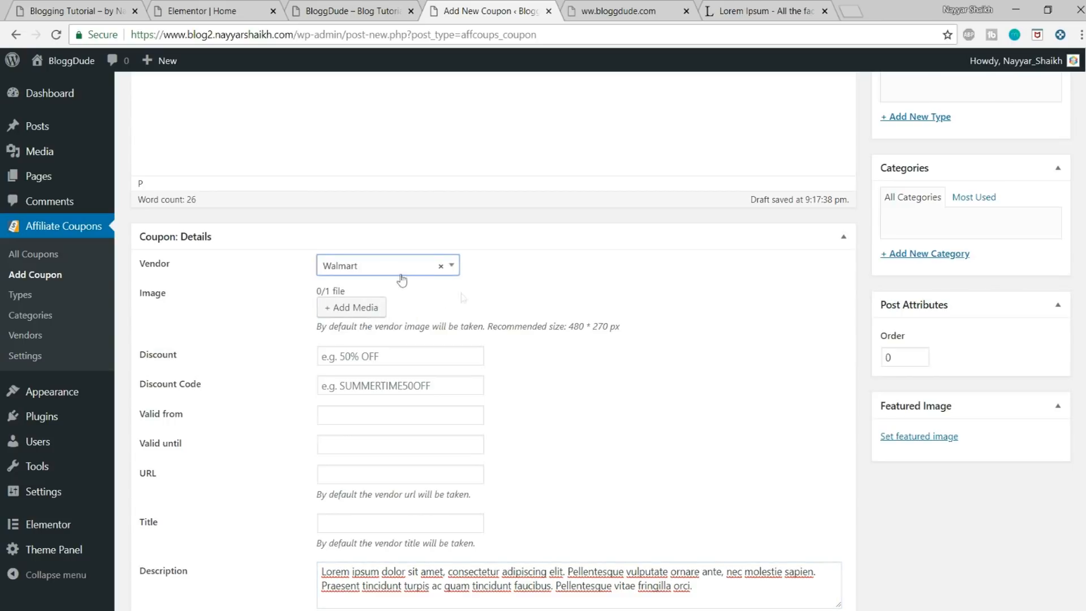
click(349, 313)
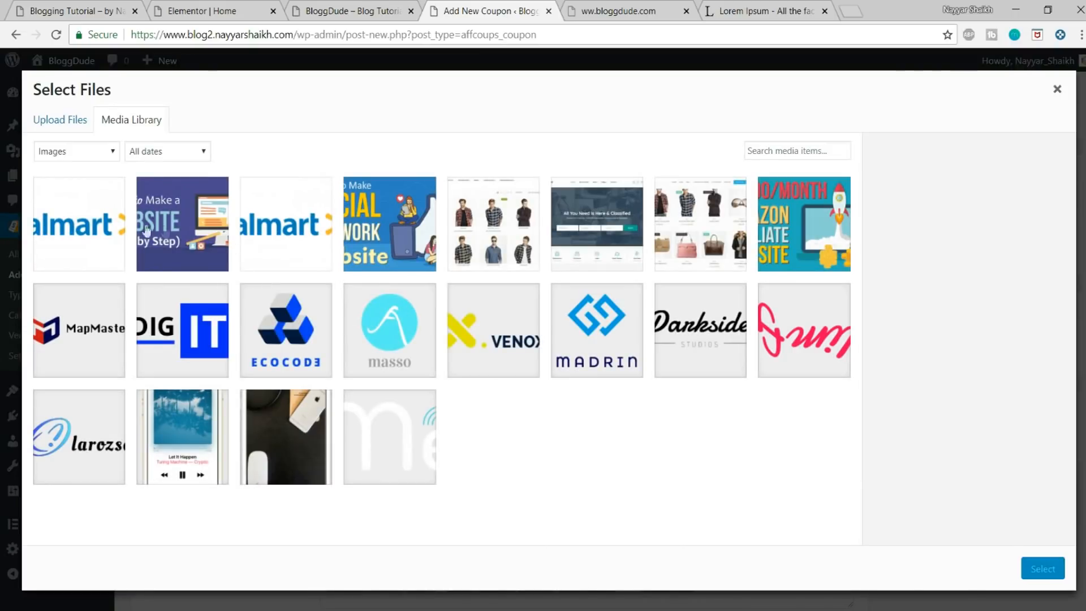
click(85, 226)
click(1042, 568)
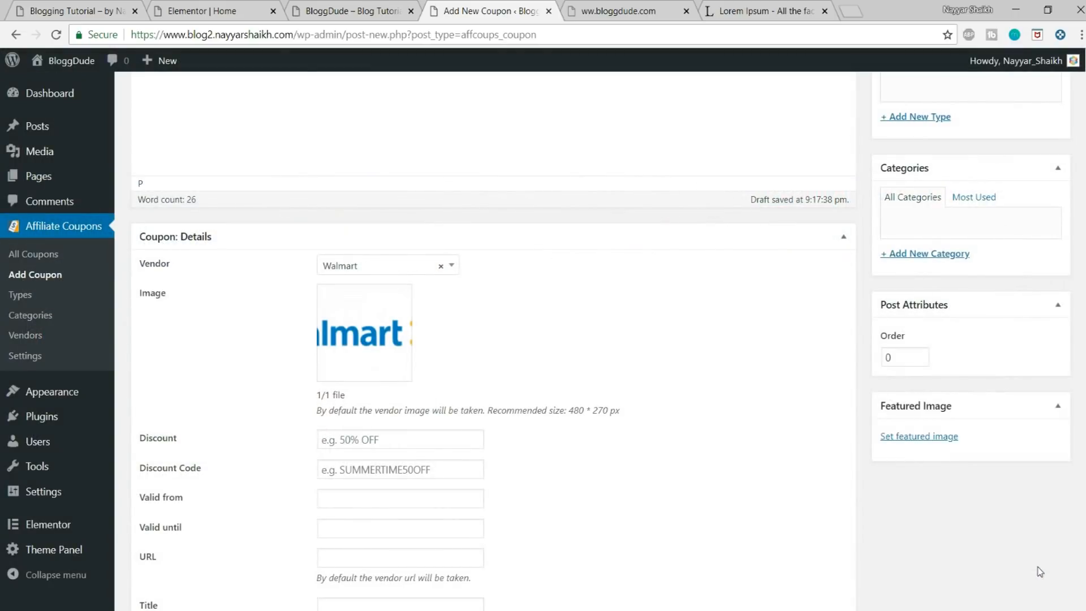
Step: Check the demo site's deal badges, set the coupon's discount to 10% OFF and fill in its discount code
scroll(580, 459, down, 1)
click(378, 366)
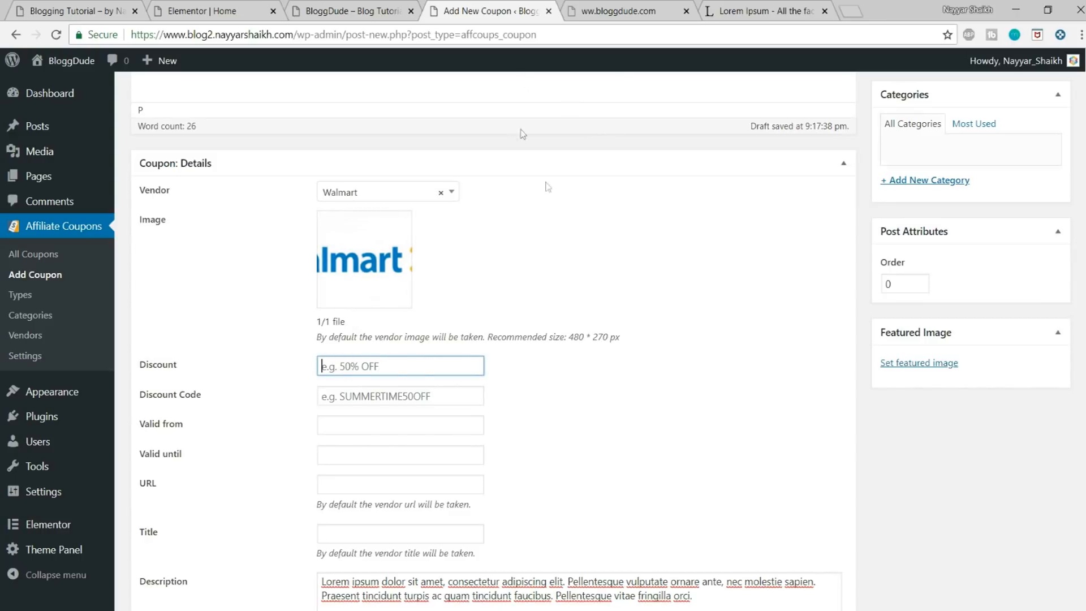
click(79, 11)
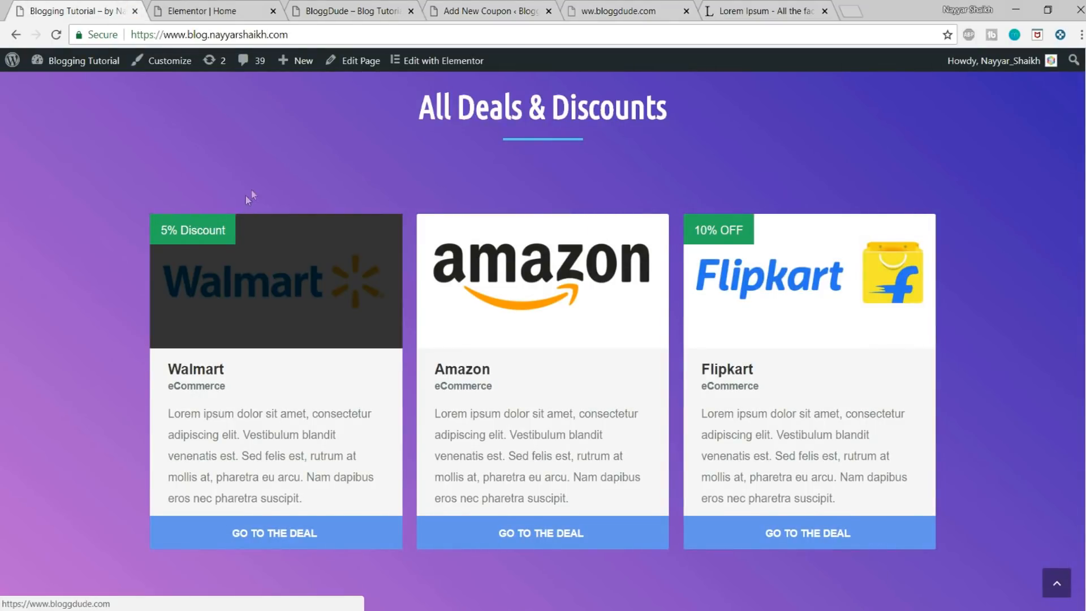
click(461, 6)
click(351, 371)
text(10)
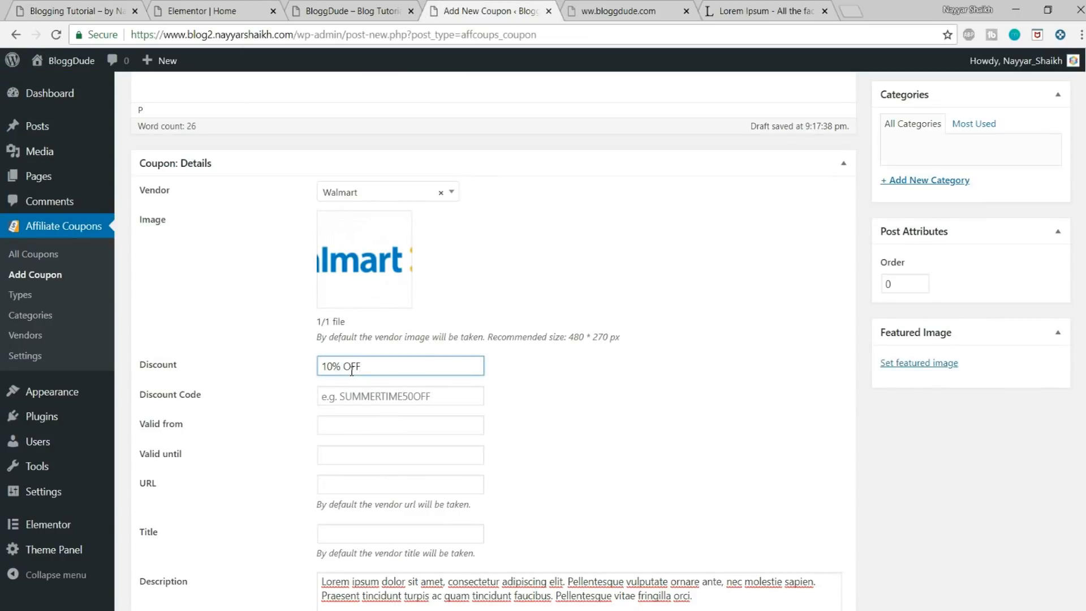
click(389, 401)
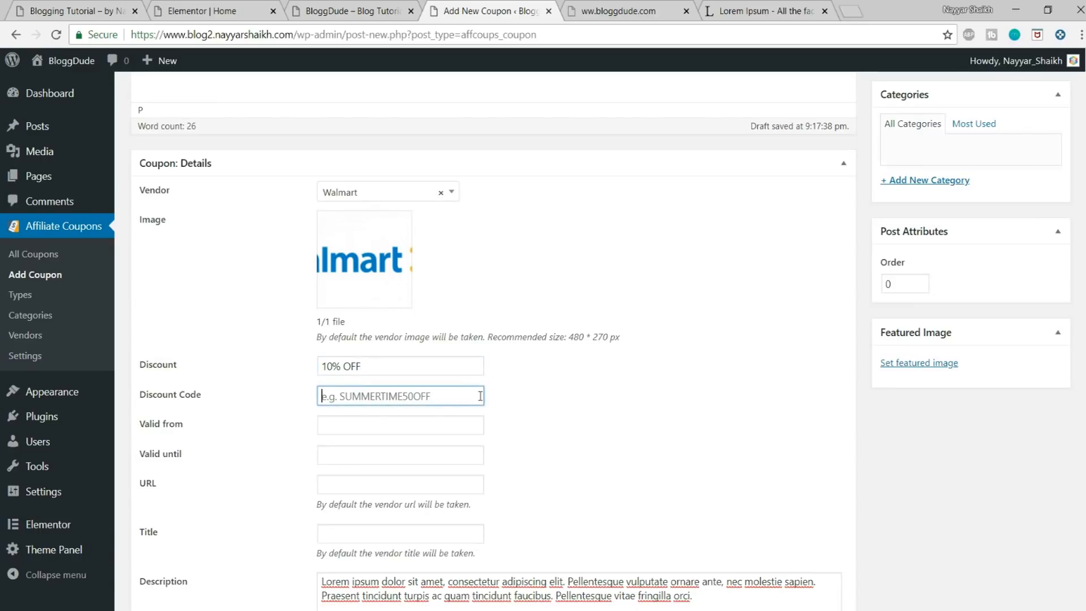
text(NAYYAR7)
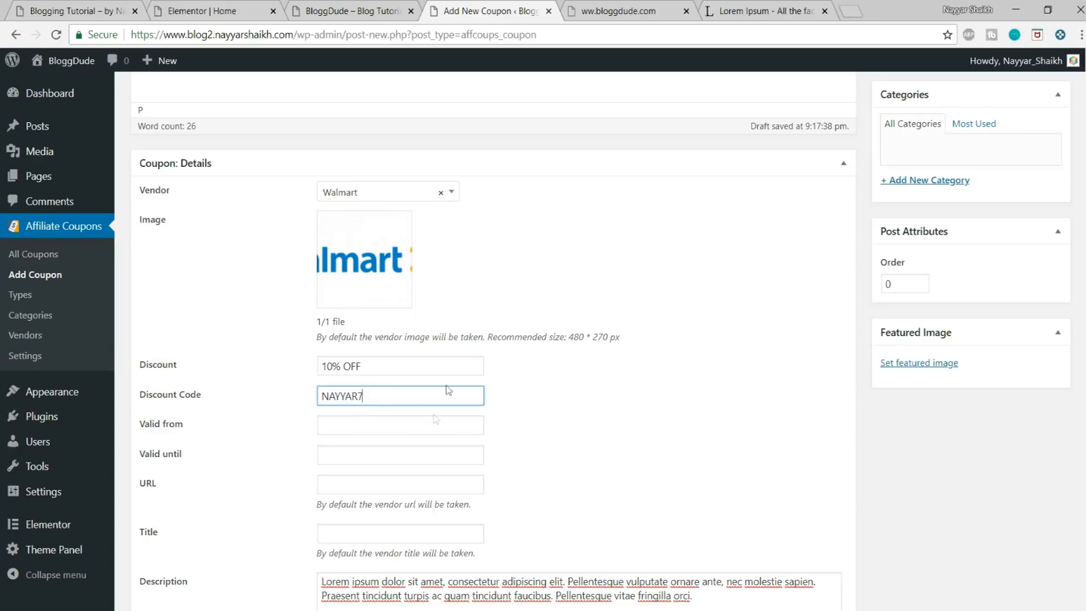
click(598, 394)
scroll(452, 407, down, 1)
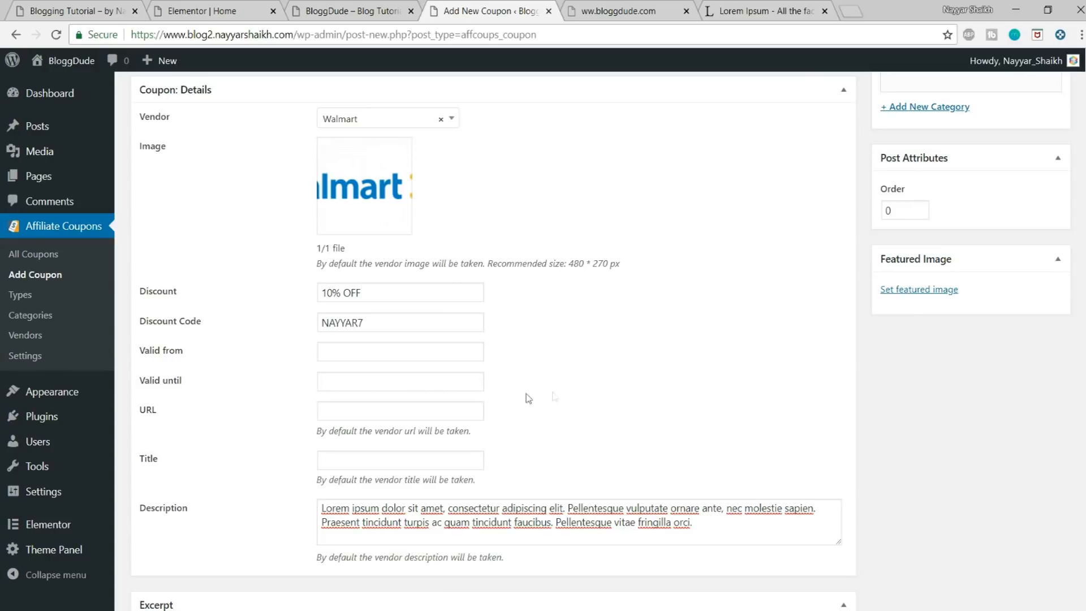
click(357, 406)
click(642, 10)
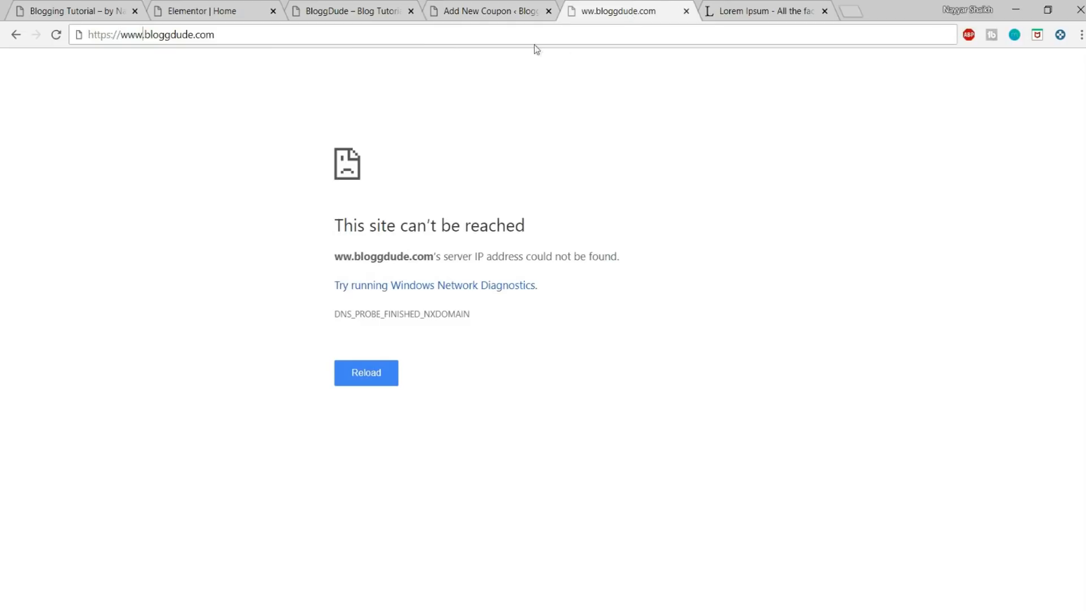
click(531, 31)
key(ctrl+c)
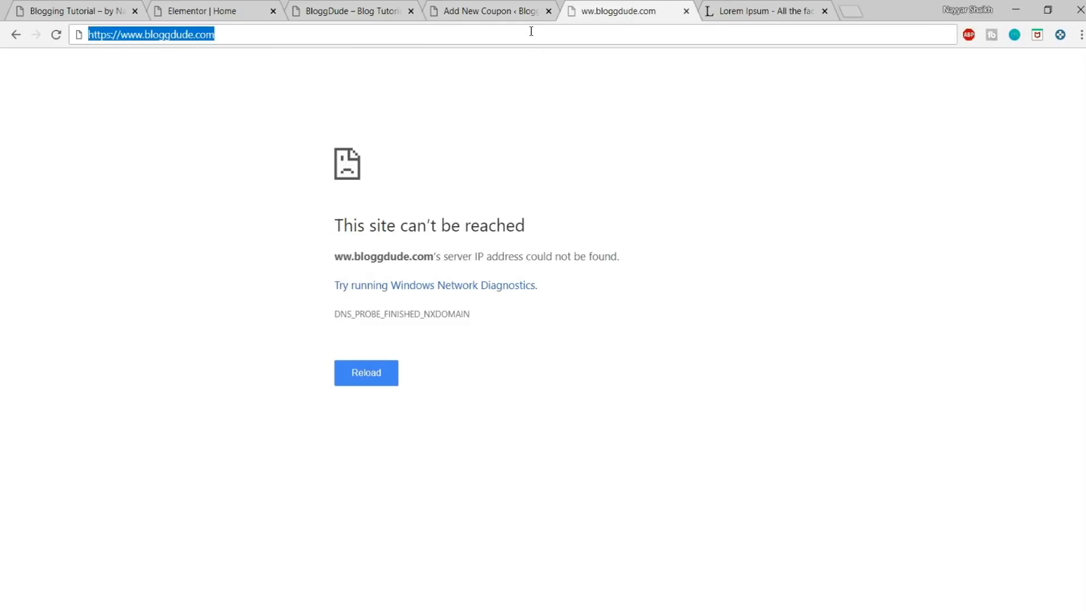
click(546, 8)
key(ctrl+v)
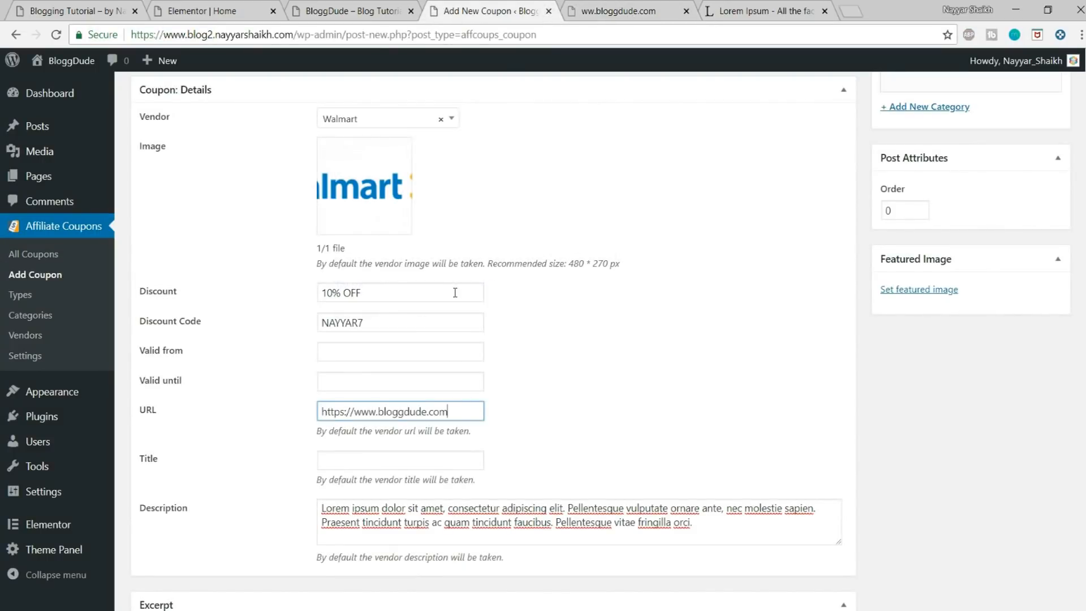
click(376, 461)
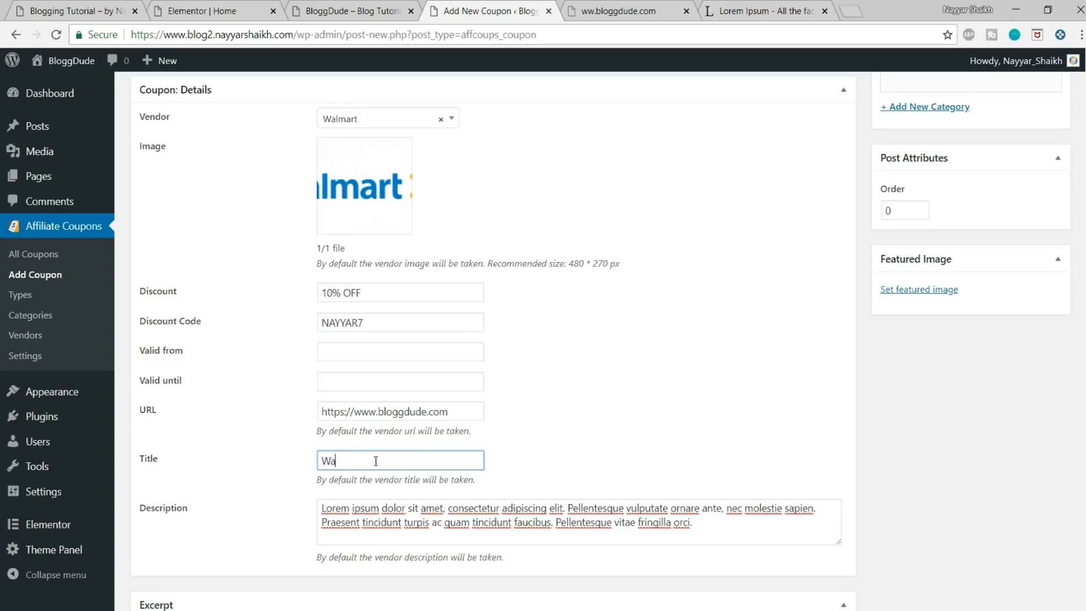
scroll(456, 449, down, 2)
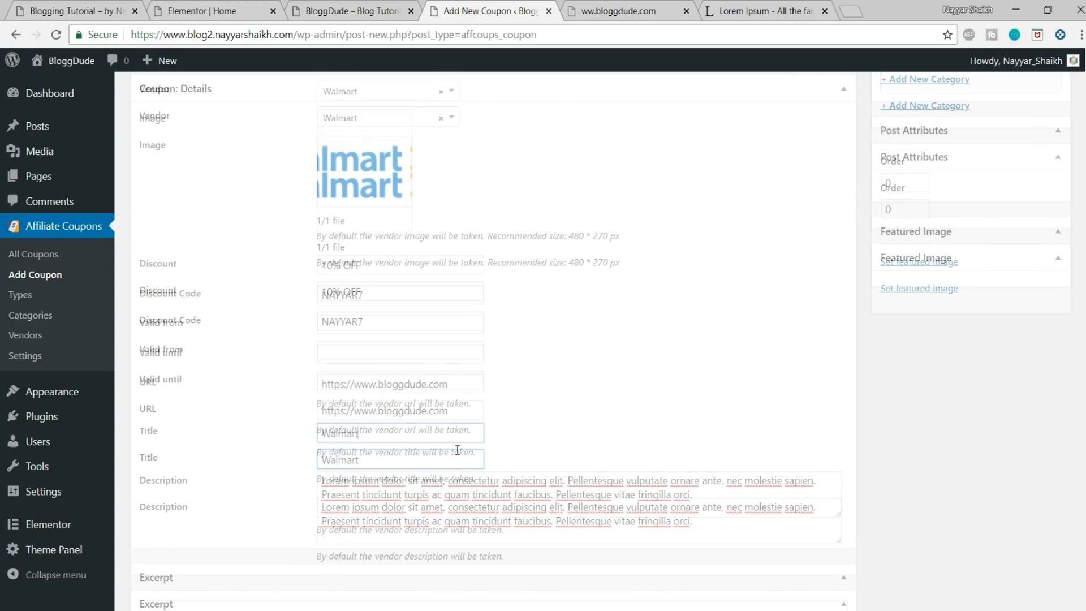
Step: Create a new coupon type named eCommerce and assign it to the Walmart coupon
scroll(505, 513, up, 8)
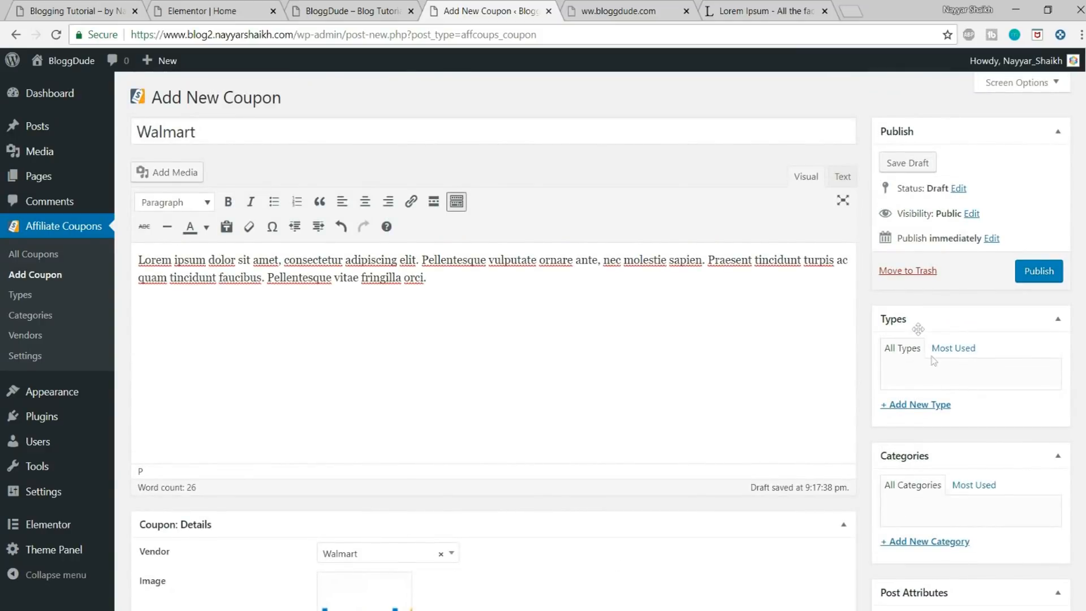
click(935, 406)
text(eC)
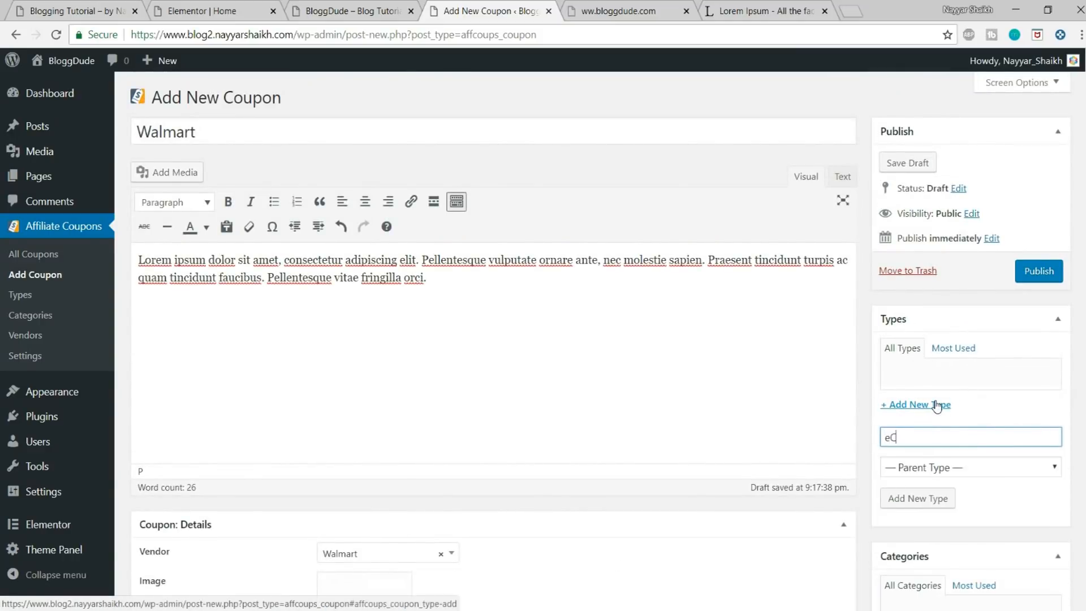
text(ommerce)
key(ctrl+a)
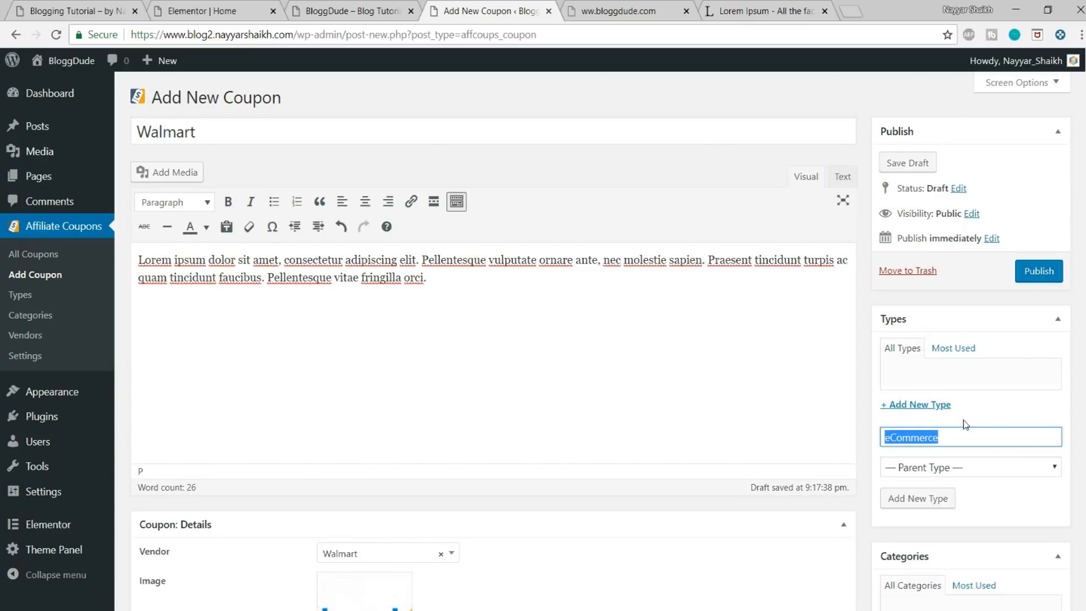
click(926, 499)
Step: Create a new coupon category named eCommerce and assign it to the Walmart coupon
scroll(939, 451, down, 4)
click(933, 428)
text(eCommerce)
click(962, 519)
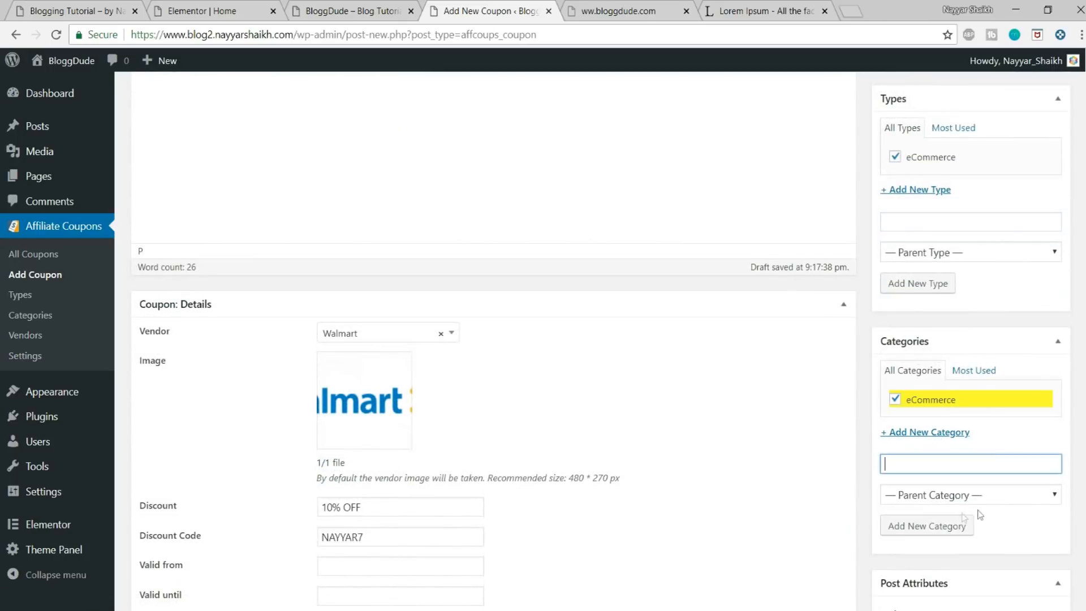
Step: Set the Walmart logo Untitled design (7) from the media library as the coupon's featured image
scroll(964, 516, down, 5)
click(913, 423)
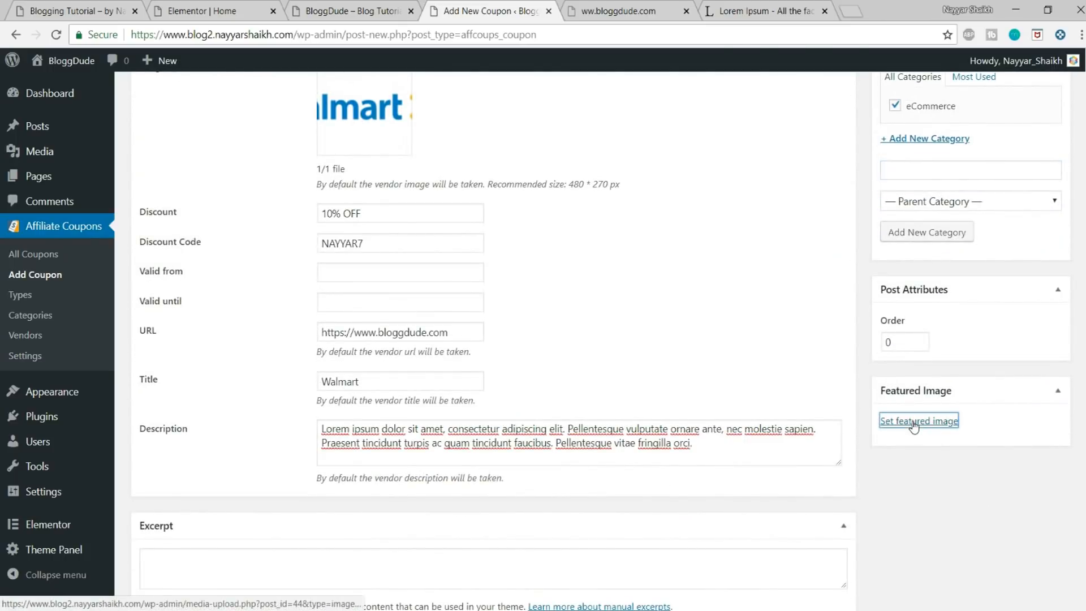
click(111, 250)
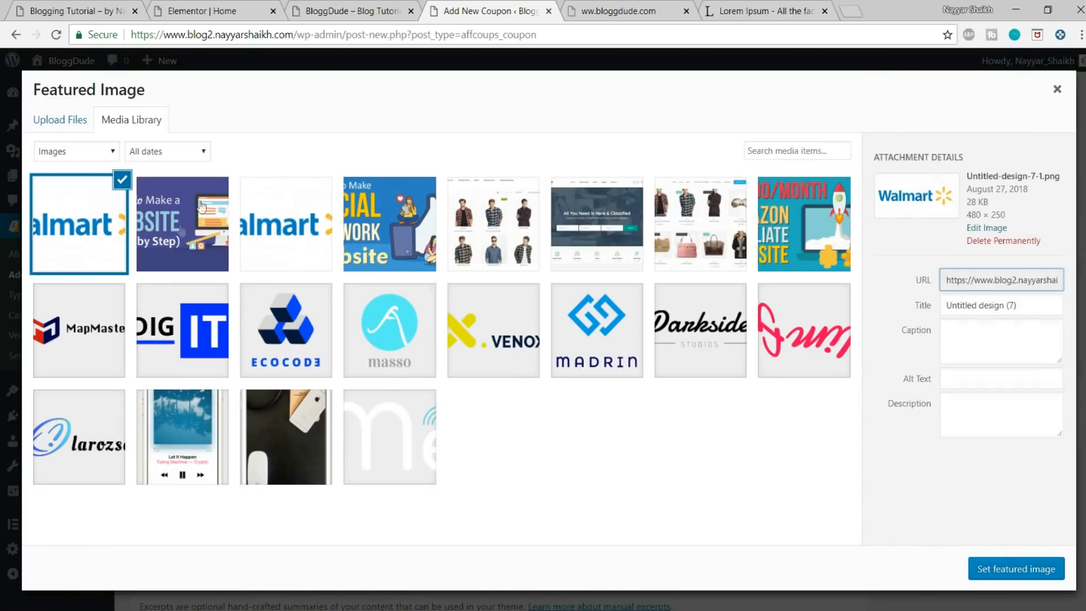
click(1001, 562)
Step: Publish the Walmart coupon and open the list of all coupons to see its shortcode
scroll(999, 572, up, 9)
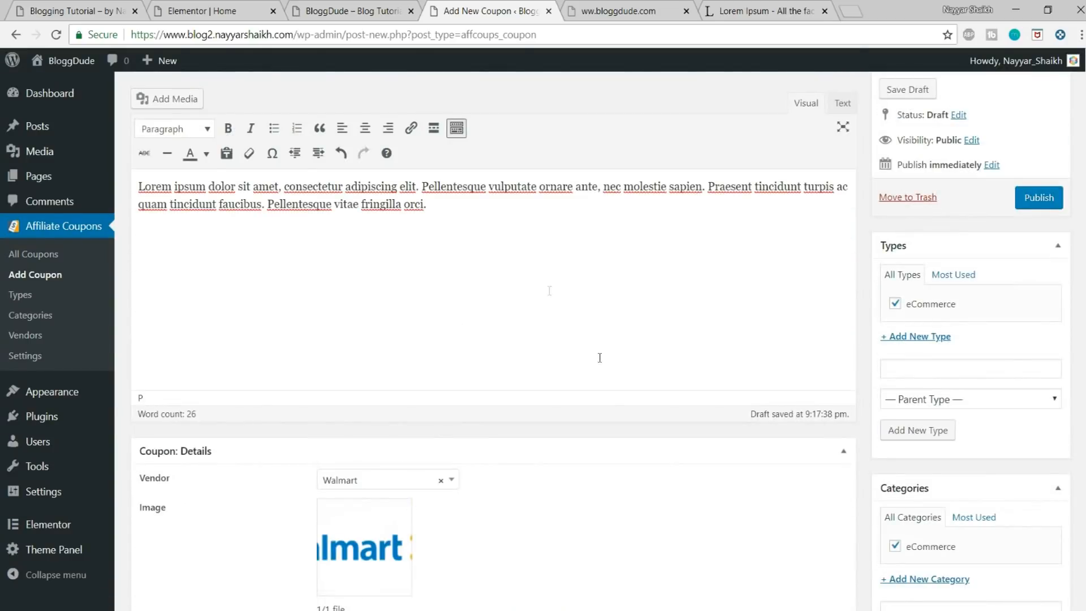
scroll(577, 340, up, 1)
click(1044, 271)
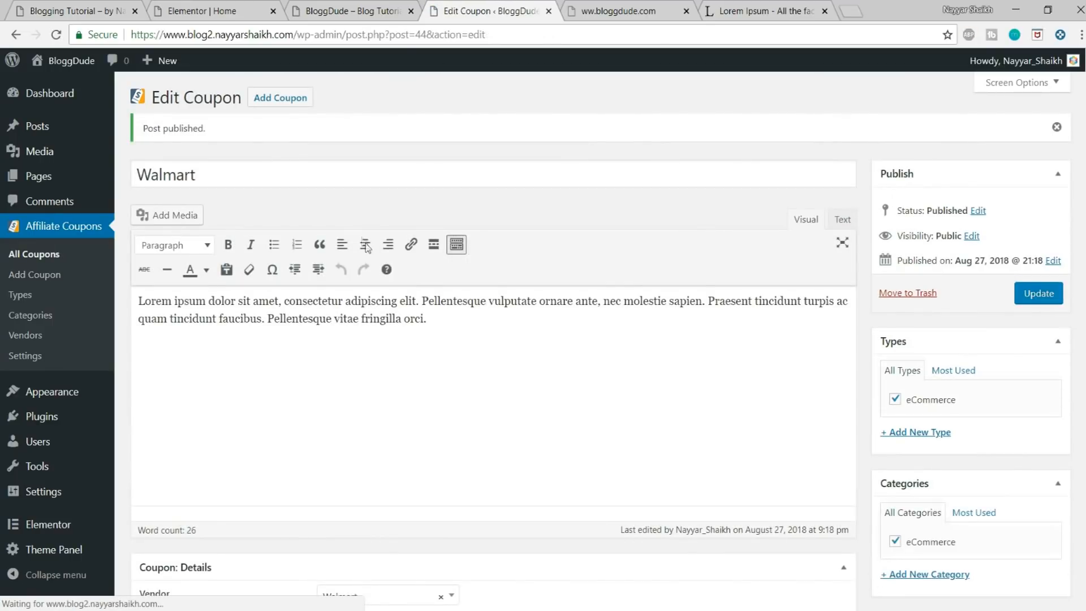
click(35, 256)
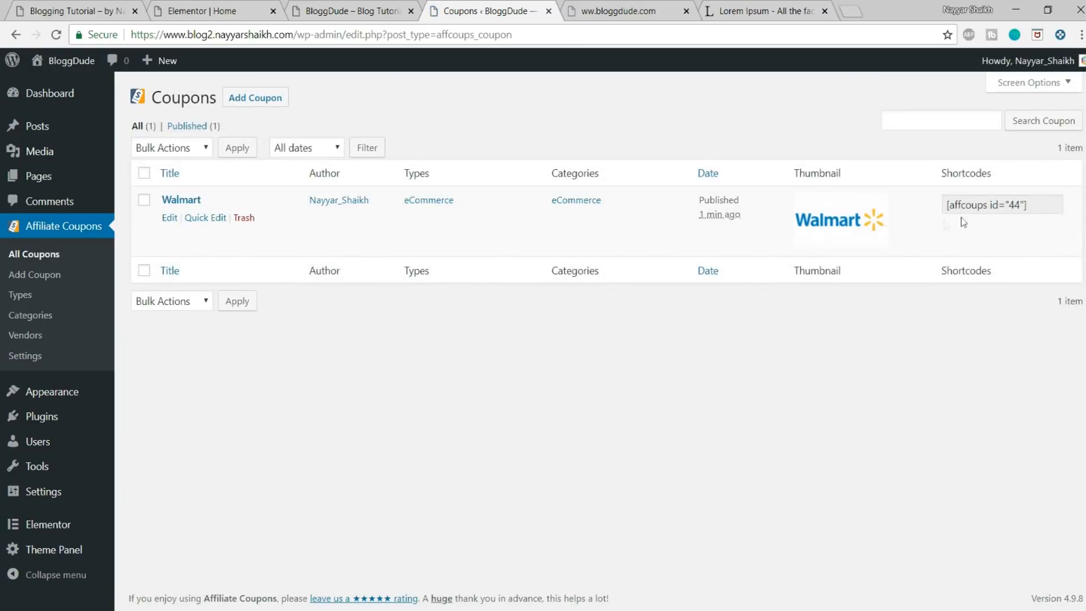
Step: Copy the Walmart coupon's shortcode and examine the layout of the All Deals & Discounts section on the demo site
click(1016, 203)
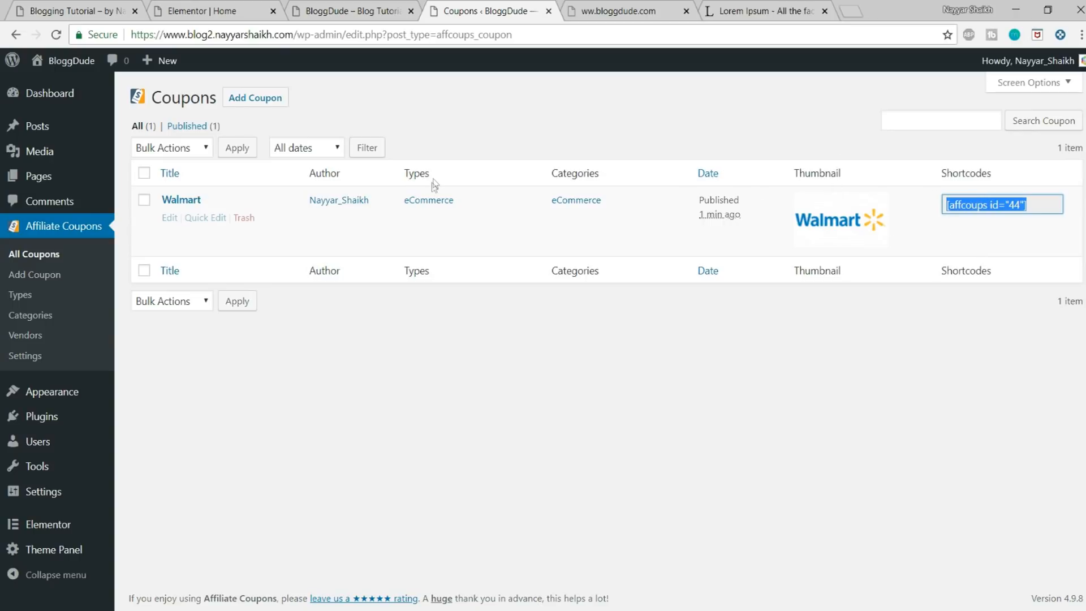
click(235, 13)
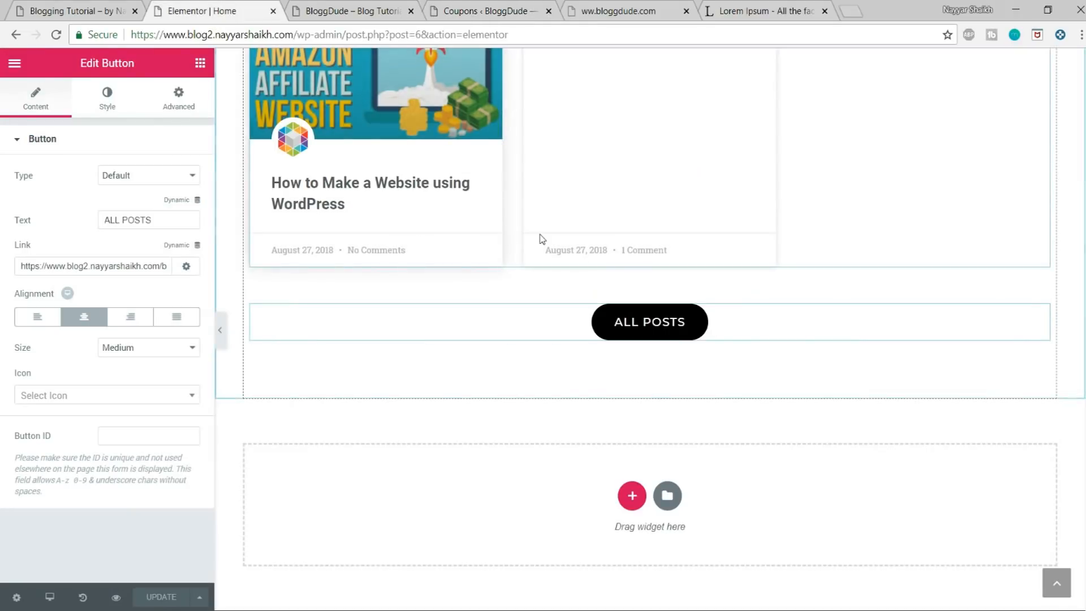
click(631, 8)
click(486, 11)
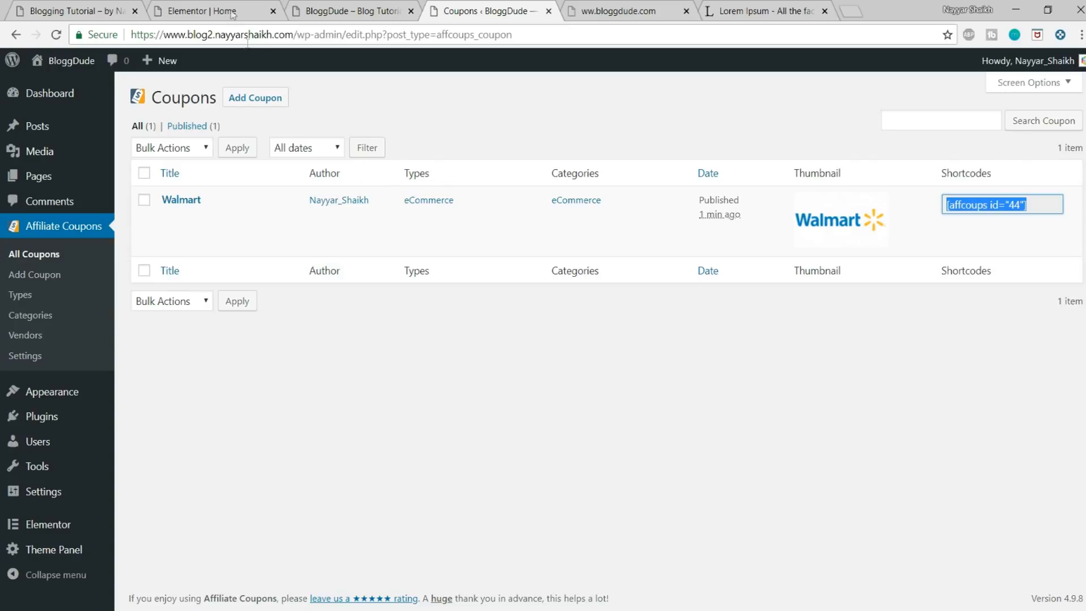
click(247, 11)
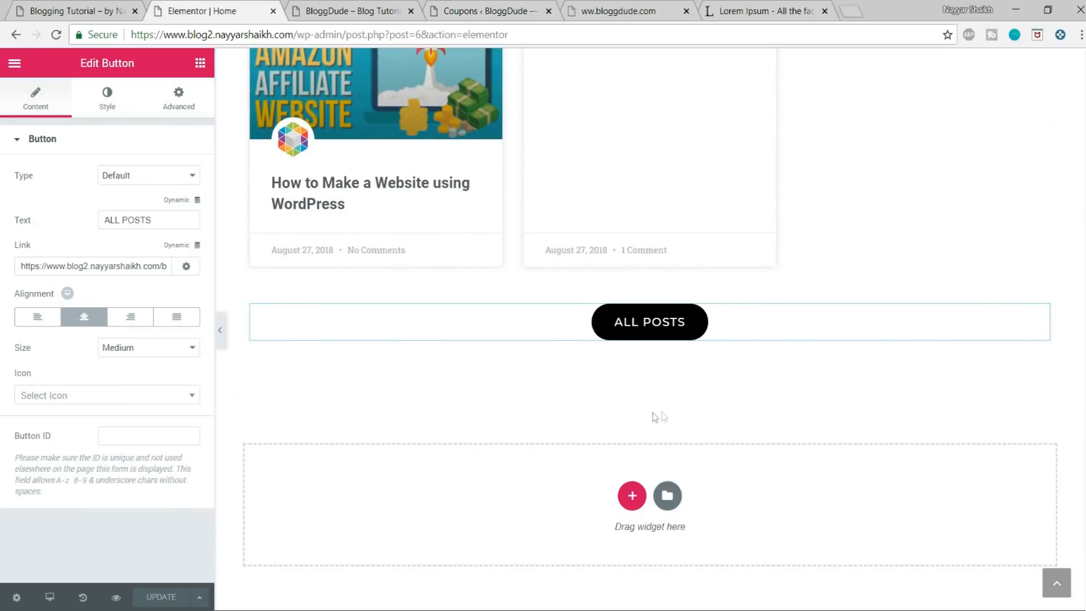
click(91, 9)
scroll(514, 291, up, 1)
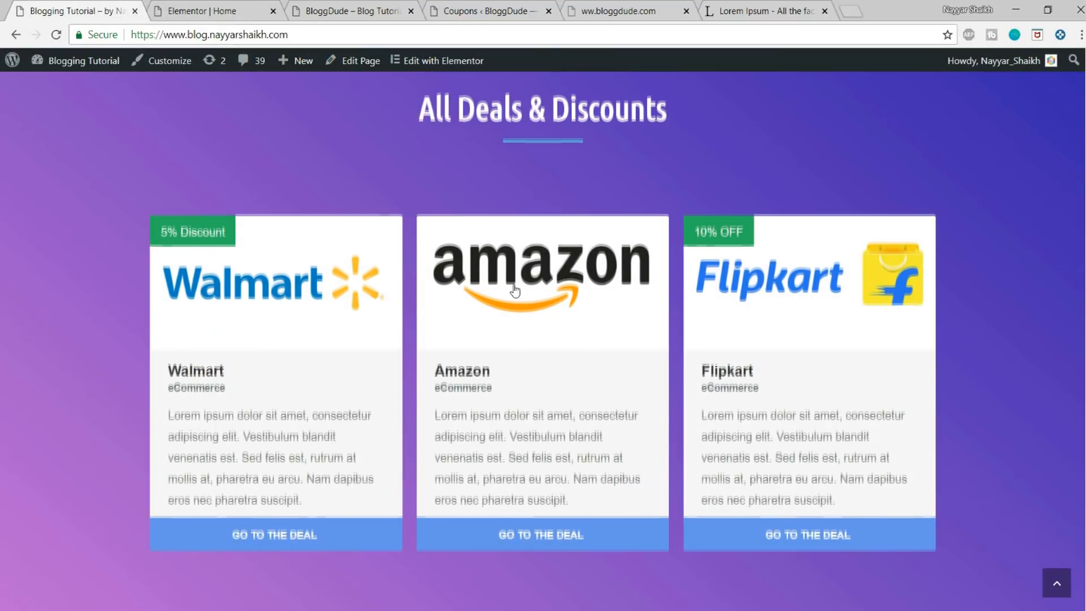
scroll(514, 290, up, 3)
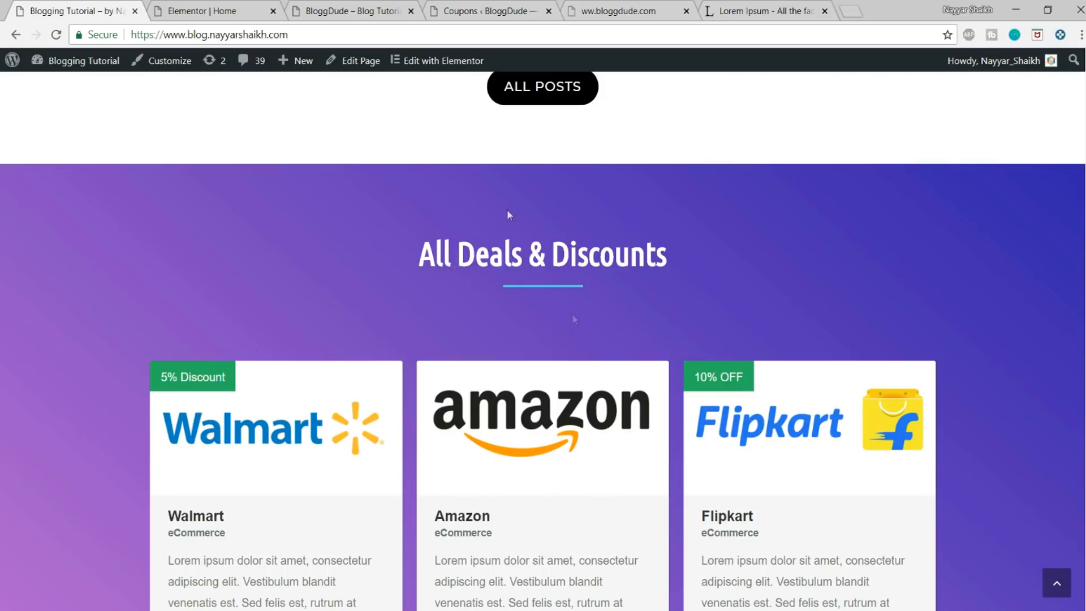
Step: Copy the Recent Videos section in the Elementor home page and paste it below the existing one at the page's end
click(241, 8)
scroll(628, 320, up, 6)
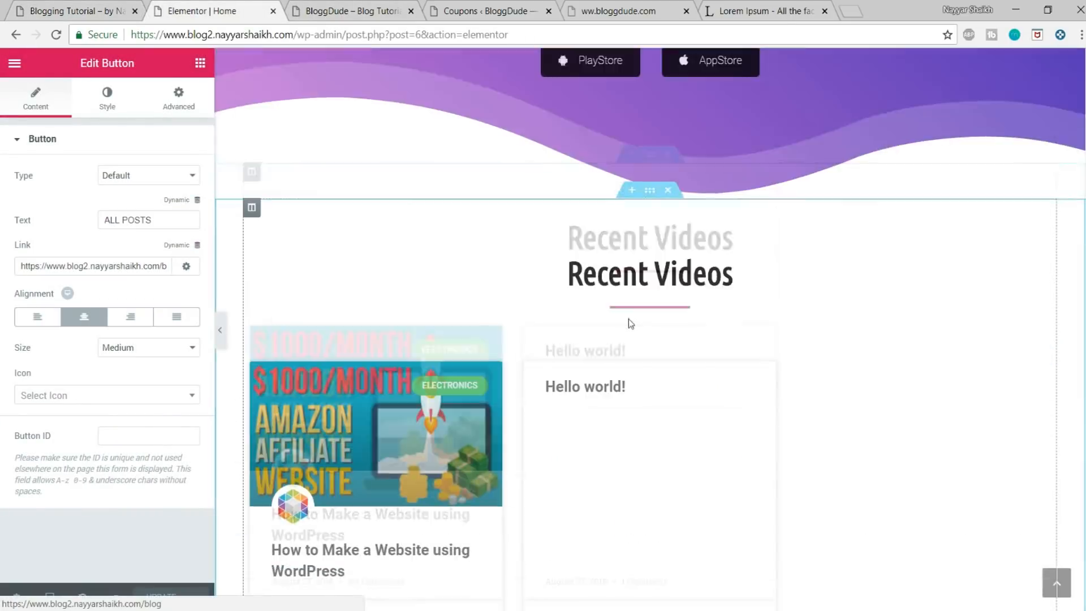
scroll(628, 320, up, 2)
scroll(656, 322, down, 2)
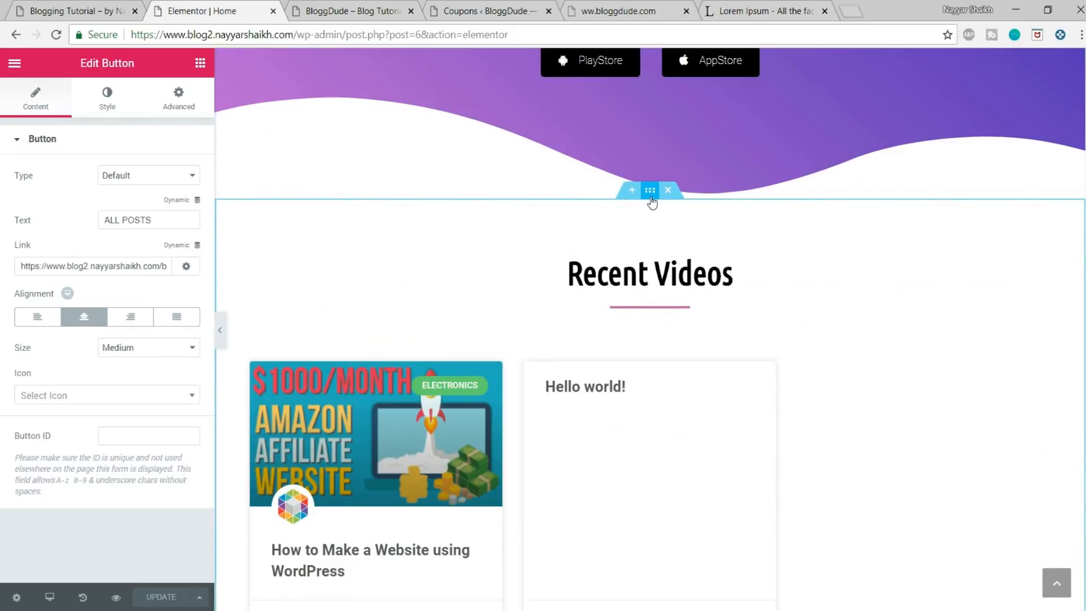
right_click(650, 199)
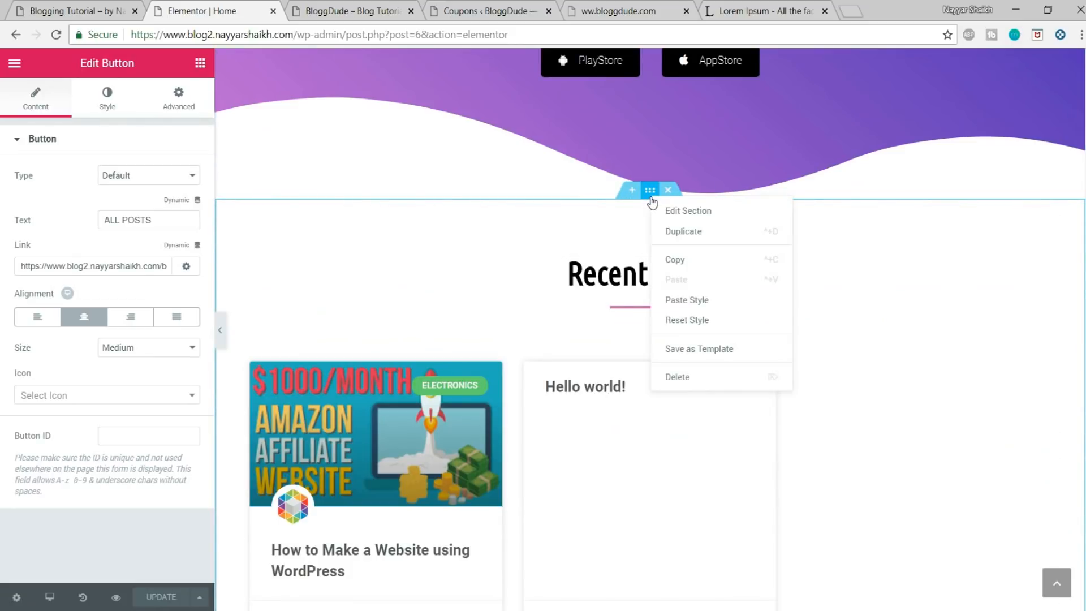
click(717, 259)
scroll(735, 306, down, 8)
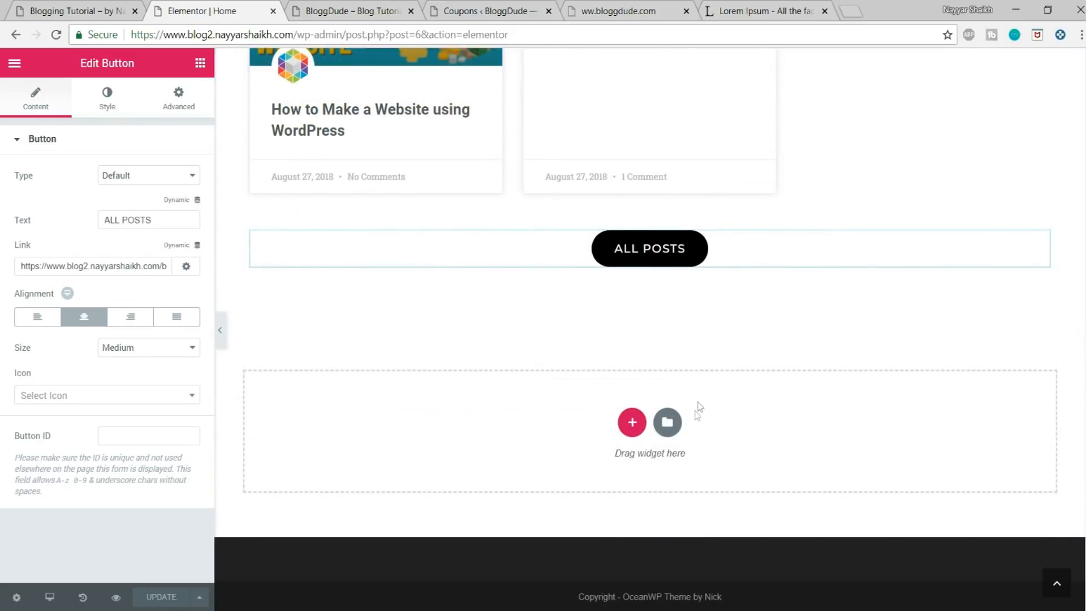
right_click(669, 413)
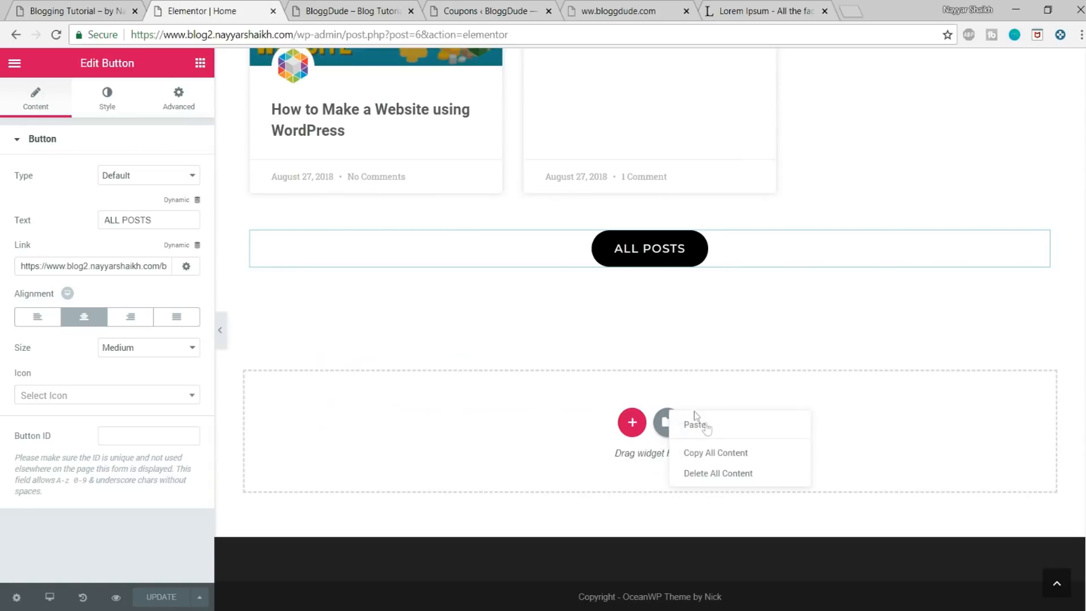
click(689, 428)
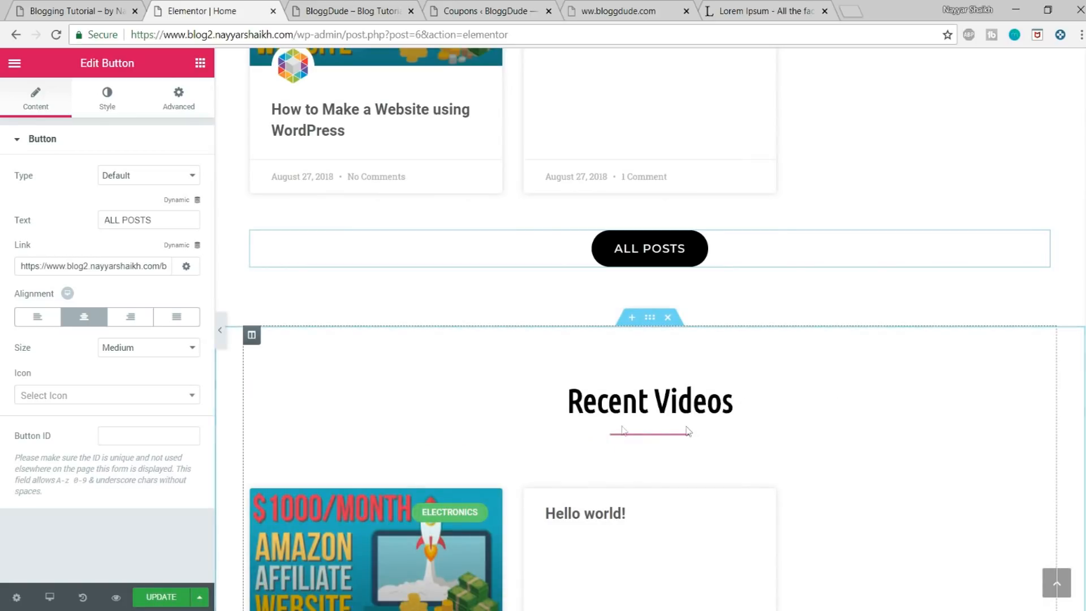
Step: Delete the posts widget from the pasted Recent Videos section
scroll(735, 339, down, 5)
scroll(830, 318, up, 1)
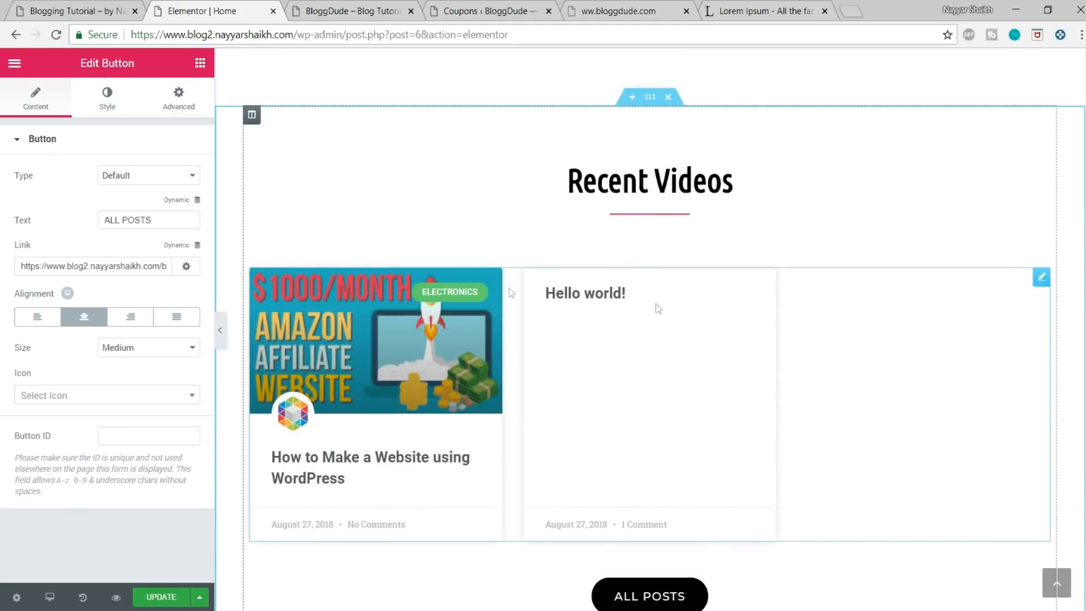
right_click(1043, 277)
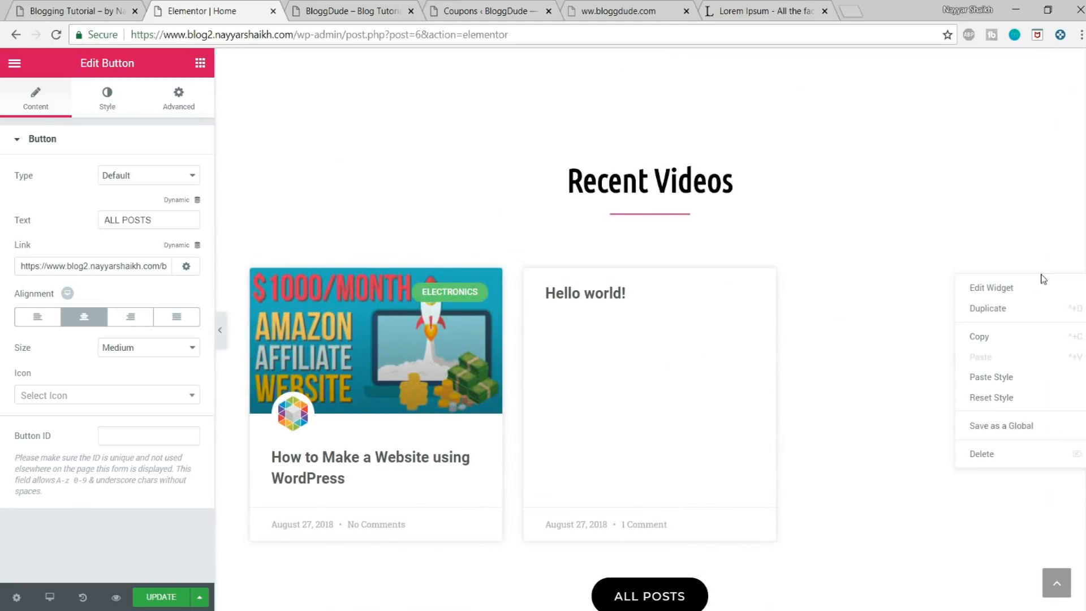
click(982, 459)
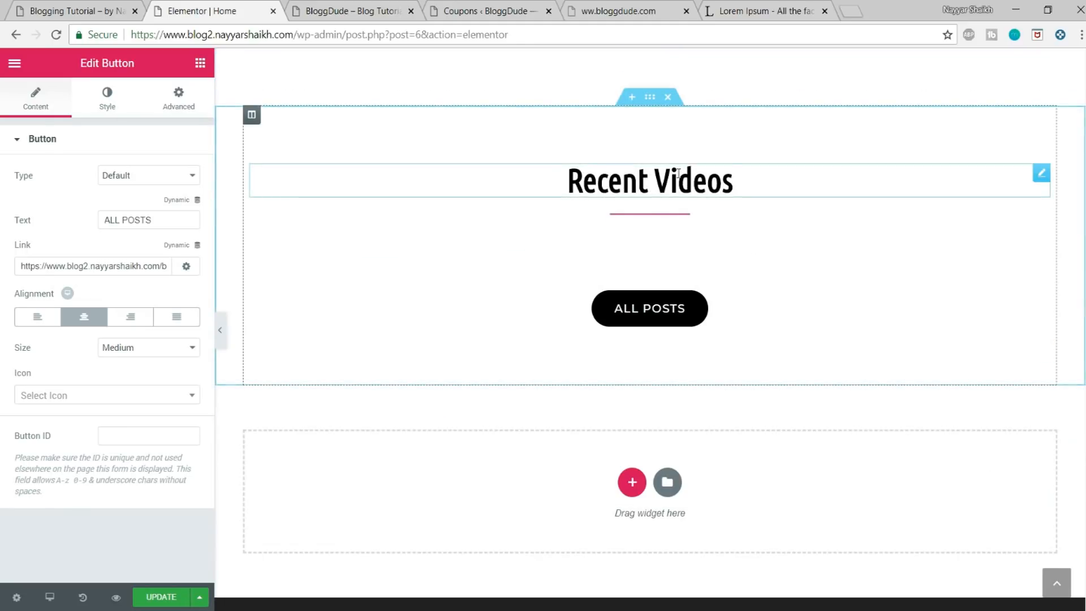
Step: Replace the pasted section's heading with the demo site's title "All Deals & Discounts"
click(731, 181)
triple_click(716, 169)
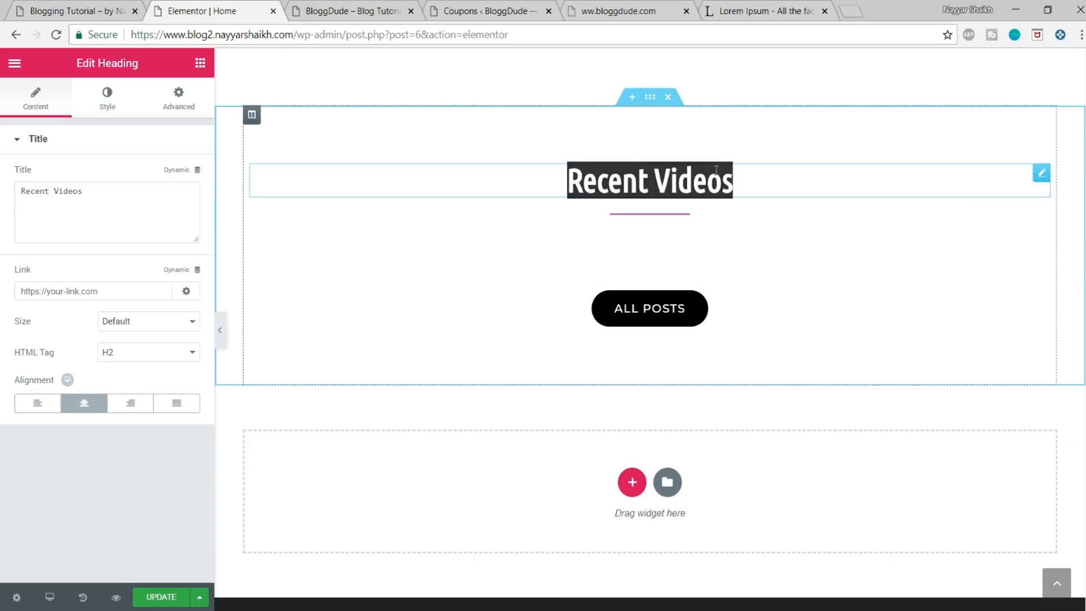
click(113, 8)
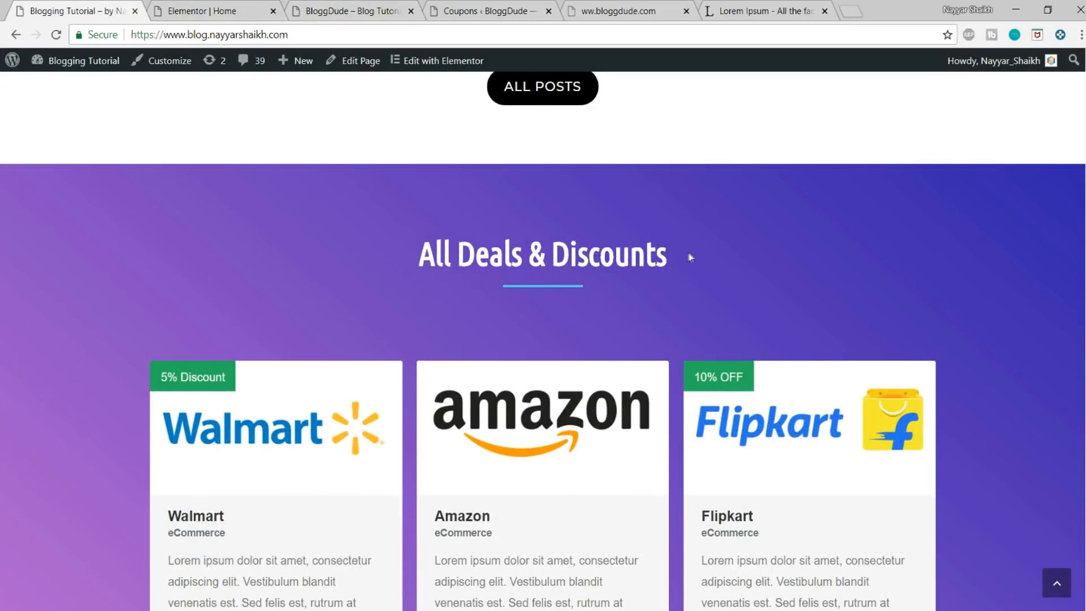
drag(656, 258, 736, 253)
click(202, 10)
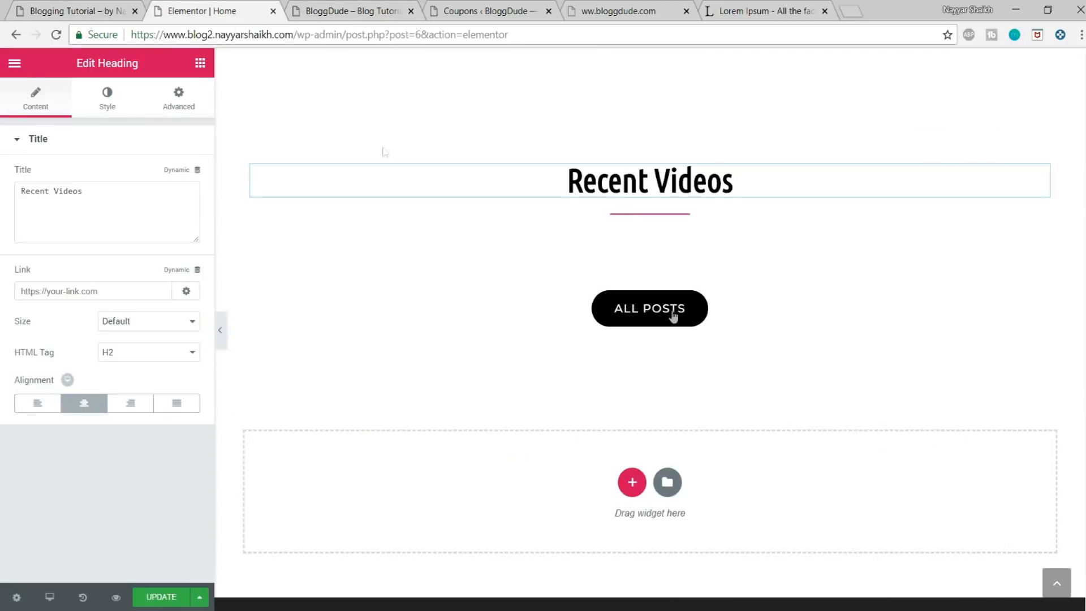
click(118, 205)
key(ctrl+a)
key(ctrl+v)
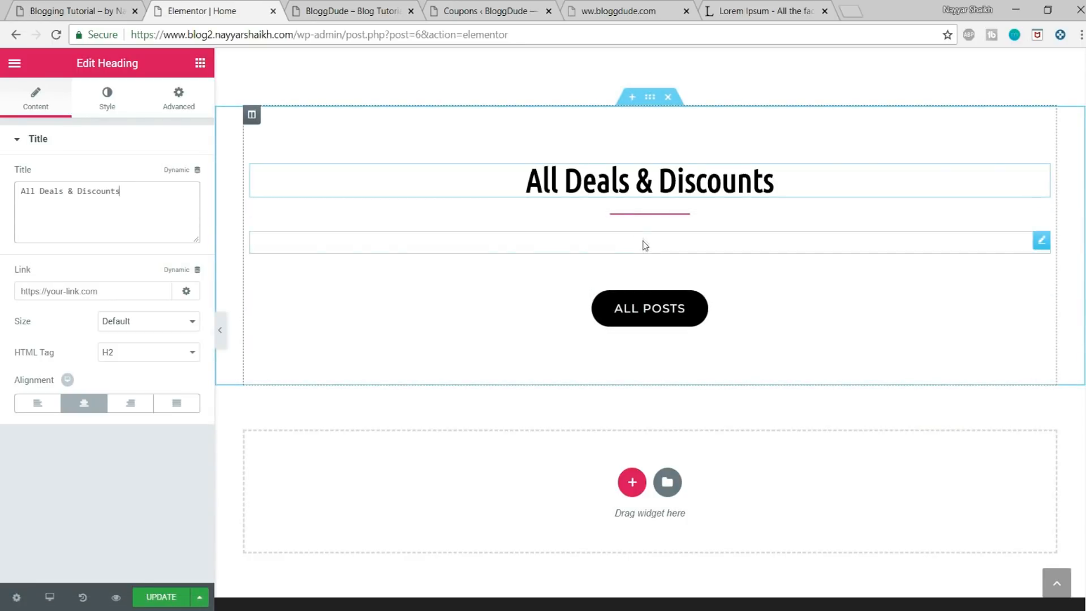
Step: Add a text editor widget above the ALL POSTS button containing only the Walmart coupon shortcode [affcoups id="44"]
click(485, 11)
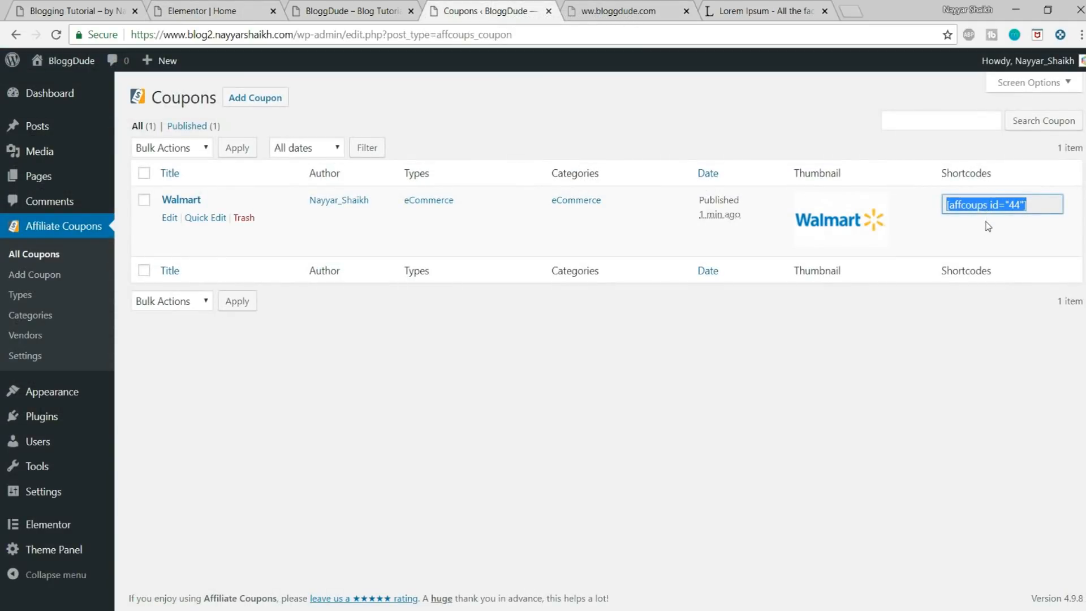
click(224, 20)
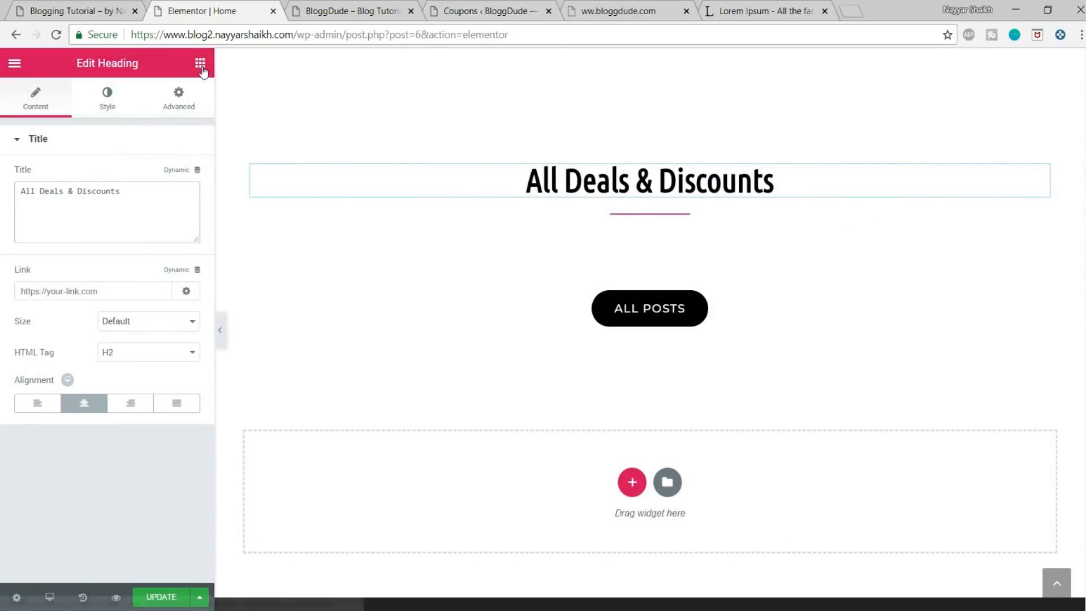
click(200, 63)
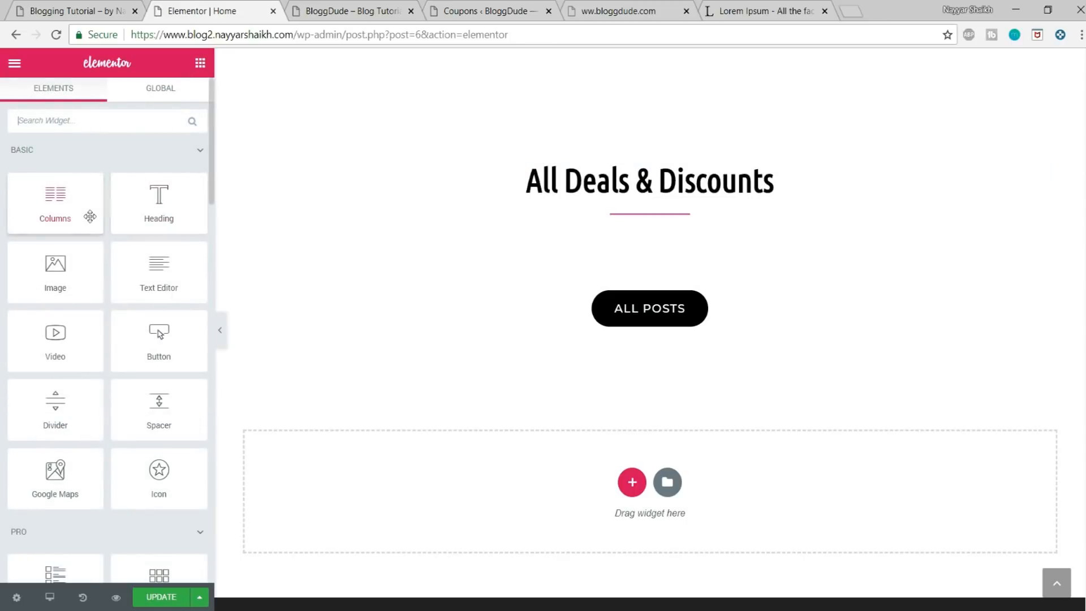
drag(130, 270, 542, 254)
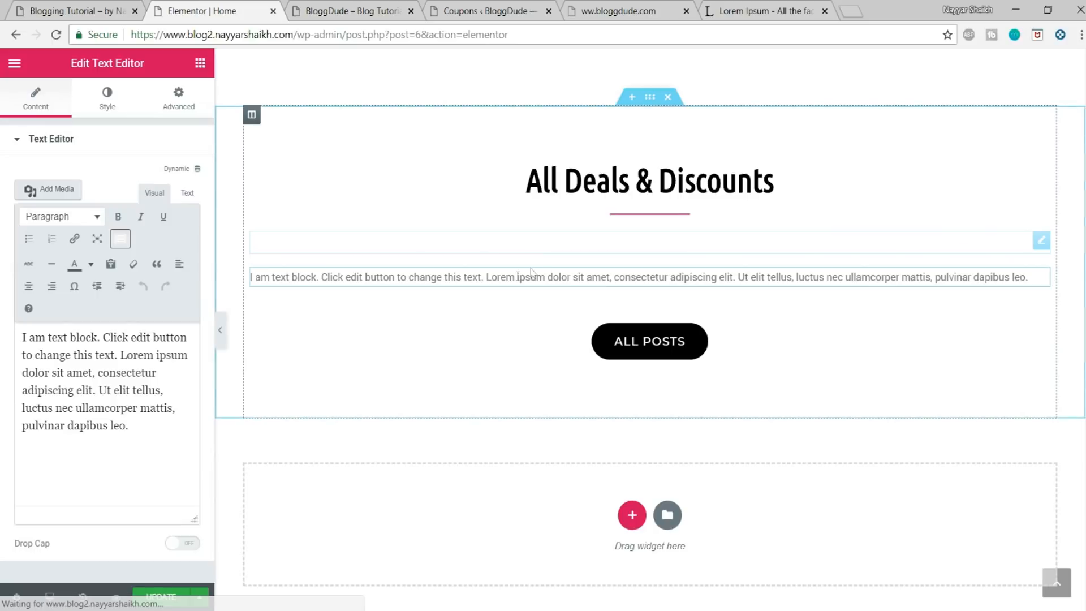
click(135, 377)
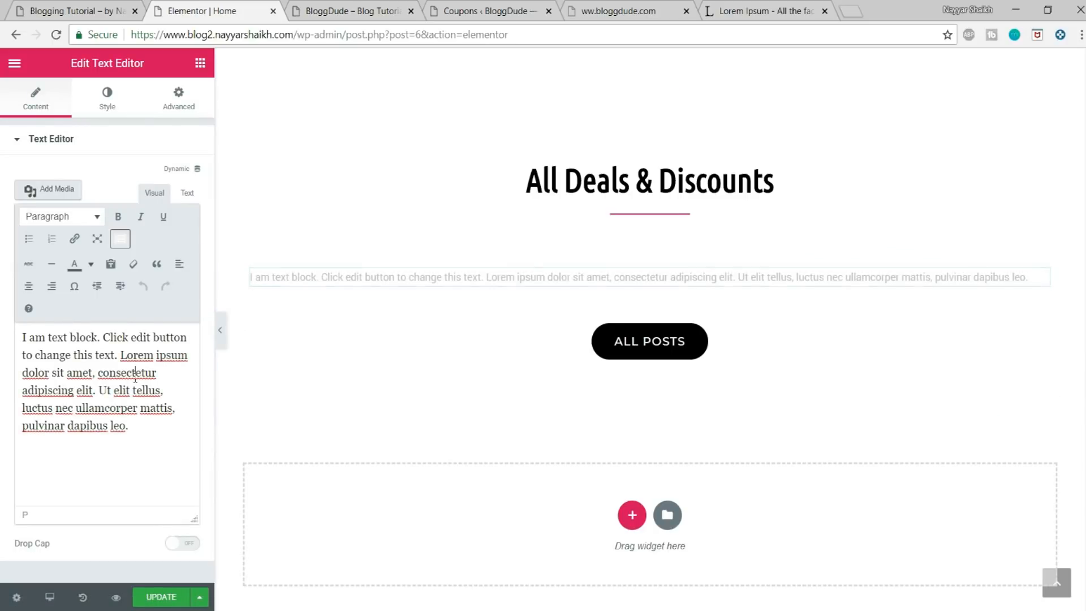
key(ctrl+a)
key(BackSpace)
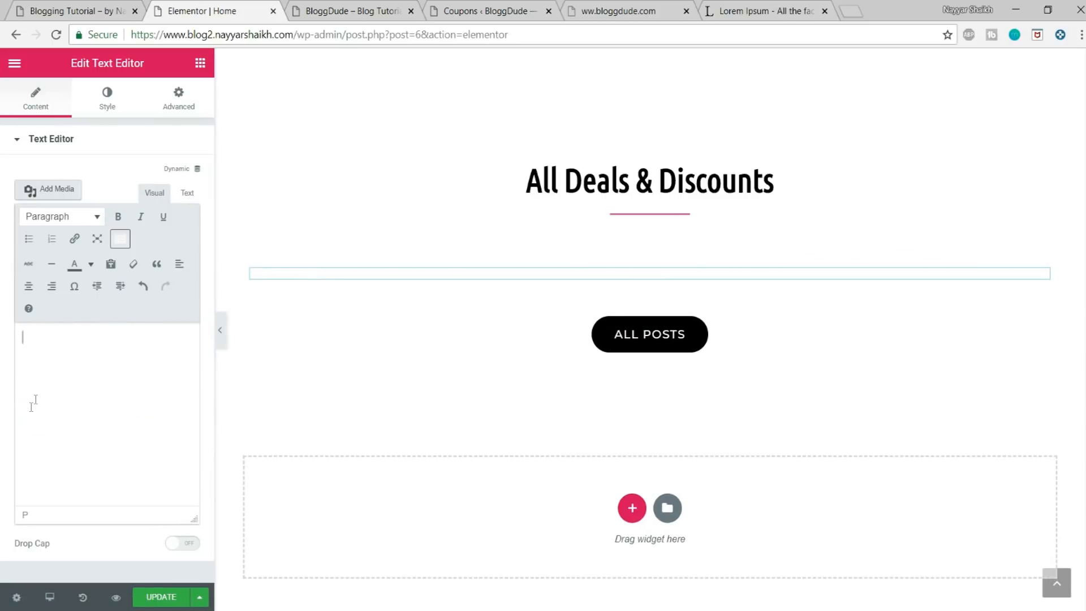
key(ctrl+v)
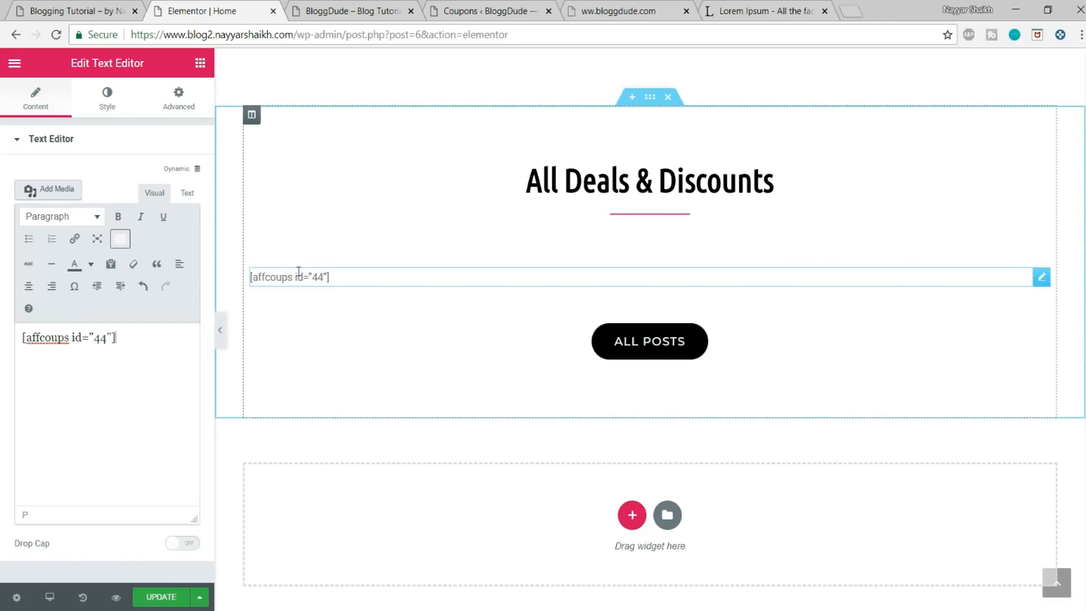
Step: Check the demo site's deals layout and delete the full-width shortcode text block from the deals section
click(96, 11)
scroll(286, 308, down, 4)
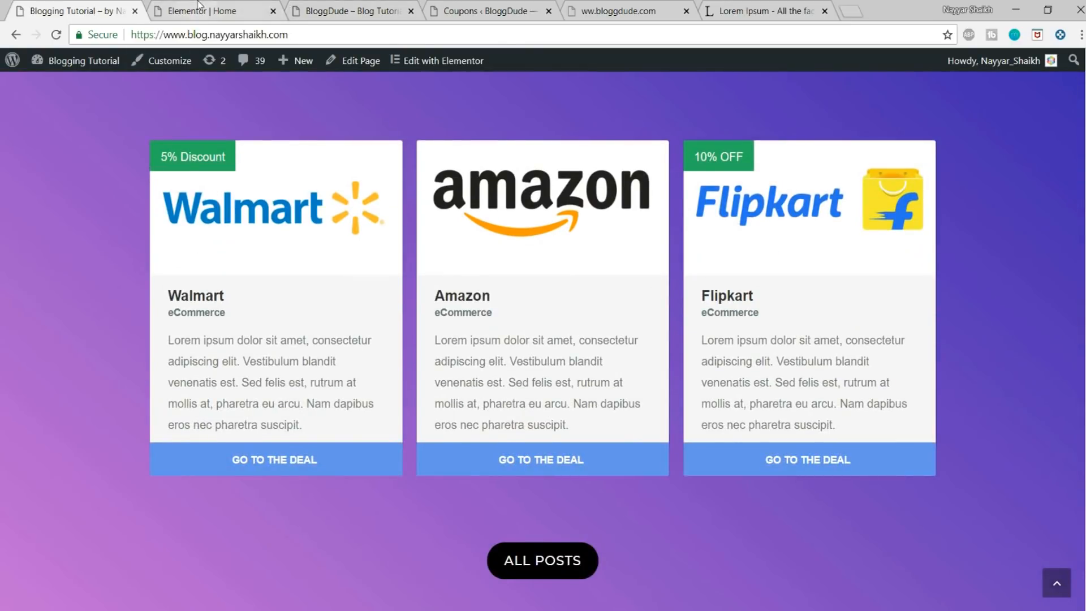
click(198, 7)
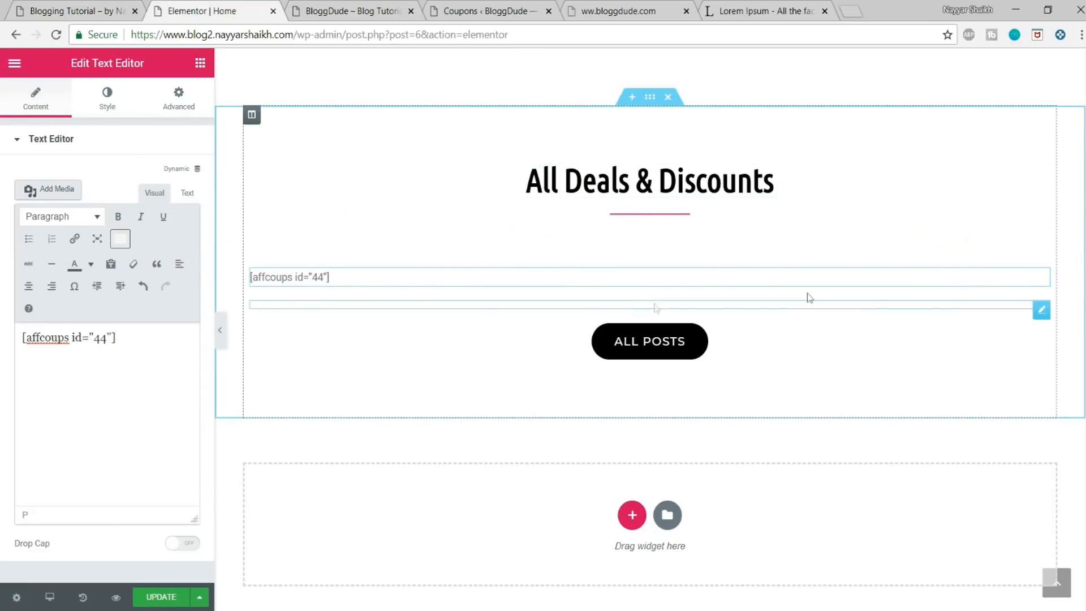
right_click(1037, 284)
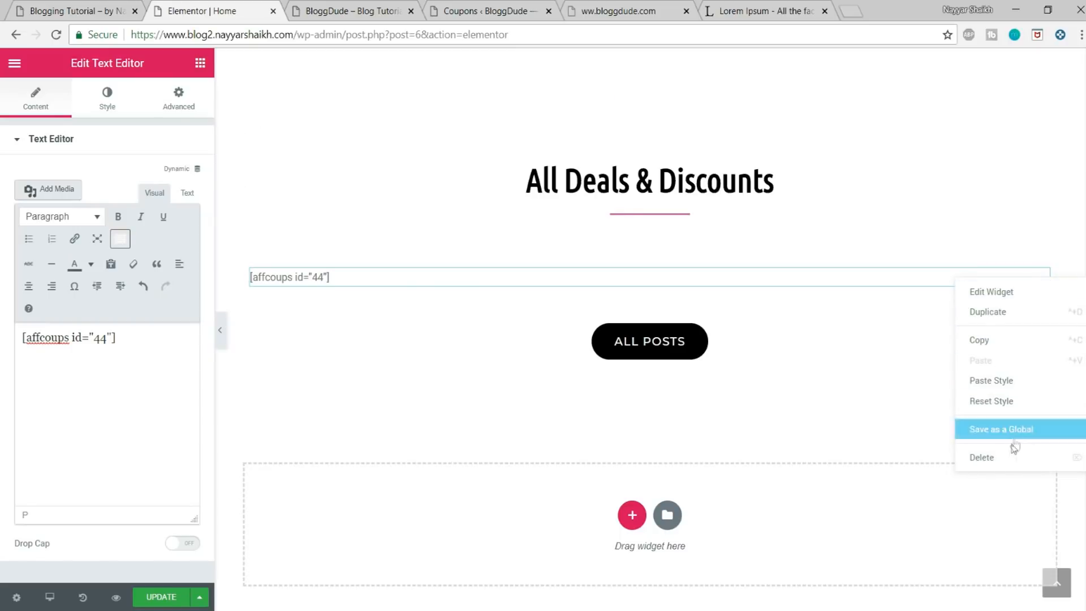
click(983, 455)
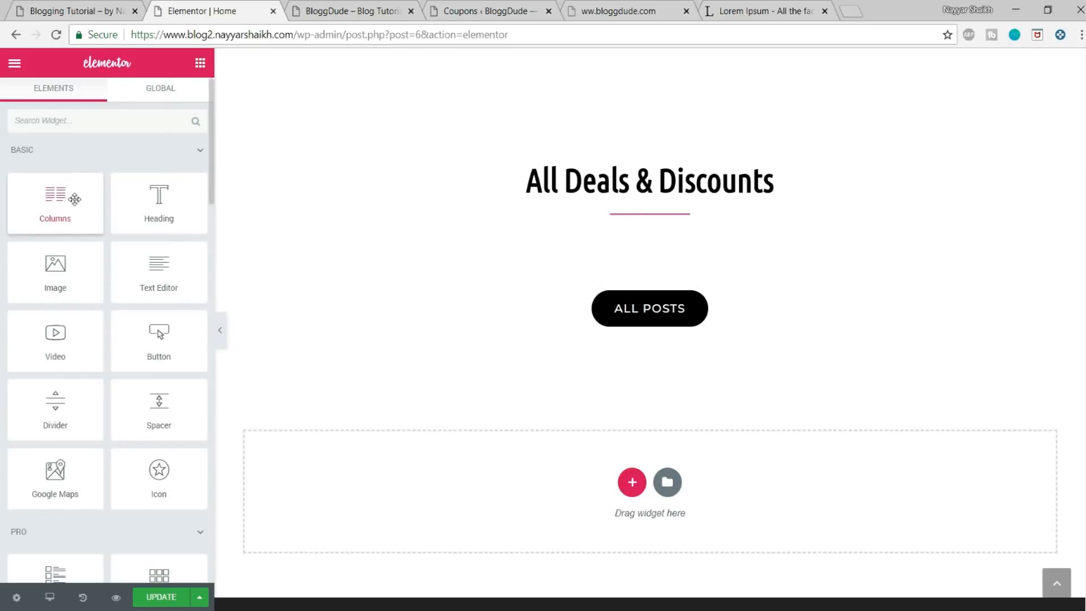
Step: Insert a columns widget above the ALL POSTS button and duplicate its first column to make three columns
drag(62, 201, 625, 245)
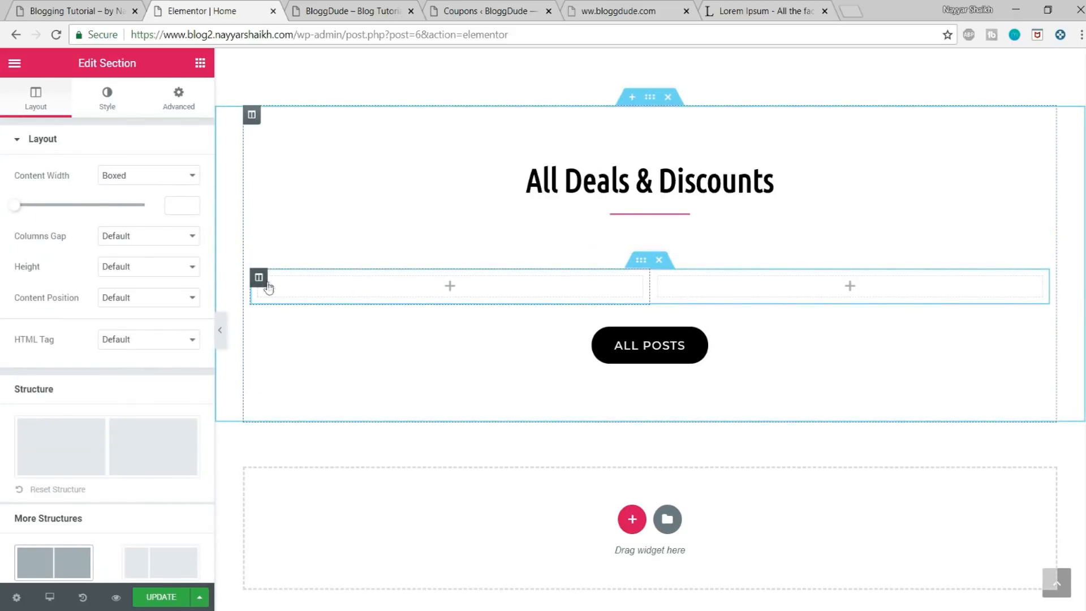
right_click(260, 287)
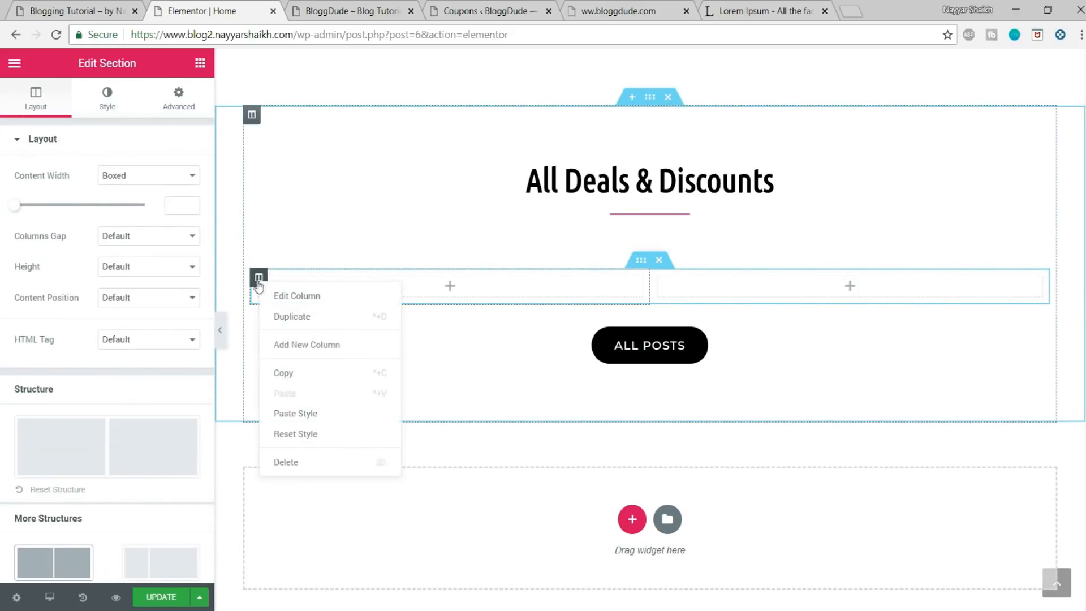
click(298, 318)
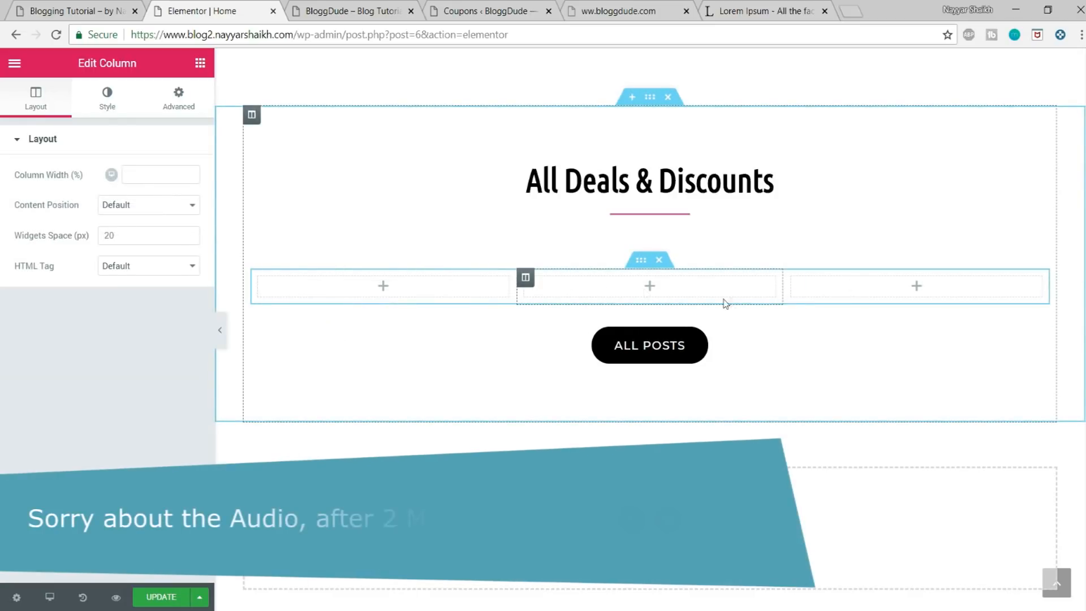
Step: Add a text editor widget to the first of the three columns containing only the coupon shortcode [affcoups id="44"]
click(200, 63)
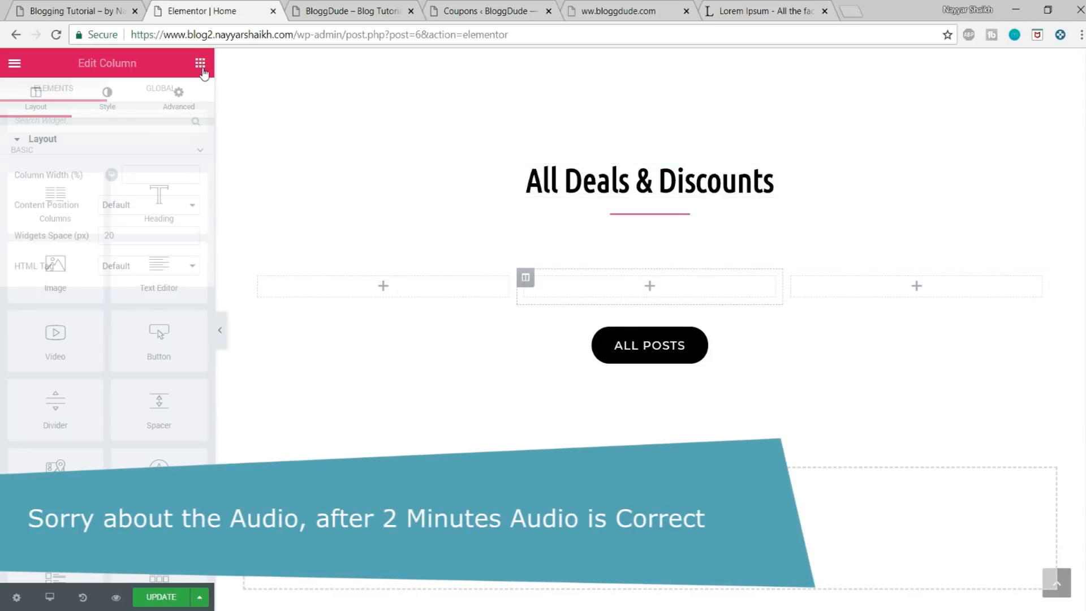
drag(165, 278, 380, 293)
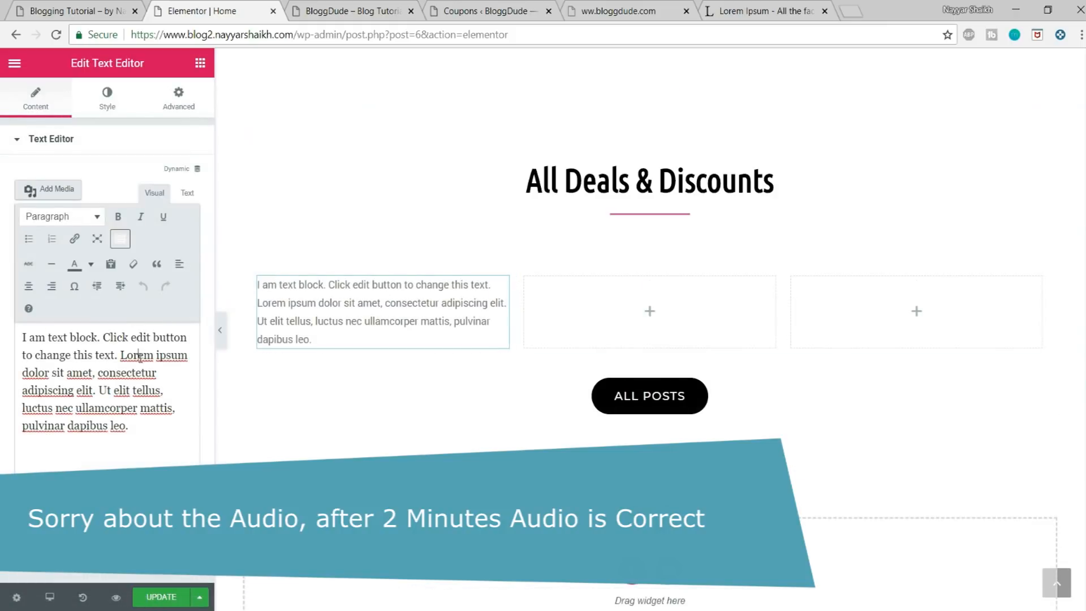
triple_click(144, 350)
key(BackSpace)
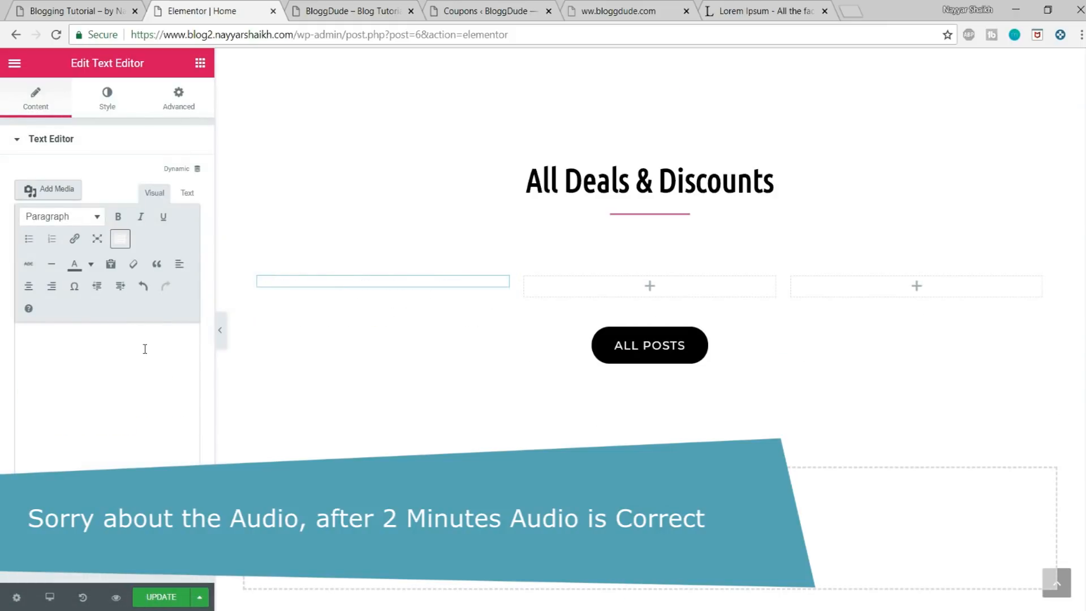
text([affcoups id="44"])
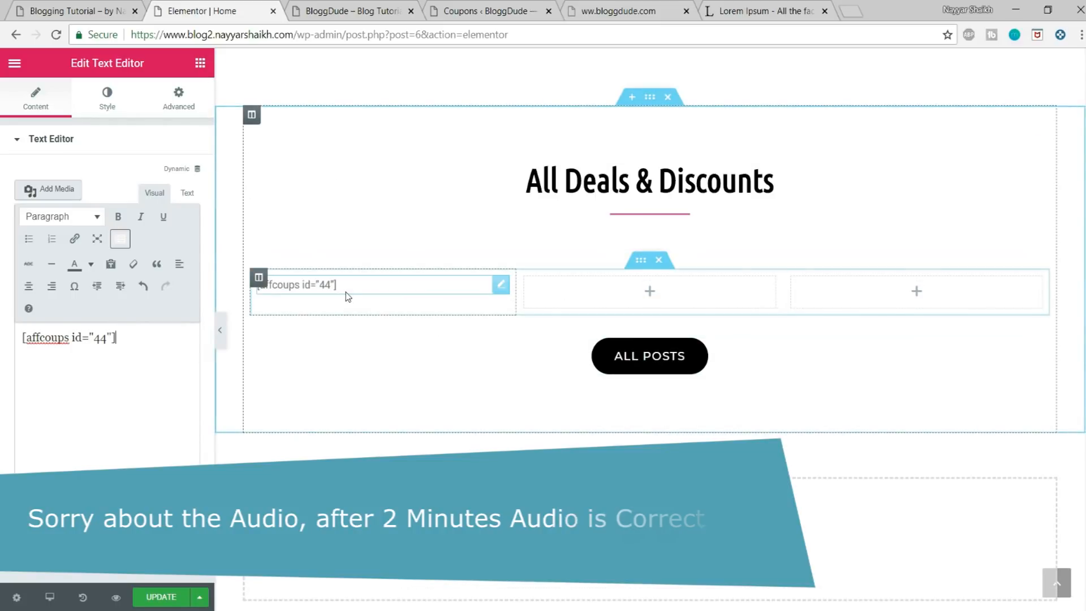
Step: Copy the first column's shortcode widget into the second and third columns and update the page
right_click(298, 287)
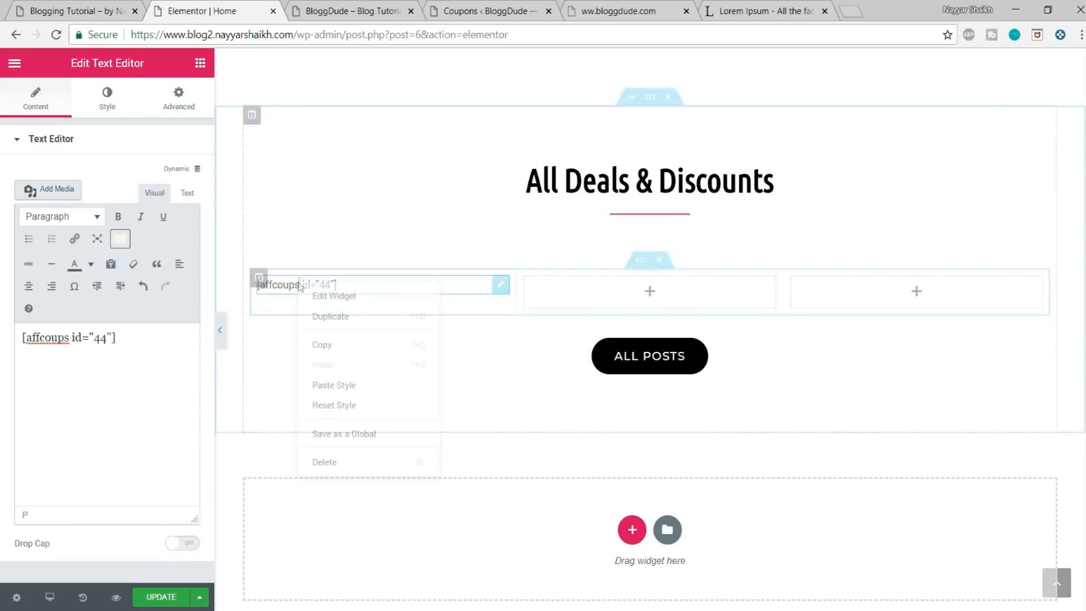
click(351, 343)
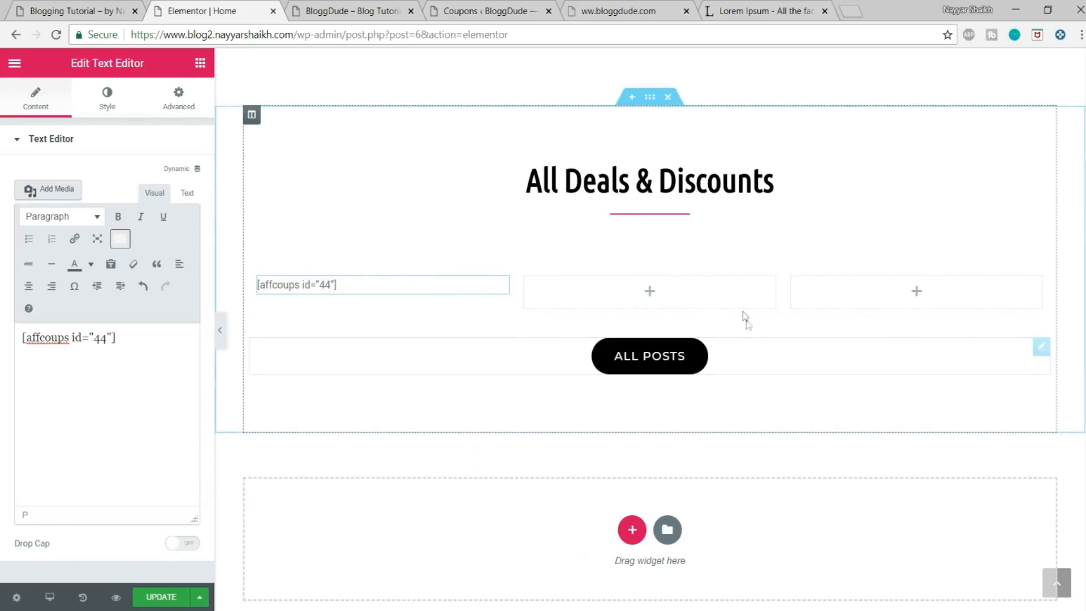
right_click(664, 288)
click(687, 301)
right_click(879, 297)
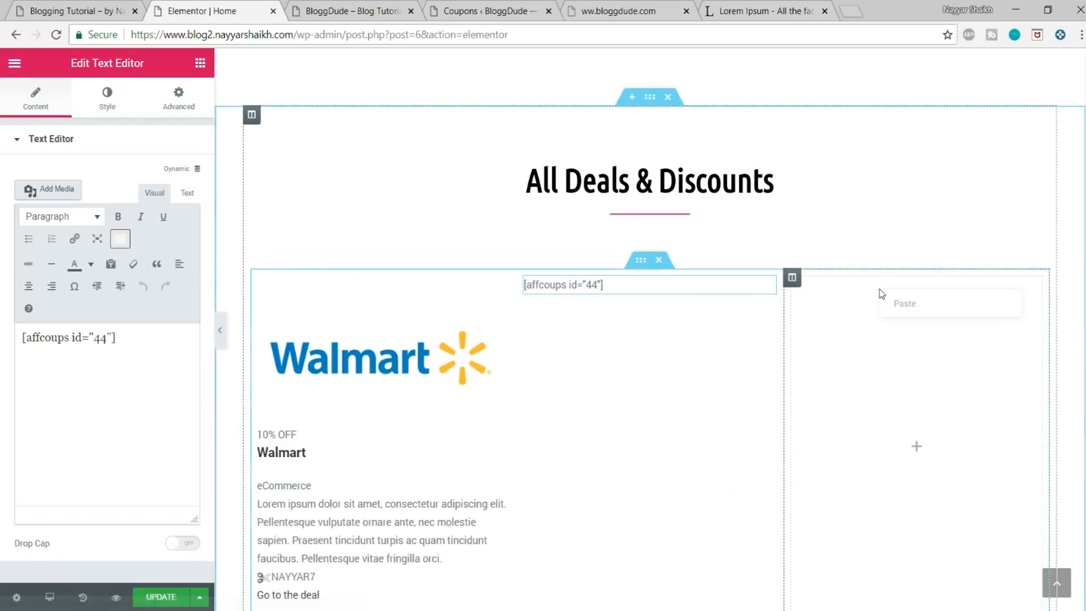
click(913, 308)
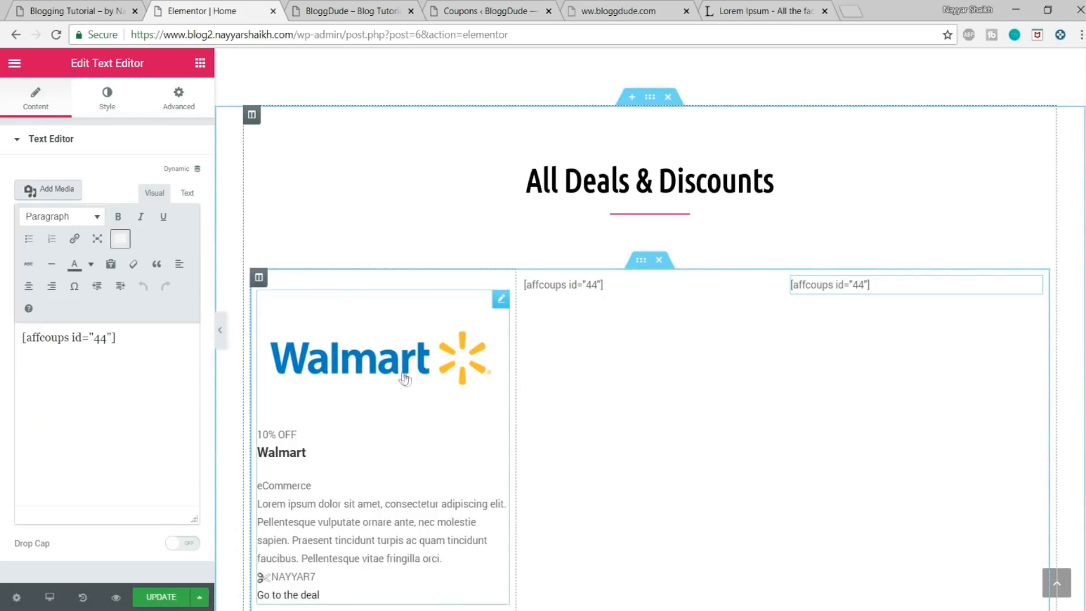
scroll(404, 376, down, 3)
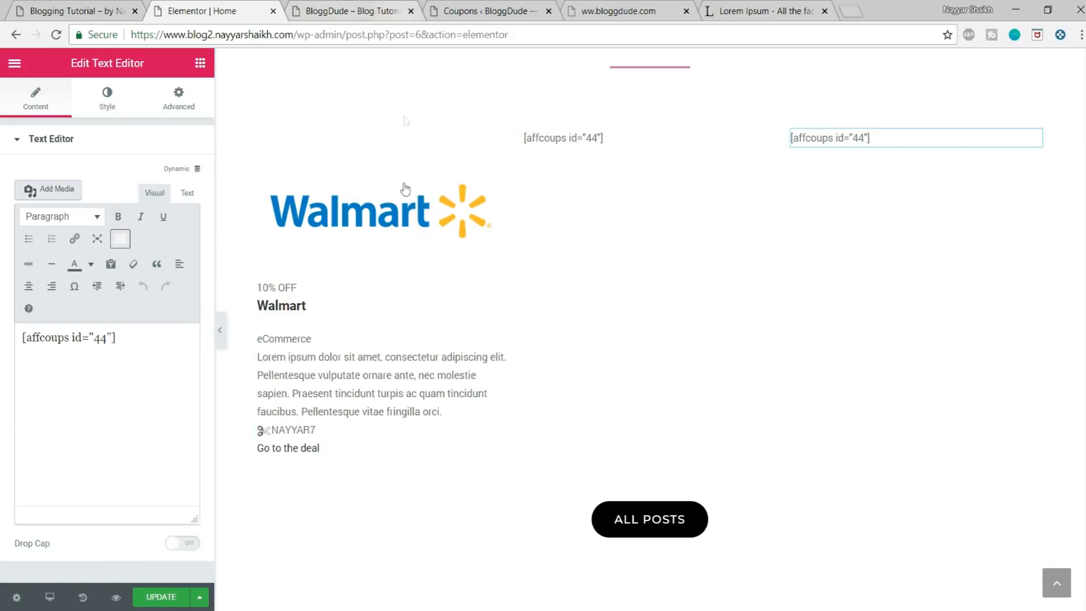
click(162, 597)
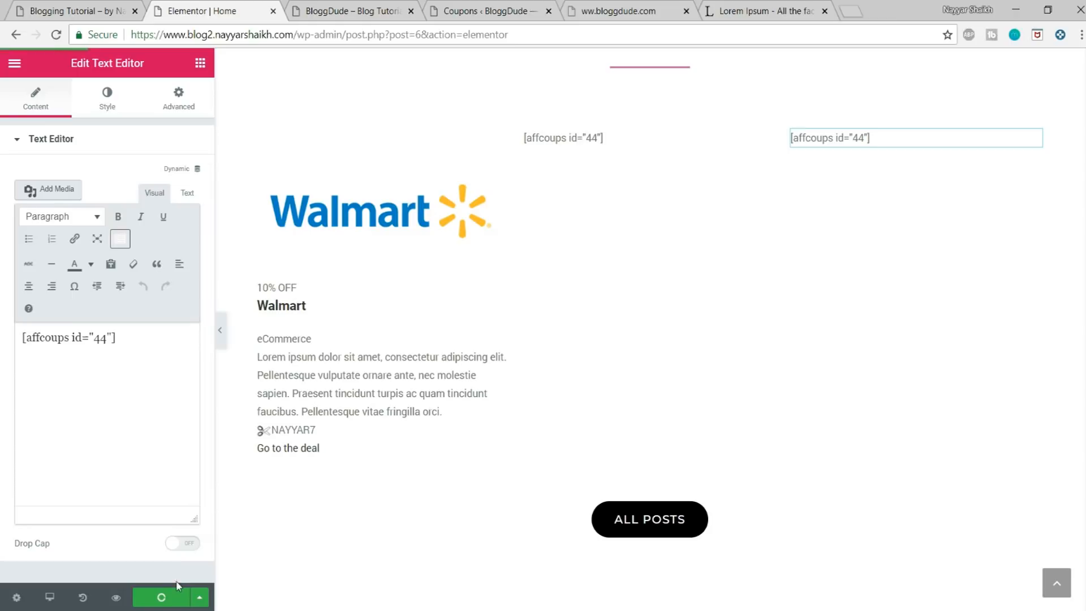
Step: Examine the three coupon cards on the previewed homepage and compare their styling with the demo site's deals section
click(331, 6)
scroll(739, 344, down, 15)
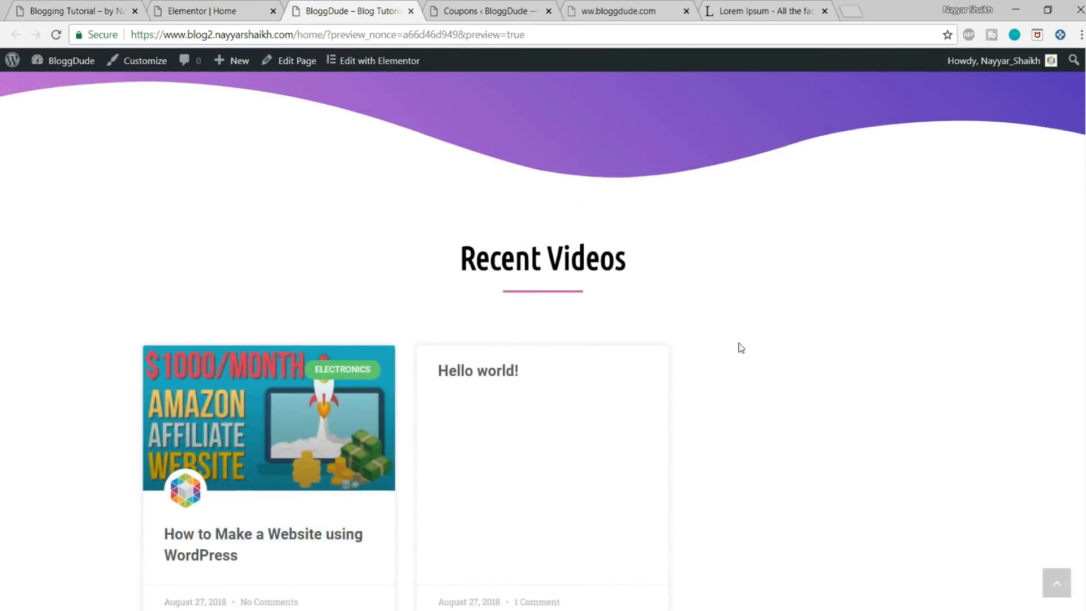
scroll(738, 343, down, 7)
scroll(272, 323, up, 3)
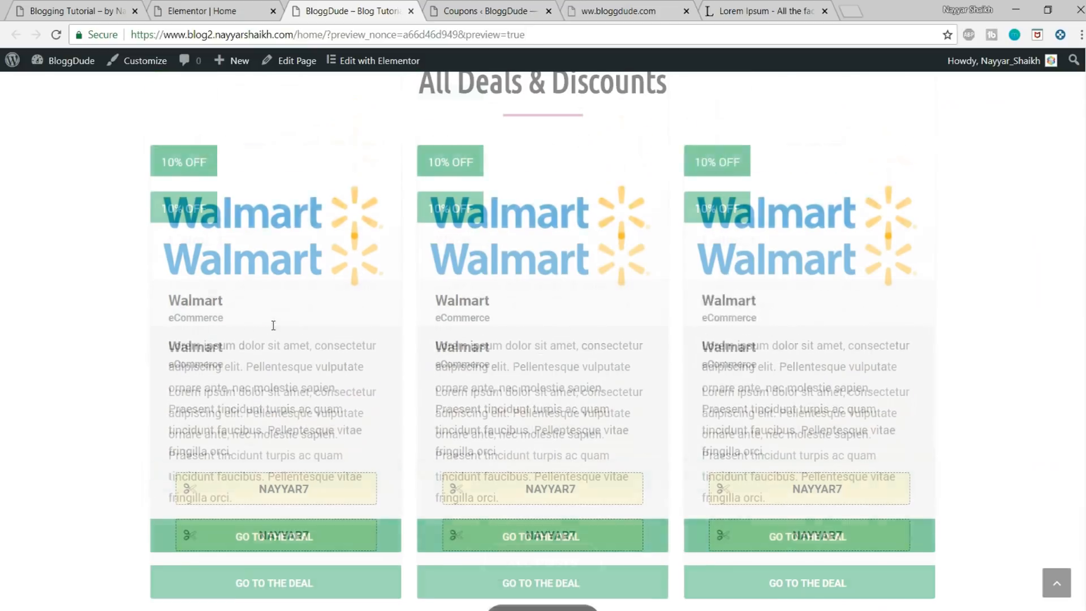
scroll(1026, 326, down, 3)
scroll(730, 426, up, 1)
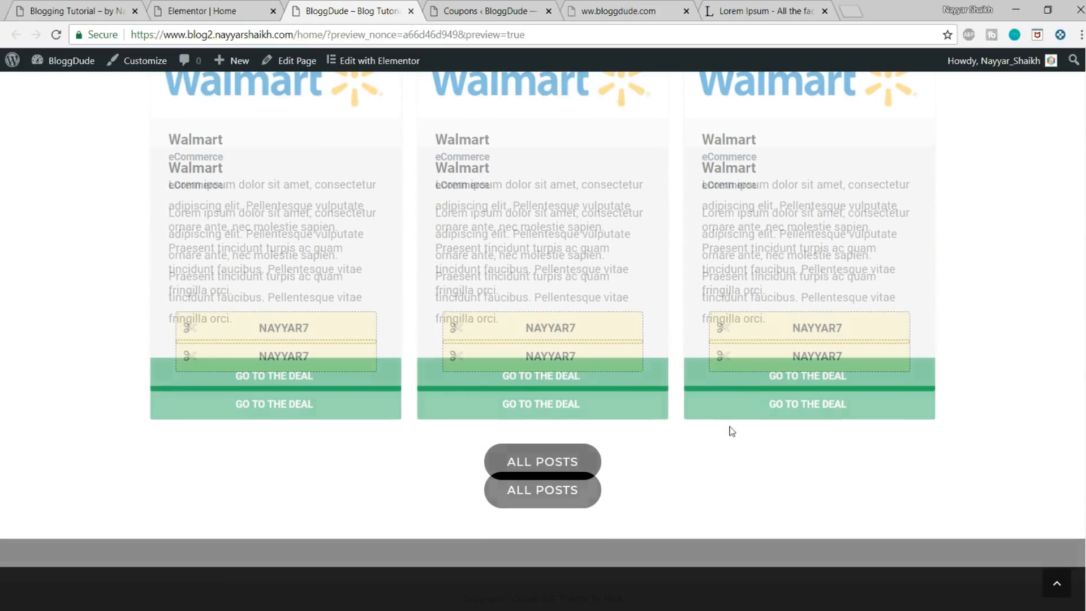
scroll(552, 443, up, 4)
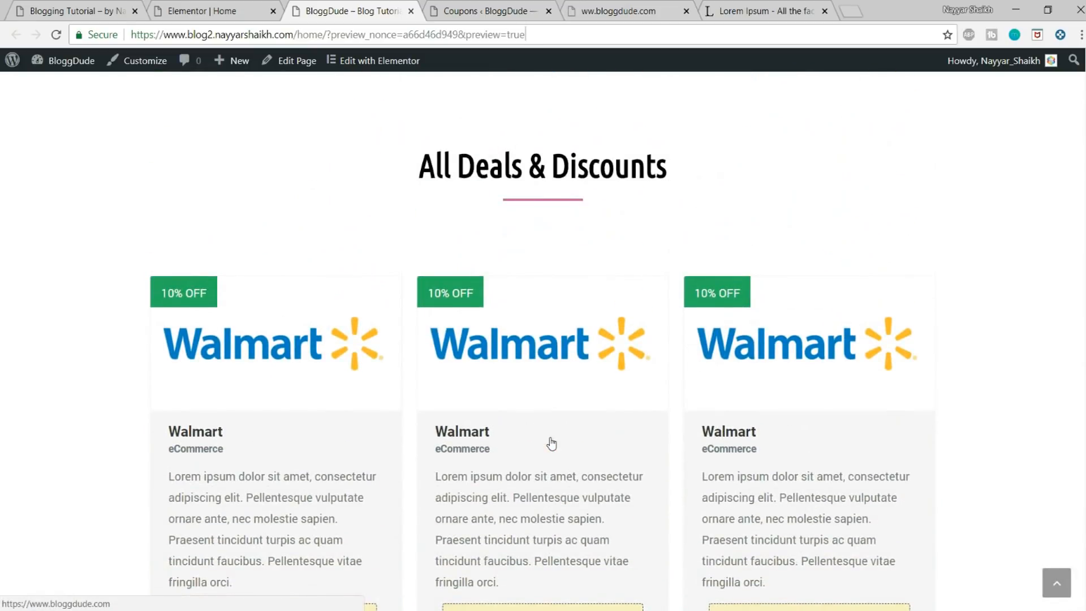
scroll(551, 443, up, 3)
scroll(551, 444, down, 8)
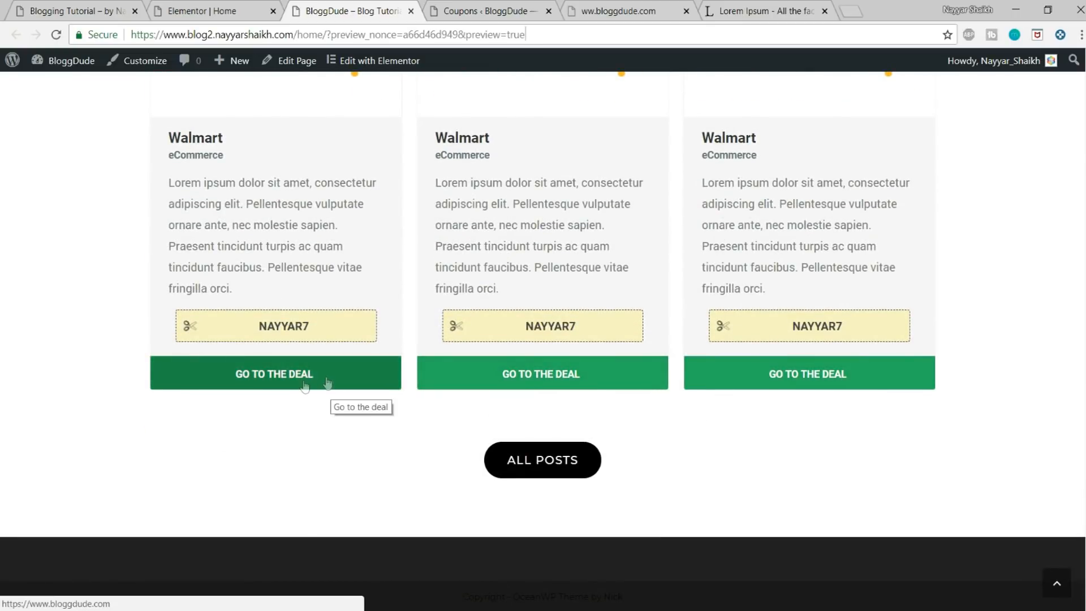
scroll(403, 133, up, 1)
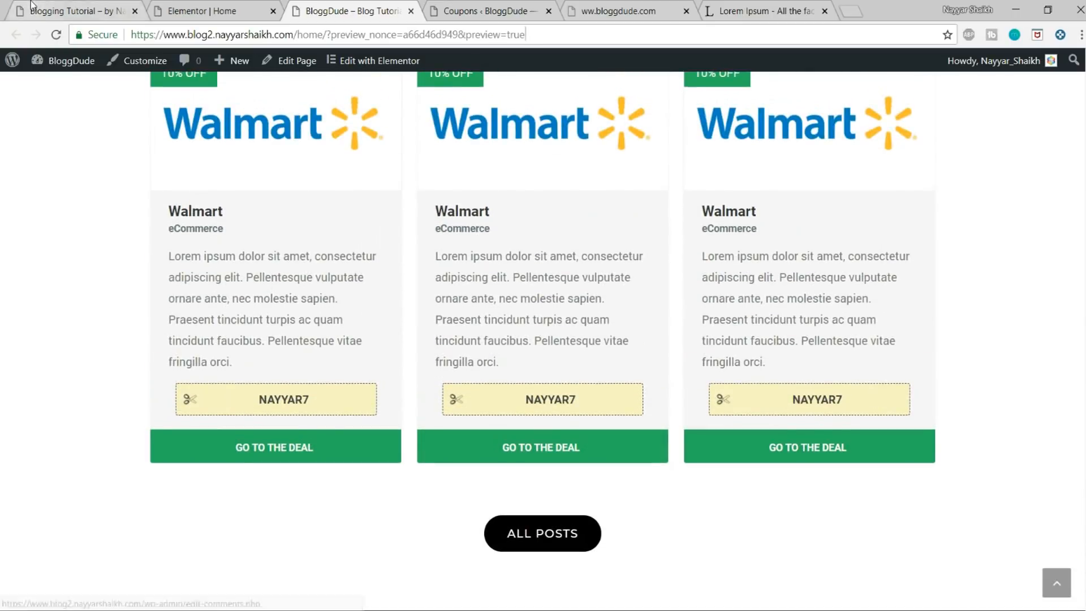
click(31, 7)
scroll(308, 327, down, 1)
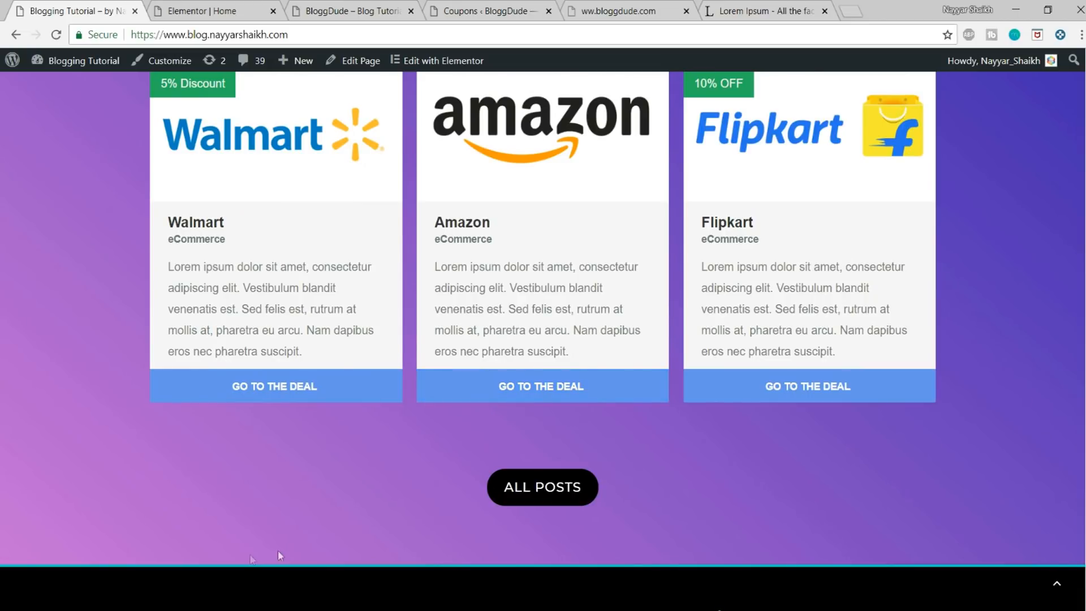
Step: Copy all the code from the CSS file in Notepad and close the file
click(243, 608)
drag(0, 45, 466, 89)
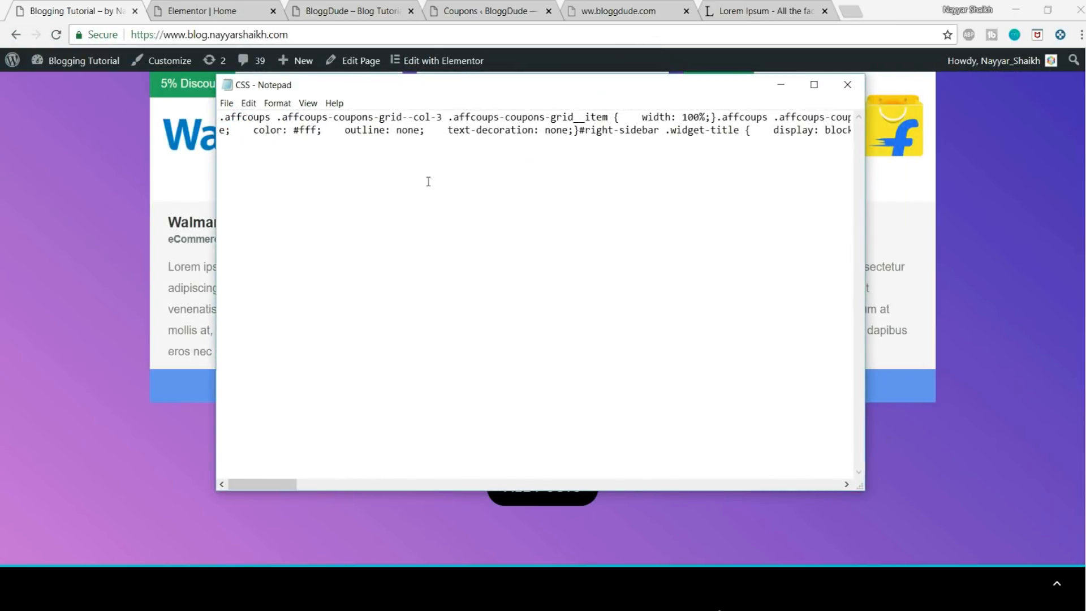
key(ctrl+a)
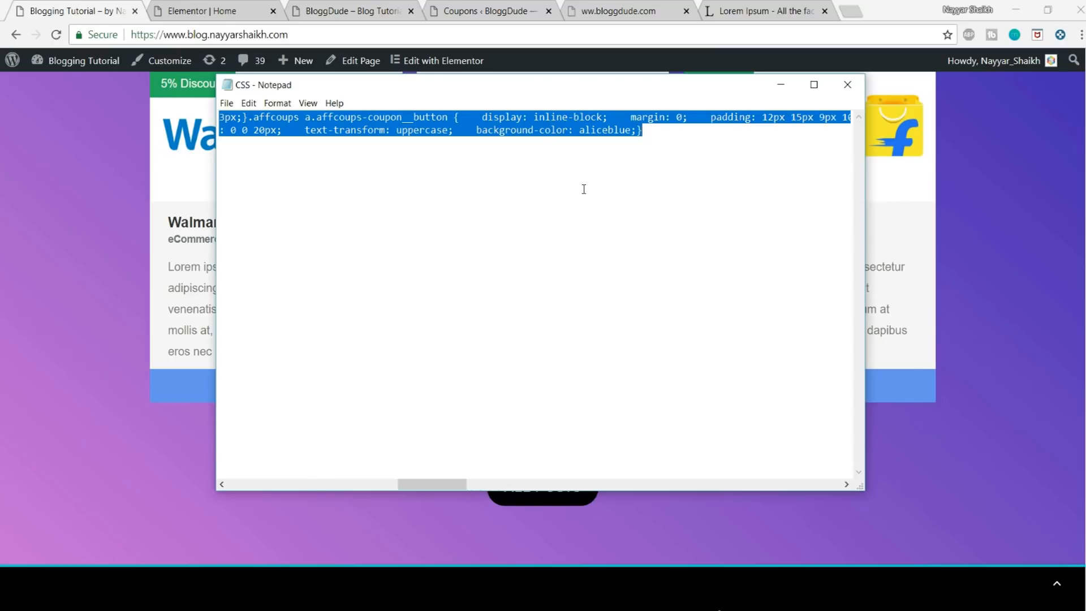
click(847, 84)
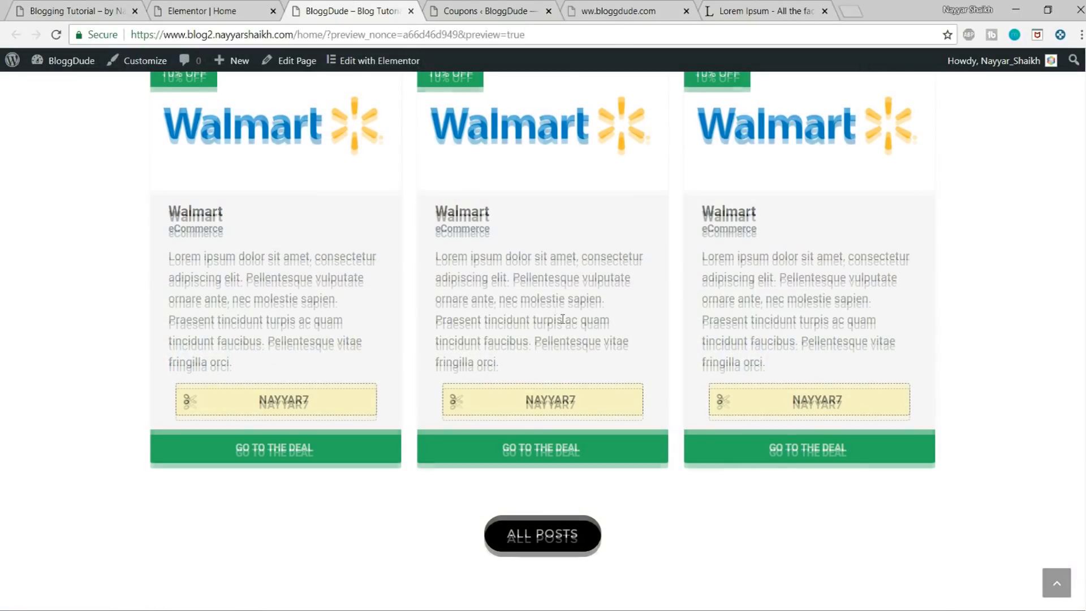
Step: Paste the copied CSS into the BloggDude site's Custom CSS/JS theme customization and publish it
scroll(339, 226, up, 10)
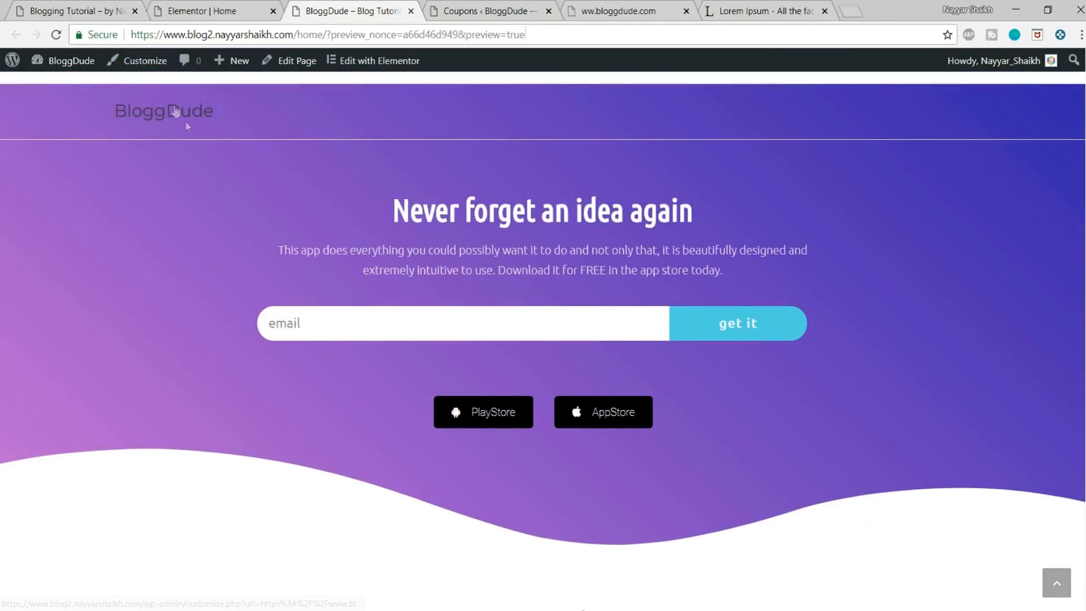
click(147, 63)
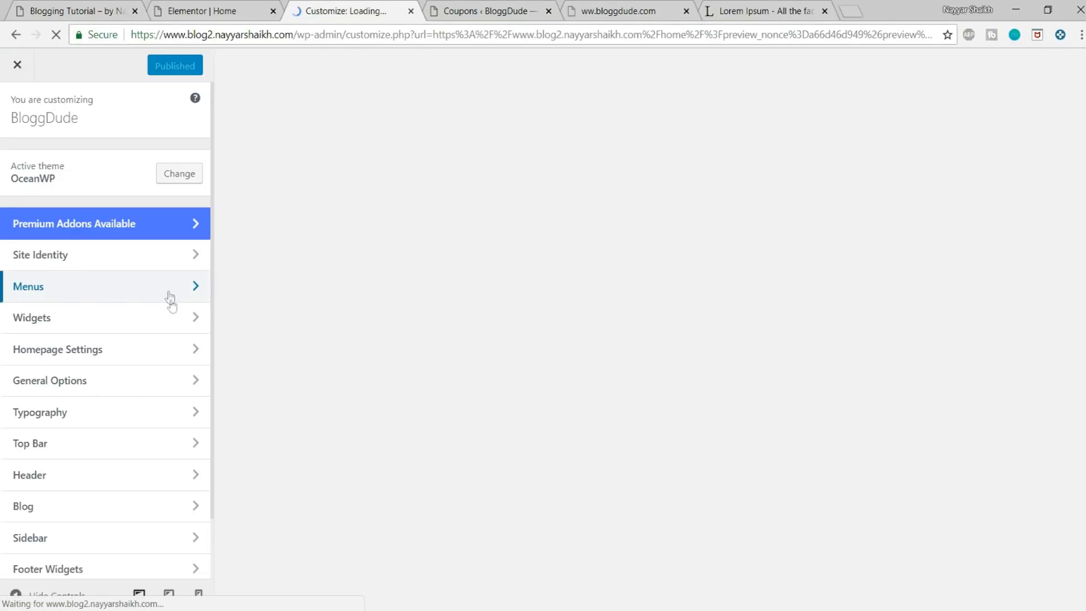
scroll(169, 315, down, 1)
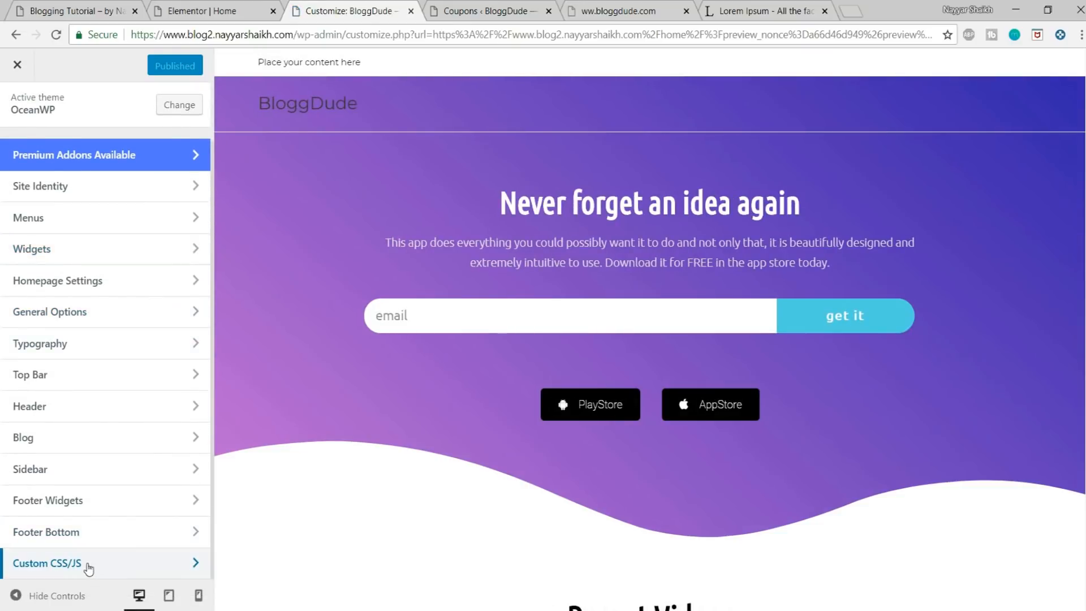
click(89, 564)
key(ctrl+v)
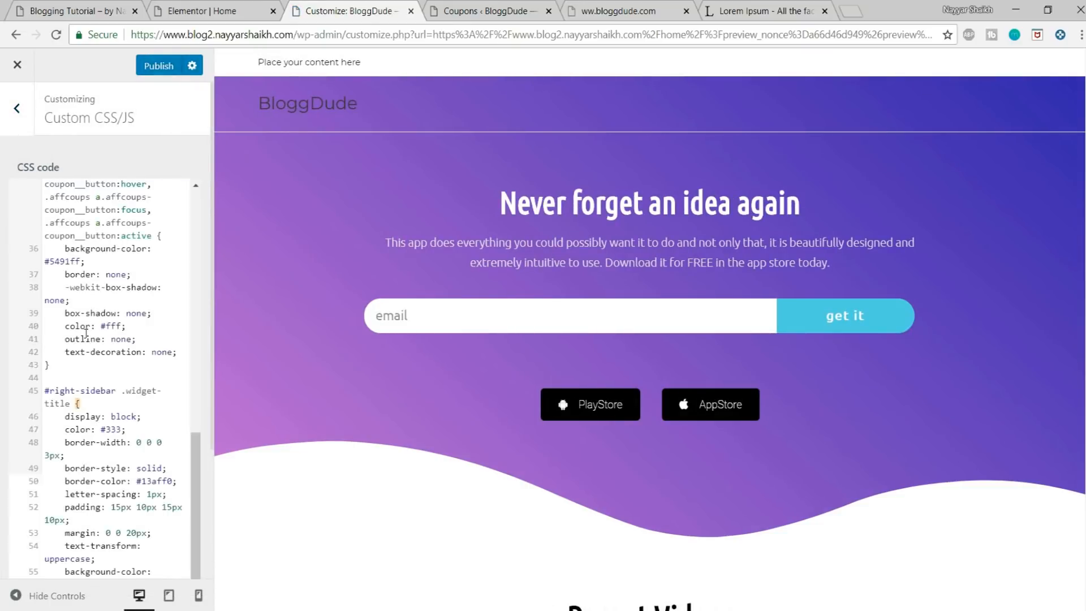
scroll(277, 344, down, 15)
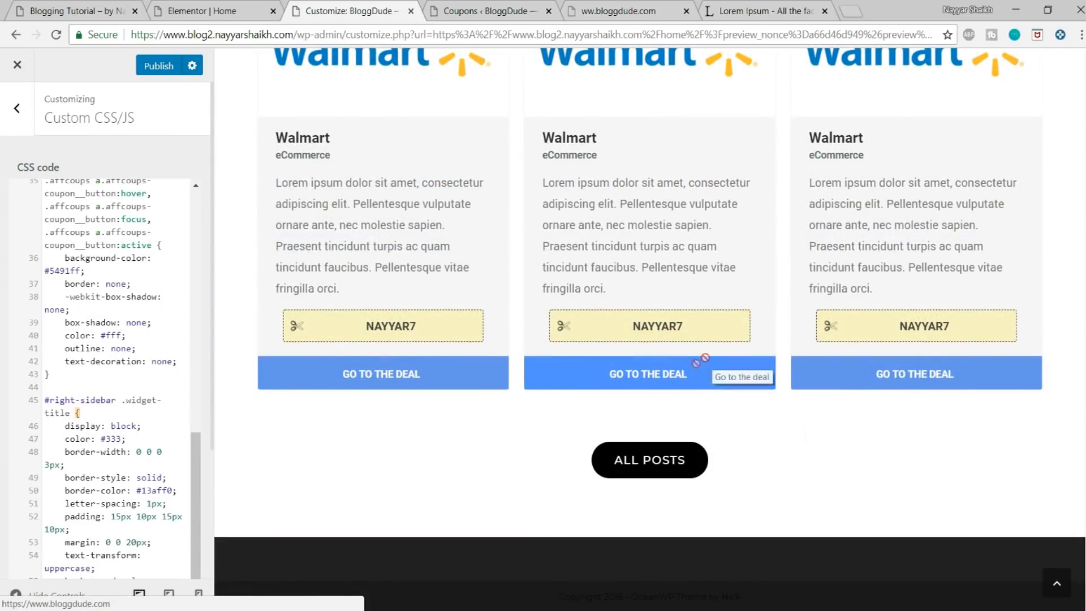
click(159, 71)
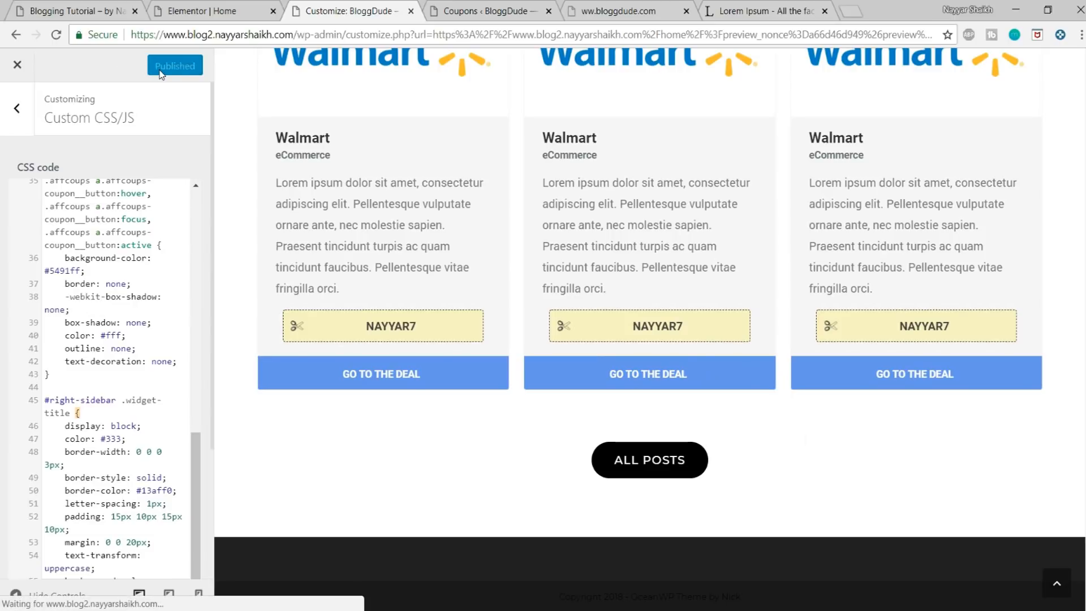
Step: Leave the theme customization and compare the homepage's All Deals & Discounts section with the demo site's version
click(23, 73)
scroll(577, 320, down, 5)
scroll(579, 326, down, 10)
scroll(961, 305, up, 4)
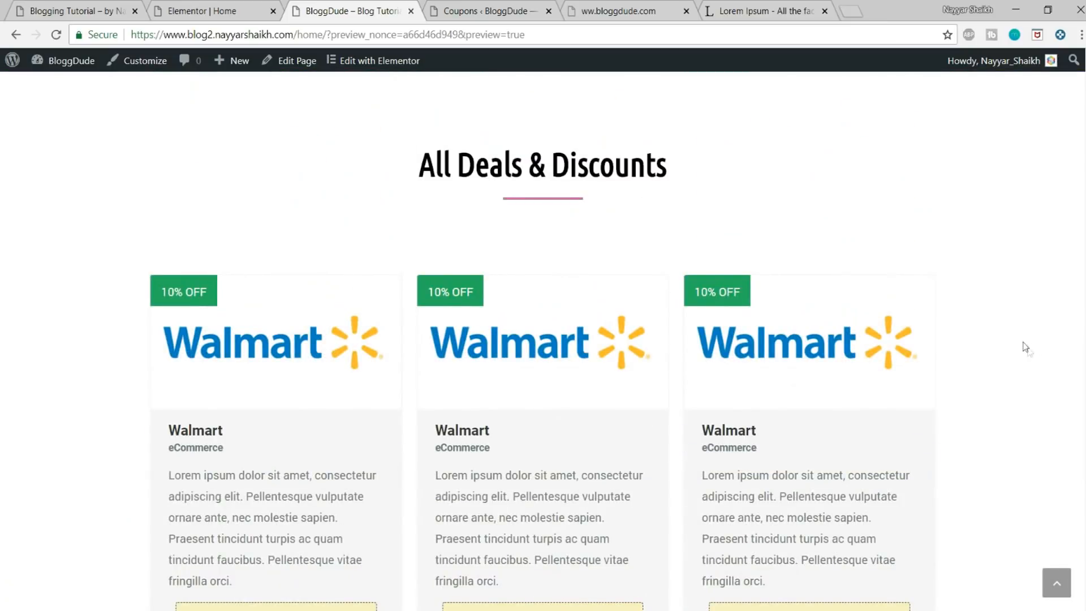
scroll(565, 285, up, 3)
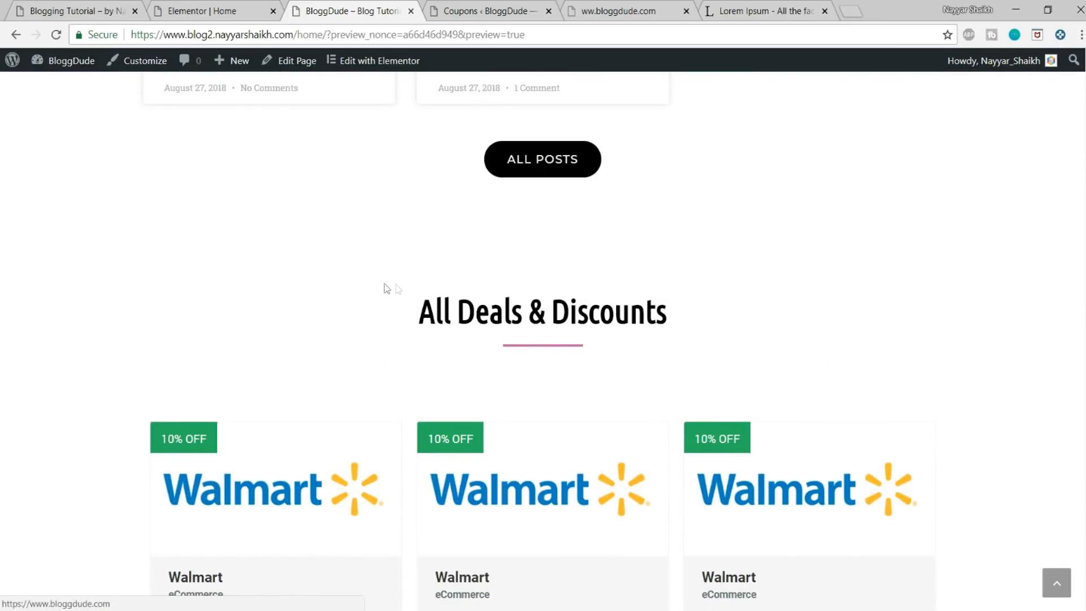
scroll(1060, 317, down, 5)
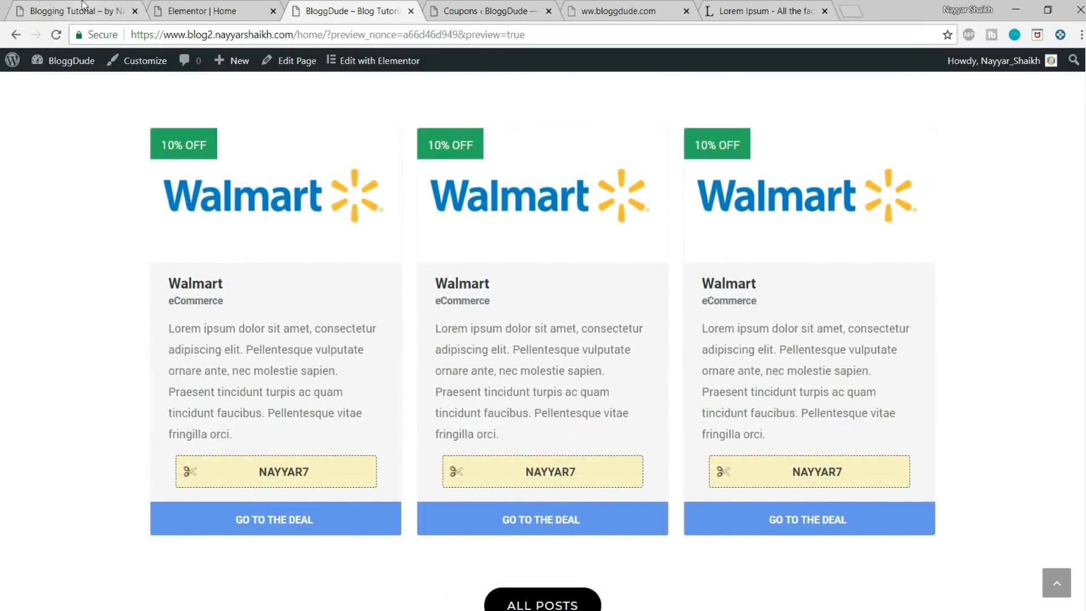
click(85, 10)
click(504, 282)
scroll(673, 260, up, 3)
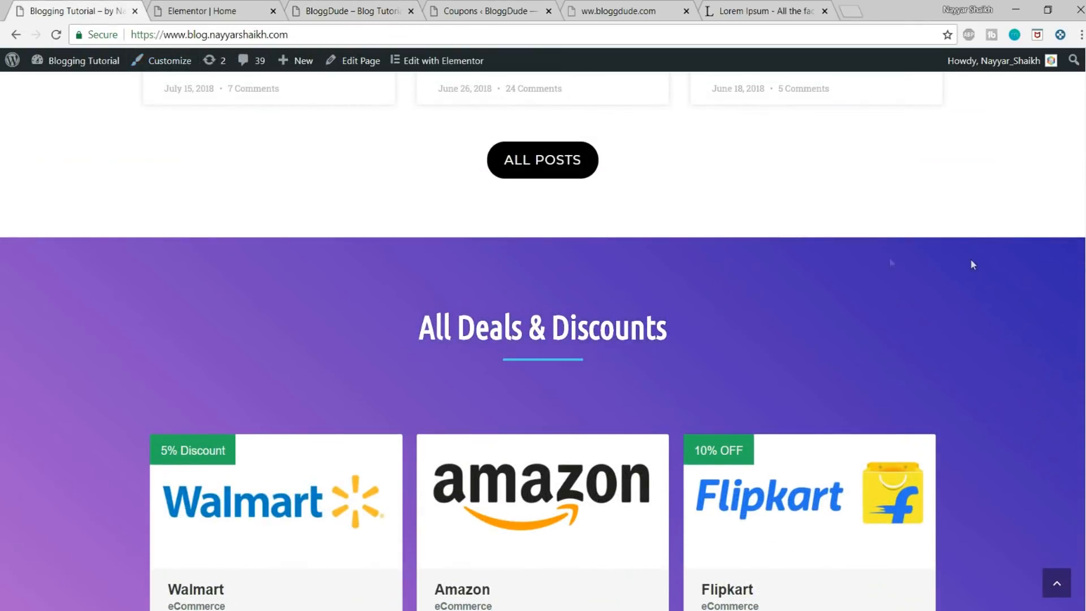
scroll(889, 261, down, 6)
scroll(203, 326, up, 8)
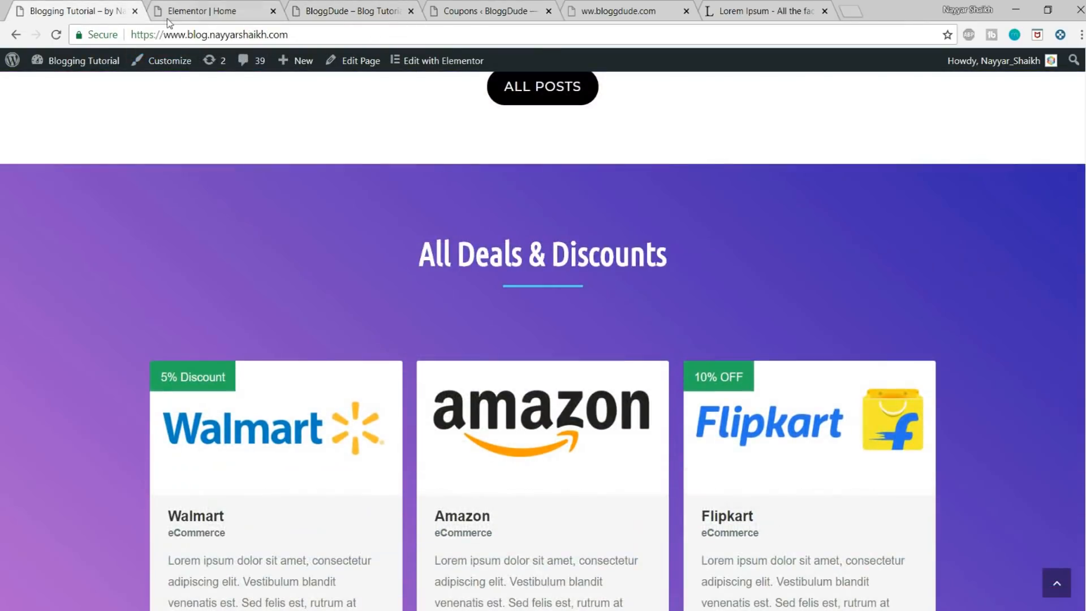
Step: In the Elementor editor, copy the first background gradient colour, #c96dd8, from the "Never forget an idea again" section
click(204, 6)
scroll(389, 244, up, 10)
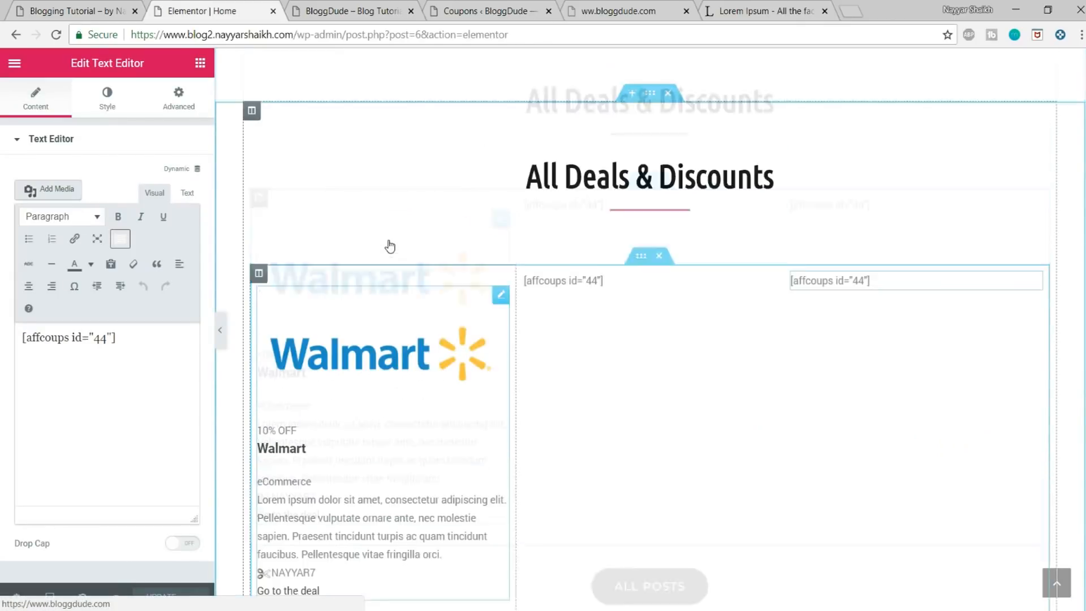
scroll(390, 243, up, 5)
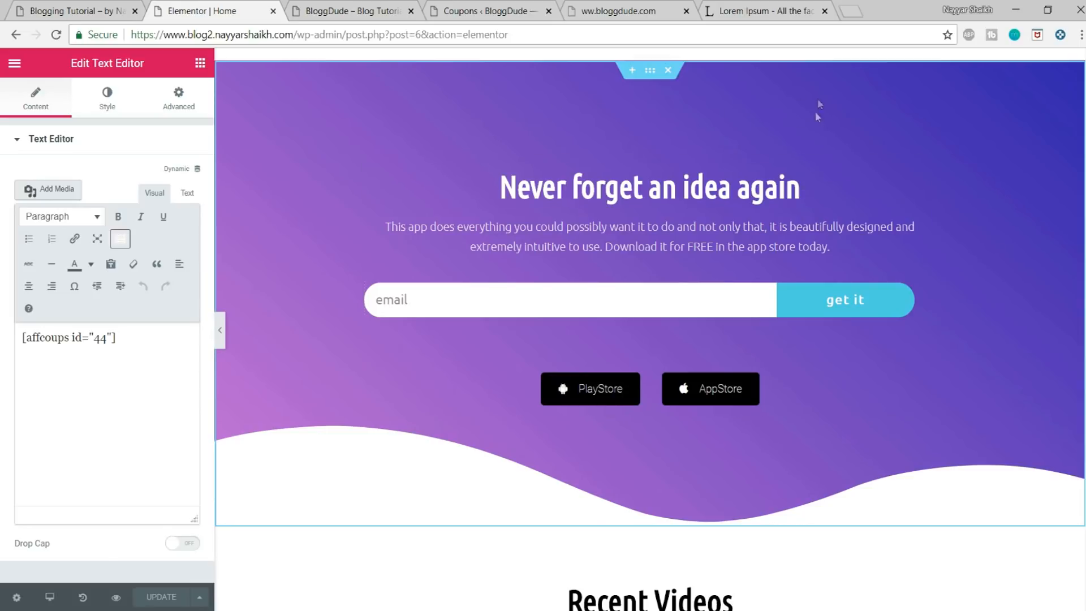
click(649, 72)
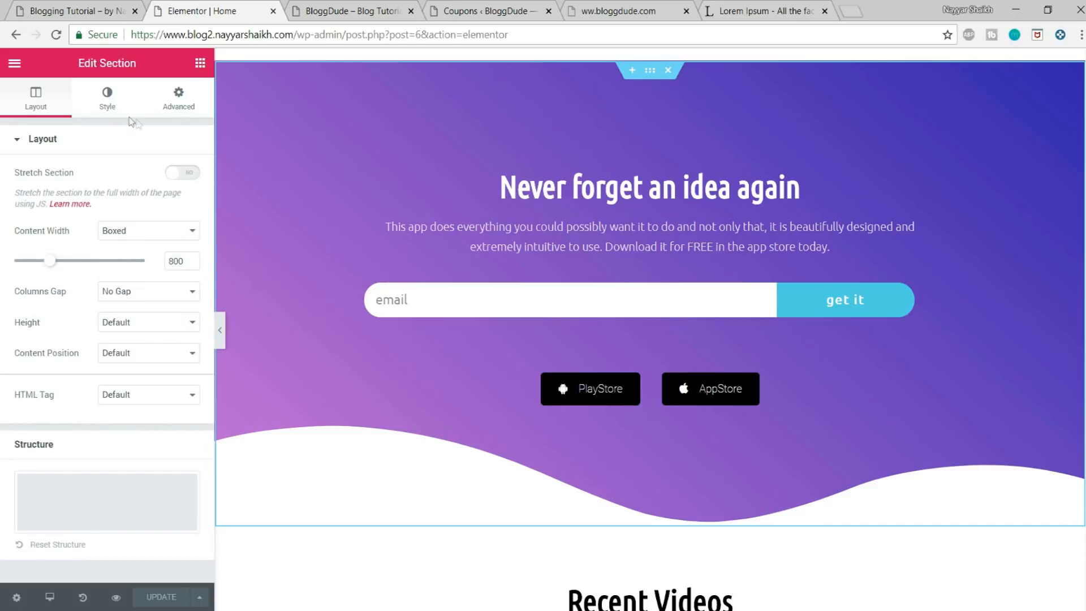
click(107, 96)
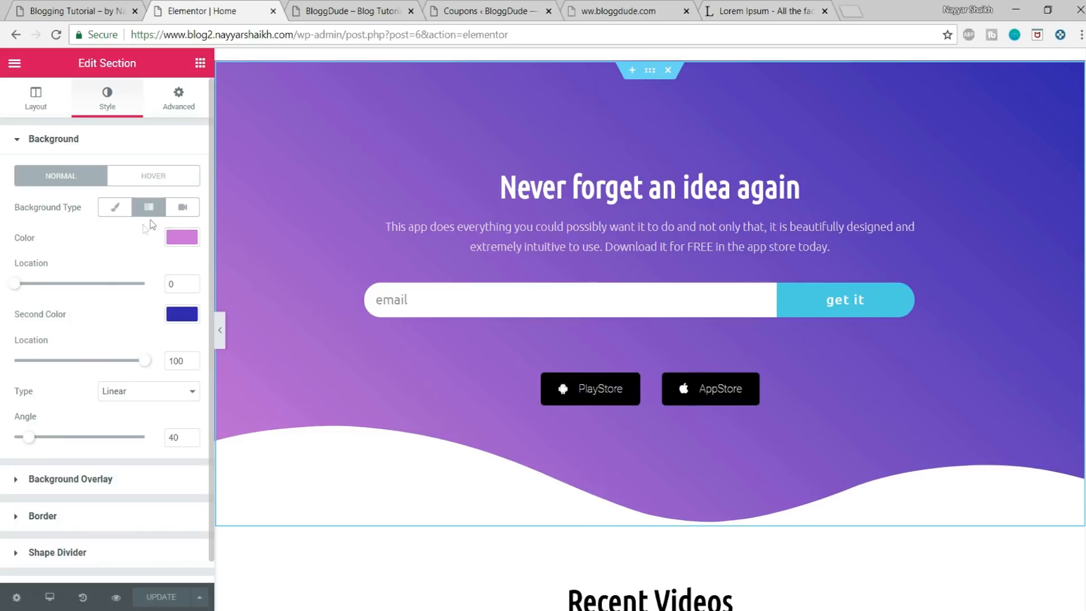
click(181, 238)
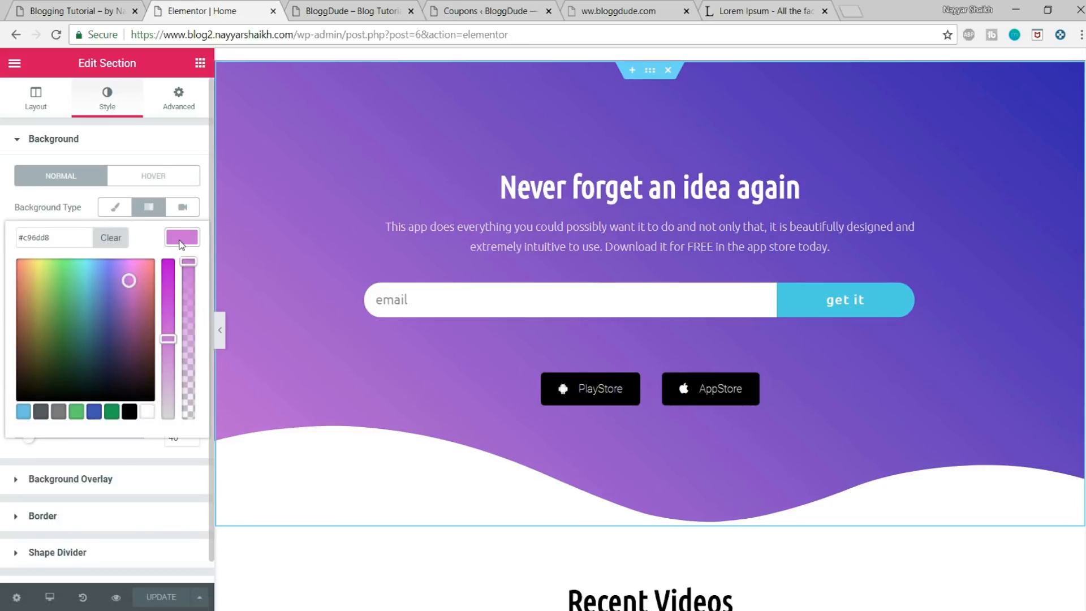
click(69, 239)
key(ctrl+c)
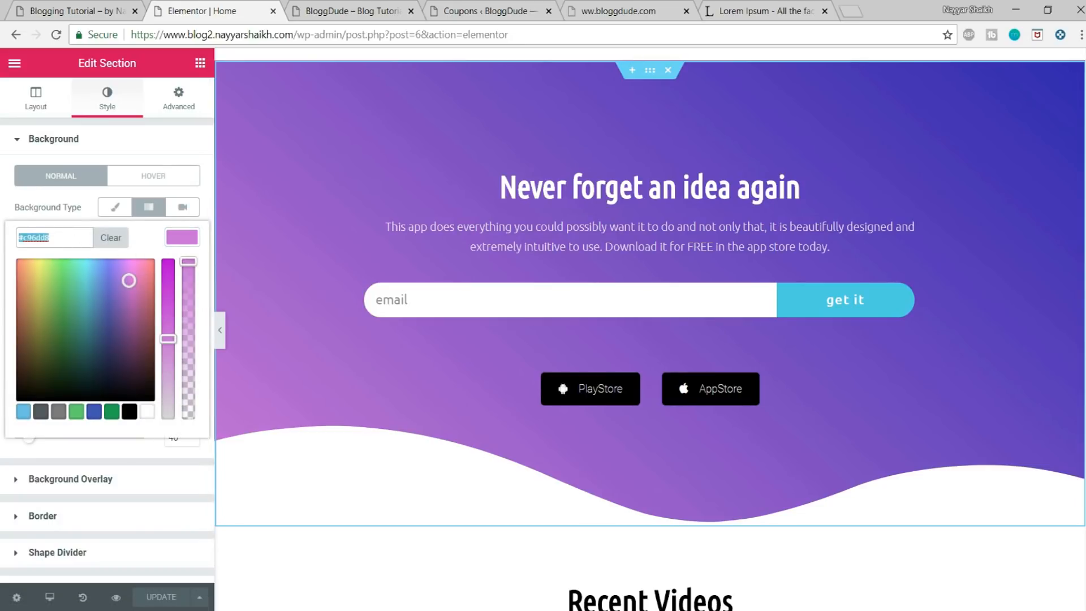
Step: Give the All Deals & Discounts section a gradient background with #c96dd8 as its first colour
scroll(596, 339, down, 20)
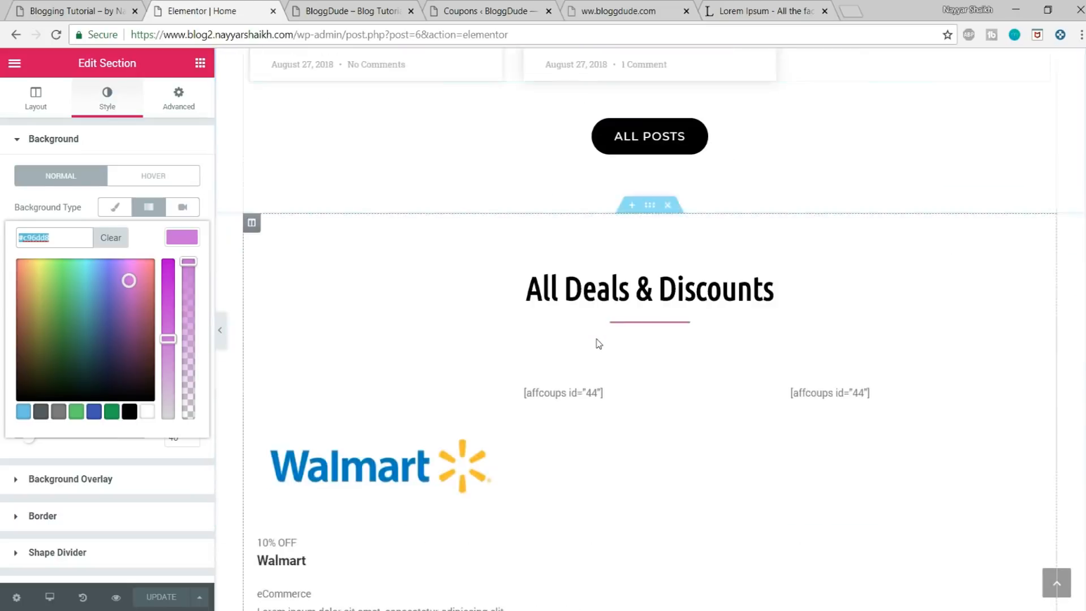
scroll(611, 351, up, 8)
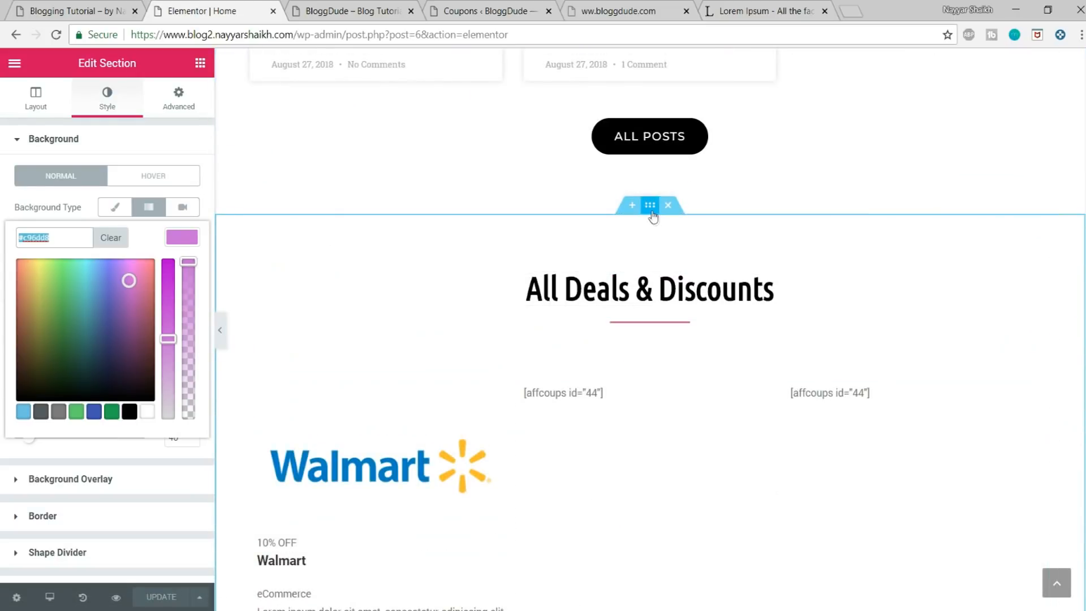
click(650, 209)
click(110, 103)
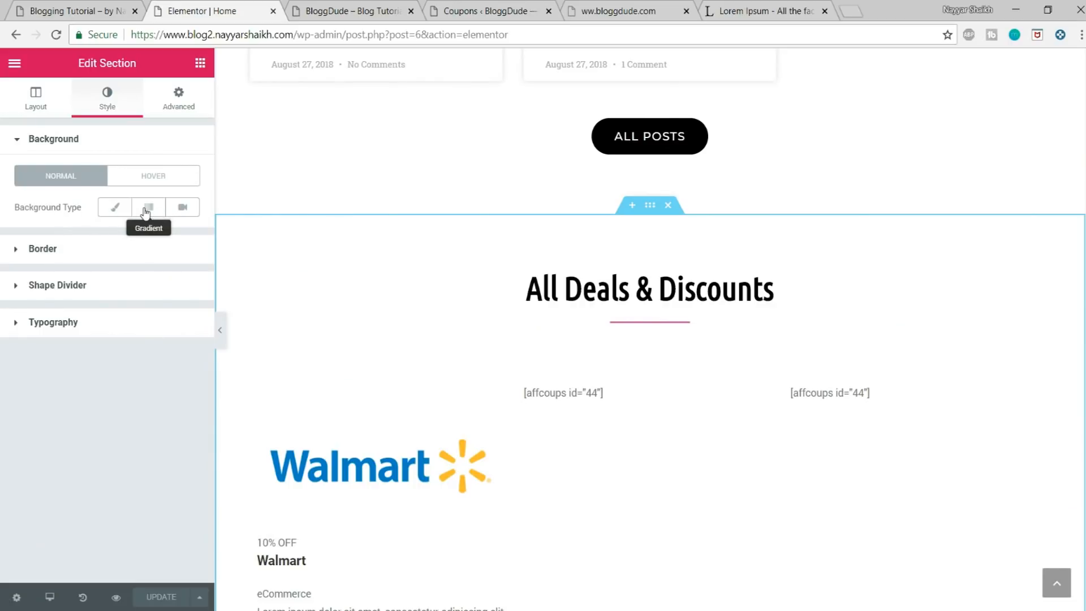
click(146, 209)
click(178, 239)
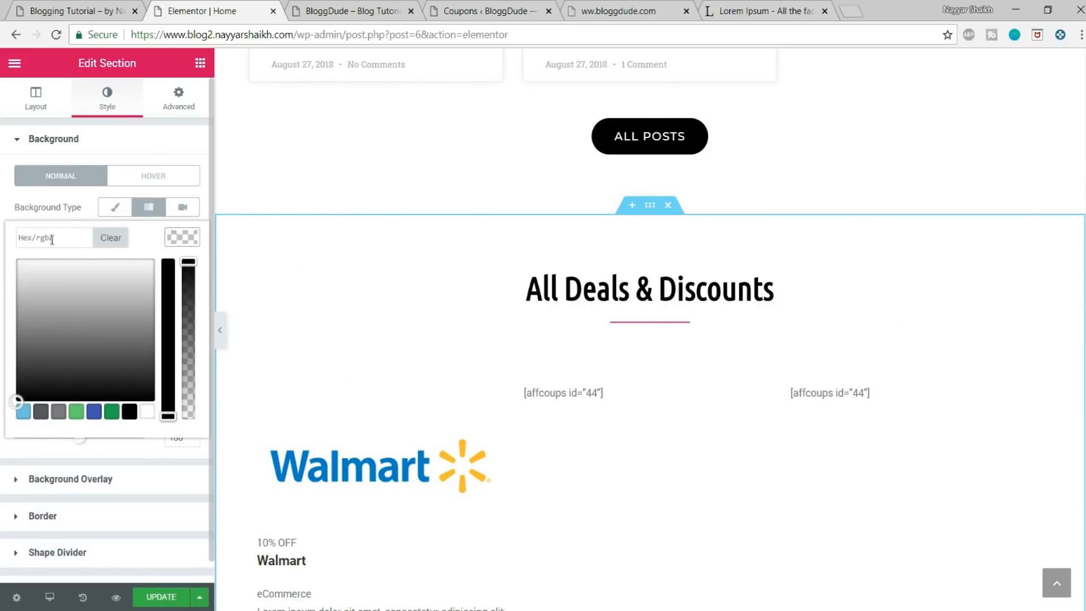
key(ctrl+v)
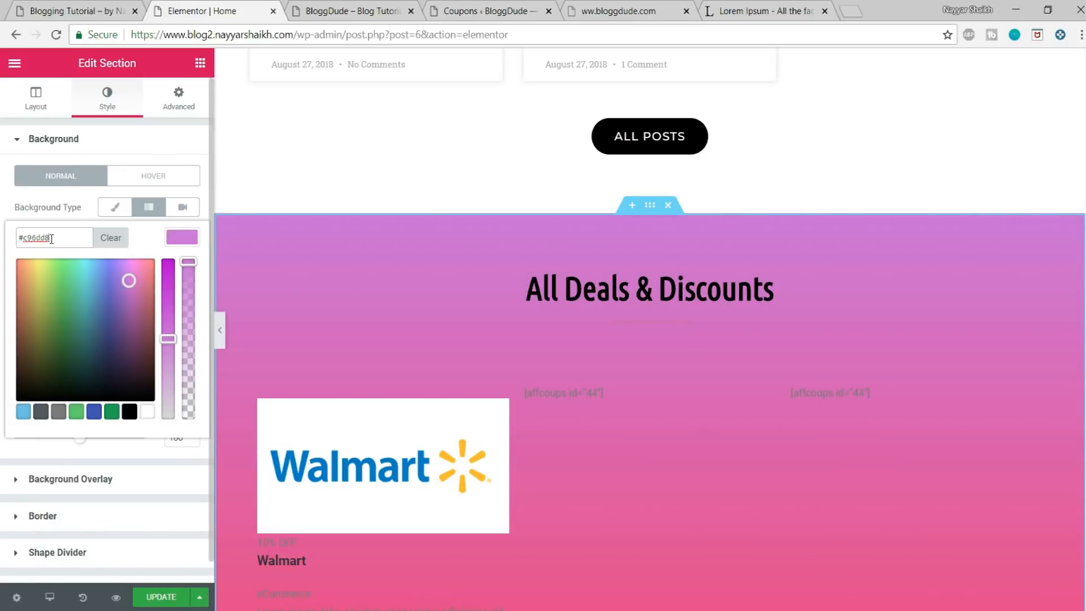
click(177, 242)
scroll(626, 392, down, 3)
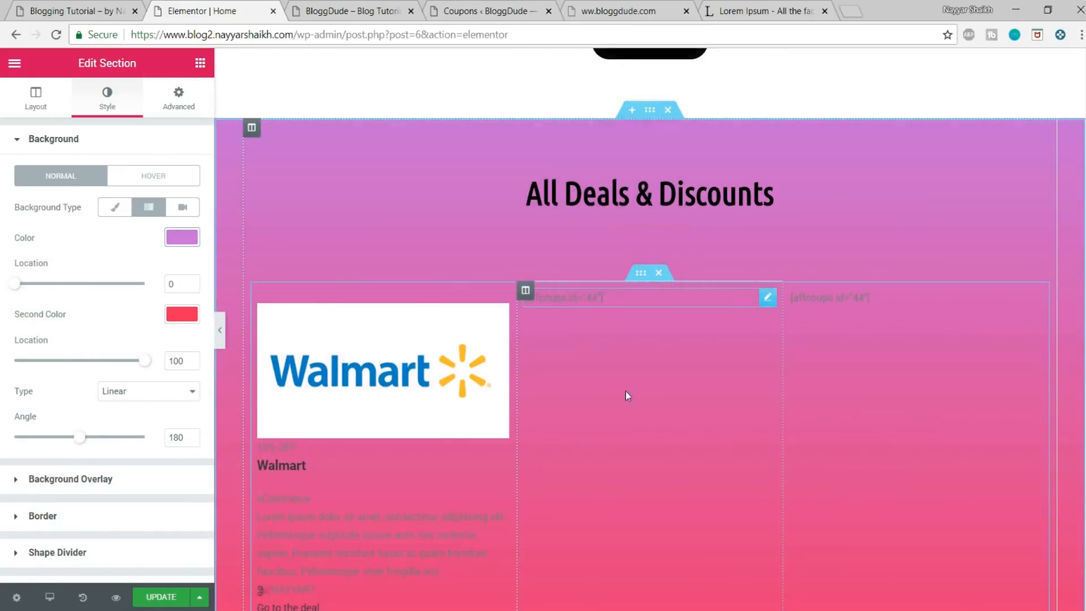
Step: Copy the second background gradient colour, the dark blue, from the "Never forget an idea again" section
scroll(708, 407, up, 10)
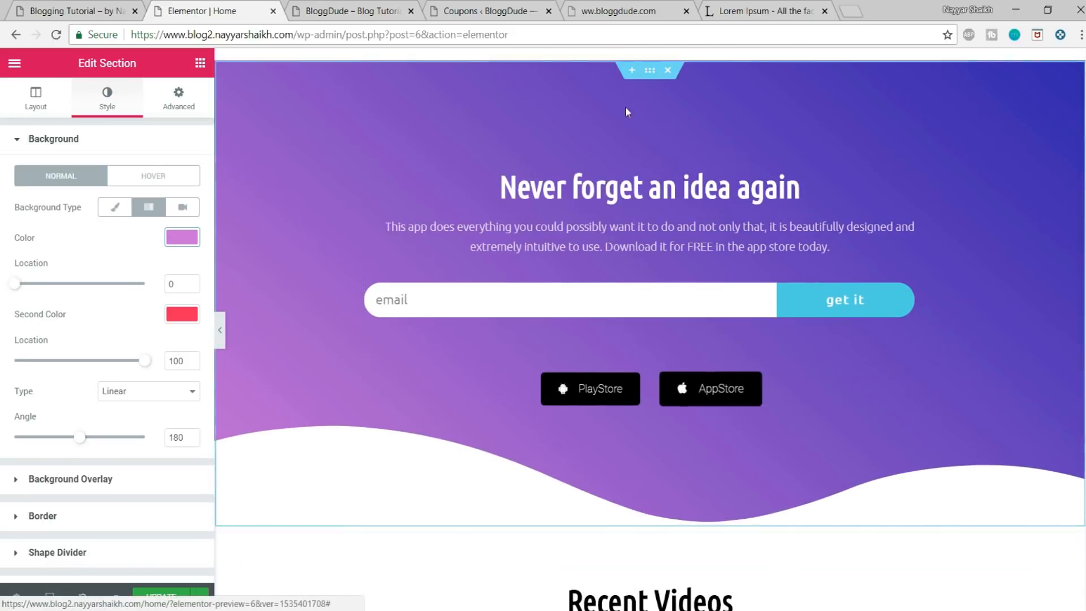
click(649, 70)
click(110, 92)
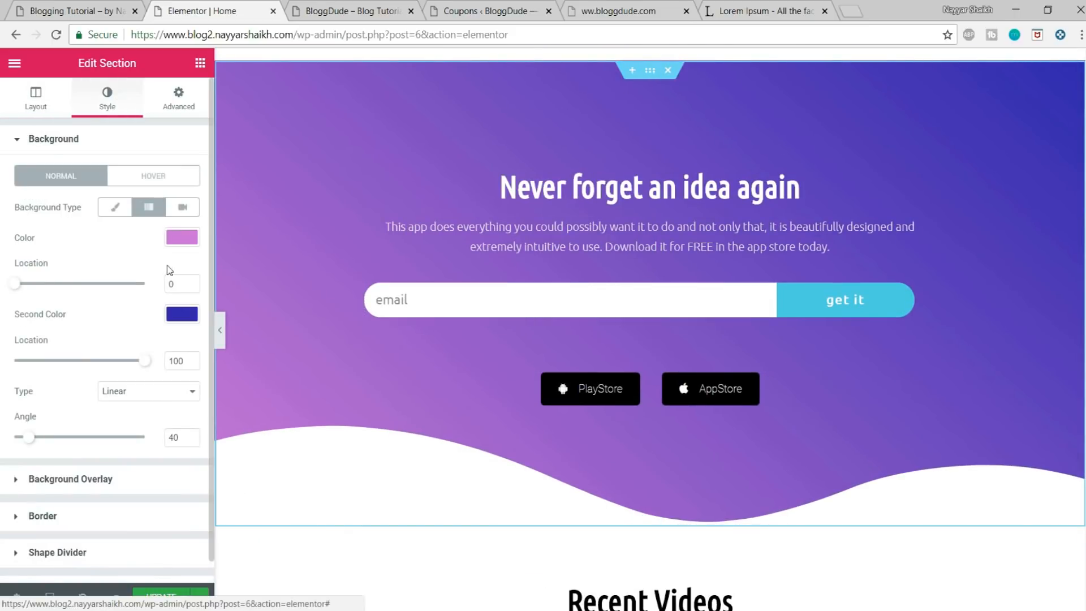
click(181, 310)
drag(77, 314, 8, 320)
key(ctrl+c)
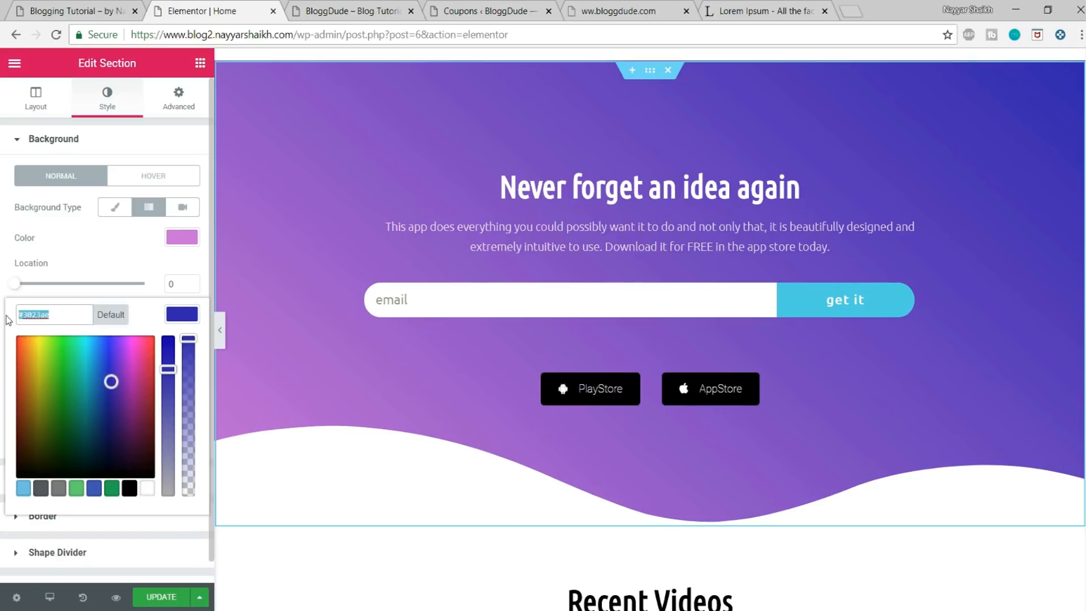
click(171, 315)
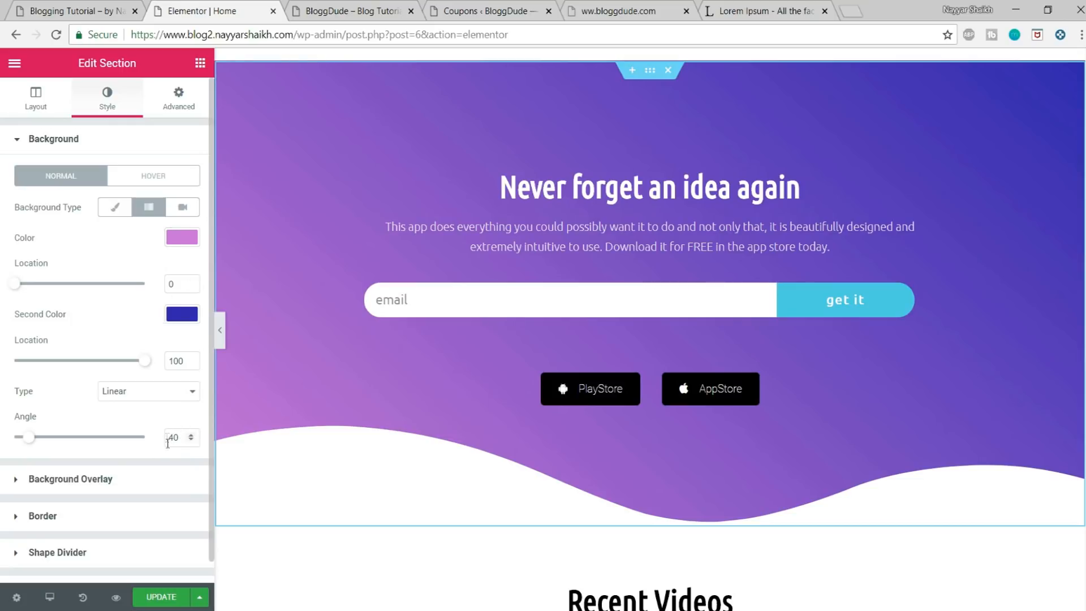
Step: Paste the copied dark blue as the second gradient colour of the All Deals & Discounts section
scroll(702, 328, down, 20)
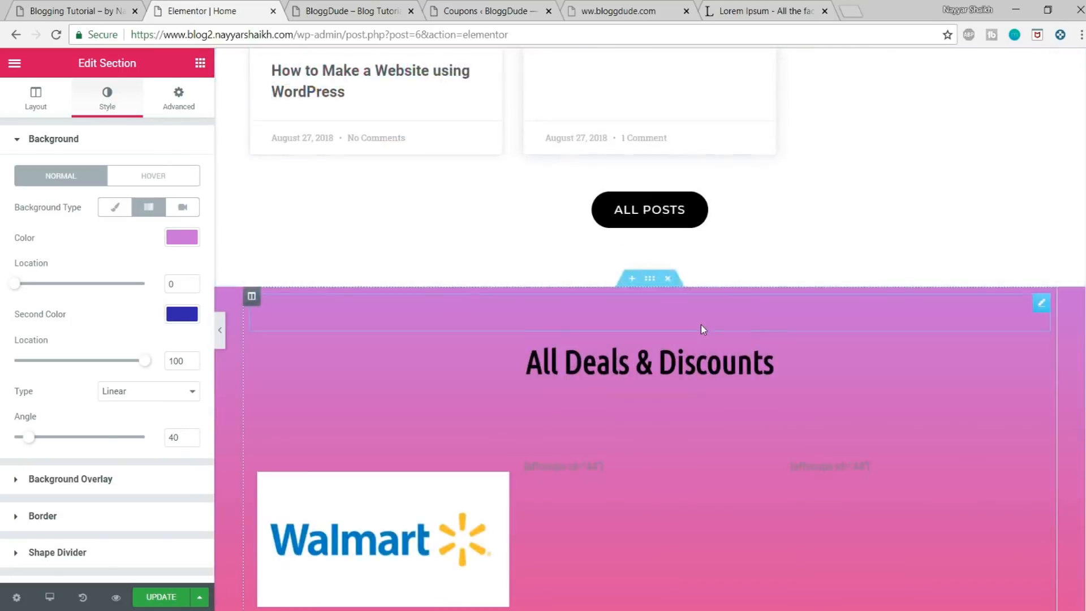
scroll(702, 329, up, 3)
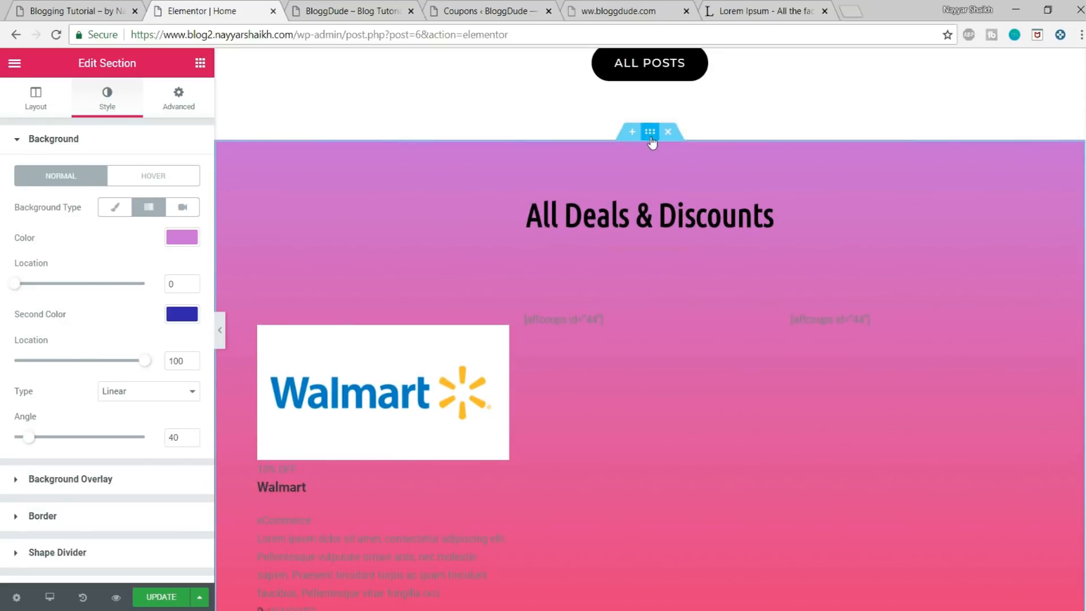
click(650, 131)
click(107, 106)
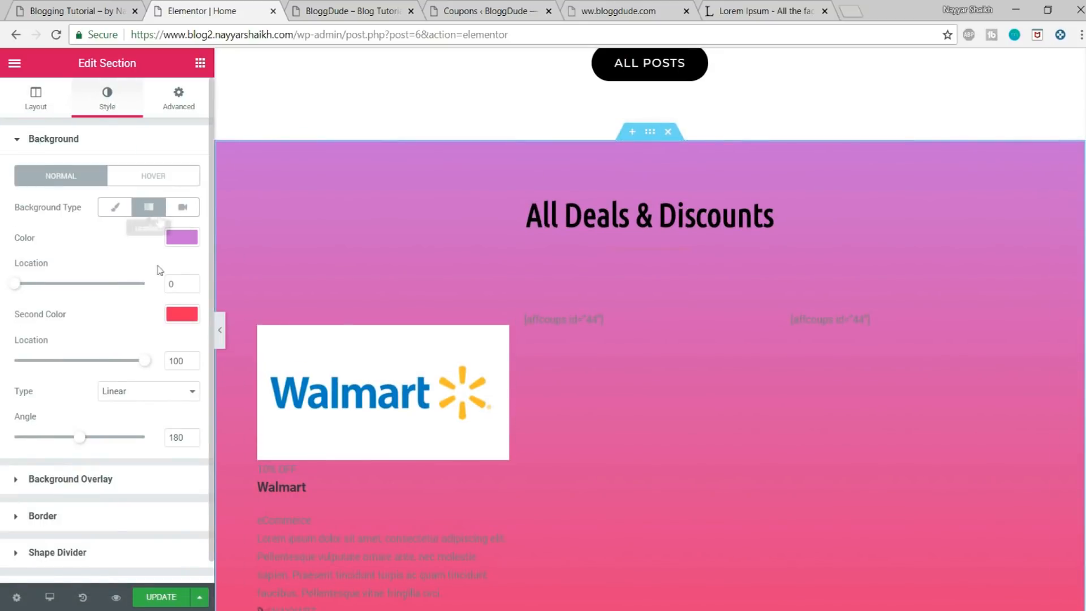
click(179, 312)
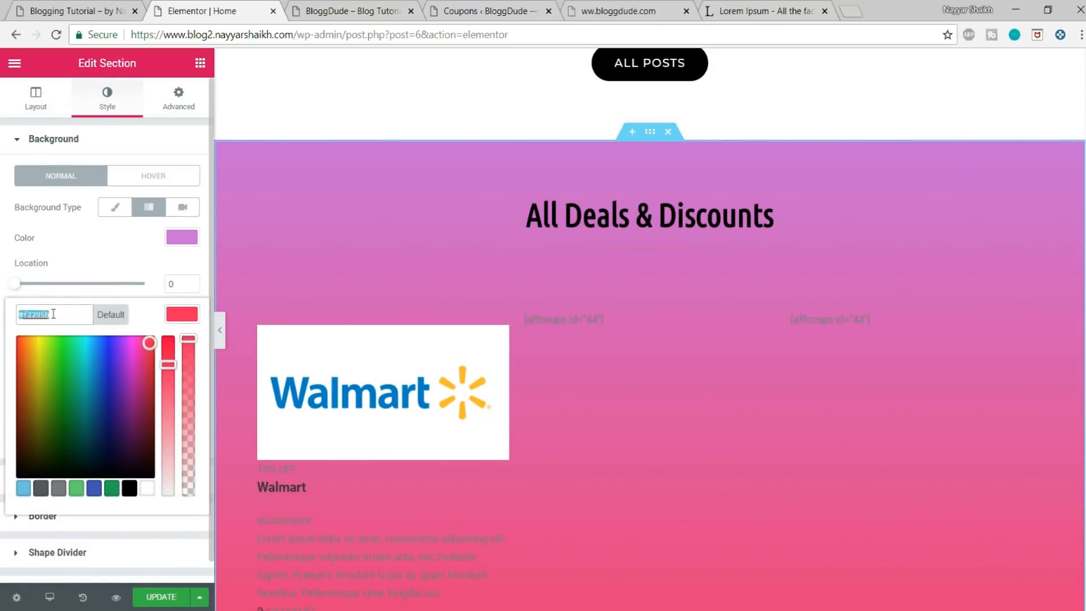
key(ctrl+v)
click(181, 314)
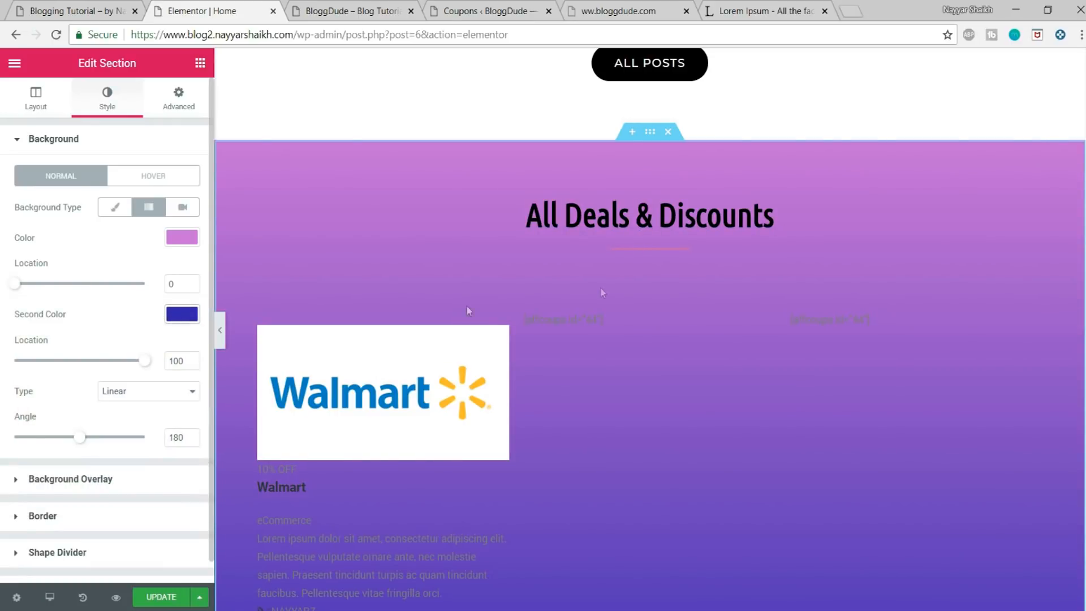
Step: Set the gradient angle of the All Deals & Discounts section to 40
scroll(696, 351, down, 5)
scroll(698, 370, up, 3)
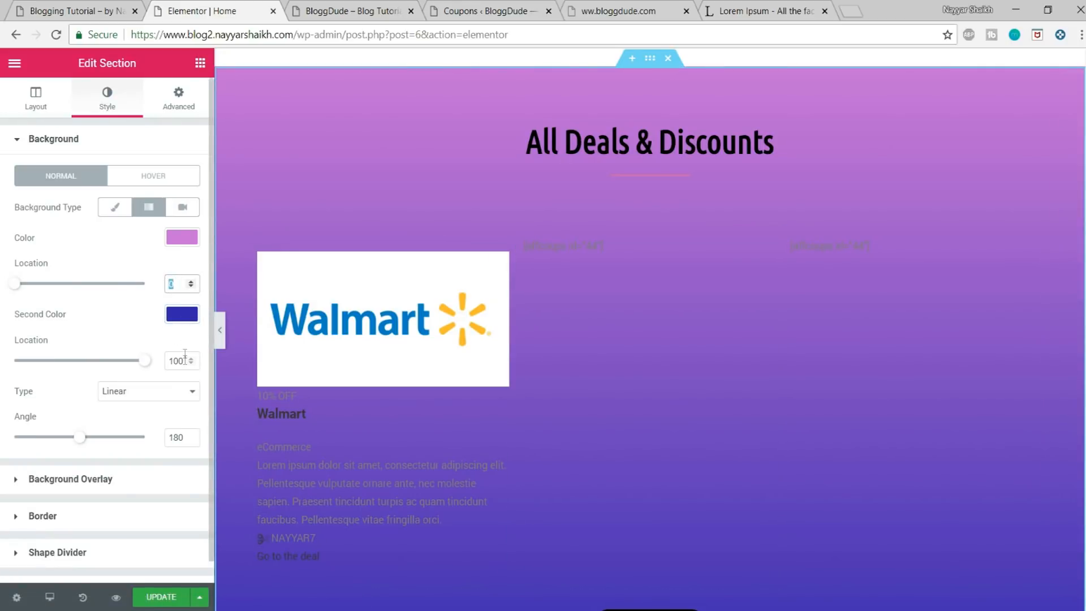
click(191, 440)
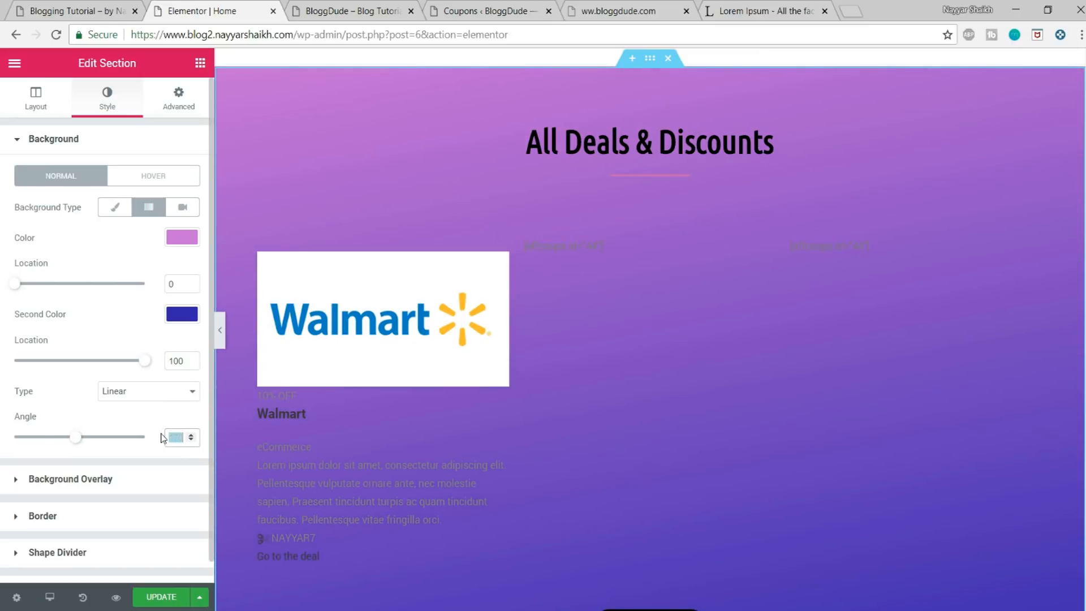
text(40)
scroll(561, 310, down, 4)
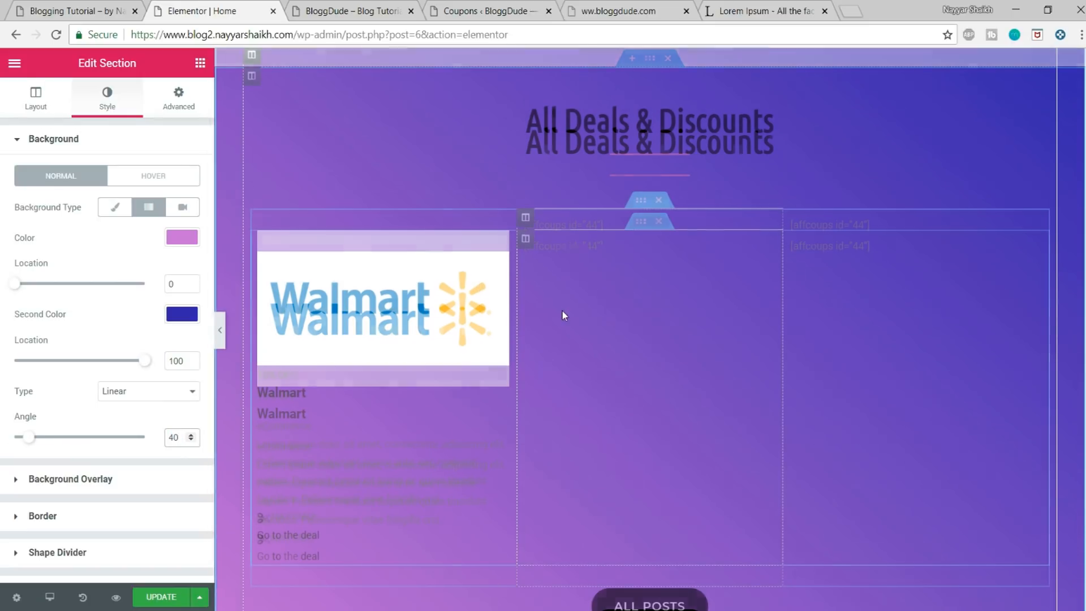
scroll(581, 365, up, 5)
scroll(582, 364, down, 4)
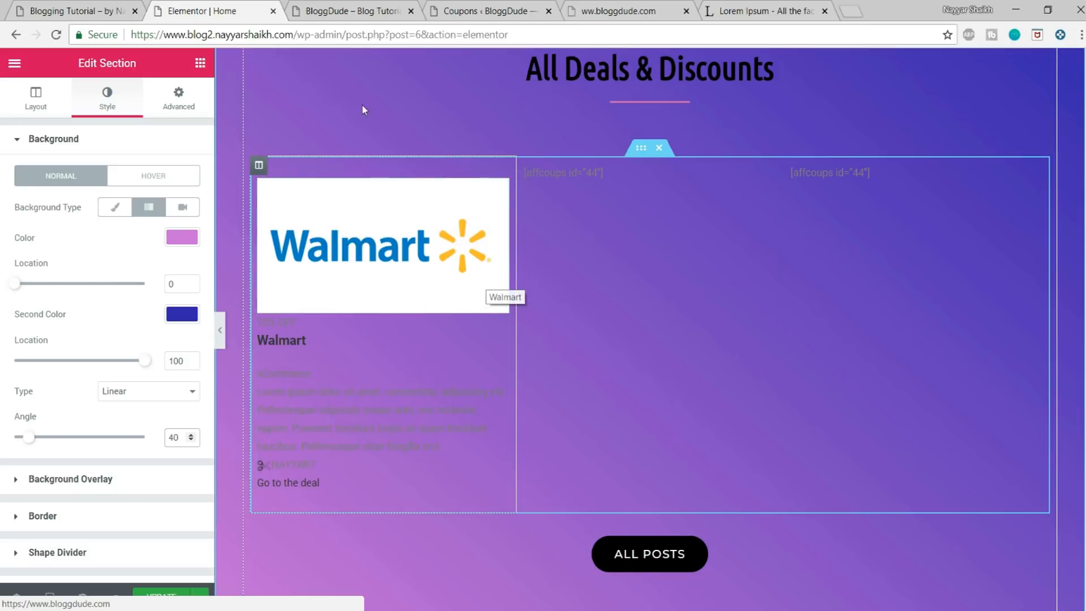
click(349, 8)
click(250, 6)
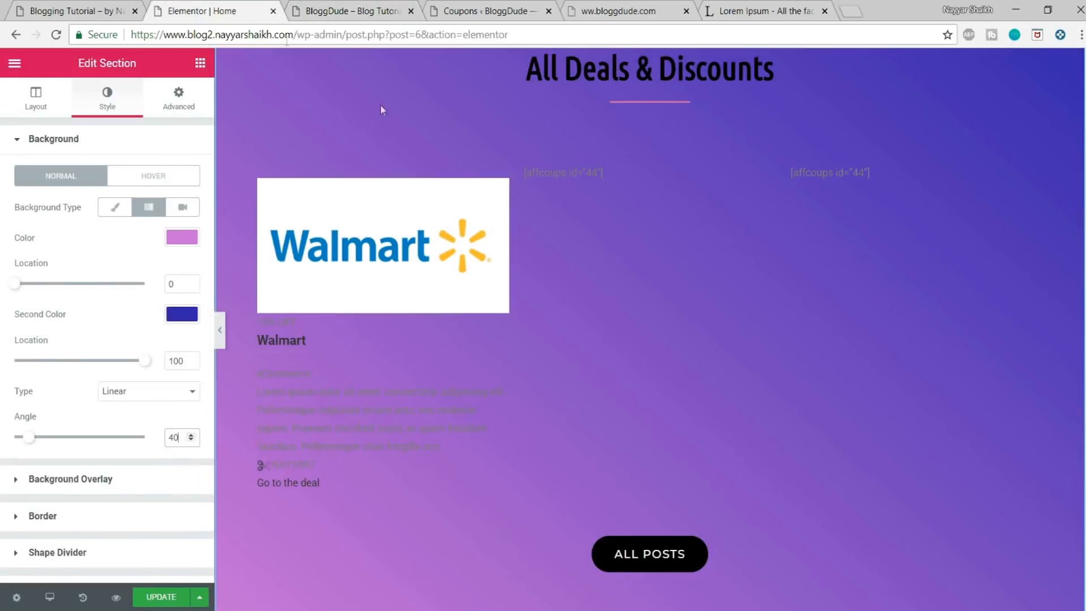
Step: Set the All Deals & Discounts heading's text colour to white (#ffffff) and update the page
scroll(434, 347, up, 4)
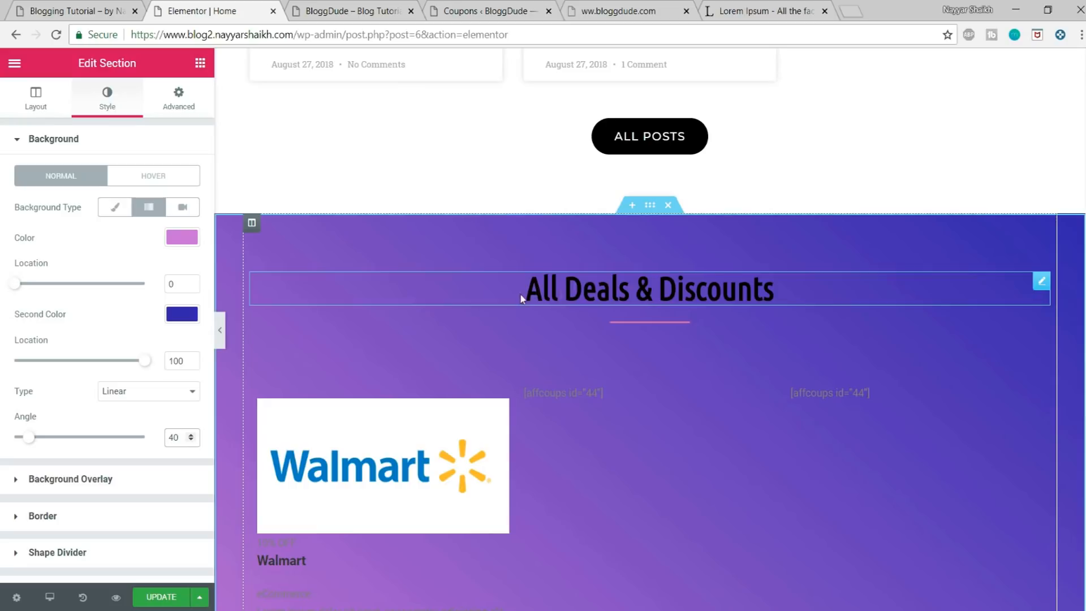
click(615, 288)
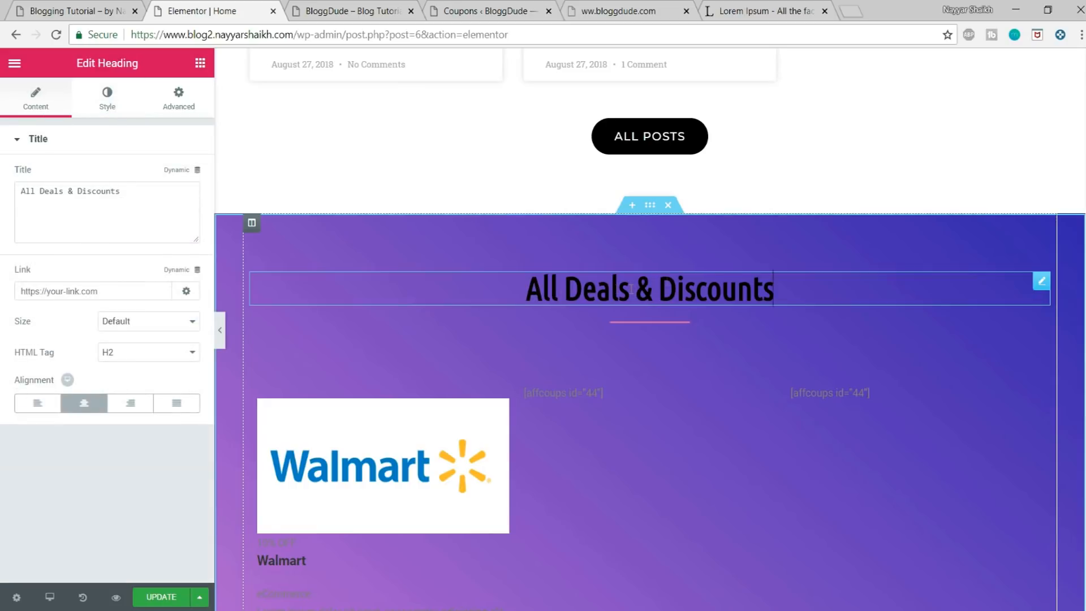
click(107, 102)
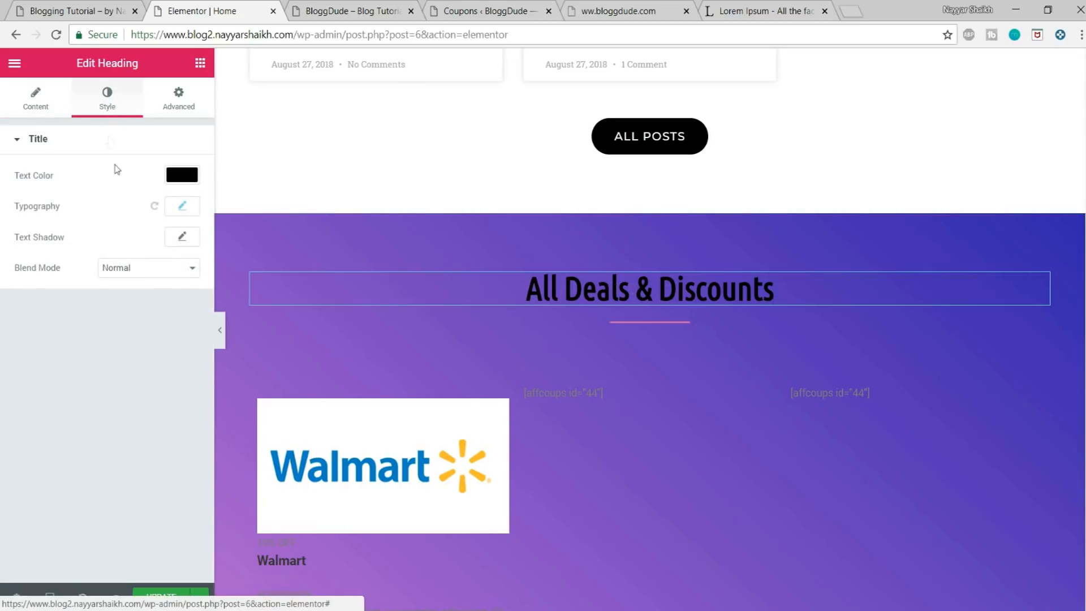
click(167, 175)
click(151, 349)
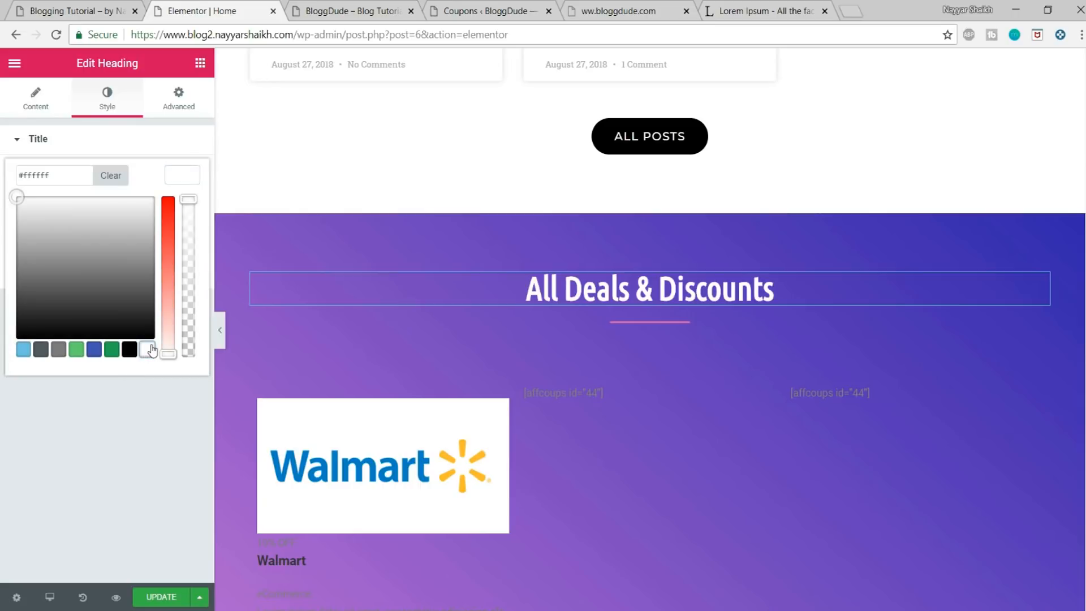
click(168, 601)
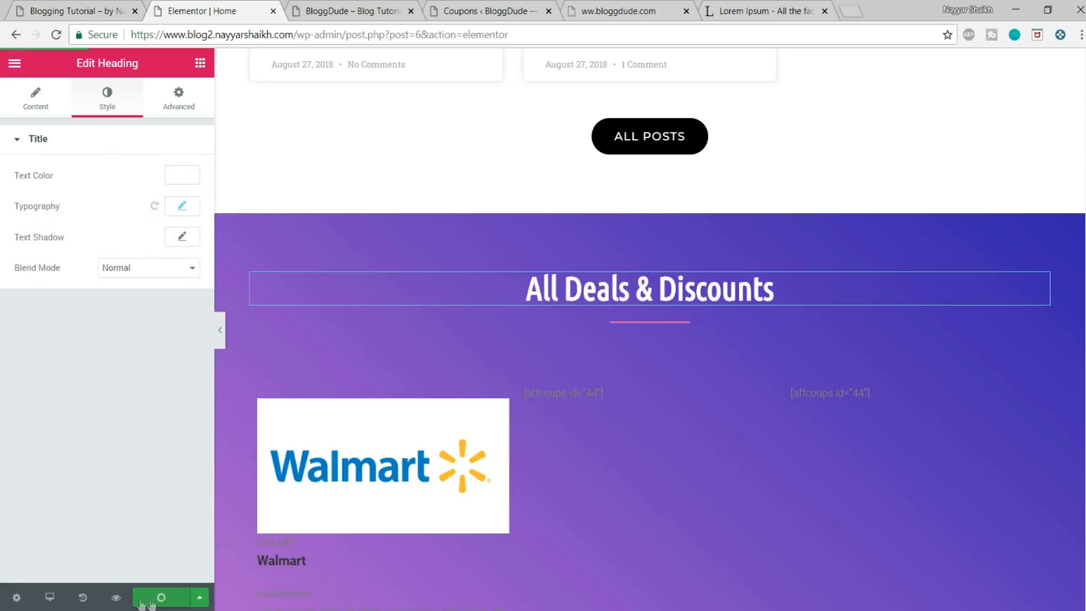
Step: Preview the homepage and check the coupon cards and gradient background in the All Deals & Discounts section
click(116, 597)
click(345, 10)
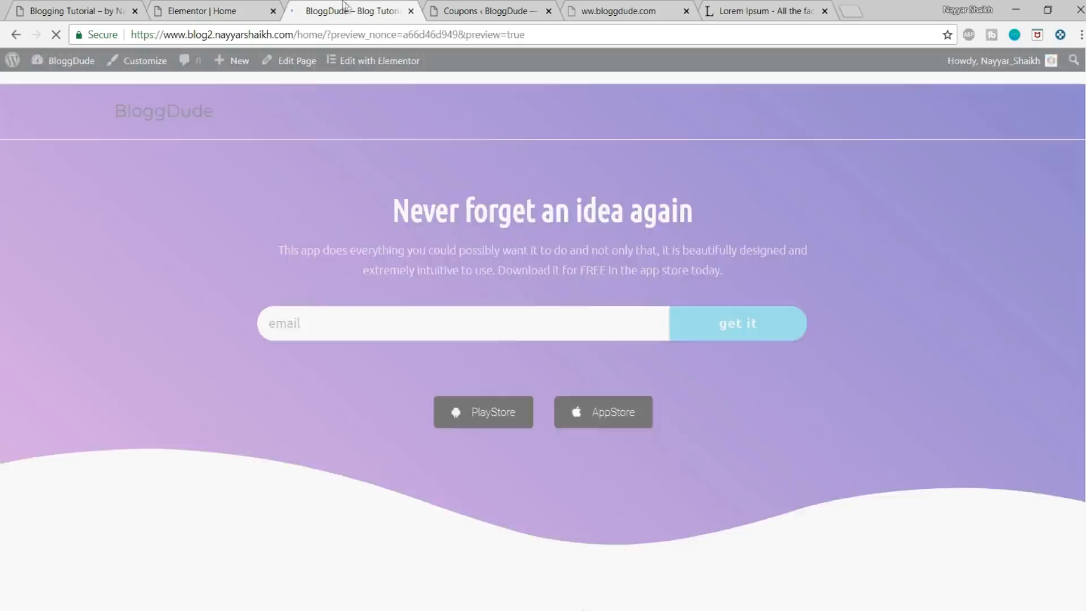
scroll(818, 257, down, 20)
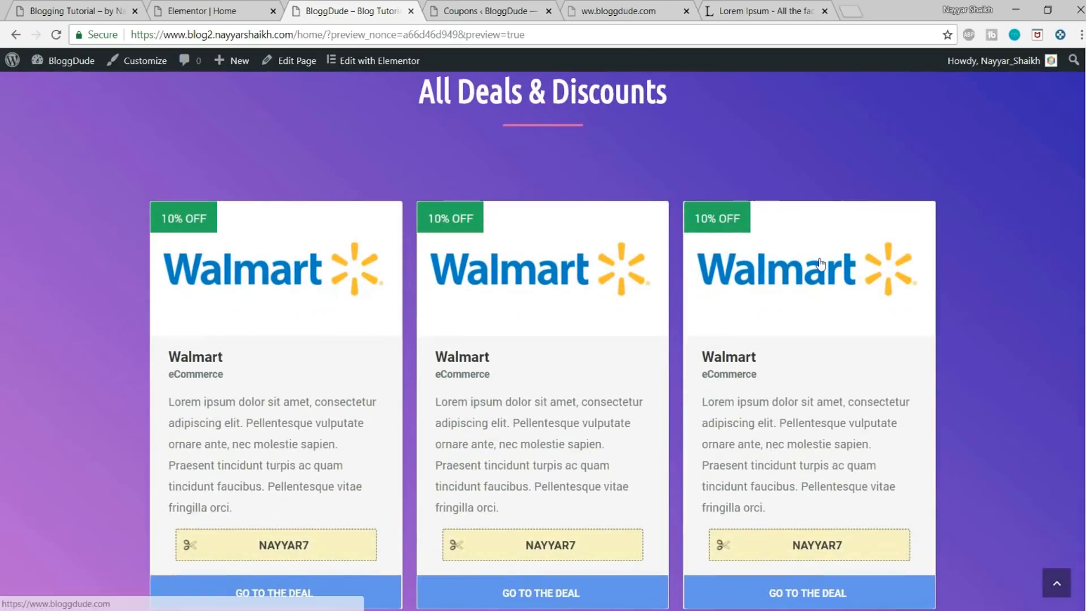
scroll(820, 263, down, 3)
scroll(577, 325, up, 3)
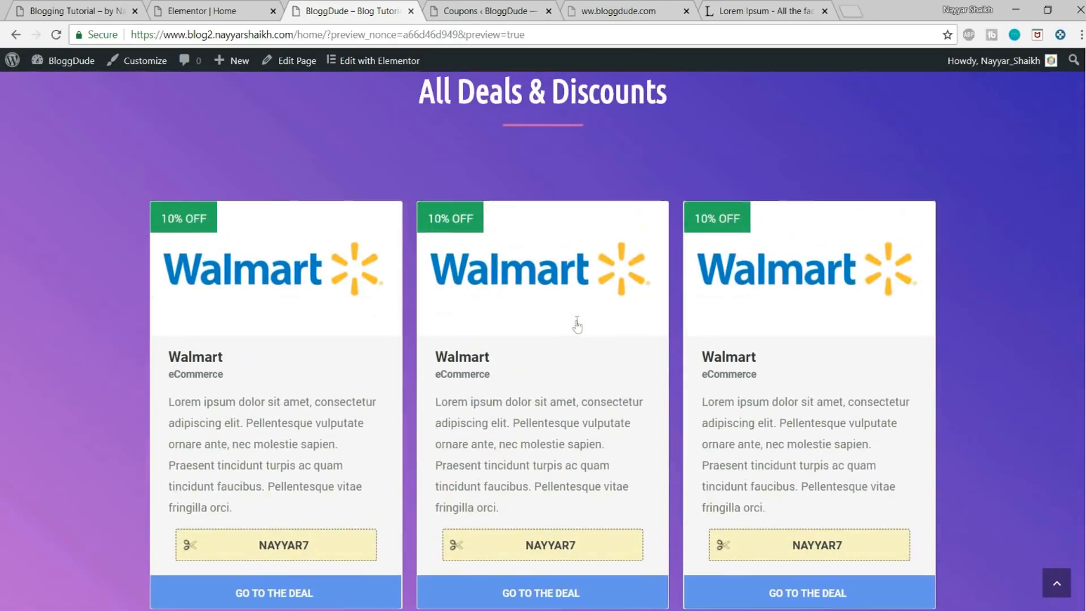
scroll(1014, 338, down, 3)
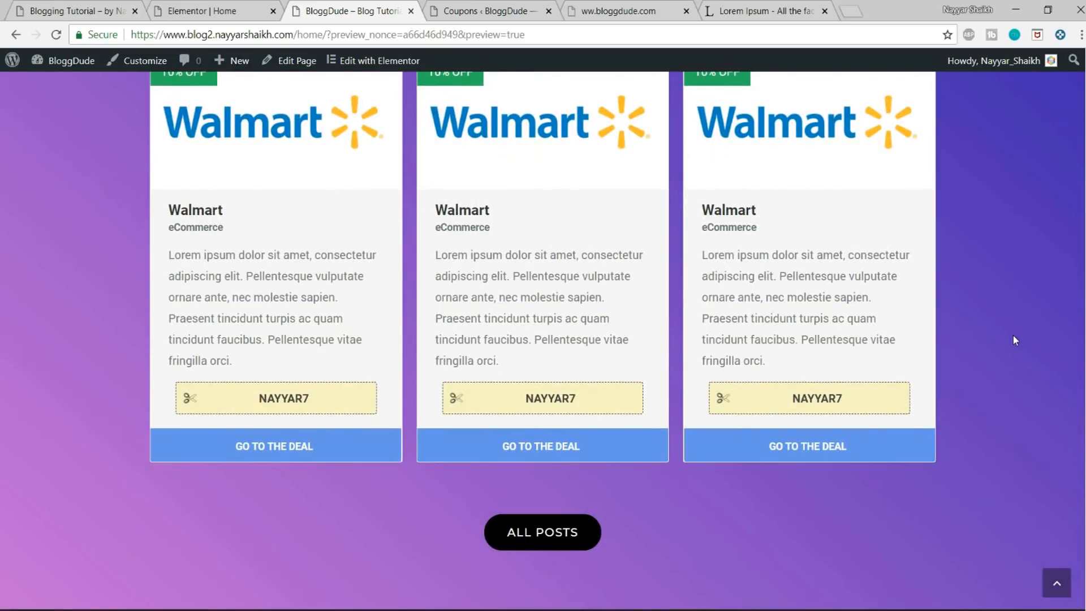
Step: Compare the demo site's homepage and footer with the end of the new homepage in the editor and the preview
scroll(1012, 335, down, 2)
click(169, 8)
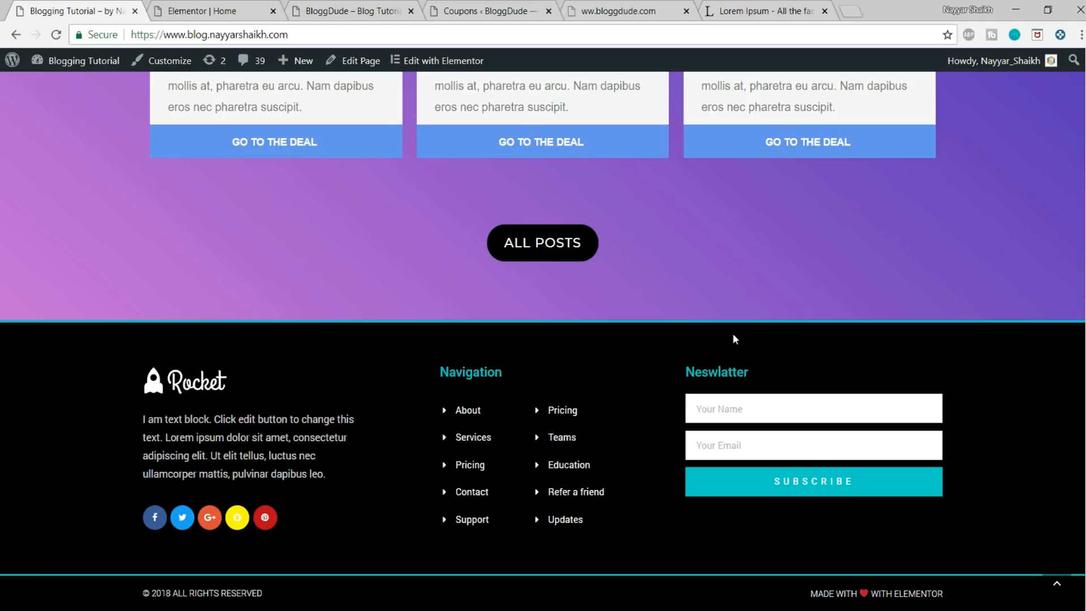
scroll(731, 334, up, 15)
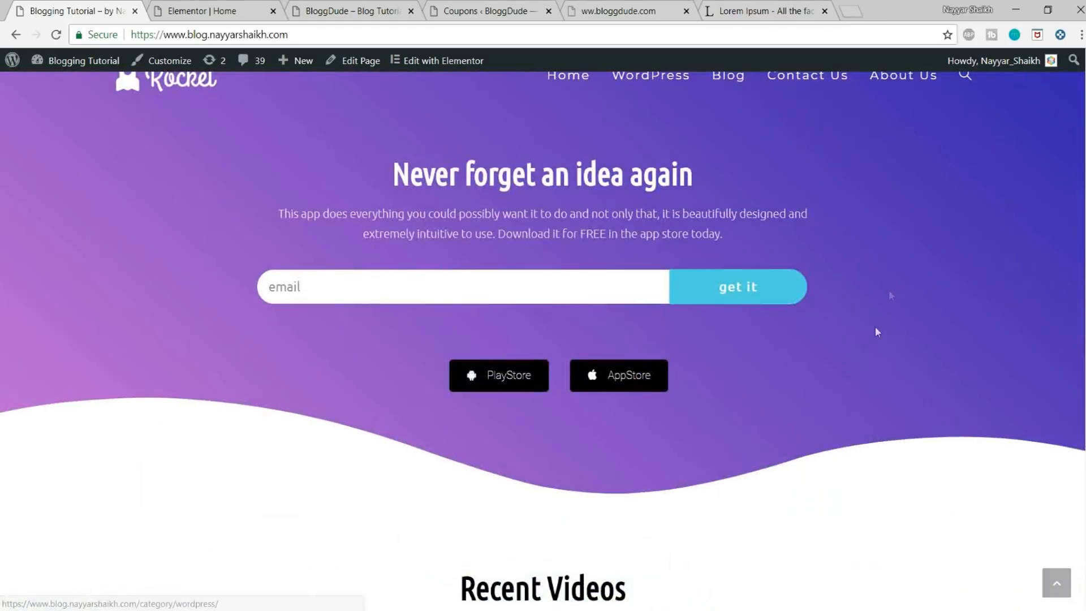
scroll(891, 295, up, 1)
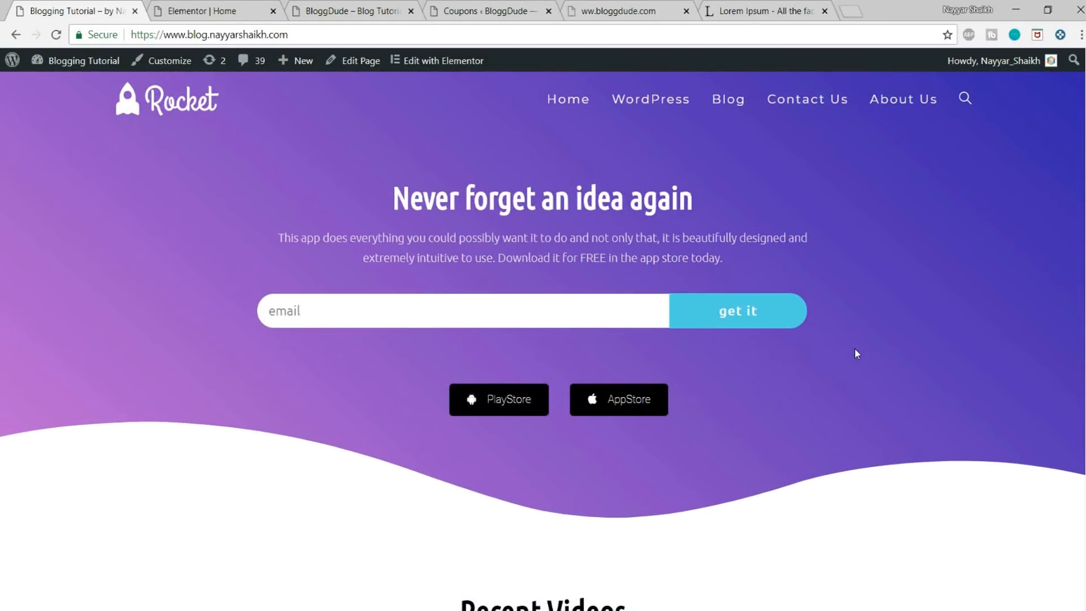
scroll(856, 353, down, 7)
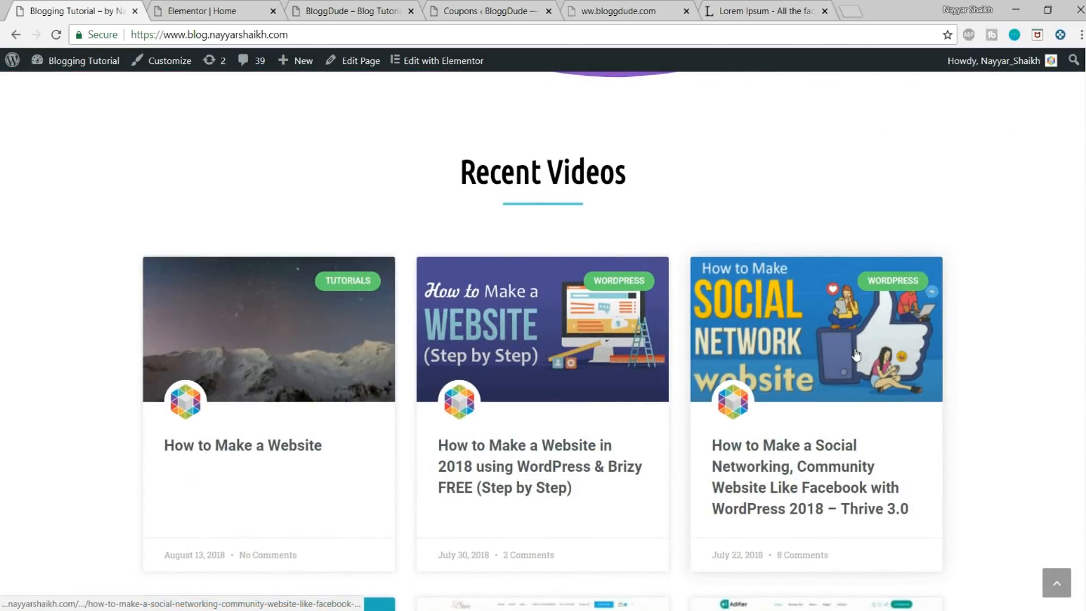
scroll(856, 355, down, 5)
scroll(856, 355, down, 20)
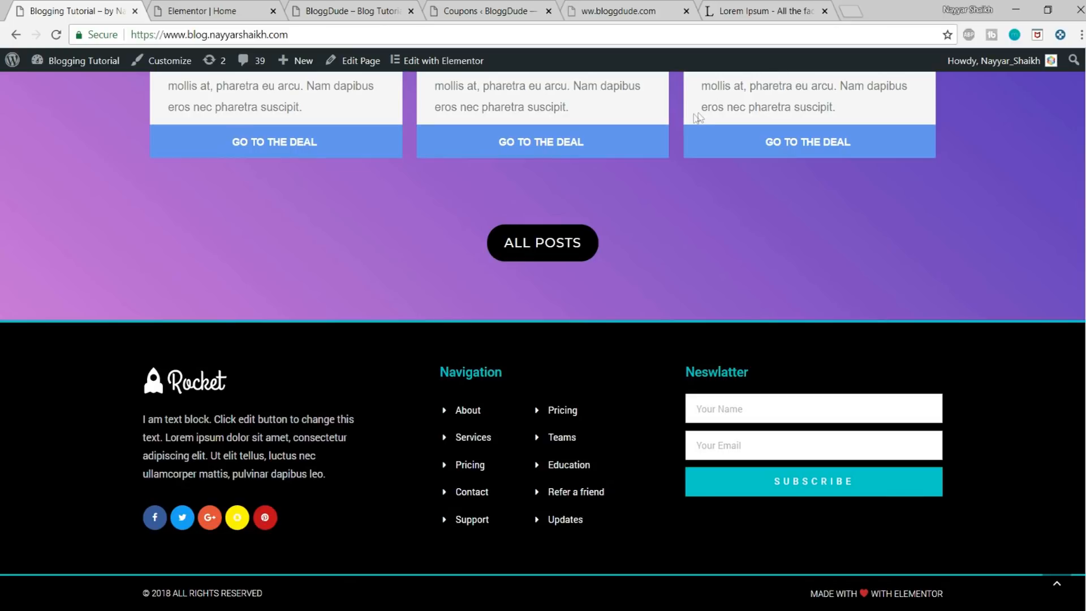
click(203, 11)
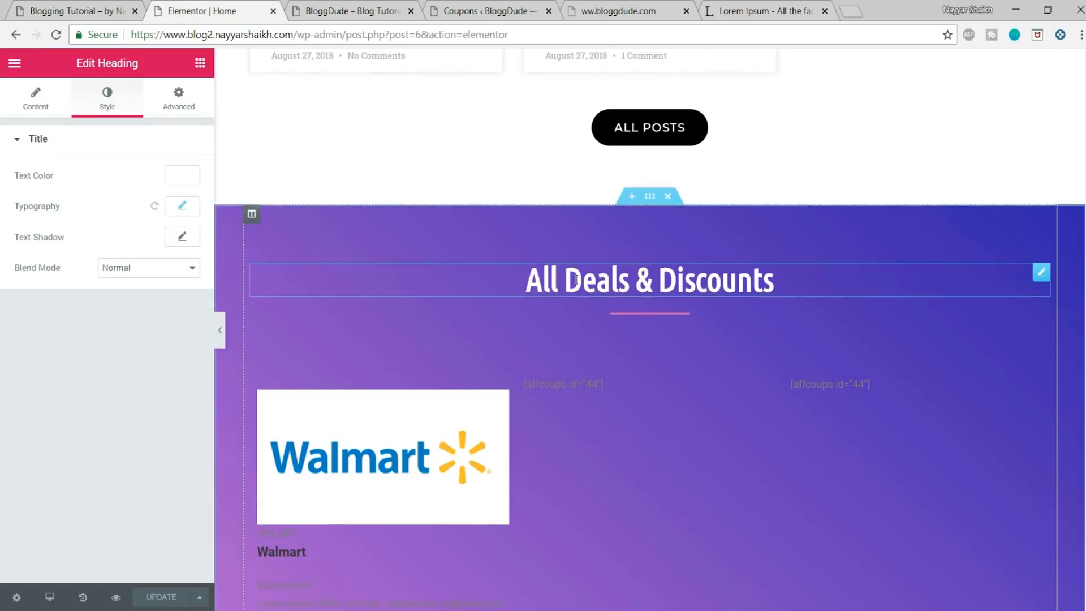
scroll(638, 345, down, 8)
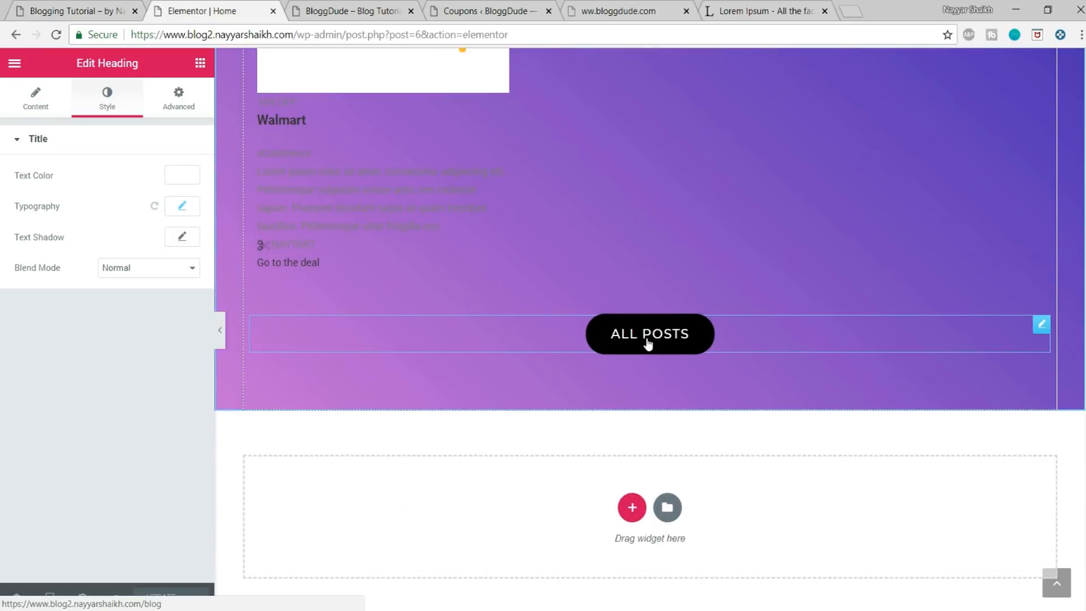
click(648, 343)
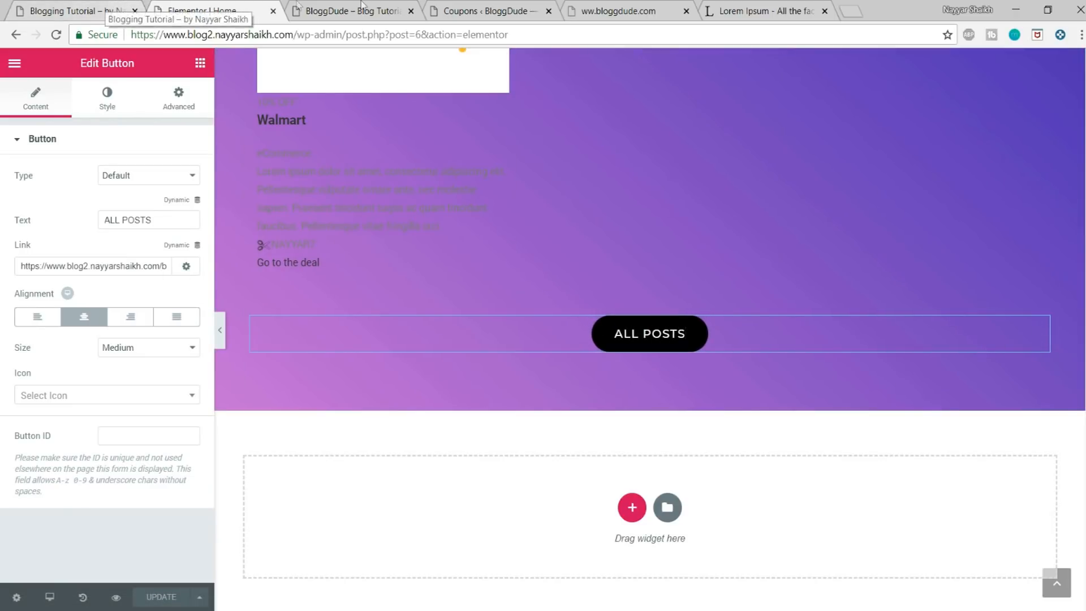
click(363, 8)
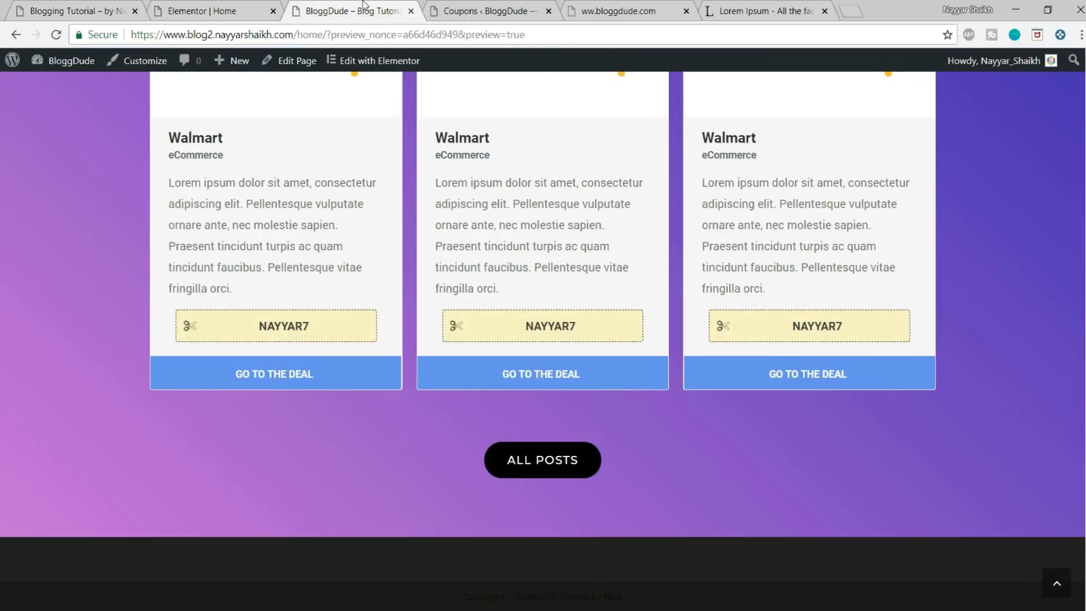
Step: Create a new Elementor template of type Footer named "Footer 1" from the WordPress dashboard
click(494, 4)
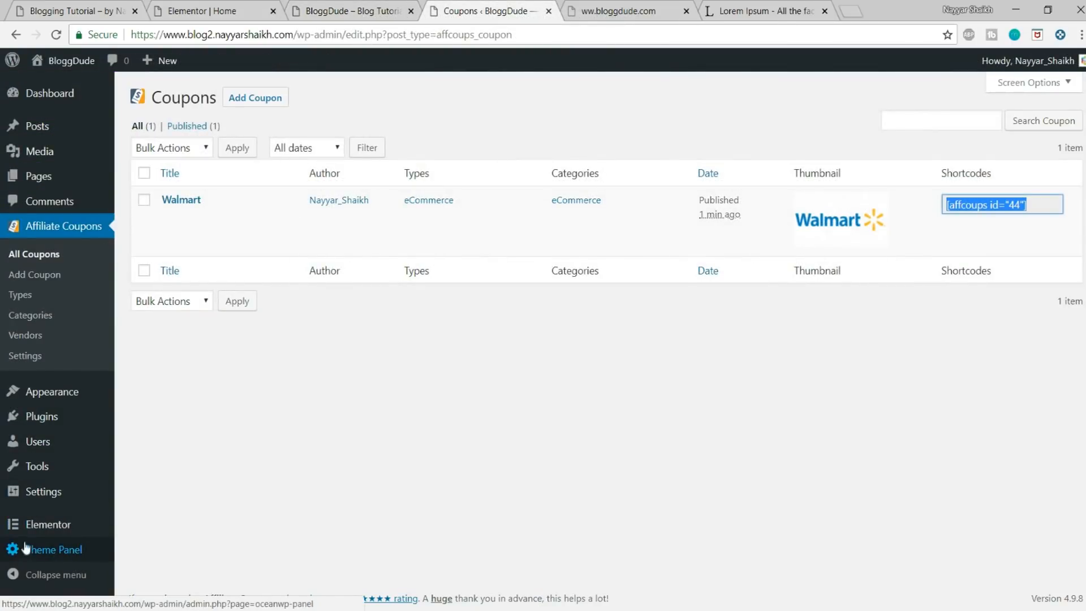
mouse_move(33, 528)
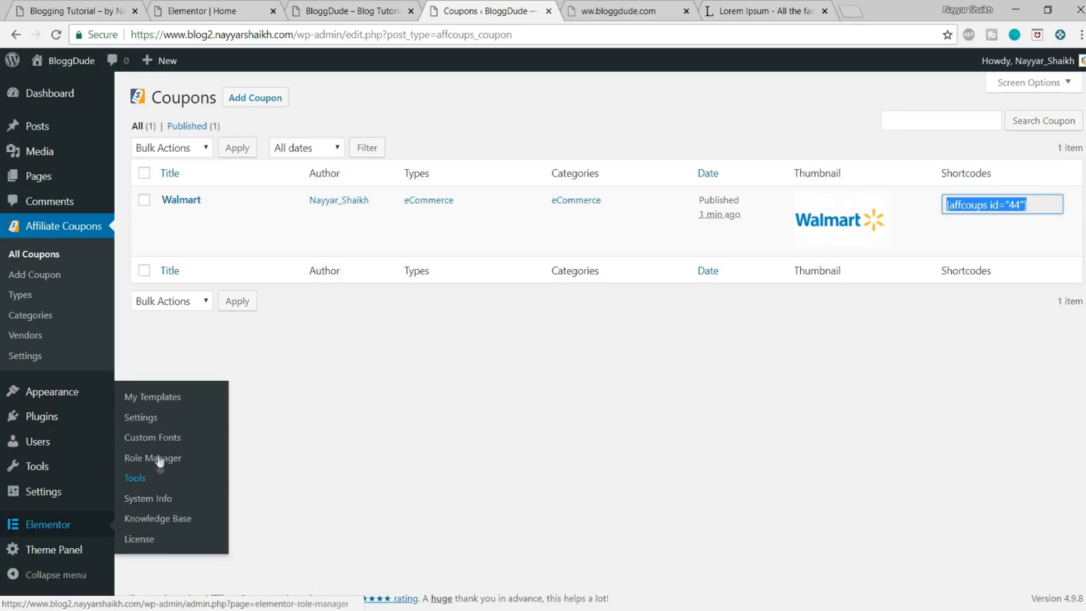
click(165, 398)
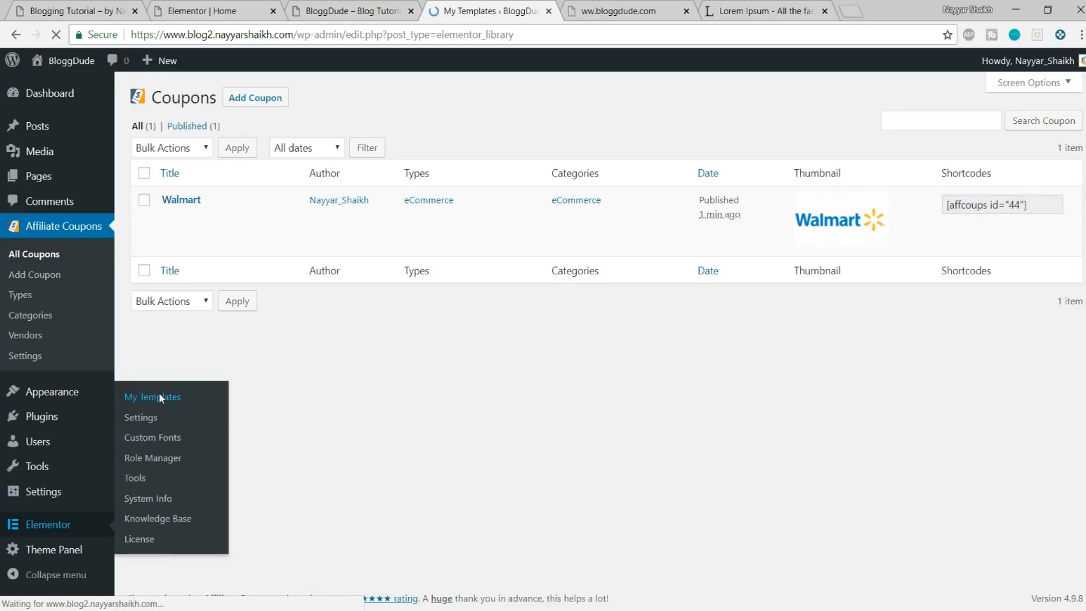
click(598, 382)
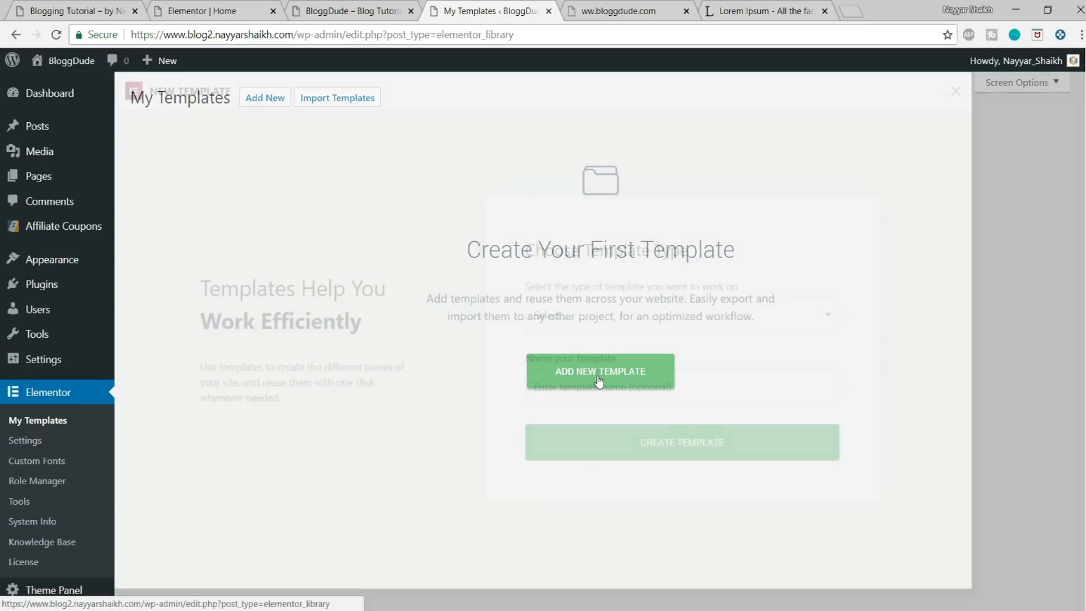
click(585, 318)
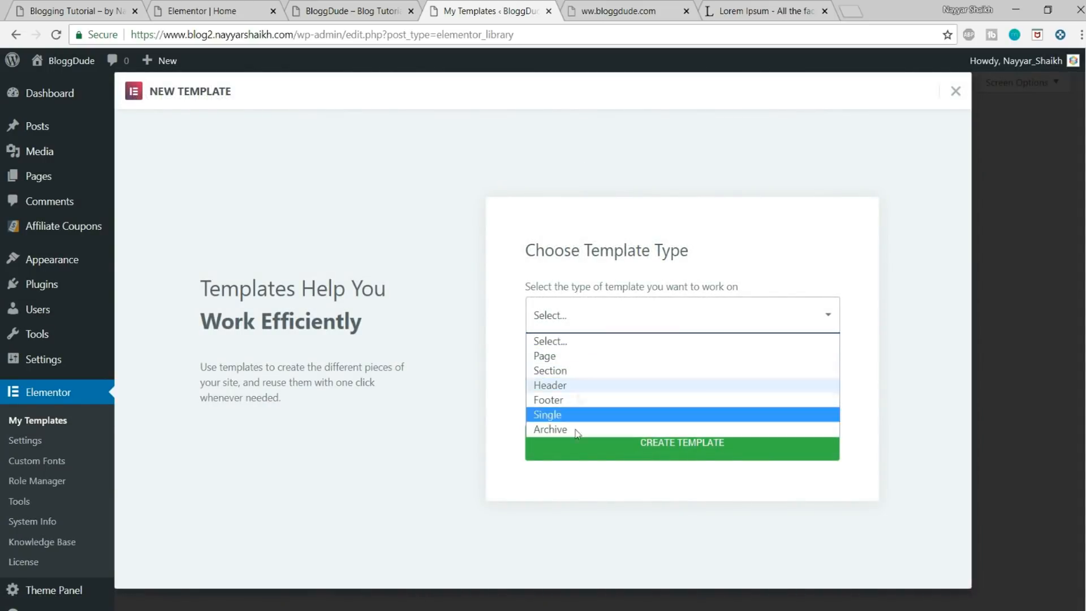
click(559, 401)
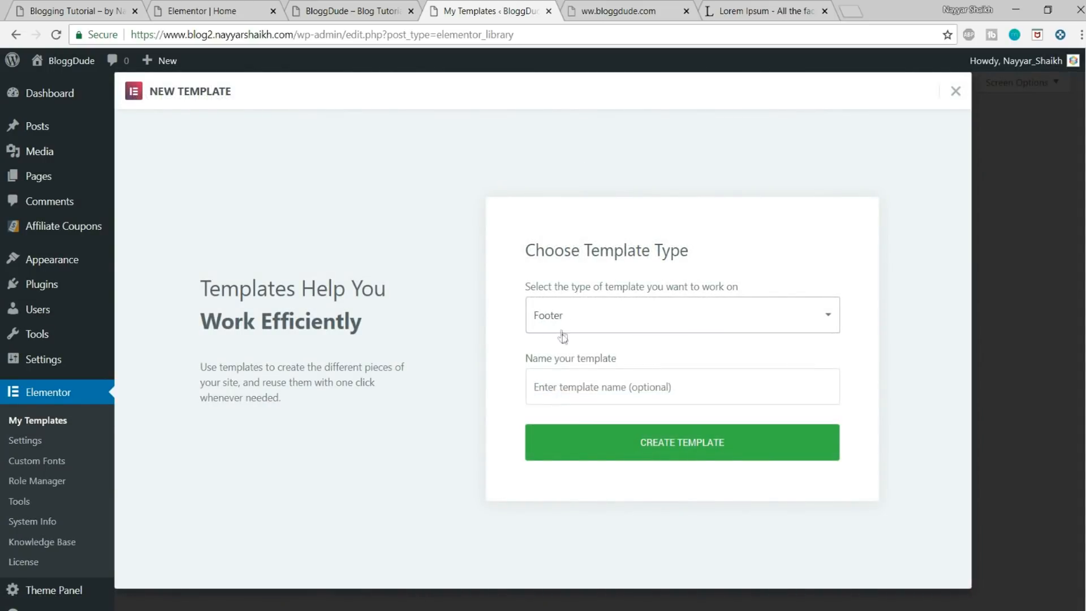
click(594, 376)
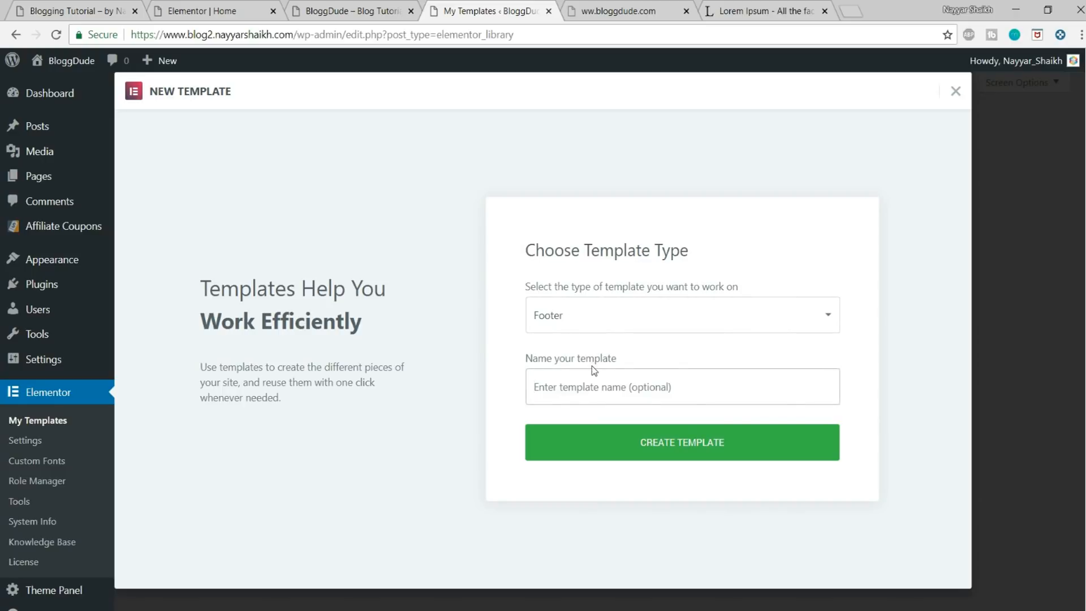
text(Footer 1)
click(611, 441)
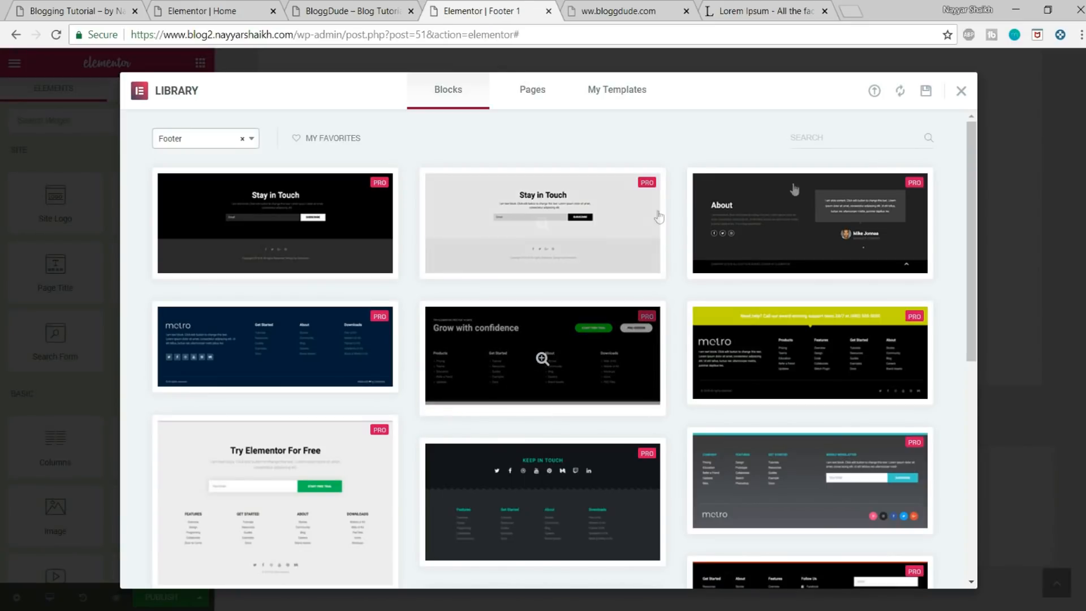
Step: Insert the light metro footer block with teal Navigation links, social icons and a newsletter form from the template library
scroll(940, 277, down, 10)
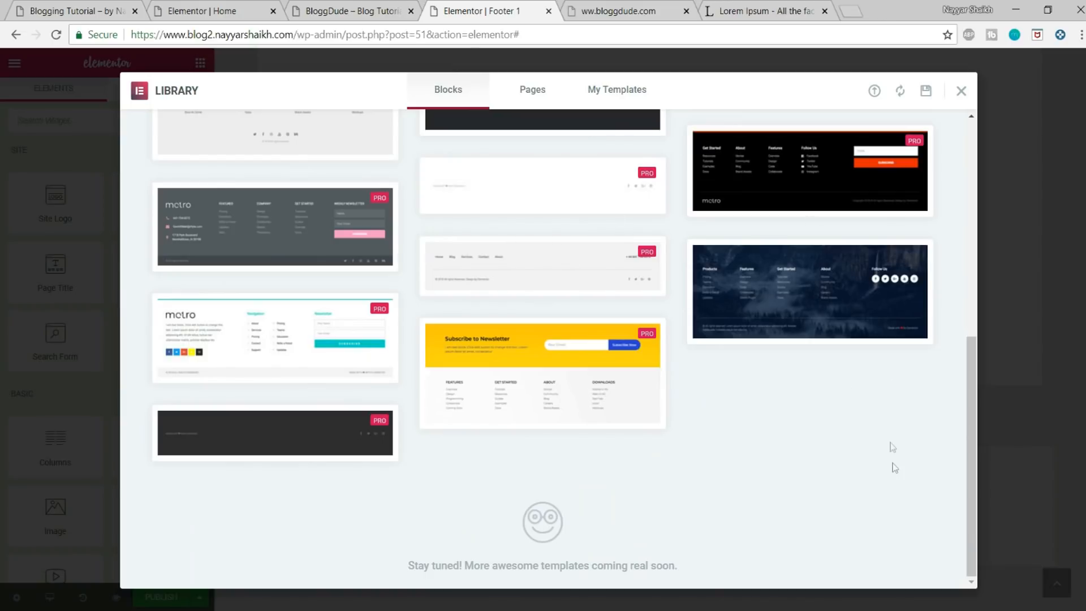
scroll(891, 461, up, 5)
scroll(891, 461, up, 5)
scroll(891, 462, down, 10)
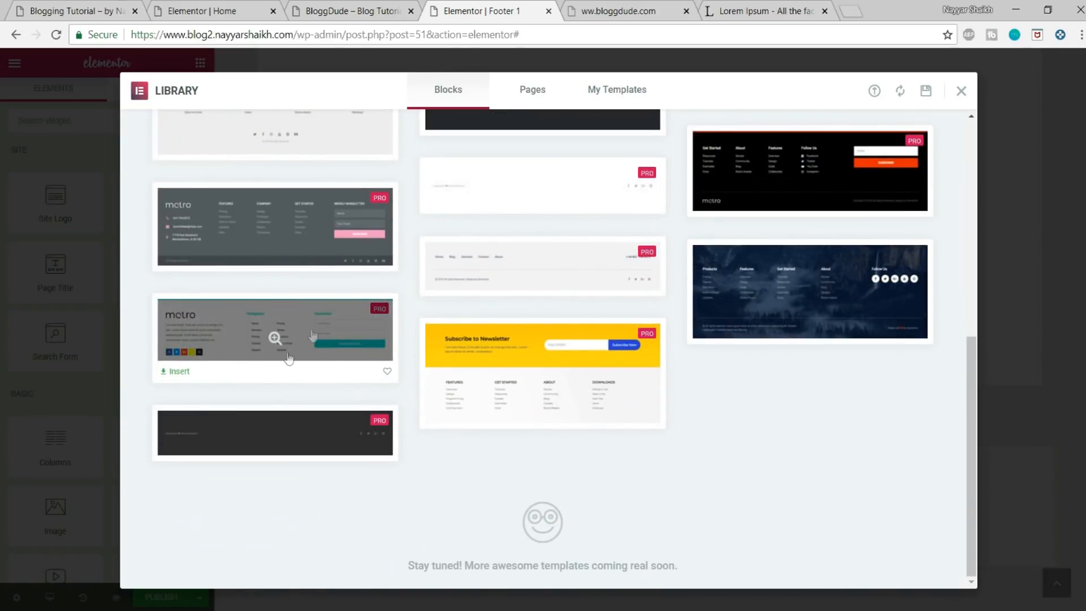
click(179, 373)
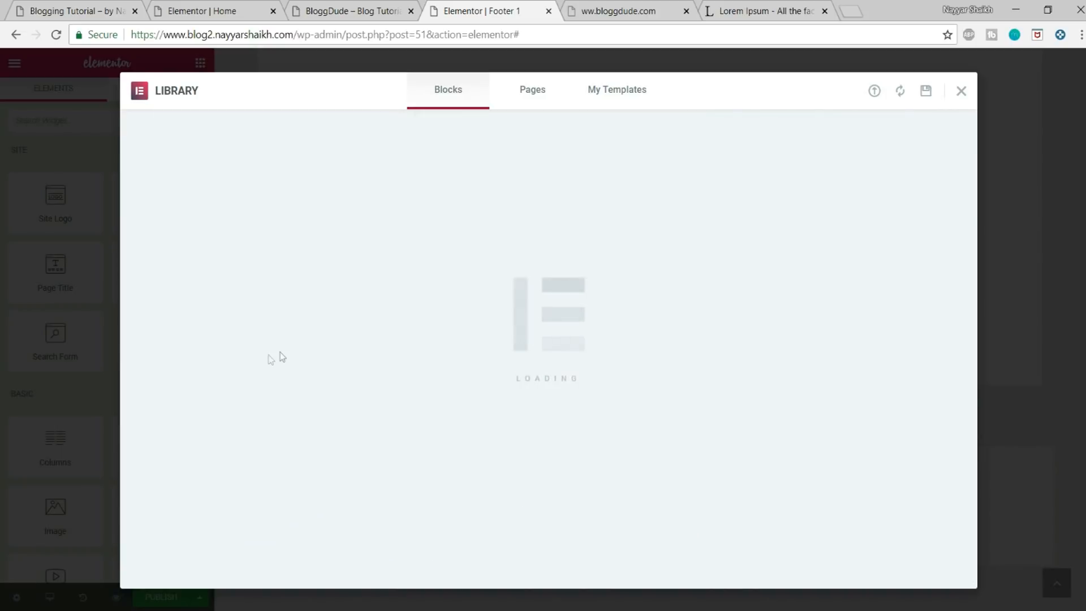
scroll(814, 417, down, 4)
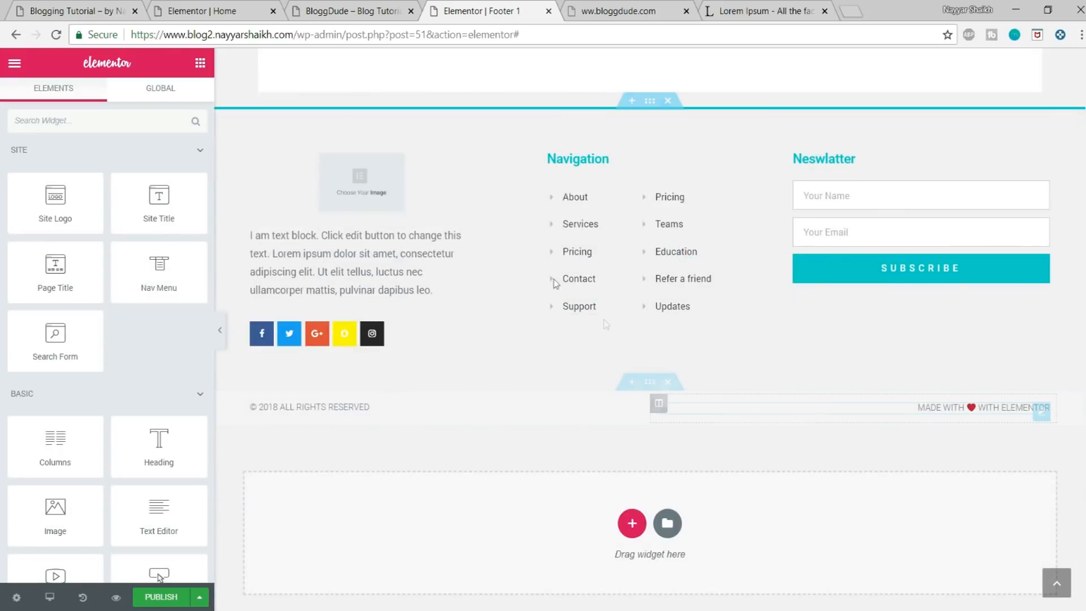
scroll(728, 376, up, 1)
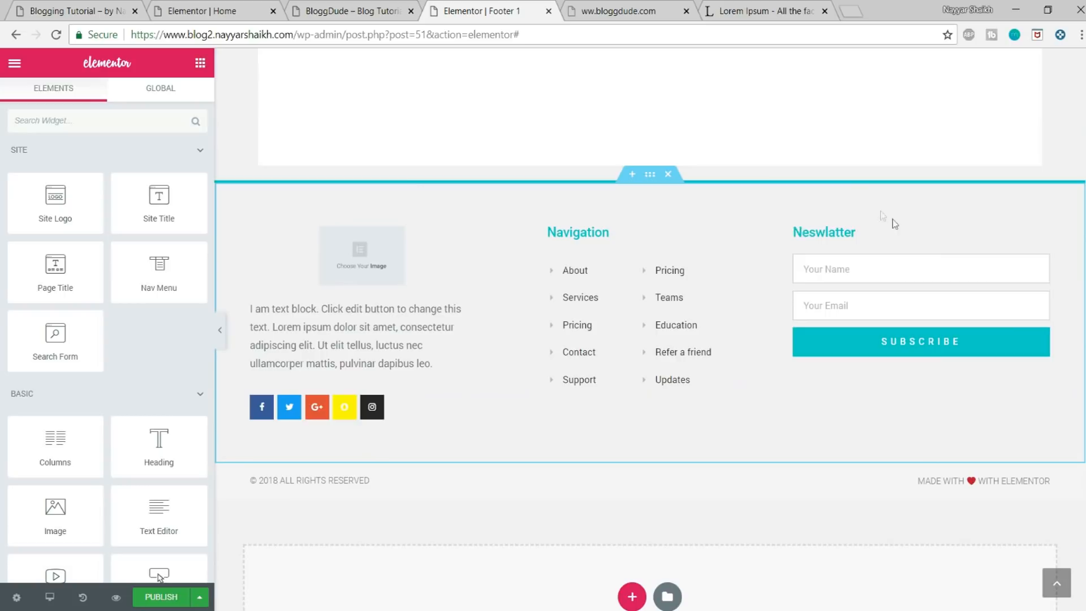
Step: Set the main footer section's background to solid black (#000000) to match the demo site's footer
click(73, 10)
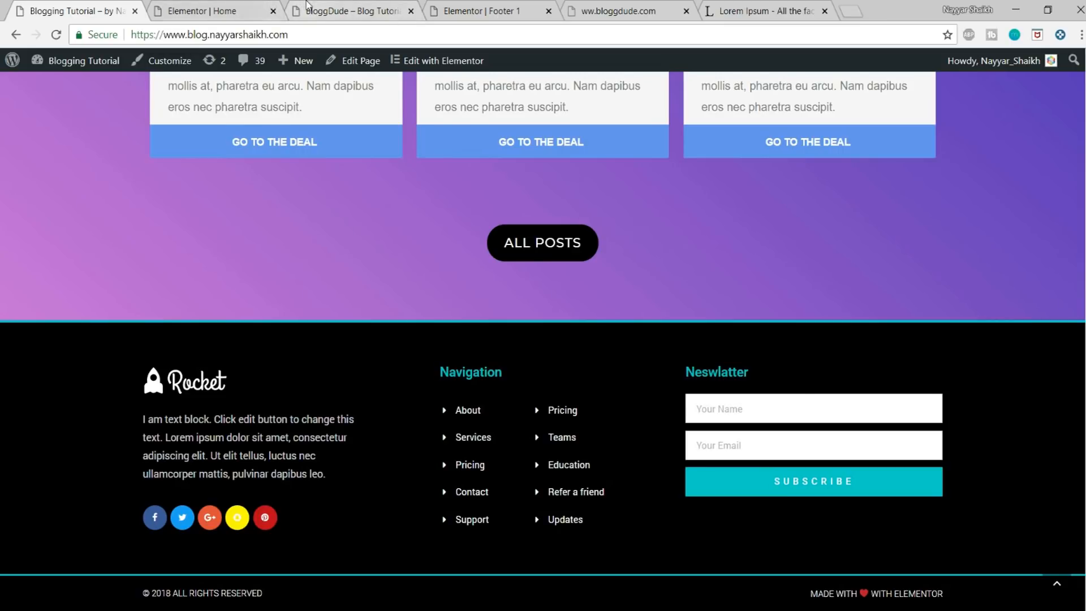
click(366, 7)
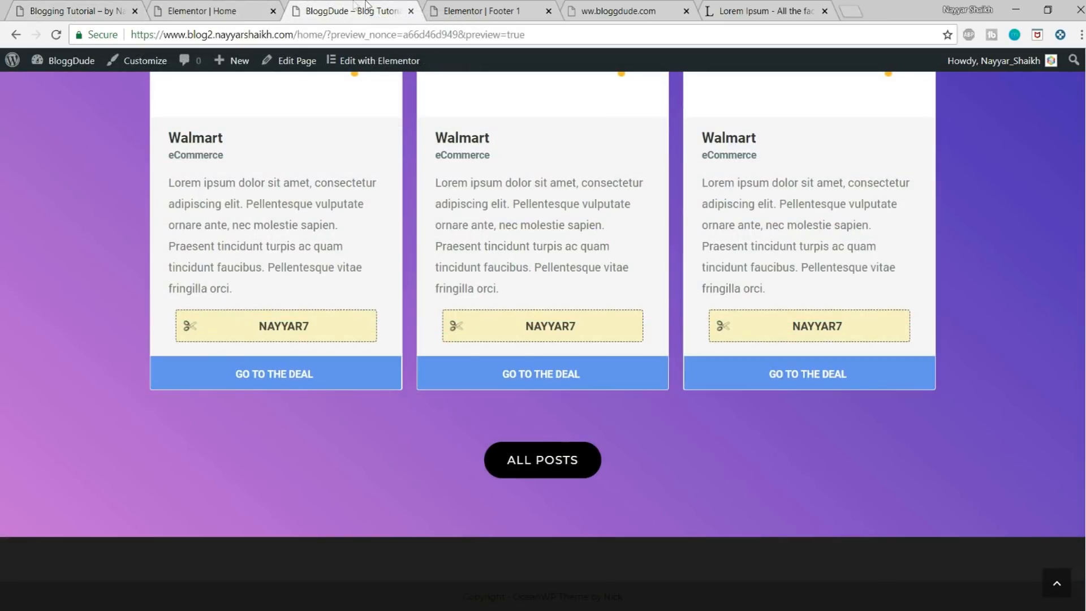
click(470, 7)
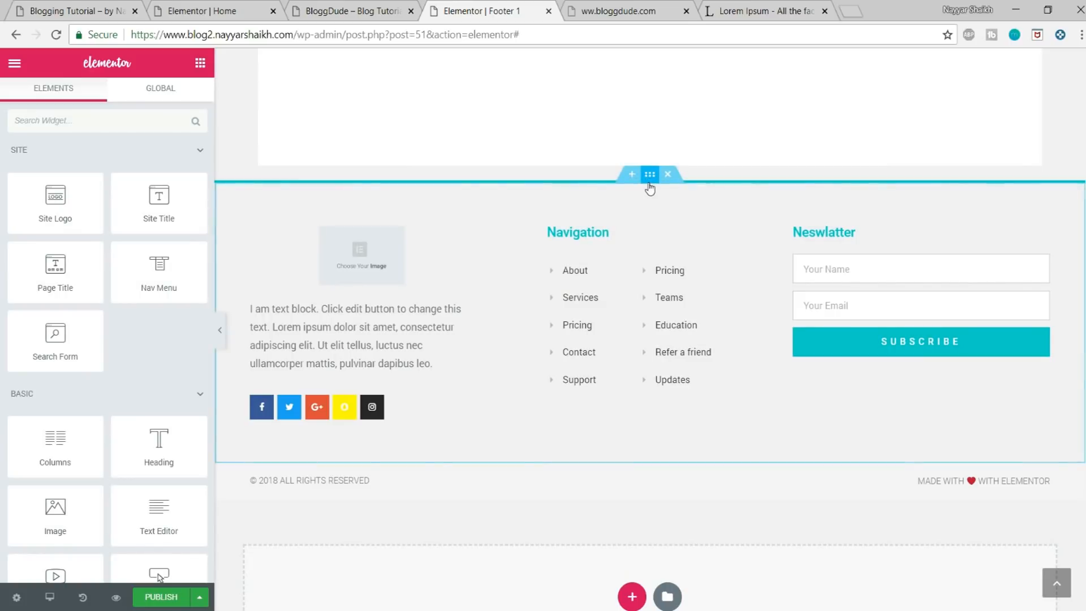
click(649, 174)
click(107, 101)
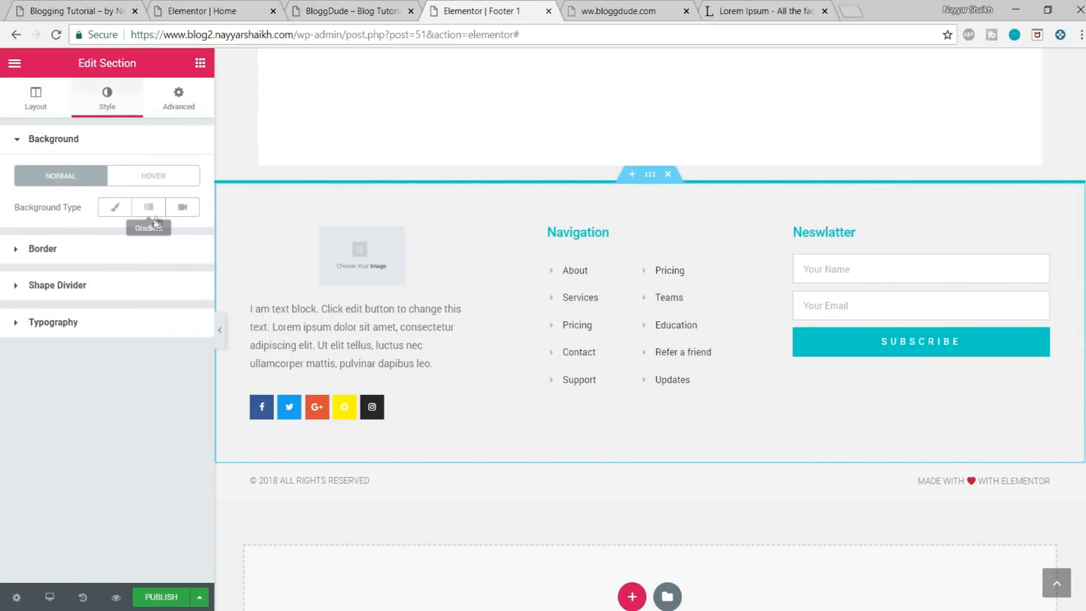
click(114, 207)
click(173, 242)
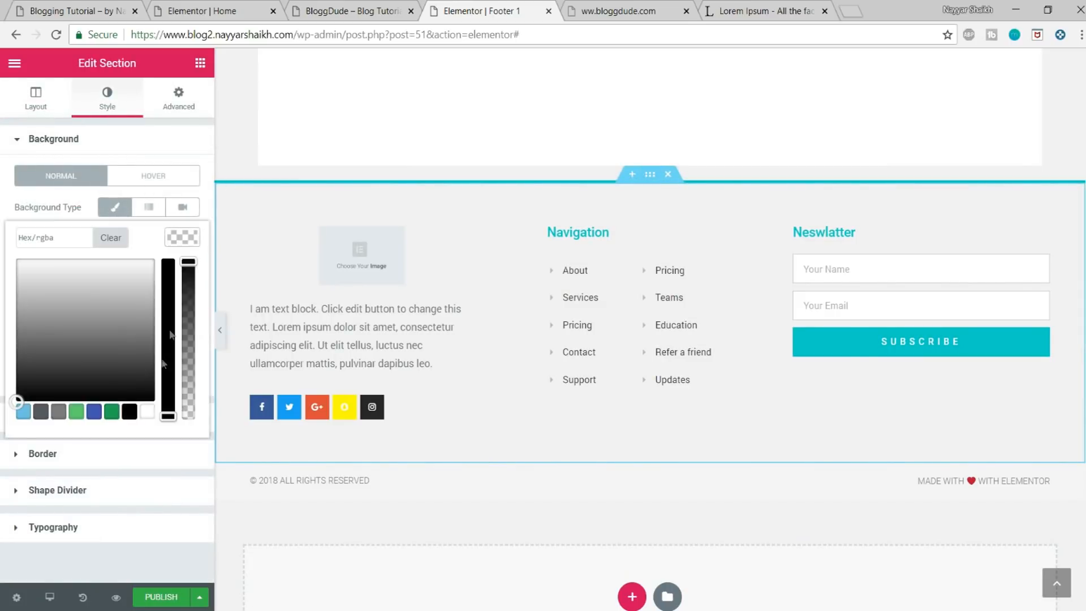
click(129, 411)
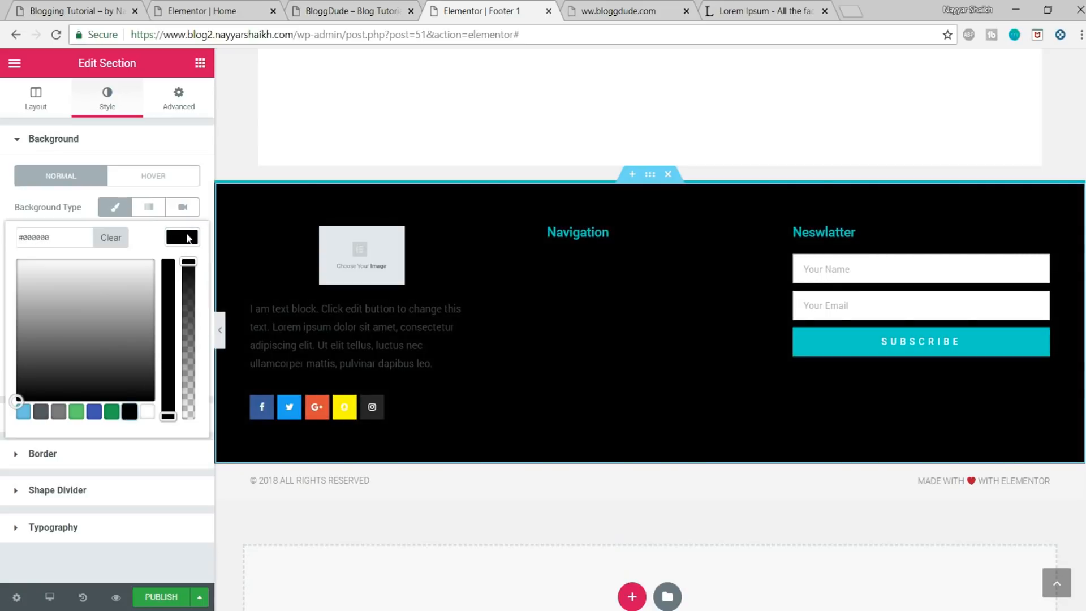
click(183, 240)
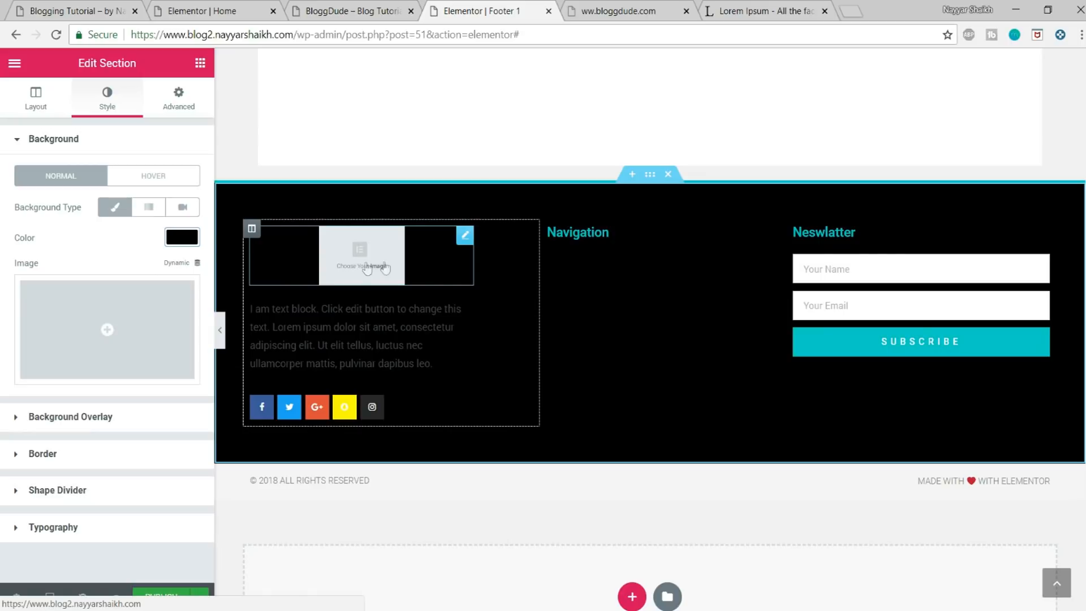
Step: Align the footer's site logo to the left of its column
click(351, 277)
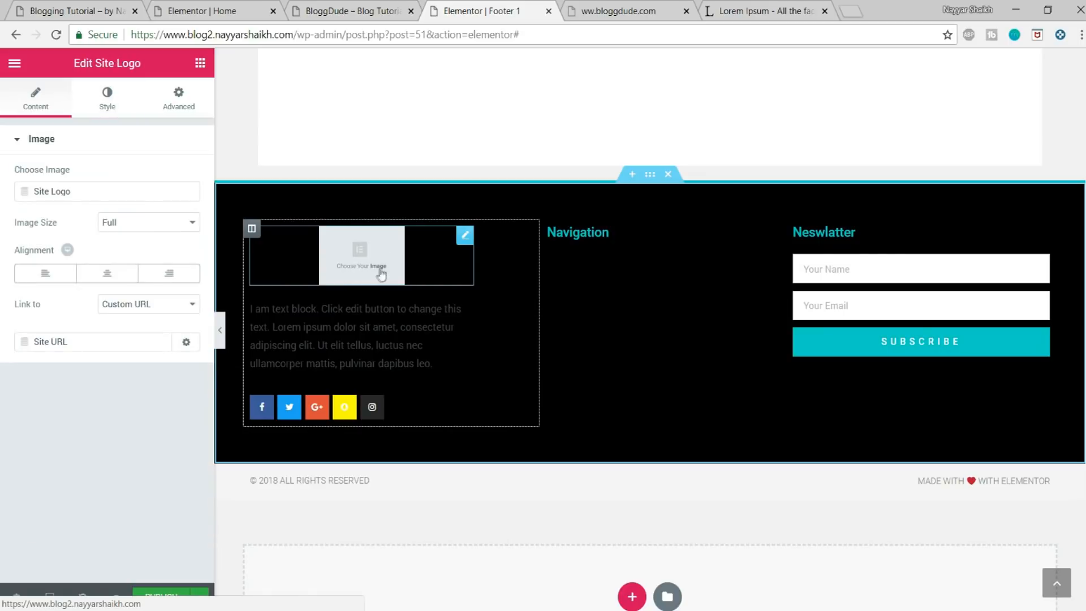
click(41, 274)
scroll(343, 238, down, 2)
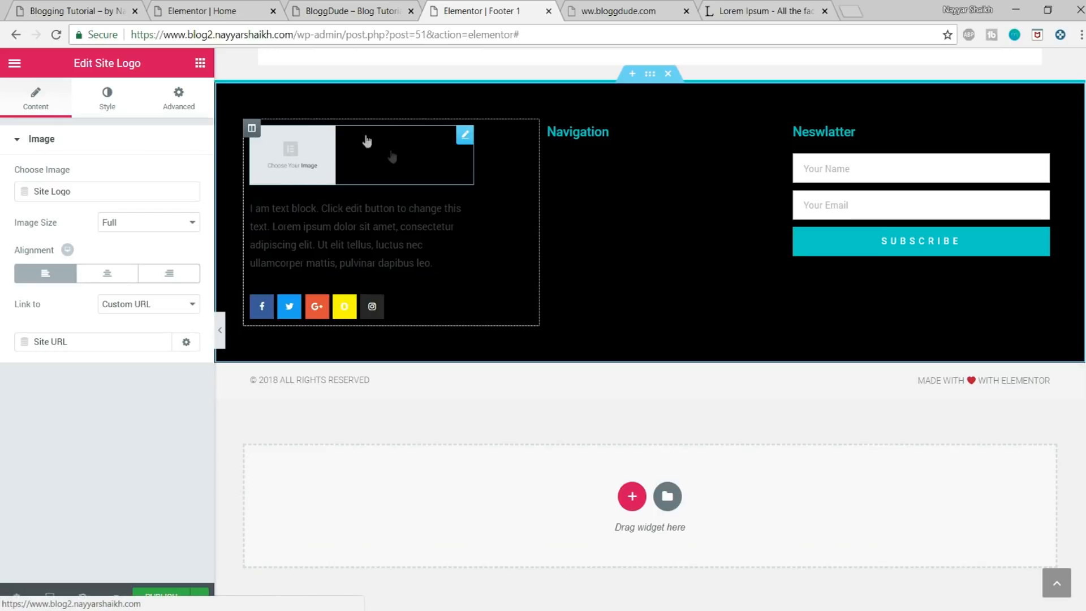
Step: Set the text colour of the footer's text block below the logo to white
click(317, 228)
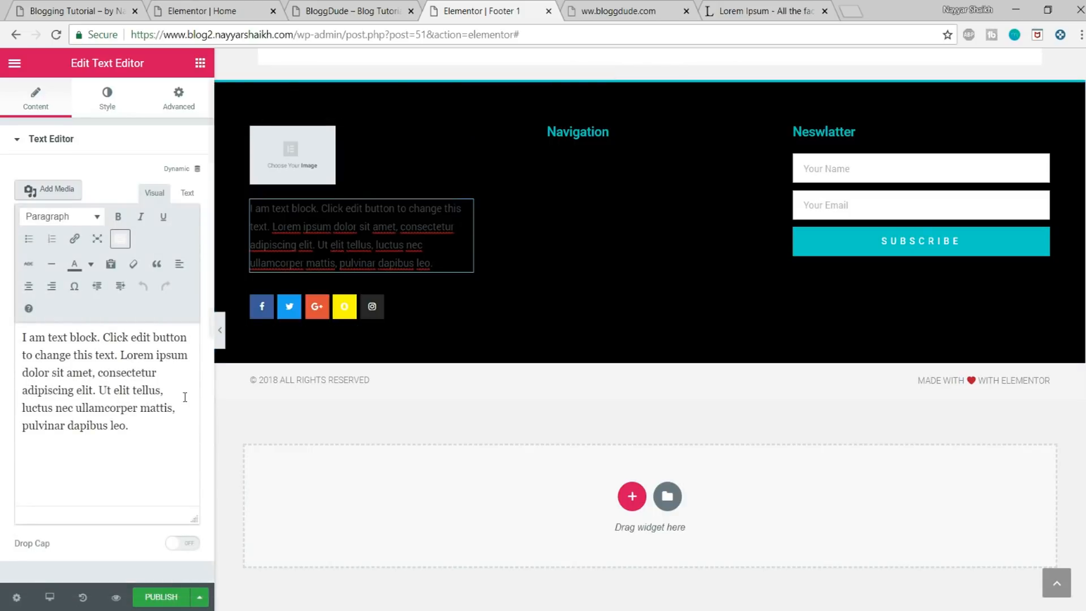
drag(23, 335, 149, 437)
click(149, 437)
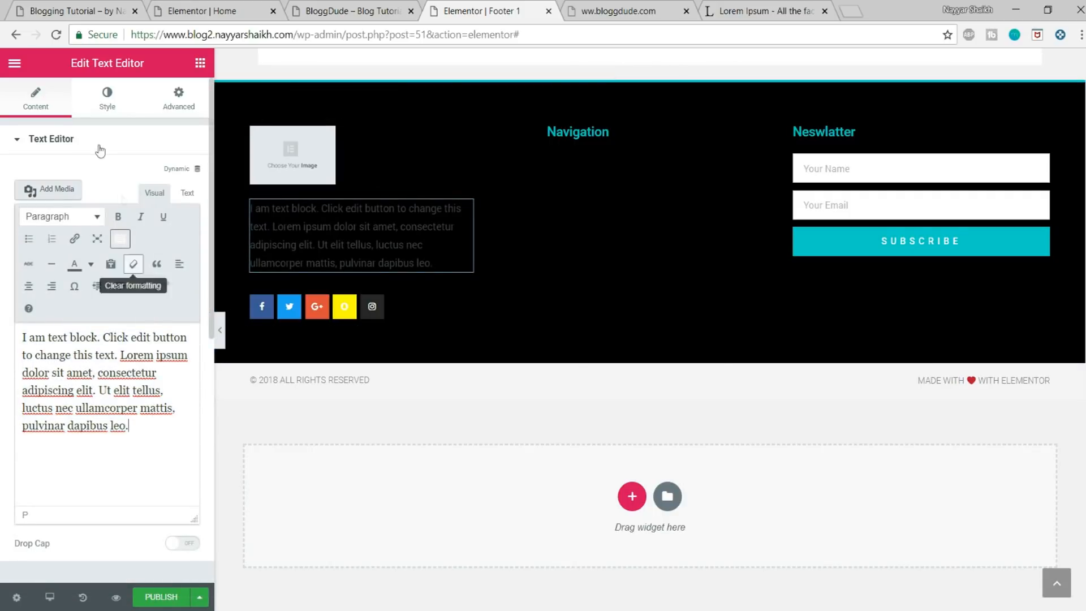
click(97, 113)
click(179, 223)
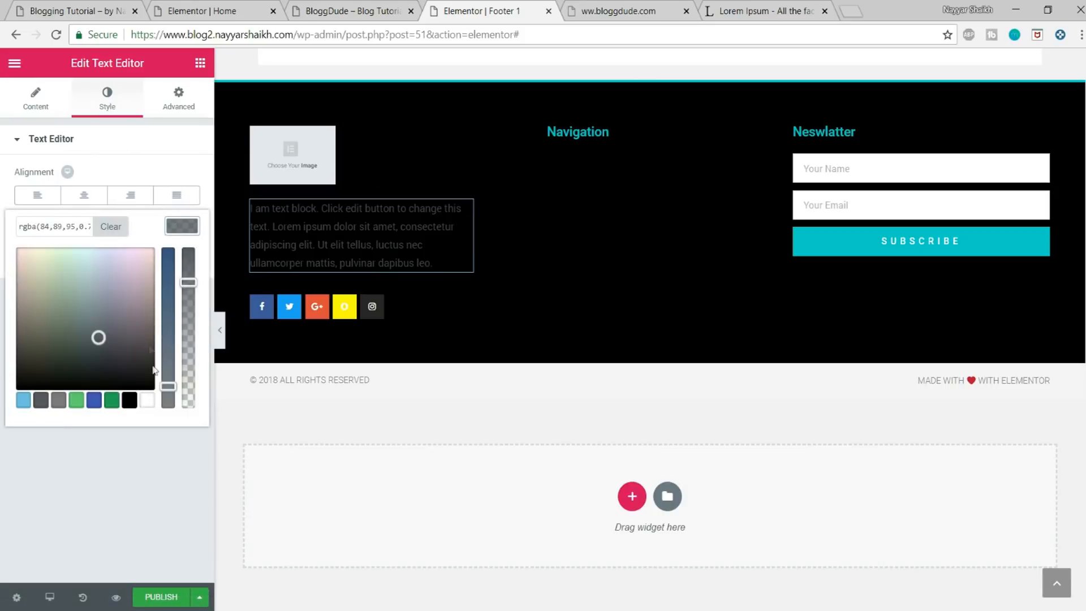
click(147, 400)
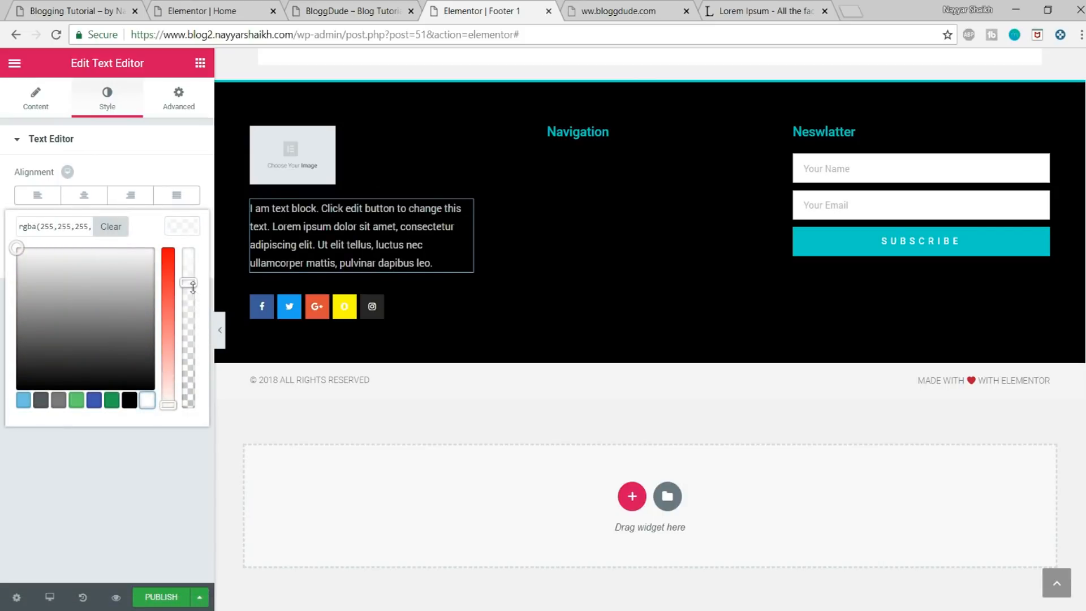
Step: Raise the white text colour of the text block below the logo to full opacity
drag(192, 287, 187, 235)
drag(67, 229, 18, 227)
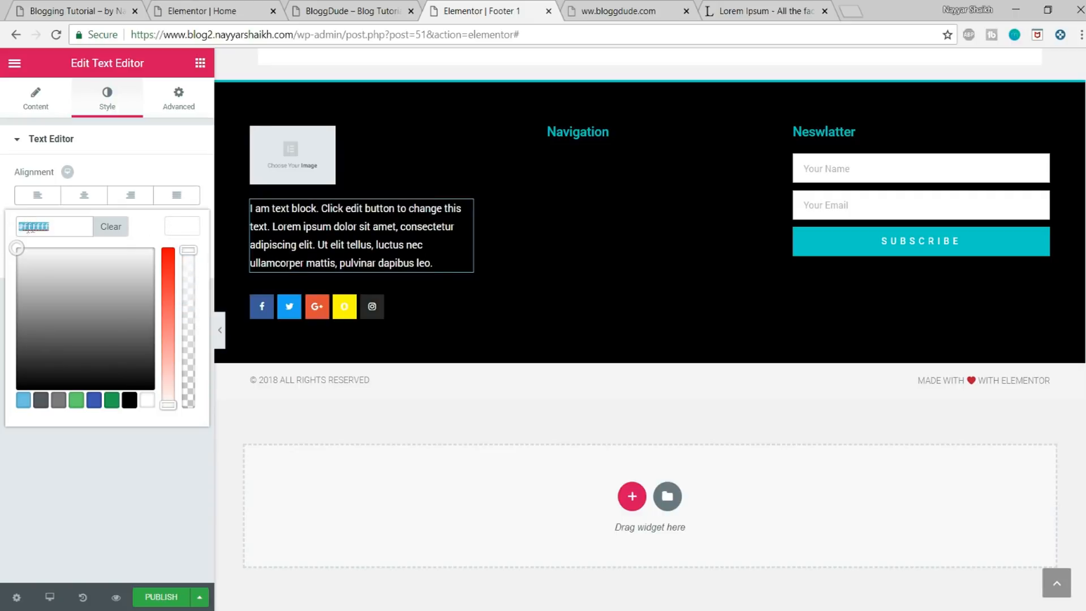
click(55, 227)
click(168, 232)
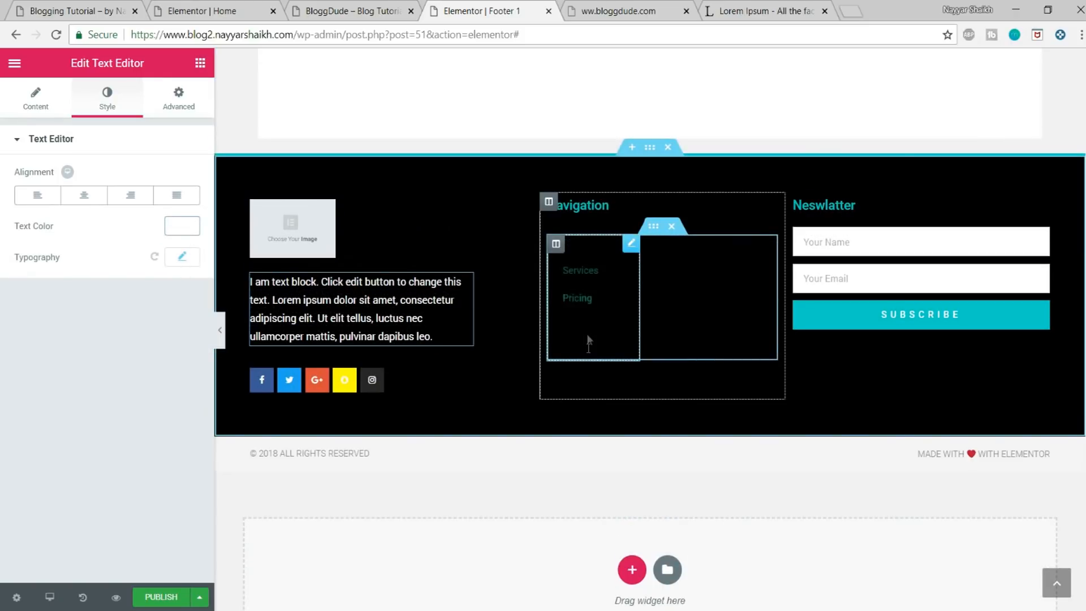
Step: Set the icon colour of the first Navigation link list to fully opaque white (#ffffff)
click(588, 277)
click(101, 112)
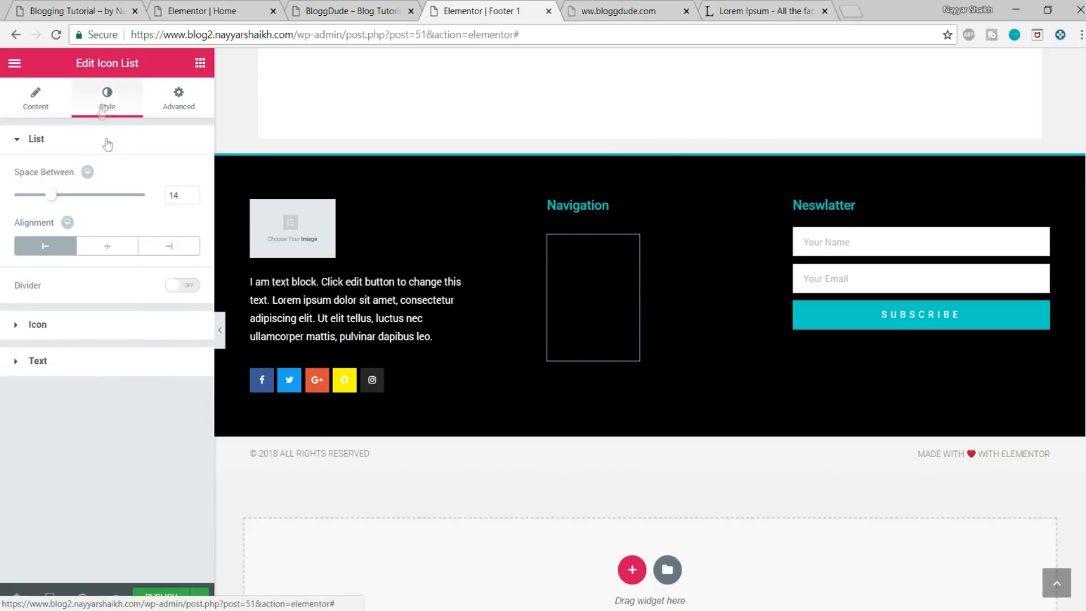
click(125, 333)
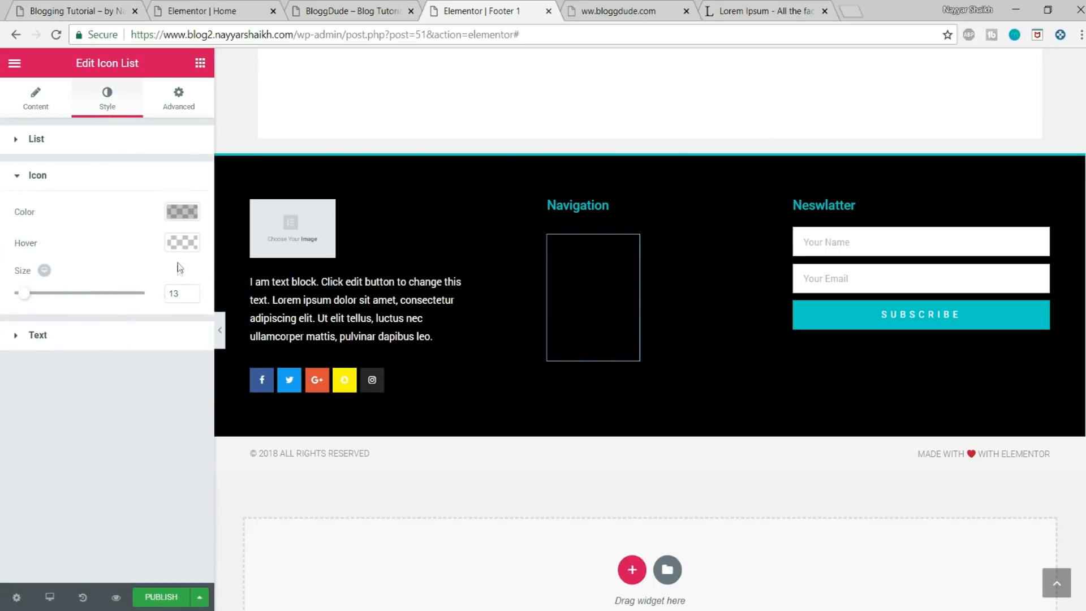
click(179, 213)
click(146, 386)
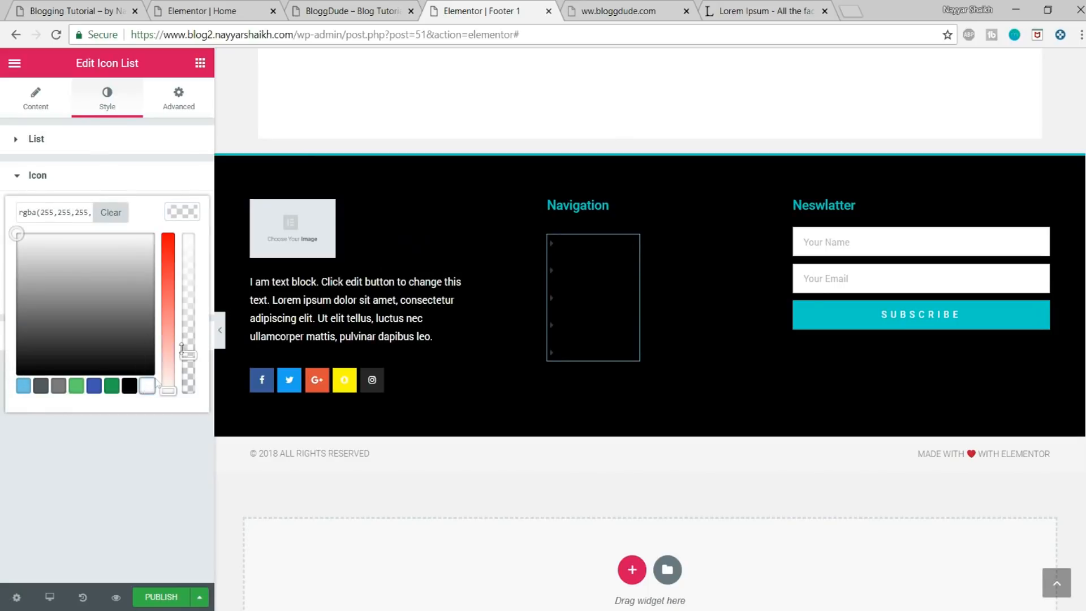
drag(190, 351, 190, 231)
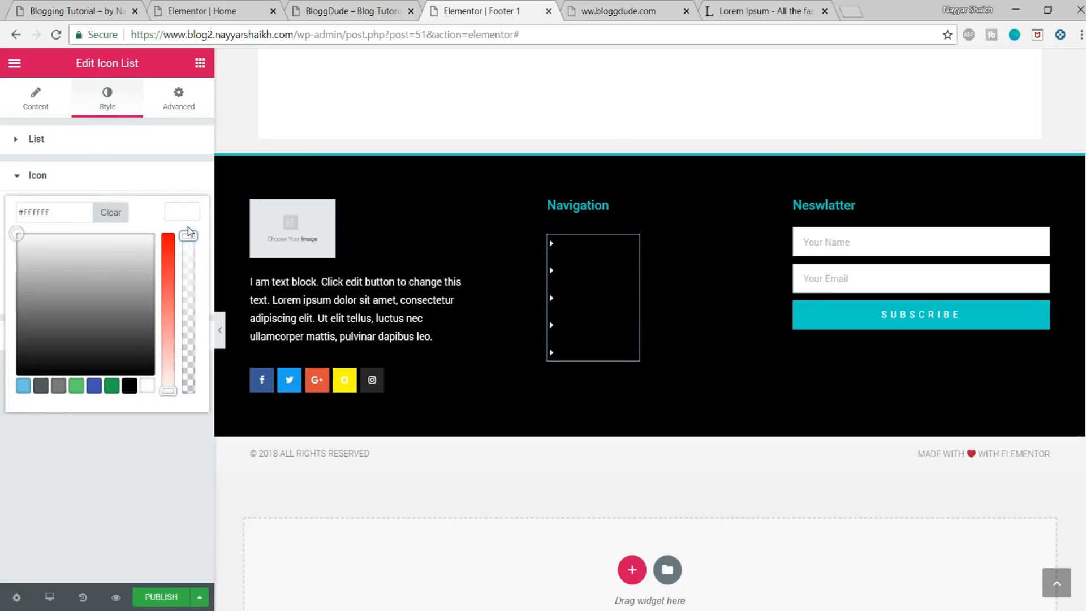
click(189, 214)
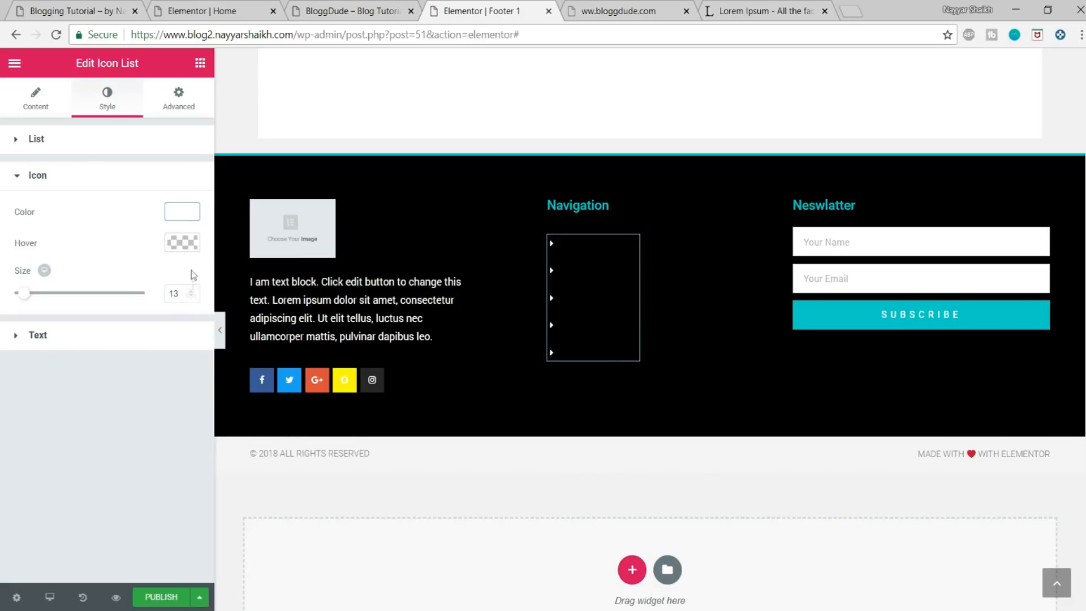
Step: Set the text colour of the first Navigation link list to fully opaque white (#ffffff)
click(175, 342)
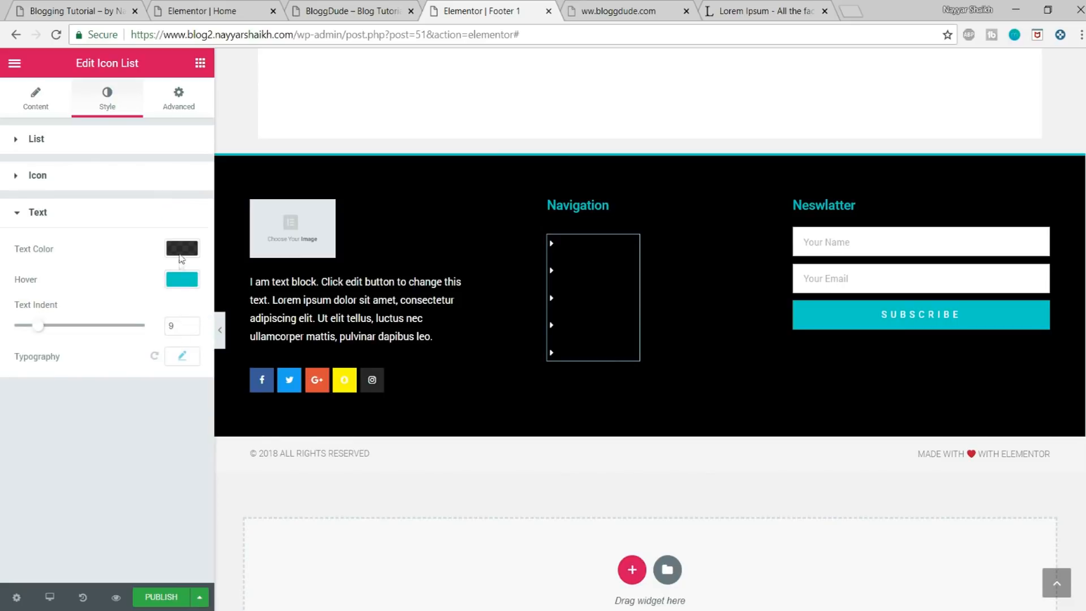
click(181, 250)
click(147, 422)
drag(188, 305, 188, 272)
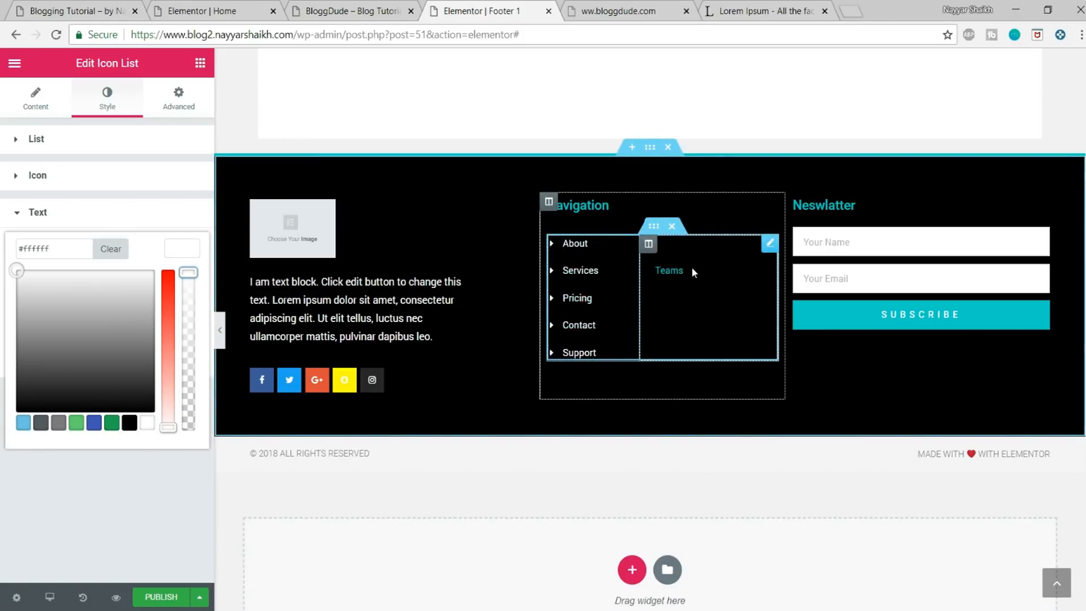
Step: Set the icon colour of the second Navigation link list, the one containing Teams and Education, to white (#ffffff)
click(690, 260)
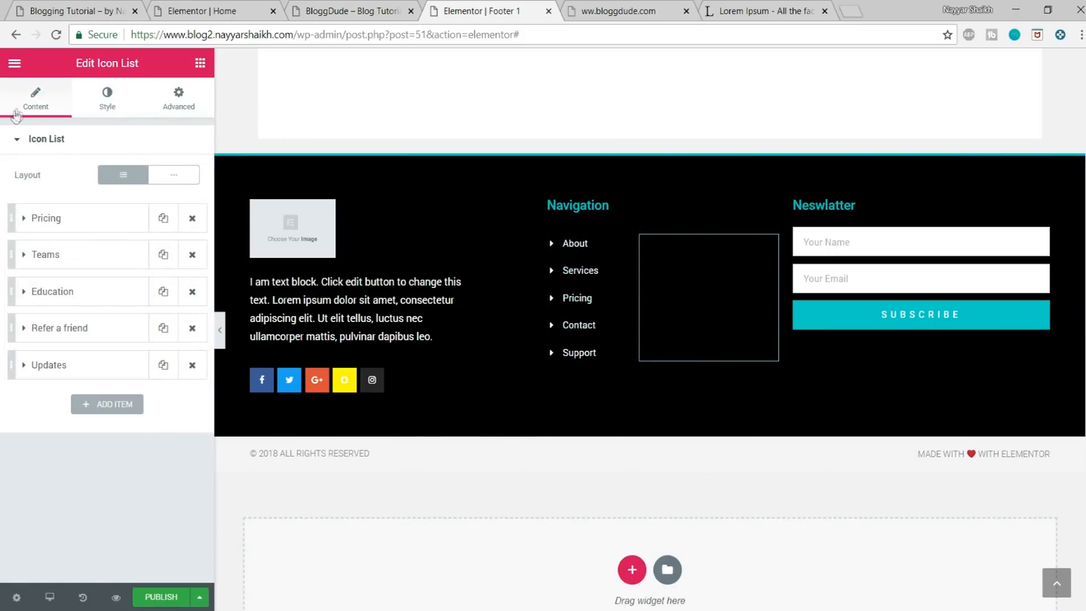
click(107, 97)
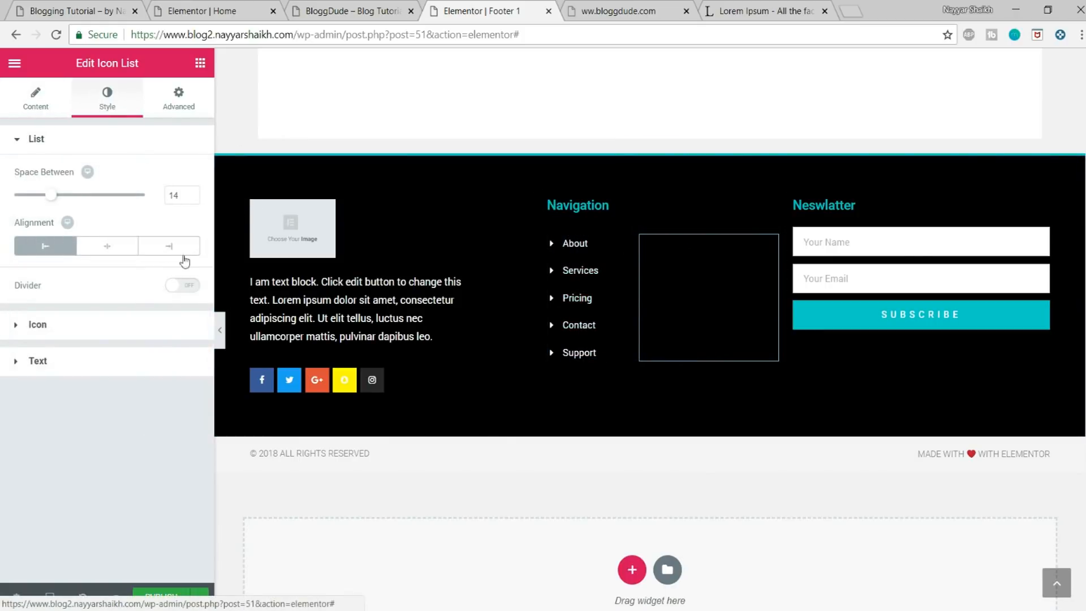
click(121, 326)
click(182, 212)
click(147, 386)
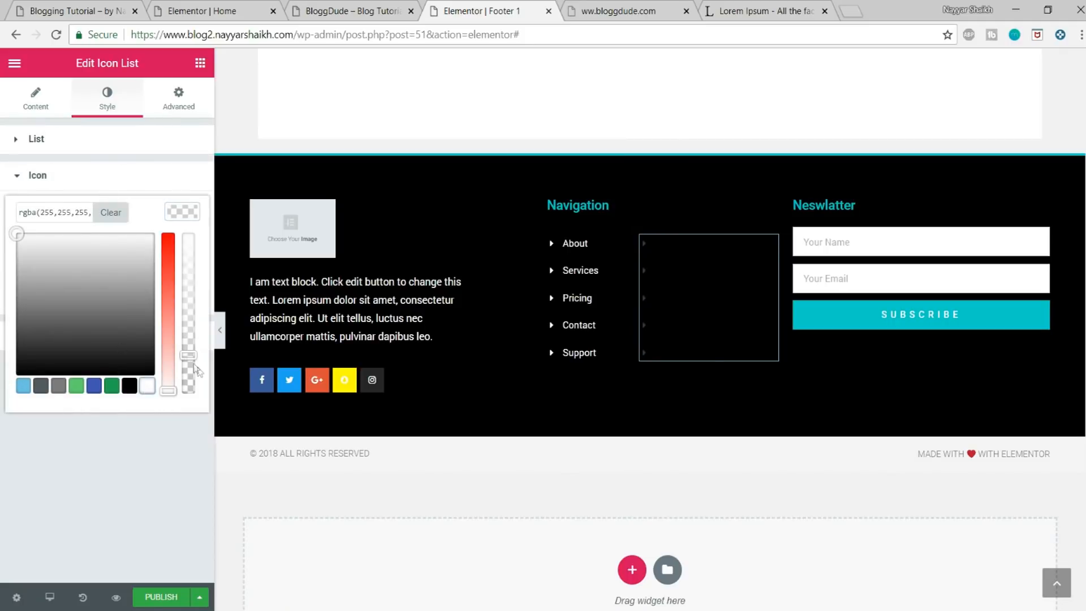
click(184, 210)
Step: Set the text colour of the second Navigation link list to fully opaque white
click(101, 340)
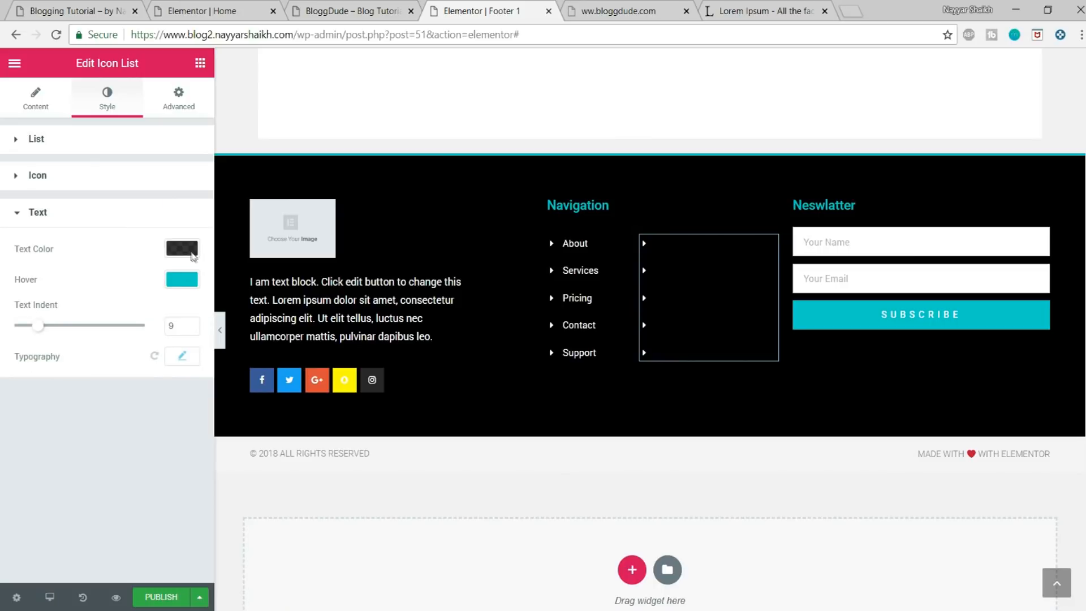
click(182, 249)
click(147, 423)
click(194, 277)
click(199, 226)
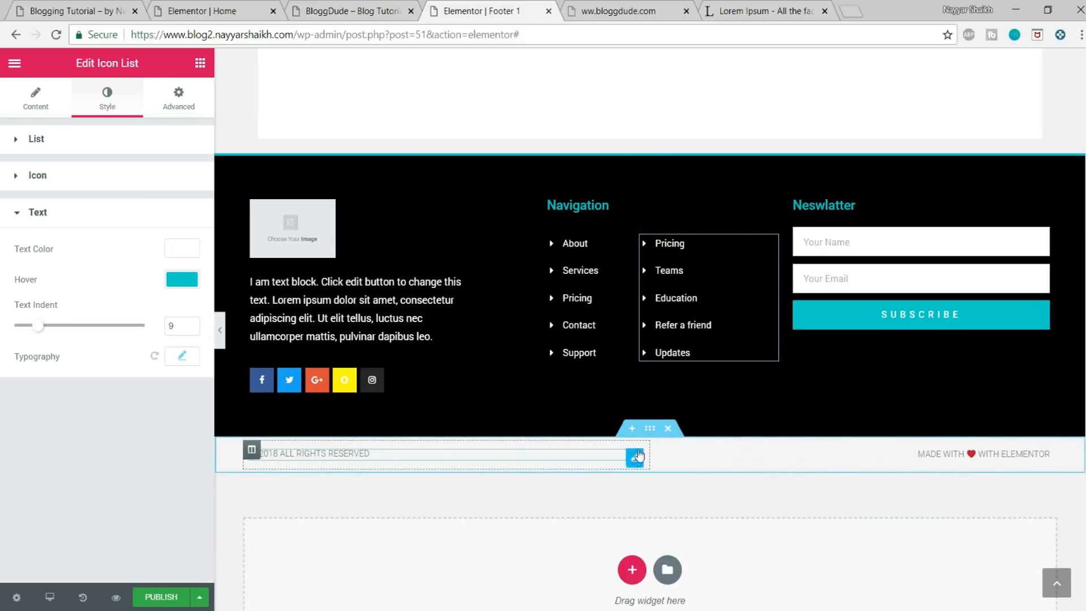
Step: Set the background of the copyright section beneath the main footer to solid black (#000000)
click(650, 431)
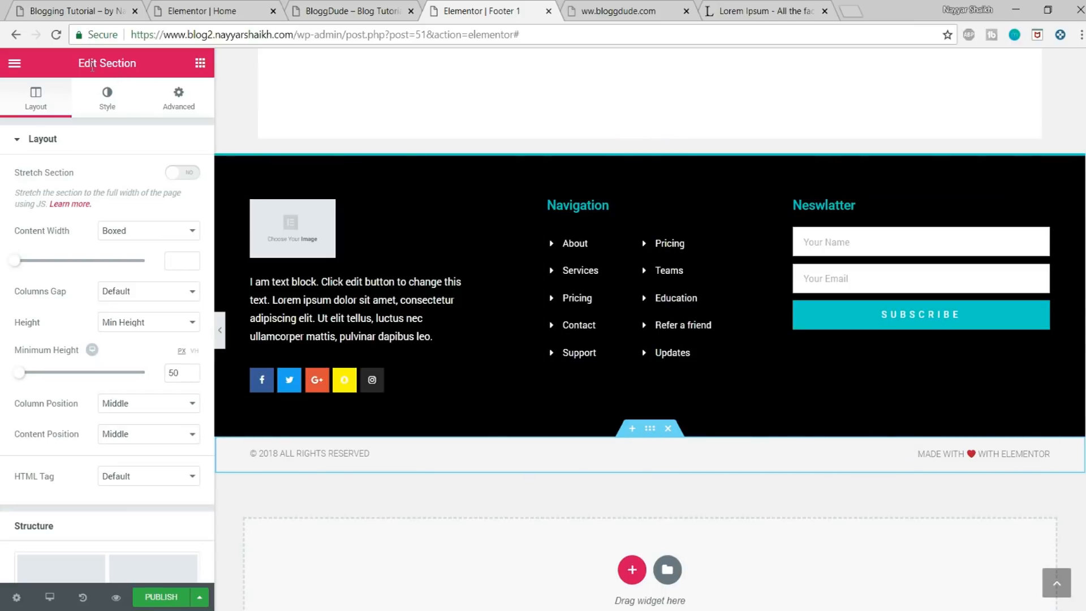
click(107, 102)
click(116, 210)
click(116, 210)
click(172, 238)
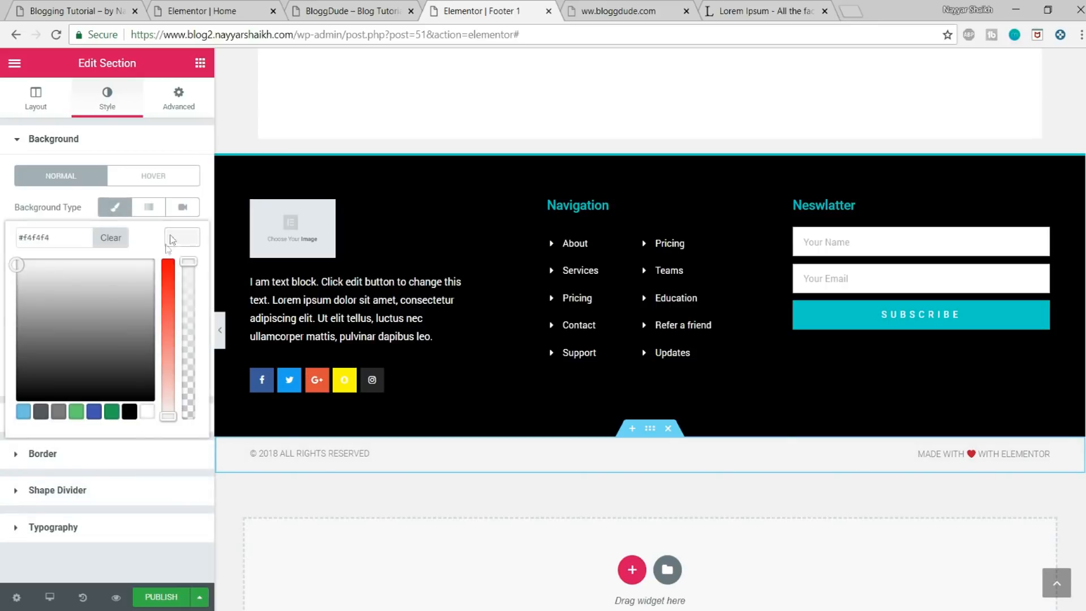
click(129, 412)
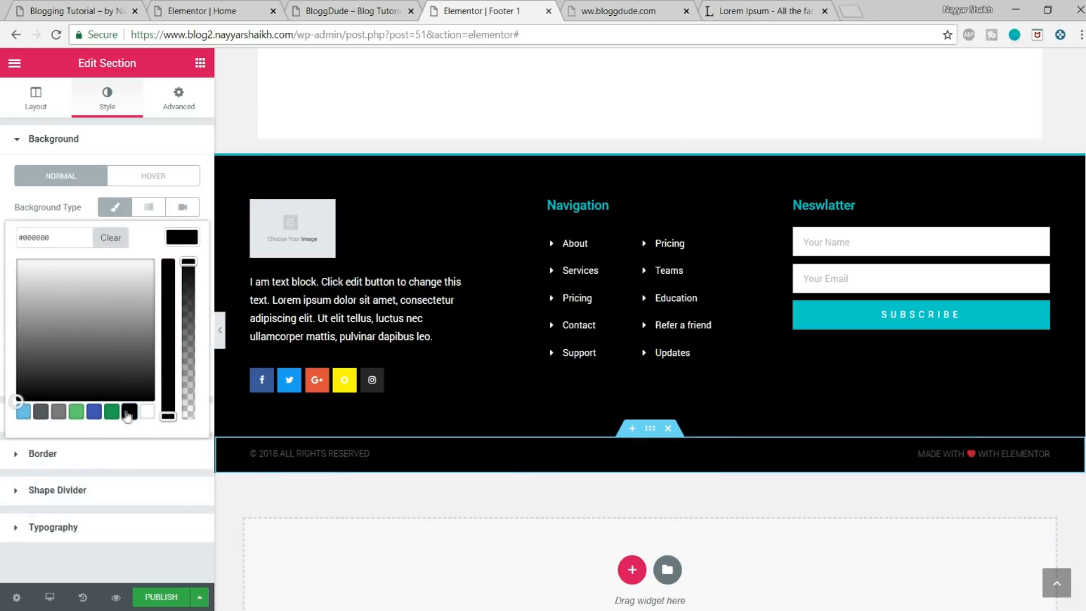
click(168, 237)
Step: Set the "© 2018 All rights reserved" heading's text colour to white (#ffffff) and highlight the year in its title
click(311, 452)
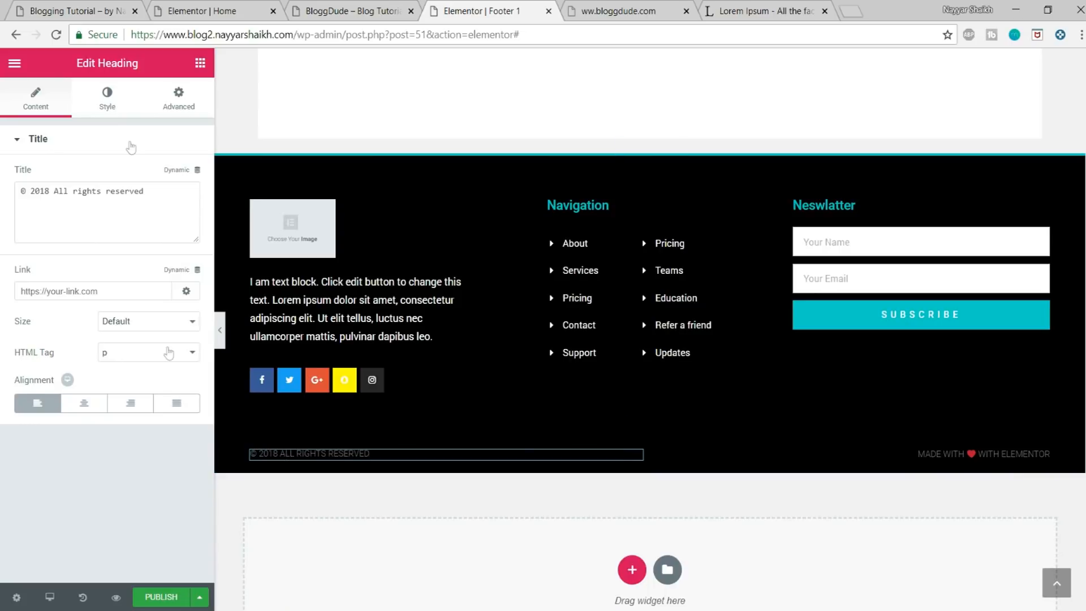
click(110, 101)
click(182, 174)
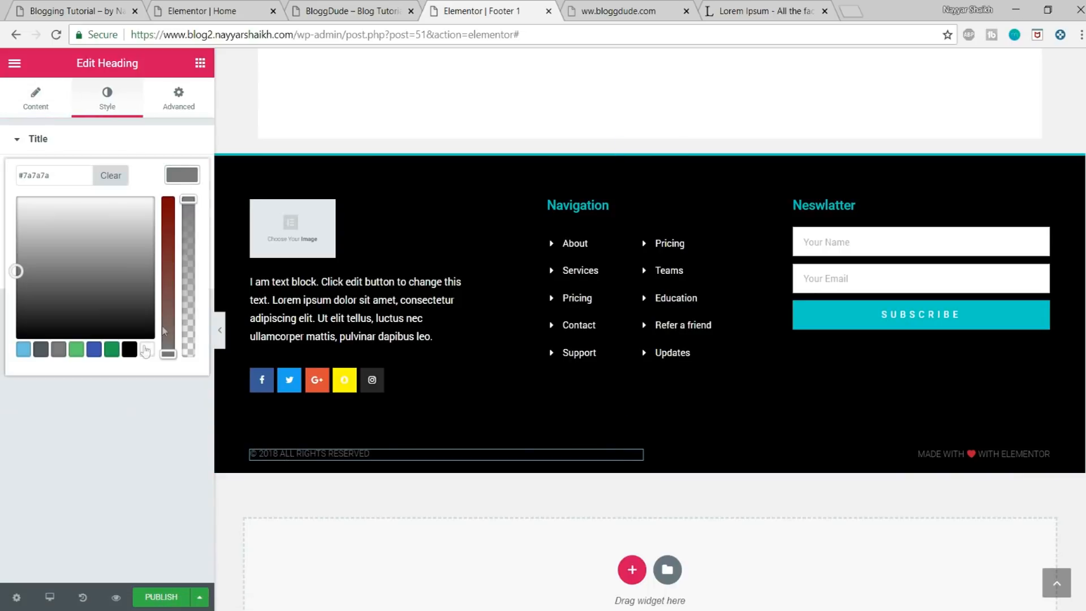
click(147, 349)
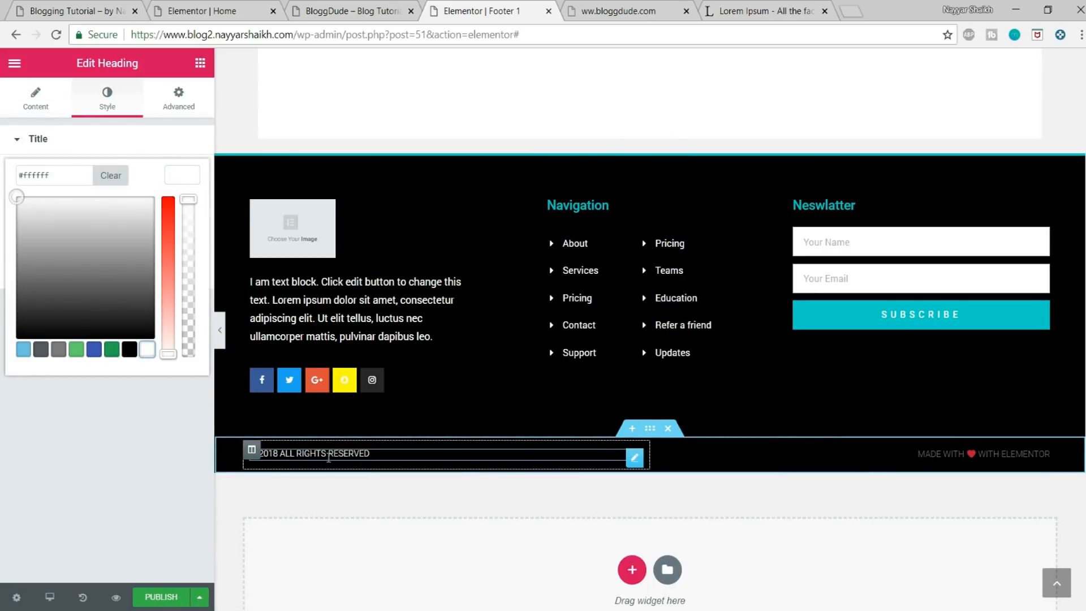
click(40, 95)
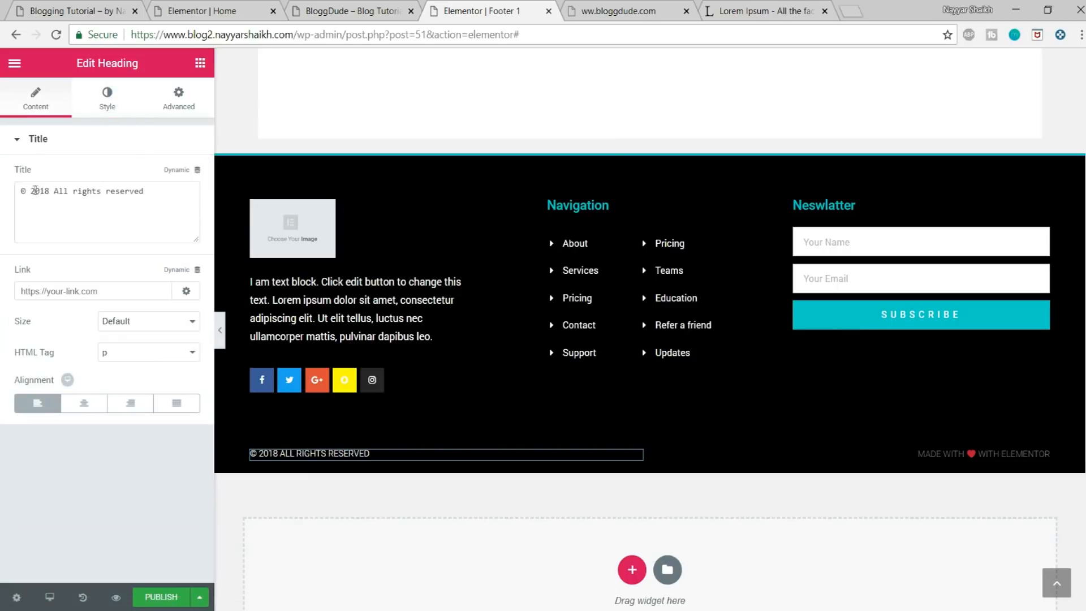
drag(33, 195, 37, 195)
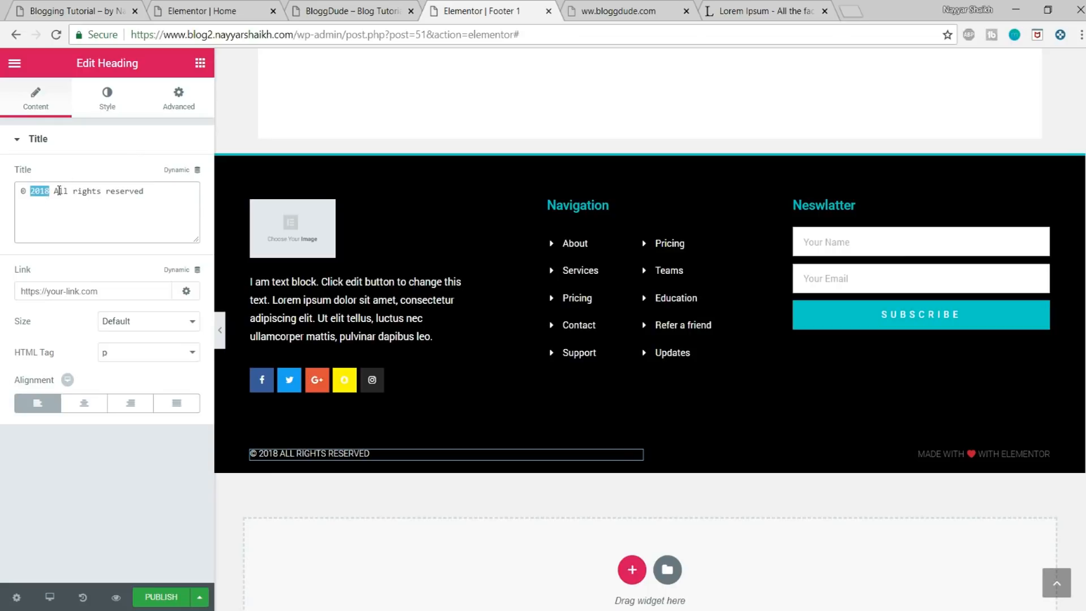
Step: Set the text colour of the "Made with ♥ with Elementor" heading to white (#ffffff)
click(971, 456)
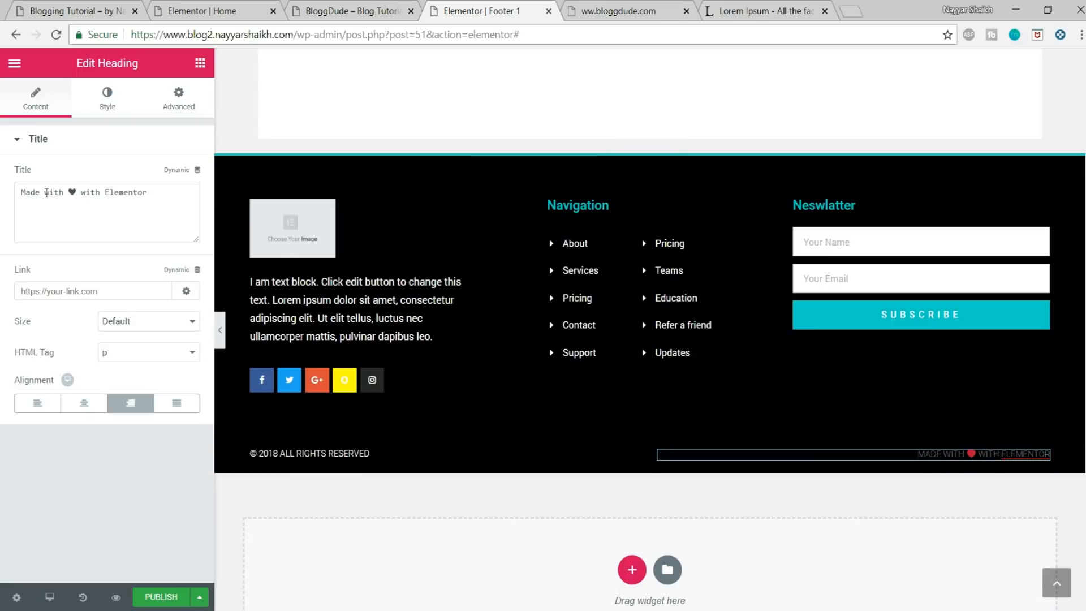
double_click(107, 190)
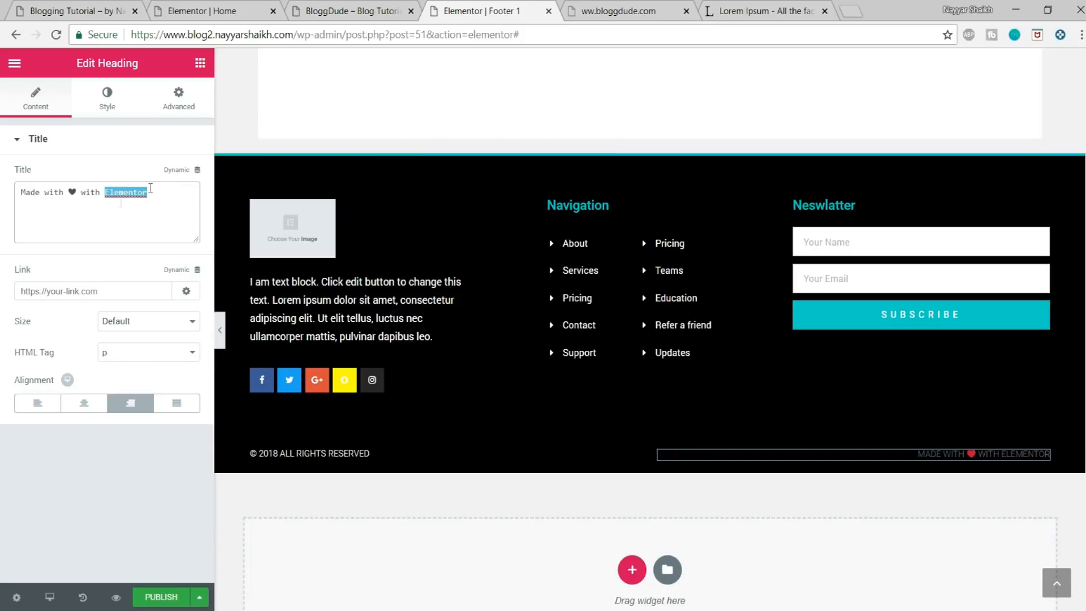
click(108, 98)
click(181, 175)
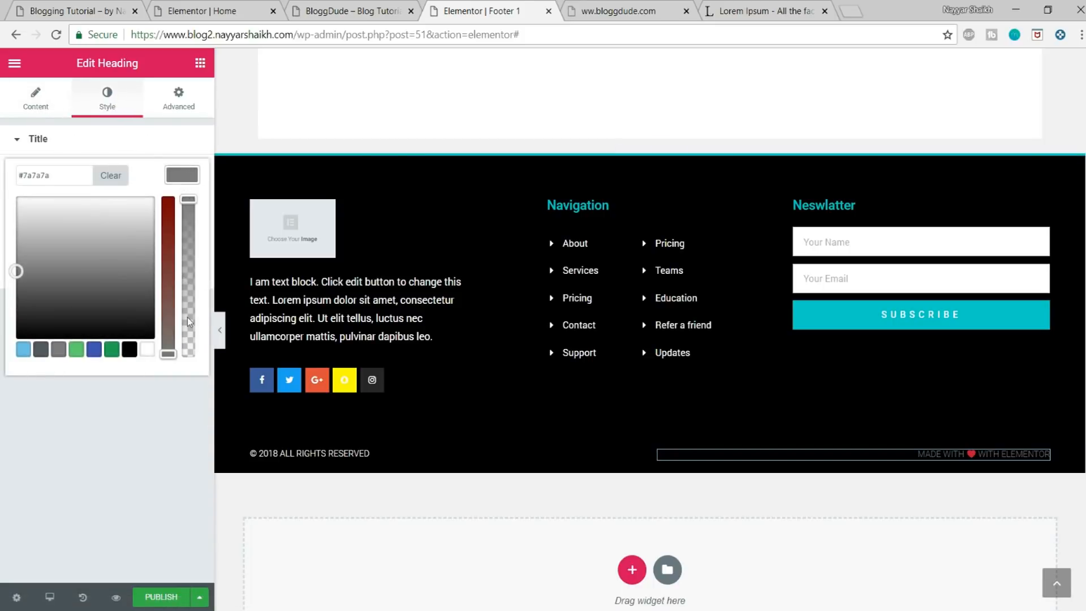
click(147, 348)
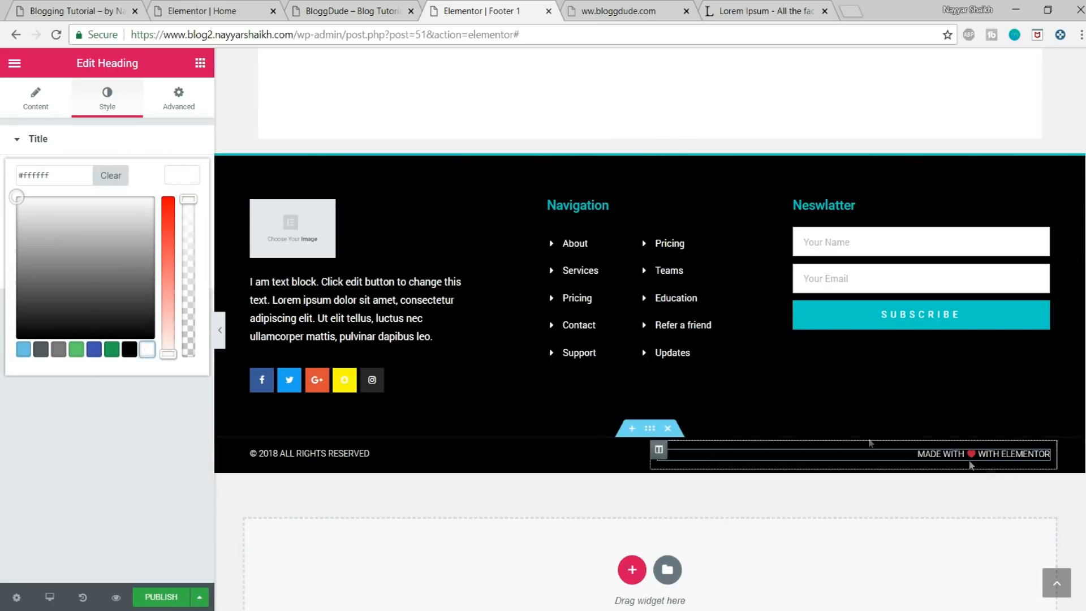
Step: Compare with the demo site's footer, then give the copyright section a solid border with top width 2 and the other sides 0
click(72, 11)
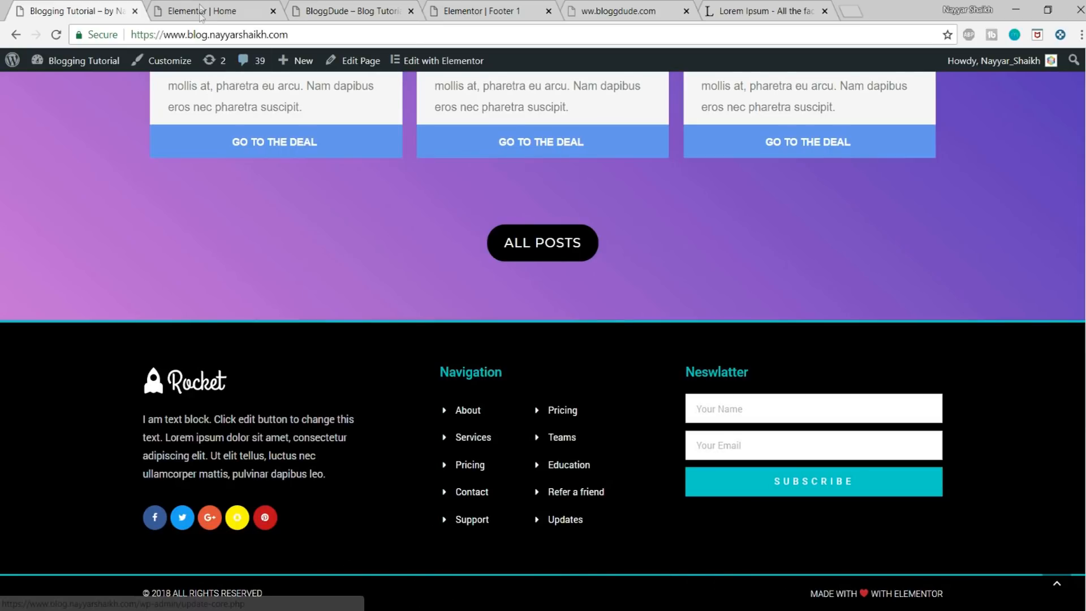
click(197, 11)
click(357, 11)
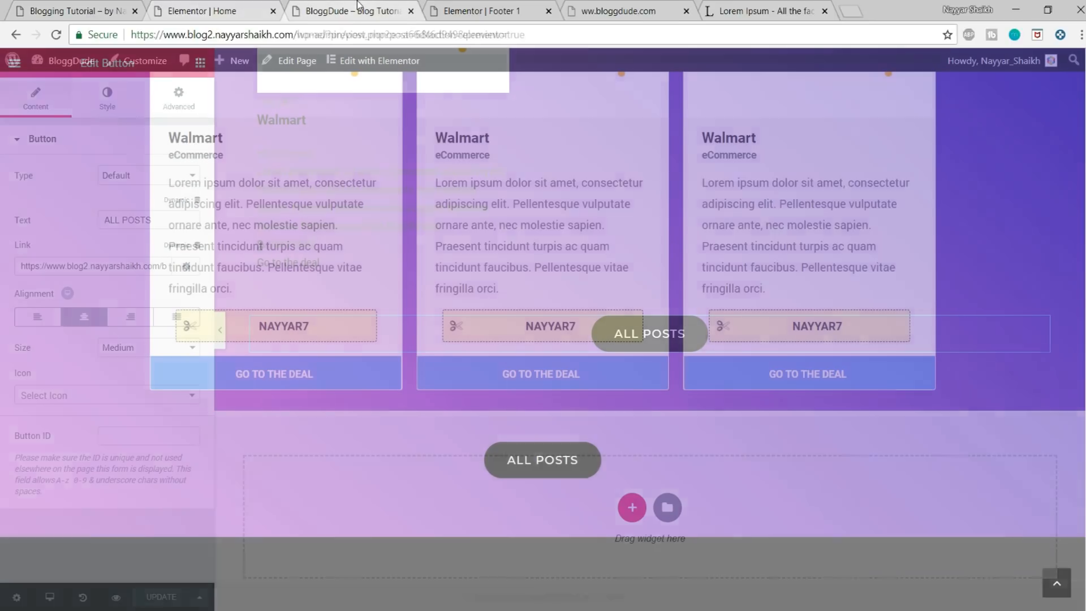
click(466, 11)
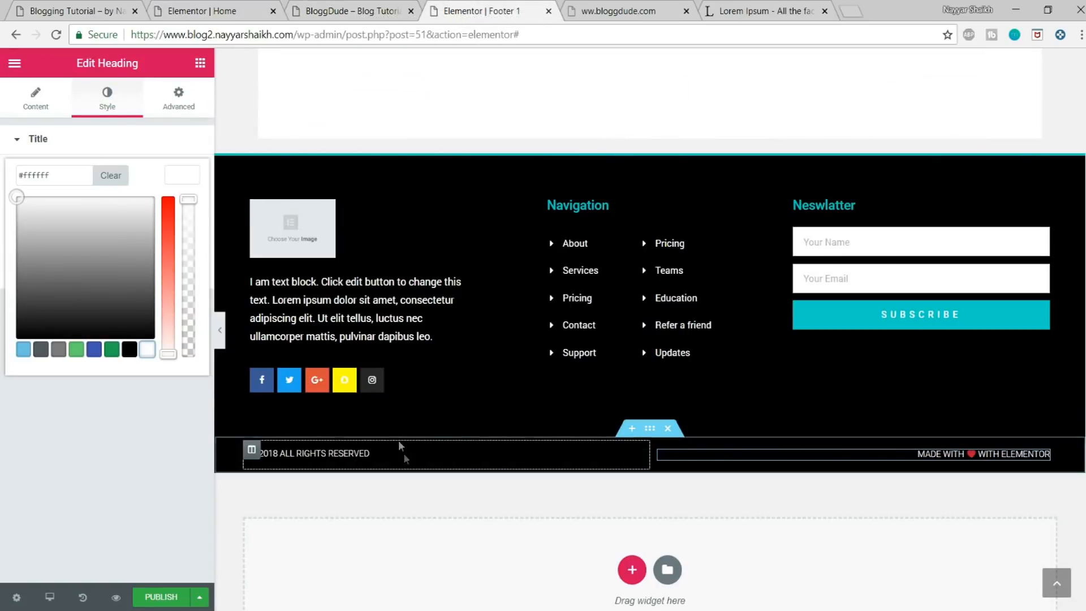
click(655, 433)
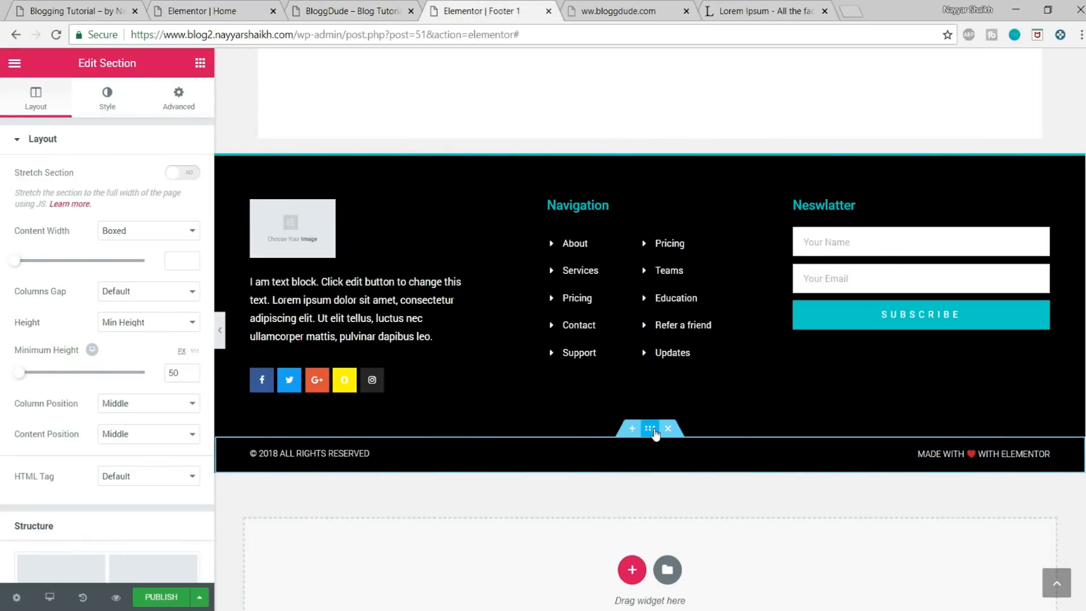
click(110, 109)
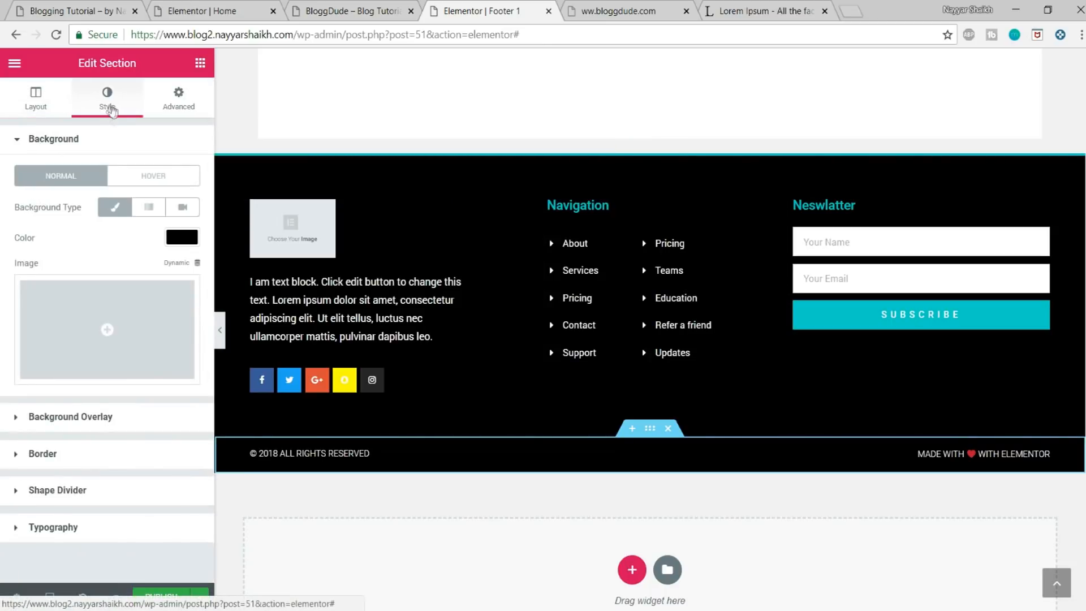
click(102, 453)
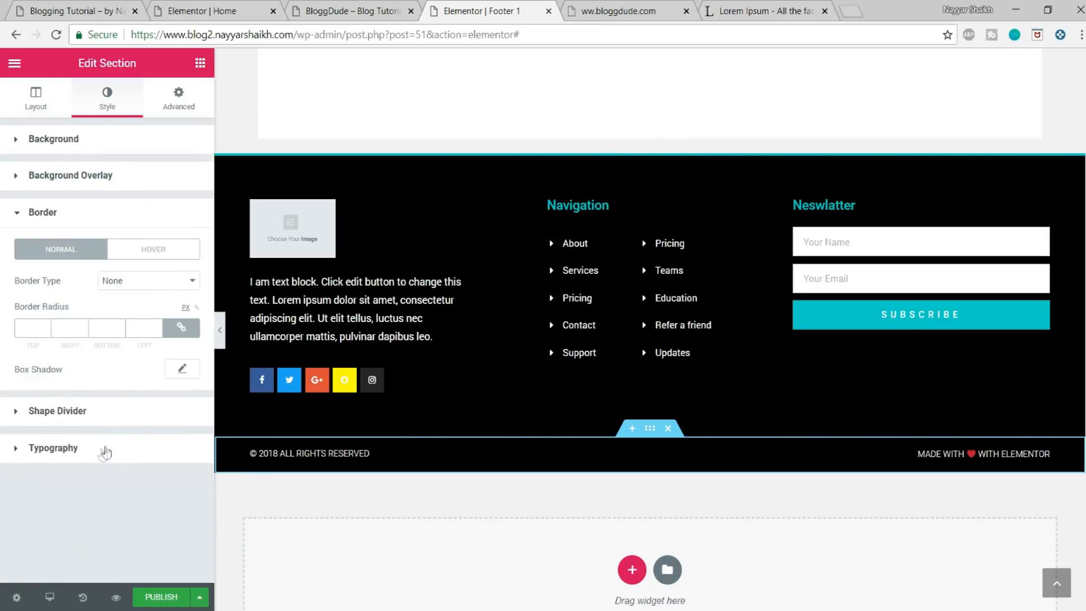
click(182, 328)
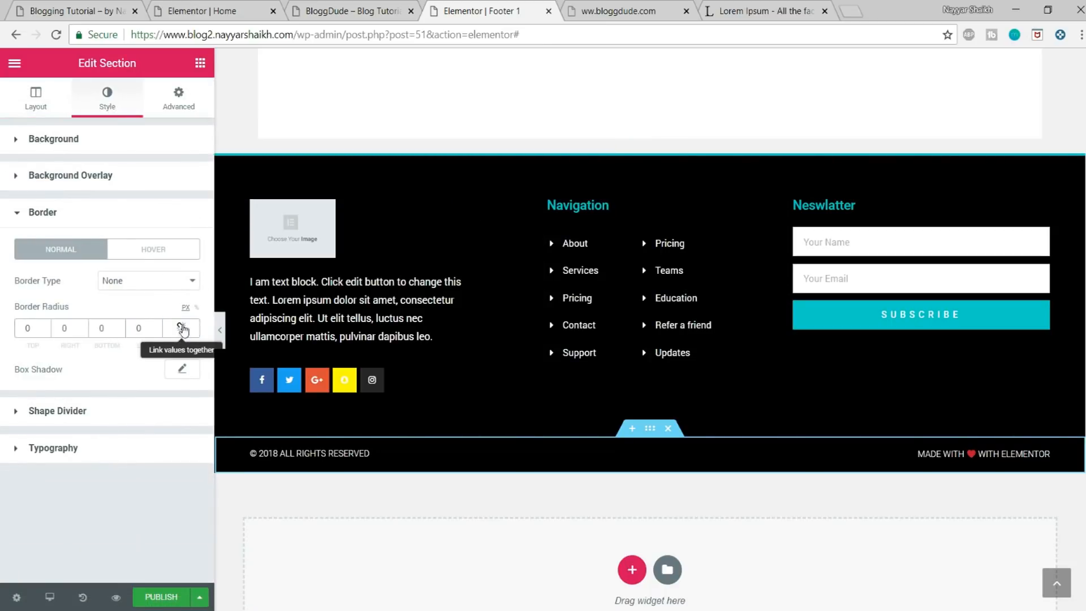
click(142, 280)
click(131, 310)
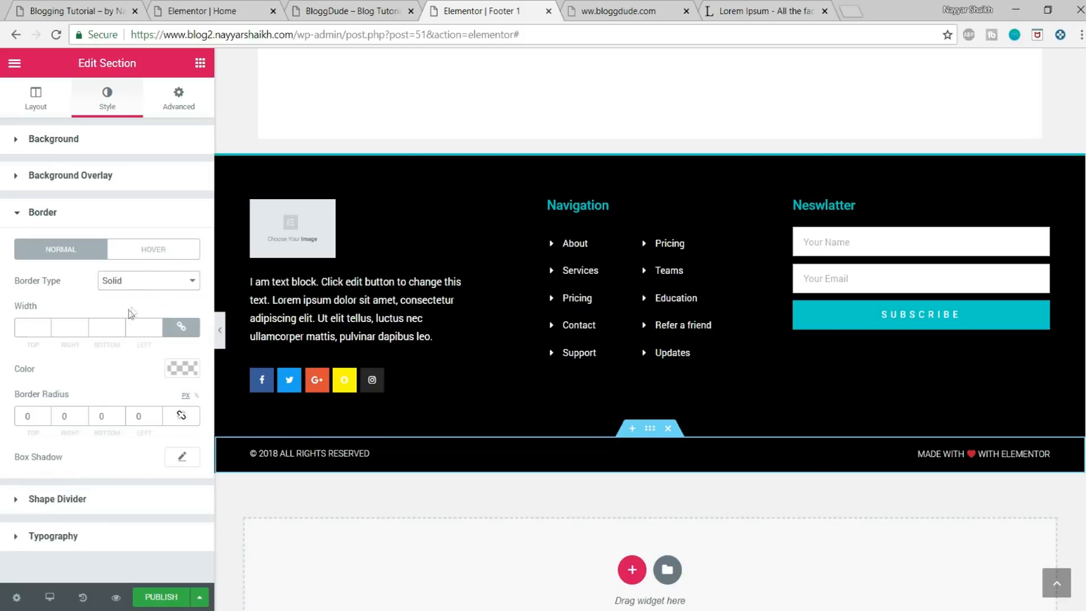
click(191, 329)
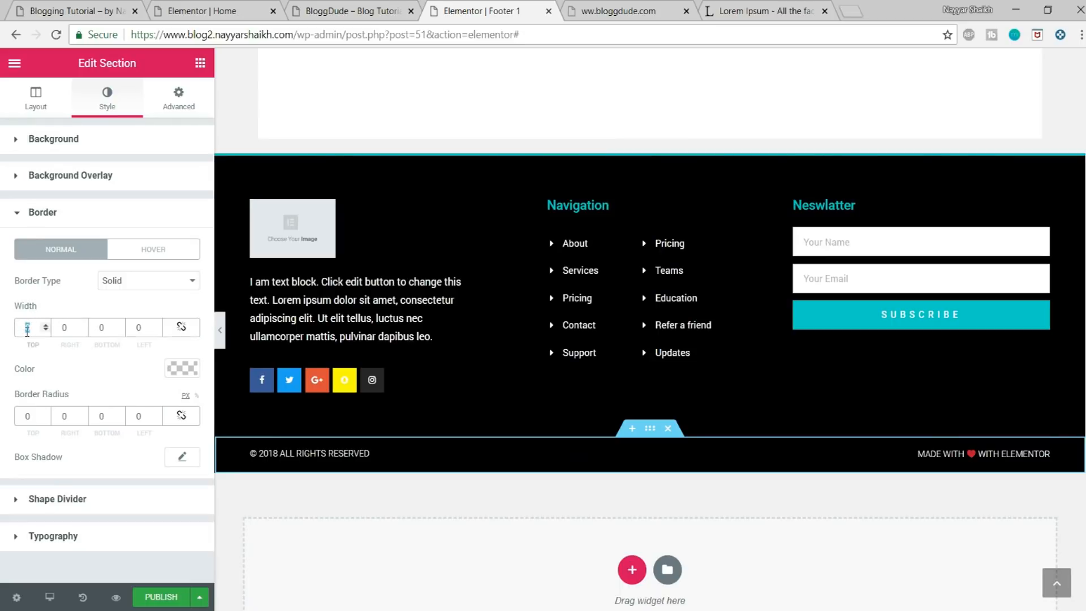
text(2)
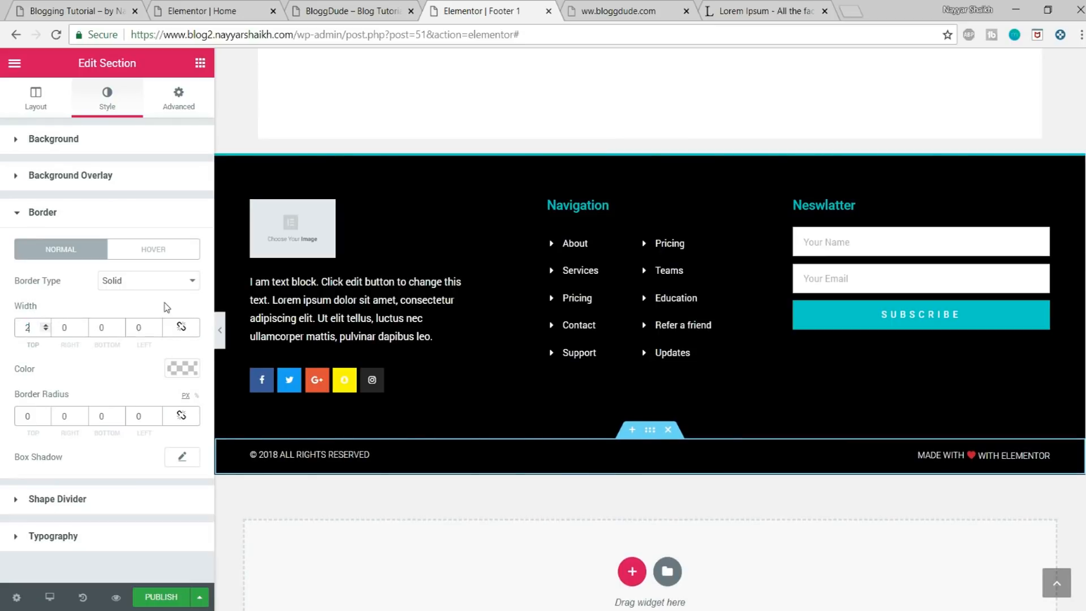
Step: Set the copyright section's border colour to a light turquoise (#76f7f3) similar to the newsletter's subscribe button
click(182, 369)
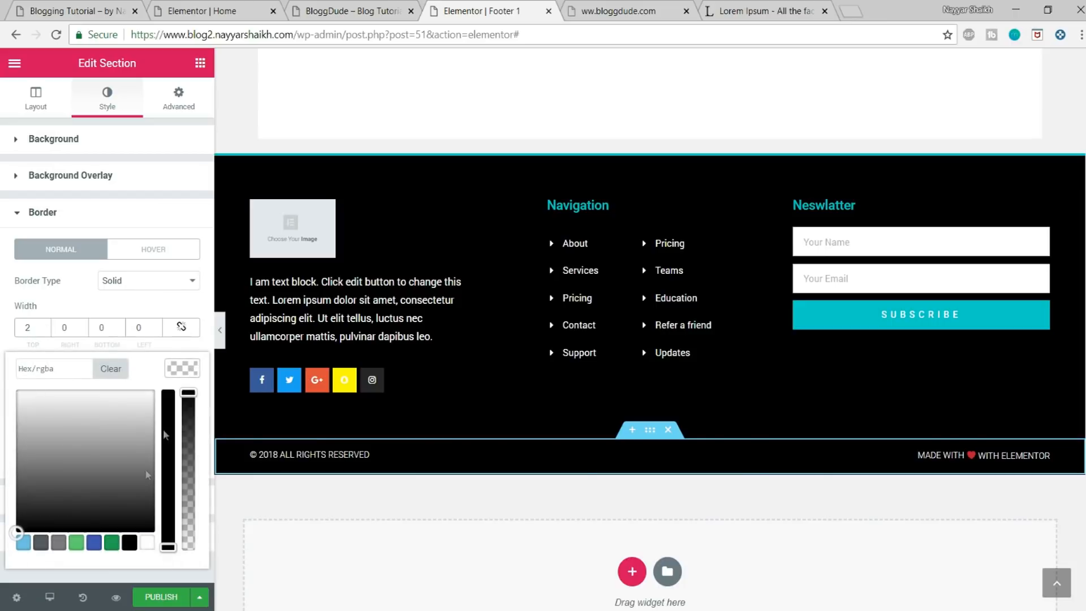
click(24, 543)
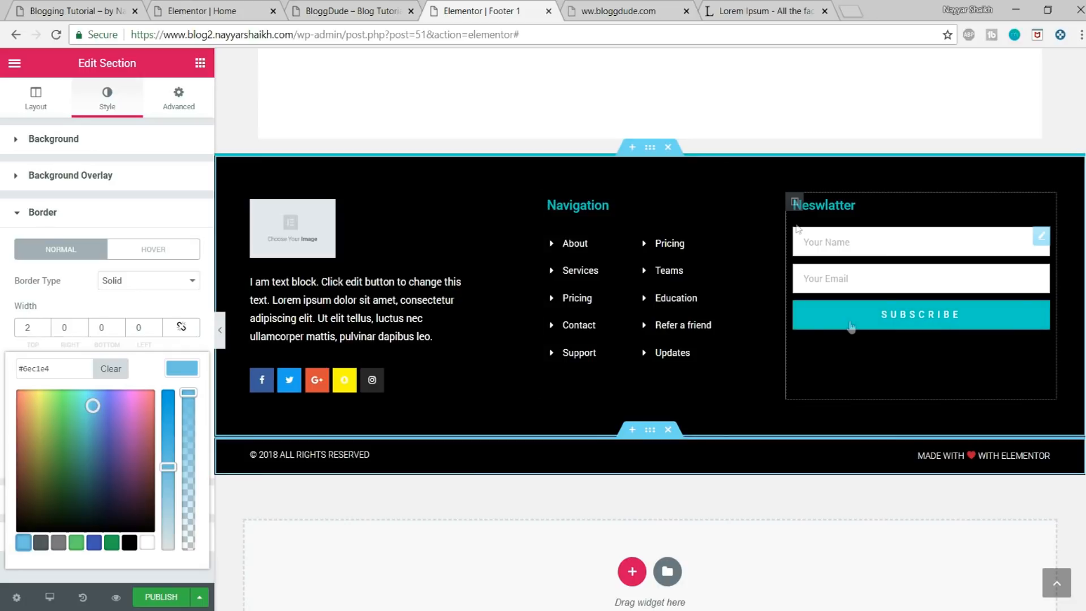
drag(92, 405, 74, 373)
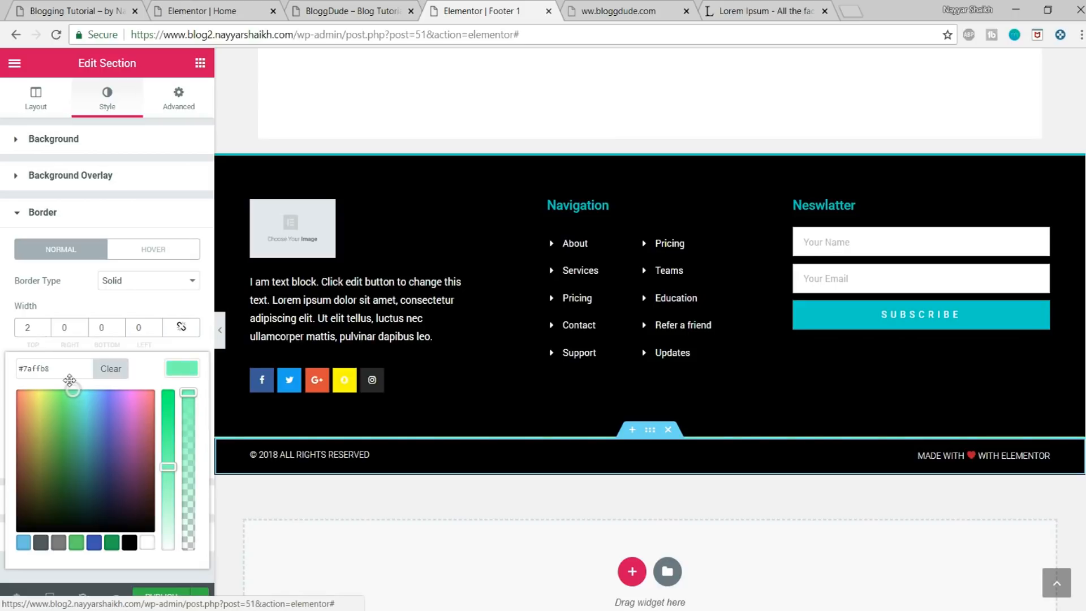
drag(66, 386, 82, 394)
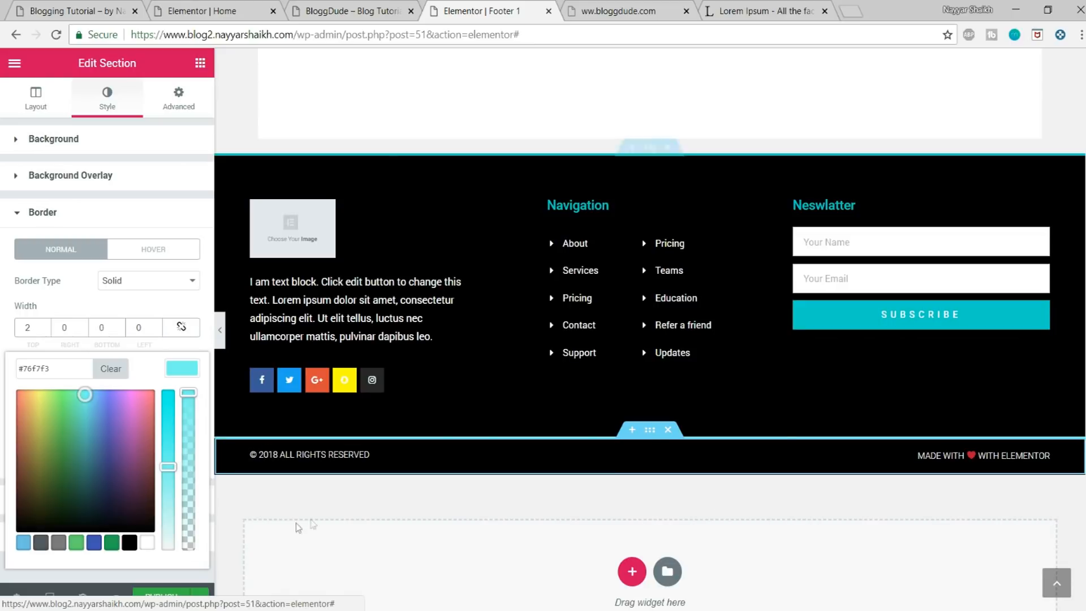
Step: Publish the Footer 1 template with a display condition that includes the Entire Site
click(162, 596)
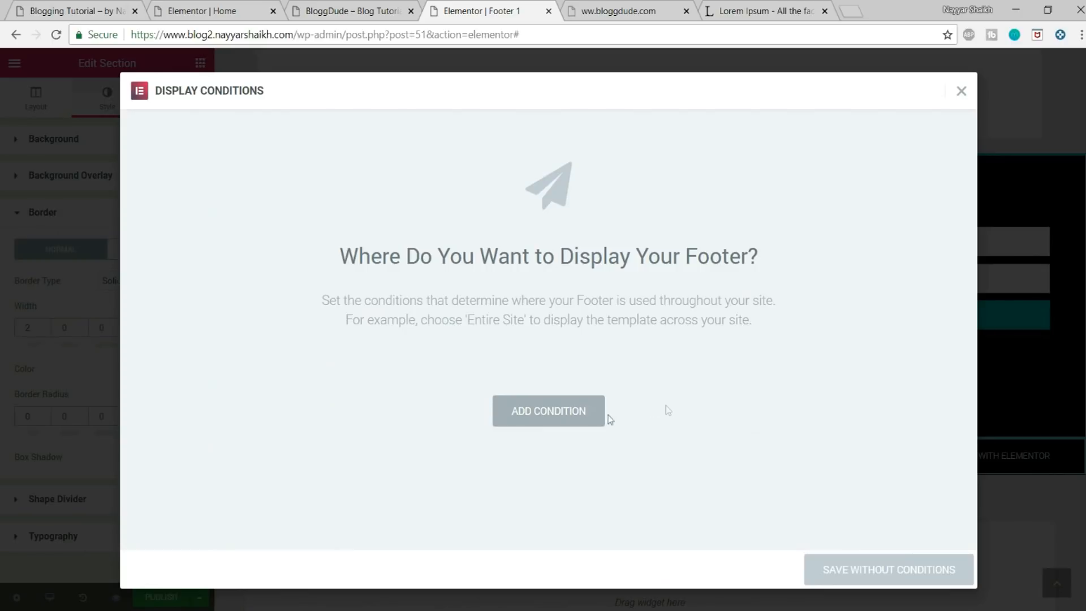
click(557, 416)
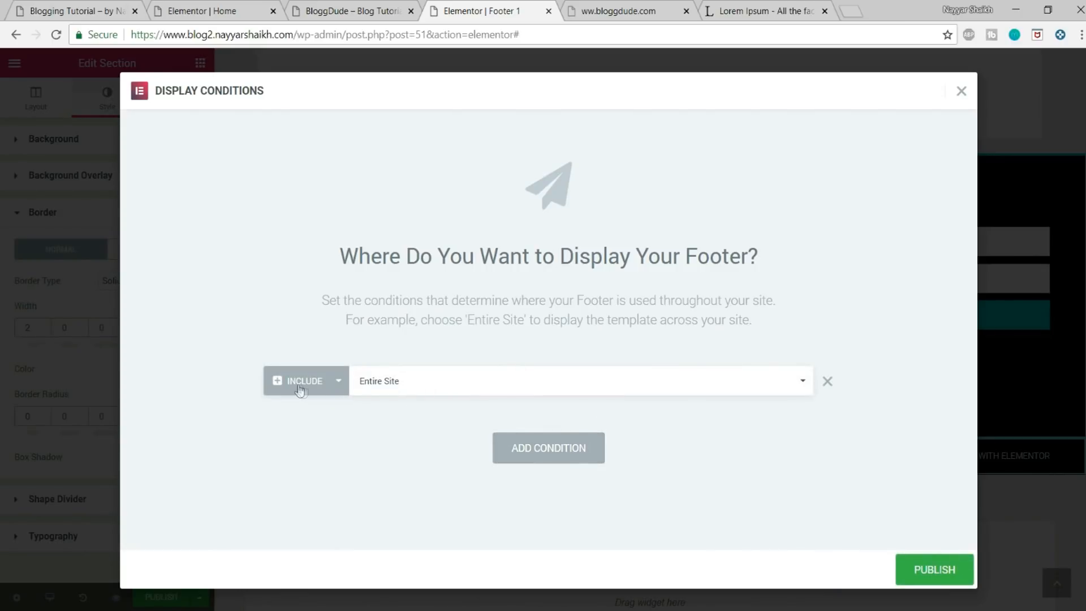
click(436, 387)
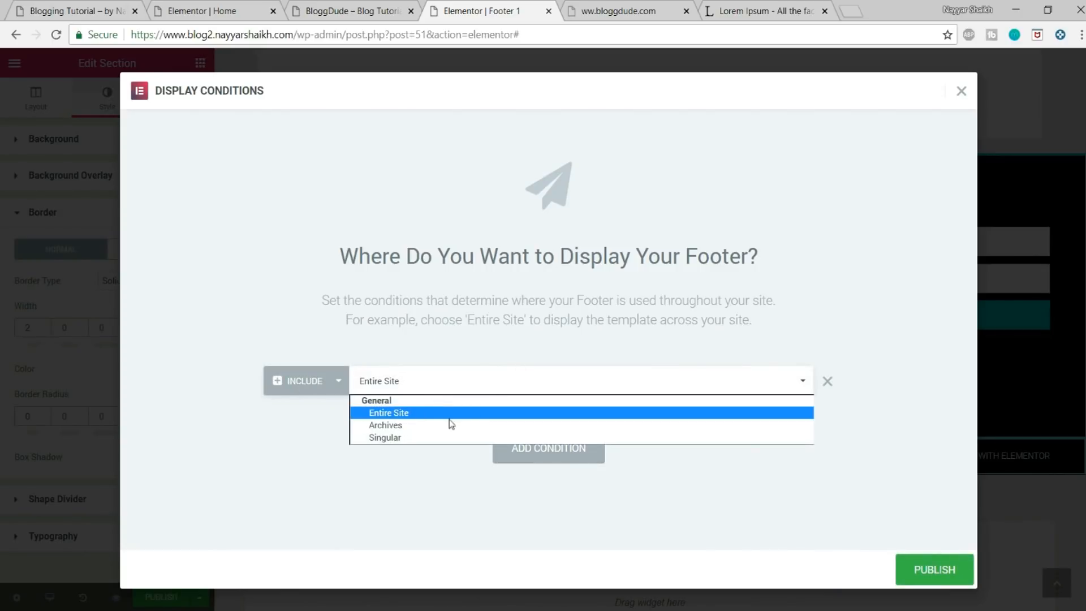
click(410, 413)
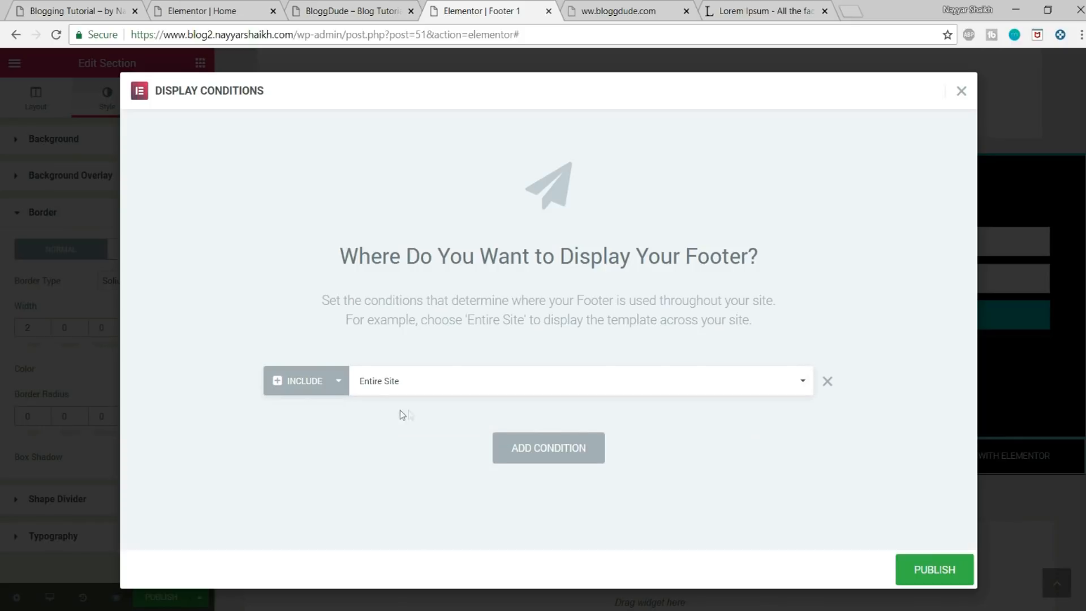
click(407, 382)
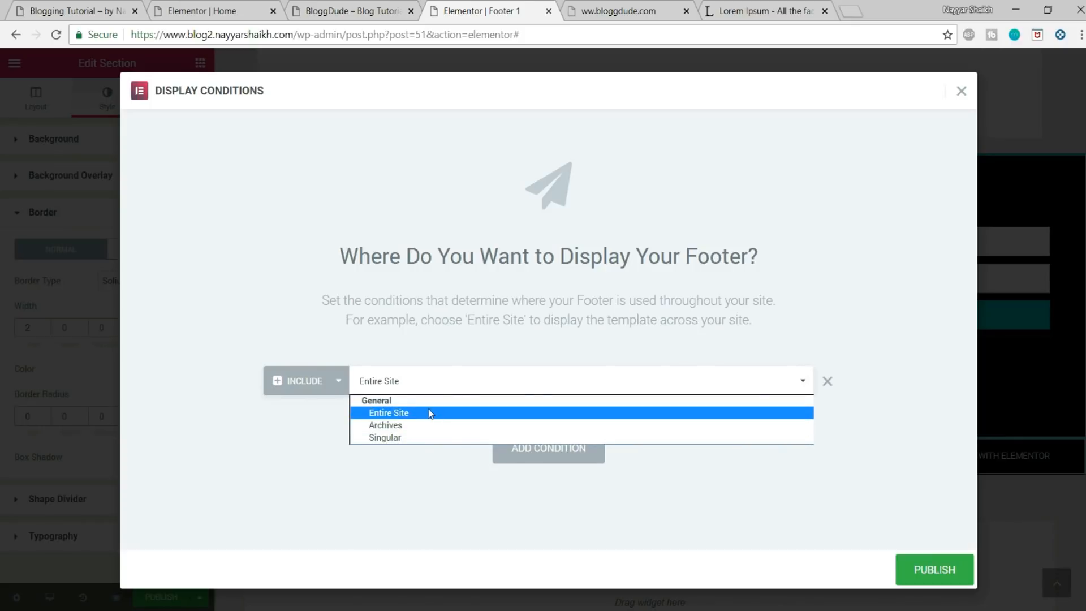
click(421, 412)
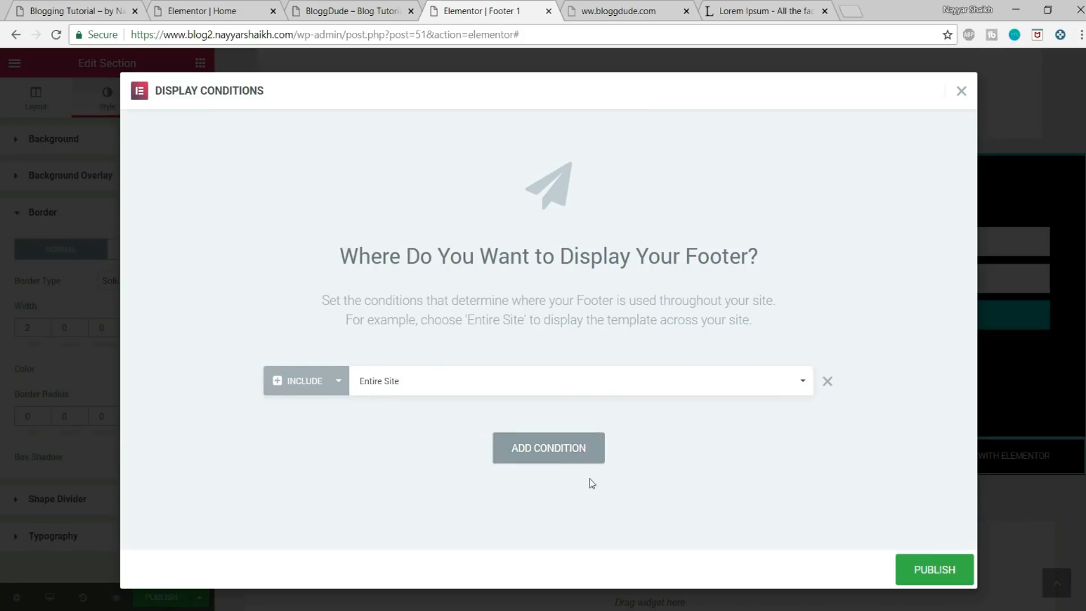
click(918, 568)
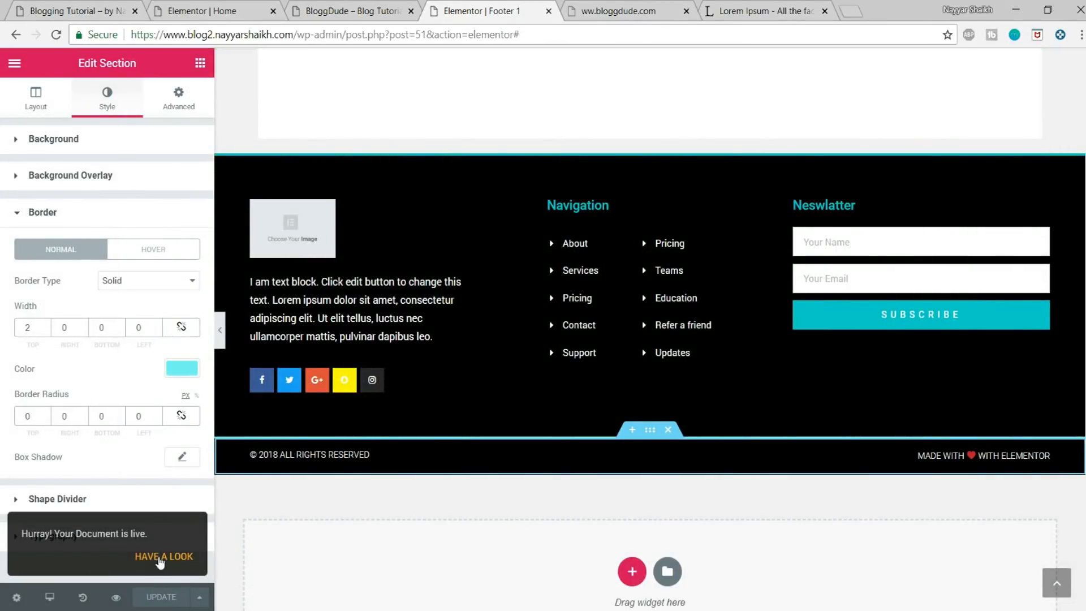
Step: View the published footer template and examine the footer on the live BloggDude home page and its older preview
click(174, 559)
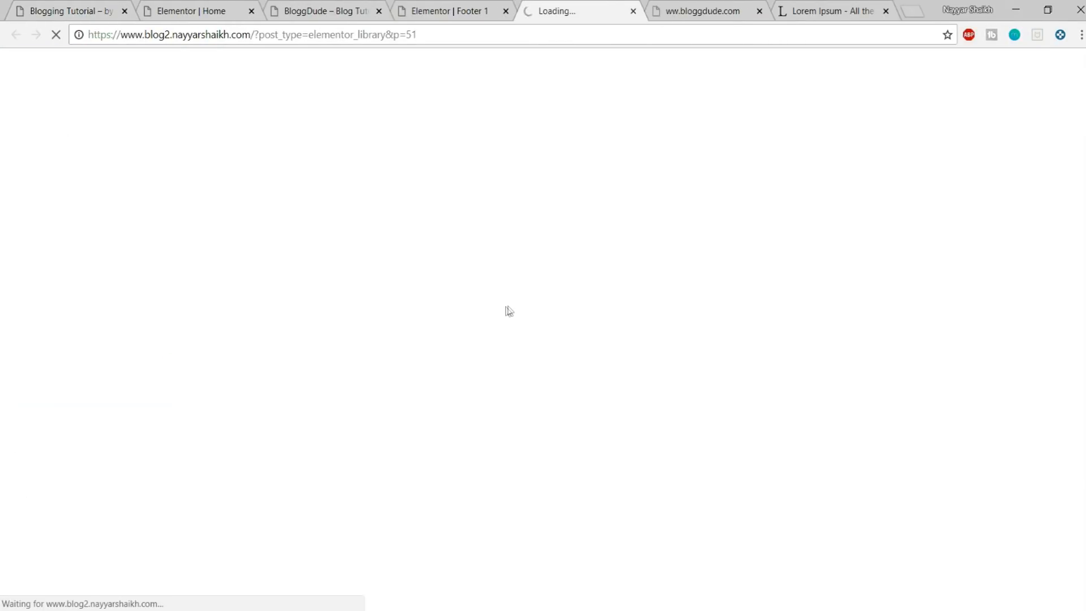
scroll(652, 303, down, 5)
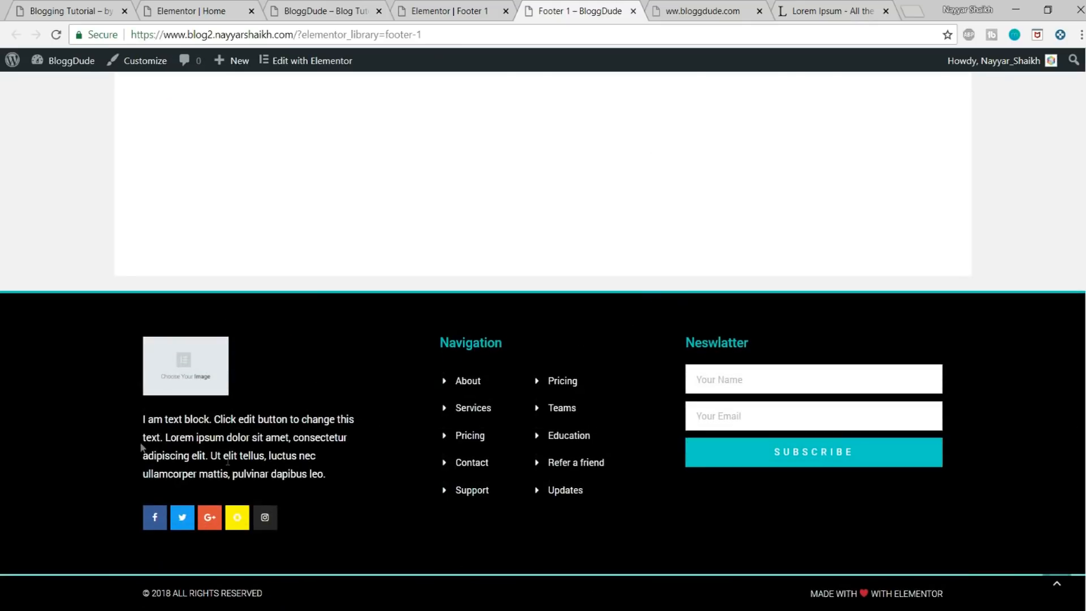
scroll(773, 465, up, 5)
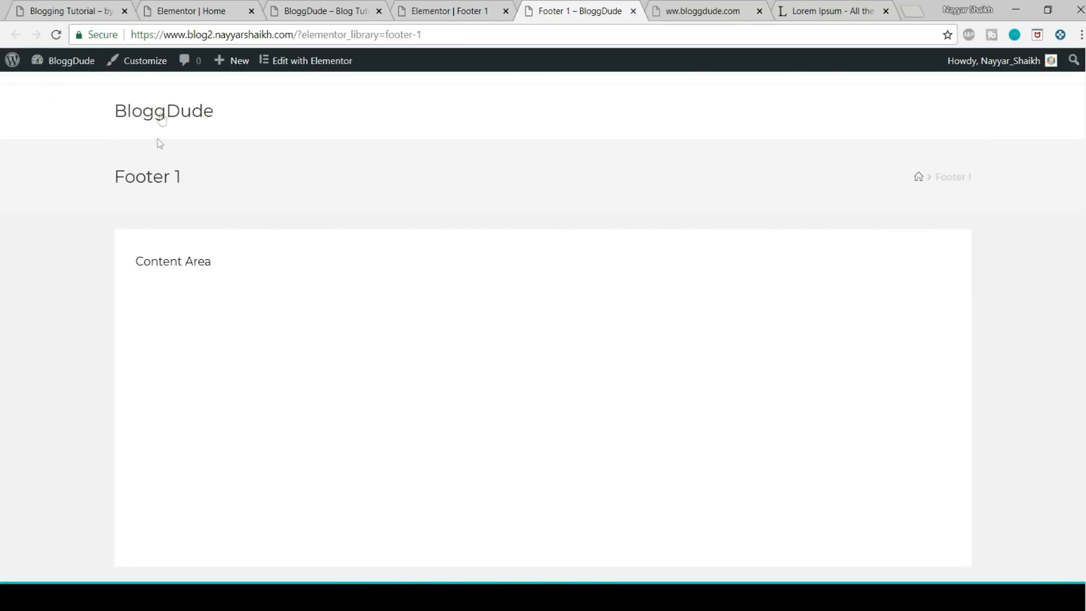
click(156, 113)
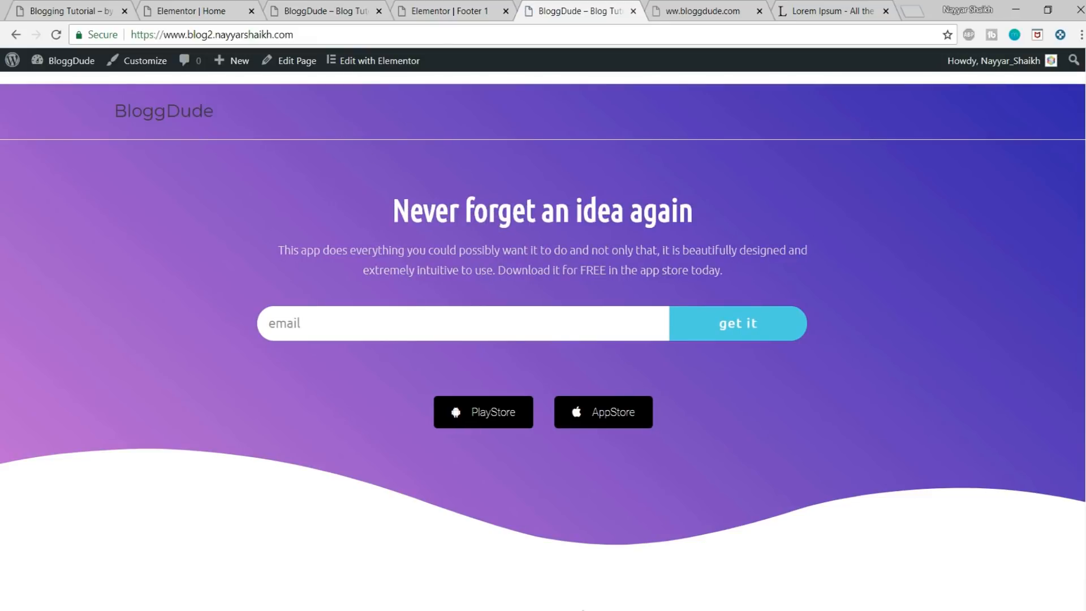
scroll(520, 380, down, 10)
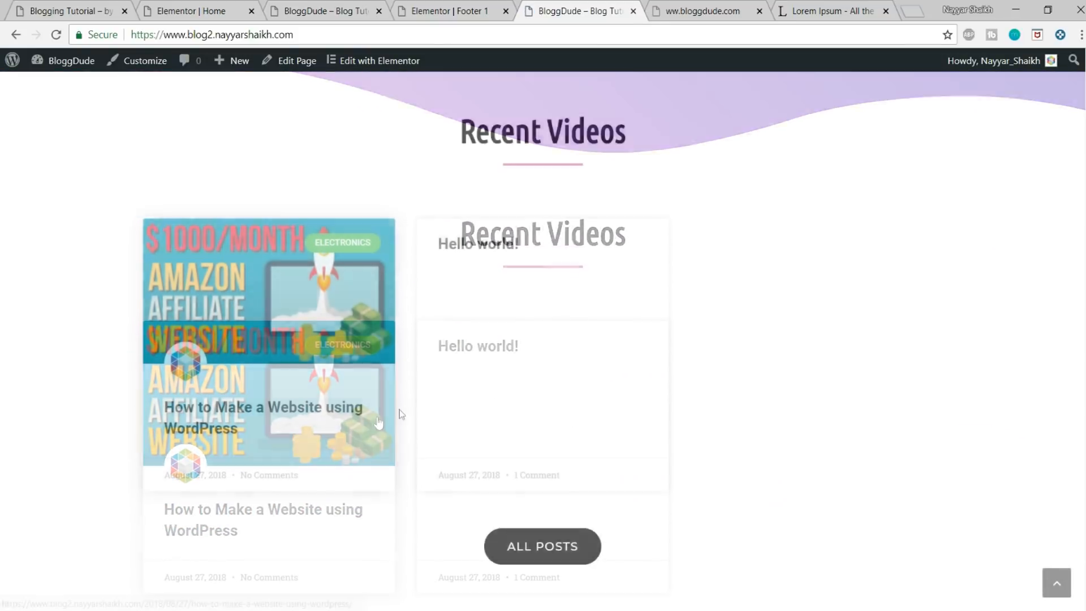
scroll(571, 399, down, 12)
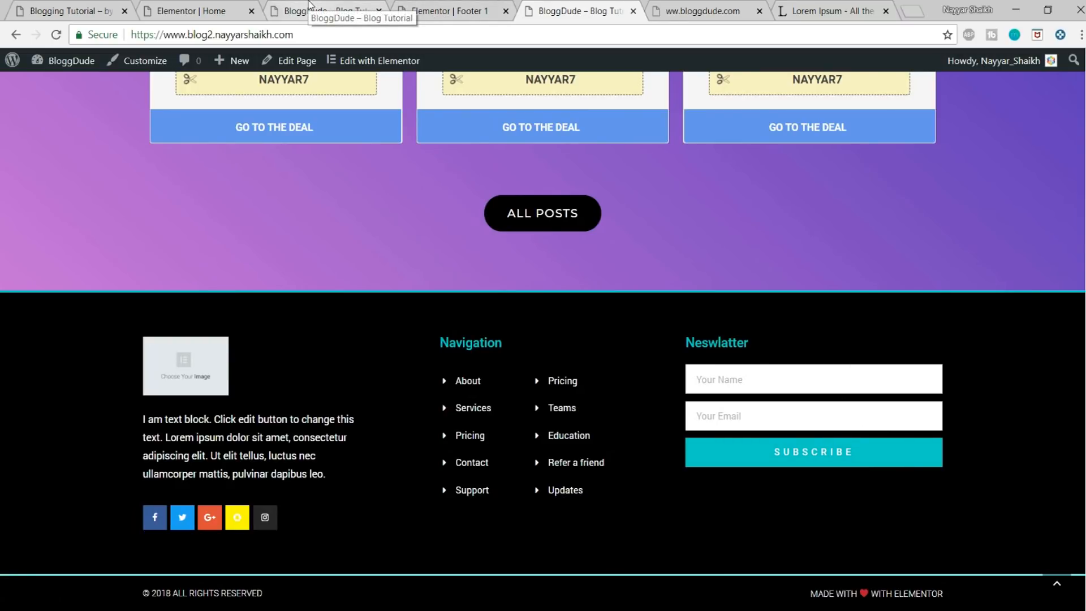
click(309, 6)
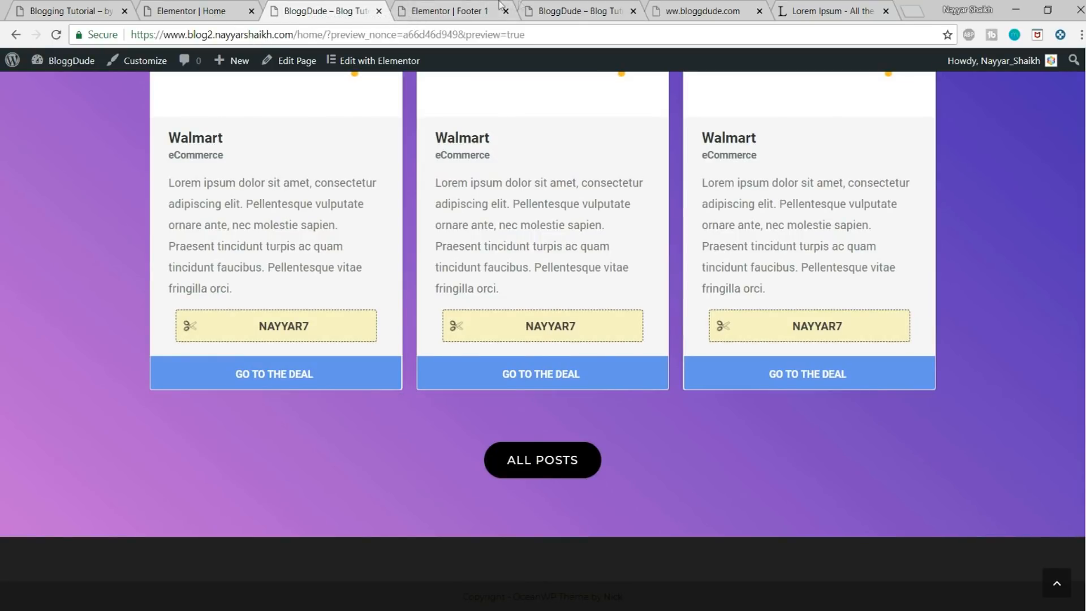
Step: Return to the Footer 1 editor and open the newsletter form's Actions After Submit settings
click(518, 5)
click(885, 250)
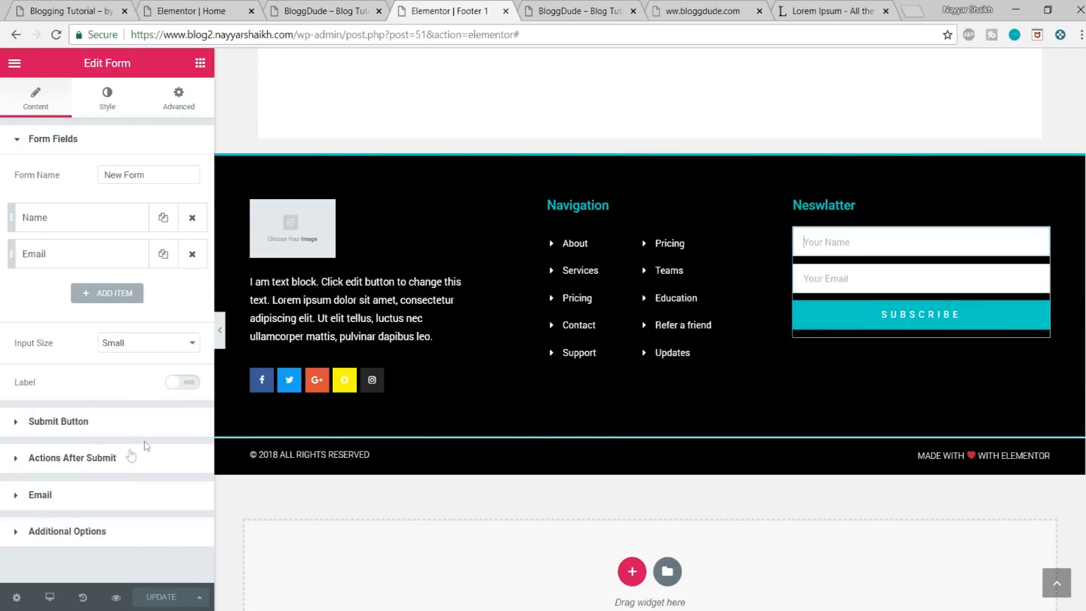
click(115, 459)
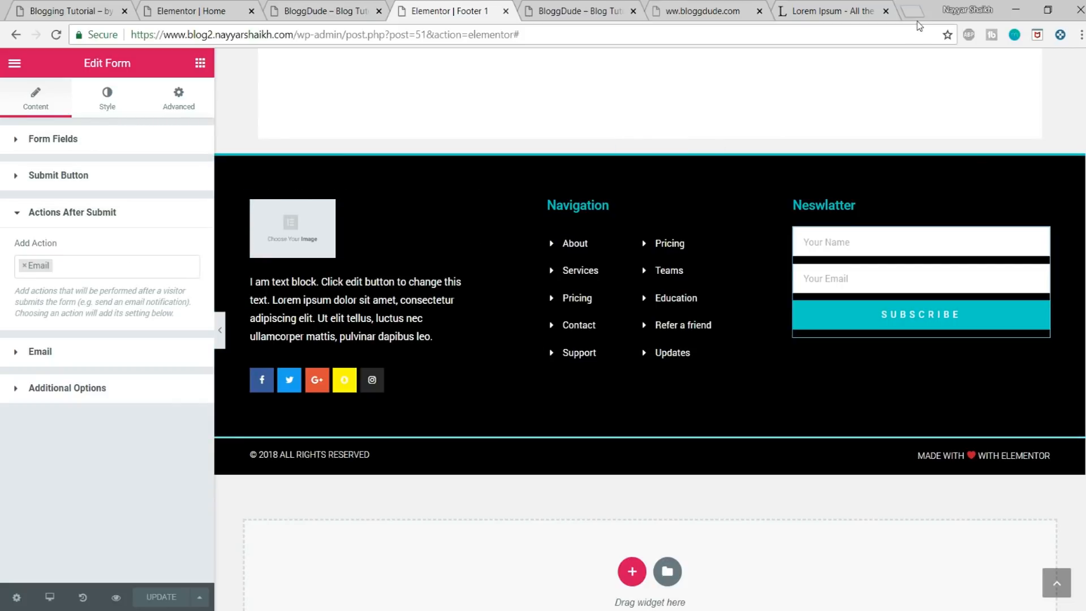
Step: Close the ww.bloggdude.com page and open mailchimp.com in place of the Lorem Ipsum page
click(759, 11)
click(693, 11)
click(667, 34)
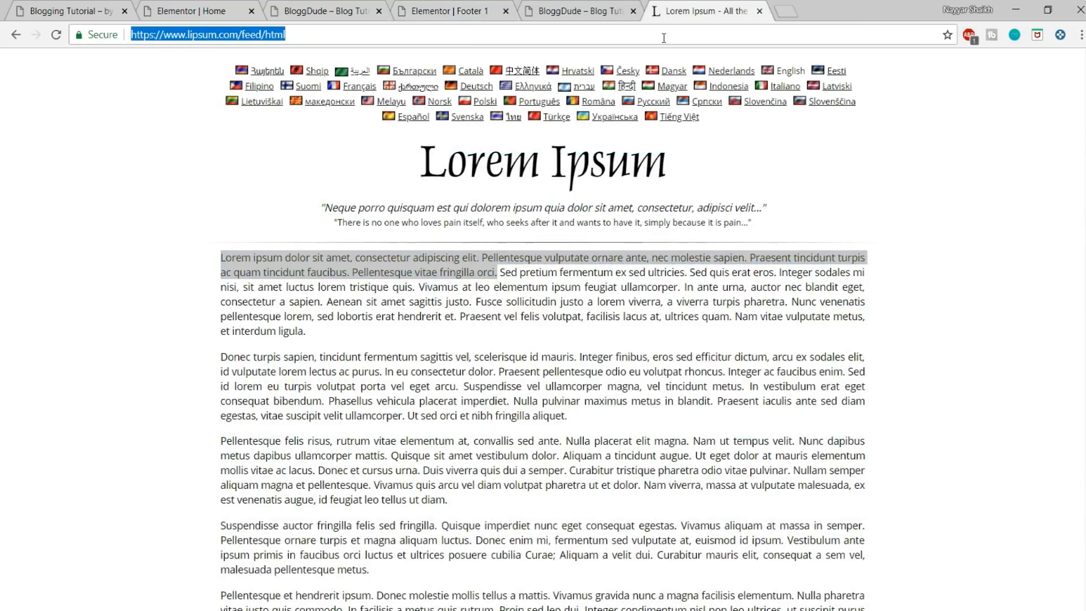
text(mailchimp.com)
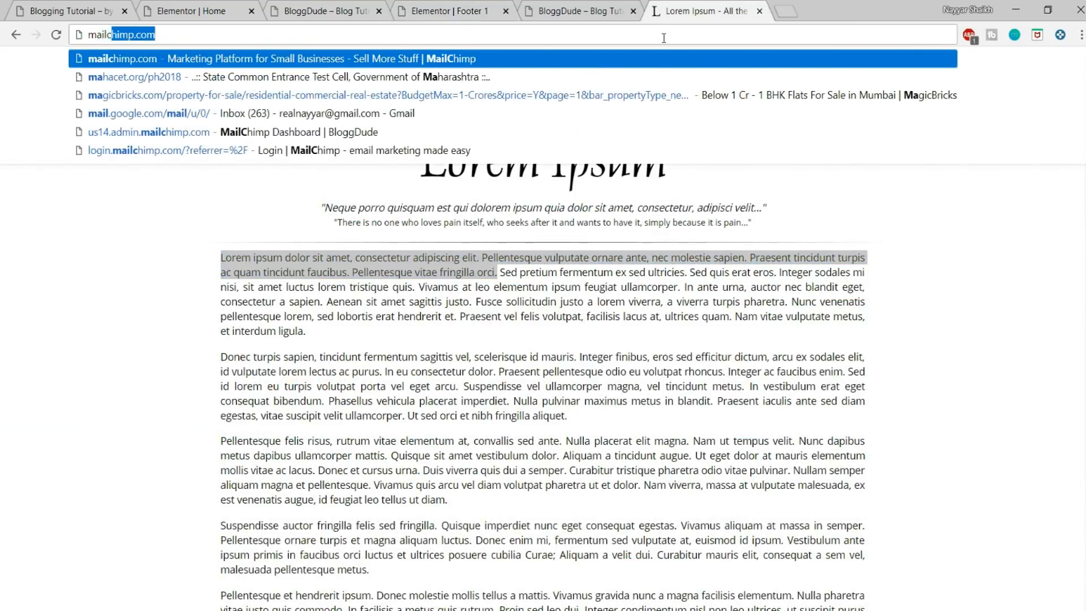
key(Return)
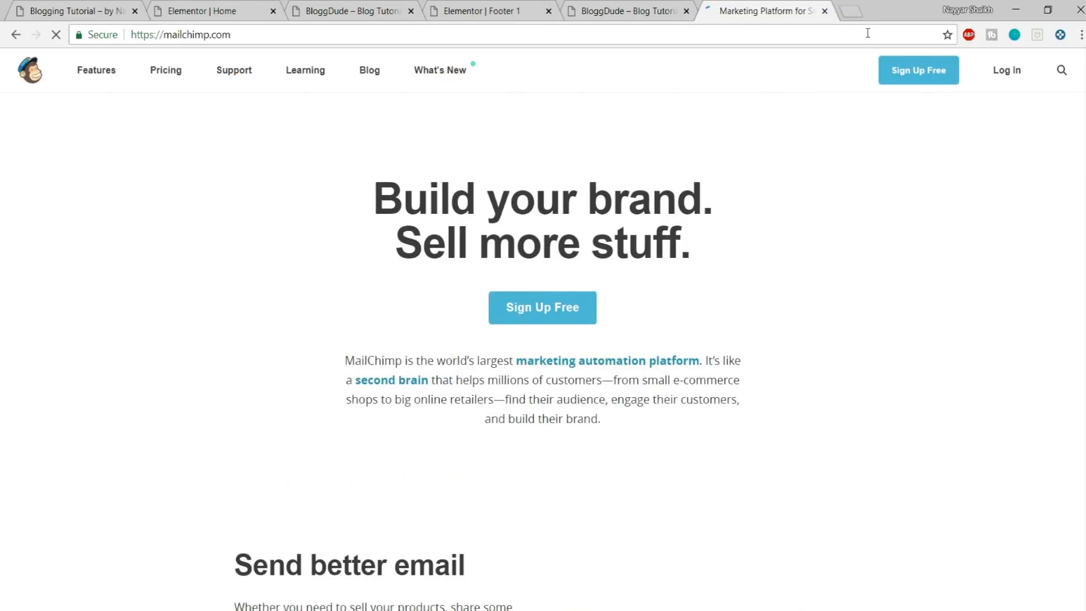
Step: Search YouTube for the channel owner's email marketing tutorial, view the results and close the page
click(845, 8)
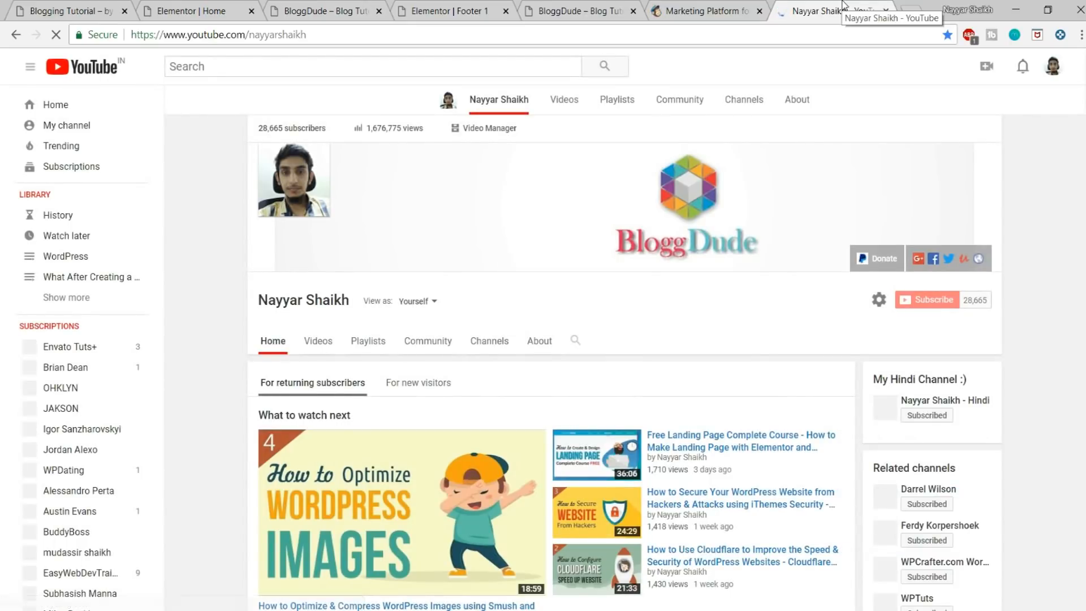
click(351, 65)
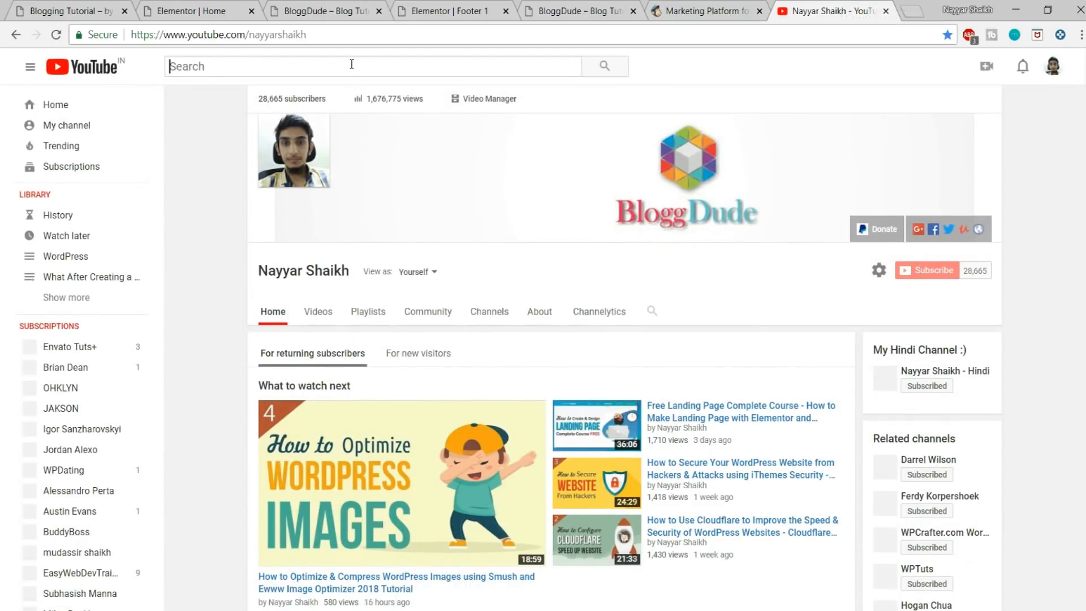
text(nayyar shaikh em)
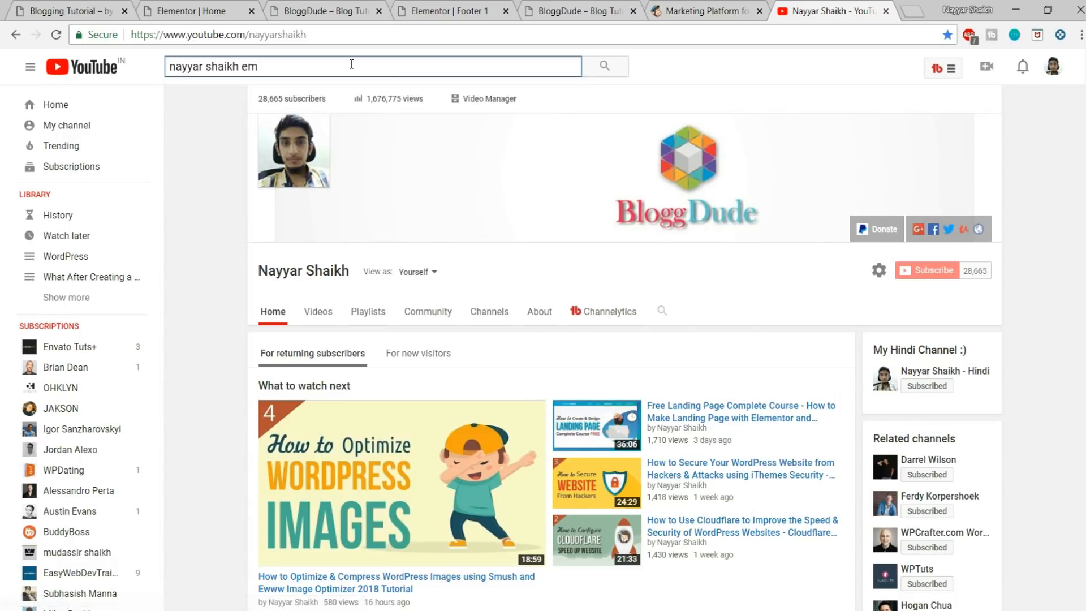
text(ail ma)
text(rketing)
key(Return)
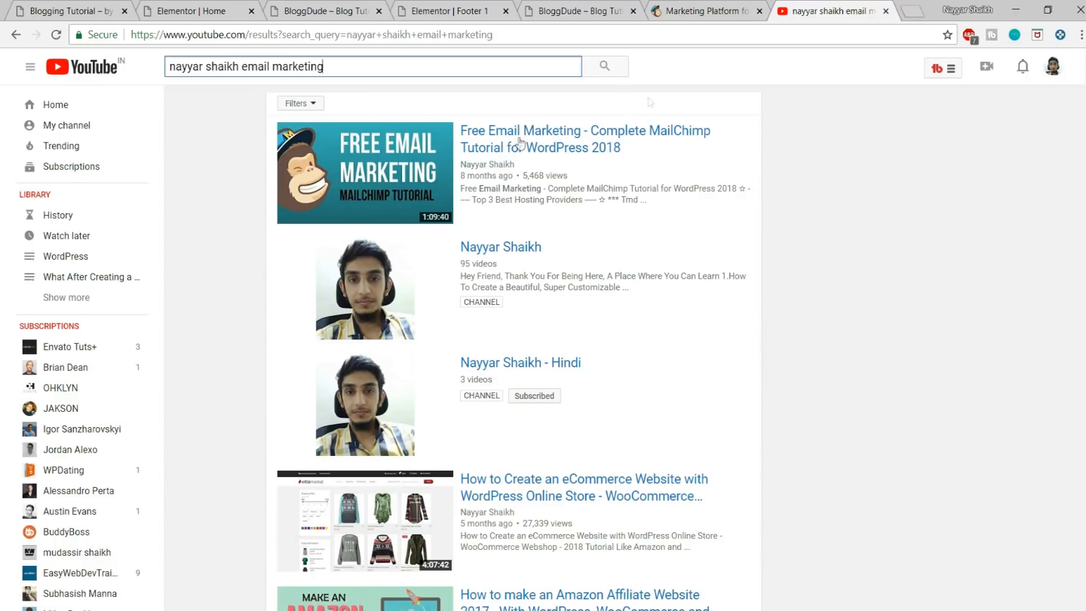
click(885, 11)
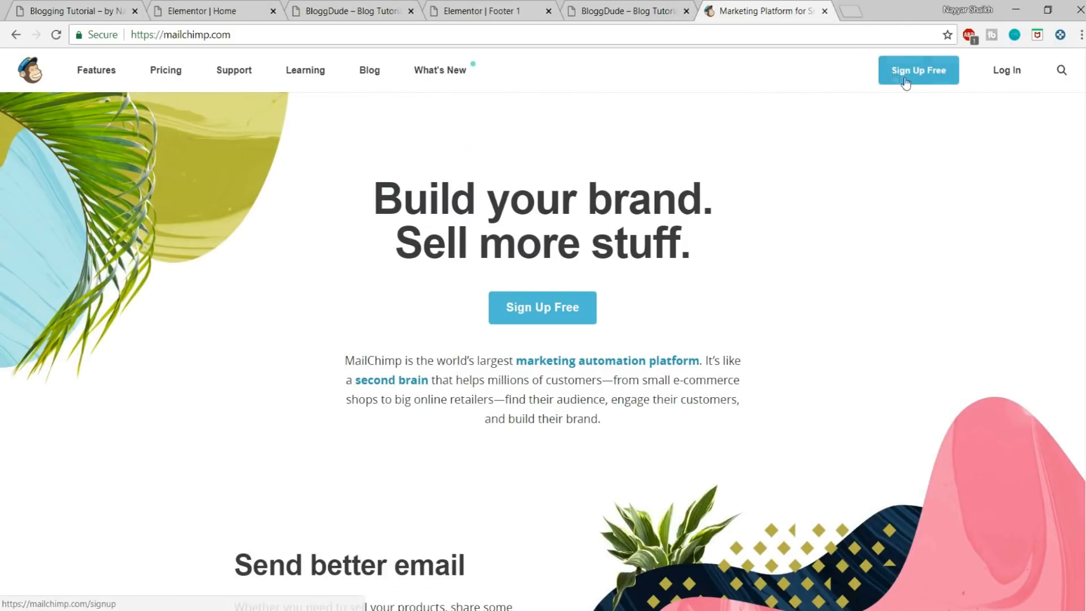
Step: Log in to MailChimp and open the API keys page of the account
click(1019, 83)
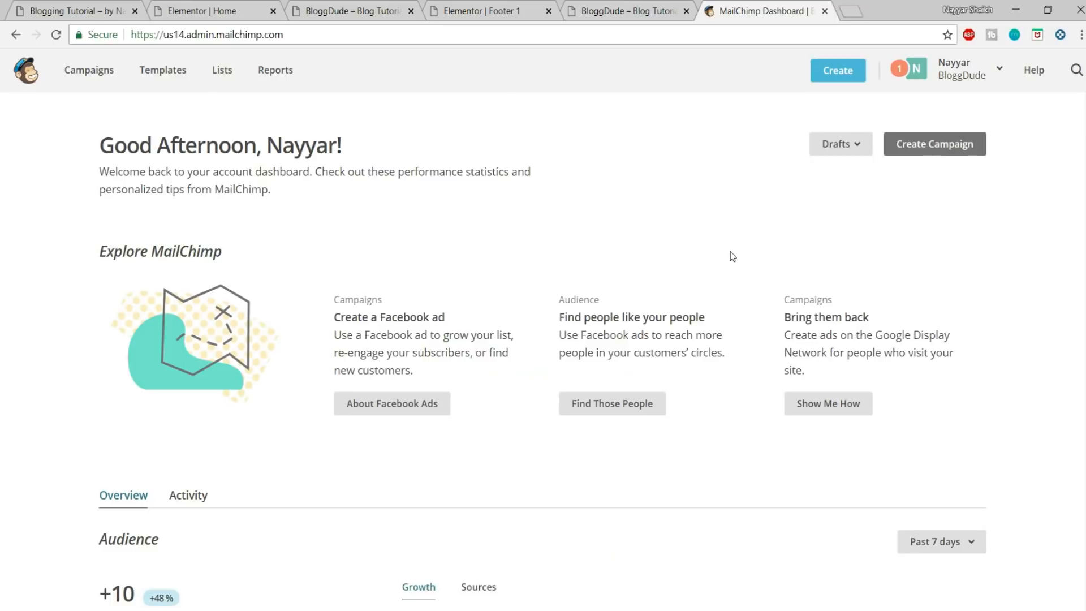
click(962, 78)
click(847, 165)
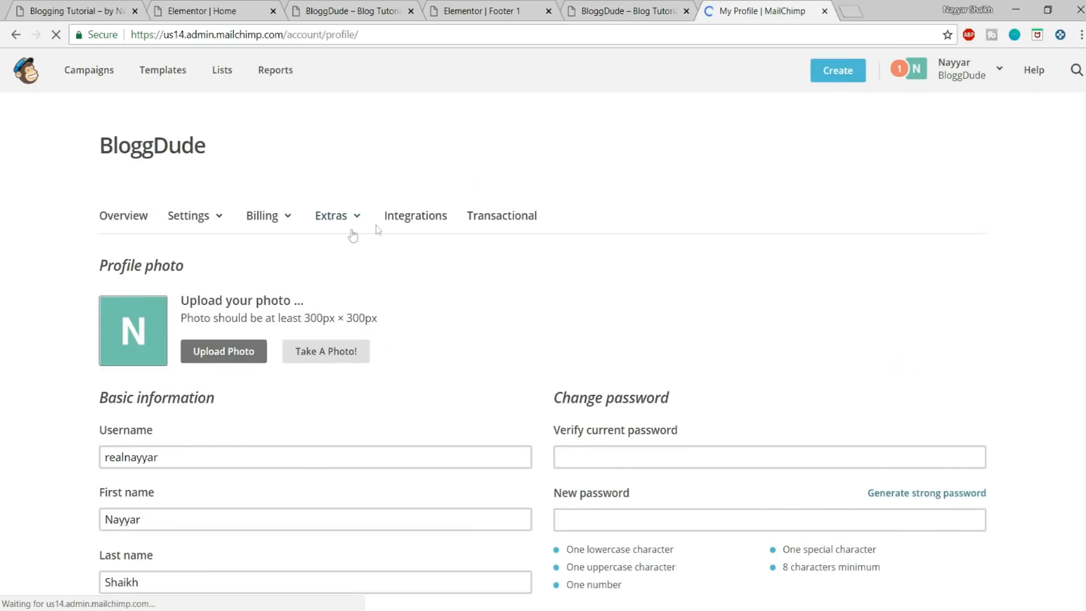
click(329, 231)
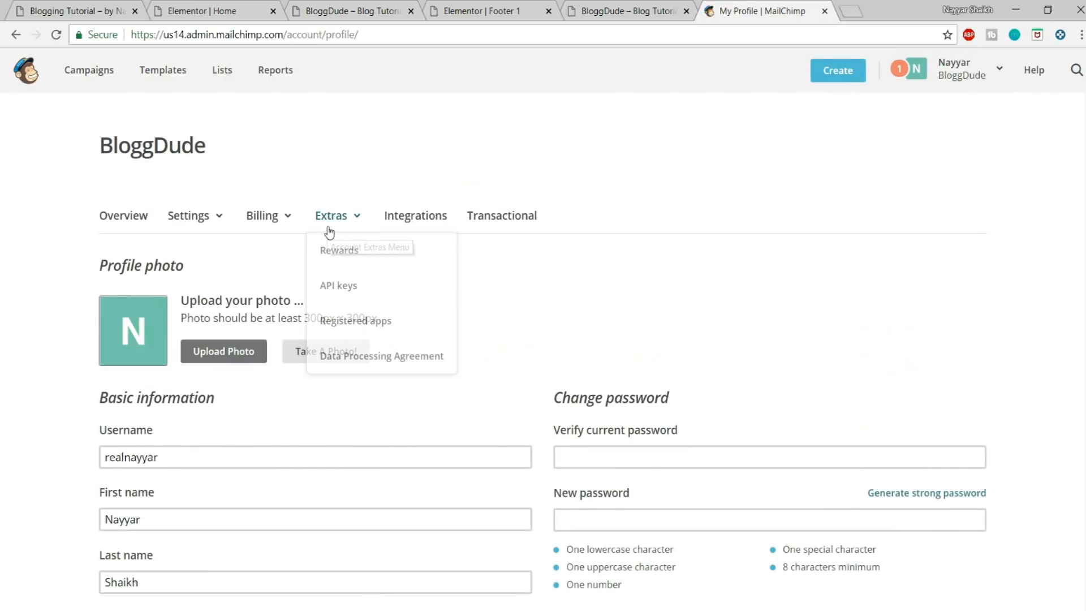
click(346, 288)
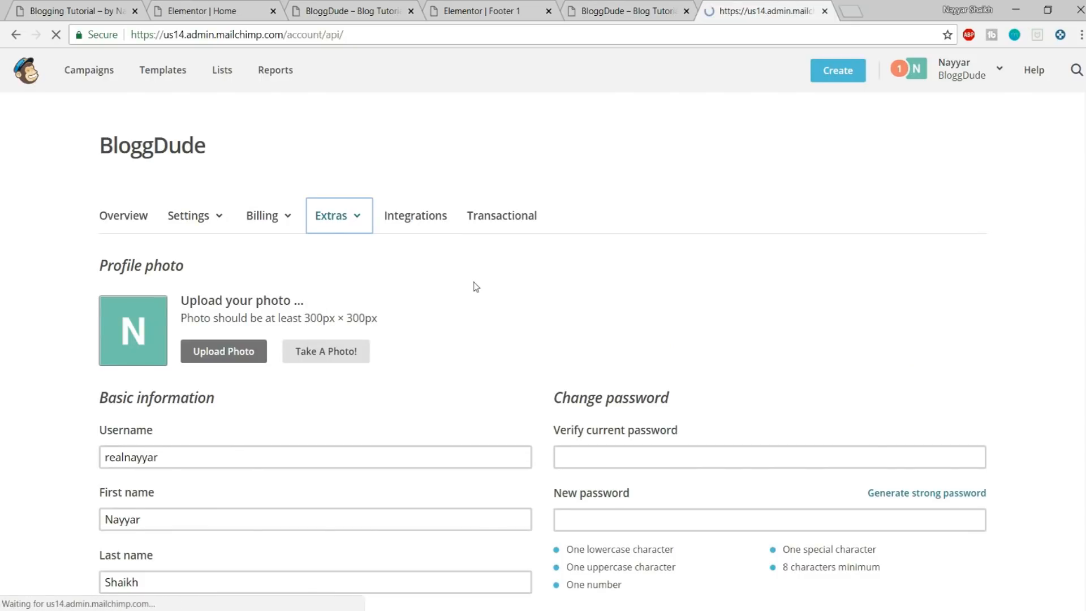
Step: Copy the existing API key from the list of MailChimp API keys
scroll(850, 310, down, 7)
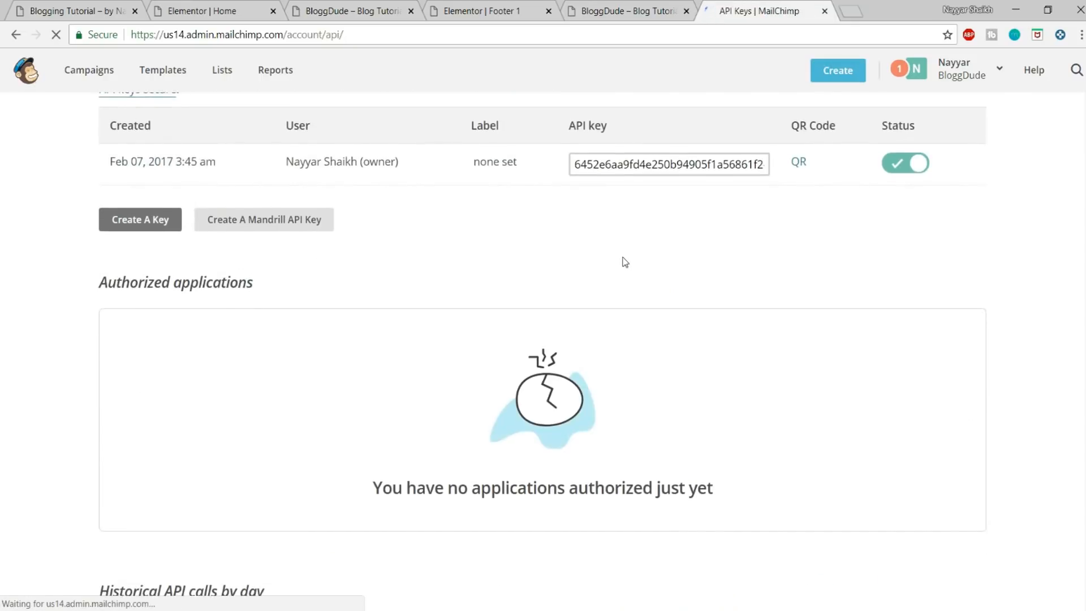
scroll(622, 259, up, 1)
click(610, 247)
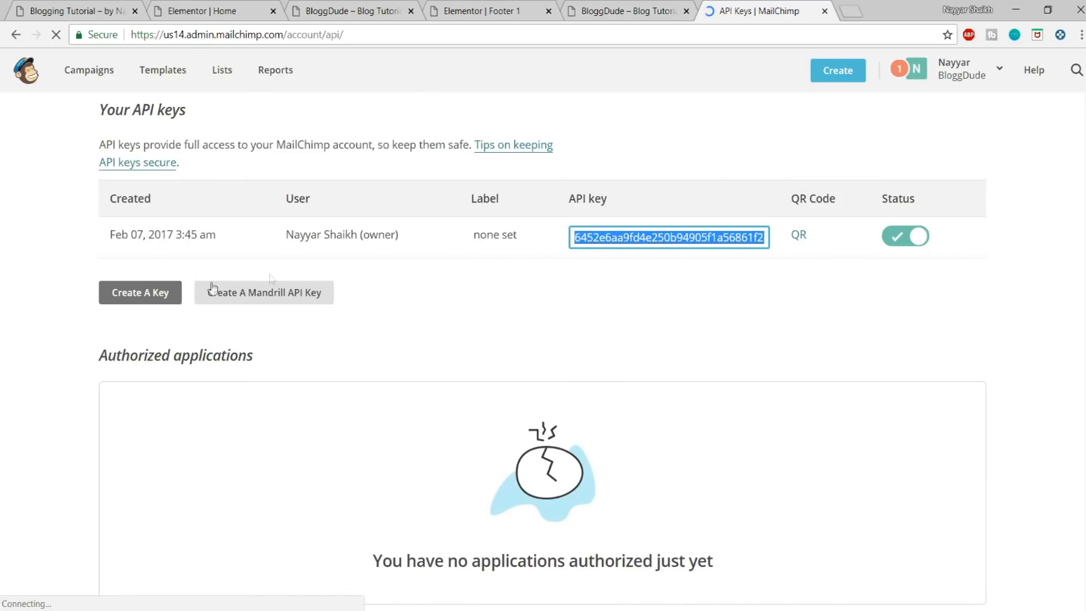
click(165, 296)
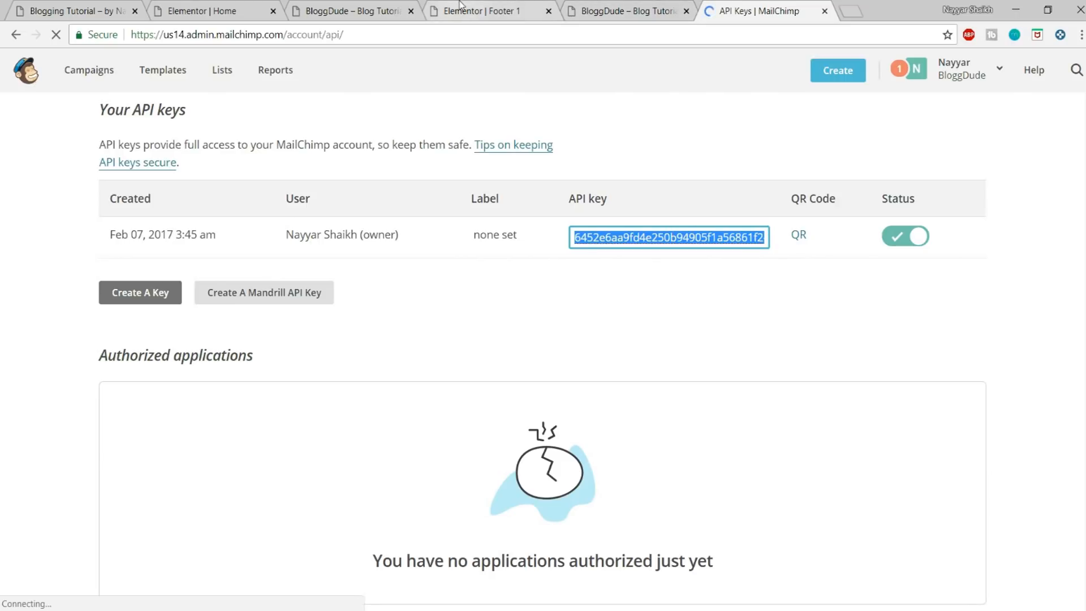
Step: Switch to the WordPress dashboard of the blog and open the Integrations section of the Elementor settings
click(380, 8)
mouse_move(62, 60)
click(72, 88)
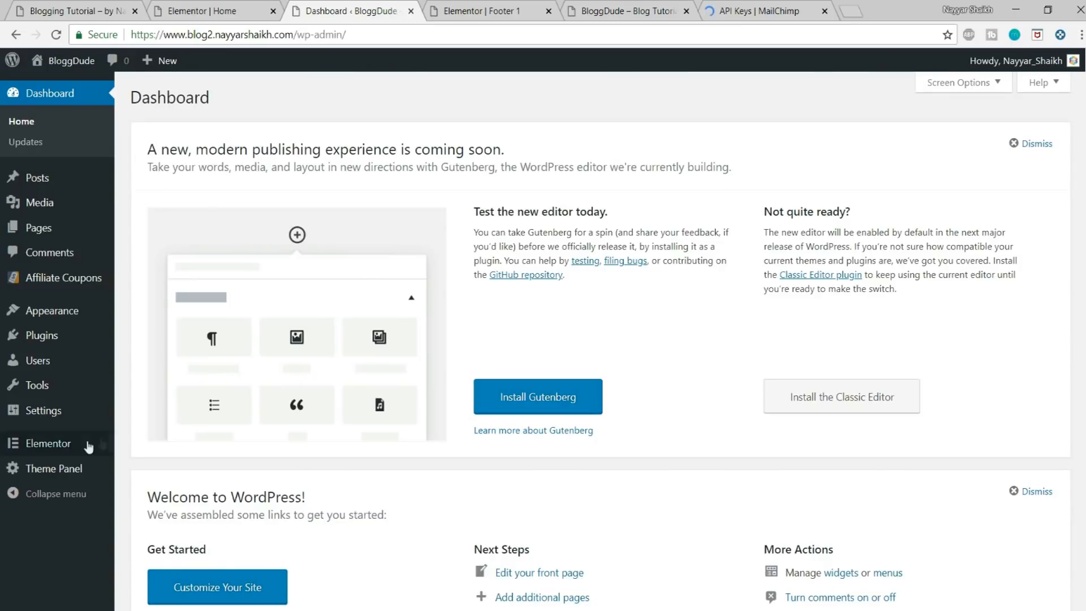
mouse_move(50, 450)
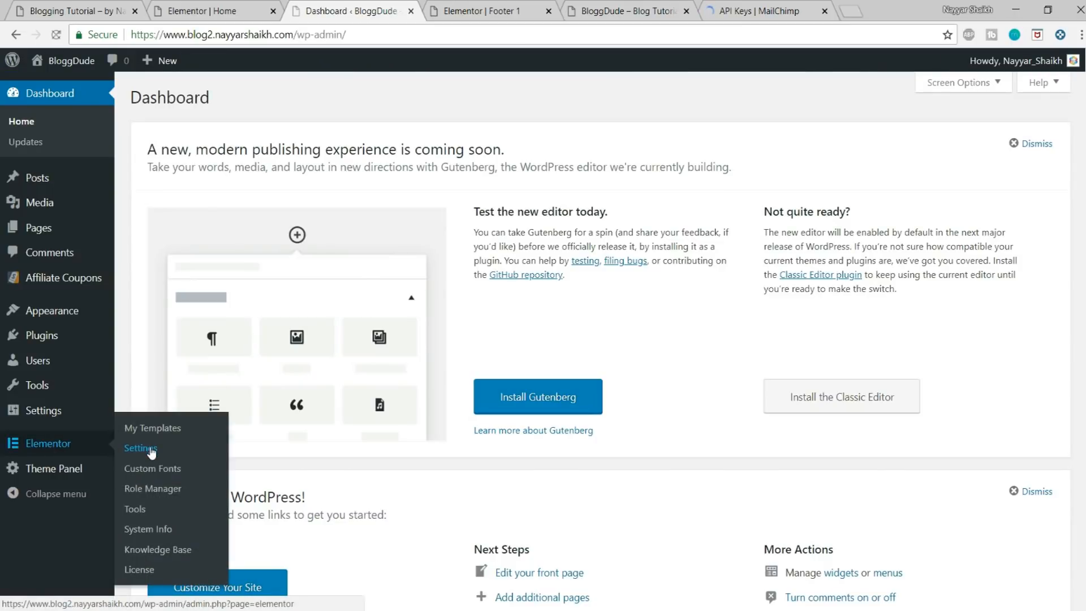
click(150, 449)
click(281, 134)
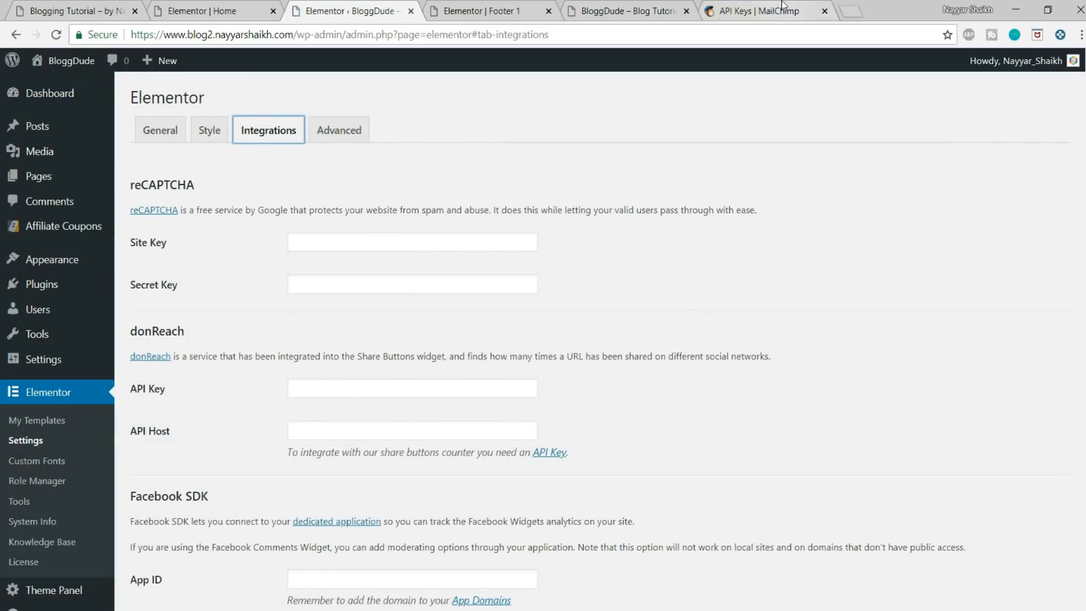
Step: Paste and validate the API key for the MailChimp integration, and save the Elementor settings
scroll(821, 315, down, 6)
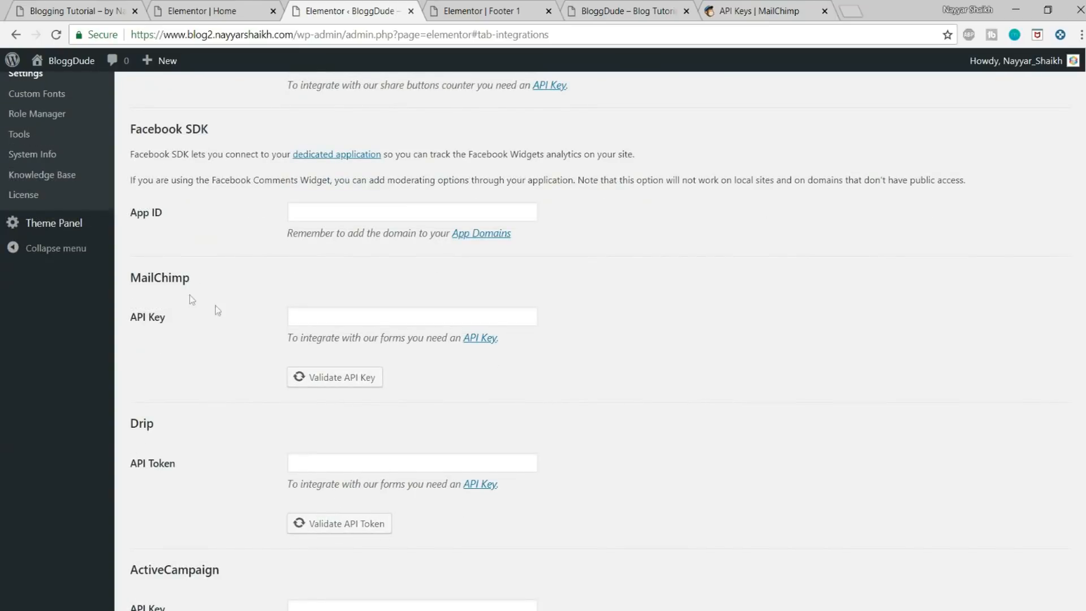
drag(133, 277, 191, 280)
click(296, 335)
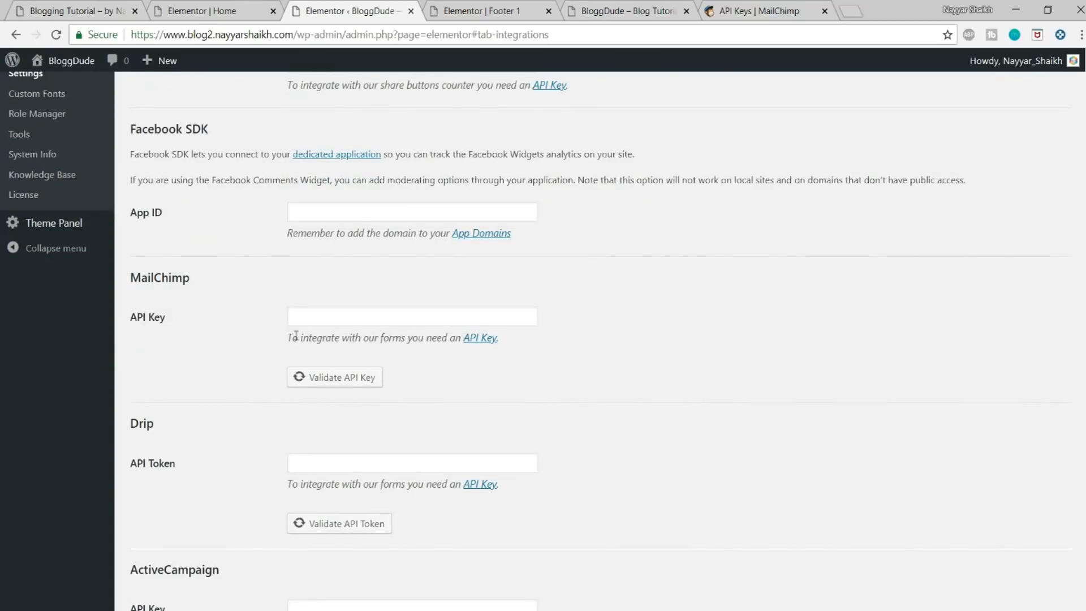
click(330, 320)
key(ctrl+v)
click(363, 383)
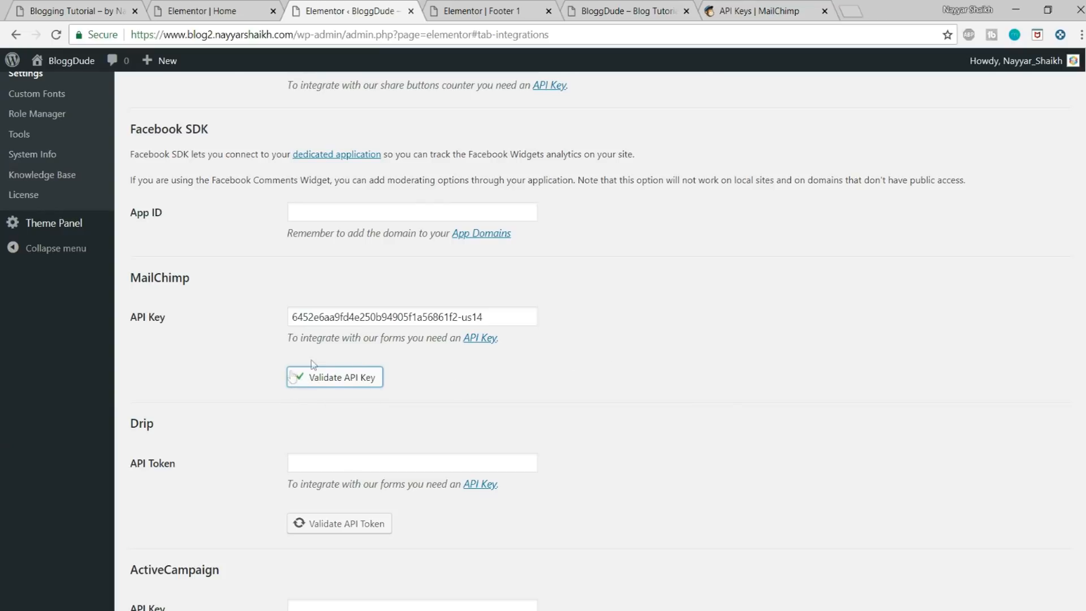
scroll(702, 375, down, 12)
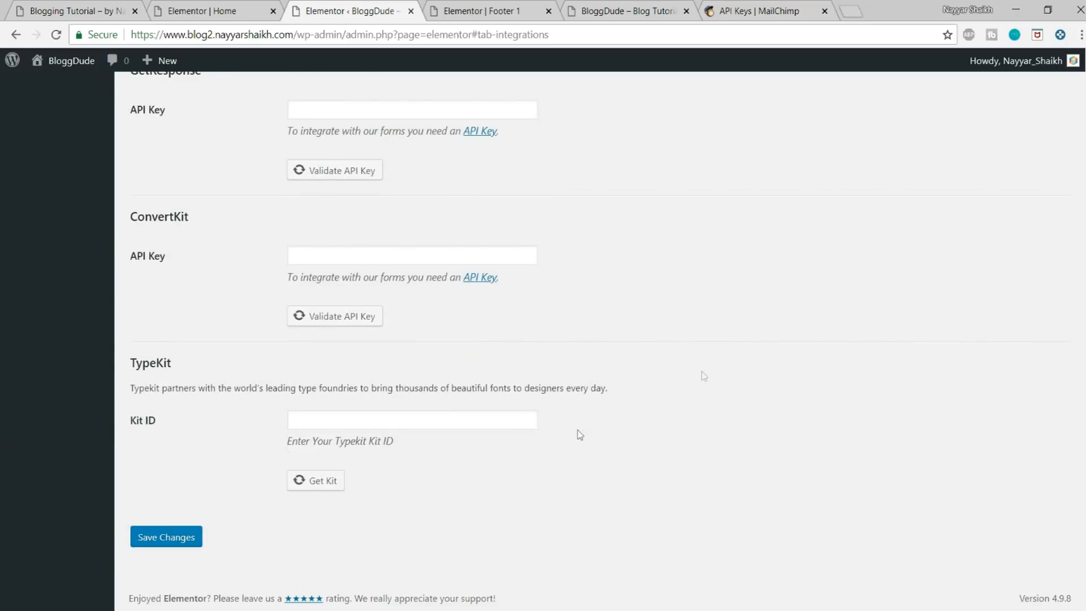
click(168, 537)
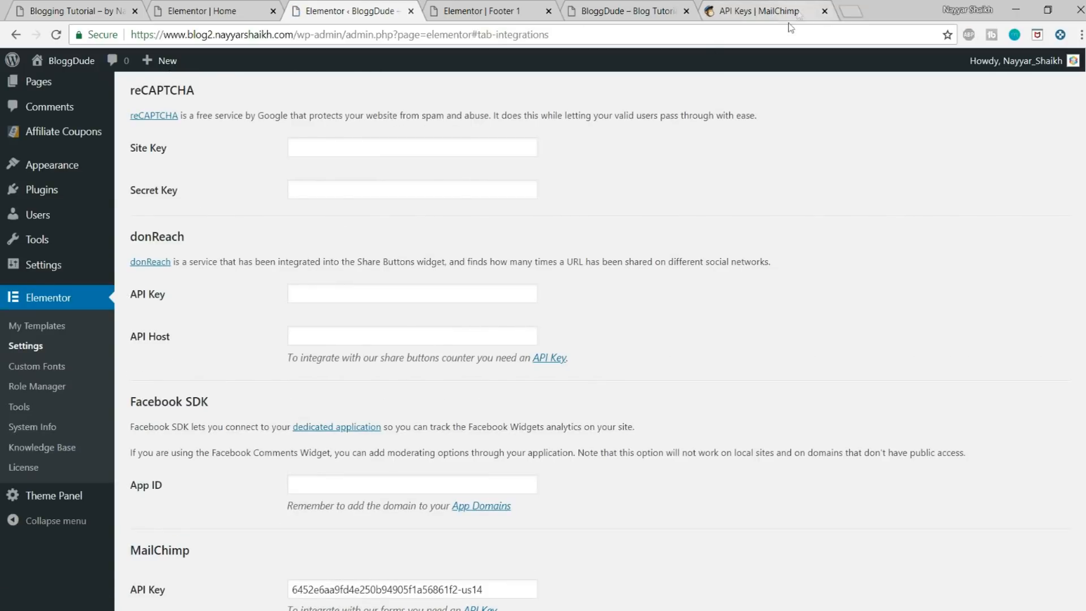
Step: Return to the Footer 1 template in the Elementor editor and reload it
click(210, 3)
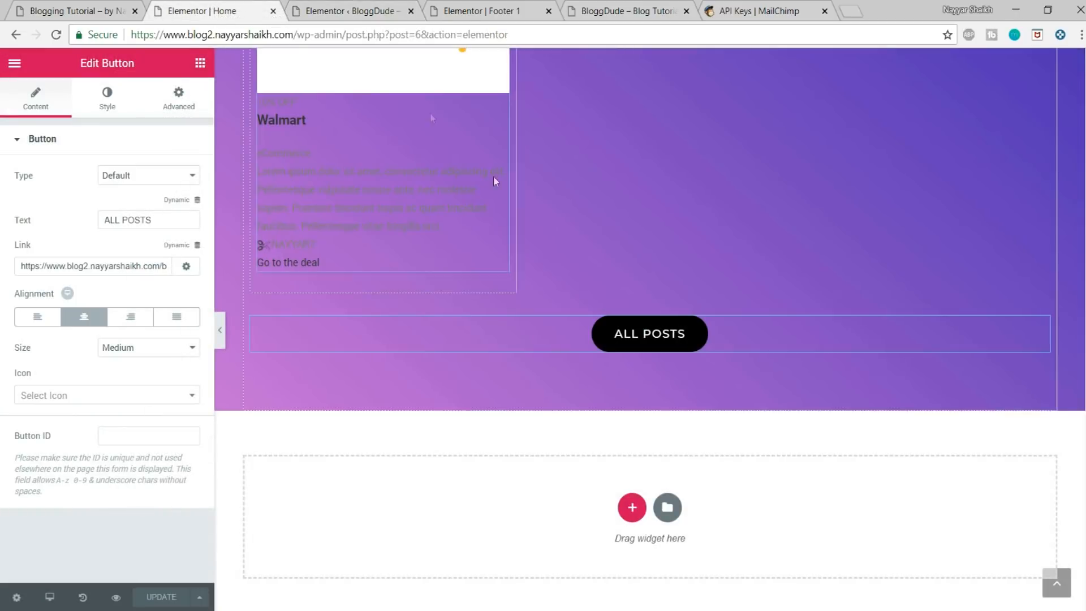
click(395, 10)
click(468, 6)
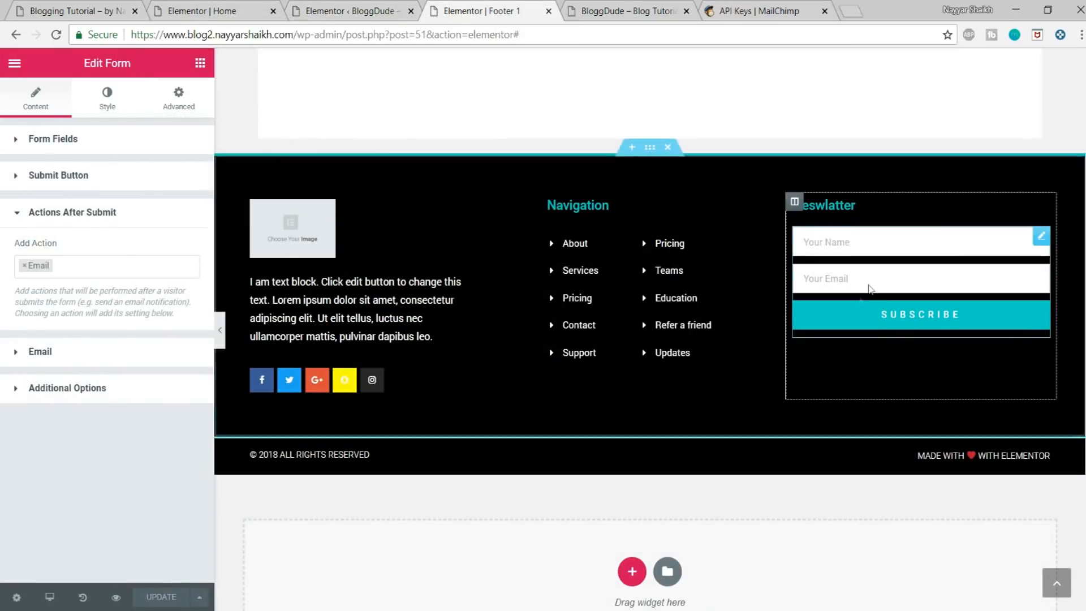
click(494, 36)
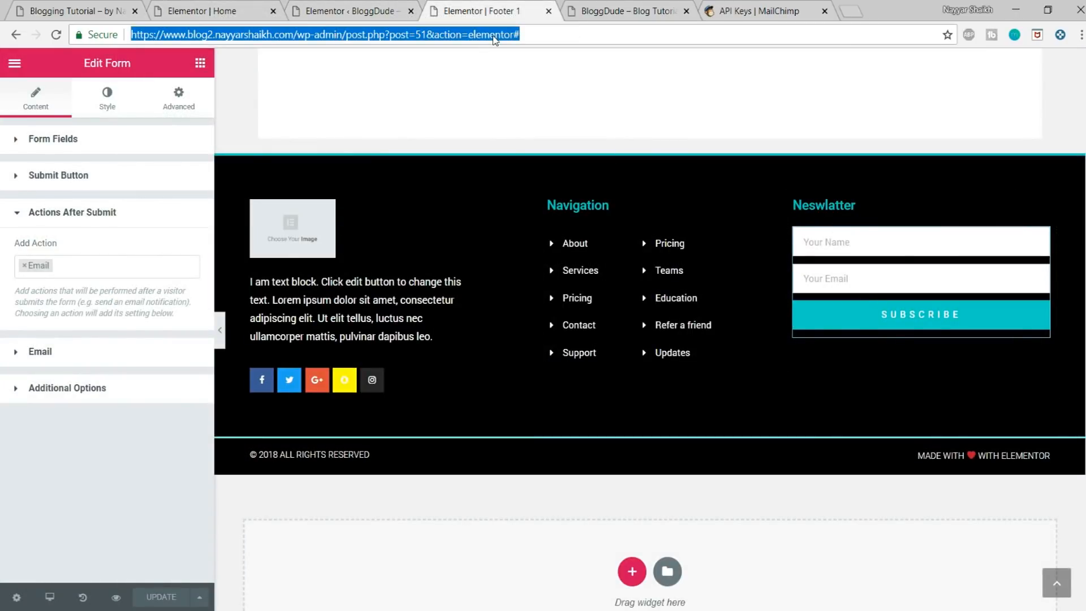
key(Return)
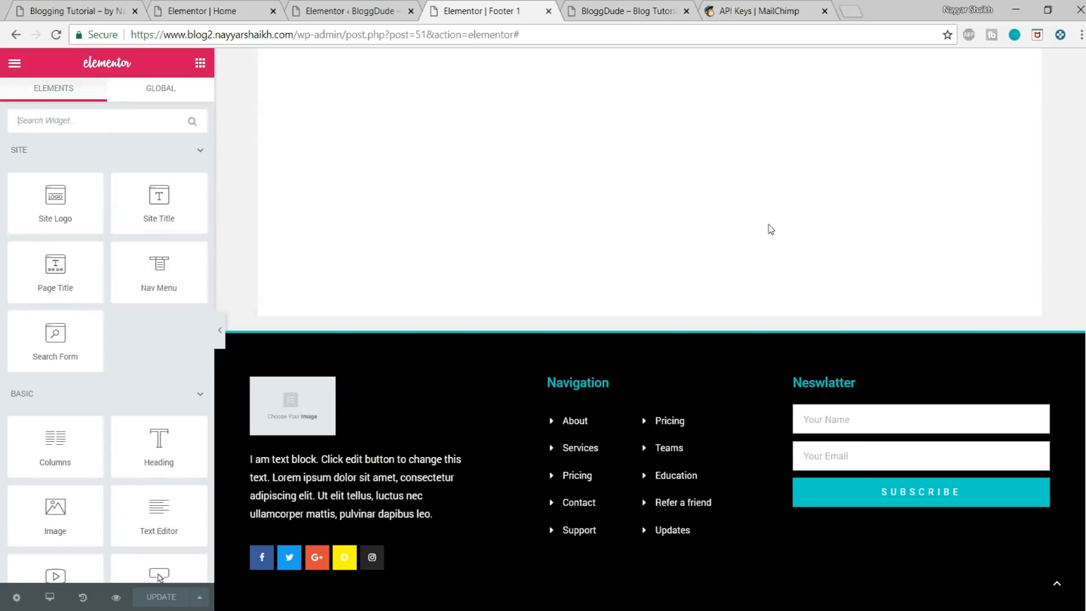
Step: Replace the newsletter form's Email action after submit with MailChimp
scroll(770, 227, down, 3)
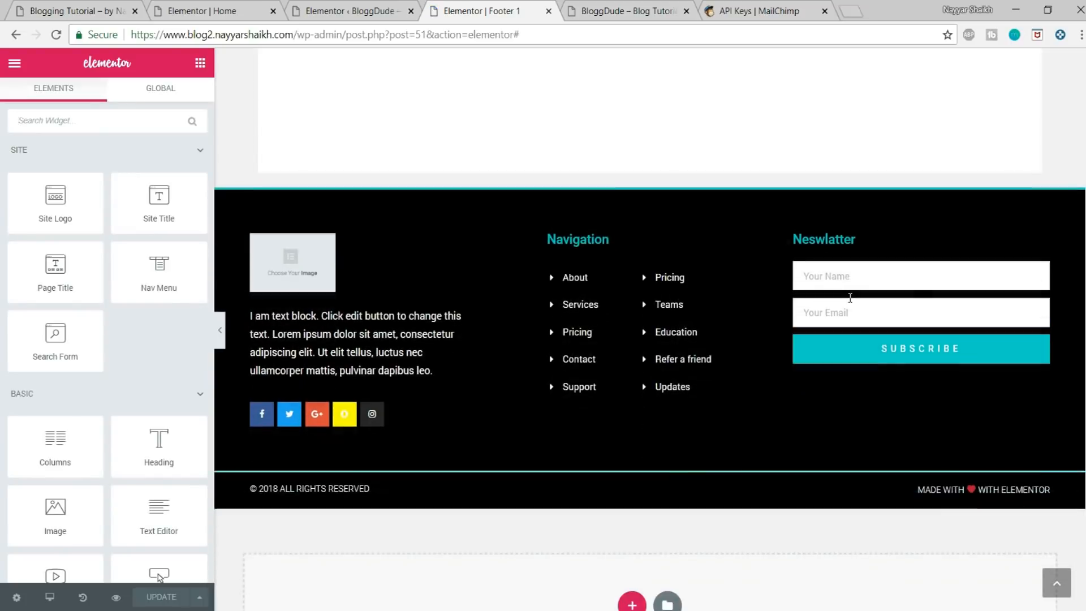
click(857, 281)
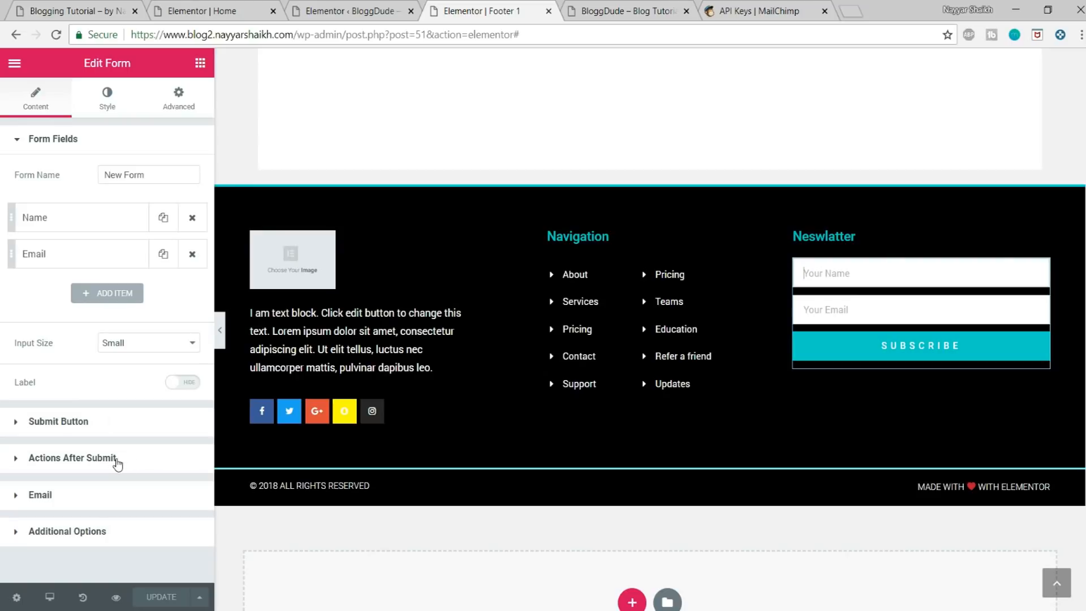
click(117, 459)
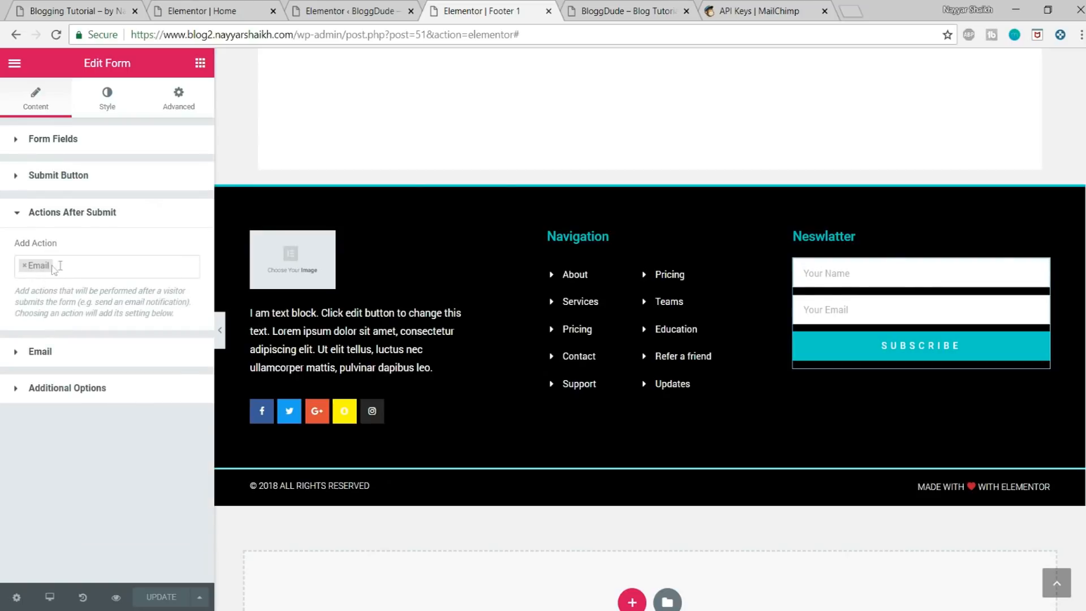
click(23, 266)
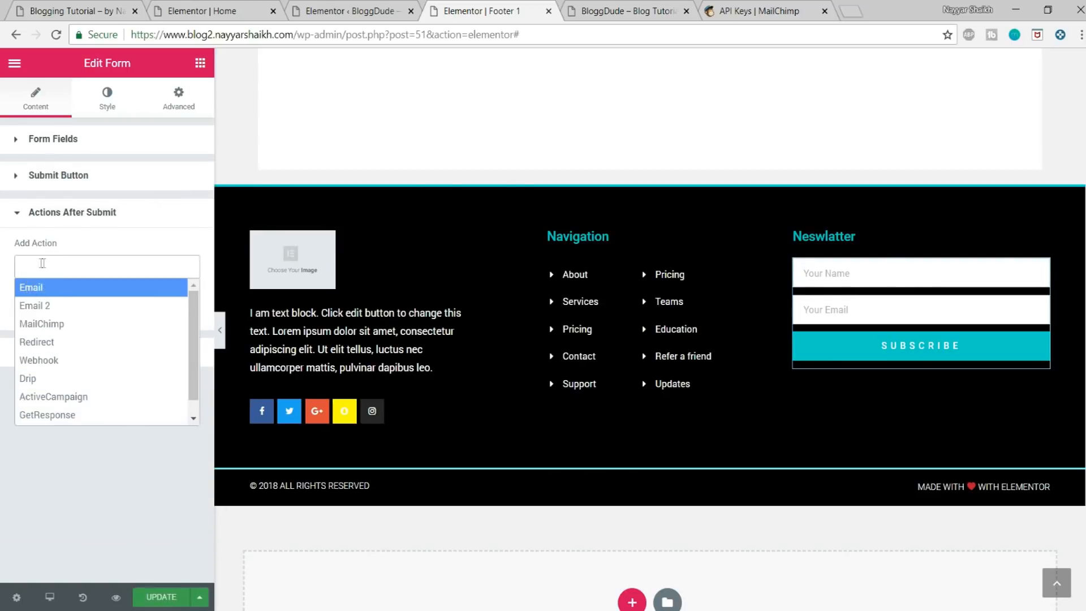
click(75, 325)
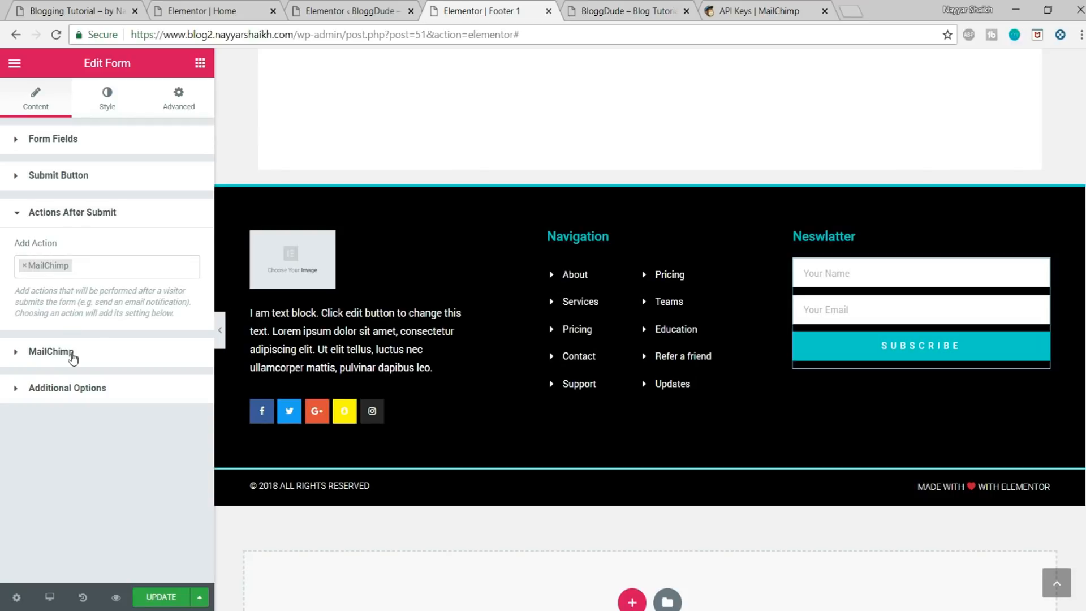
Step: Open the newsletter form's MailChimp settings and view the choices for its subscriber list
click(72, 357)
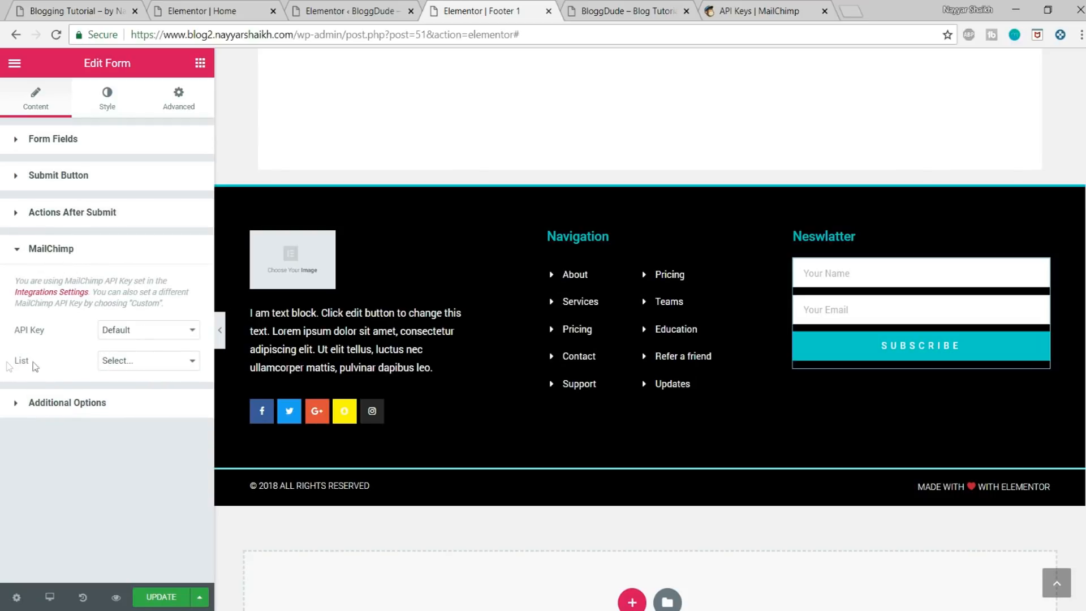
click(105, 363)
click(81, 356)
Step: Switch to MailChimp, start creating a new list from the Lists page, and name it Blog Tutorial
click(758, 11)
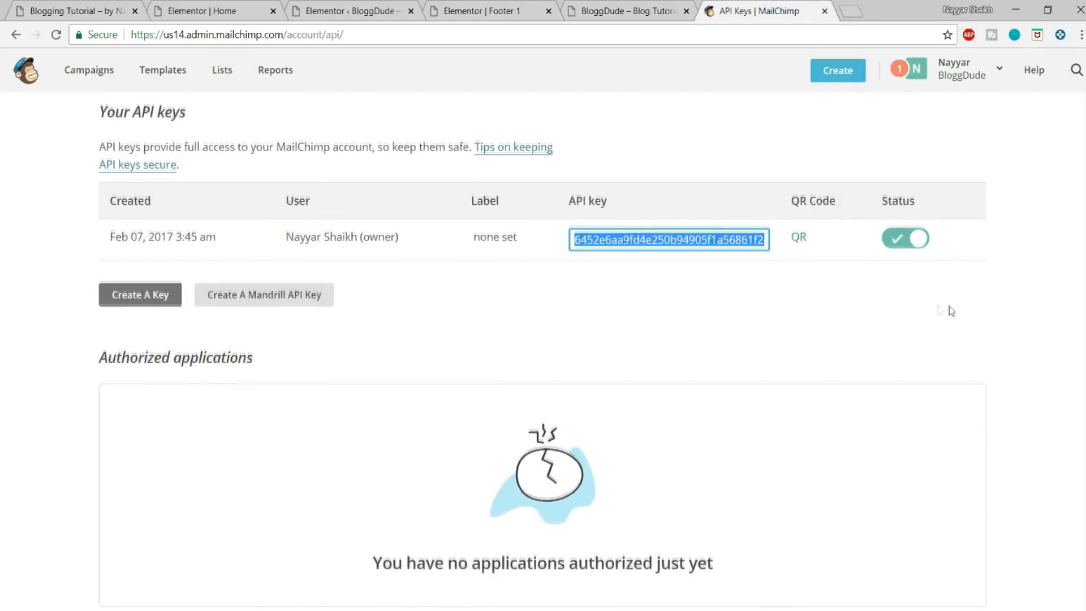
scroll(938, 311, up, 6)
click(228, 76)
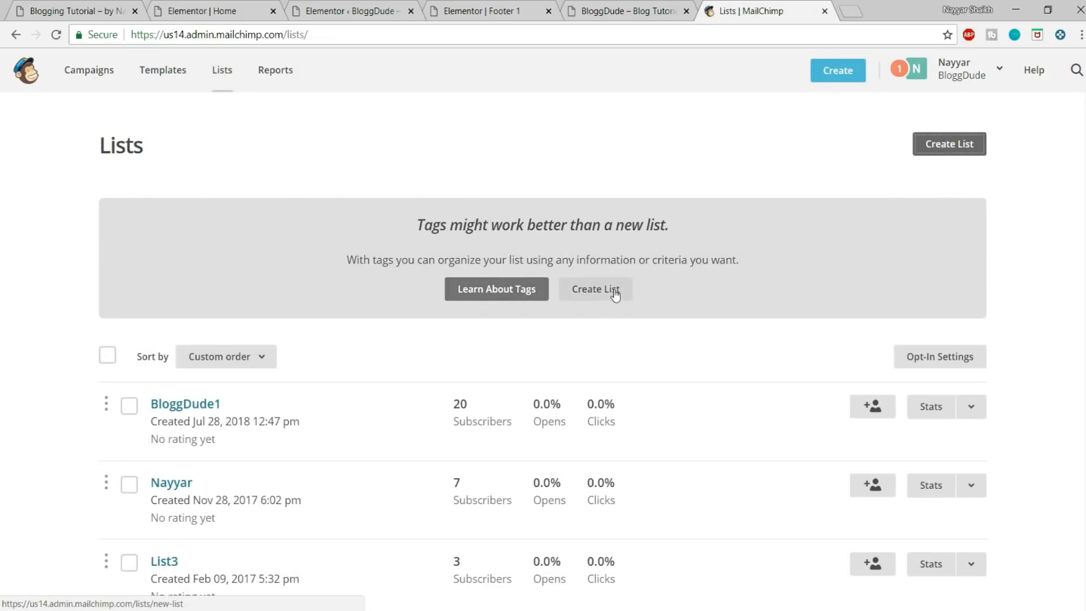
click(614, 290)
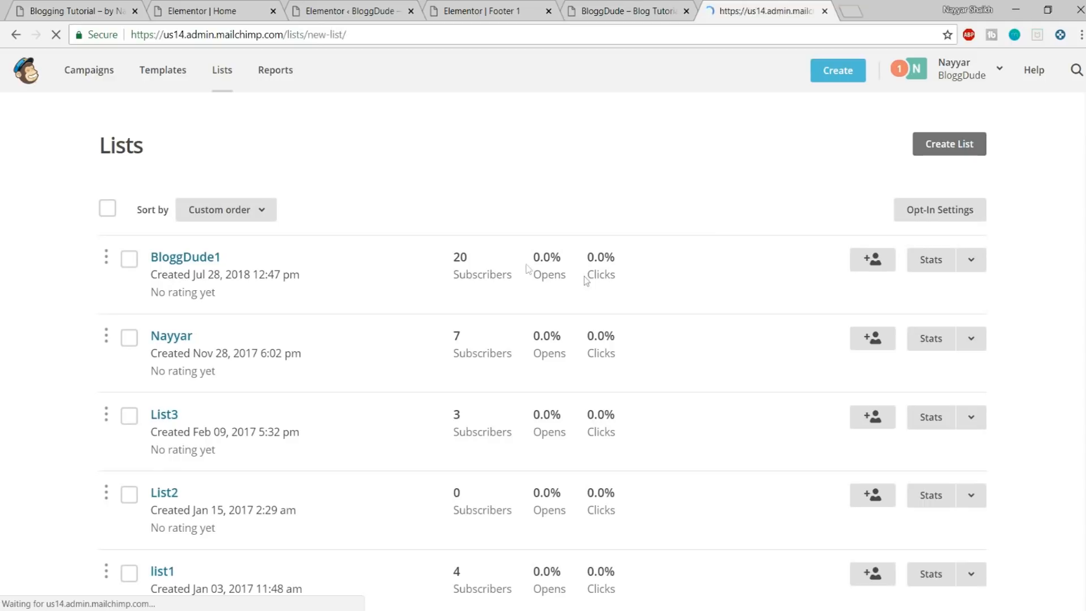
click(248, 264)
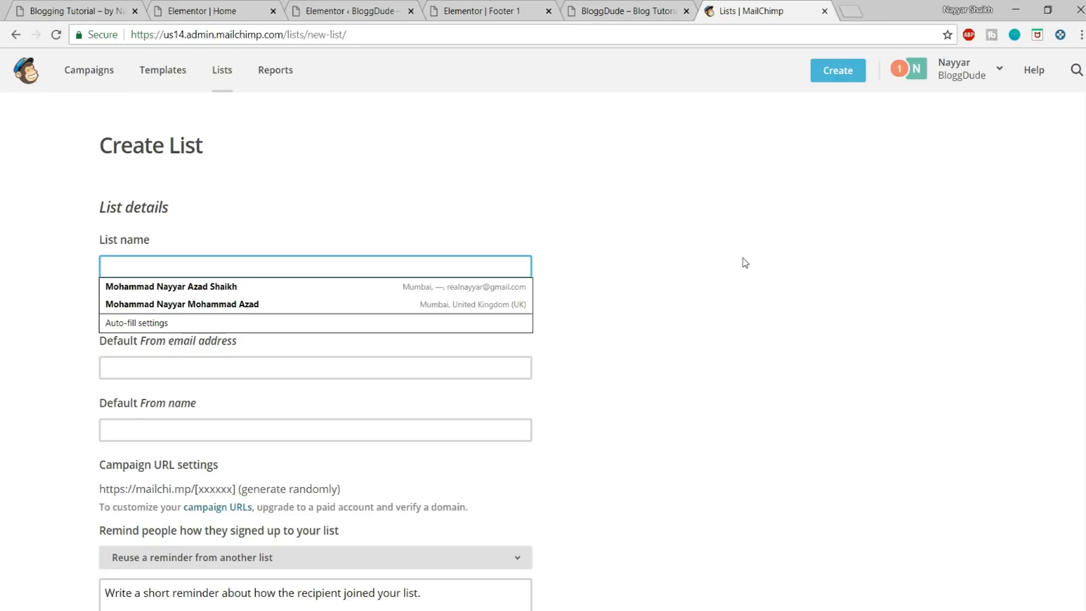
text(Blog Tutorial)
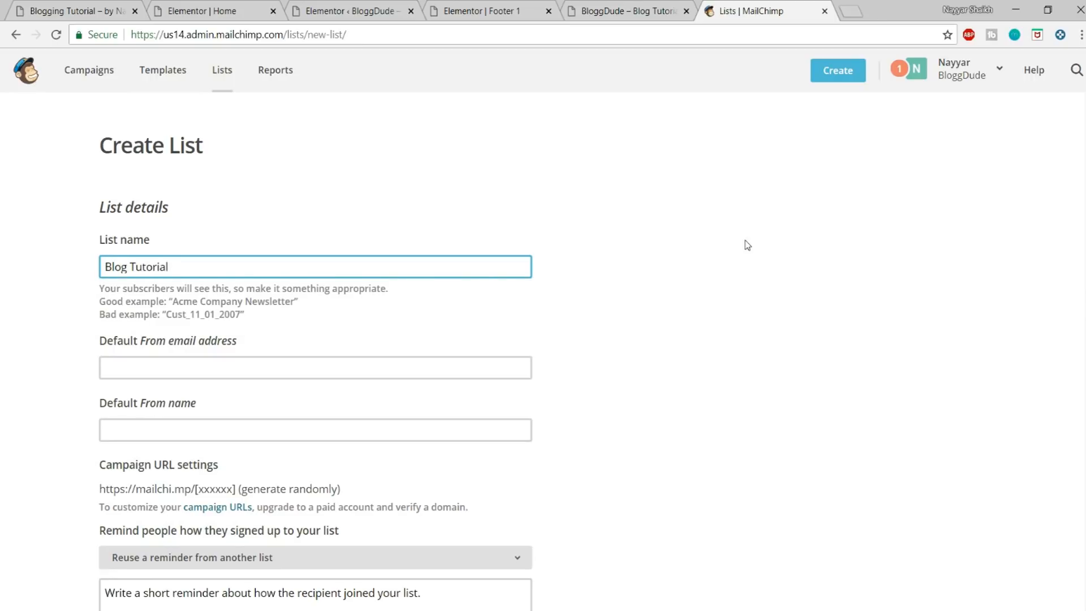
Step: Fill in the new list's default From email address and default From name with the sender's details
scroll(745, 263, down, 3)
click(297, 225)
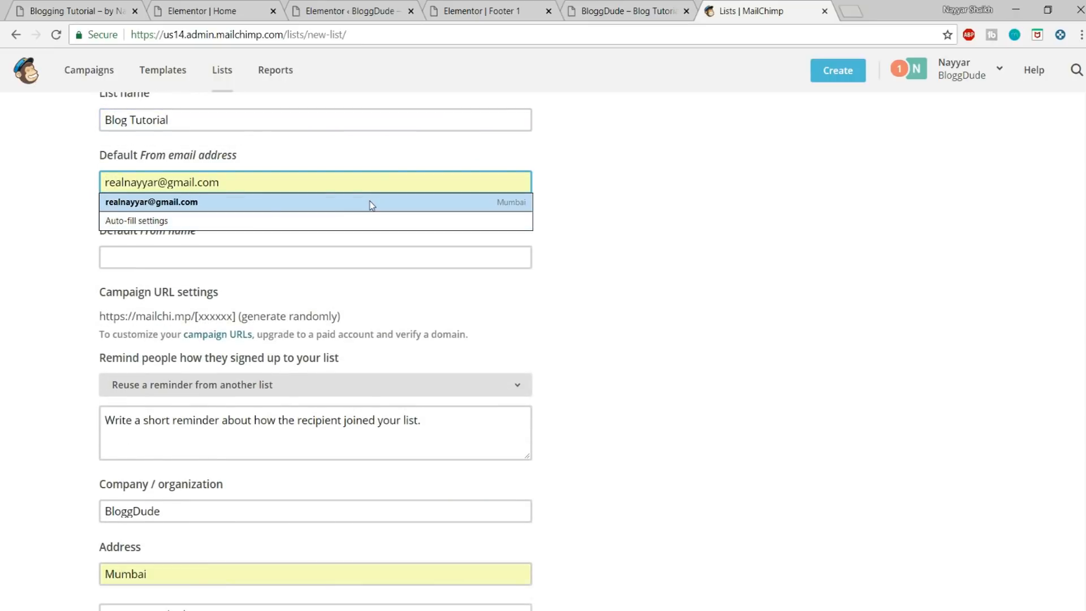
click(370, 204)
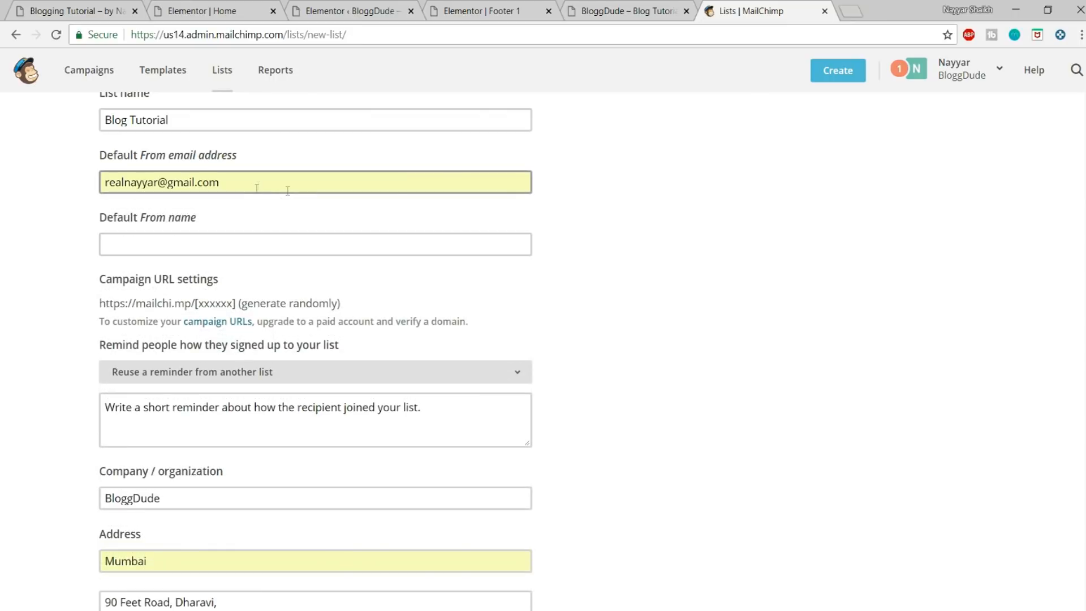
click(242, 243)
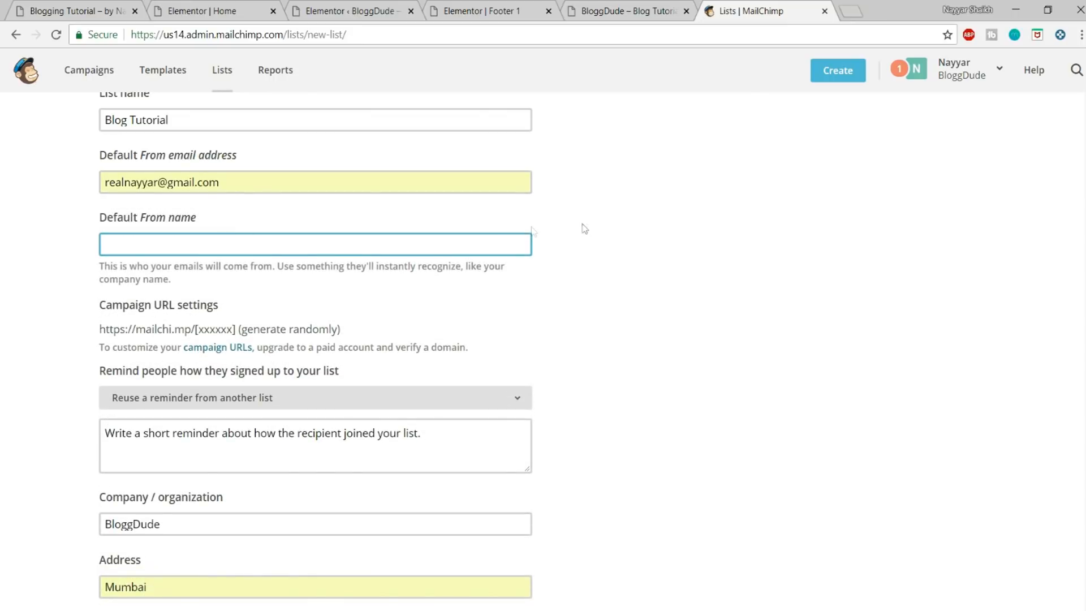
text(Nayyar Shaikh)
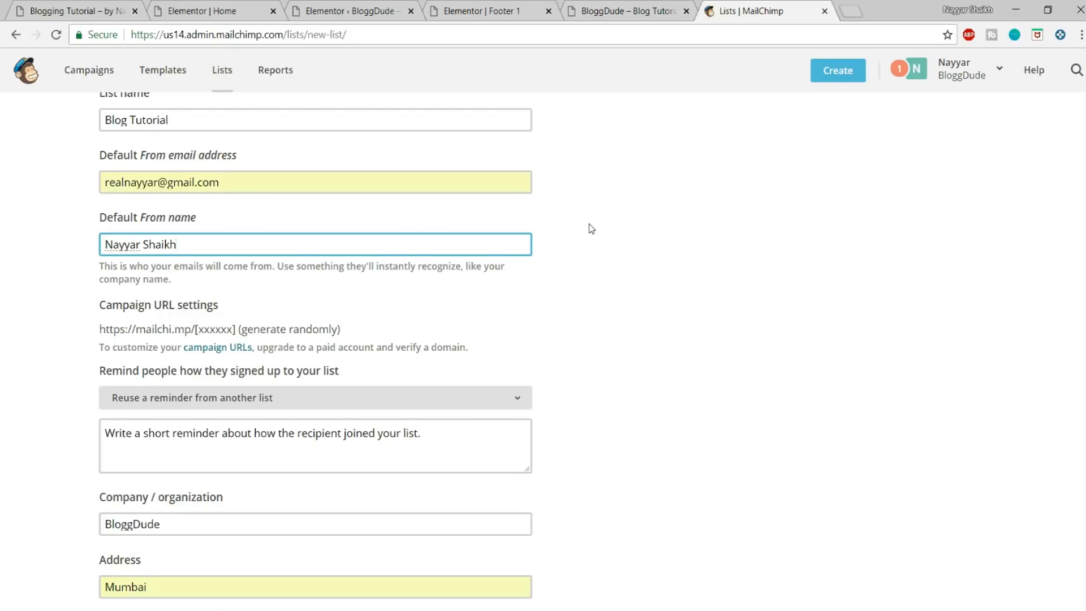
Step: Enter "You as ajdjhsab dsajd askjda sakhd" as the reminder of how people signed up to the list
scroll(589, 232, down, 1)
click(464, 368)
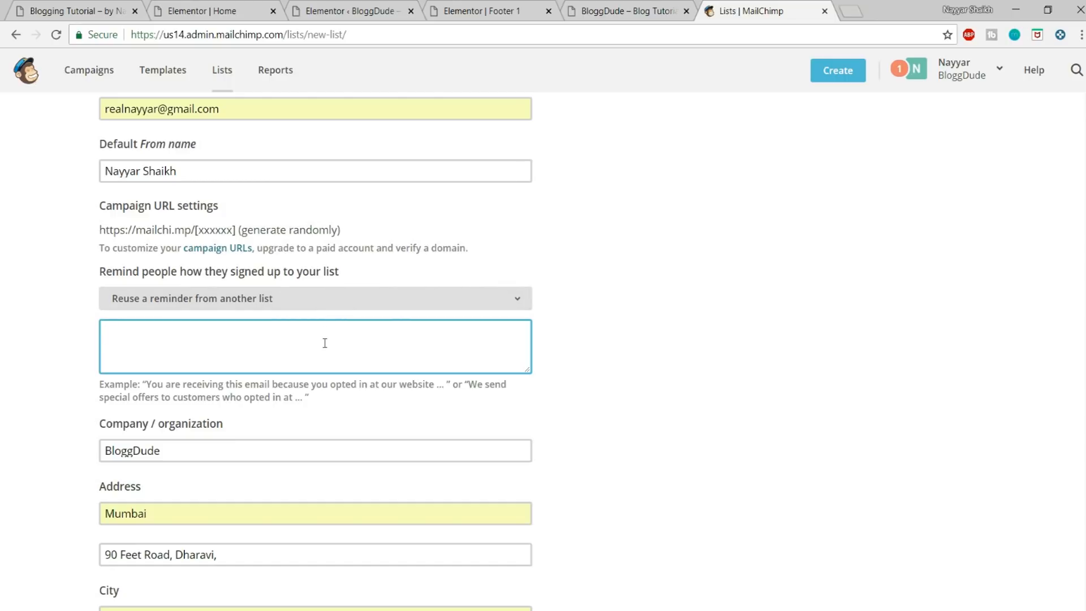
text(s ajdjhsab )
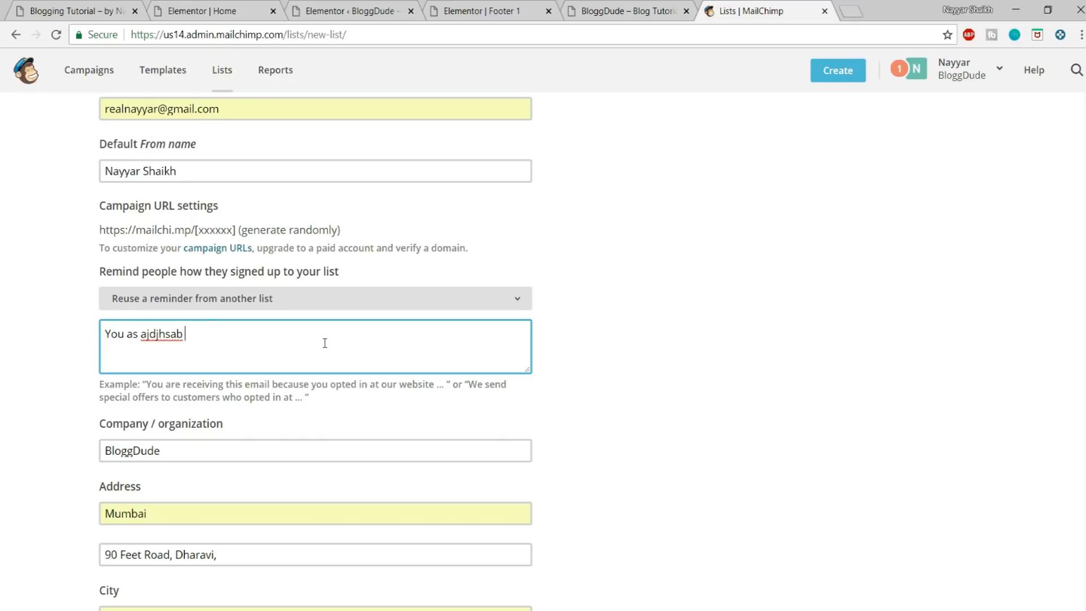
text(dsajd askjda sakhd)
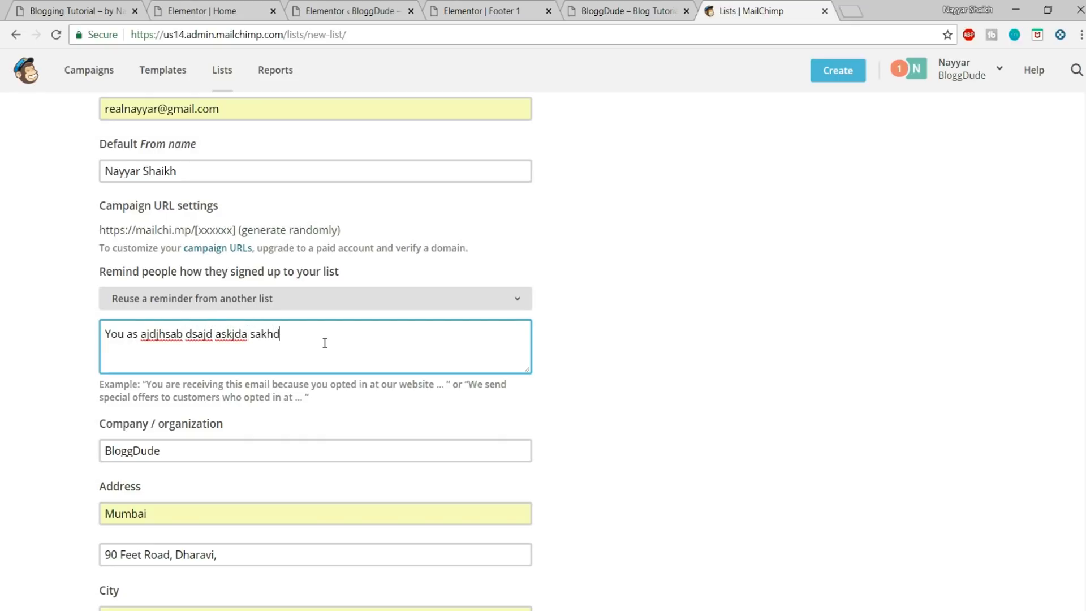
Step: Clear the optional phone number from the new list's contact details
scroll(325, 342, down, 3)
scroll(162, 368, down, 2)
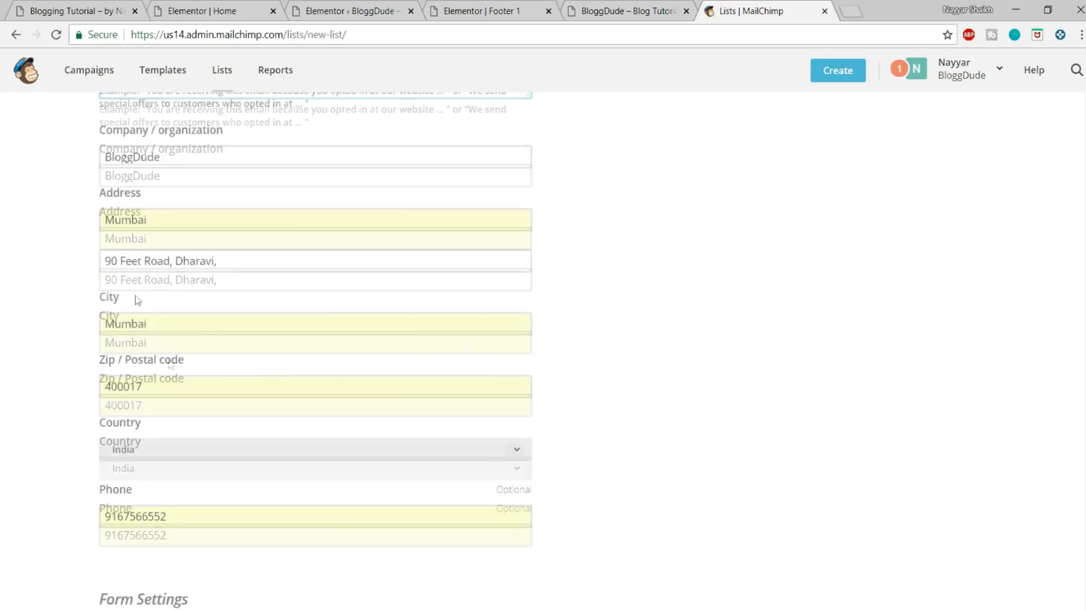
scroll(186, 308, down, 5)
double_click(174, 222)
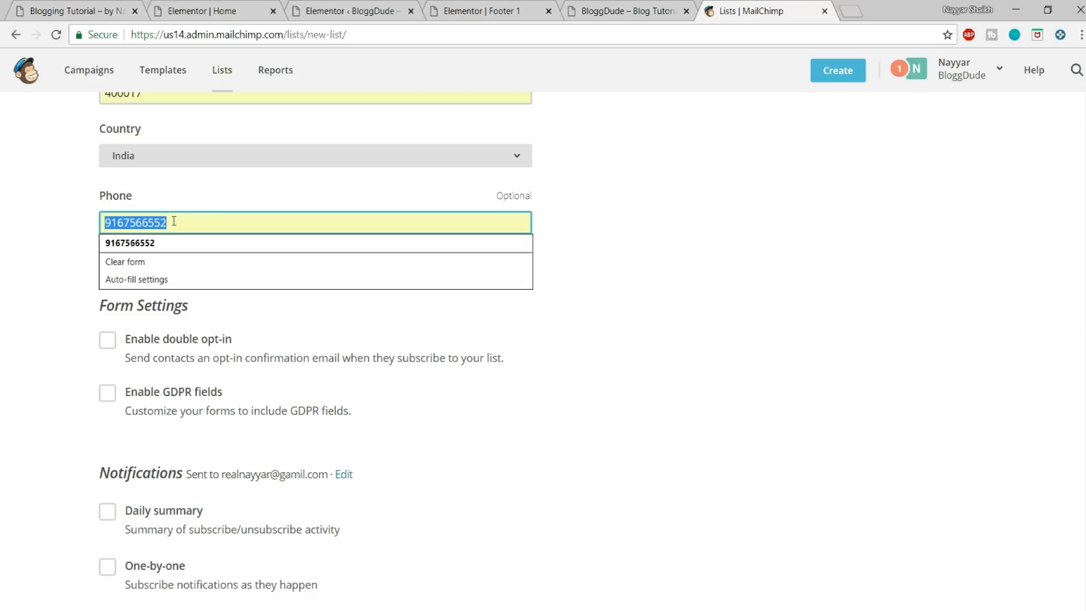
key(BackSpace)
scroll(611, 310, down, 2)
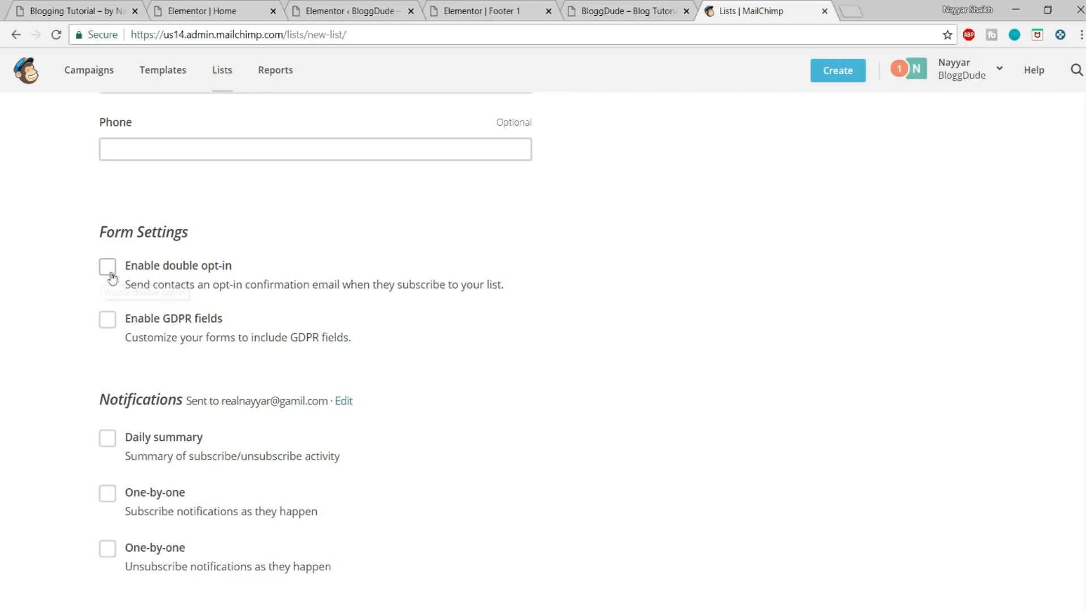
click(383, 7)
click(444, 7)
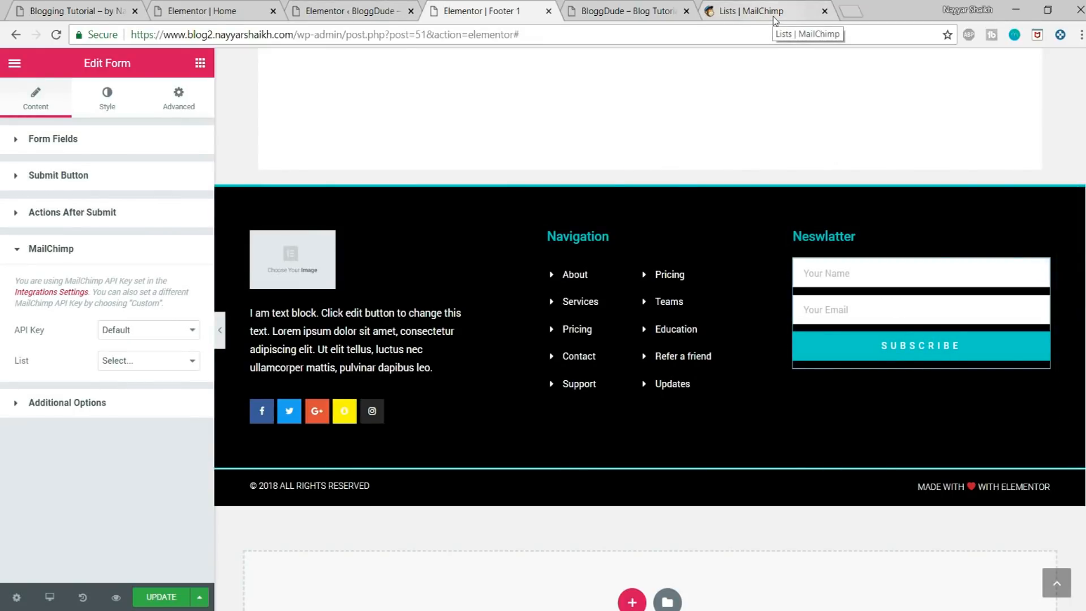
click(749, 11)
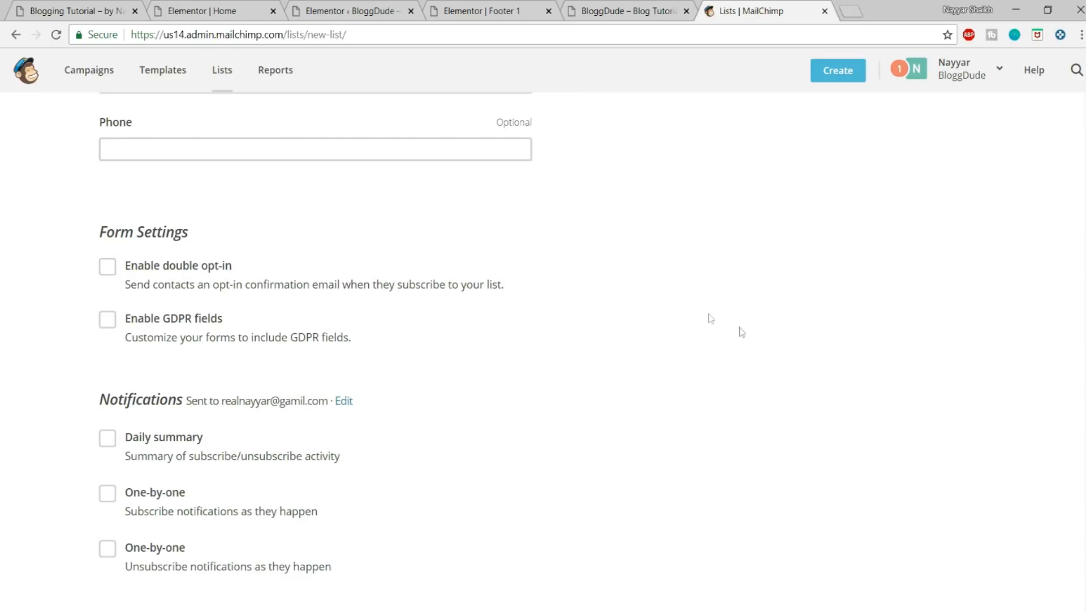
Step: Enable Daily summary notifications for the new list and save it
scroll(738, 327, down, 3)
click(107, 291)
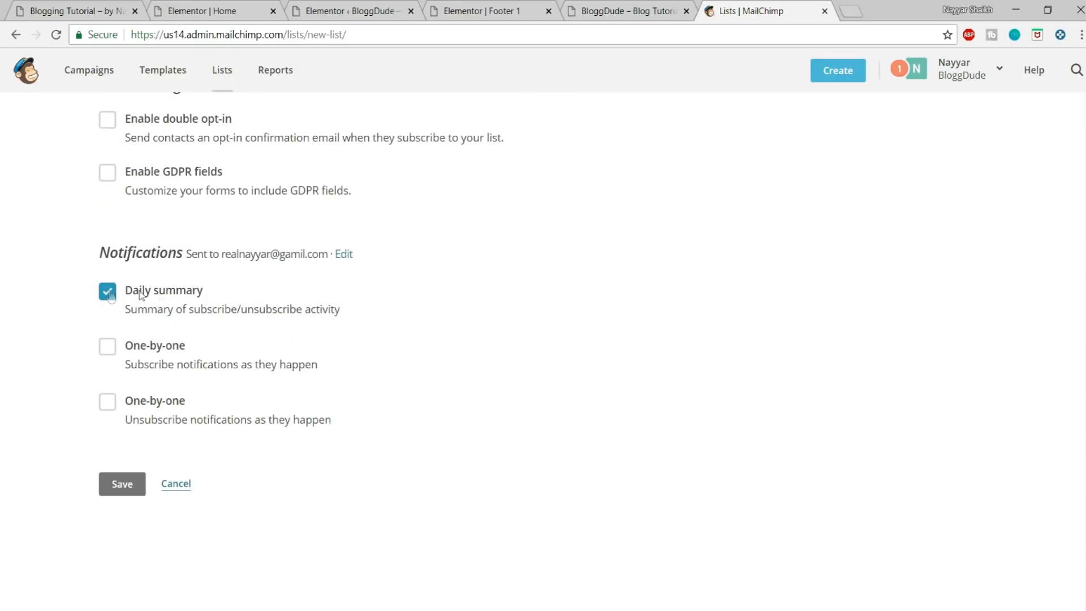
click(140, 484)
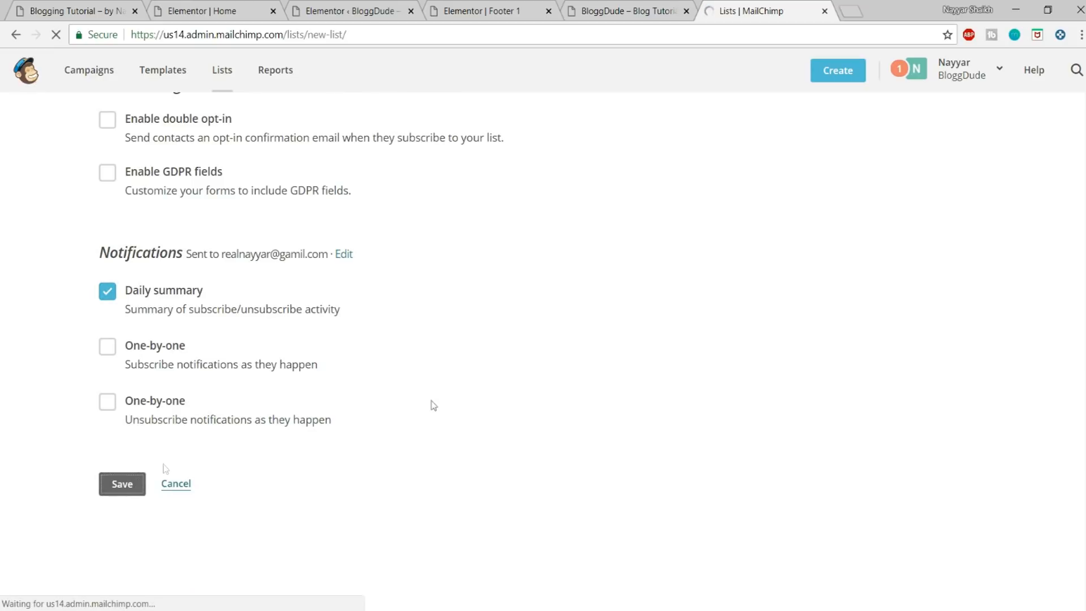
Step: Return to the Footer 1 template and set the newsletter form's MailChimp list to List3
click(262, 7)
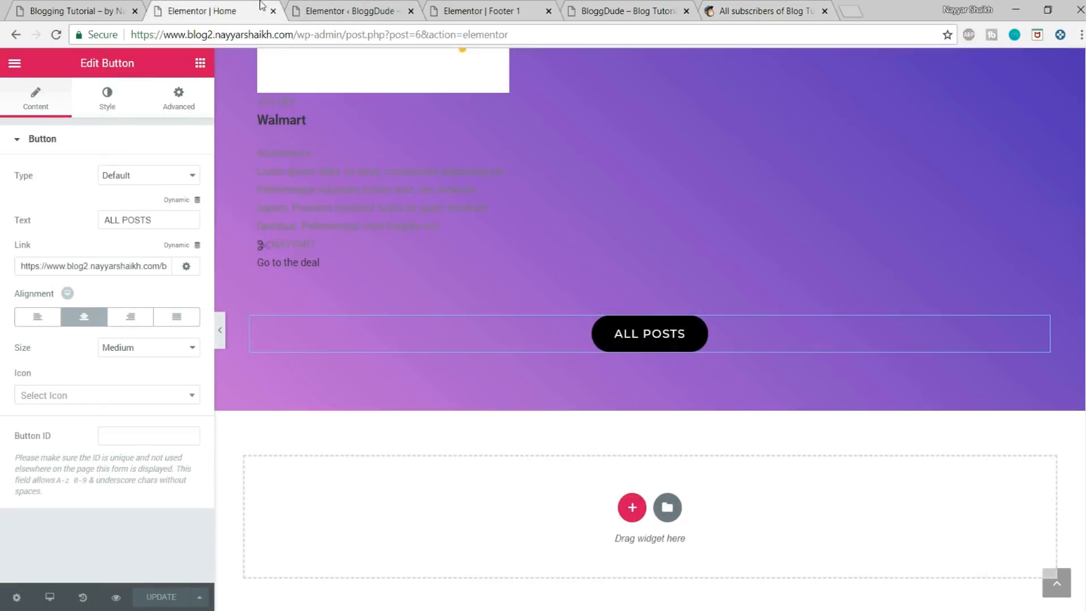
click(347, 10)
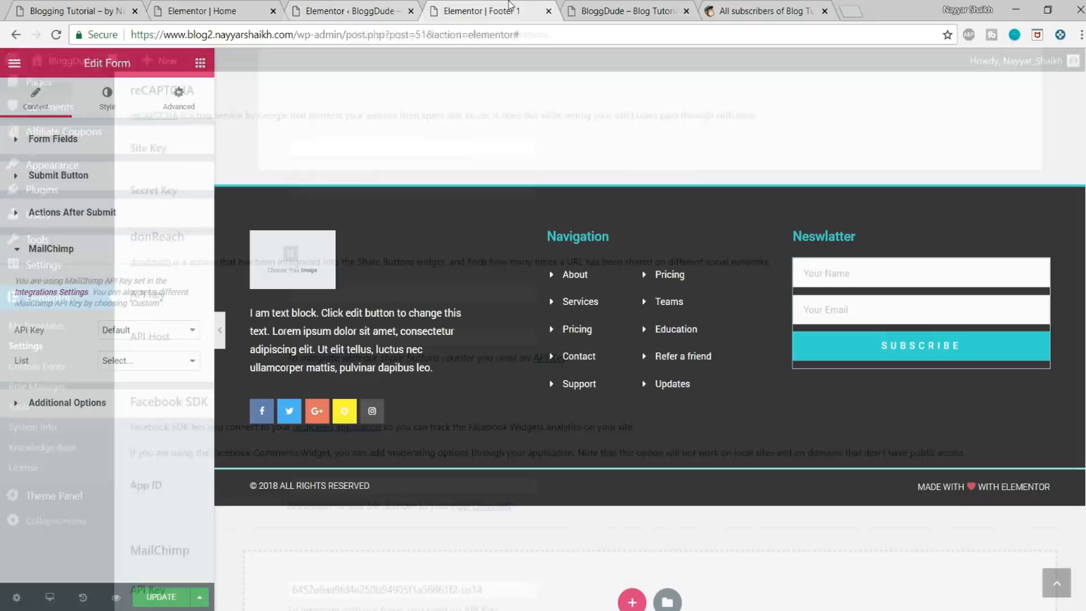
click(463, 11)
click(148, 363)
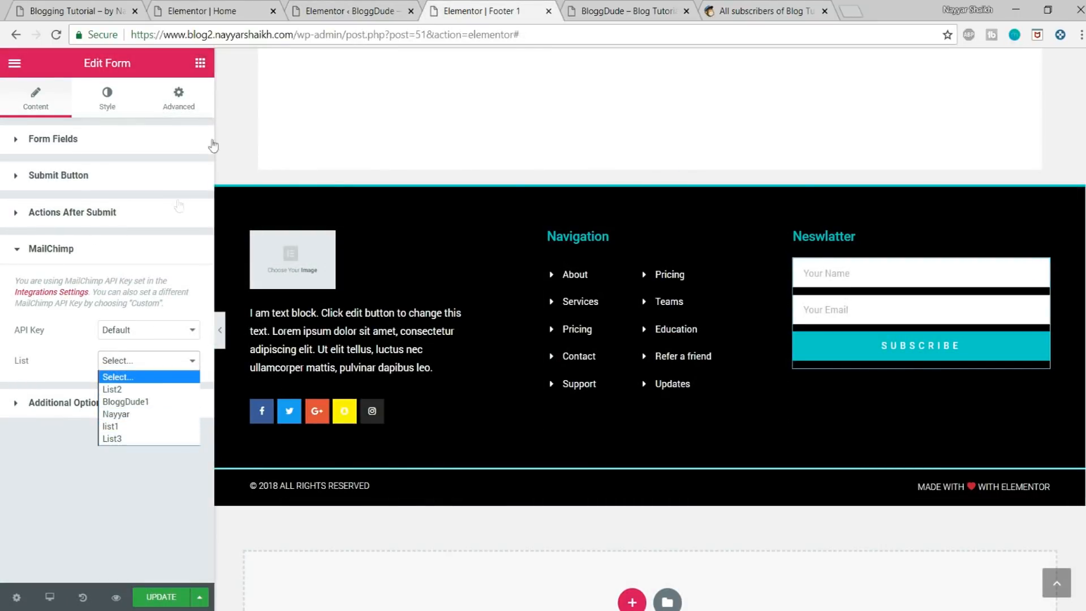
click(156, 438)
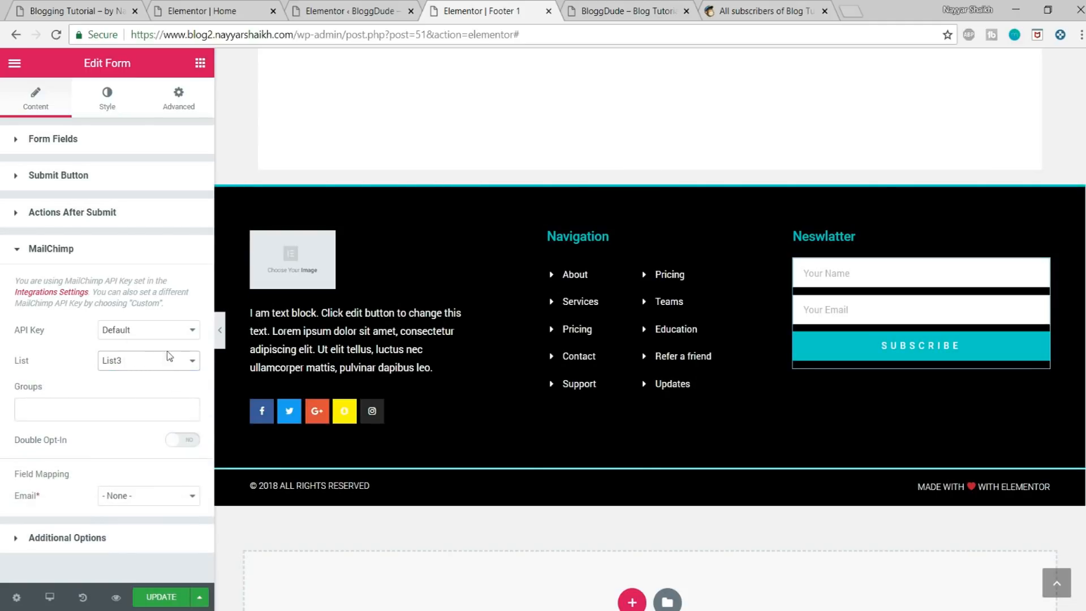
Step: Map the MailChimp Email field to the newsletter form's Email field and update the footer template
drag(15, 477, 83, 478)
drag(20, 497, 42, 497)
click(148, 496)
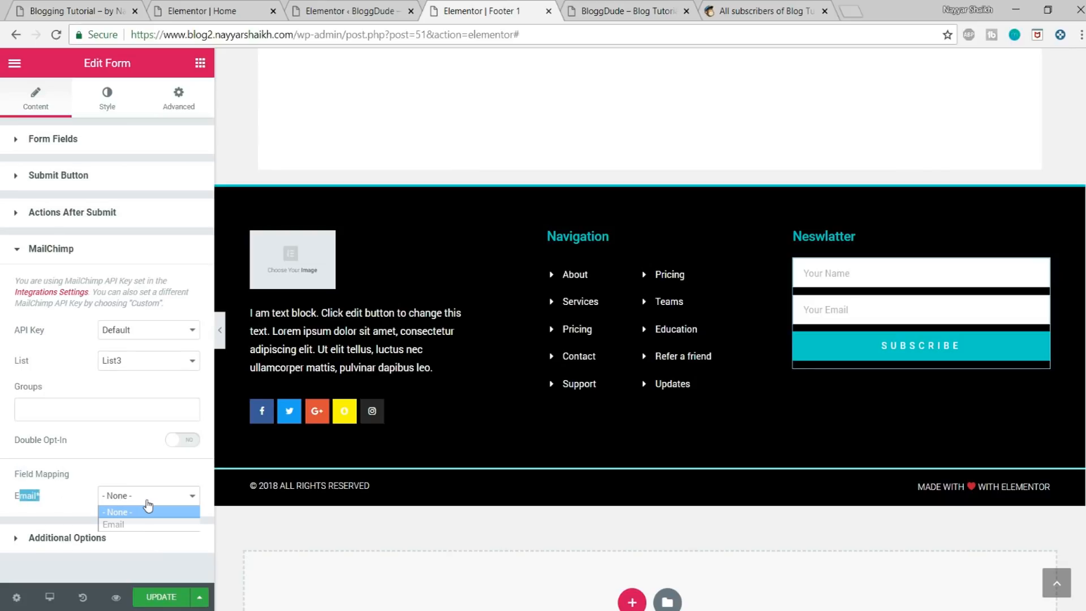
click(136, 521)
click(130, 469)
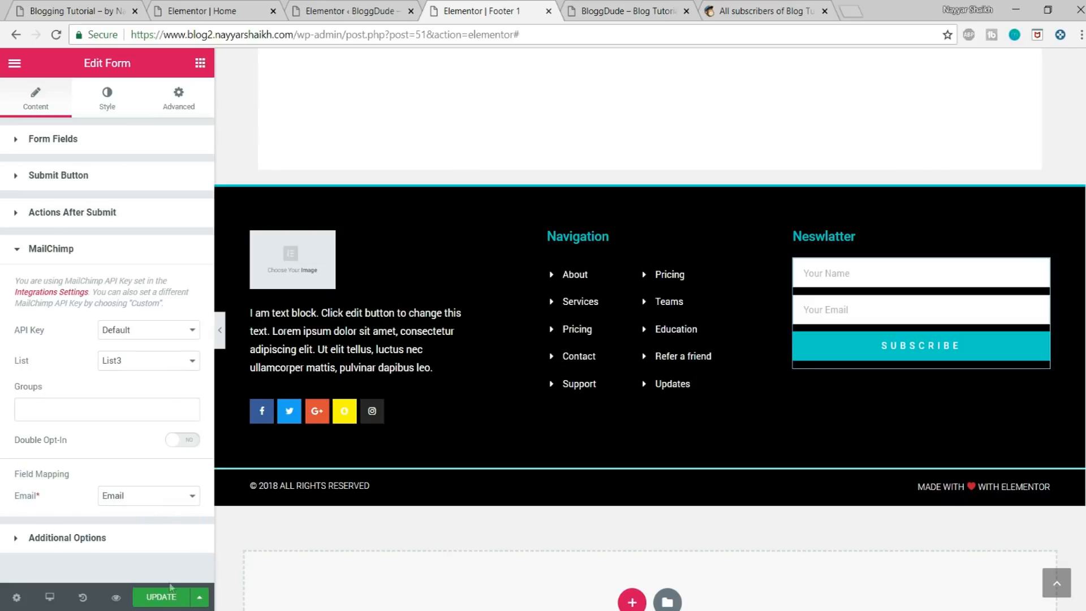
click(164, 597)
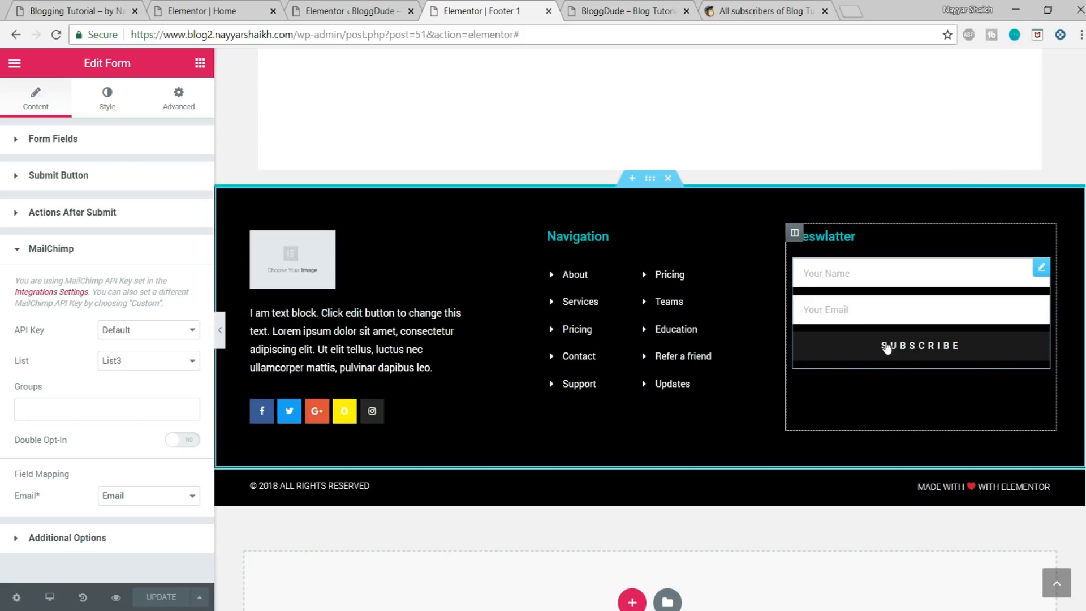
Step: View the contacts page of the Blog Tutorial list in MailChimp
click(757, 10)
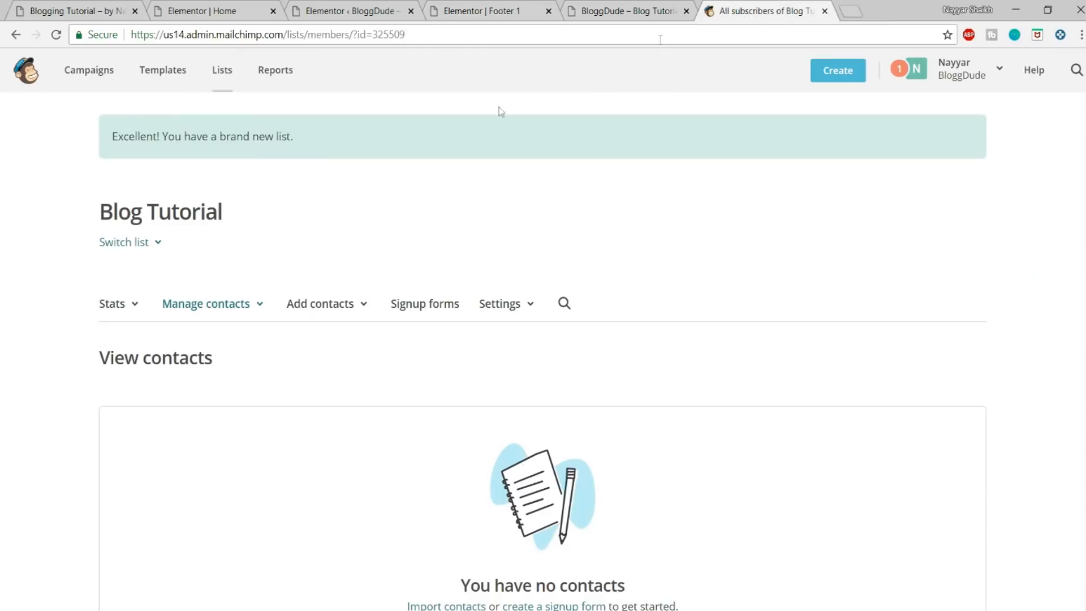
scroll(671, 268, down, 3)
scroll(683, 317, up, 3)
Step: Switch to the Home page in the Elementor editor and reload it
click(219, 6)
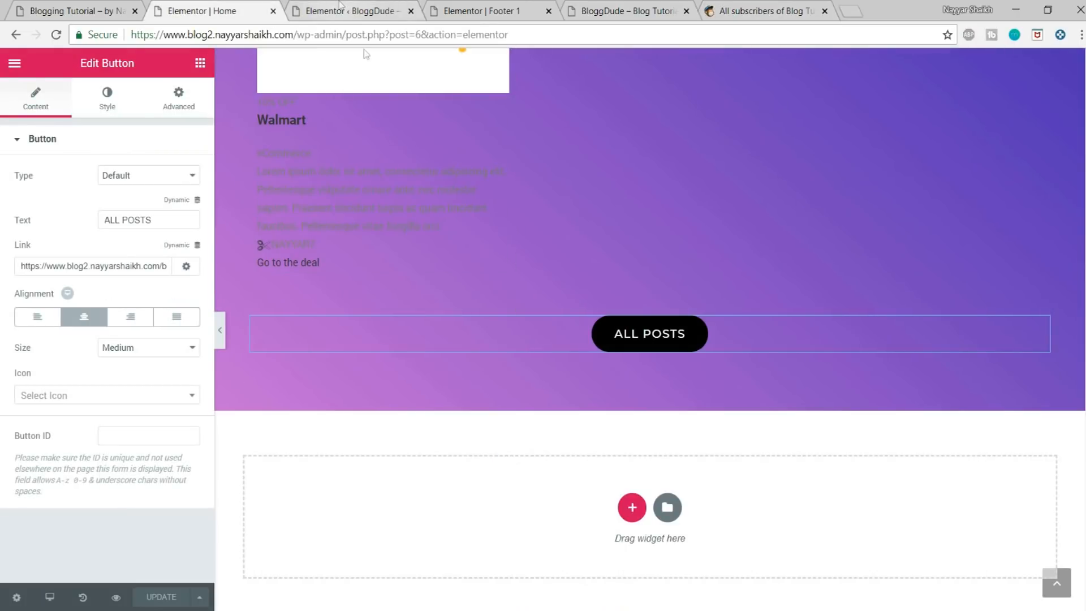
scroll(528, 330, up, 20)
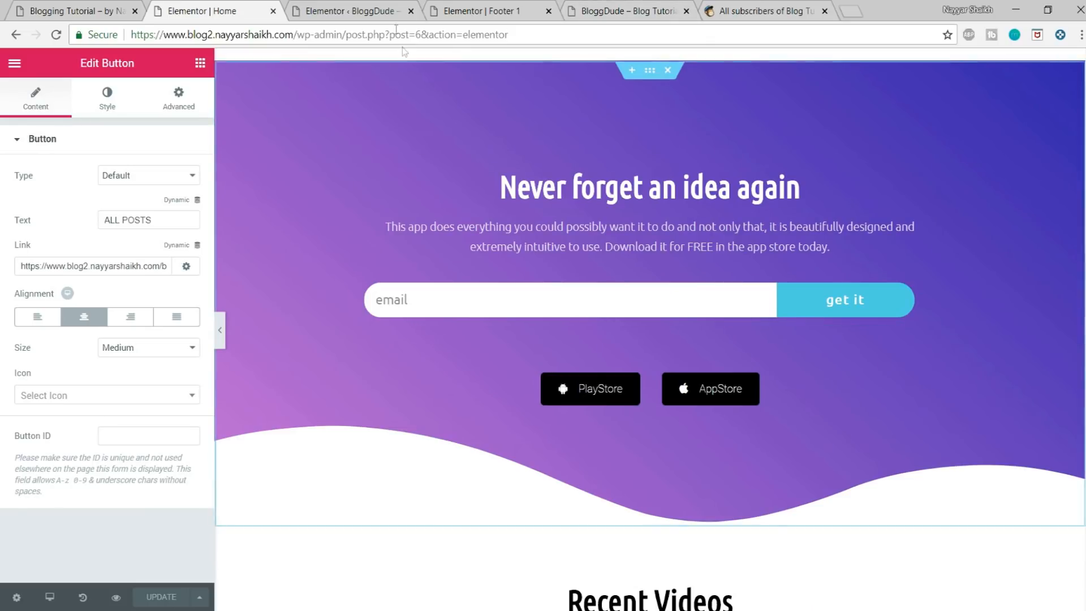
click(480, 37)
key(Return)
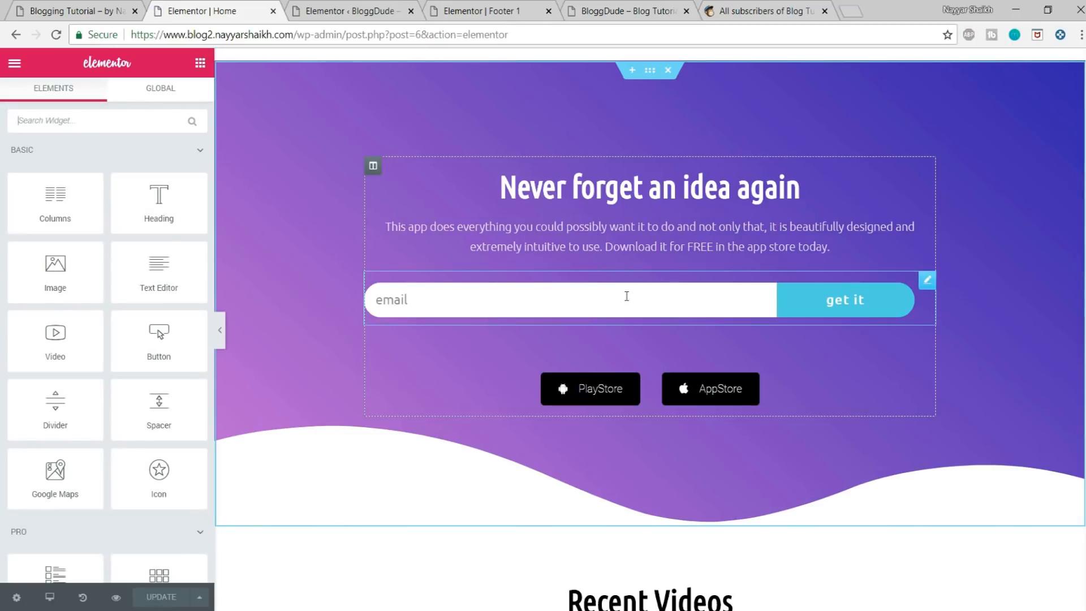
Step: Add MailChimp as the action after submit for the email form under "Never forget an idea again"
click(625, 295)
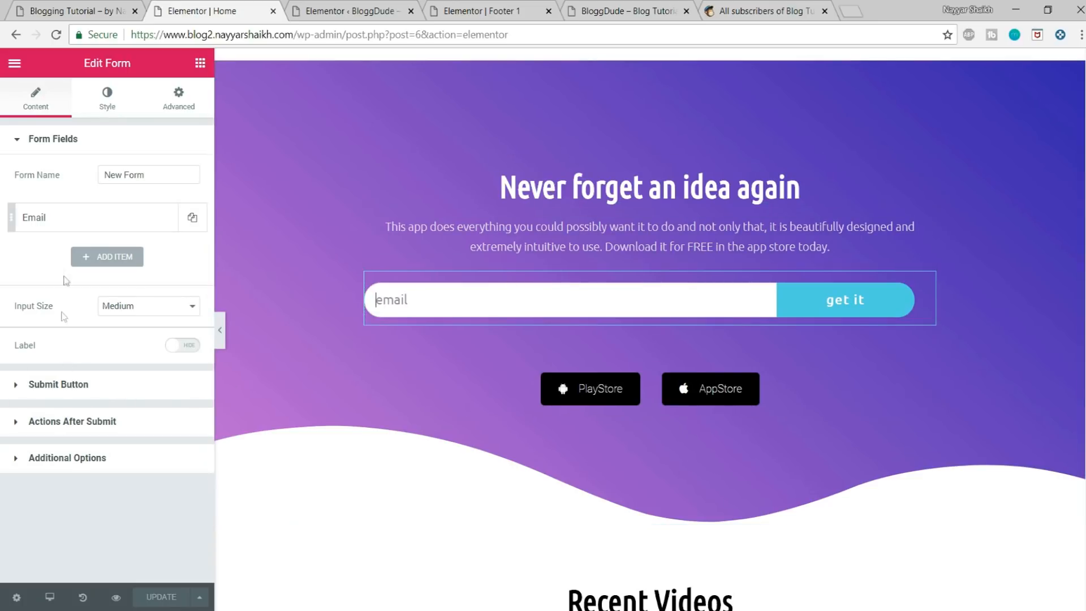
click(115, 423)
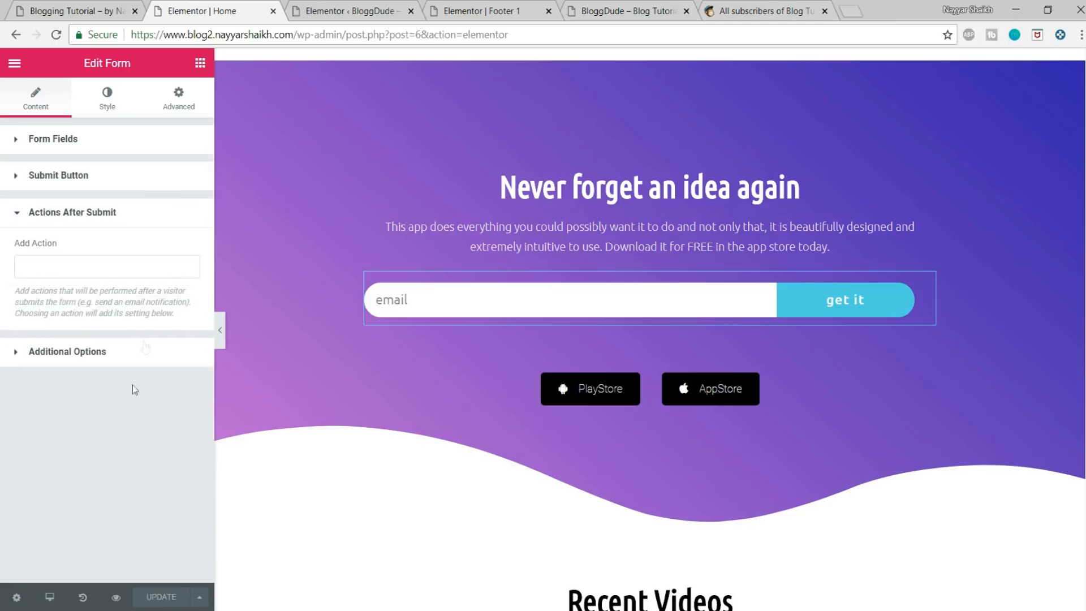
click(86, 260)
click(82, 323)
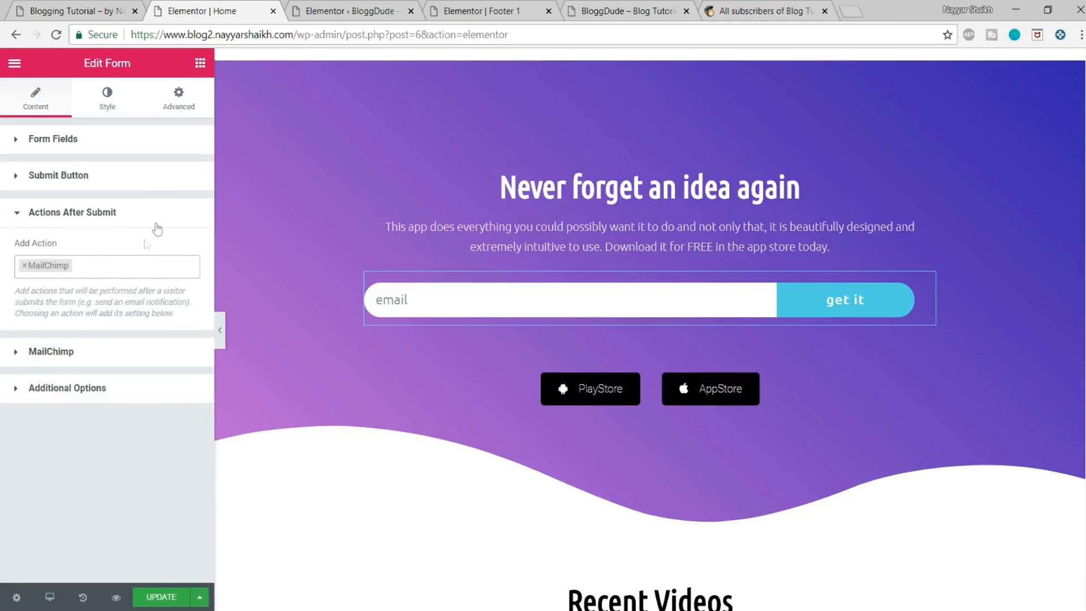
Step: Set the MailChimp list of the Home page email form to List3 and update the page
click(84, 254)
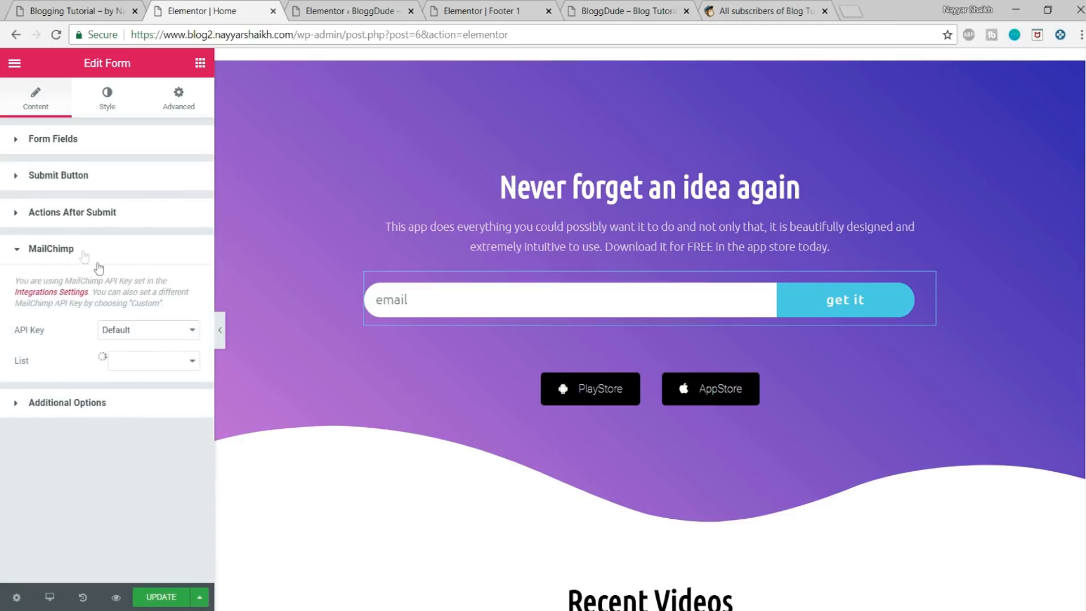
click(150, 363)
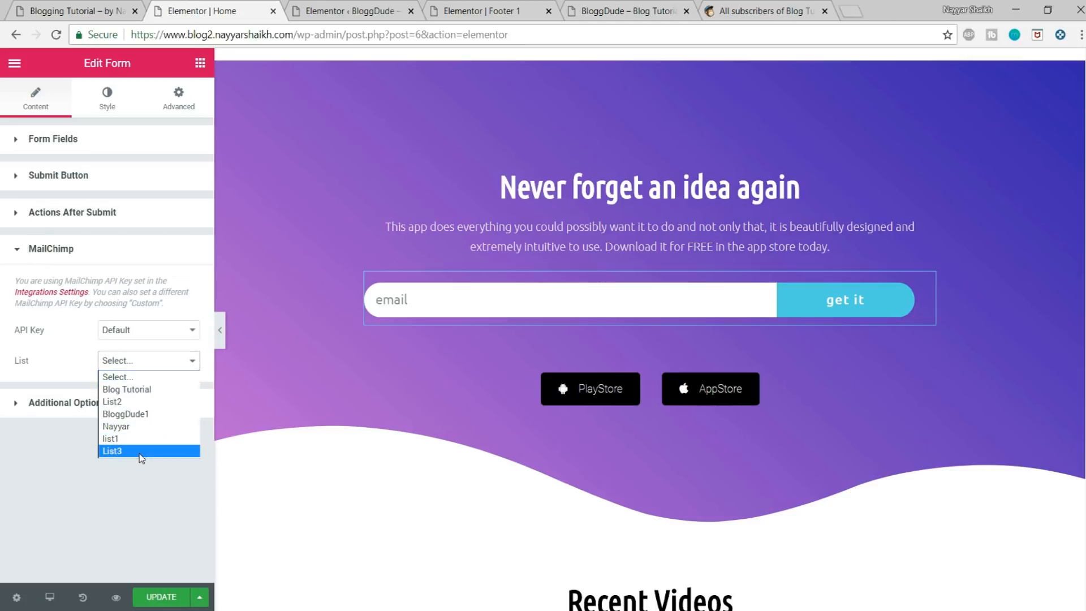
click(141, 451)
click(161, 597)
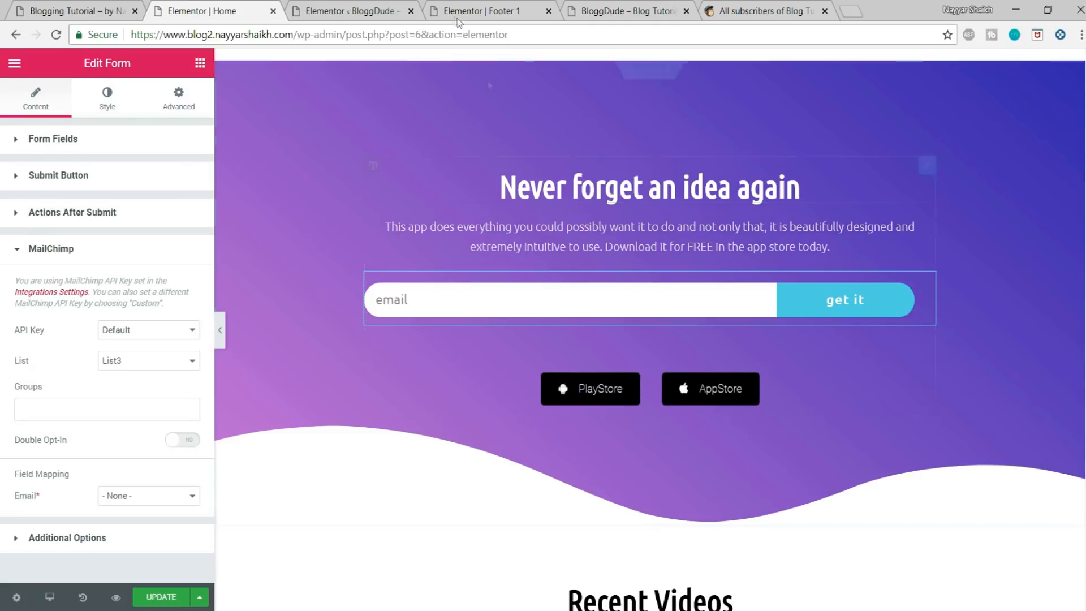
Step: Switch to the Footer 1 editor and load the site's wp-admin dashboard in its place
click(479, 5)
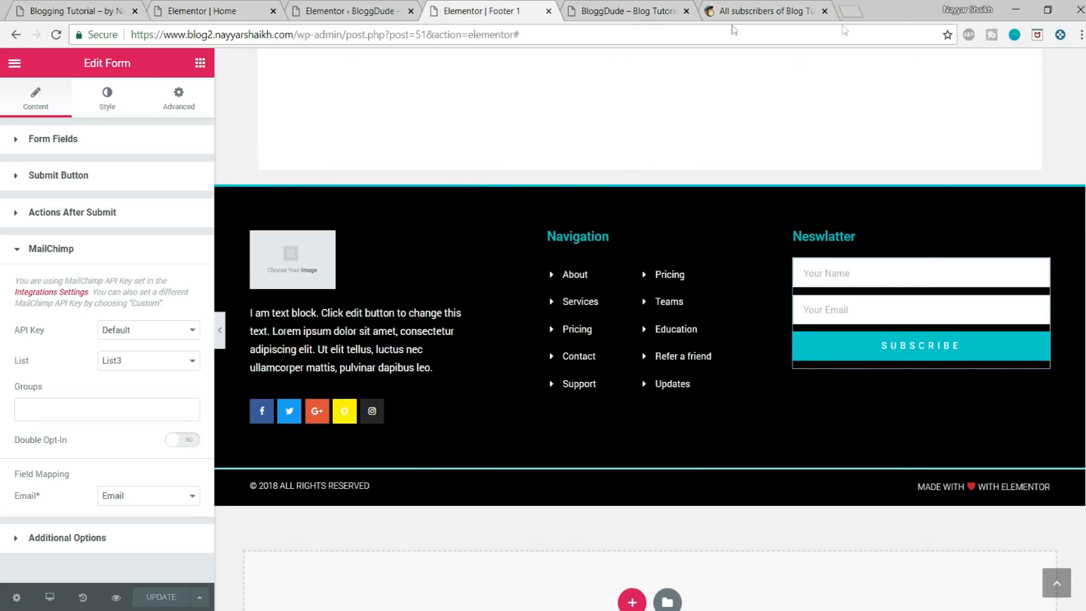
drag(584, 34, 334, 31)
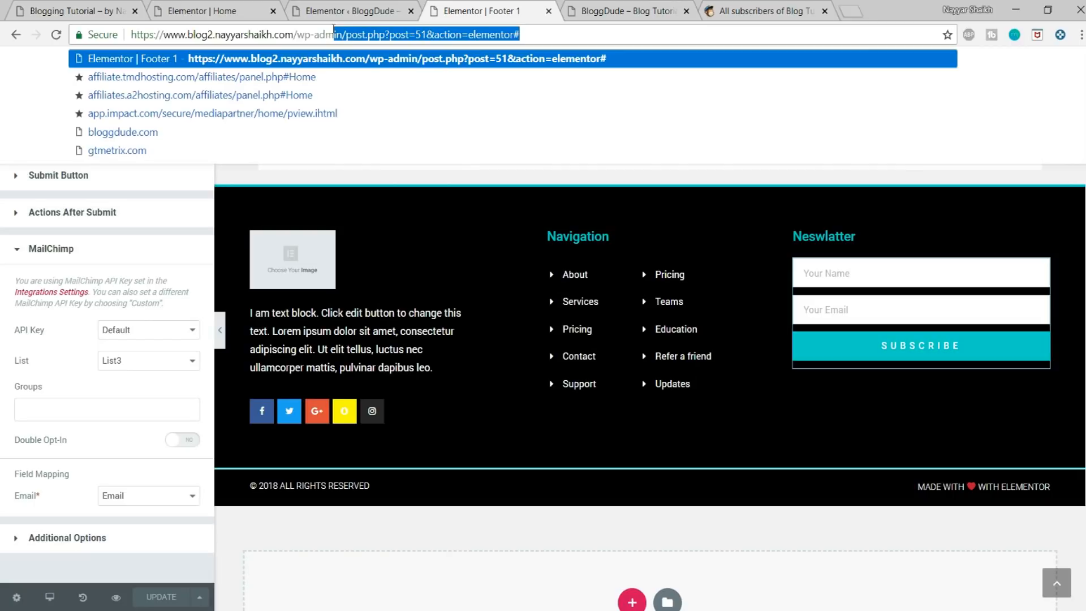
key(BackSpace)
text(in/)
key(Return)
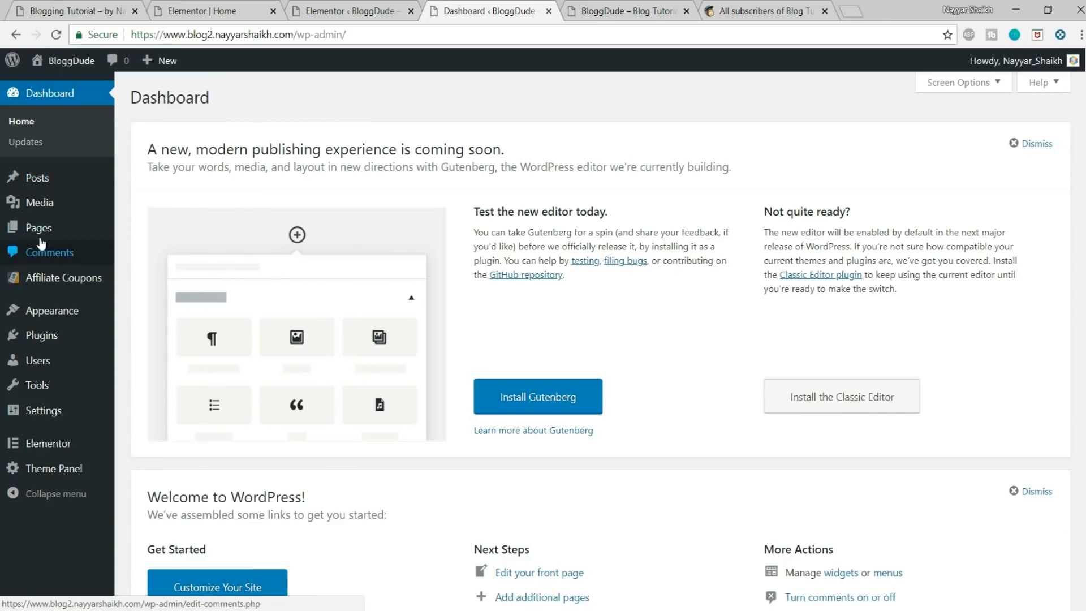
Step: Add a new WordPress page titled "Thank You"
mouse_move(94, 235)
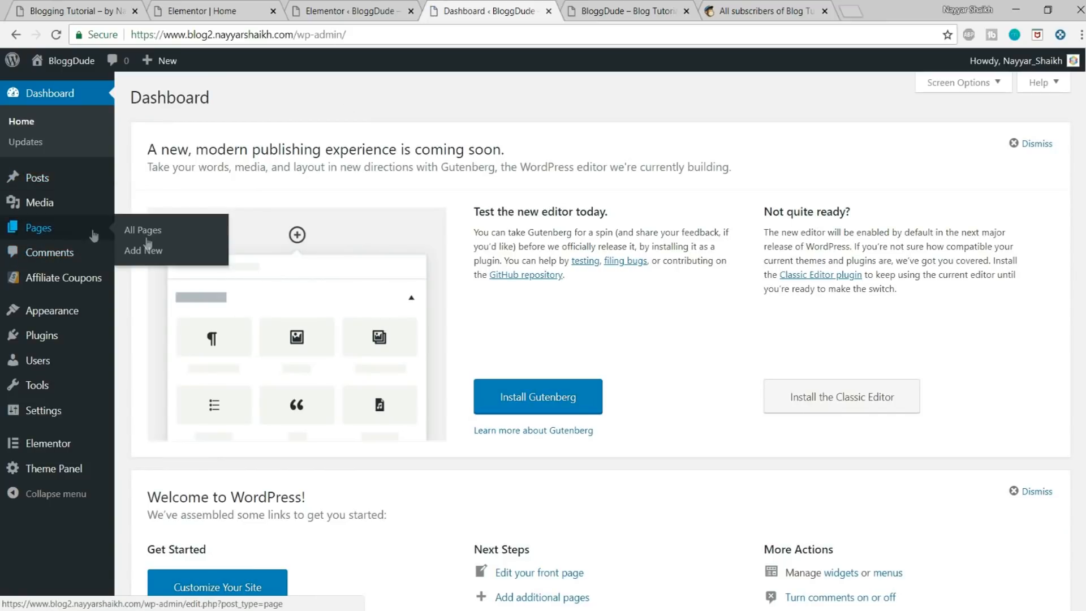
click(146, 250)
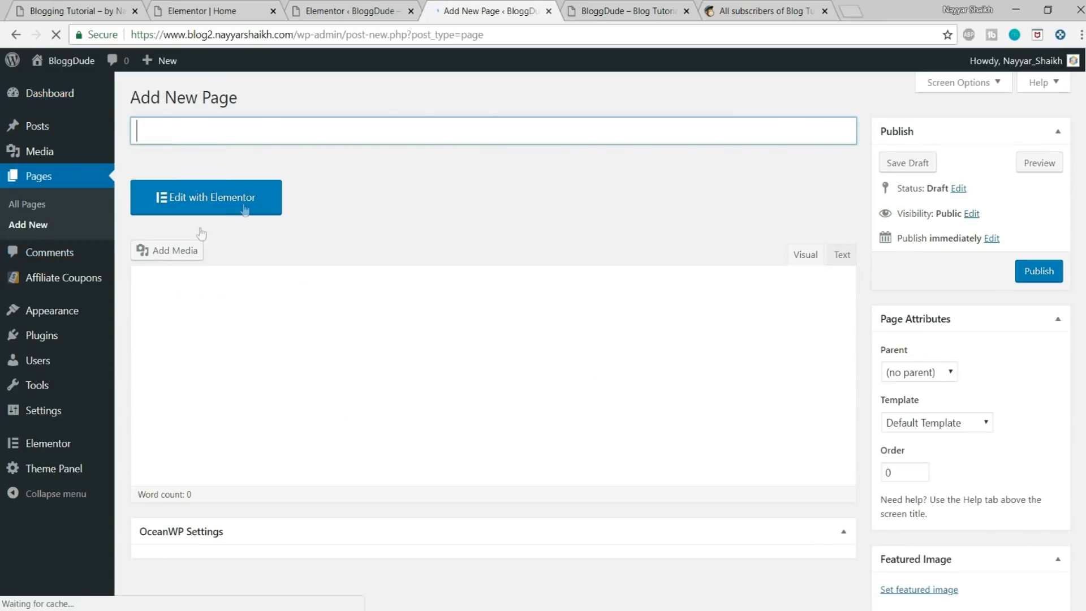
text(Thank)
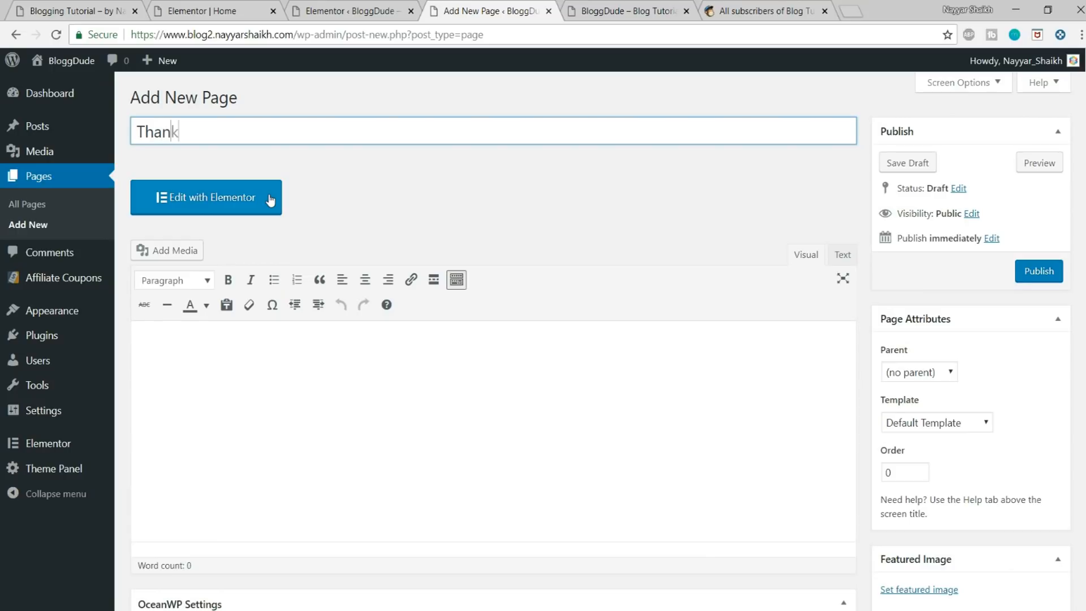
text( You)
Step: Set the Thank You page's OceanWP content layout to 100% Full Width
scroll(954, 364, down, 3)
click(644, 354)
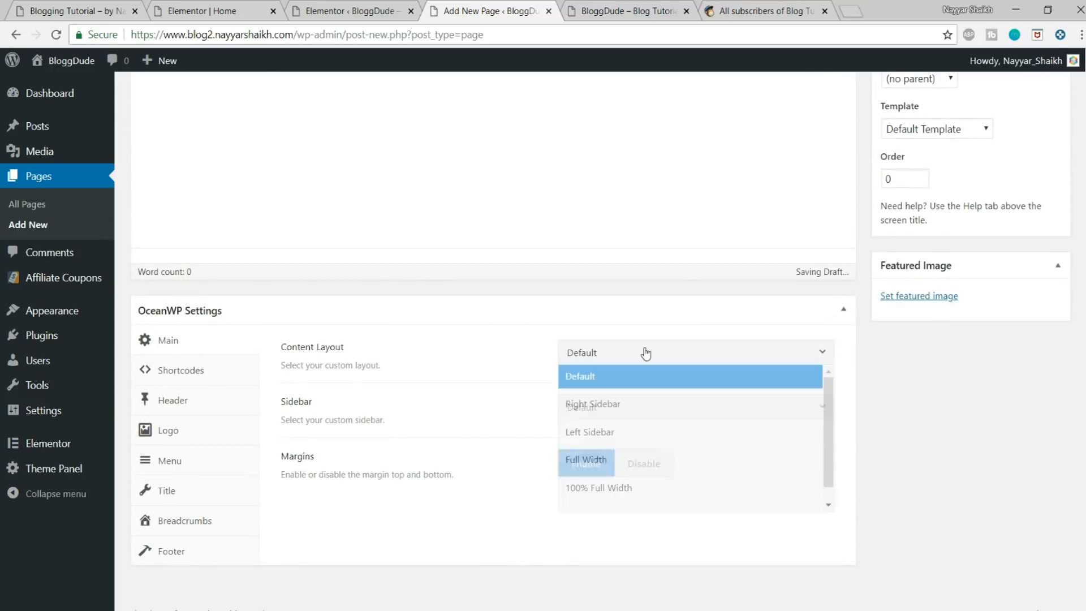
click(621, 487)
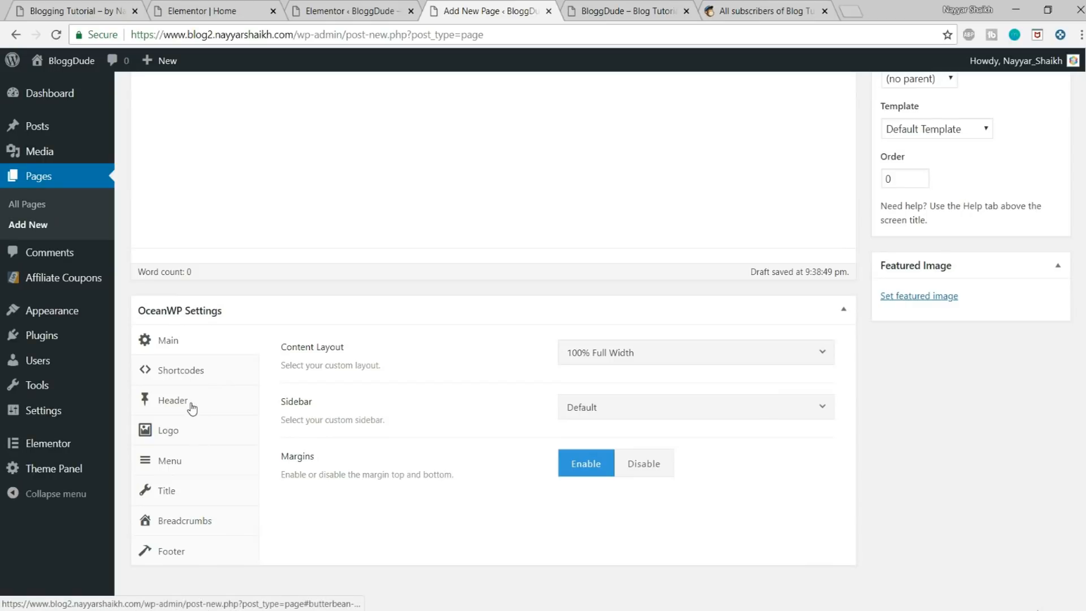
Step: Keep the top bar display at Default, set the header style to Transparent and disable the page title in the OceanWP settings
click(172, 400)
click(724, 360)
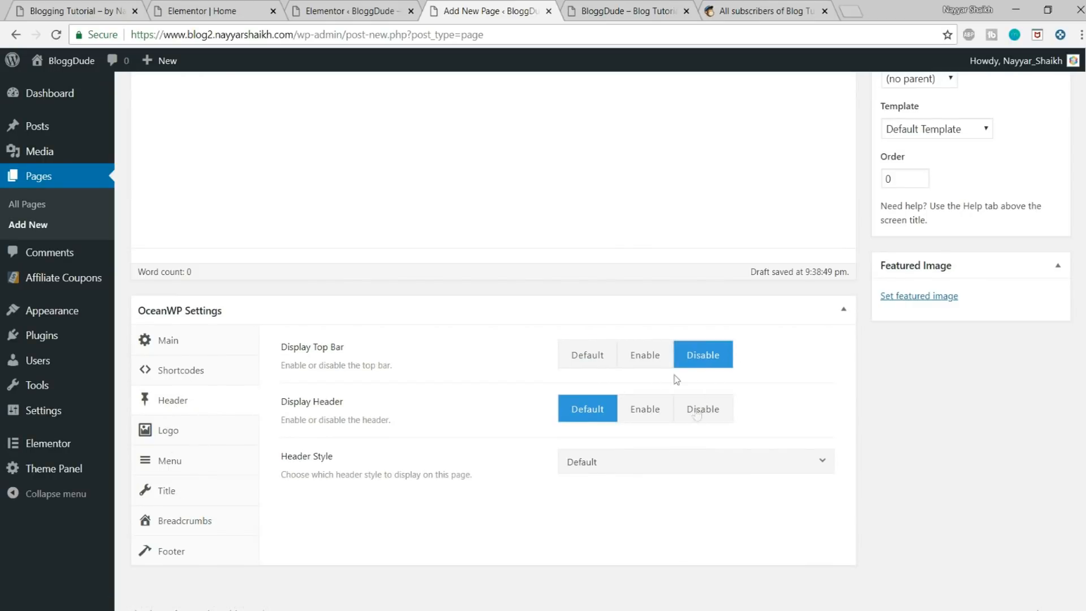
click(588, 361)
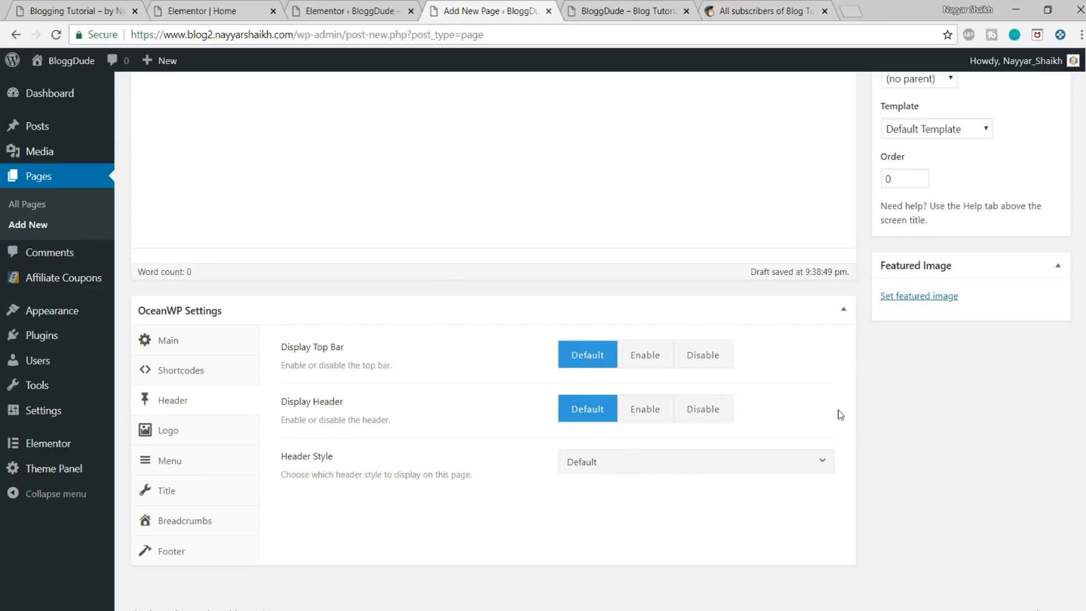
scroll(792, 421, down, 1)
click(645, 445)
click(640, 525)
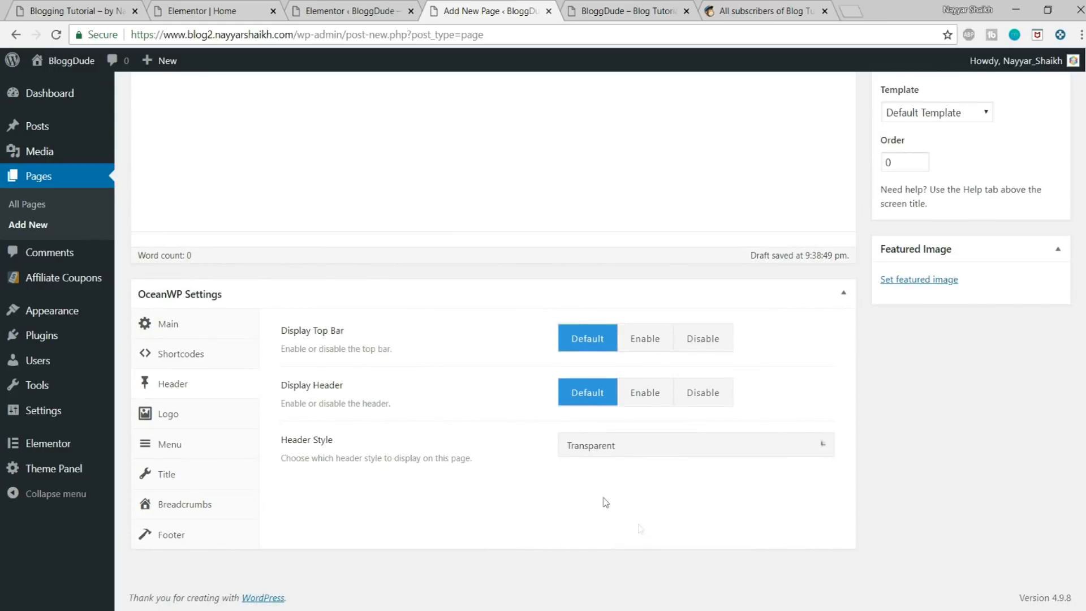
click(186, 477)
click(718, 347)
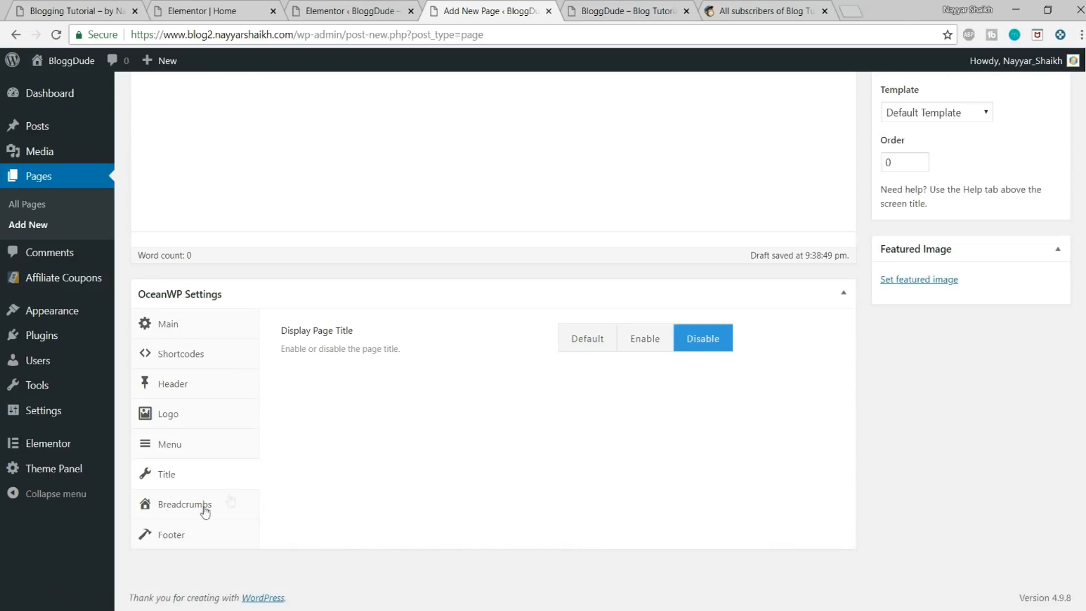
Step: Publish the Thank You page and open it for editing with Elementor
scroll(494, 503, up, 4)
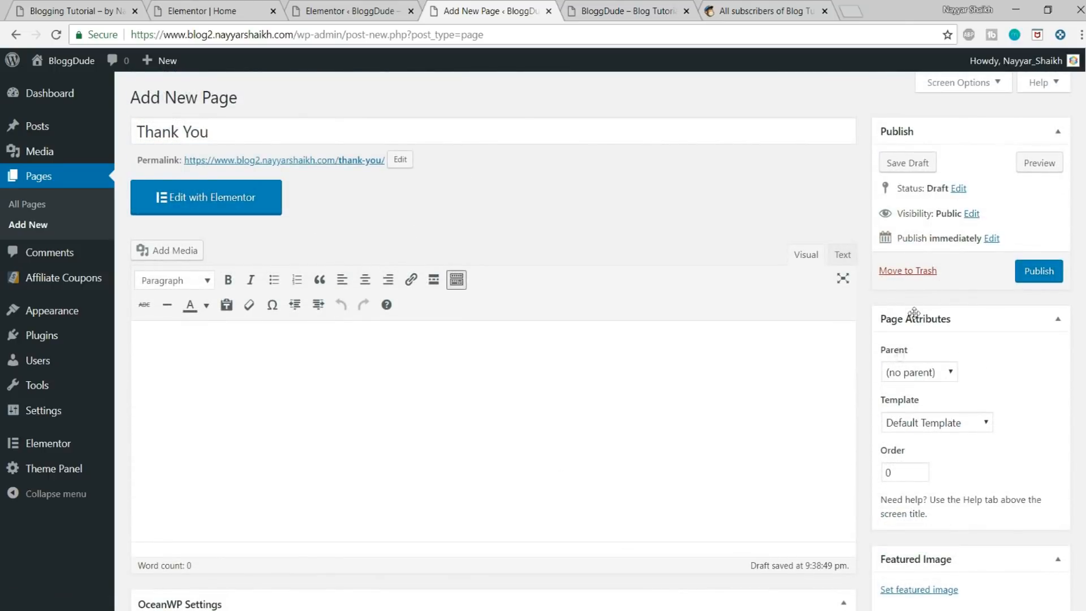
click(1049, 276)
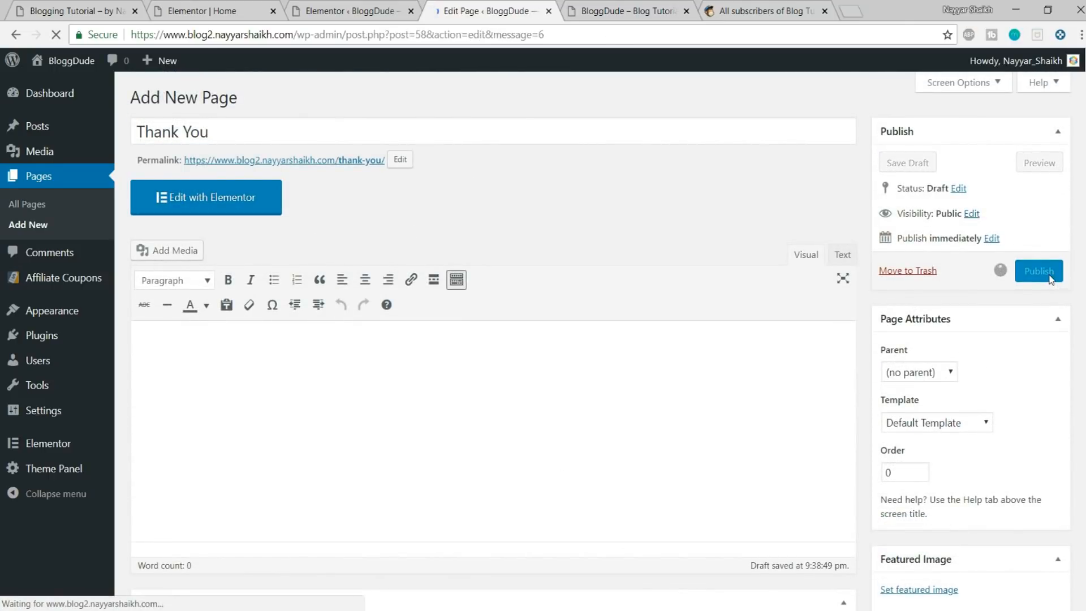
click(226, 240)
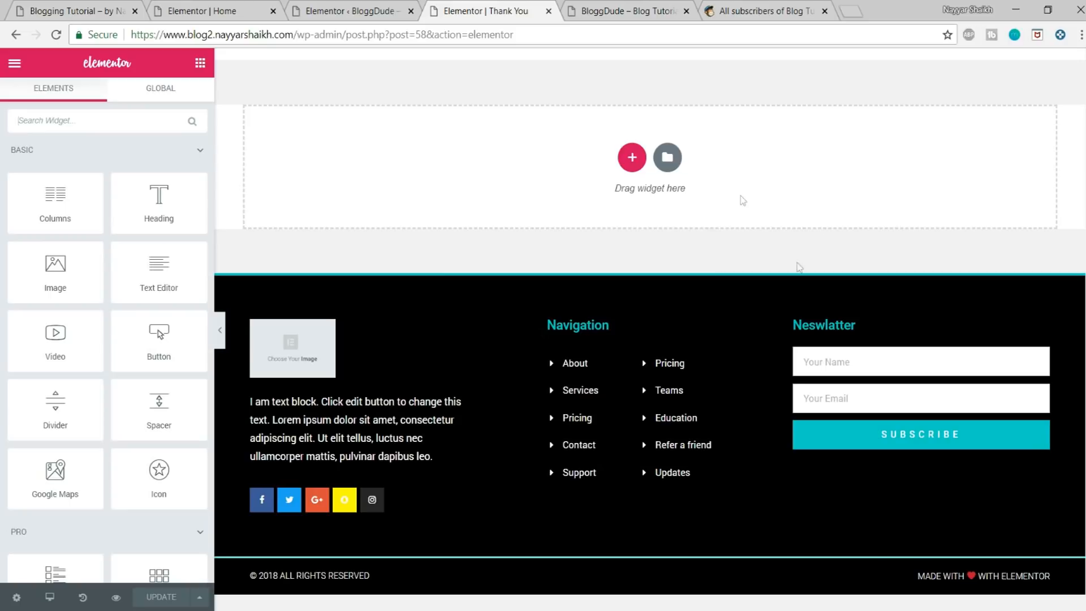
Step: Insert the Christmas Snowboard page template with the "2018 World Championship" hero from the Elementor library
click(668, 157)
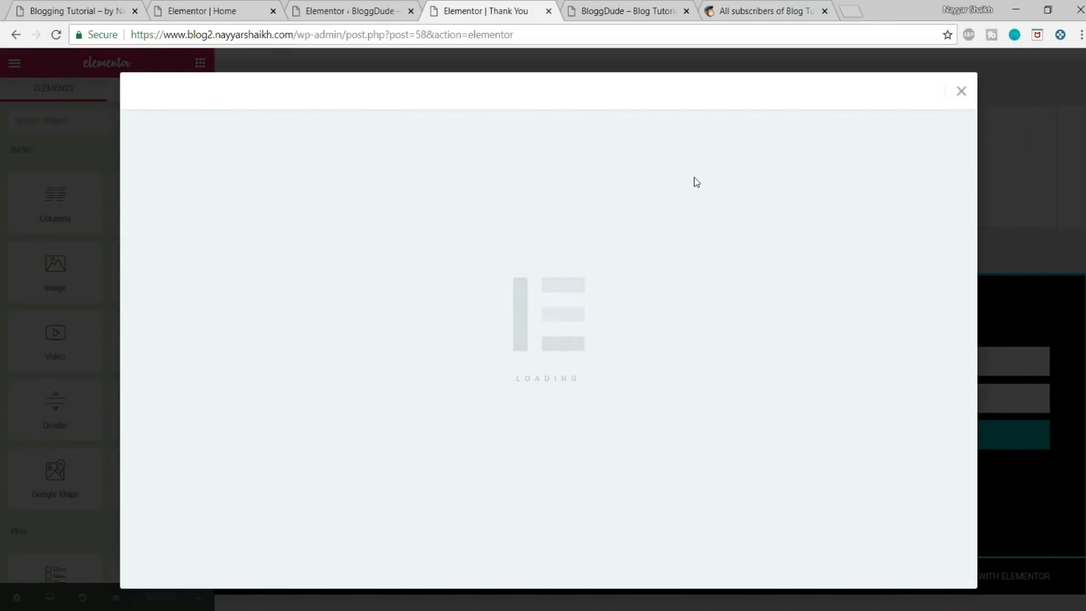
scroll(576, 291, down, 15)
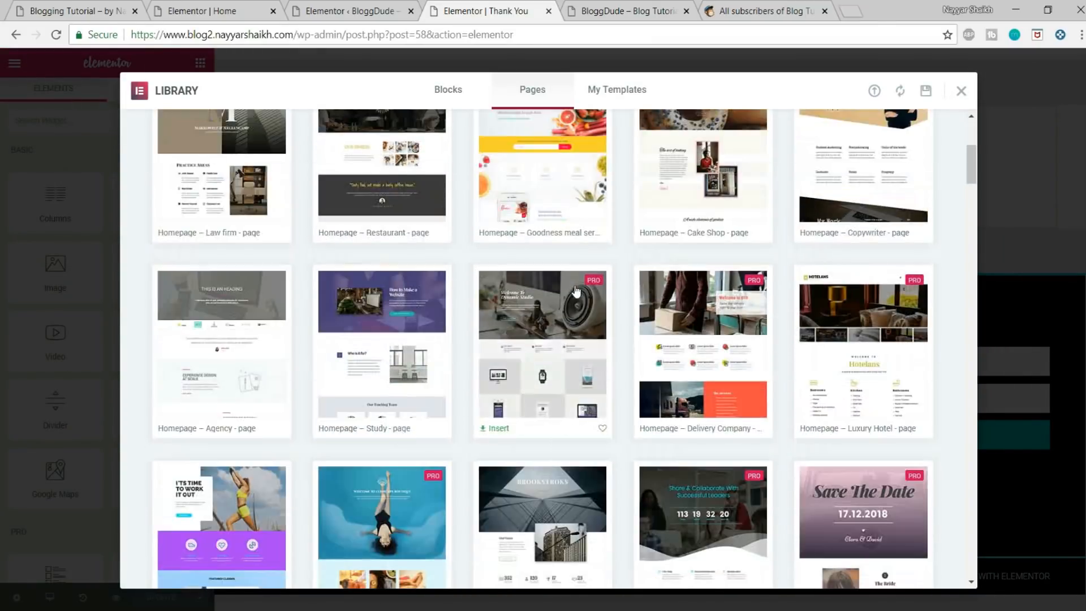
scroll(956, 429, down, 10)
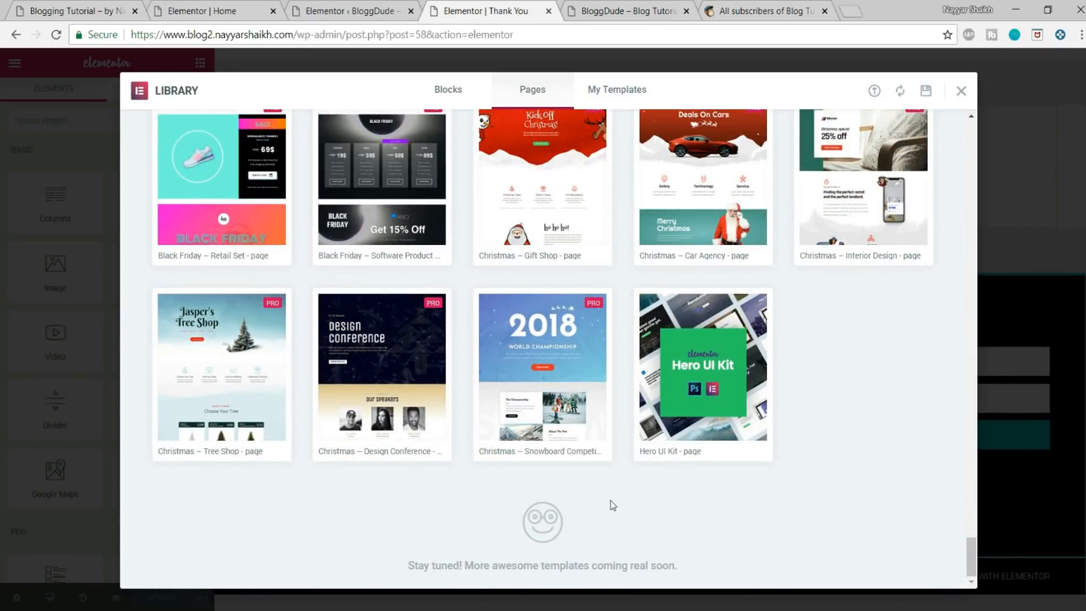
click(505, 456)
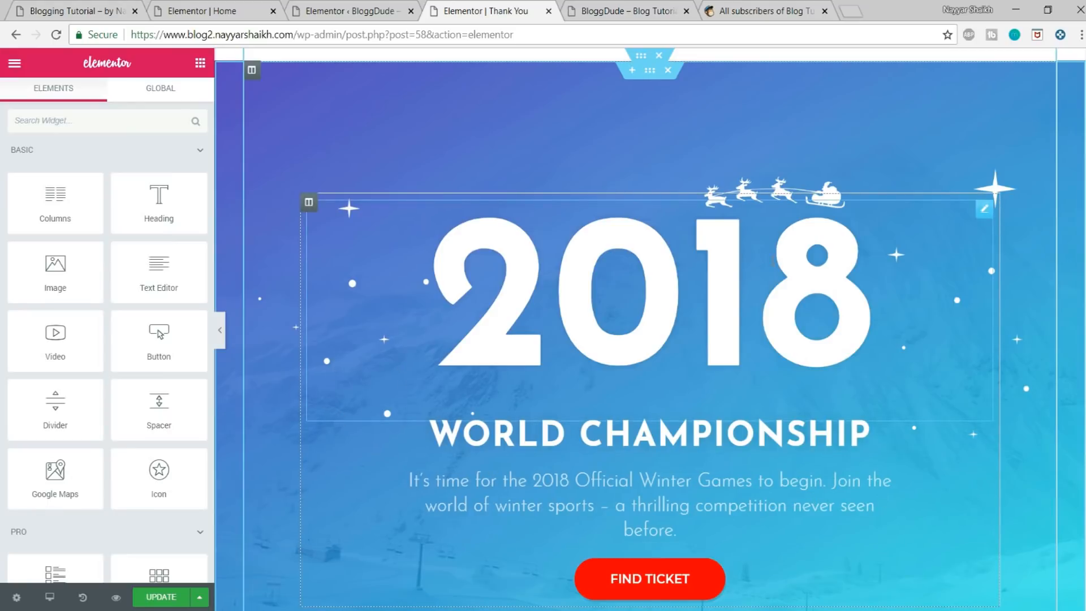
Step: Replace the large "2018" heading text with "Thank You"
click(732, 266)
double_click(732, 267)
text(Tha)
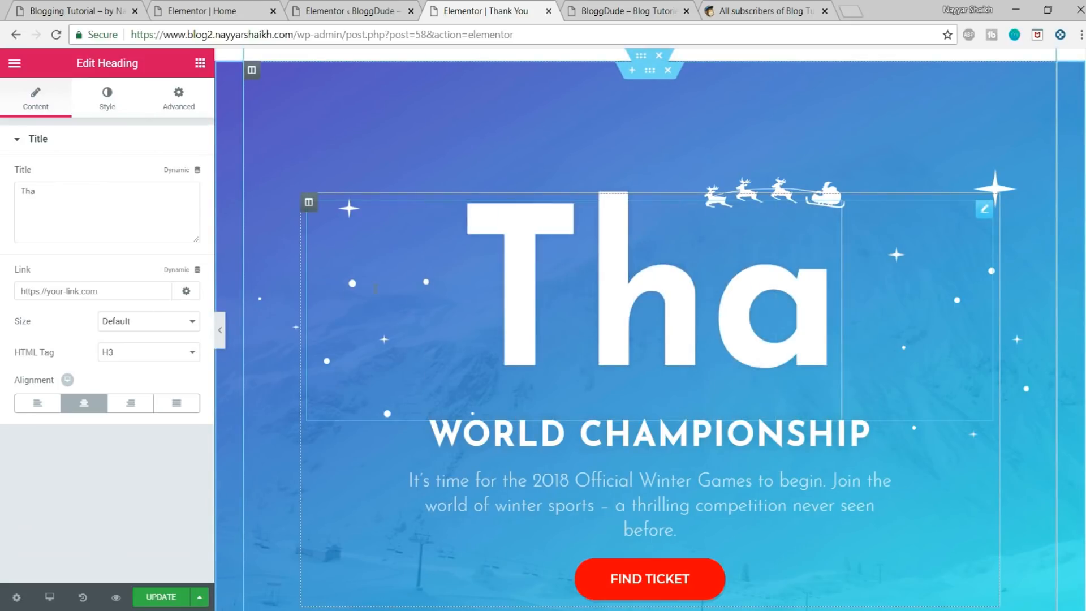
text(nk You)
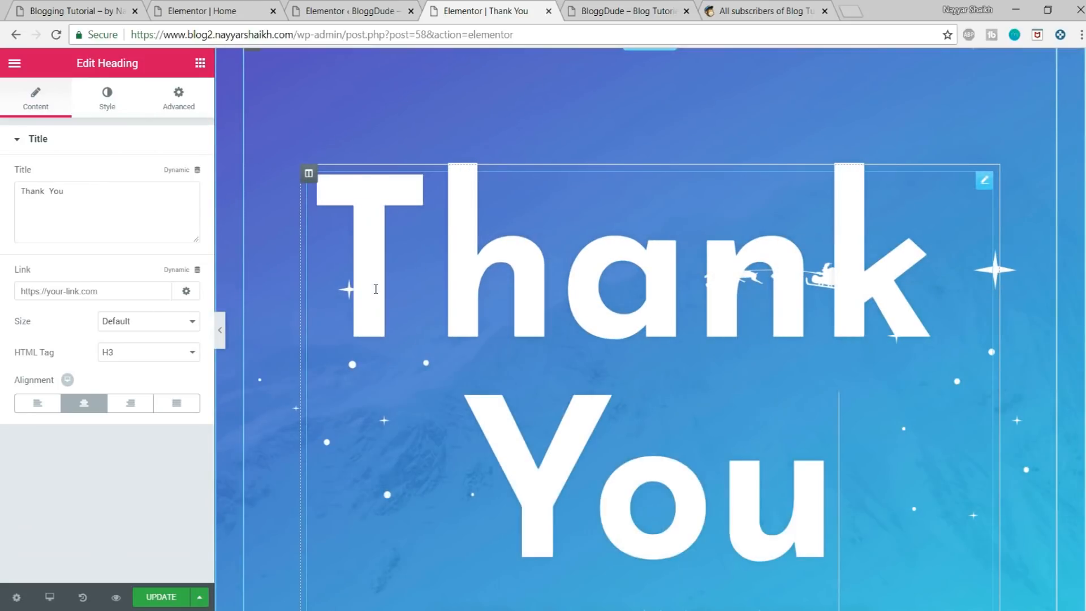
Step: Set the Thank You heading's font size to 150 px and update the page
click(108, 110)
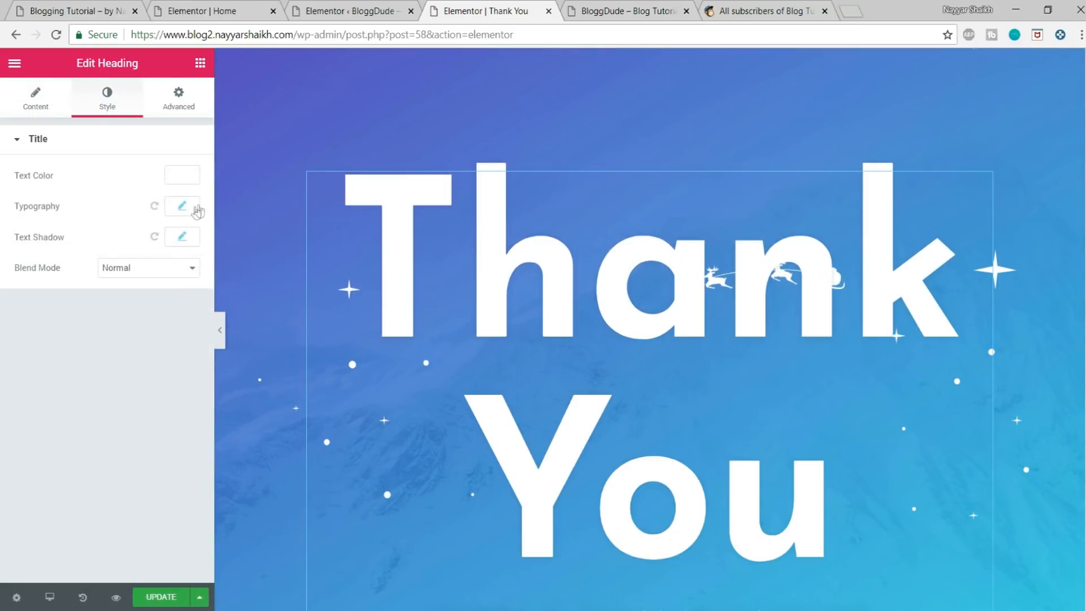
click(182, 208)
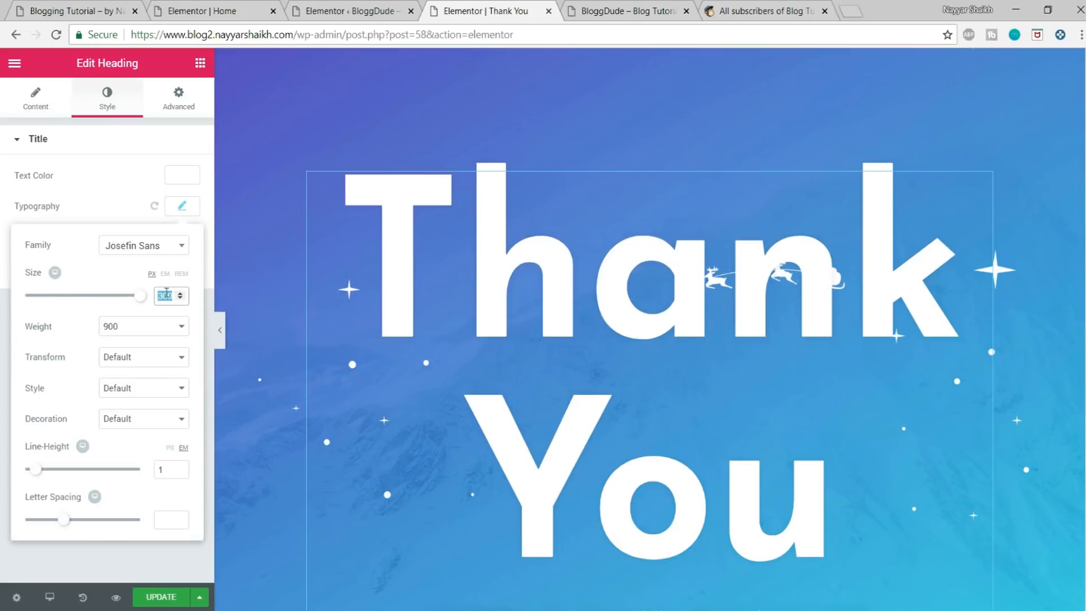
text(150)
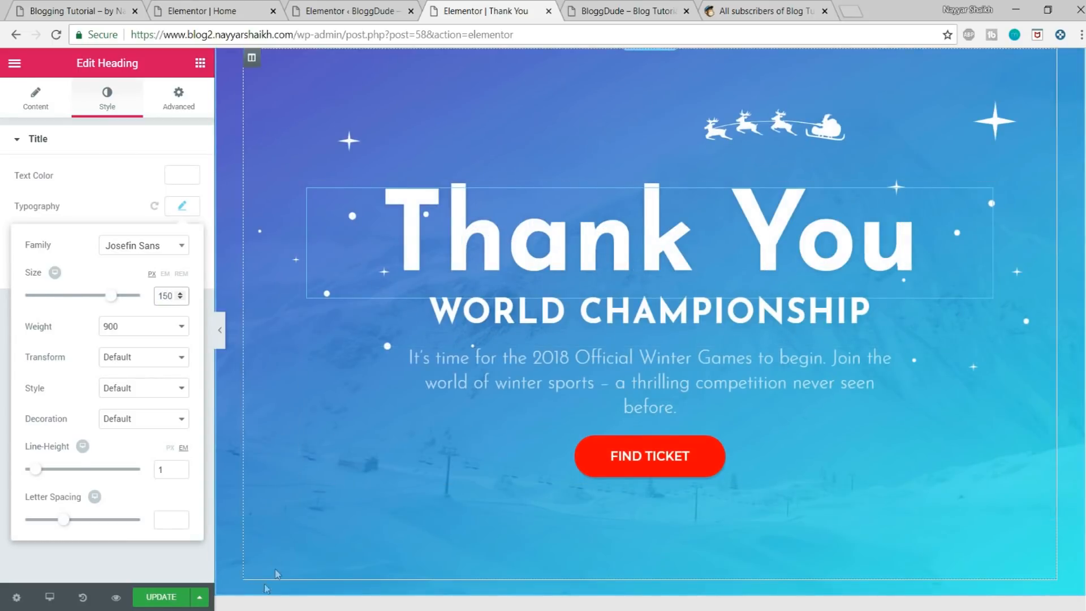
click(161, 597)
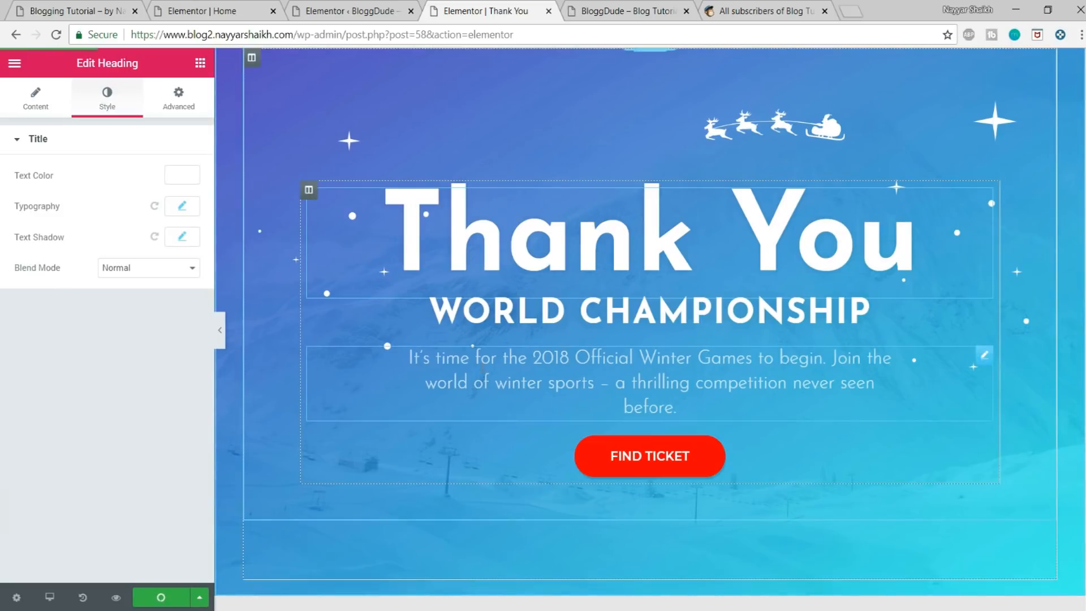
Step: Change the text of the red button below the paragraph to "DOWNLOAD"
click(661, 375)
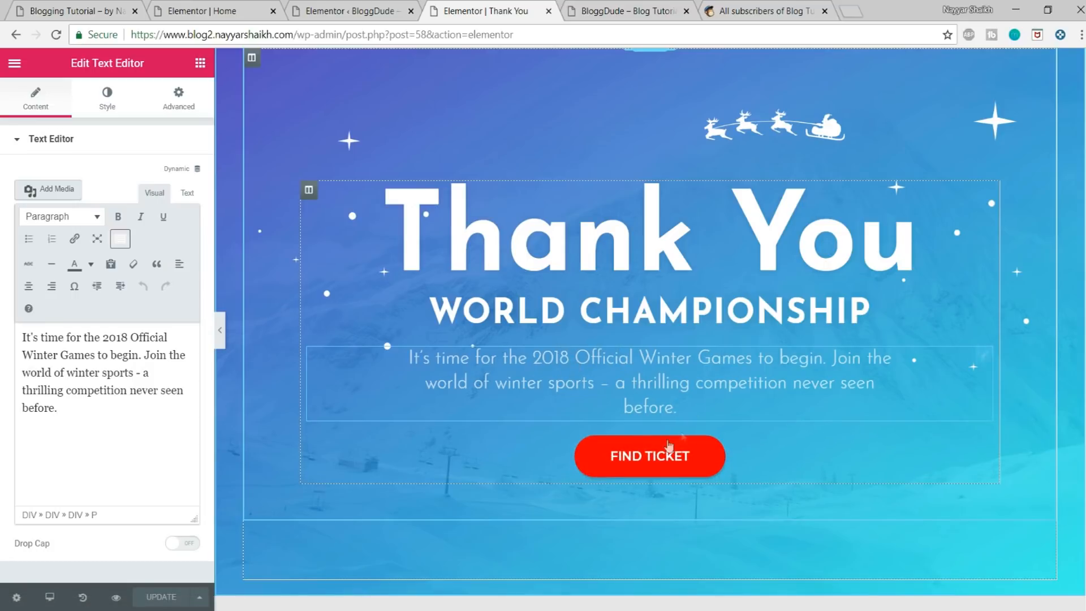
click(640, 463)
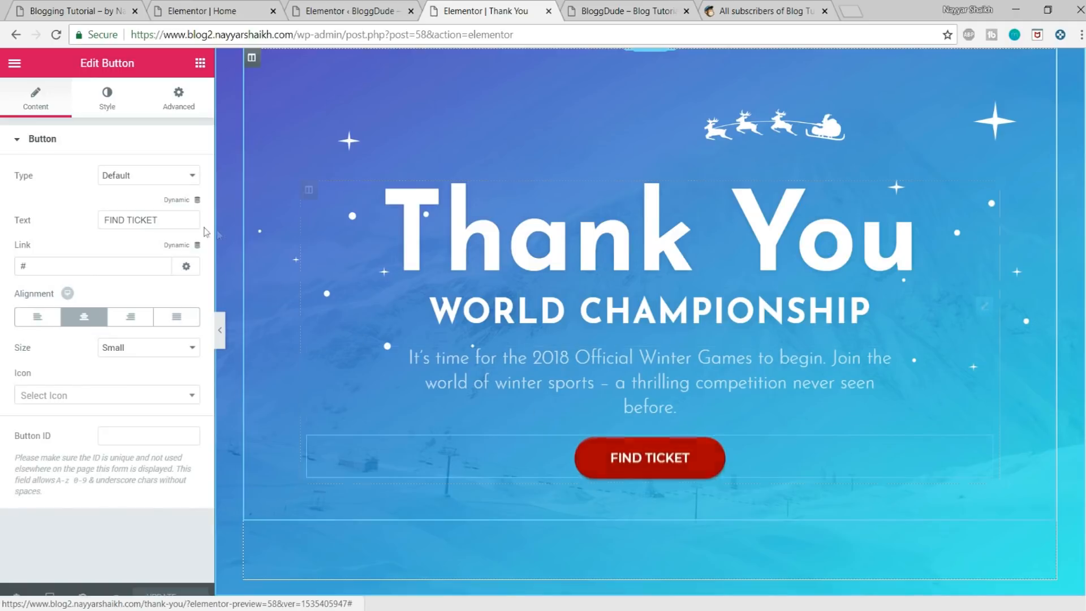
drag(163, 219, 102, 219)
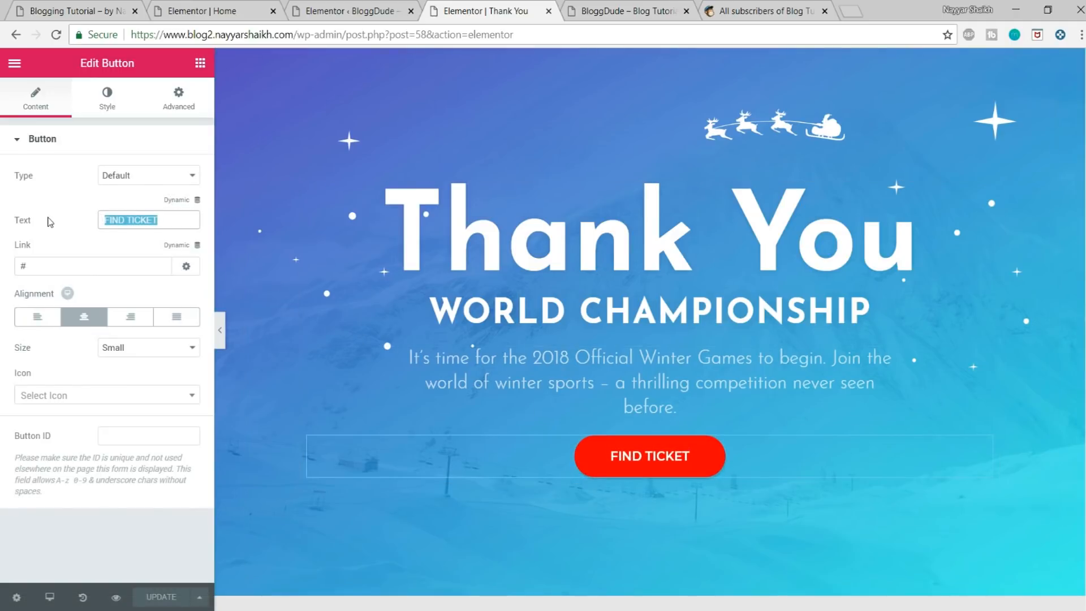
text(DOWNLOAD)
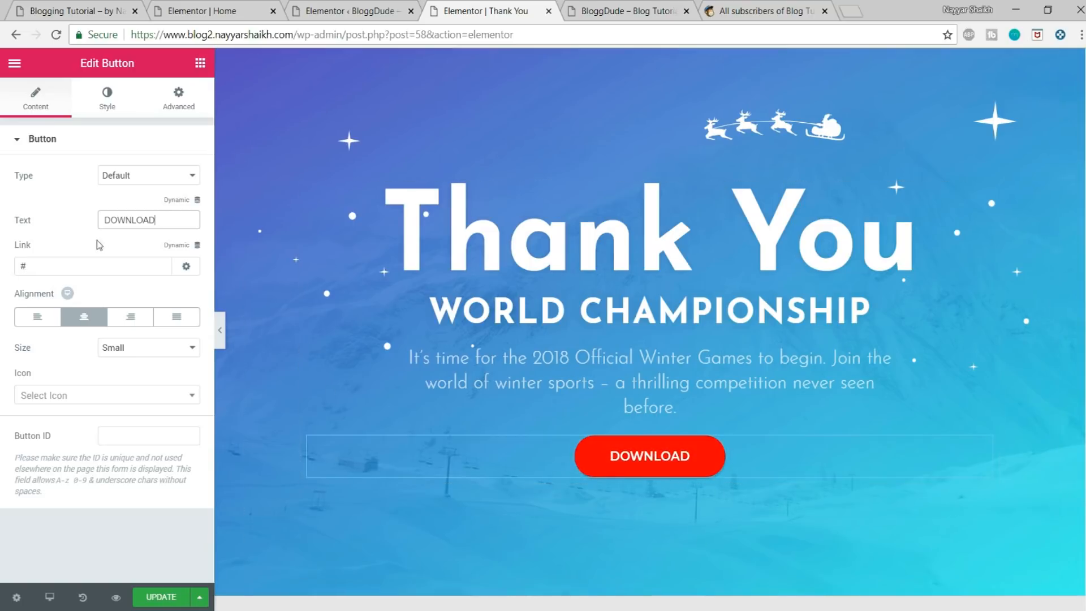
Step: Upload the CSS text document from the Blog folder to the WordPress media library
click(45, 266)
key(ctrl+a)
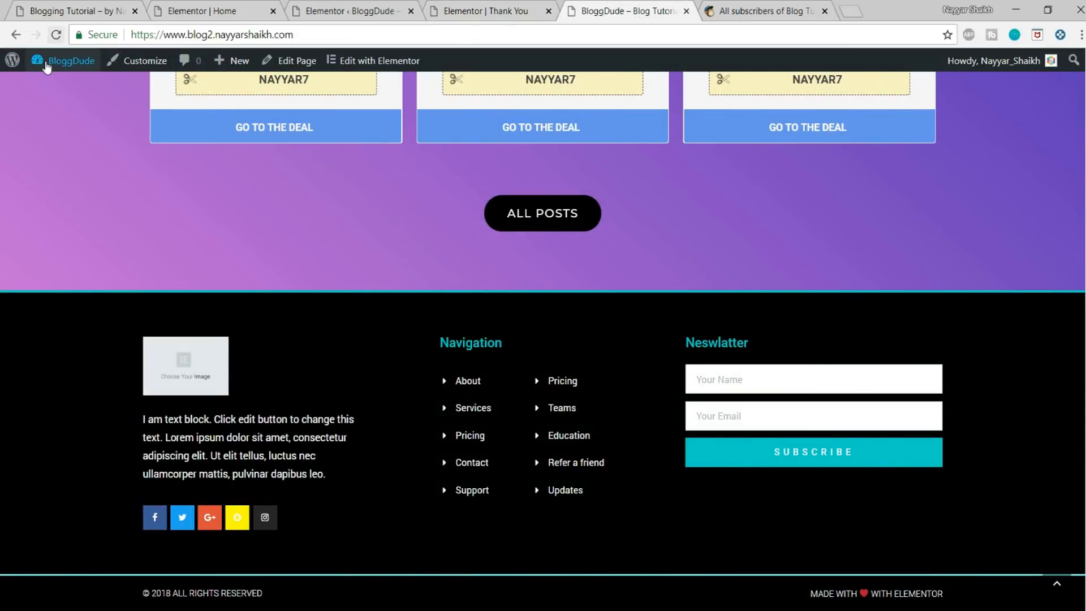
mouse_move(47, 65)
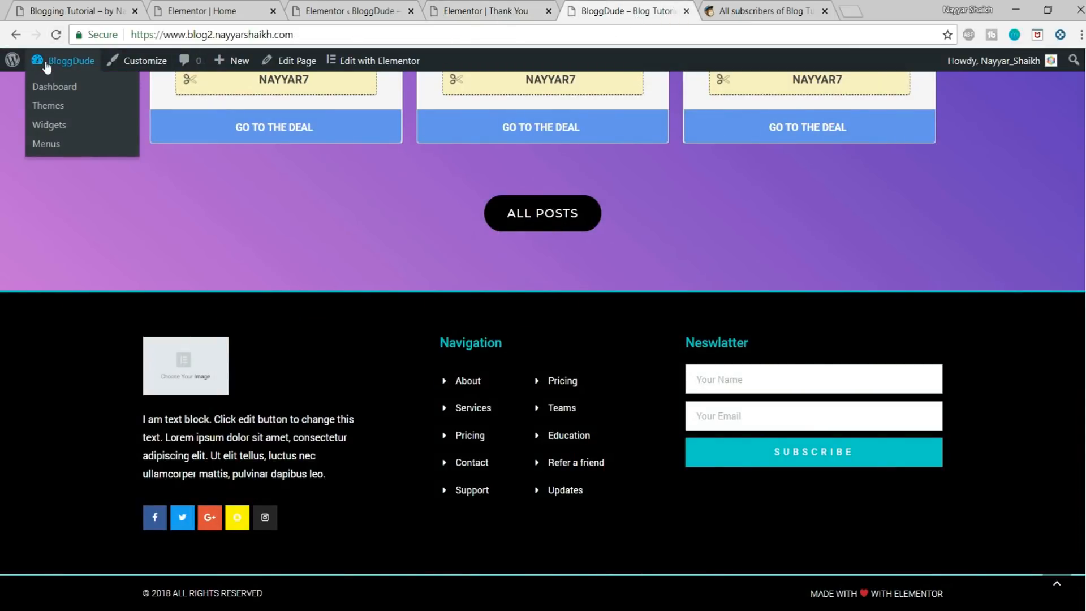
click(66, 85)
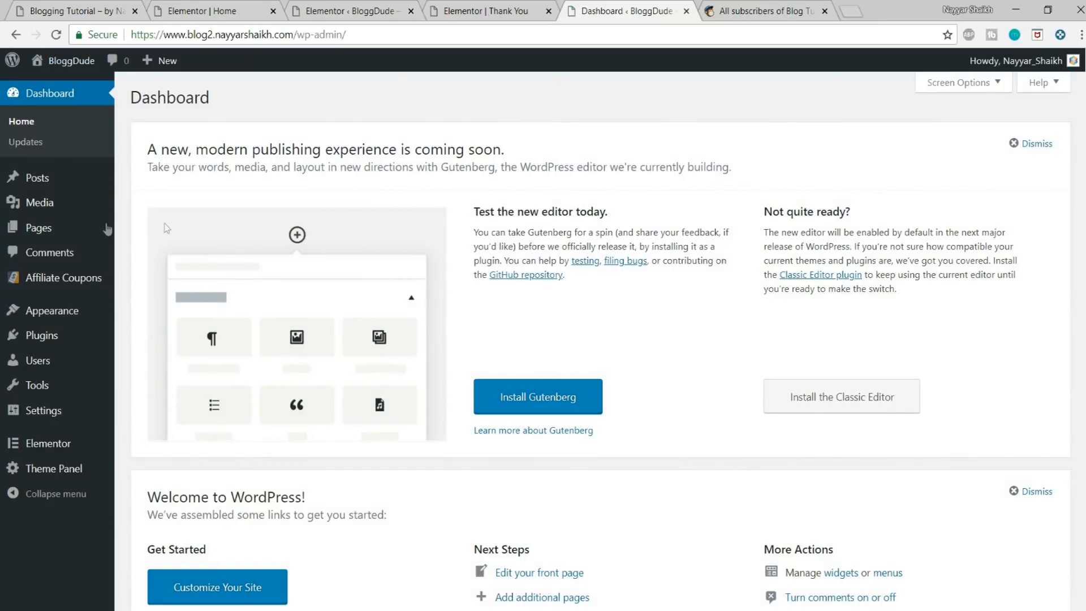
click(49, 204)
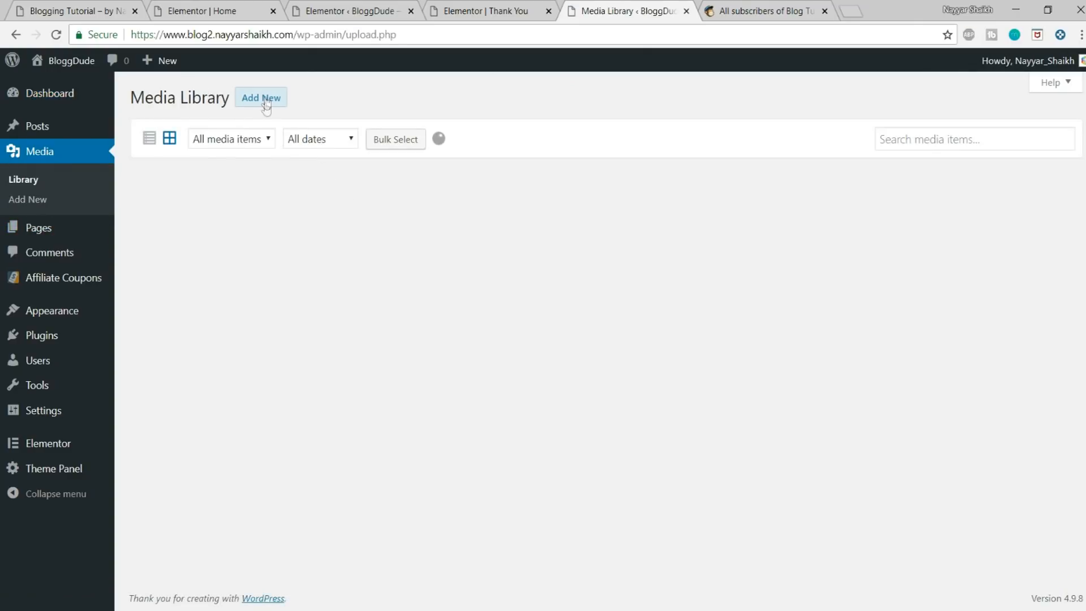
click(265, 102)
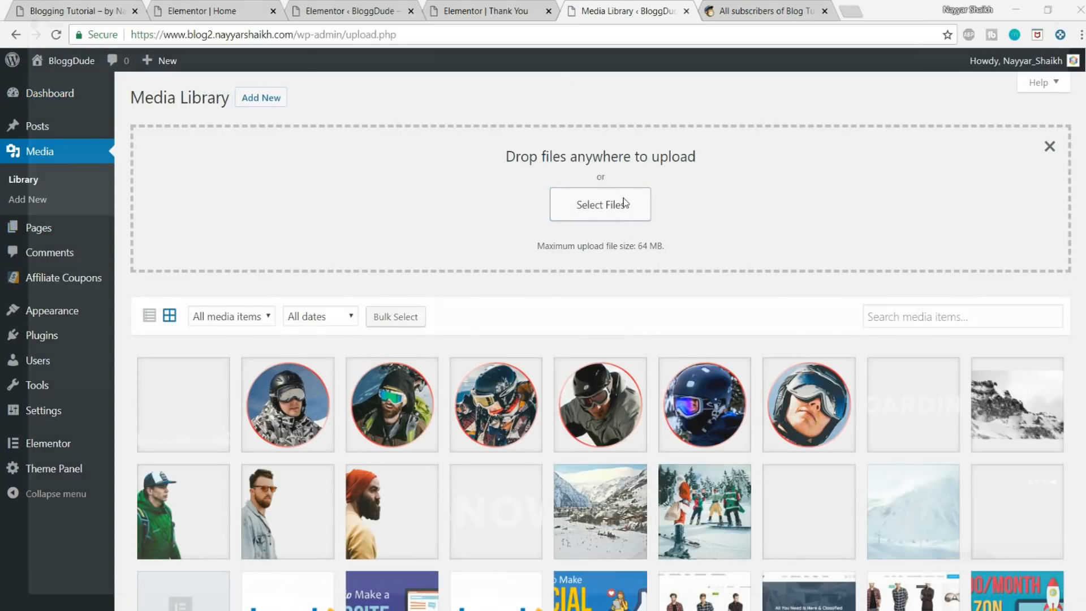
click(624, 204)
click(293, 34)
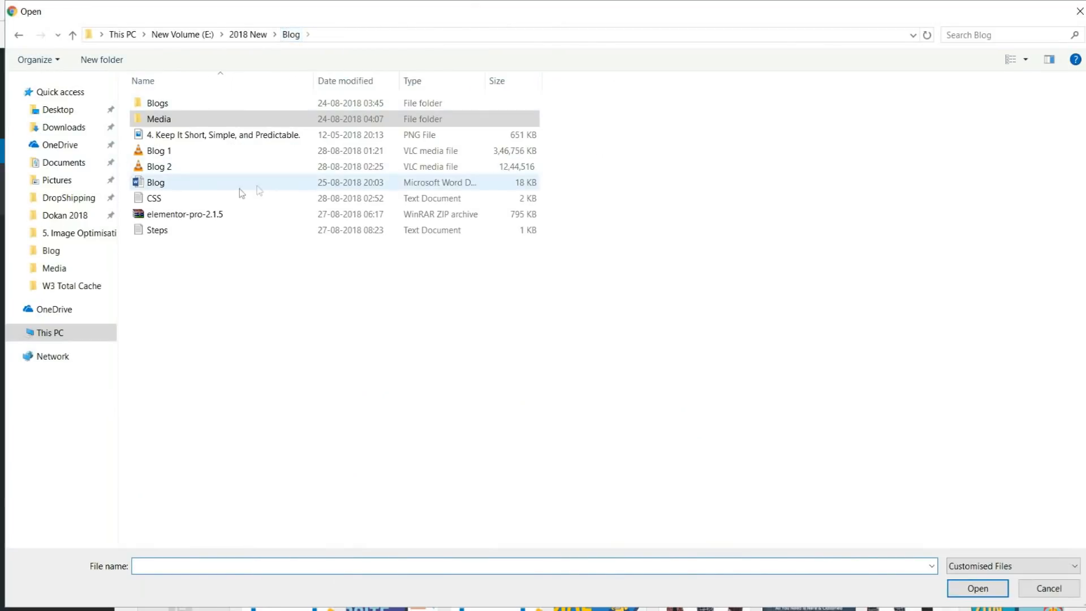
click(247, 199)
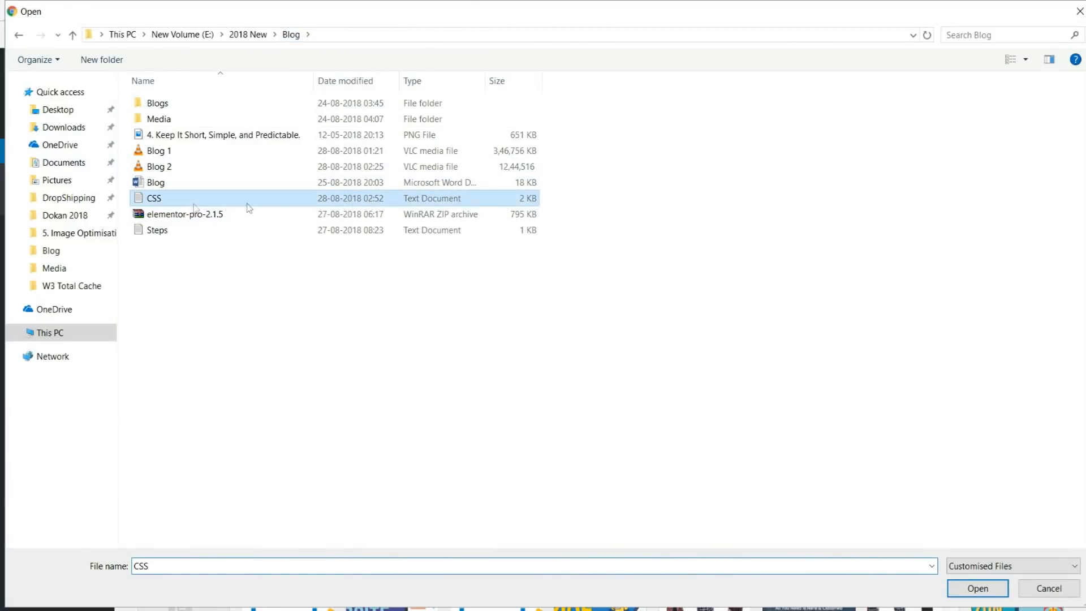
click(977, 588)
Step: Copy the uploaded CSS file's URL, set it as the DOWNLOAD button's link on the Thank You page, and update the page
click(192, 401)
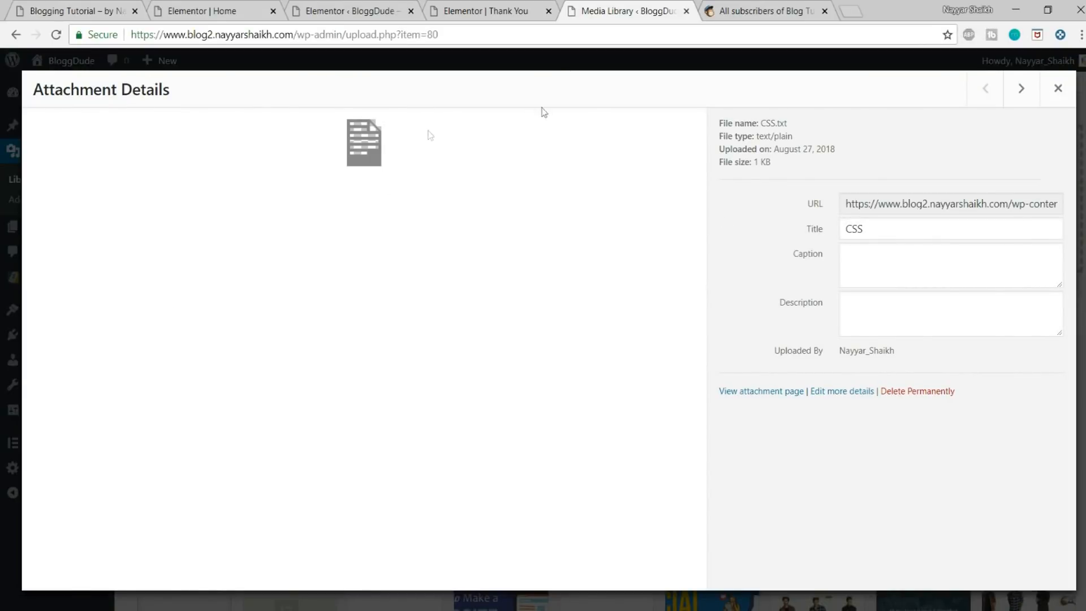
click(902, 197)
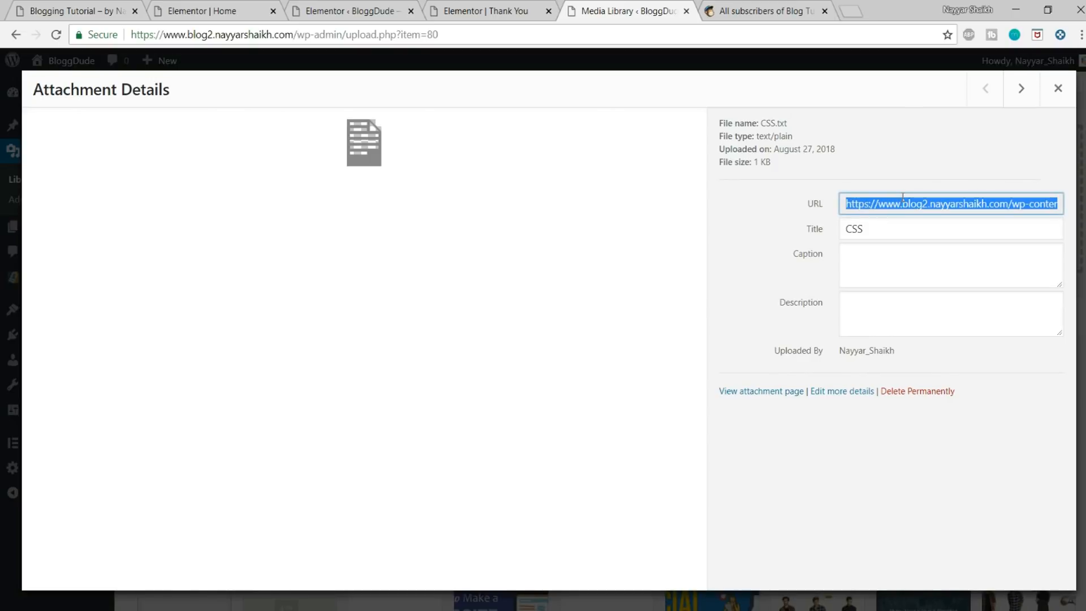
click(481, 11)
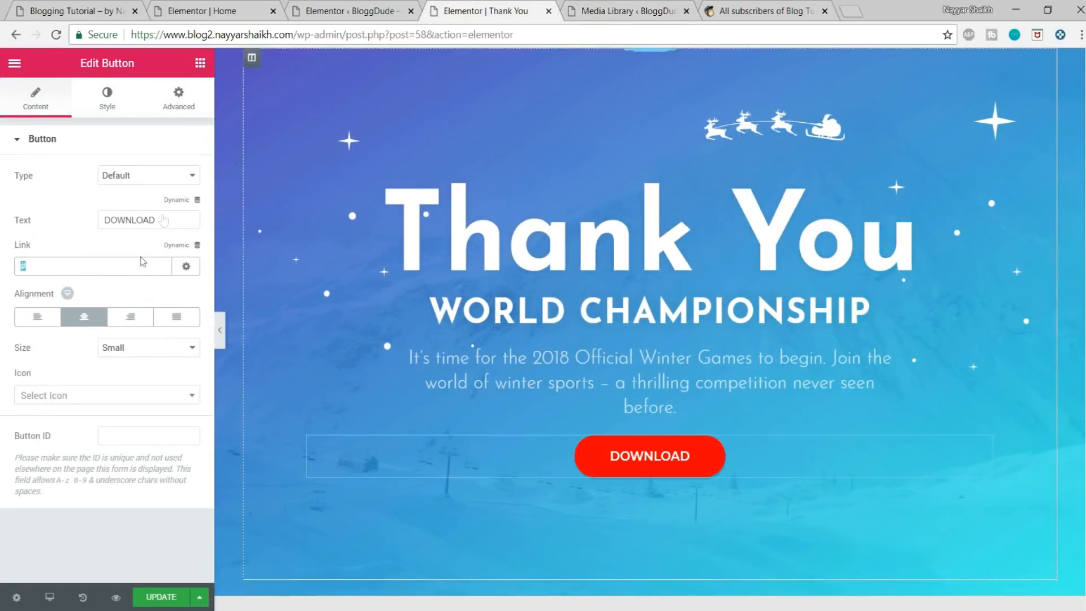
text(https://www.blog2.nayyarshaikh.com/wp-content/uploads/2018/08/CSS.txt)
click(167, 597)
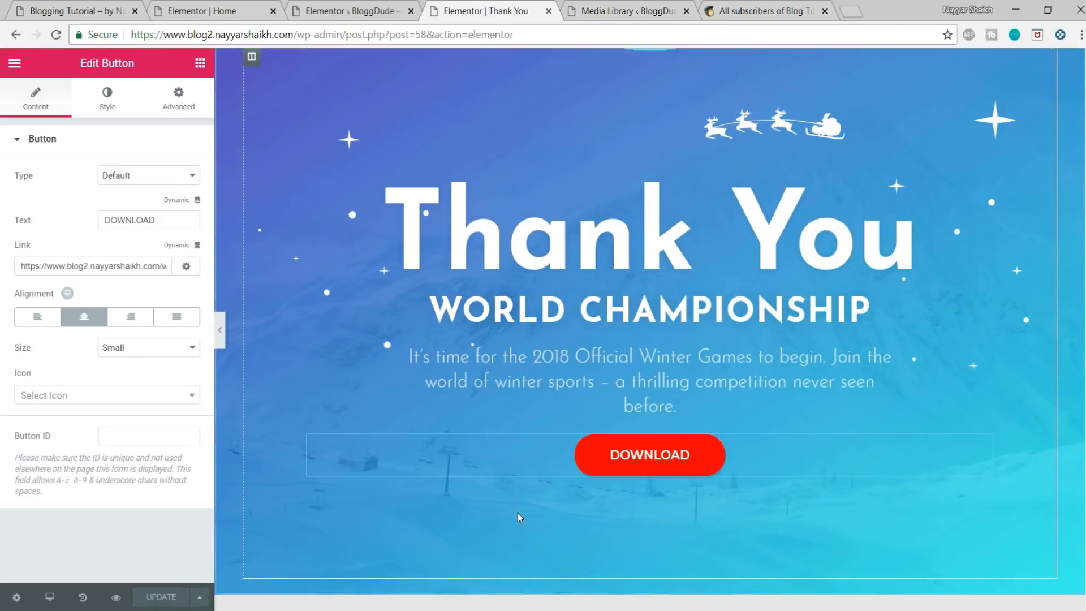
Step: Delete all template sections below the Thank You hero, including the social icons row, and update the page
scroll(517, 513, down, 4)
scroll(707, 368, down, 3)
click(667, 222)
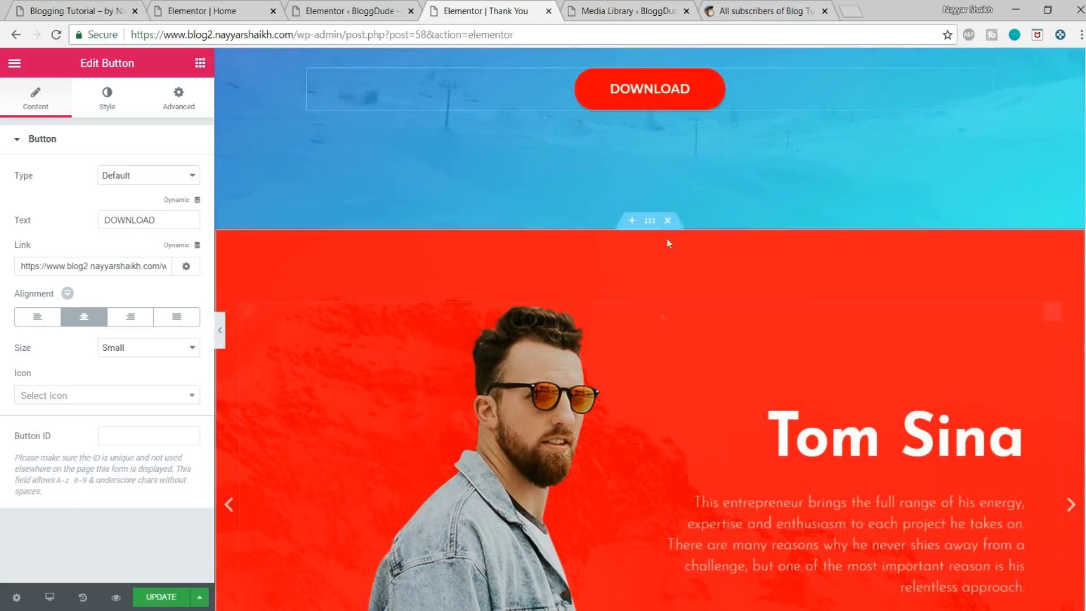
click(670, 222)
click(669, 222)
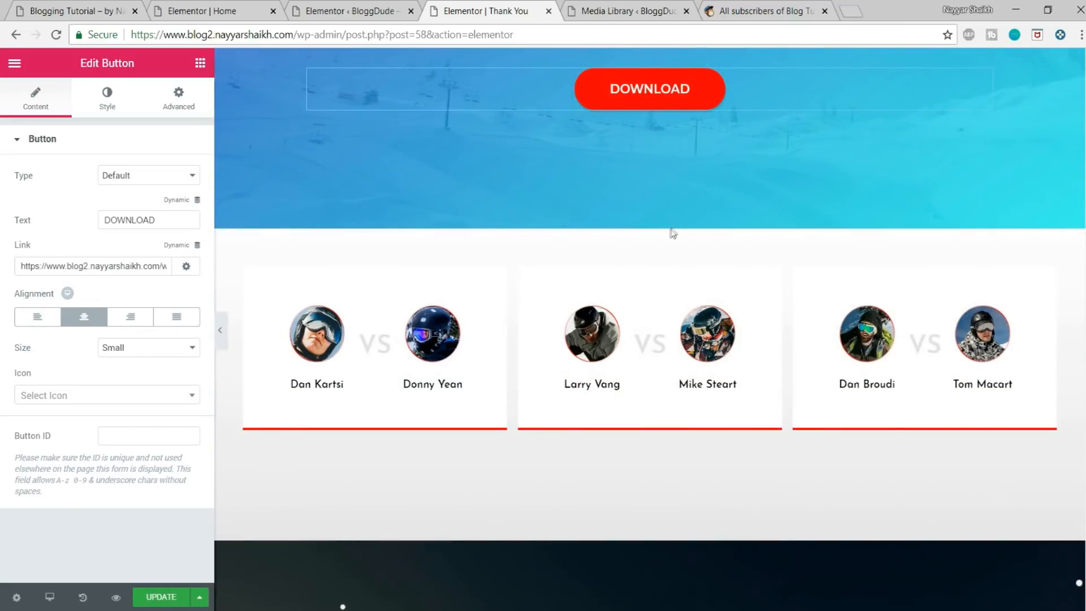
click(668, 220)
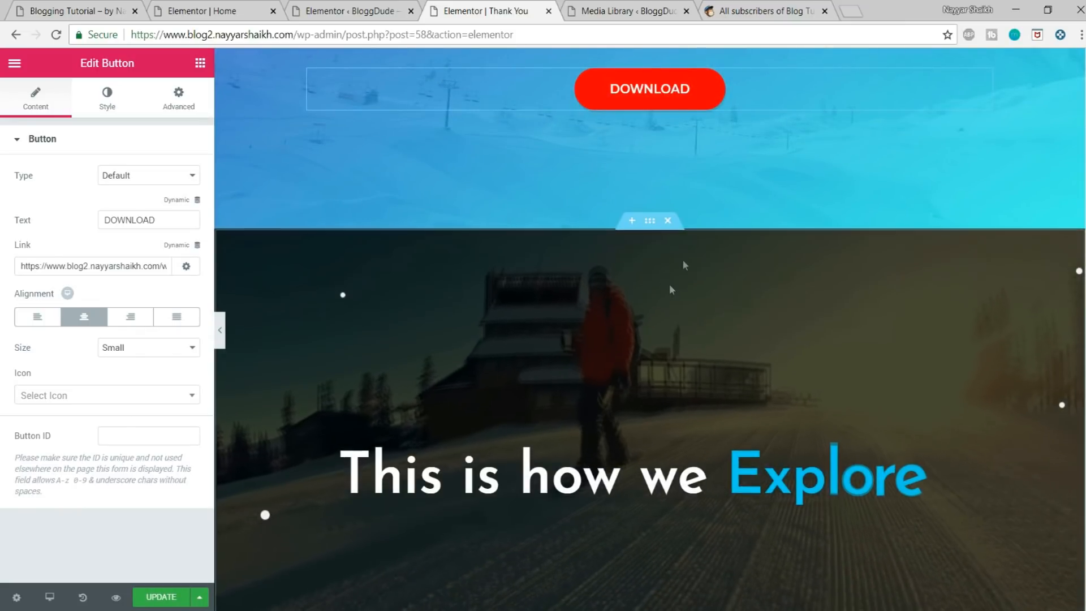
click(668, 221)
scroll(689, 328, down, 4)
scroll(689, 328, up, 4)
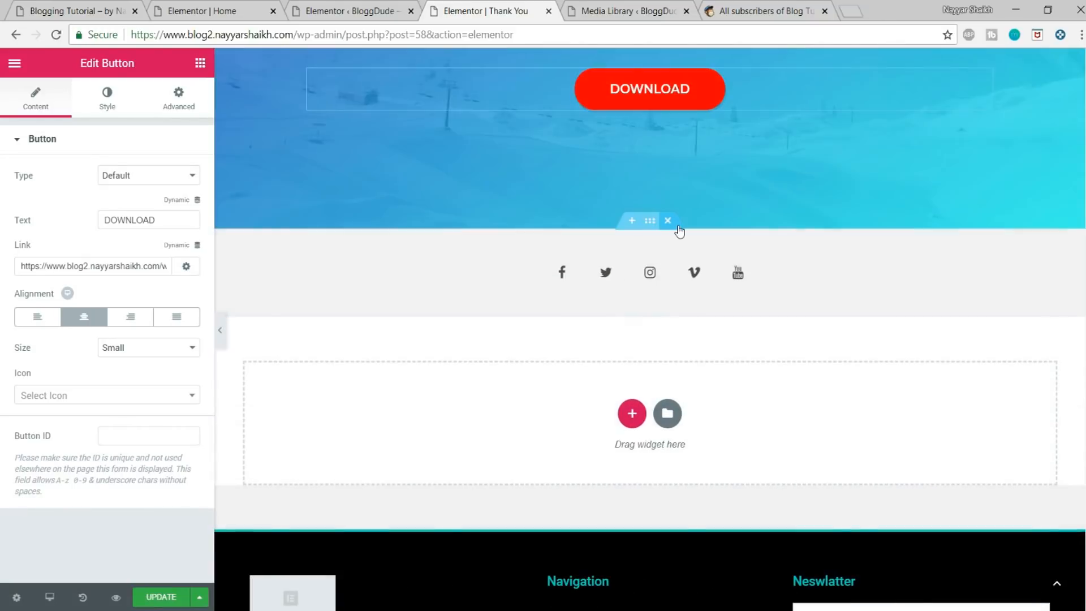
click(668, 220)
scroll(697, 342, up, 3)
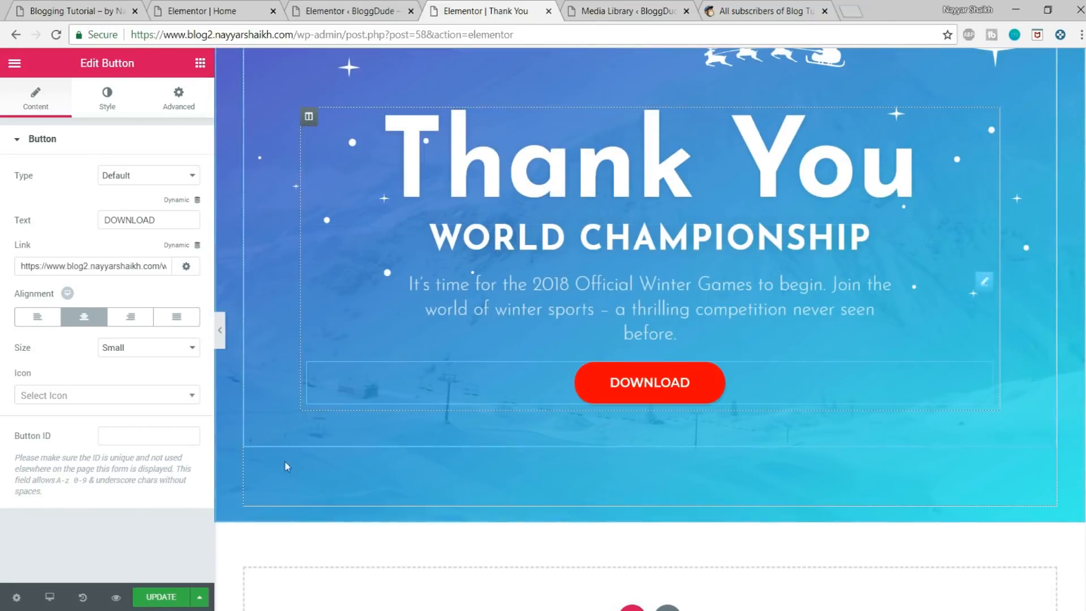
click(161, 597)
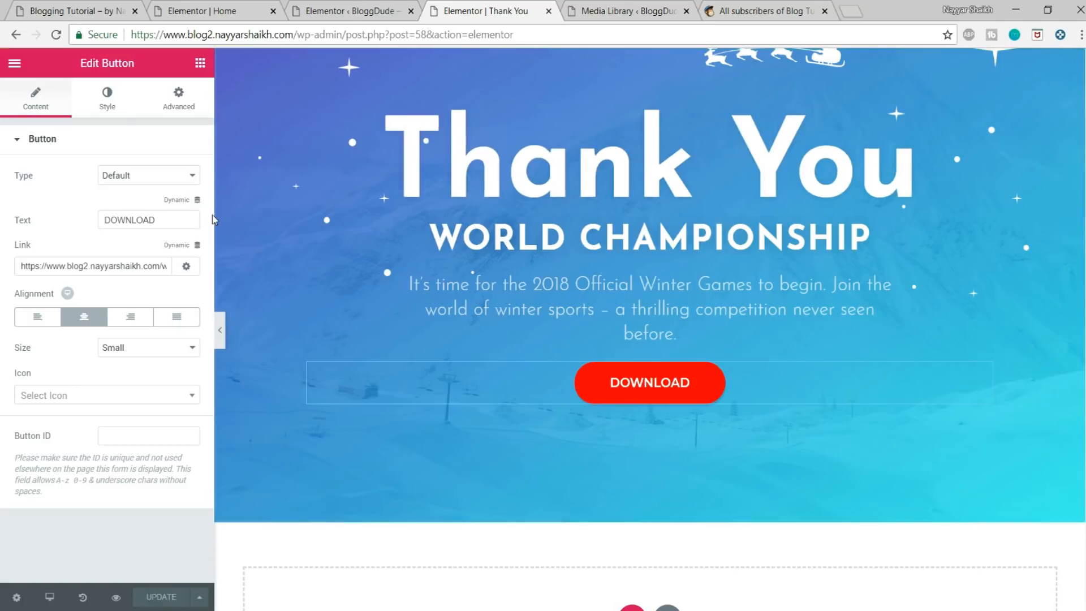
Step: Open the site's published page at /thank-you and copy its full address
drag(297, 34, 690, 30)
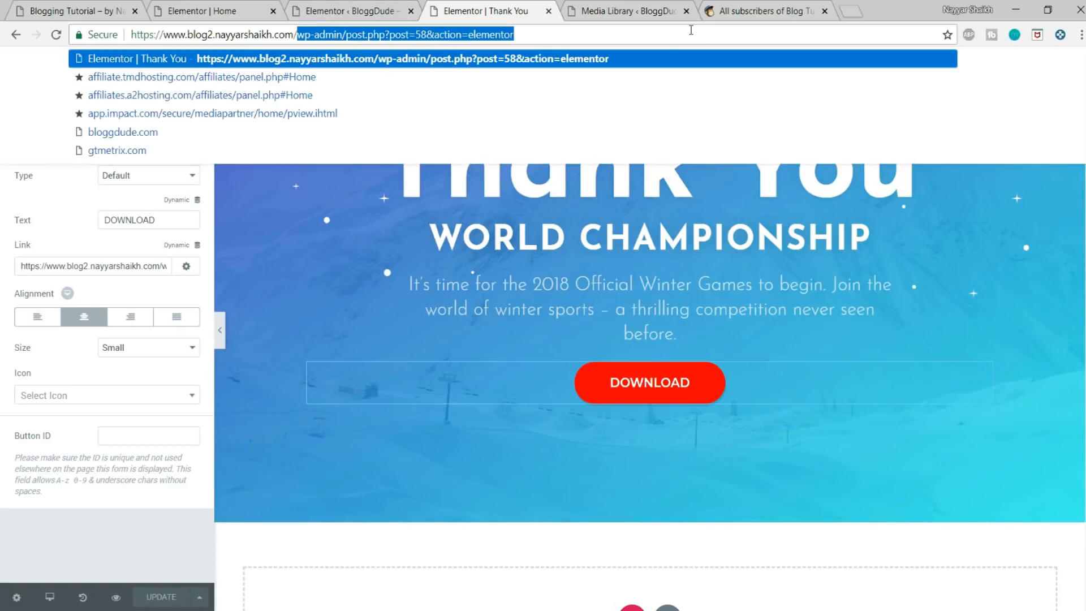
key(BackSpace)
key(Return)
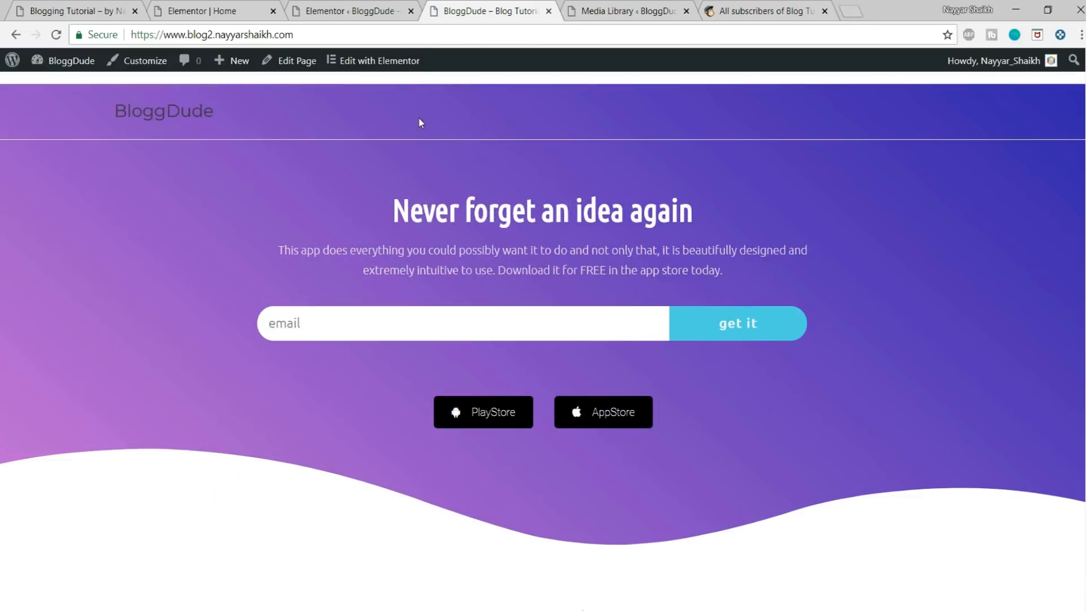
click(357, 42)
click(385, 30)
text(/)
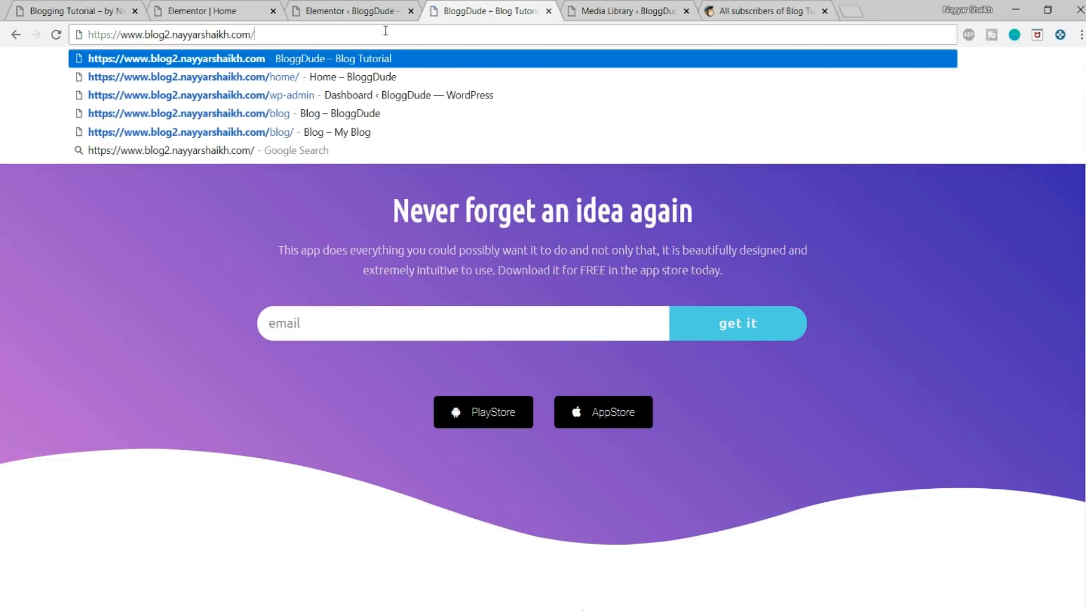
text(thank-you)
key(Return)
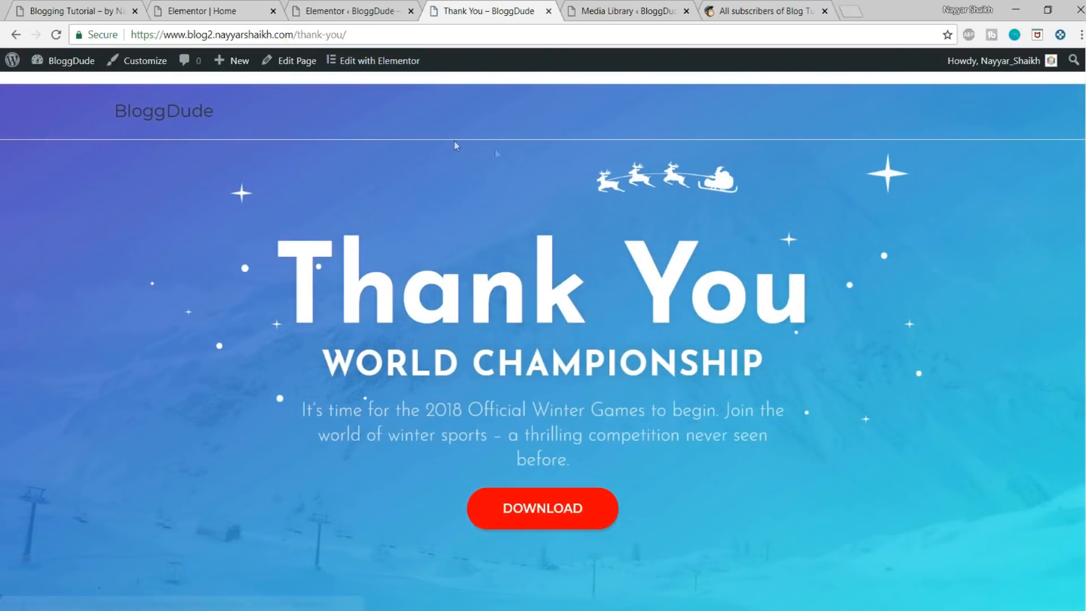
mouse_move(412, 70)
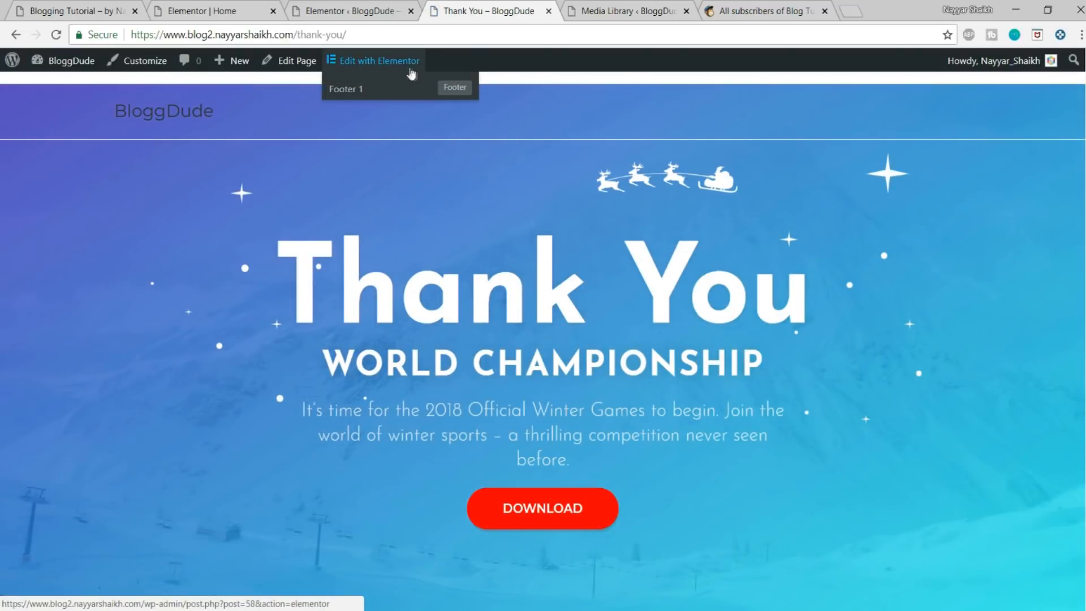
click(389, 40)
key(ctrl+c)
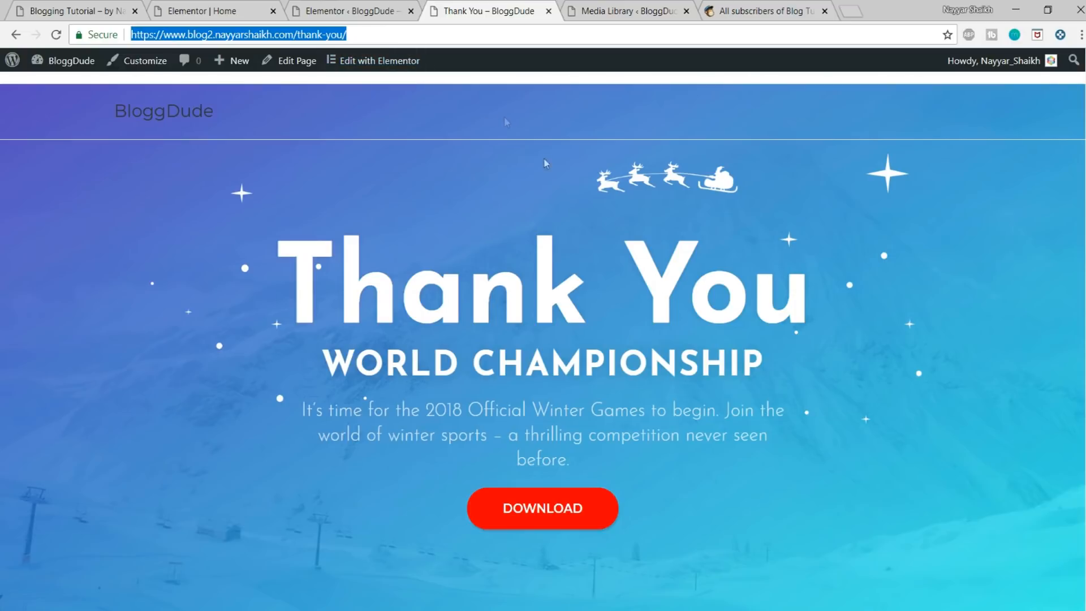
Step: In the Home page editor, add Redirect alongside MailChimp as an after-submit action of the email form
click(341, 5)
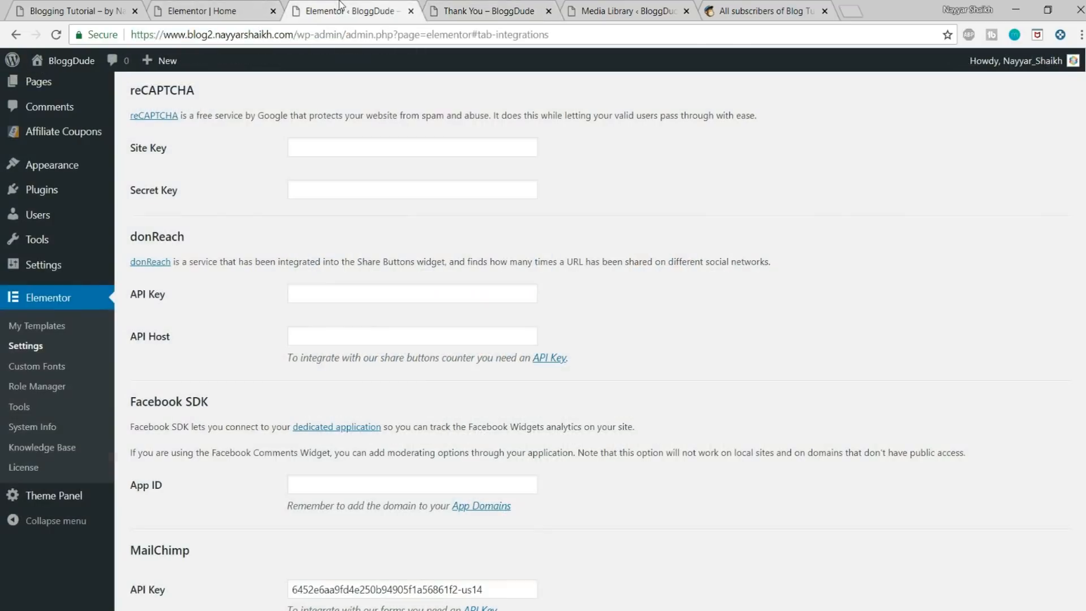
click(230, 7)
click(84, 250)
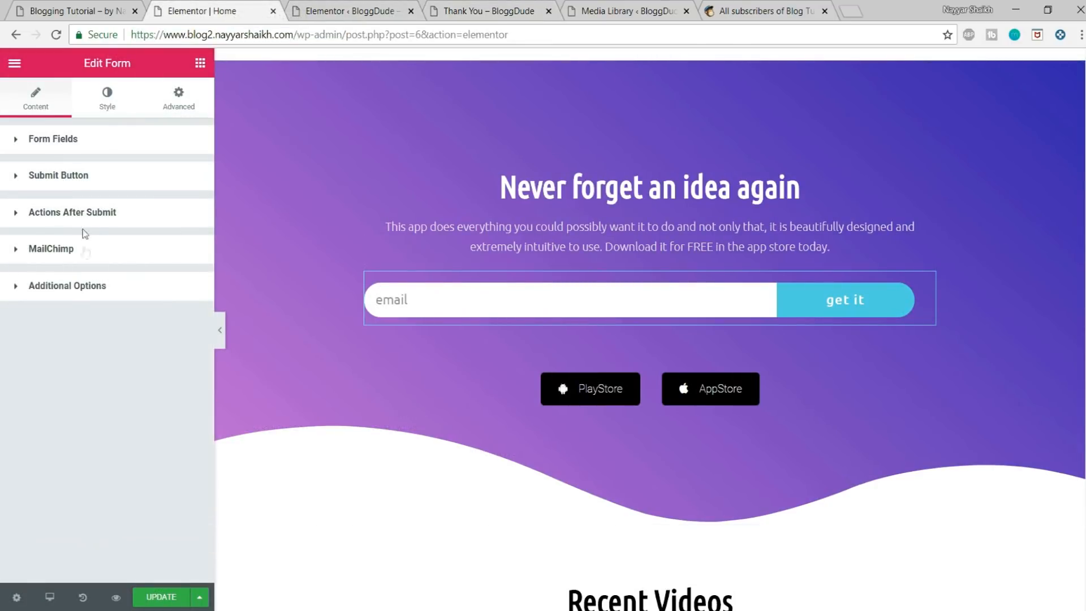
click(85, 220)
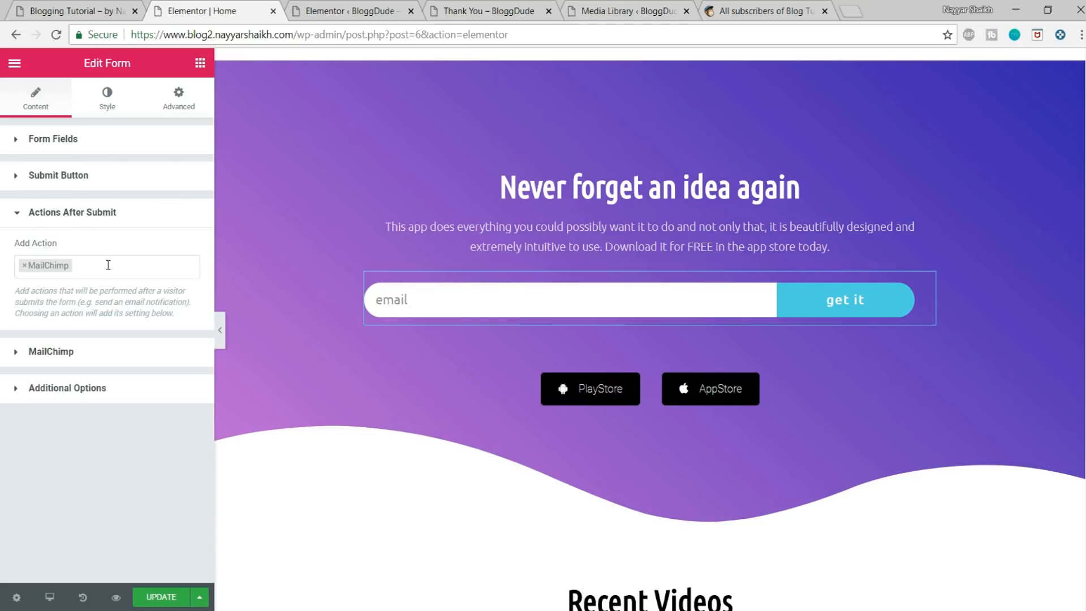
click(108, 264)
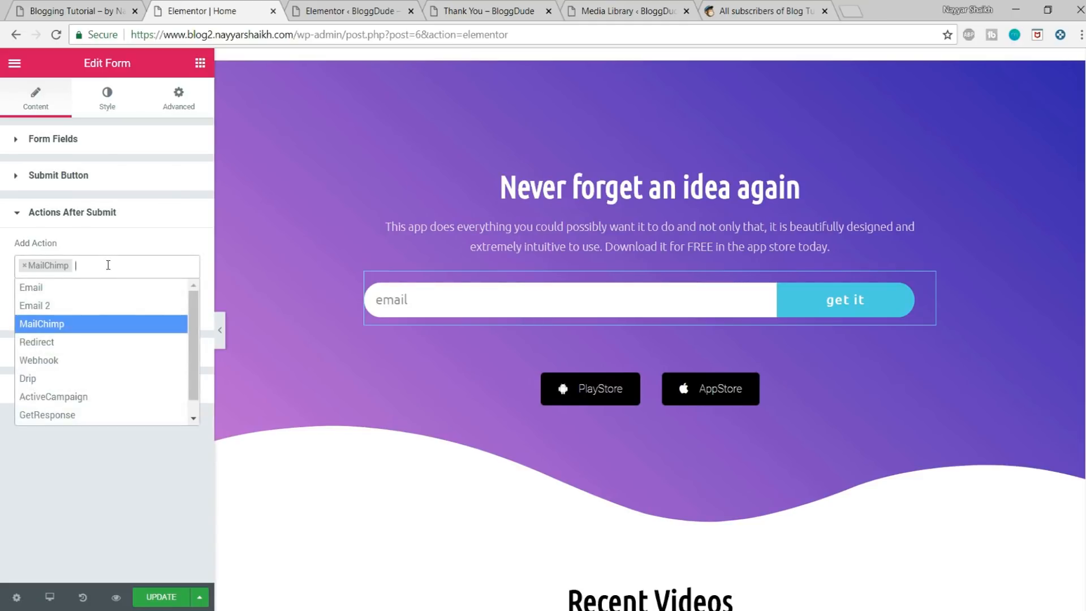
click(77, 342)
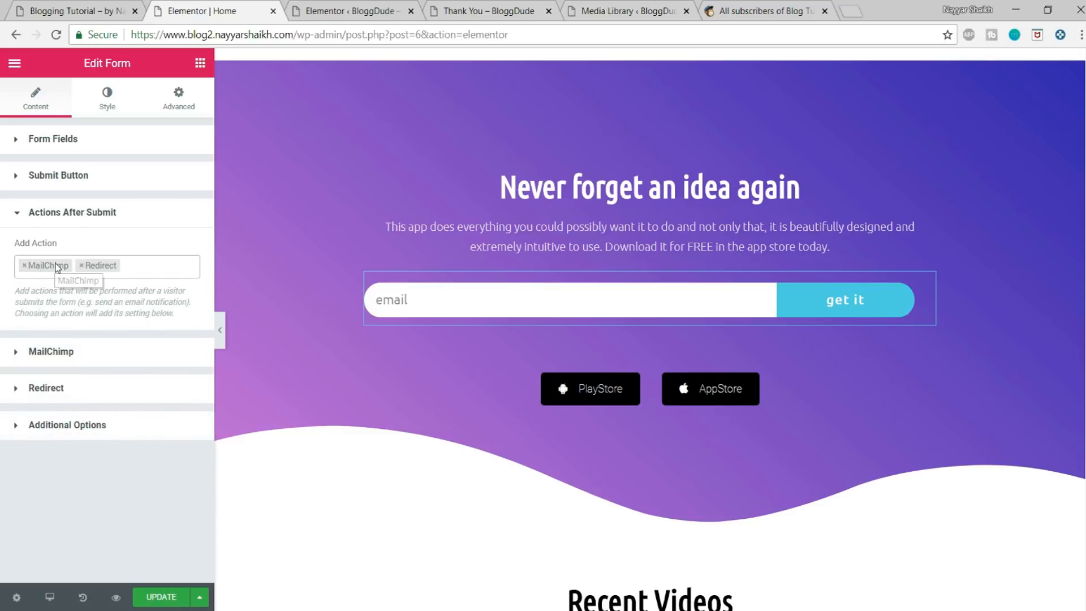
Step: Set the email form's redirect address to the copied /thank-you/ page URL and update the Home page
click(56, 390)
click(92, 337)
key(ctrl+v)
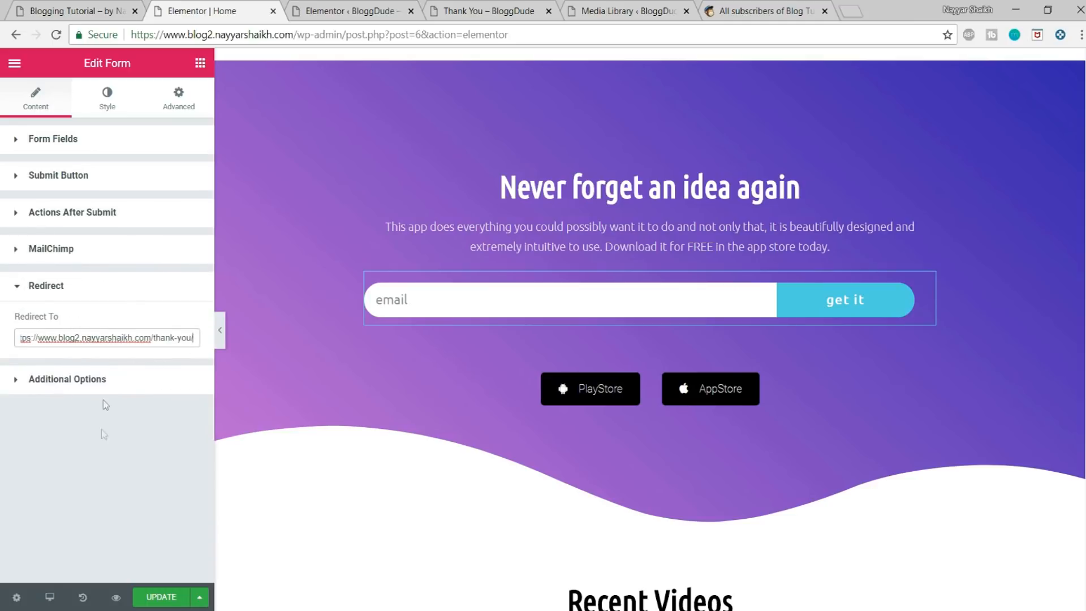
click(484, 12)
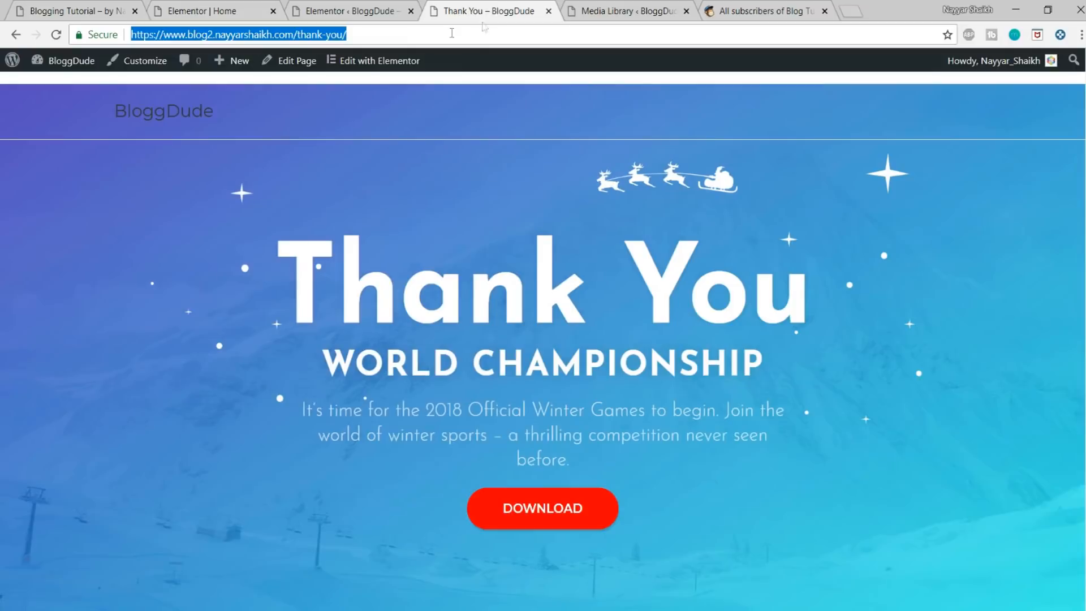
click(252, 7)
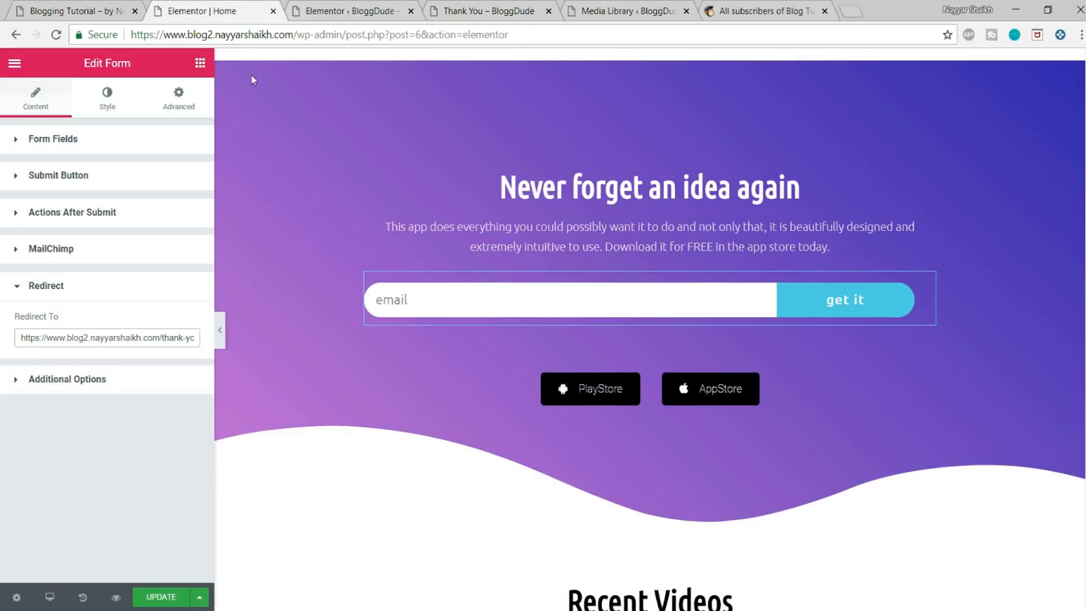
click(167, 596)
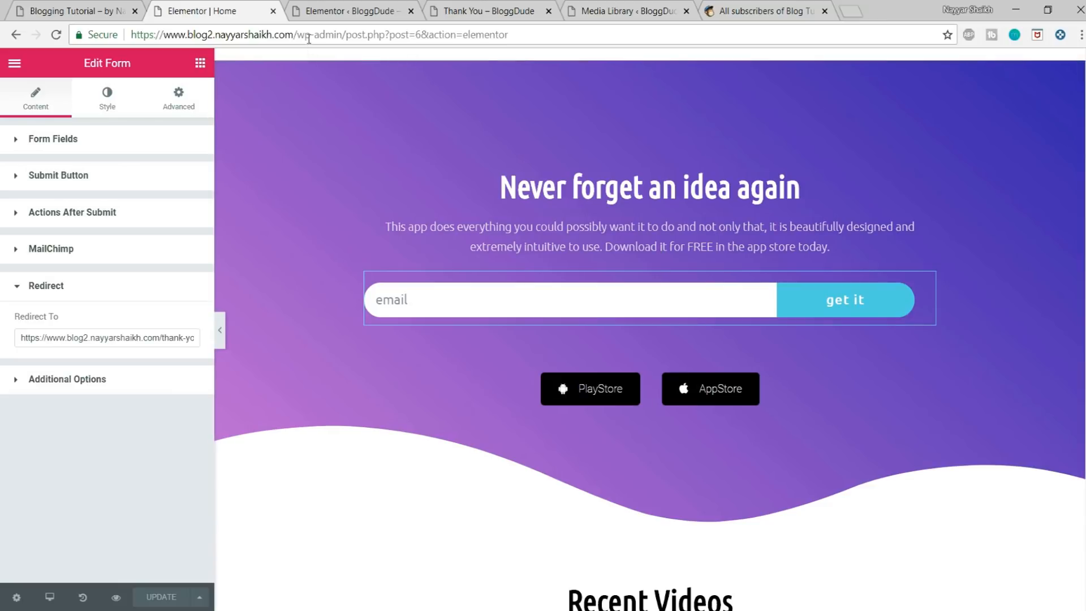
Step: Open the site's published home page, submit the email form with a test email address, and examine the form's response
drag(299, 34, 620, 25)
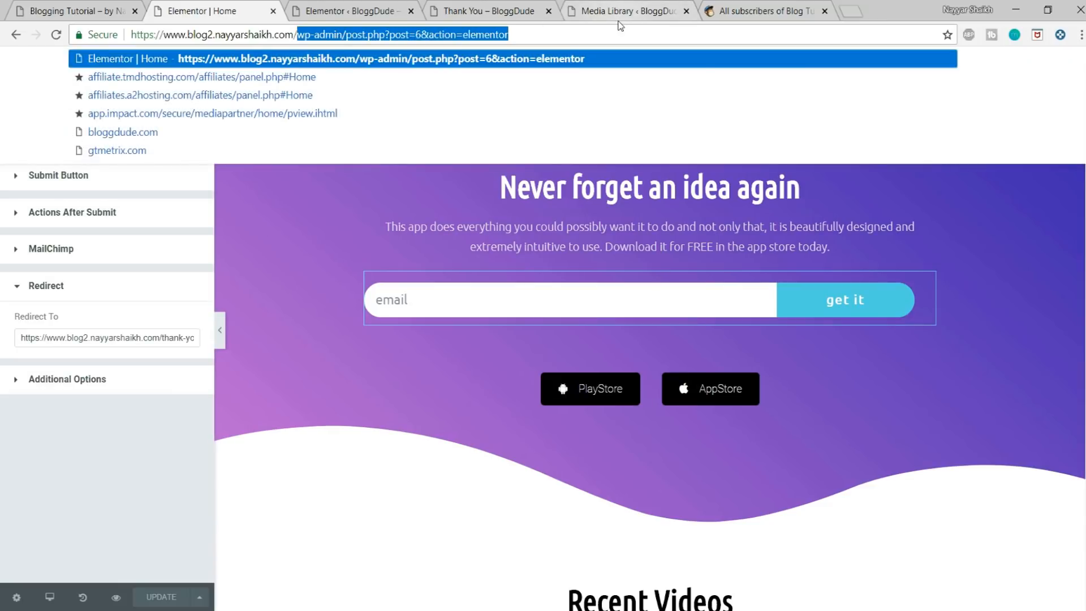
key(BackSpace)
key(Return)
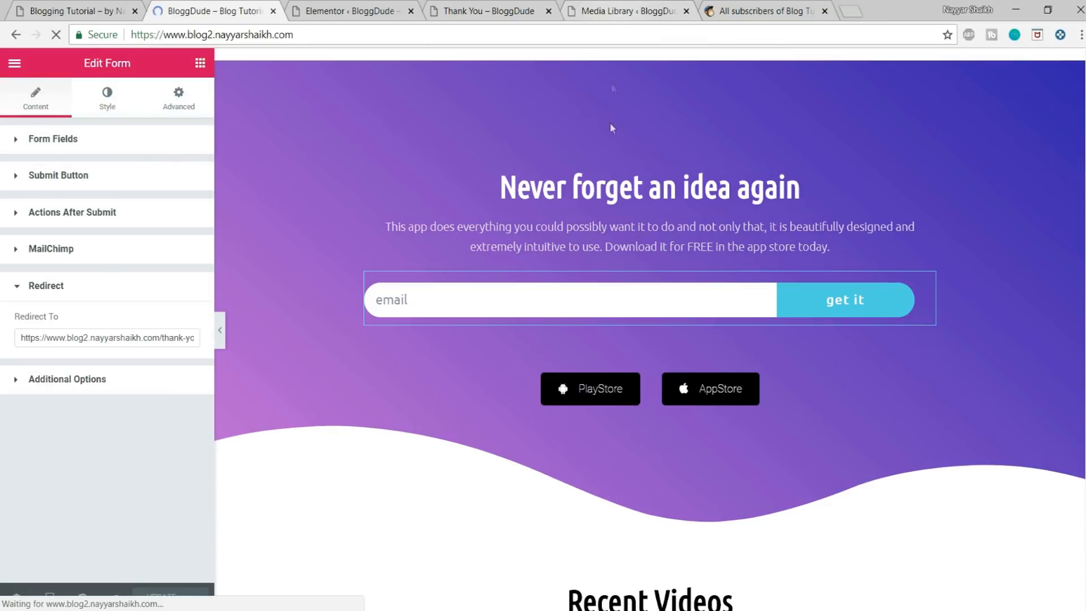
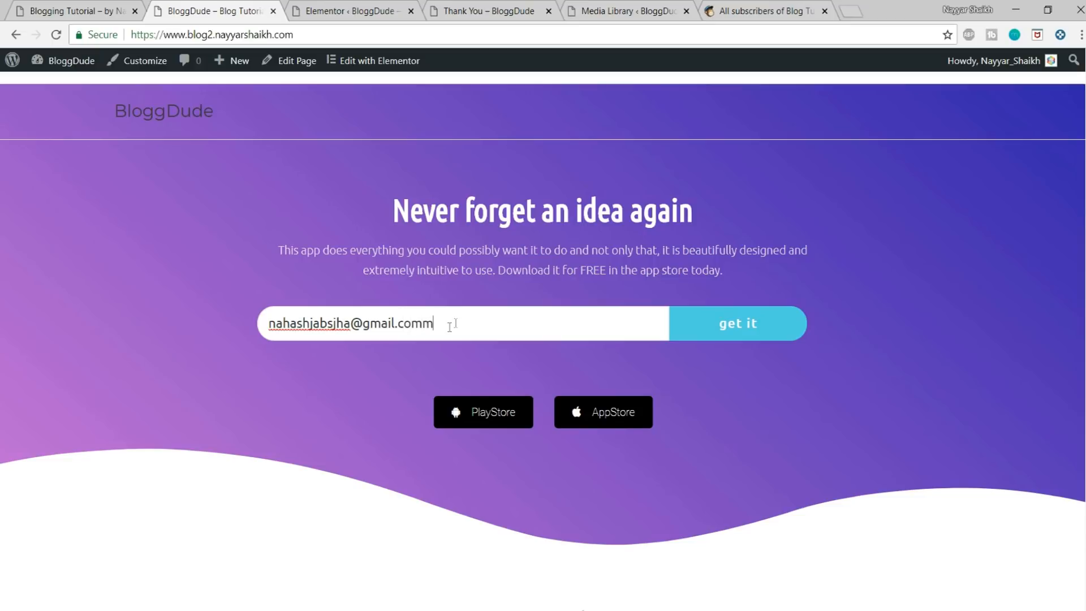
click(787, 327)
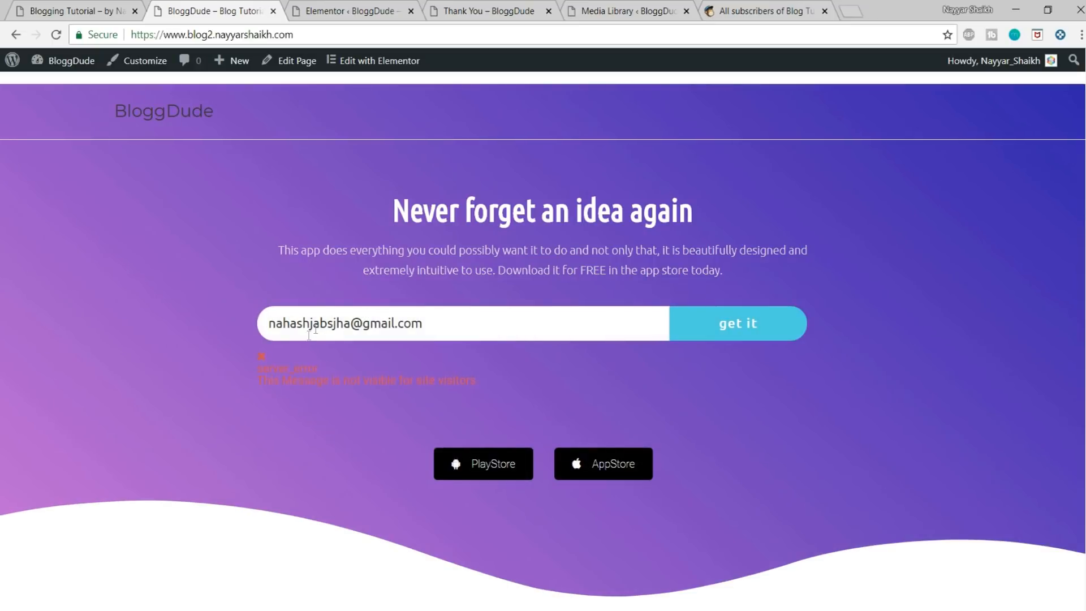
drag(256, 368, 457, 395)
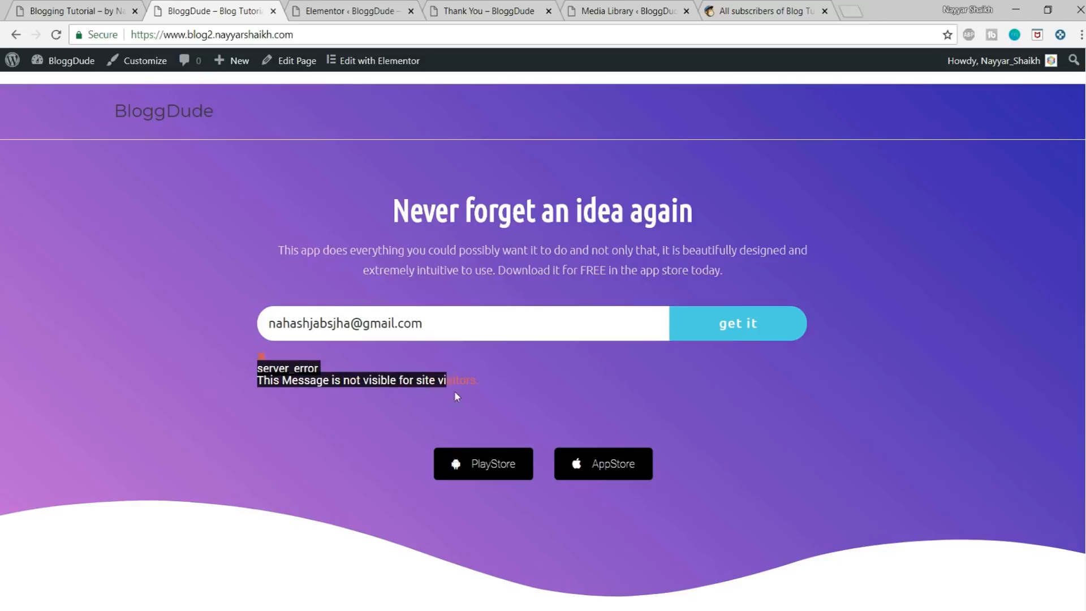
click(490, 390)
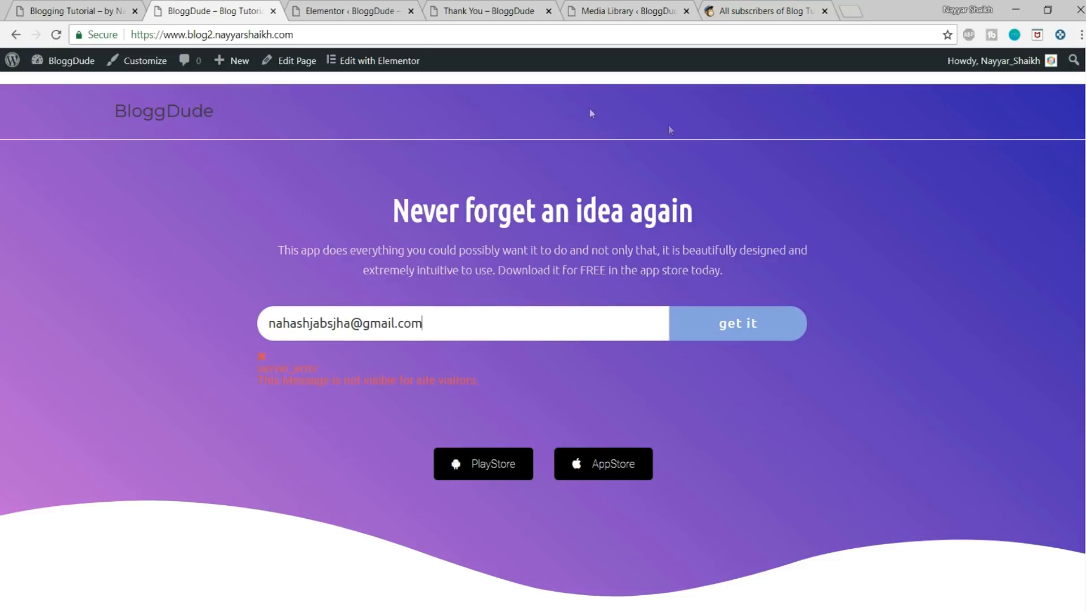
Step: Reload the published home page and try submitting the email form with a different test email address
click(375, 34)
key(Return)
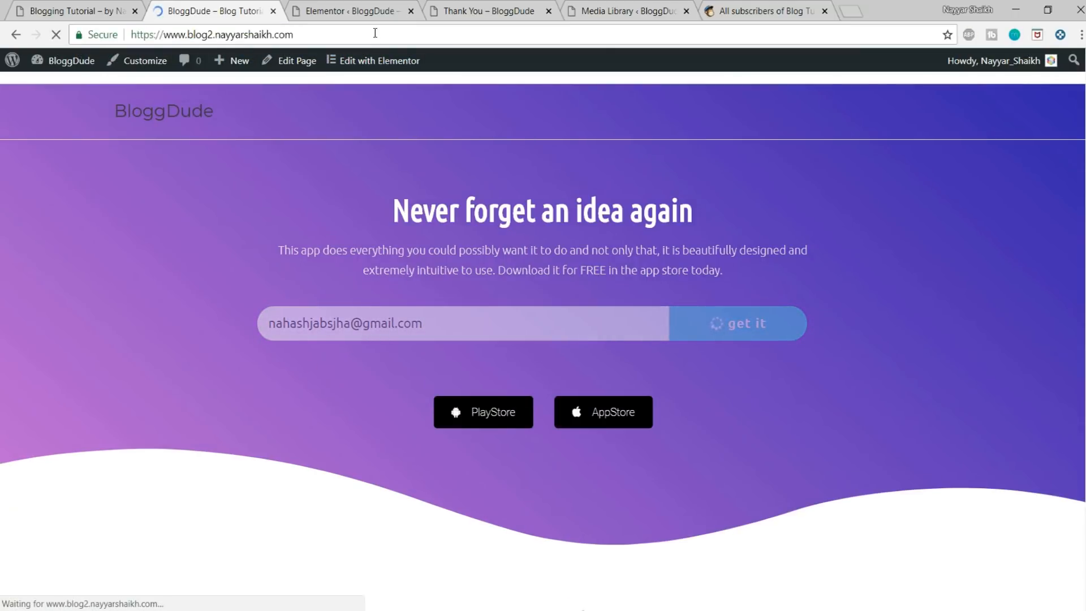
click(383, 311)
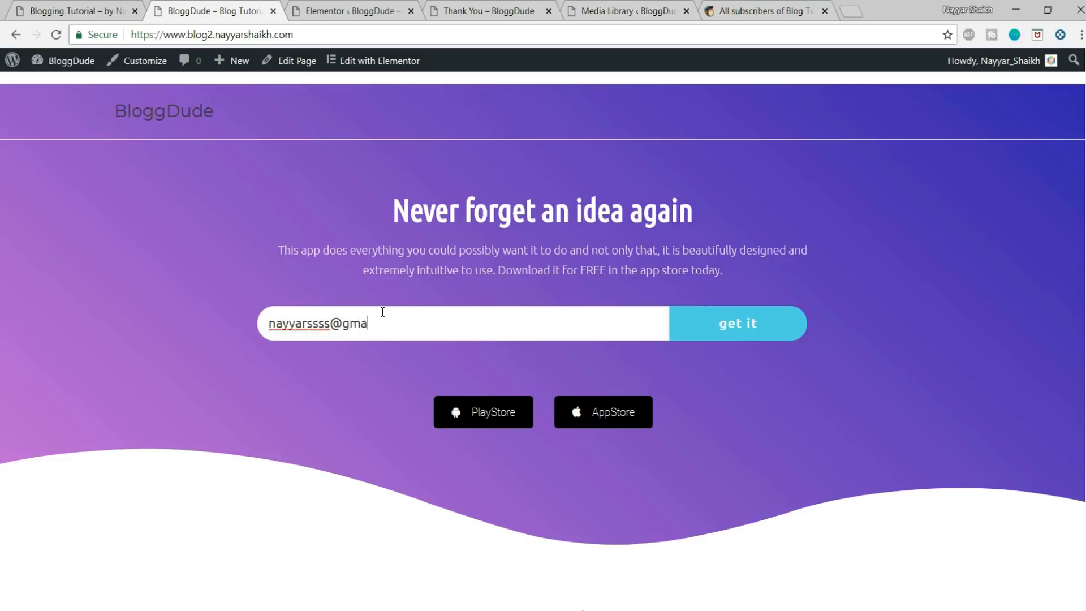
click(734, 338)
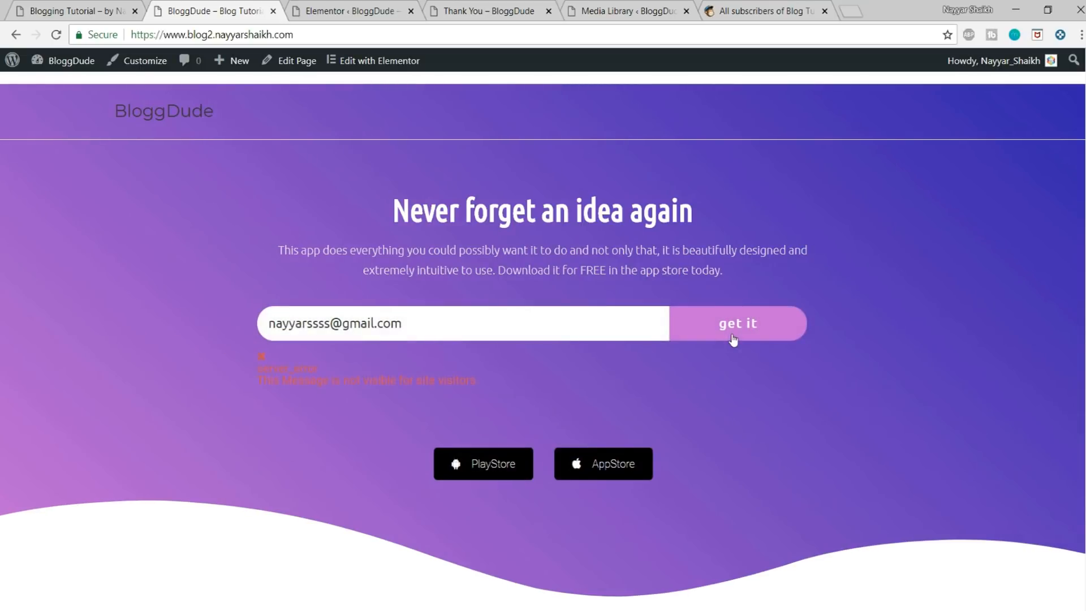
Step: Edit the home page with Elementor, map the MailChimp Email field to the form's Email field, update the page, and check the redirect setting
mouse_move(369, 59)
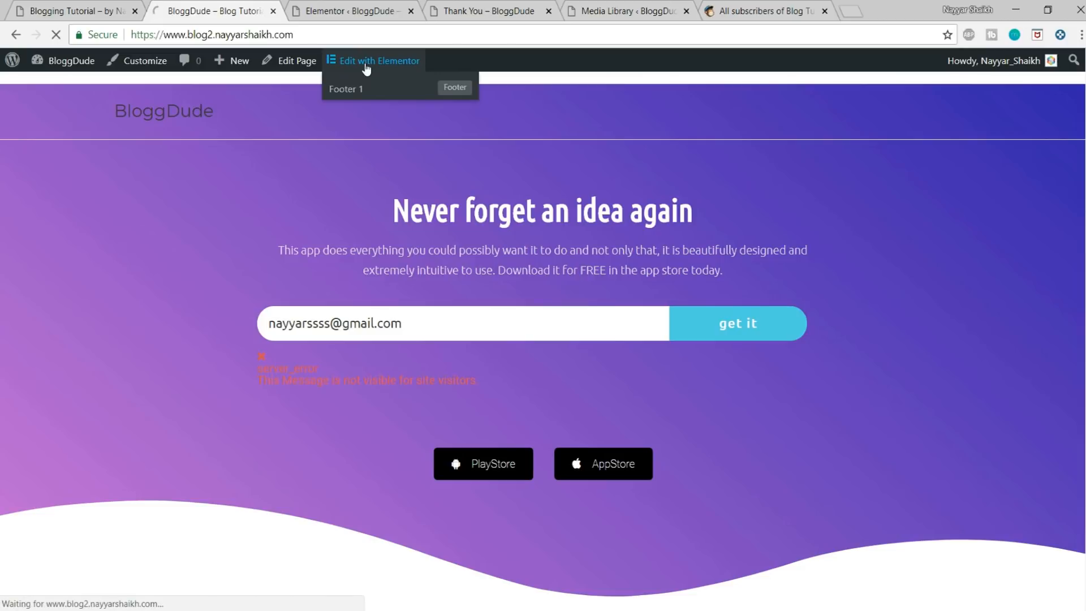
click(382, 66)
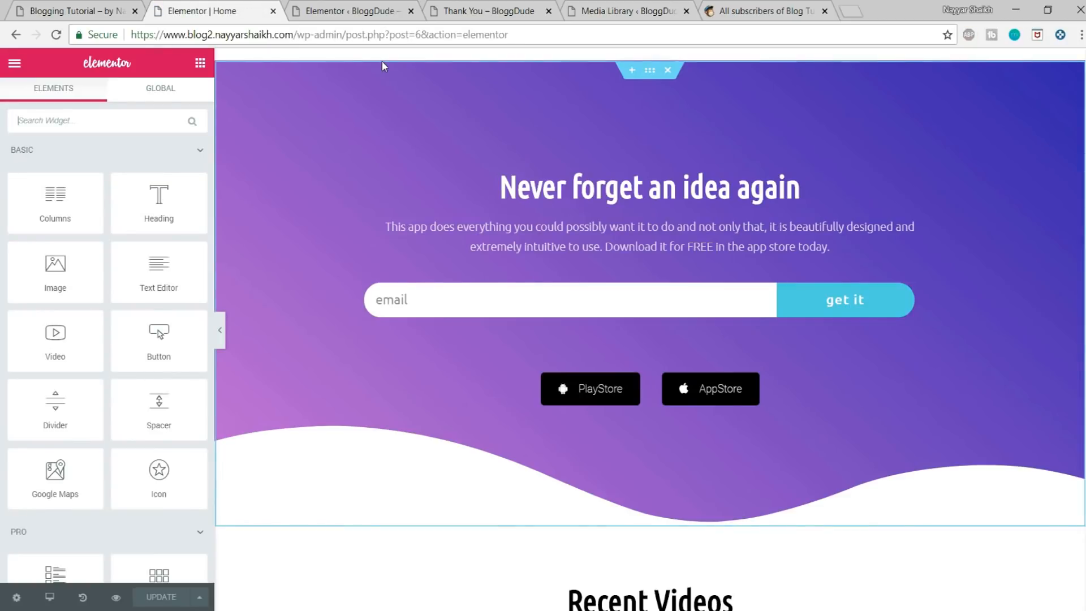
click(541, 288)
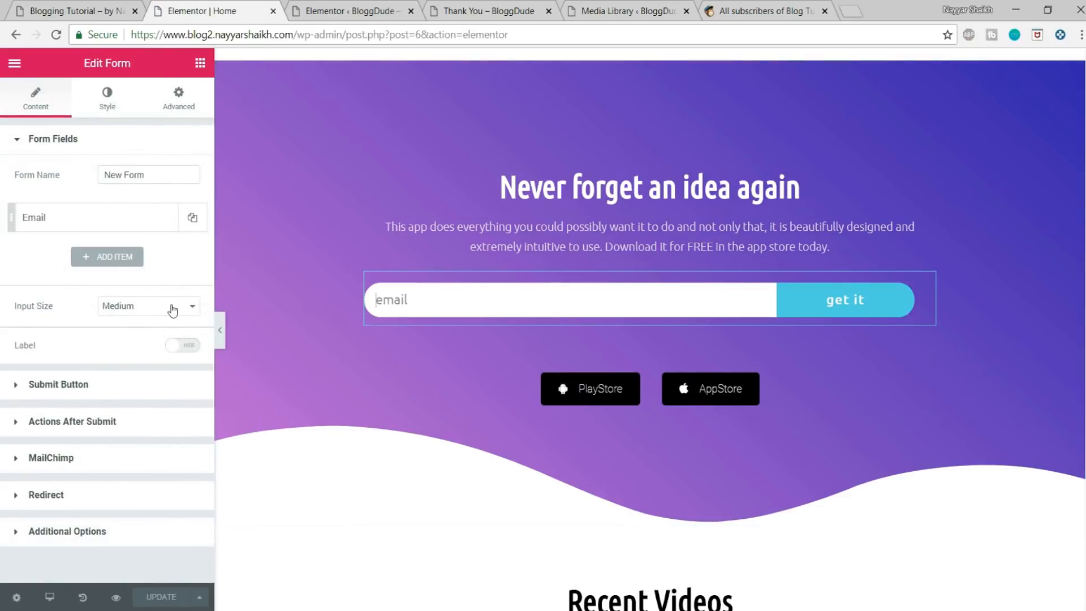
click(104, 421)
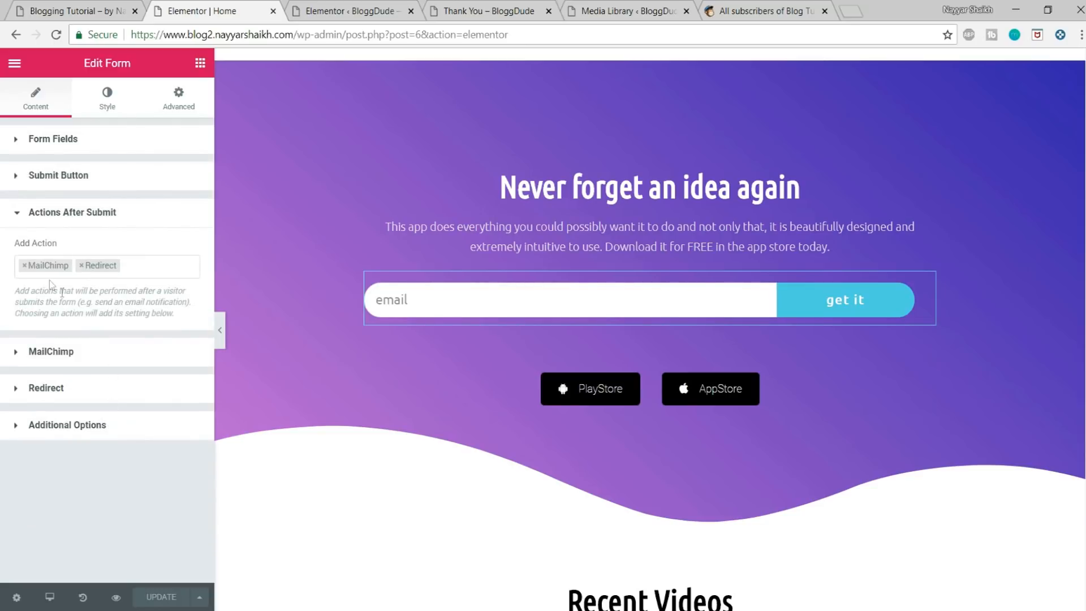
click(74, 352)
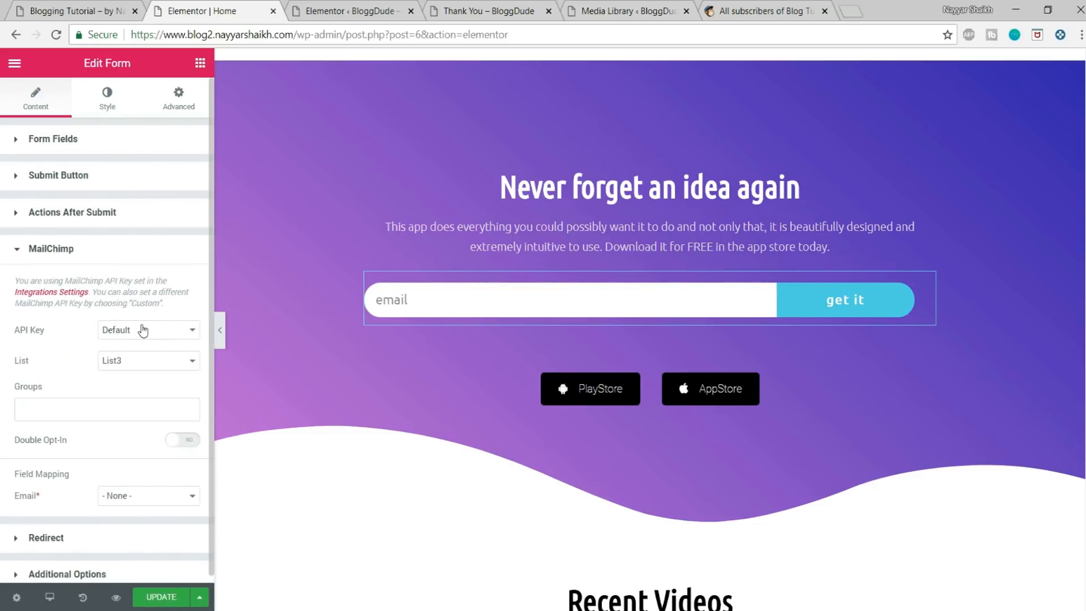
scroll(152, 395, down, 1)
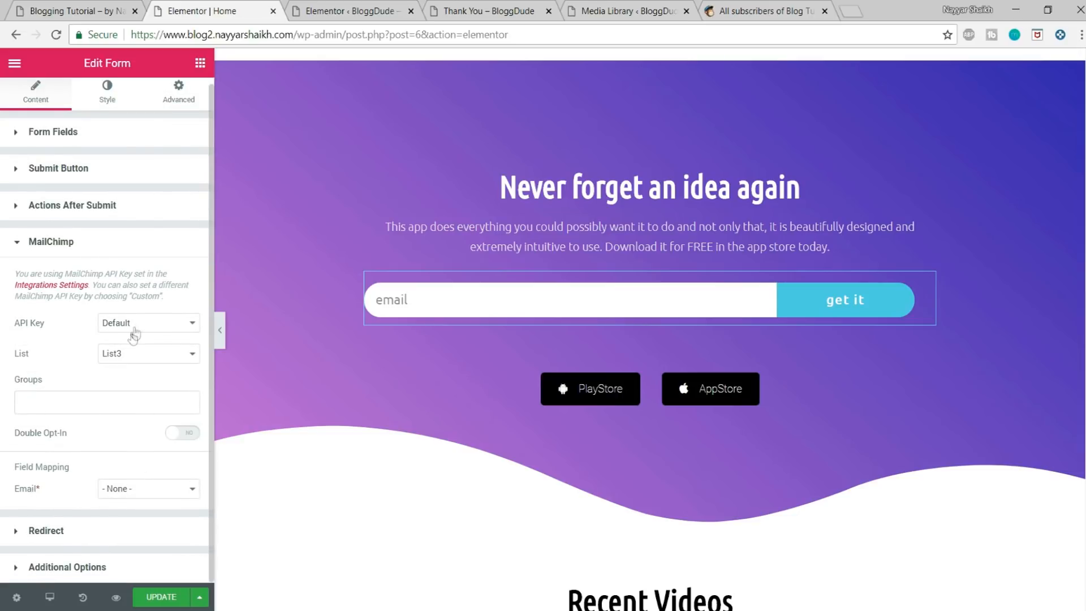
click(141, 497)
click(125, 516)
drag(20, 467, 32, 491)
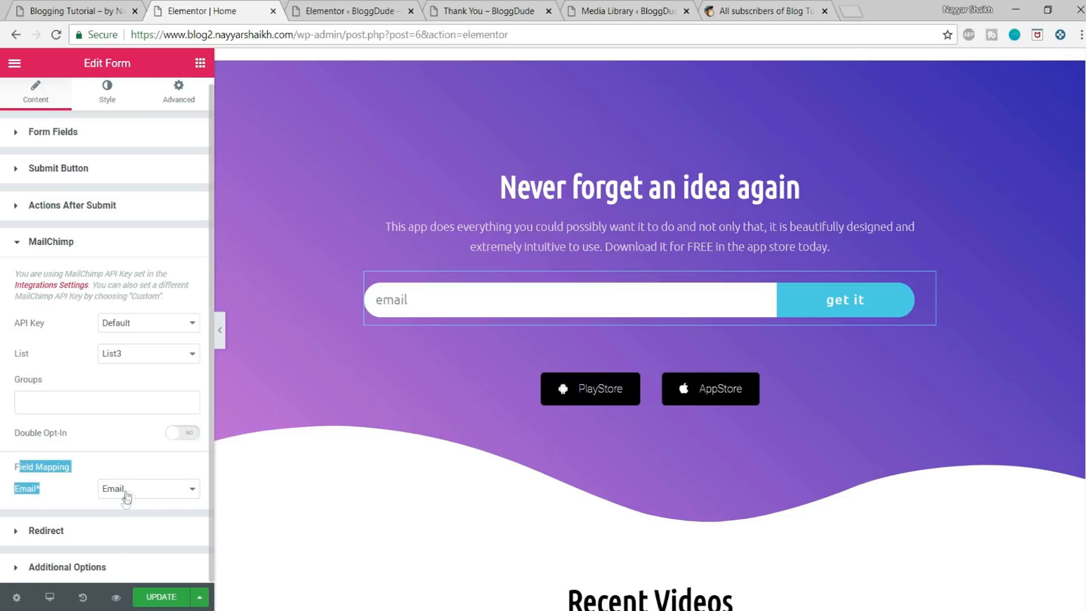
click(161, 597)
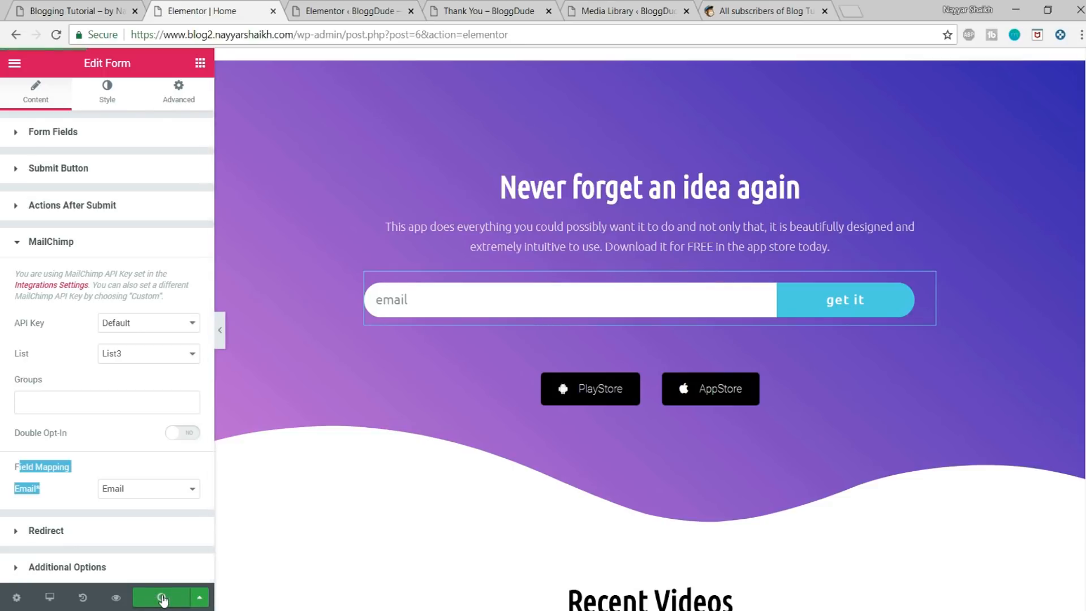
click(87, 537)
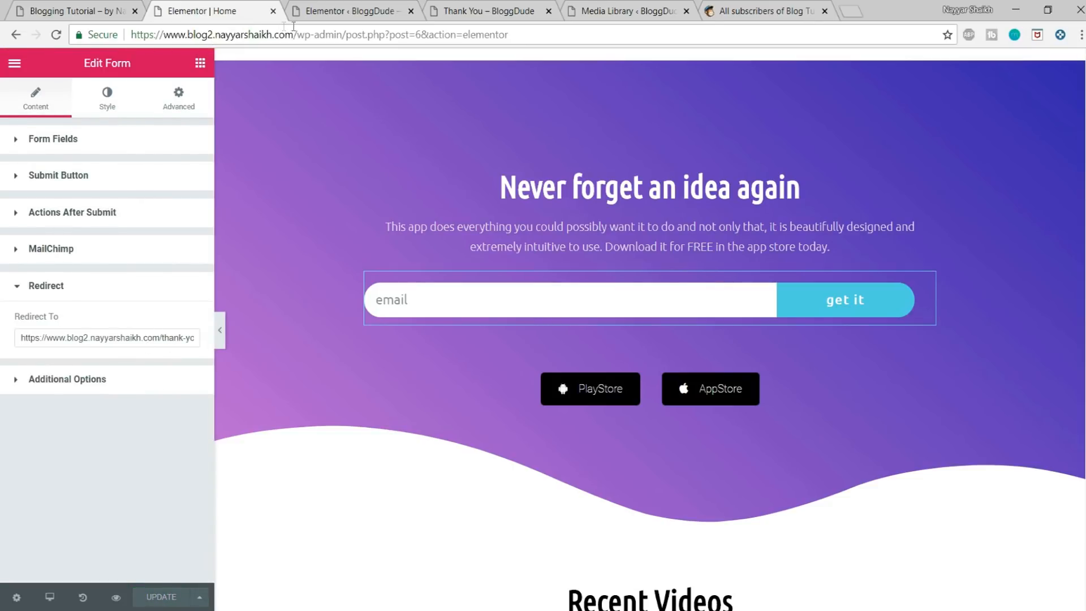
Step: Return to the published home page and sign up through the email form with a test email address
drag(299, 26, 621, 26)
key(BackSpace)
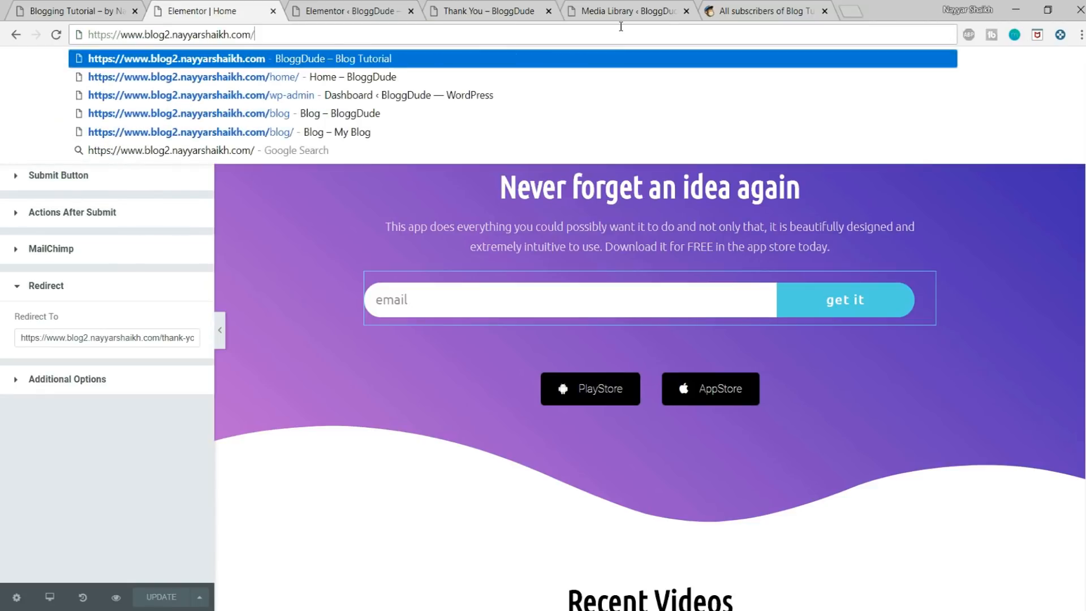
key(Return)
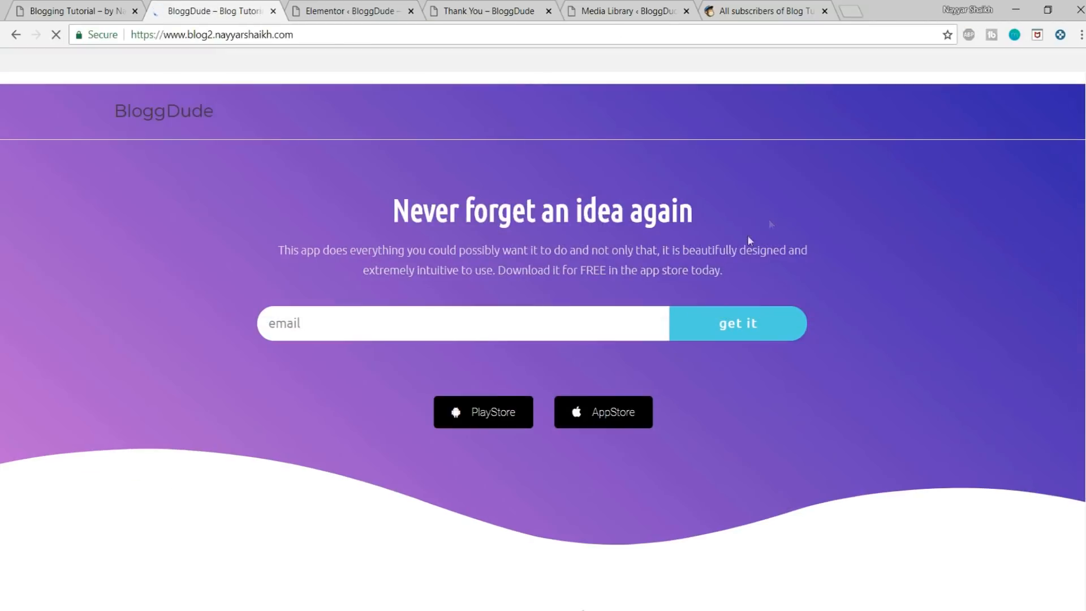
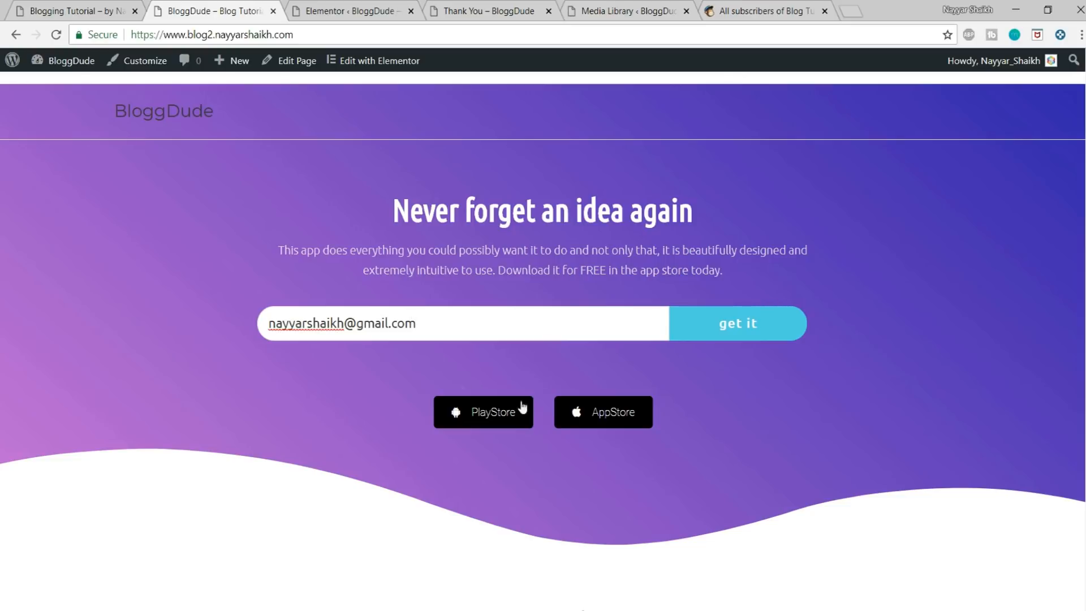
click(727, 335)
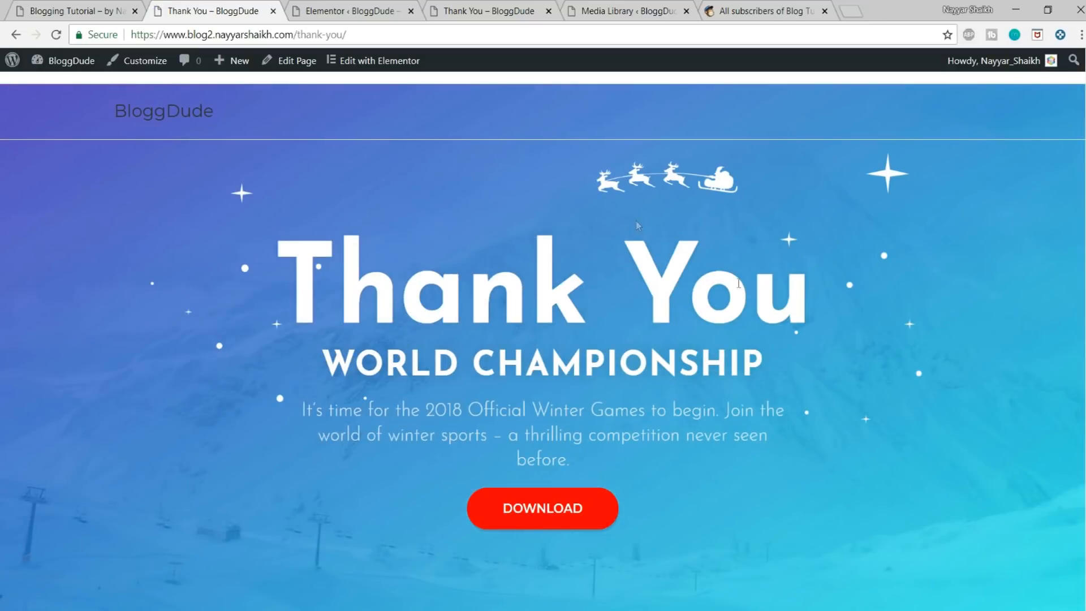
Step: Test the Thank You page's Download button, view the linked CSS.txt file, and return to the Thank You page
scroll(746, 370, down, 5)
scroll(746, 371, up, 5)
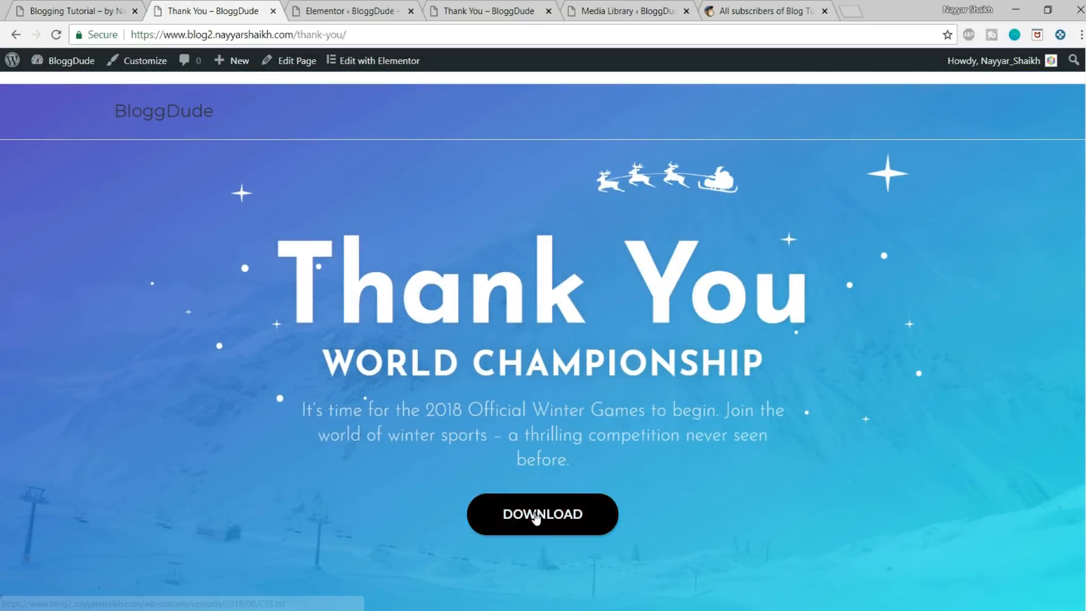
click(535, 516)
scroll(290, 263, down, 1)
scroll(272, 294, up, 1)
click(16, 34)
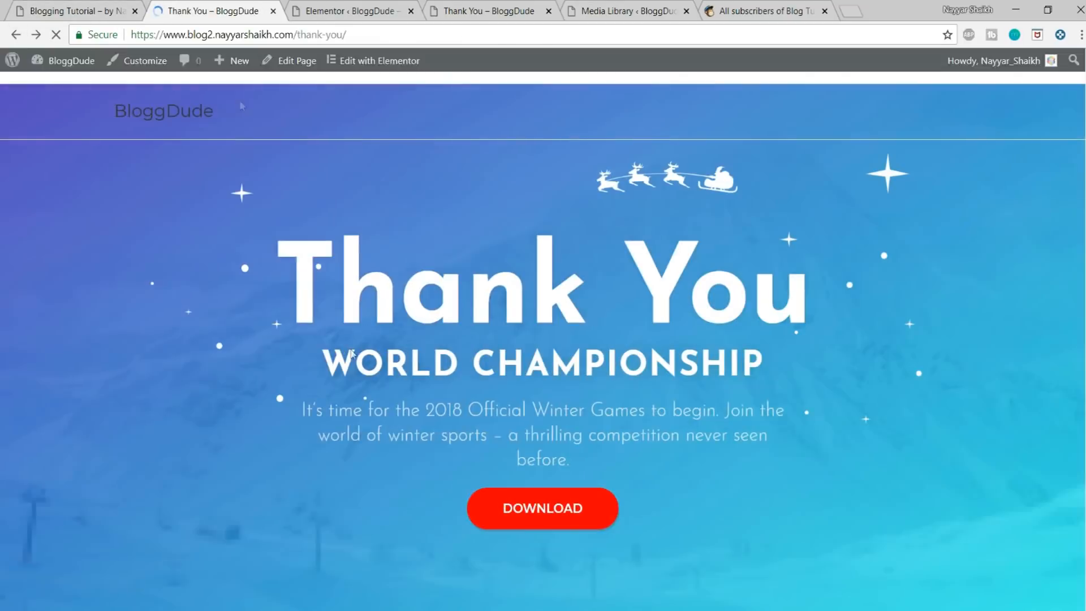
click(547, 505)
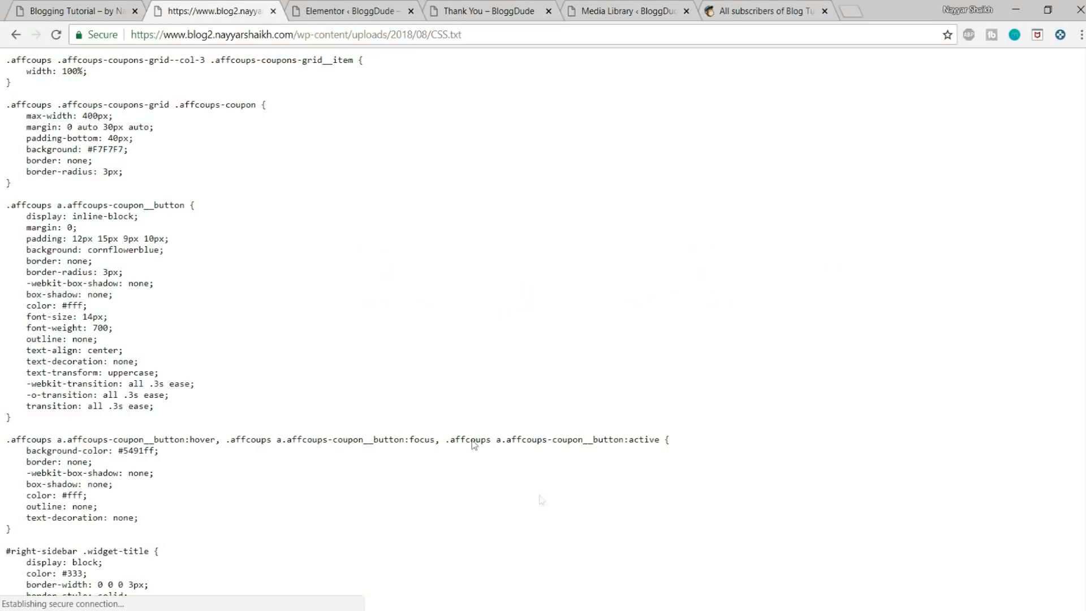
click(16, 36)
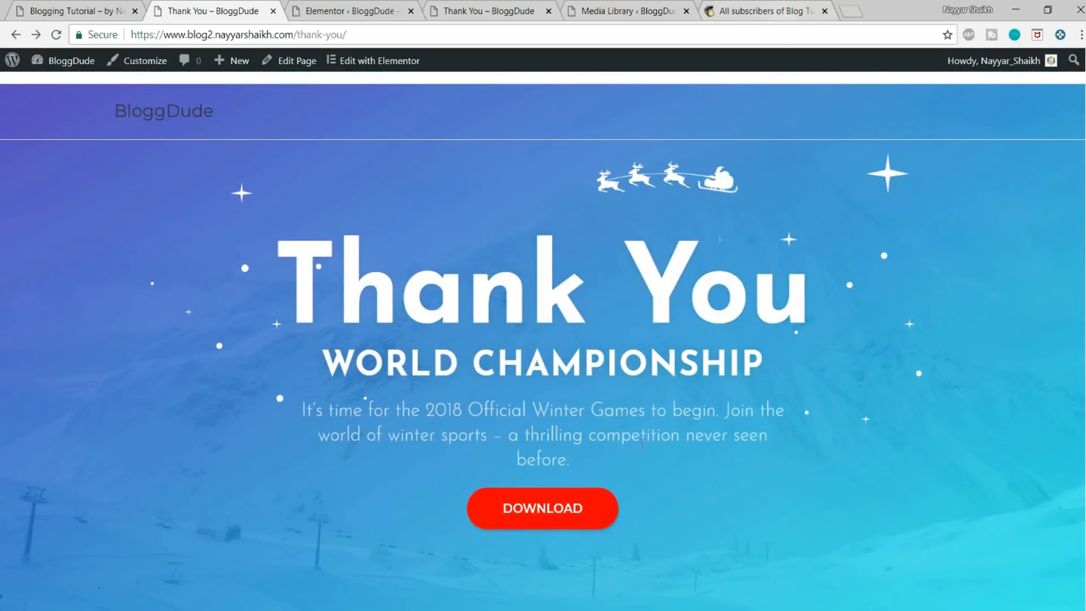
Step: Switch to MailChimp and open the List3 subscribers to check for the newly added contact and its date
click(768, 11)
click(233, 72)
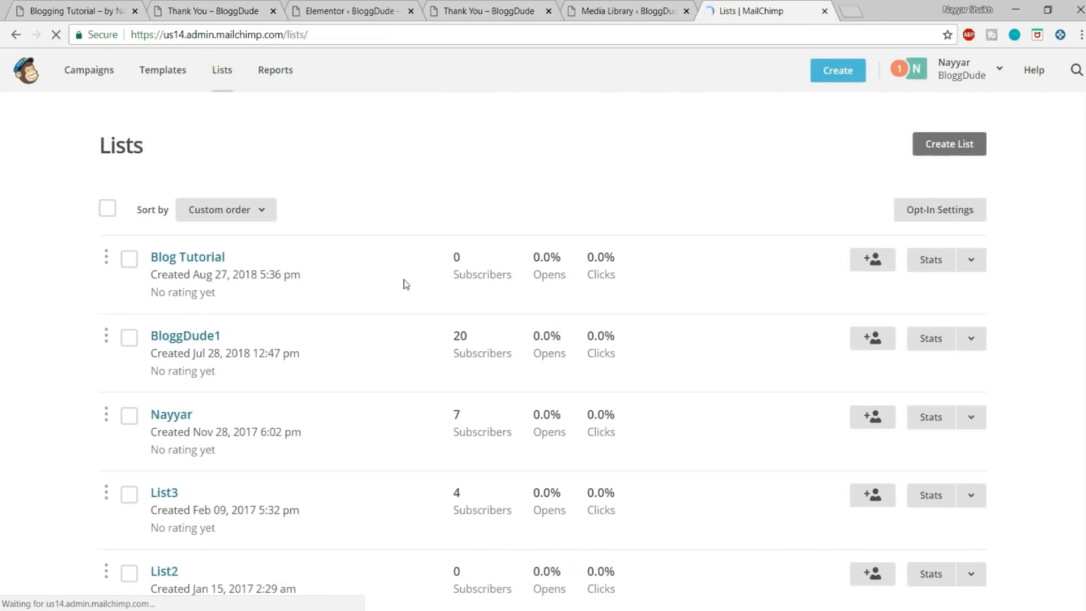
scroll(483, 283, down, 3)
click(168, 349)
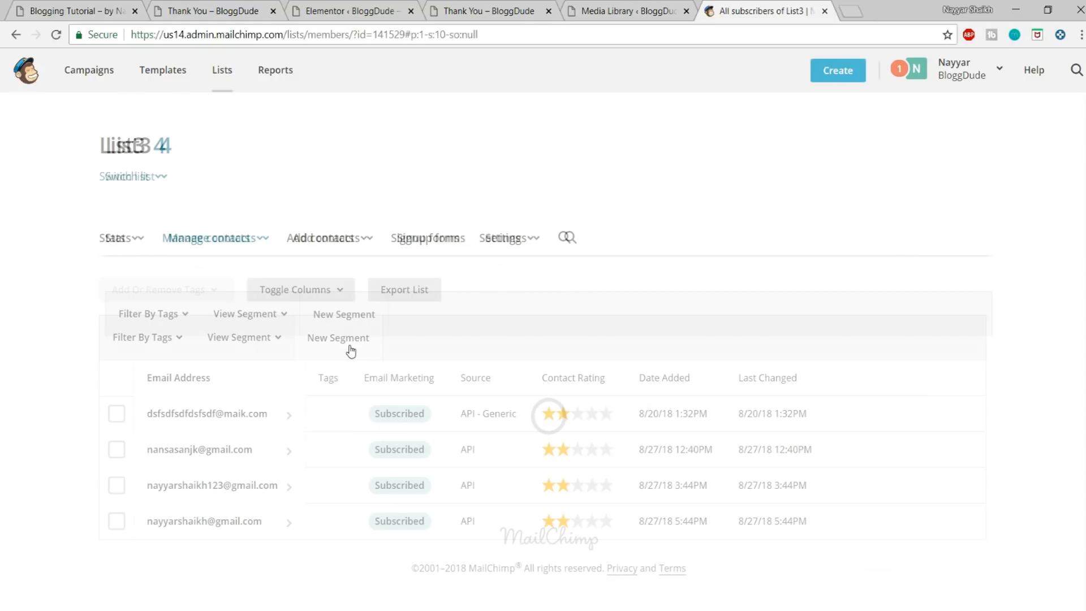
scroll(310, 393, down, 1)
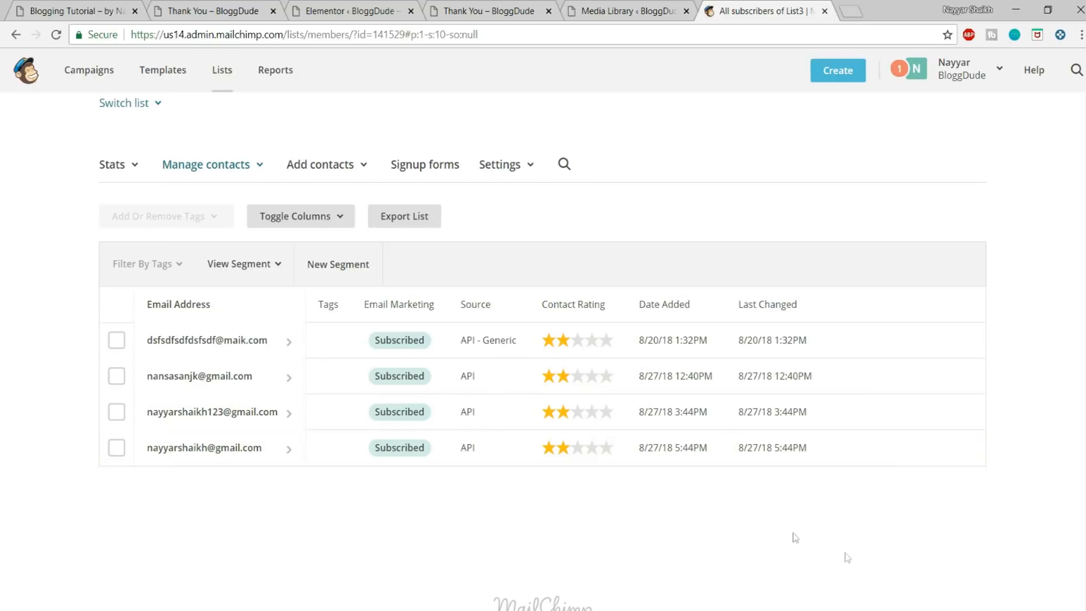
drag(658, 450, 642, 450)
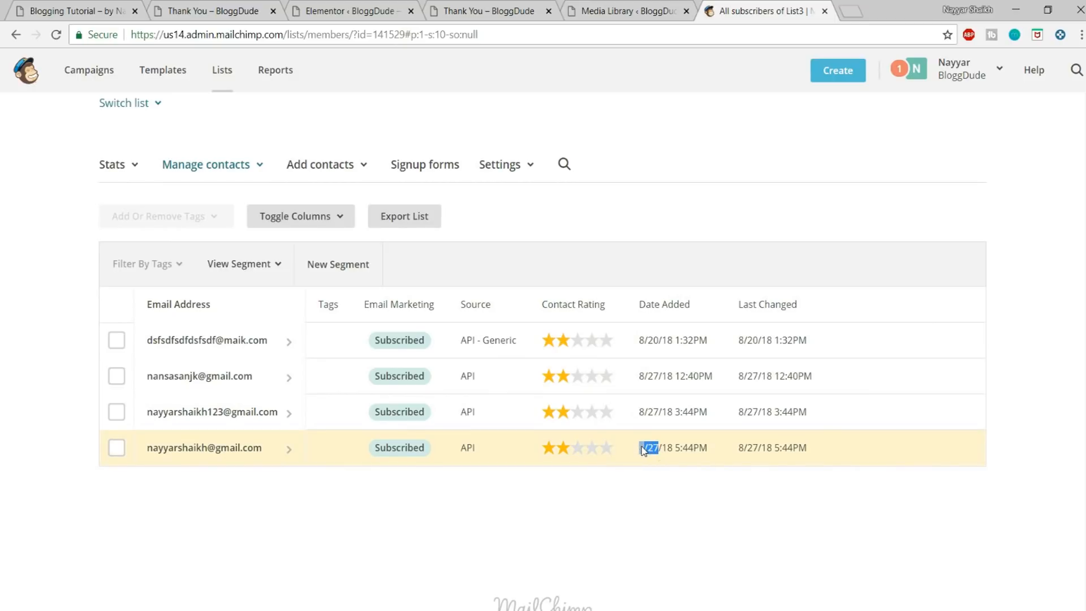
click(642, 463)
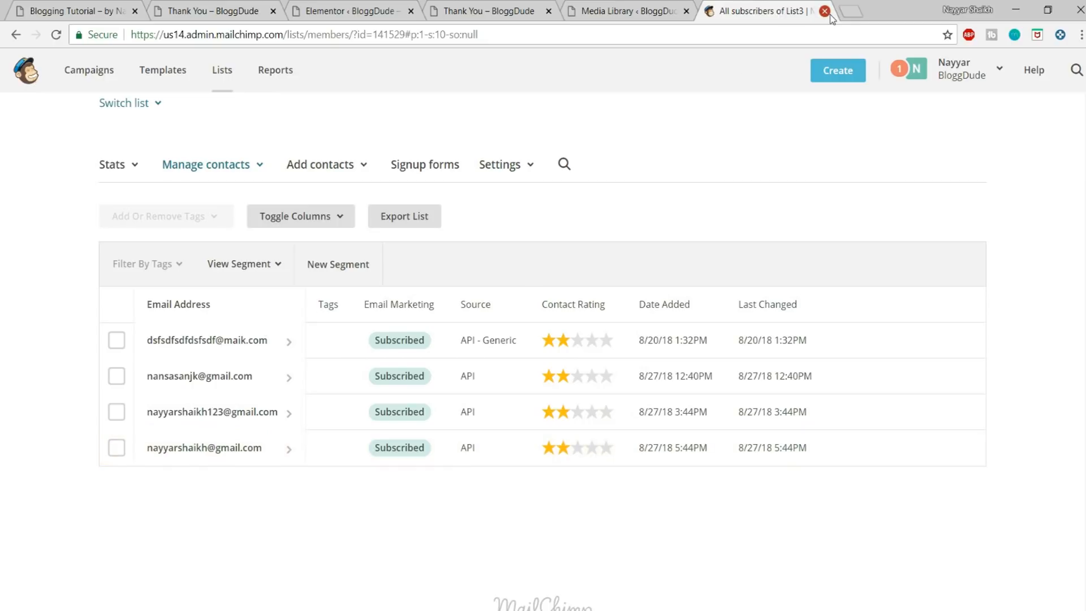
scroll(563, 206, up, 2)
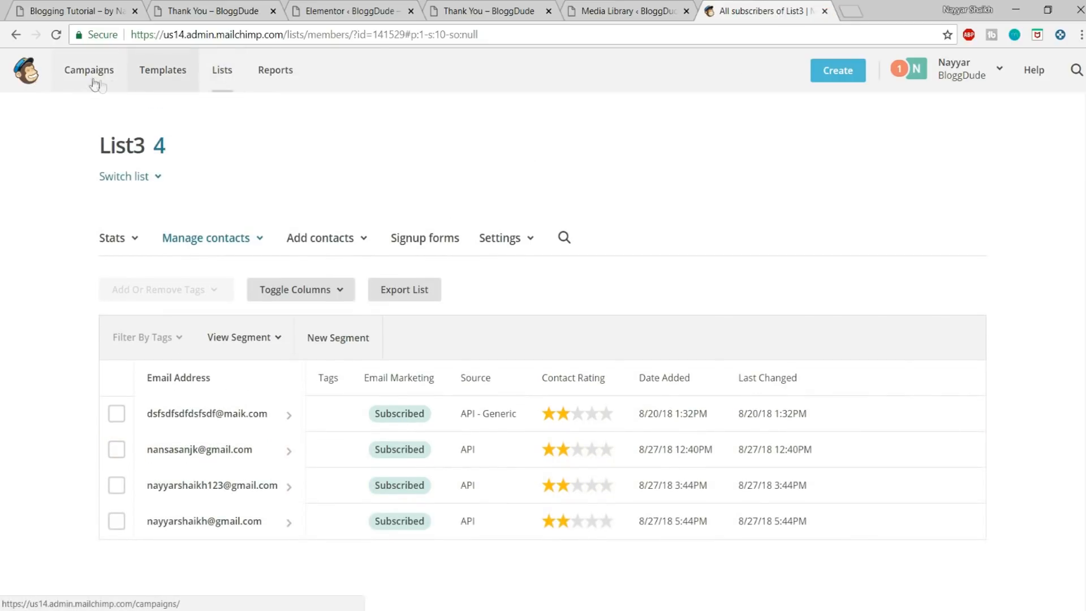
Step: Close the browser pages for MailChimp, the Media Library and the duplicate Thank You page
click(824, 12)
click(686, 11)
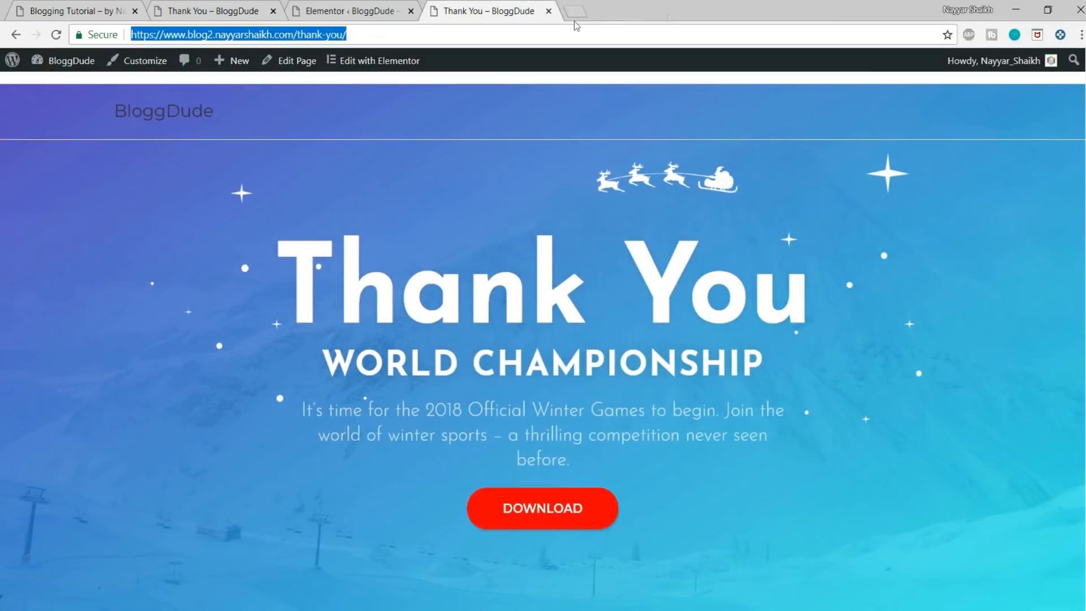
click(548, 11)
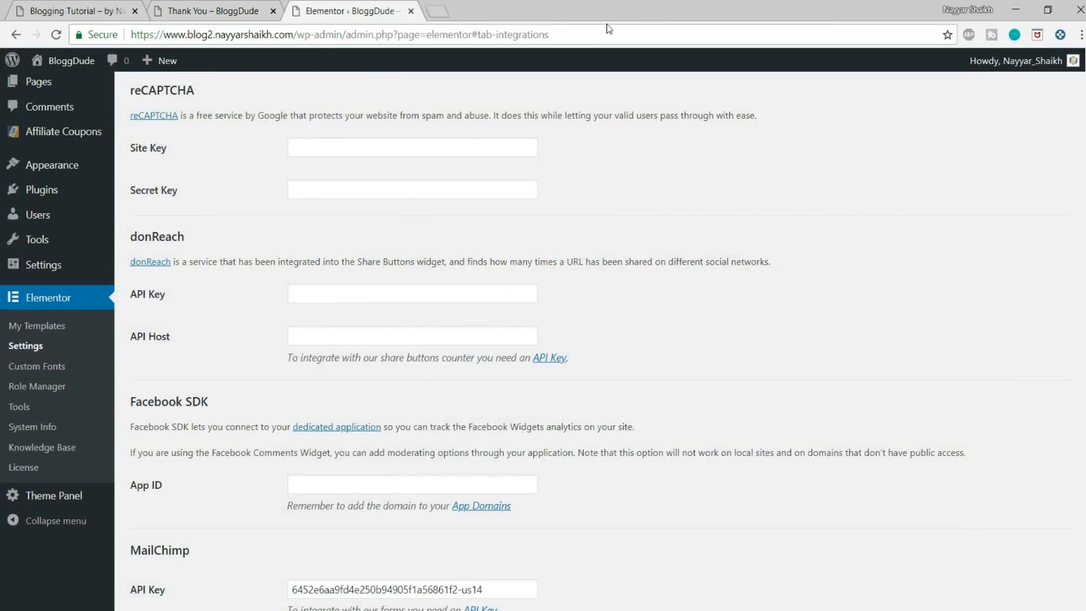
Step: Close the Elementor settings and Thank You pages and return to the top of the Blogging Tutorial home page
click(410, 11)
click(273, 11)
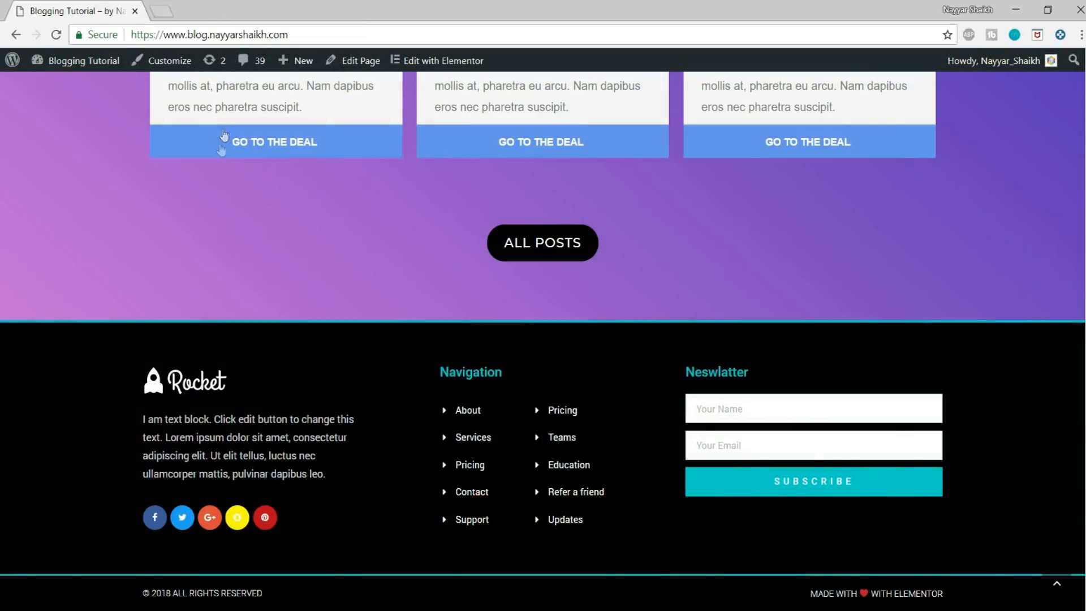
click(1056, 583)
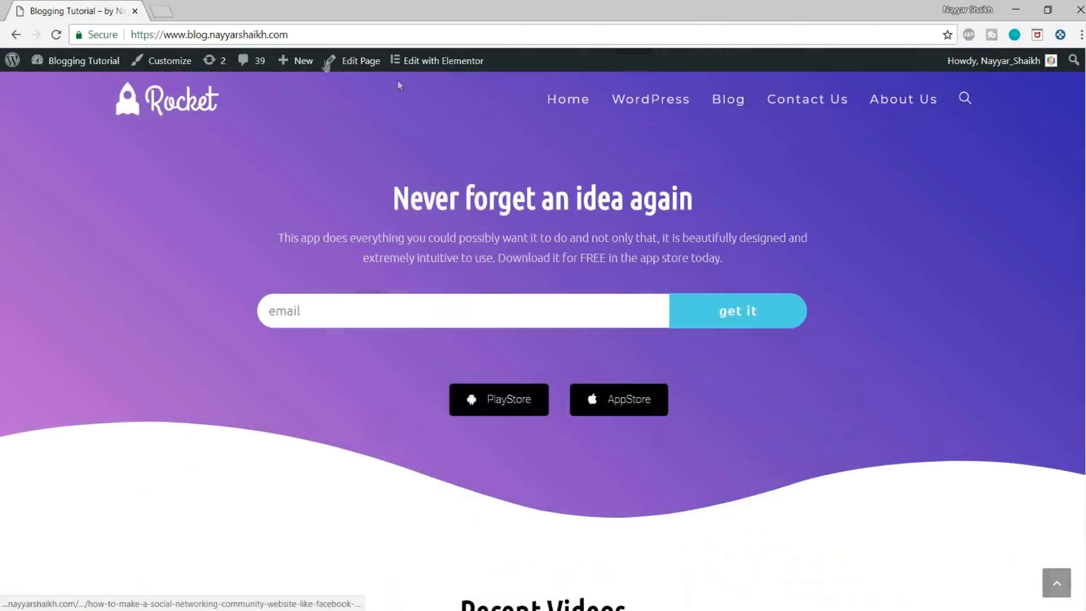
Step: Open the blog2 site in a new browser tab and look through its home page down to the footer
click(162, 11)
text(blog2)
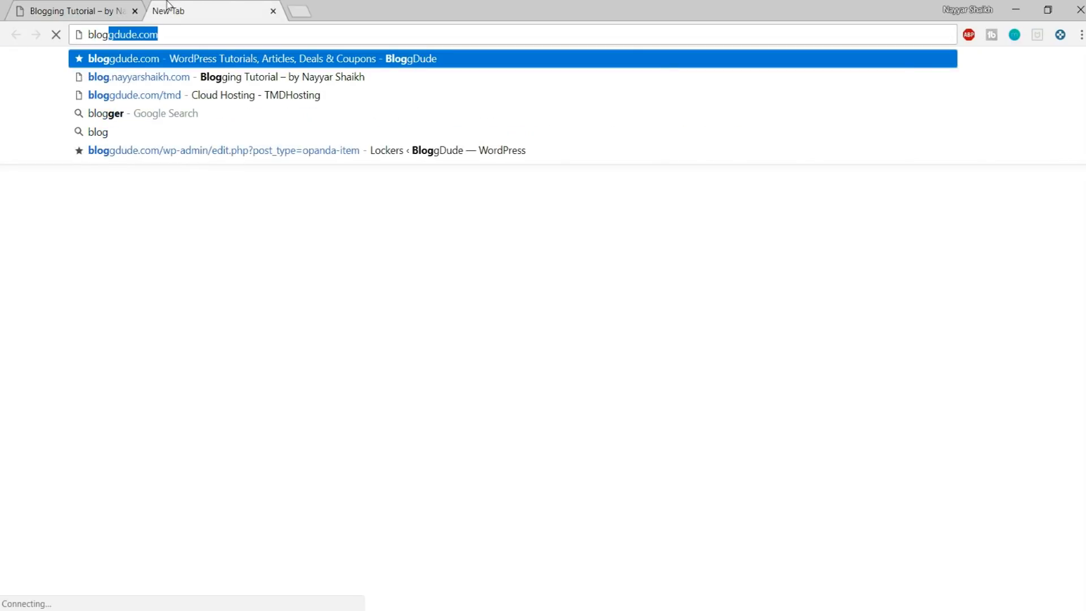
key(Return)
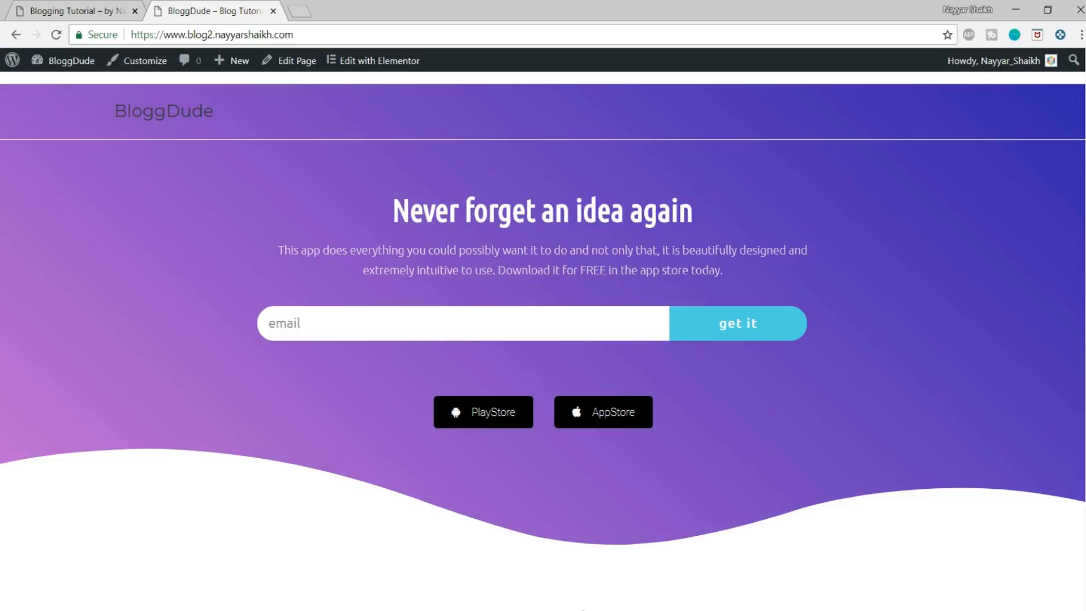
scroll(327, 554, down, 15)
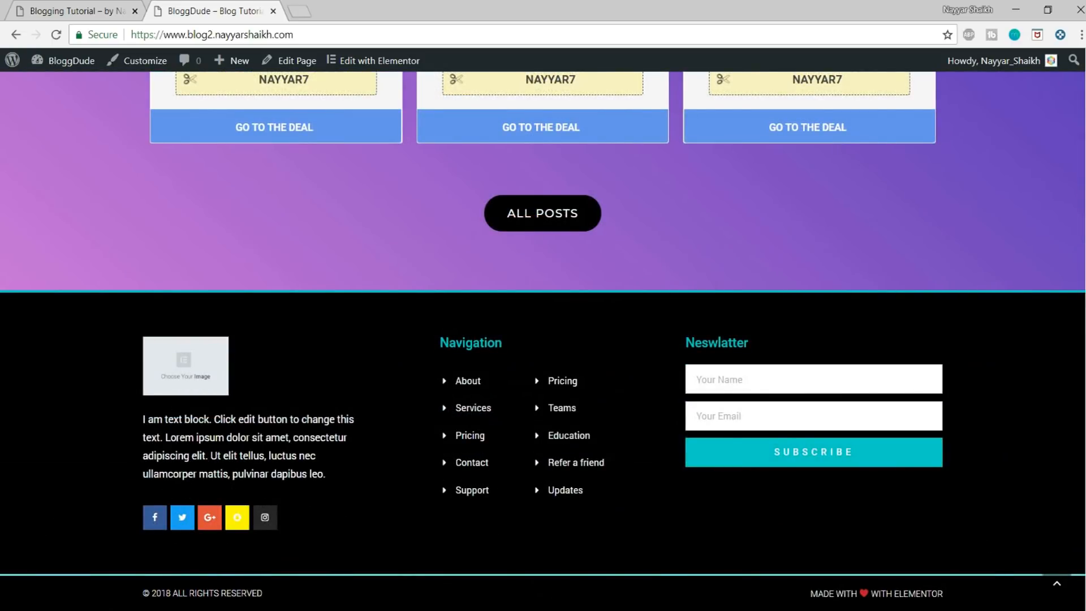
click(1071, 580)
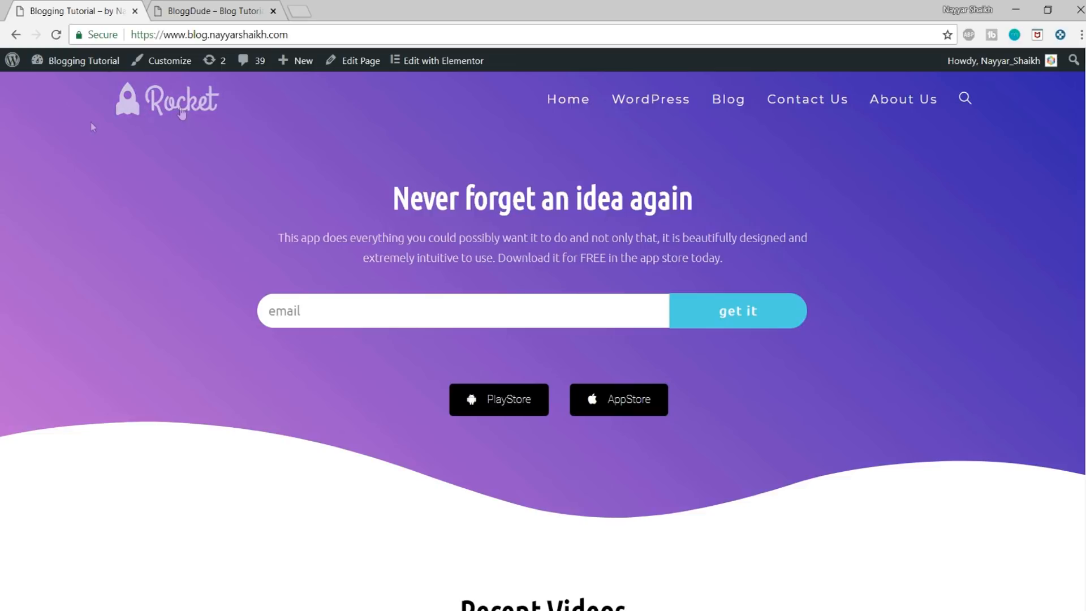
Step: Open logomakr.com in a new browser tab, dismiss the intro video and check the demo site's Rocket logo for reference
click(297, 8)
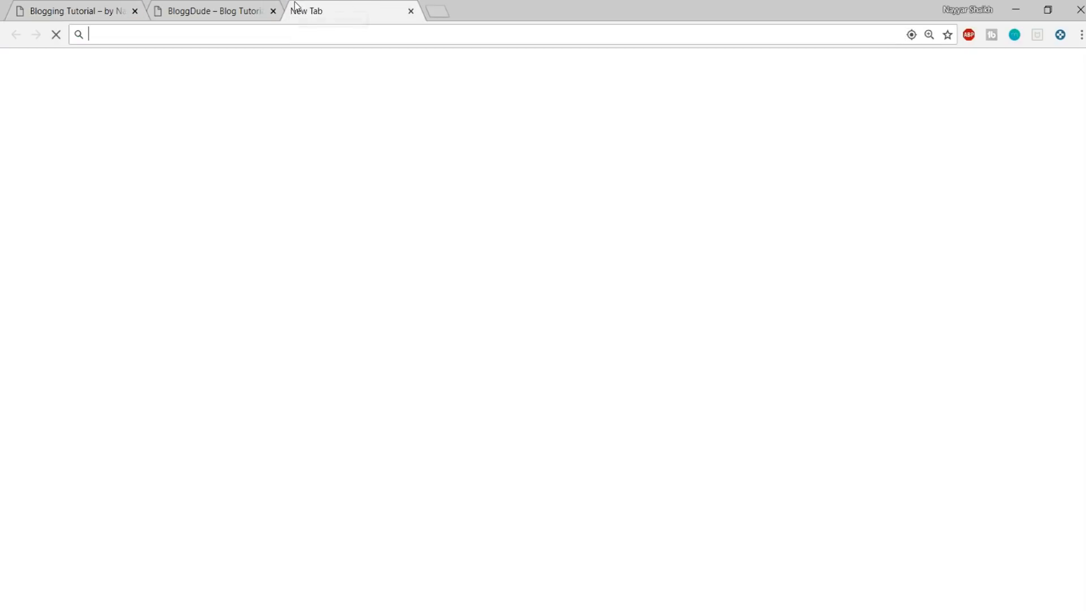
text(log)
key(Return)
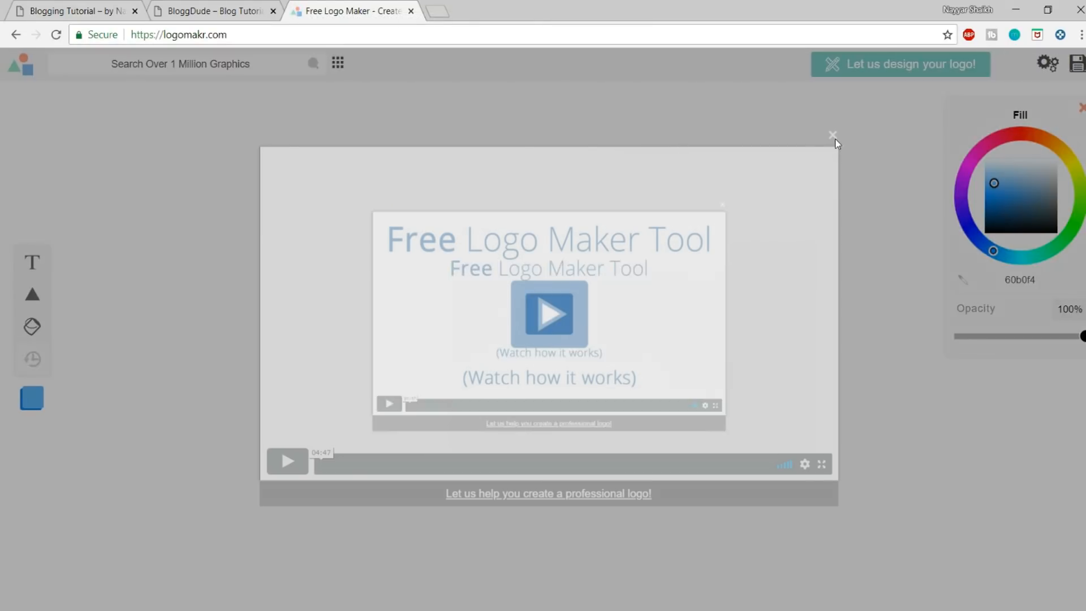
click(832, 134)
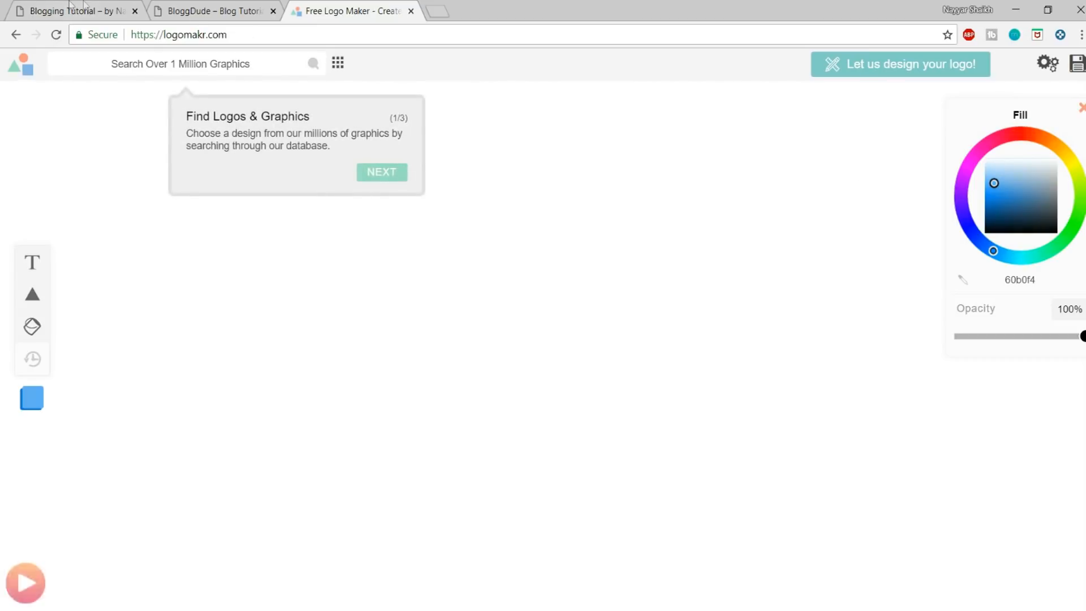
click(84, 8)
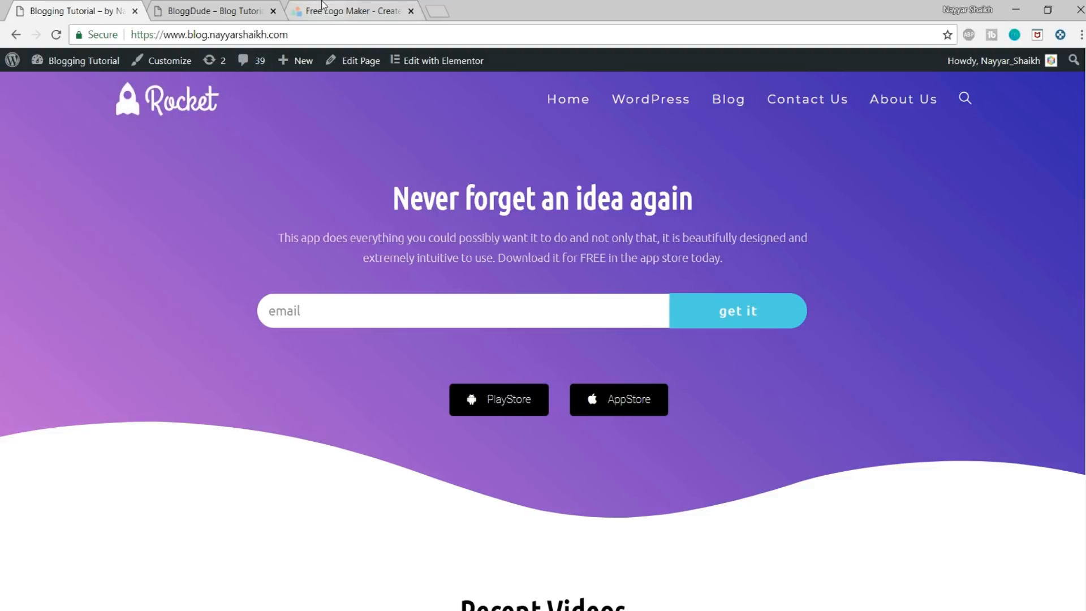
click(322, 10)
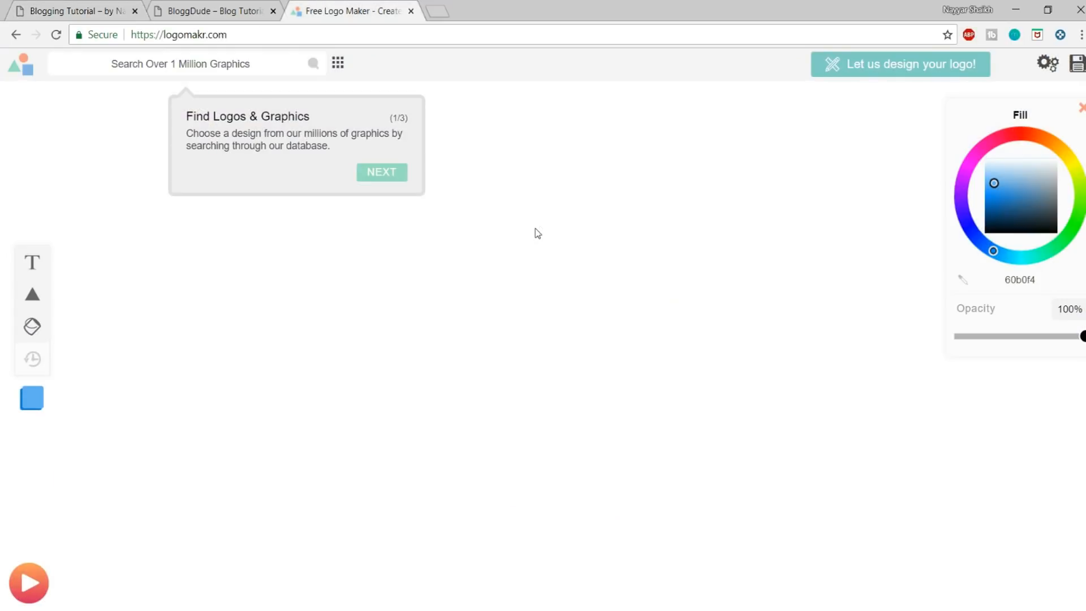
Step: Search the graphics for "rocket" and add the solid black upright rocket with a round window to the canvas
click(177, 70)
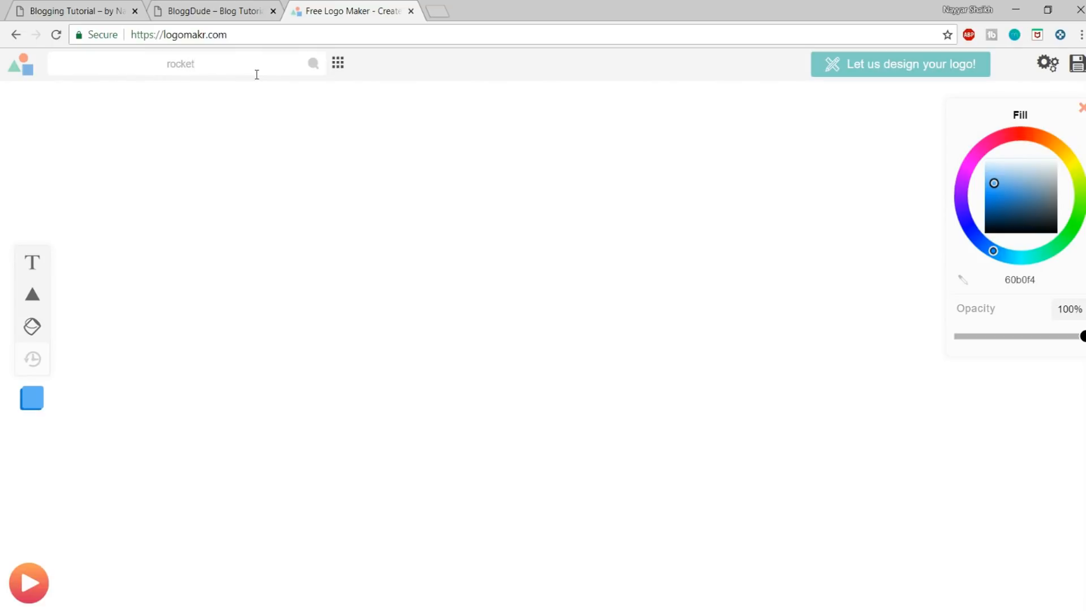
key(Return)
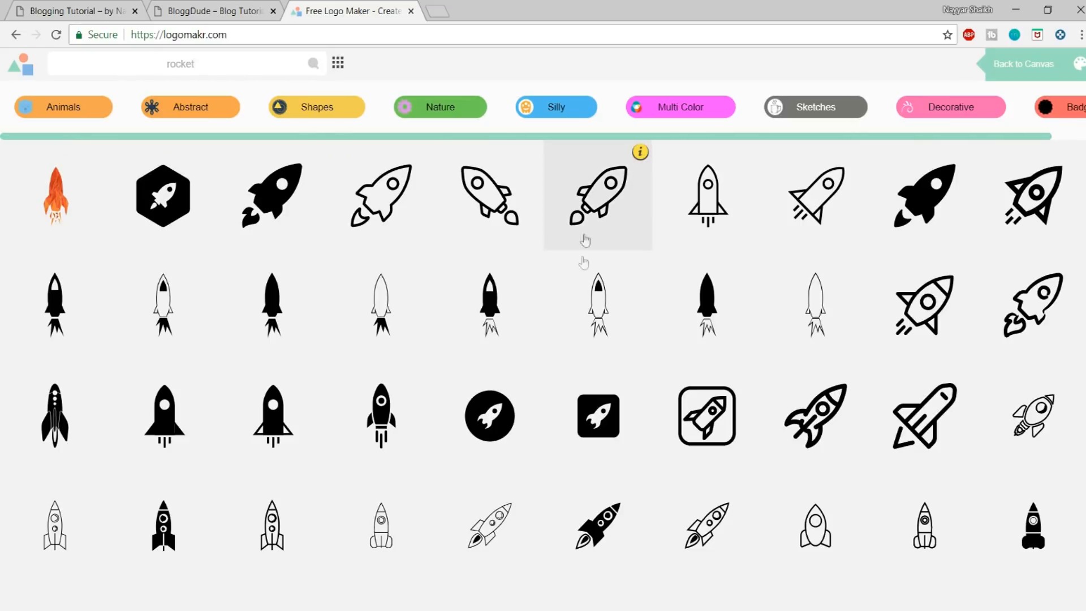
scroll(570, 274, down, 5)
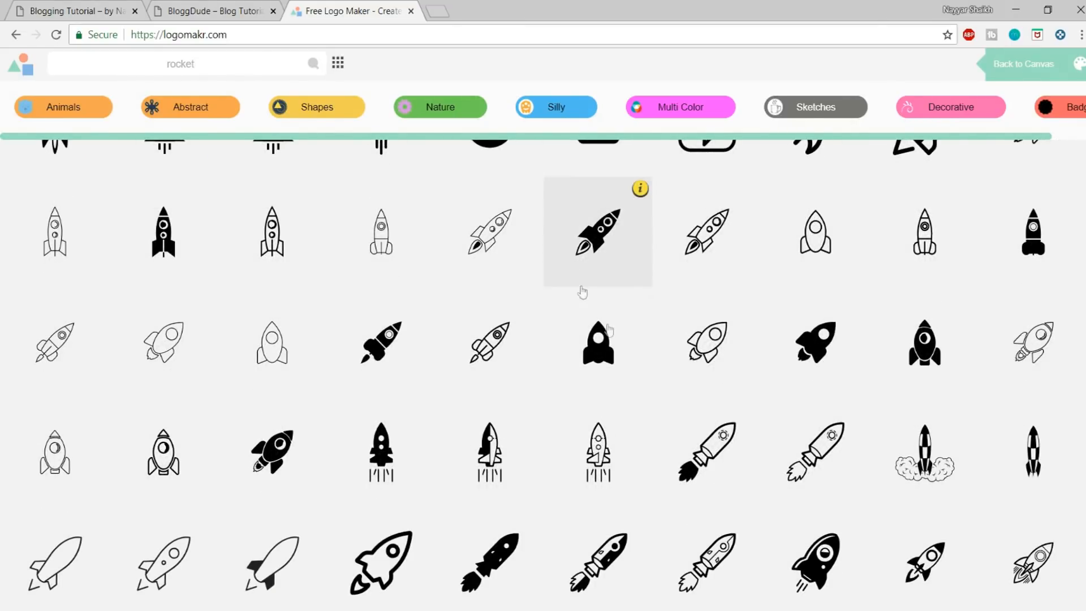
click(98, 8)
click(343, 8)
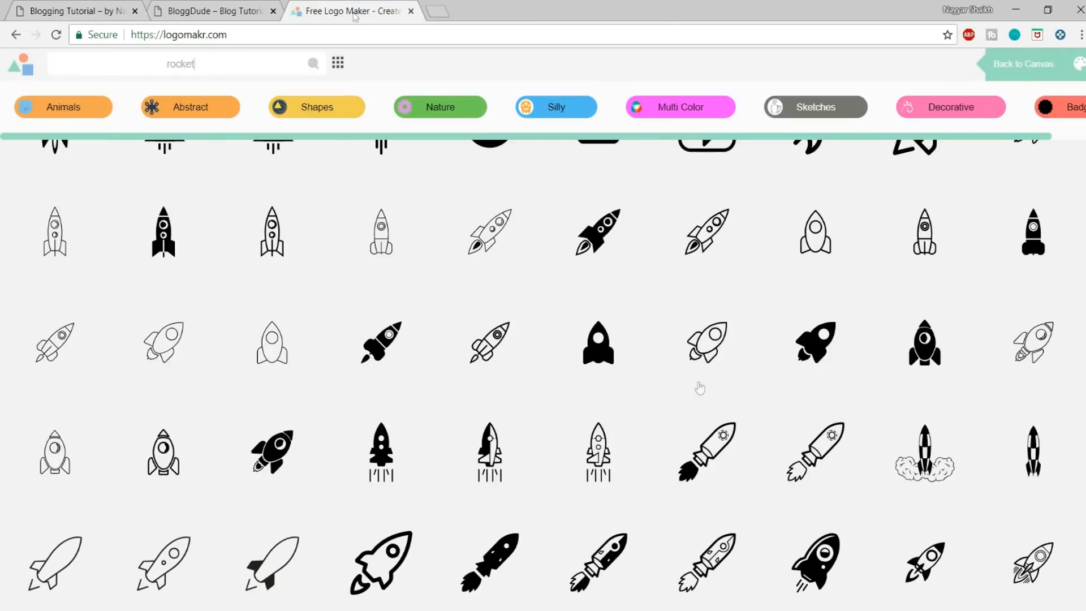
click(589, 350)
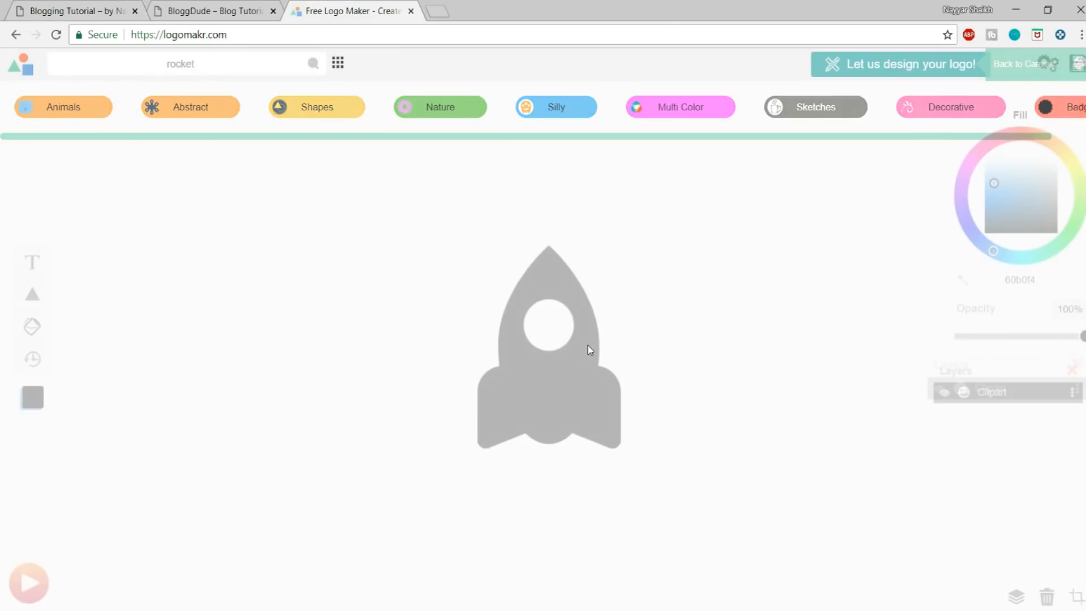
Step: Move the rocket graphic away from the canvas centre, shrink it to about half size and deselect it
drag(538, 316, 351, 328)
drag(430, 221, 381, 326)
click(438, 359)
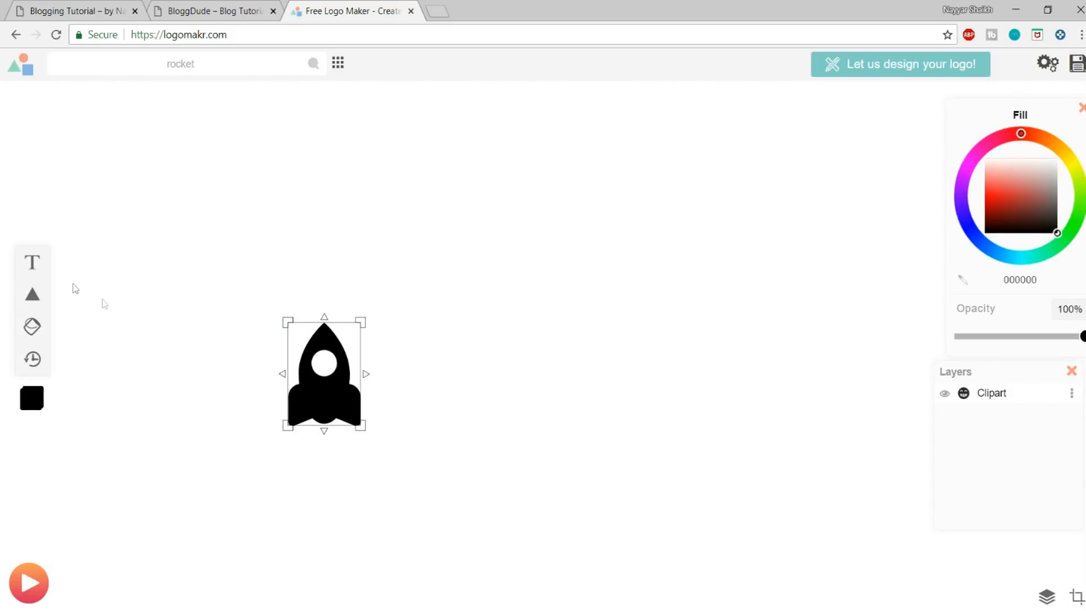
Step: Add a text element reading "Rocket" beside the rocket graphic
click(33, 263)
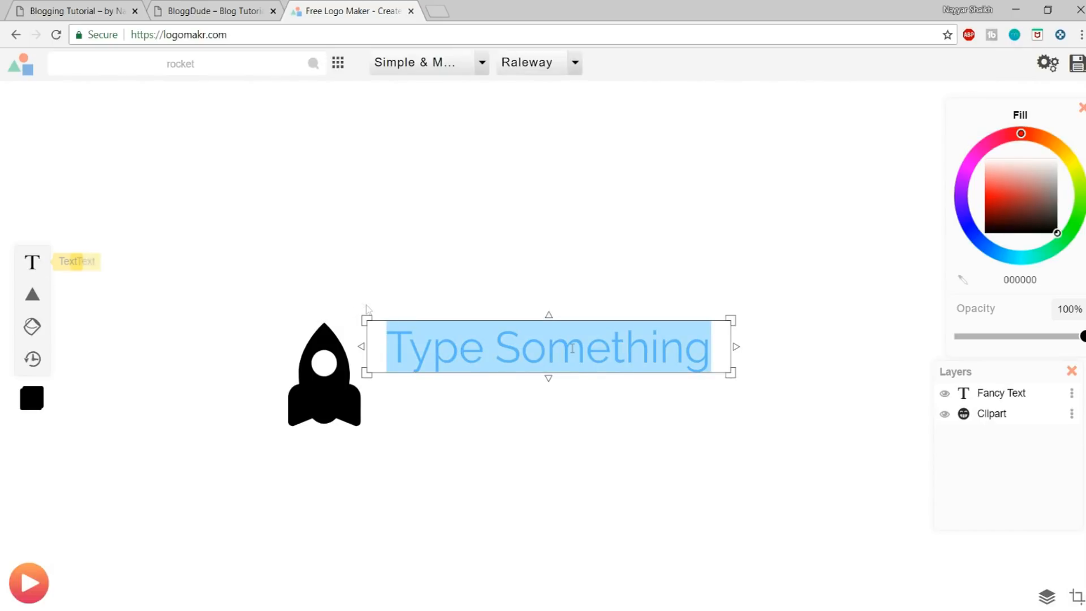
text(Rocket)
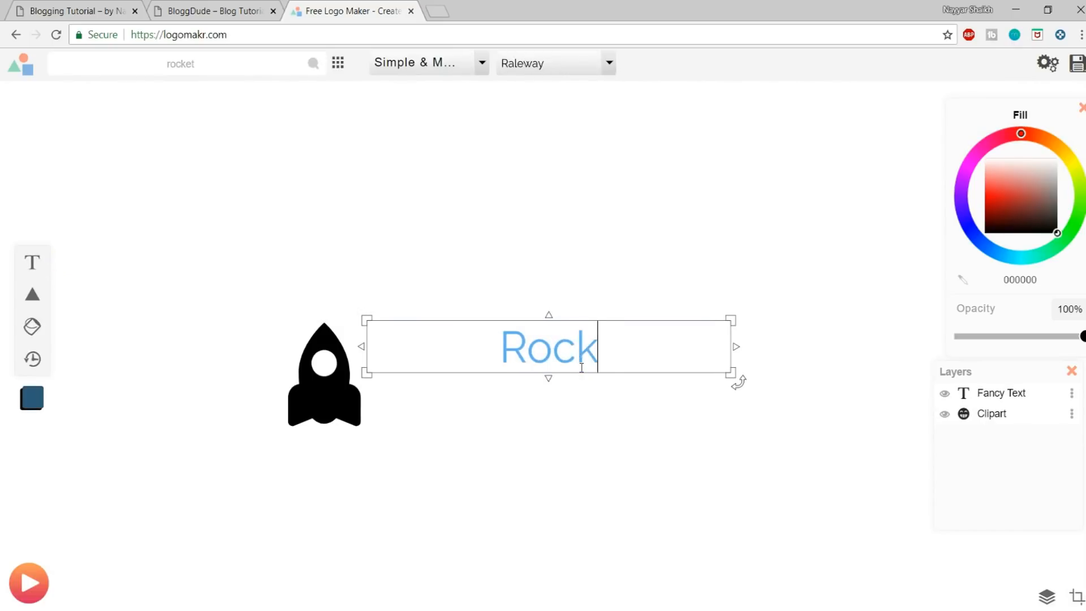
click(584, 273)
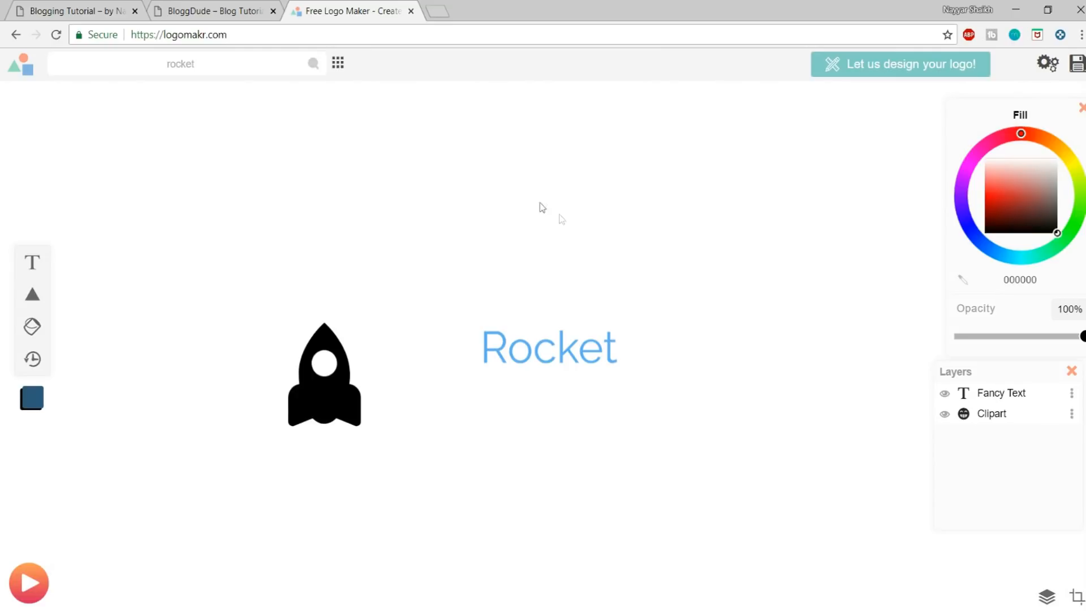
Step: Set the Rocket text to the Grand Hotel font from the Fancy & Cursive category
click(545, 371)
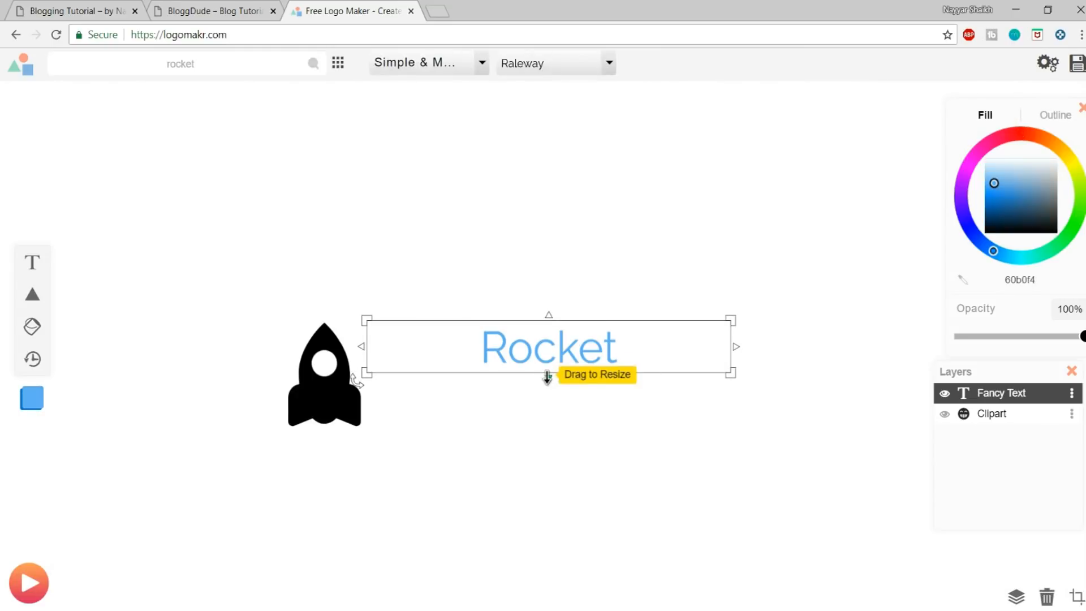
click(455, 64)
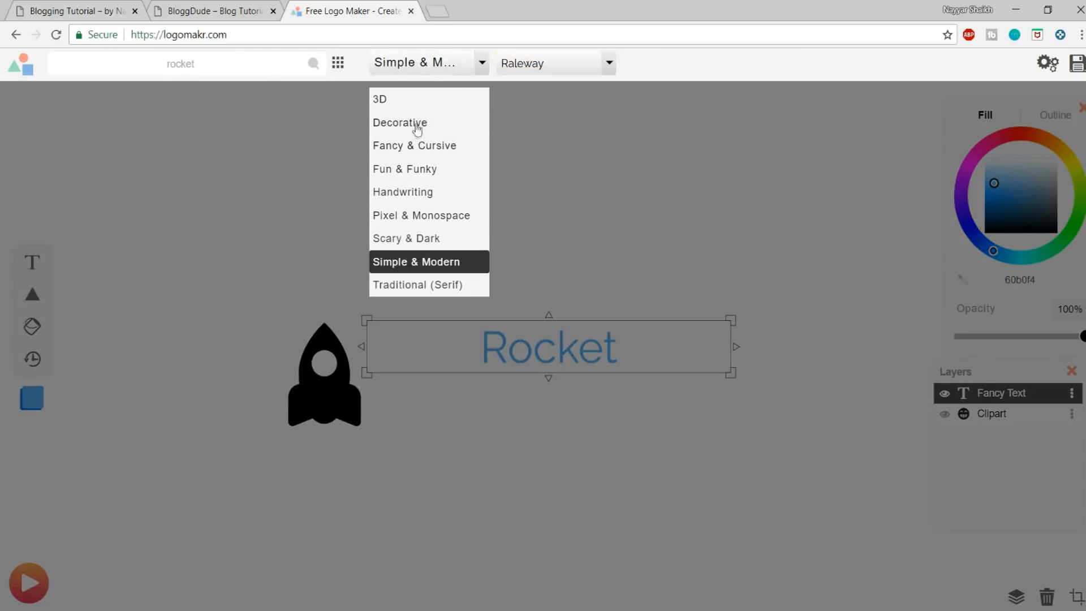
click(421, 170)
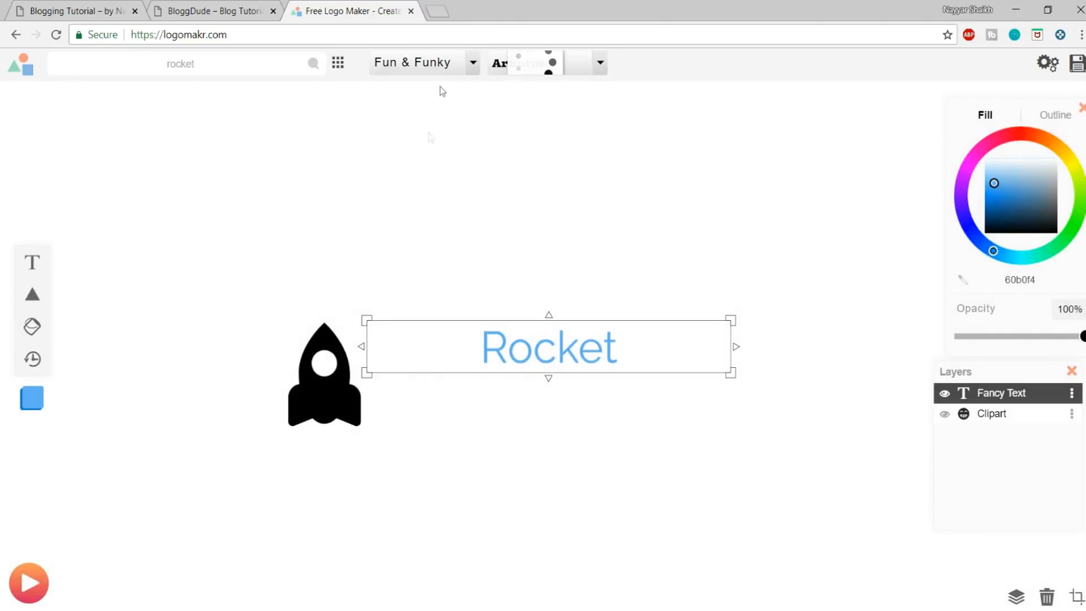
click(431, 72)
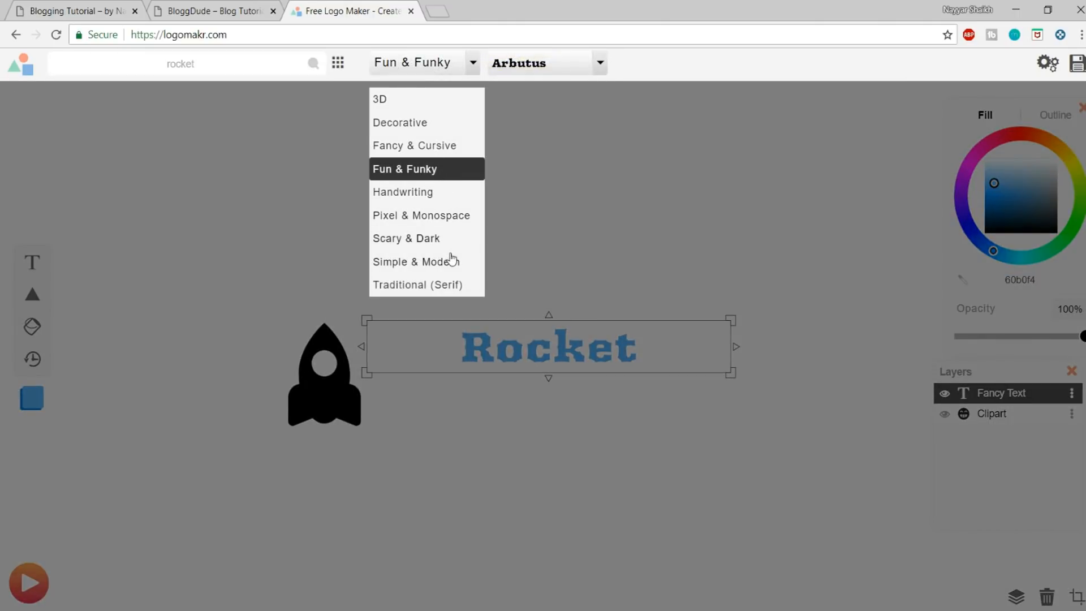
click(418, 146)
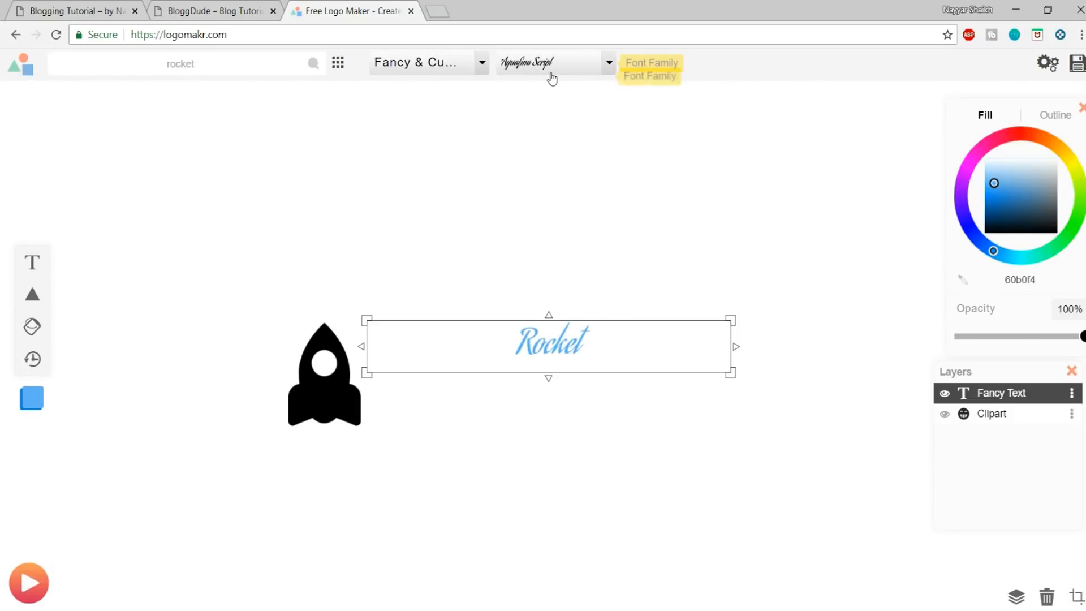
click(552, 72)
scroll(563, 158, down, 2)
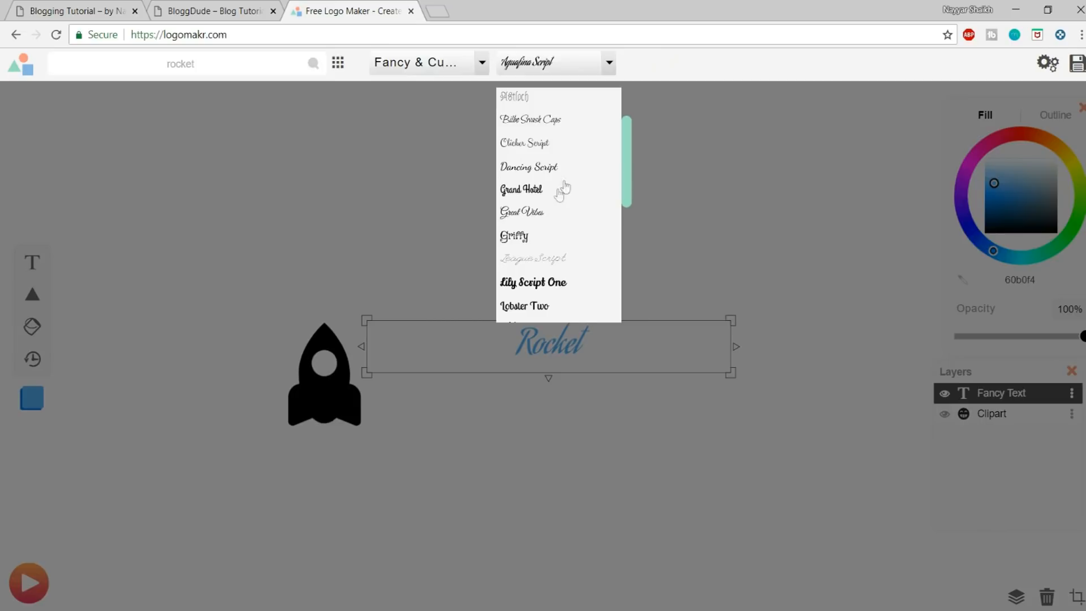
click(547, 191)
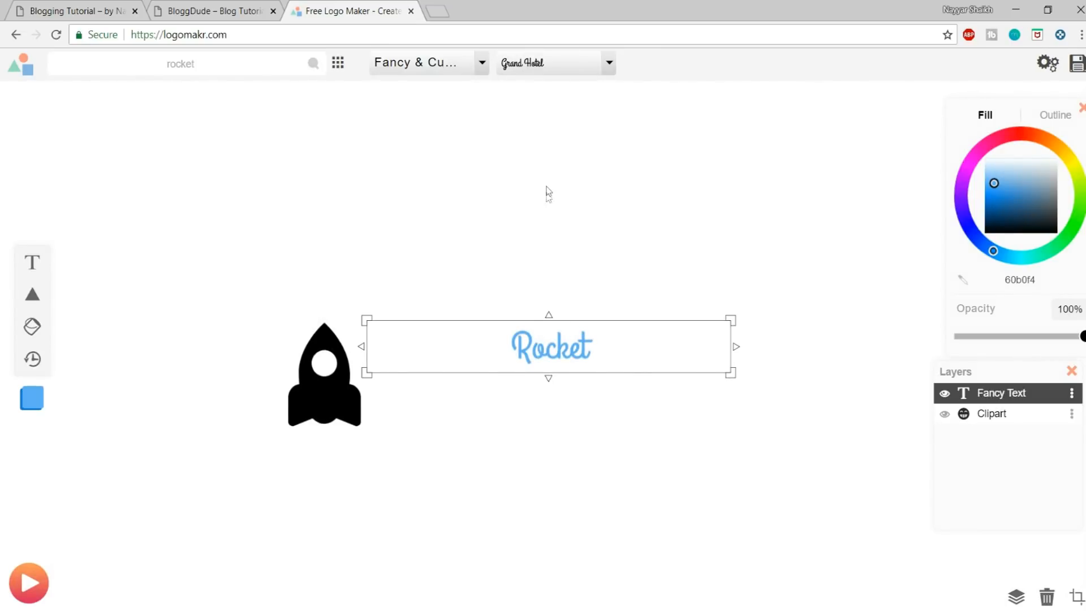
Step: Move the Rocket text next to the rocket graphic, enlarge it to roughly match the graphic's height and deselect it
drag(573, 336, 436, 339)
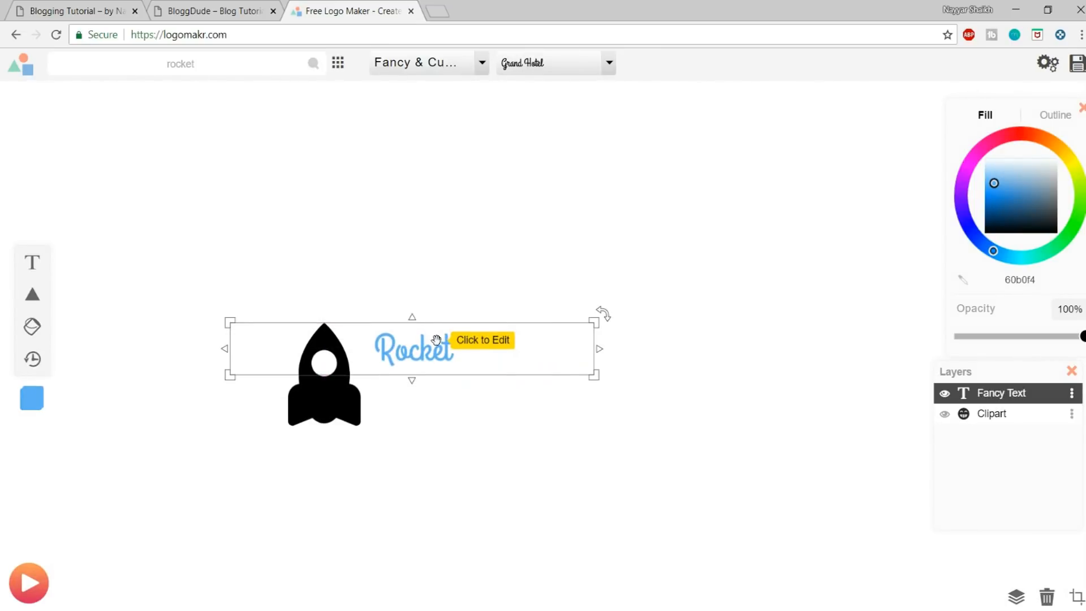
drag(593, 374, 710, 456)
drag(476, 375, 482, 361)
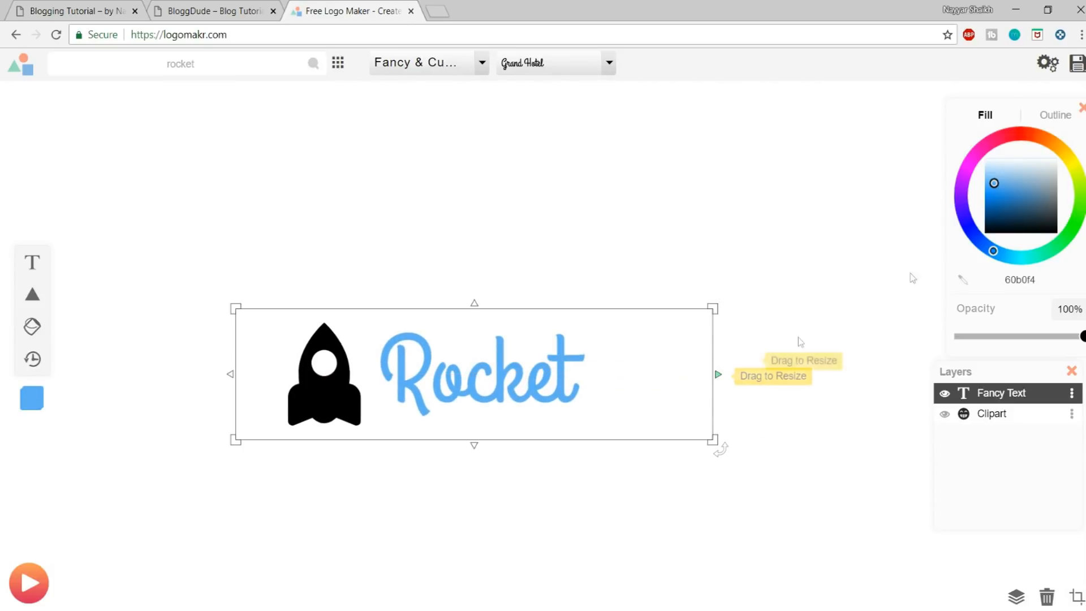
click(533, 235)
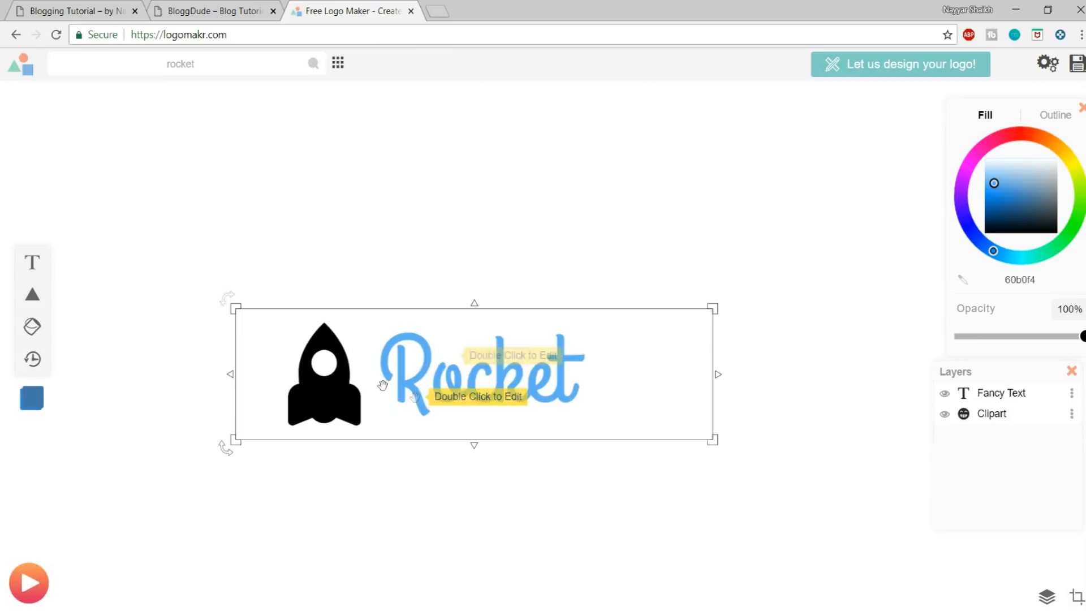
Step: Check the demo site's logo again, then crop the canvas on all four sides tightly around the rocket and text
click(83, 6)
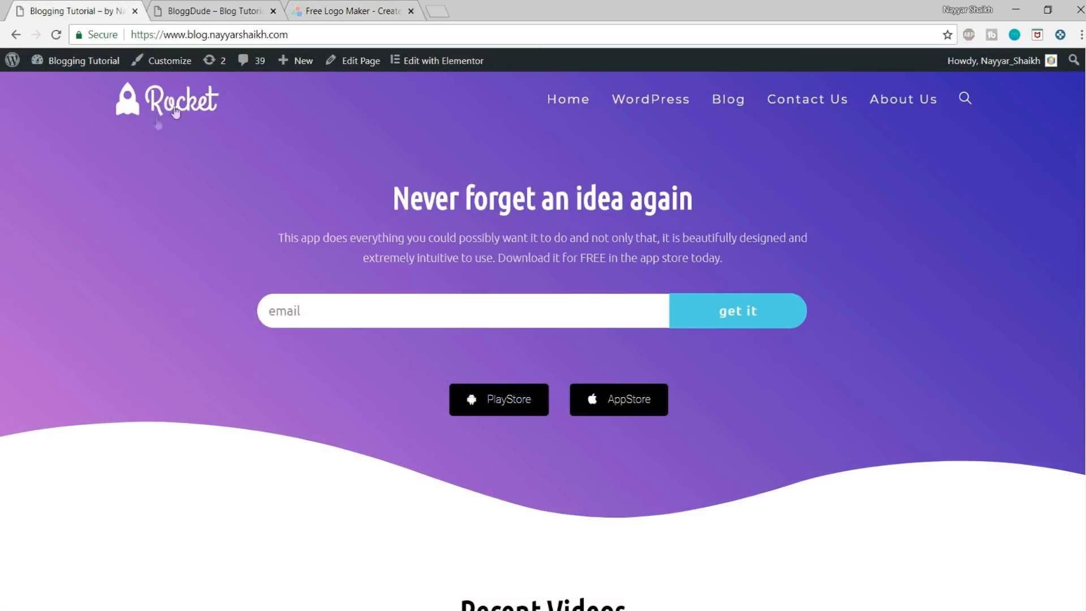
click(348, 10)
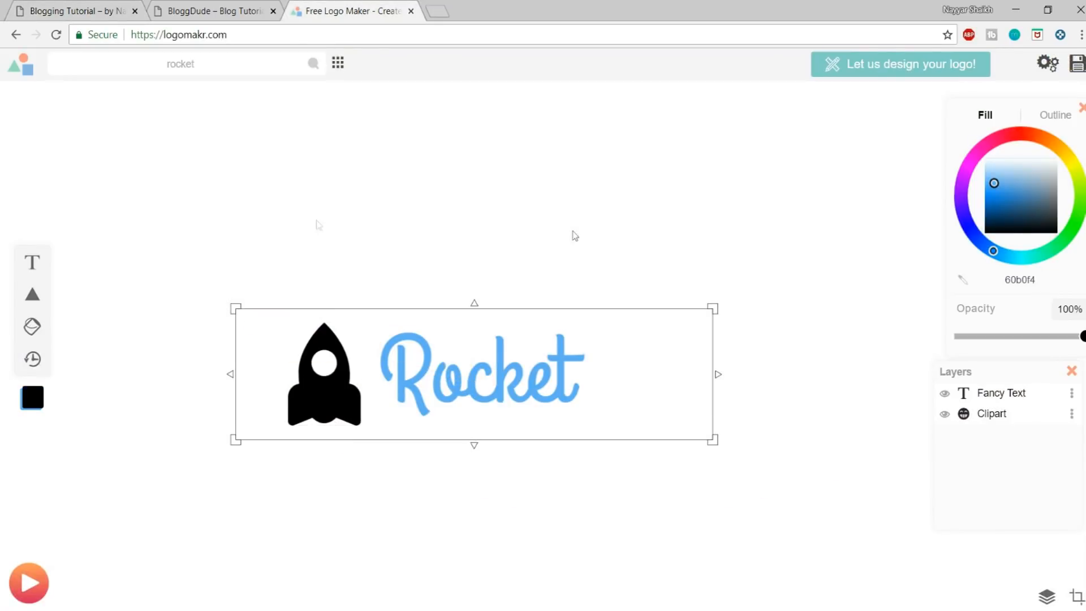
click(1076, 596)
drag(754, 375, 595, 374)
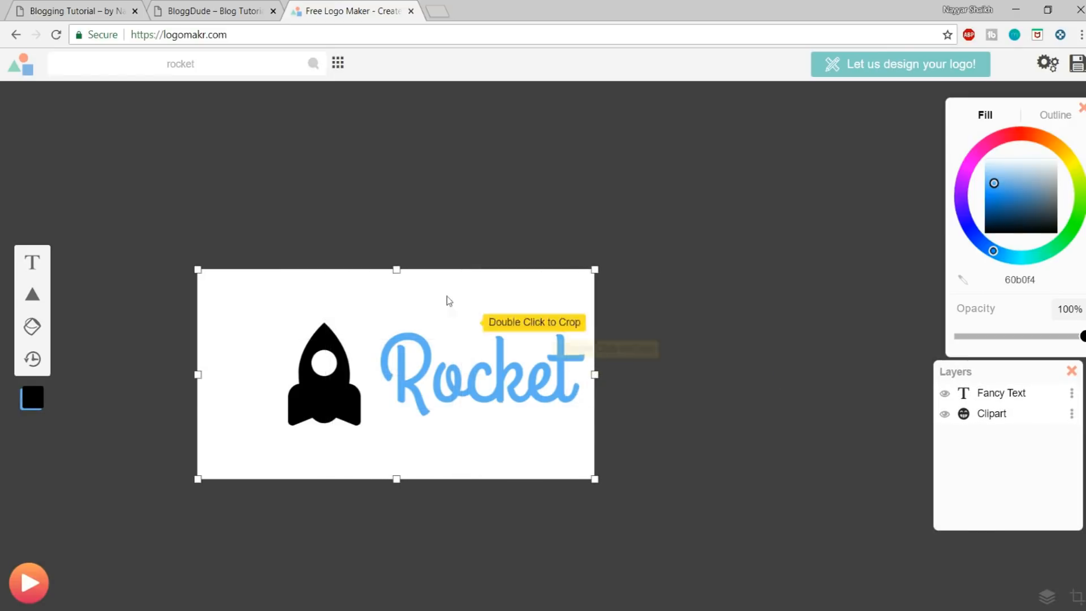
drag(395, 270, 389, 322)
drag(197, 398, 286, 399)
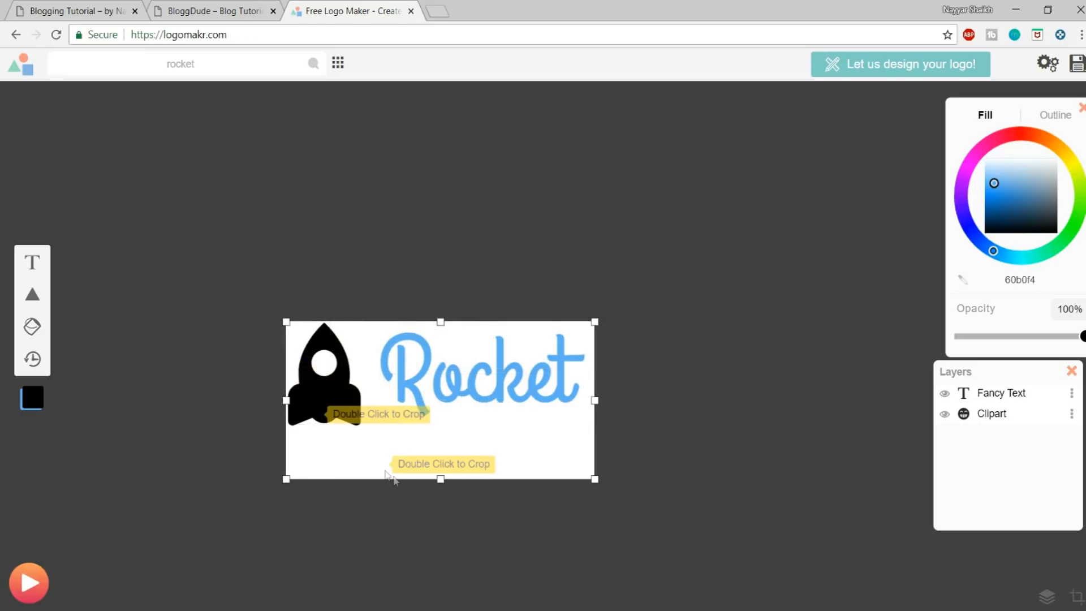
drag(440, 478, 456, 428)
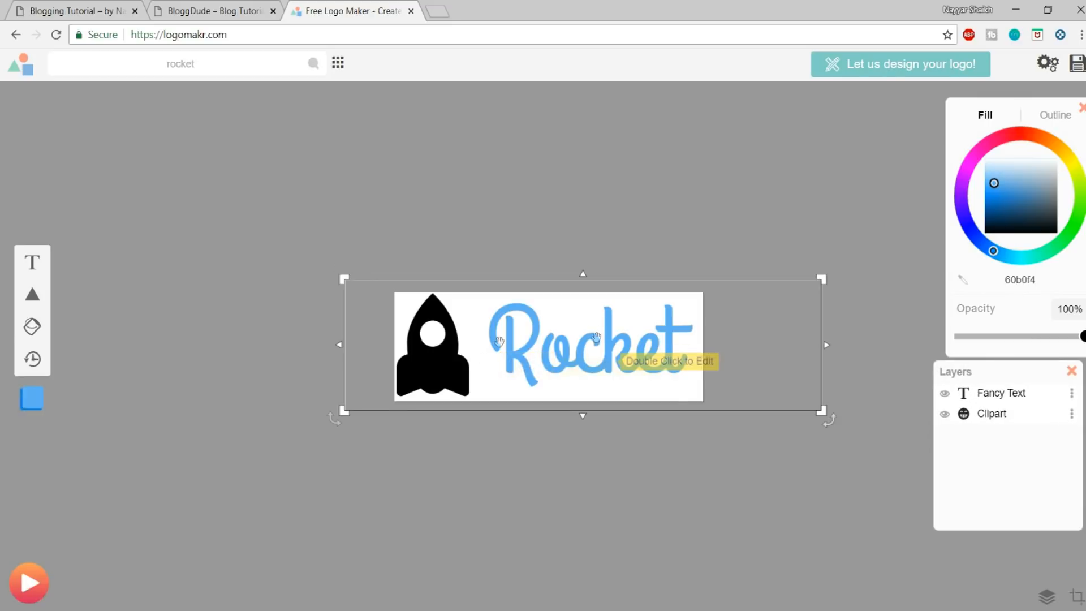
Step: Recolour both the rocket graphic and the Rocket text to white (ffffff)
click(432, 371)
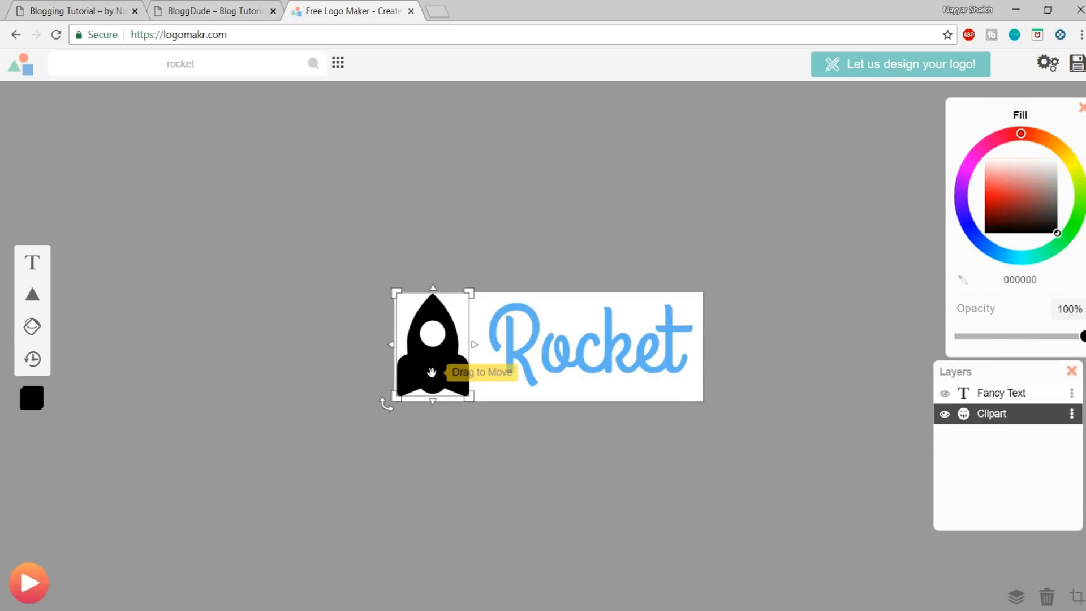
click(1004, 200)
mouse_move(1004, 201)
mouse_down()
mouse_move(1037, 151)
mouse_move(1083, 134)
mouse_up()
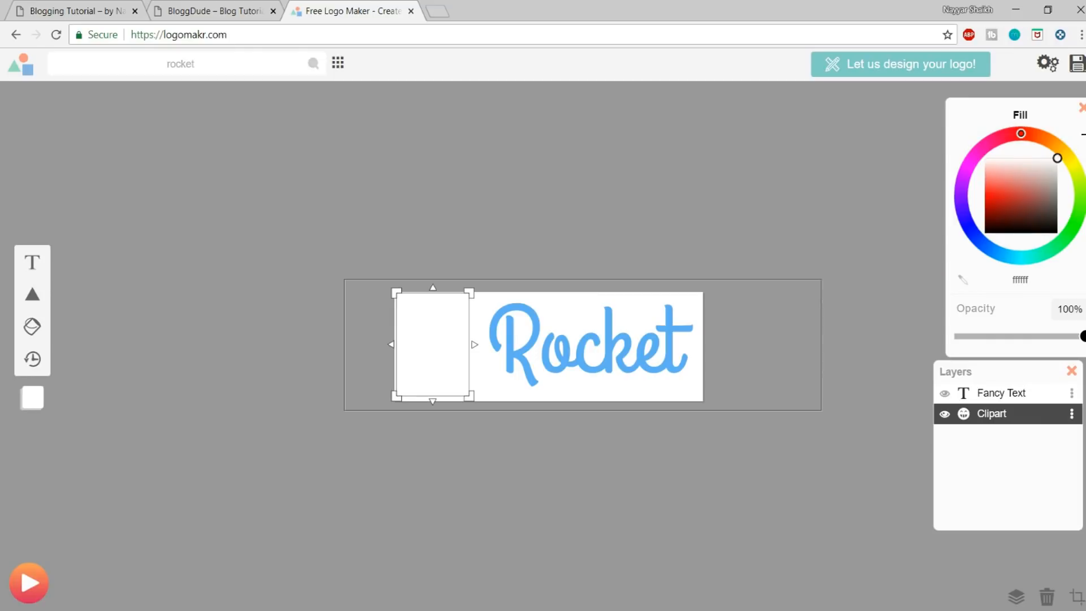
click(622, 342)
mouse_move(1042, 206)
mouse_down()
mouse_move(1046, 161)
mouse_move(1071, 140)
mouse_up()
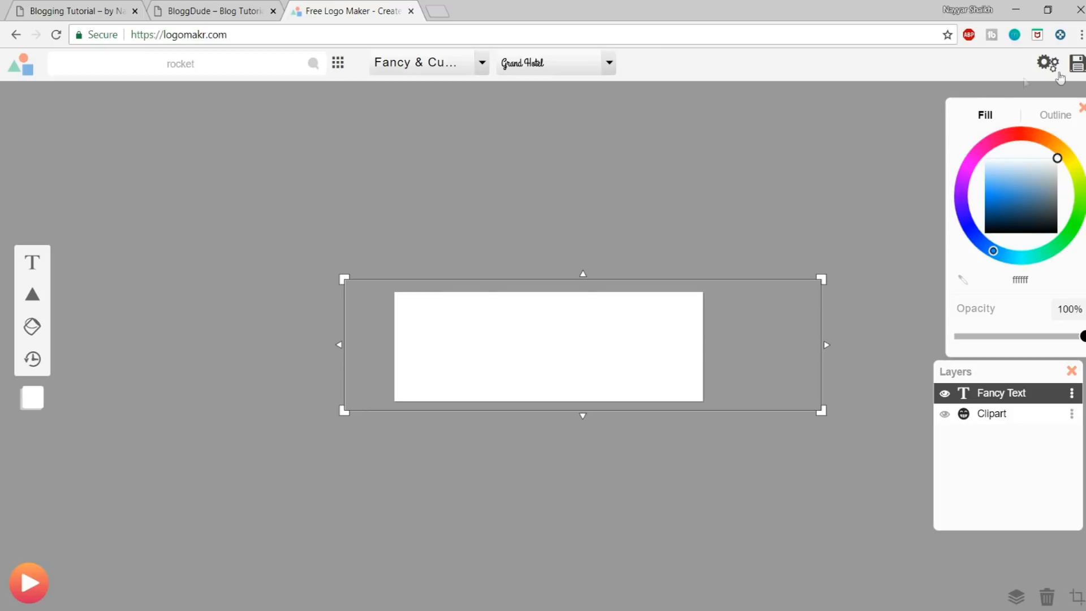
Step: Save the logo as the free low-resolution file and put LogoMakr_9f1ixN.png into the Blog folder
click(1078, 63)
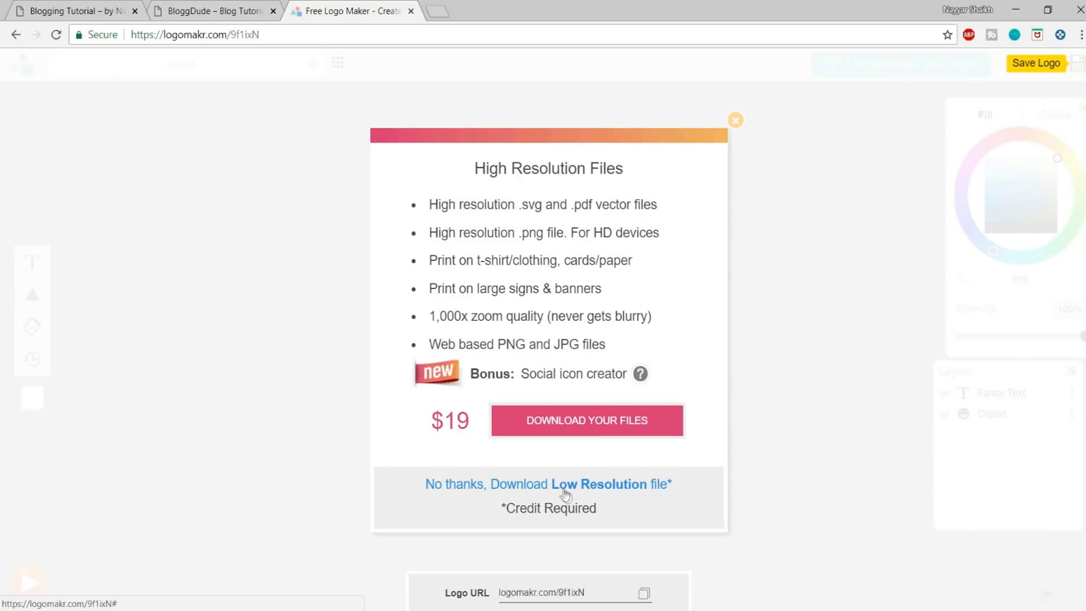
click(609, 489)
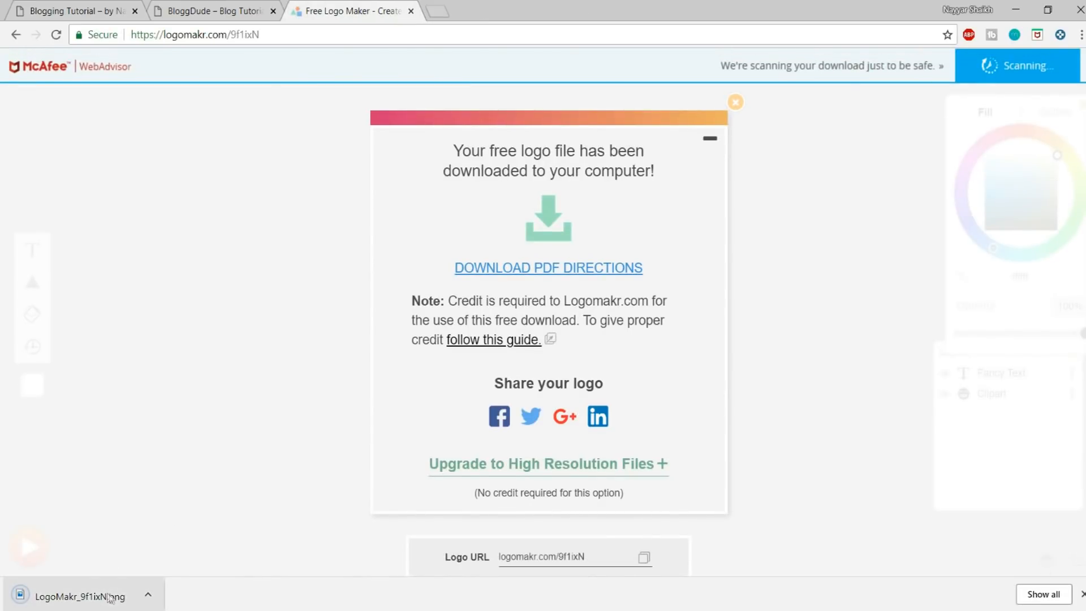
click(147, 595)
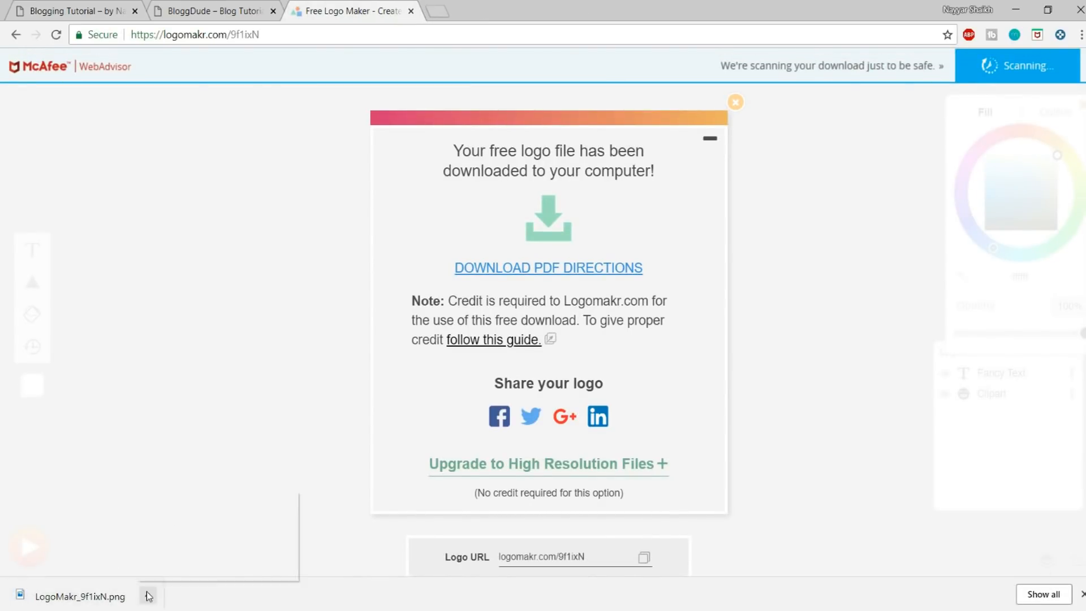
click(208, 544)
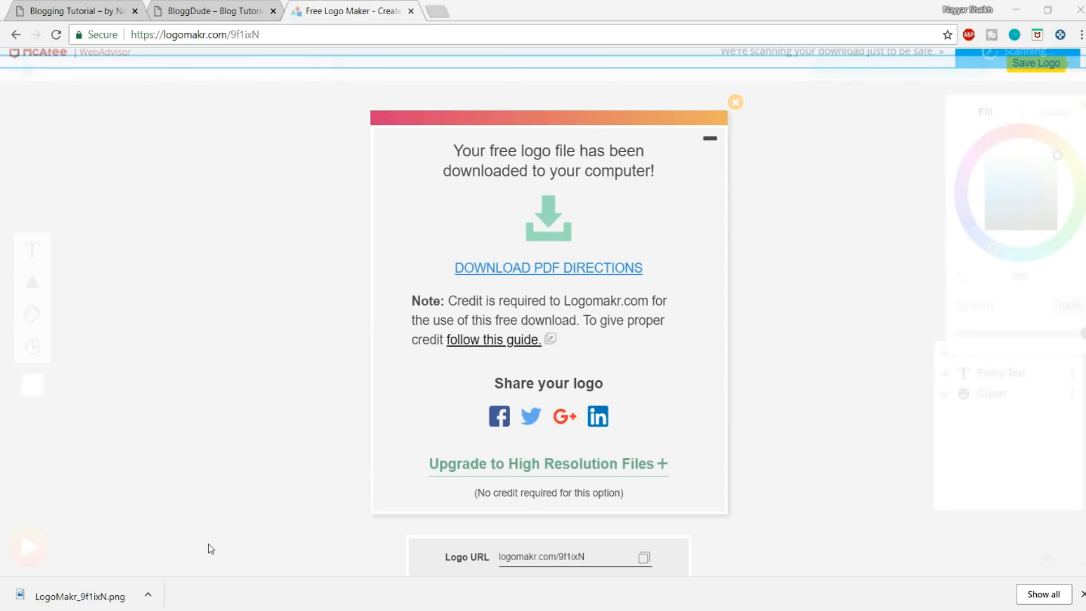
click(75, 305)
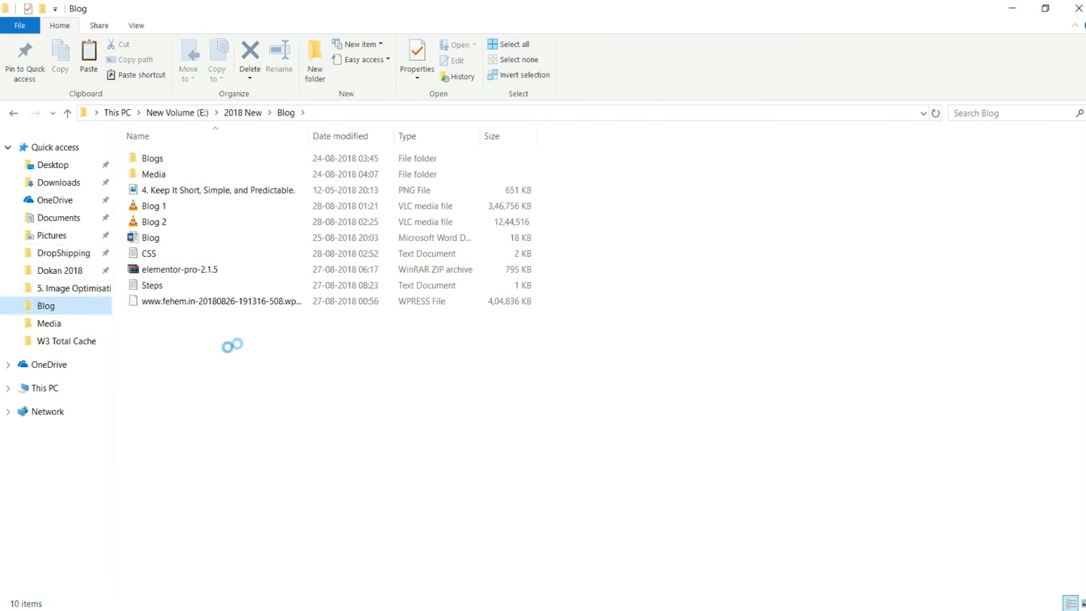
key(ctrl+v)
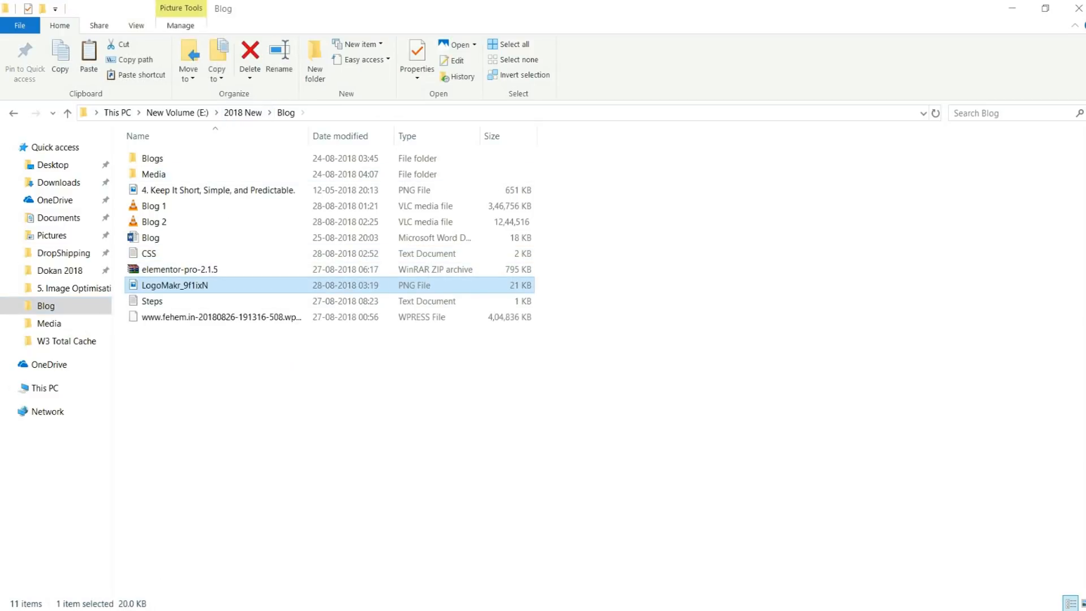
Step: Switch to the BloggDude site in the browser and open the Customizer's header logo settings
key(alt+Tab)
click(216, 5)
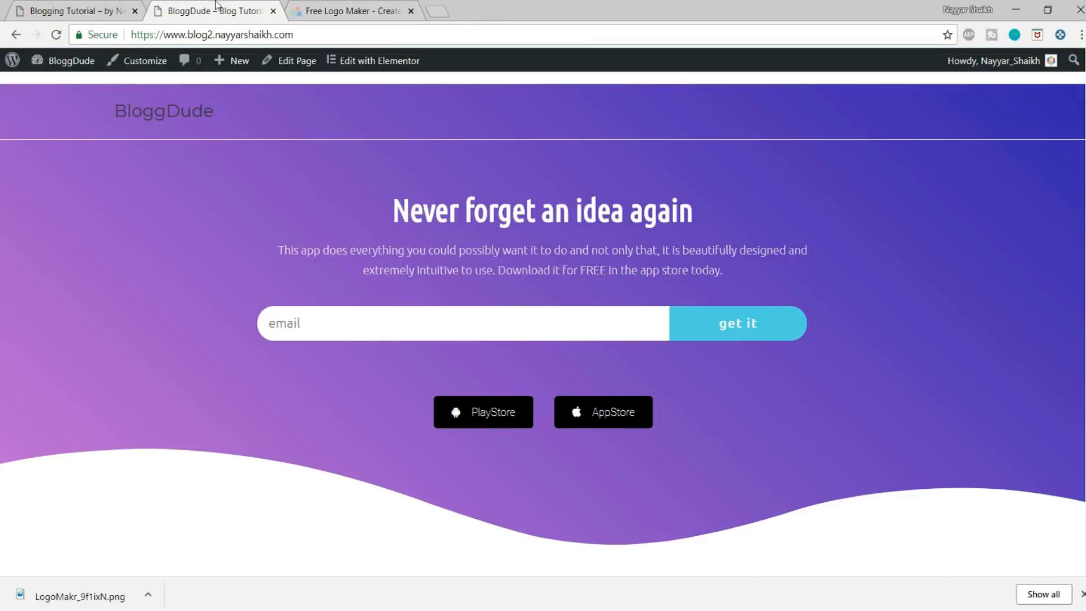
click(129, 67)
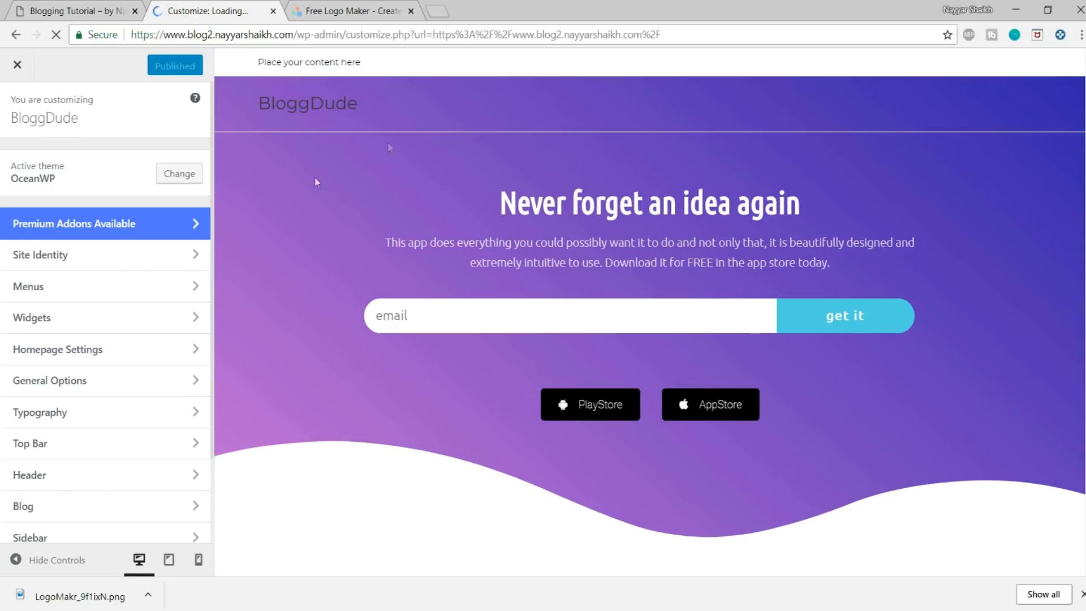
click(57, 478)
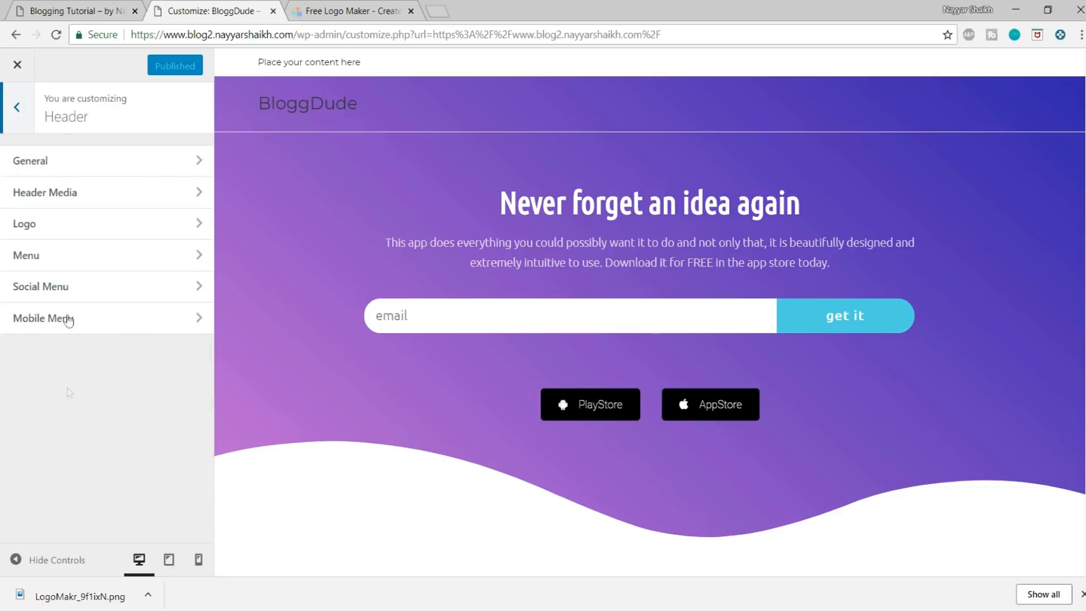
click(68, 232)
Step: Upload LogoMakr_9f1ixN.png from the Blog folder and set it as the site's header logo
click(40, 228)
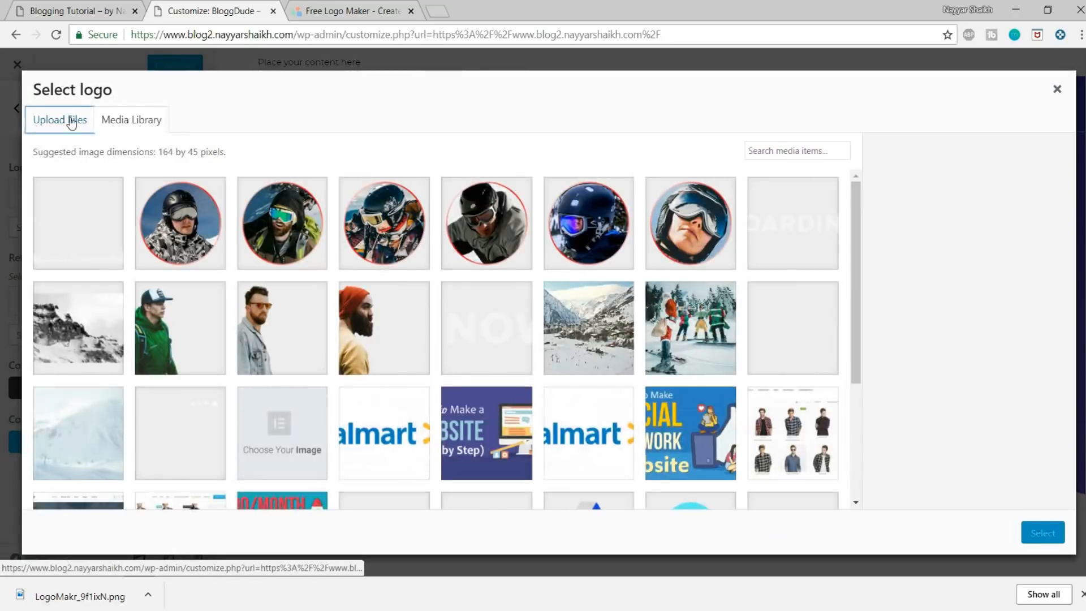
click(60, 119)
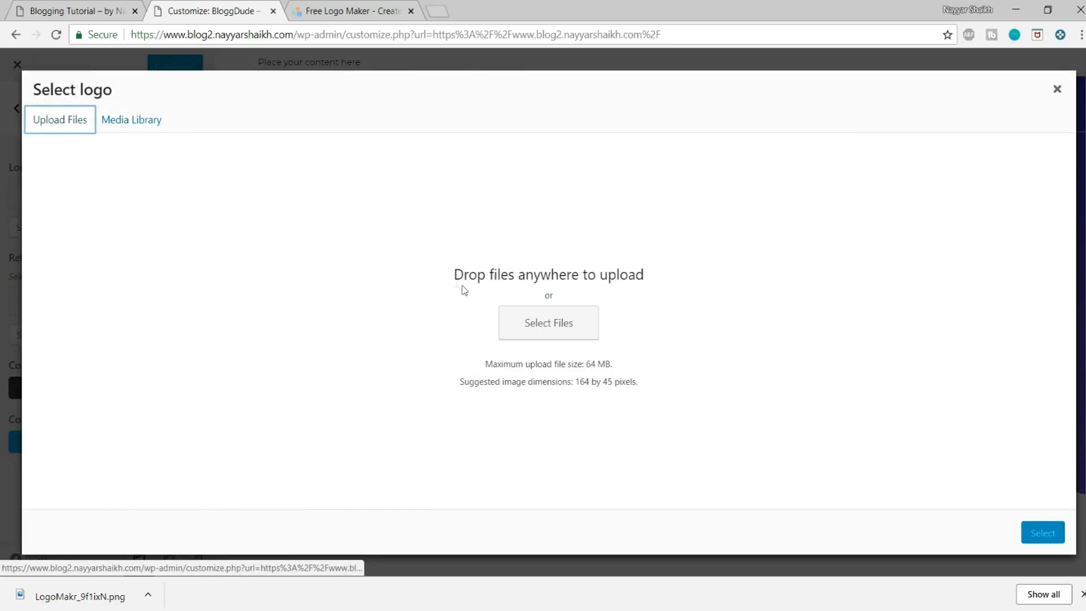
click(520, 319)
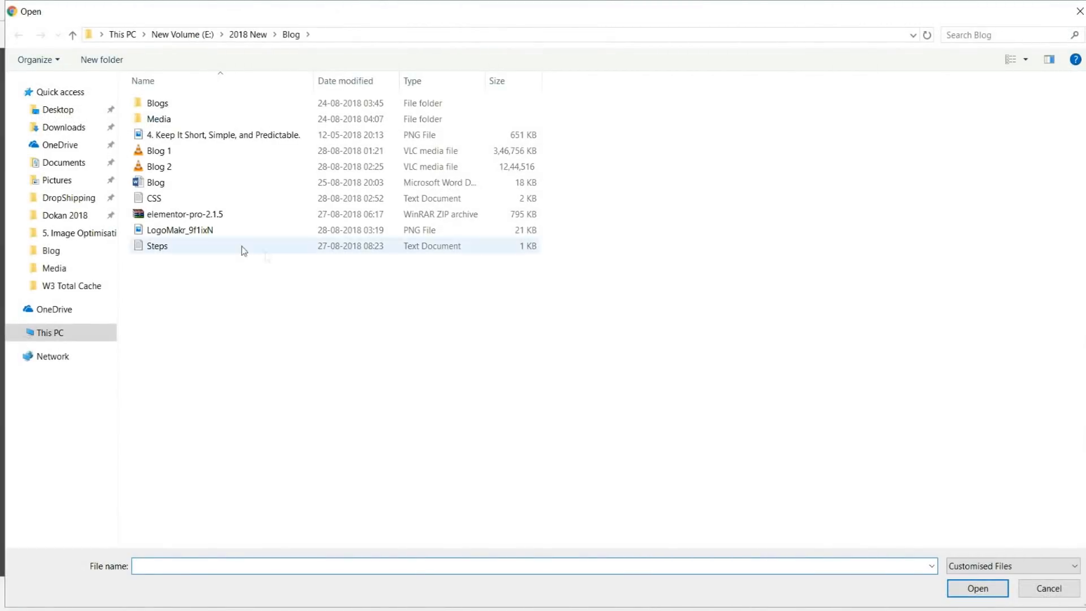
click(175, 231)
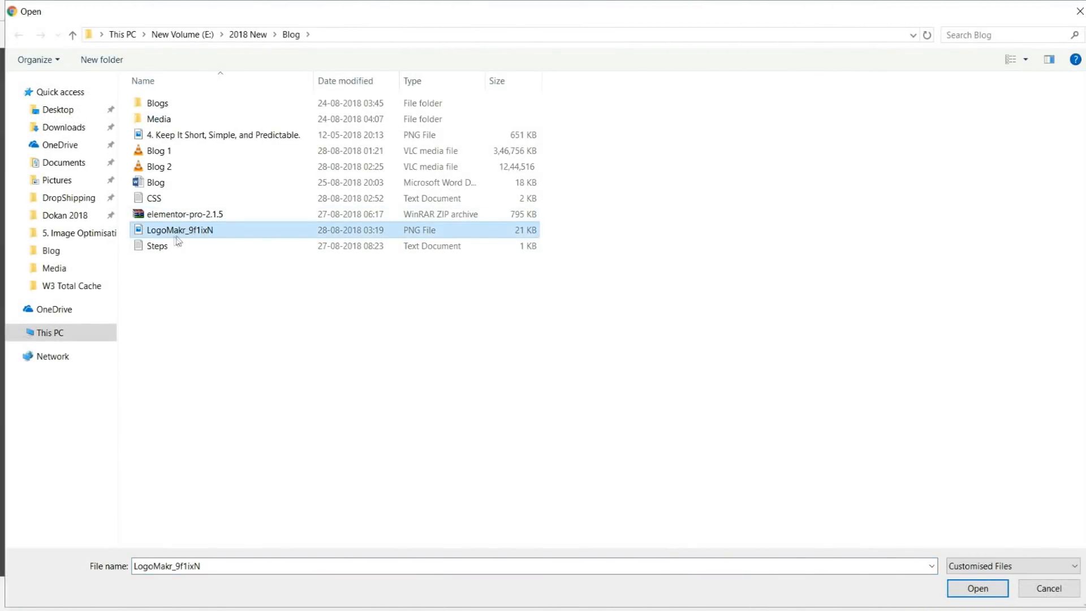
click(985, 592)
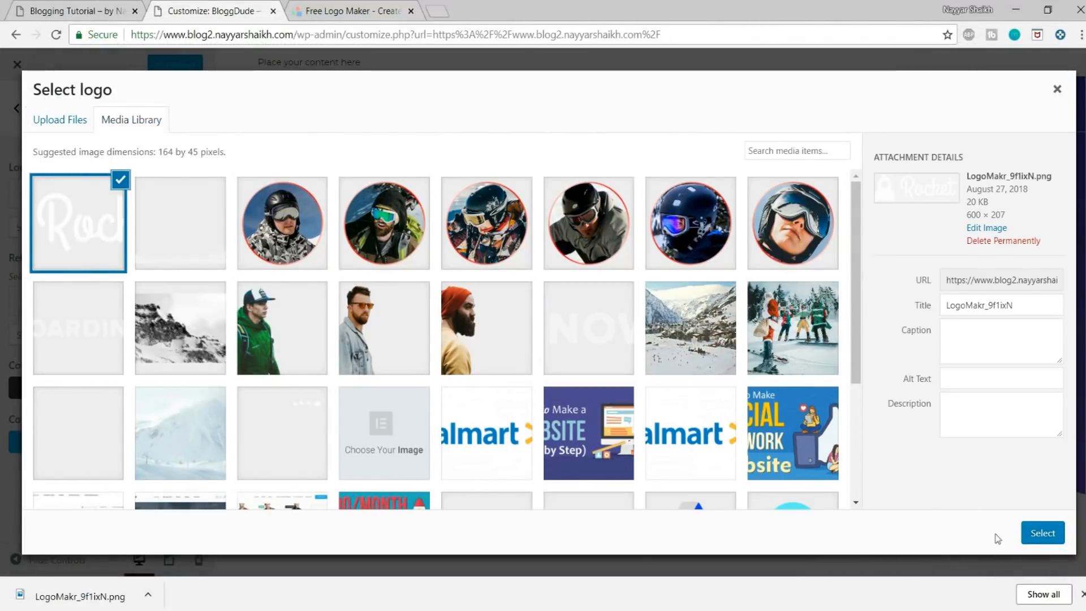
click(1038, 531)
click(1026, 533)
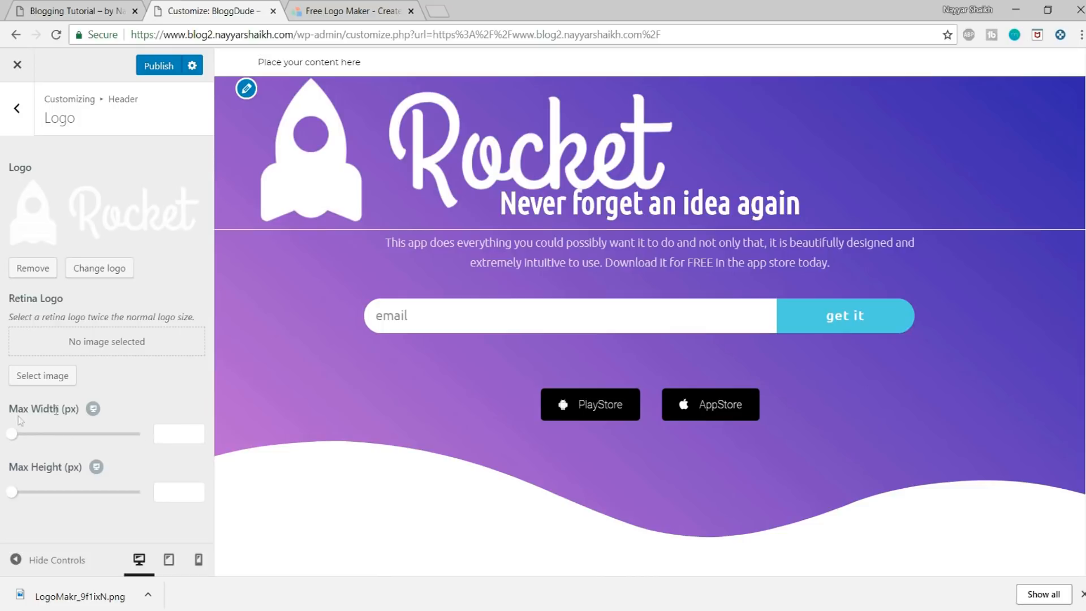
Step: Set the logo's maximum width to 150 px, publish the change and dismiss the browser's download bar
text(150)
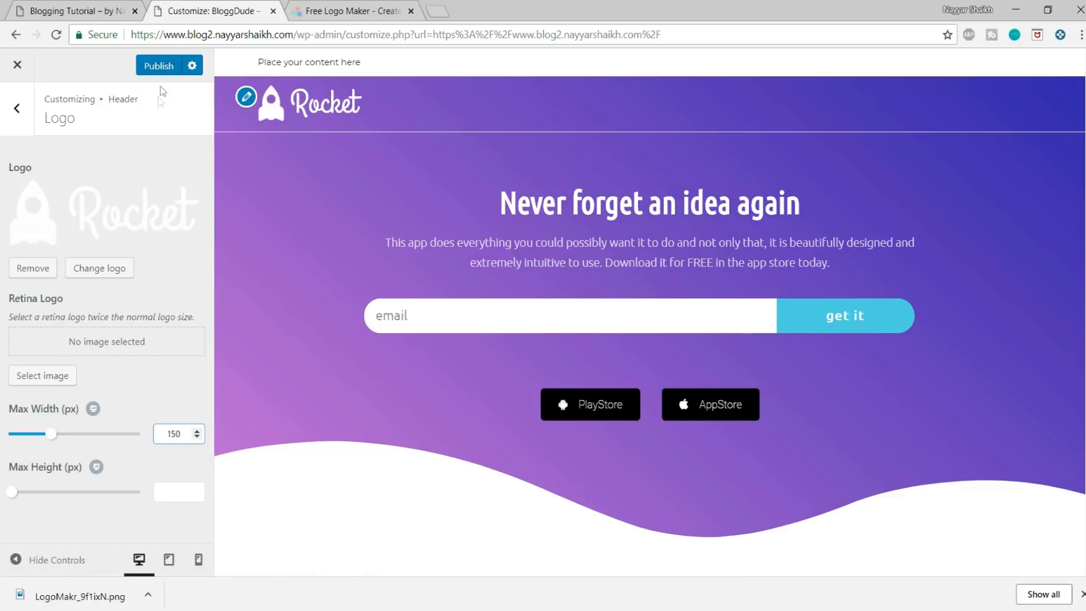
click(161, 69)
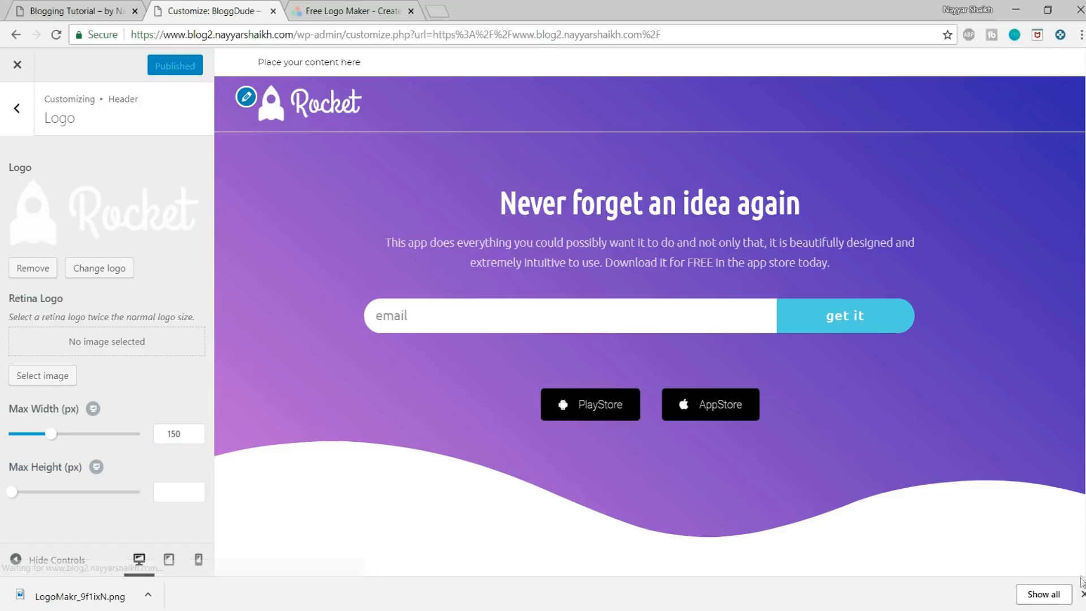
click(1081, 594)
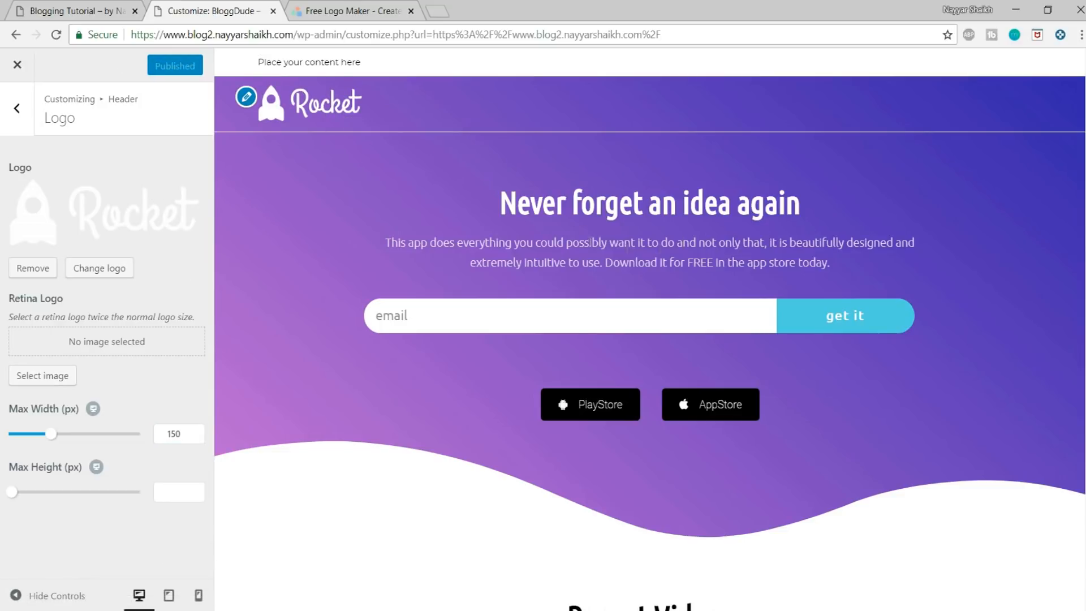
Step: Disable the top bar containing the "Place your content here" text above the header
click(26, 124)
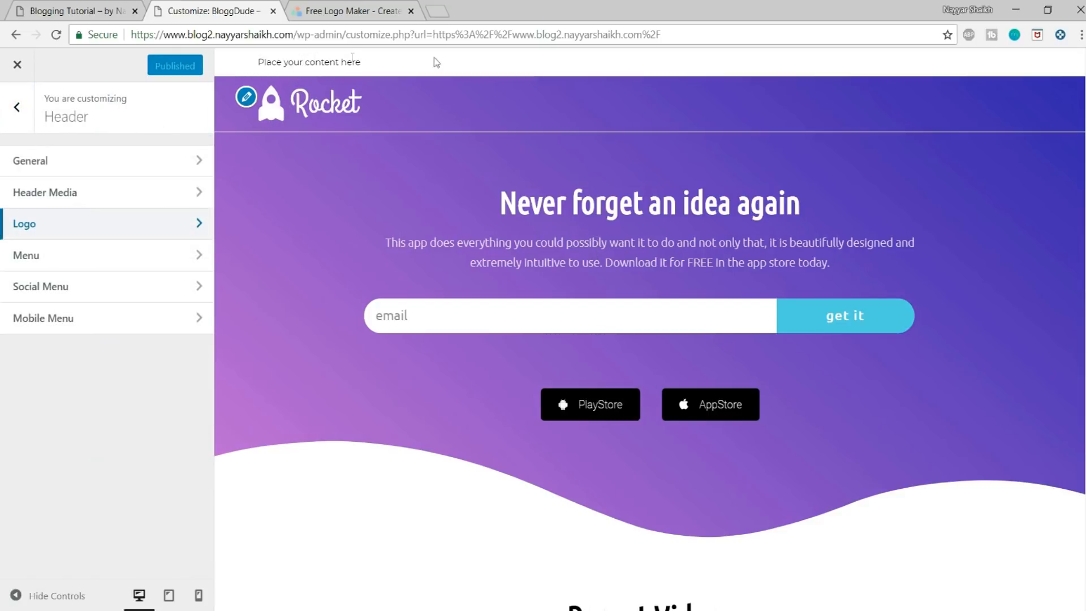
drag(402, 66, 253, 64)
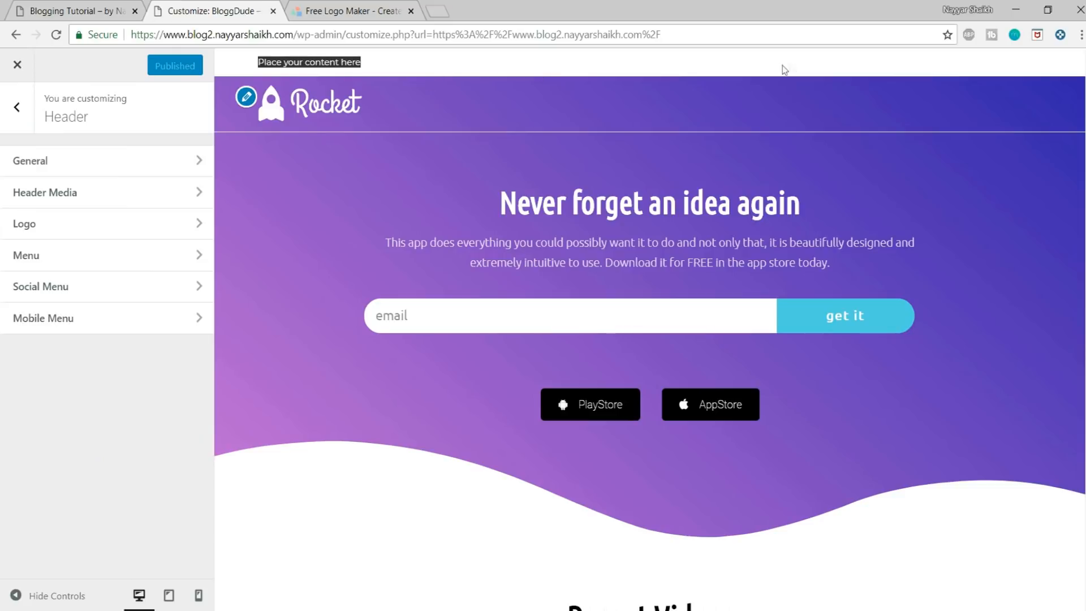
click(8, 111)
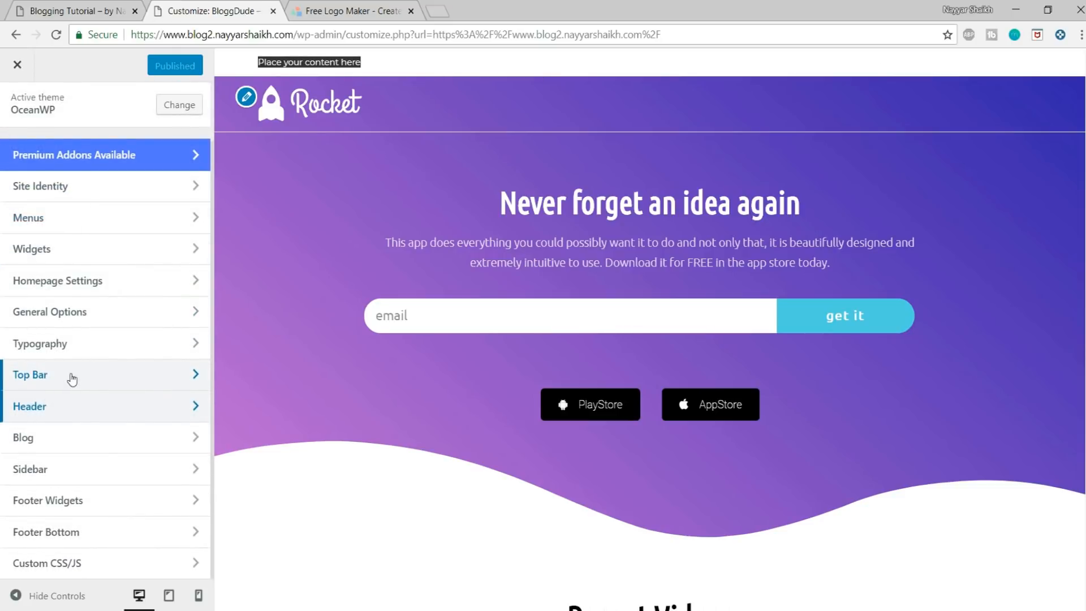
click(72, 377)
click(150, 165)
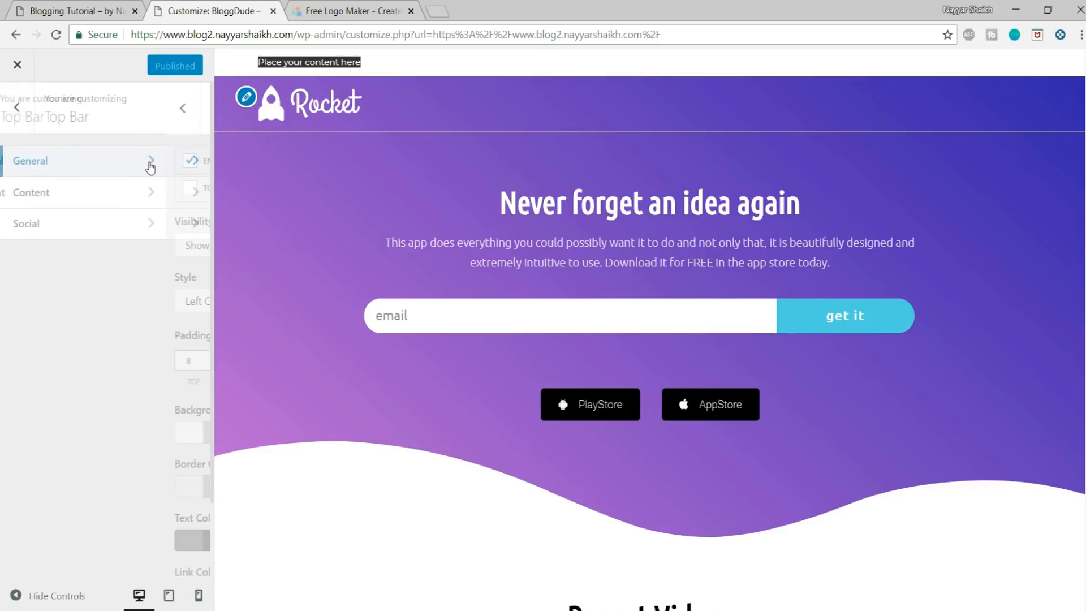
click(50, 162)
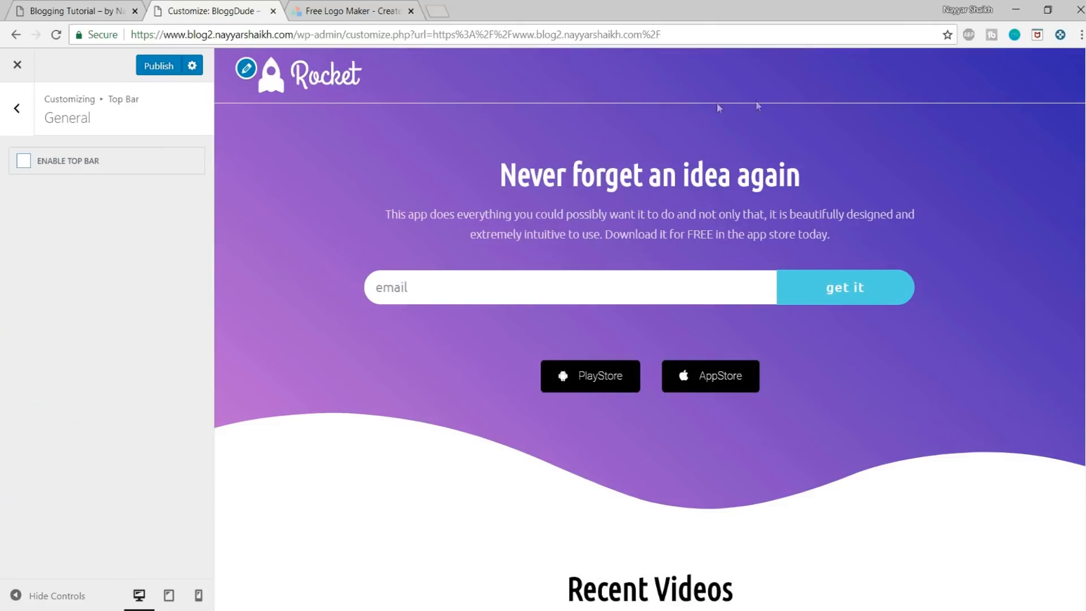
Step: Turn off the header's bottom border, review the page preview and publish the changes
click(22, 104)
click(23, 107)
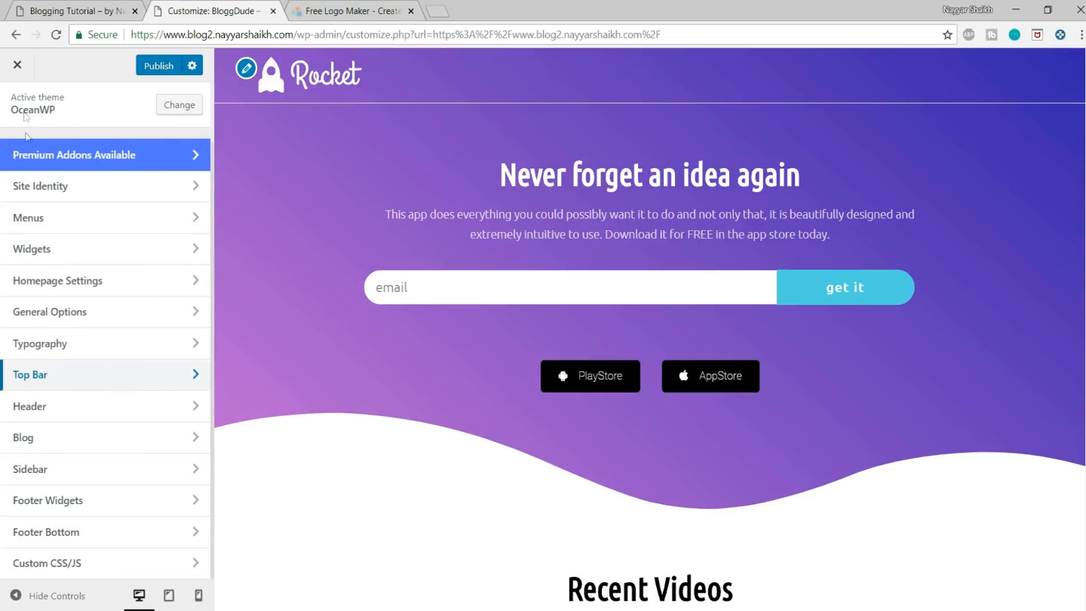
click(57, 412)
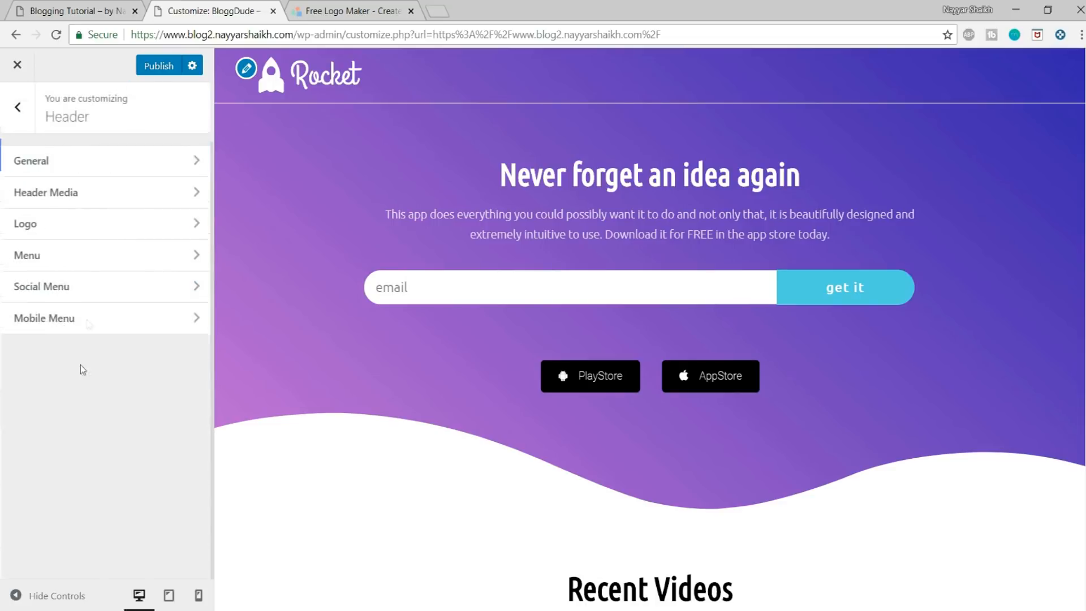
click(89, 168)
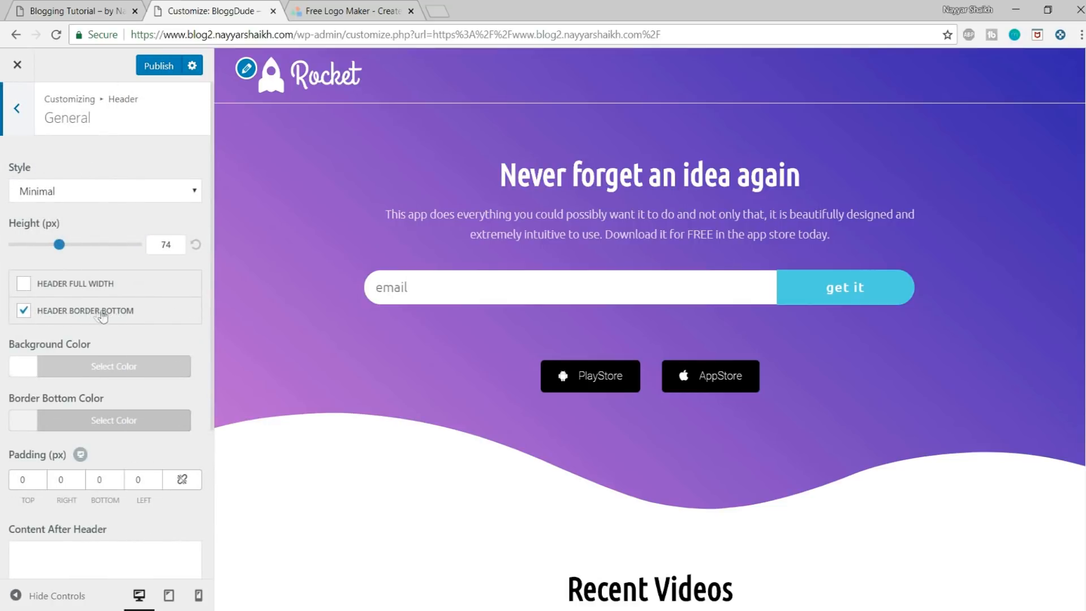
click(23, 314)
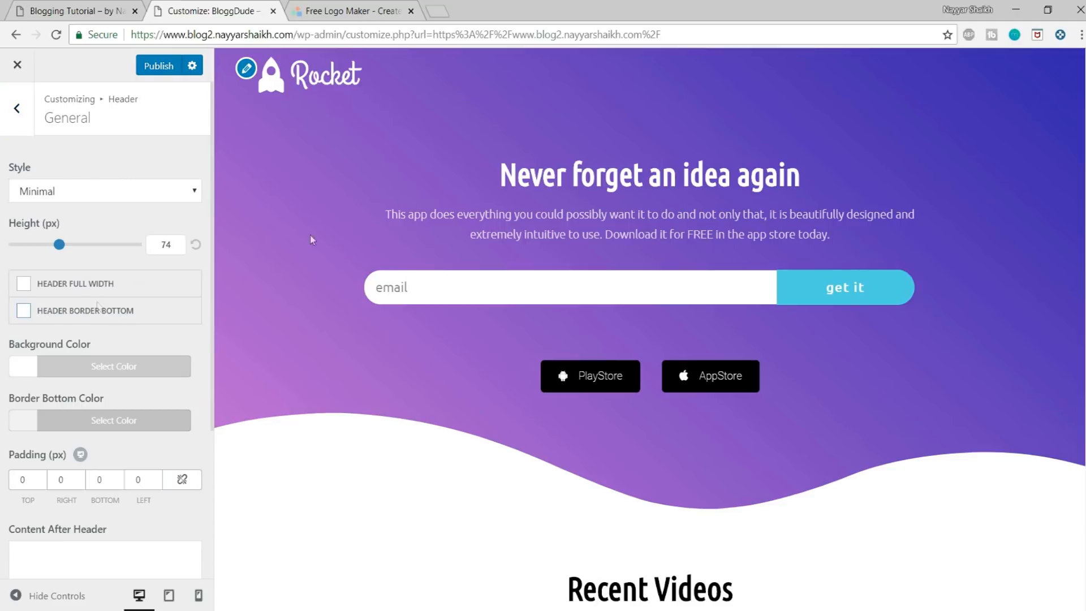
scroll(449, 239, down, 2)
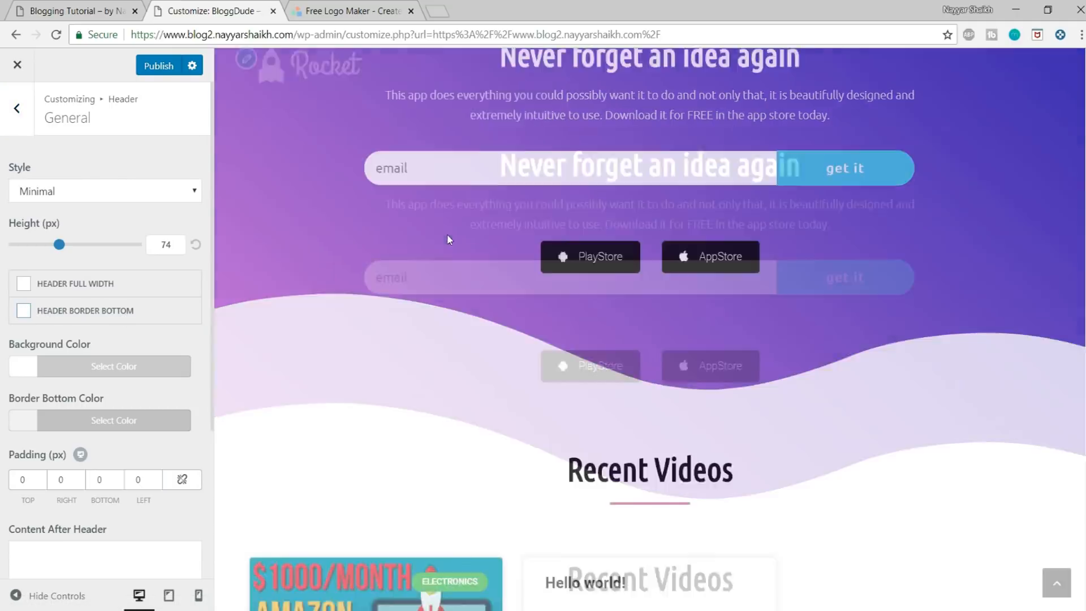
scroll(474, 276, down, 20)
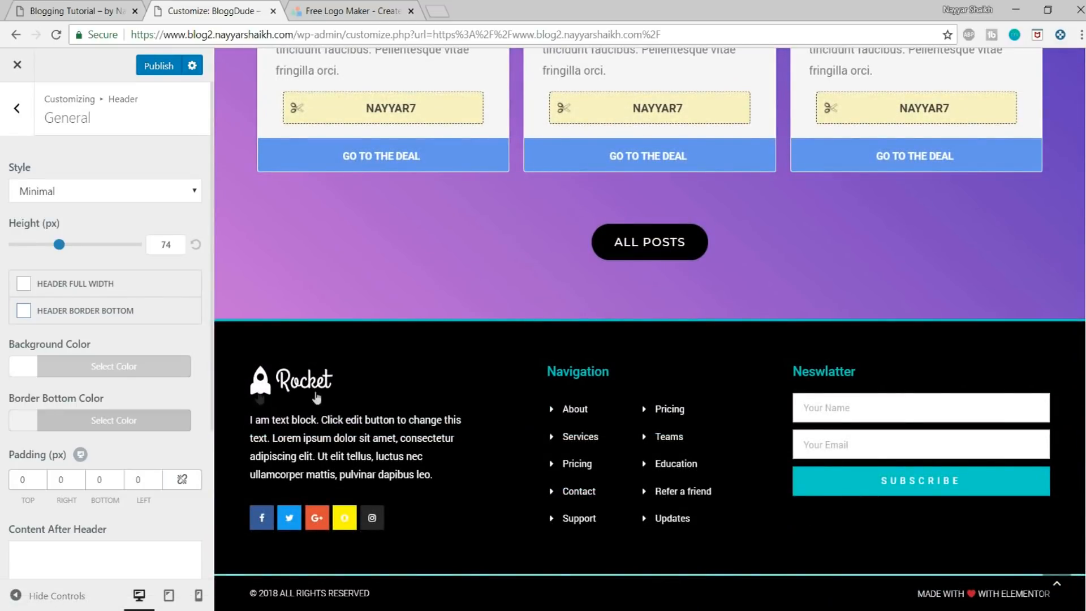
scroll(412, 388, up, 20)
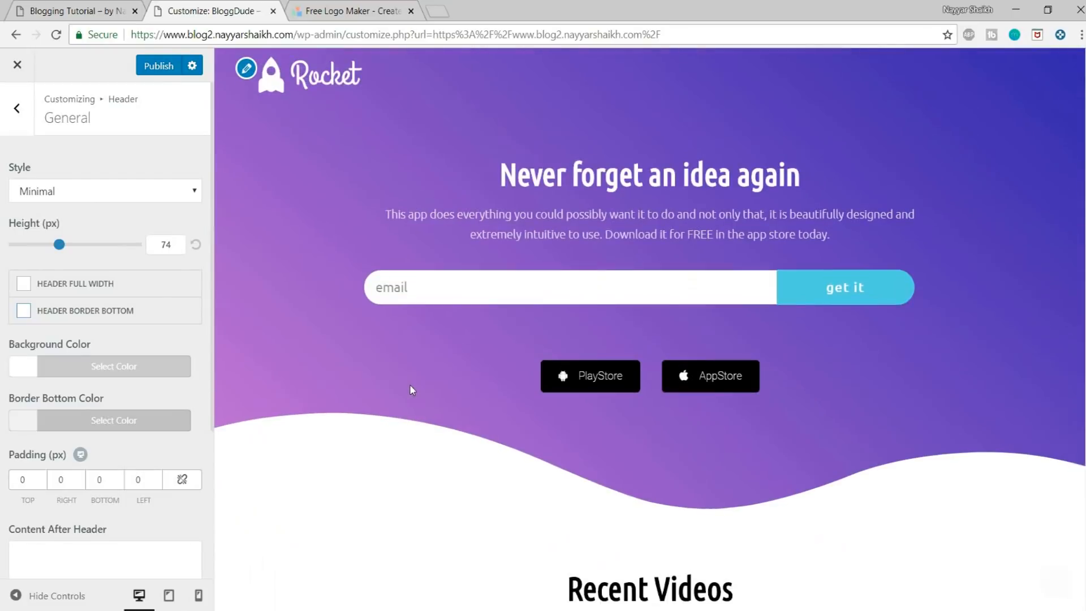
click(166, 65)
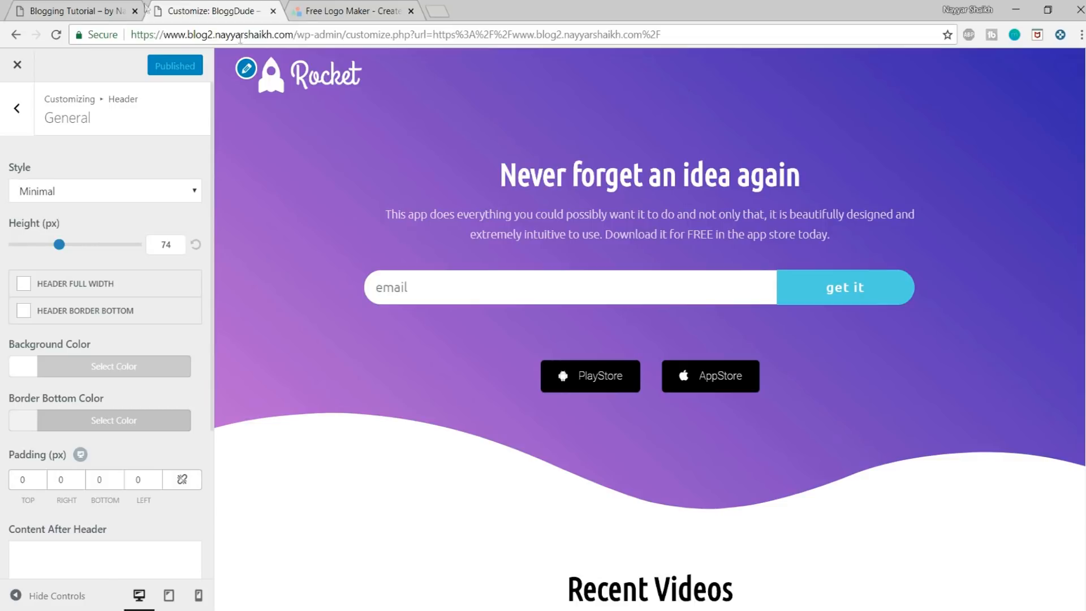
Step: Check the demo blog's navigation menu, and open the BloggDude site's wp-admin dashboard in a new browser tab
click(68, 6)
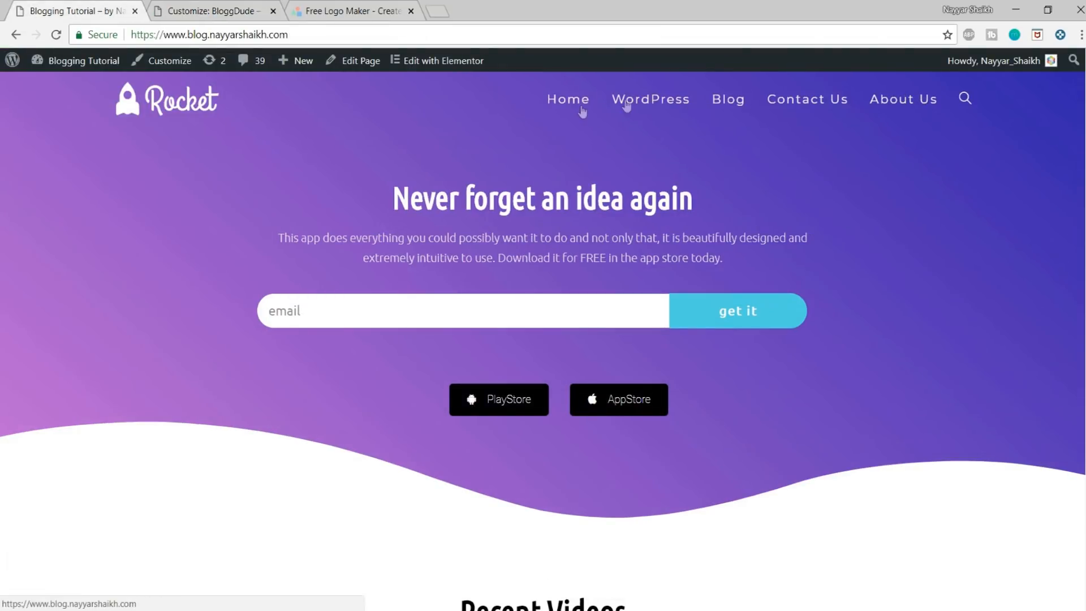
click(235, 8)
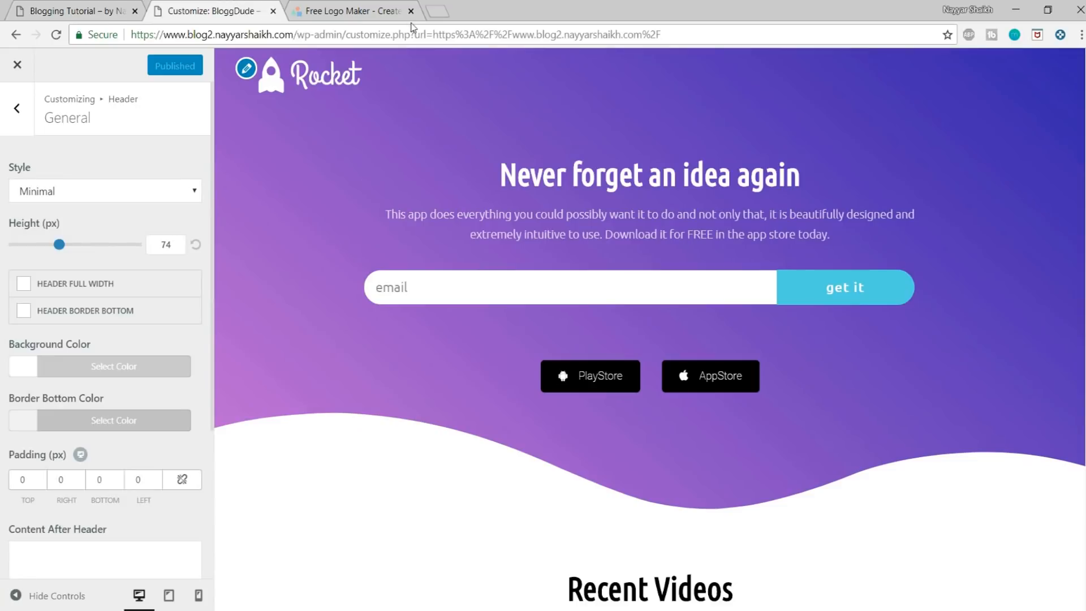
drag(343, 36, 105, 33)
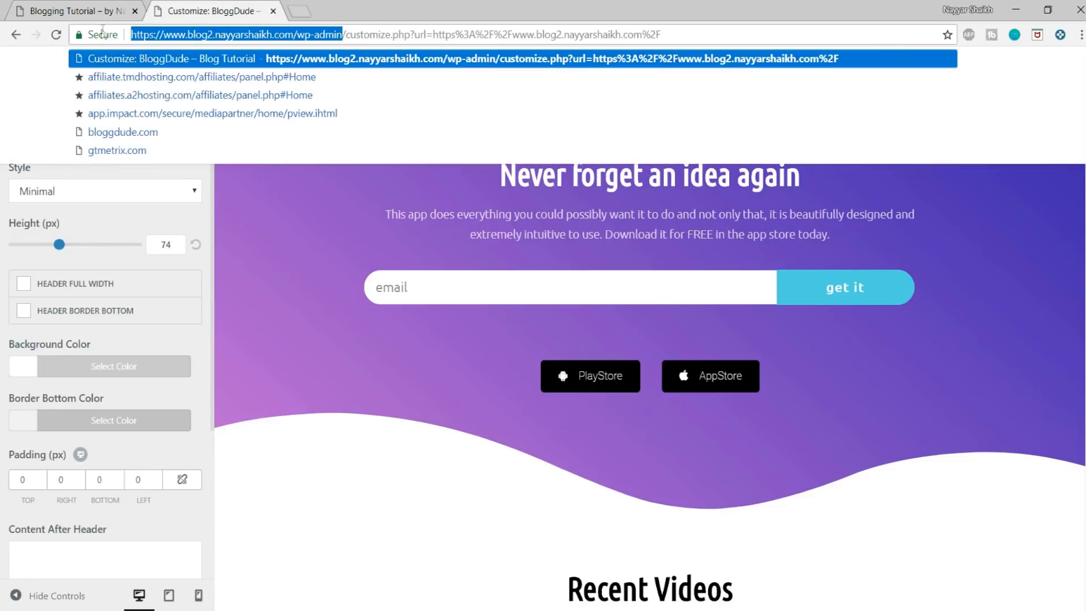
key(ctrl+c)
click(299, 11)
key(ctrl+v)
key(Return)
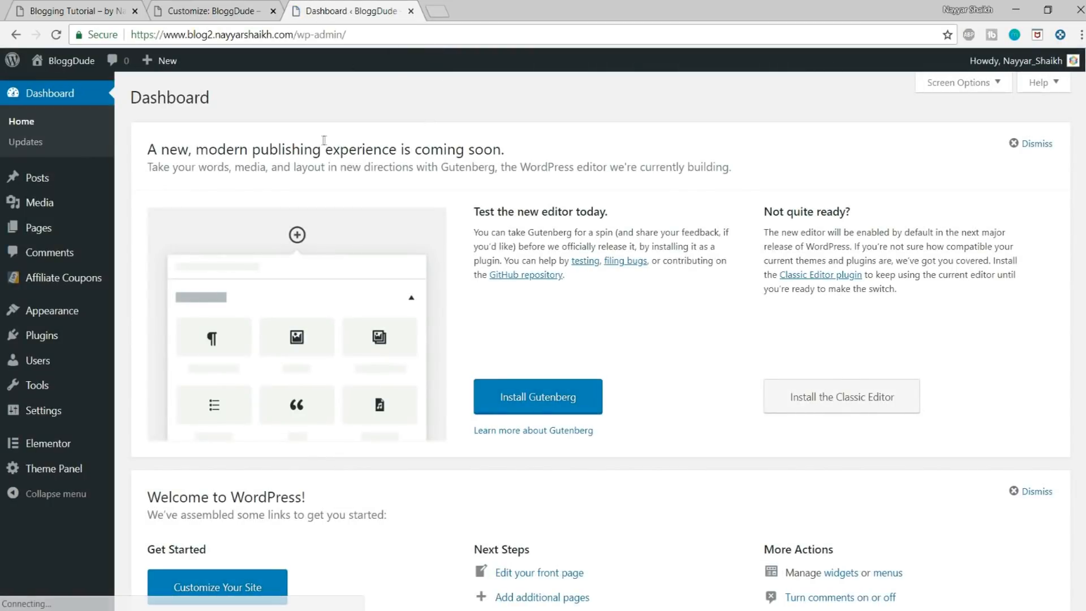
Step: Recheck the demo blog's menu entries, and start a new BloggDude page titled Contact Us
click(105, 7)
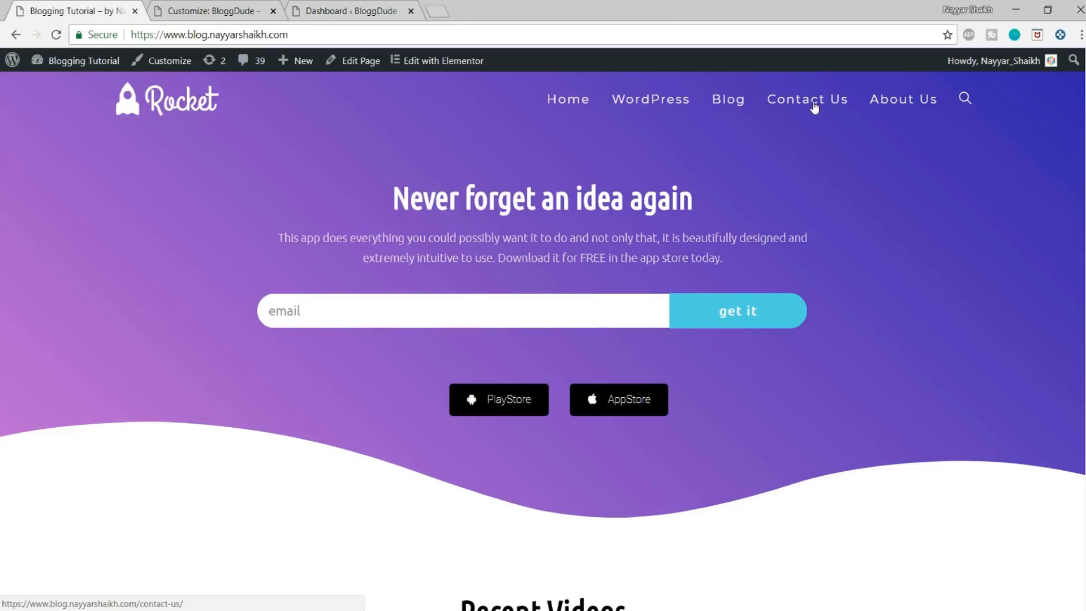
click(362, 11)
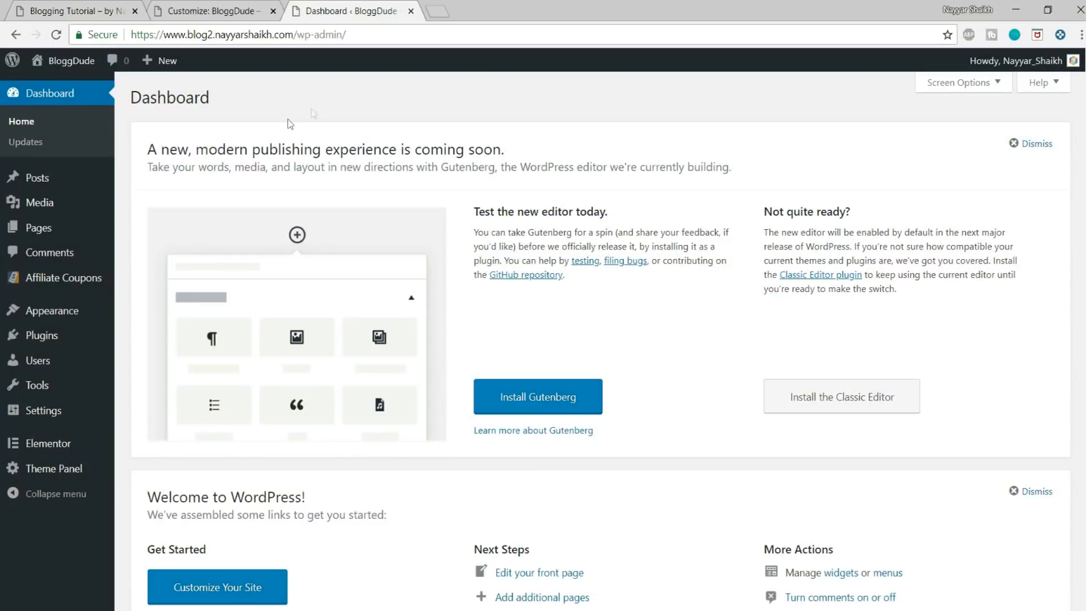
mouse_move(36, 232)
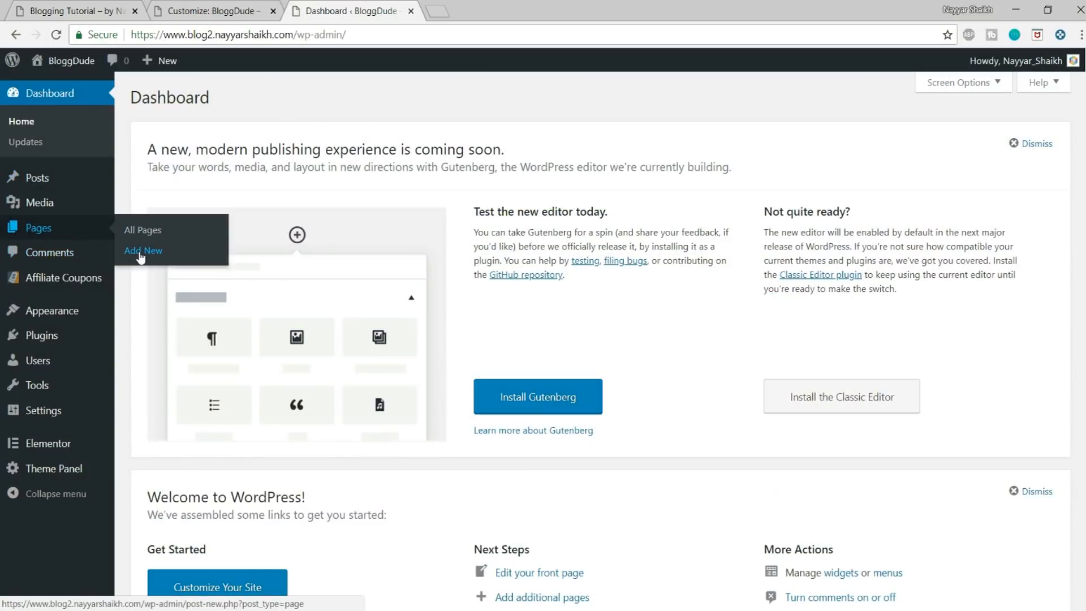
click(141, 255)
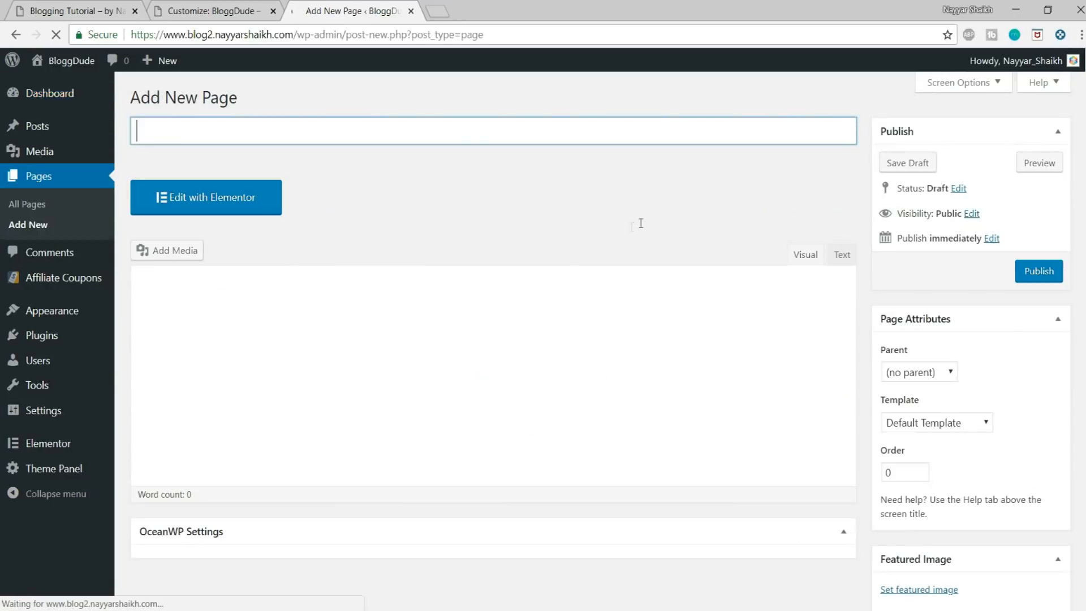
text(Contr)
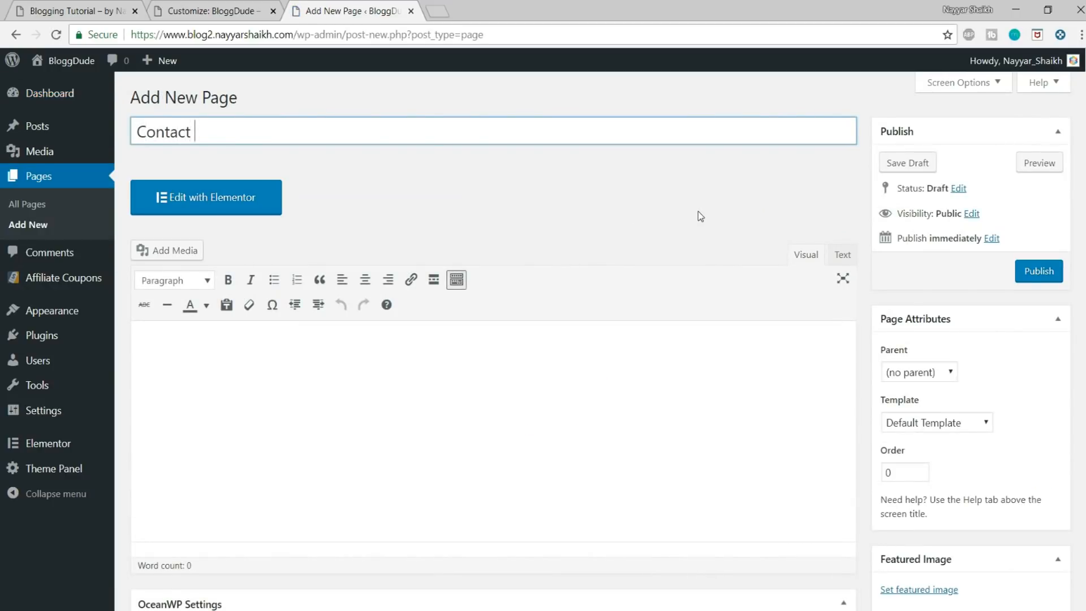
Step: Set the Contact Us page's content layout to 100% Full Width and its header style to Minimal
scroll(700, 216, down, 5)
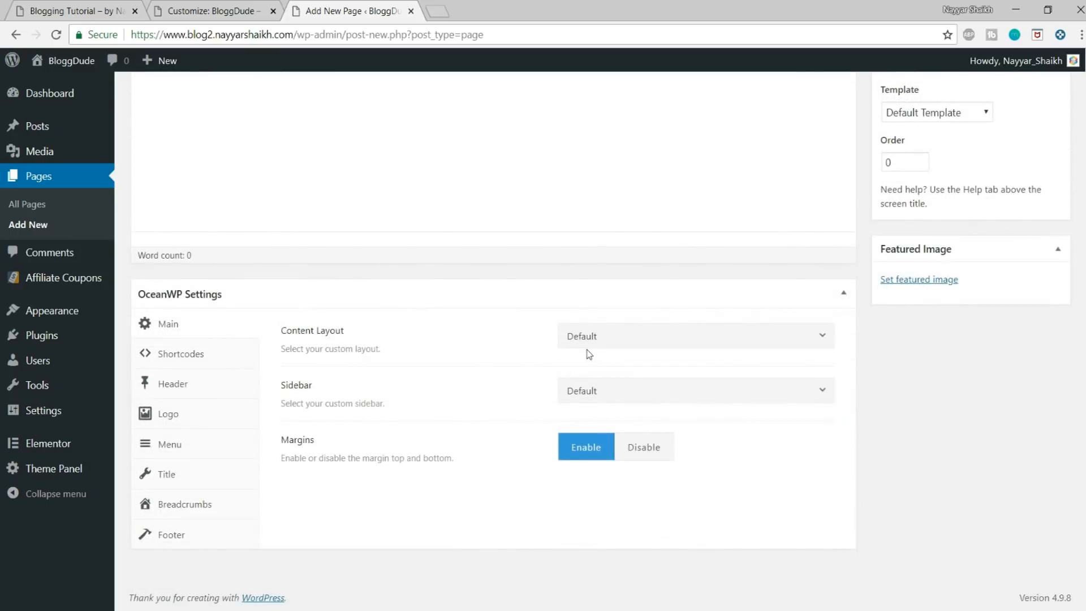
click(588, 337)
click(618, 470)
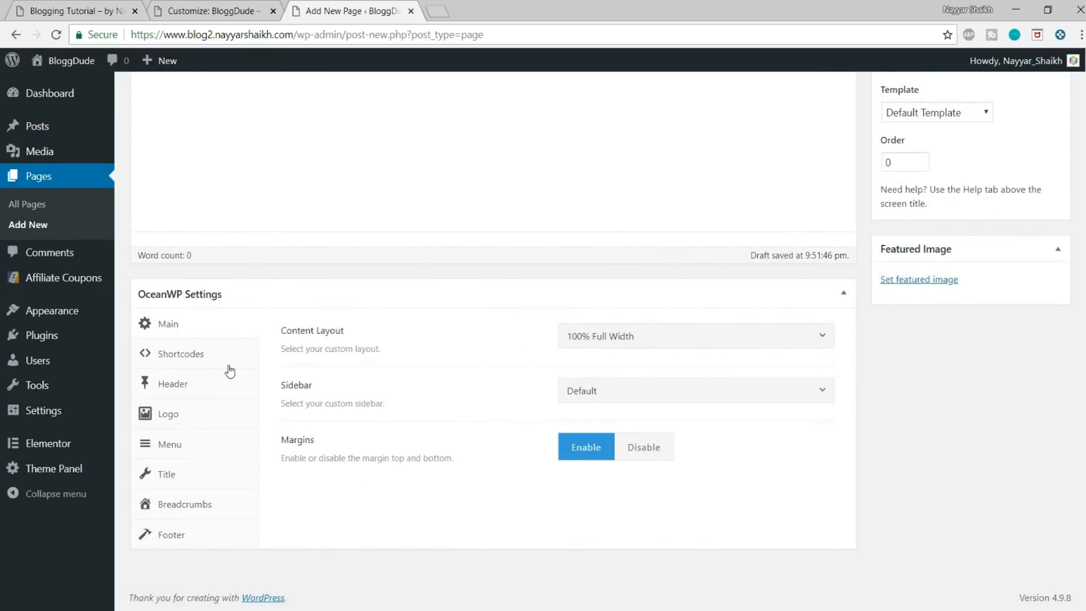
click(189, 396)
click(611, 451)
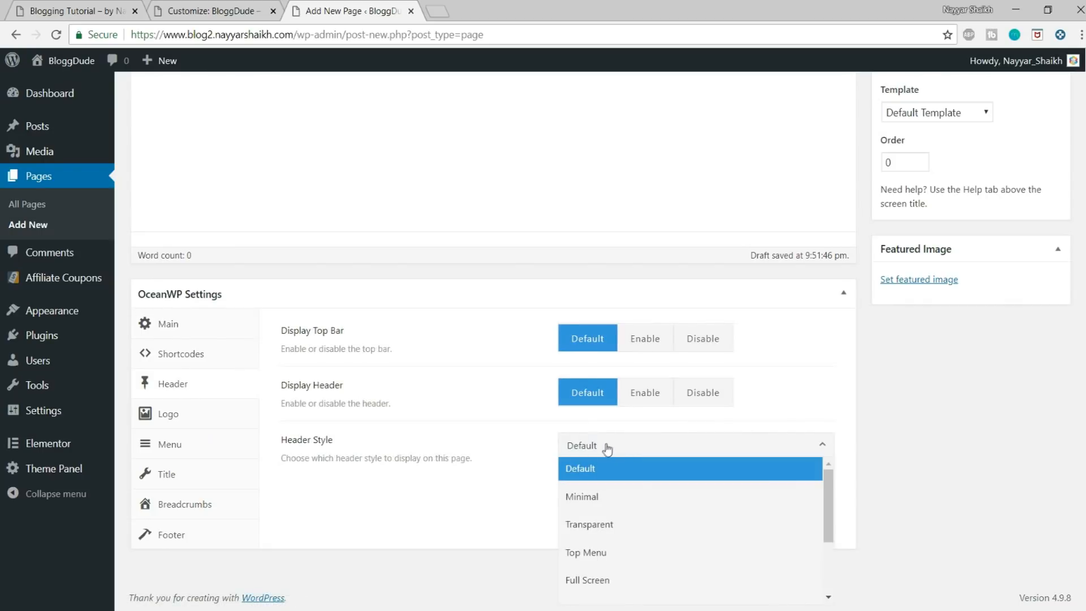
click(628, 497)
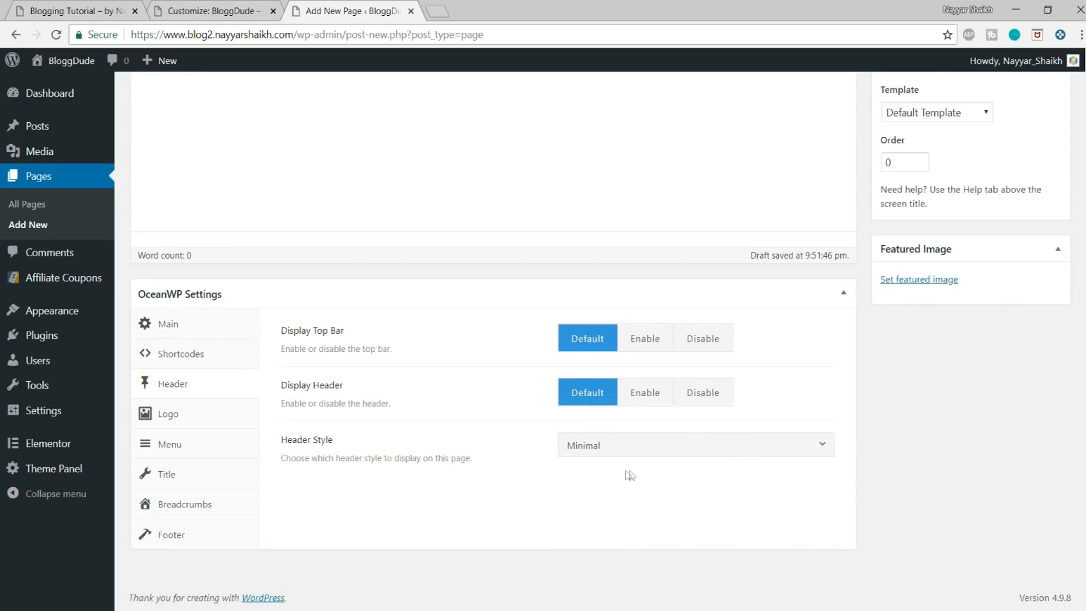
Step: Disable the page title display for the Contact Us page and publish the page
click(164, 474)
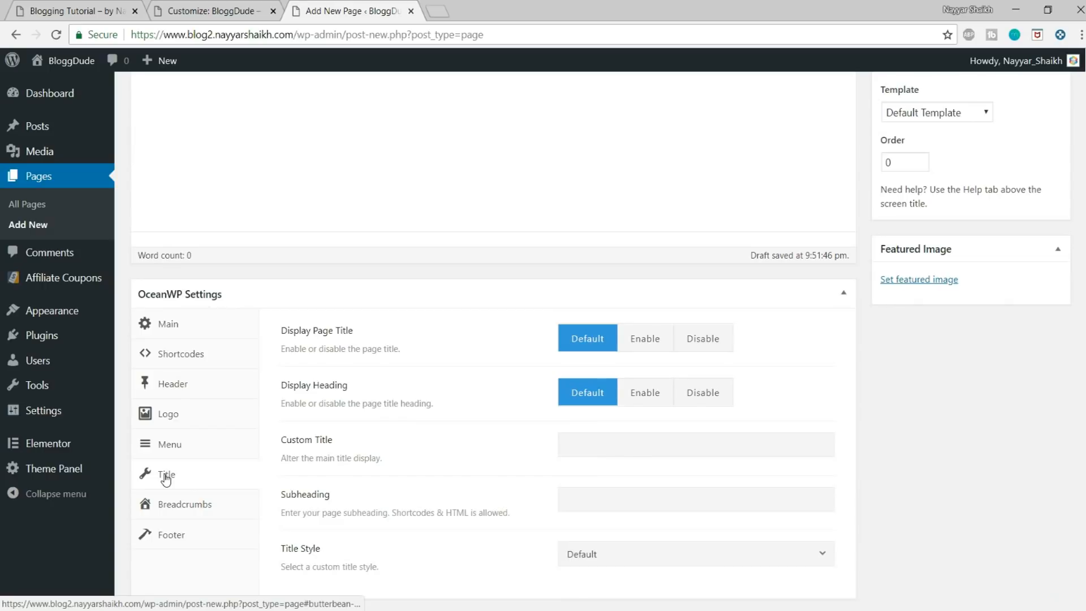
click(710, 340)
scroll(778, 445, up, 5)
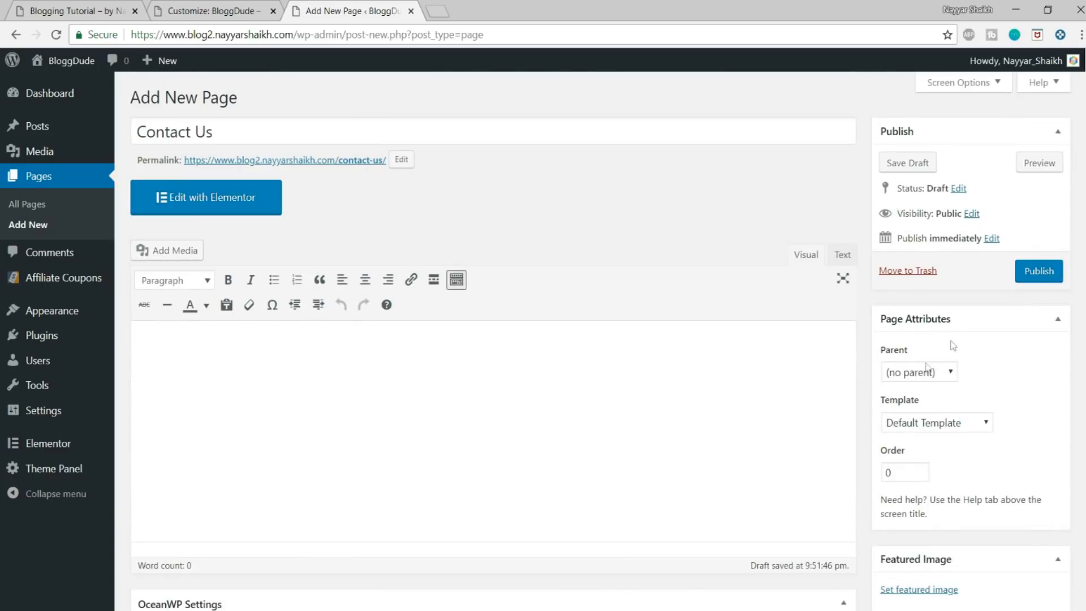
click(1038, 270)
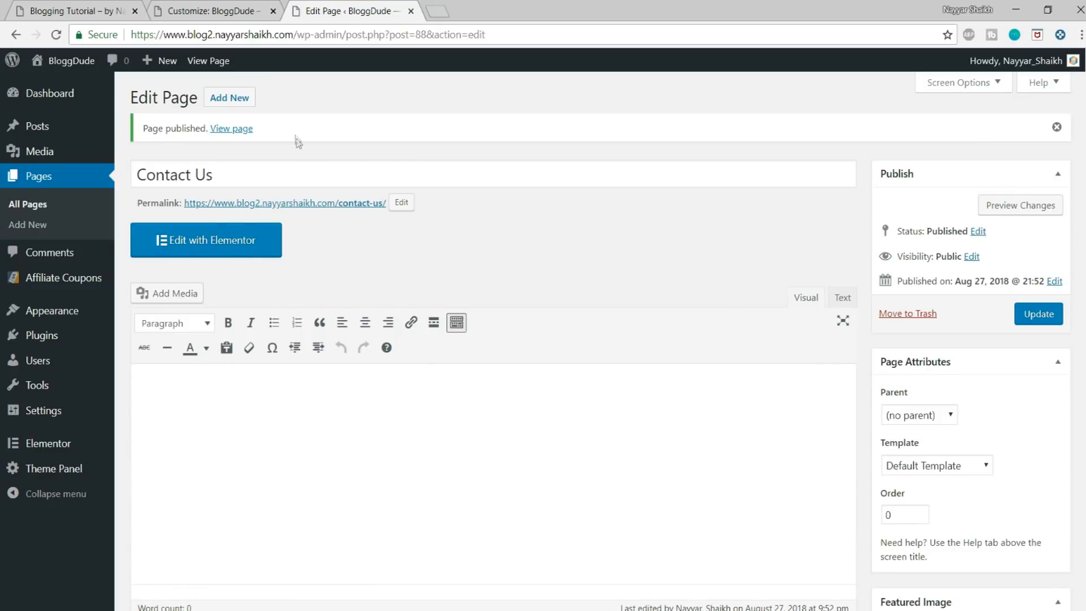
Step: Add another page titled About Us and set its content layout to 100% Full Width
click(229, 97)
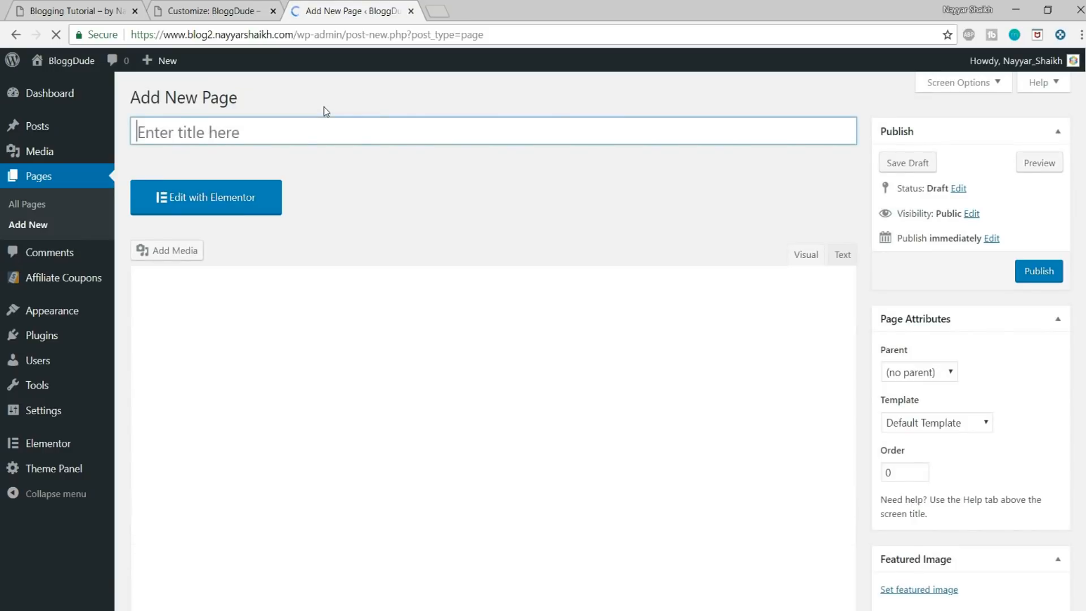
text(About Us)
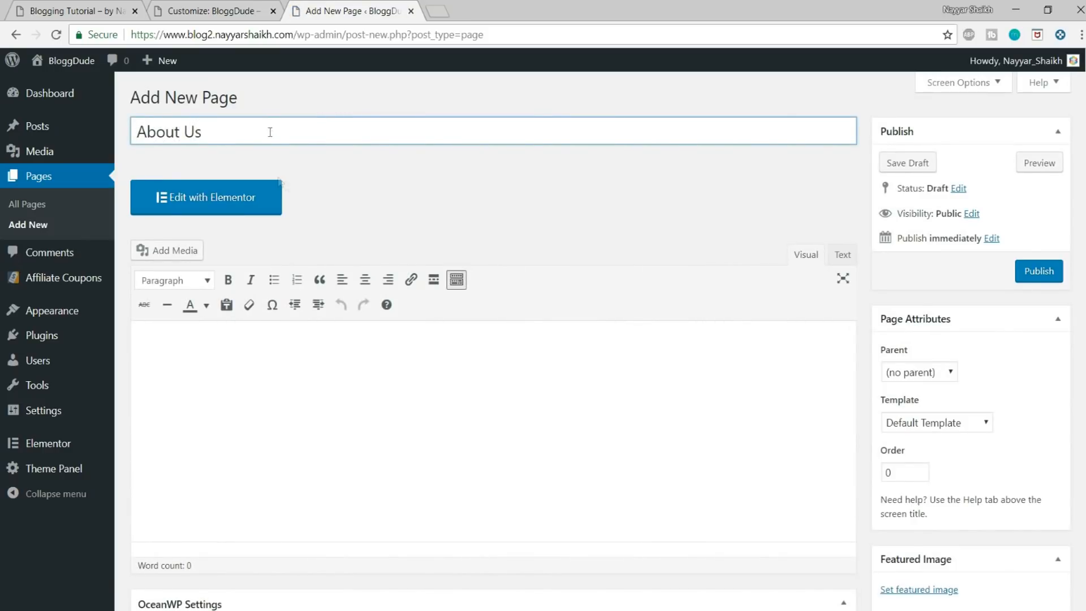
scroll(293, 186, down, 5)
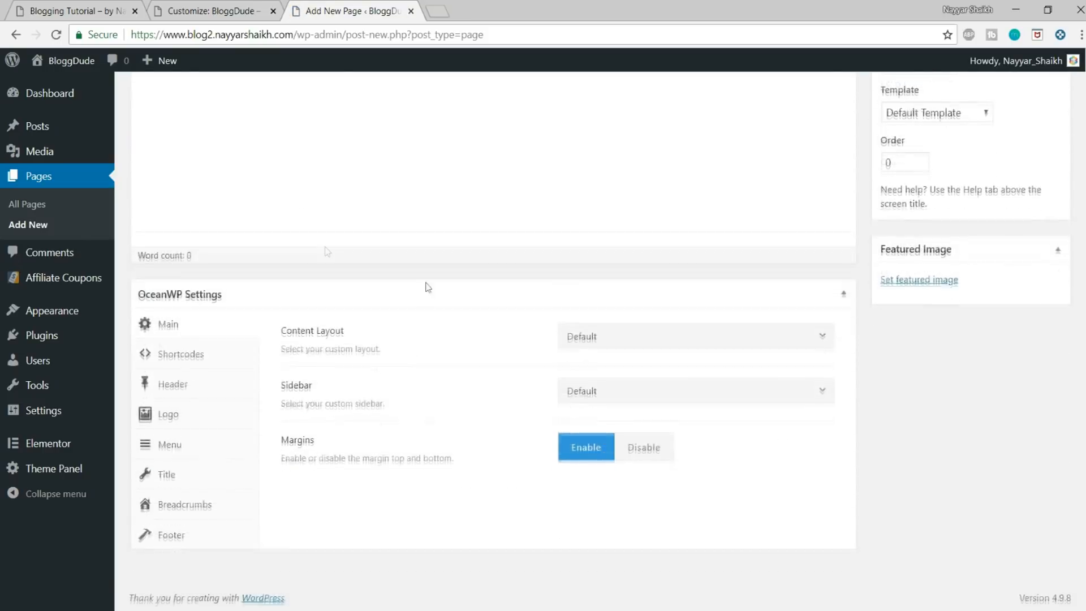
click(643, 338)
click(641, 480)
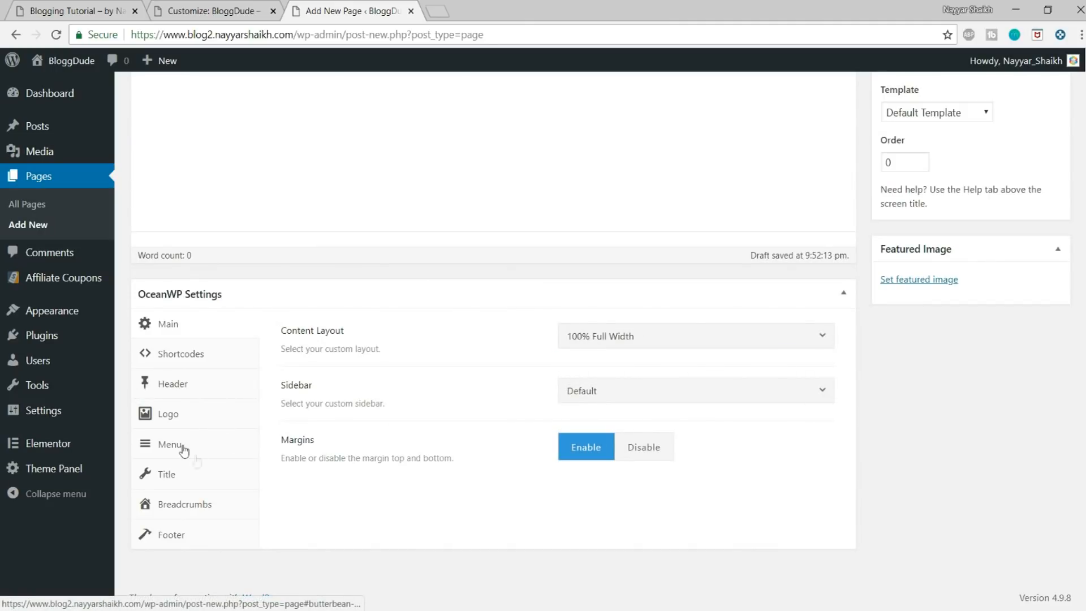
Step: Disable the page title display for the About Us page and publish the page
click(178, 478)
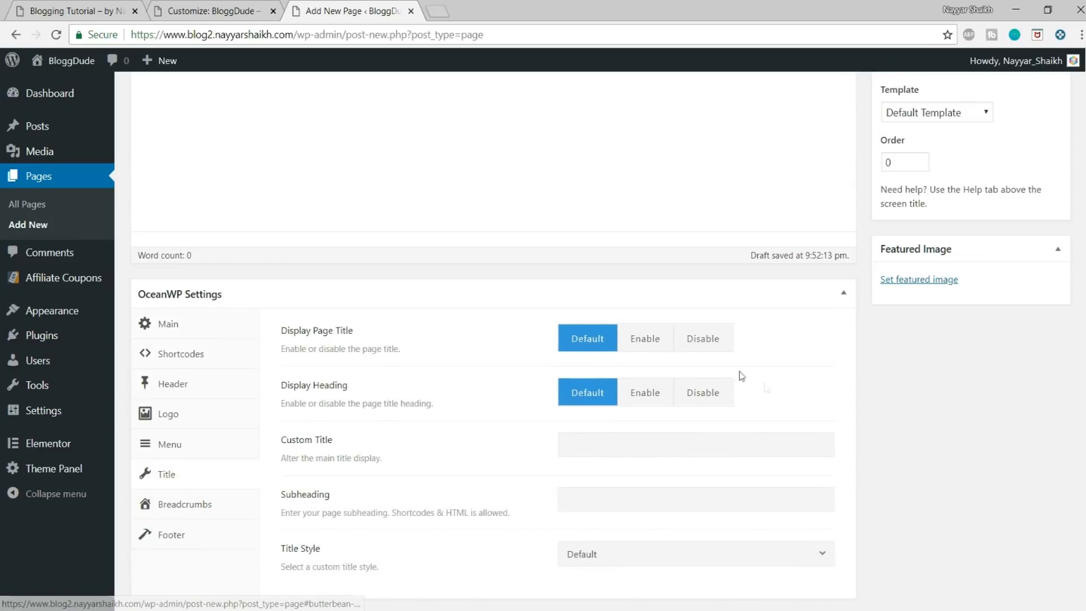
click(702, 339)
scroll(898, 426, up, 4)
click(1039, 271)
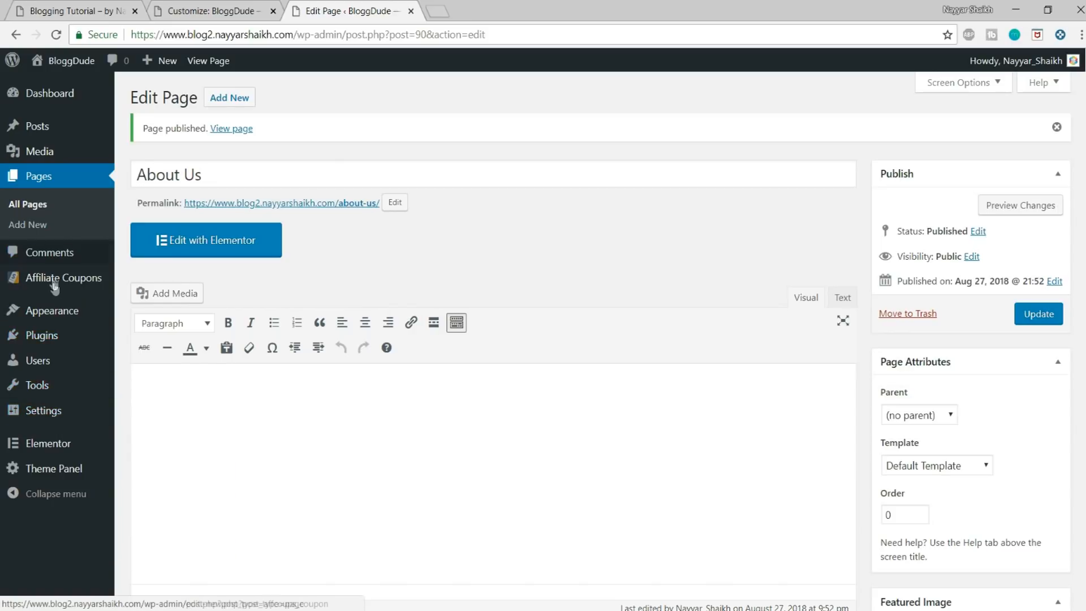
Step: Create a navigation menu named Main Menu and assign it to the Main display location
mouse_move(56, 317)
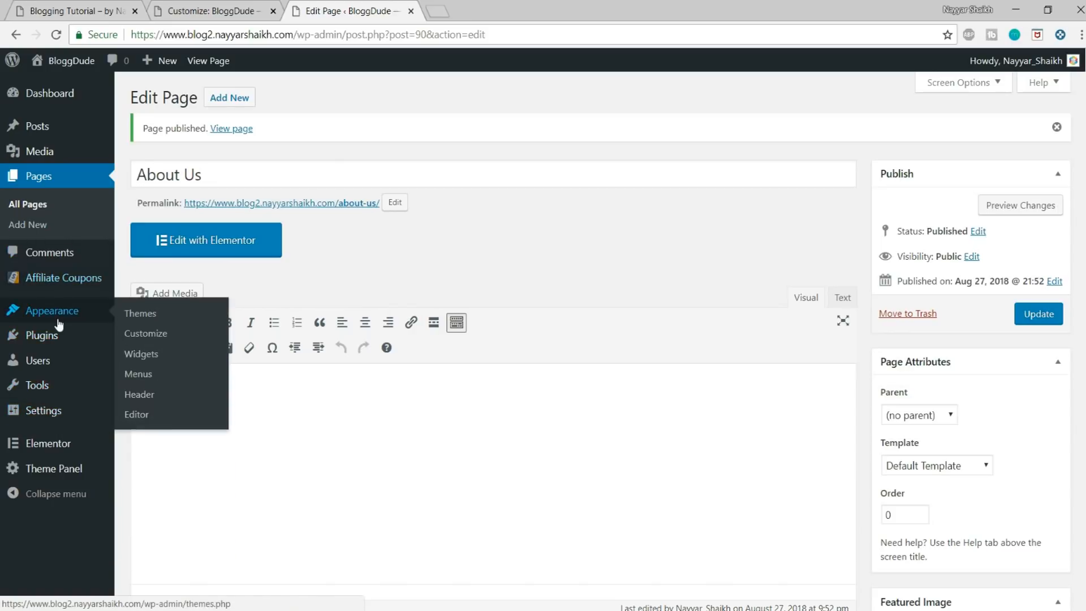
click(136, 374)
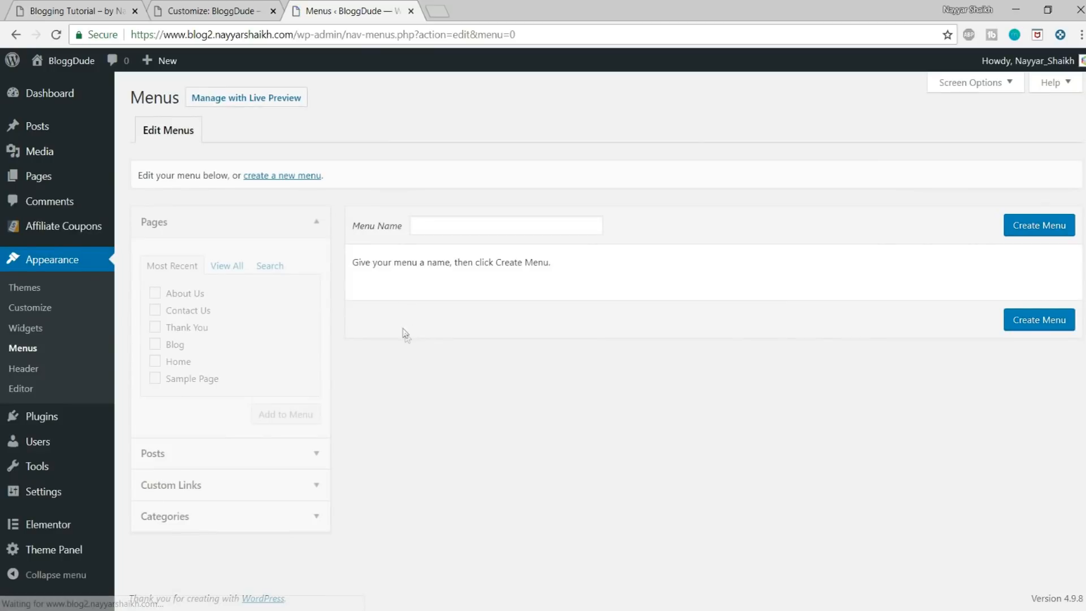
click(469, 226)
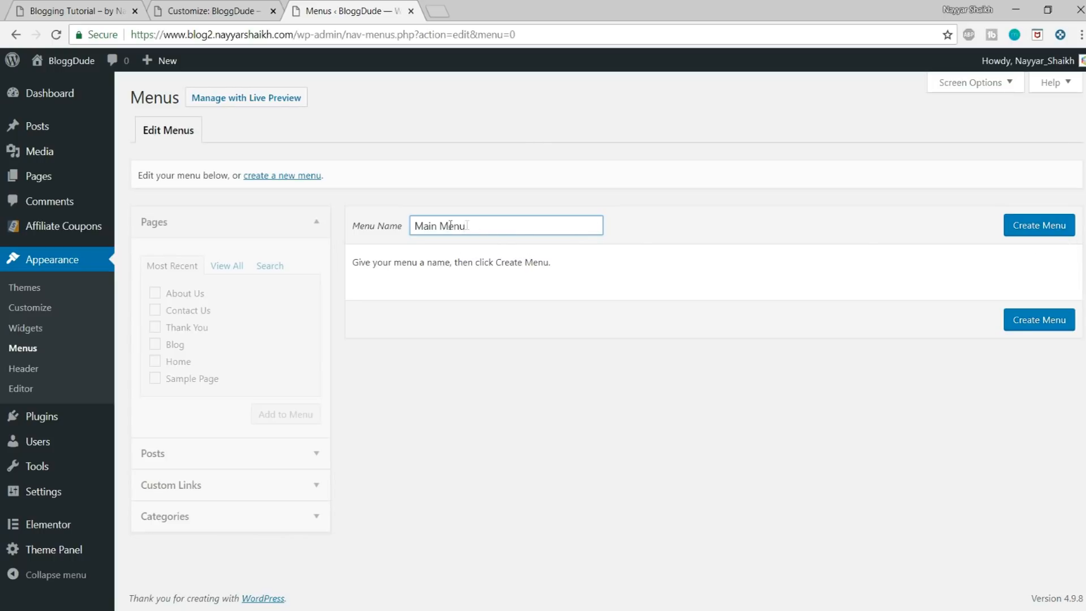
click(1031, 229)
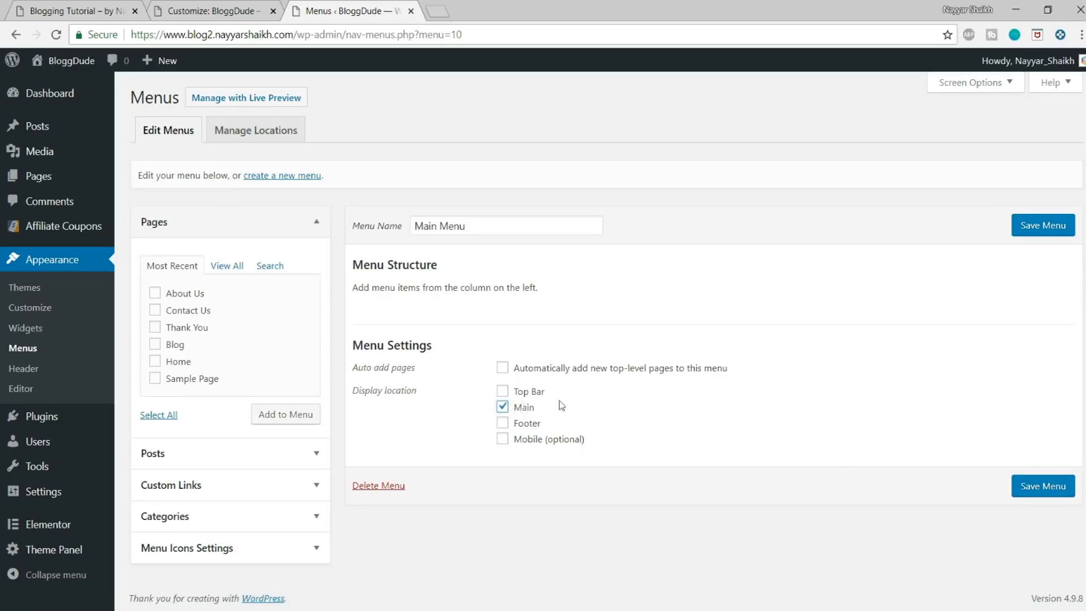
Step: Add the Home, Blog, About Us and Contact Us pages to Main Menu in that order and save the menu
double_click(177, 305)
click(170, 311)
click(169, 366)
click(298, 419)
drag(432, 436, 419, 365)
click(1032, 225)
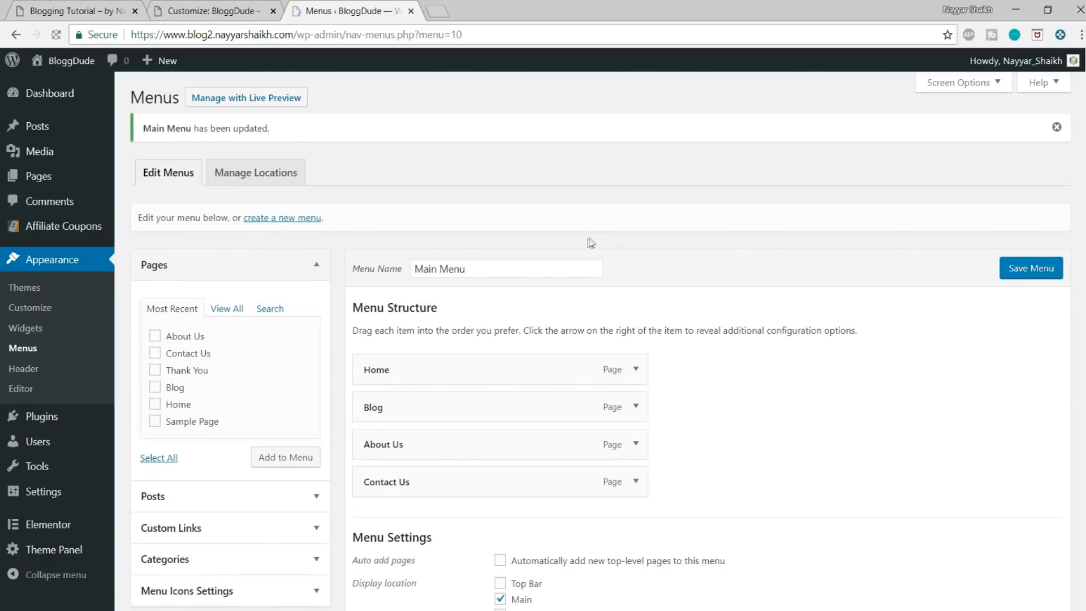
Step: Return to the BloggDude Customizer and reload it to preview the header with the saved menu
click(207, 5)
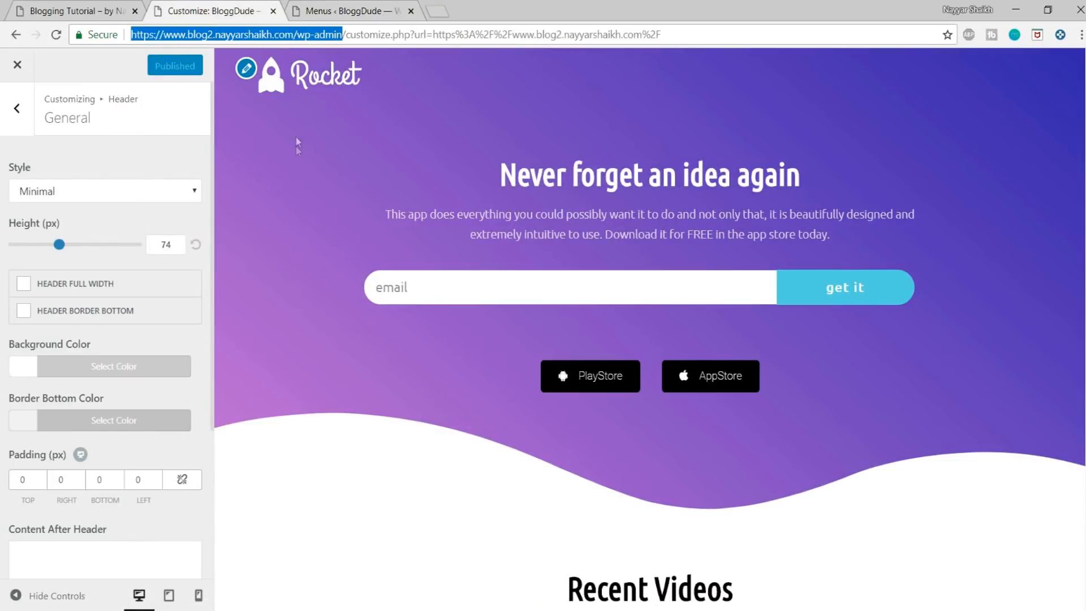
click(434, 36)
key(Return)
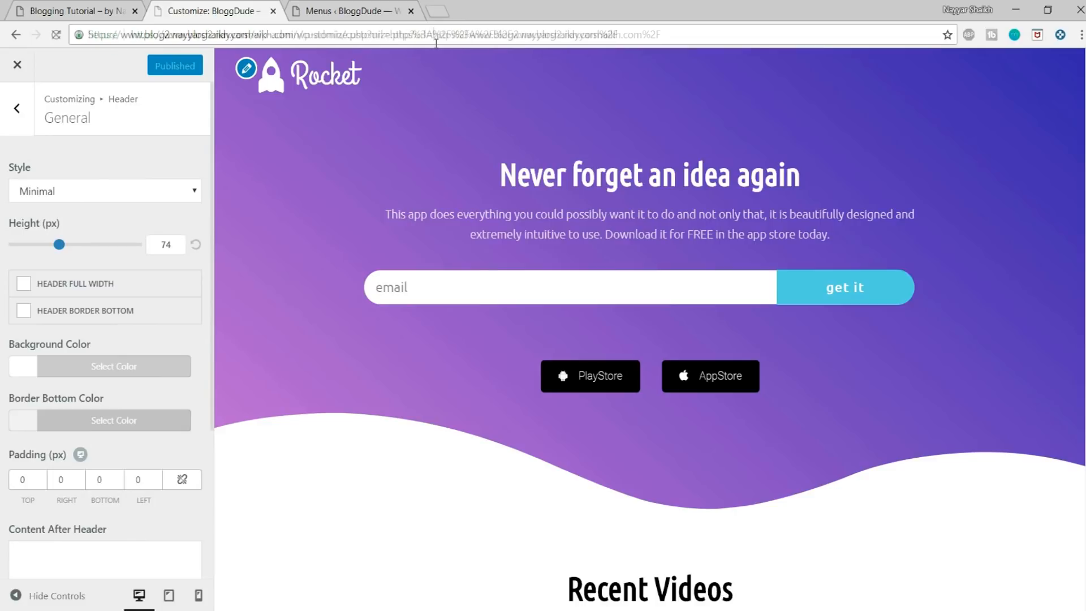
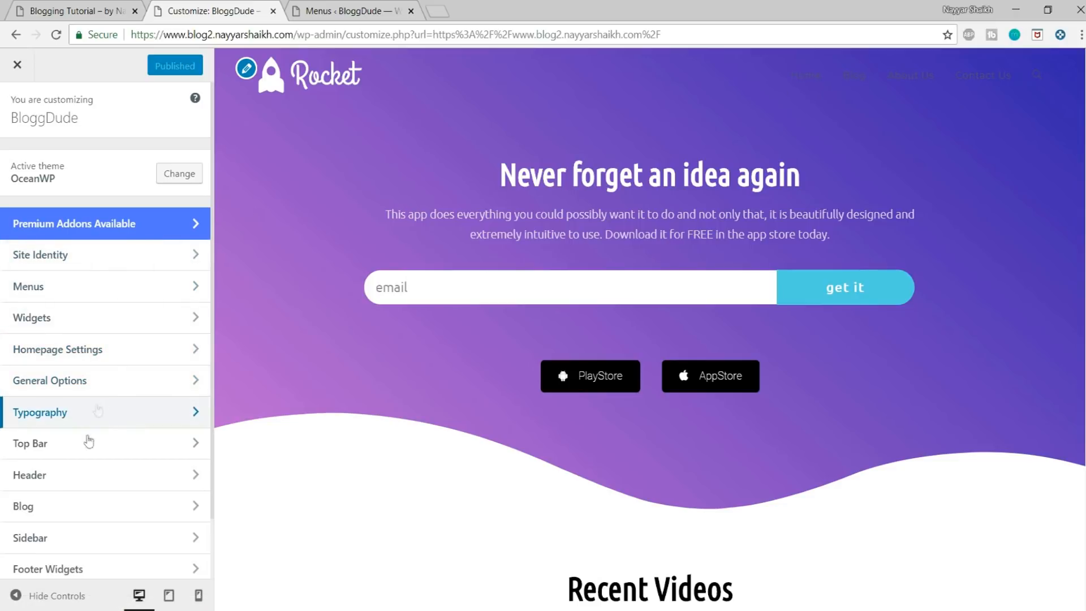
Step: Set the link color of the header menu's main styling to white, #ffffff
click(70, 475)
click(70, 256)
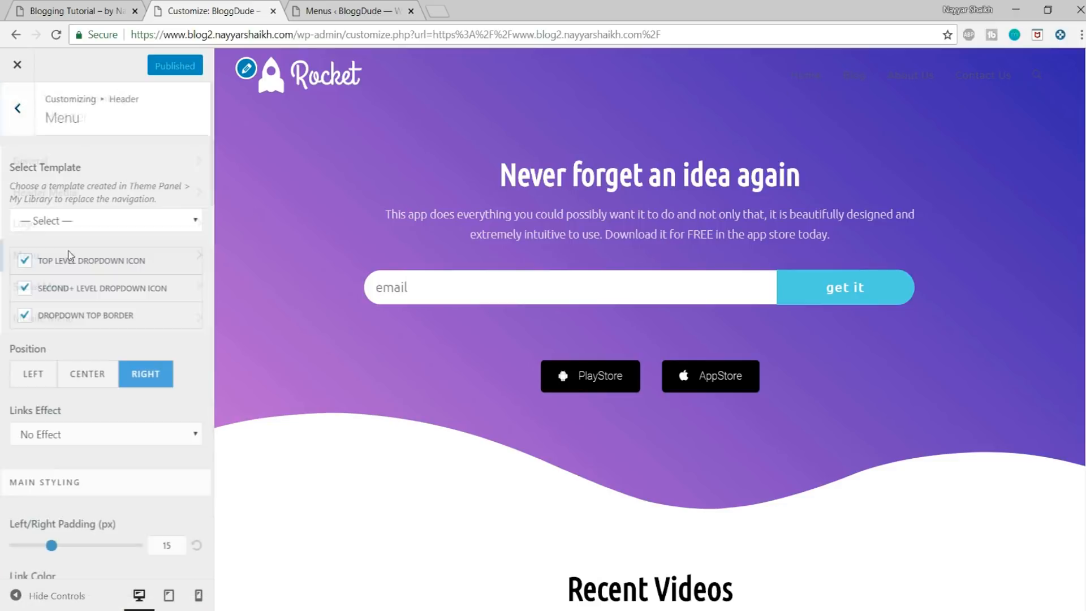
scroll(130, 286, down, 5)
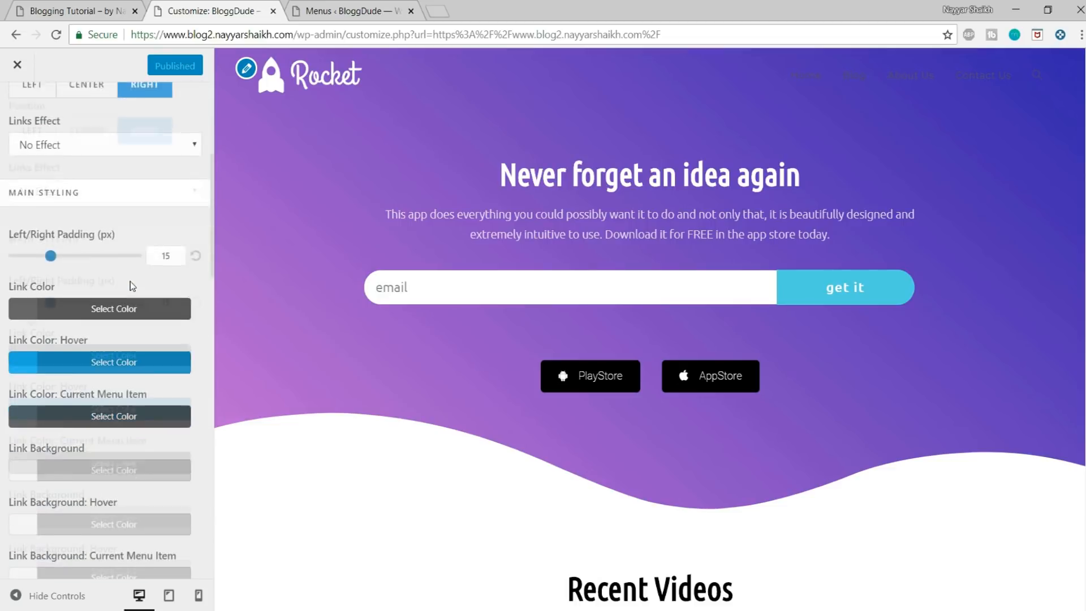
click(85, 305)
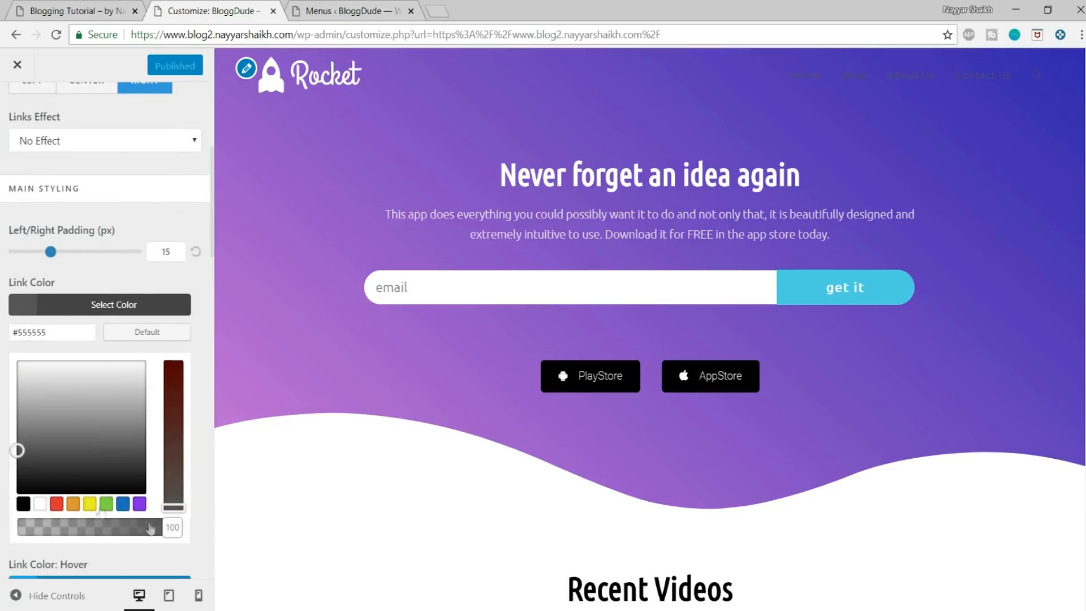
click(40, 504)
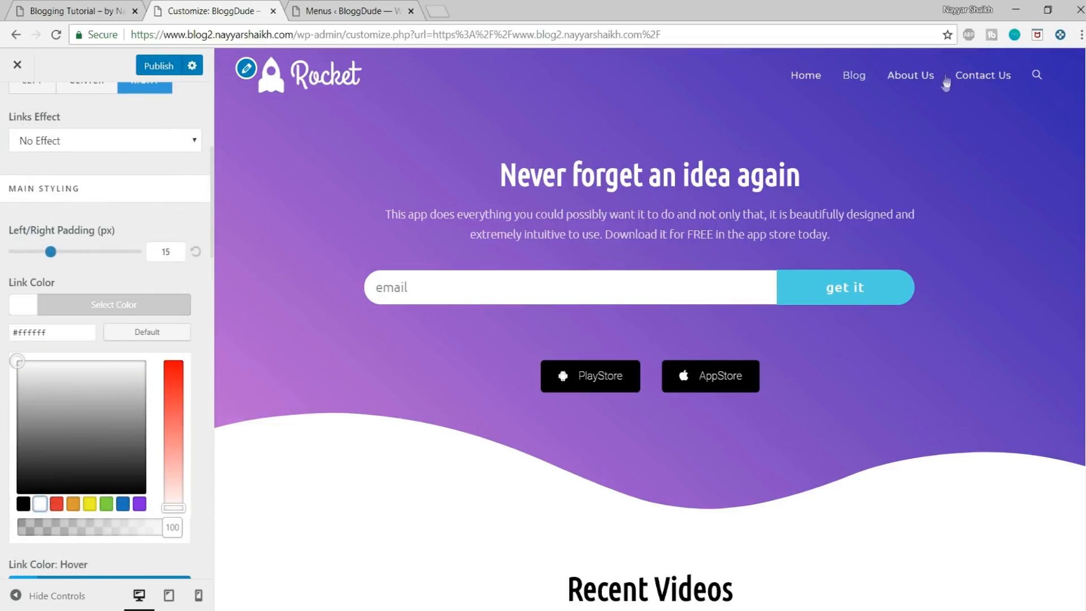
click(145, 316)
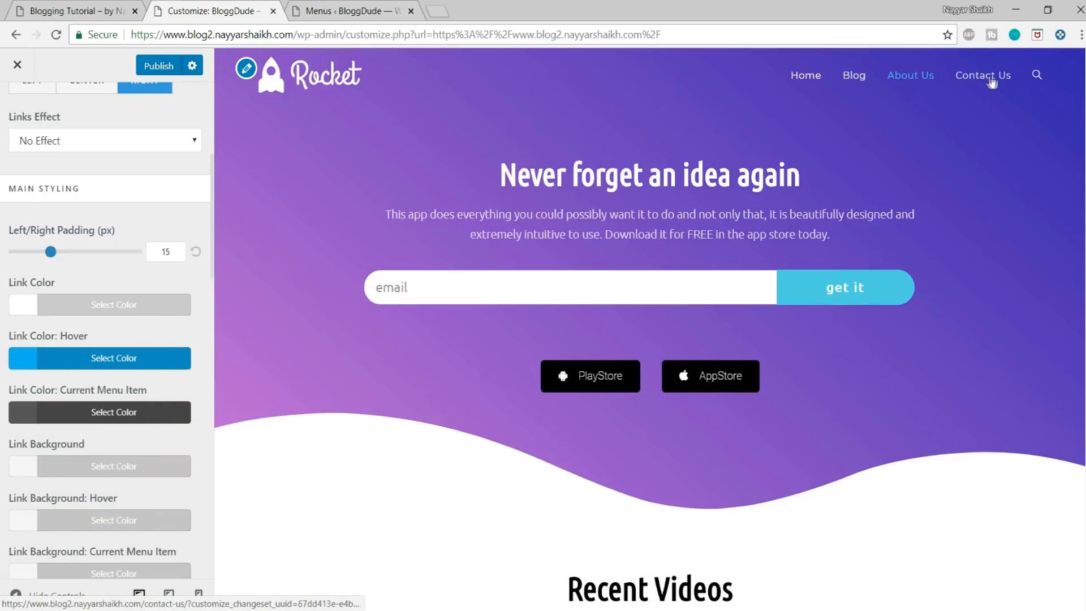
Step: Set the hover link color of the header menu to red, #dd3333
click(133, 361)
scroll(133, 363, down, 1)
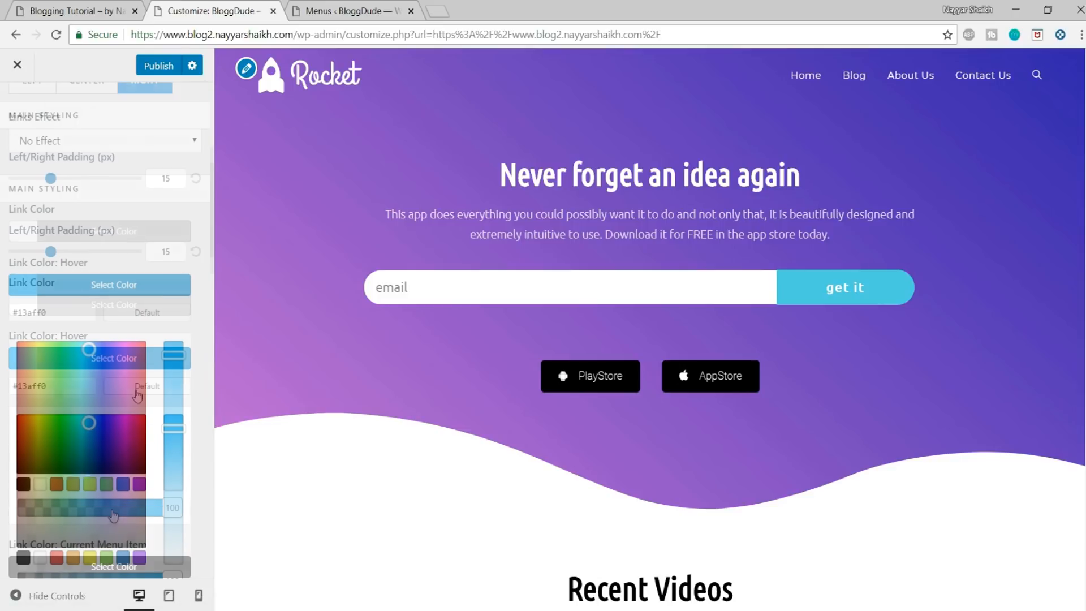
click(56, 484)
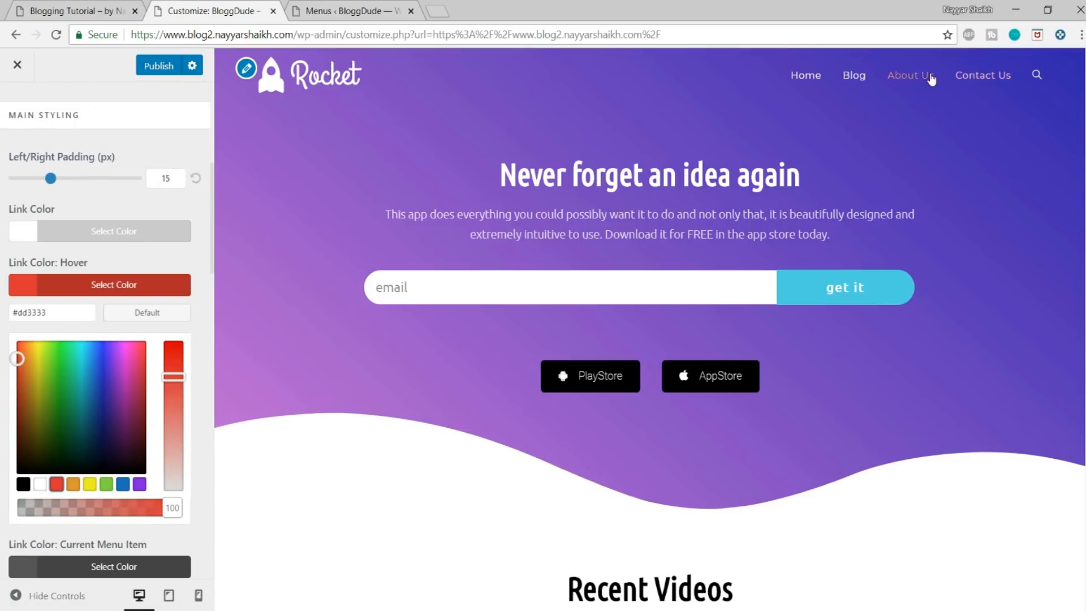
click(157, 290)
scroll(137, 146, up, 6)
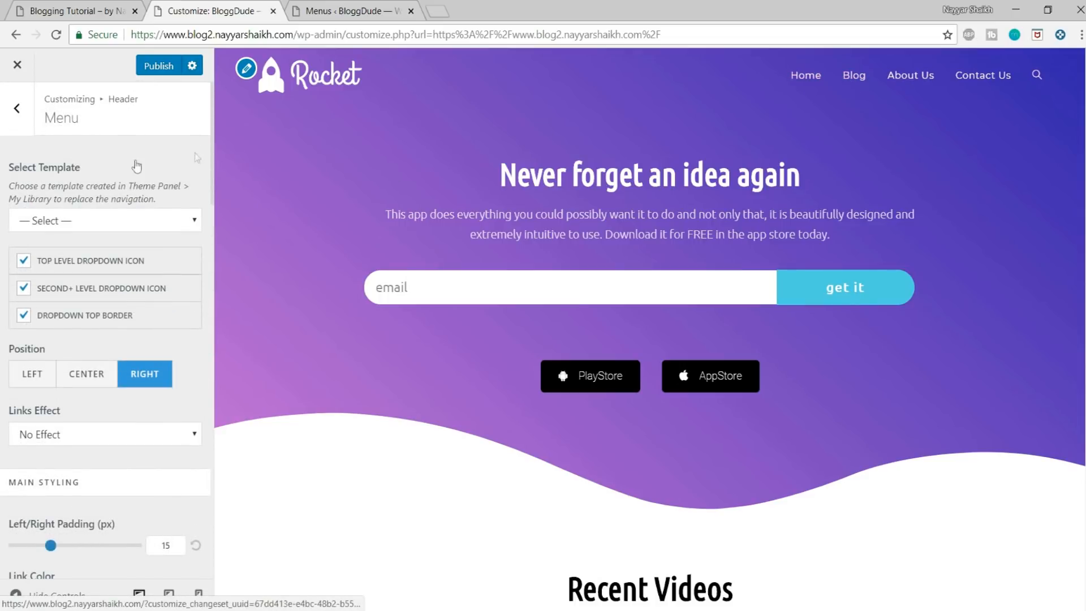
Step: Set the font family of the Main Menu typography to Montserrat
click(7, 126)
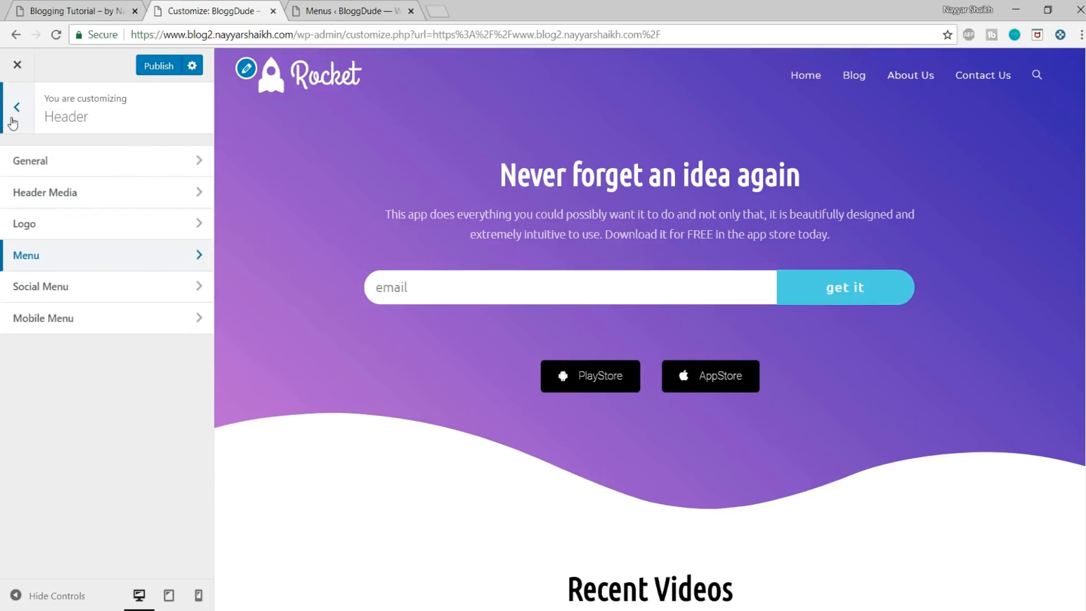
click(8, 125)
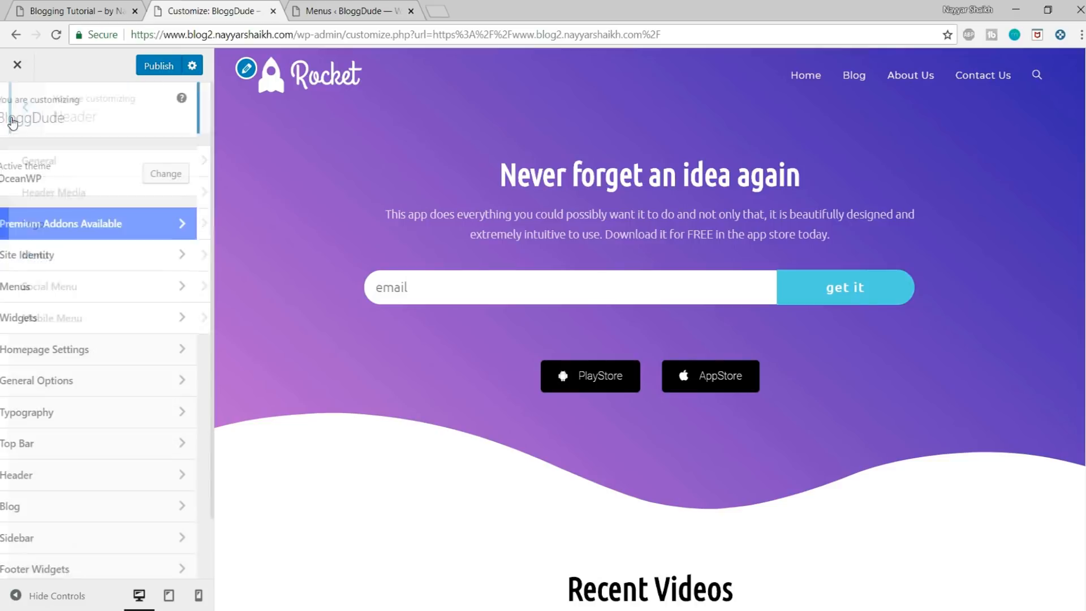
click(67, 415)
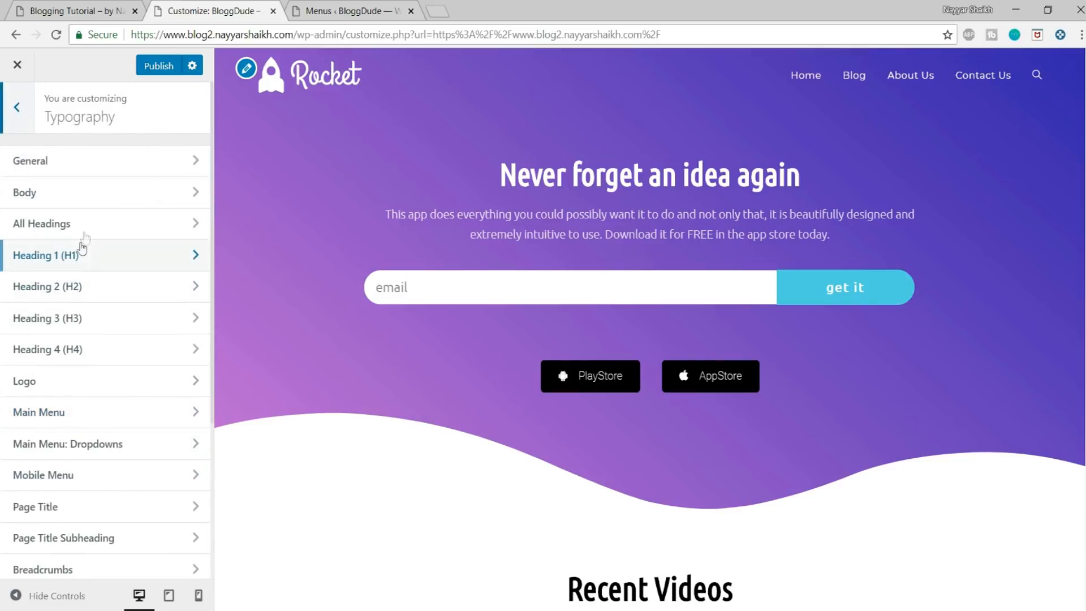
click(82, 412)
click(104, 198)
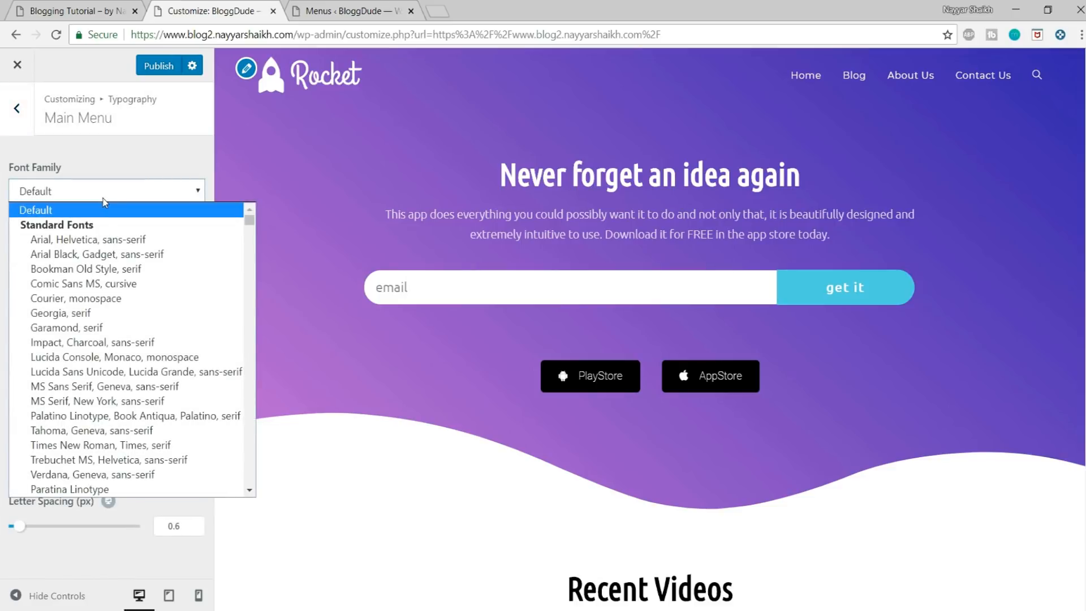
text(monts)
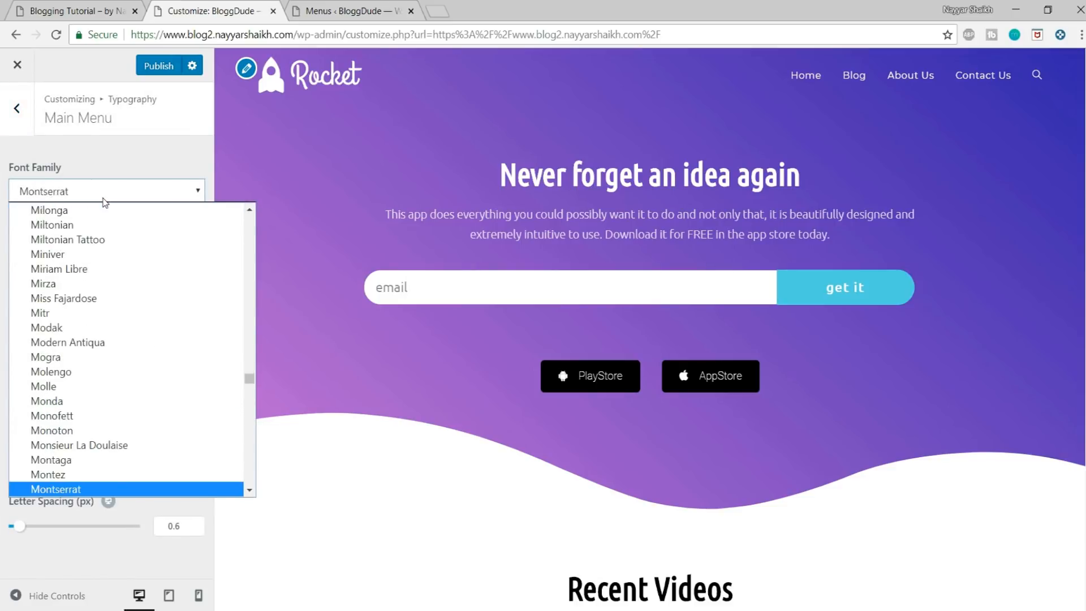
key(Return)
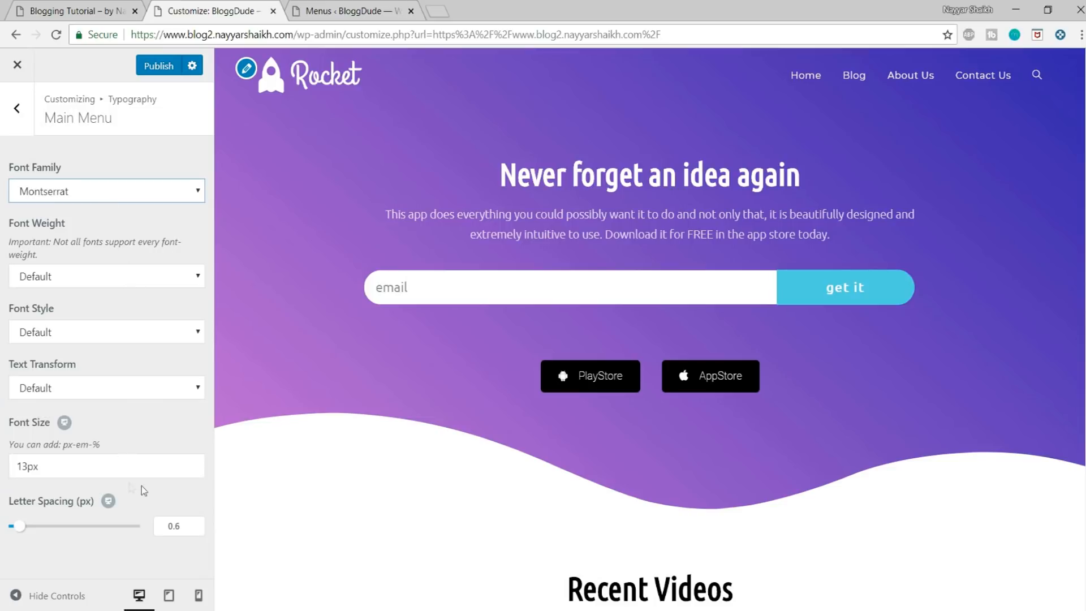
Step: Set the Main Menu font size to 16px and publish the Customizer changes
click(20, 465)
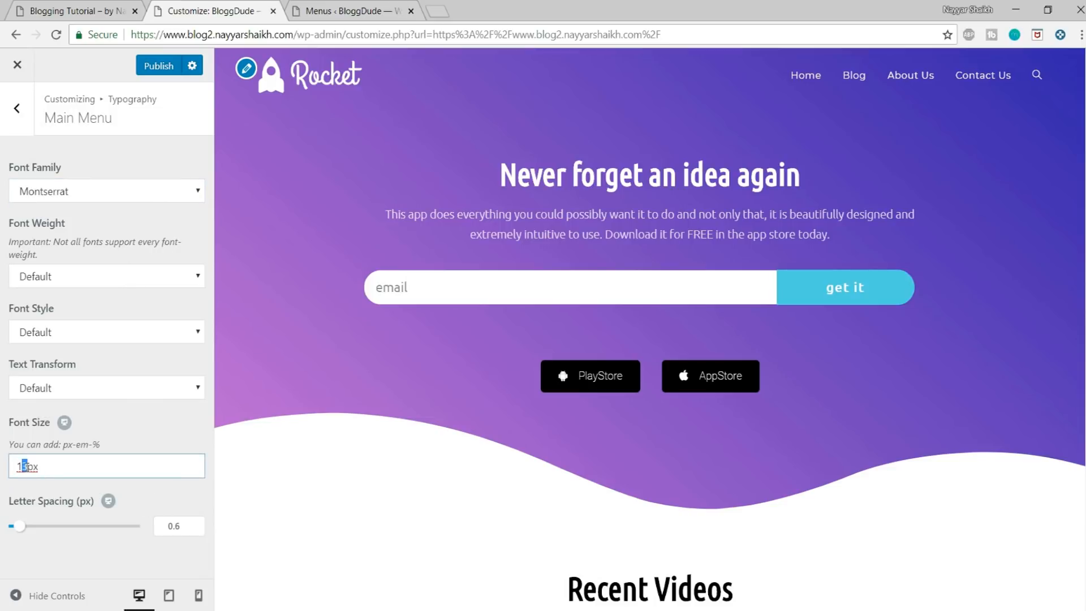
text(5)
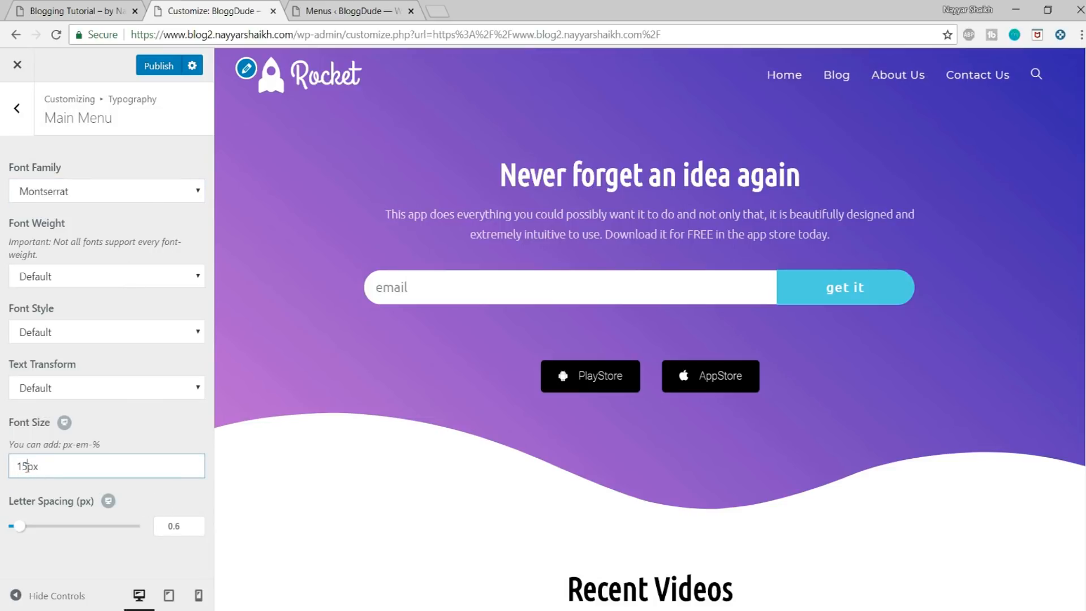
text(6)
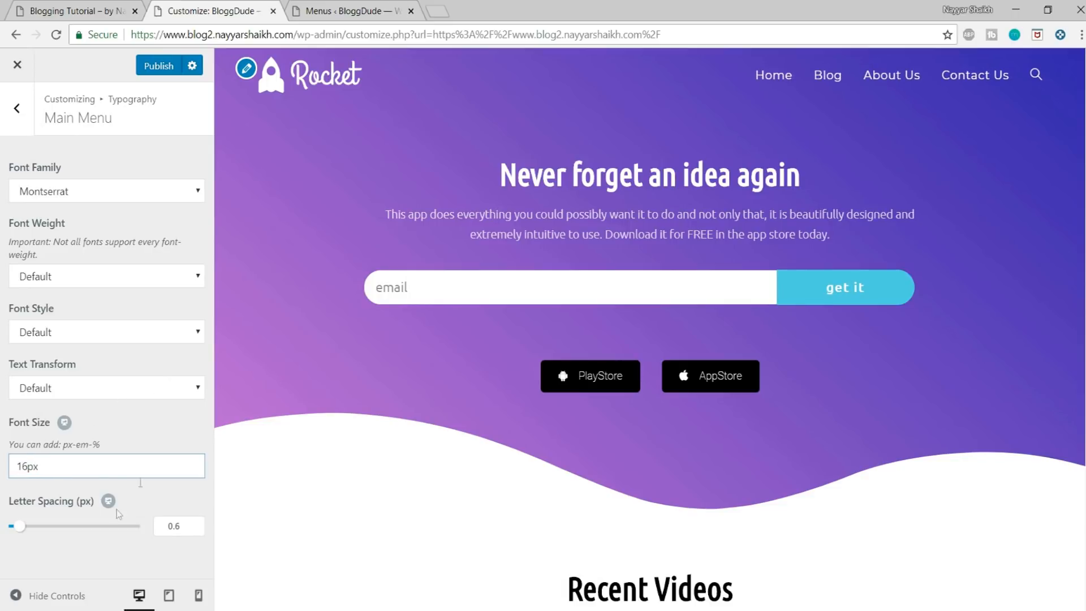
click(172, 67)
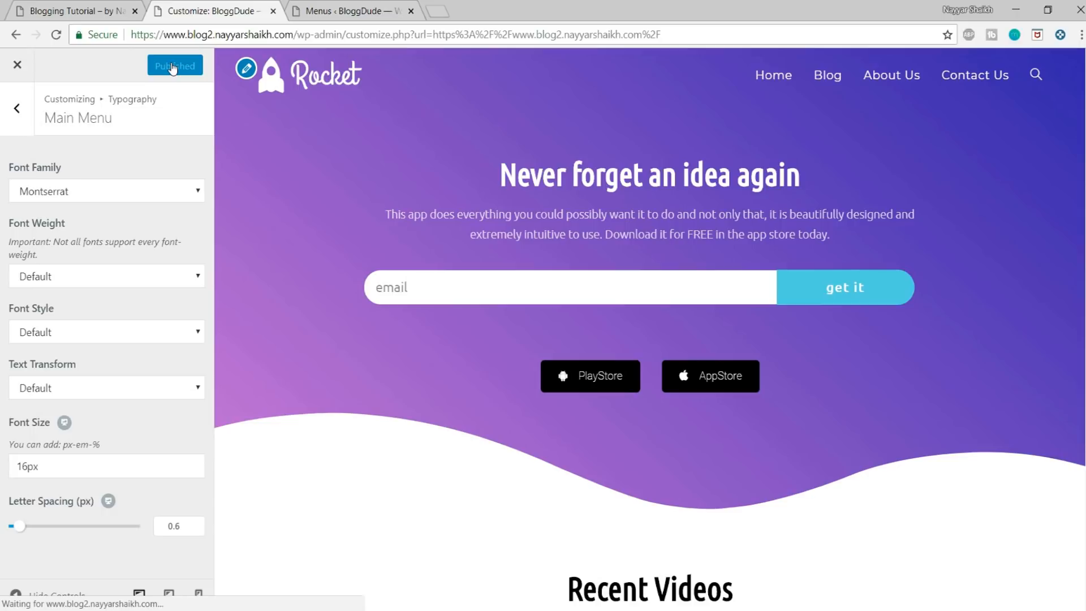
scroll(649, 329, down, 20)
scroll(650, 329, up, 20)
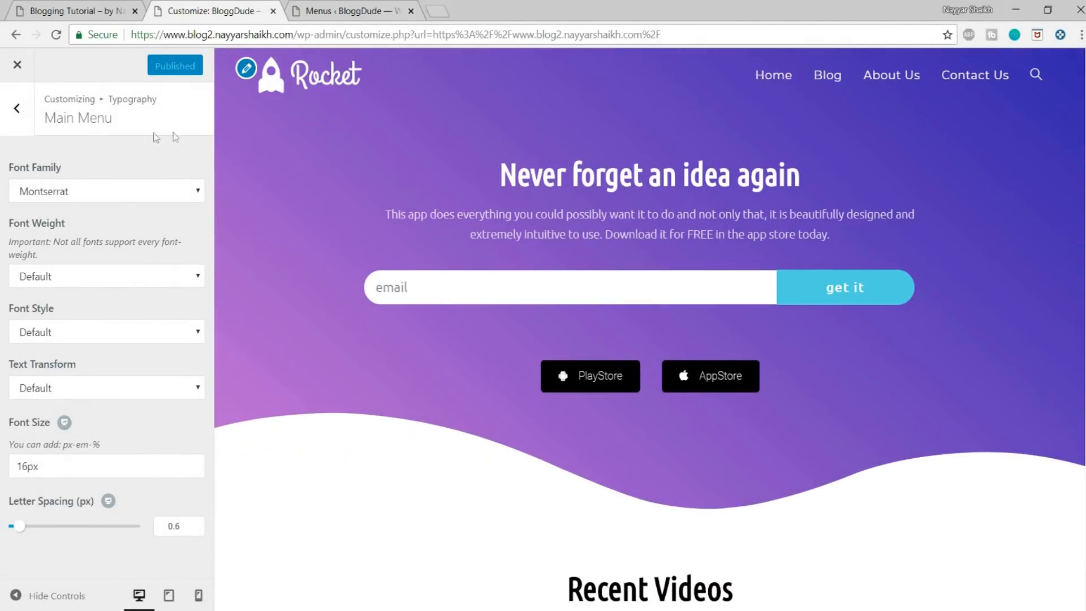
Step: Close the Customizer and review the live BloggDude home page from its header to its footer
click(15, 67)
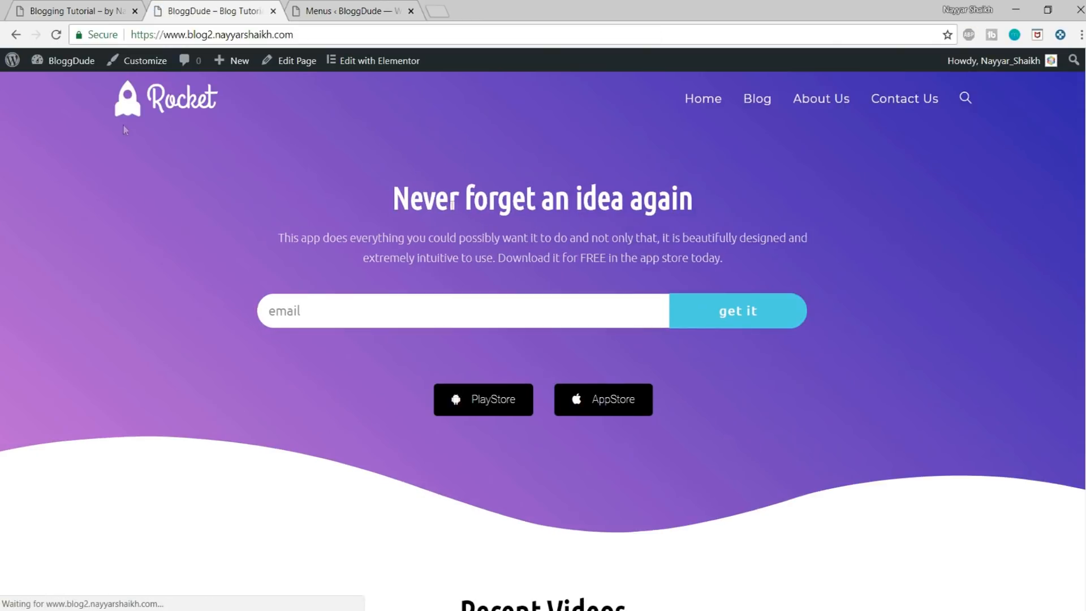
scroll(1055, 590, down, 20)
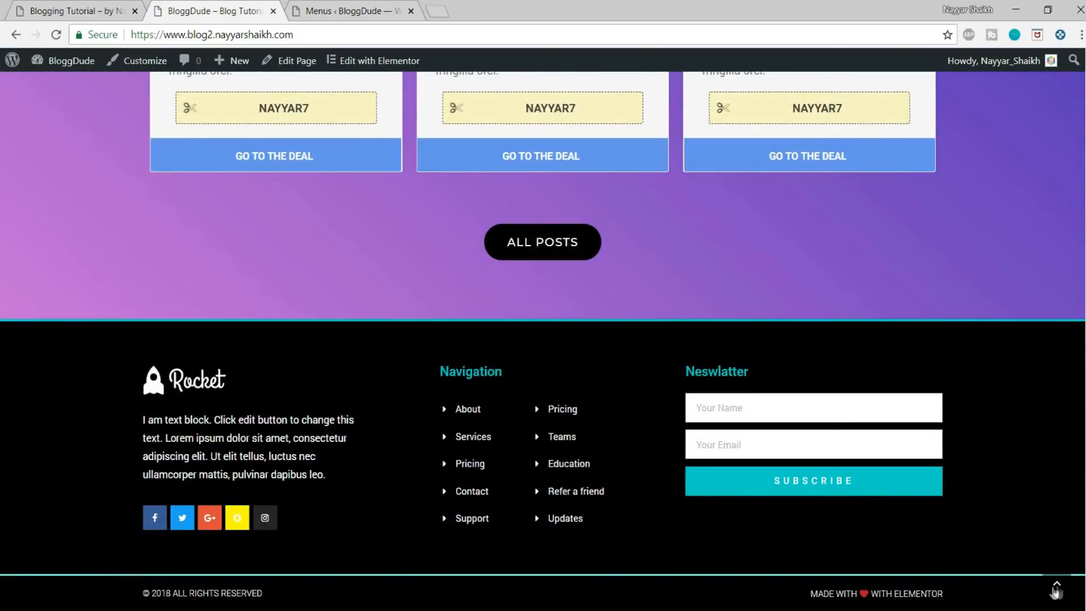
click(1055, 591)
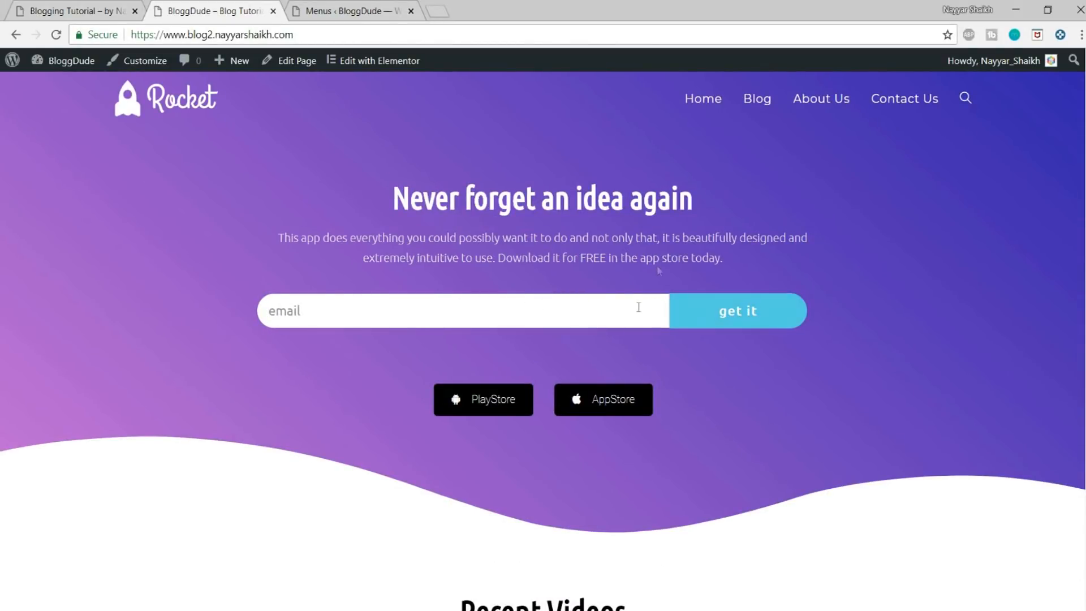
scroll(773, 279, down, 9)
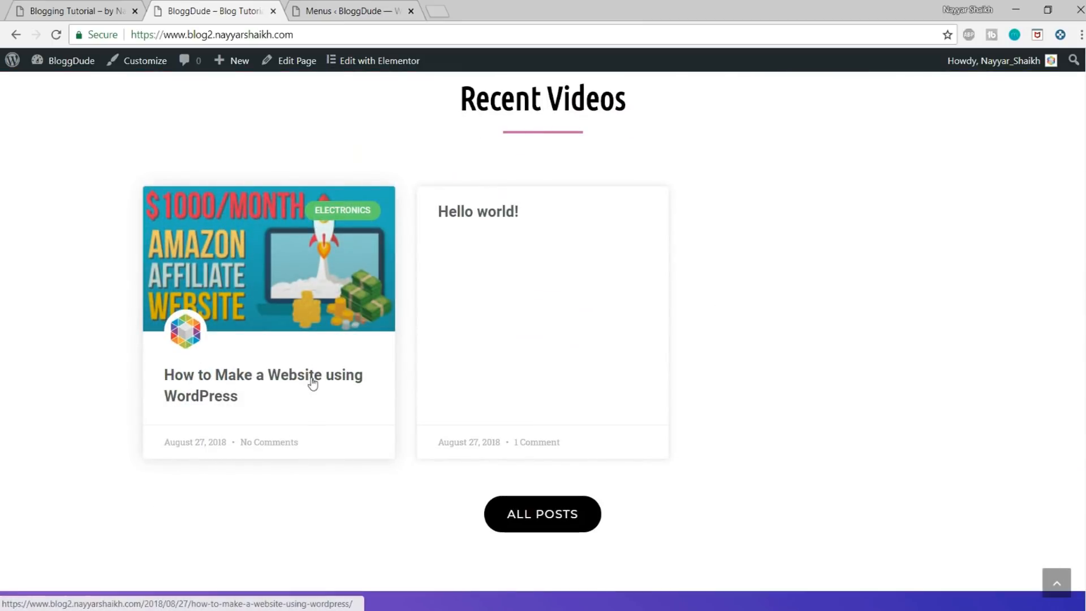
scroll(729, 363, down, 12)
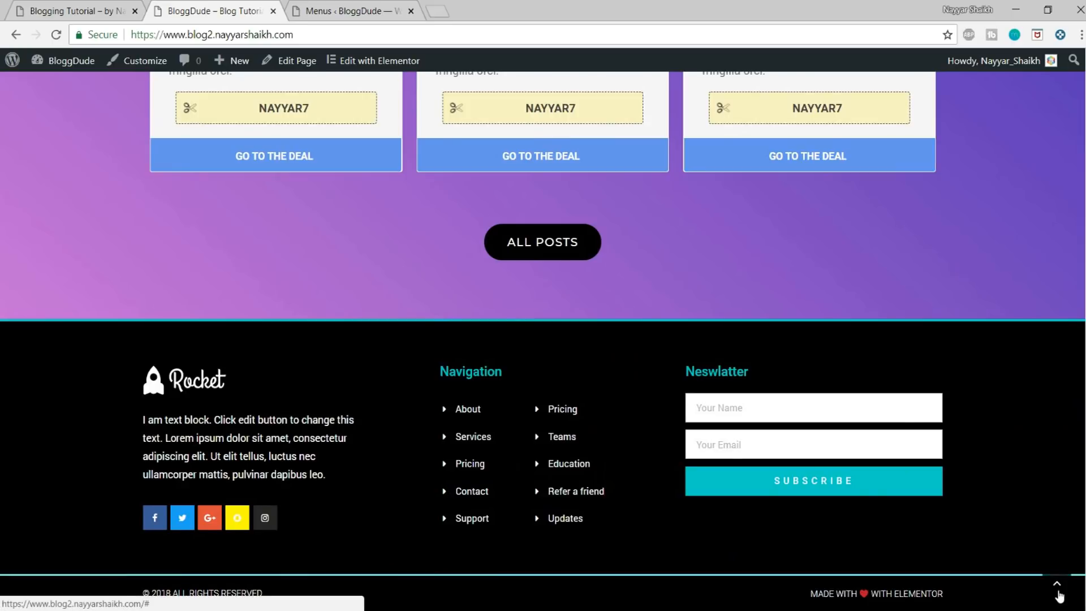
click(1056, 580)
scroll(792, 503, up, 9)
Step: Open the post How to Make a Website using WordPress and examine its header, content and sidebar
click(309, 392)
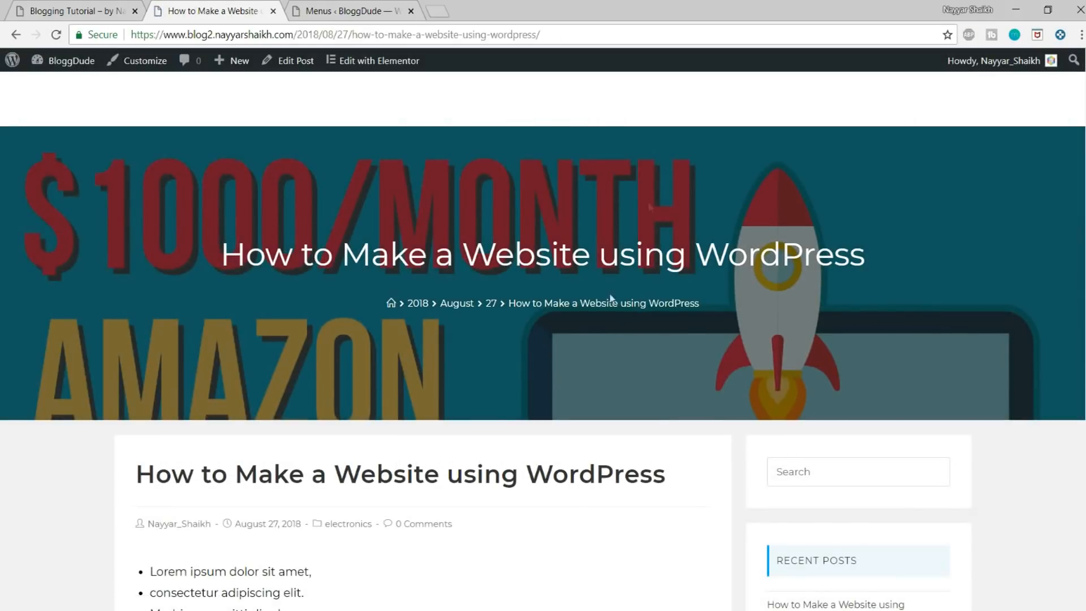
scroll(542, 339, down, 20)
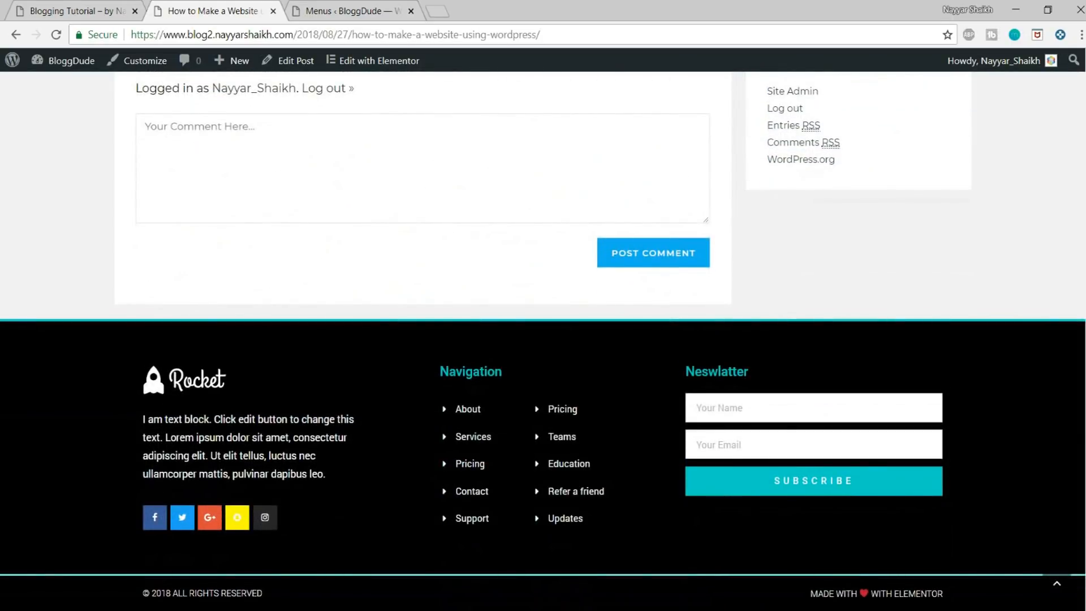
scroll(543, 339, up, 20)
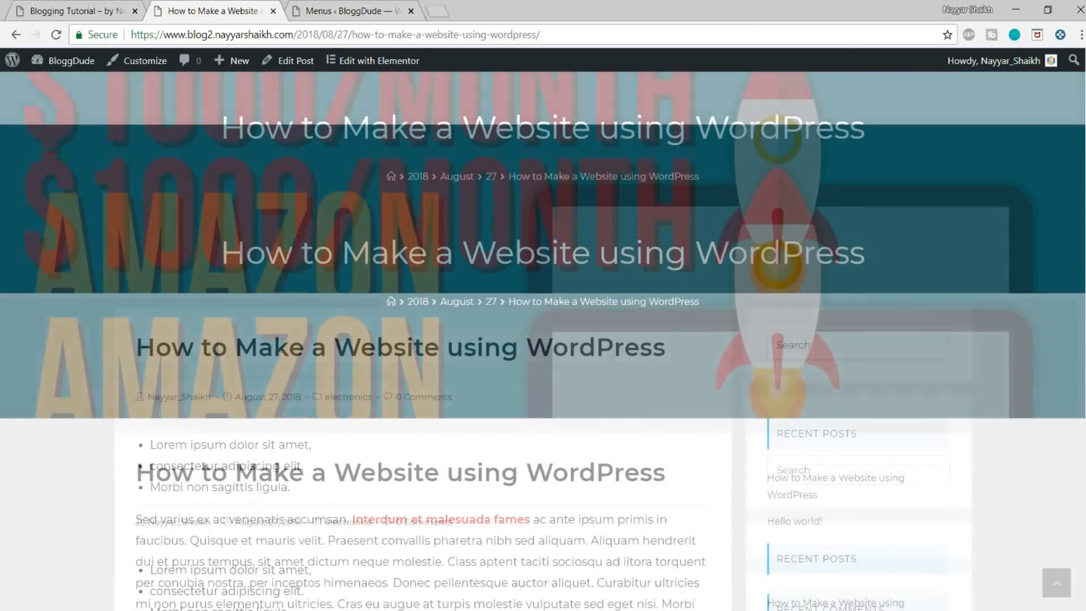
scroll(543, 339, down, 10)
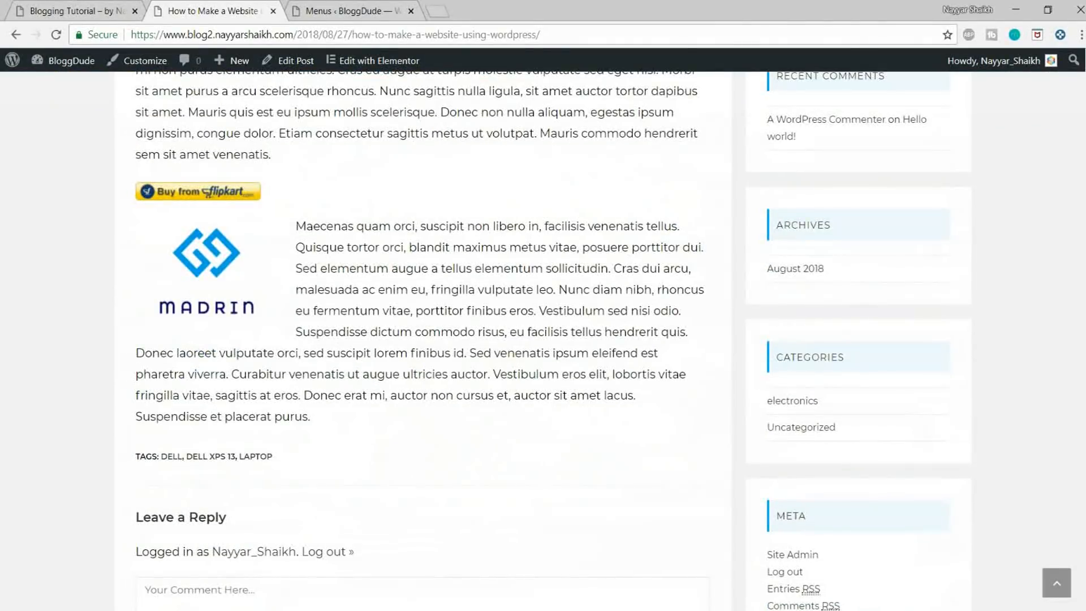
scroll(543, 339, down, 6)
scroll(543, 339, up, 20)
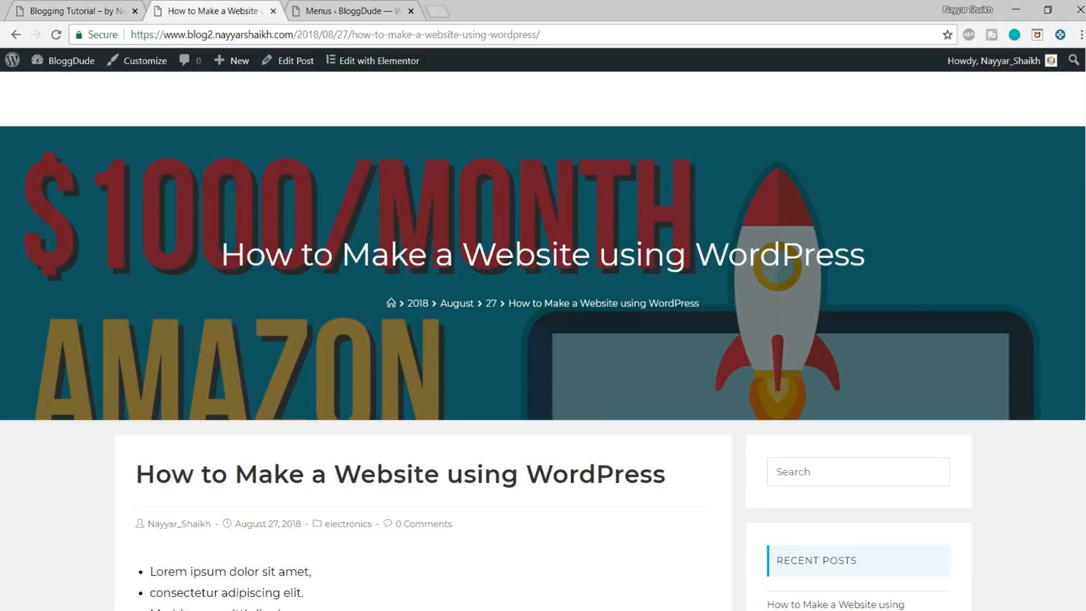
scroll(543, 339, down, 5)
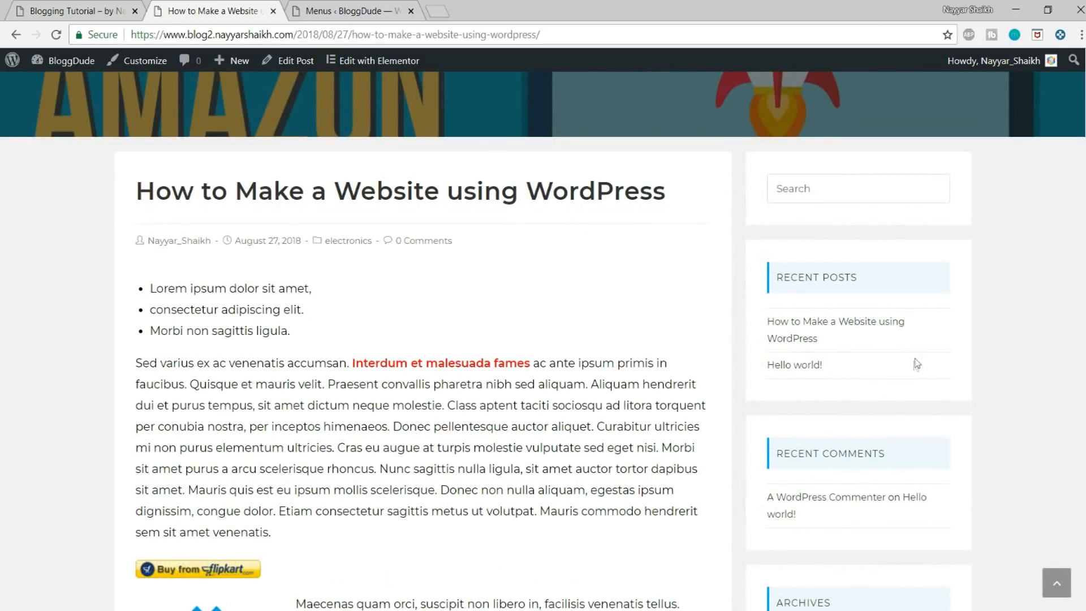
Step: Switch to the demo blog, open its 2018 WordPress & Brizy post, and examine the header and sidebar widgets for comparison
click(105, 9)
scroll(416, 286, down, 8)
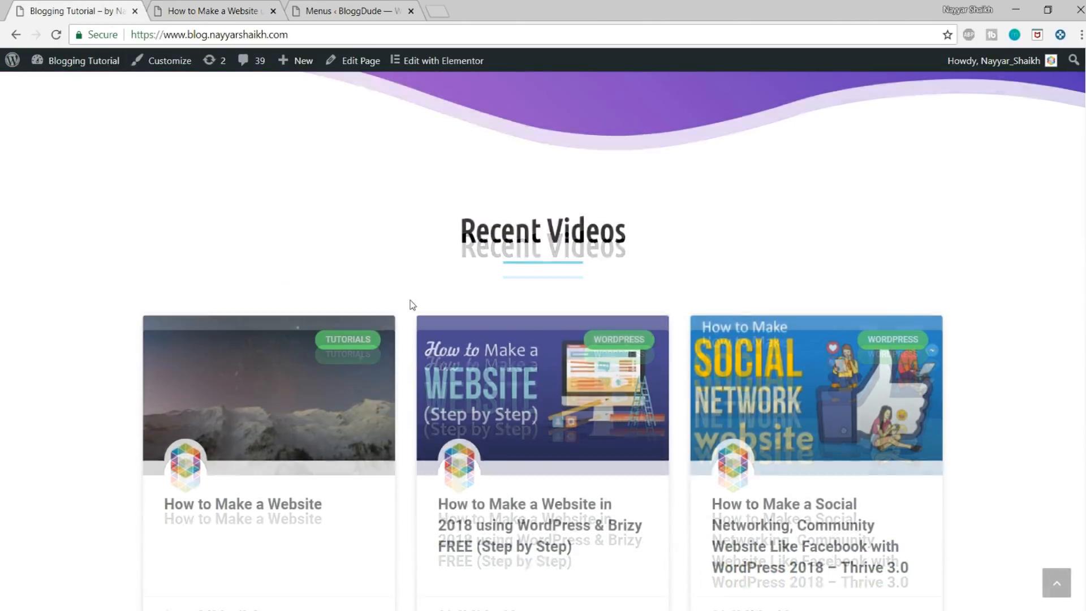
click(483, 400)
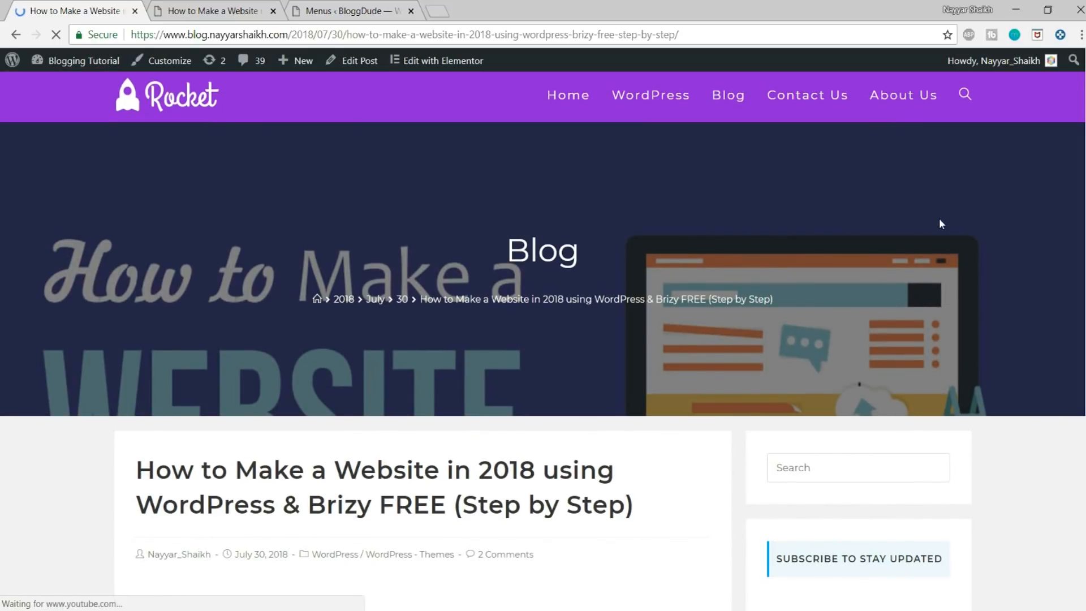
scroll(939, 220, down, 4)
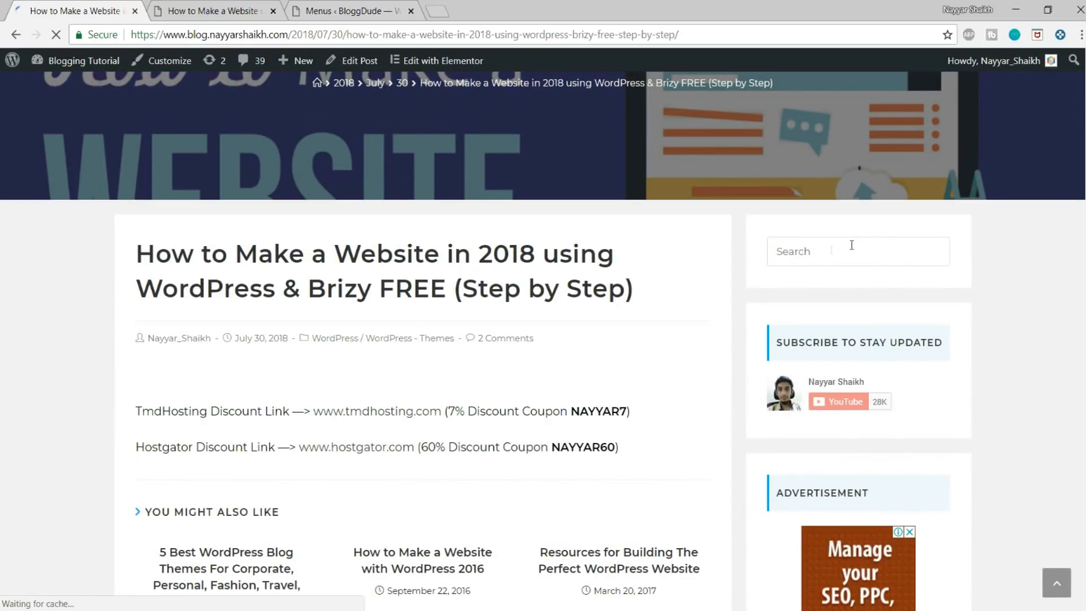
scroll(999, 272, down, 4)
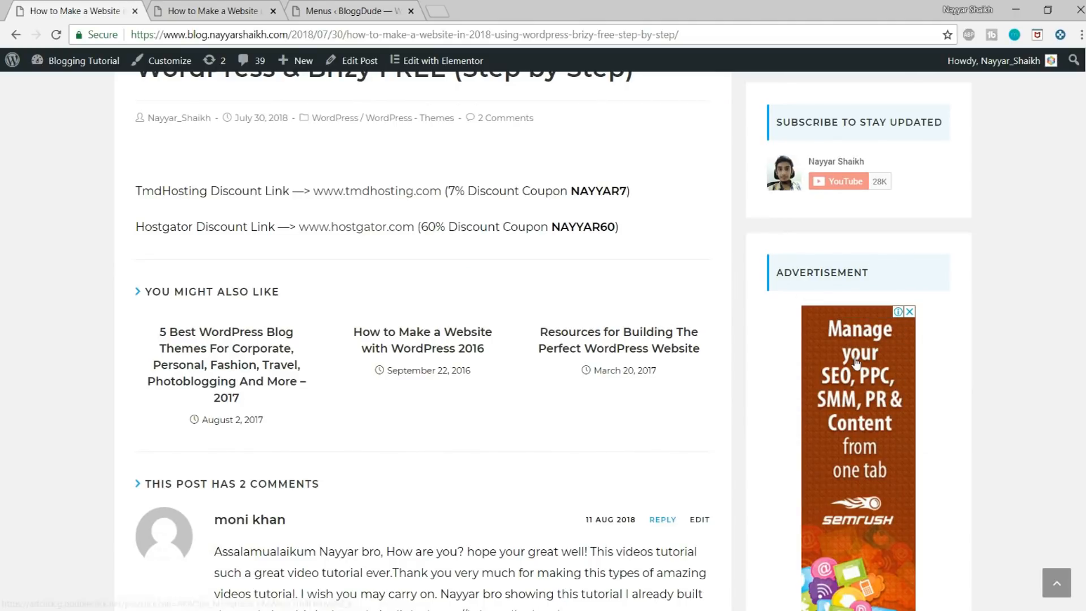
scroll(925, 416, down, 19)
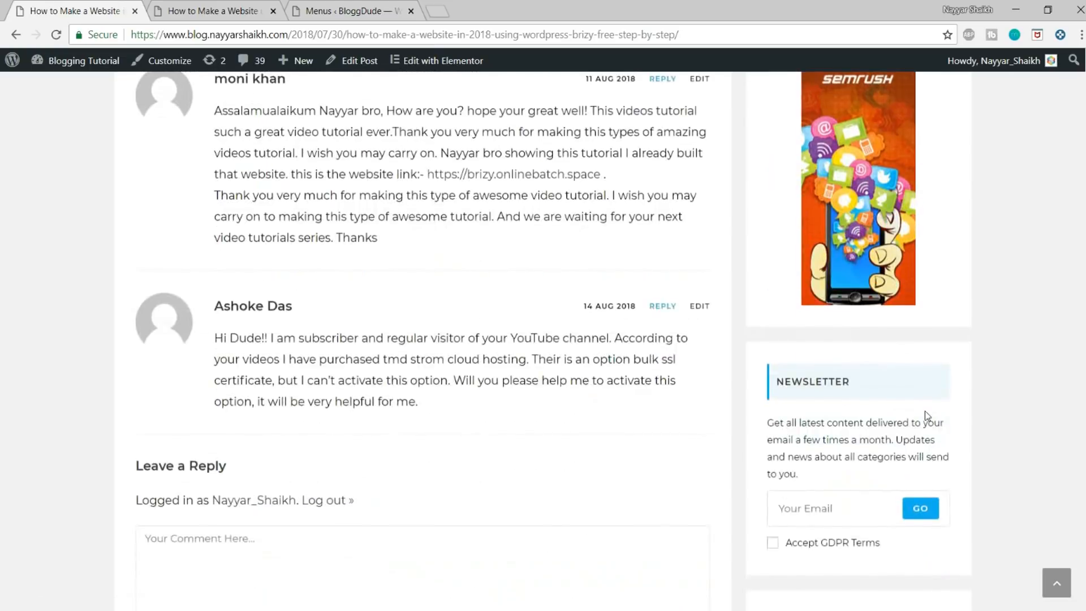
scroll(927, 474, up, 20)
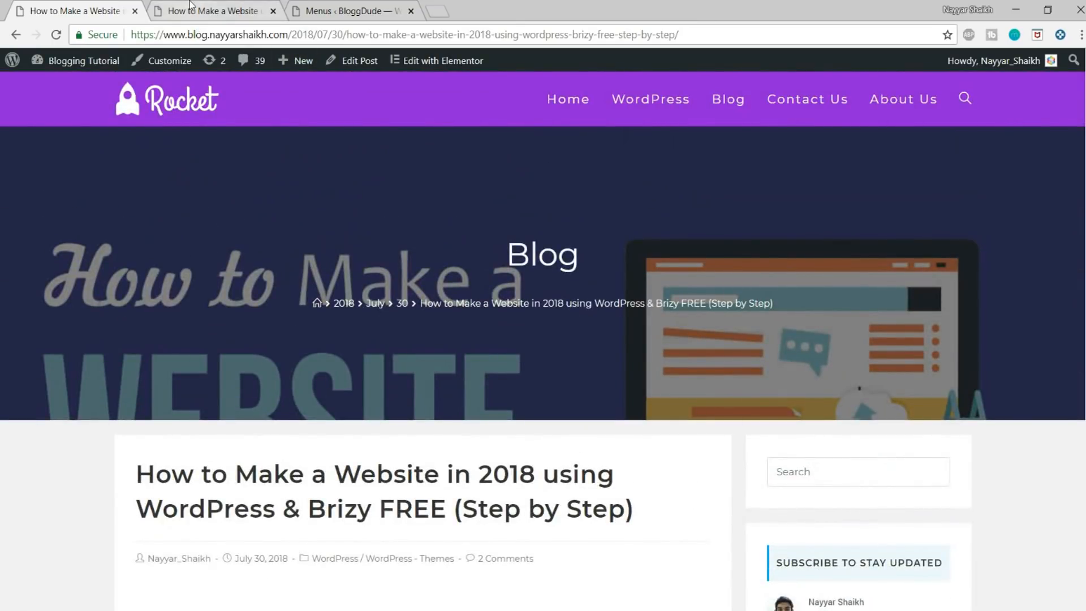
Step: Glance at the BloggDude post again, return to its WordPress dashboard, and open the widget settings
click(190, 7)
scroll(404, 223, up, 5)
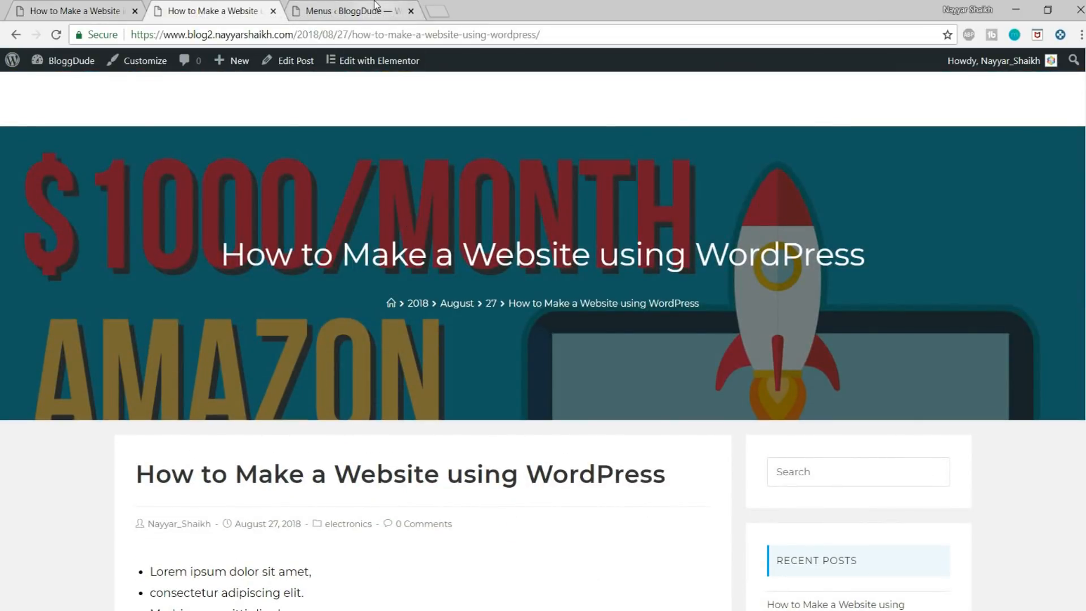
click(376, 6)
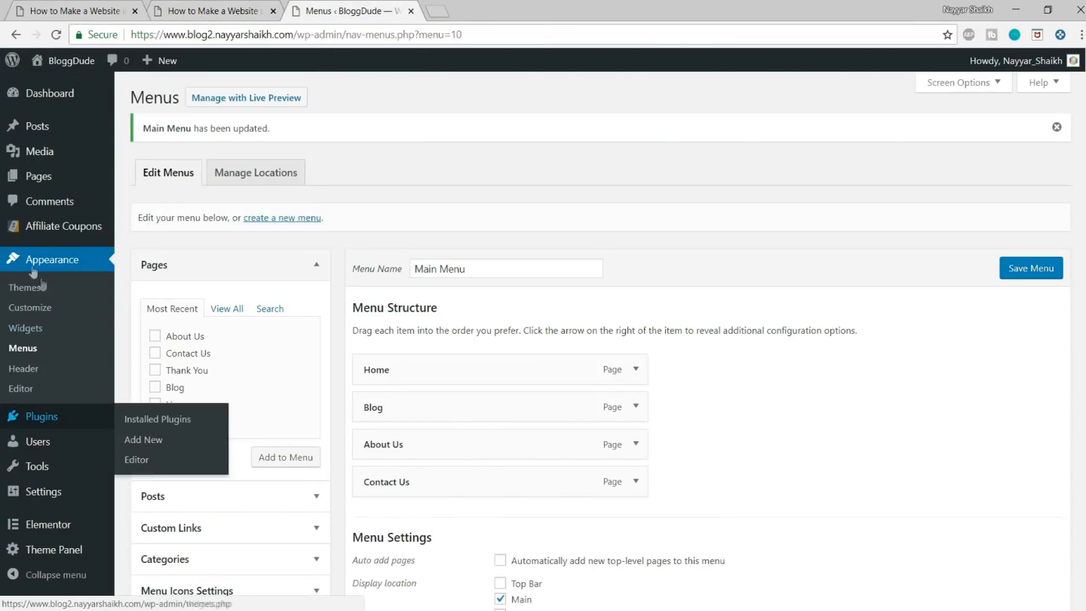
click(25, 328)
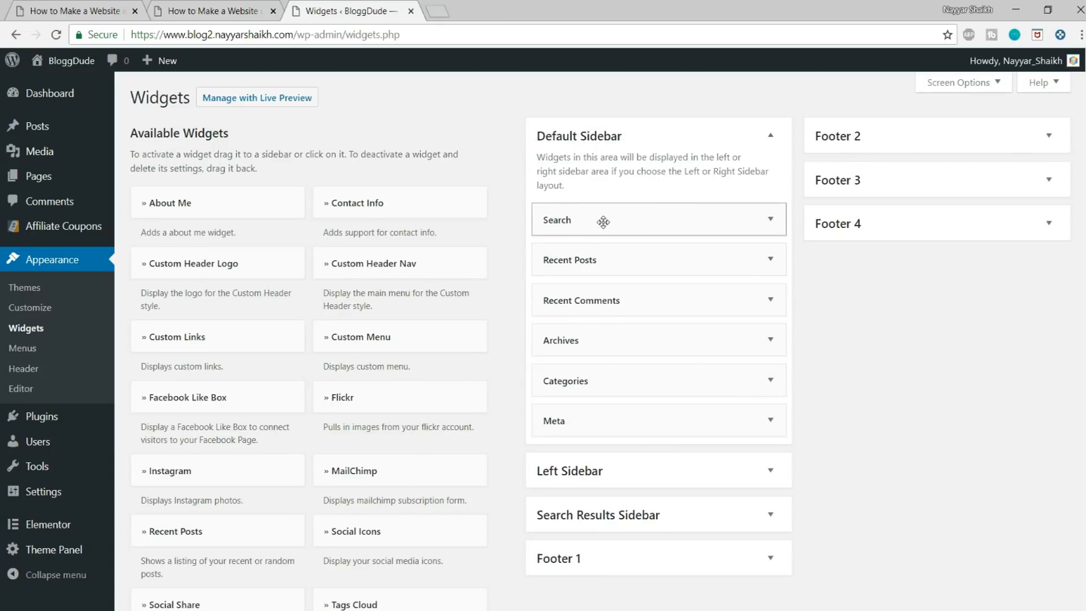
Step: Delete the Recent Posts, Recent Comments, Archives and Meta widgets from the Default Sidebar
click(767, 263)
click(552, 395)
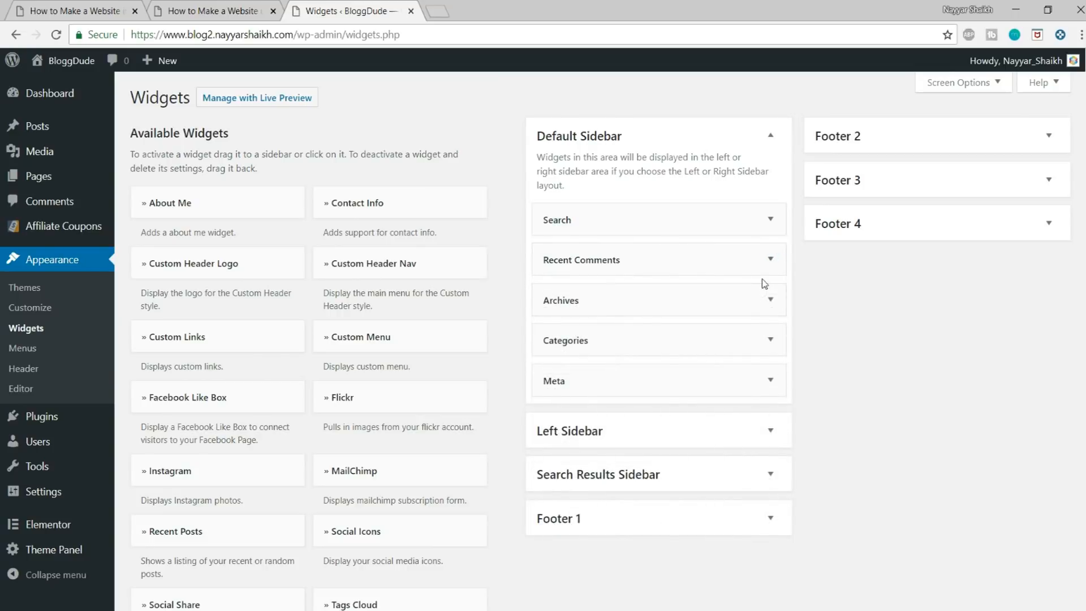
click(770, 259)
click(553, 371)
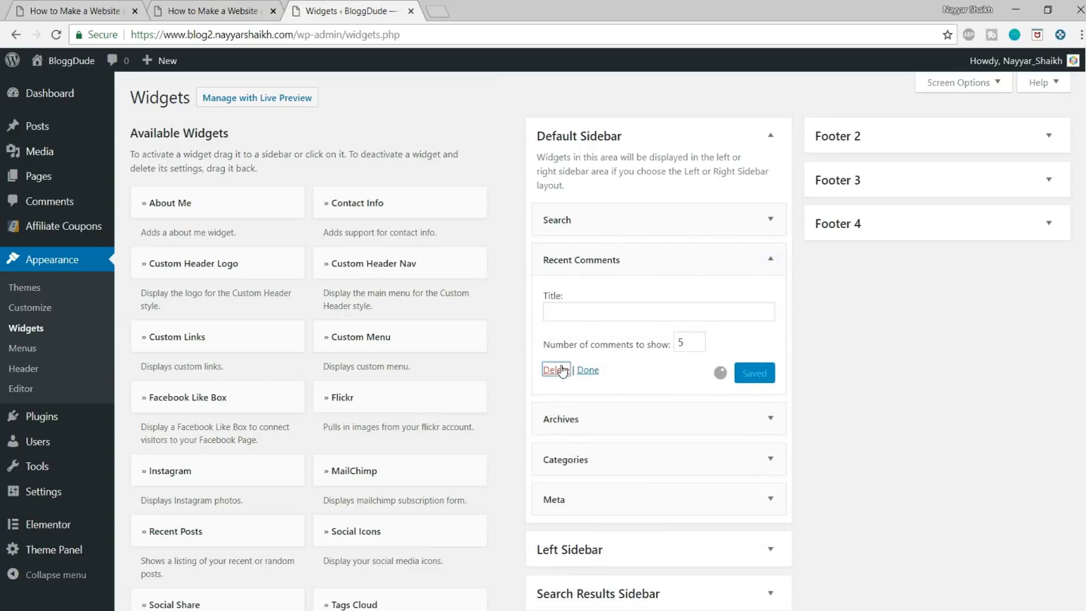
click(777, 261)
click(553, 377)
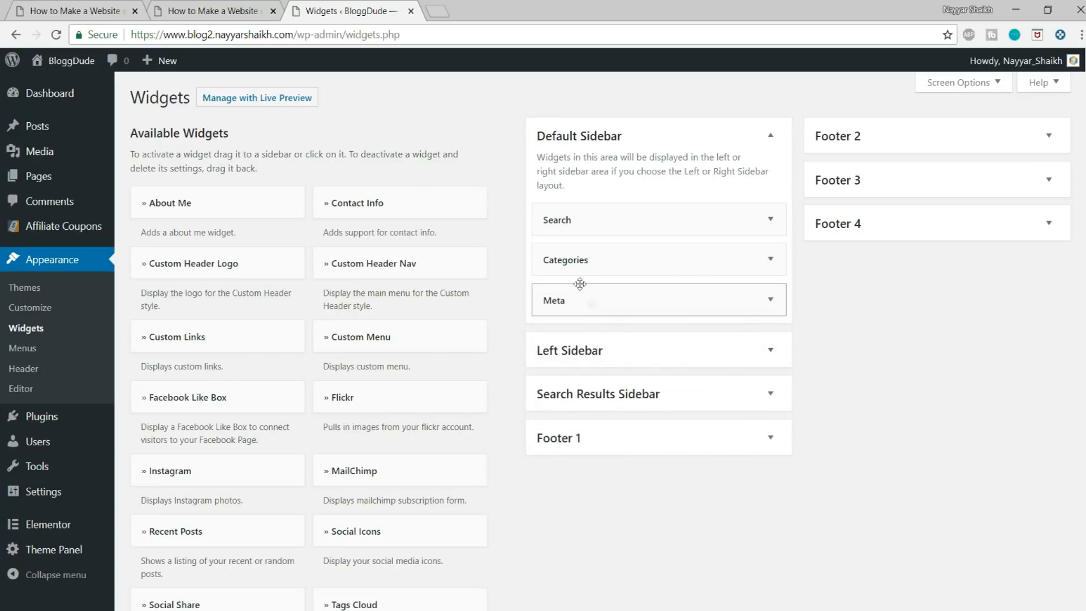
click(771, 300)
click(564, 379)
Step: Compare the sidebar of the BloggDude post with the Recent Posts widget on the demo blog, and return to the widget settings
click(202, 11)
scroll(934, 339, down, 4)
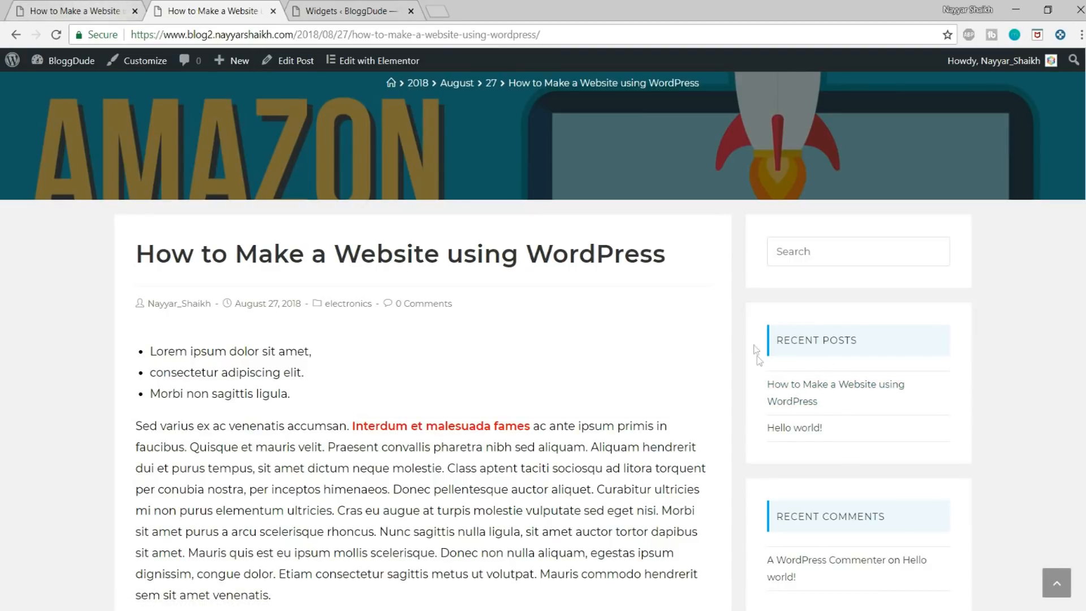
click(79, 10)
scroll(936, 397, down, 6)
scroll(936, 397, down, 10)
scroll(818, 448, down, 3)
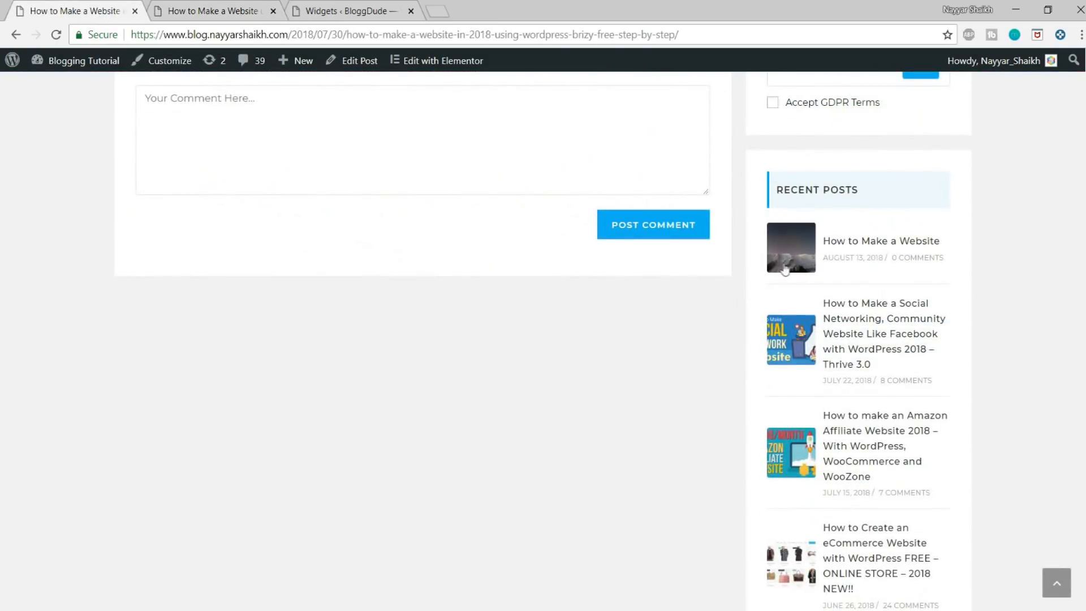
click(249, 11)
click(324, 5)
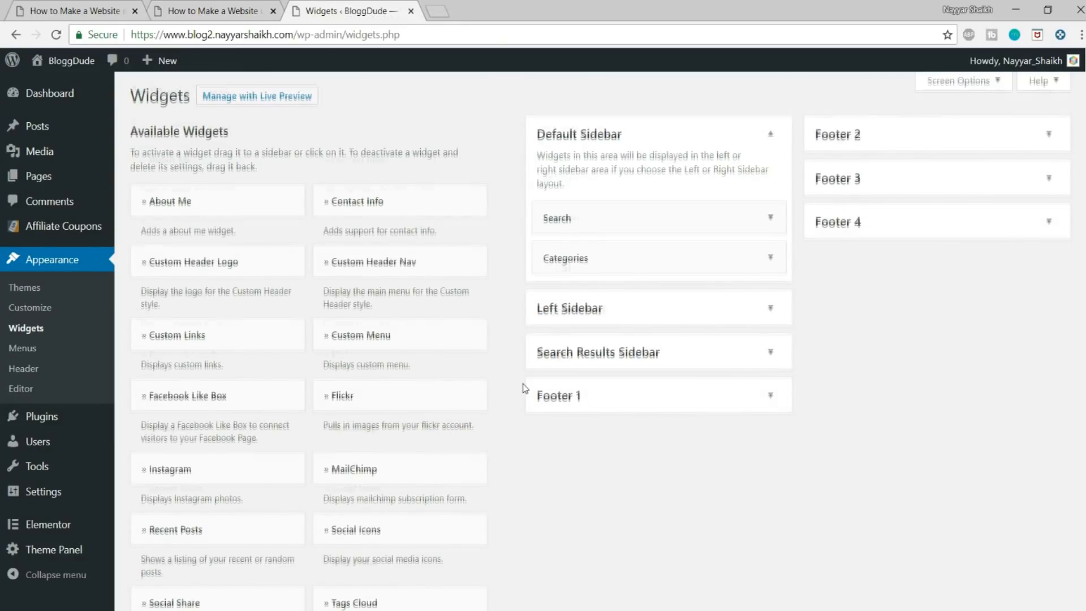
Step: Add the theme's » Recent Posts widget to the Default Sidebar, save it with 5 posts, and place it between Search and Categories
scroll(521, 386, down, 4)
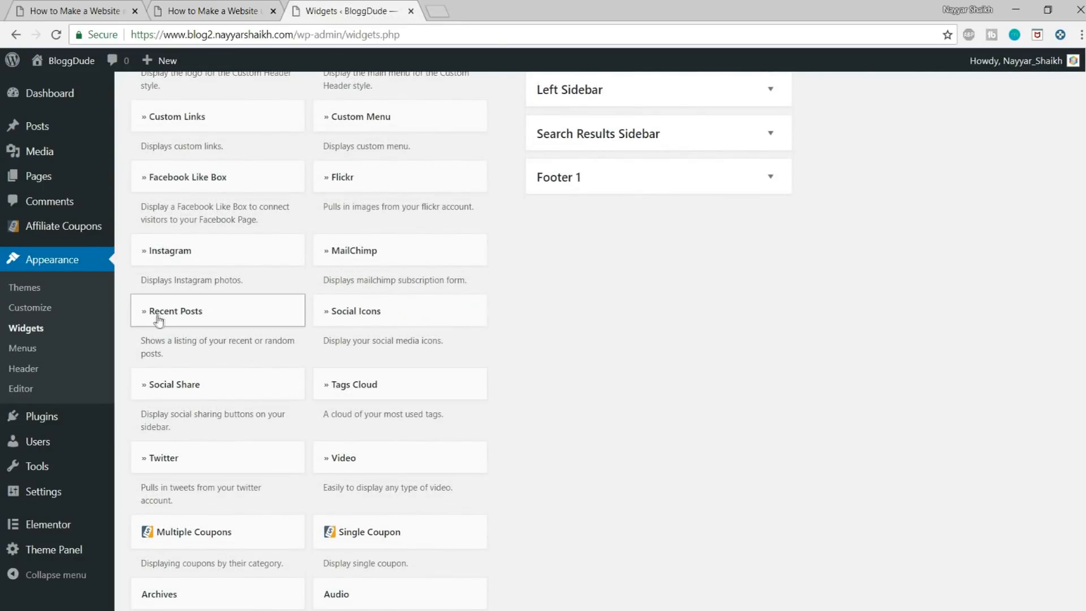
click(142, 321)
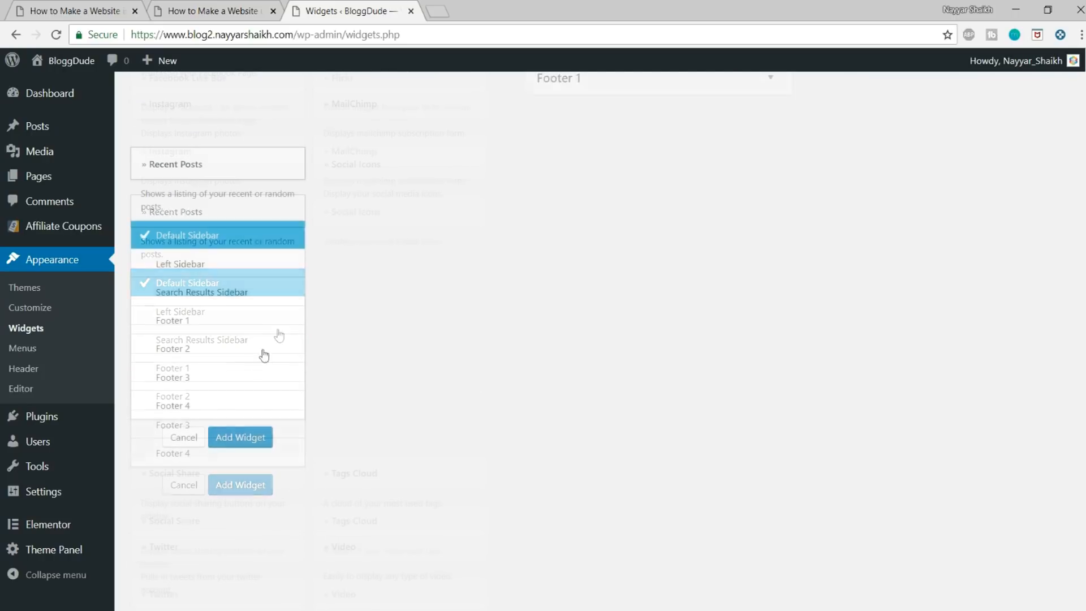
click(249, 439)
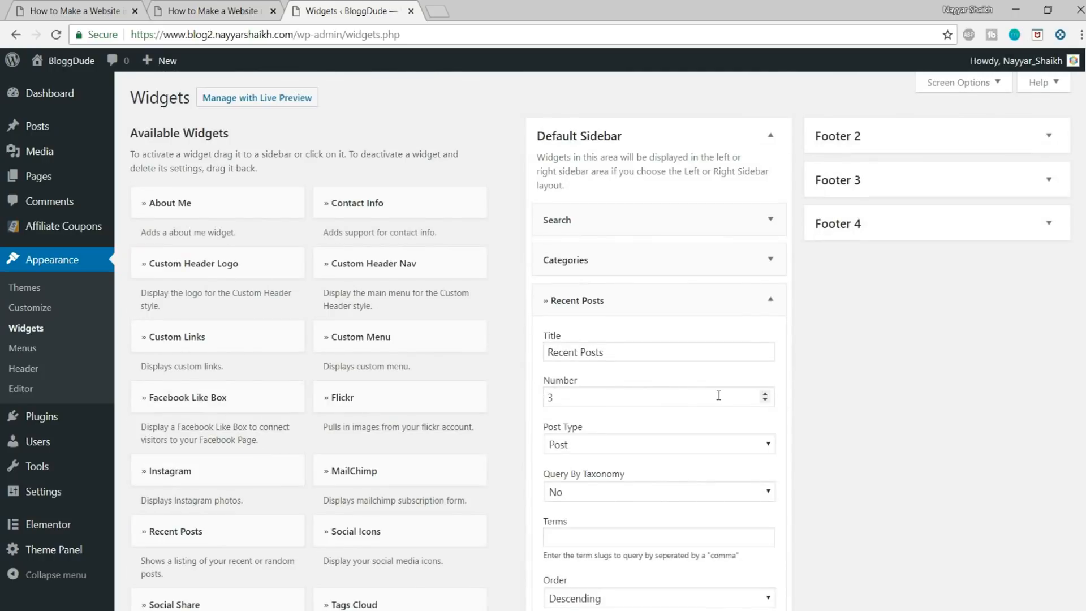
scroll(606, 322, down, 1)
drag(580, 321, 534, 325)
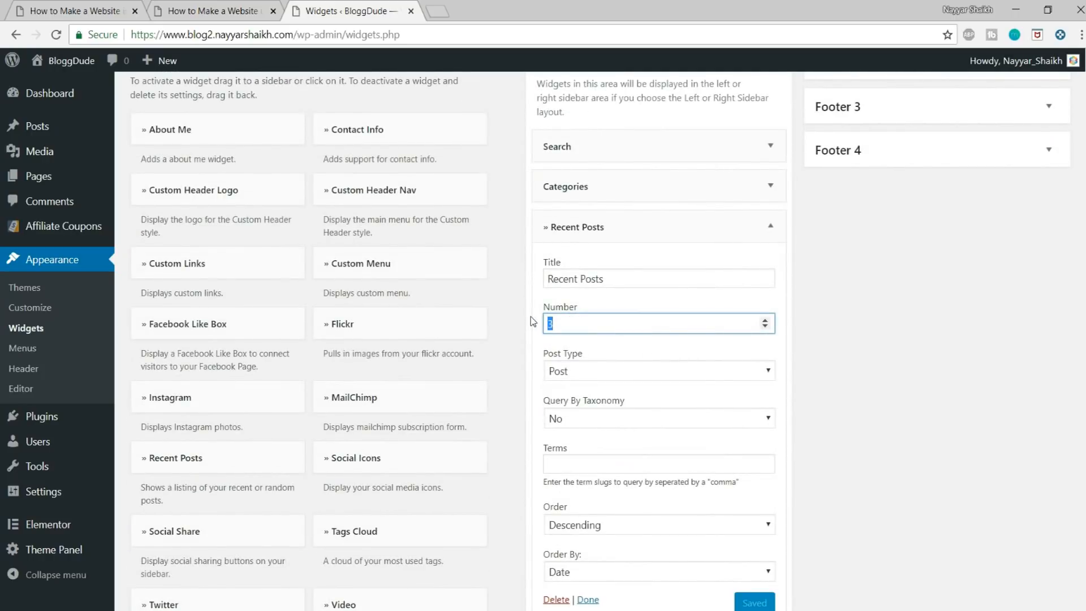
scroll(563, 318, down, 1)
click(745, 531)
click(770, 151)
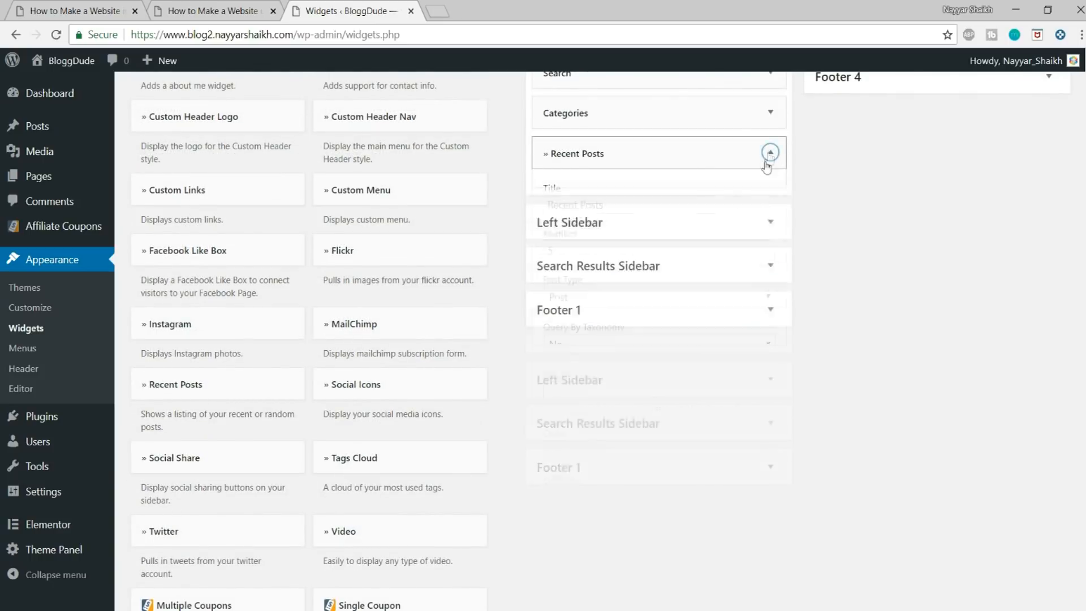
scroll(735, 226, up, 3)
drag(631, 294, 624, 255)
Step: Check the demo blog's sidebar for its newsletter form and add the MailChimp widget to BloggDude's Default Sidebar
click(85, 15)
scroll(1073, 346, down, 3)
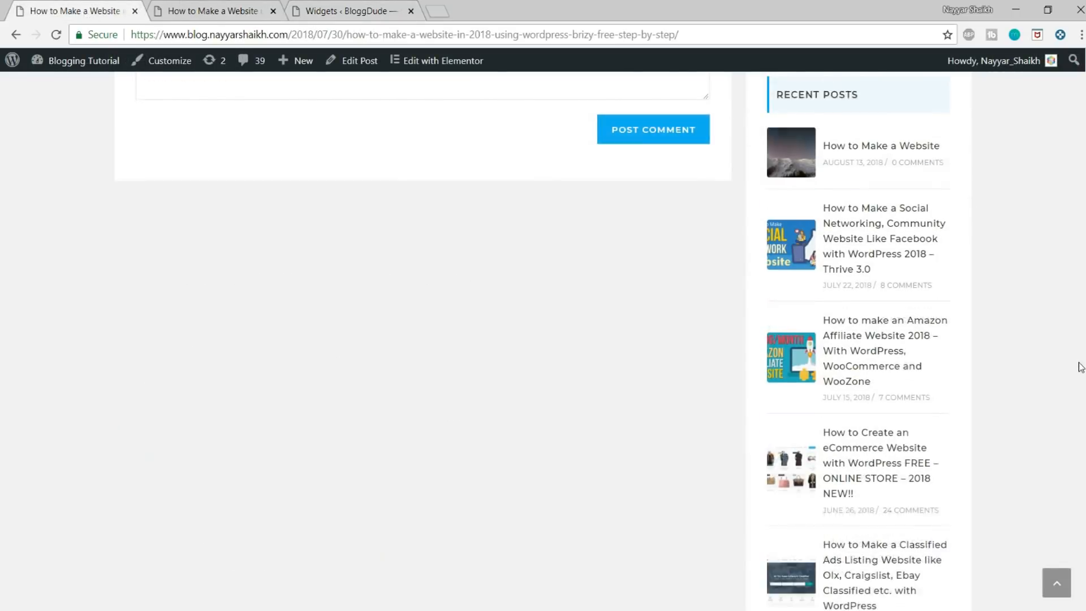
scroll(864, 285, up, 5)
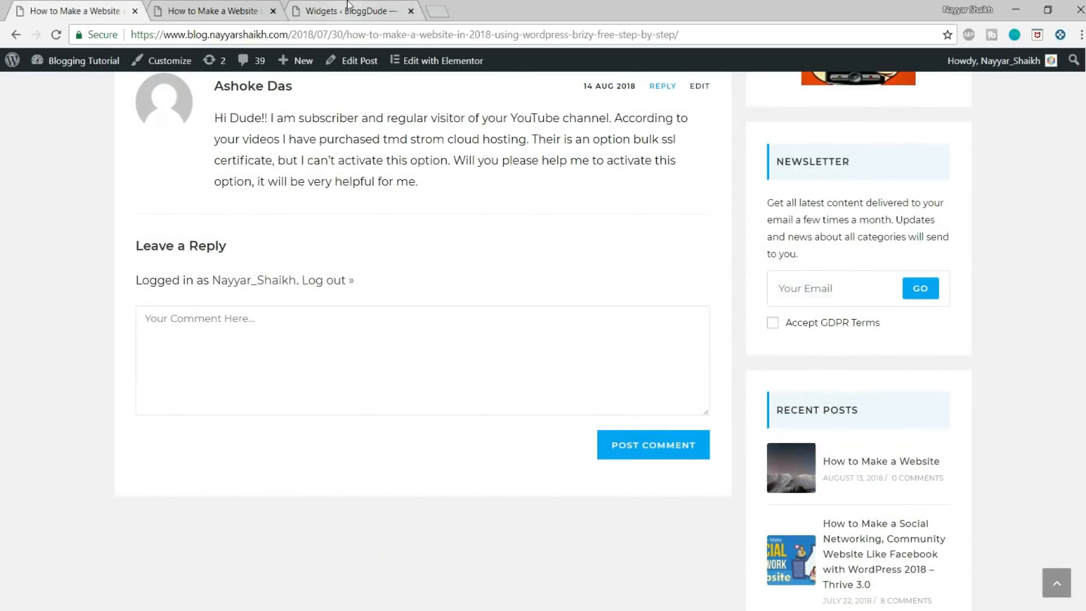
click(347, 7)
scroll(275, 348, down, 3)
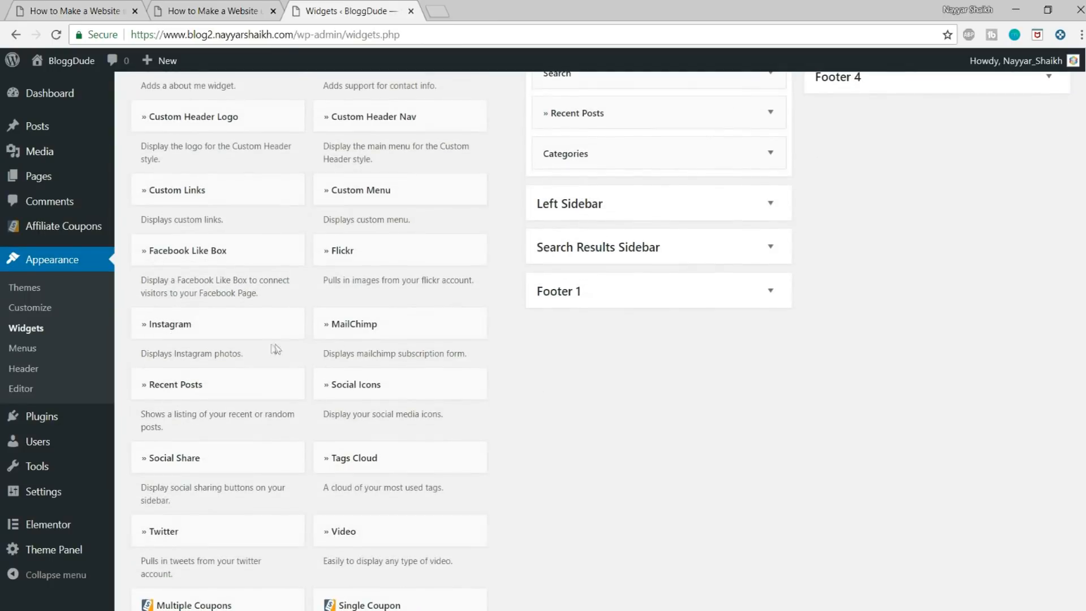
click(368, 322)
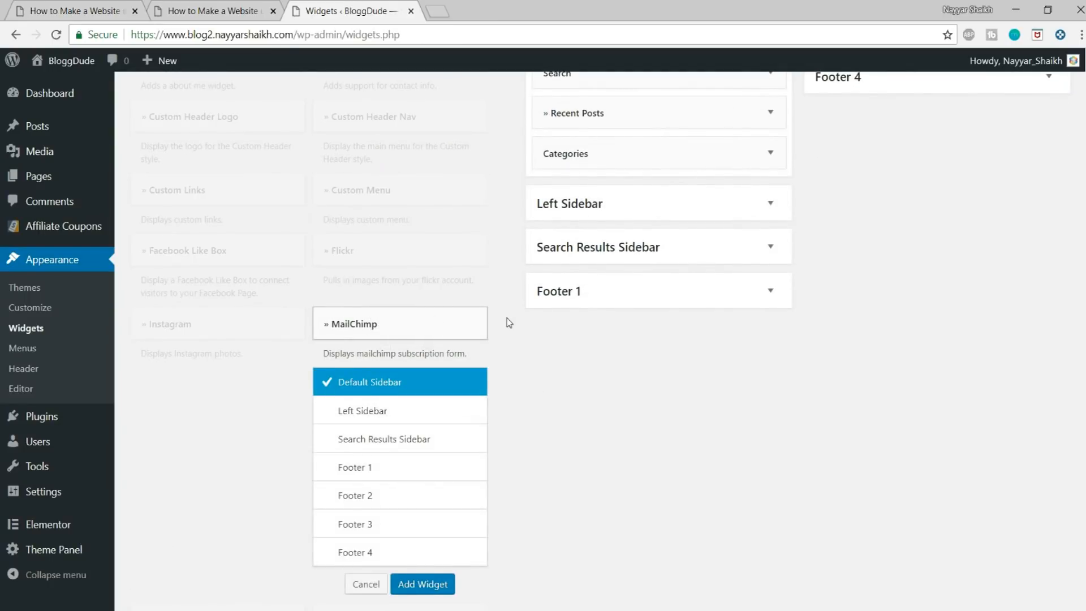
scroll(509, 323, down, 1)
click(423, 510)
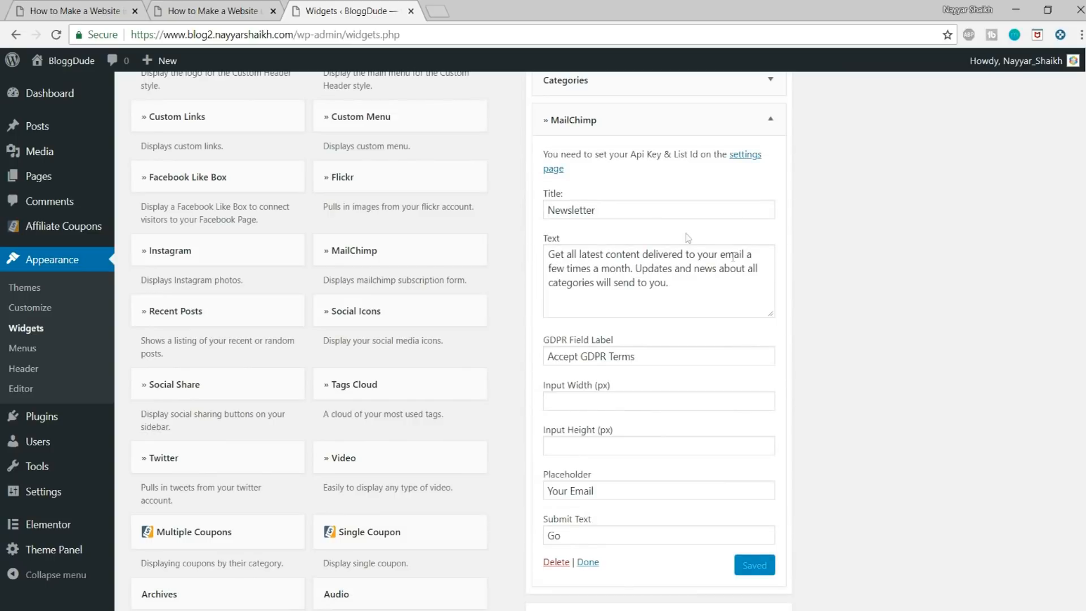
Step: Replace the MailChimp widget's text with ".", clear its GDPR field label, save it, and move it above Categories
scroll(722, 297, down, 1)
drag(666, 209, 546, 168)
key(BackSpace)
key(Tab)
key(BackSpace)
click(743, 500)
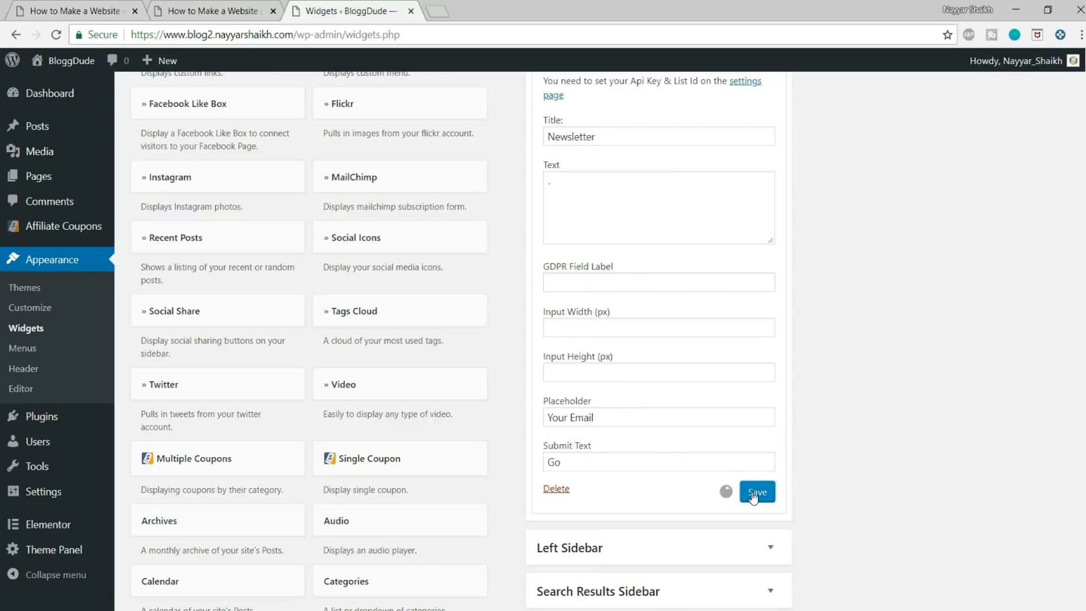
scroll(749, 495, up, 2)
click(770, 143)
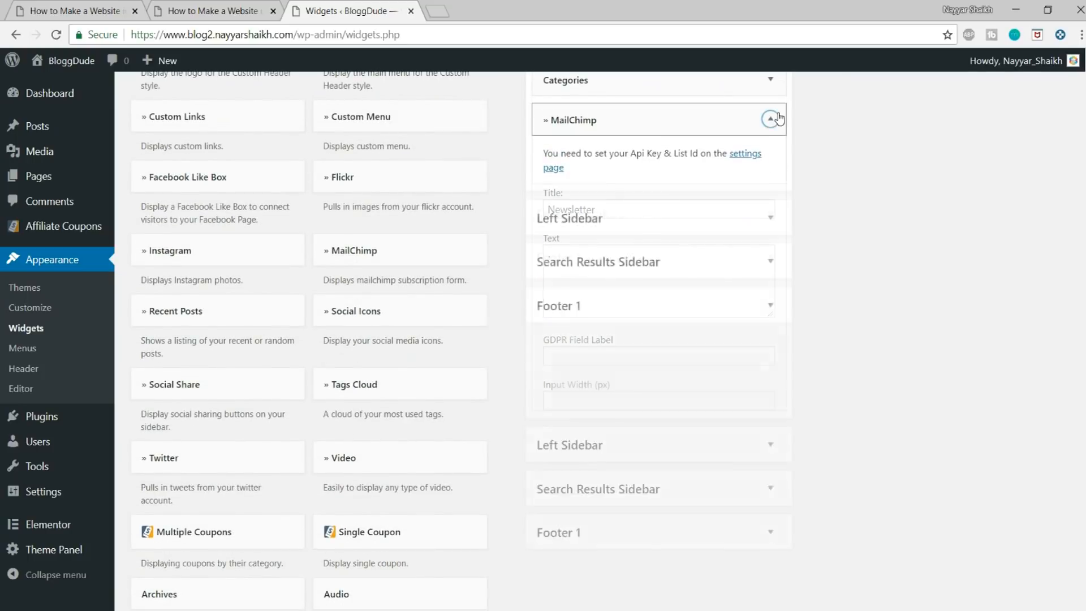
scroll(785, 228, up, 3)
drag(684, 262, 693, 218)
Step: Examine the newsletter, recent posts and advertisement widgets in the demo blog's post sidebar
click(107, 6)
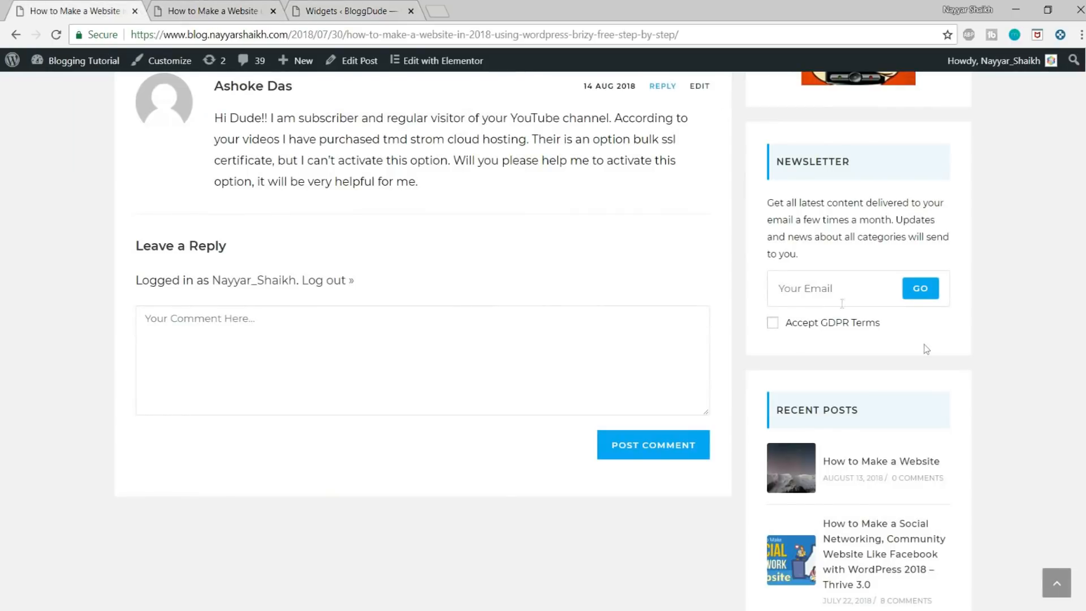
scroll(931, 351, down, 15)
scroll(934, 357, up, 15)
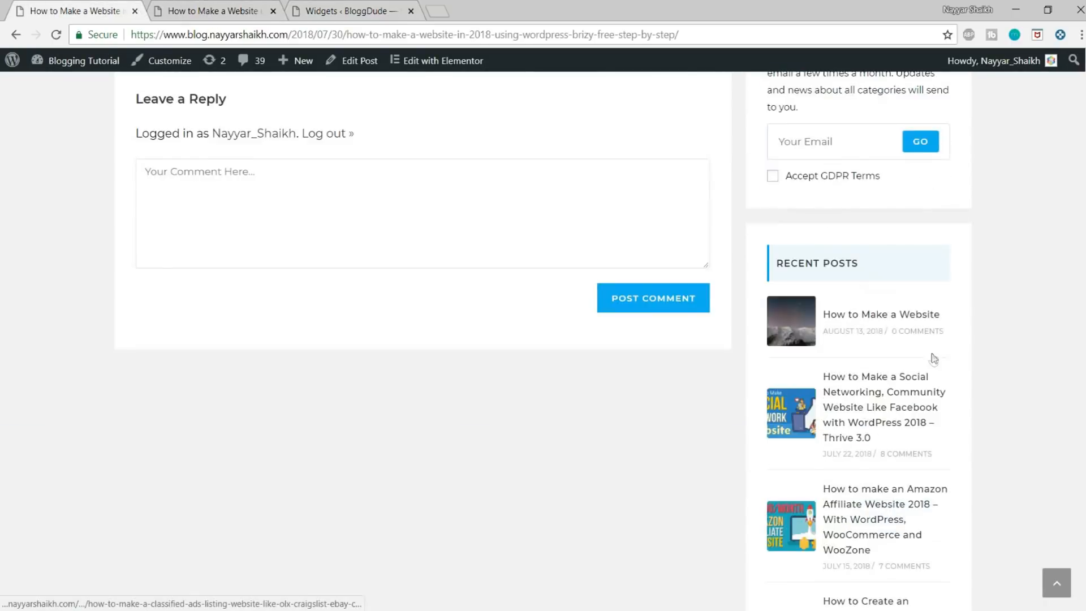
scroll(888, 323, up, 1)
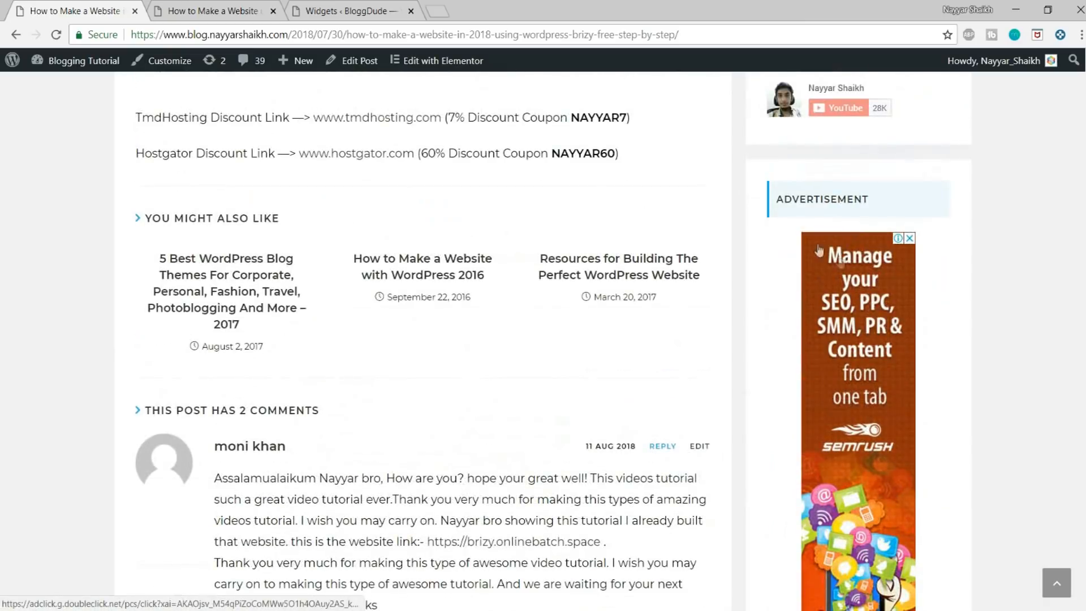
Step: Reload the BloggDude post How to Make a Website using WordPress and review its header and updated sidebar widgets
click(243, 10)
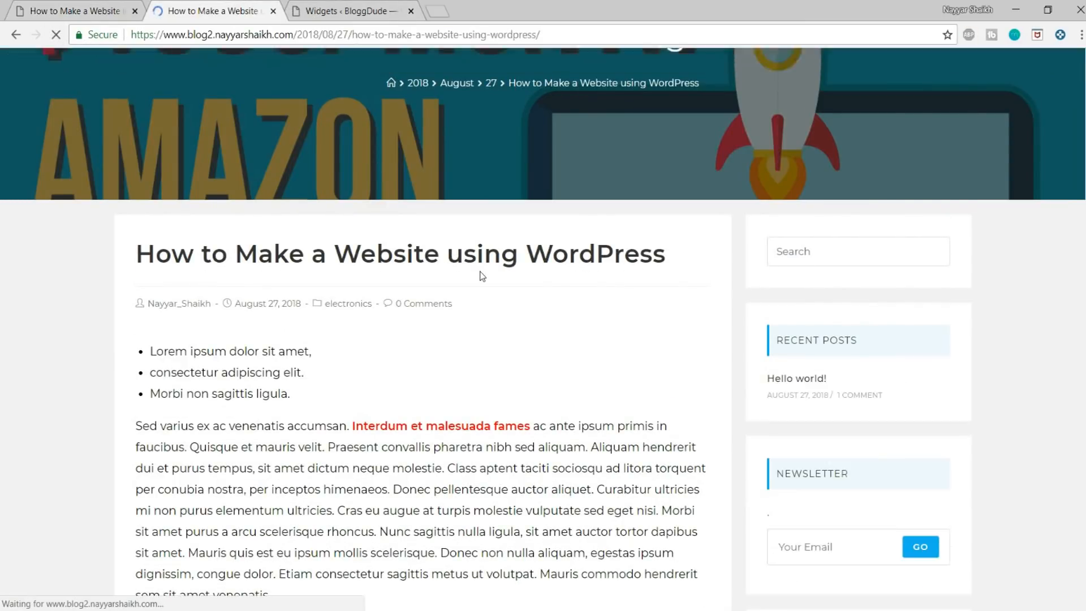
scroll(480, 276, up, 4)
scroll(534, 282, down, 5)
scroll(534, 282, down, 1)
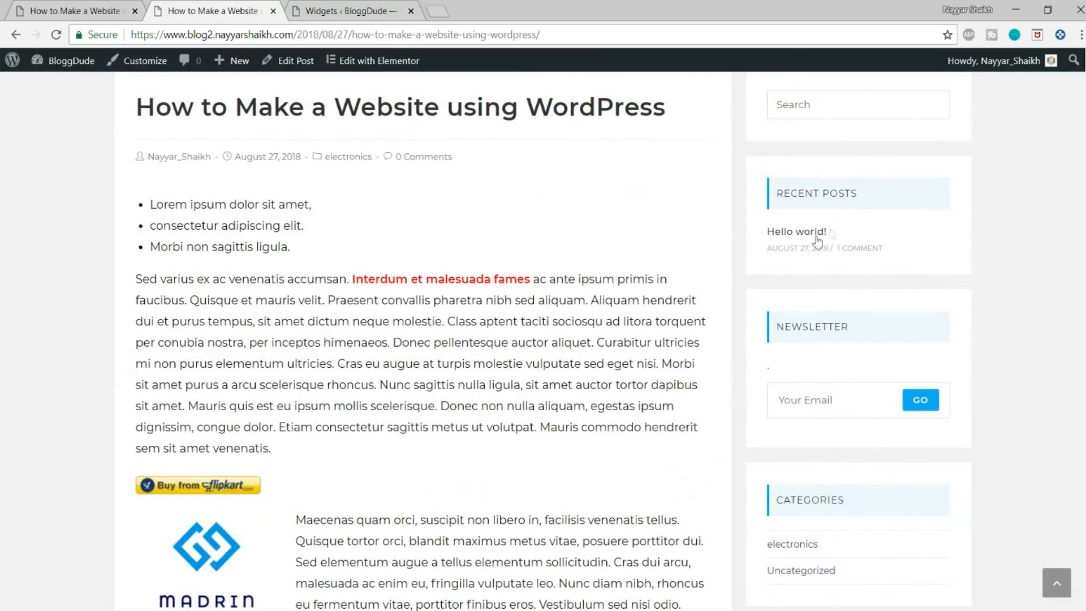
scroll(831, 244, down, 2)
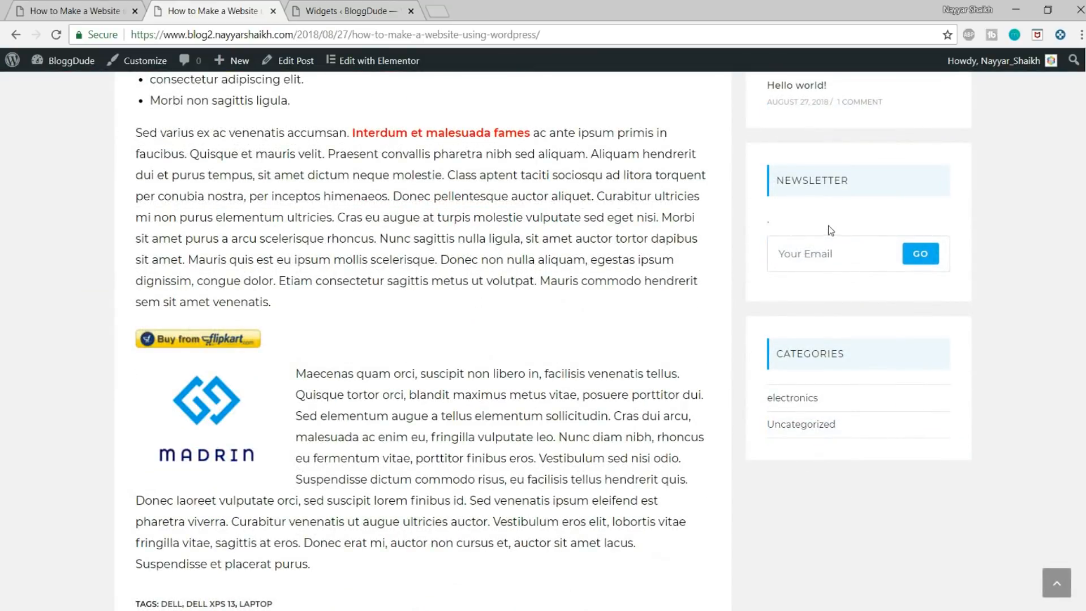
scroll(839, 317, down, 1)
scroll(850, 341, up, 10)
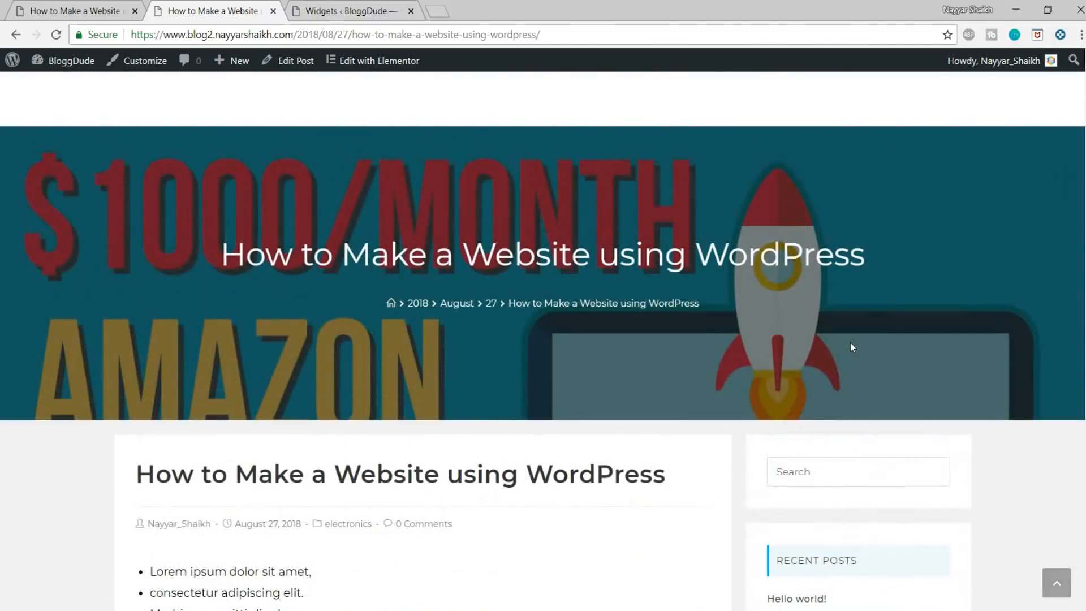
scroll(849, 347, down, 4)
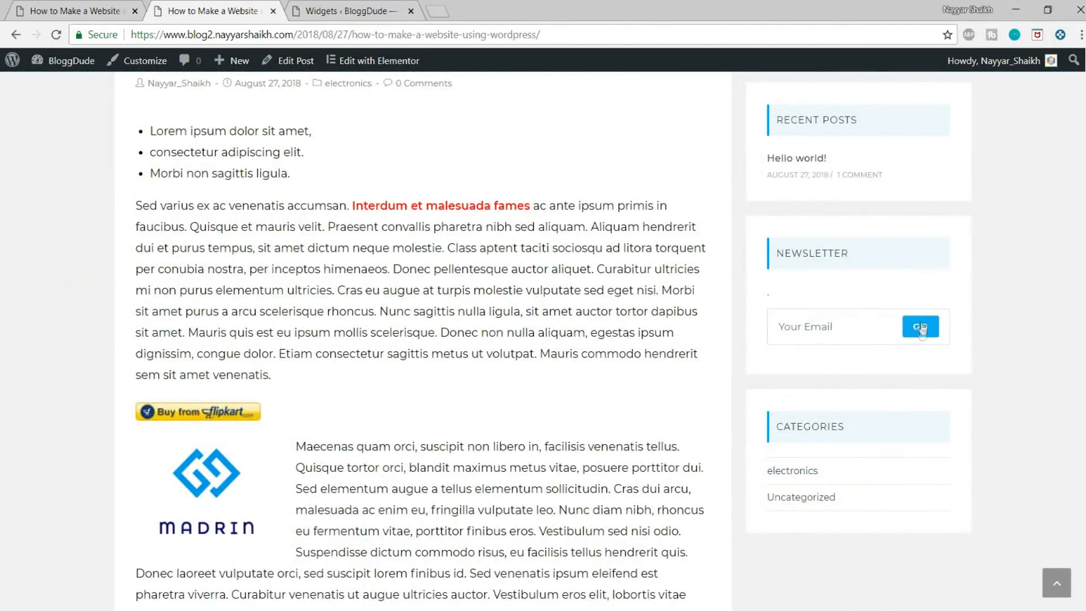
scroll(952, 296, up, 6)
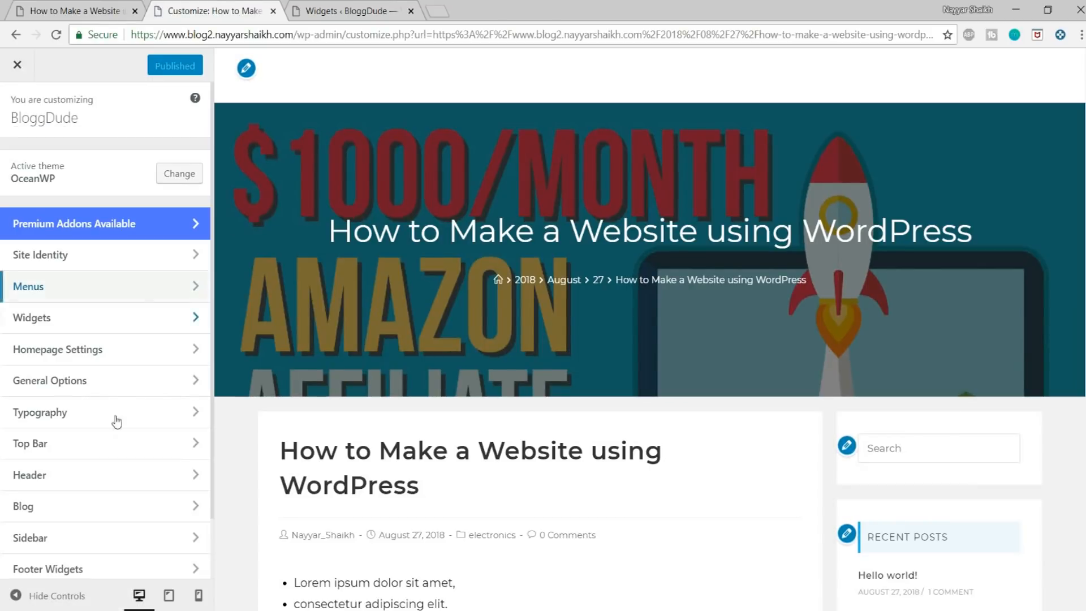
Step: Set the header's background color to purple #8224e3, publish the change and close the customizer
click(90, 480)
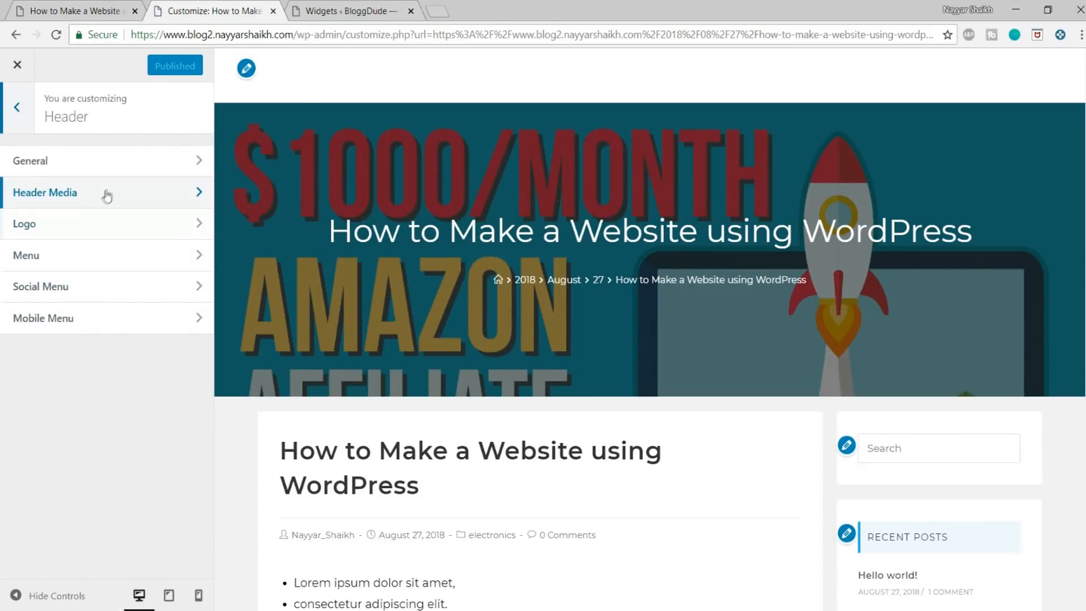
click(107, 162)
scroll(116, 255, down, 2)
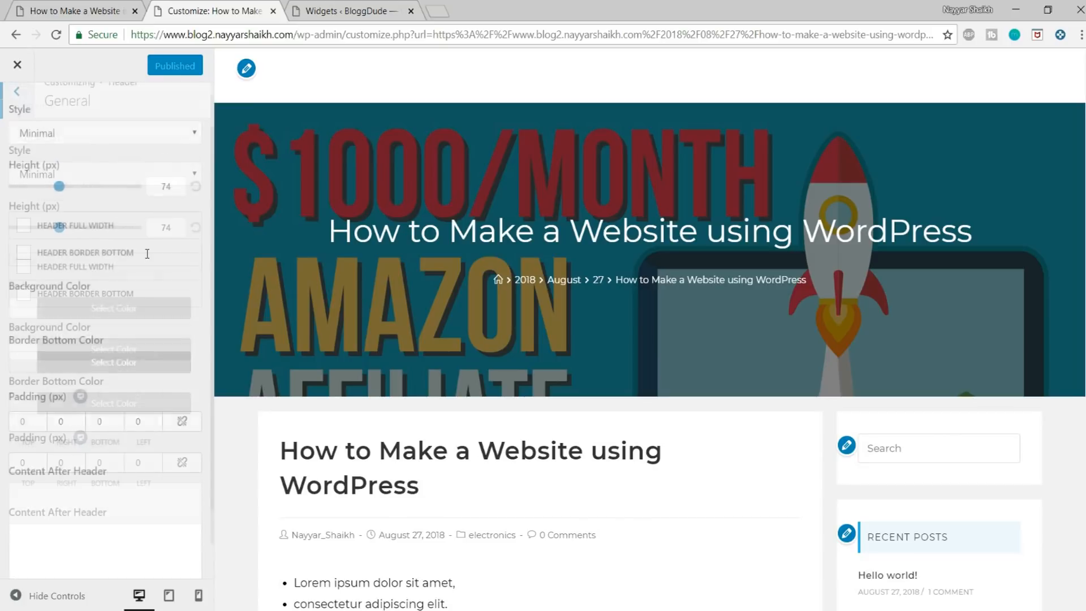
click(106, 270)
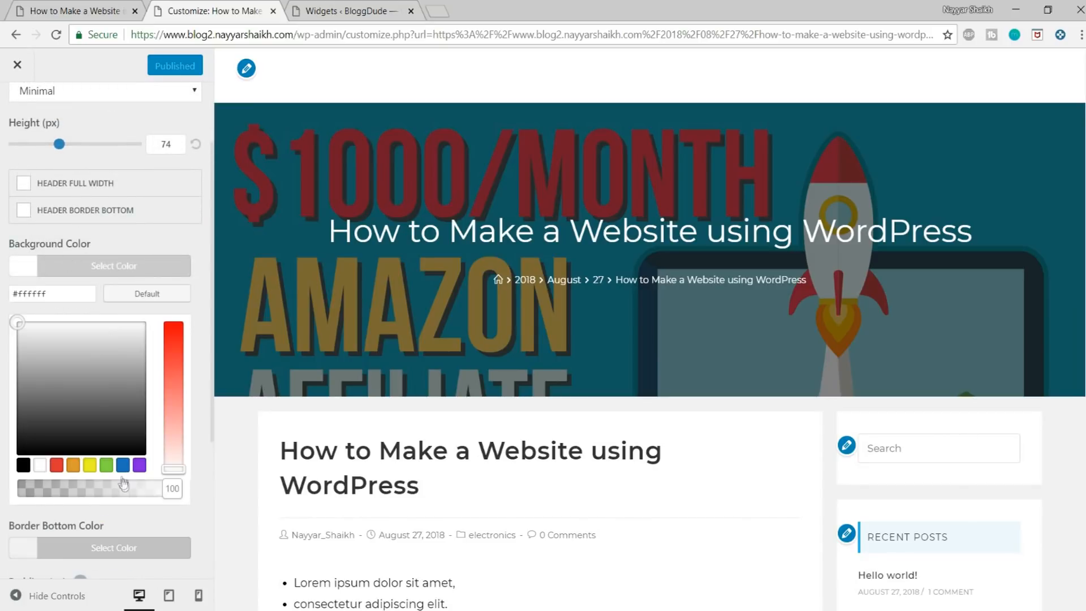
click(139, 465)
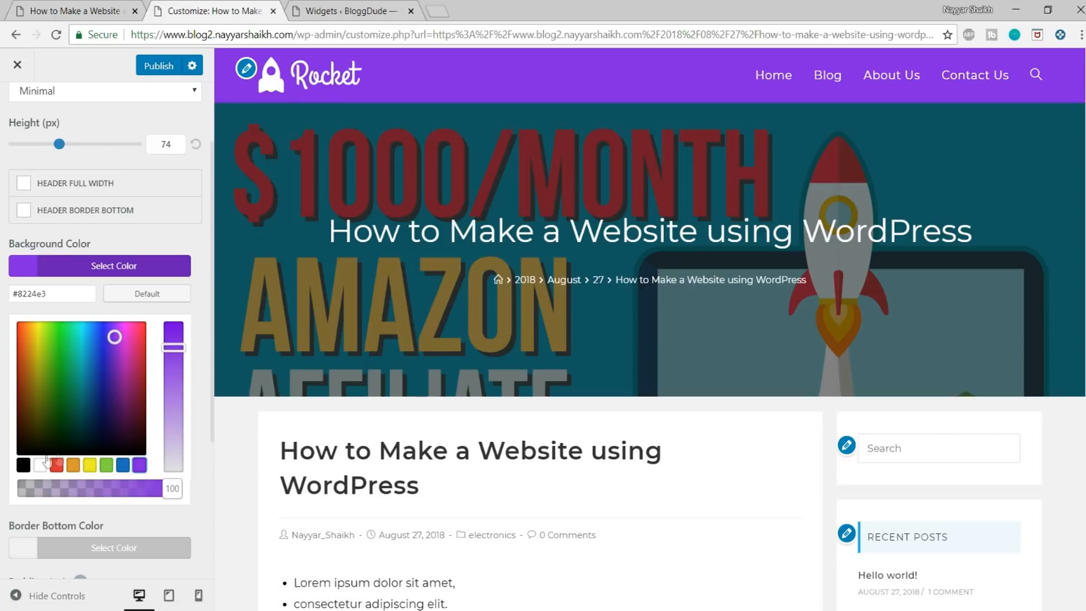
click(23, 464)
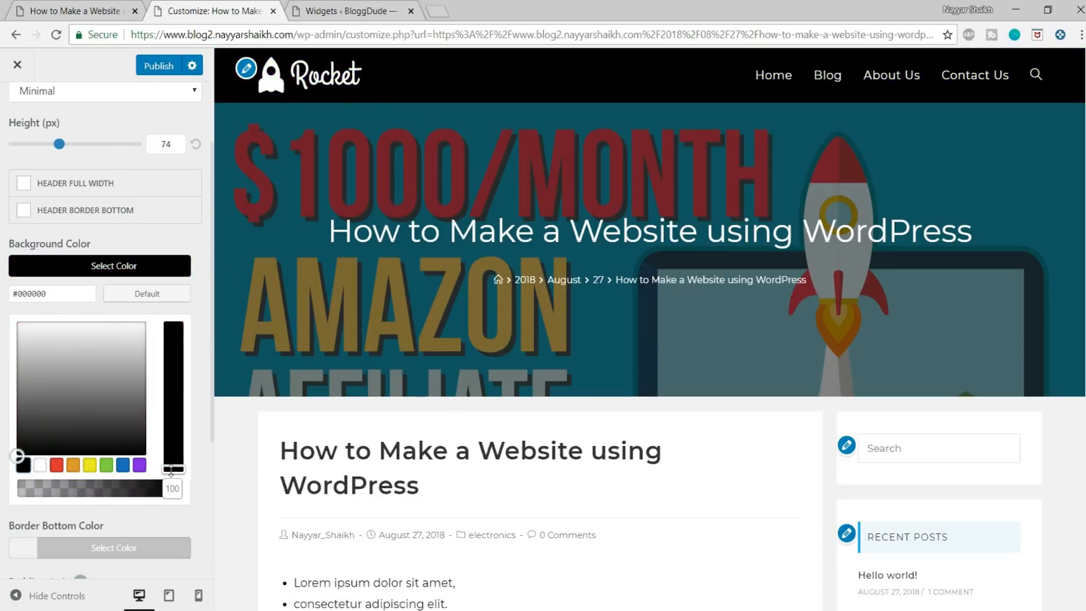
click(140, 466)
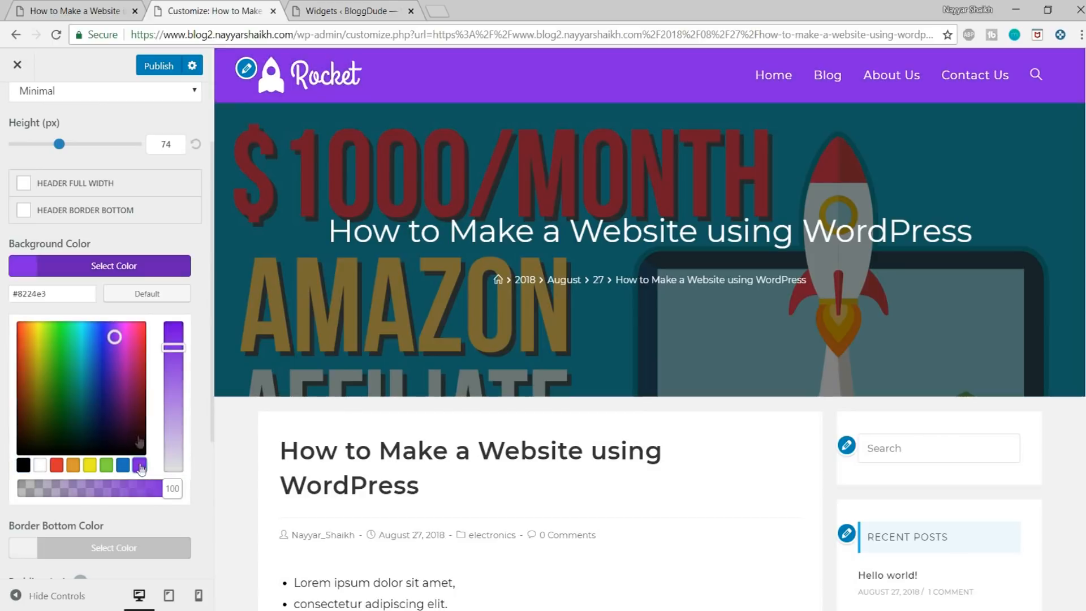
click(147, 72)
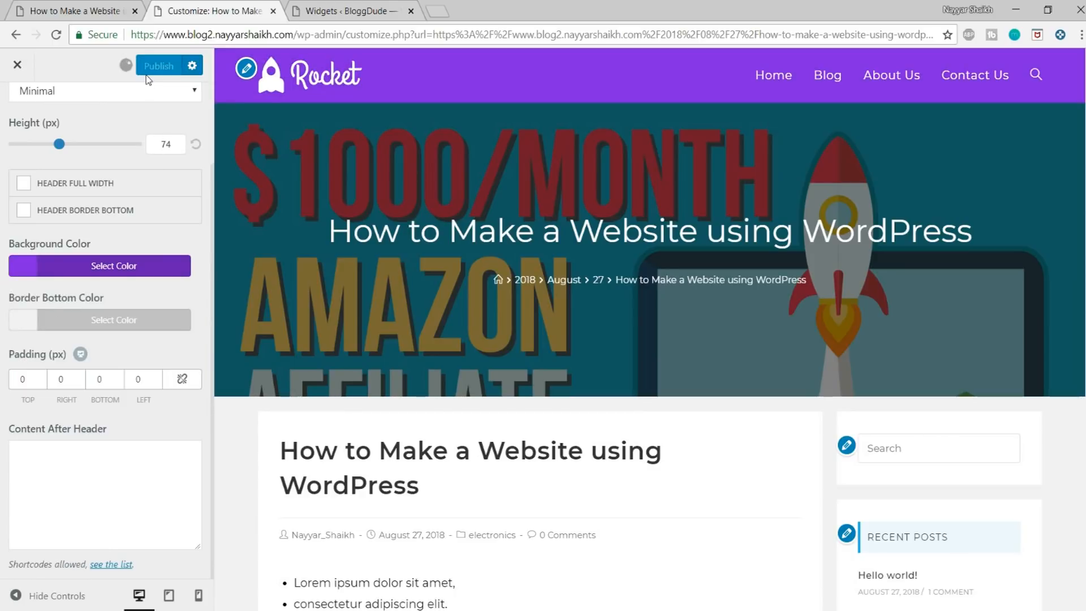
click(29, 61)
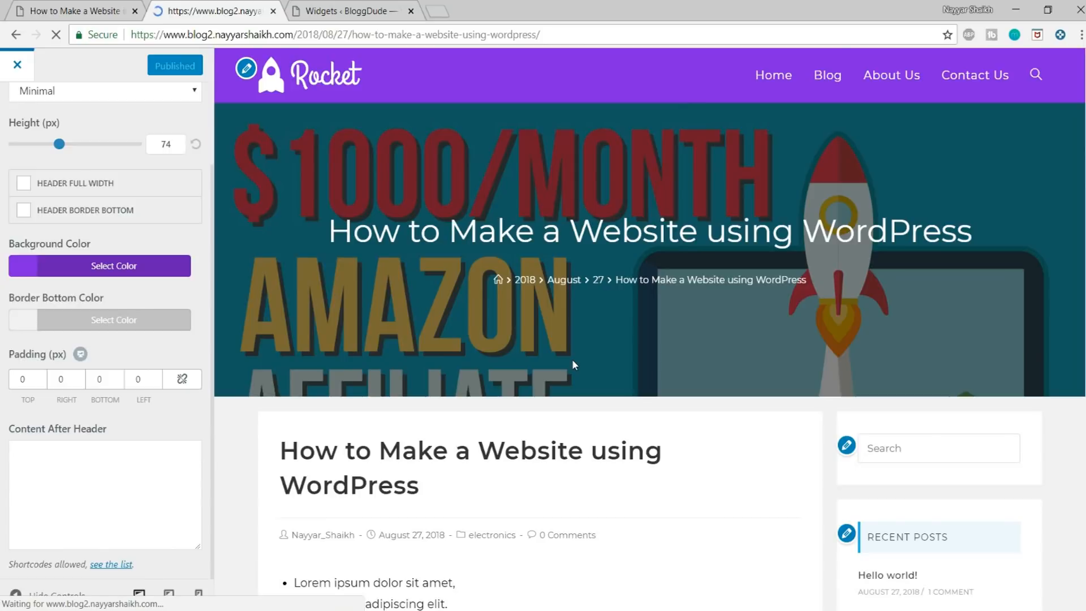
Step: Review the How to Make a Website using WordPress post's recolored header, content and sidebar widgets
scroll(572, 365, down, 5)
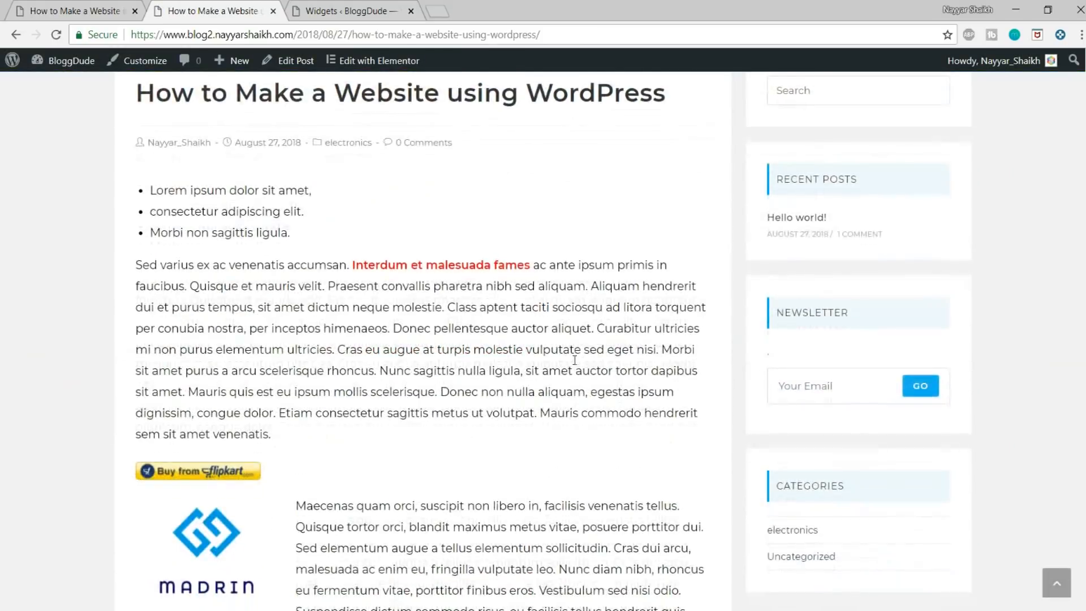
scroll(572, 365, up, 5)
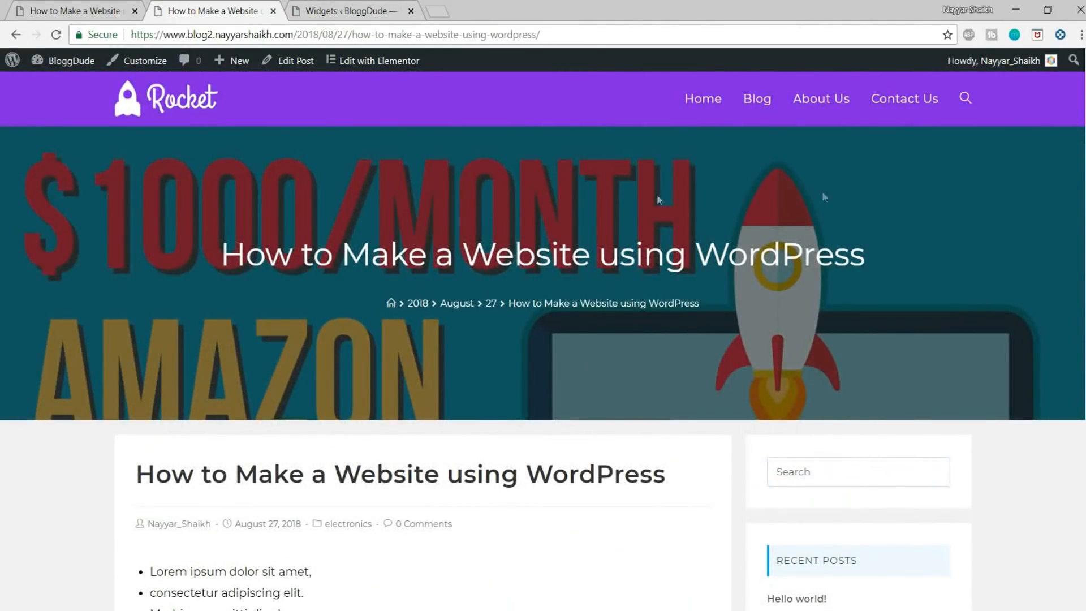
scroll(1059, 256, down, 10)
scroll(1061, 292, up, 4)
scroll(1061, 289, up, 10)
scroll(1060, 288, down, 7)
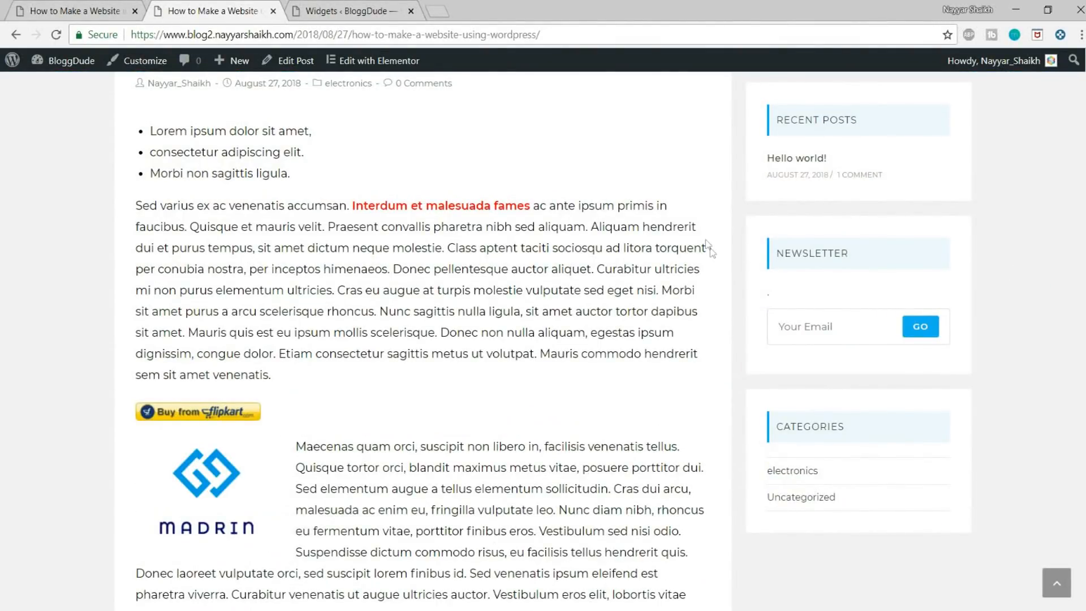
scroll(709, 248, up, 8)
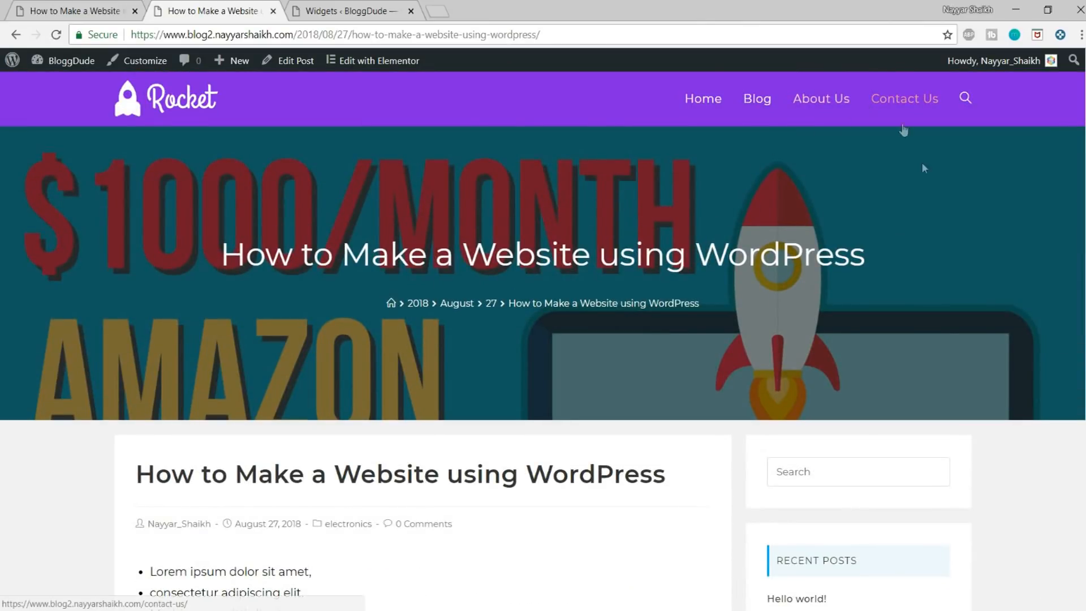
scroll(1022, 256, down, 5)
scroll(1022, 256, up, 5)
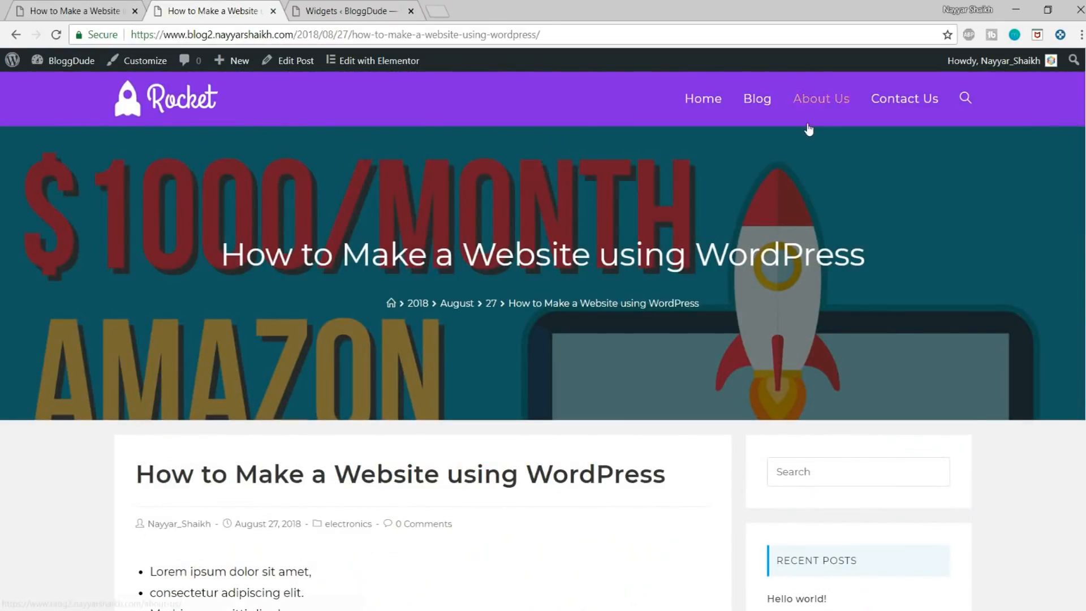
Step: Open BloggDude's Contact Us page for editing in Elementor
click(897, 105)
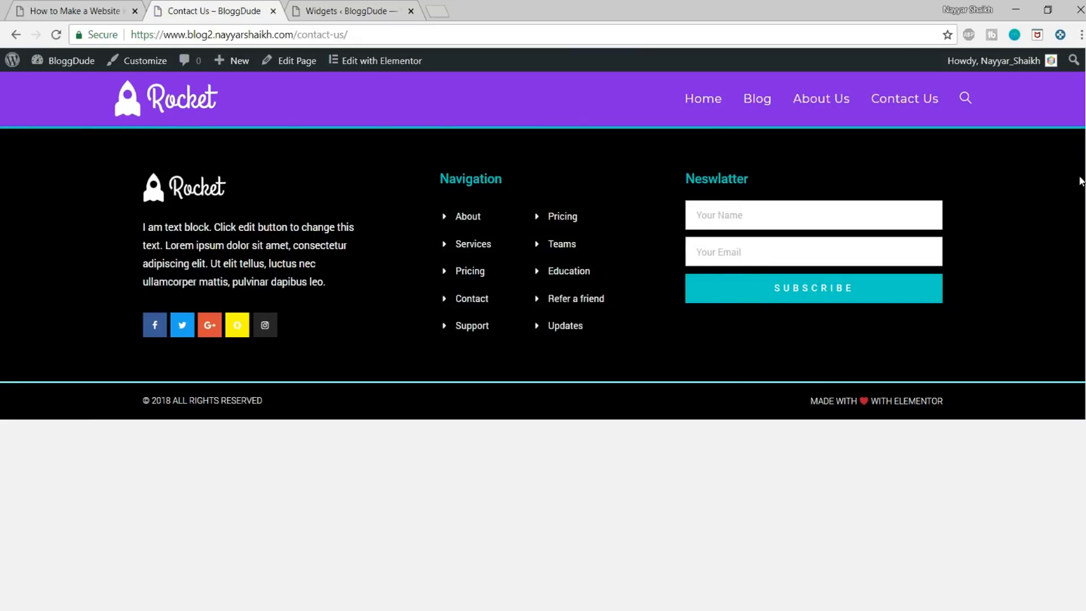
click(286, 63)
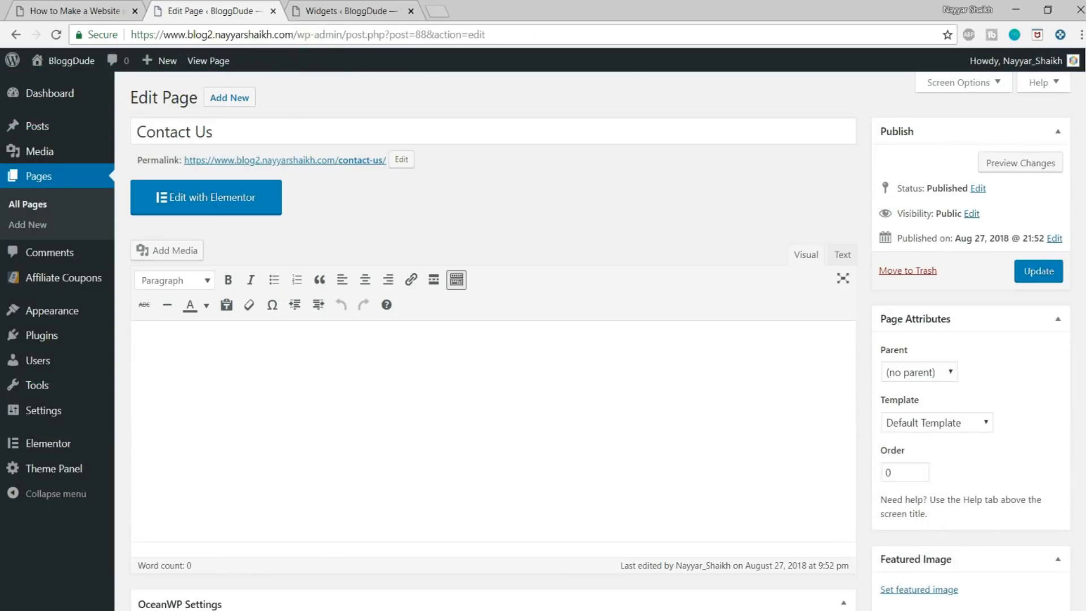
click(161, 209)
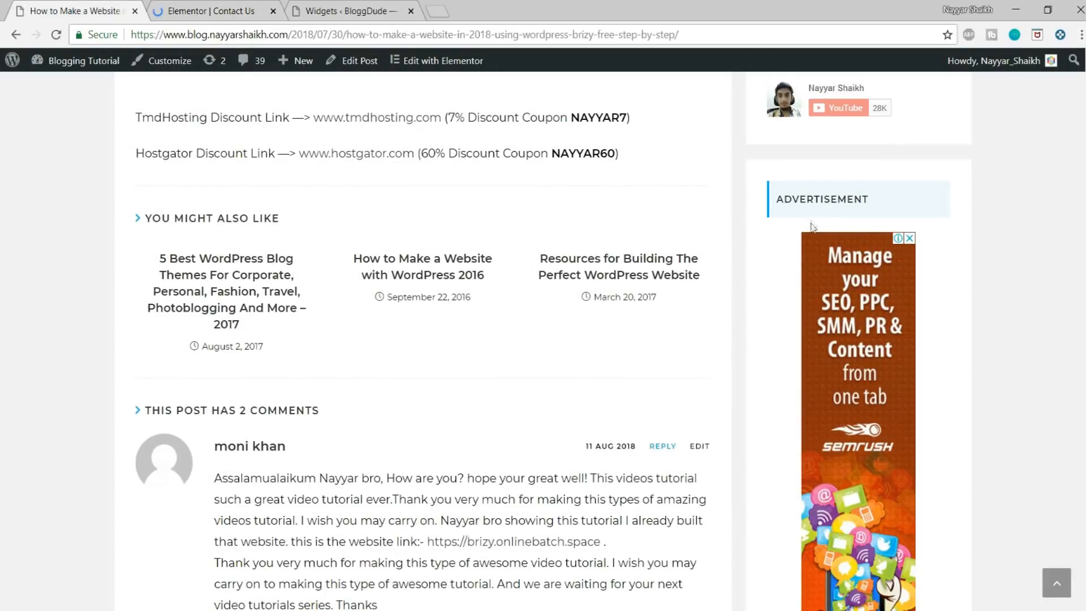
Step: Examine the demo blog's Contact Us page, including its form, map and contact information sections
scroll(810, 238, up, 15)
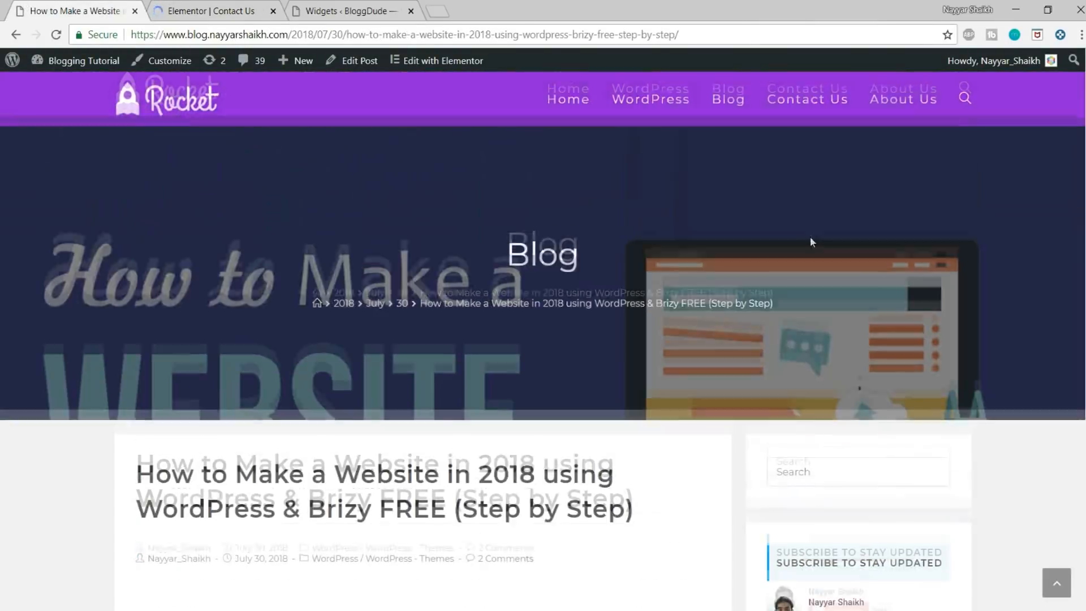
click(808, 115)
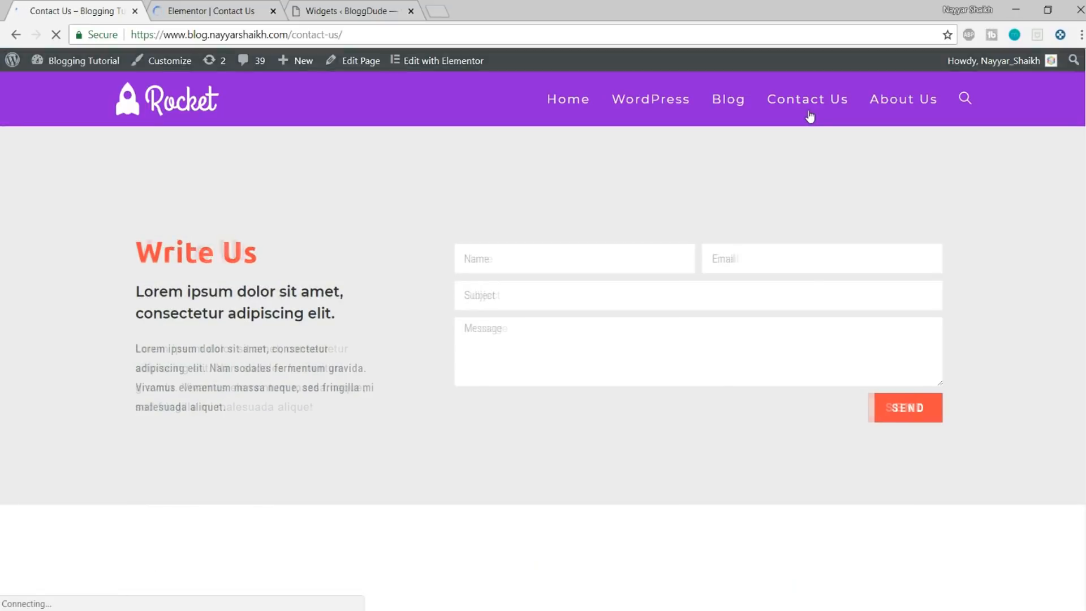
scroll(718, 311, down, 12)
scroll(711, 344, up, 8)
scroll(482, 401, down, 12)
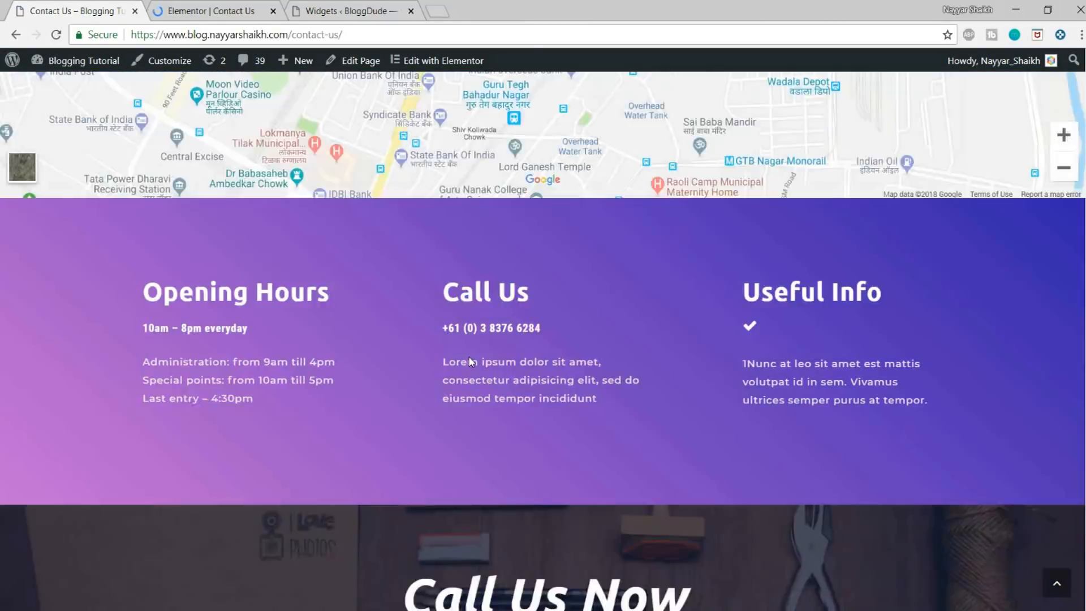
scroll(482, 399, up, 15)
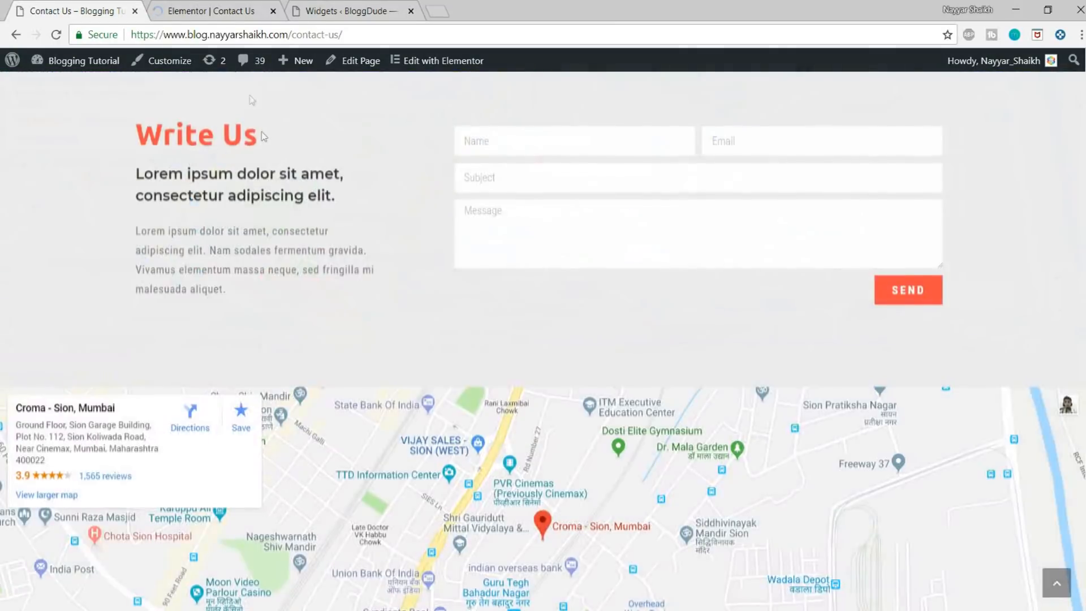
Step: Insert the Contact – Delivery Company page template from the Elementor library into BloggDude's Contact Us page
click(212, 9)
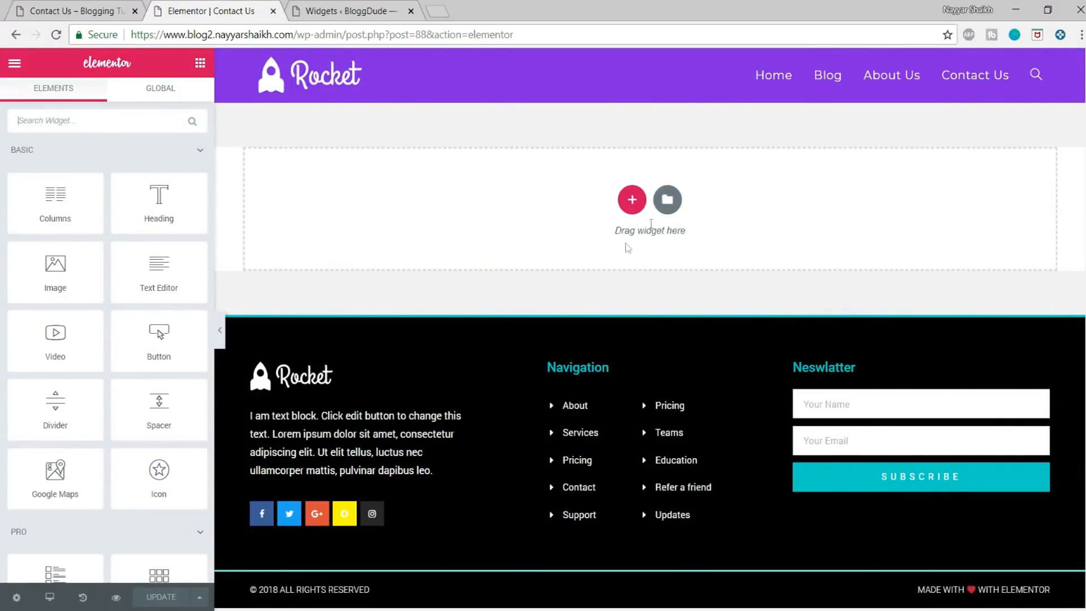
click(667, 200)
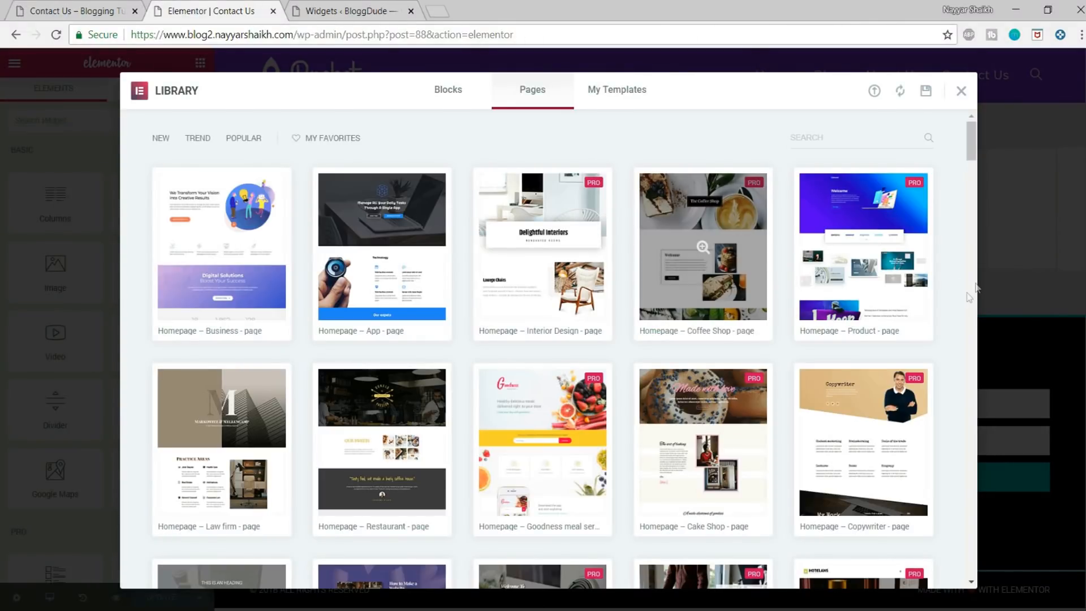
scroll(950, 354, down, 15)
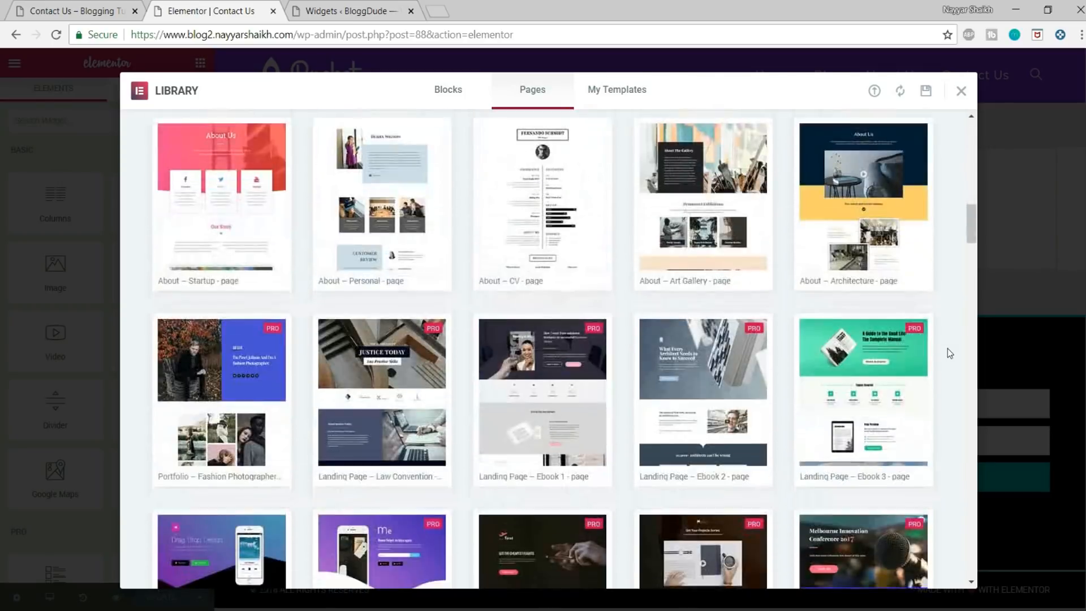
scroll(947, 349, down, 10)
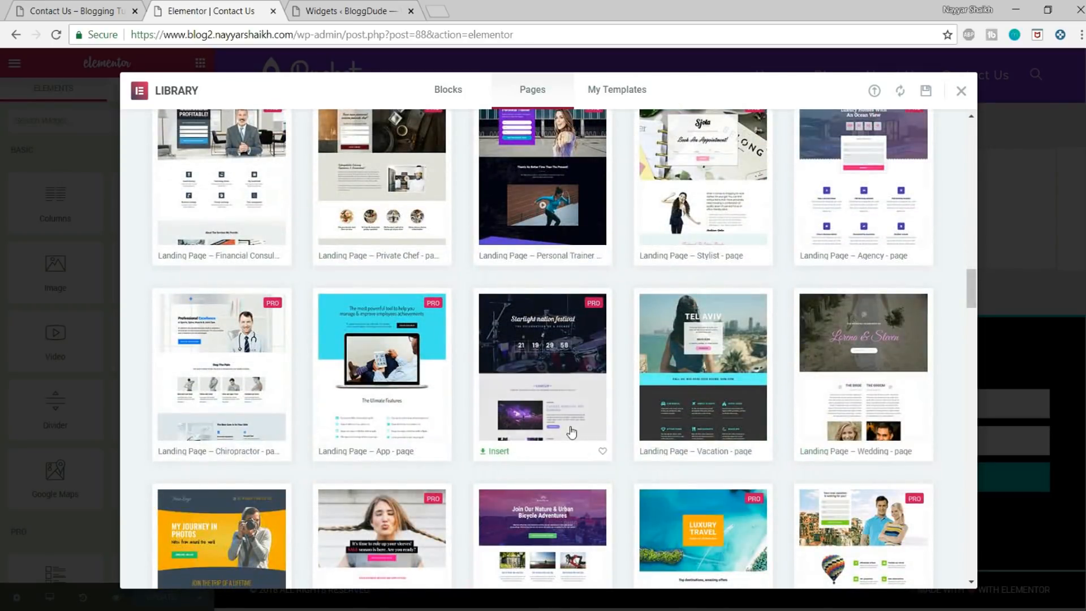
scroll(646, 310, down, 10)
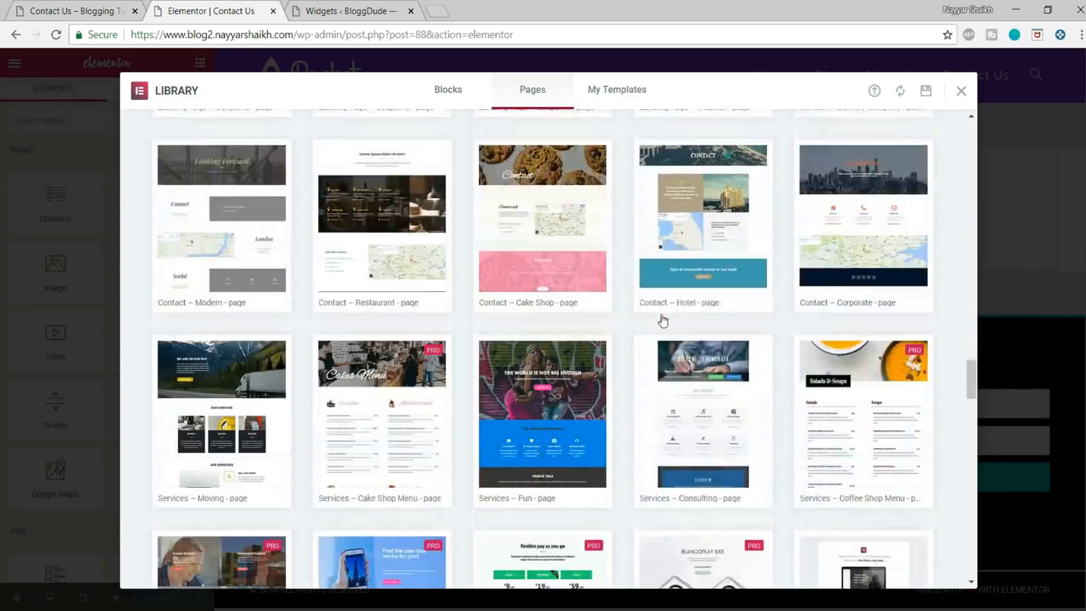
scroll(408, 256, up, 5)
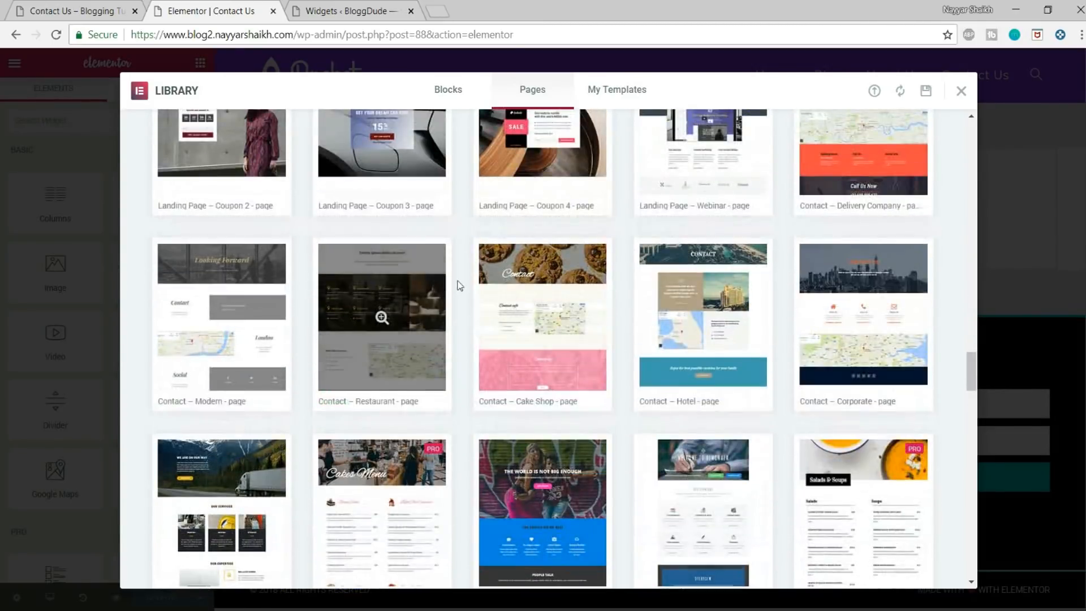
scroll(653, 287, up, 1)
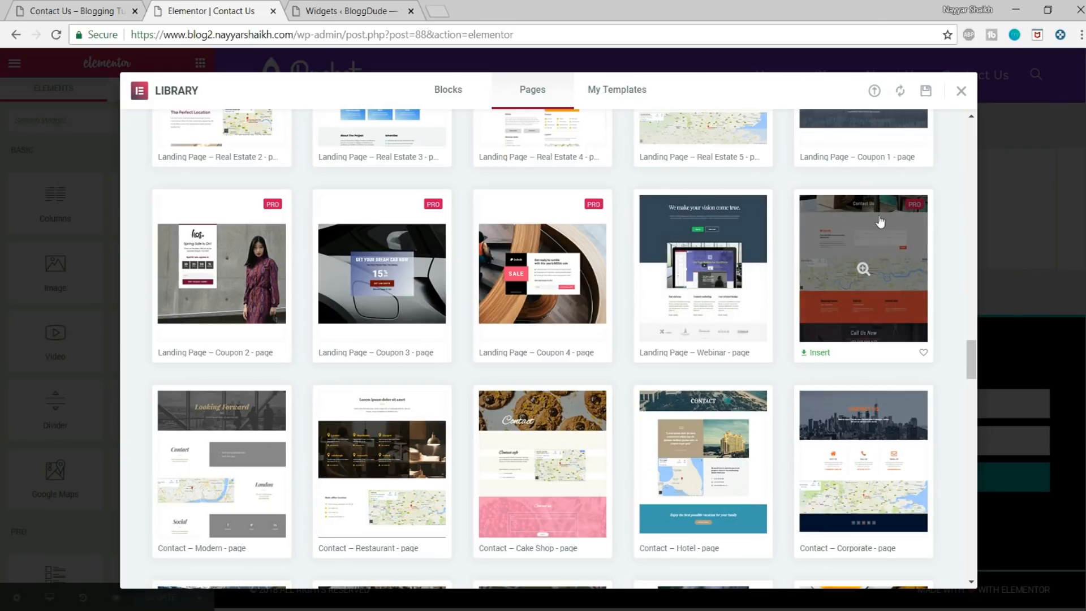
click(820, 355)
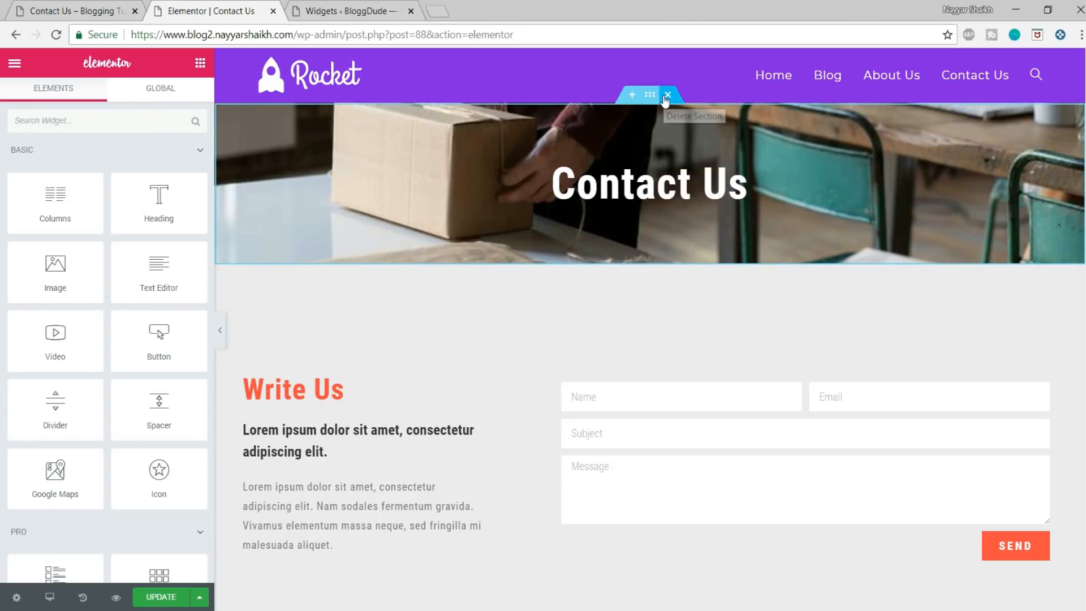
Step: Delete the Contact Us banner section above the Write Us form and look over the remaining sections
click(667, 94)
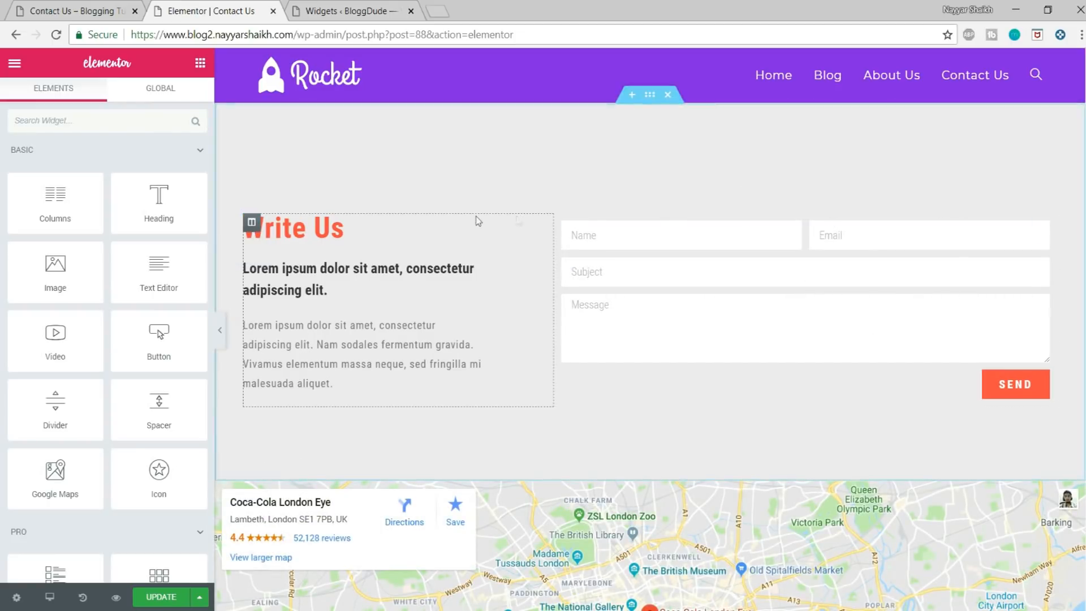
scroll(402, 323, down, 6)
scroll(409, 336, up, 6)
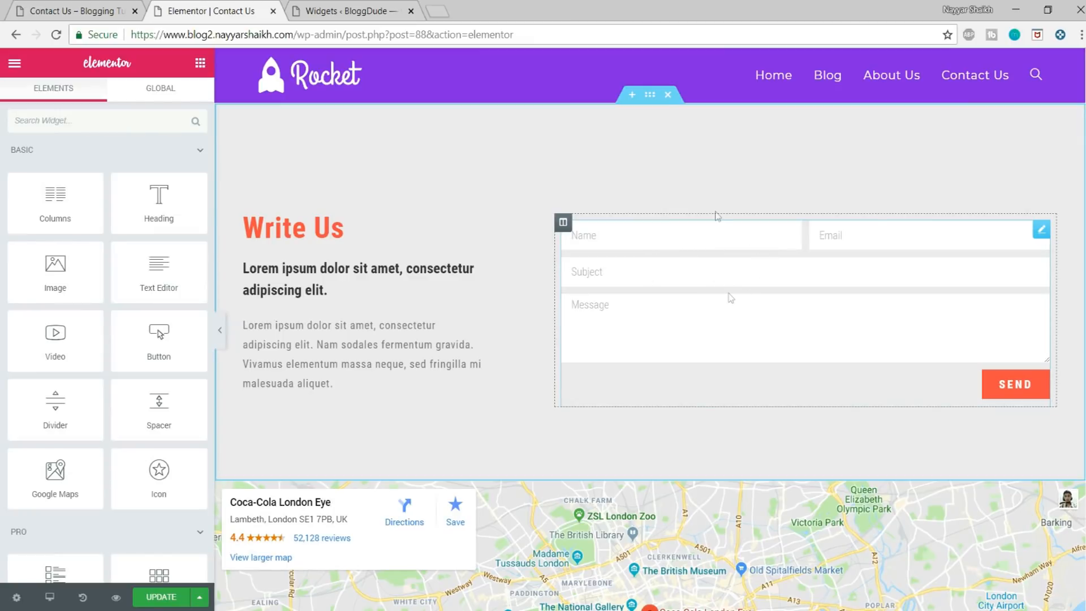
Step: Check the contact form's fields, actions after submit and email settings, and select the recipient address
click(732, 242)
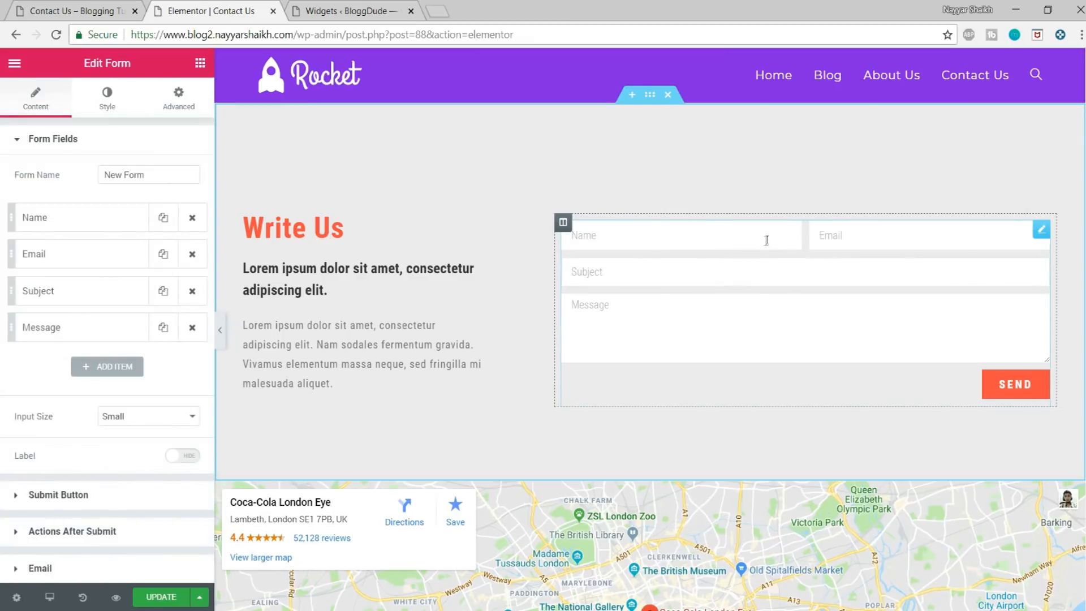
scroll(172, 281, down, 1)
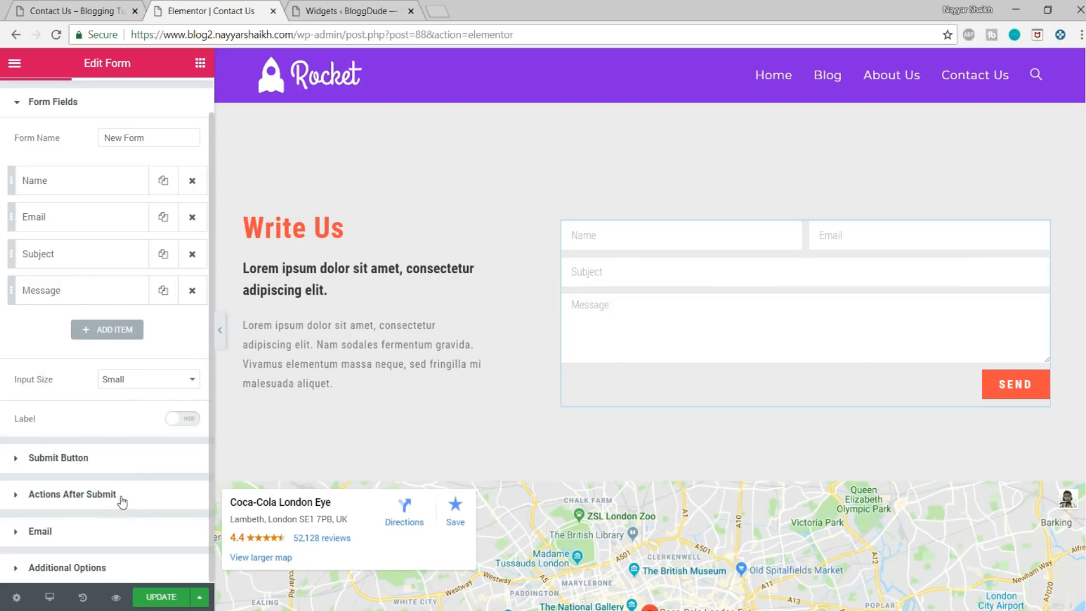
click(73, 494)
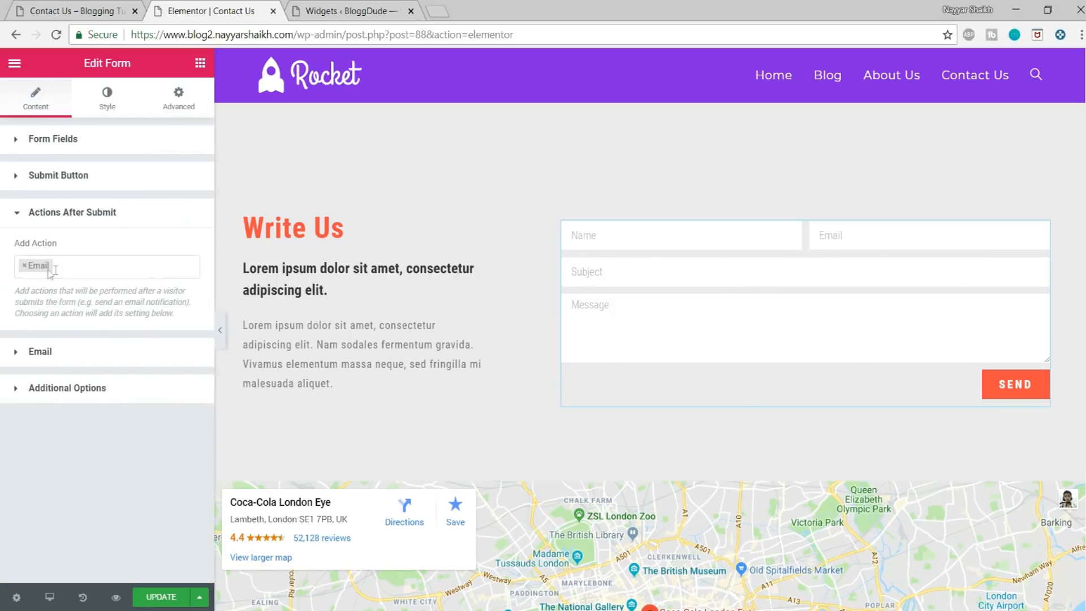
click(39, 352)
scroll(98, 341, down, 2)
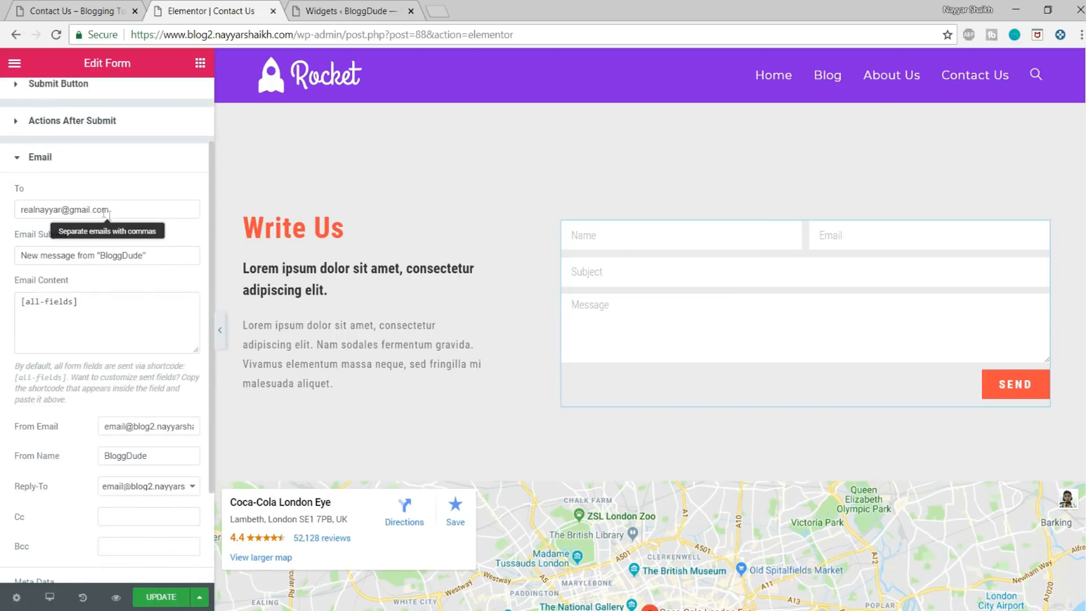
drag(132, 215, 11, 212)
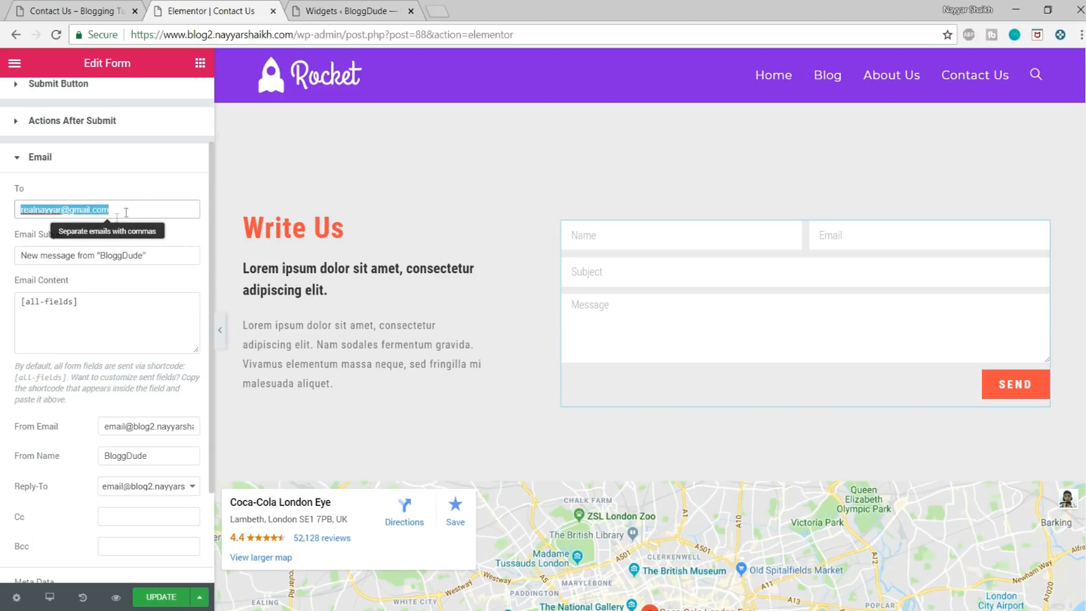
Step: Review the contact form's remaining email settings and meta data, and update the Contact Us page
scroll(204, 396, down, 3)
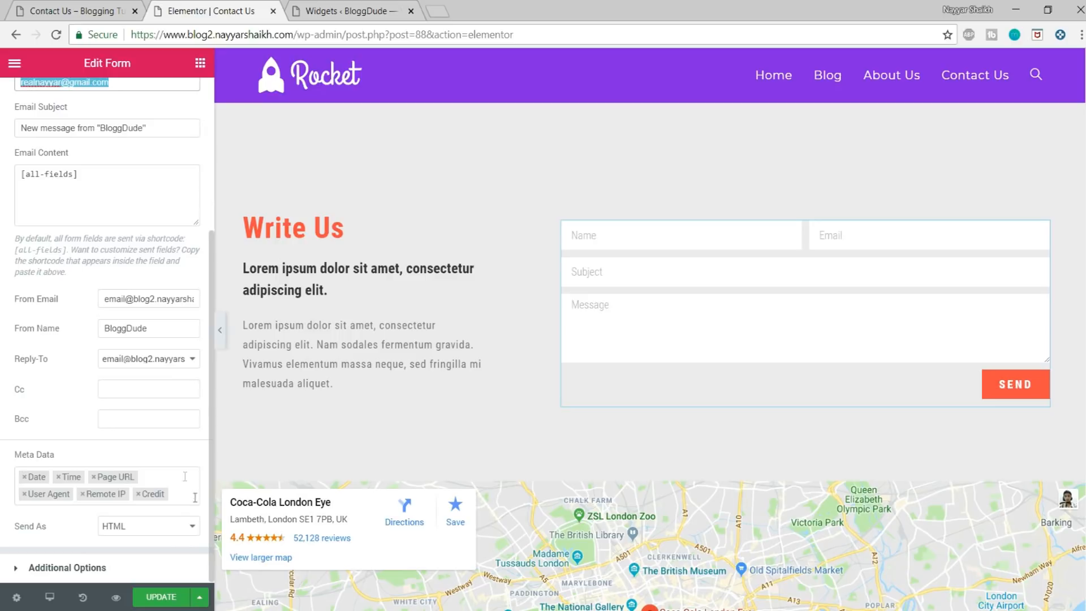
click(168, 598)
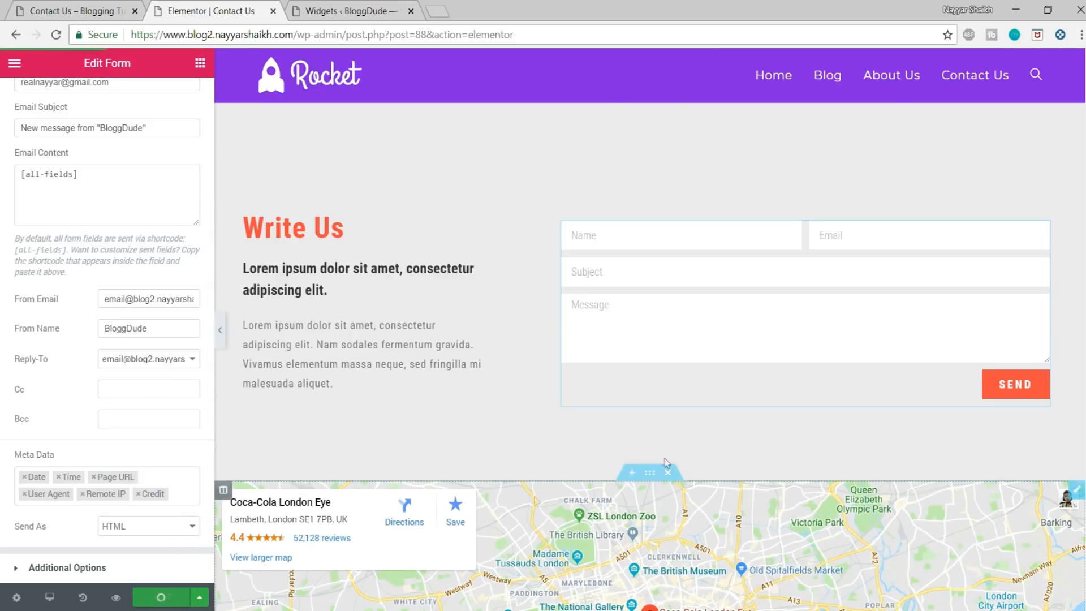
Step: Set the address of the Google Maps widget below the contact form to "croma, sion"
scroll(857, 324, down, 5)
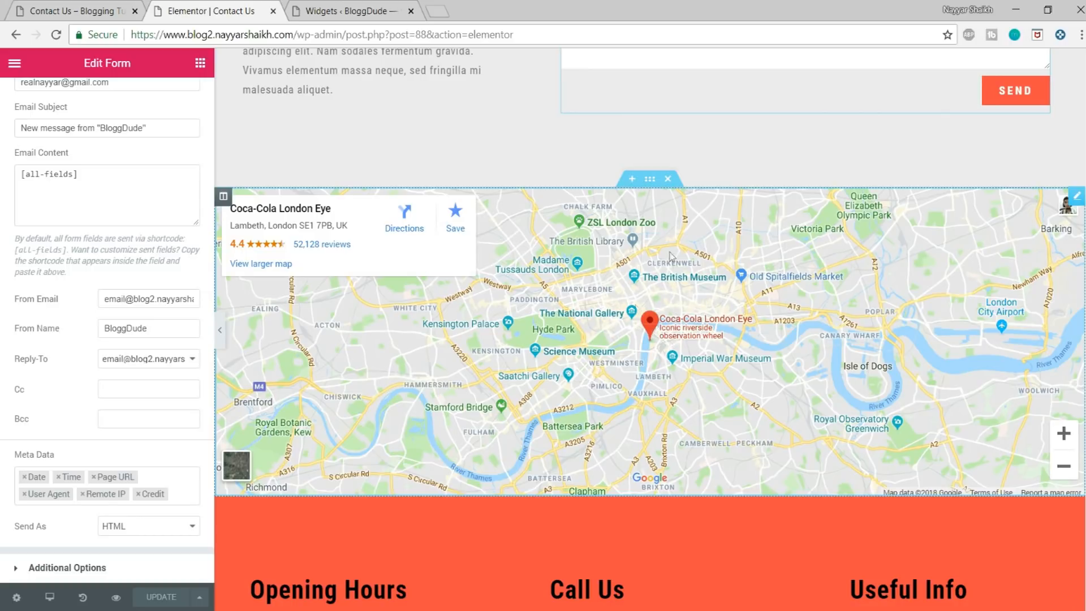
click(668, 311)
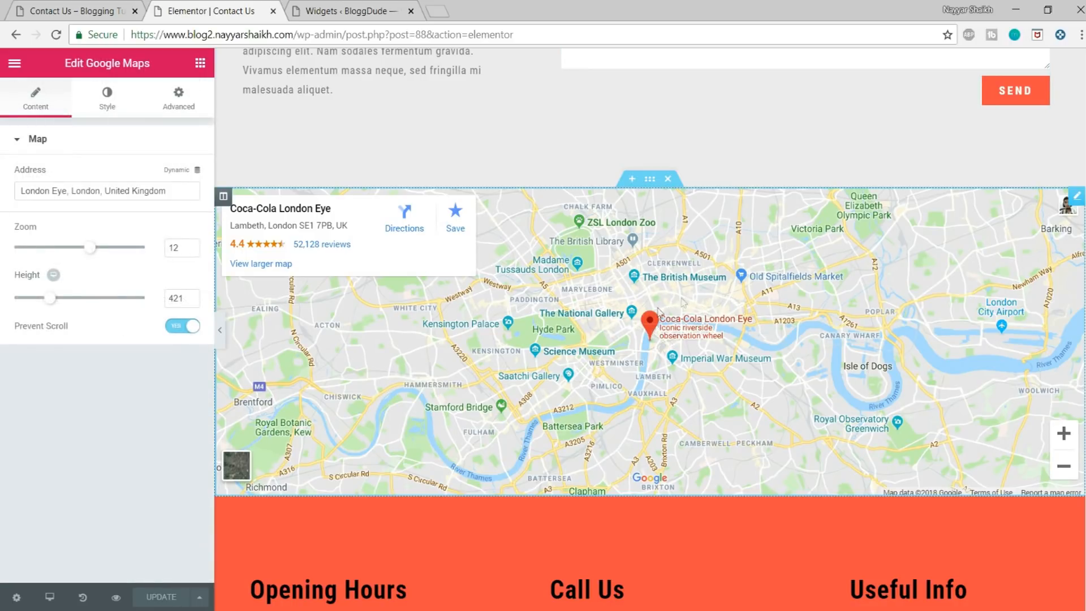
triple_click(144, 192)
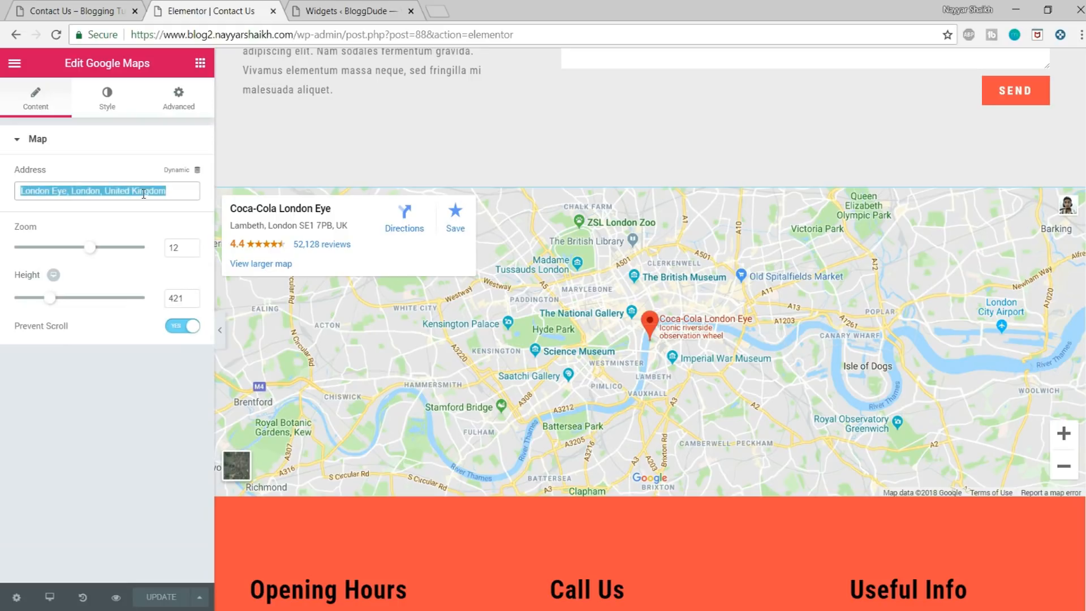
text(croma)
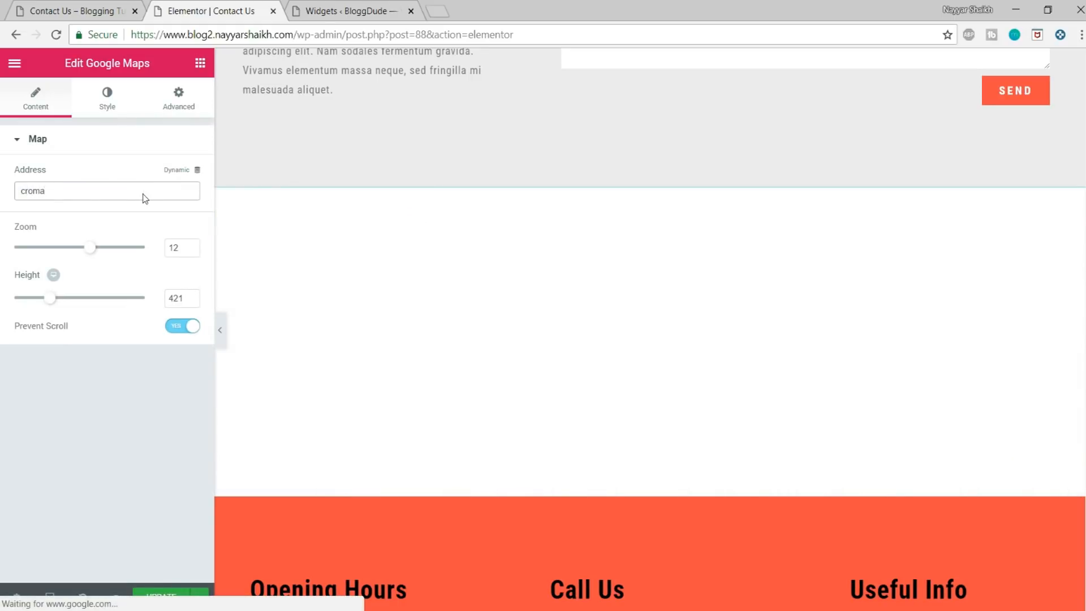
text(, sion)
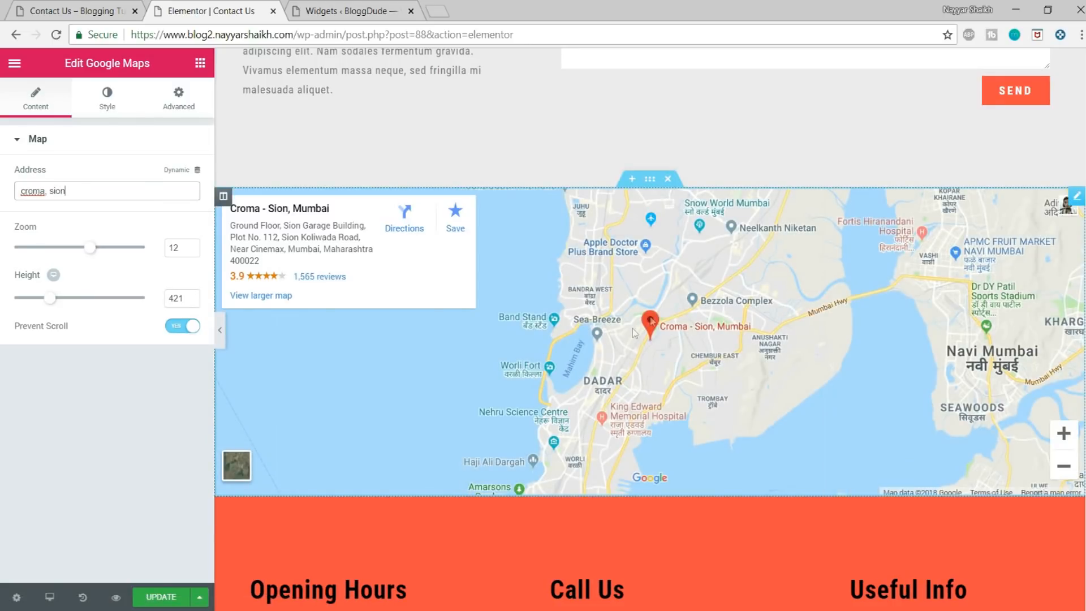
Step: Set the map's zoom to 15 and its height to 598, and update the page
drag(92, 255, 111, 253)
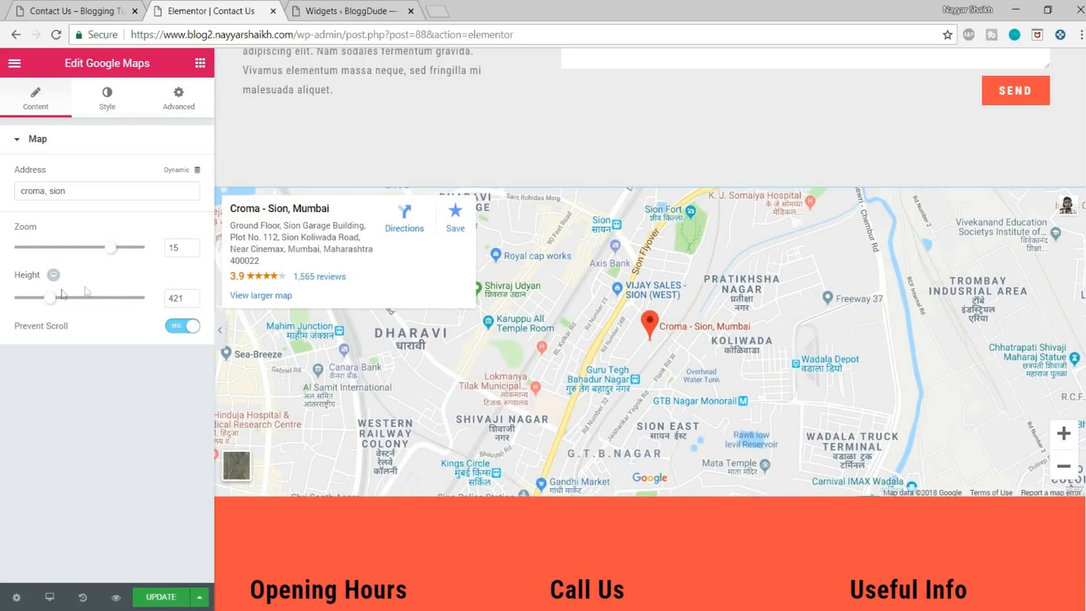
drag(54, 301, 67, 303)
scroll(373, 359, down, 3)
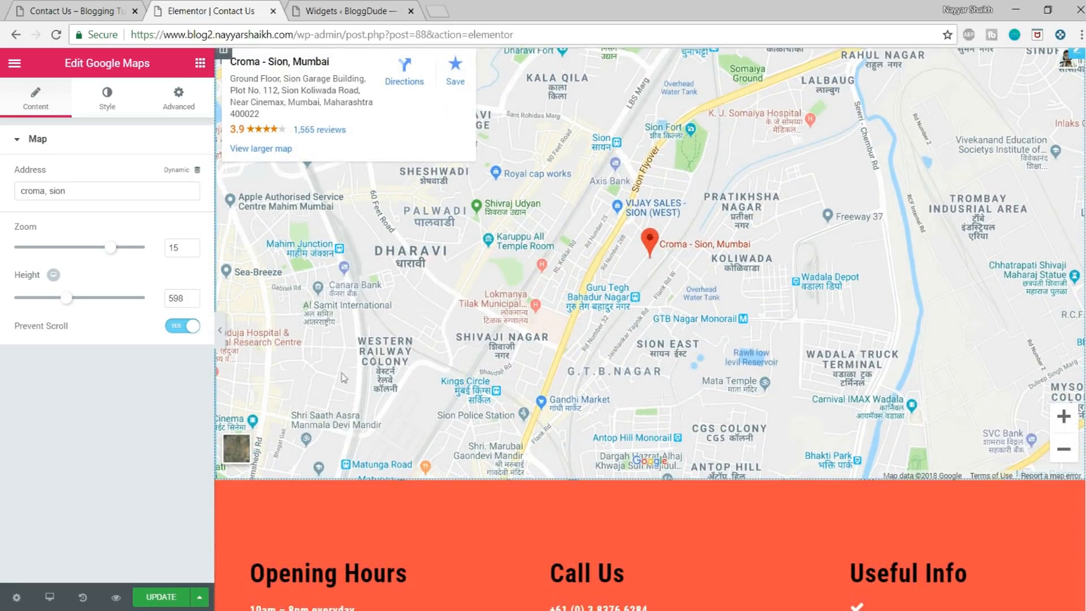
click(161, 598)
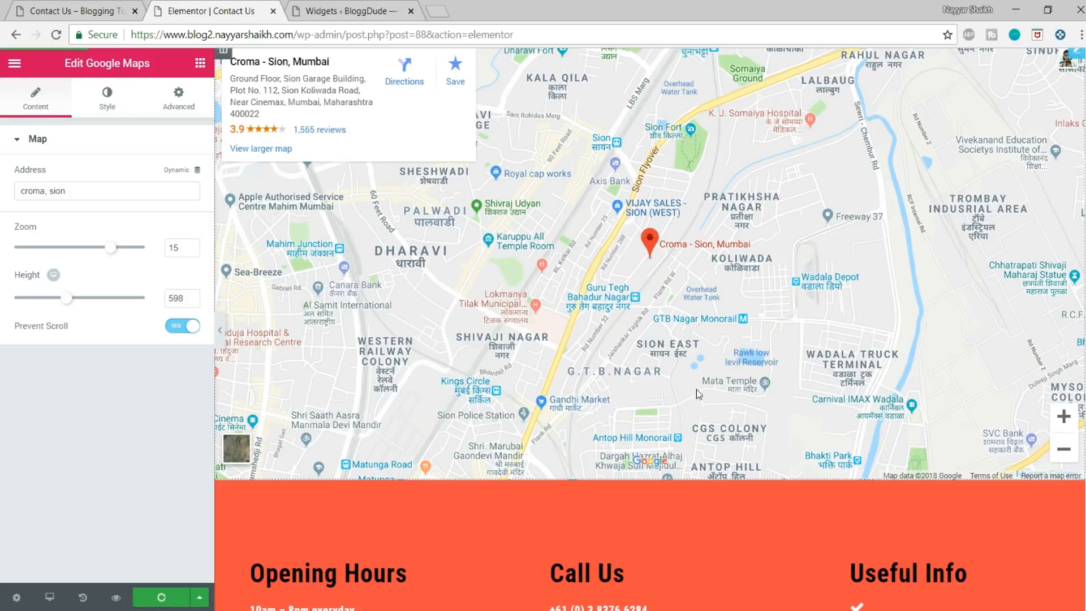
Step: Give the section with Opening Hours, Call Us and Useful Info a linear gradient background with an angle of 40
scroll(697, 389, down, 5)
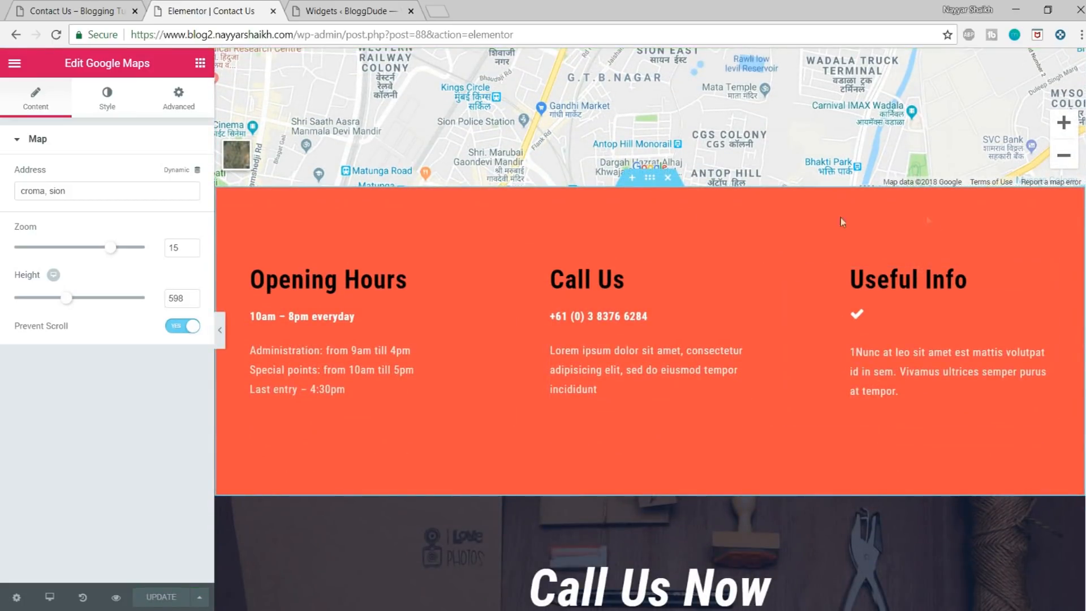
click(650, 177)
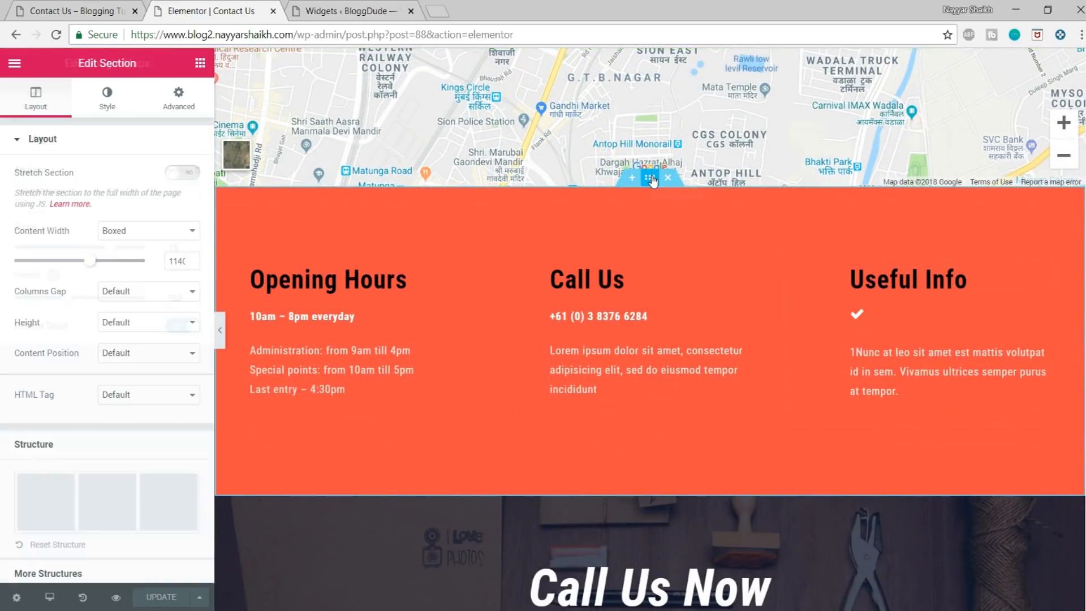
click(108, 96)
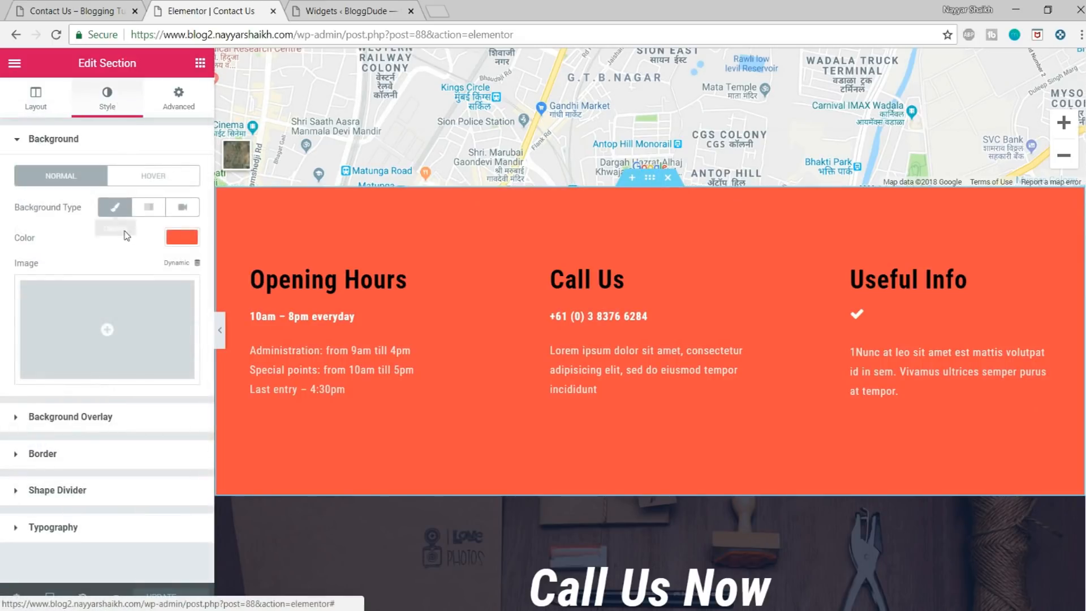
click(148, 207)
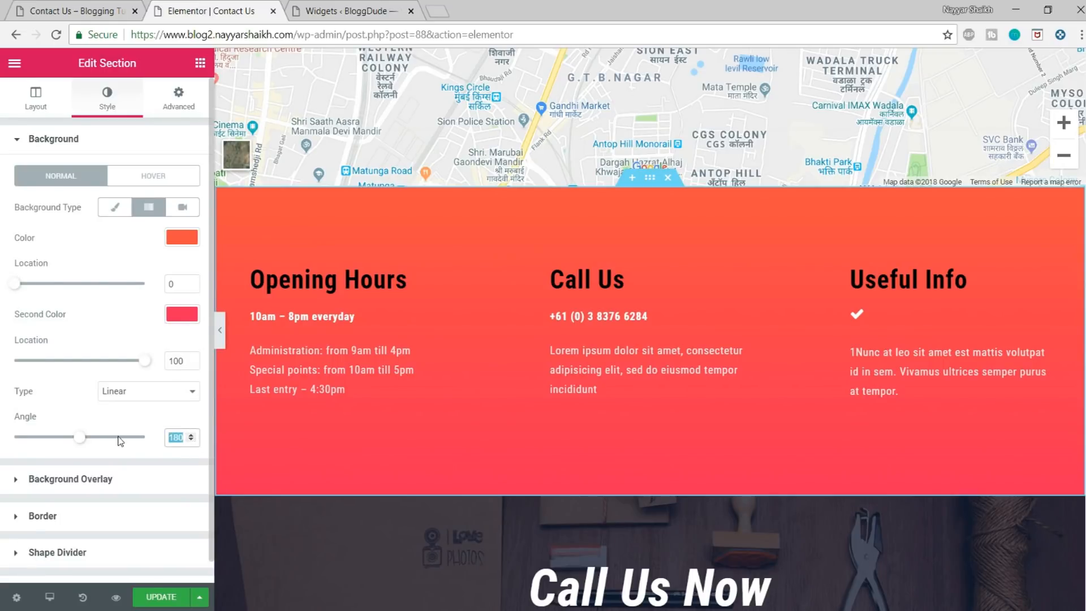
text(40)
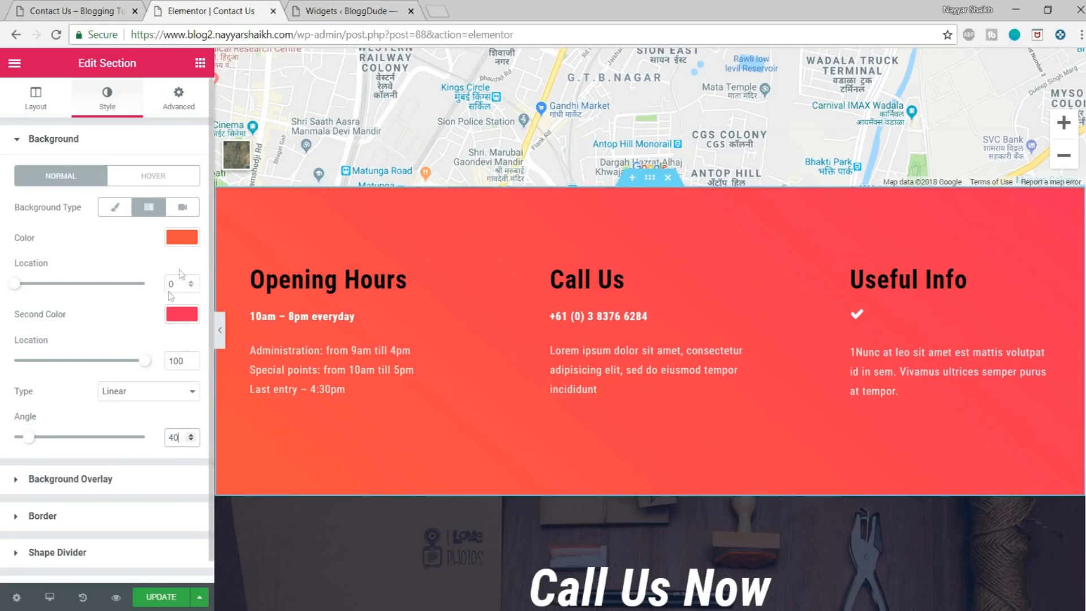
Step: Set the section's gradient colours to pink, about #f742ca, for the first and blue #4054b2 for the second
click(179, 244)
click(135, 268)
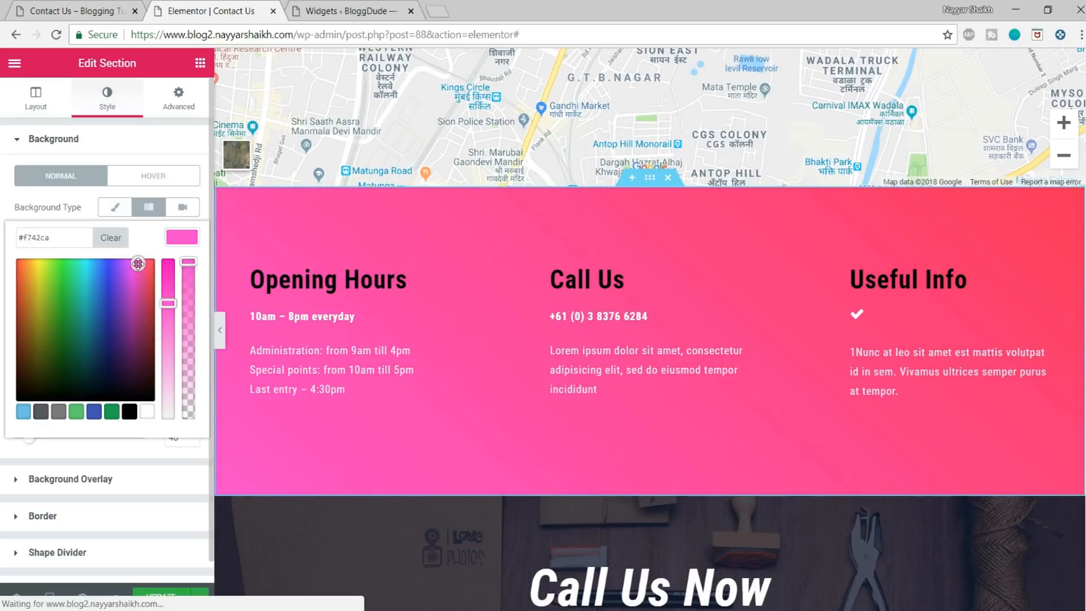
click(168, 247)
click(83, 7)
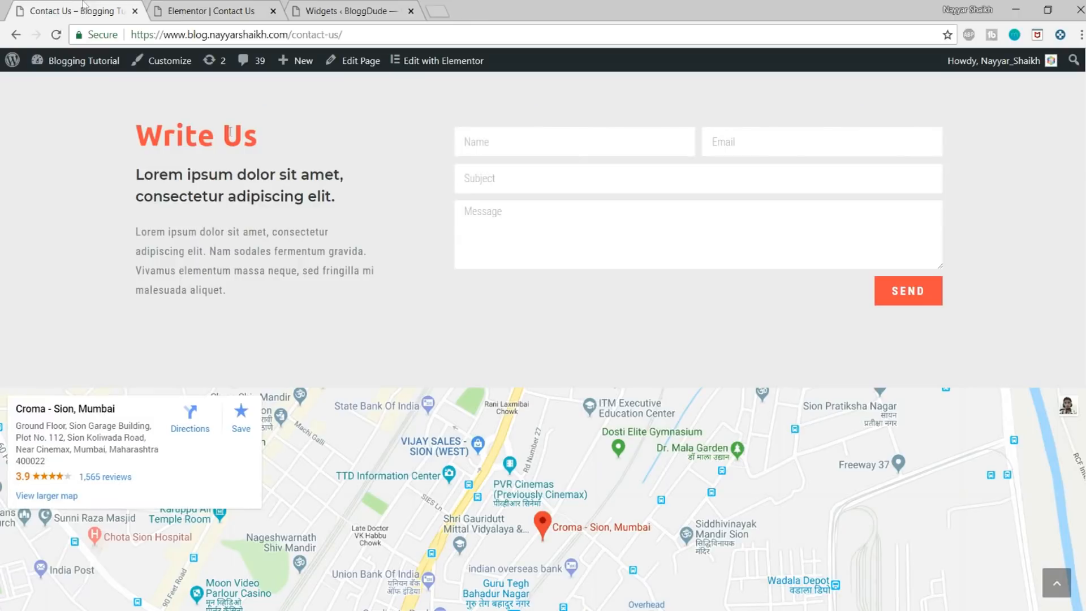
click(226, 9)
click(182, 313)
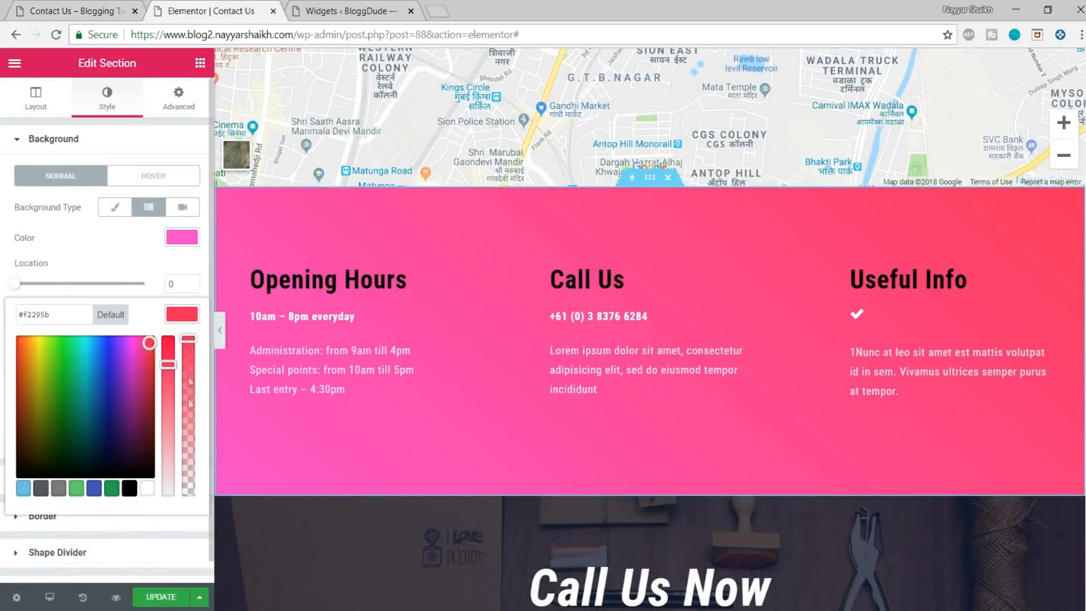
click(97, 489)
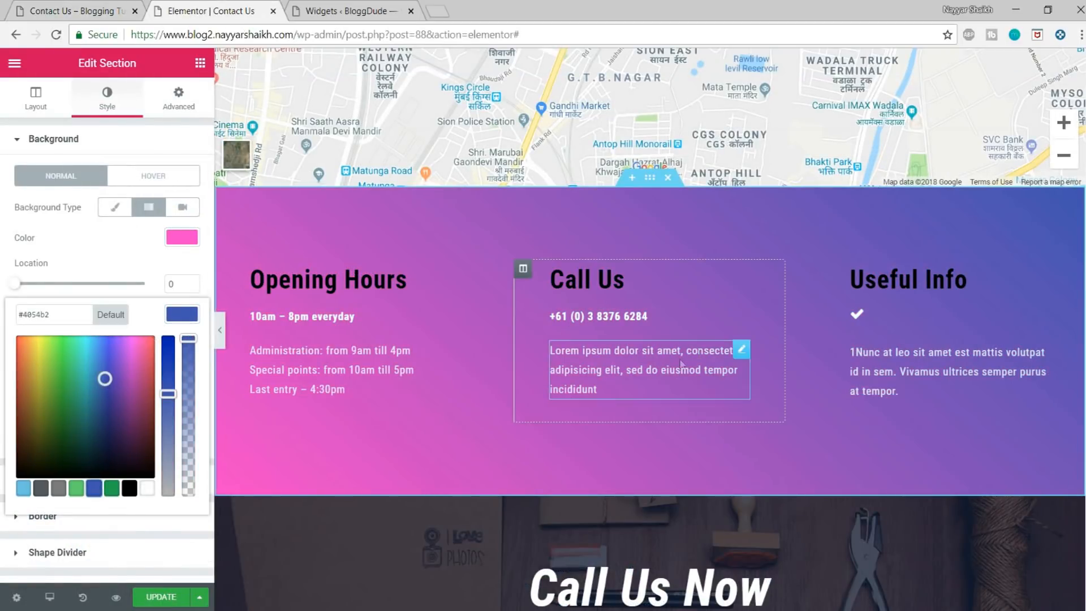
click(181, 314)
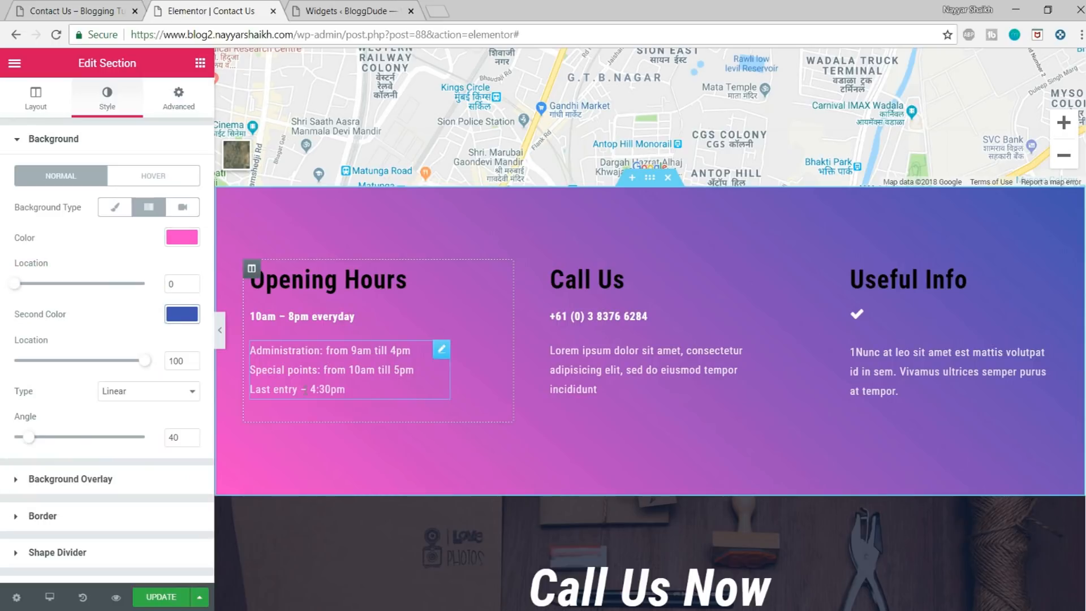
Step: Set the Opening Hours heading's text colour to white (#ffffff)
scroll(730, 357, down, 3)
scroll(725, 356, down, 3)
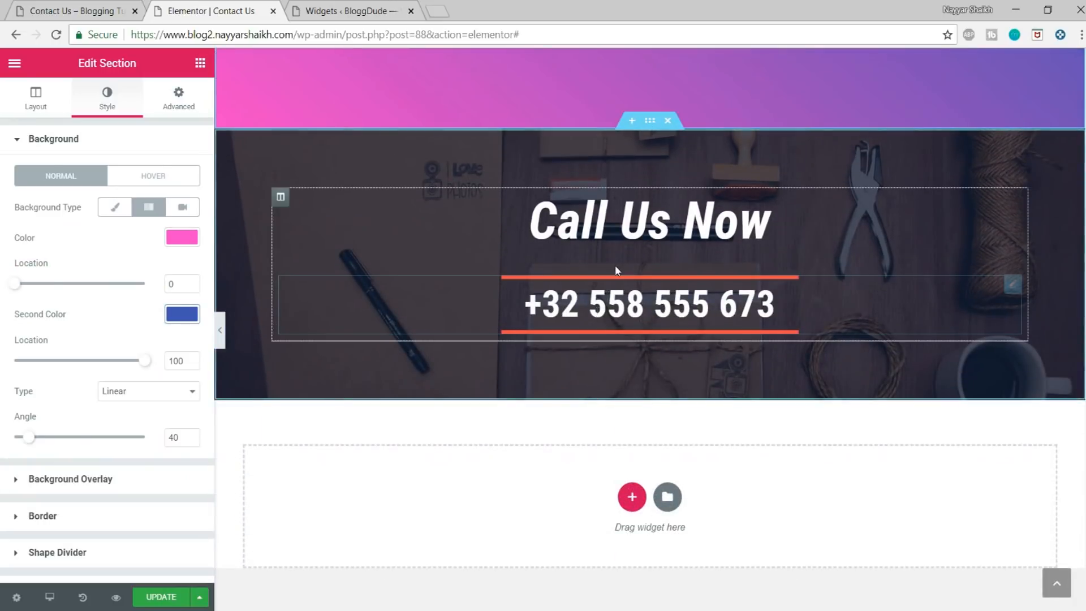
scroll(680, 378, up, 7)
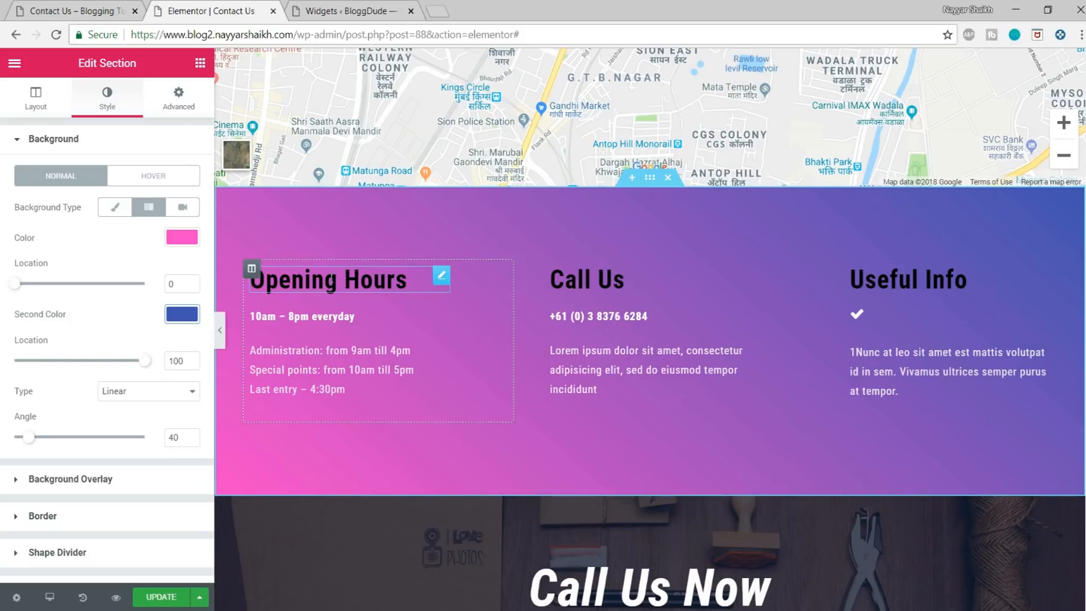
click(419, 280)
click(103, 100)
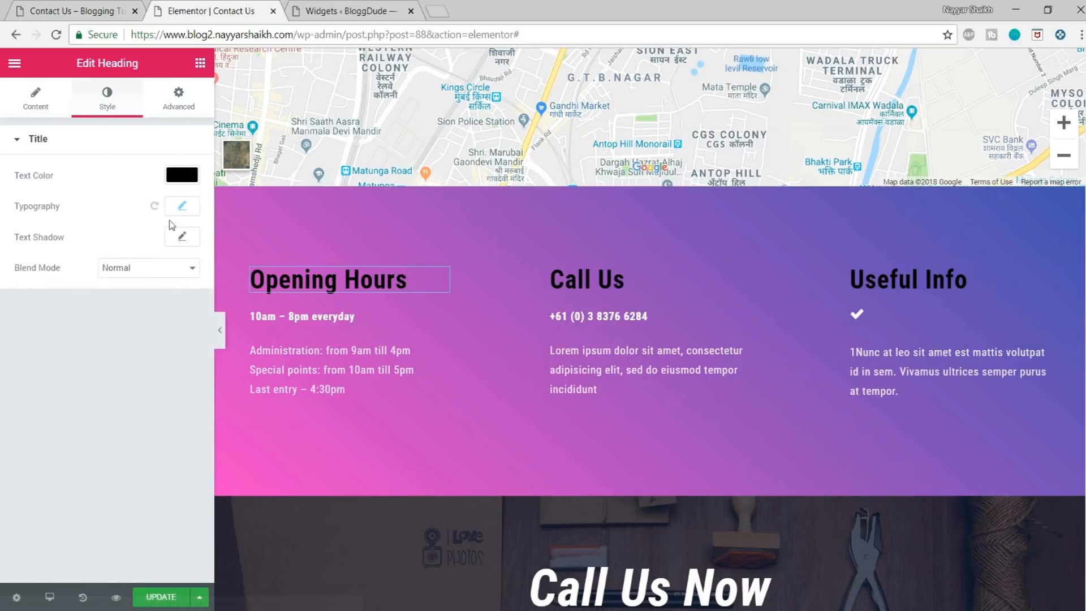
click(180, 172)
click(150, 354)
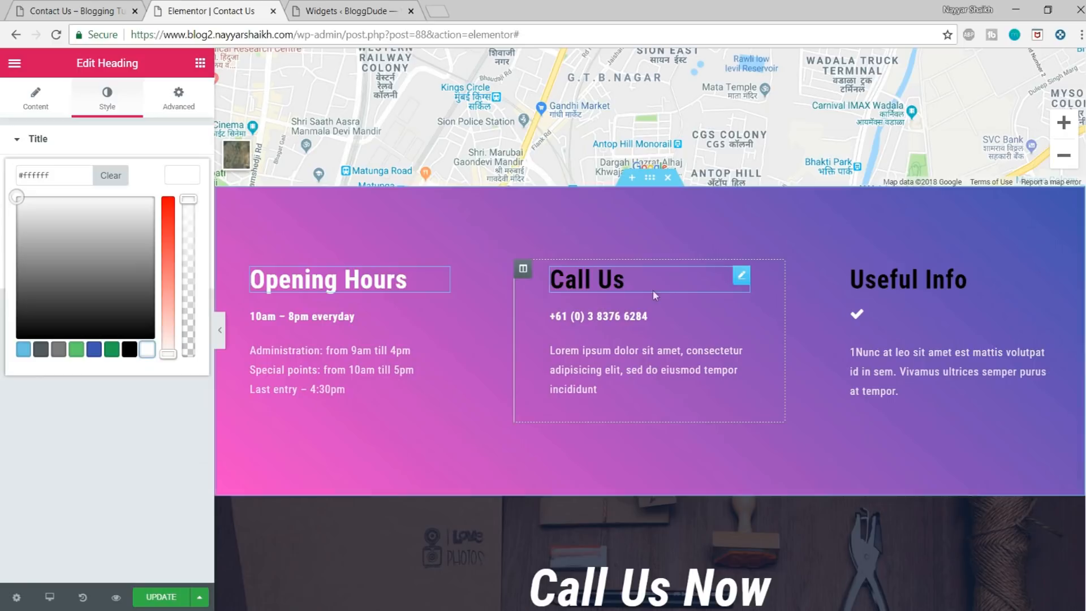
Step: Set the text colour of the Call Us and Useful Info headings to white
click(678, 280)
click(104, 100)
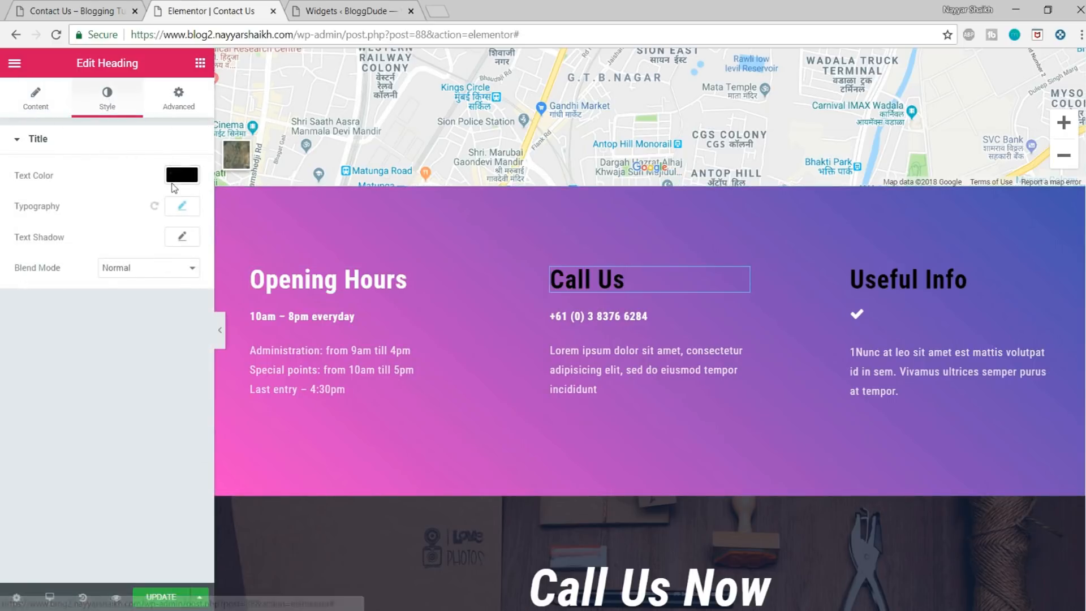
click(180, 172)
click(147, 350)
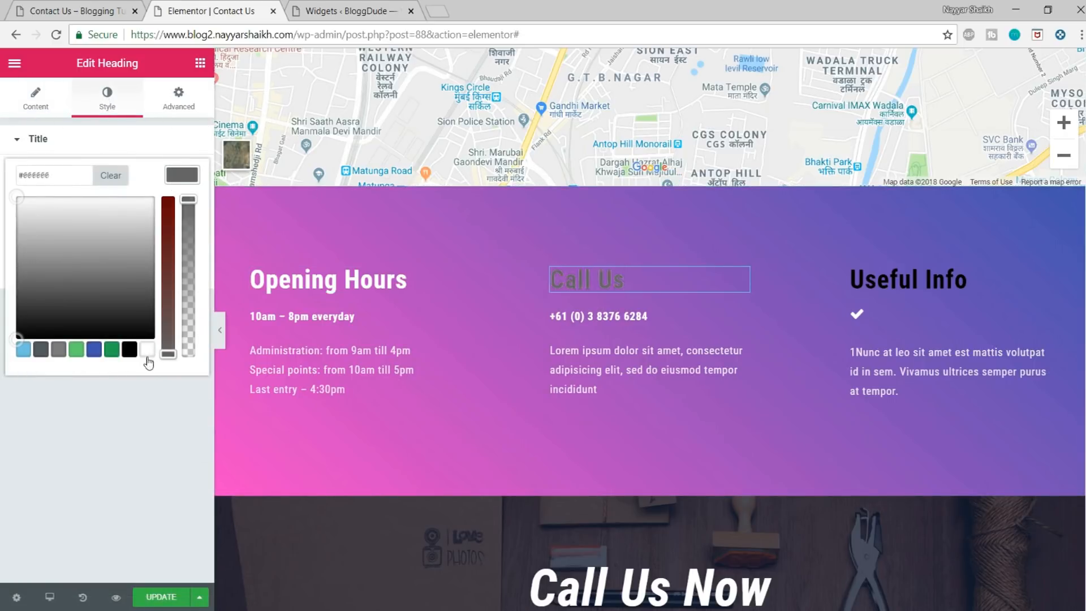
click(904, 280)
click(107, 99)
click(166, 151)
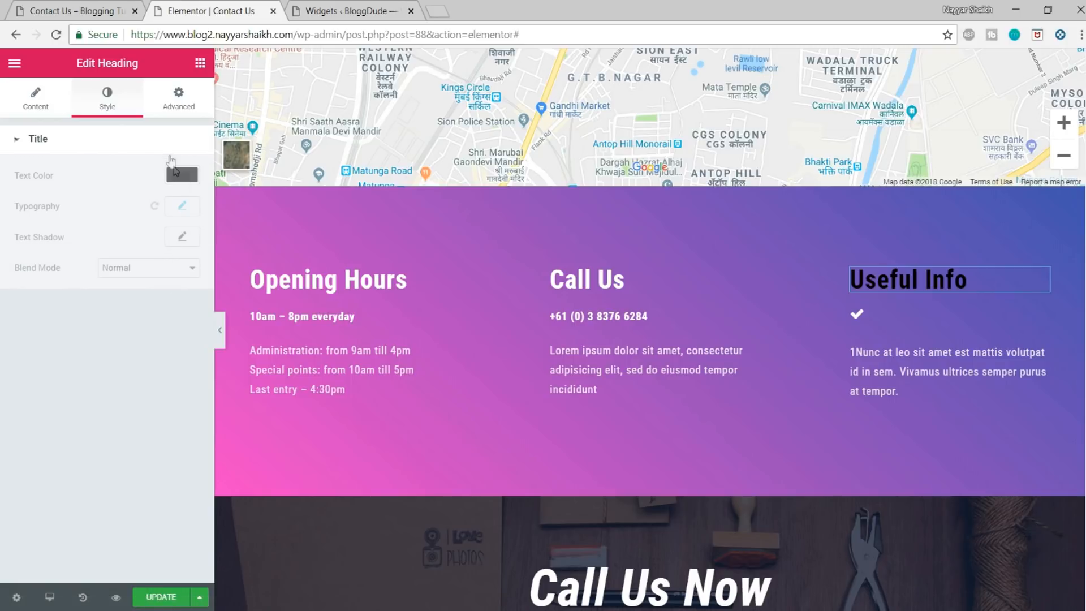
click(147, 139)
click(180, 177)
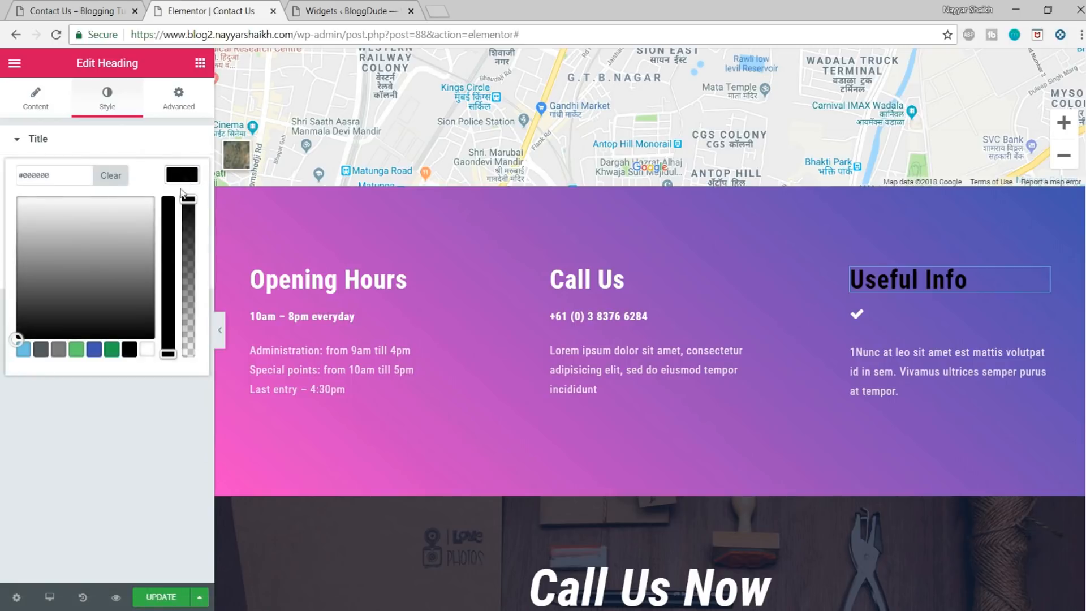
click(147, 349)
Step: Change the Opening Hours heading's title to "Closing Hours"
click(331, 277)
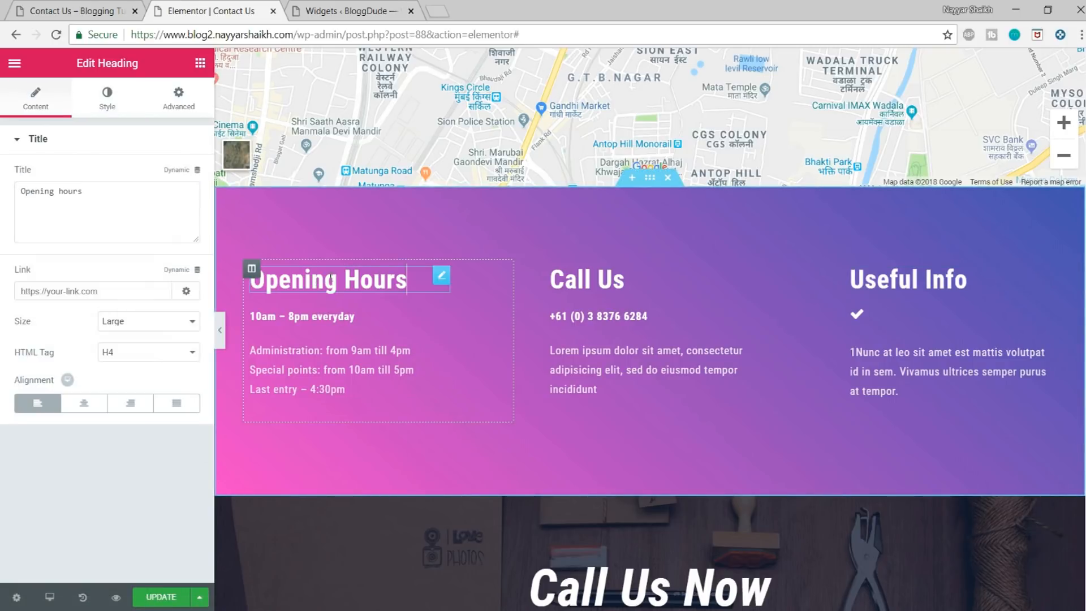
drag(106, 193, 69, 190)
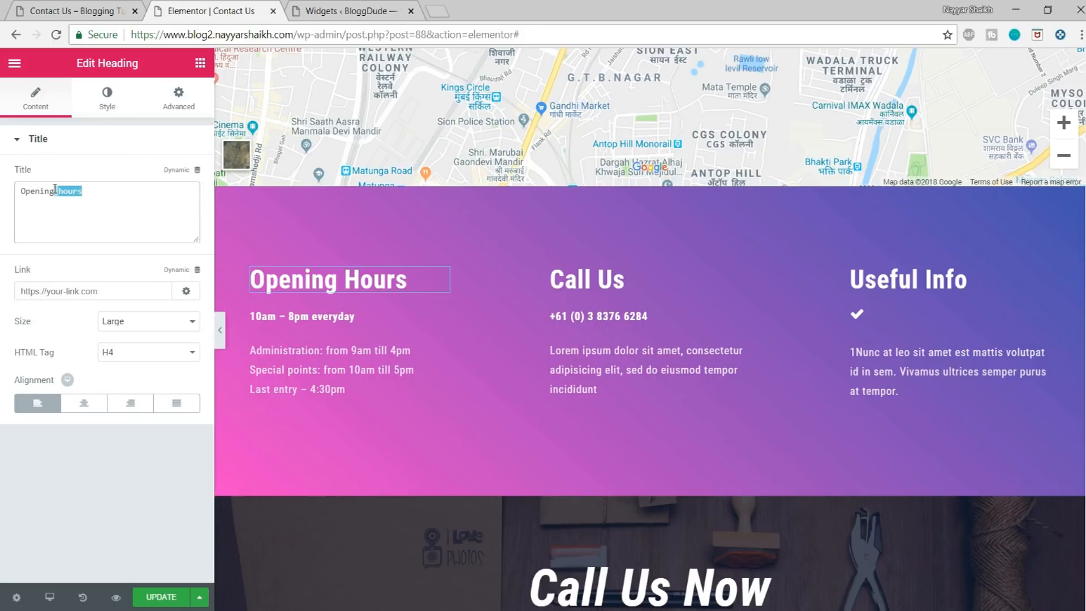
text(Clos)
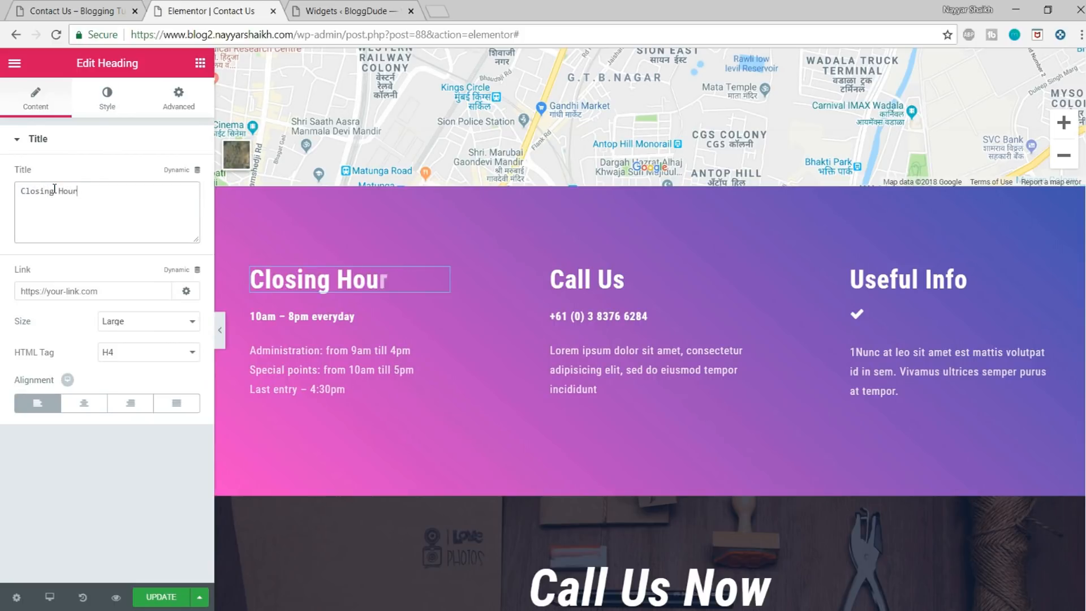
Step: Open the two text blocks under the Closing Hours heading and look over the Call Us Now section
click(255, 316)
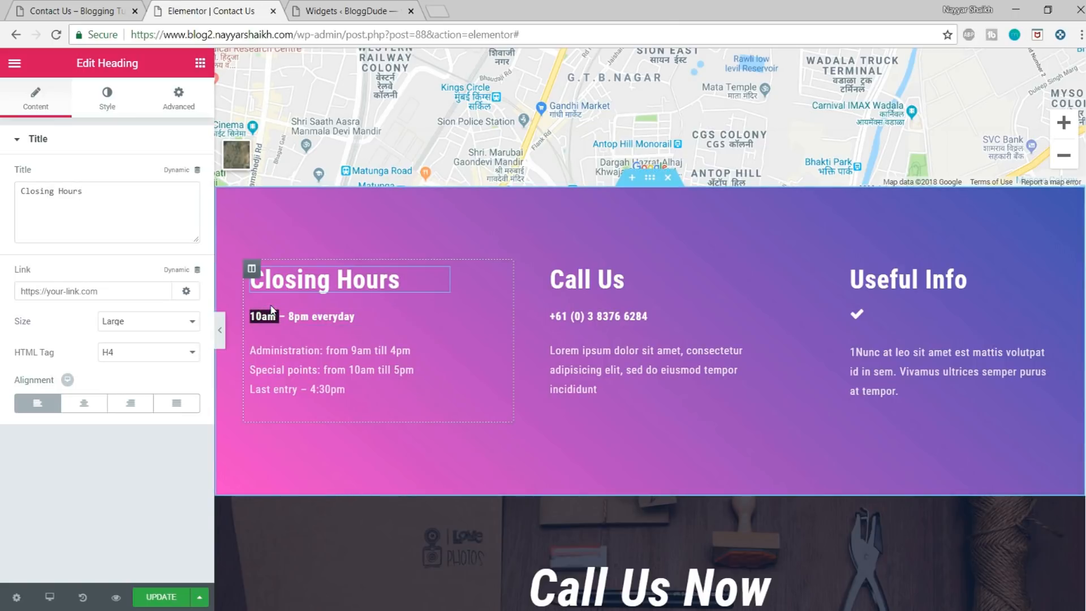
drag(151, 338, 23, 338)
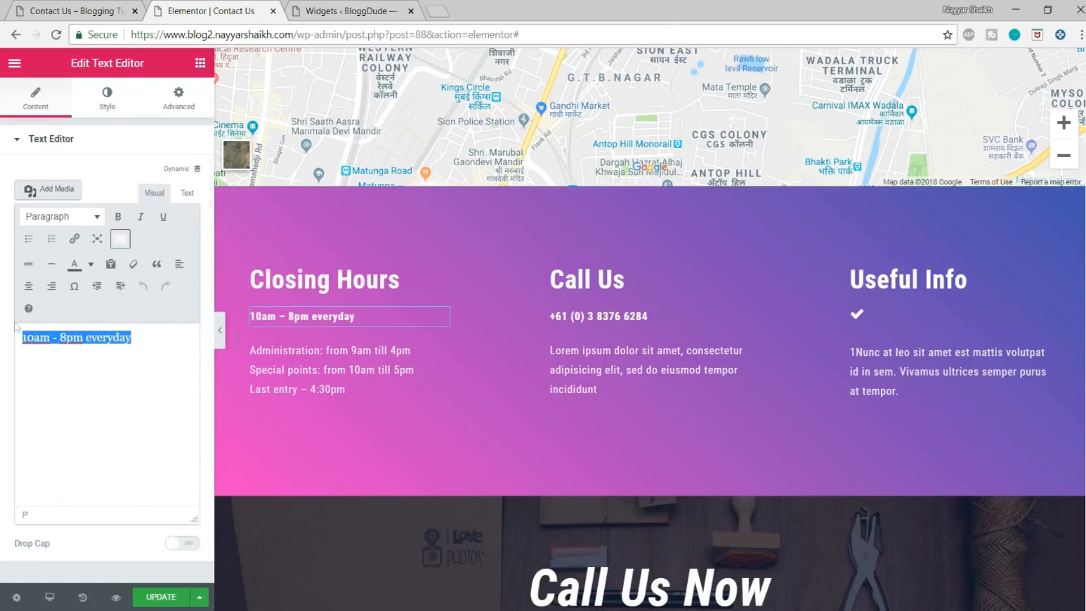
click(298, 379)
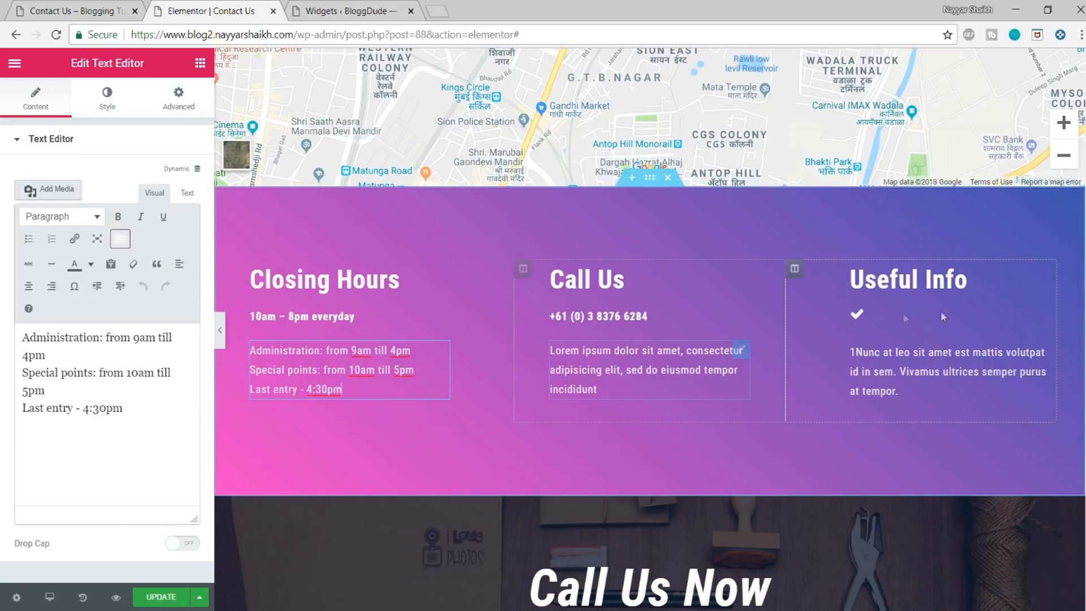
scroll(950, 311, down, 3)
scroll(951, 314, down, 4)
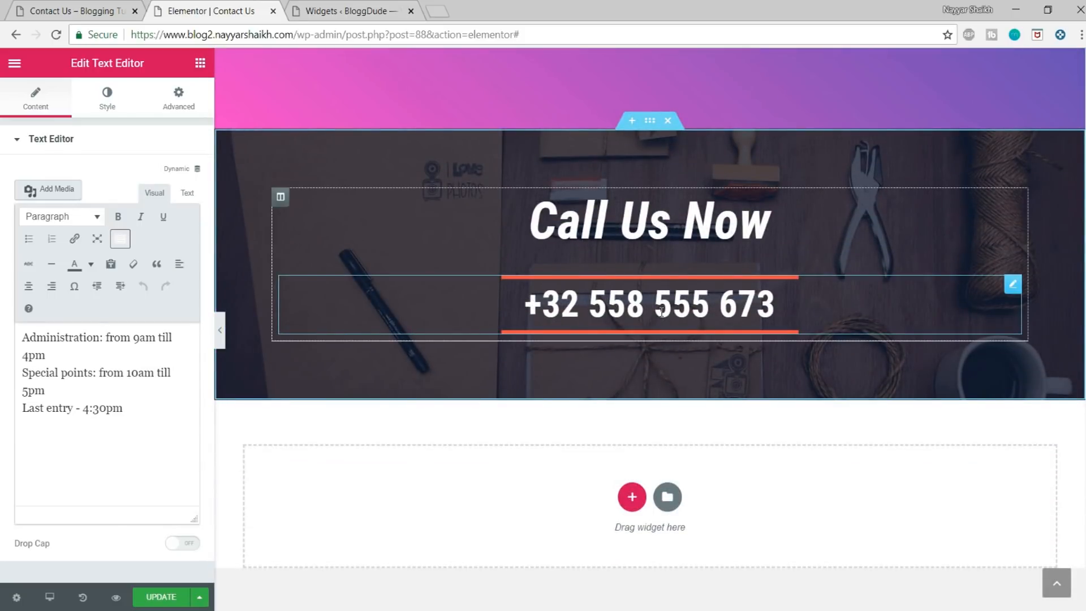
Step: Delete the Call Us Now section beneath the gradient info section and update the Contact Us page
click(661, 312)
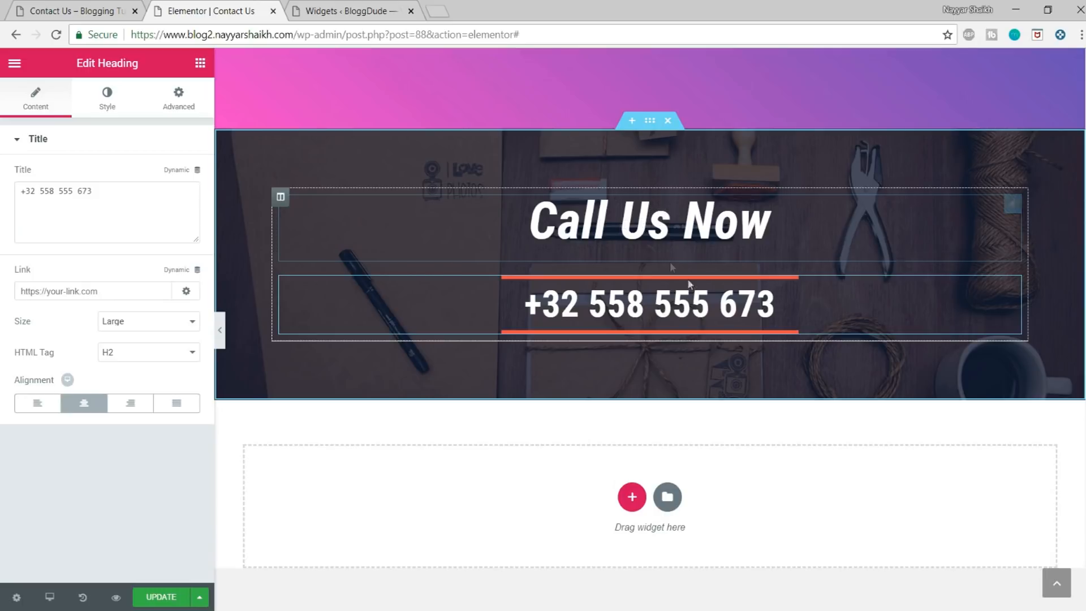
scroll(650, 238, up, 3)
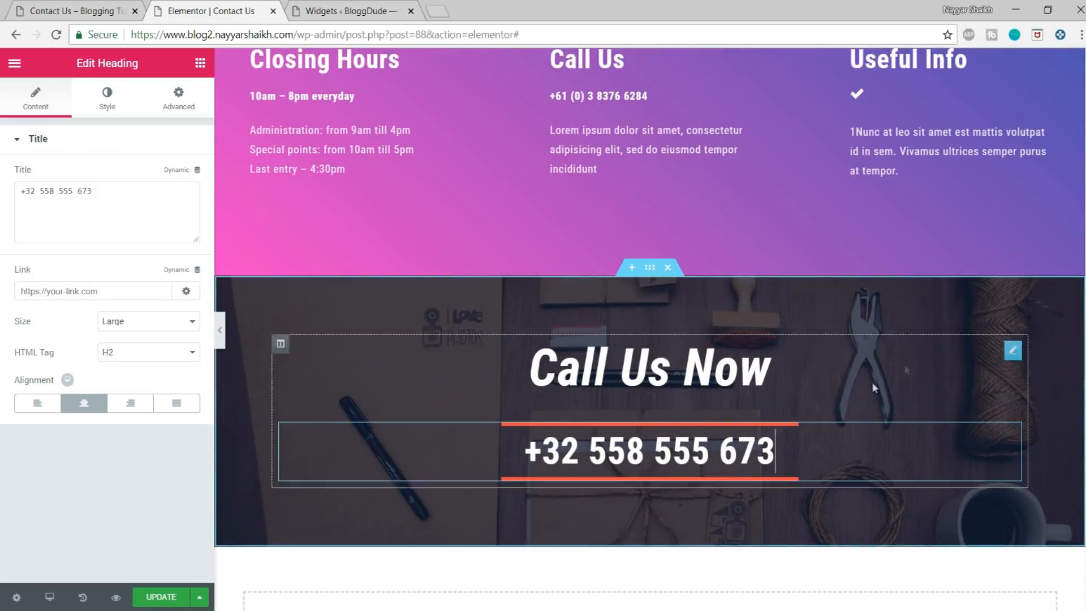
click(674, 272)
scroll(743, 439, up, 15)
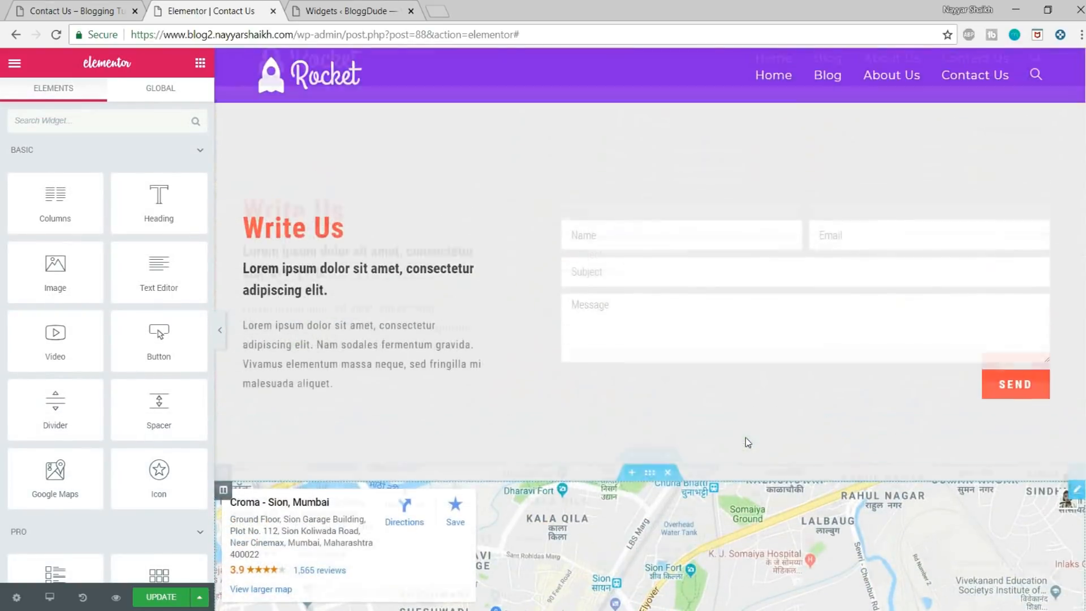
scroll(702, 281, down, 5)
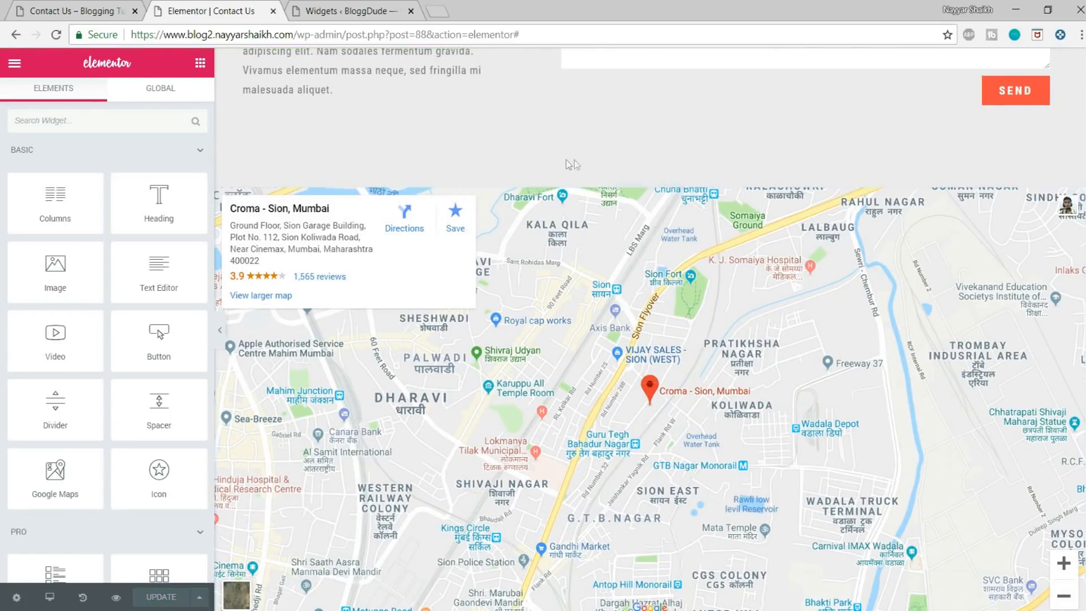
scroll(646, 345, up, 5)
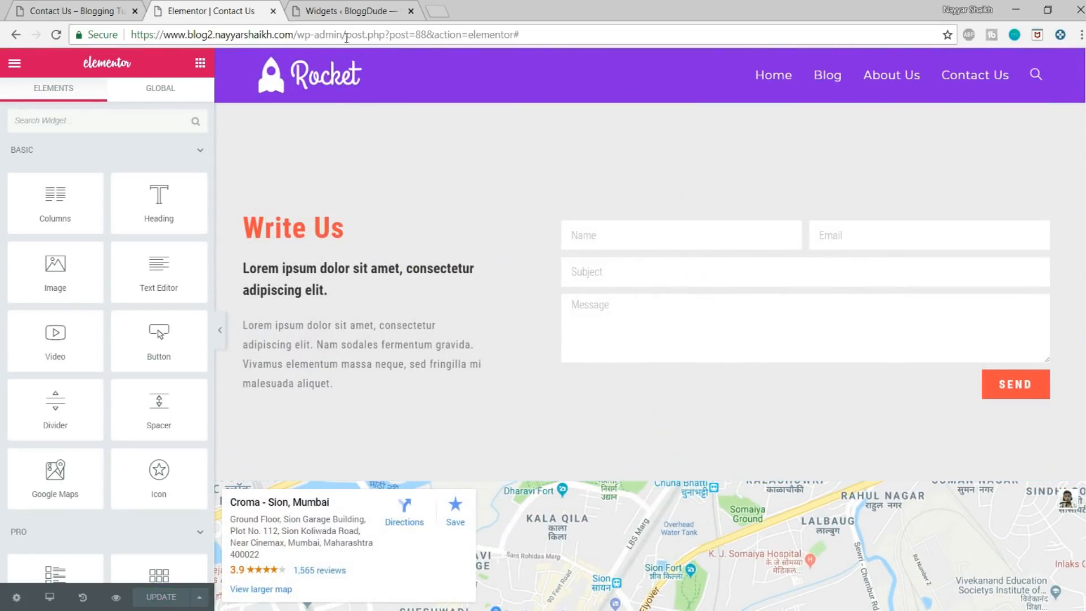
Step: Leave the editor for the BloggDude site's home page and open its About Us page
drag(295, 34, 716, 18)
key(BackSpace)
key(Return)
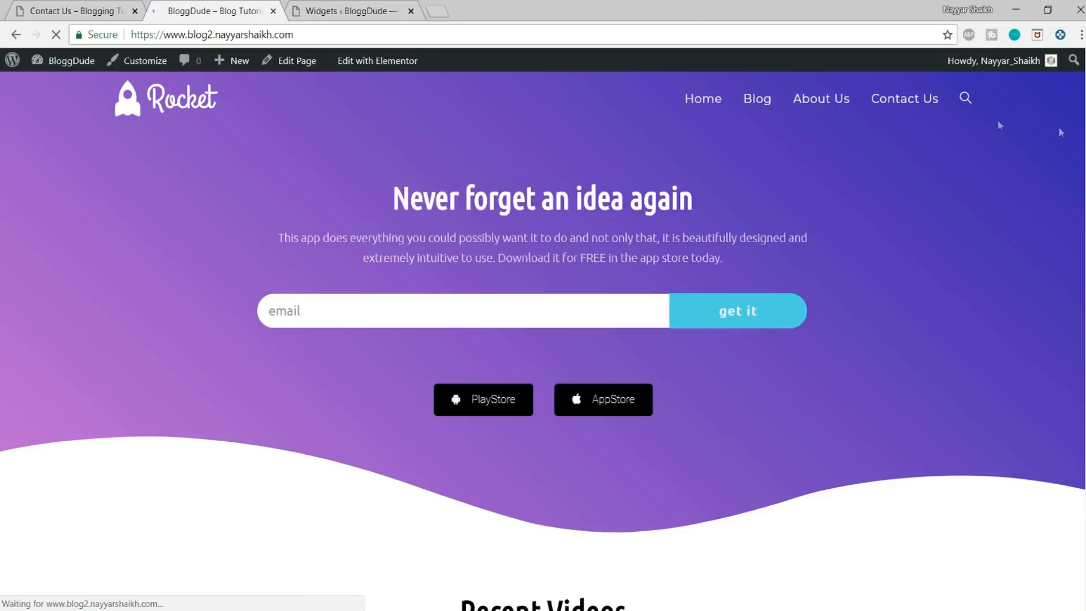
click(822, 110)
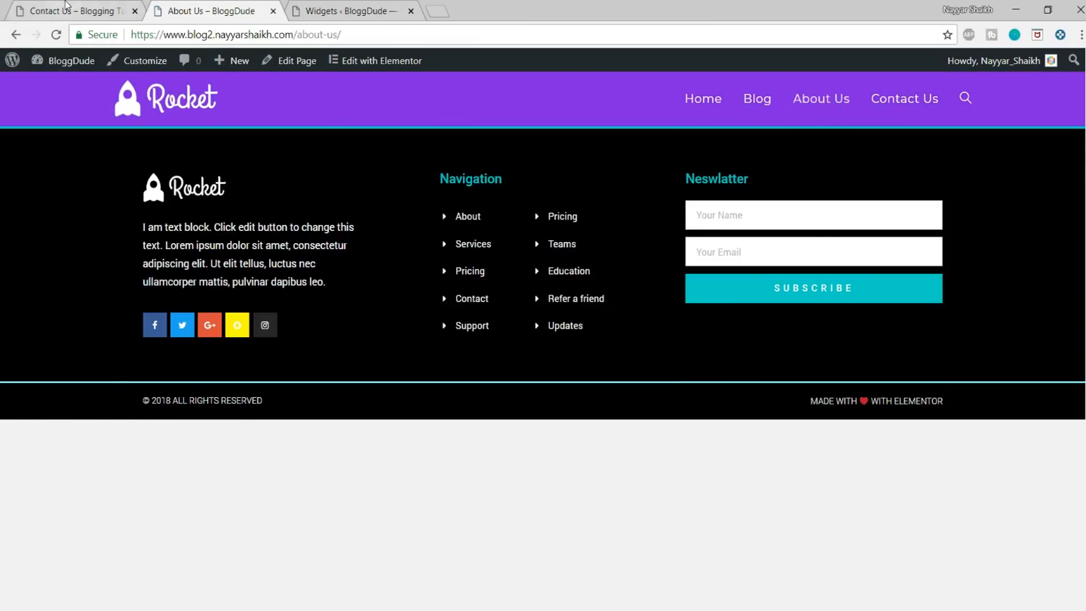
Step: Open the demo blog's About Us page and examine its header, social cards and the sections below
click(66, 8)
click(904, 104)
scroll(905, 104, down, 6)
scroll(543, 341, down, 8)
scroll(543, 341, up, 20)
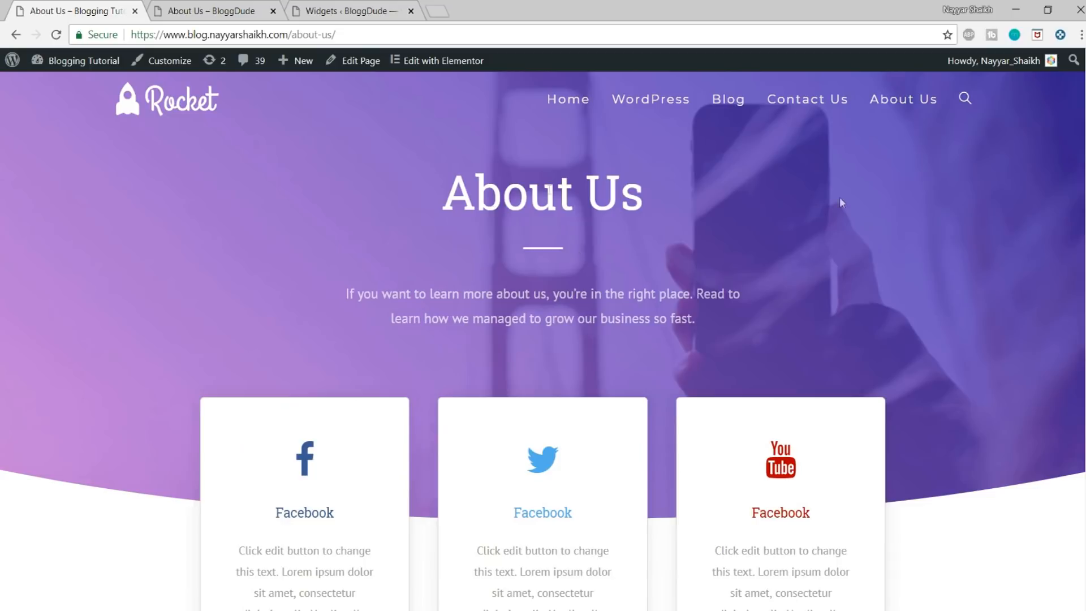
scroll(854, 418, down, 6)
scroll(853, 418, up, 6)
Step: Open the BloggDude site's About Us page in Elementor and bring up the page template library
click(214, 7)
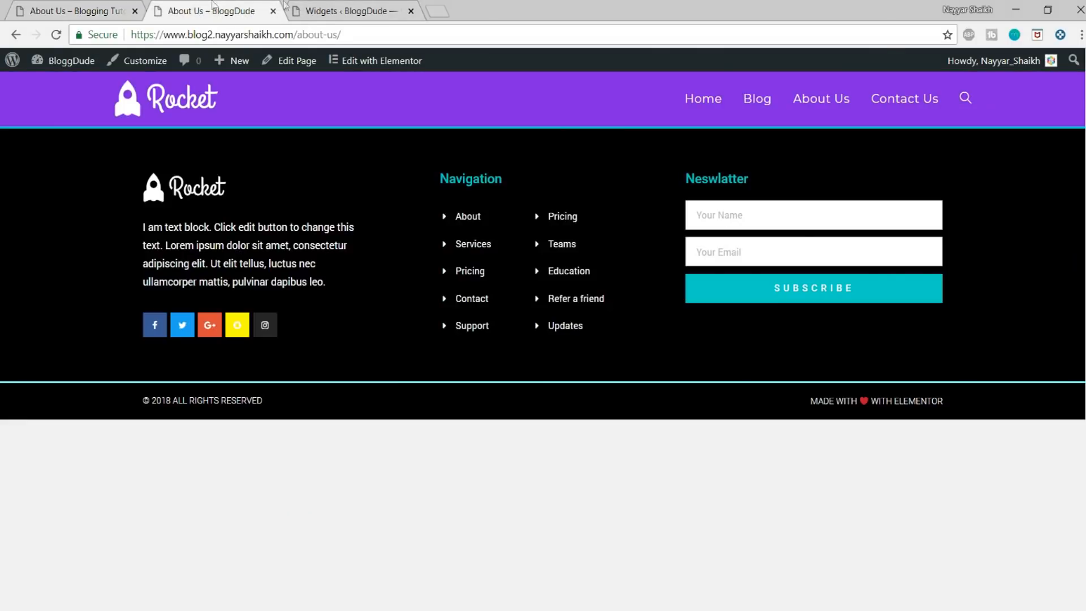
click(295, 62)
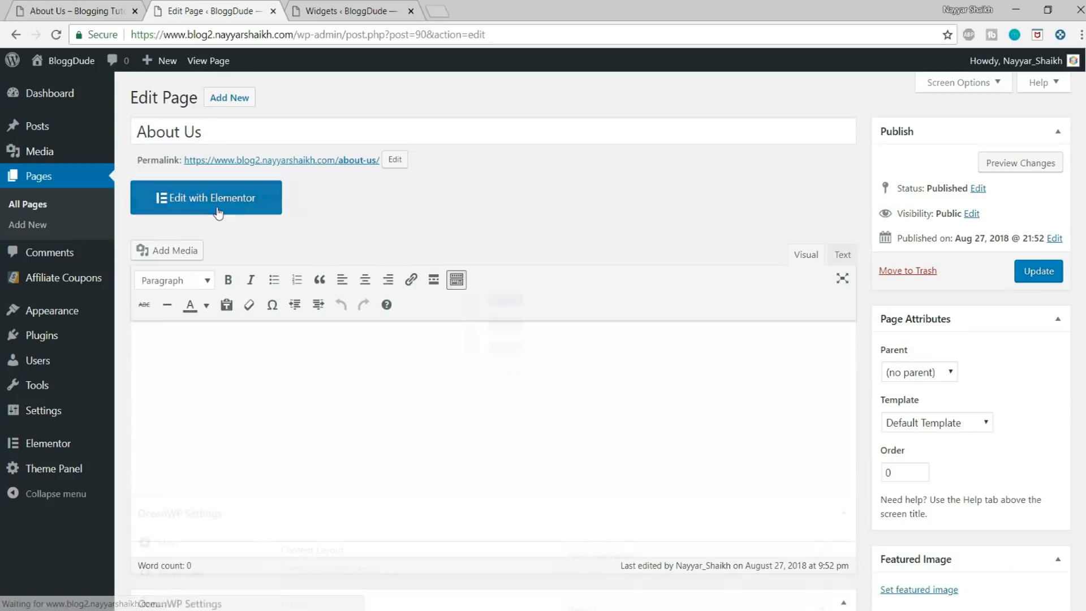
click(219, 208)
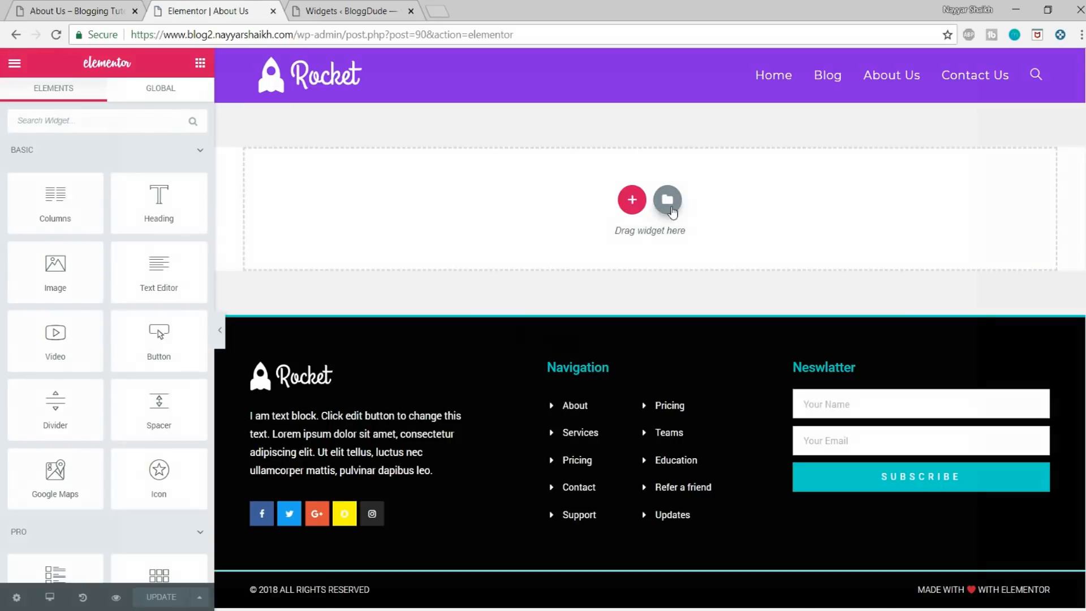
click(667, 200)
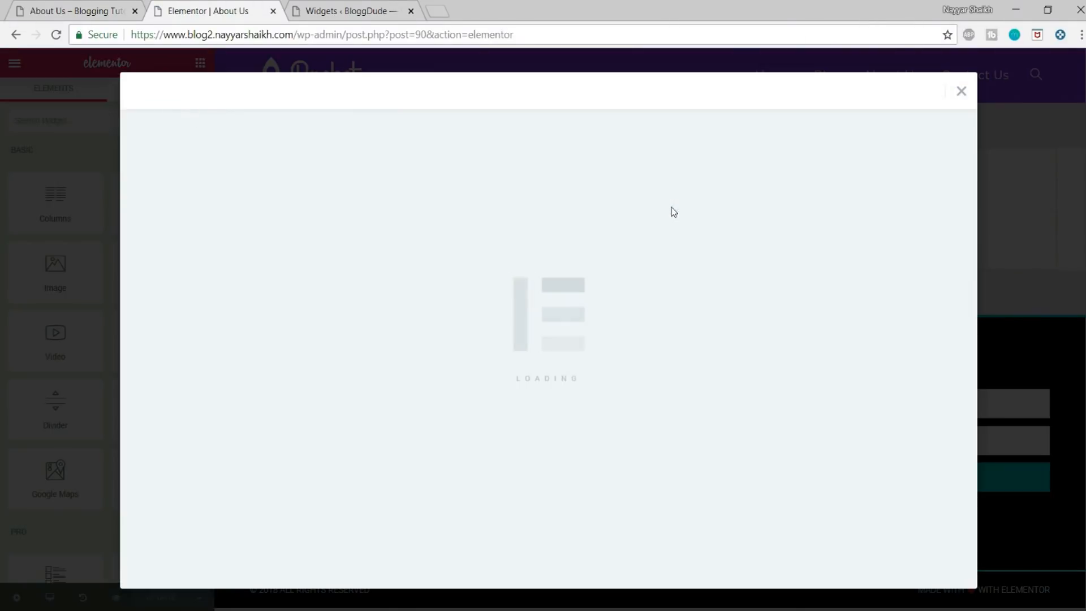
Step: Insert the About page template with the pink About Us header and three social media cards
scroll(716, 359, down, 5)
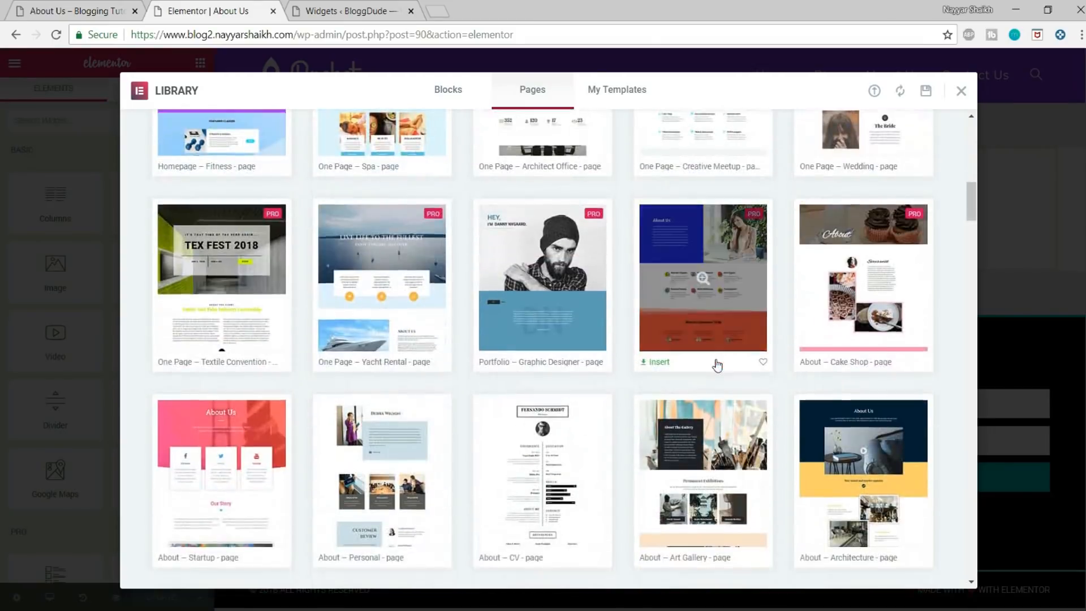
scroll(715, 364, down, 3)
mouse_move(230, 279)
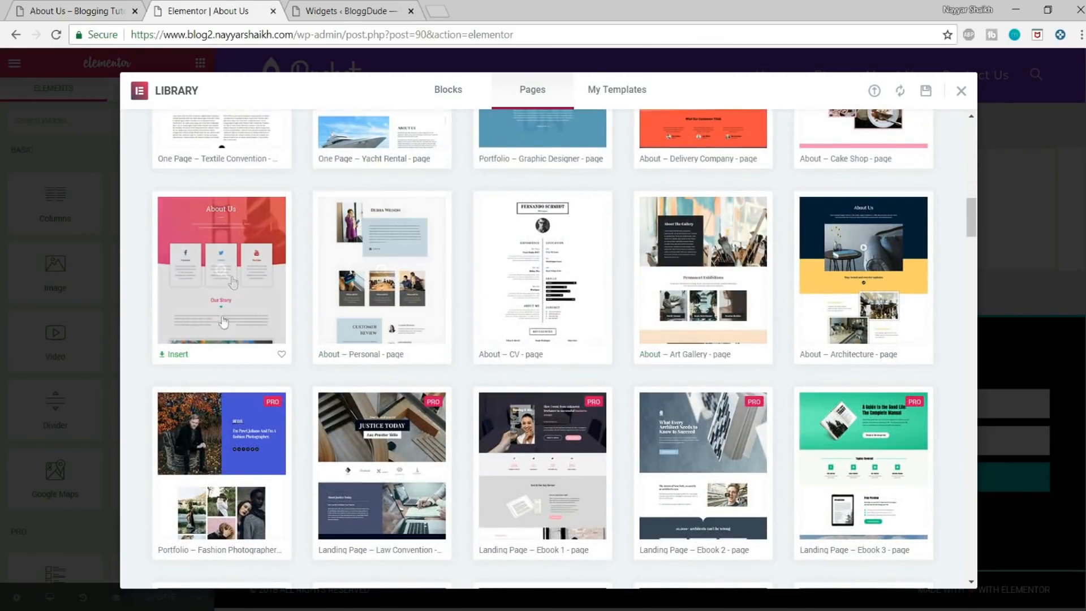
click(178, 355)
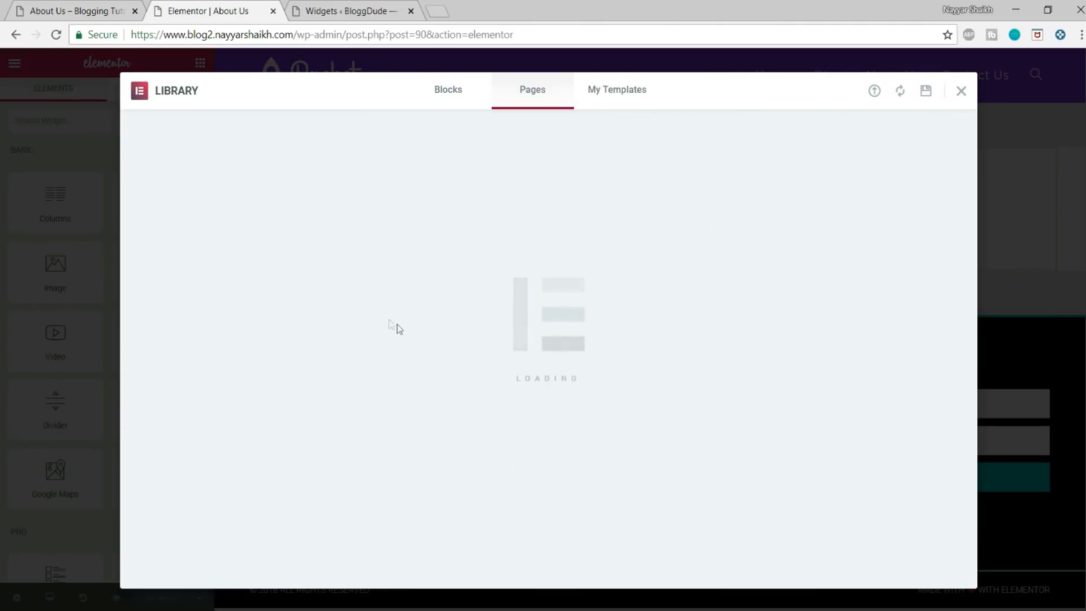
Step: Look over the inserted template's About Us header, social media cards and Our Story section
scroll(783, 244, down, 20)
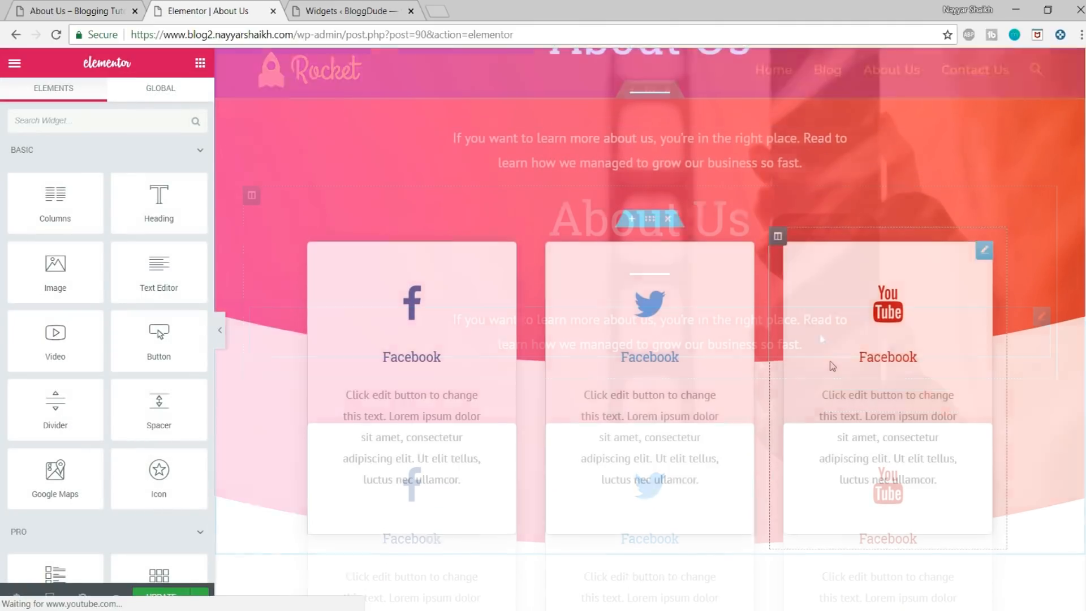
scroll(834, 386, down, 5)
scroll(839, 407, up, 15)
scroll(841, 419, up, 4)
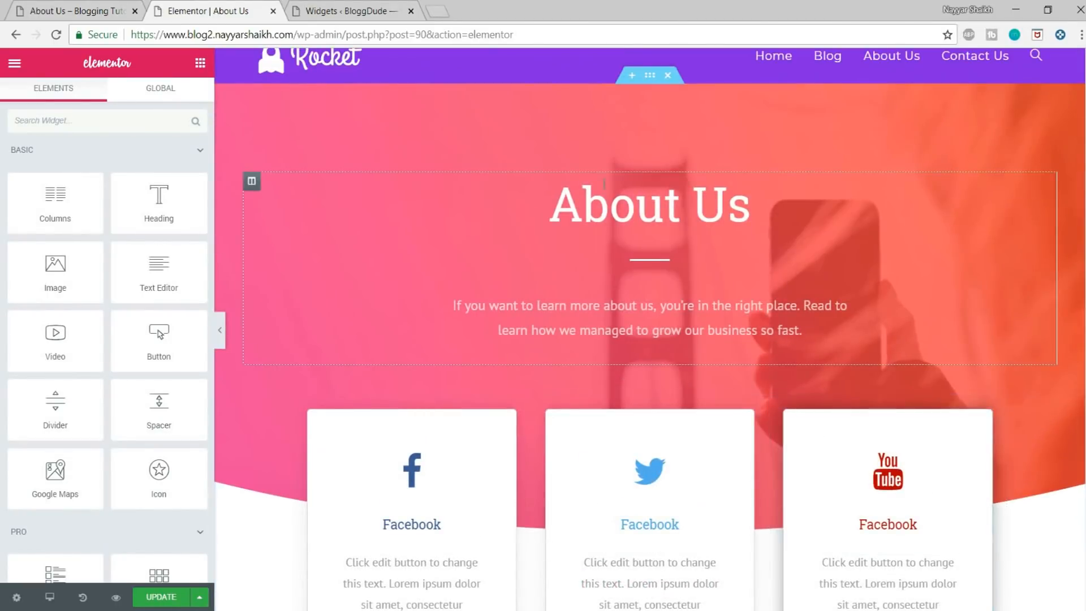
scroll(868, 305, down, 3)
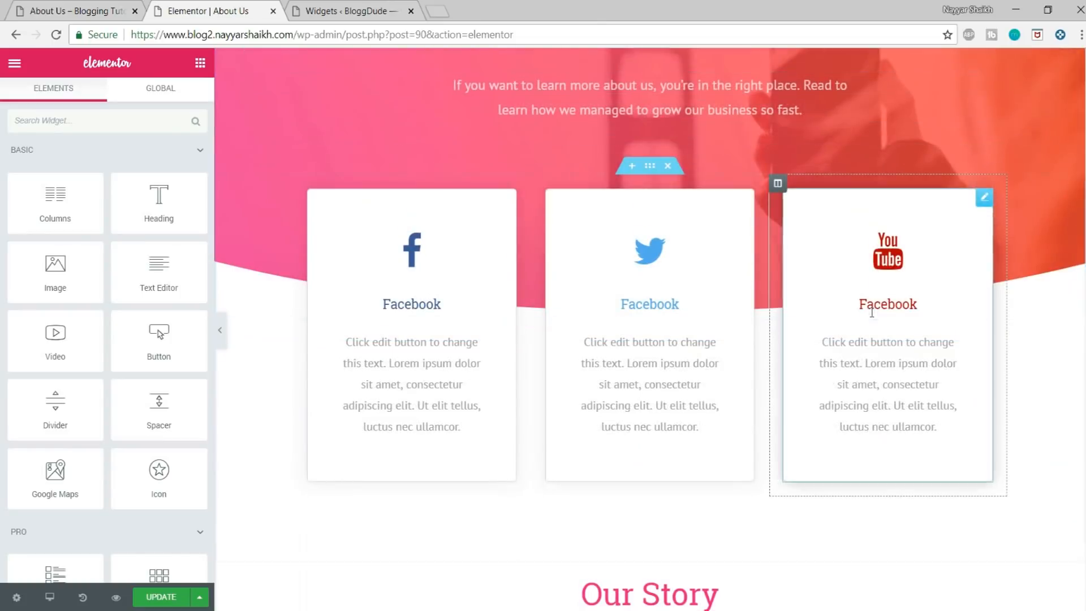
scroll(729, 294, up, 4)
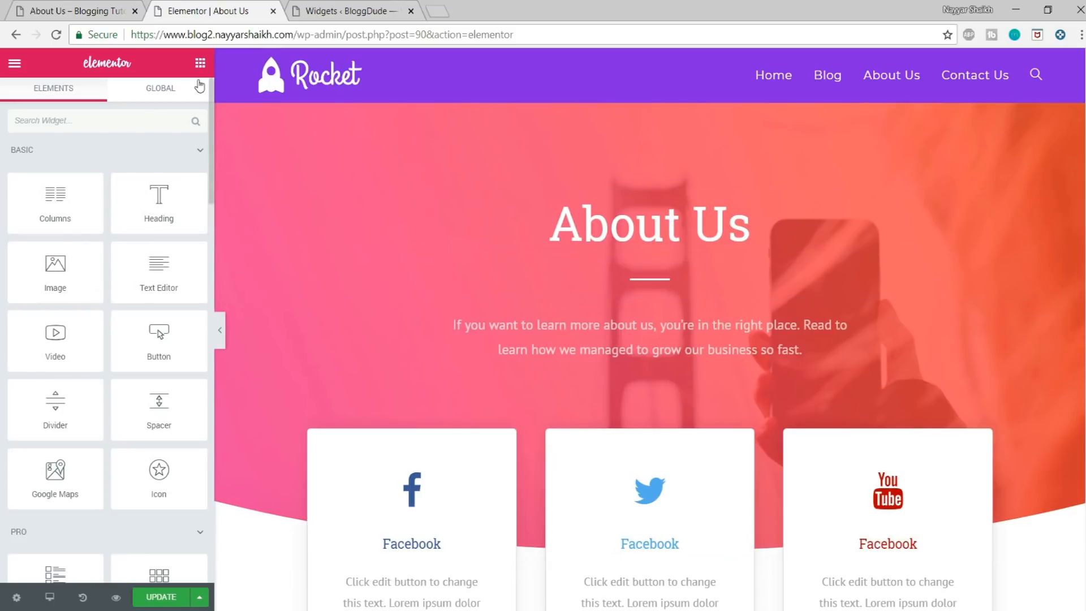
Step: Open YouTube in a new tab and search for the channel owner's Elementor videos
click(436, 12)
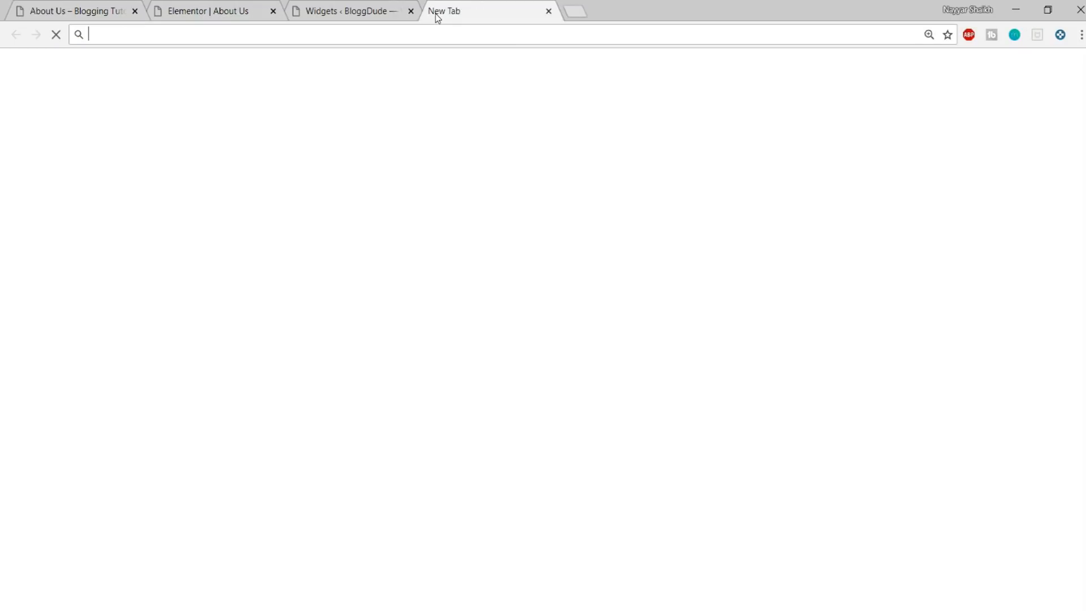
text(y)
key(Return)
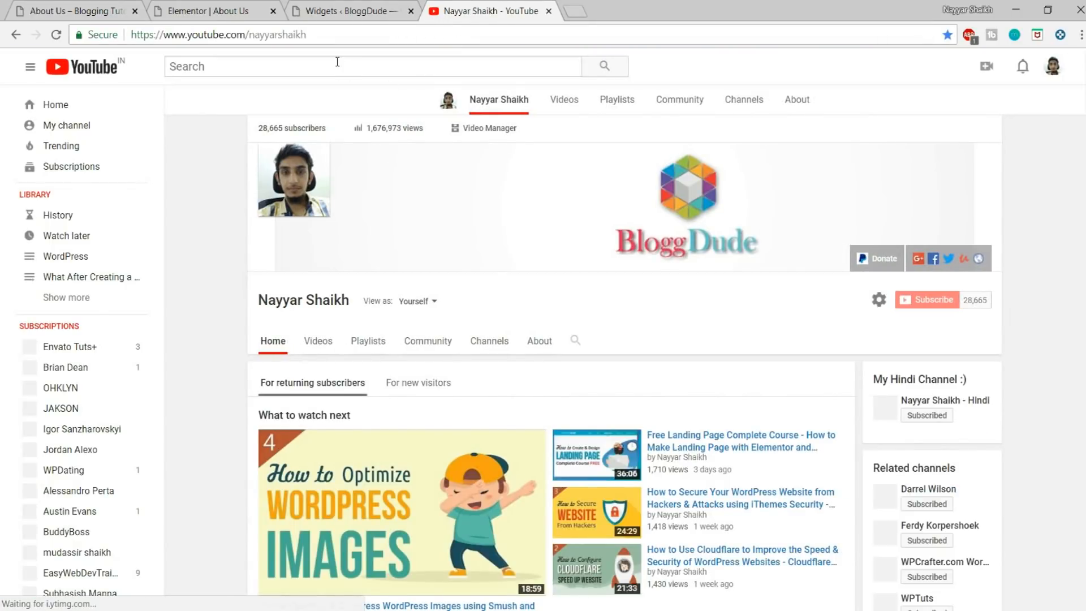
click(337, 63)
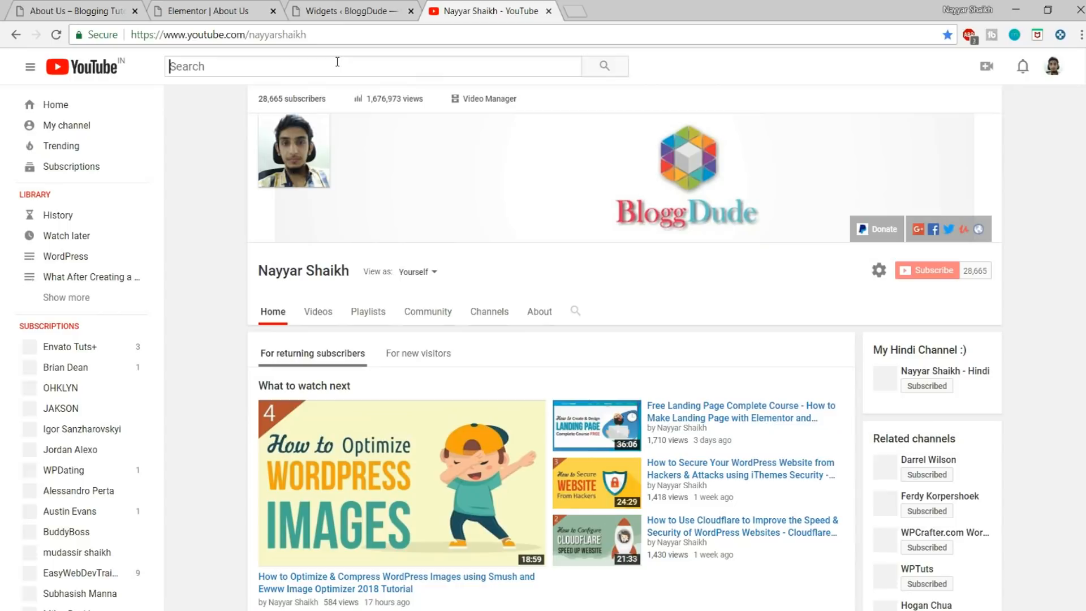
text(nayyar shai)
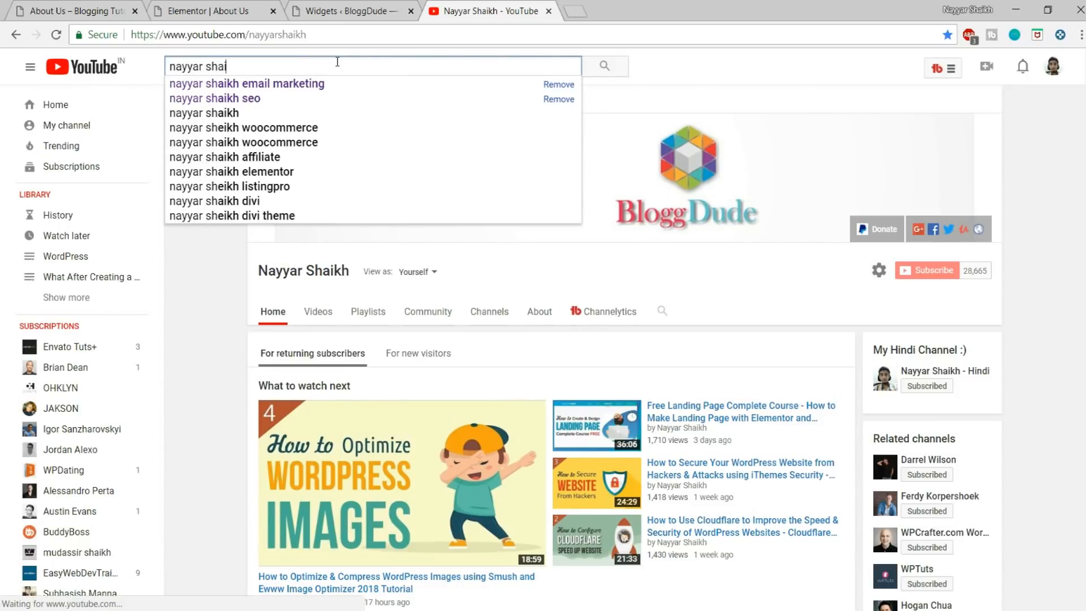
text(kh e)
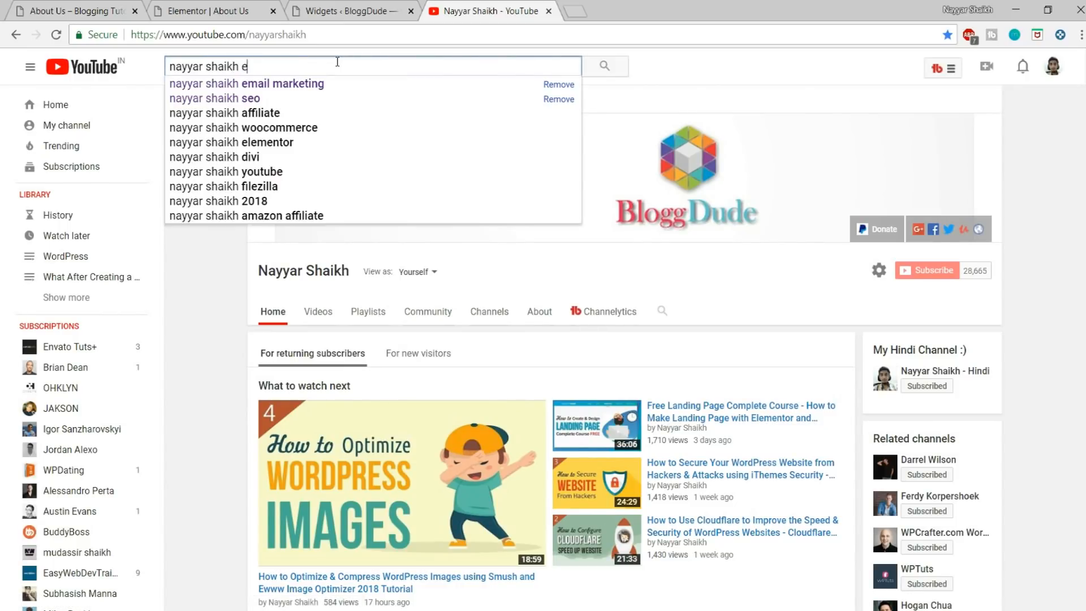
text(lementor)
key(Return)
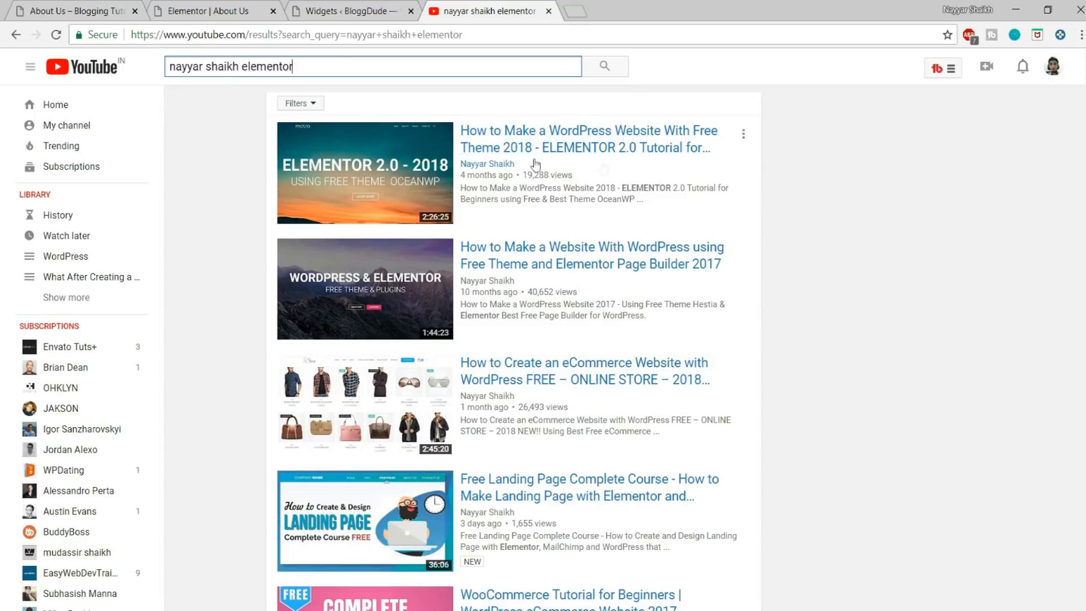
Step: Return to the About Us page in Elementor, look through the template and update the page
click(390, 11)
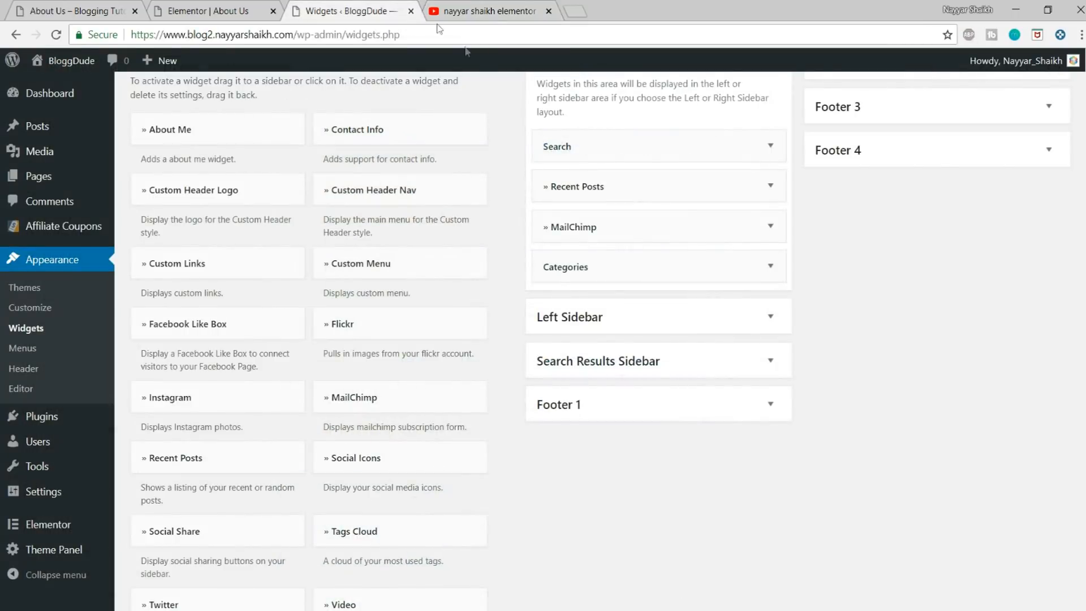
click(489, 12)
click(243, 10)
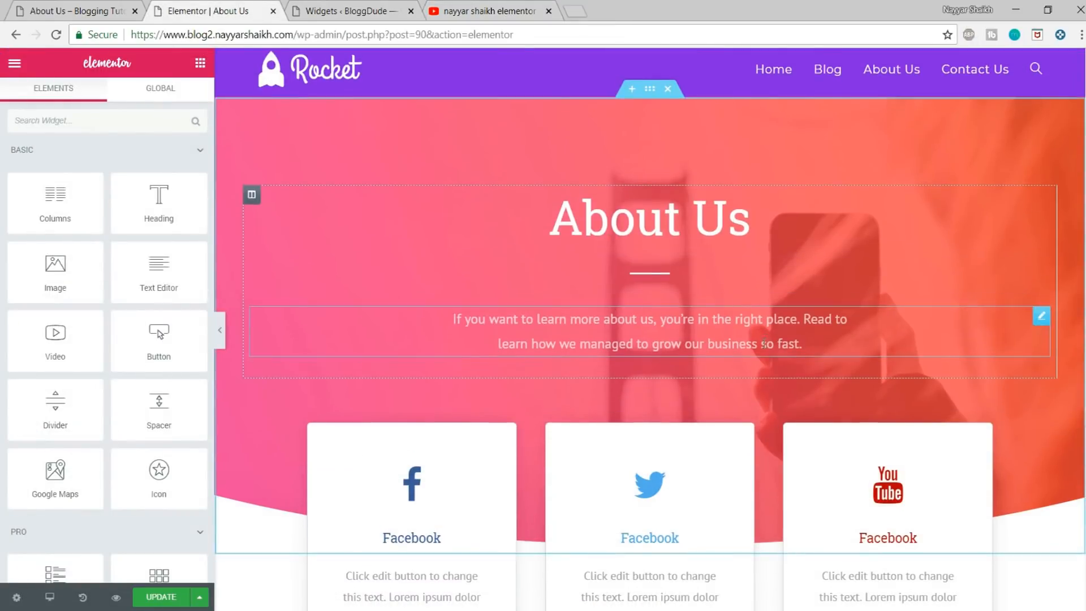
scroll(803, 368, down, 5)
scroll(803, 368, down, 14)
click(168, 604)
scroll(483, 472, up, 19)
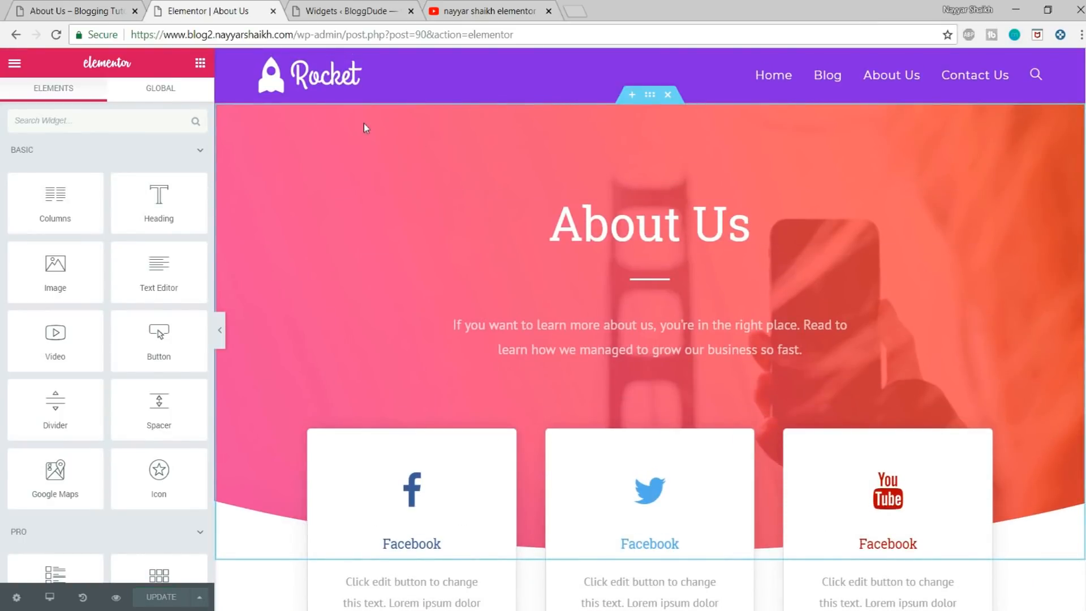
Step: Open the BloggDude home page, look through its sections and close the YouTube tab
drag(295, 35, 674, 28)
key(BackSpace)
key(Return)
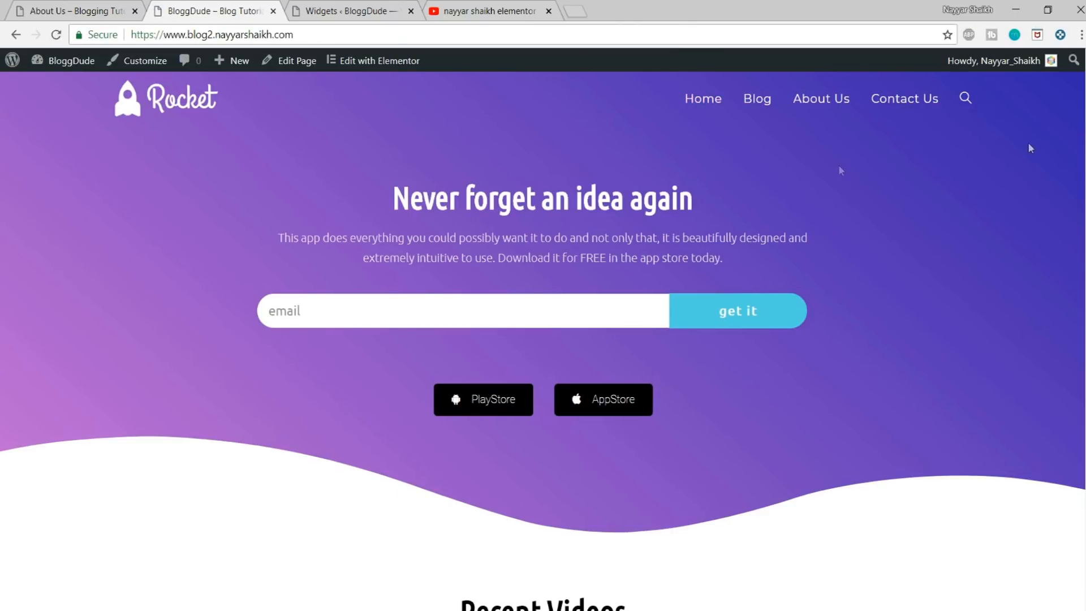
scroll(543, 339, down, 15)
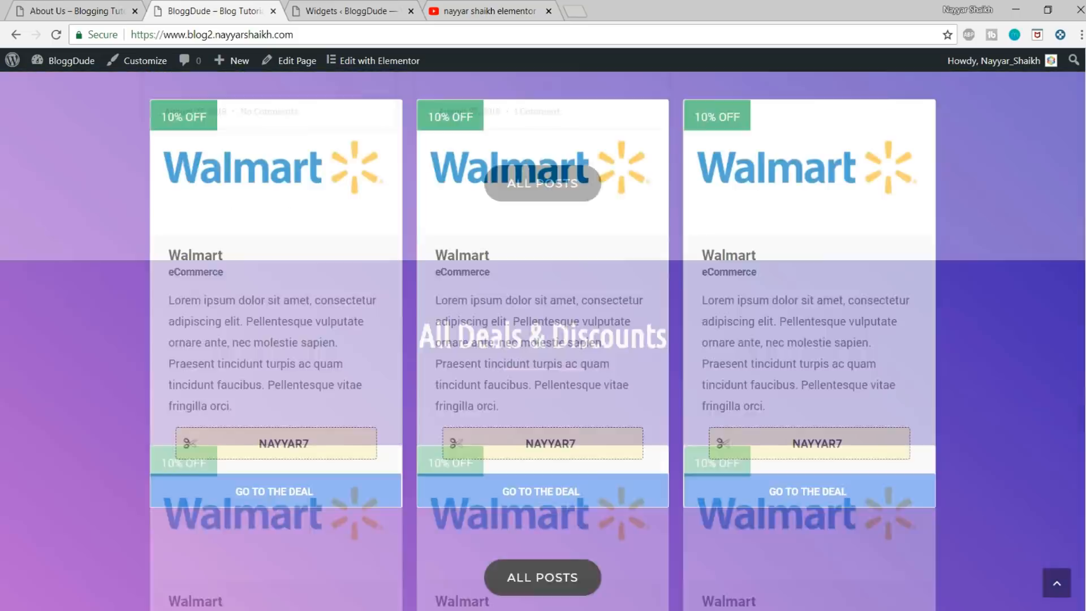
scroll(542, 339, up, 20)
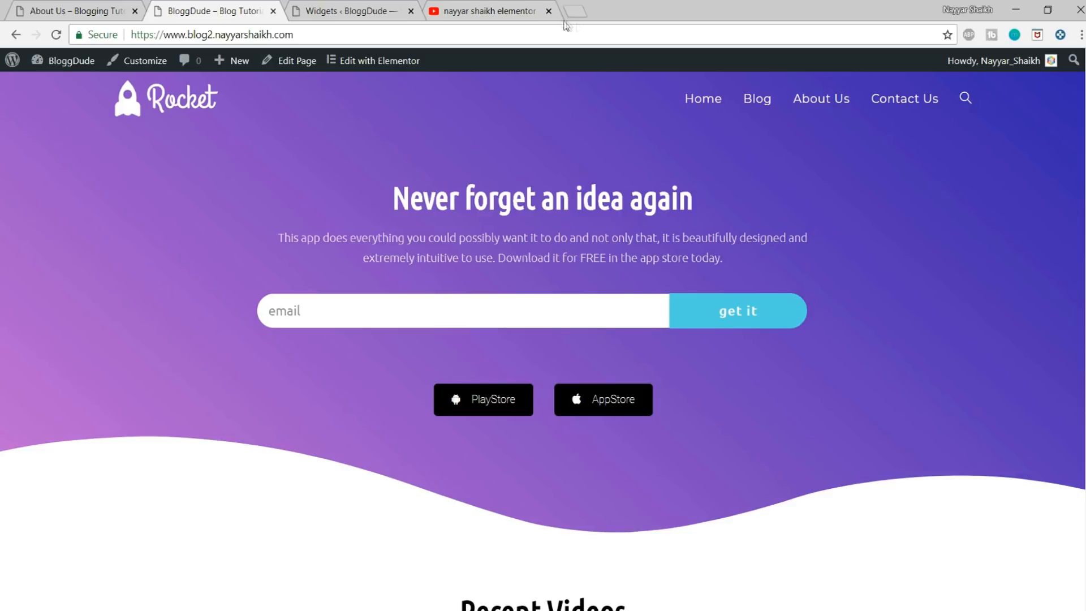
click(548, 11)
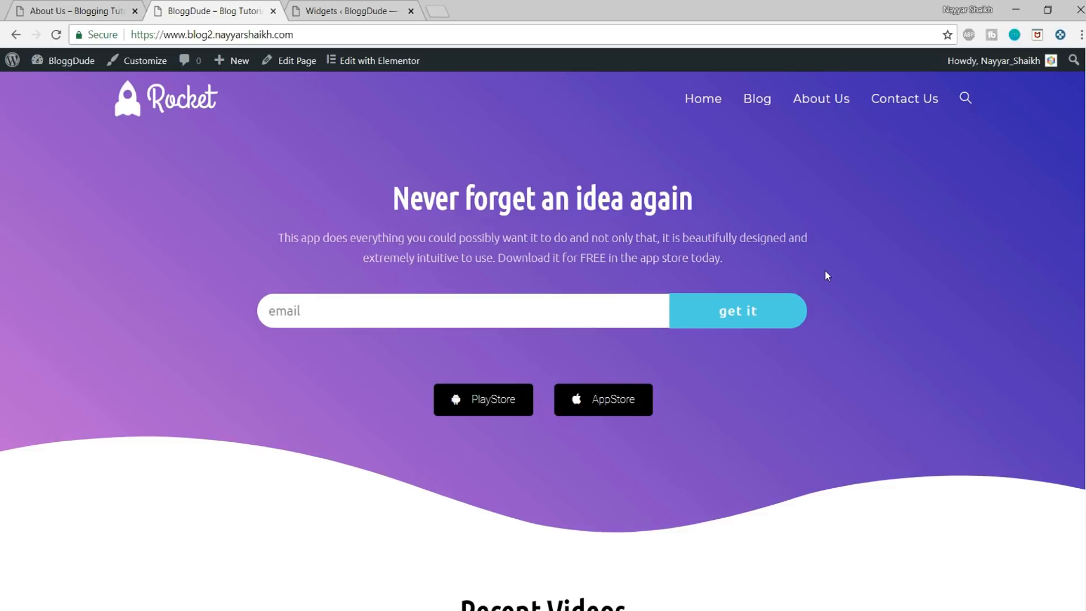
Step: Open the Add Plugins page in the WordPress dashboard and search for "Ad inserter"
click(367, 11)
scroll(39, 201, up, 1)
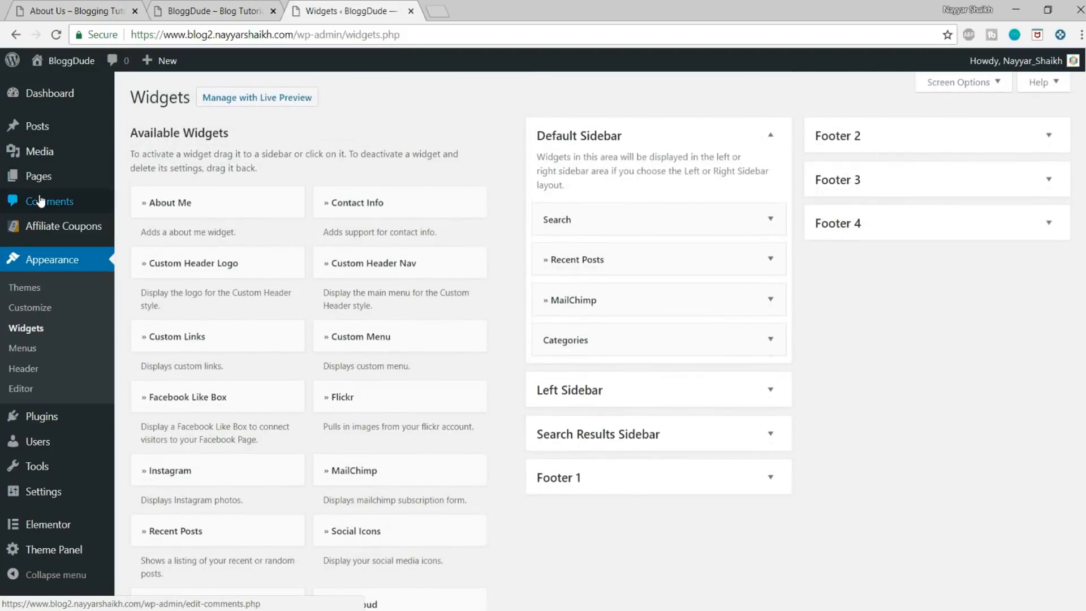
scroll(39, 202, down, 2)
mouse_move(45, 427)
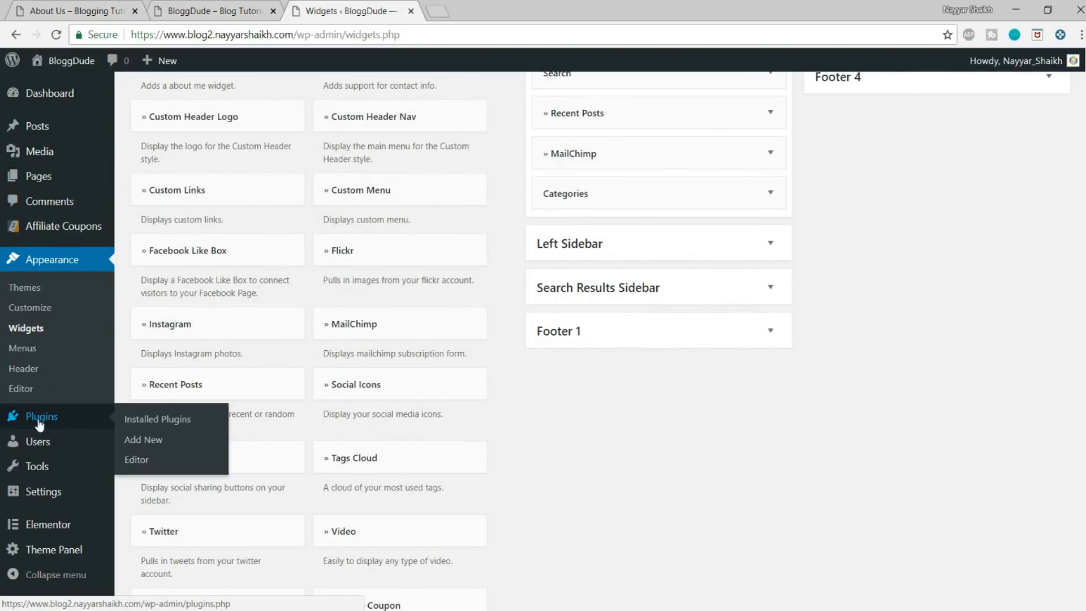
click(144, 439)
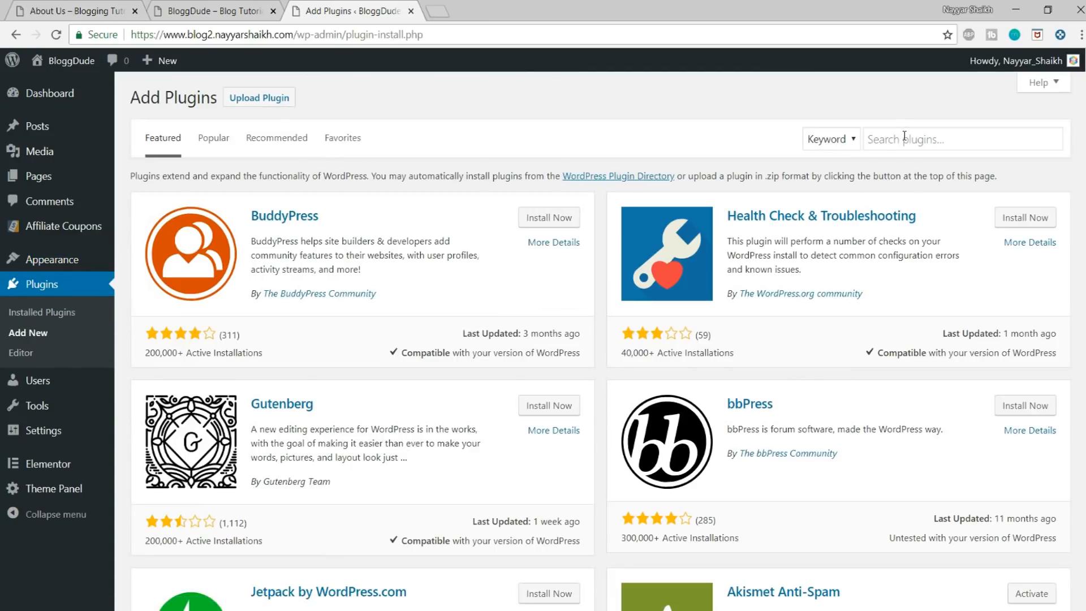
click(904, 137)
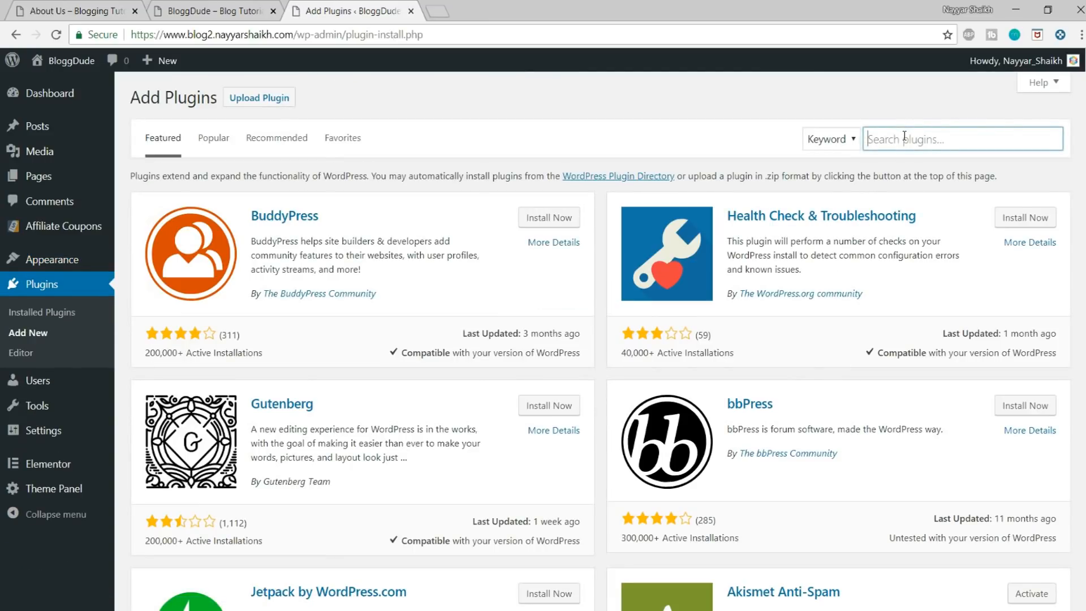
text(Ad inserter)
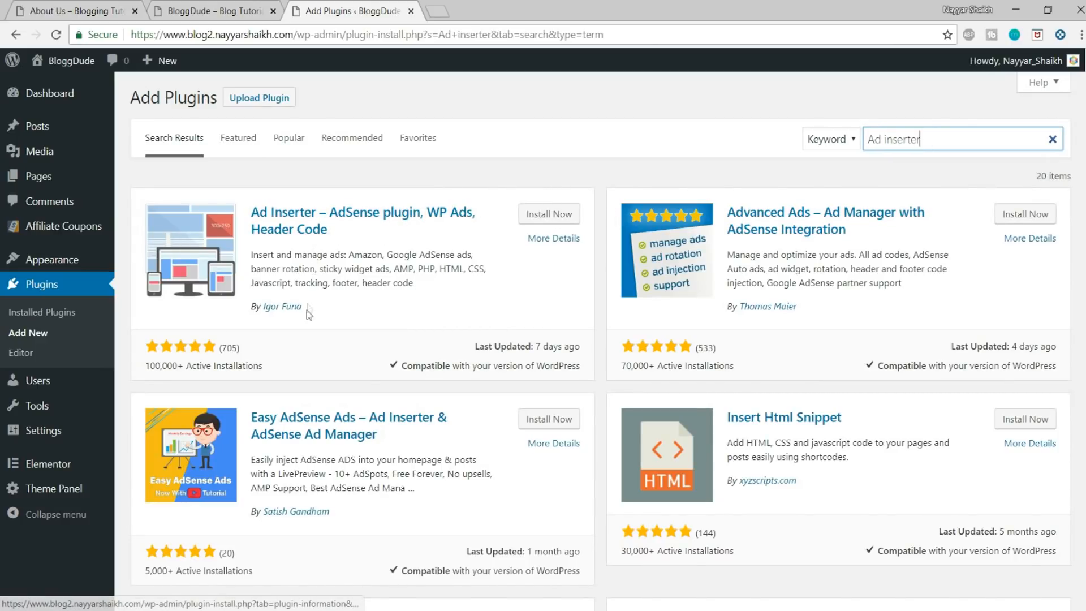
Step: Install and activate the Ad Inserter – AdSense plugin and open its settings page
drag(303, 306, 279, 306)
click(343, 306)
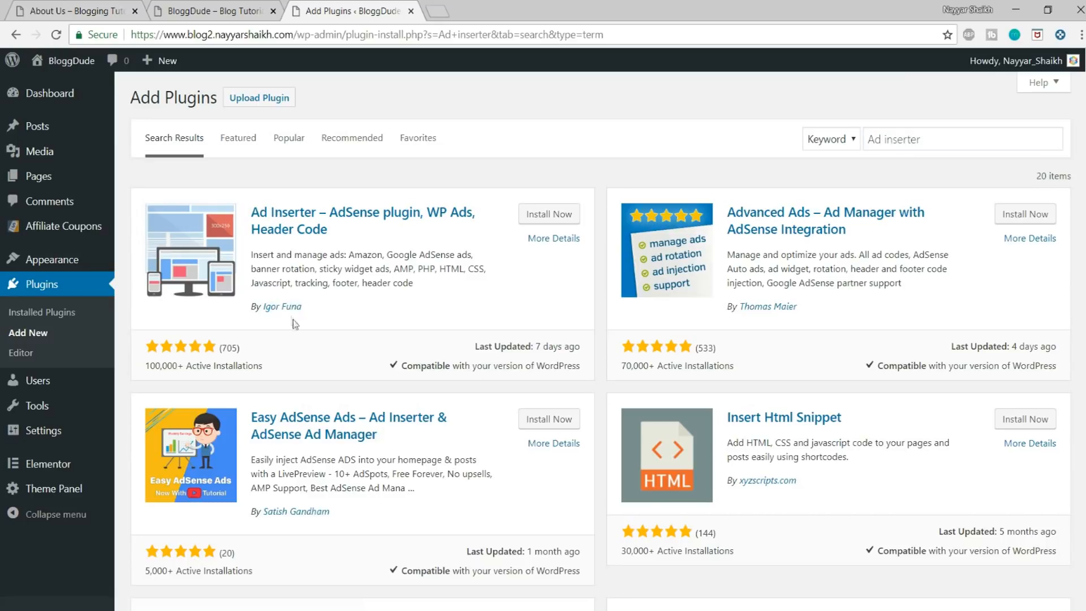
drag(146, 365, 201, 365)
click(212, 364)
click(549, 214)
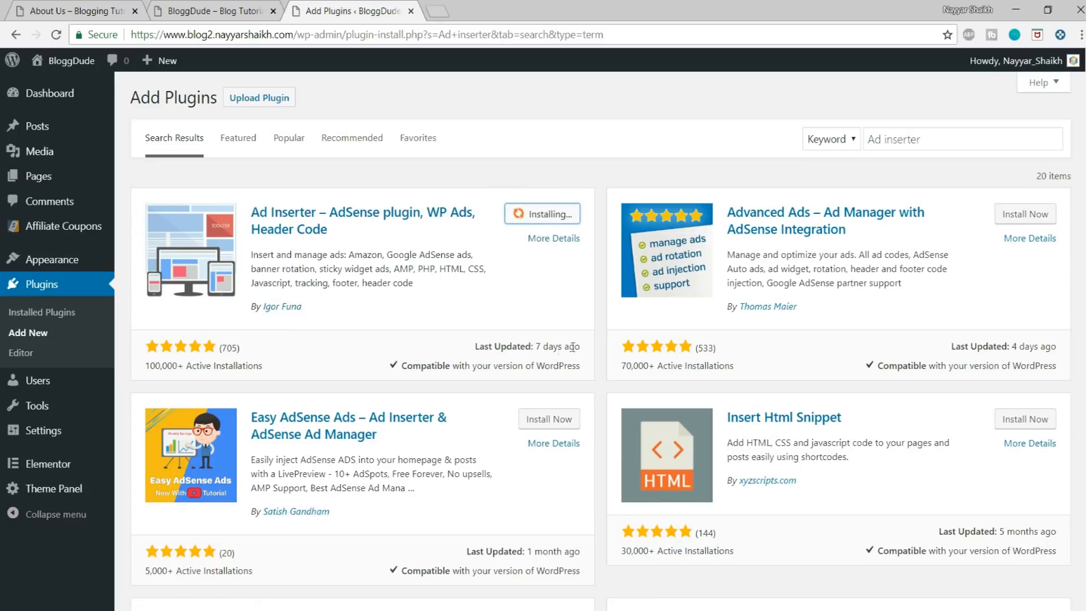
drag(583, 350, 473, 347)
click(481, 365)
drag(412, 364, 578, 368)
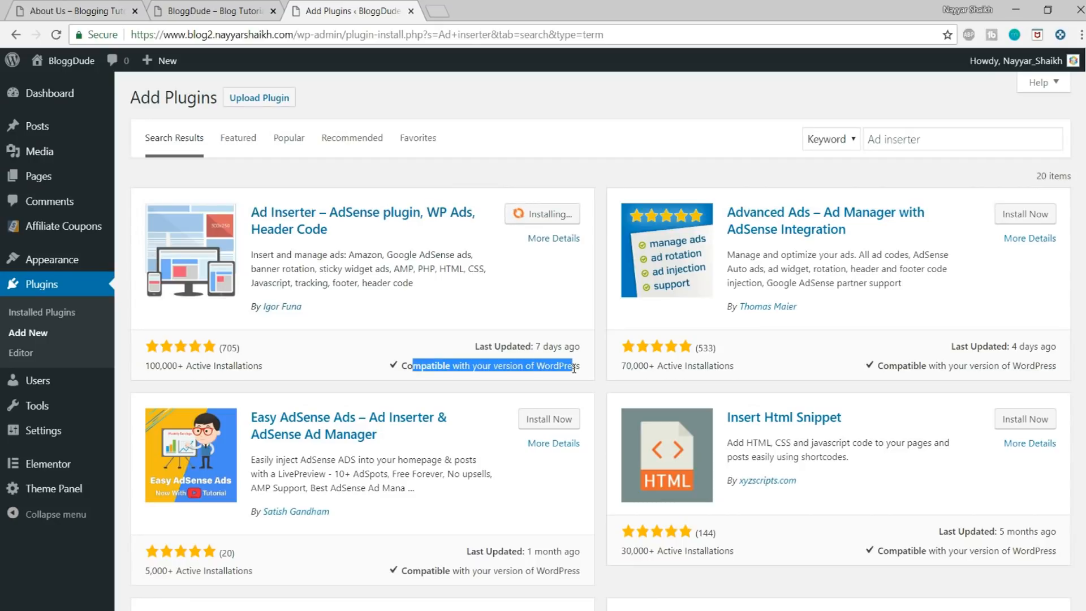
click(482, 315)
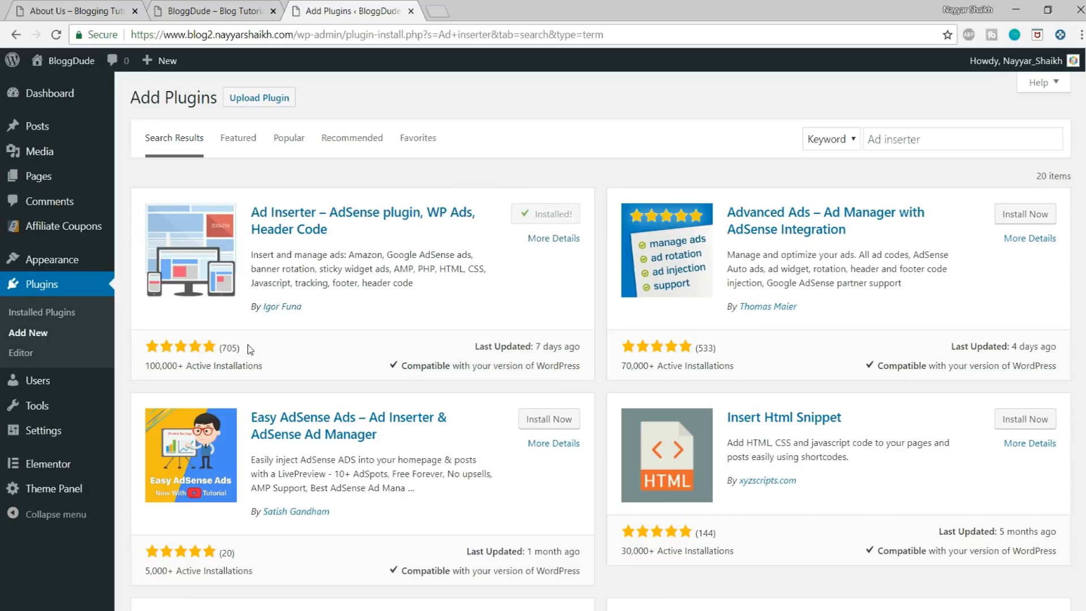
click(552, 214)
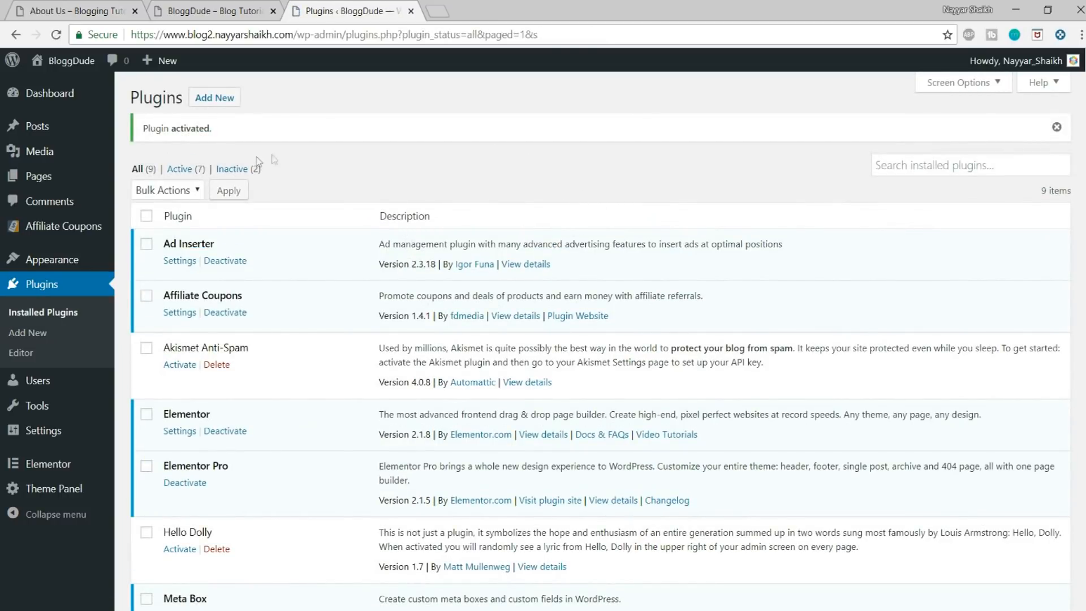
mouse_move(44, 431)
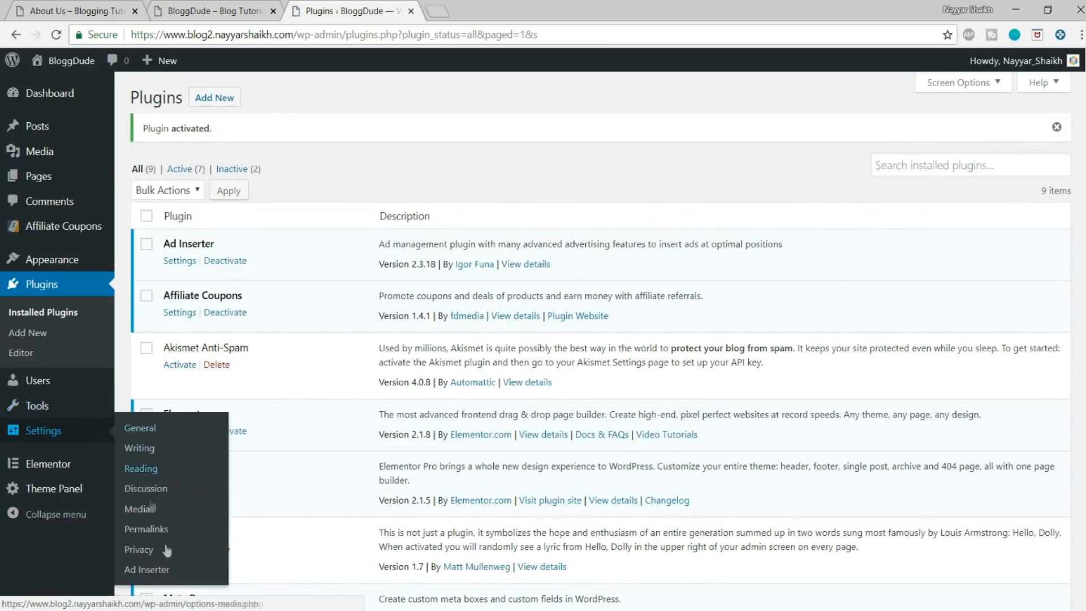
click(147, 571)
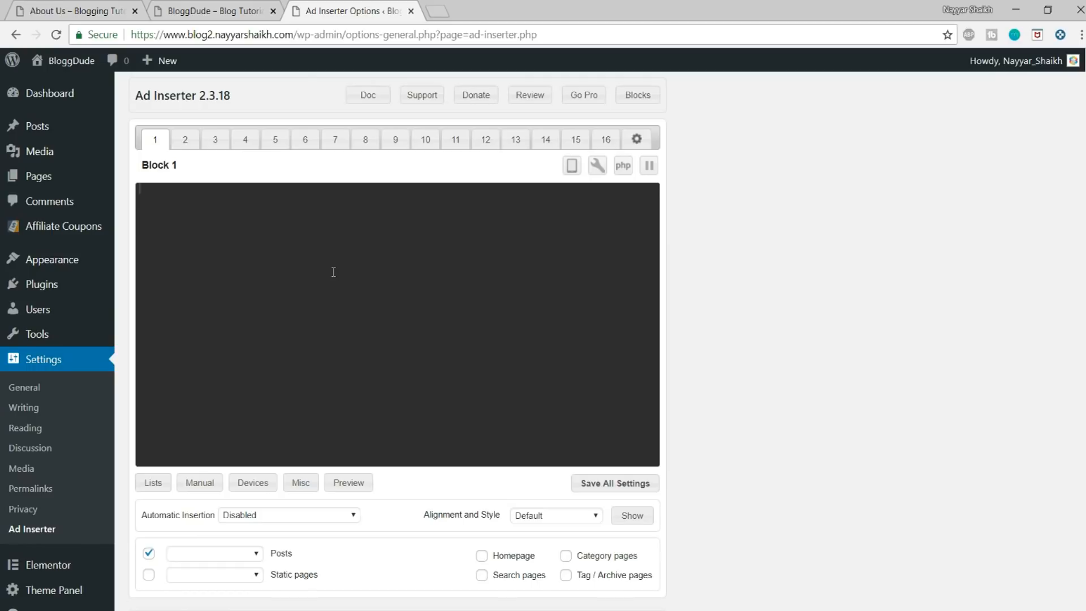
Step: Open Google AdSense on its Auto ads page in a new browser tab
click(438, 11)
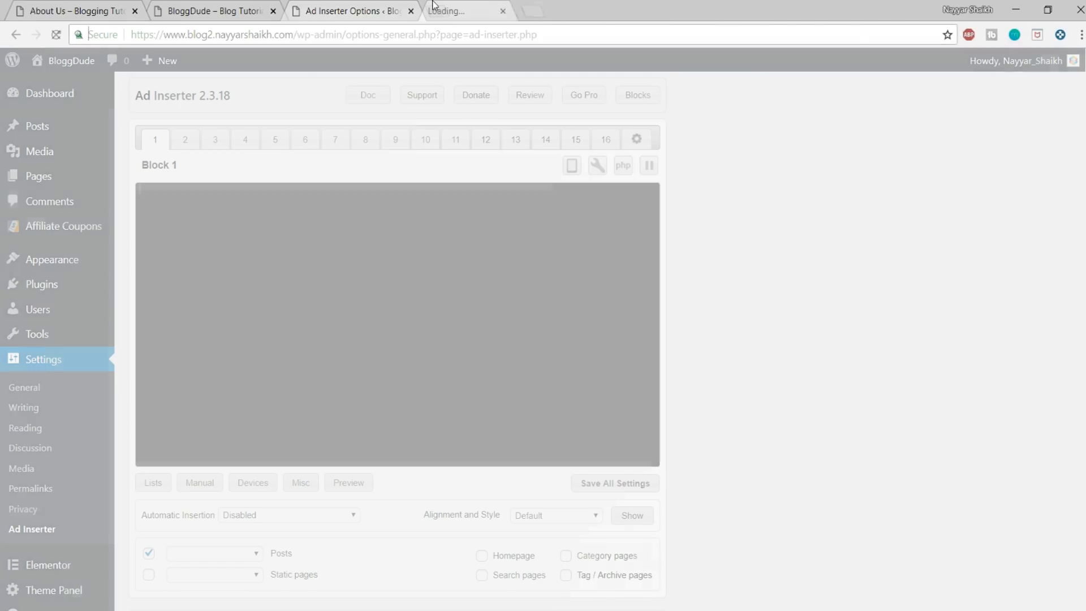
text(adsense)
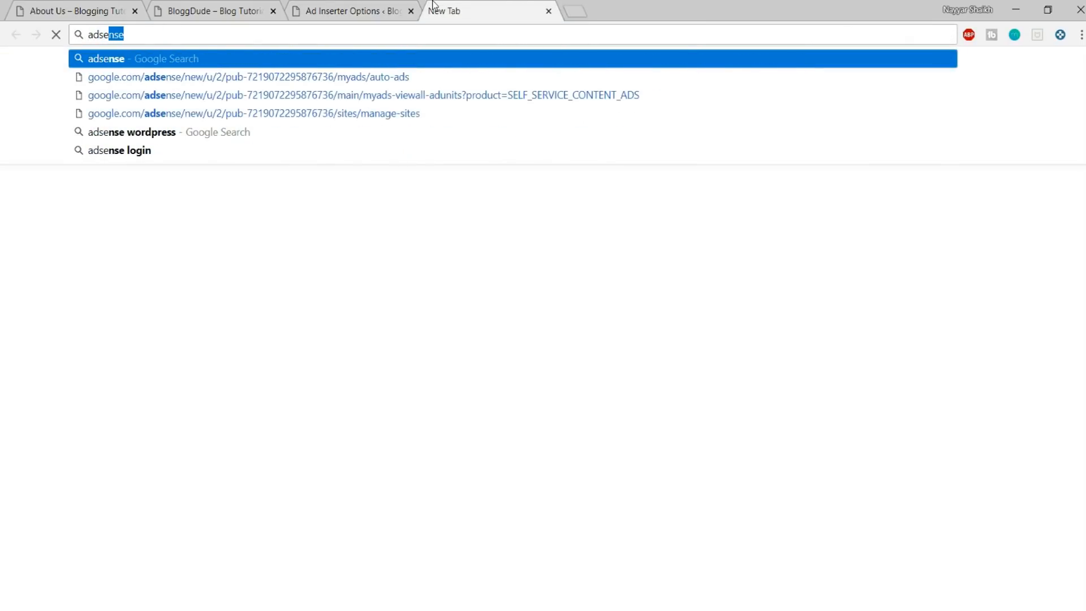
key(Down)
key(Return)
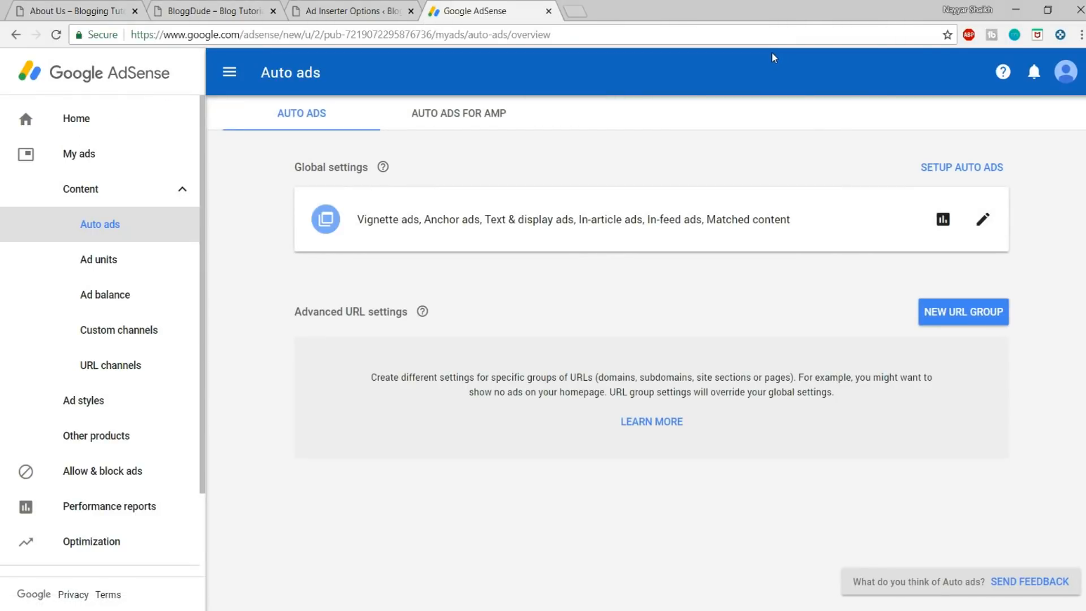
Step: Copy the blog's base URL from the address of the Ad Inserter page
click(350, 11)
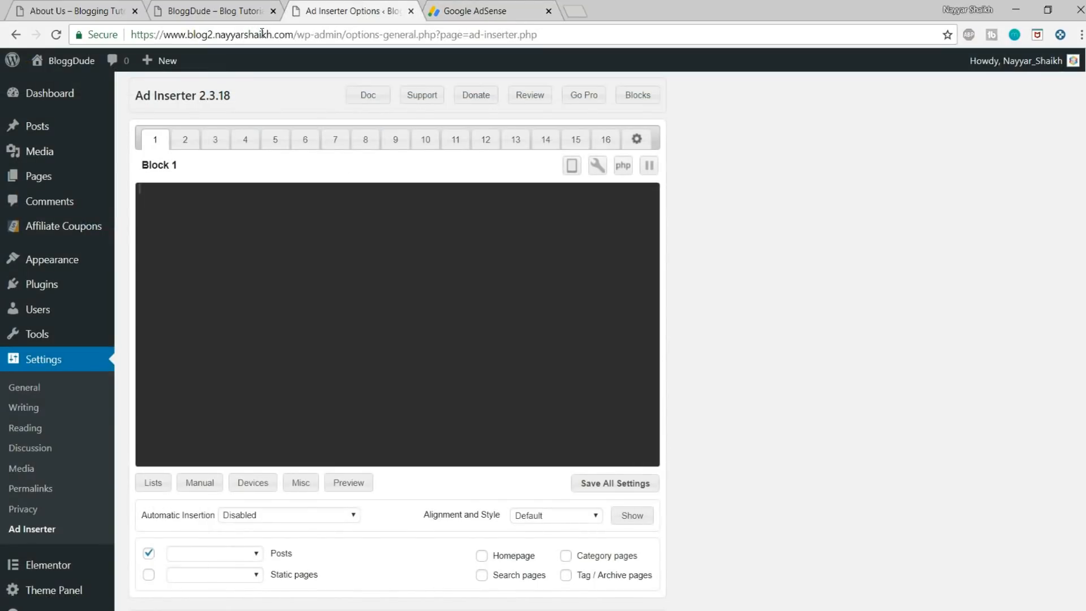
drag(295, 35, 130, 35)
key(ctrl+c)
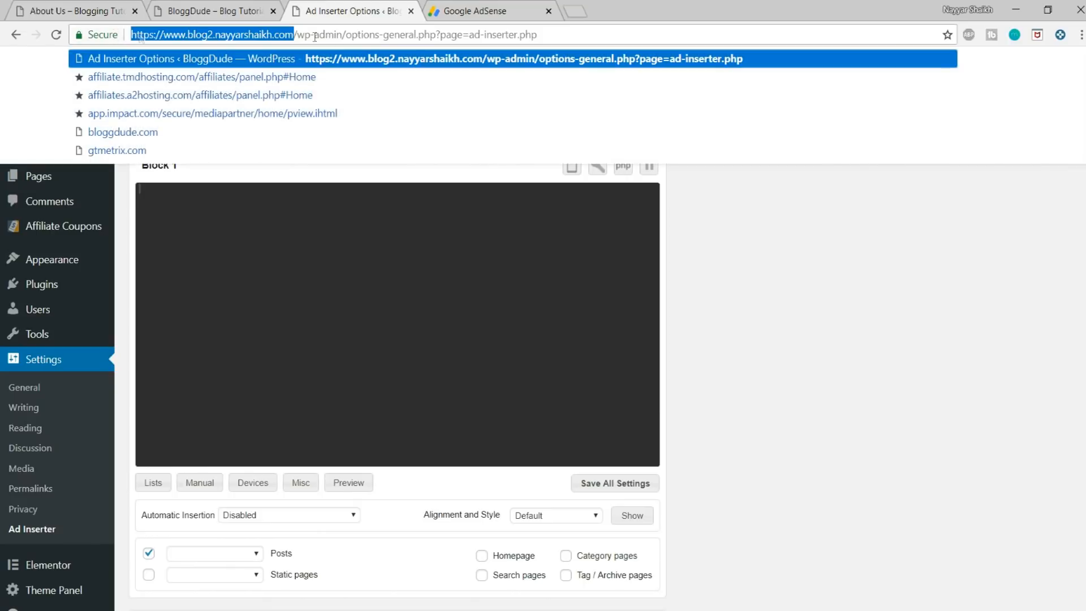
click(816, 296)
Step: Open the Manage sites overview in AdSense and expand the blog's main domain to check its subdomains
click(486, 11)
scroll(102, 340, down, 2)
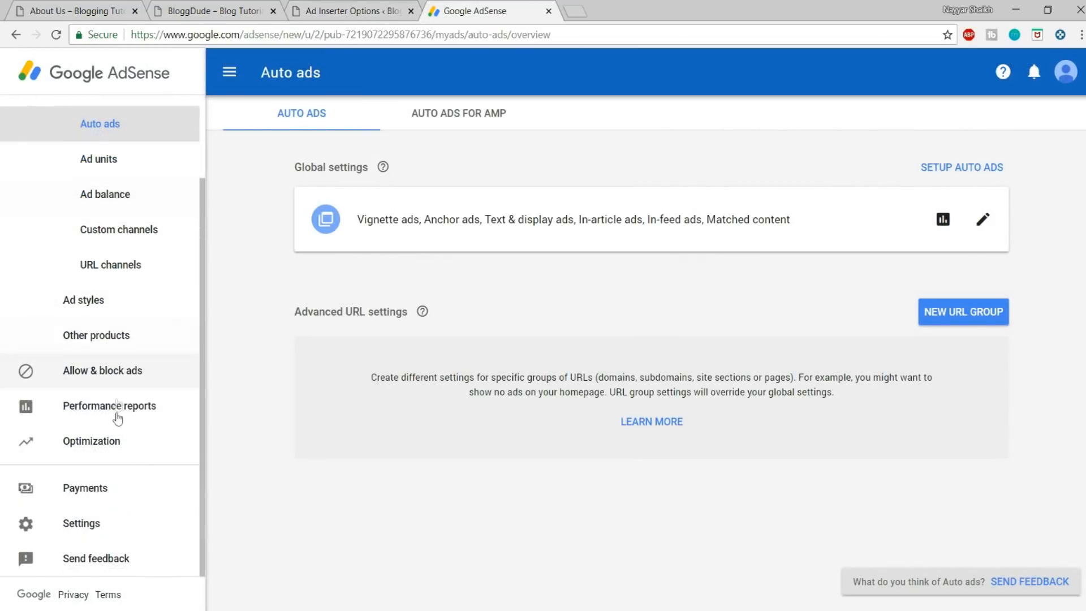
click(111, 530)
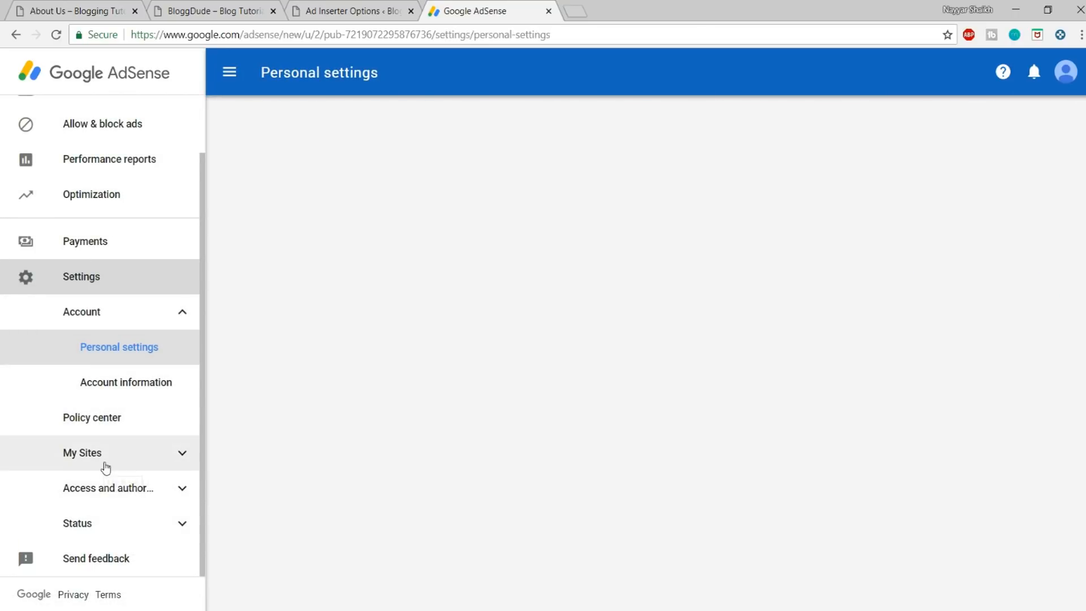
click(107, 463)
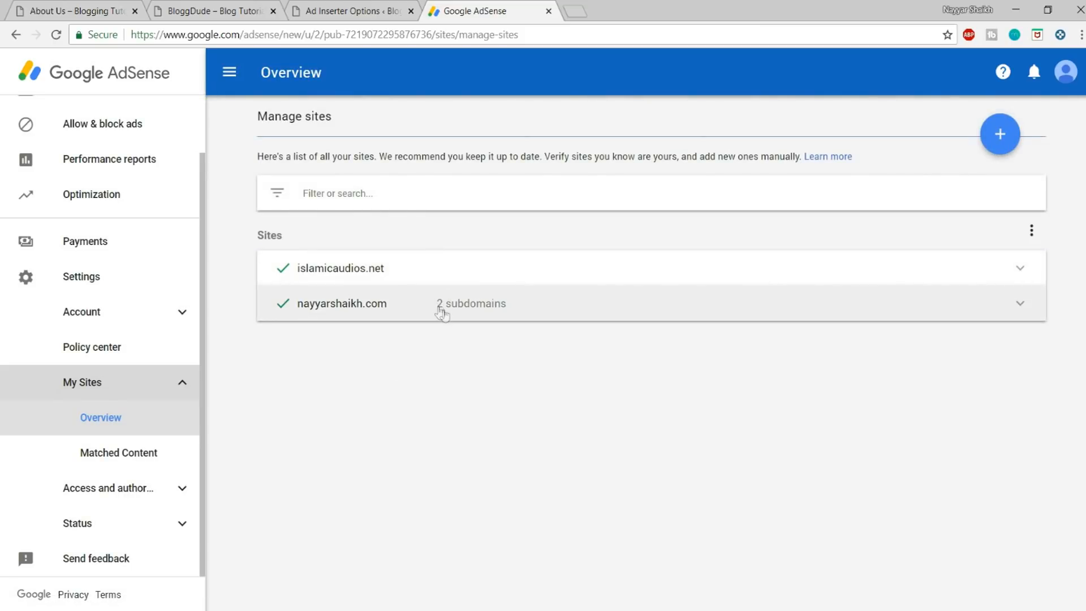
click(392, 311)
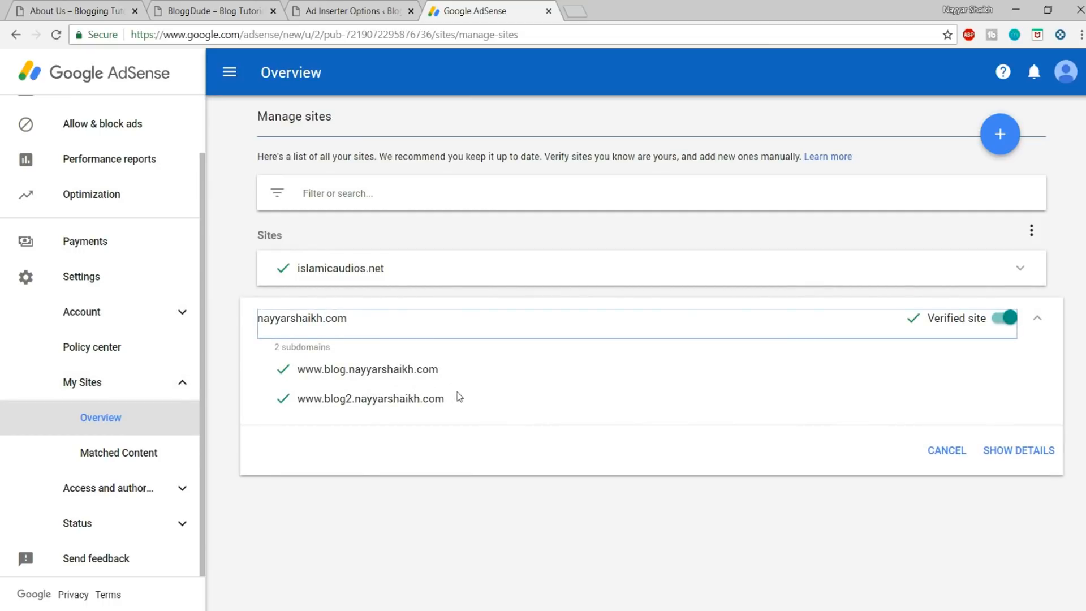
click(997, 132)
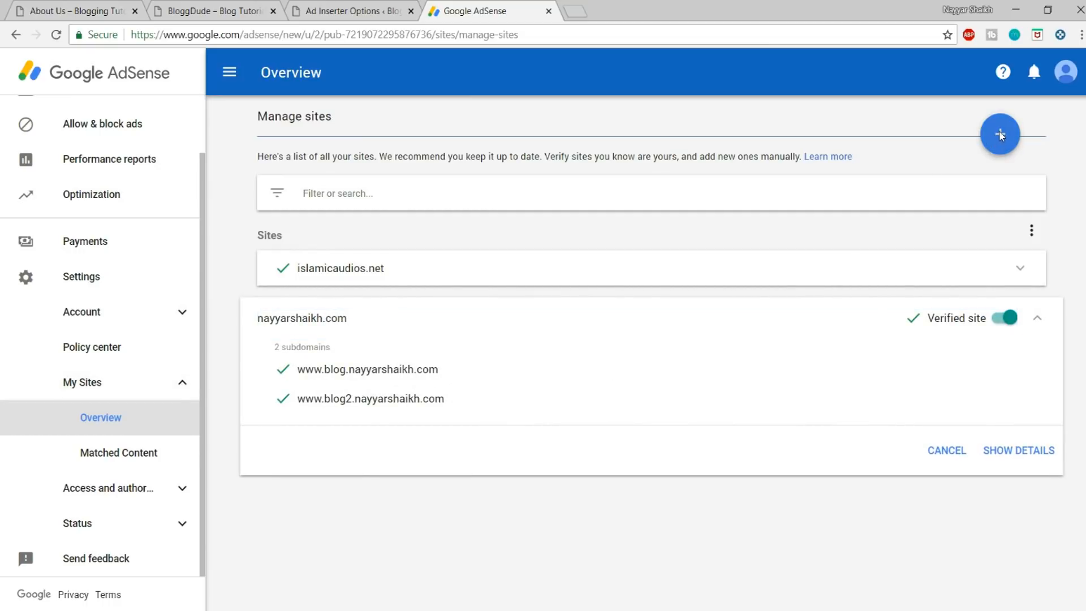
key(ctrl+v)
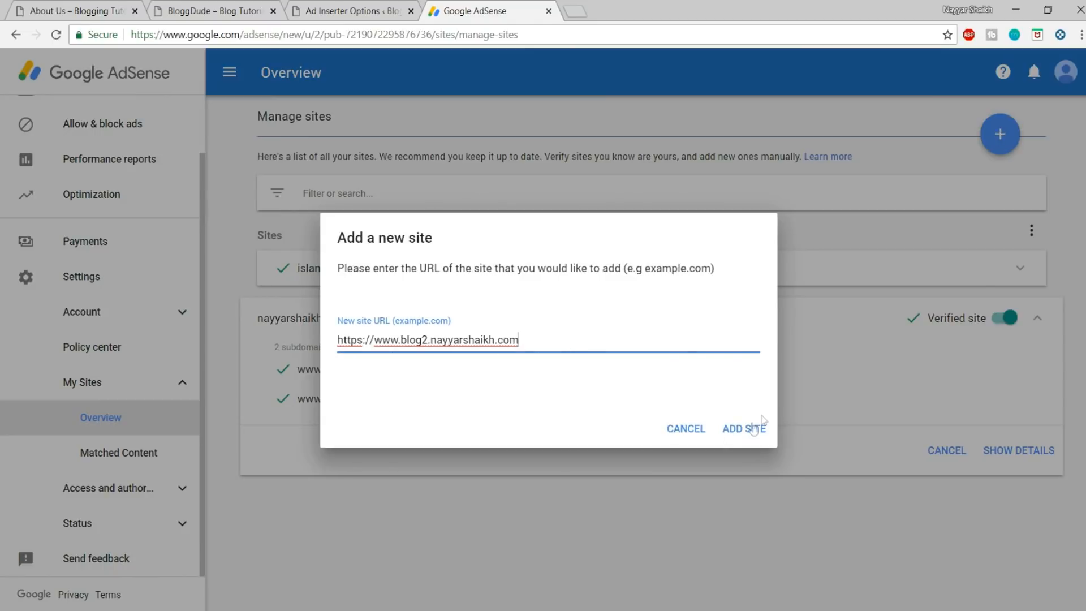
click(676, 429)
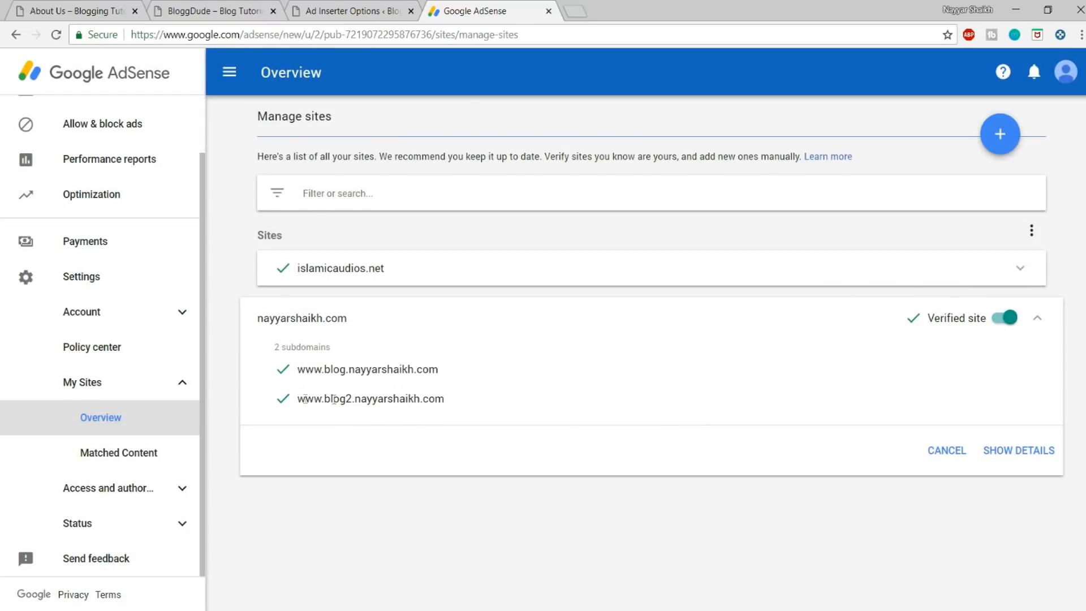
Step: Collapse the blog's domain entry in the site list and open the AdSense ad units list
drag(504, 404, 301, 397)
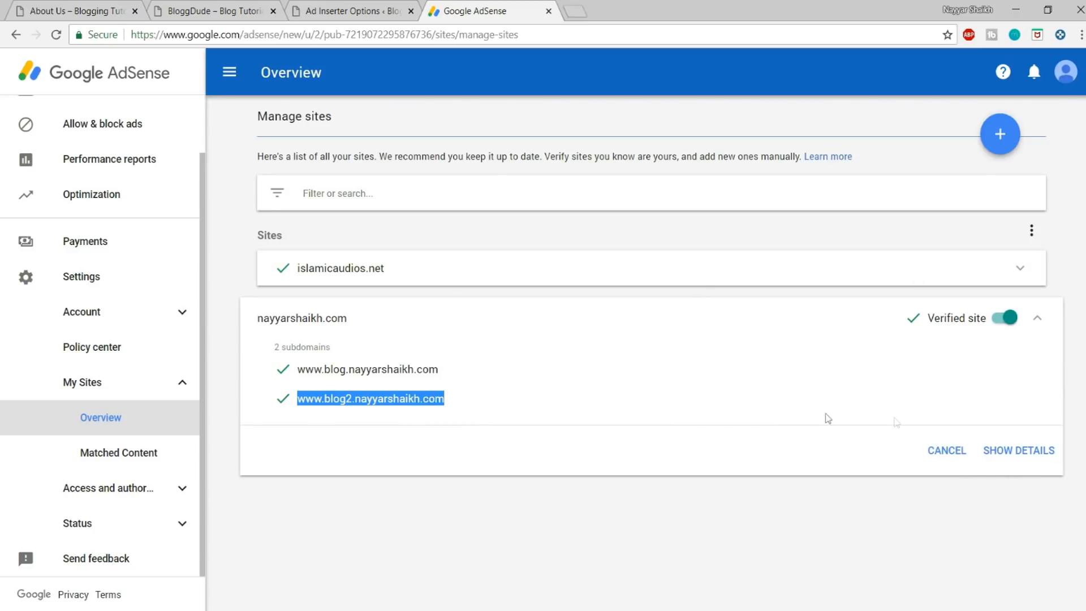
click(961, 457)
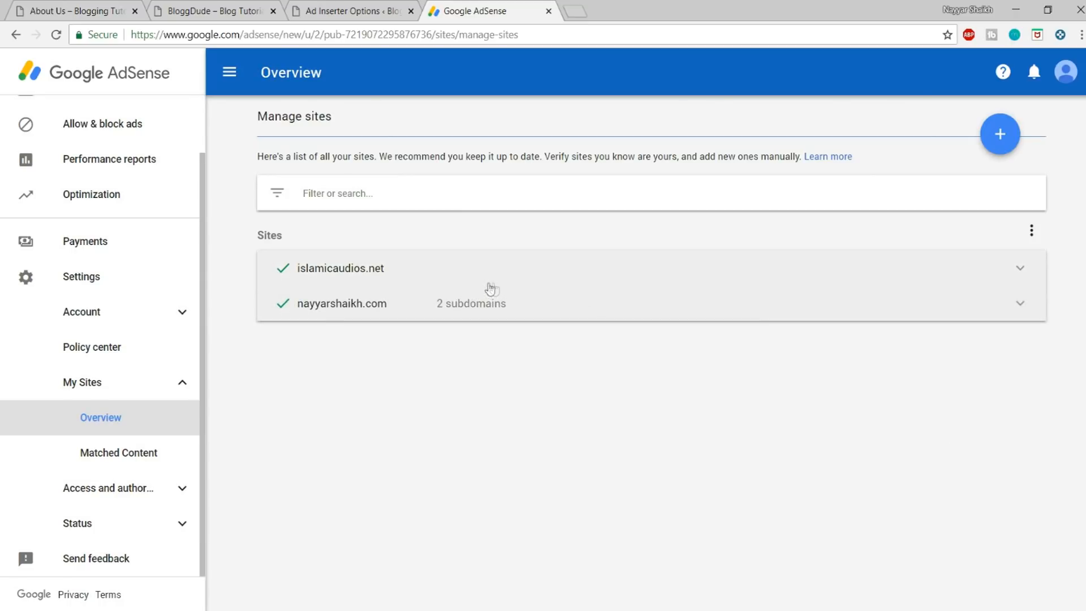
scroll(129, 141, up, 2)
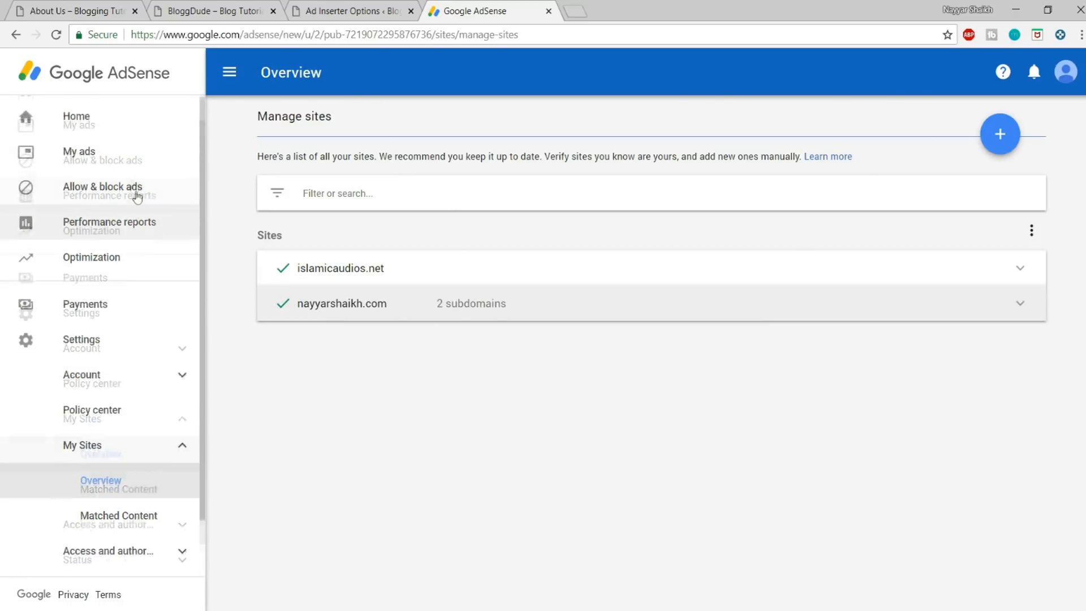
click(97, 158)
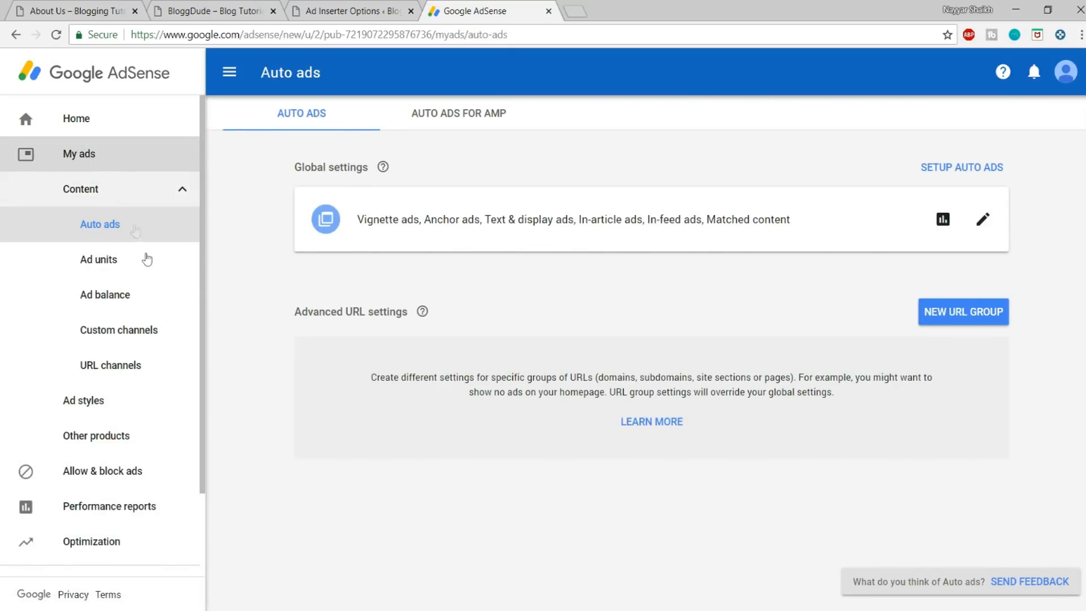
click(131, 264)
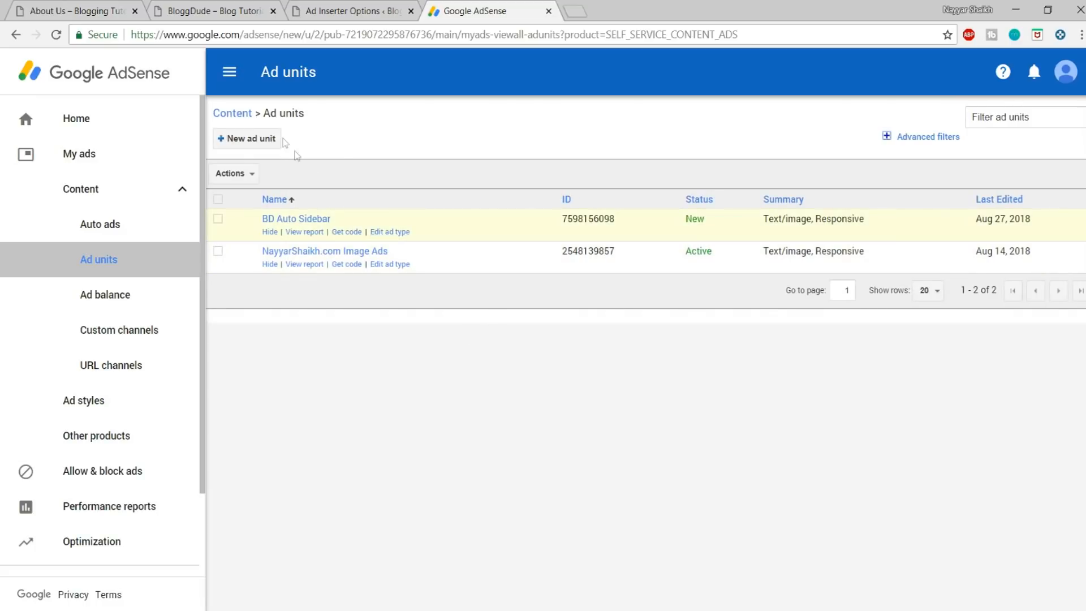
Step: Create a responsive Text & display ad unit named "Text Ads" and generate its code
click(245, 141)
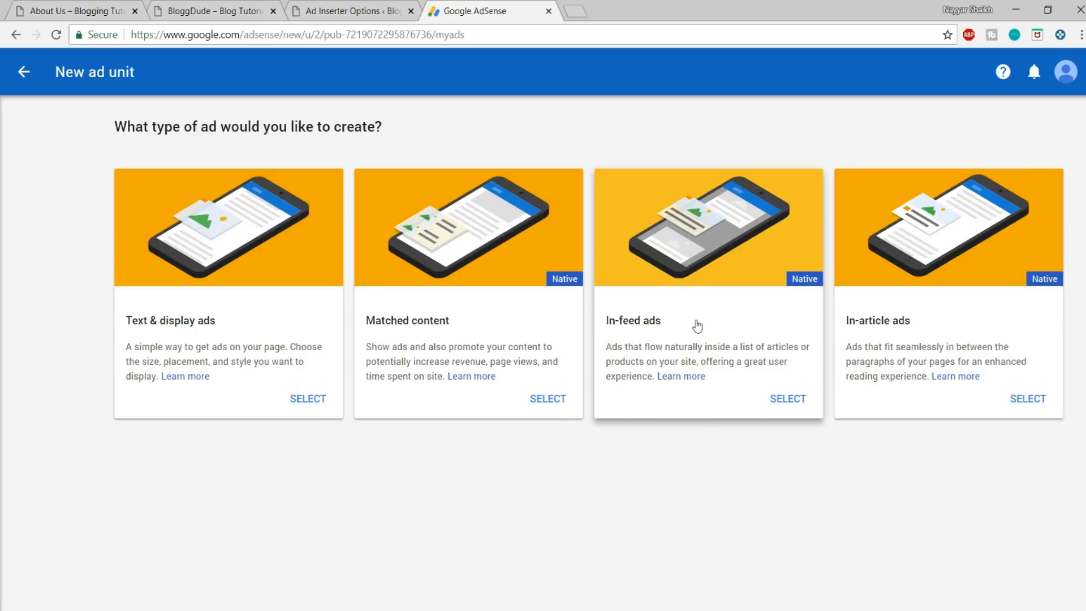
click(156, 330)
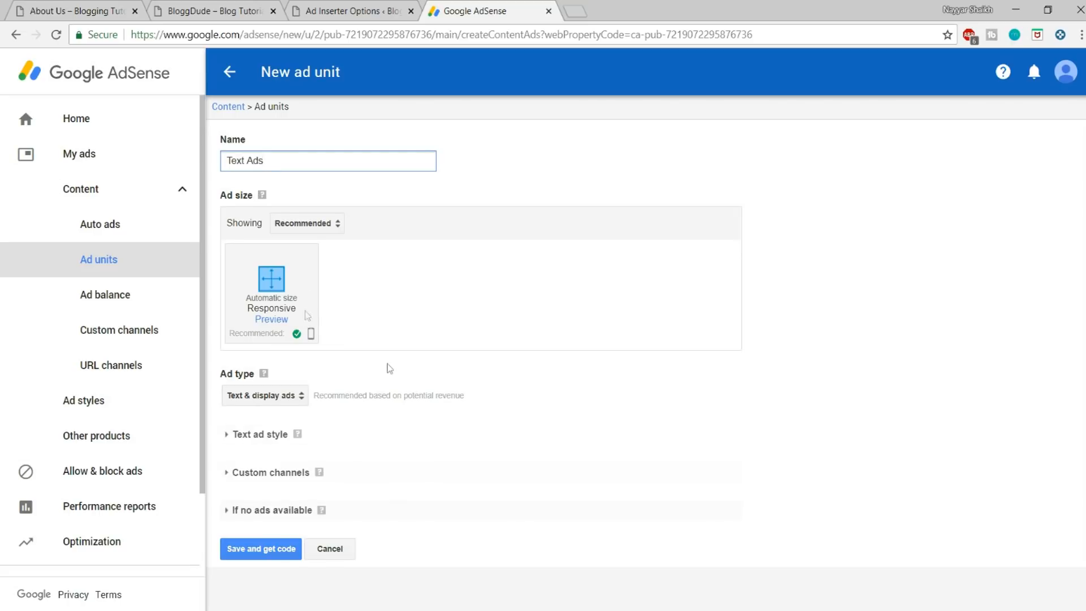
click(266, 553)
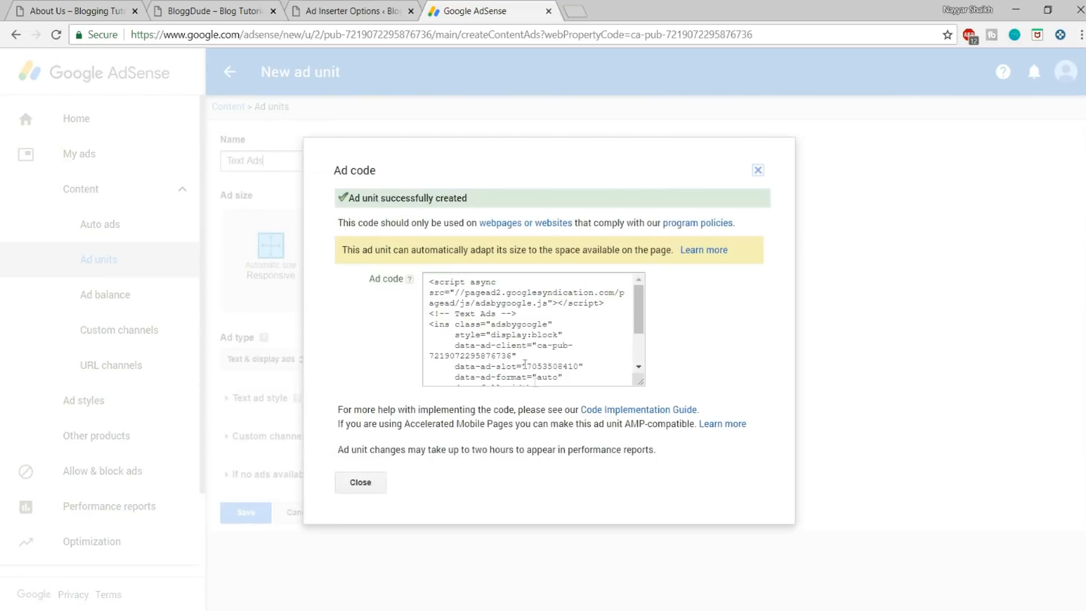
Step: Select the generated ad code, close its dialog and check the status of the existing image ad unit
click(566, 358)
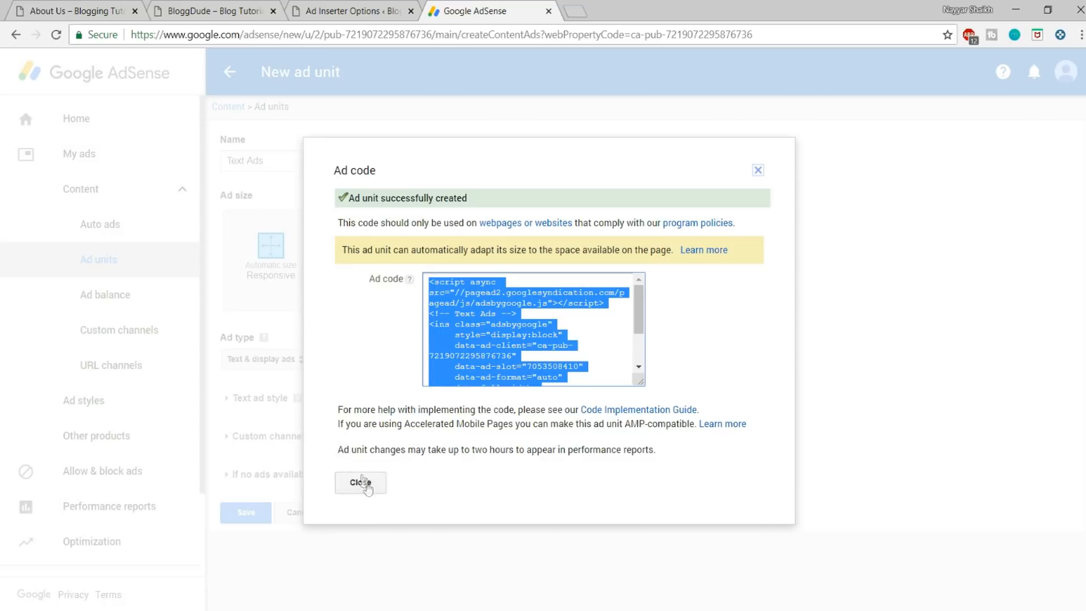
scroll(523, 281, down, 2)
scroll(523, 281, up, 2)
click(367, 485)
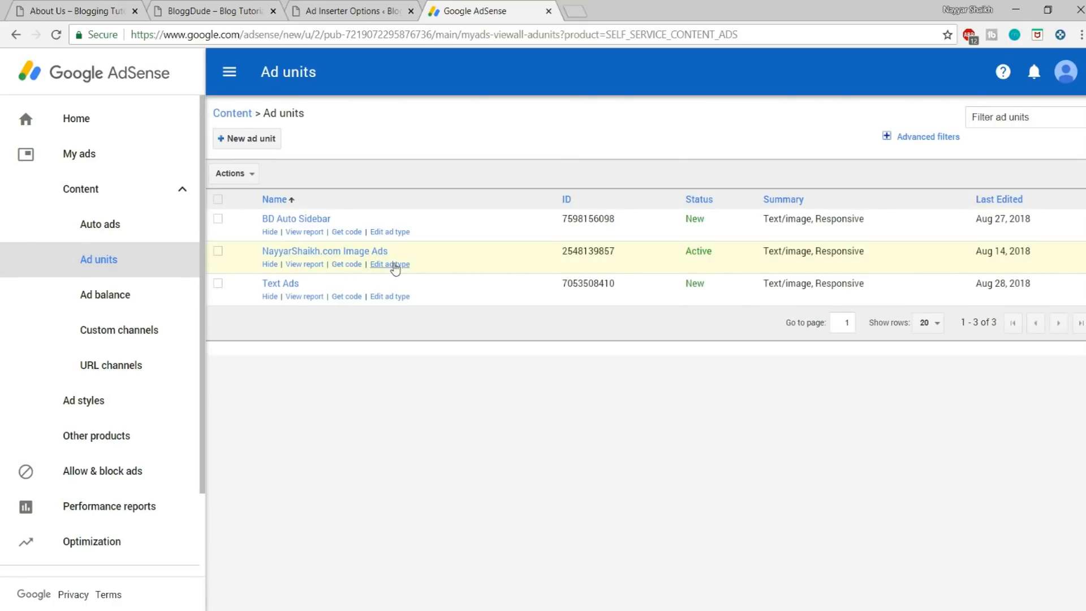
drag(717, 252, 675, 252)
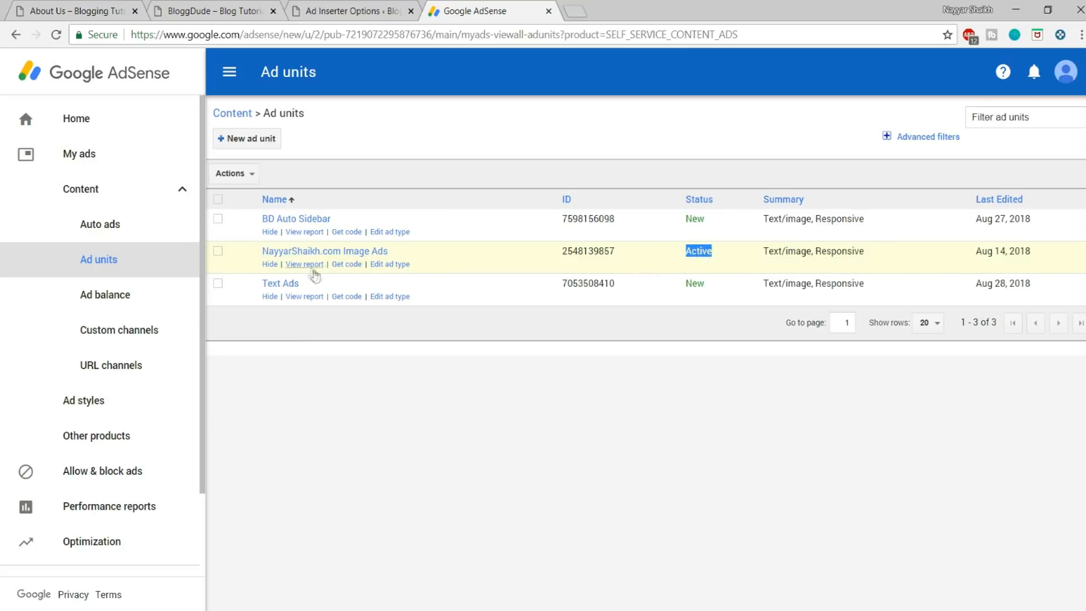
Step: Copy the existing image ad unit's code from AdSense and paste it into Block 1 of Ad Inserter
click(353, 265)
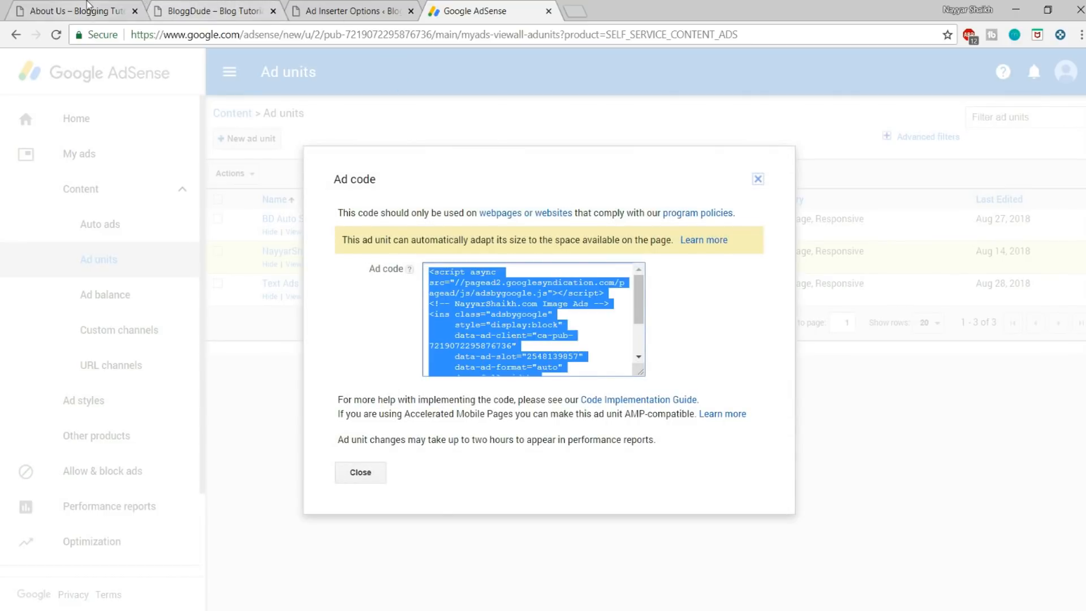
click(85, 11)
click(244, 6)
click(351, 10)
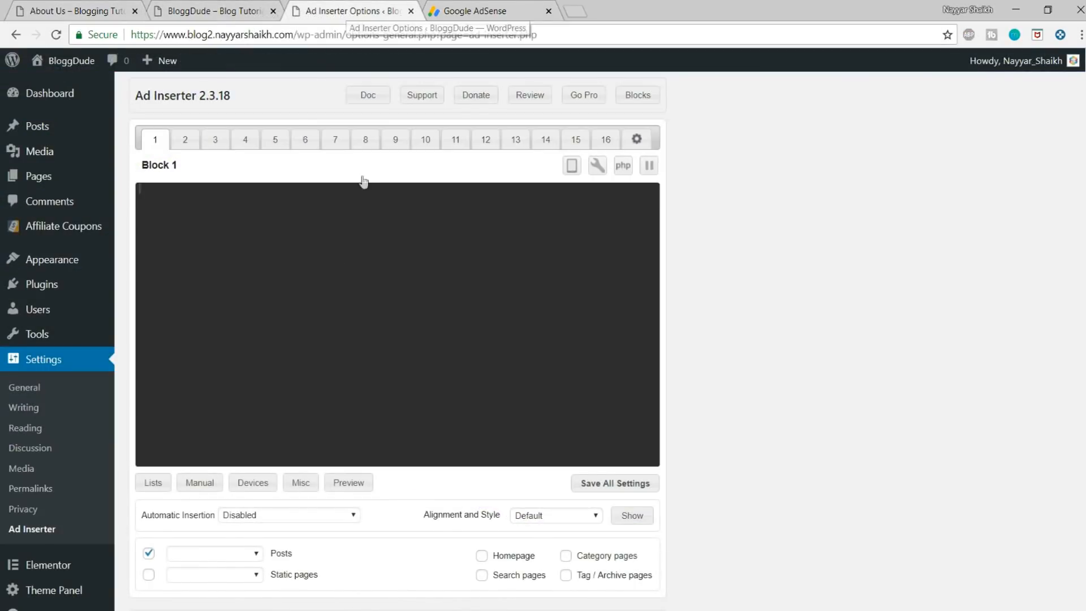
key(ctrl+v)
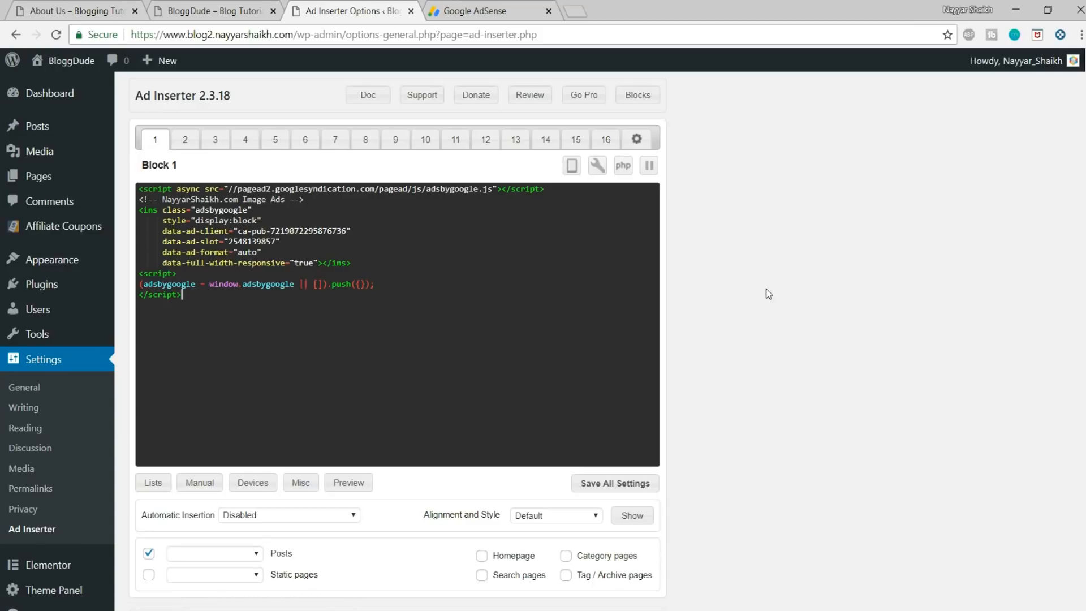
Step: Enable Block 1's ad insertion on category pages, tag / archive pages and search pages
scroll(804, 332, down, 5)
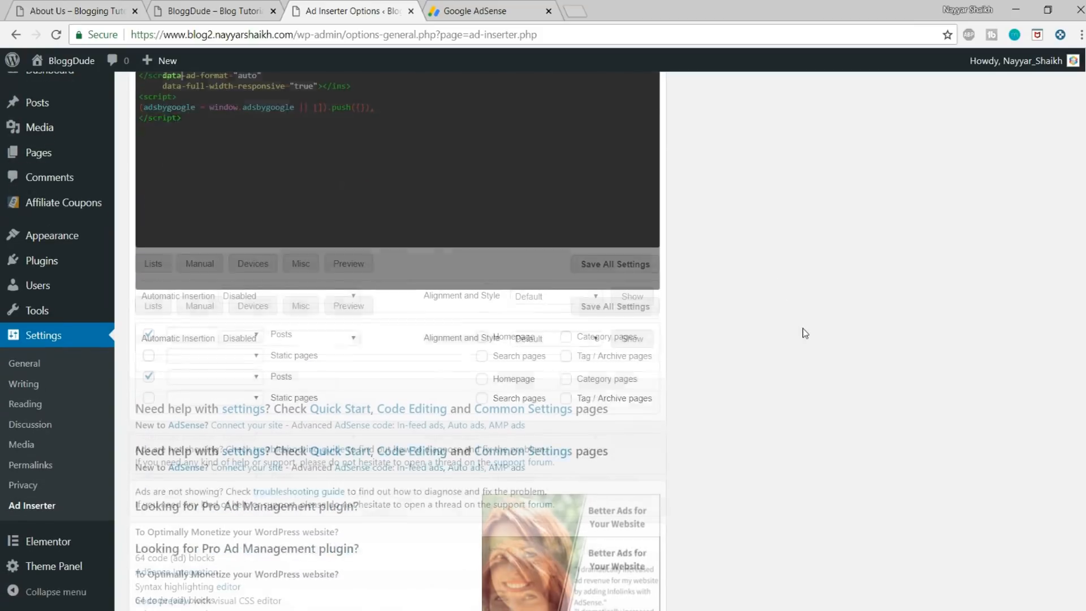
scroll(788, 335, up, 2)
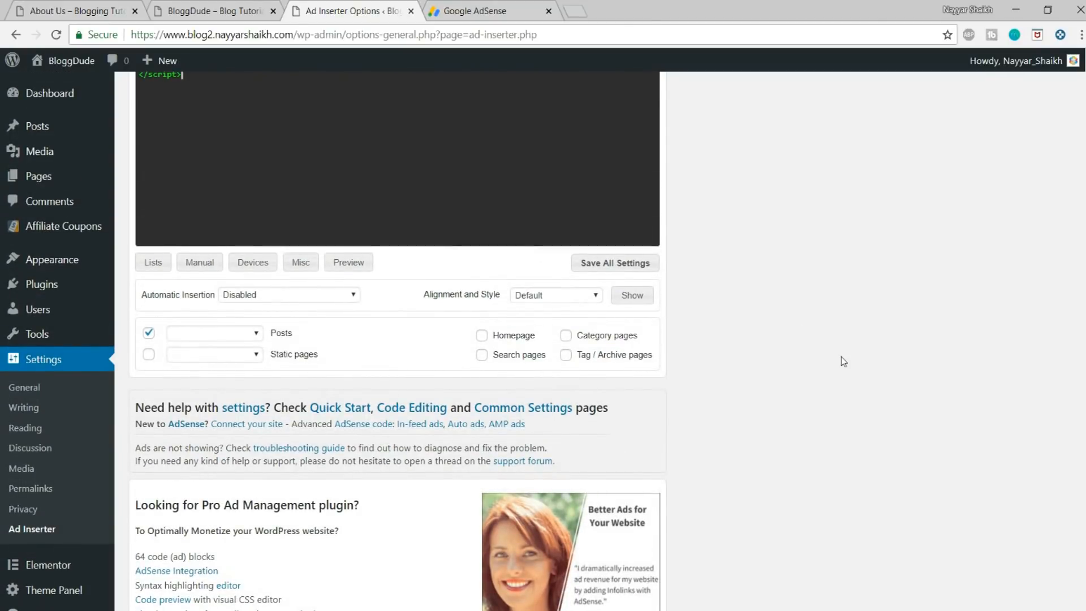
scroll(841, 356, up, 2)
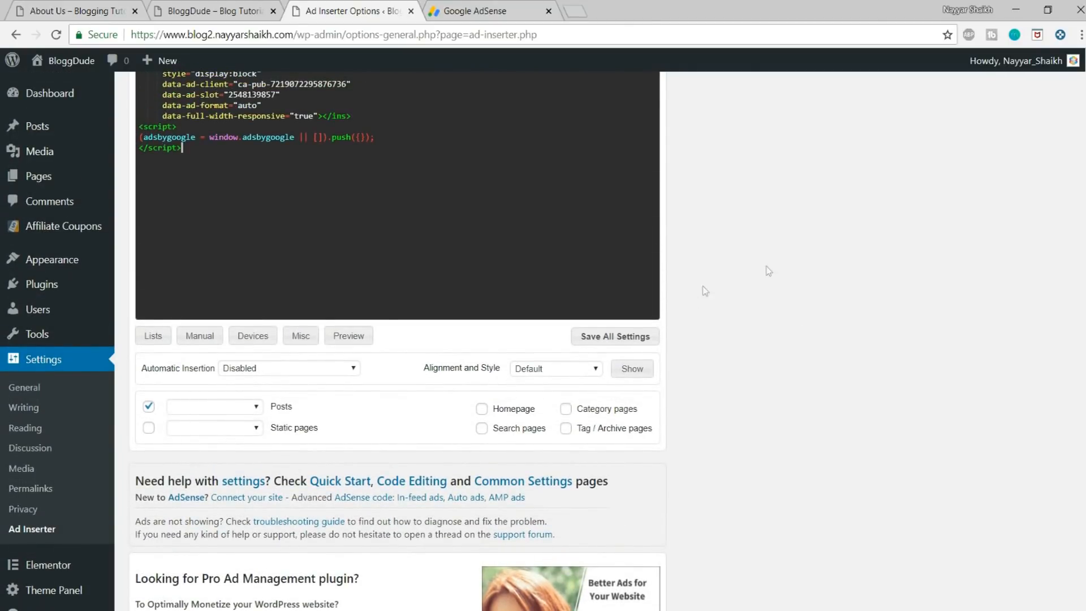
scroll(808, 375, up, 2)
scroll(815, 376, down, 3)
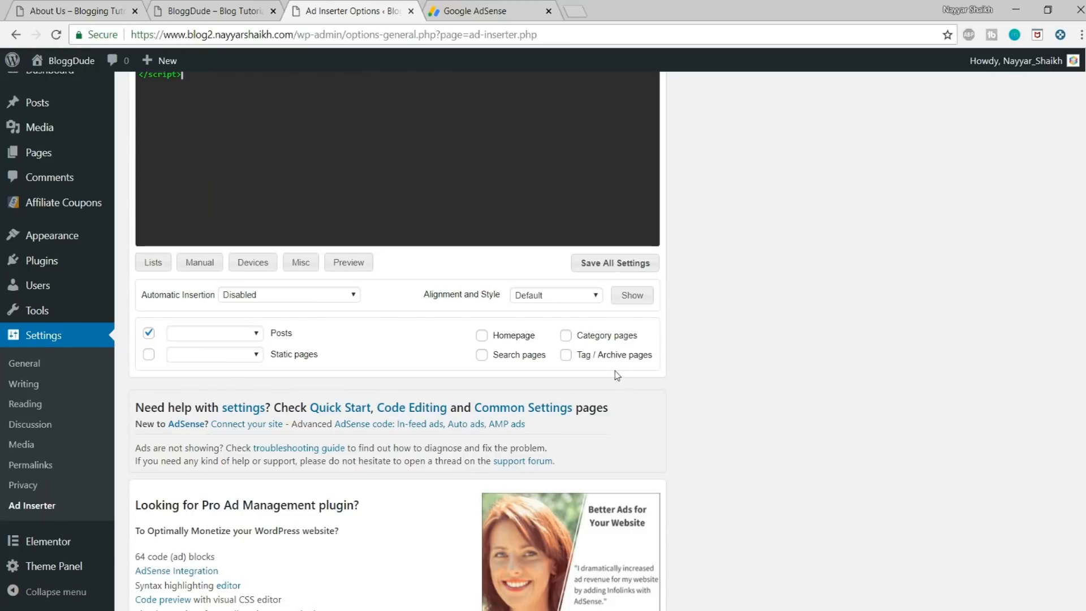
click(566, 336)
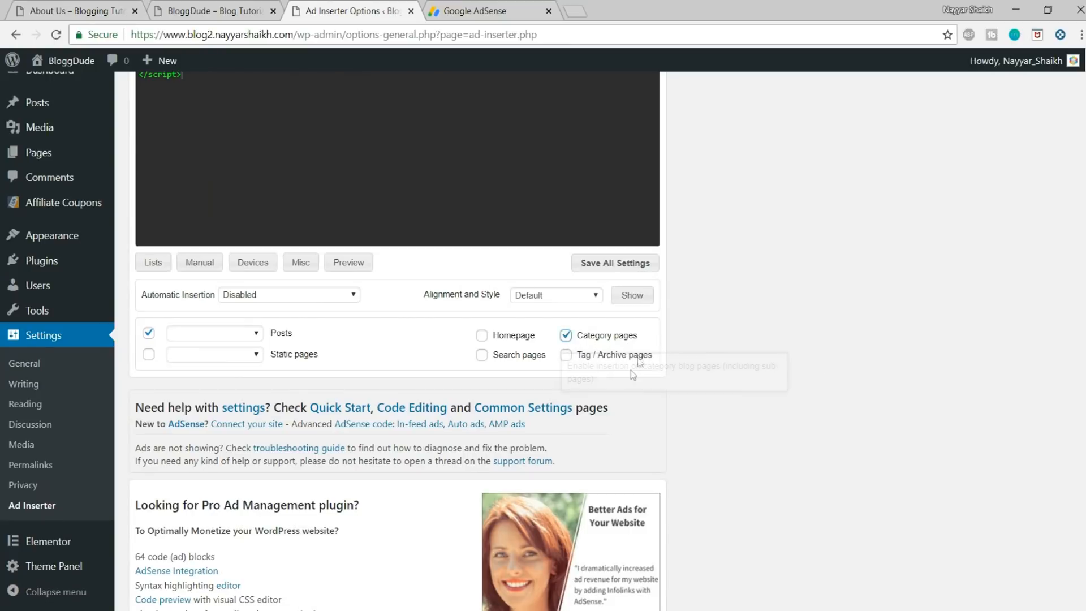
click(586, 358)
click(504, 357)
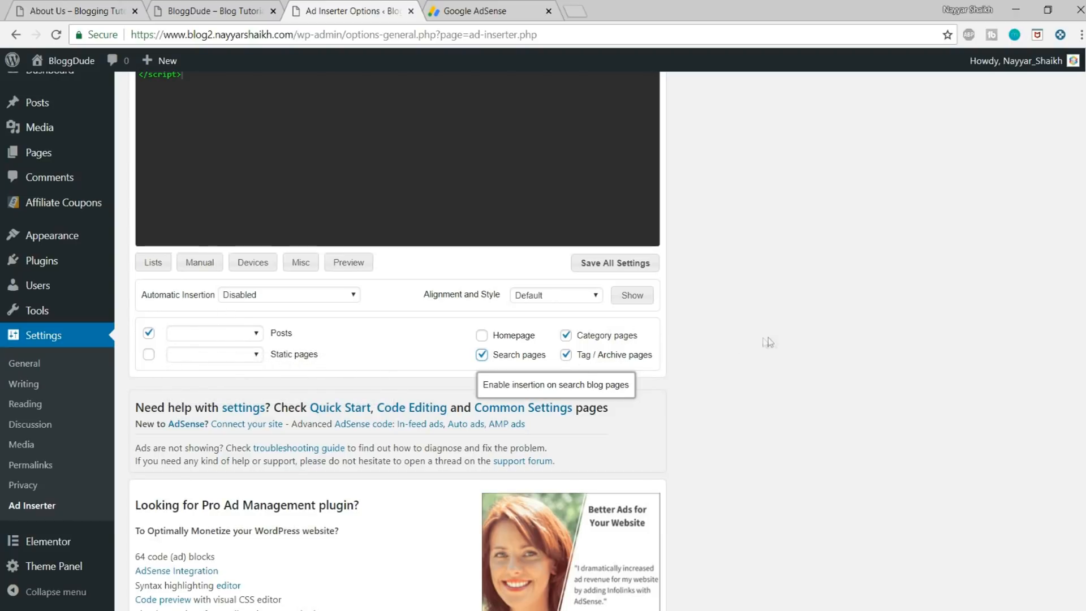
Step: Enable the shortcode and PHP function for manual insertion of Block 1 and save all settings
click(196, 271)
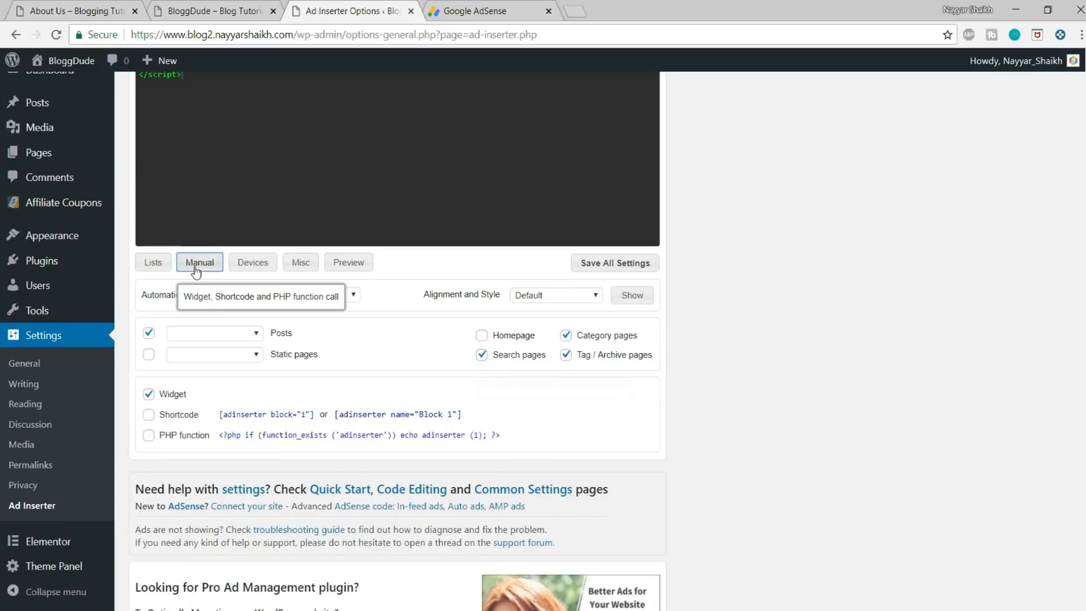
scroll(297, 373, down, 1)
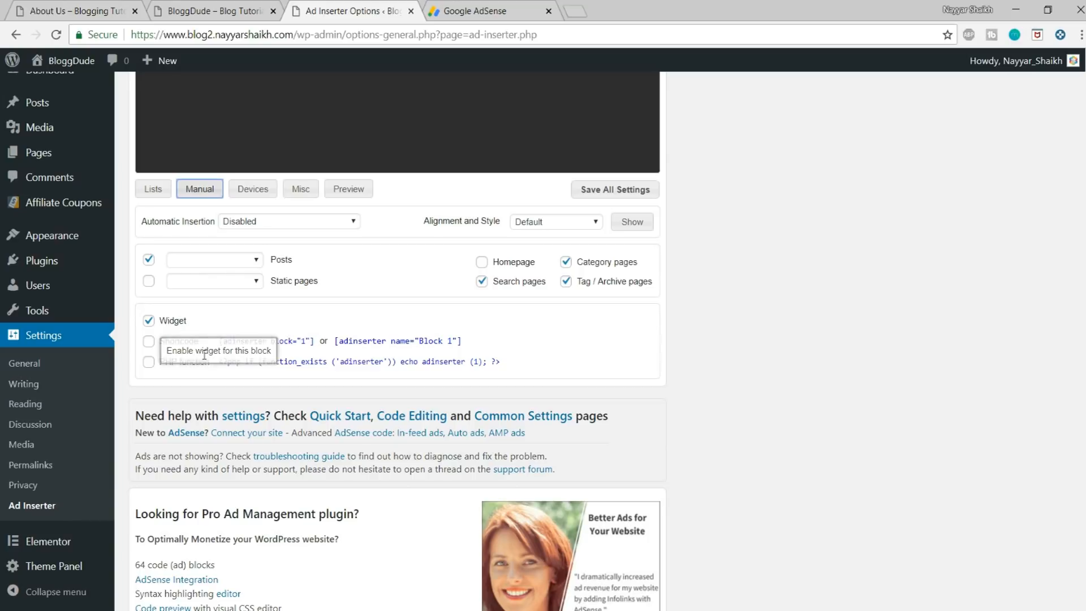
click(191, 343)
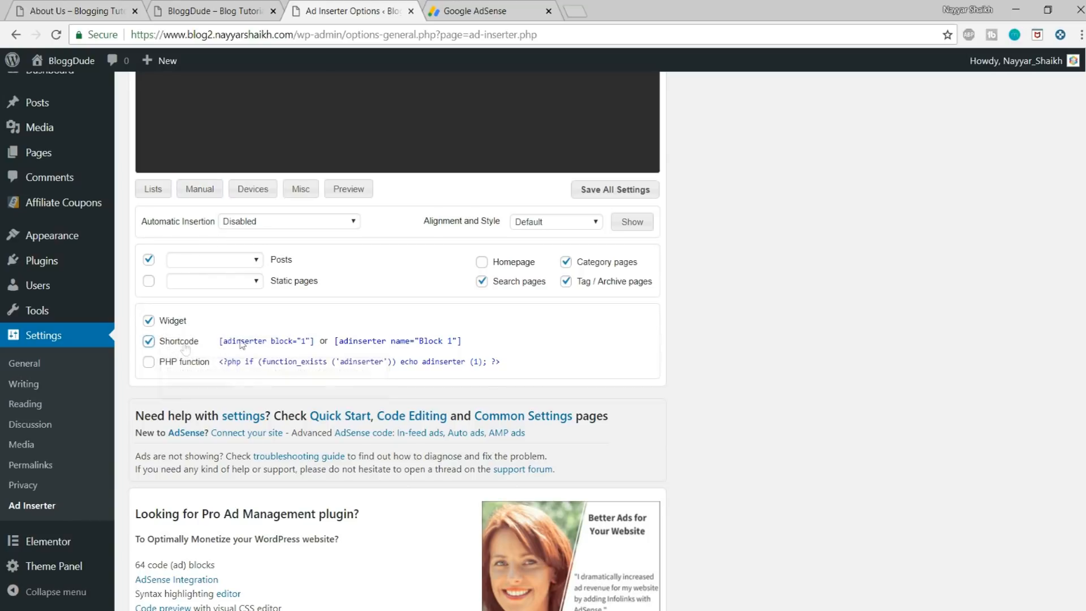
drag(310, 341, 260, 341)
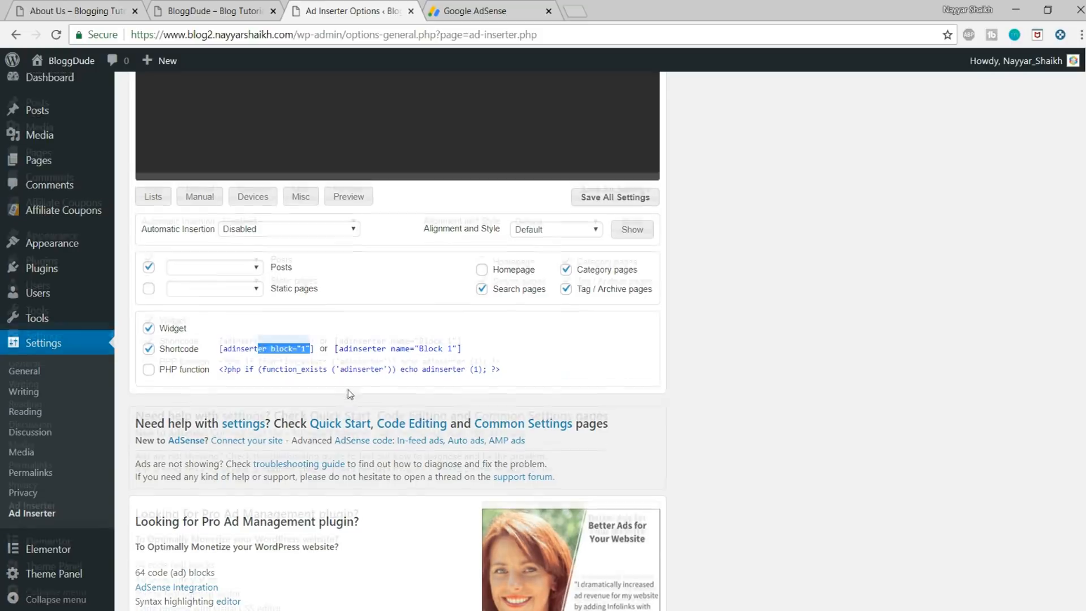
scroll(266, 311, up, 5)
drag(226, 303, 158, 178)
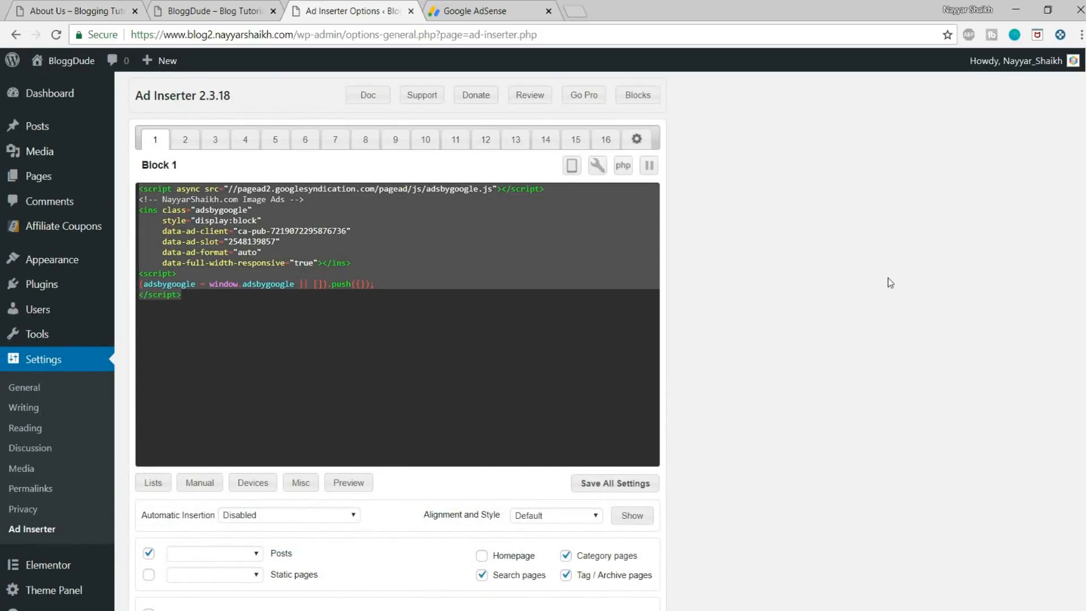
scroll(889, 283, down, 4)
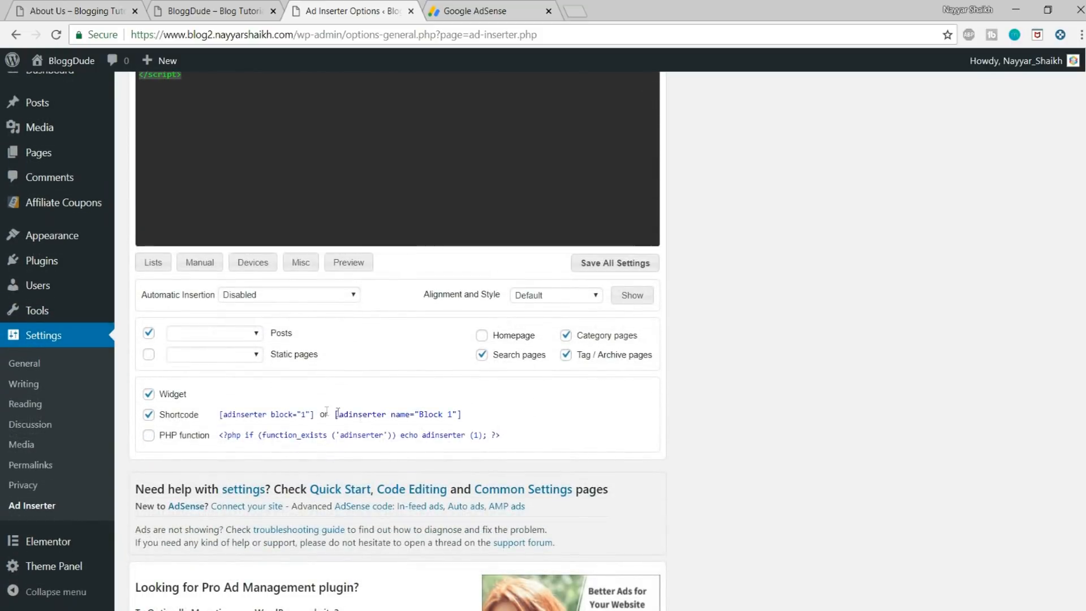
drag(314, 414, 220, 409)
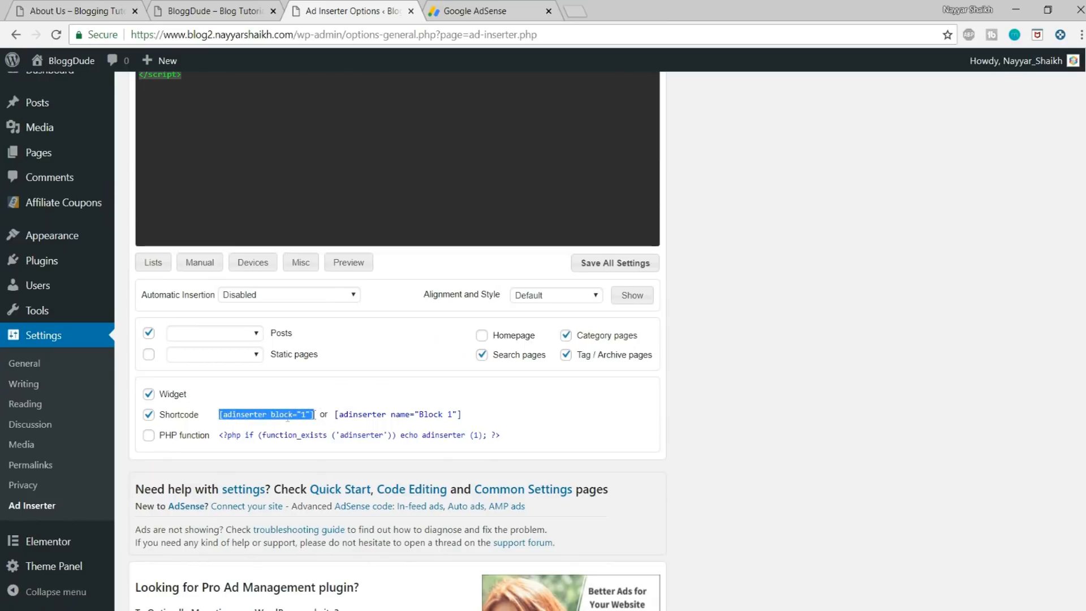
scroll(331, 213, up, 4)
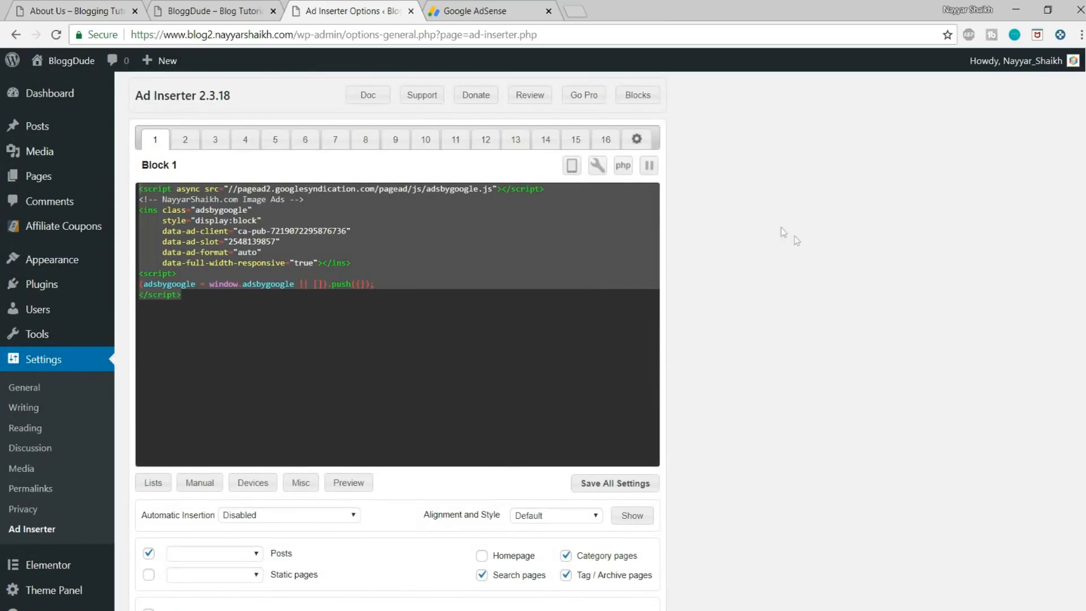
scroll(825, 289, down, 4)
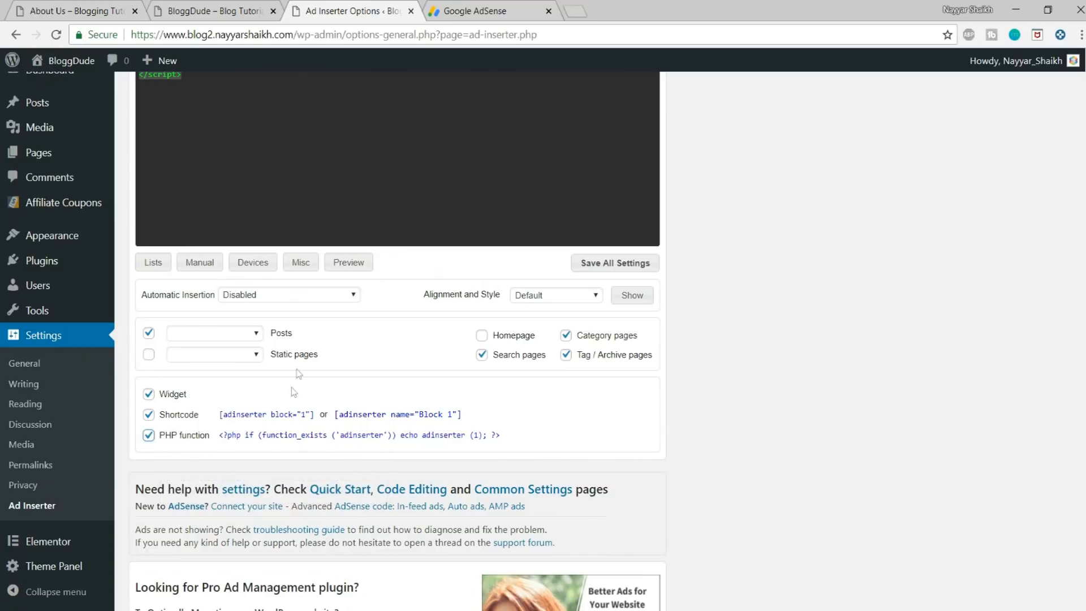
click(641, 268)
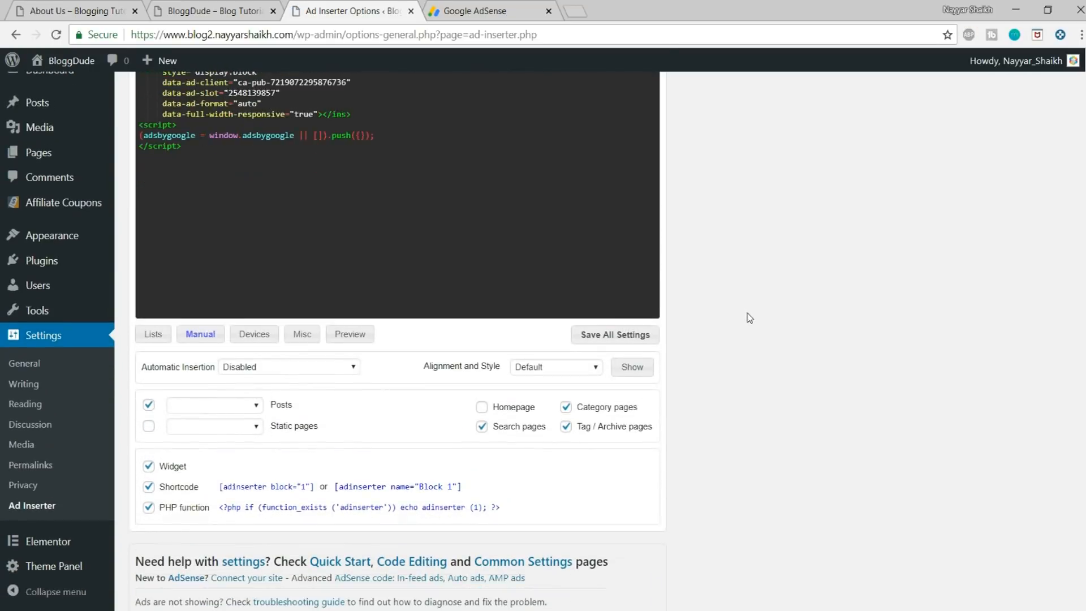
Step: Look over Block 1's device detection options and its black and white list options
scroll(750, 321, down, 1)
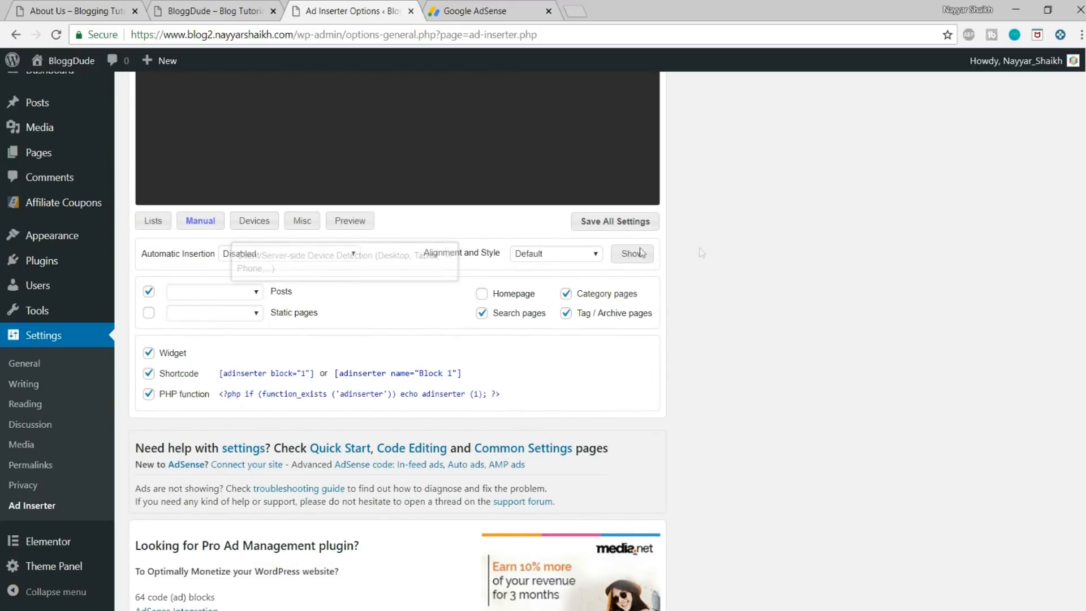
click(252, 223)
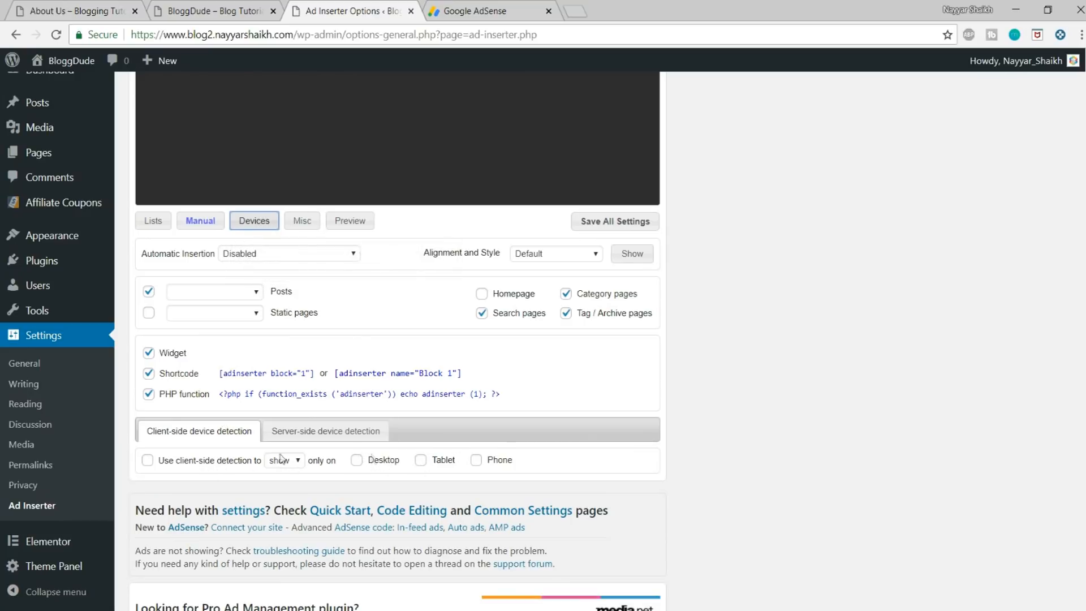
click(154, 224)
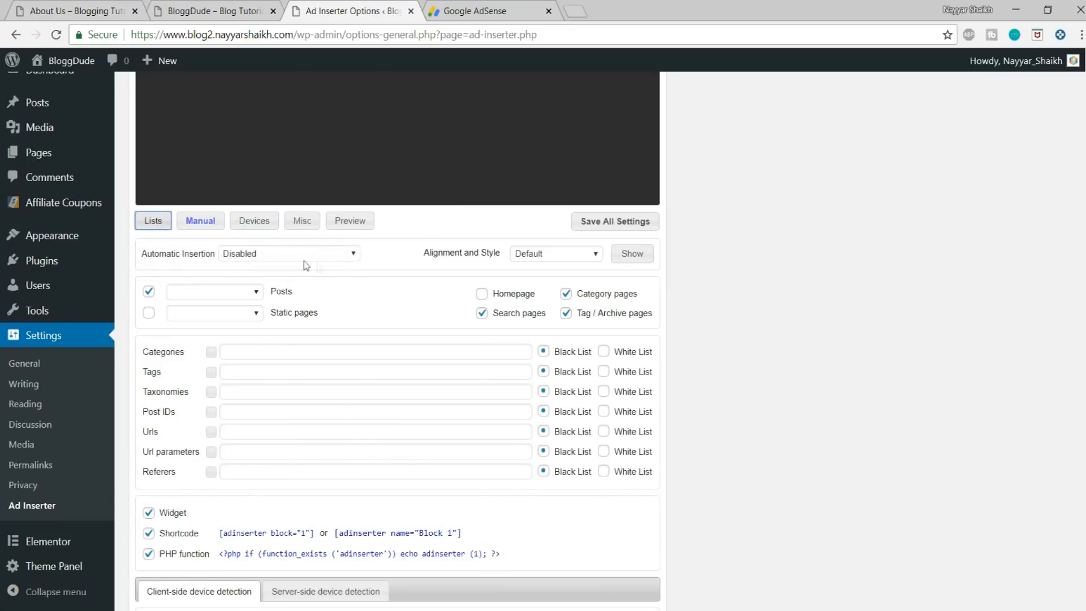
click(143, 253)
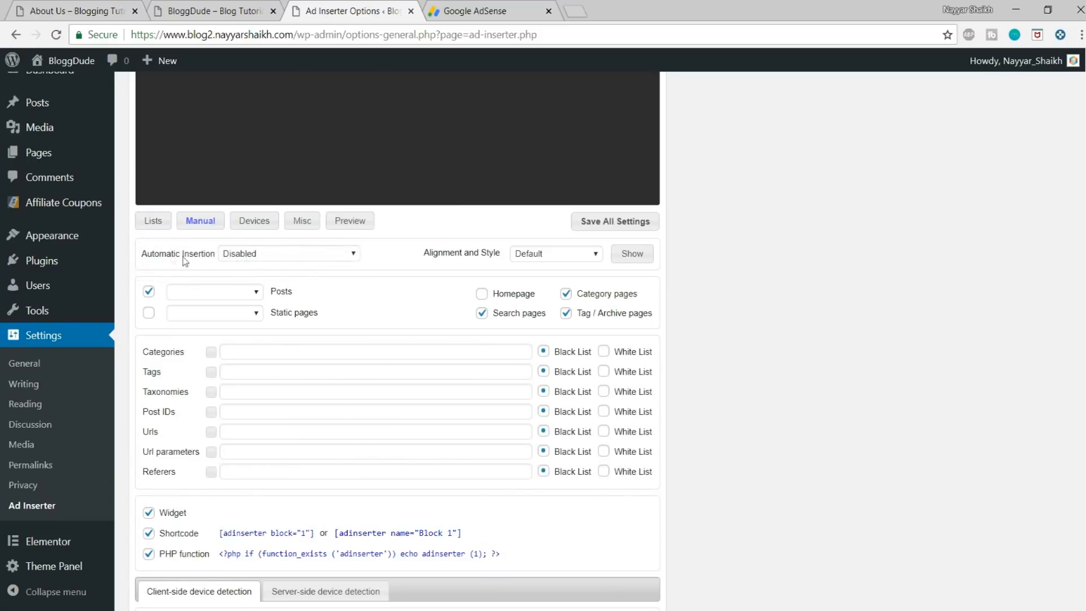
Step: Set Block 1's automatic insertion to Before Content and save all settings
click(260, 255)
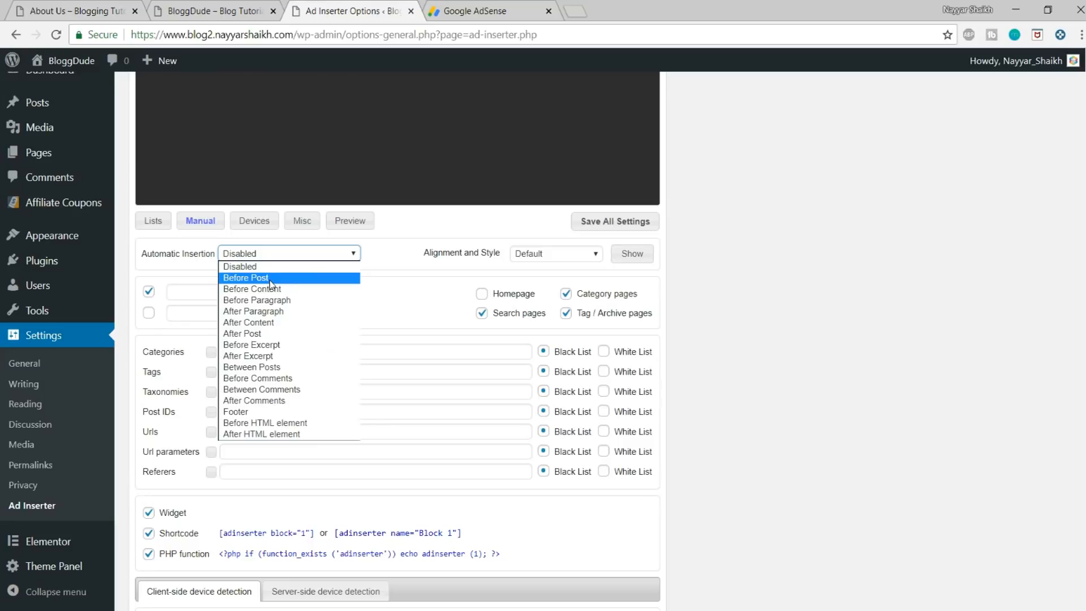
click(269, 277)
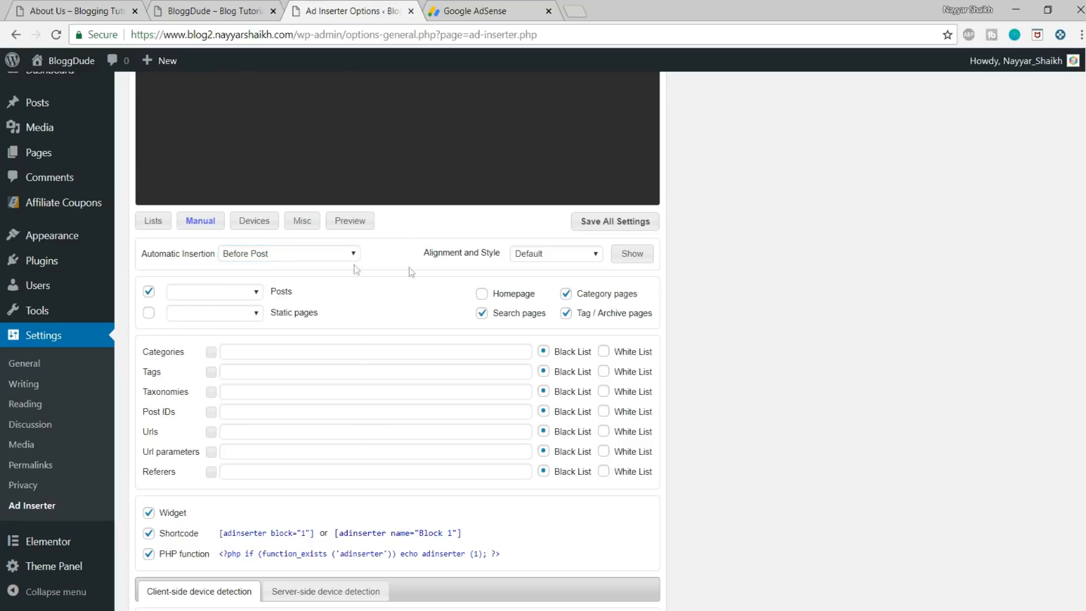
scroll(724, 322, up, 1)
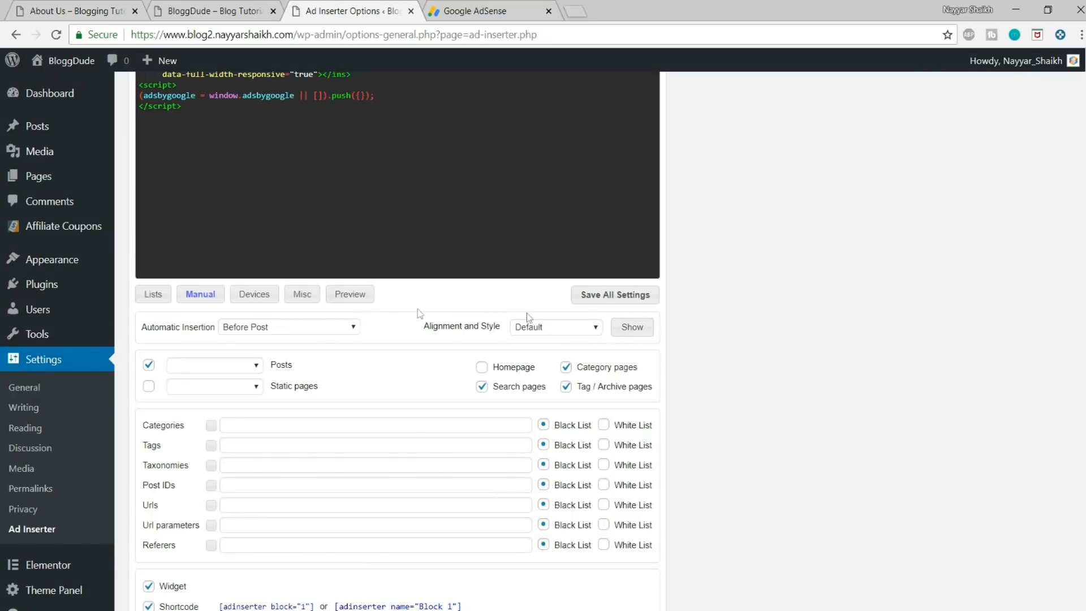
click(273, 330)
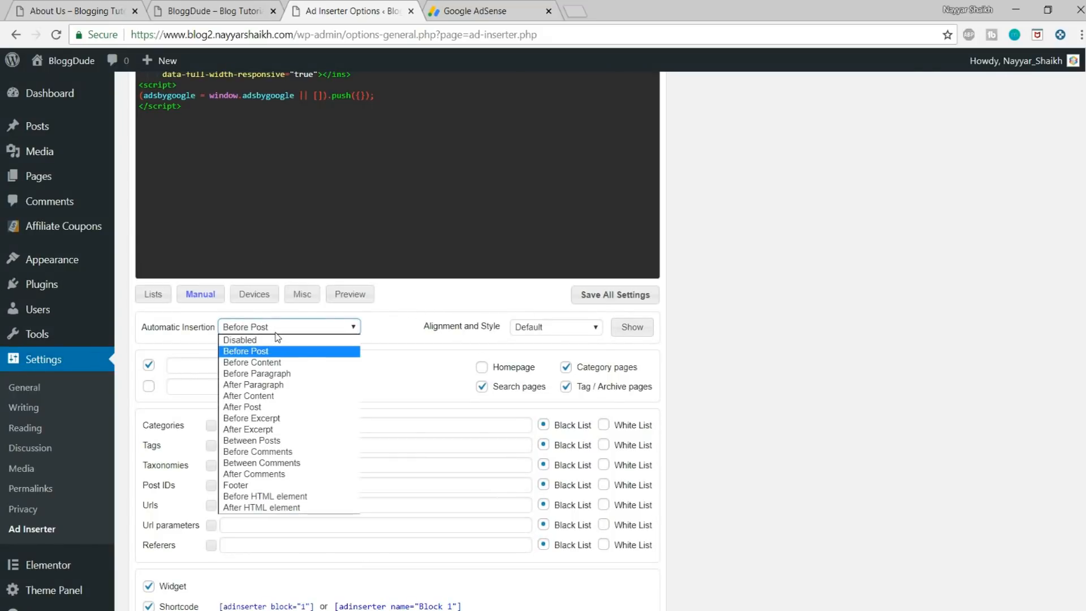
click(282, 363)
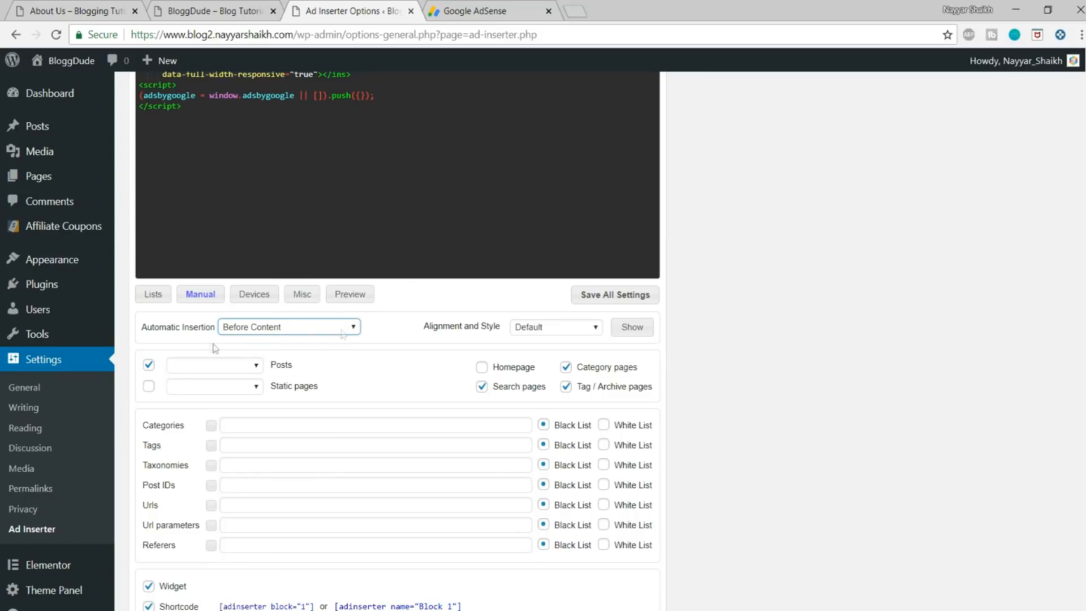
click(622, 295)
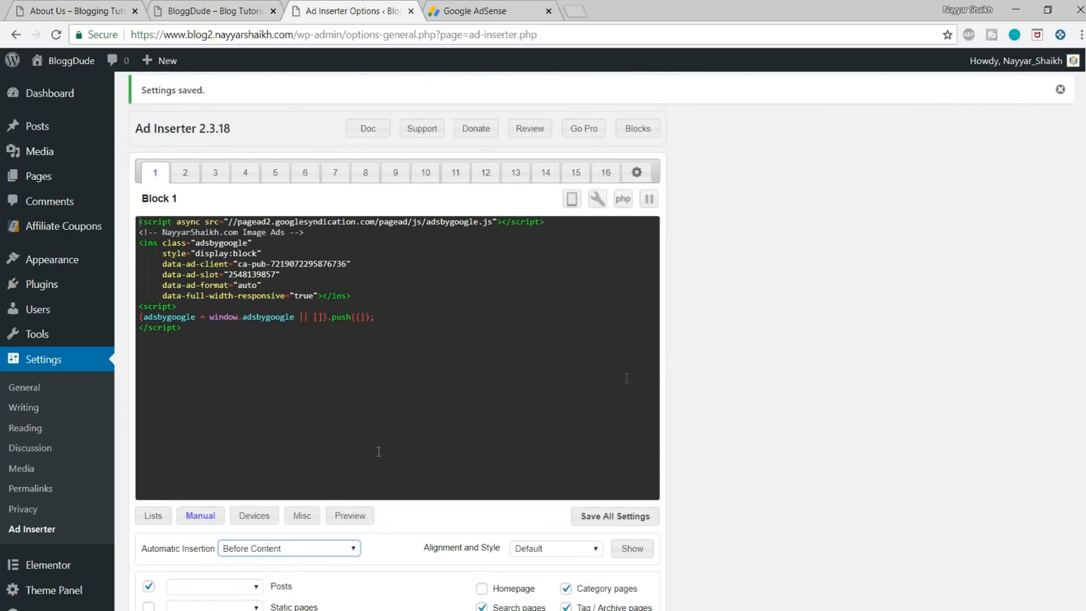
scroll(776, 443, down, 1)
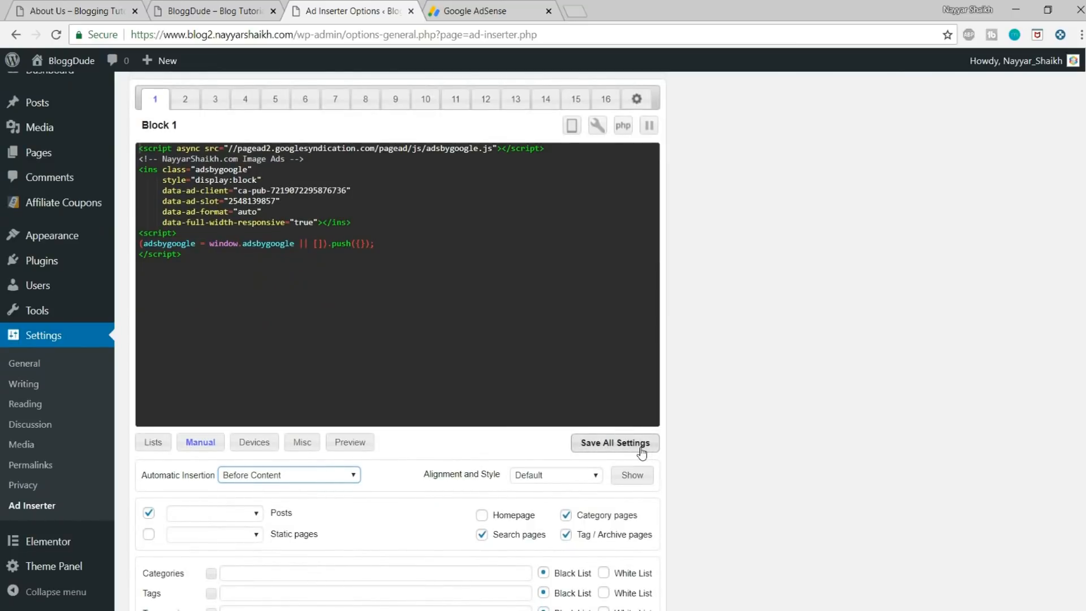
click(642, 444)
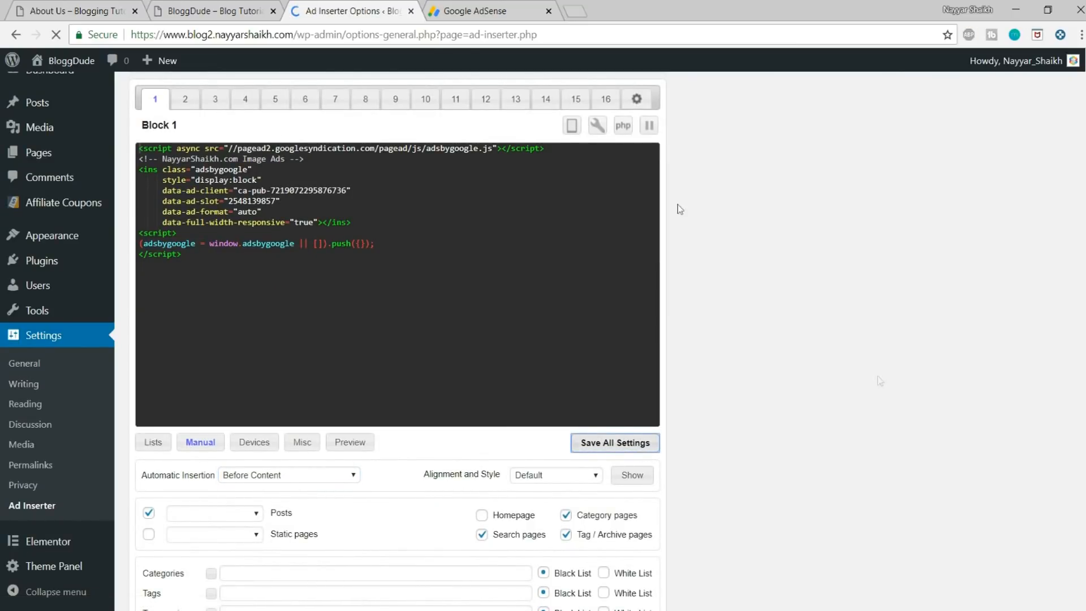
Step: Open the post "How to Make a Website using WordPress" on the live site and check for the ad before its content
click(233, 9)
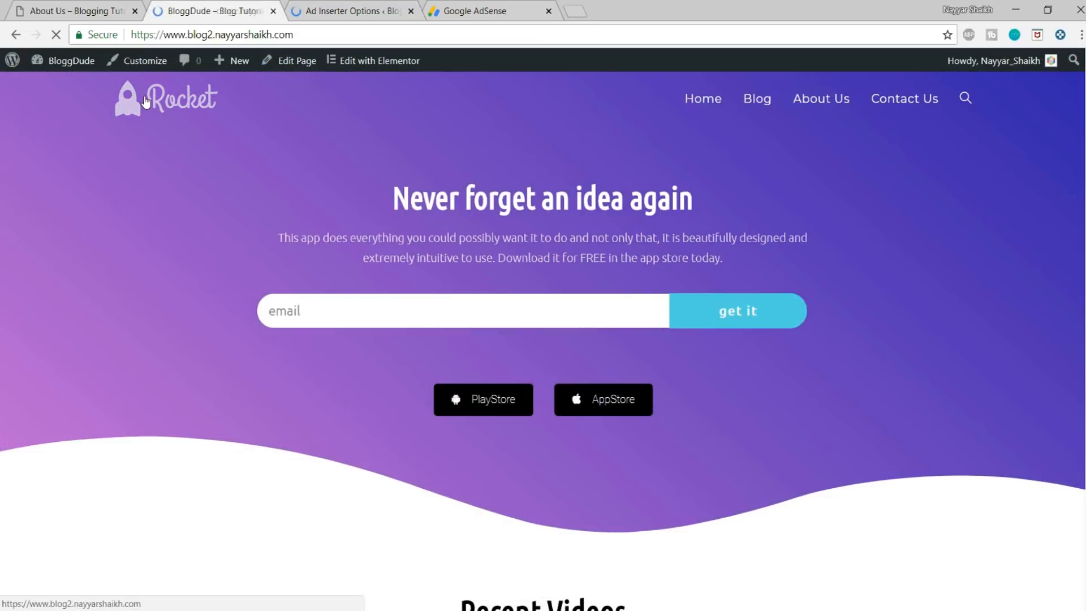
scroll(407, 269, down, 9)
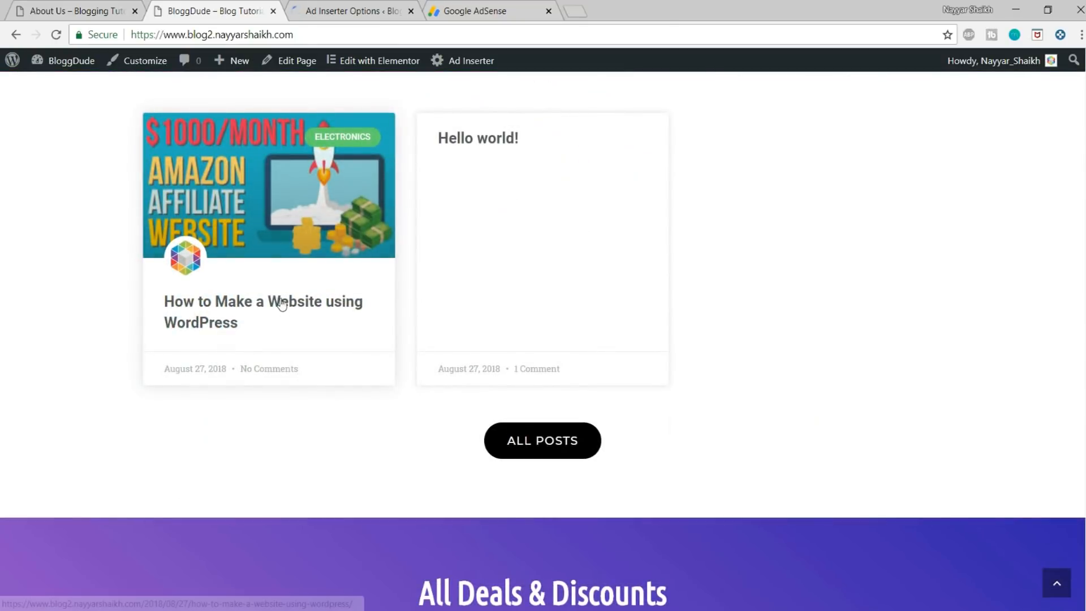
click(280, 303)
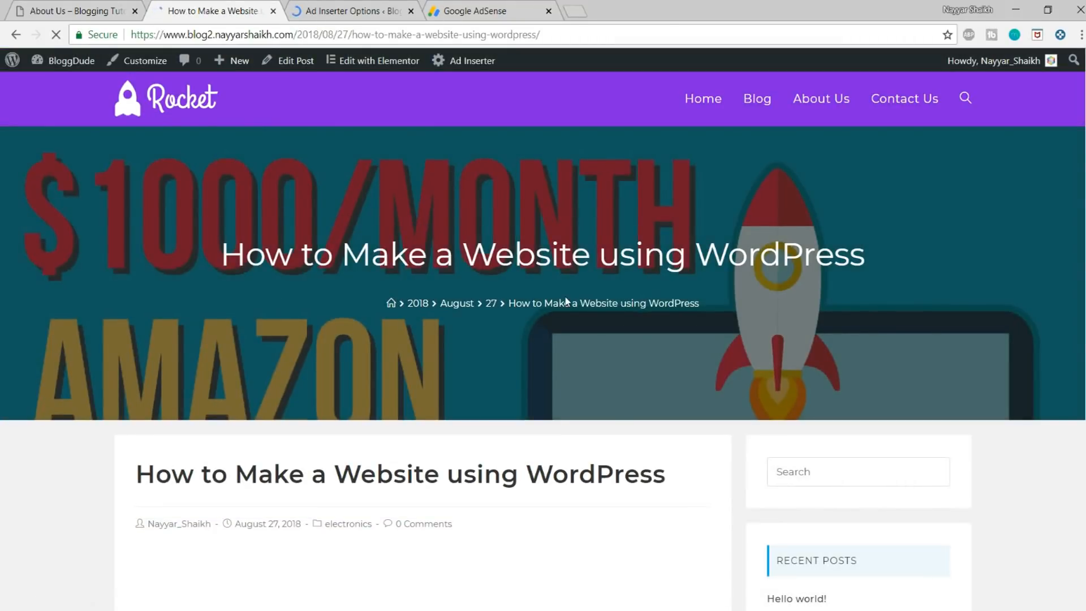
scroll(564, 301, down, 3)
scroll(568, 301, down, 1)
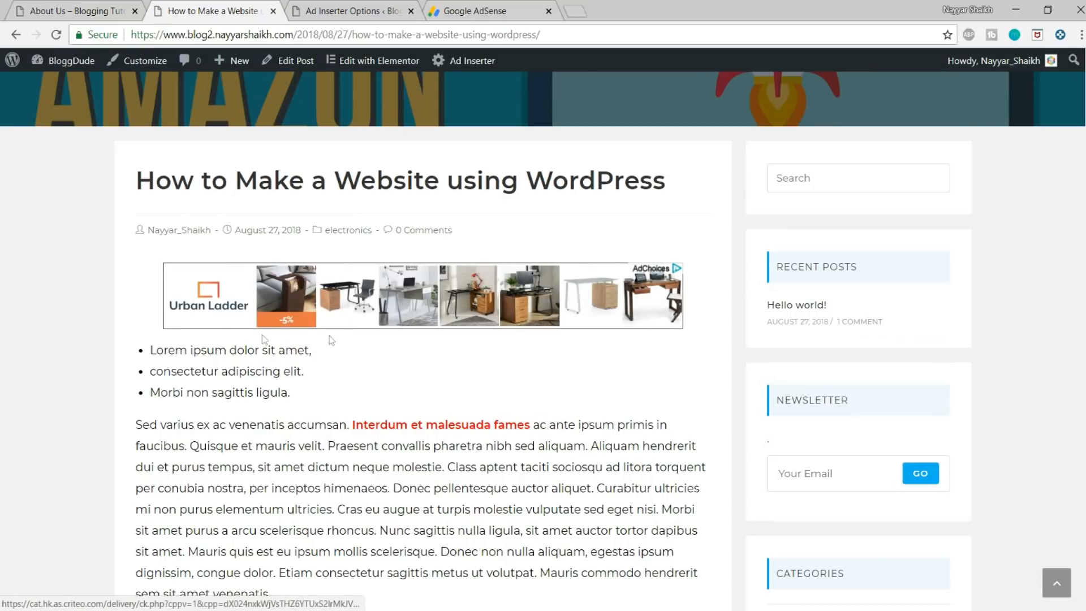
Step: Look over the ad placement above the post's bullet list, the body text and the sidebar
drag(151, 350, 260, 392)
click(260, 390)
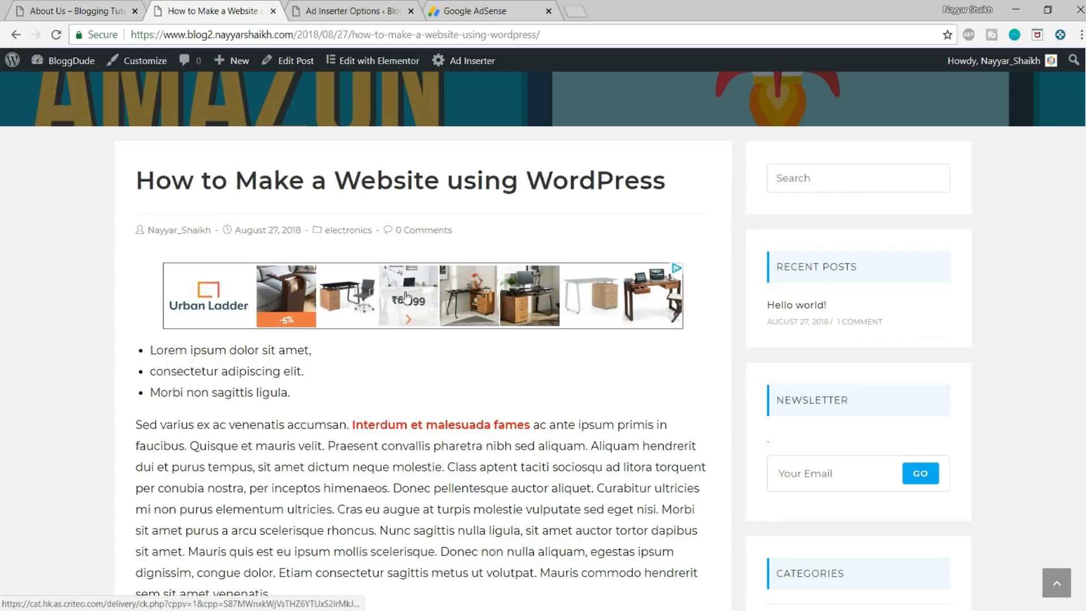
scroll(407, 298, down, 10)
scroll(865, 361, up, 7)
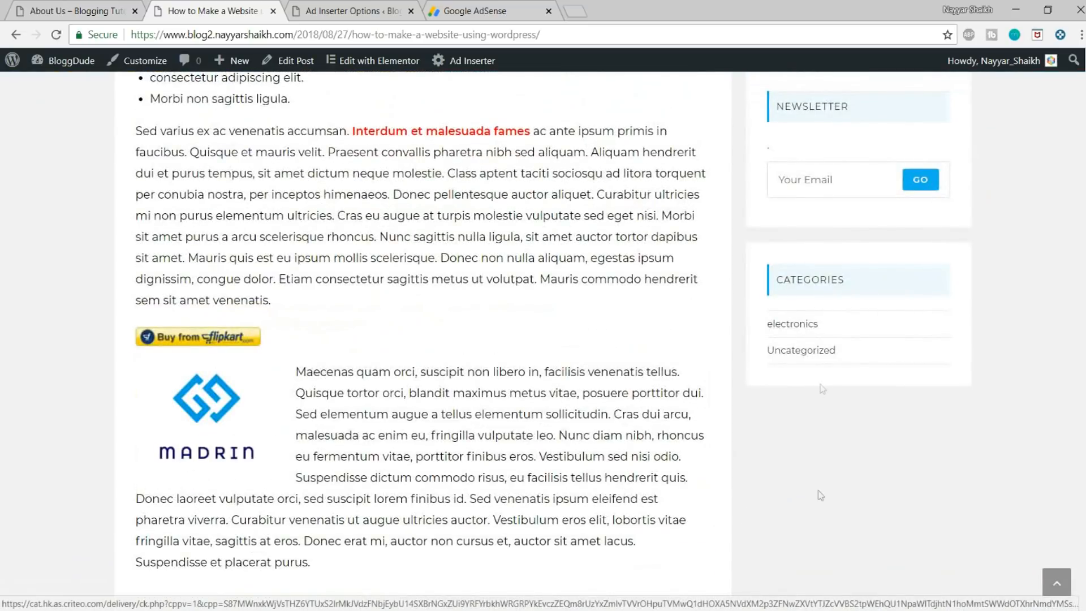
scroll(843, 414, up, 3)
scroll(827, 417, up, 5)
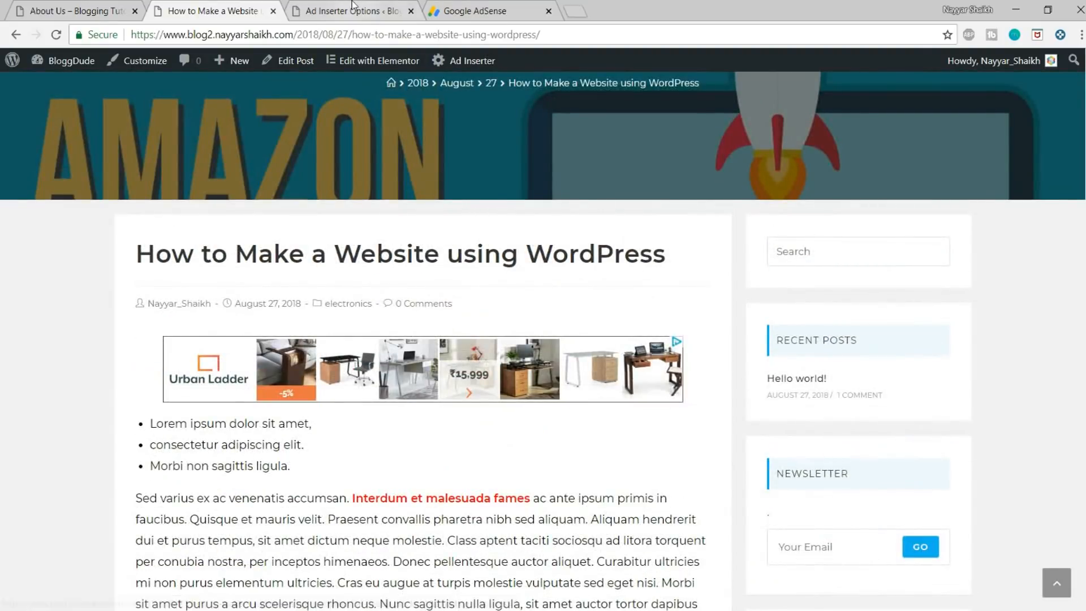
Step: Open the site's widget settings and add the Ad Inserter widget to the Default Sidebar
key(ctrl+Tab)
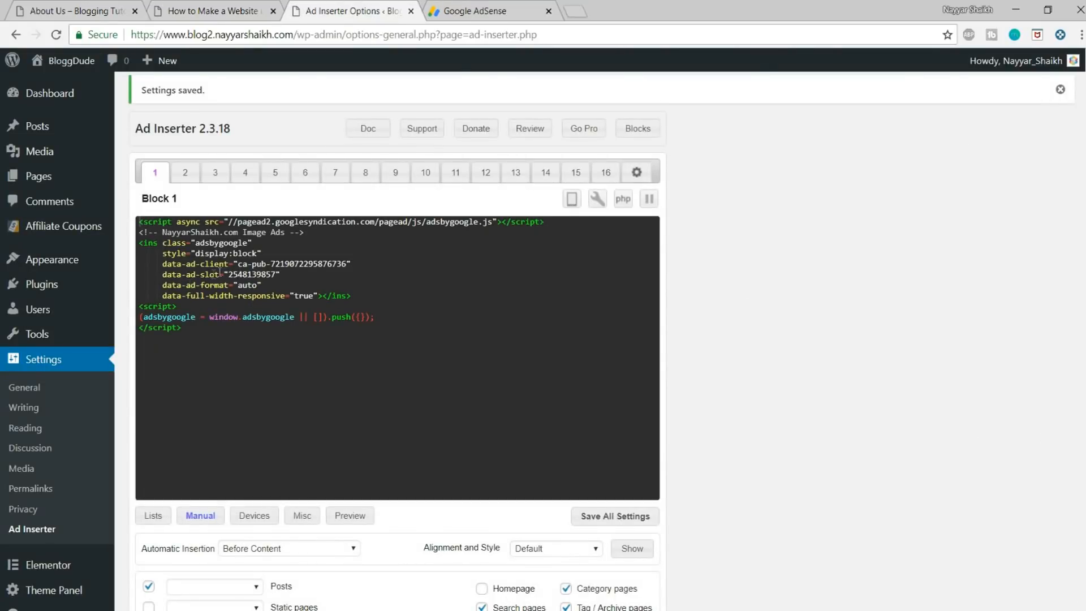
scroll(261, 359, down, 5)
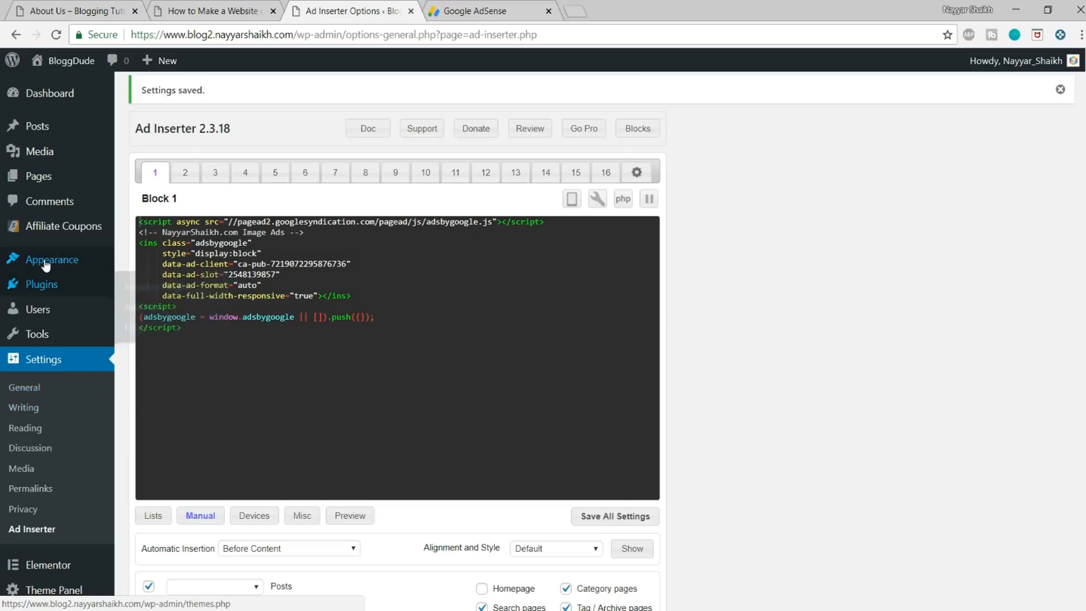
mouse_move(45, 265)
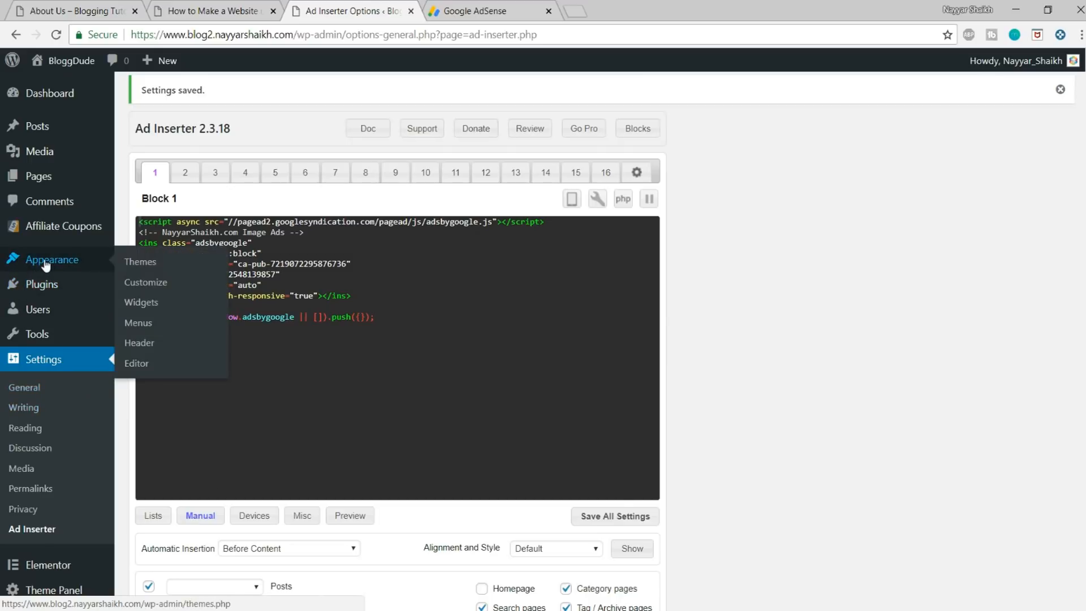
click(153, 306)
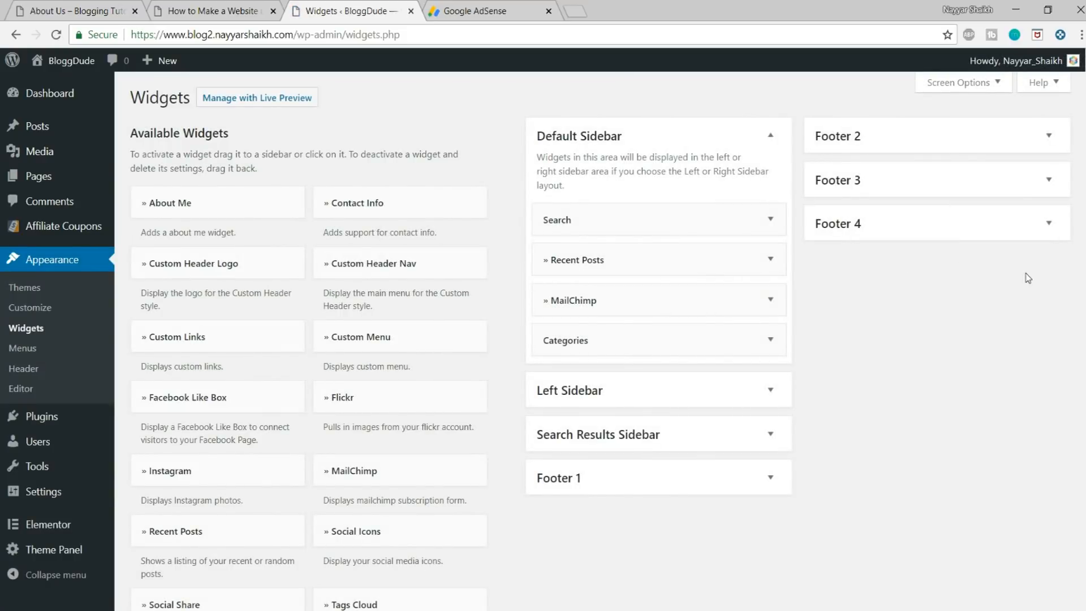
scroll(681, 257, down, 1)
scroll(403, 382, down, 2)
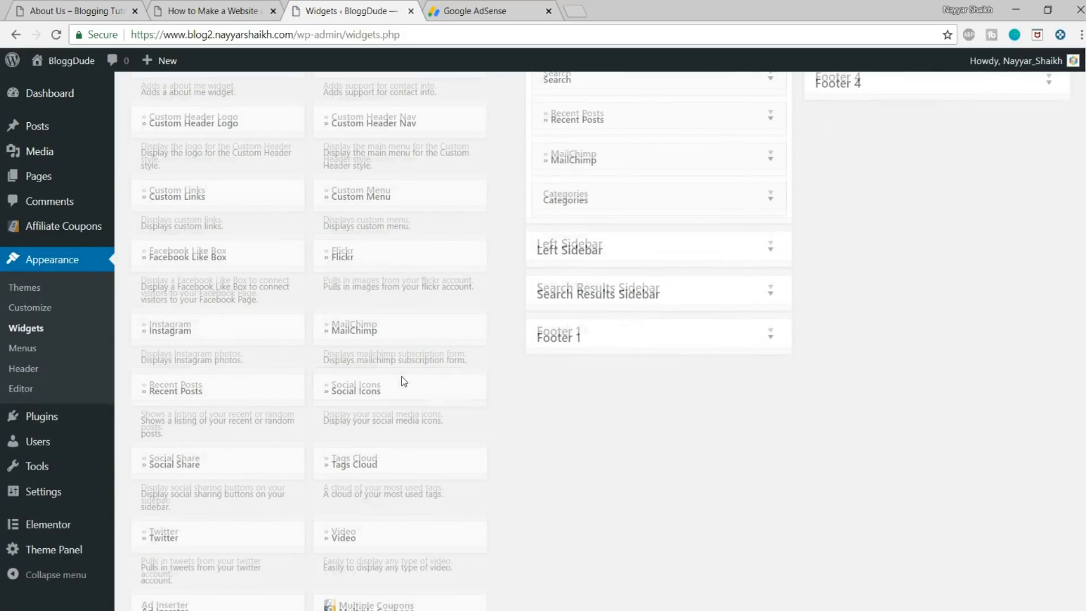
scroll(245, 367, down, 5)
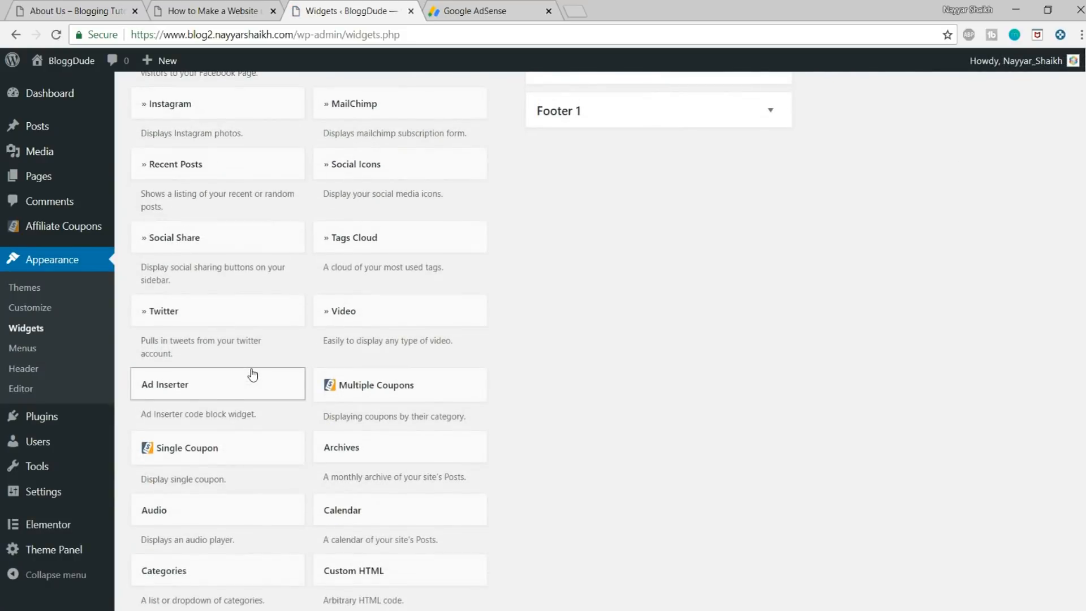
click(193, 315)
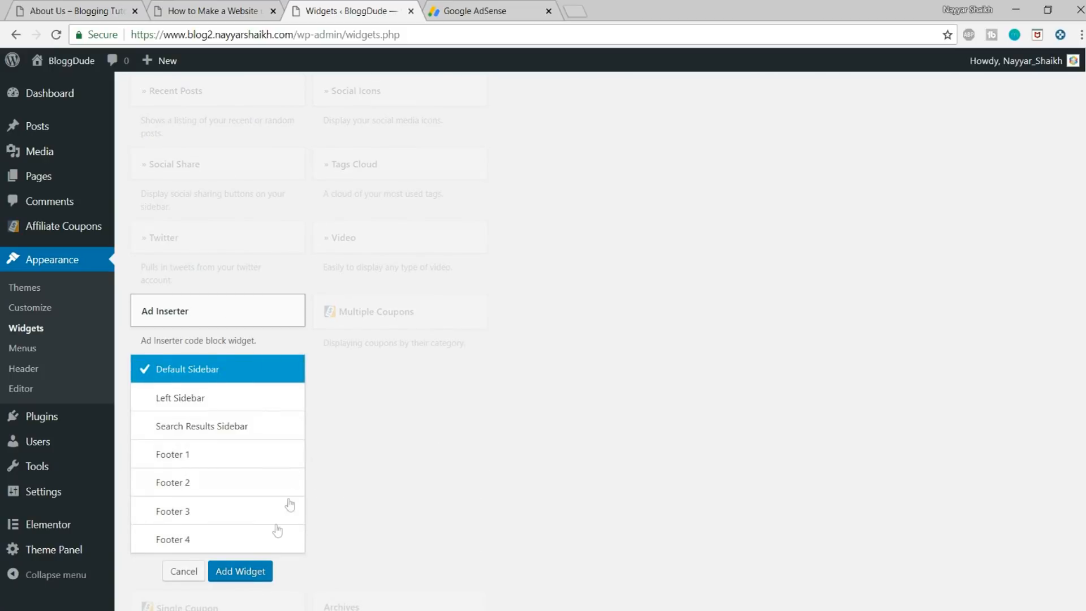
click(243, 570)
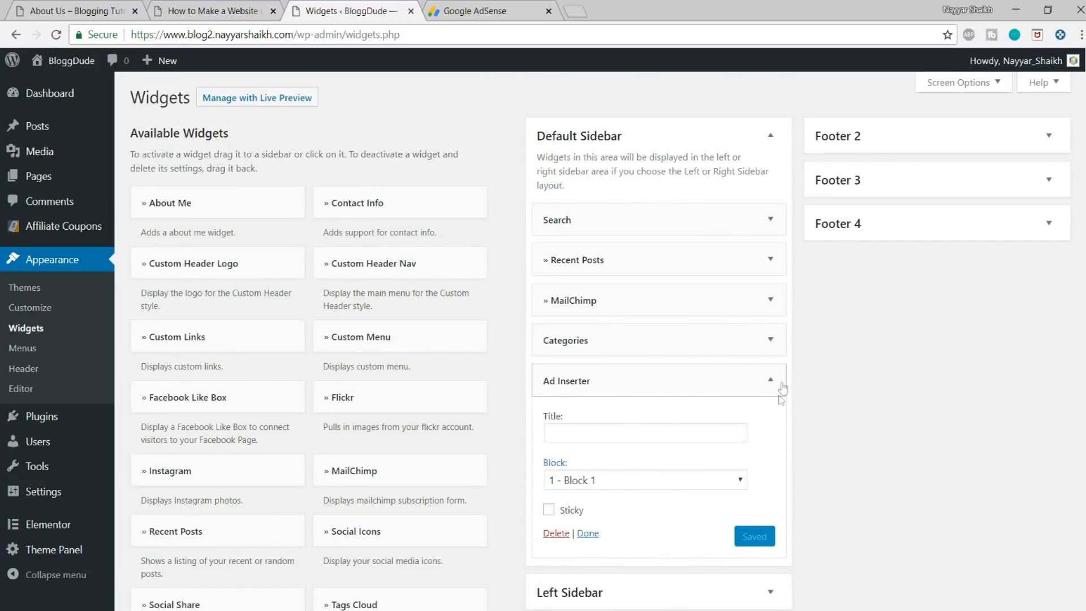
Step: Collapse the Ad Inserter widget and move it between Search and Recent Posts in the Default Sidebar
click(732, 383)
drag(732, 383, 733, 259)
drag(734, 239, 758, 246)
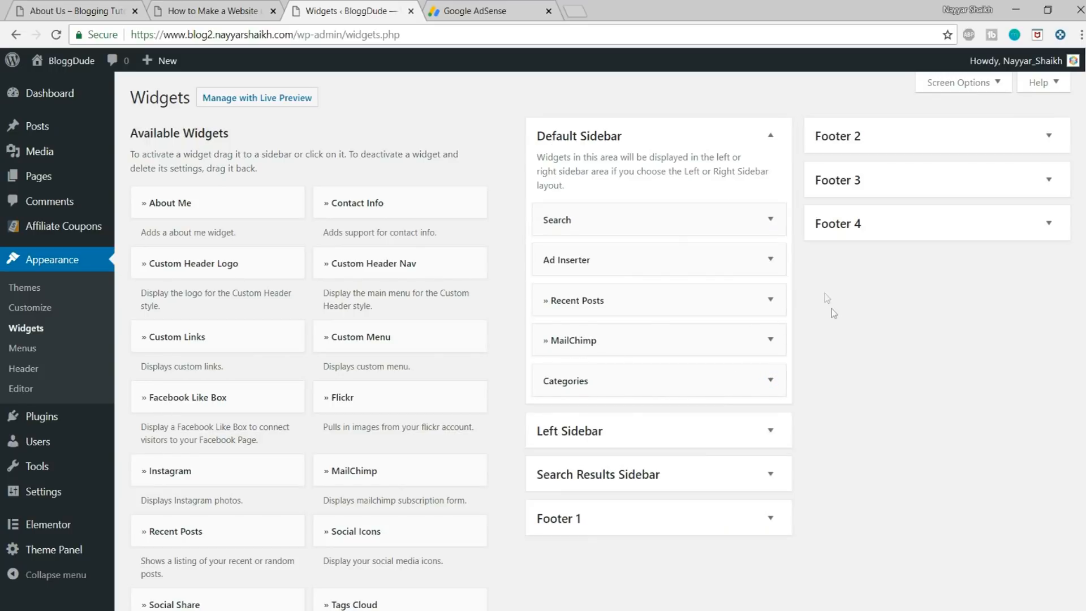
Step: Reload the live post "How to Make a Website using WordPress" and check its sidebar for the ad
scroll(824, 311, down, 14)
scroll(824, 368, up, 9)
click(170, 10)
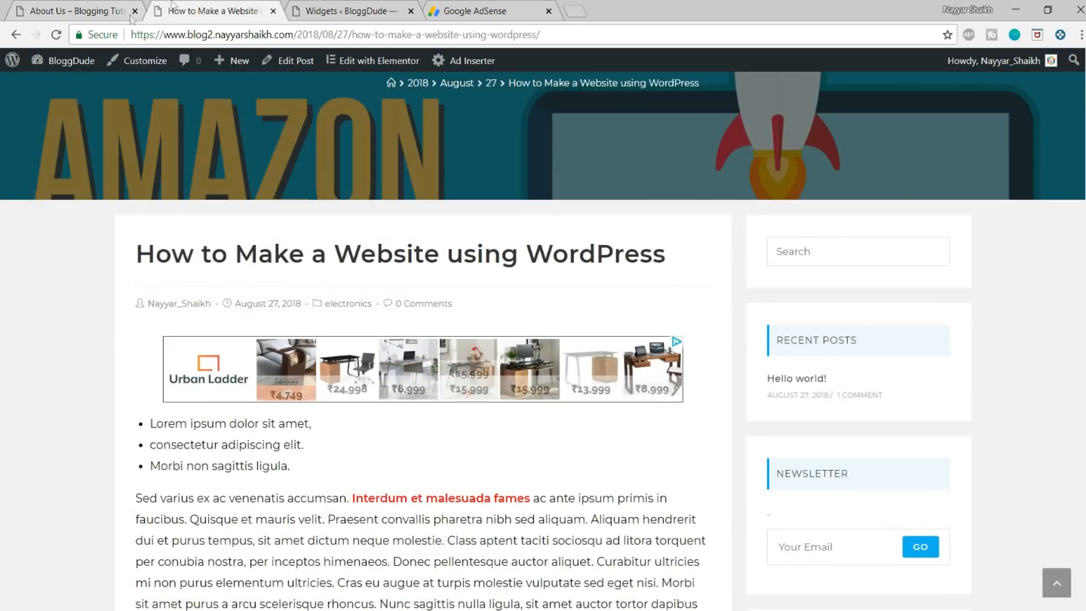
click(55, 34)
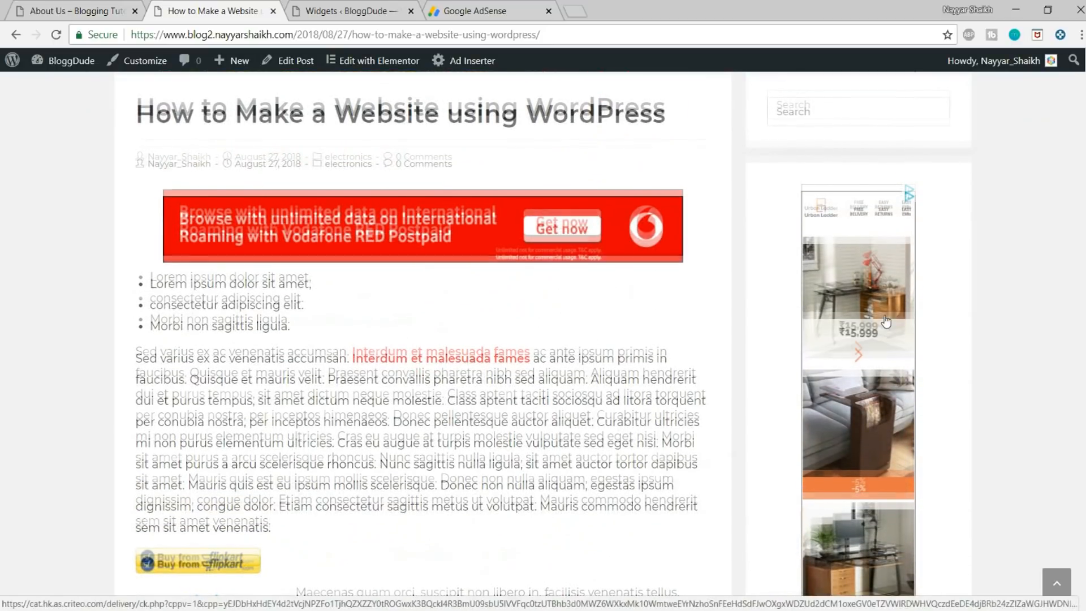
scroll(980, 338, up, 6)
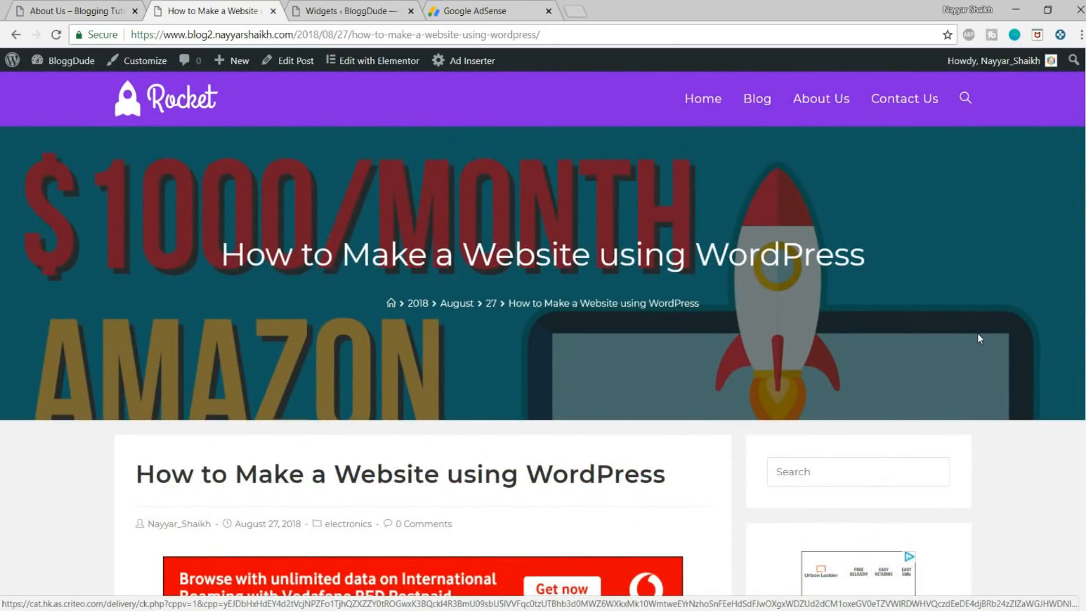